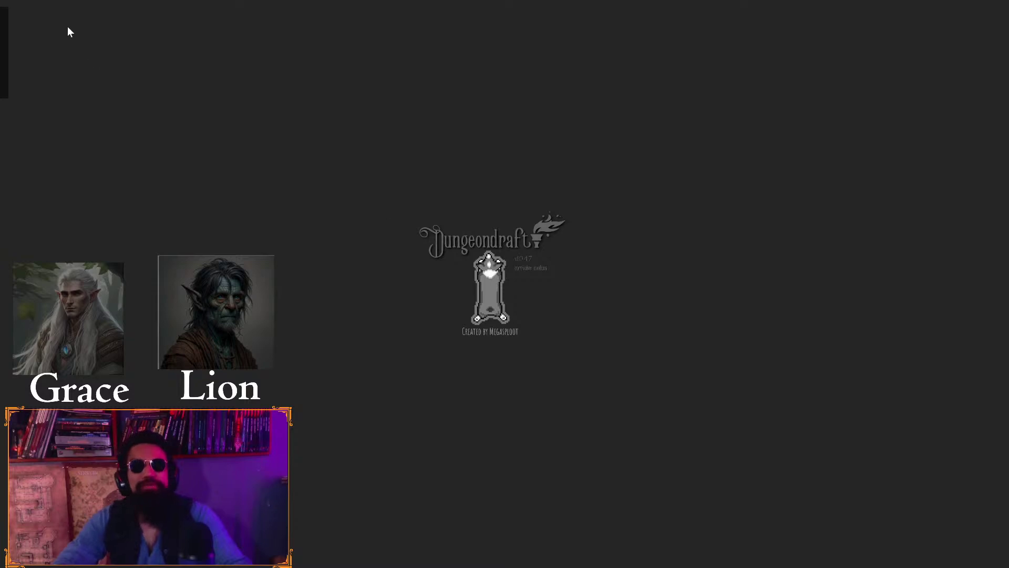
Open the map file TunnelsOfTerrorInside
click(4, 27)
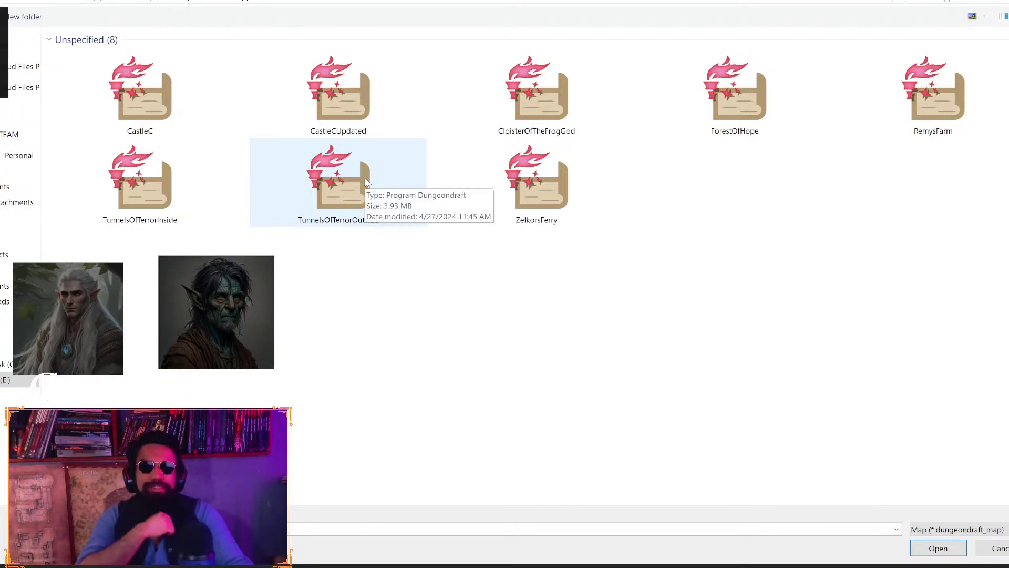
double_click(150, 179)
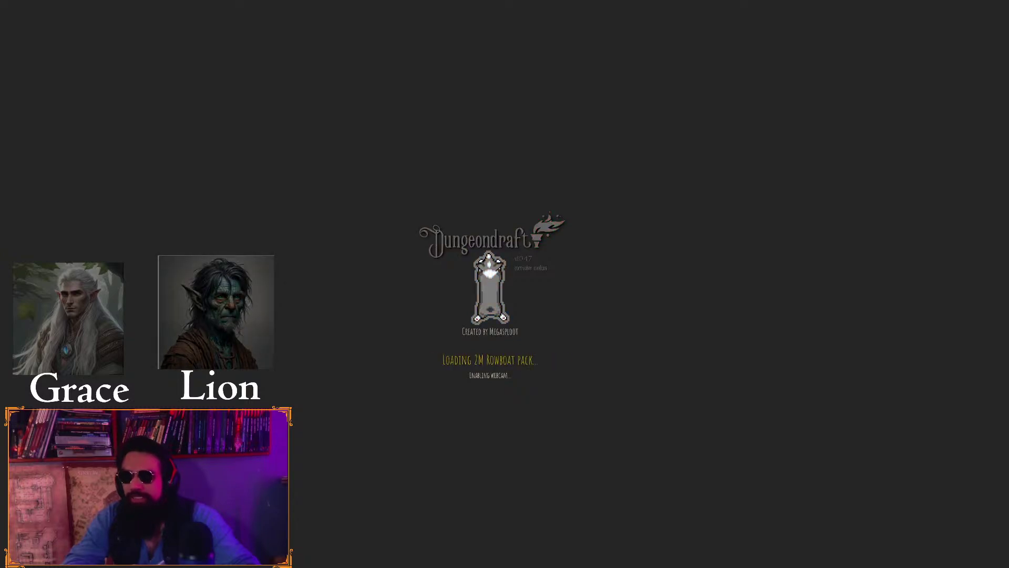
mouse_move(460, 566)
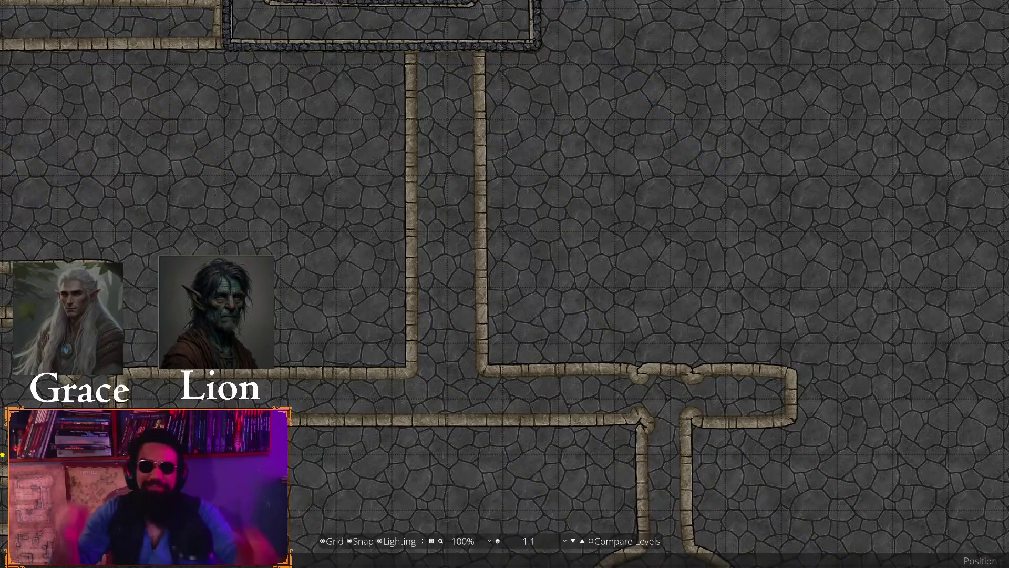
Turn off snapping and examine the stone corridor and room walls on level 1.1
drag(224, 209, 302, 322)
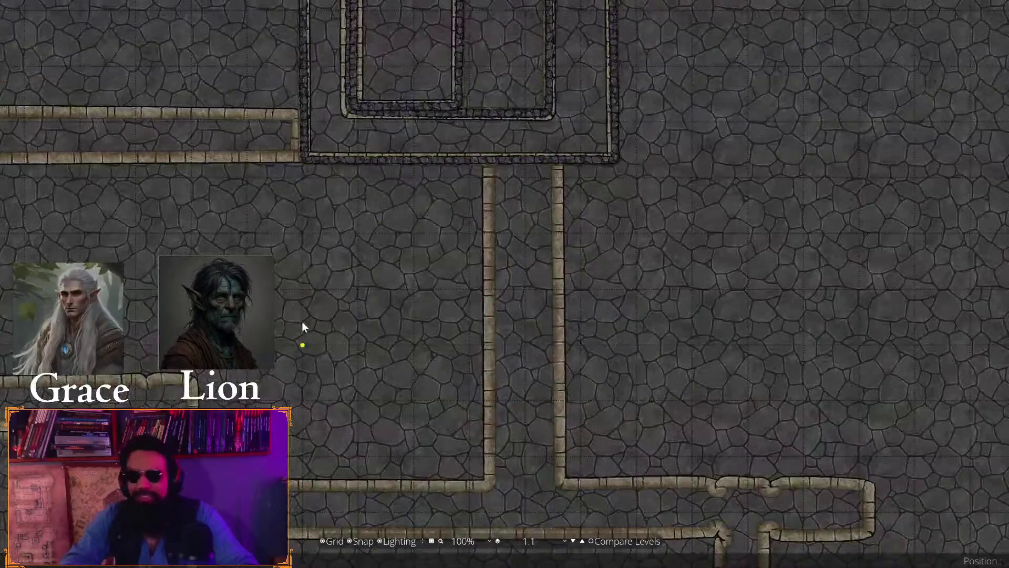
key(s)
drag(402, 216, 292, 347)
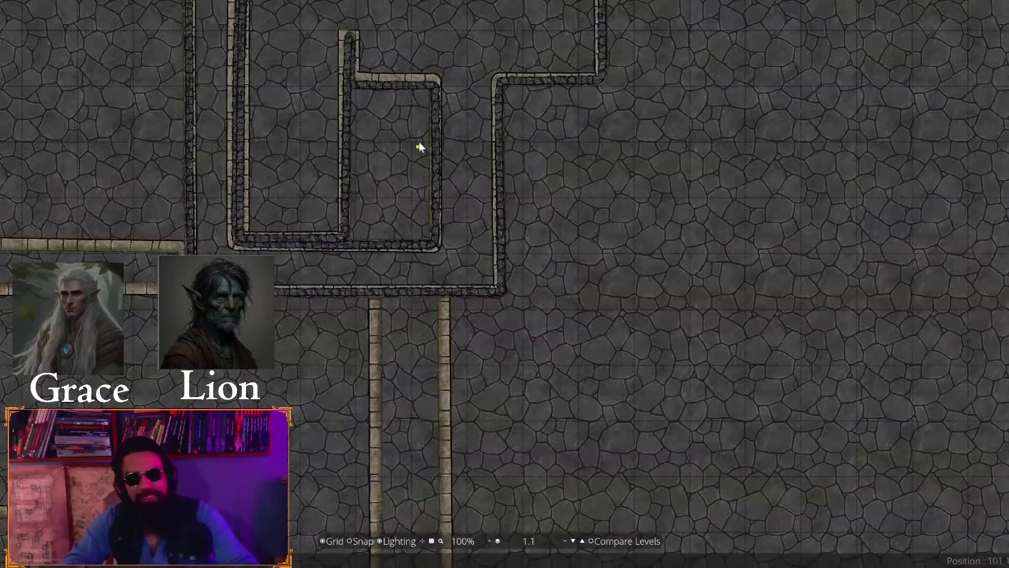
drag(420, 146, 400, 486)
scroll(364, 323, up, 3)
drag(404, 205, 603, 494)
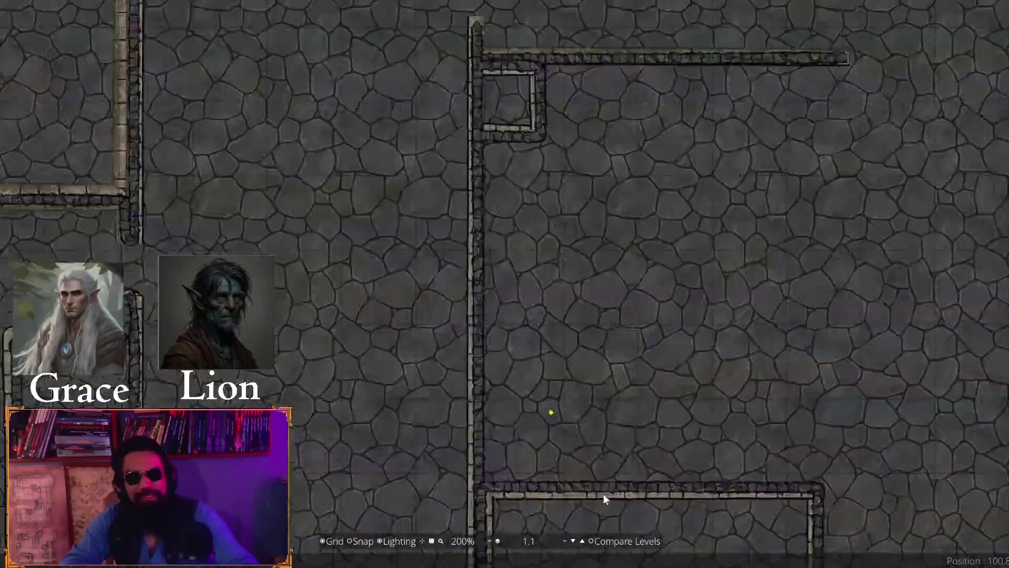
drag(505, 256, 531, 433)
scroll(531, 436, up, 2)
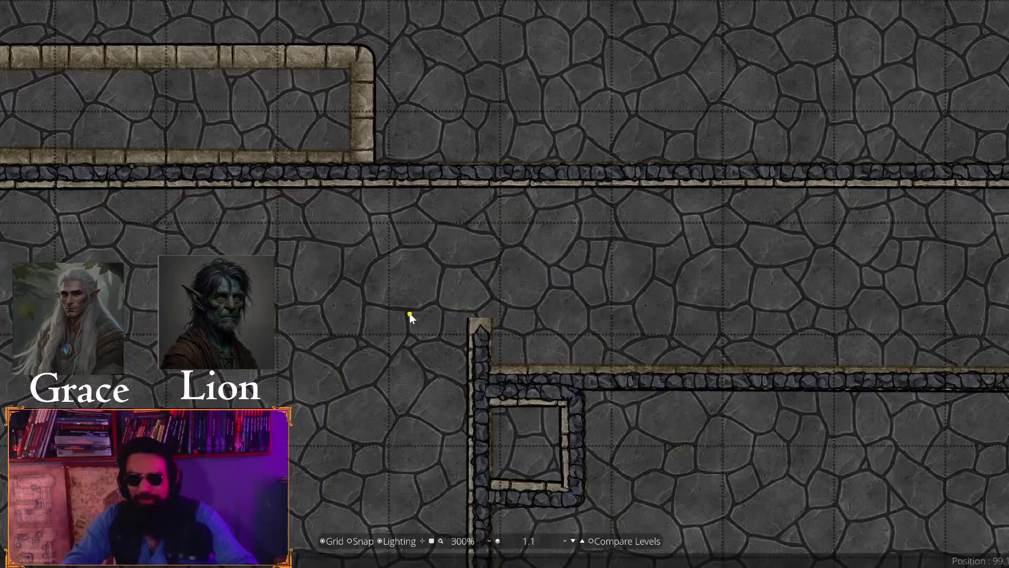
Switch to level 1 and look over its ground area
click(529, 541)
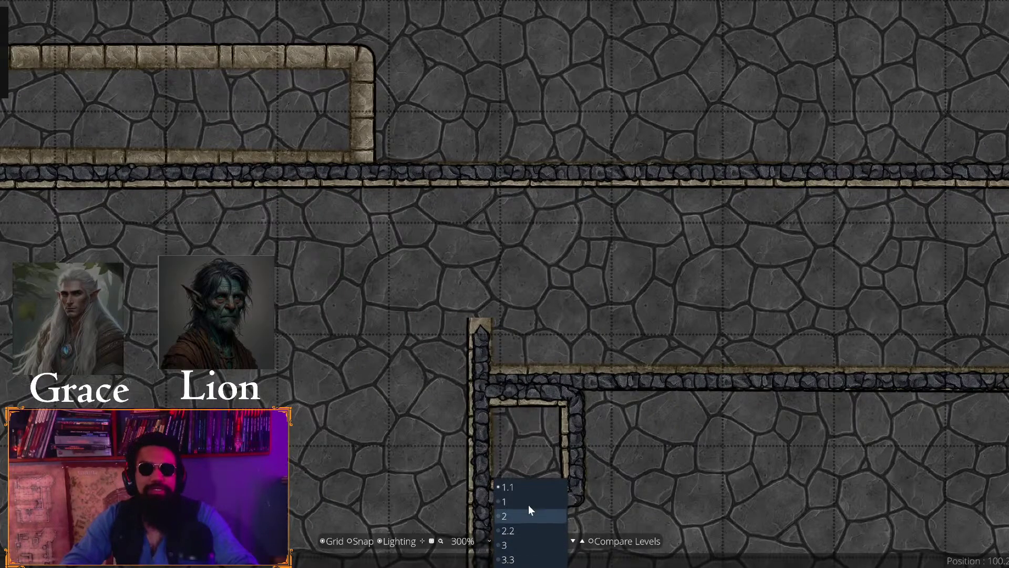
click(528, 505)
scroll(528, 501, down, 2)
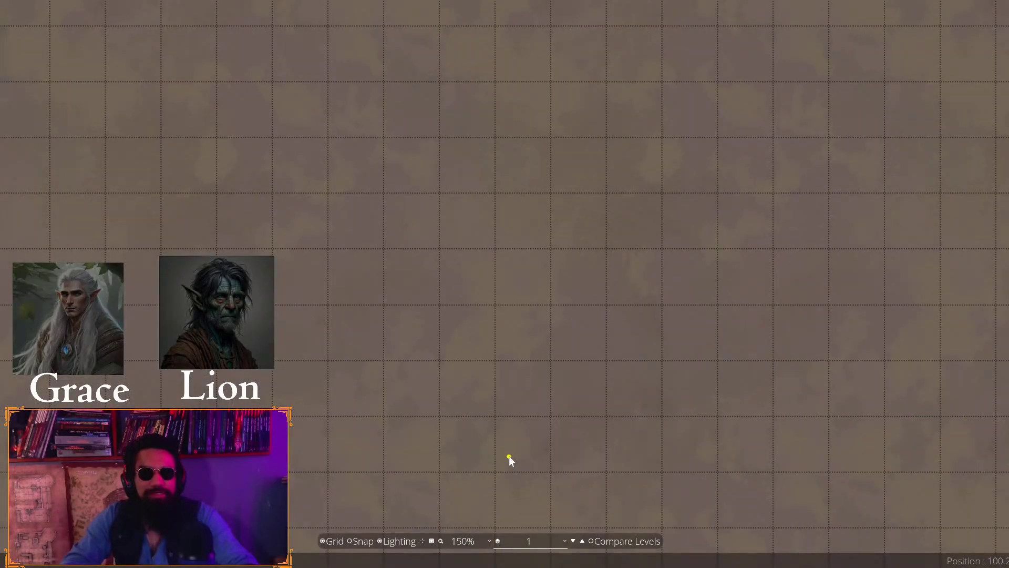
scroll(509, 455, down, 3)
scroll(482, 411, up, 3)
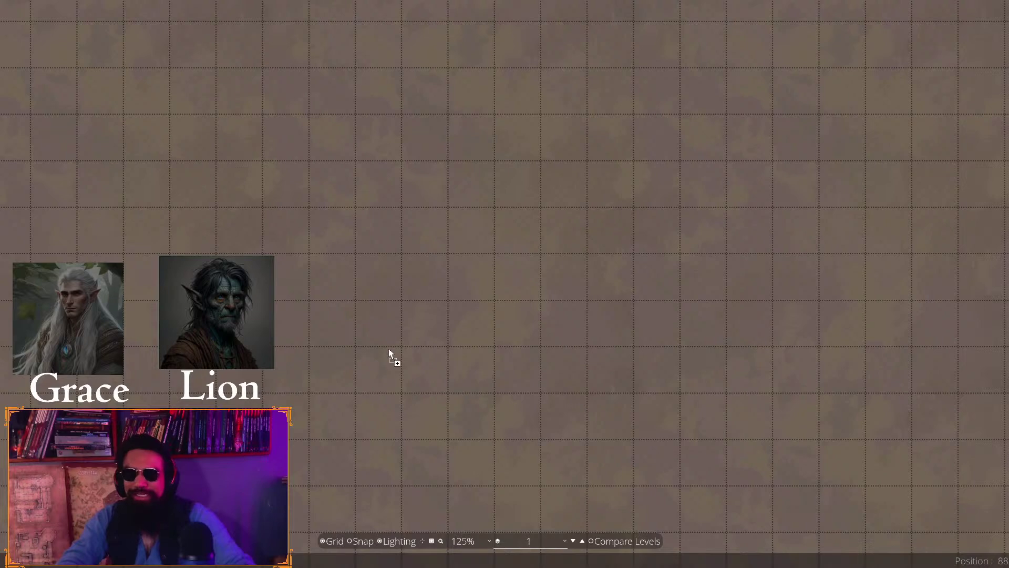
scroll(389, 347, down, 5)
scroll(390, 348, down, 2)
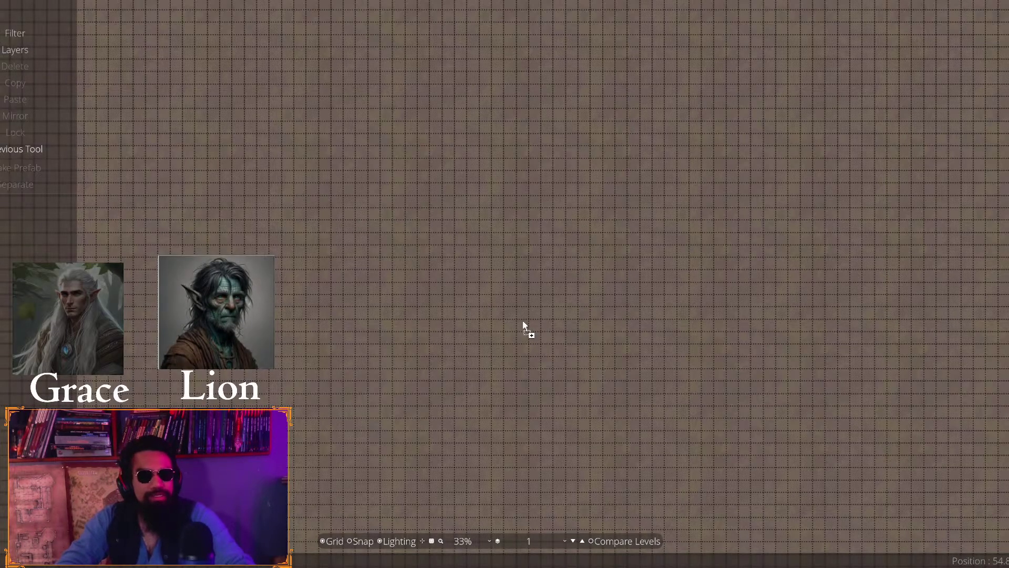
scroll(522, 320, down, 2)
scroll(474, 357, up, 2)
scroll(476, 359, up, 5)
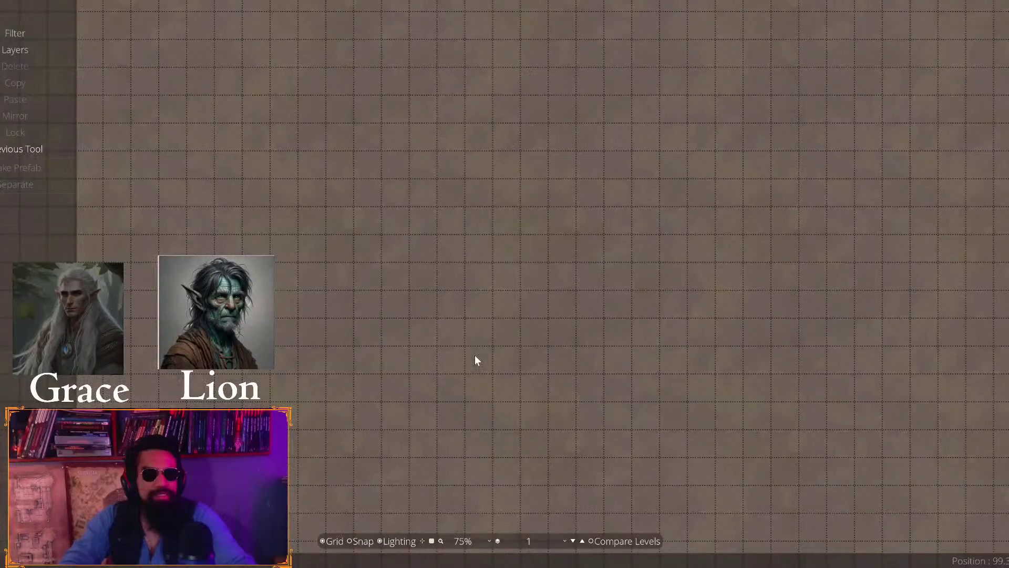
Delete the small leftover object on level 1 and check the area for further objects
drag(247, 295, 506, 381)
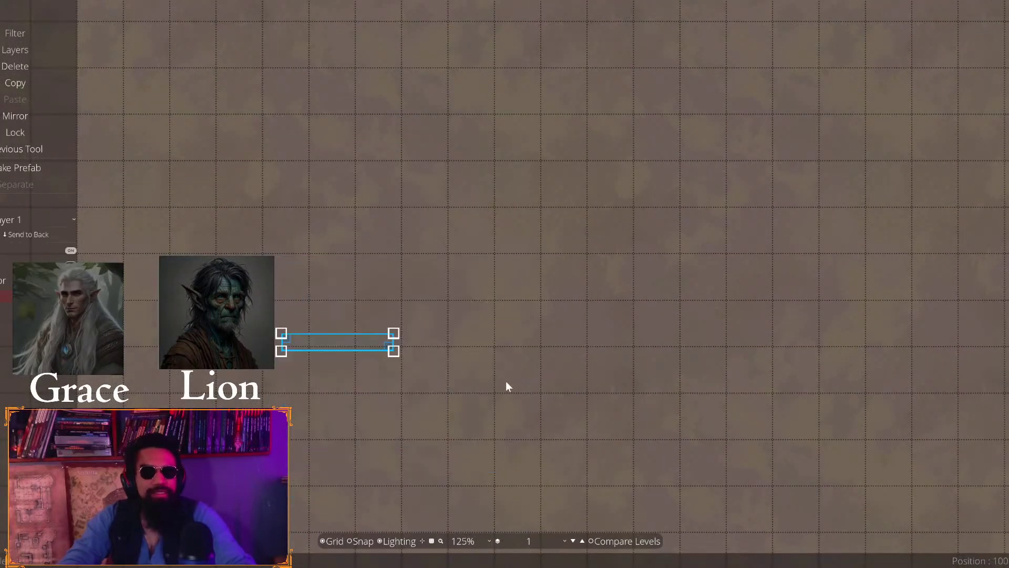
key(Delete)
drag(206, 249, 554, 471)
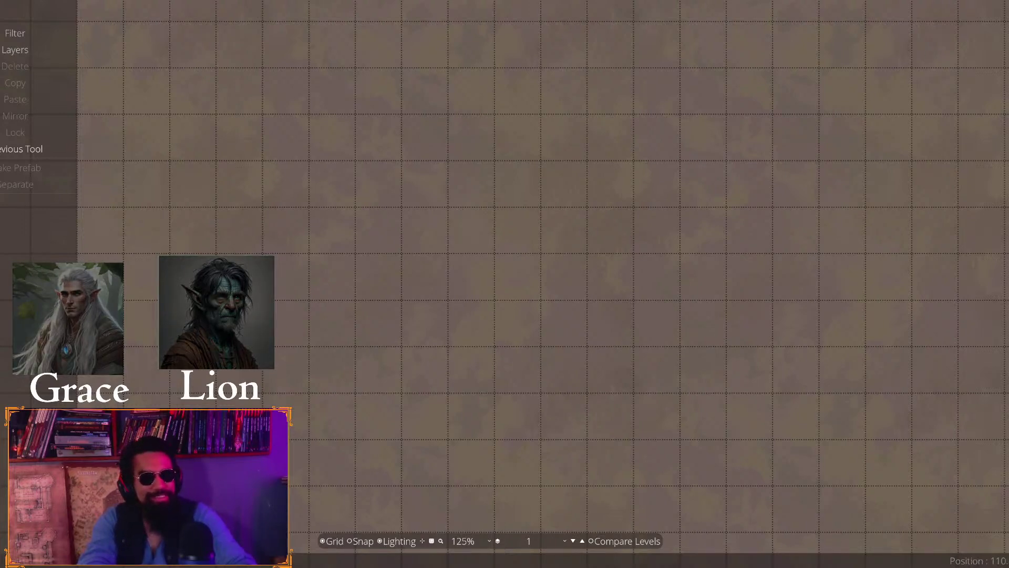
Discard the unsaved changes and reopen the map file TunnelsOfTerrorInside
key(ctrl+n)
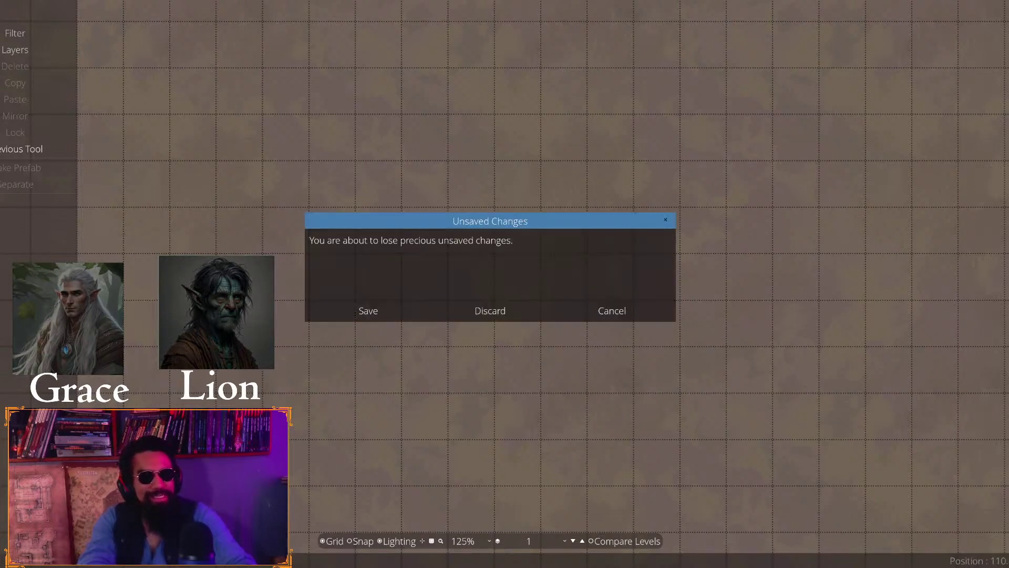
click(471, 312)
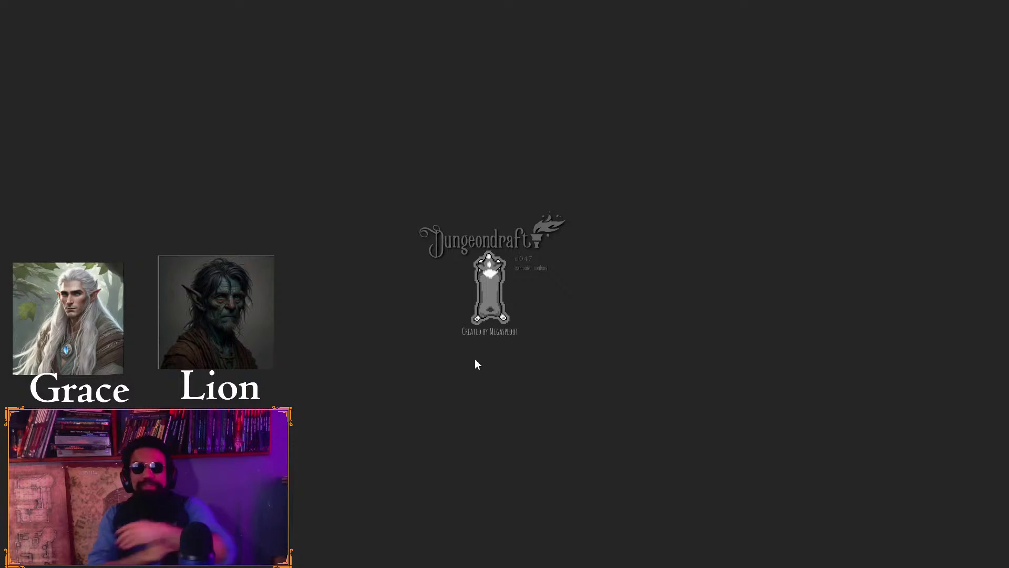
click(36, 0)
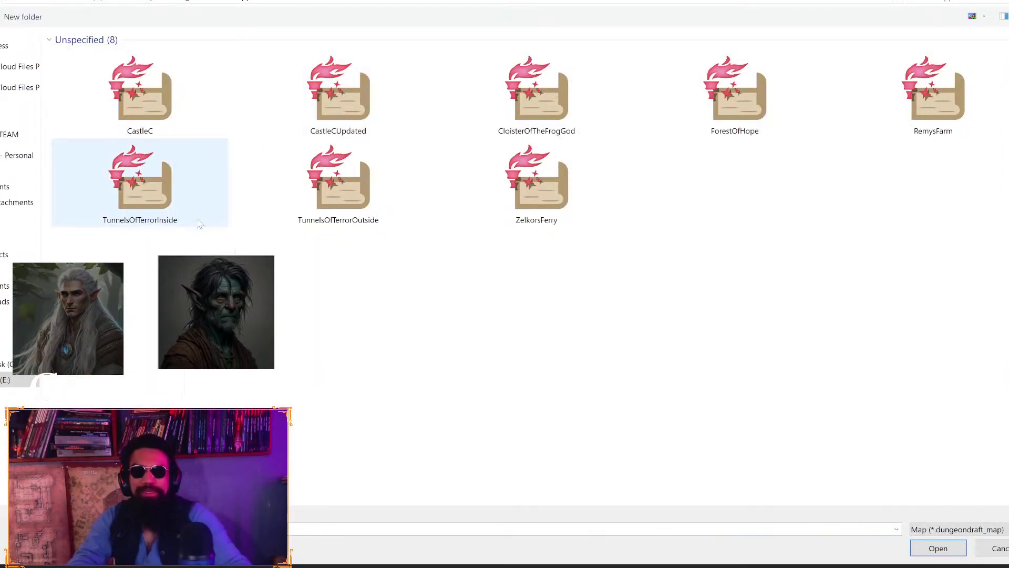
click(164, 198)
double_click(164, 198)
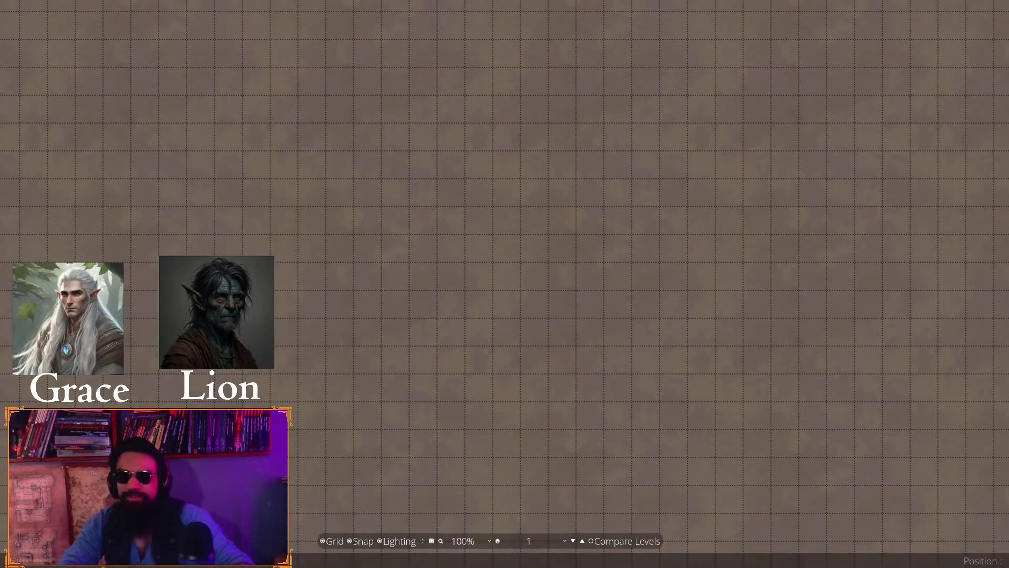
Bring the reference map image into view with the Select tool and enable level comparison against level 1.1 at 20% and 80% opacity
scroll(321, 304, down, 5)
scroll(319, 304, up, 6)
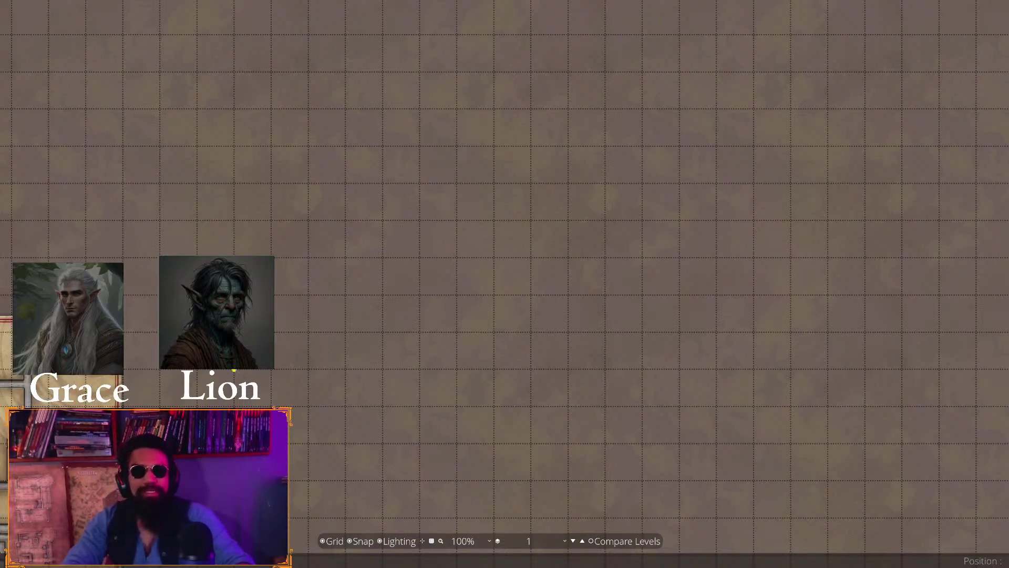
drag(269, 342, 723, 239)
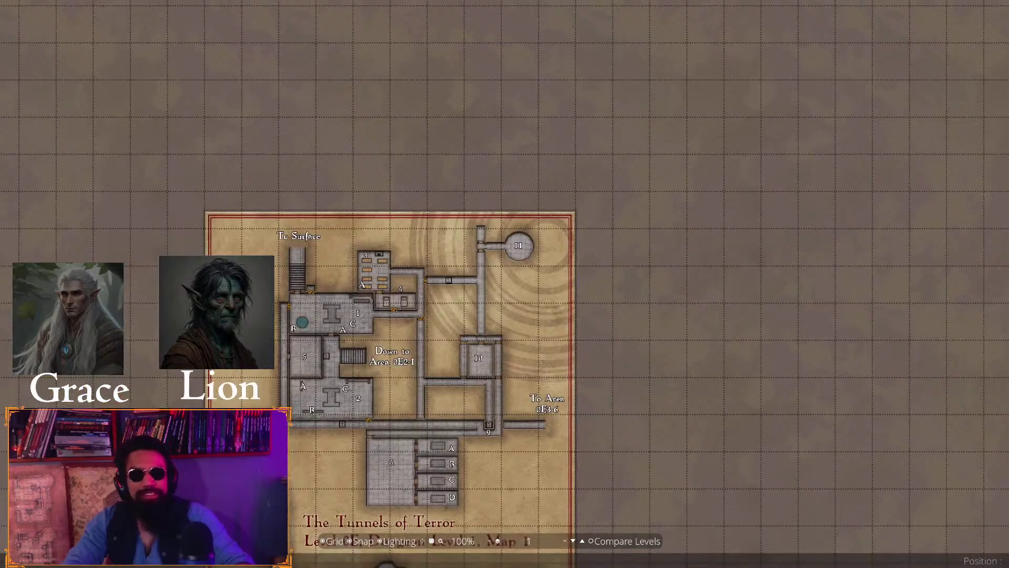
key(s)
drag(421, 396, 572, 221)
right_click(572, 222)
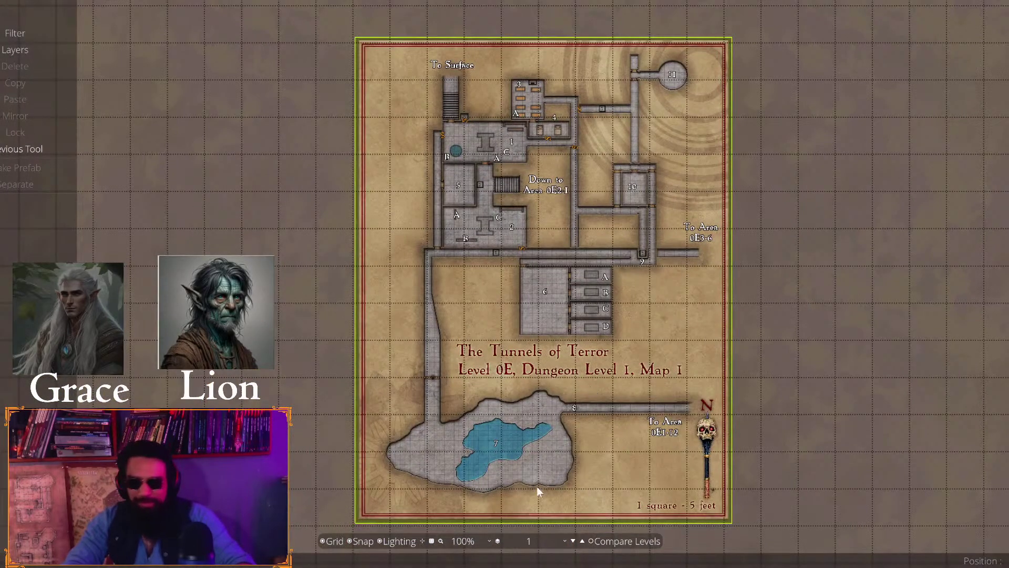
click(591, 541)
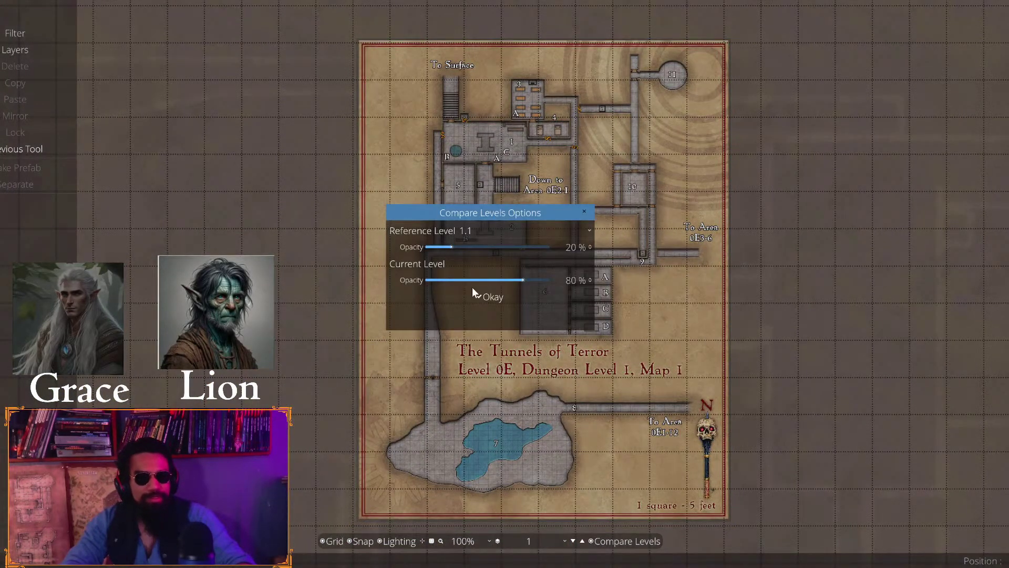
click(497, 298)
Select the Tunnels of Terror reference map image on level 1
scroll(810, 240, down, 3)
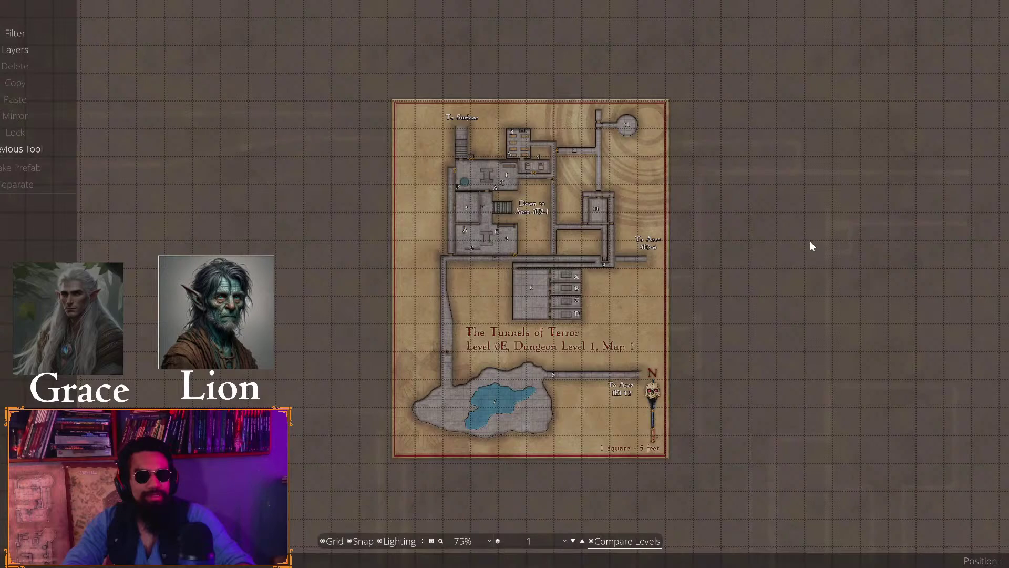
click(598, 290)
scroll(656, 476, up, 3)
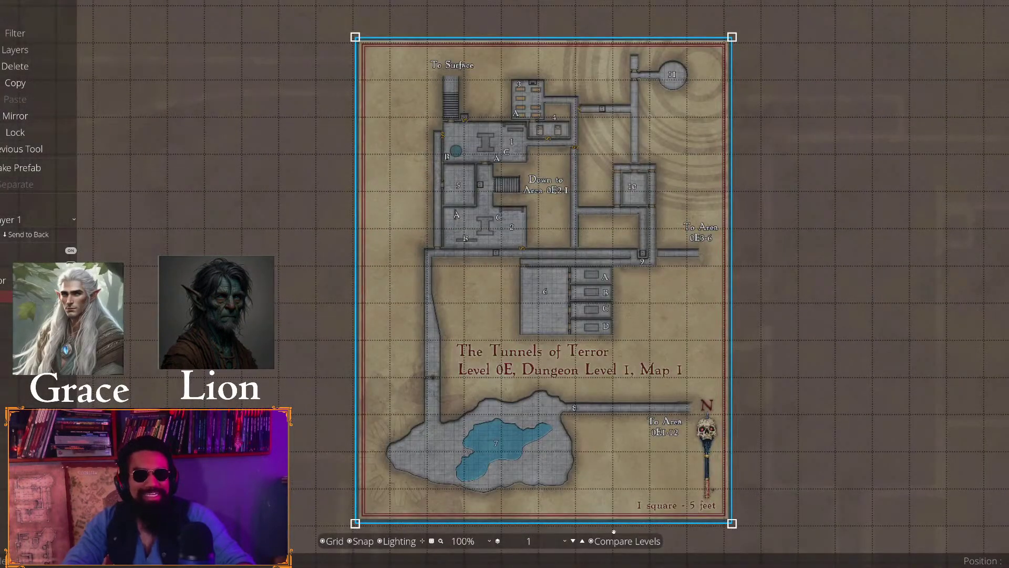
Reconfigure the level comparison with 52% opacity for reference level 1.1 and roughly half opacity for the current level
click(633, 540)
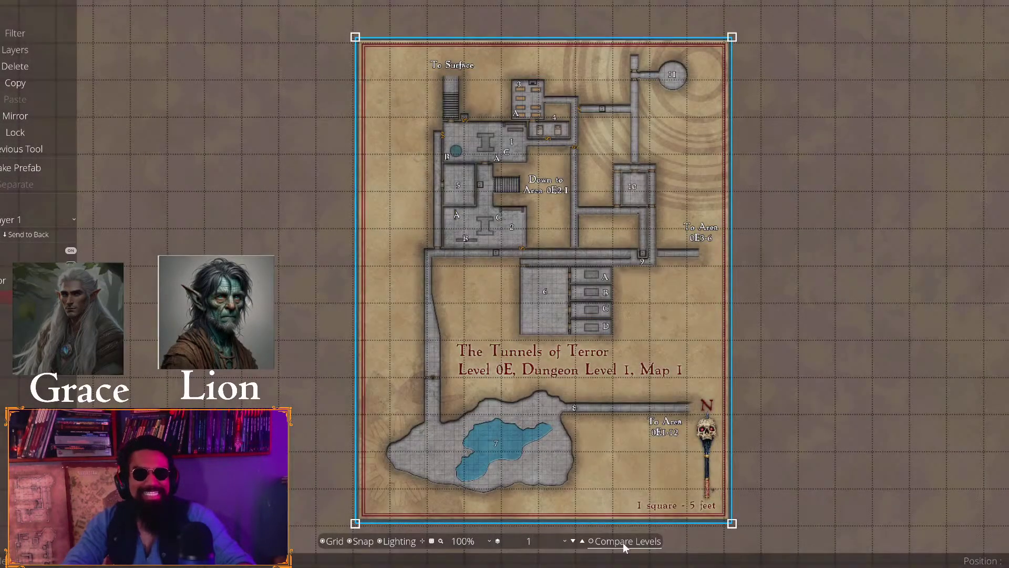
click(458, 246)
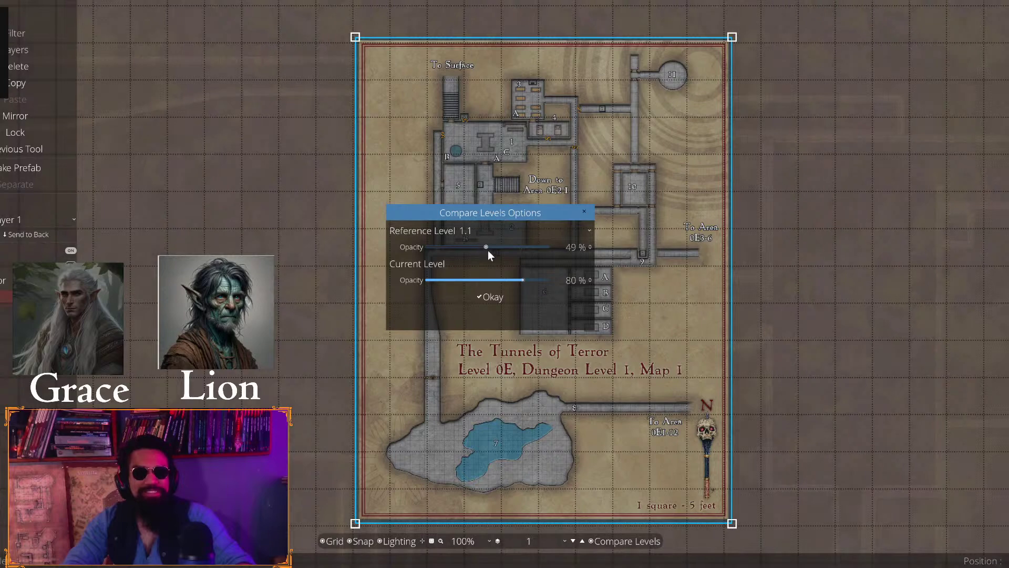
click(489, 280)
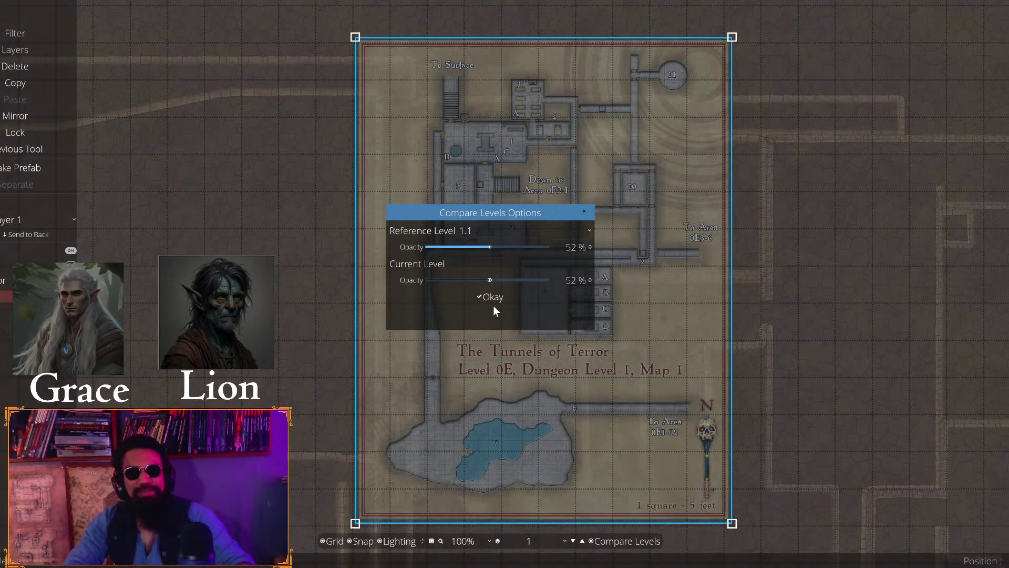
click(484, 281)
click(490, 297)
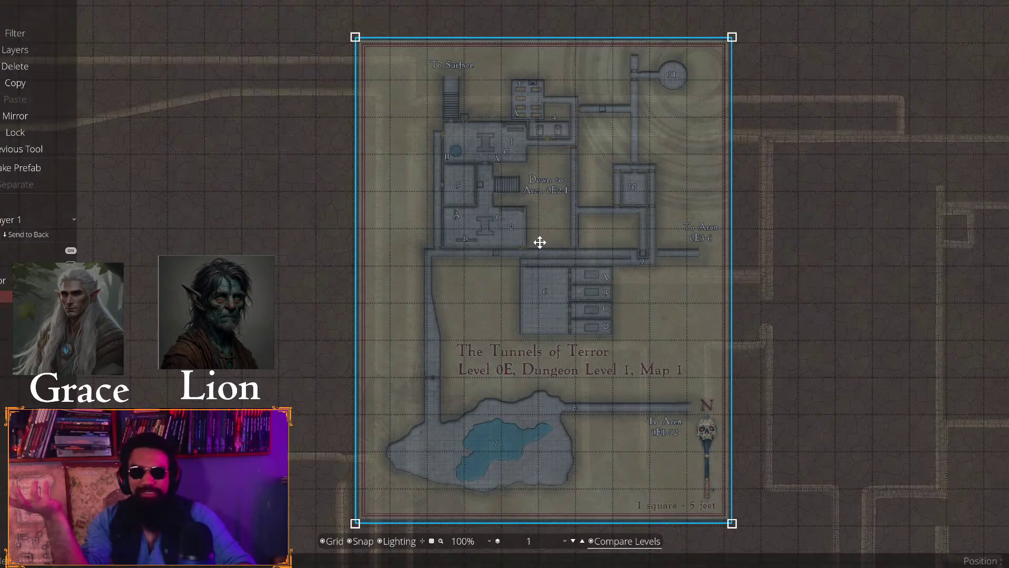
Rotate the reference map image 90 degrees clockwise and deselect it
drag(757, 27, 794, 483)
click(896, 393)
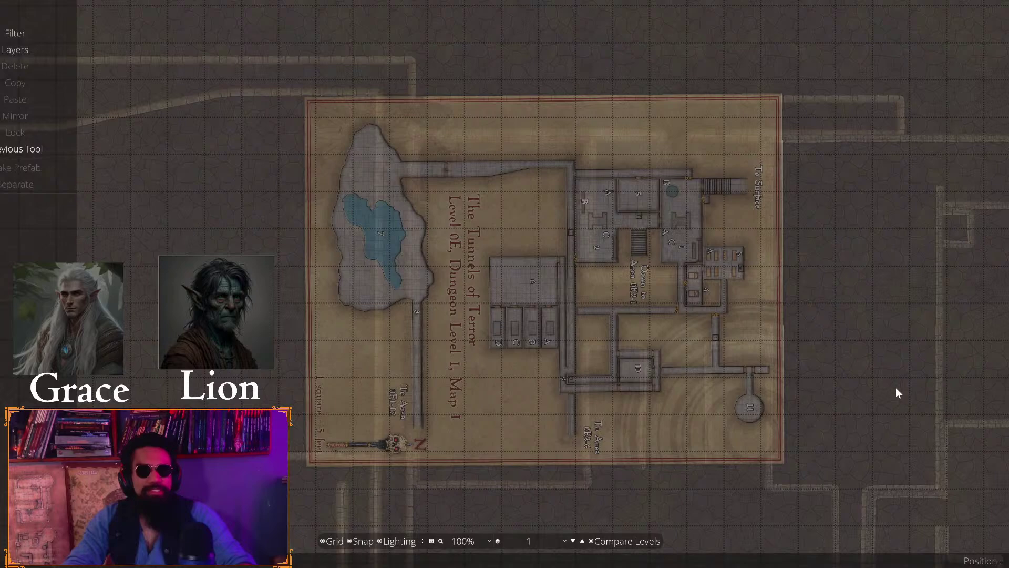
scroll(852, 288, down, 5)
scroll(137, 300, up, 2)
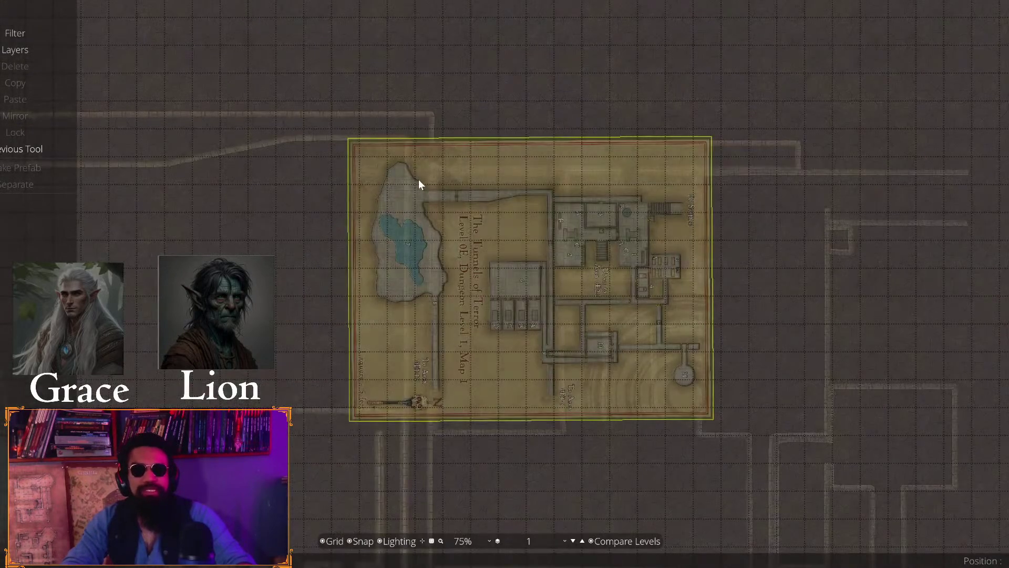
Reposition and greatly enlarge the rotated map image over the walls of level 1.1
drag(466, 220, 740, 170)
scroll(635, 234, down, 2)
mouse_move(604, 287)
mouse_down()
mouse_move(700, 194)
mouse_move(737, 143)
mouse_up()
drag(682, 173, 277, 487)
drag(485, 336, 450, 297)
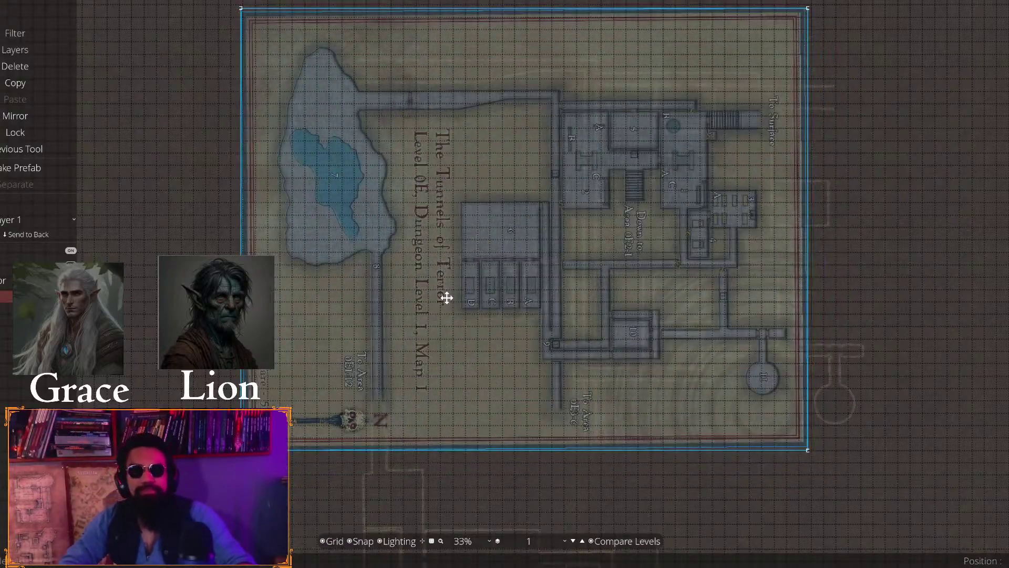
scroll(320, 285, up, 5)
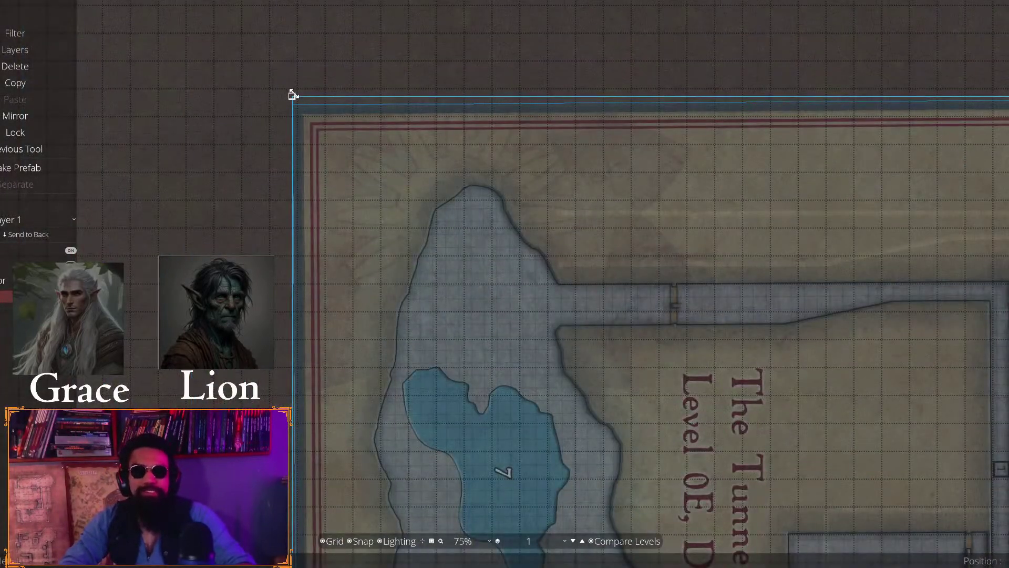
Fine-tune the map image's size from its corner and shift it towards the matching level 1.1 walls
drag(293, 94, 189, 51)
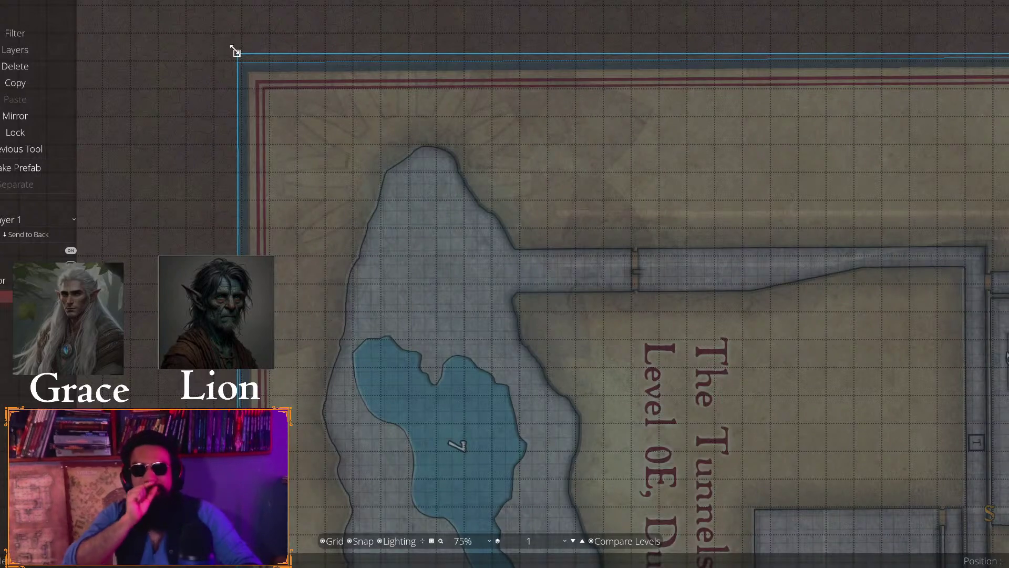
drag(236, 51, 123, 2)
drag(299, 179, 367, 163)
scroll(829, 272, down, 3)
scroll(818, 266, up, 2)
drag(726, 262, 226, 184)
scroll(296, 211, up, 3)
drag(577, 151, 484, 222)
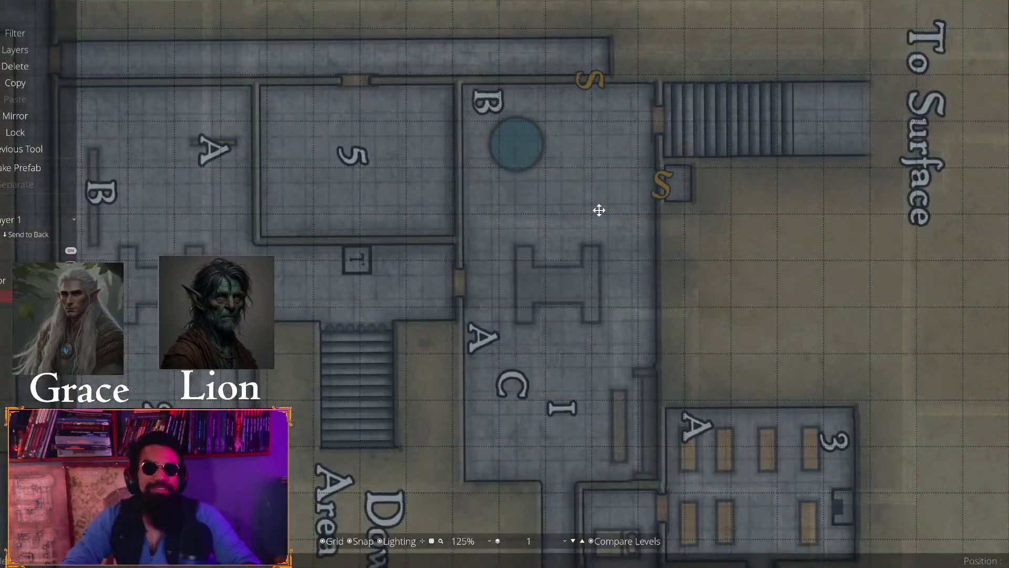
Shift the map image over the level 1.1 walls and straighten it again to its upright grid alignment
drag(599, 211, 673, 268)
scroll(604, 330, down, 2)
drag(604, 330, 498, 324)
scroll(499, 324, down, 2)
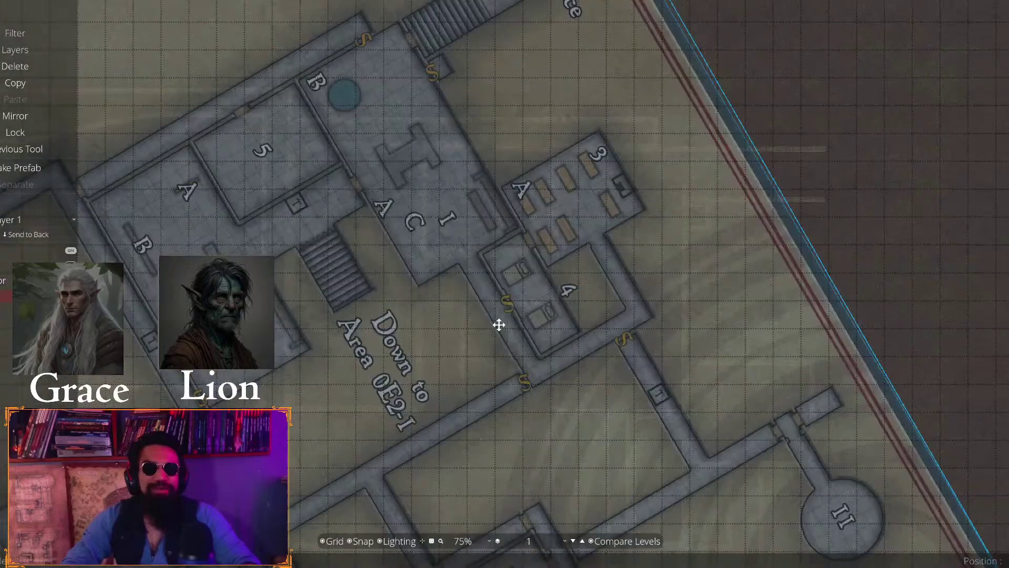
scroll(493, 318, up, 2)
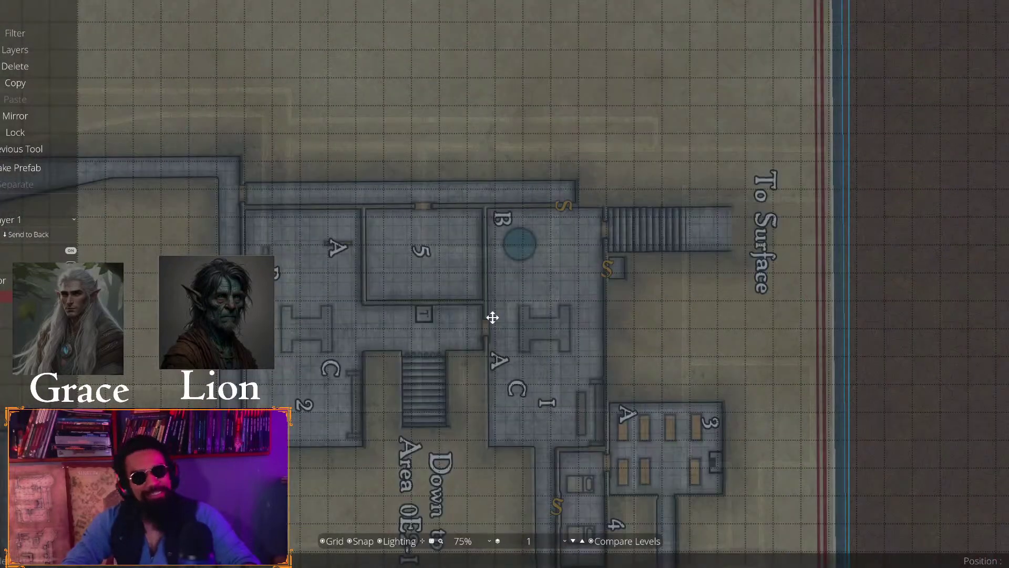
drag(451, 318, 484, 122)
scroll(492, 252, down, 2)
scroll(498, 485, up, 1)
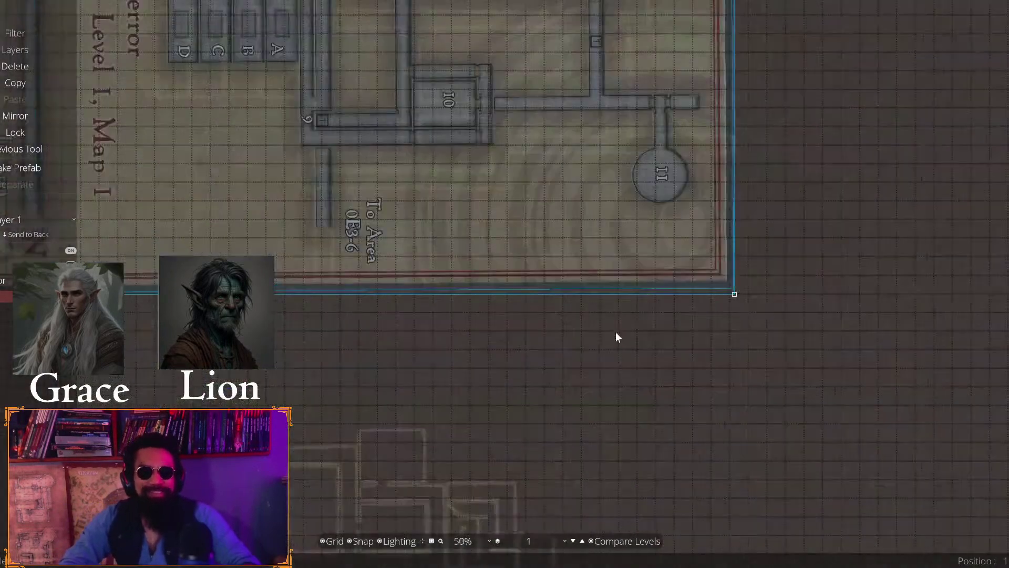
Enlarge the map image slightly from its corner and shift it horizontally onto the level 1.1 walls, with snapping turned off
drag(667, 295, 480, 403)
drag(550, 405, 619, 471)
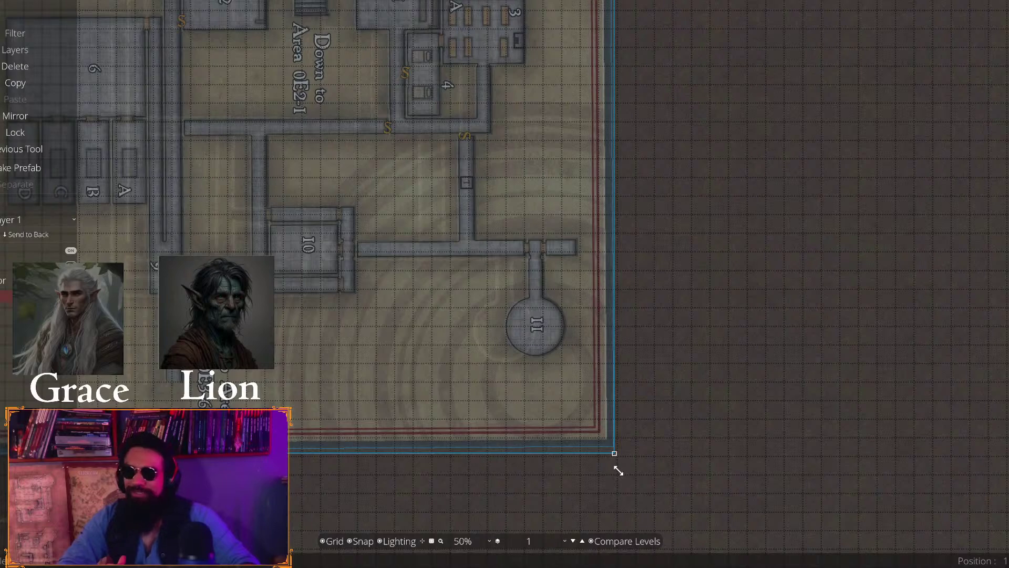
drag(501, 266, 471, 260)
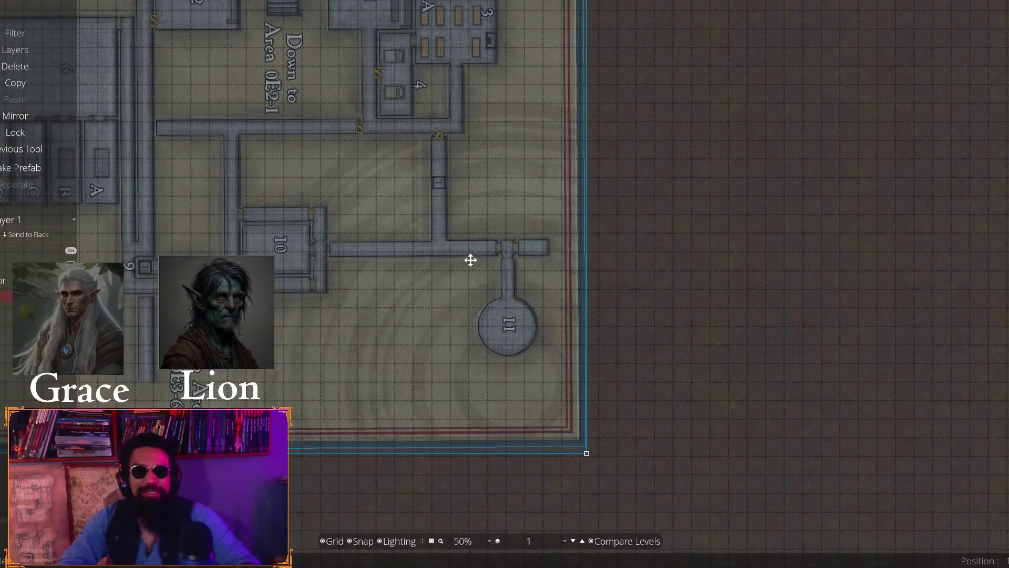
drag(637, 436, 715, 419)
scroll(642, 462, up, 1)
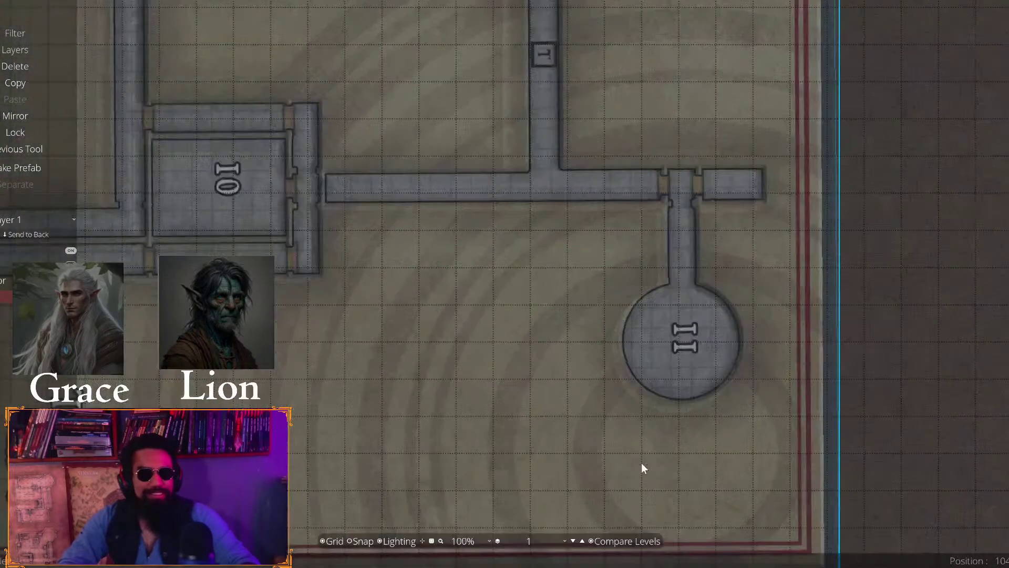
scroll(664, 458, down, 1)
key(s)
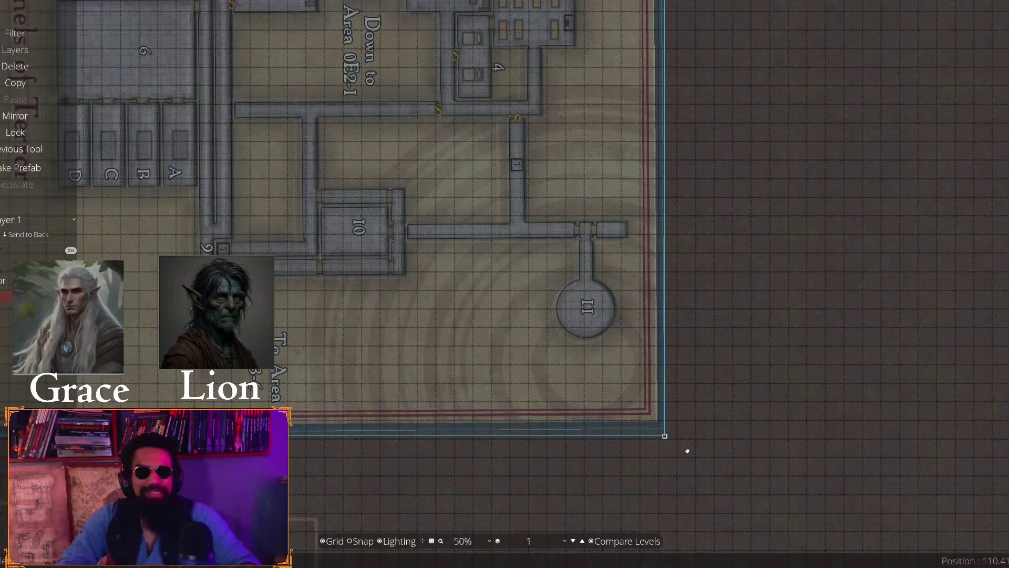
scroll(694, 457, down, 1)
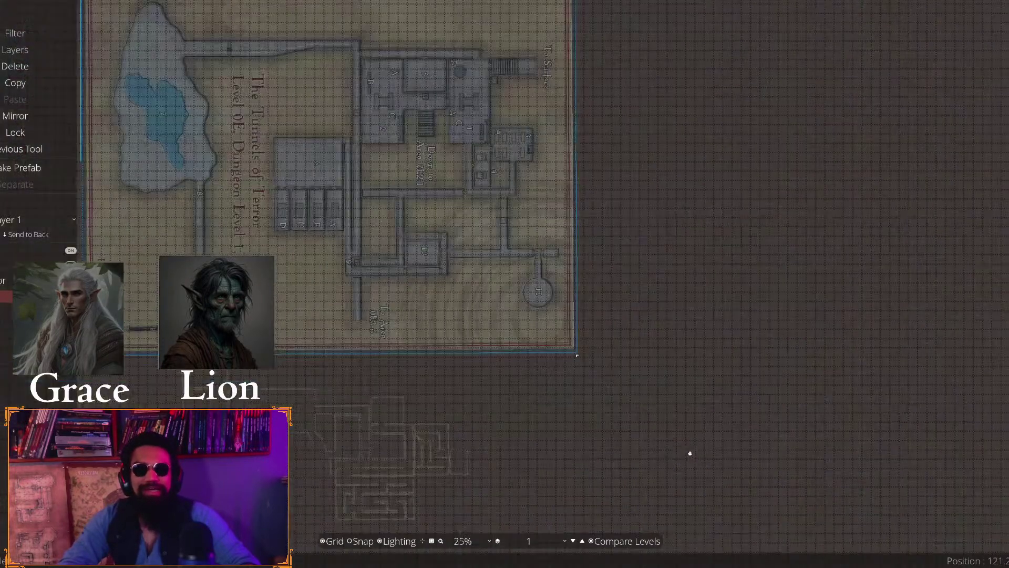
click(692, 364)
drag(687, 390, 784, 449)
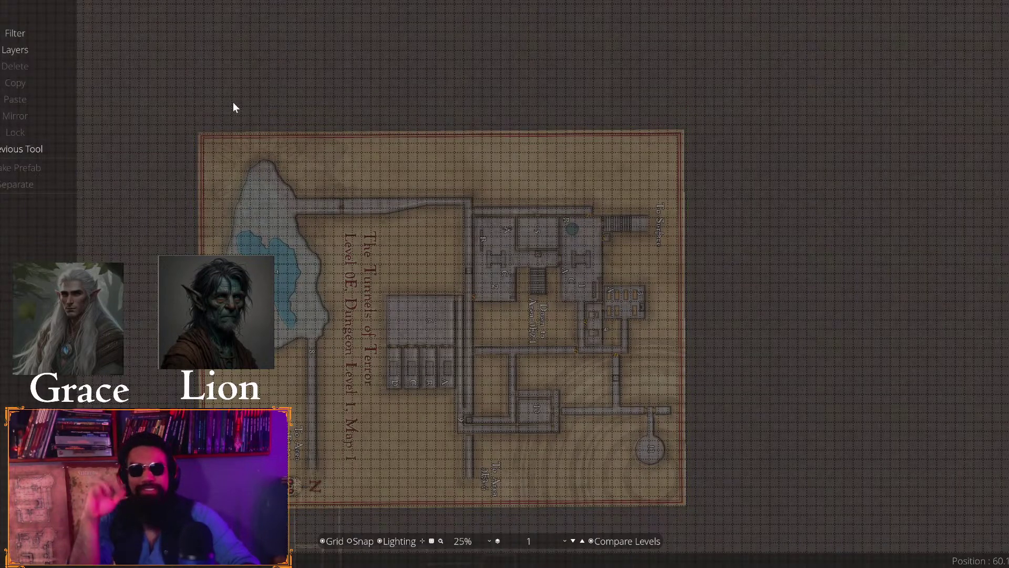
click(231, 168)
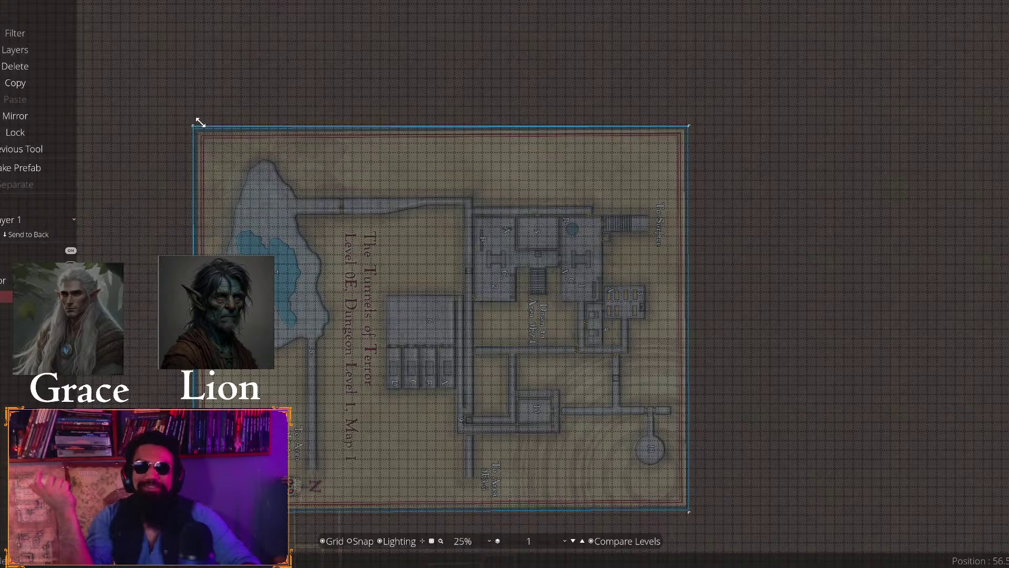
click(238, 83)
click(295, 181)
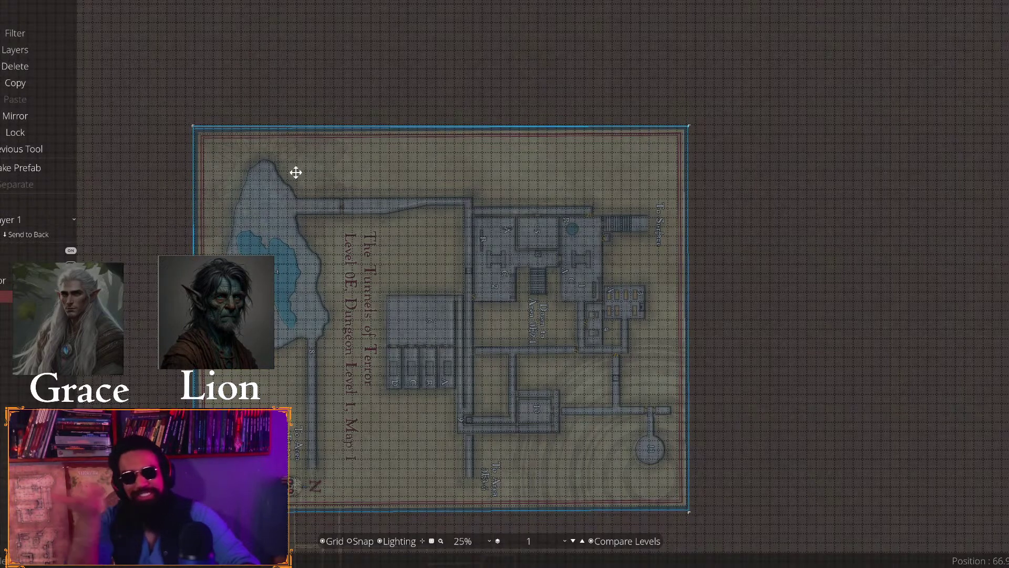
click(220, 57)
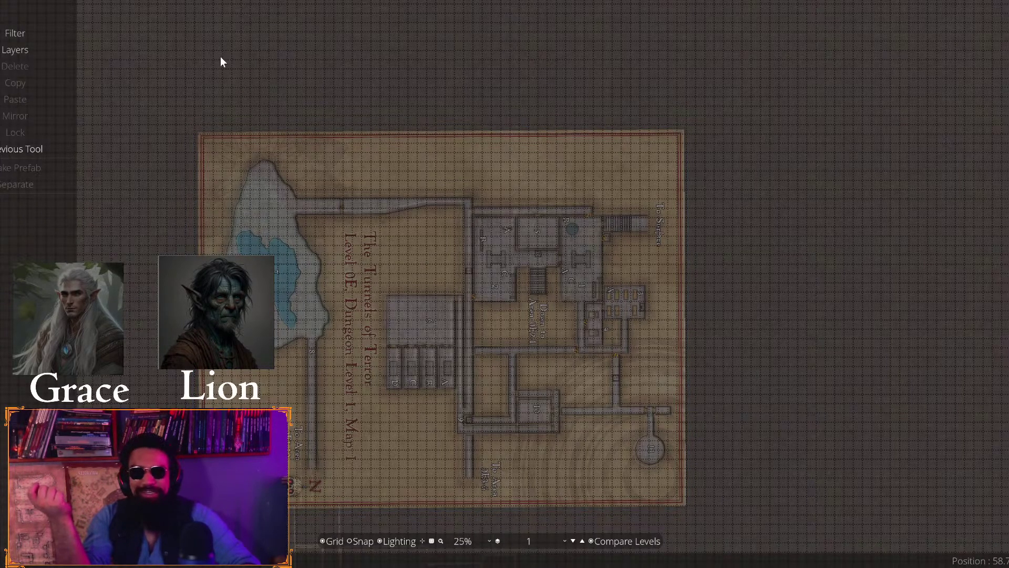
click(271, 180)
click(527, 77)
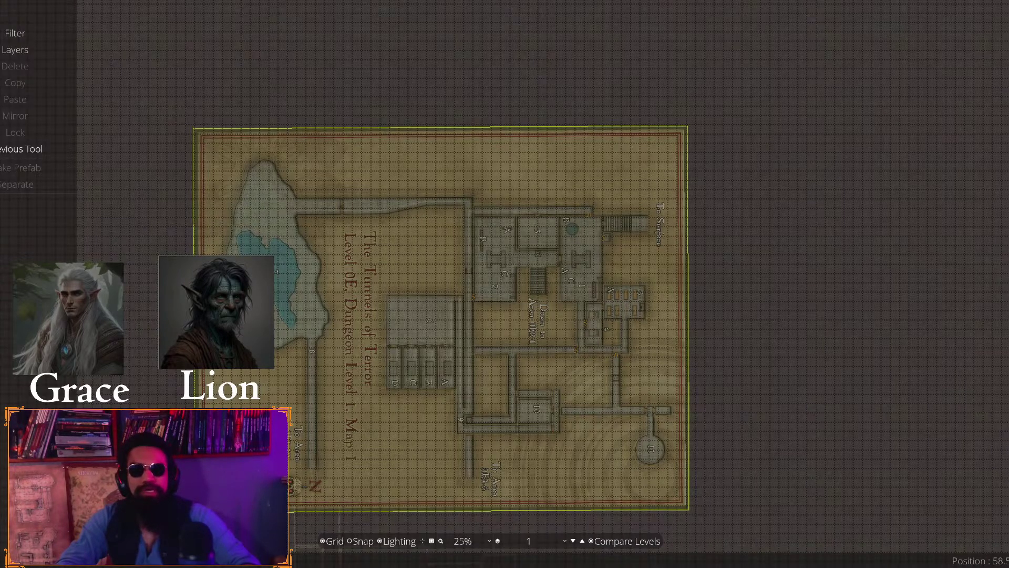
Reconfigure the level comparison with 68% opacity for reference level 1.1 and 19% for the current level
scroll(149, 270, up, 2)
mouse_move(406, 193)
mouse_down()
mouse_move(408, 201)
mouse_move(399, 184)
mouse_up()
right_click(399, 184)
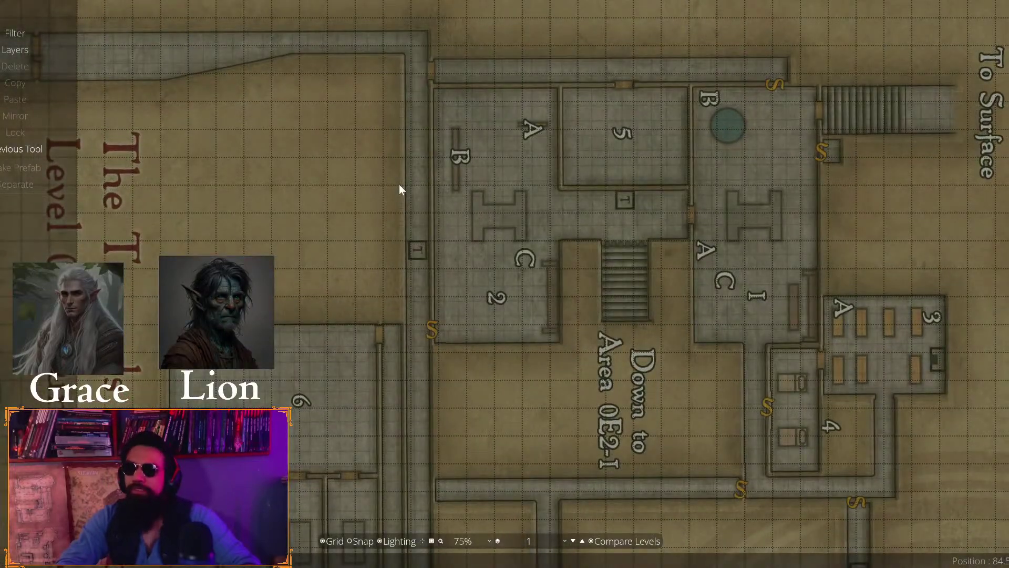
scroll(642, 327, down, 1)
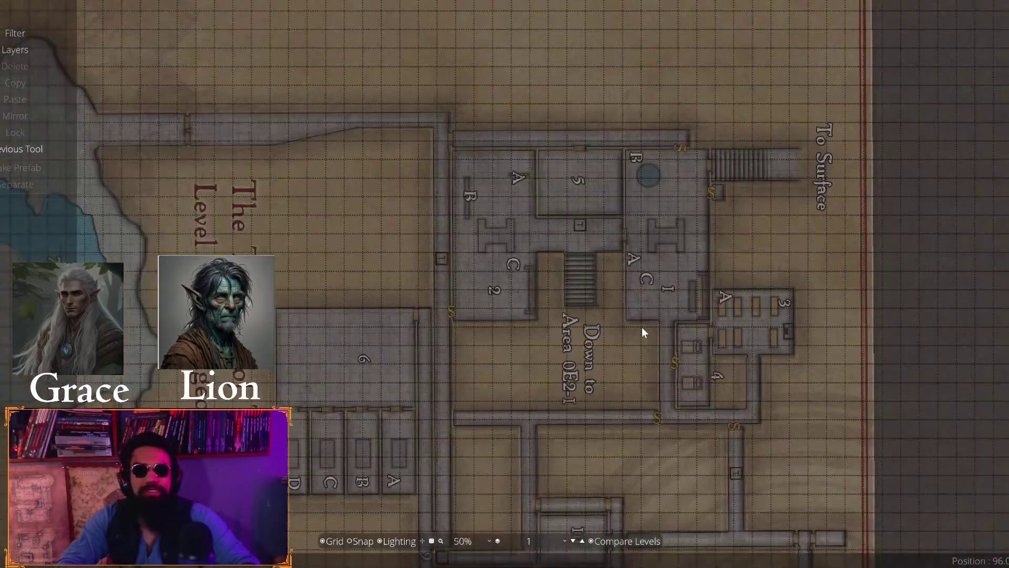
drag(845, 236, 604, 333)
scroll(734, 168, up, 2)
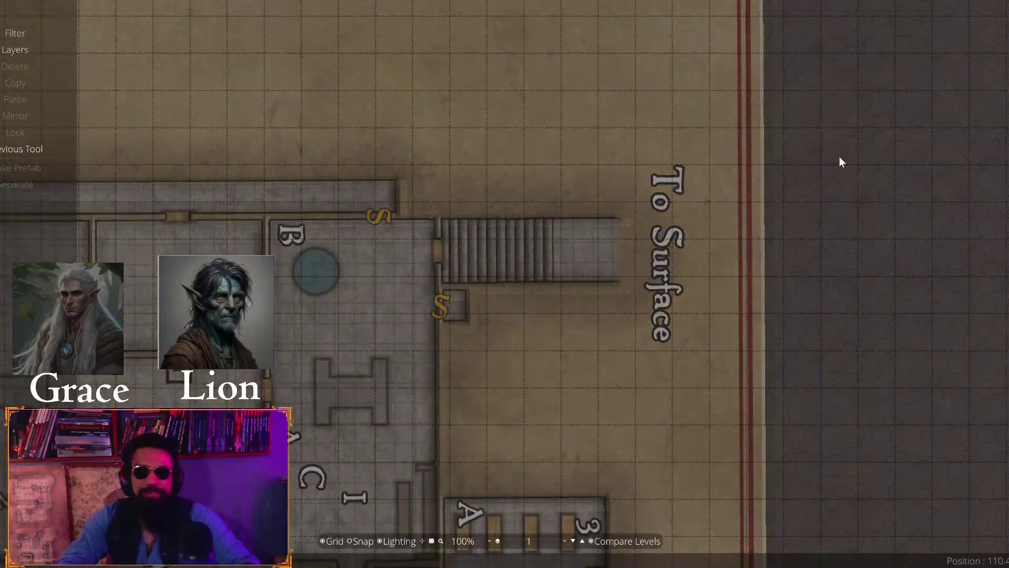
drag(839, 159, 763, 375)
click(641, 218)
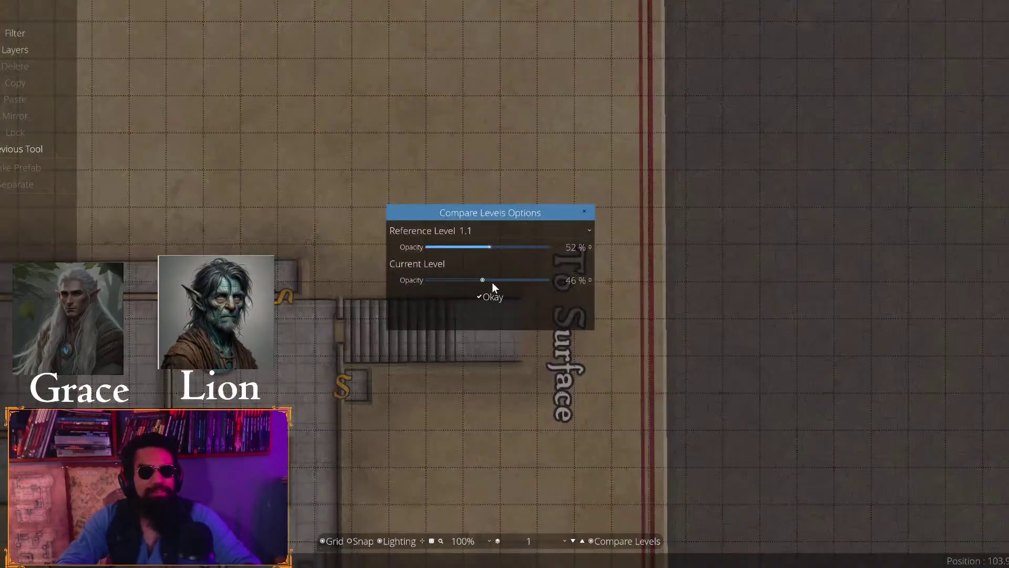
drag(493, 284, 450, 290)
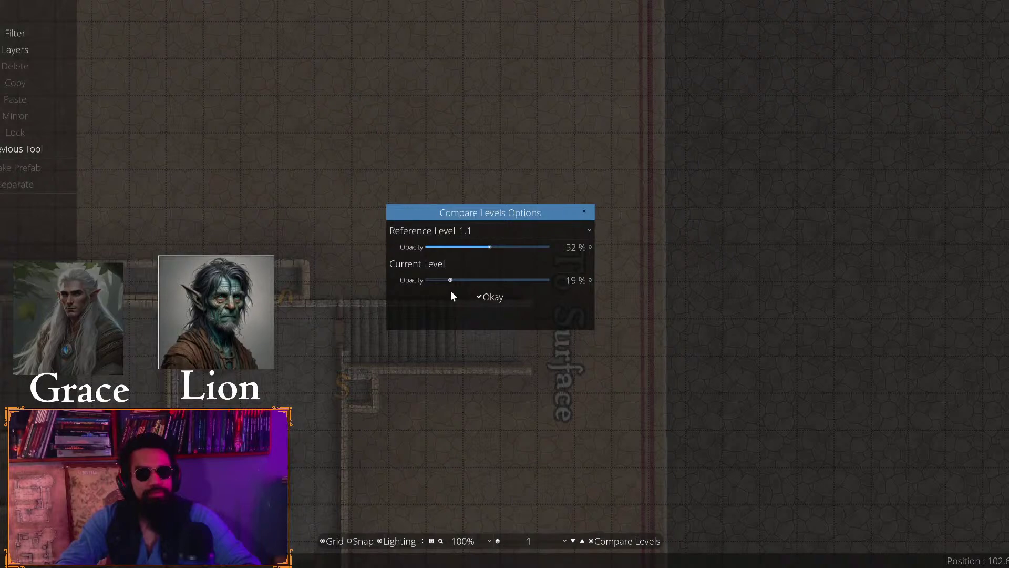
mouse_move(502, 246)
mouse_down()
mouse_move(527, 251)
mouse_move(494, 257)
mouse_move(509, 258)
mouse_up()
click(488, 298)
scroll(495, 262, up, 2)
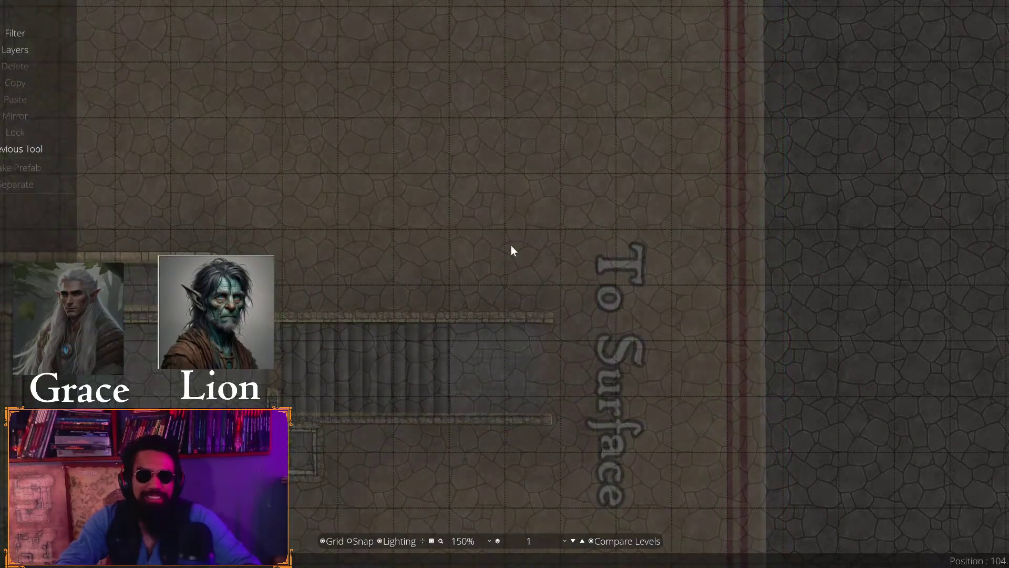
Enlarge the map image slightly from the corner near the skull compass to match the level 1.1 walls, and deselect it
scroll(511, 247, down, 3)
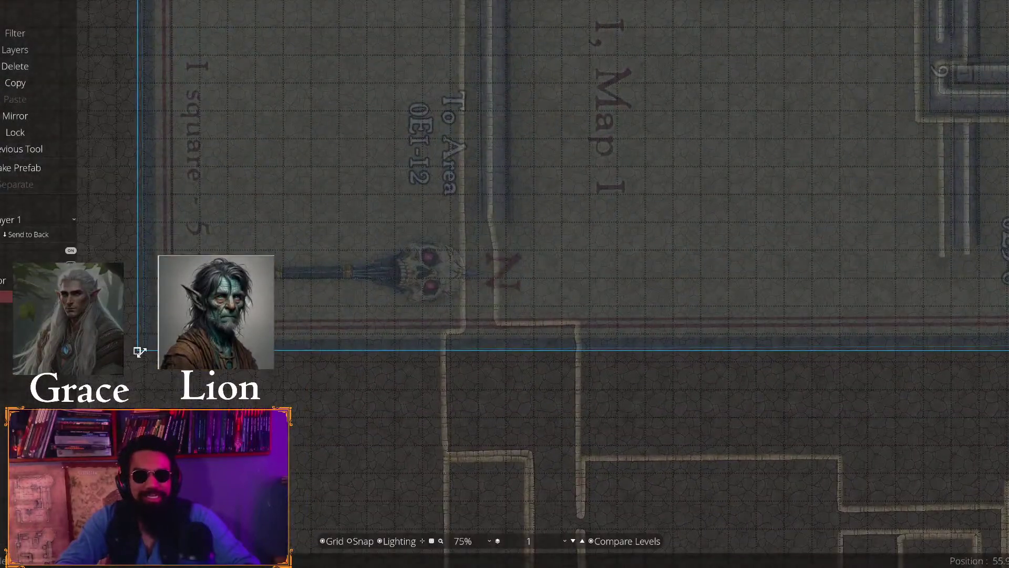
drag(139, 352, 114, 369)
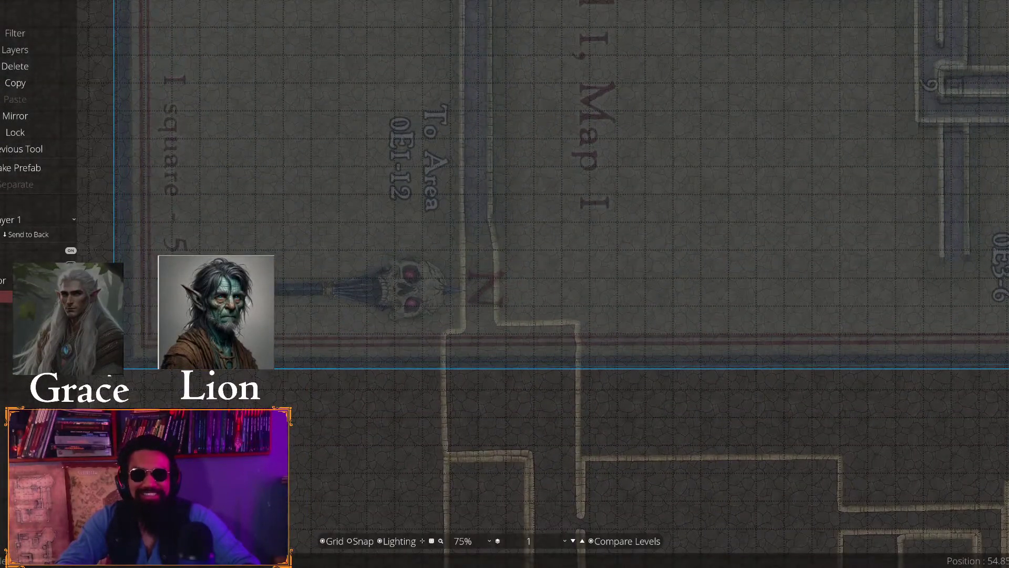
click(109, 369)
Examine how the map image lines up with the level 1.1 walls, from rooms 10 and 11 up to the surface stairs
drag(700, 436, 437, 452)
drag(788, 461, 529, 461)
drag(705, 478, 484, 509)
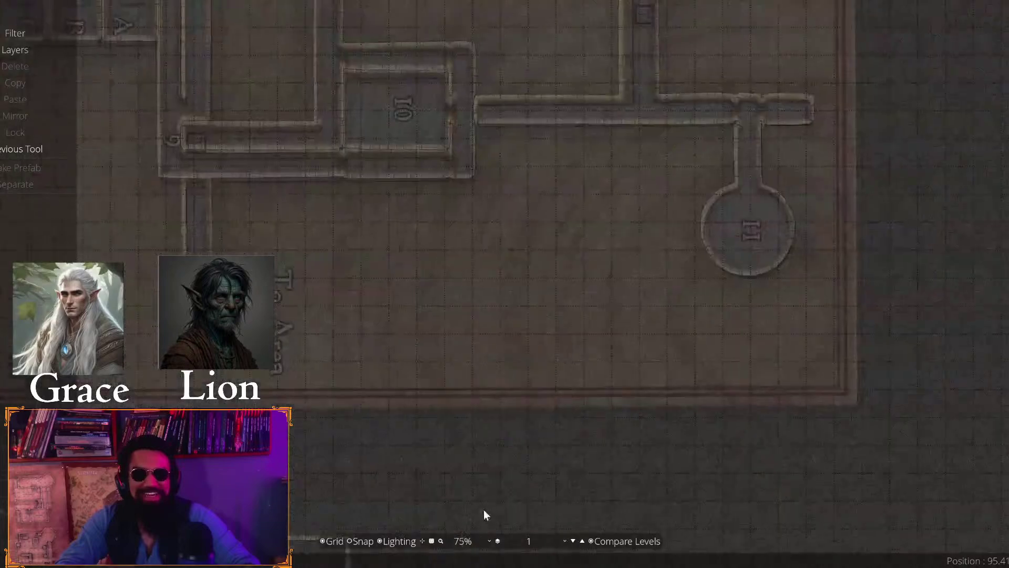
drag(953, 135, 978, 258)
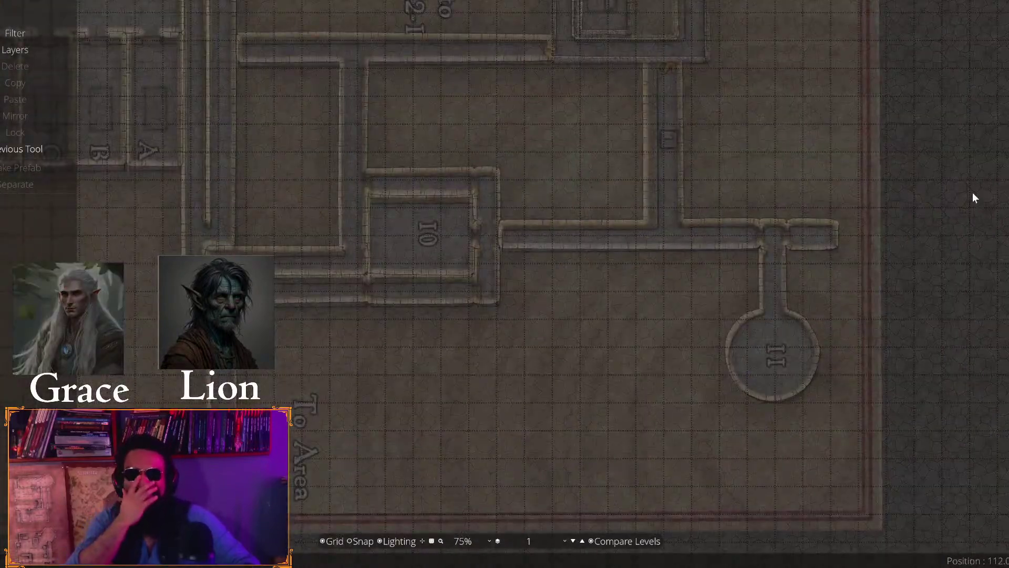
drag(973, 198, 976, 340)
drag(983, 230, 894, 322)
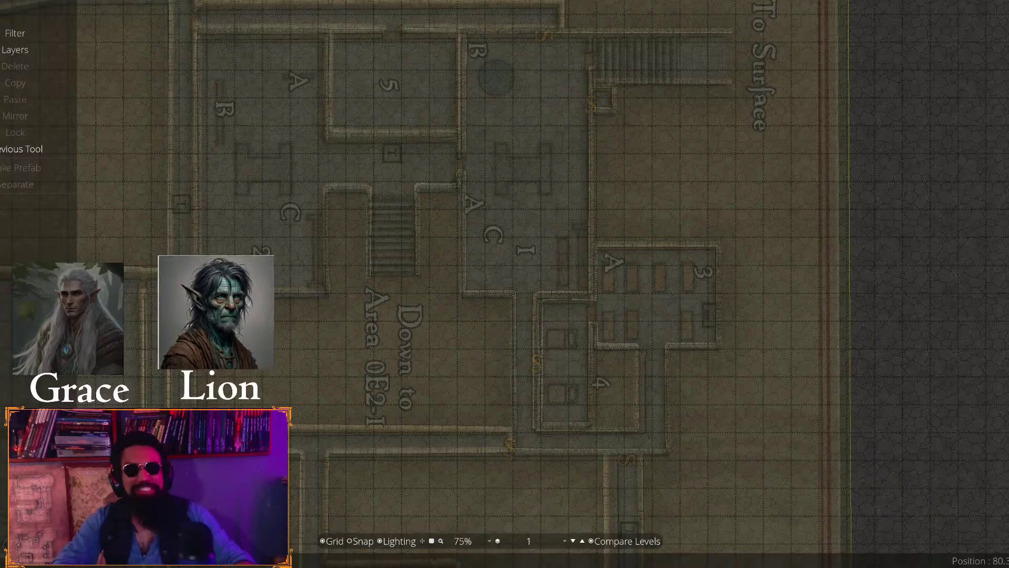
drag(875, 140, 818, 447)
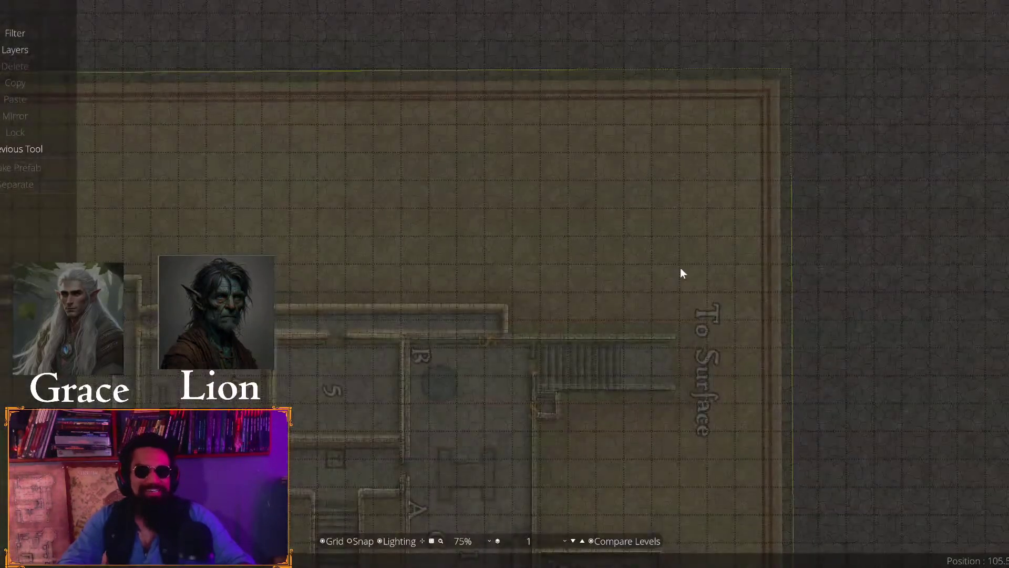
click(680, 267)
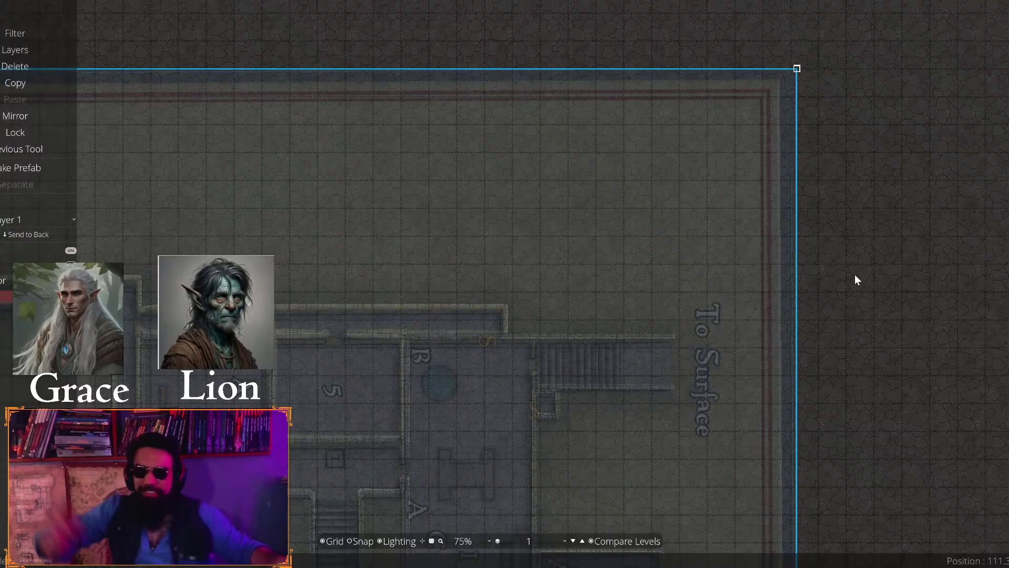
scroll(854, 273, up, 2)
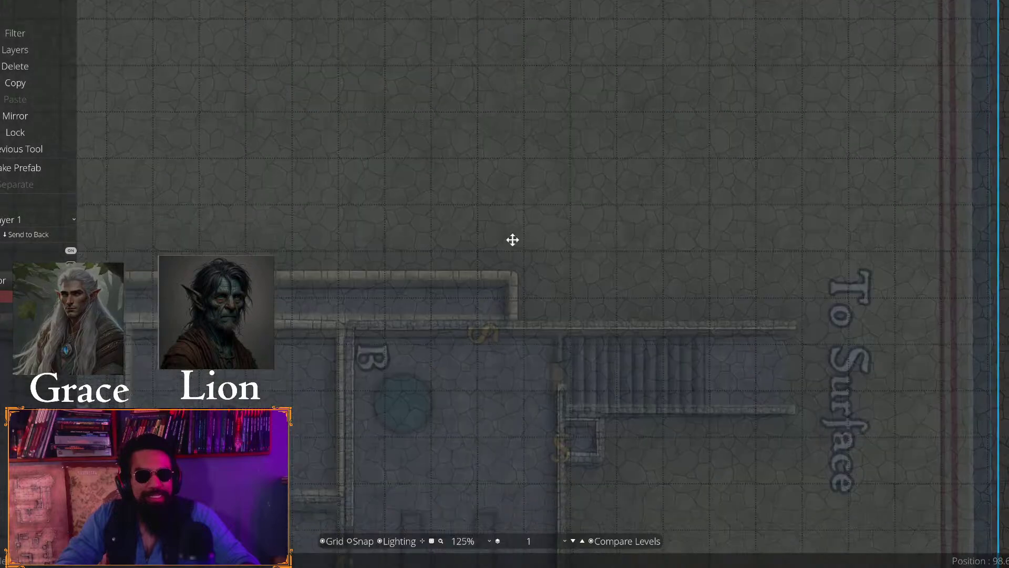
drag(513, 240, 550, 102)
drag(465, 305, 596, 288)
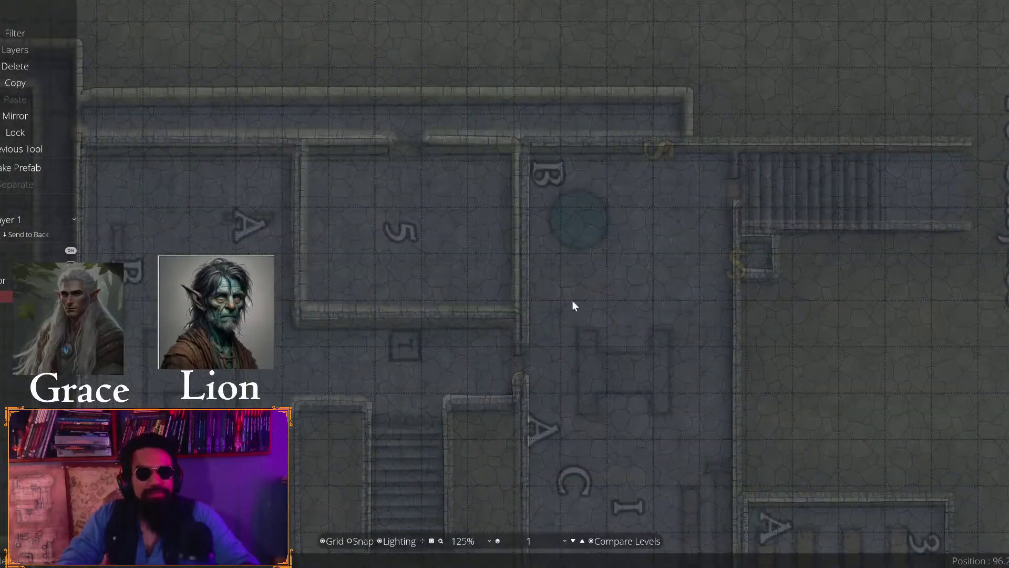
Switch to level 1.1 and set its comparison opacity to 58%, with reference level 1 at 63%
click(516, 540)
click(519, 491)
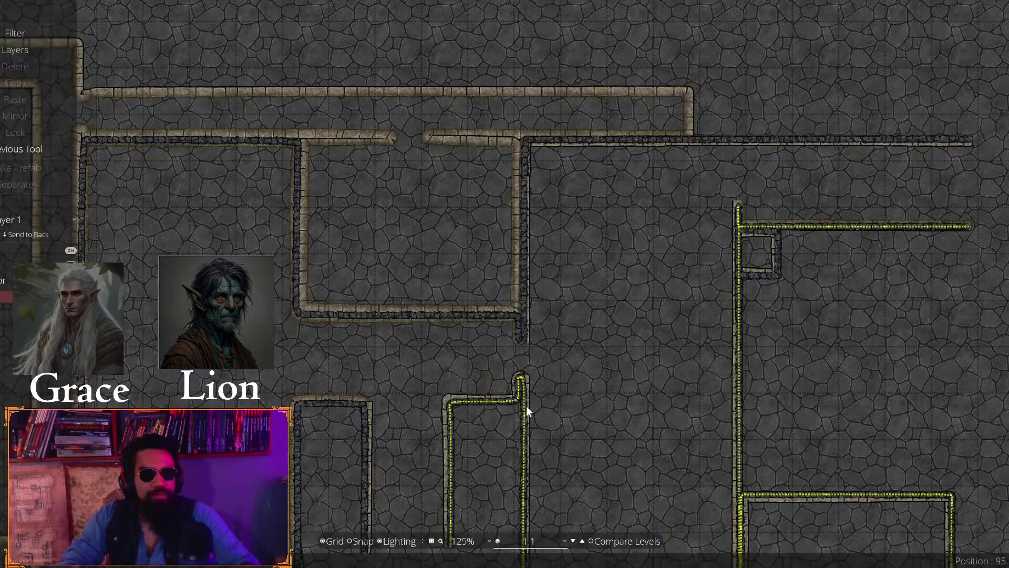
click(624, 541)
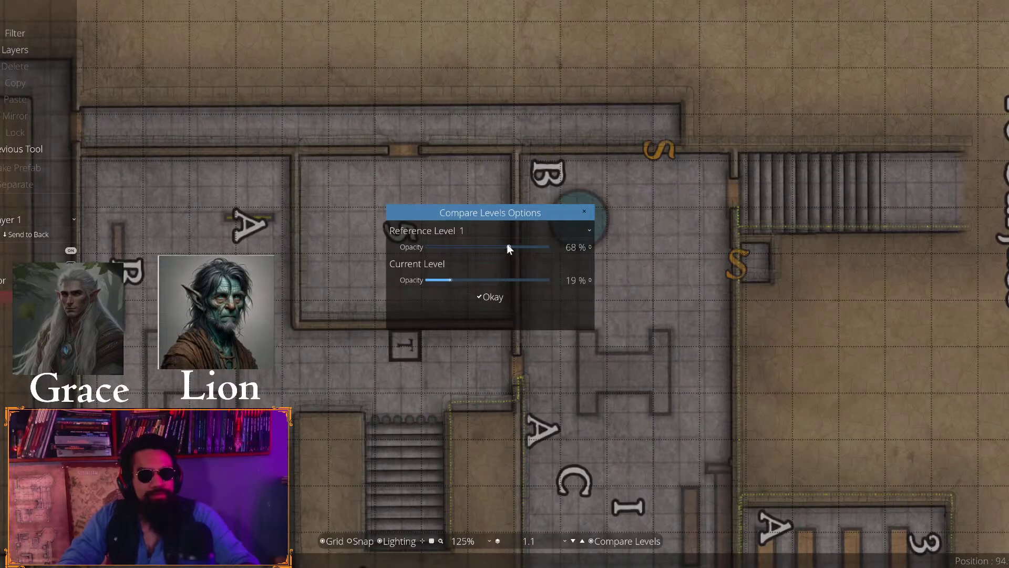
drag(509, 247, 498, 314)
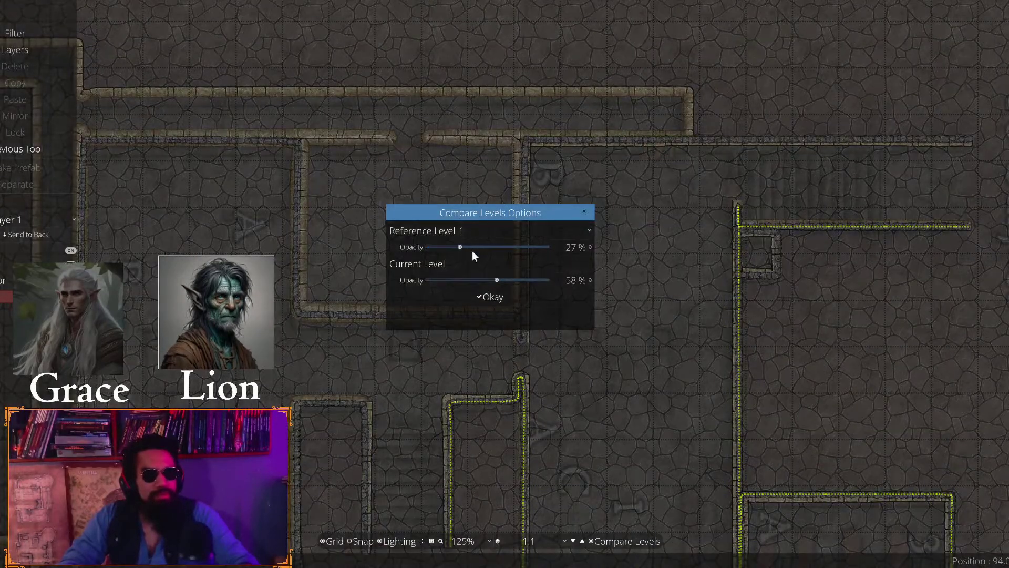
drag(472, 251, 502, 253)
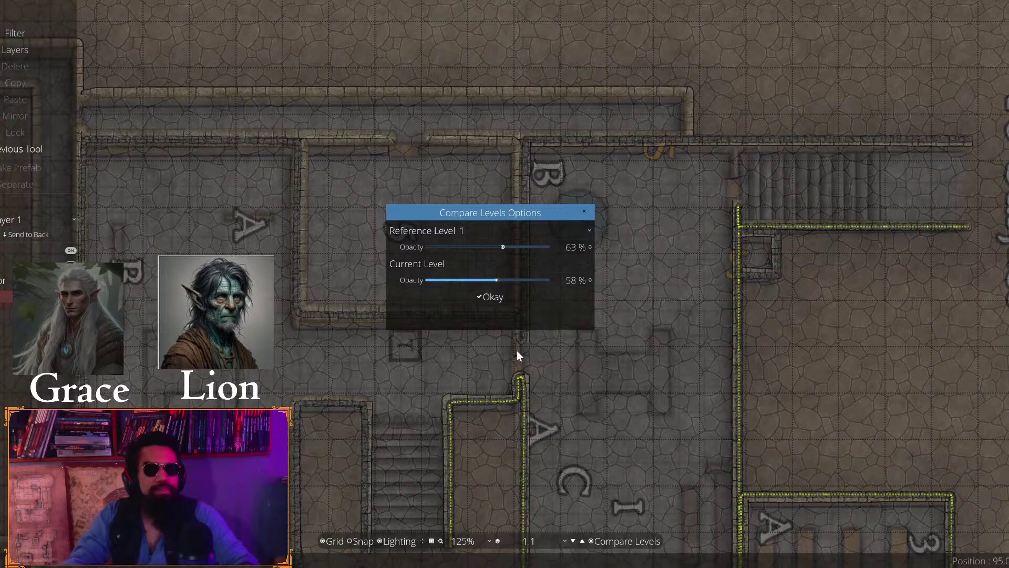
click(493, 298)
Examine the level 1.1 walls around the surface stairs and the small secret chamber against the reference map at close range
scroll(671, 298, up, 3)
drag(788, 182, 287, 370)
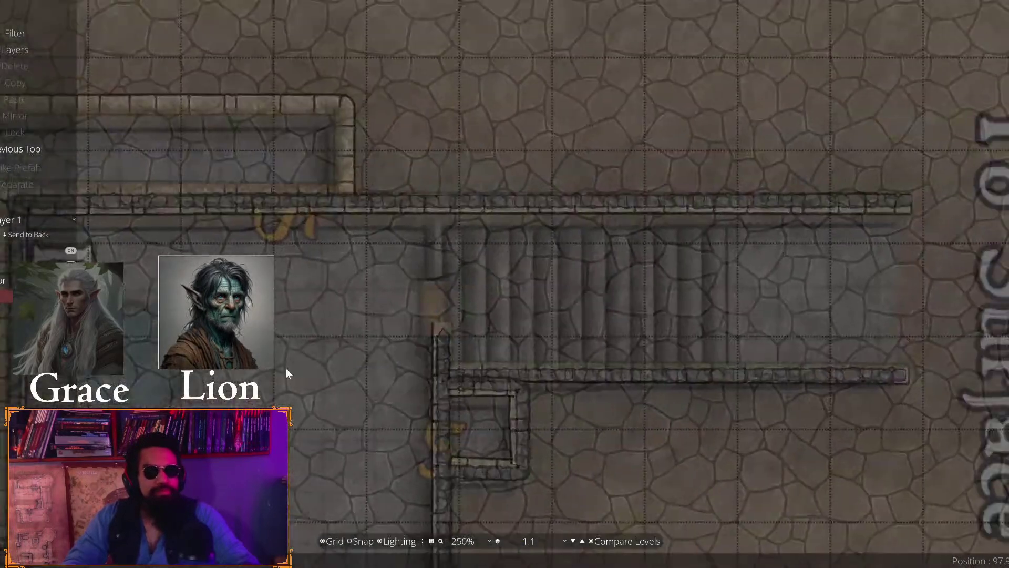
scroll(286, 369, up, 2)
drag(602, 337, 576, 181)
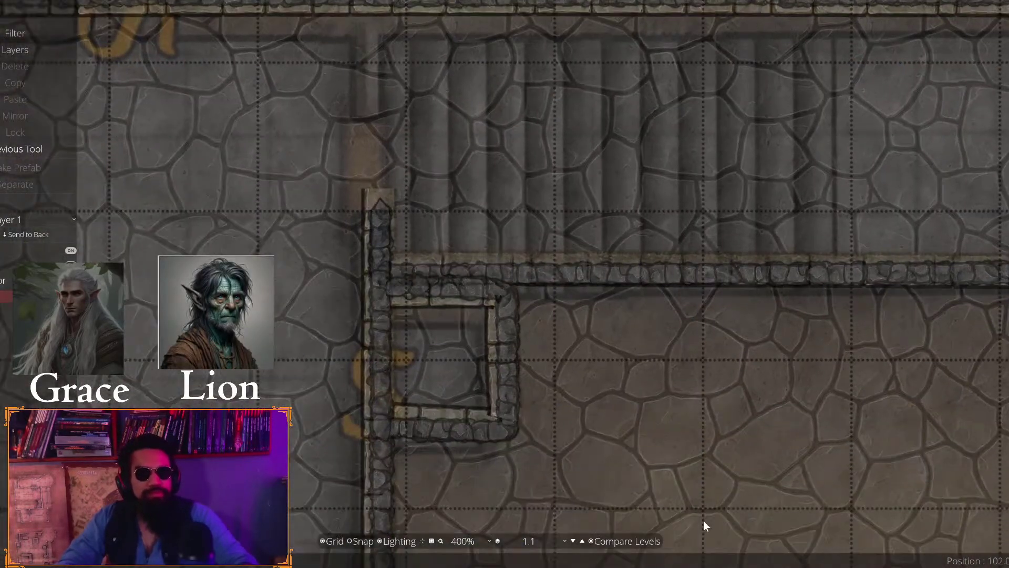
drag(706, 526, 725, 103)
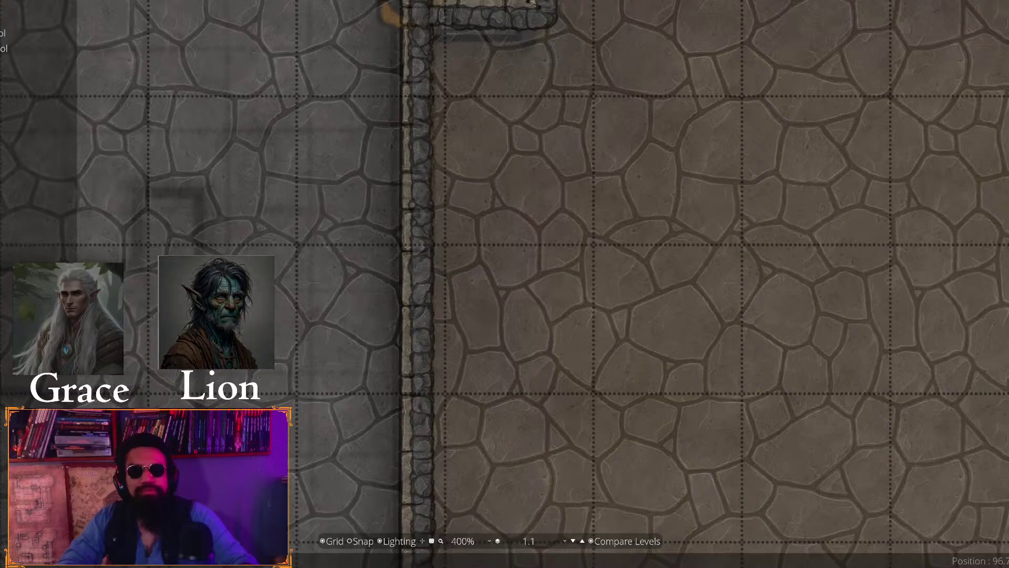
Start the Path tool, search the library for STONE and choose the dark grey stone wall path
click(7, 64)
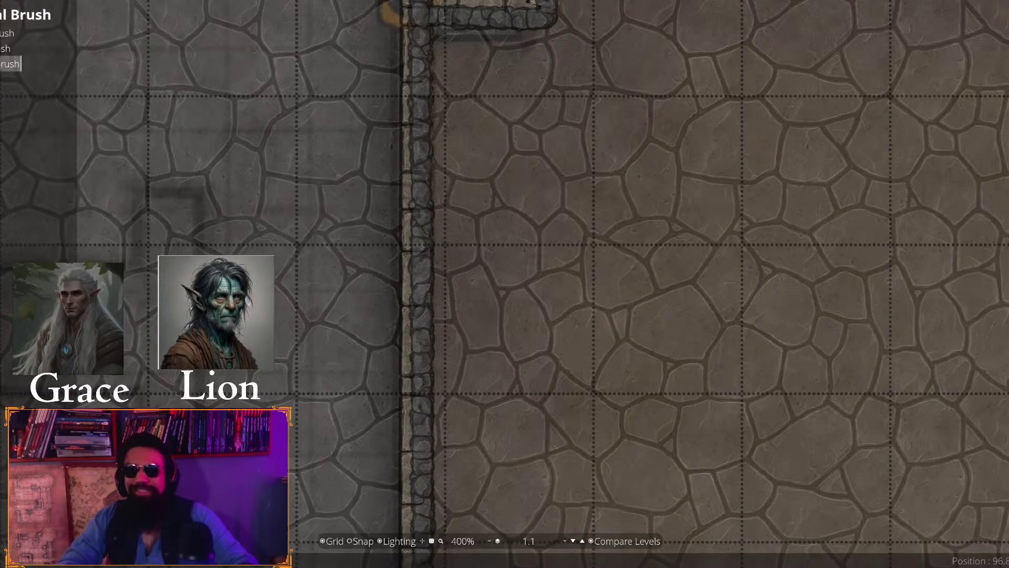
click(1, 64)
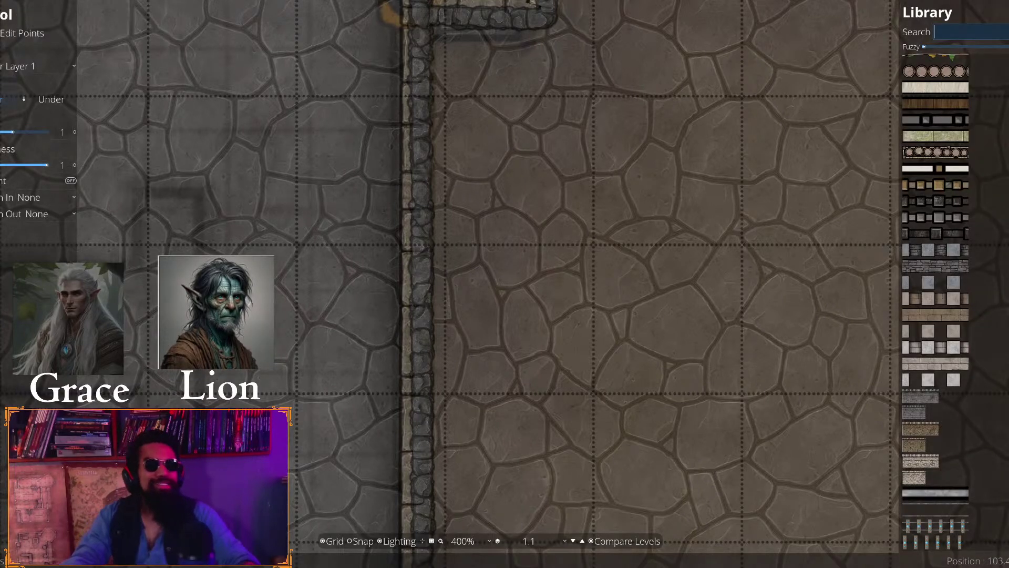
scroll(936, 305, down, 5)
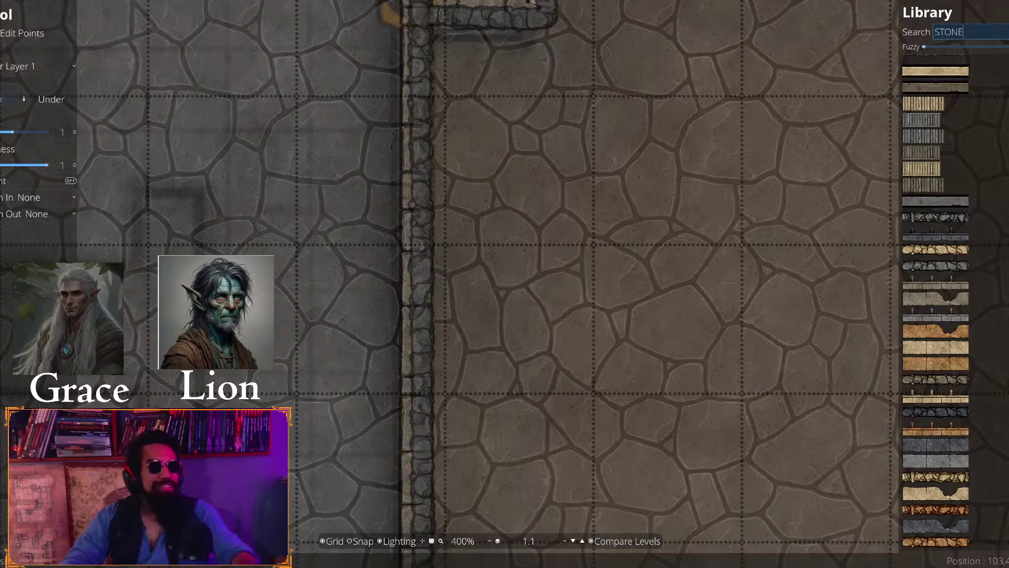
click(943, 214)
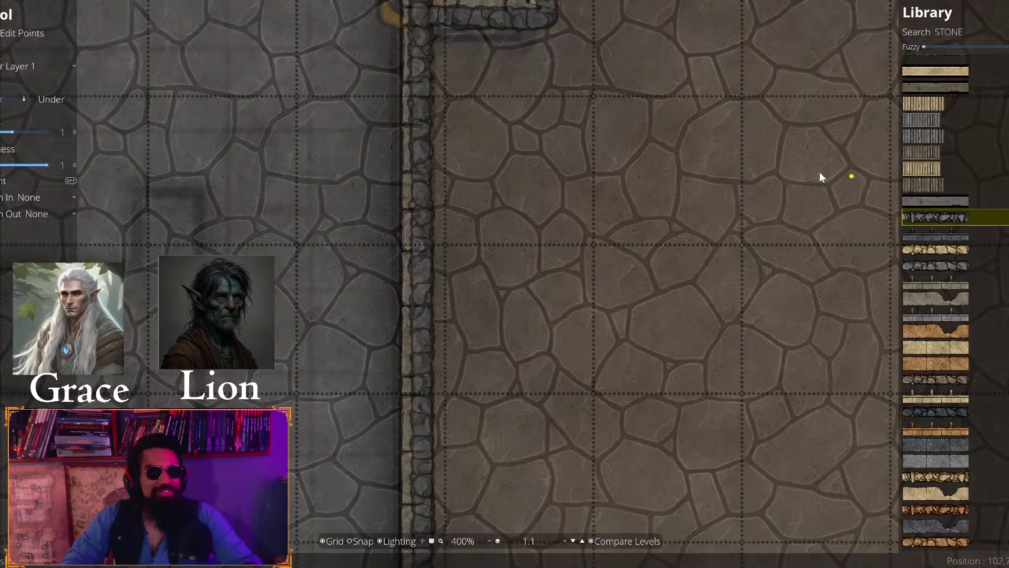
drag(742, 128, 566, 351)
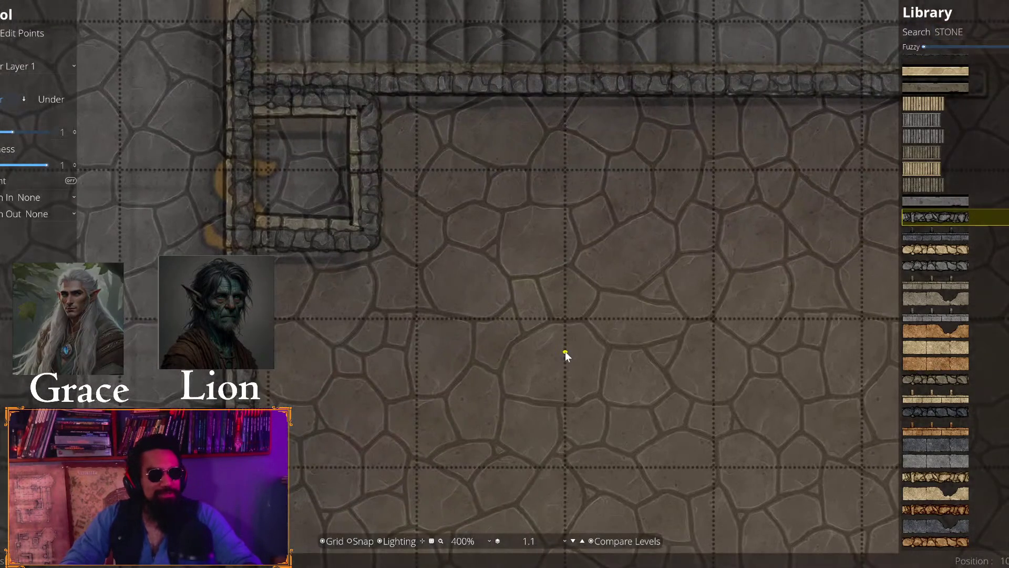
click(926, 411)
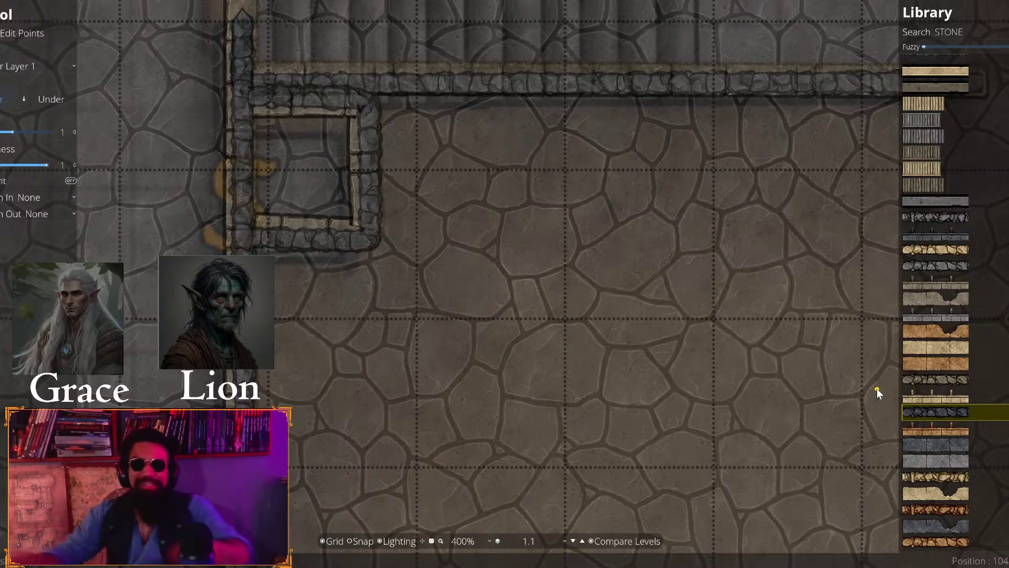
Set the path width to 0.54 and try the dark stone path along the vertical wall beside room B
scroll(605, 260, down, 2)
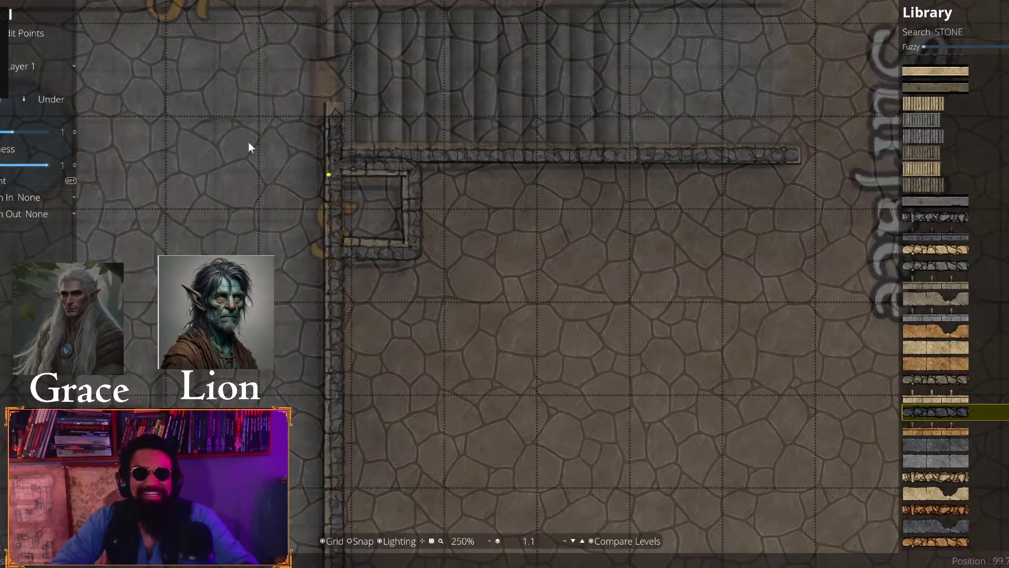
drag(242, 139, 265, 384)
scroll(404, 347, up, 1)
drag(524, 310, 469, 308)
drag(392, 326, 881, 375)
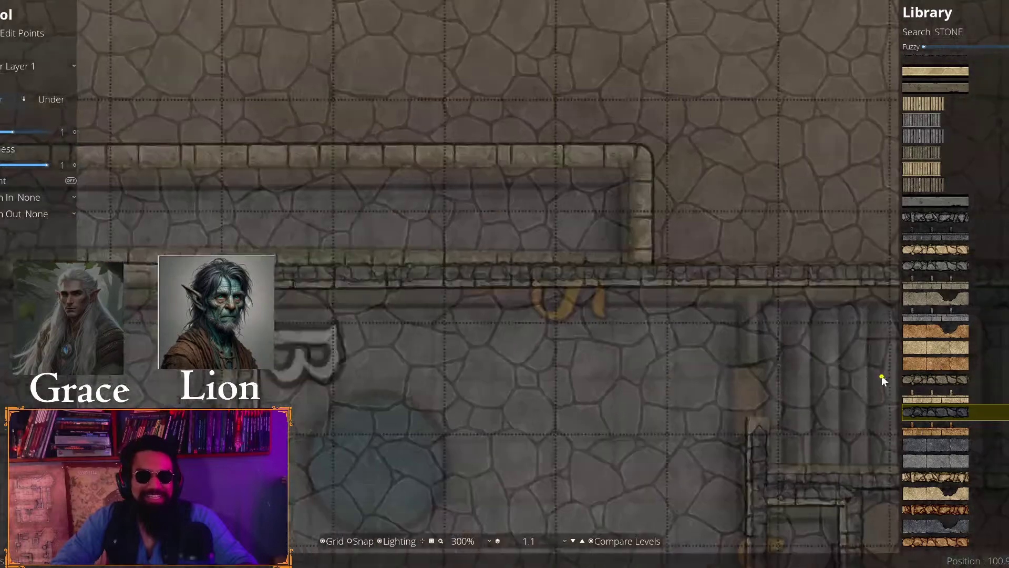
drag(785, 495, 875, 312)
scroll(425, 124, up, 5)
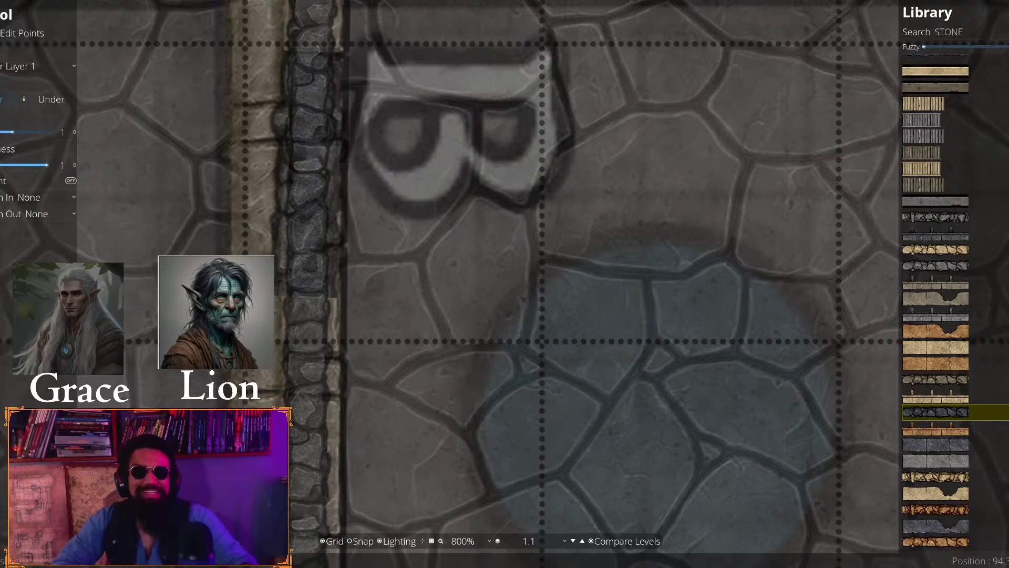
click(15, 133)
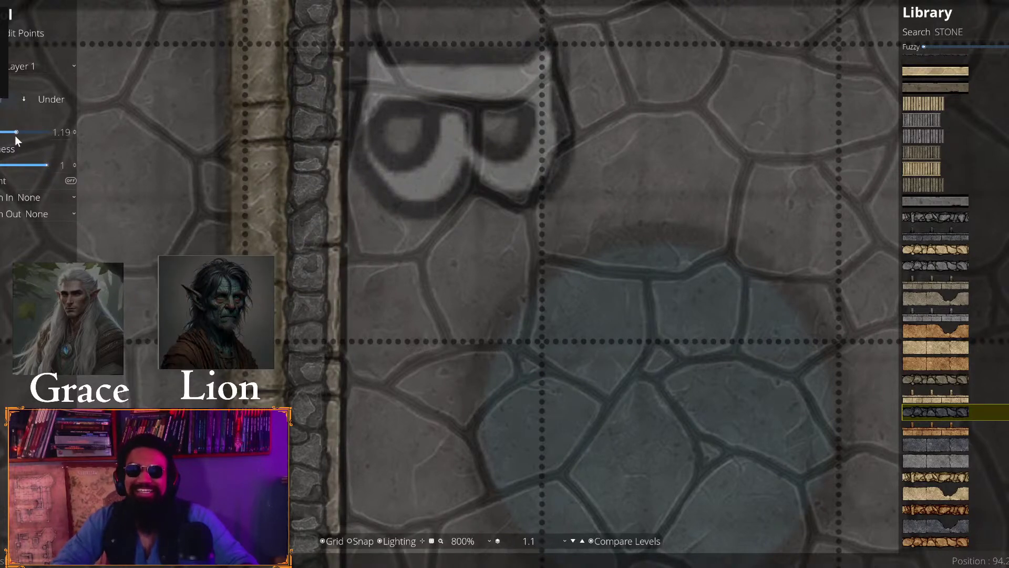
drag(15, 134, 0, 137)
drag(318, 60, 332, 69)
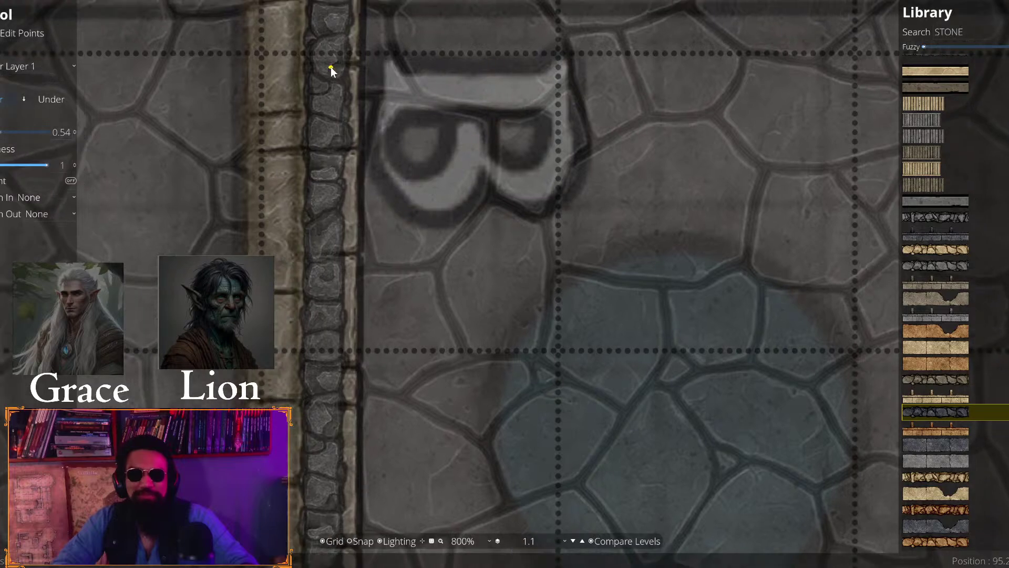
click(319, 409)
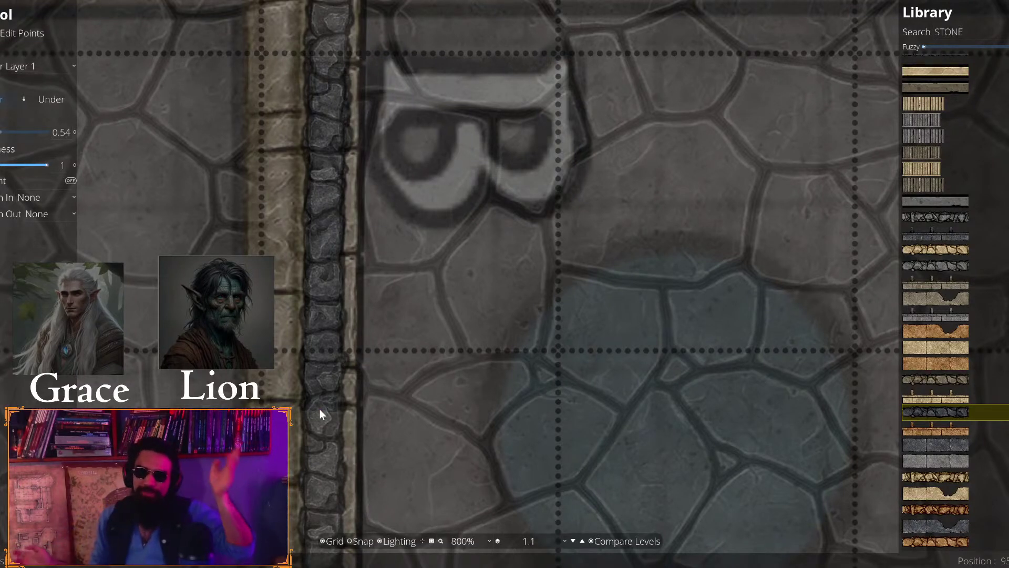
Examine the walls around room B and their lower junction against the reference map
scroll(320, 409, down, 2)
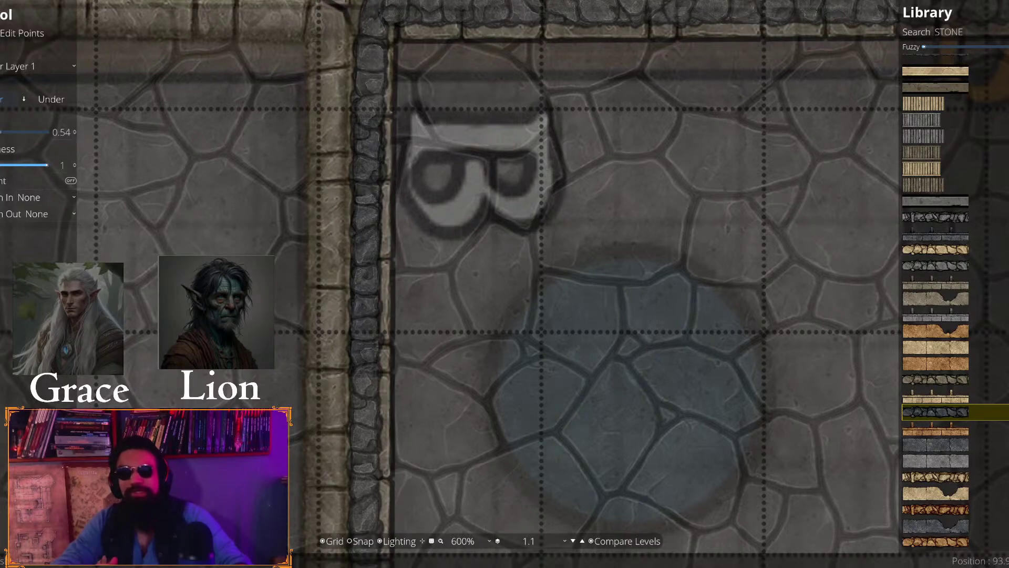
drag(433, 295, 481, 118)
drag(473, 232, 508, 102)
drag(481, 231, 511, 100)
drag(459, 418, 464, 245)
drag(464, 207, 445, 302)
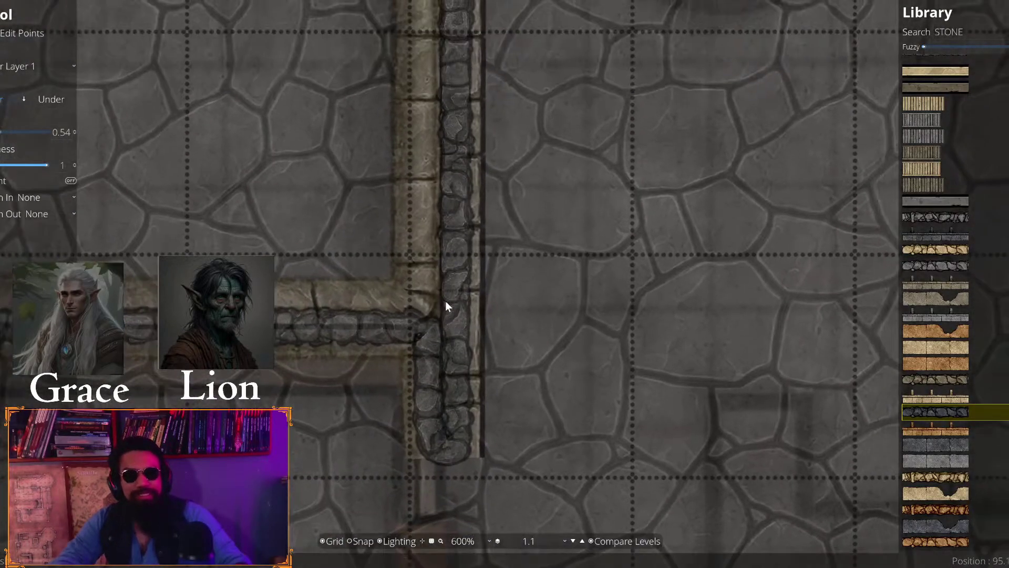
drag(362, 301, 729, 211)
drag(166, 286, 420, 237)
scroll(400, 240, down, 3)
scroll(203, 379, up, 3)
drag(480, 257, 195, 527)
scroll(202, 378, down, 4)
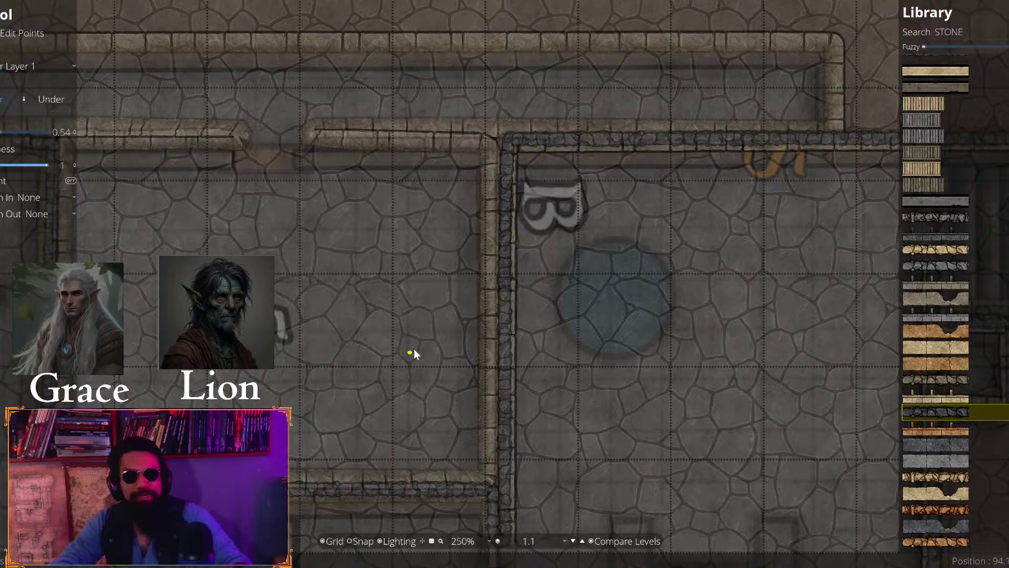
Examine the corridor walls from above room B out to the water near the Level title text
scroll(415, 354, up, 1)
drag(415, 354, 577, 335)
scroll(482, 322, up, 1)
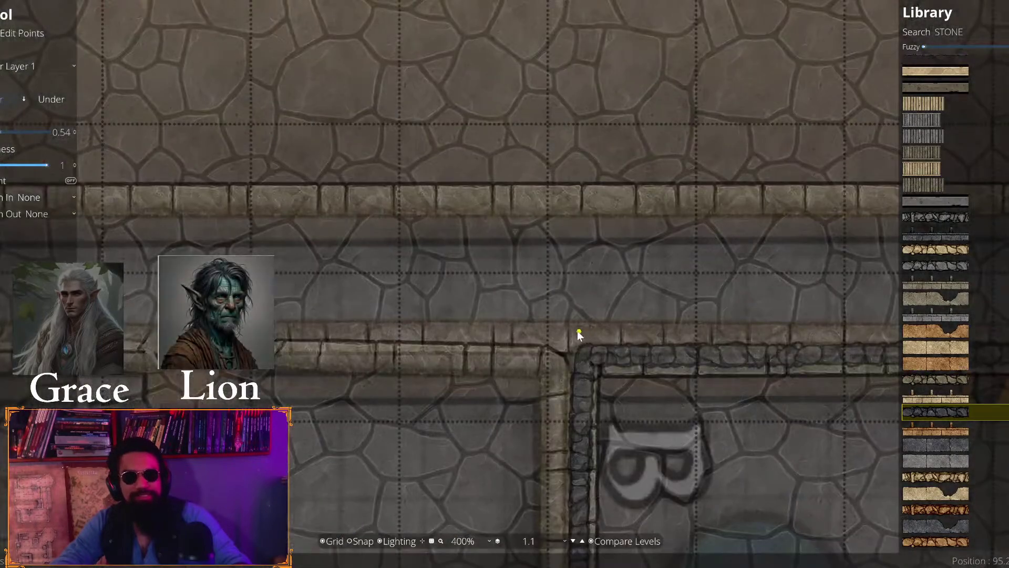
scroll(577, 335, down, 2)
drag(331, 365, 476, 343)
drag(607, 335, 141, 294)
mouse_move(210, 212)
mouse_down()
mouse_move(751, 158)
mouse_move(681, 220)
mouse_up()
drag(263, 226, 497, 233)
drag(184, 237, 893, 261)
drag(439, 421, 691, 329)
scroll(691, 329, down, 2)
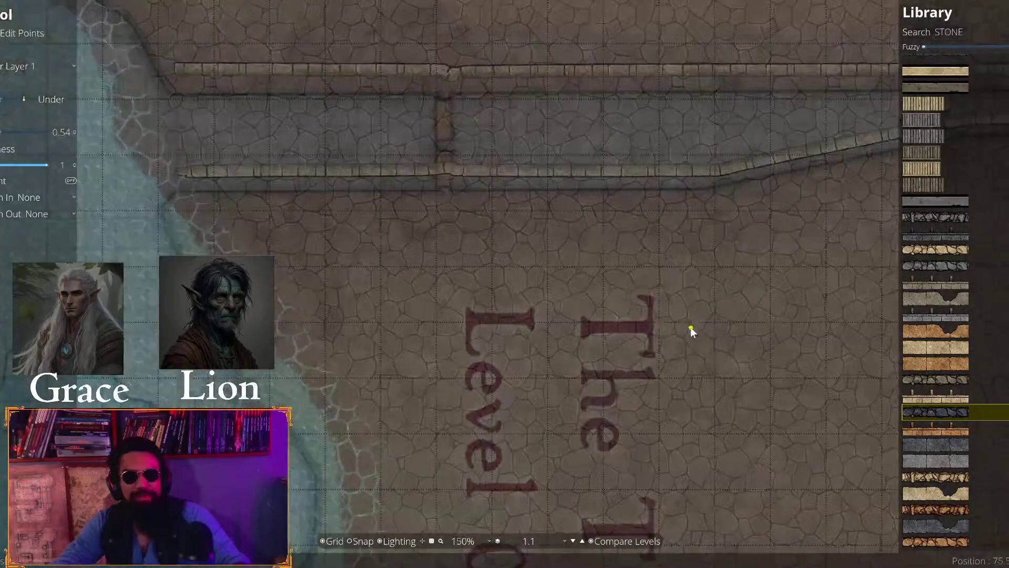
Draw the stone path from the waterside end of the corridor's upper wall to the notch by the first doorway
drag(219, 408, 473, 365)
drag(428, 422, 415, 479)
drag(578, 222, 449, 406)
scroll(293, 301, up, 3)
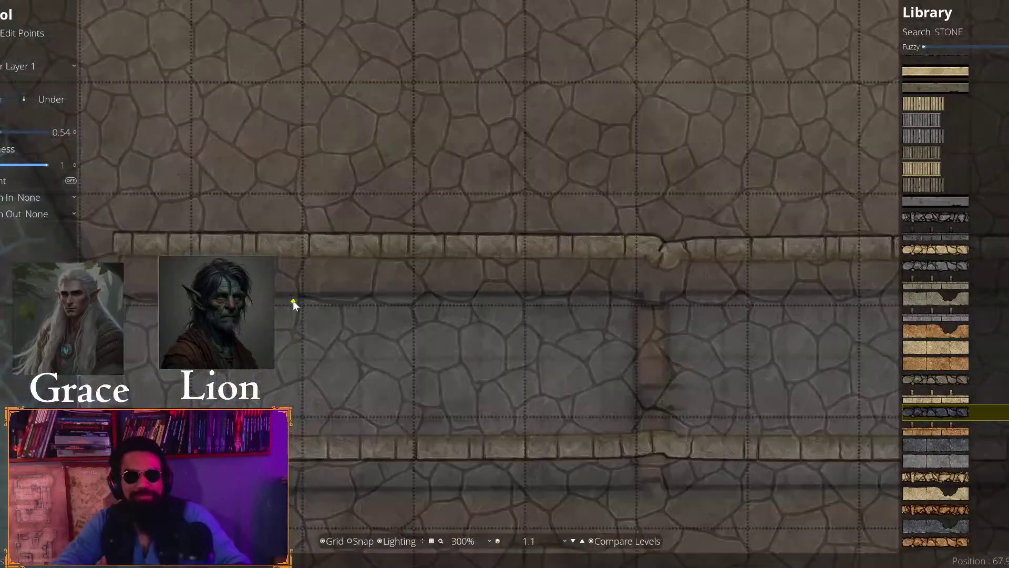
scroll(472, 312, up, 1)
drag(473, 312, 648, 324)
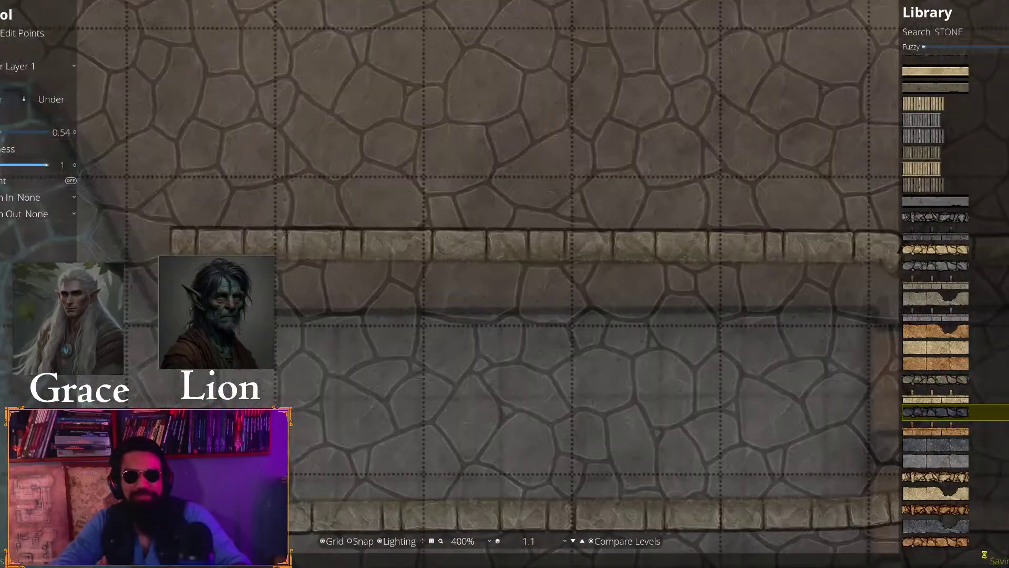
click(179, 247)
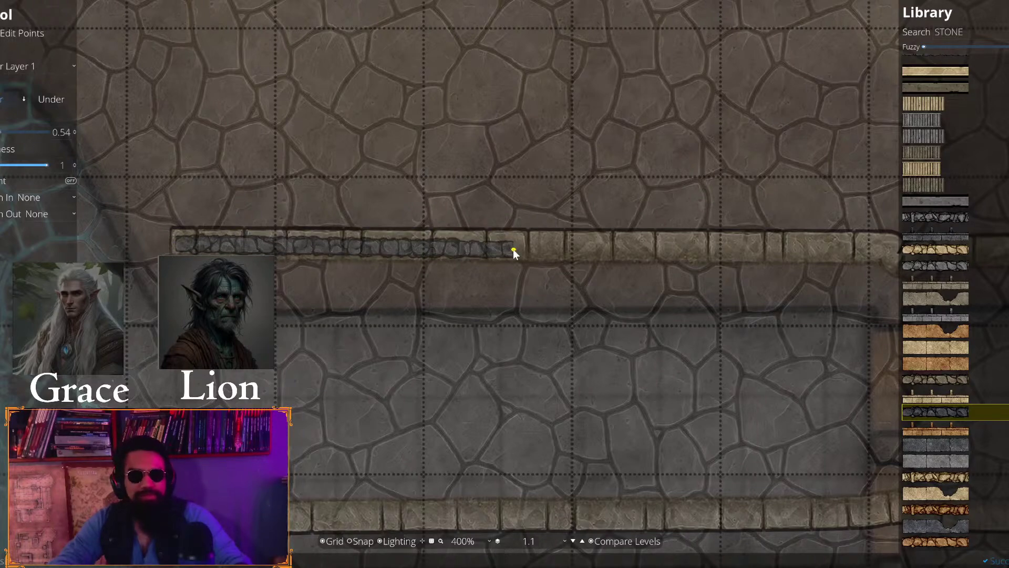
drag(549, 249, 43, 307)
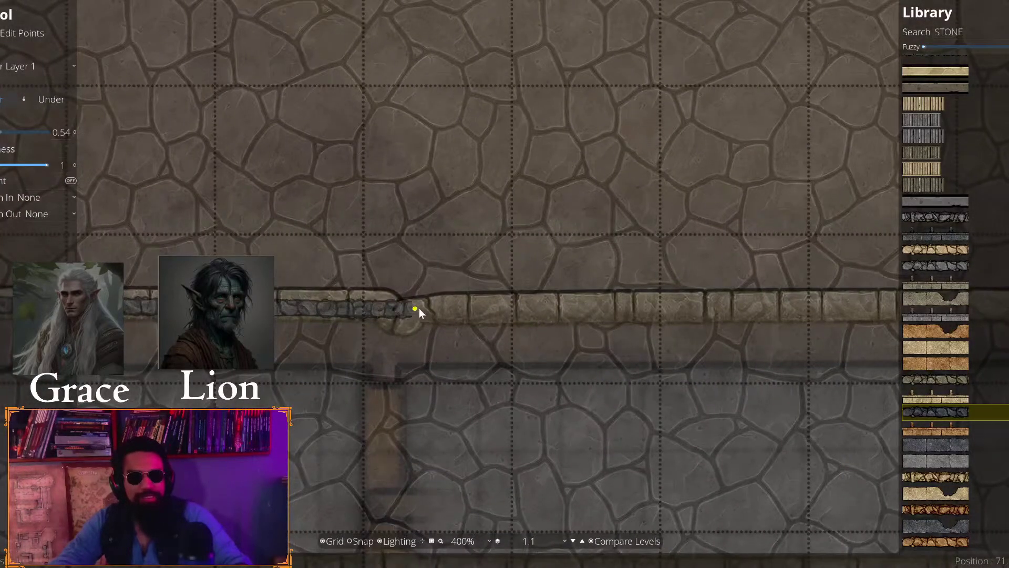
scroll(371, 310, up, 1)
scroll(352, 294, up, 1)
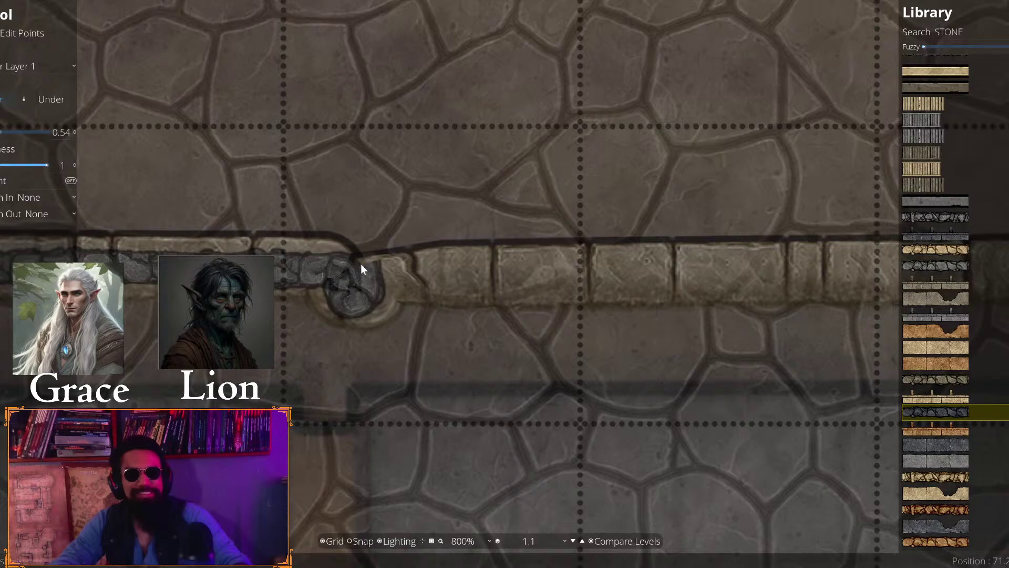
Continue the stone path past the doorway along the corridor's upper side to the corner where the wall turns down
drag(504, 275, 146, 206)
drag(463, 315, 273, 299)
drag(678, 342, 168, 270)
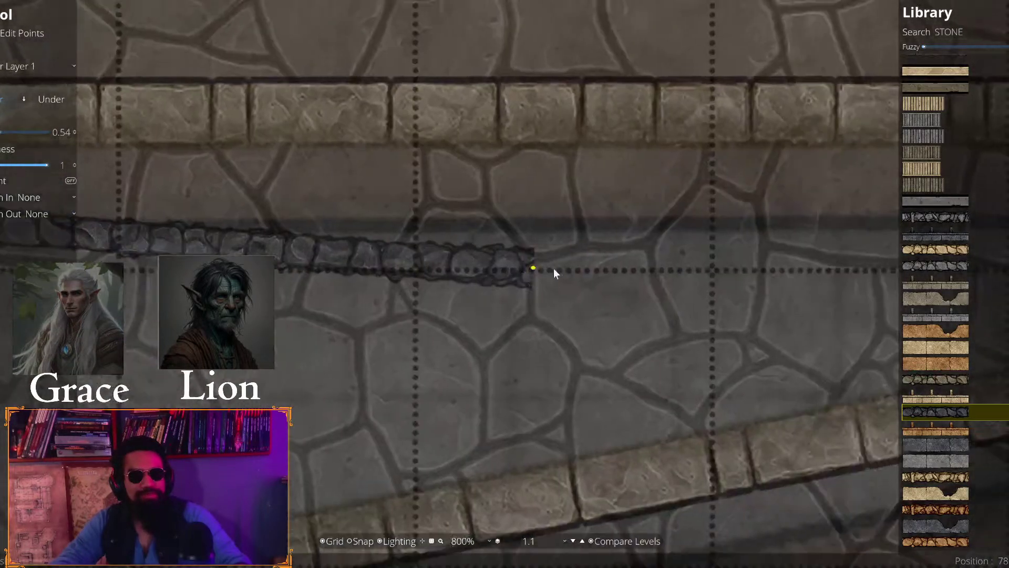
drag(657, 205, 211, 313)
drag(680, 306, 356, 218)
drag(652, 226, 226, 290)
drag(667, 309, 159, 281)
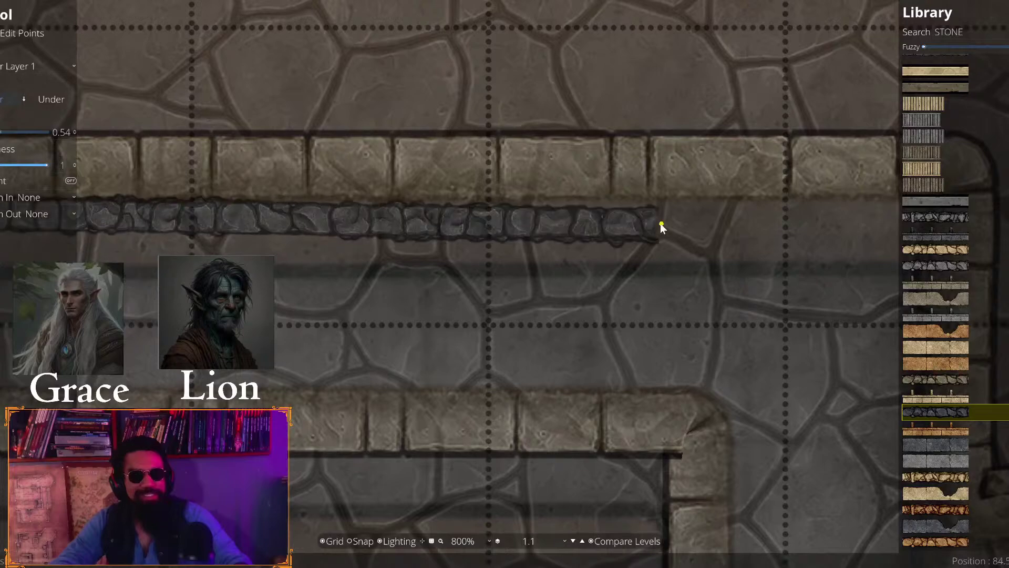
drag(664, 226, 137, 237)
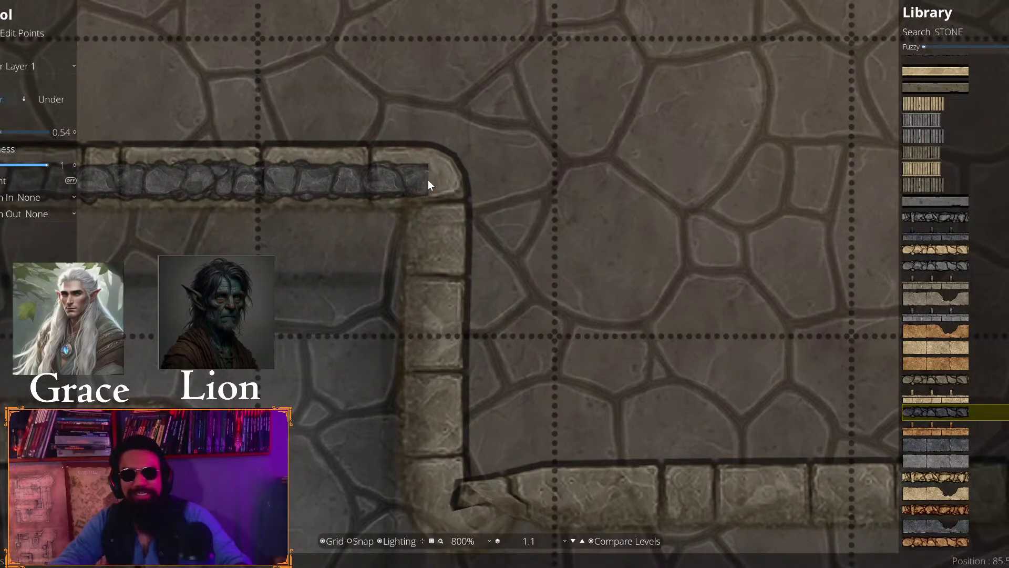
Bend the stone path around the corner, down the short wall and through the notch onto the next horizontal wall
click(428, 180)
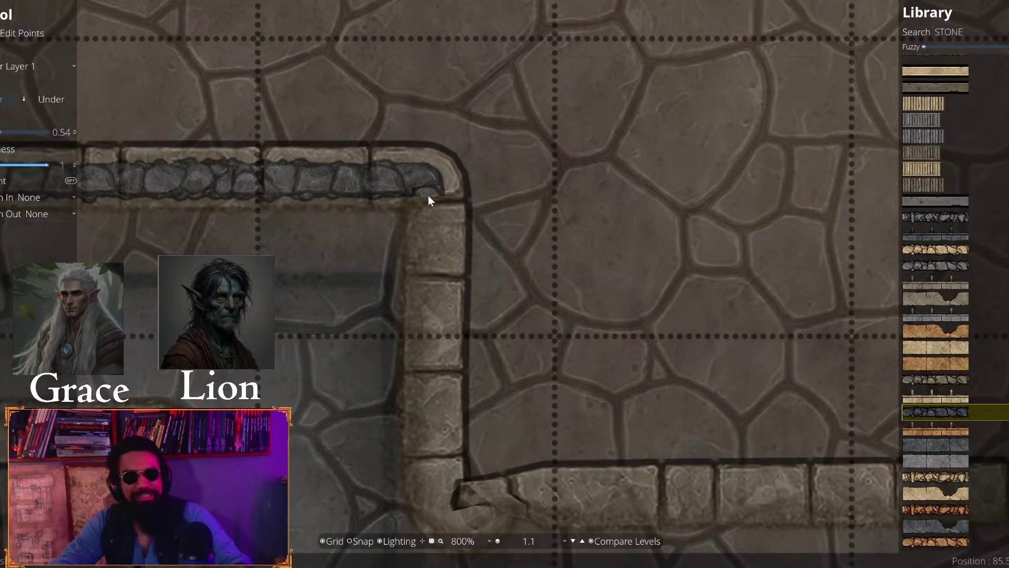
drag(427, 276, 449, 88)
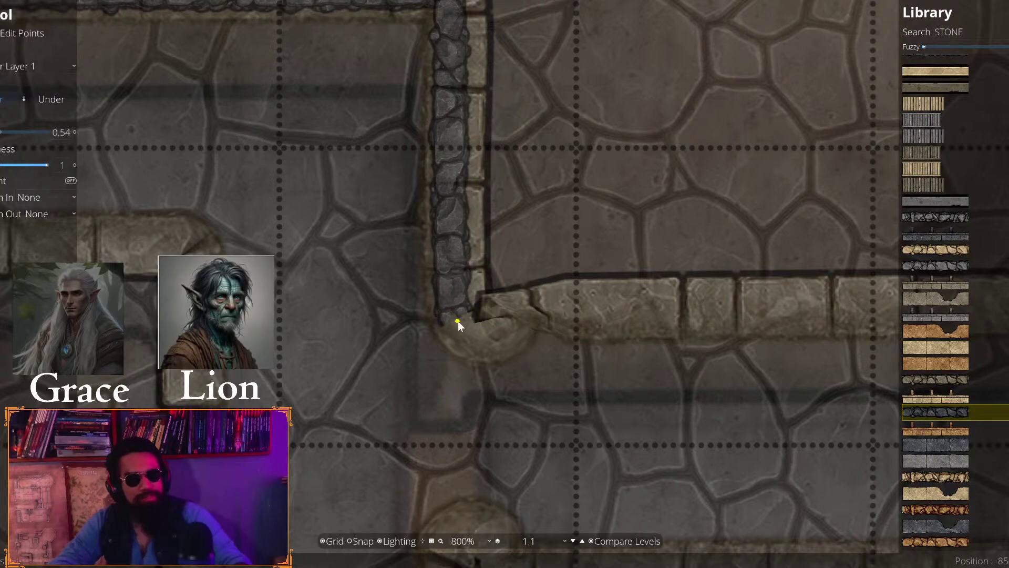
click(516, 332)
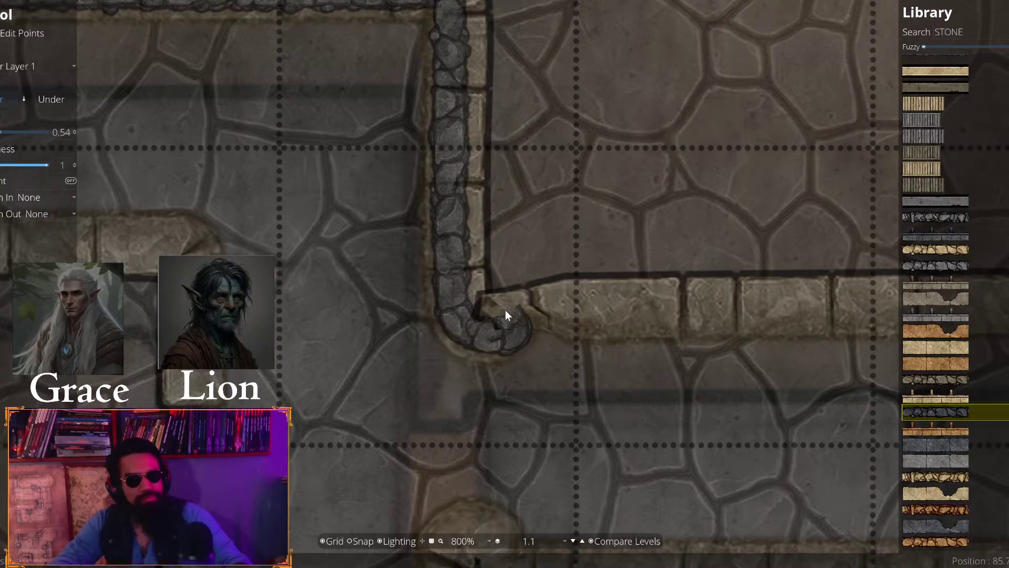
drag(682, 281, 273, 228)
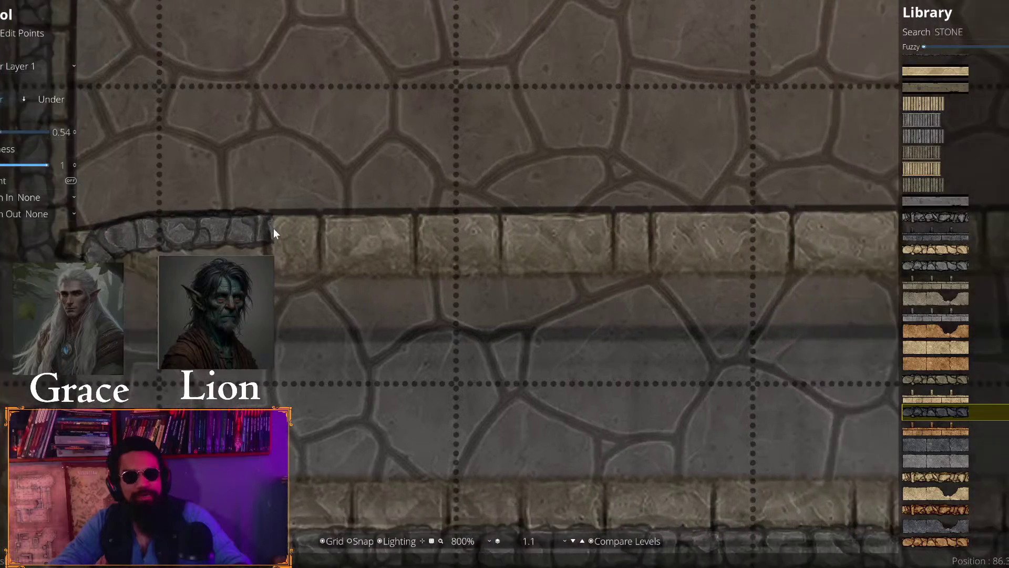
Extend the stone path along the upper wall of the corridor that runs above room B
drag(444, 223, 225, 212)
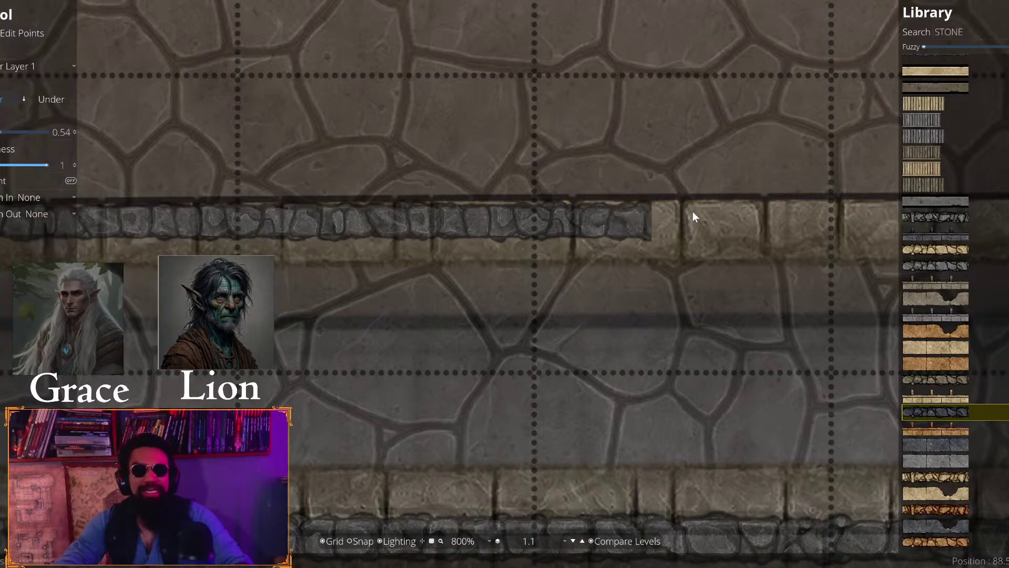
scroll(694, 216, down, 4)
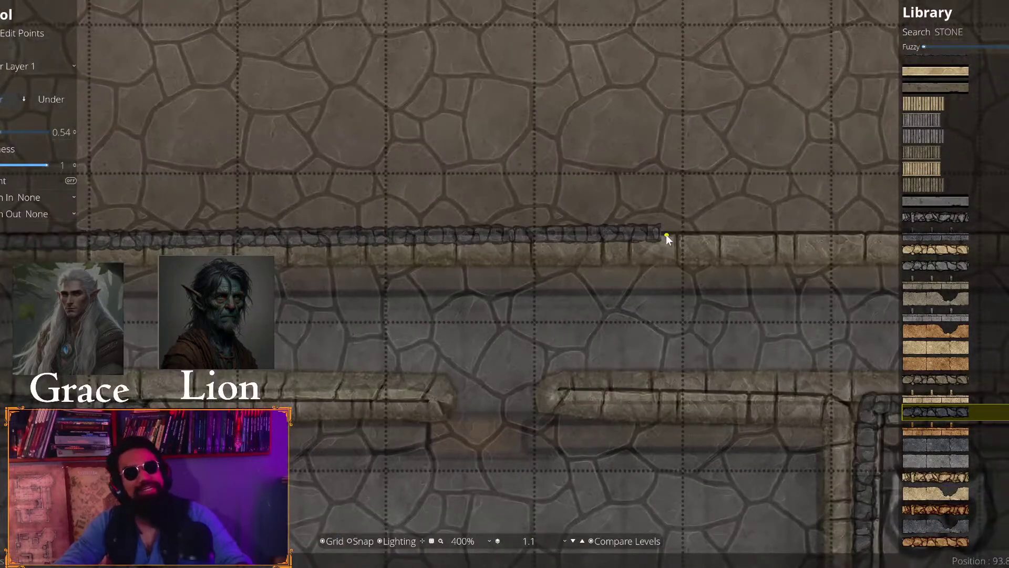
drag(667, 235, 379, 253)
drag(881, 253, 585, 203)
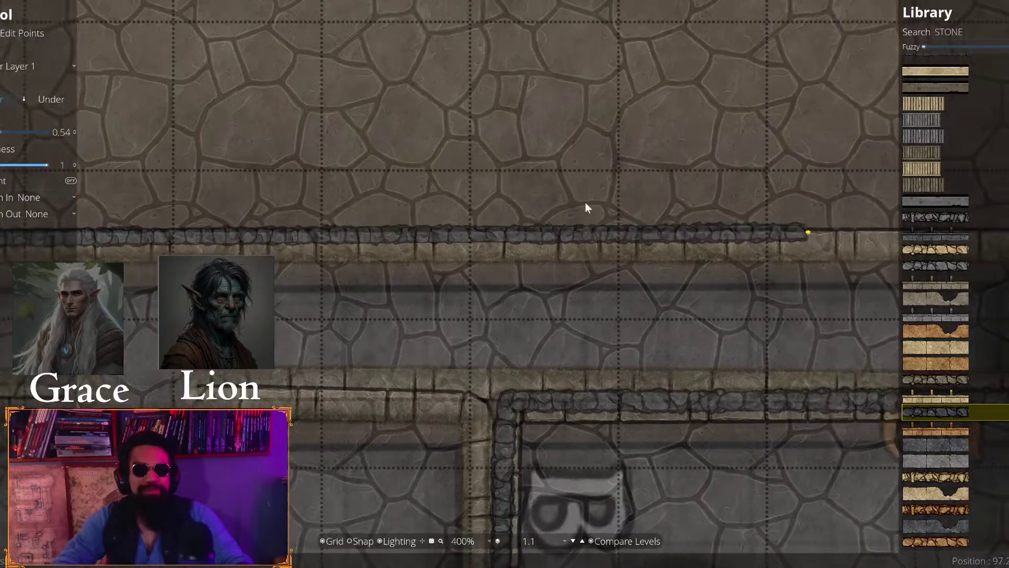
Turn the stone path at the corridor's dead end and finish it at room B's upper wall
scroll(587, 208, up, 4)
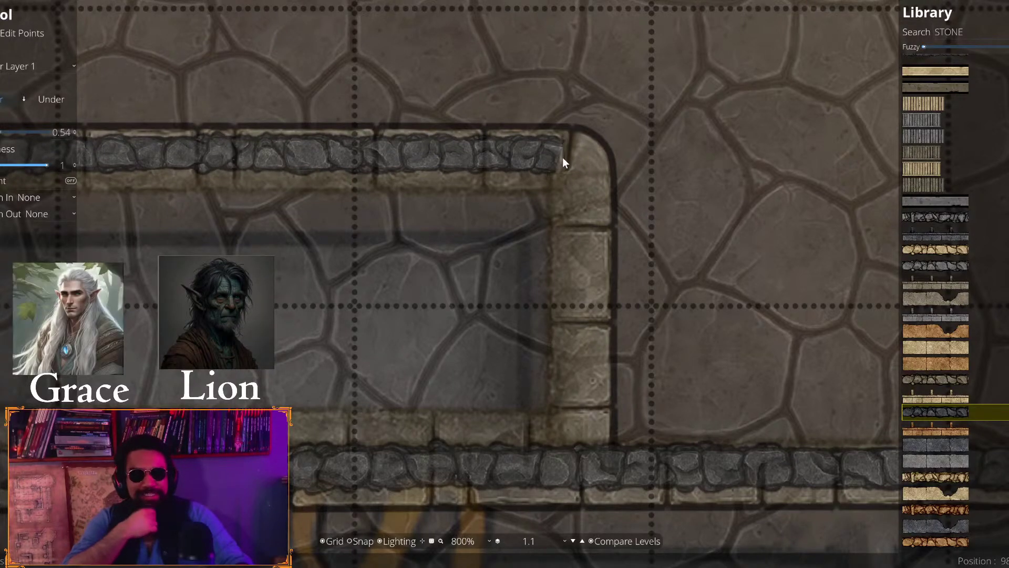
click(562, 157)
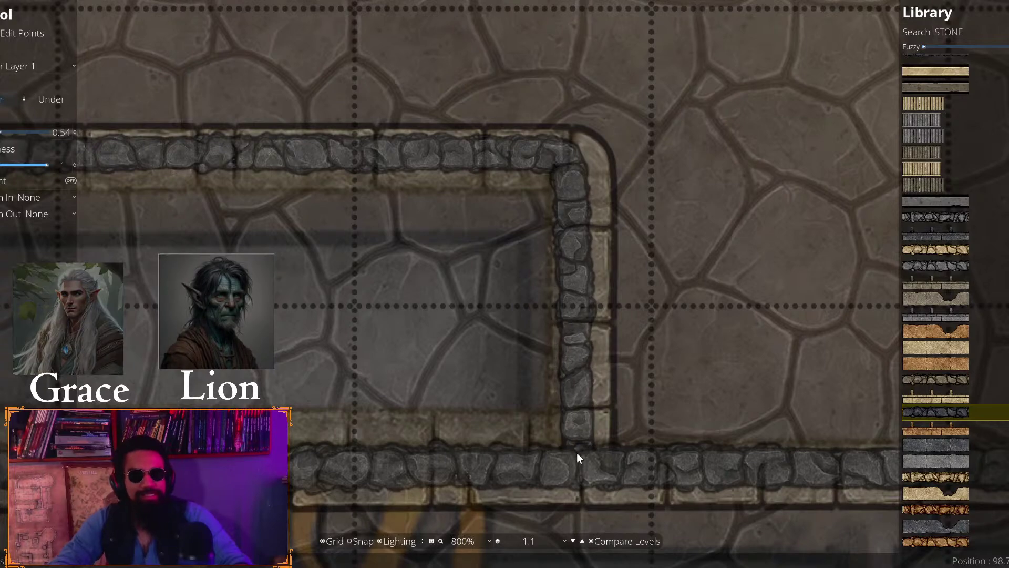
scroll(569, 459, down, 5)
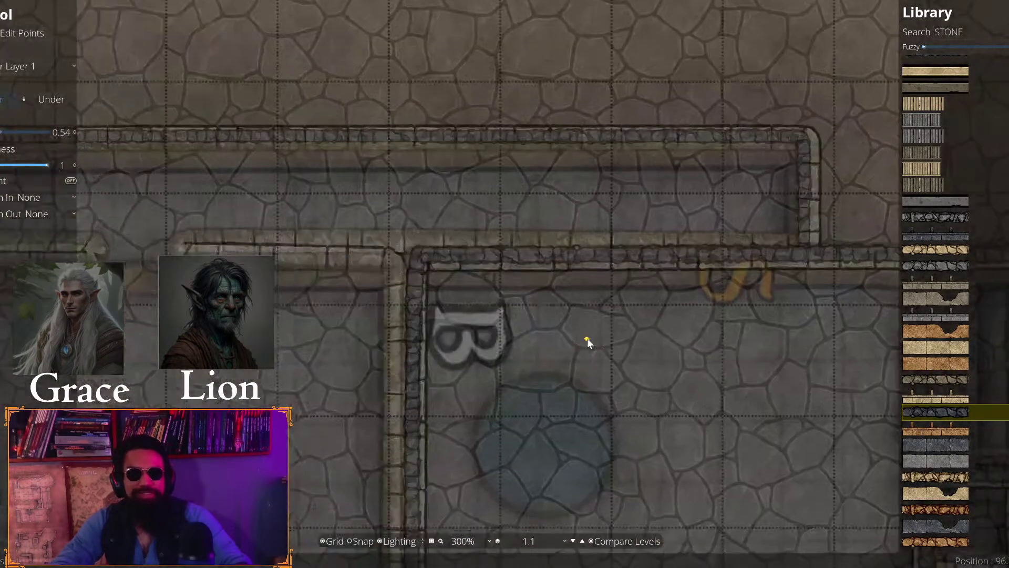
Trace the stone path from room B's upper corner to the horizontal wall's rounded end and double it back to the junction
scroll(353, 266, up, 5)
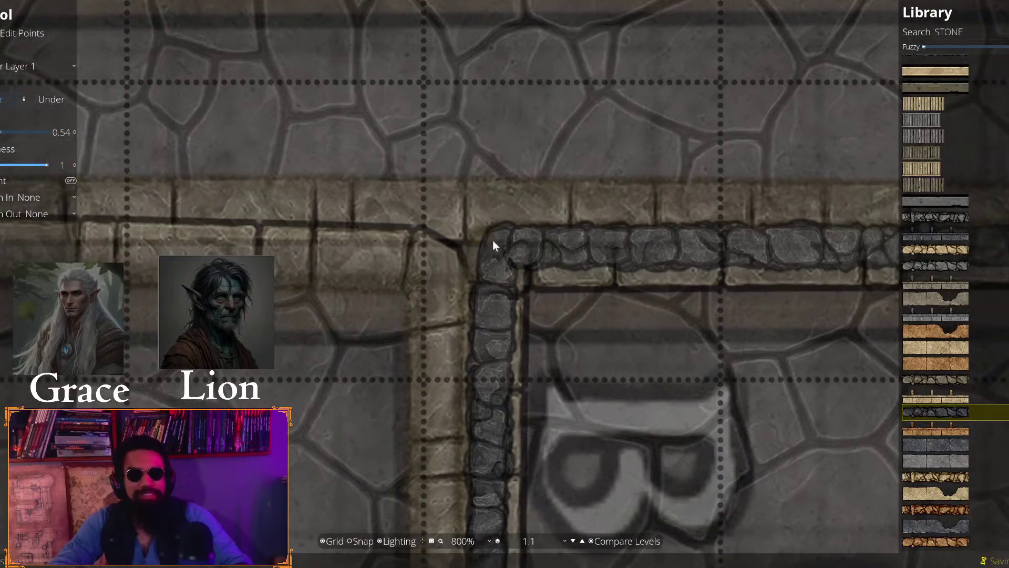
click(485, 237)
drag(320, 239, 531, 206)
drag(325, 194, 673, 114)
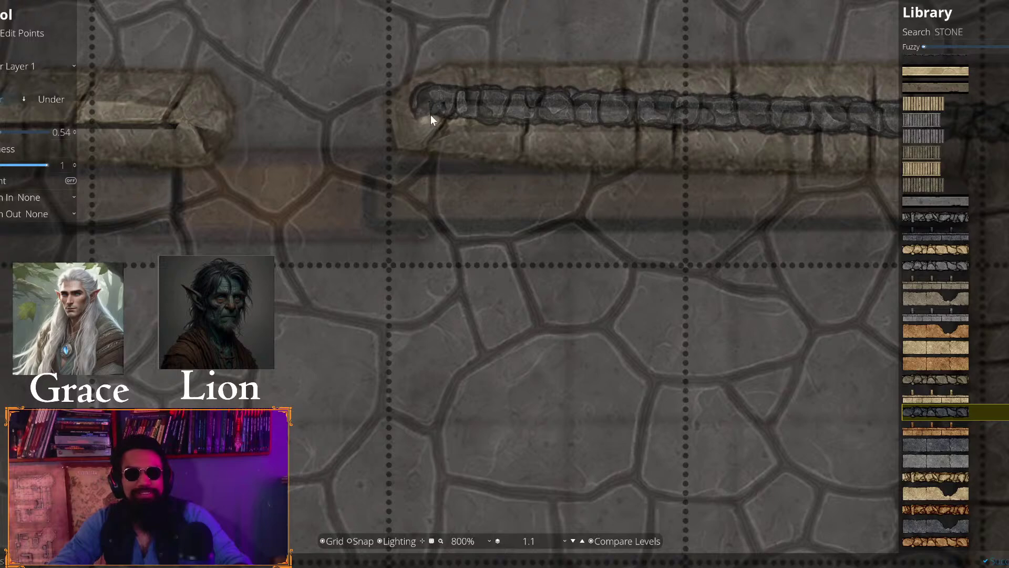
click(428, 122)
drag(573, 116, 274, 80)
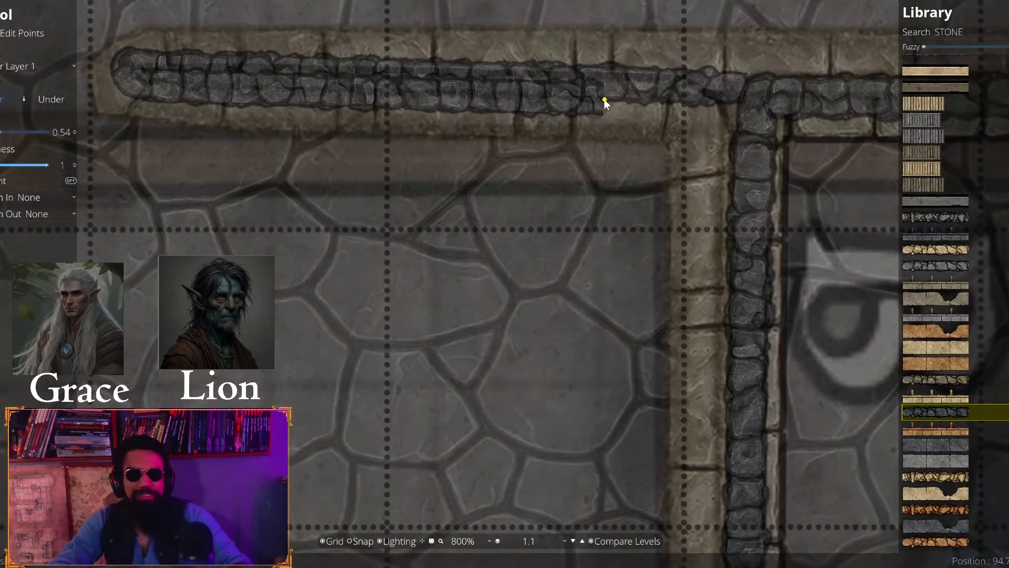
drag(604, 99, 354, 49)
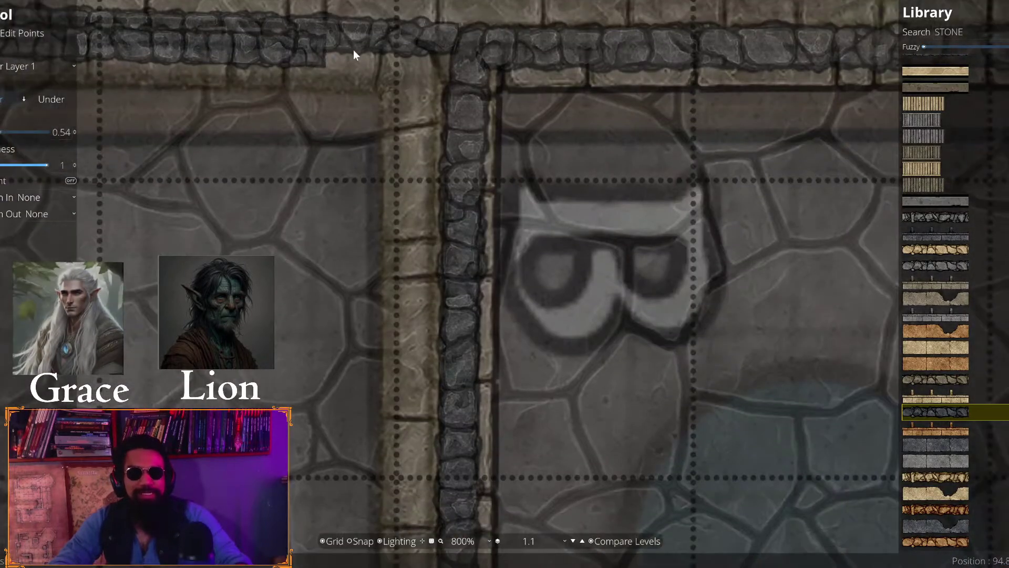
click(427, 59)
Run the stone path down the vertical wall beside room B to the next horizontal wall junction
drag(397, 388, 523, 25)
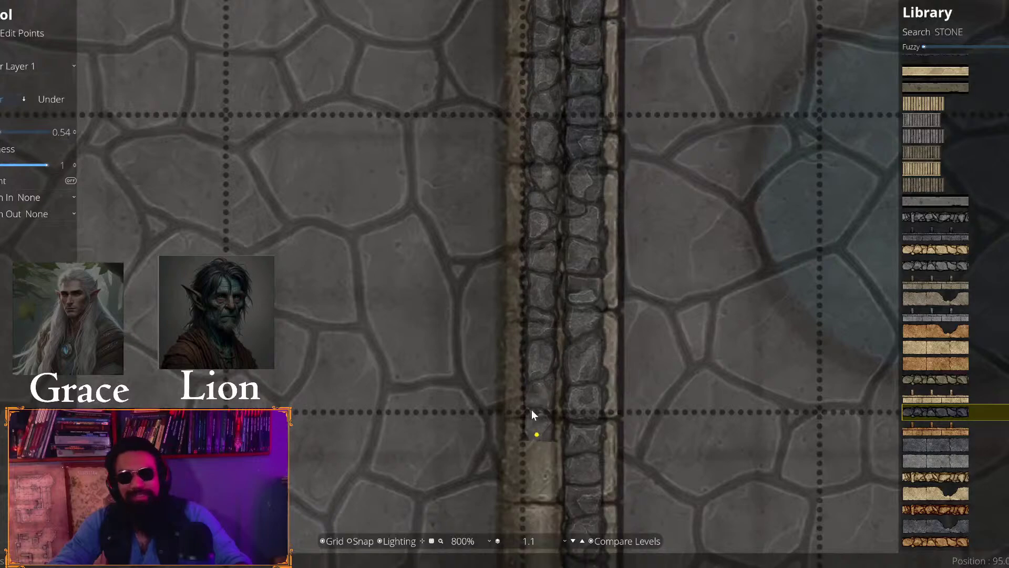
drag(532, 409, 502, 252)
drag(500, 400, 508, 188)
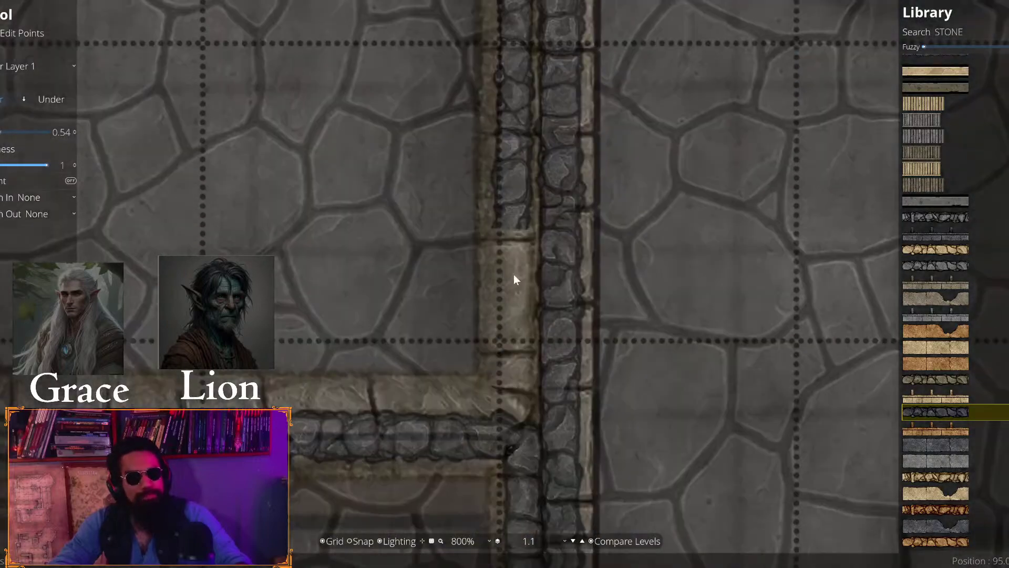
click(518, 397)
Run the stone path along the horizontal wall, around its inner corner and up the vertical wall to the T-junction
drag(441, 406, 742, 256)
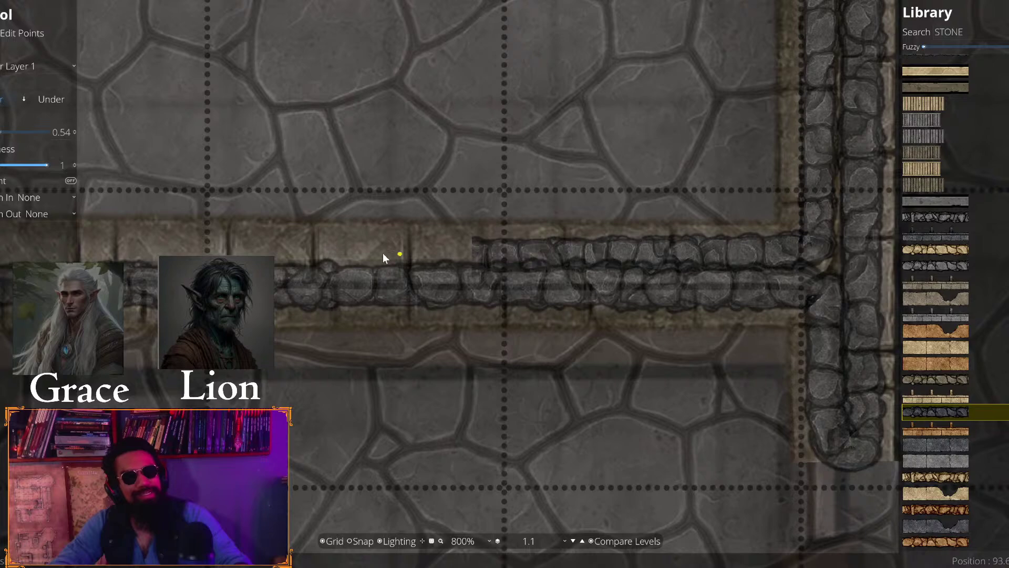
drag(182, 222, 581, 247)
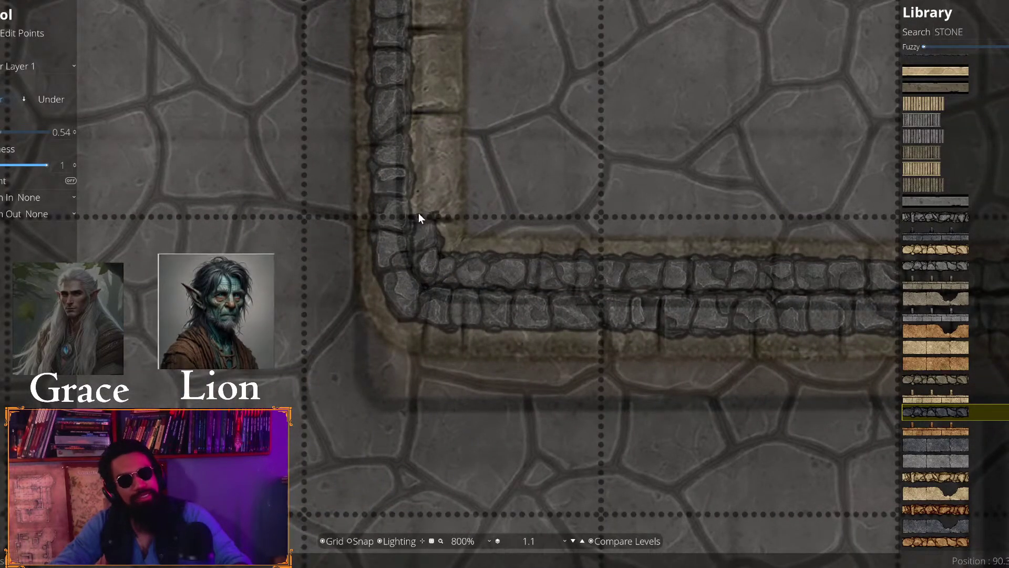
drag(427, 118, 438, 363)
drag(440, 219, 429, 444)
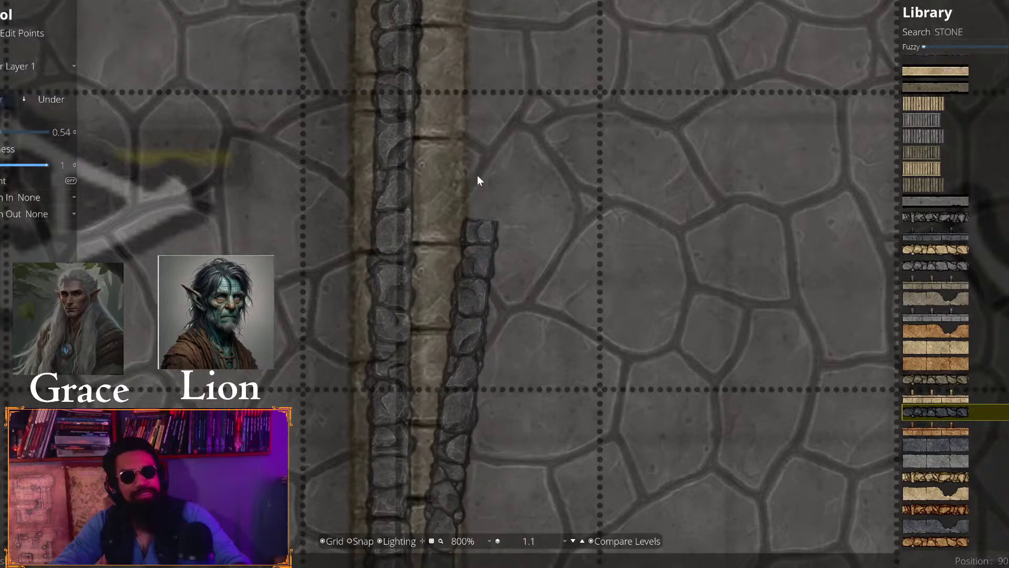
drag(410, 37, 481, 371)
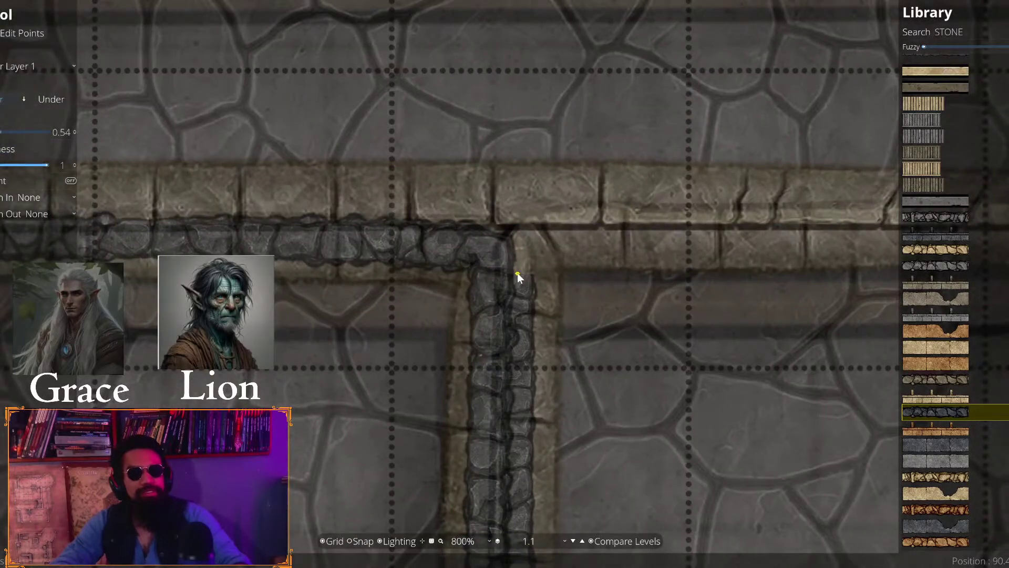
Turn the stone path at the T-junction and extend it rightward along the horizontal wall
click(513, 225)
drag(607, 228, 310, 195)
drag(555, 194, 244, 191)
Bring the stone path leftward along the upper side of the long horizontal wall and round it over the wall end at the doorway
mouse_move(472, 201)
mouse_down()
mouse_move(491, 190)
mouse_move(482, 176)
mouse_move(683, 194)
mouse_move(367, 195)
mouse_move(459, 221)
mouse_up()
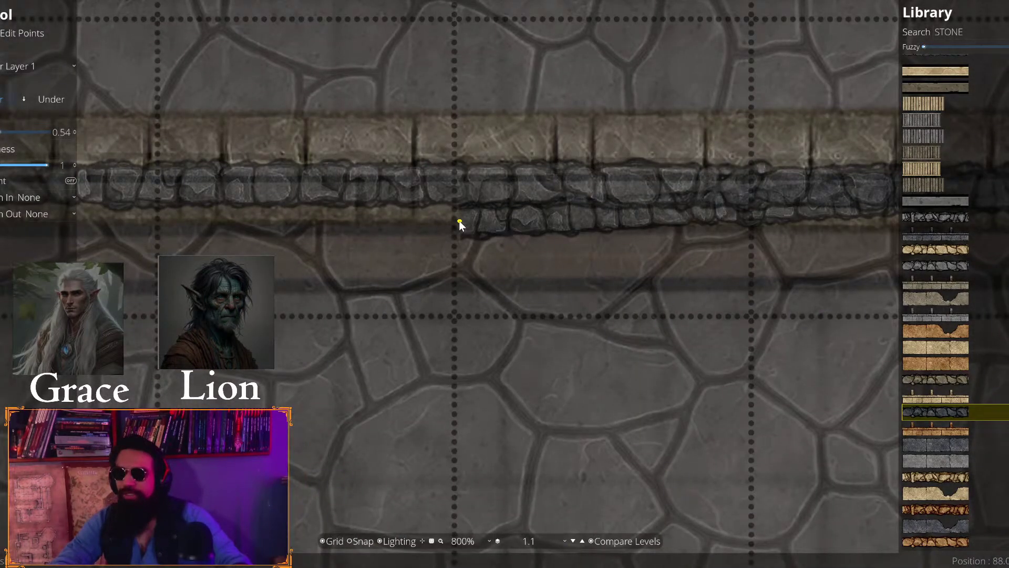
drag(306, 157, 476, 230)
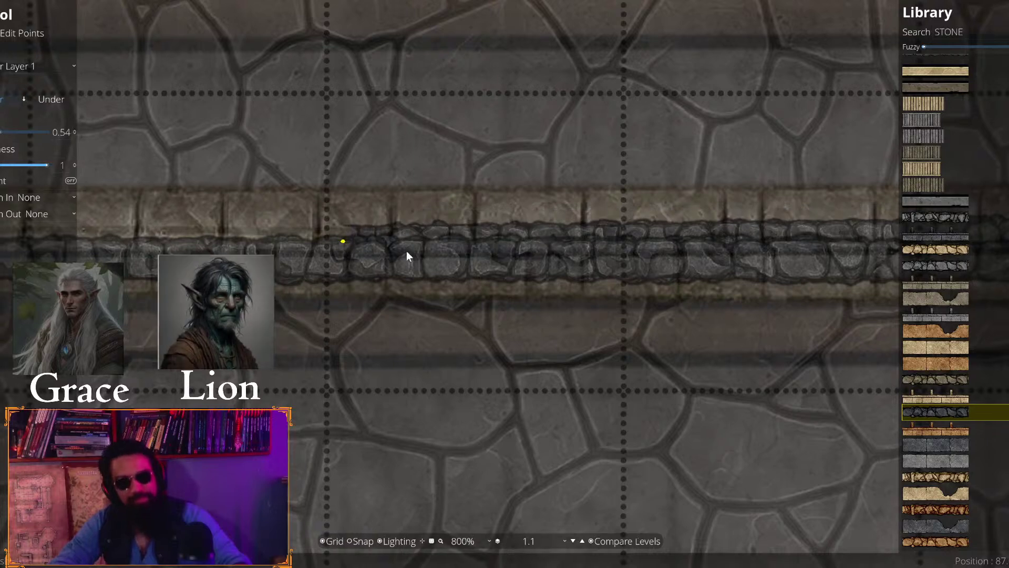
drag(405, 250, 772, 314)
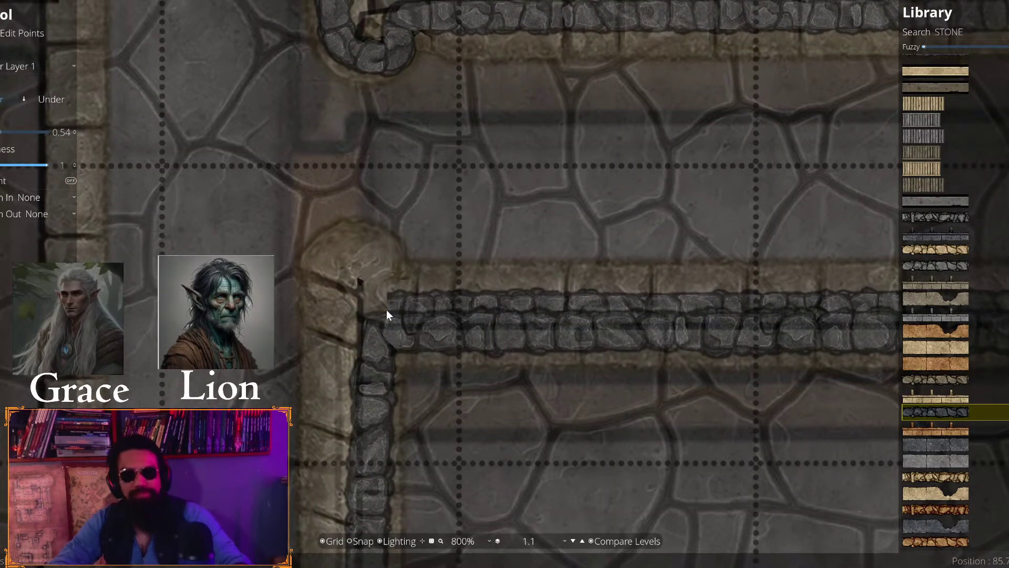
drag(387, 311, 368, 260)
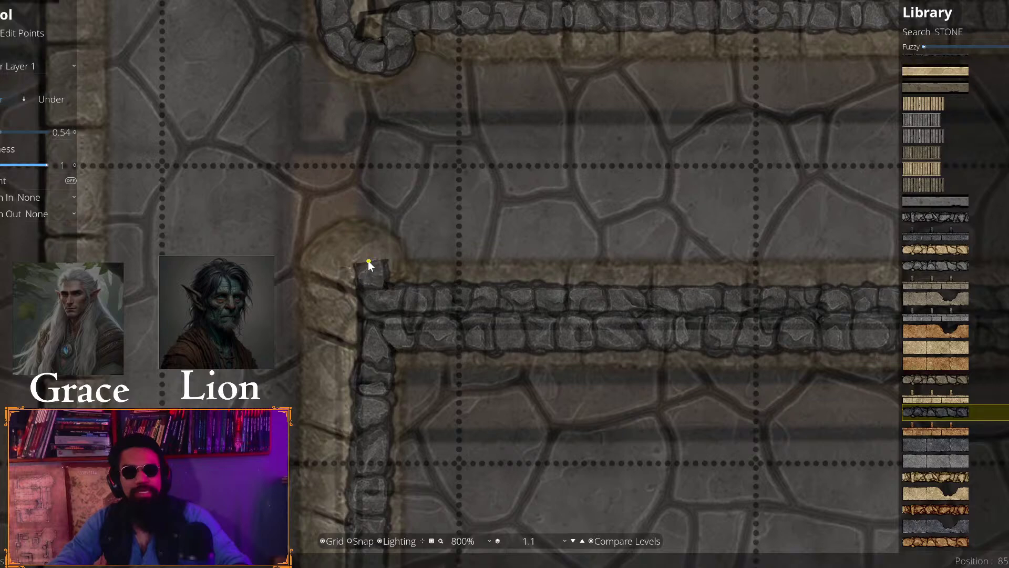
click(351, 301)
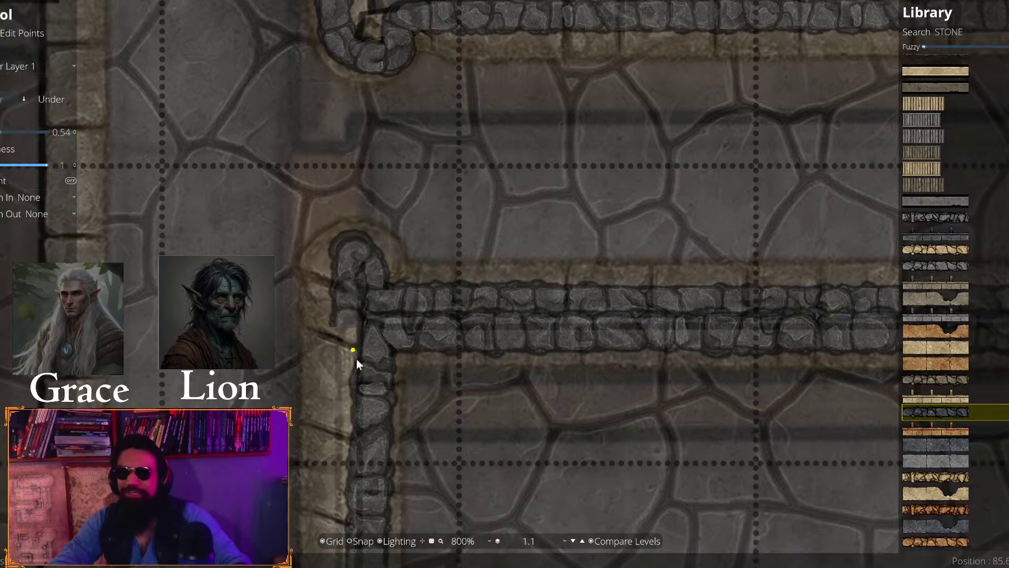
Continue the stone path down the long vertical wall, following the left side of the existing stone strip
drag(357, 376, 372, 212)
drag(380, 414, 382, 319)
mouse_move(390, 370)
mouse_down()
mouse_move(378, 440)
mouse_move(366, 424)
mouse_move(425, 231)
mouse_up()
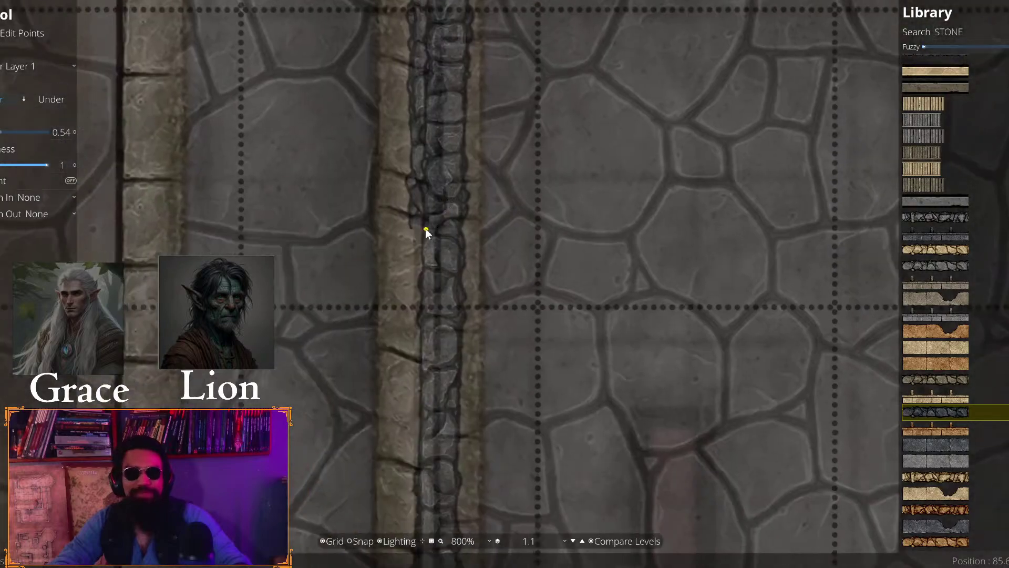
drag(440, 452, 423, 189)
drag(408, 367, 419, 272)
mouse_move(417, 420)
mouse_down()
mouse_move(433, 205)
mouse_move(429, 367)
mouse_move(462, 222)
mouse_up()
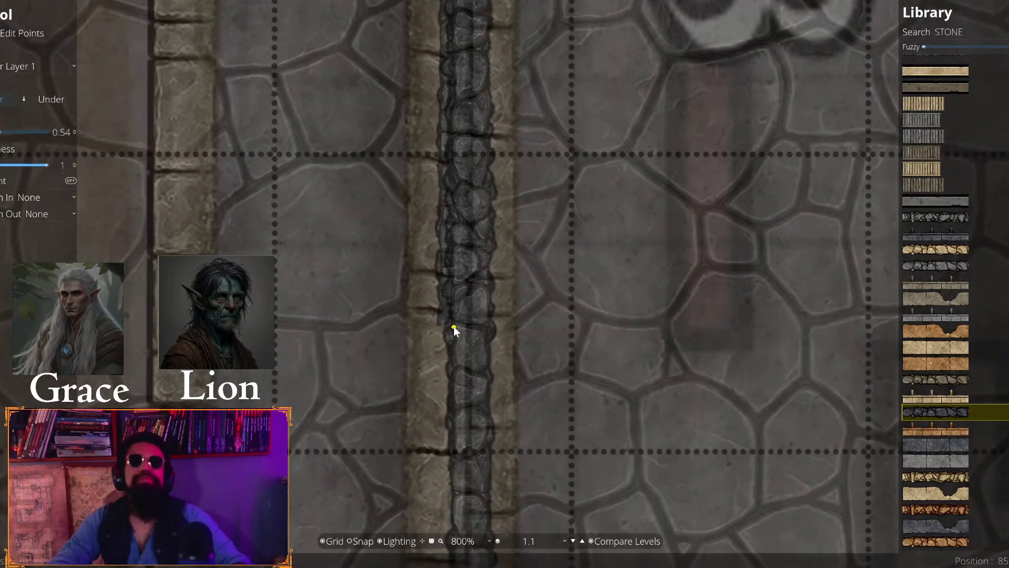
drag(453, 327, 439, 215)
mouse_move(432, 372)
mouse_down()
mouse_move(444, 361)
mouse_move(450, 190)
mouse_up()
drag(497, 375, 432, 361)
drag(432, 408, 443, 280)
drag(433, 323, 425, 199)
drag(450, 396, 629, 147)
drag(581, 346, 406, 83)
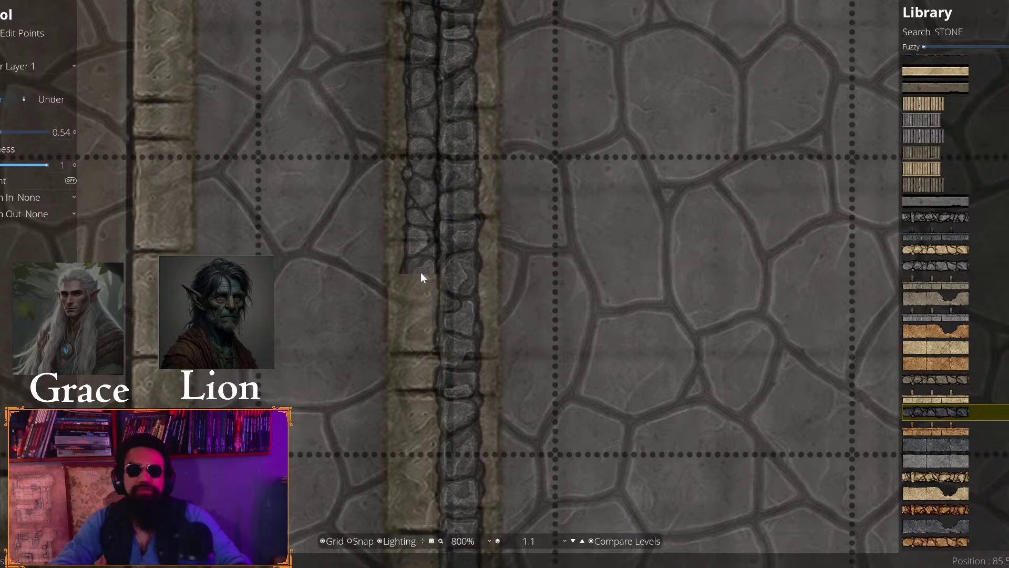
Extend the stone path down through the orange-stained wall section toward the junction with the horizontal wall
drag(420, 273, 425, 94)
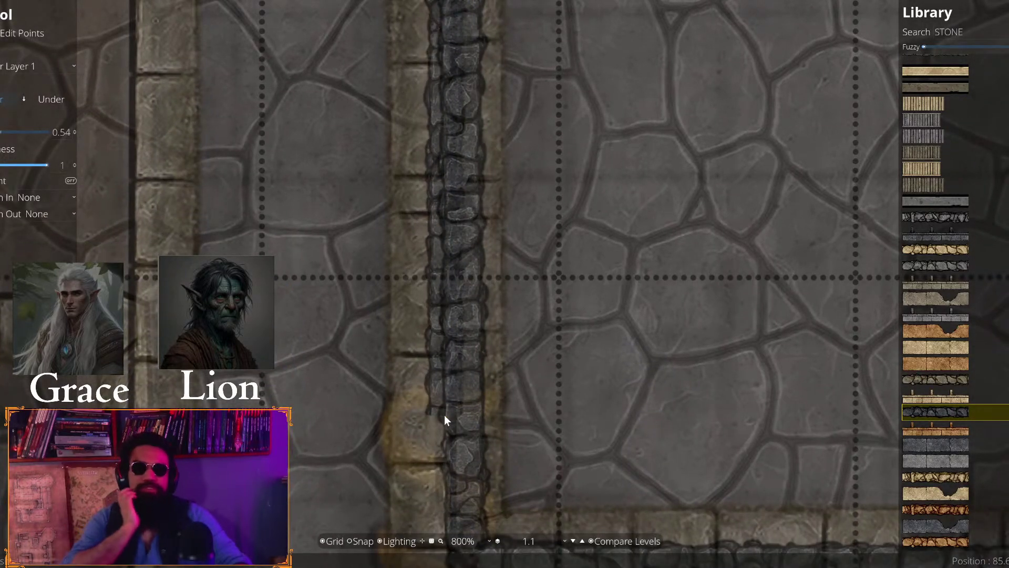
drag(435, 409, 427, 263)
click(430, 338)
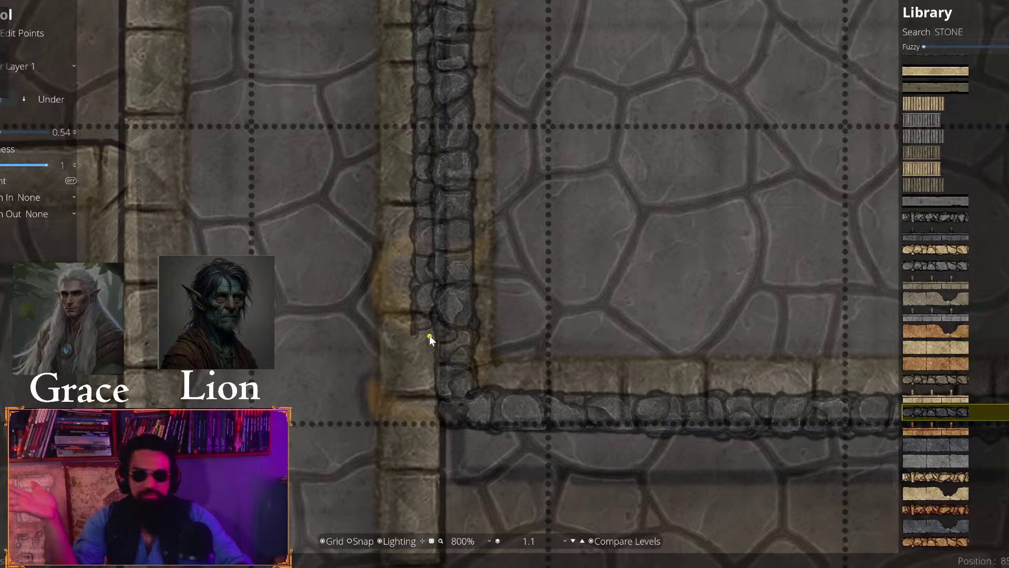
drag(430, 336, 452, 200)
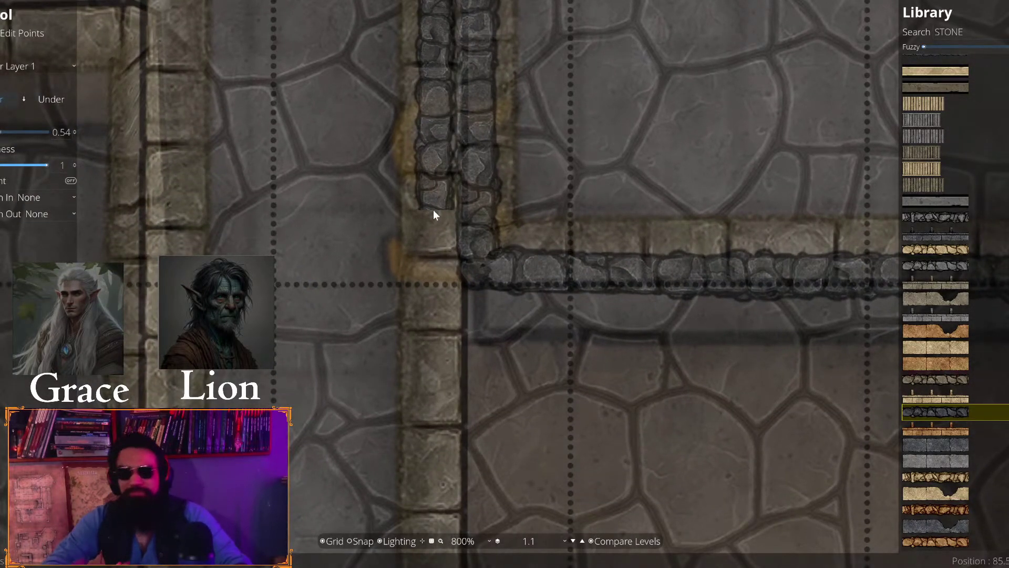
drag(433, 211, 440, 210)
Carry the stone path down the single vertical wall, past the corridor's closed end, to the bottom corner
scroll(441, 209, down, 5)
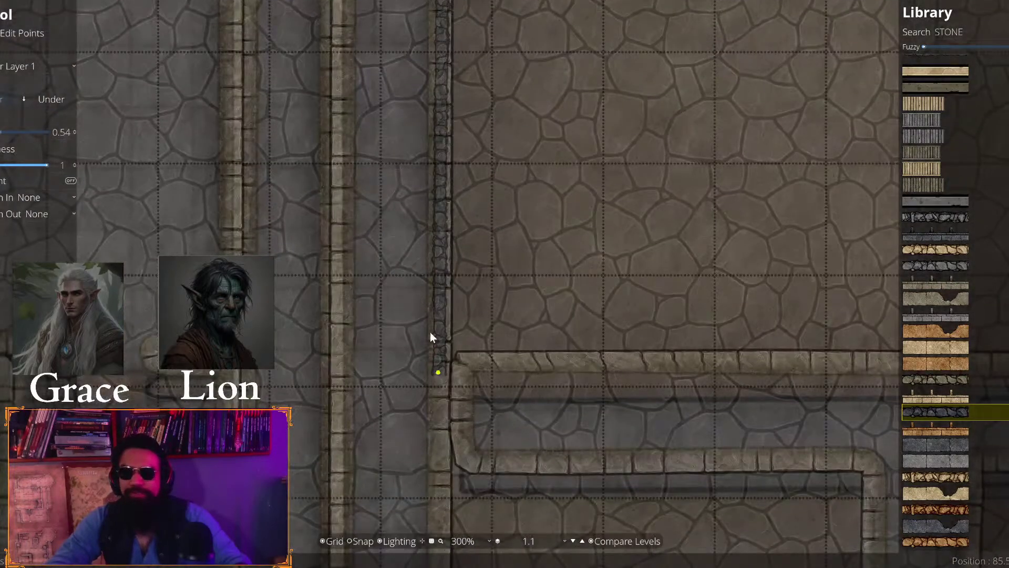
scroll(430, 332, up, 2)
scroll(435, 270, up, 2)
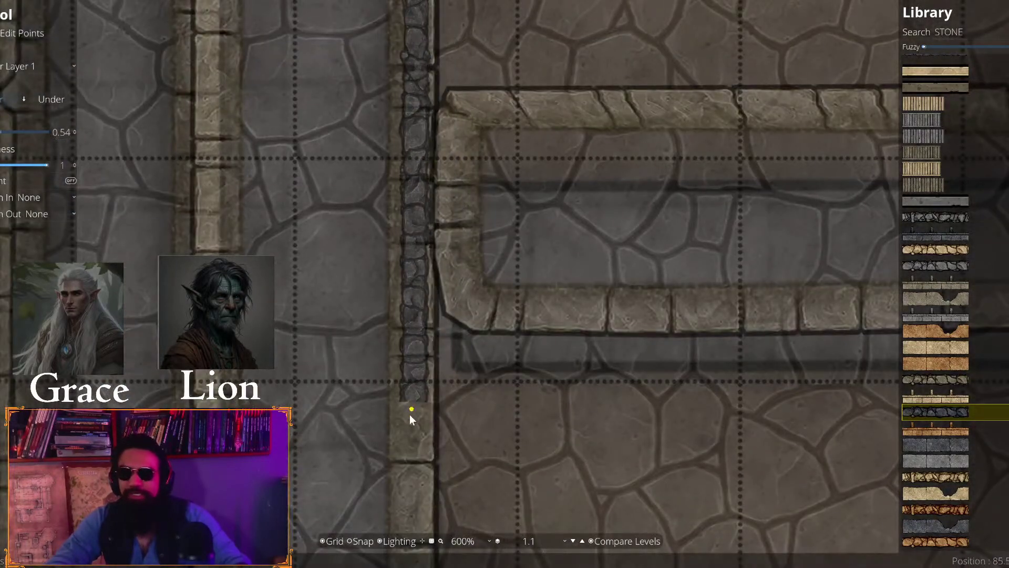
drag(410, 416, 410, 417)
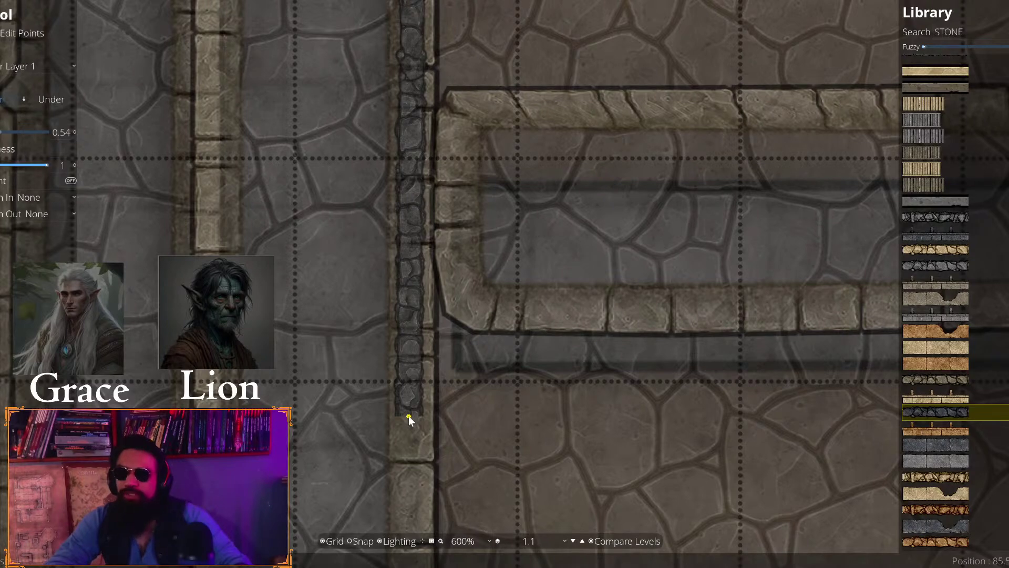
mouse_move(409, 416)
mouse_down()
mouse_move(412, 383)
mouse_move(422, 437)
mouse_move(549, 174)
mouse_move(476, 125)
mouse_move(461, 313)
mouse_move(458, 286)
mouse_move(463, 388)
mouse_up()
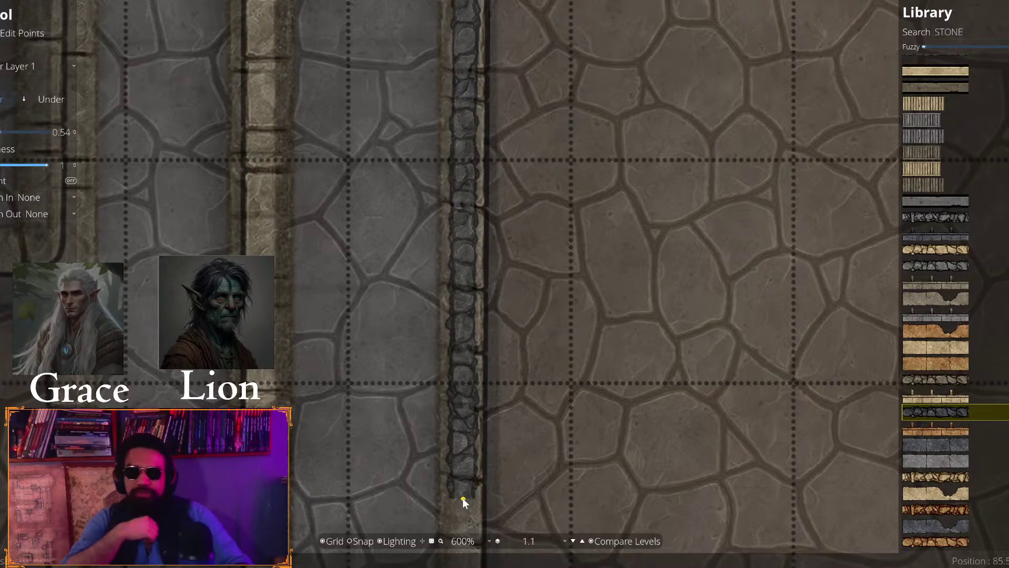
right_click(461, 498)
drag(462, 498, 475, 267)
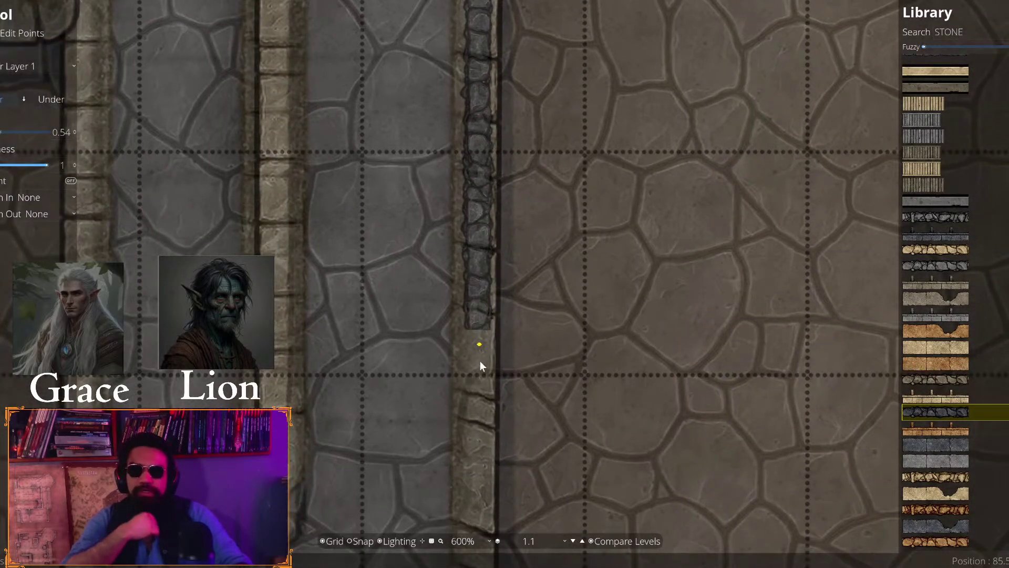
drag(475, 470, 481, 185)
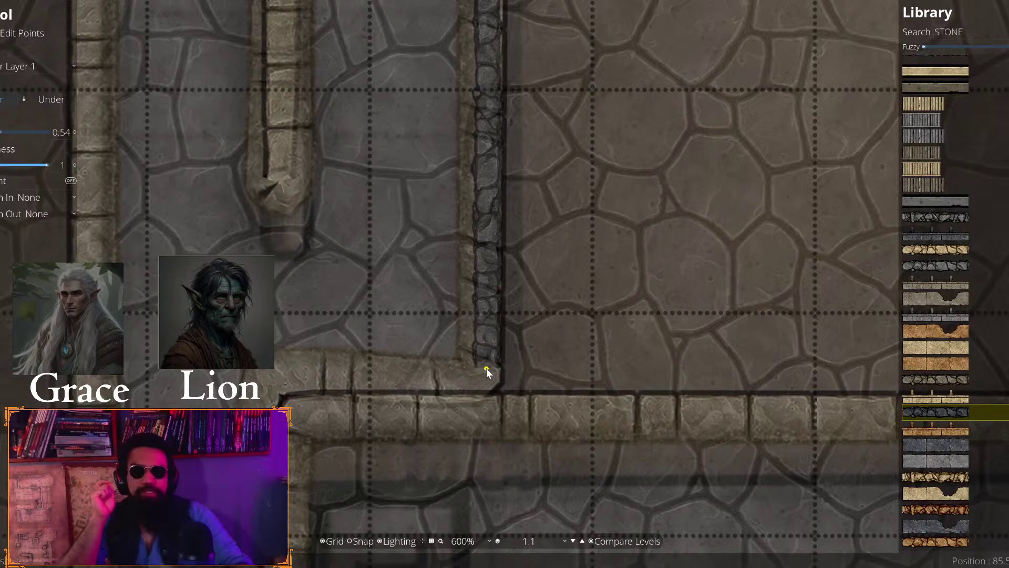
Bend the stone path at the bottom corner, follow the short horizontal wall leftward and turn it down at the next corner
scroll(482, 362, up, 2)
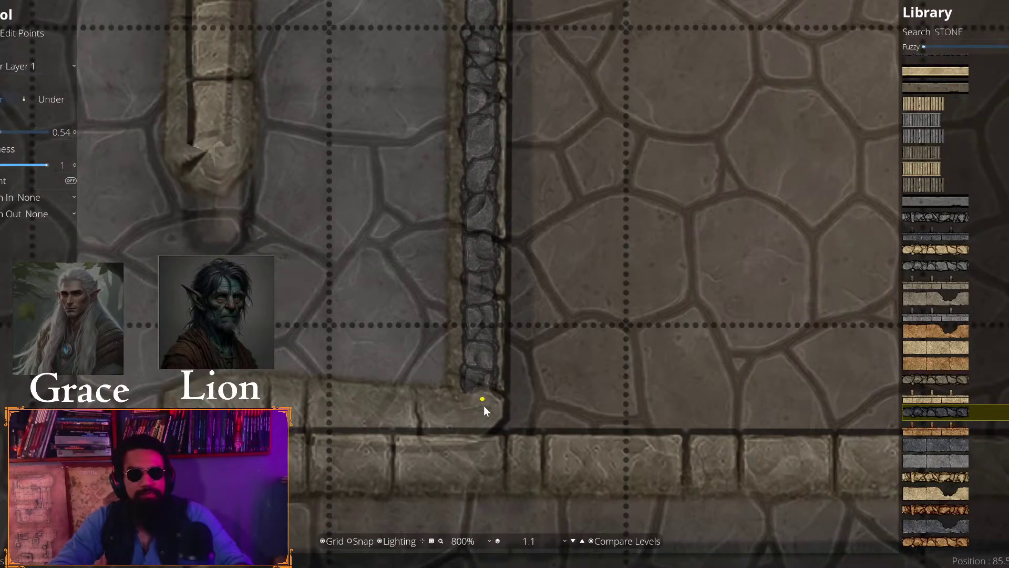
click(464, 416)
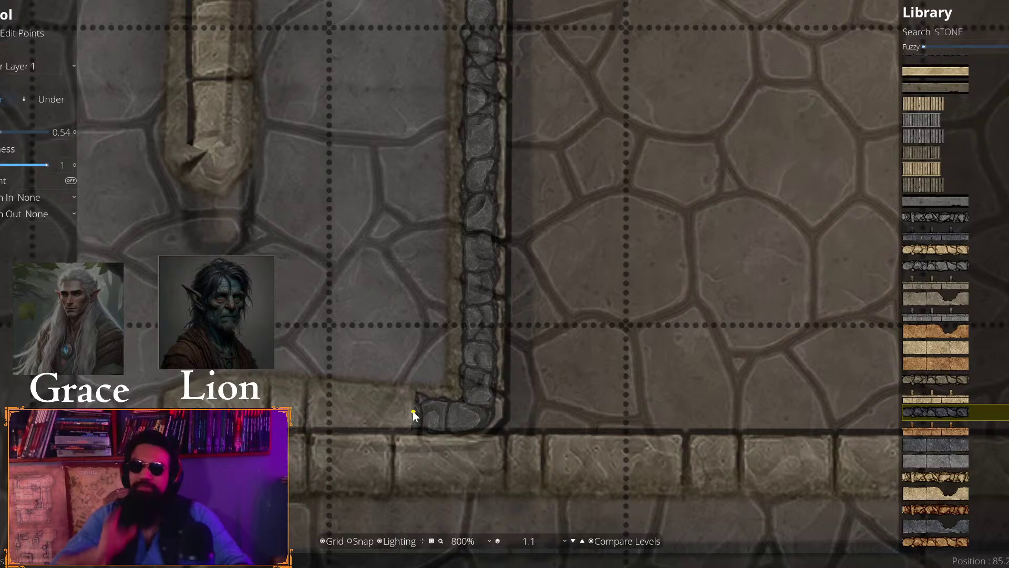
drag(393, 421, 595, 339)
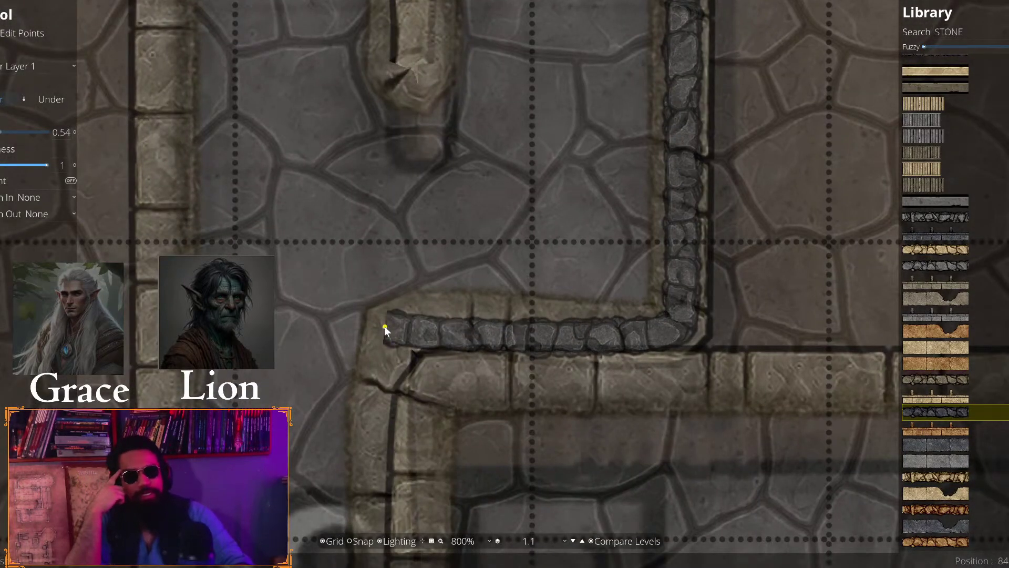
click(399, 330)
drag(396, 351, 456, 157)
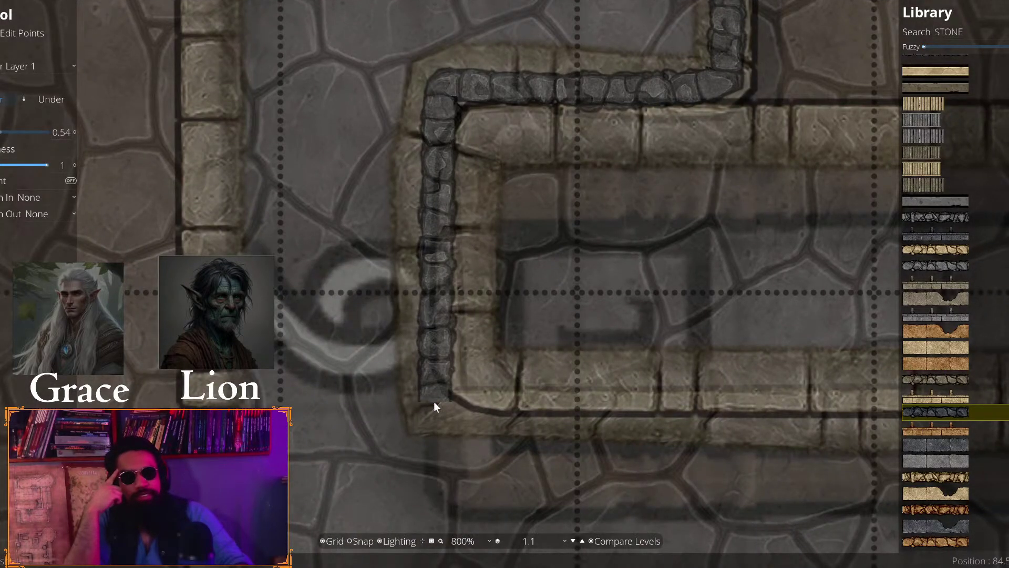
Run the stone path around the lower-left wall corner and rightward along the horizontal wall, looping it into the stub above the doorway
click(444, 401)
drag(548, 402, 250, 363)
drag(501, 362, 280, 341)
drag(516, 343, 326, 311)
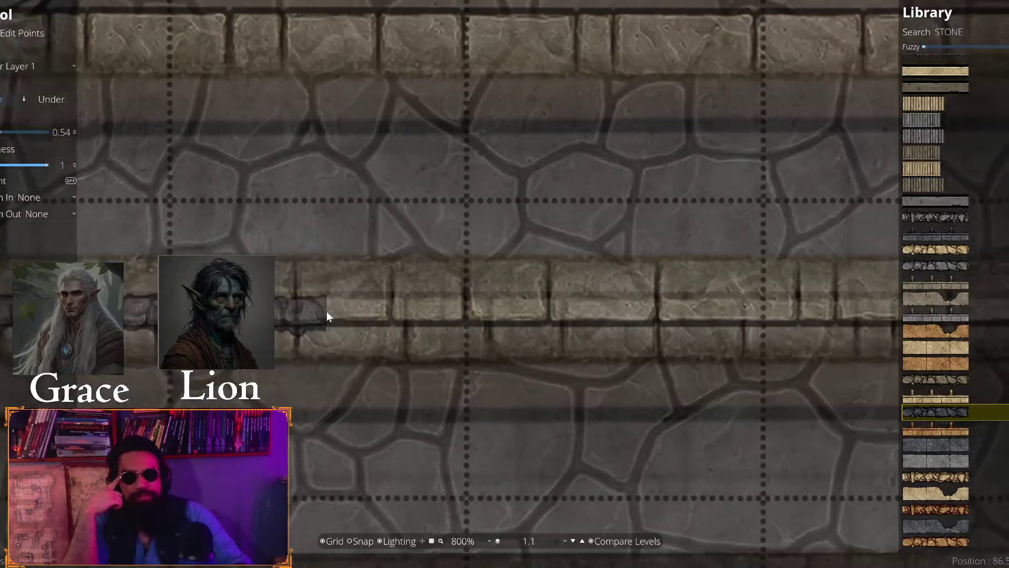
drag(652, 308, 289, 295)
drag(558, 303, 230, 285)
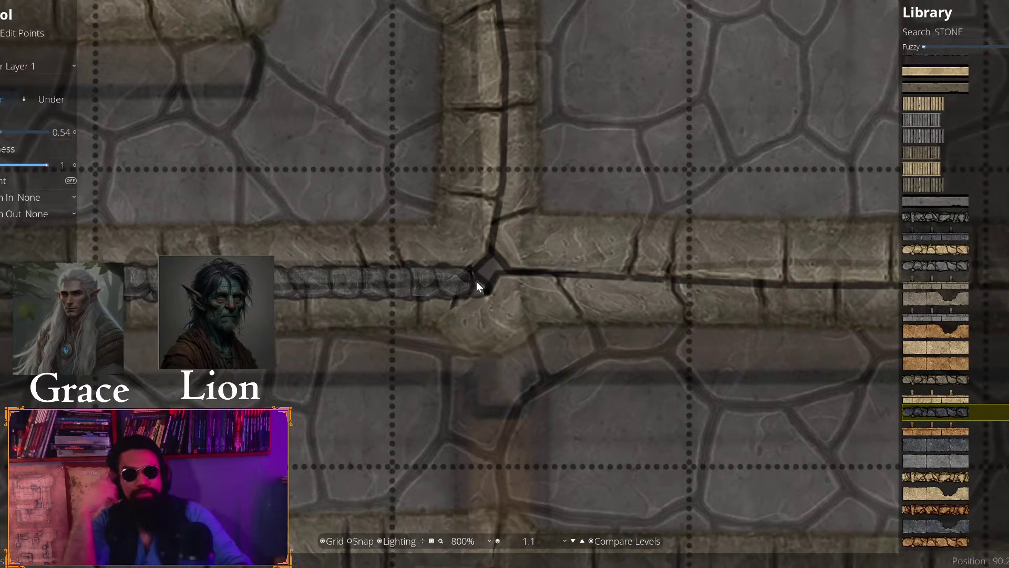
click(469, 287)
click(485, 316)
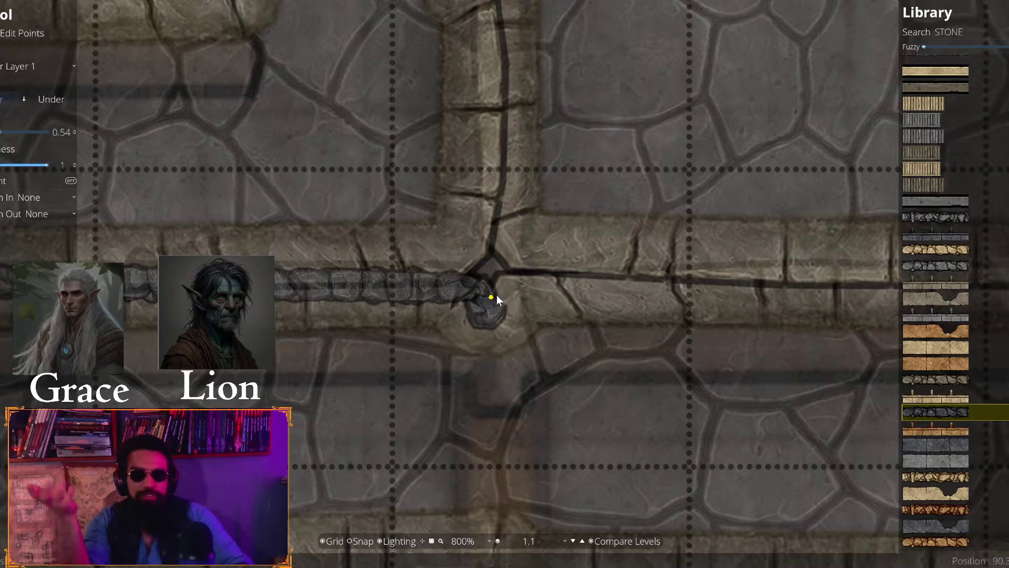
Extend the stone path rightward from the doorway stub along the horizontal wall and turn it upward at the corner
drag(731, 293, 337, 268)
drag(668, 258, 252, 210)
drag(678, 226, 308, 216)
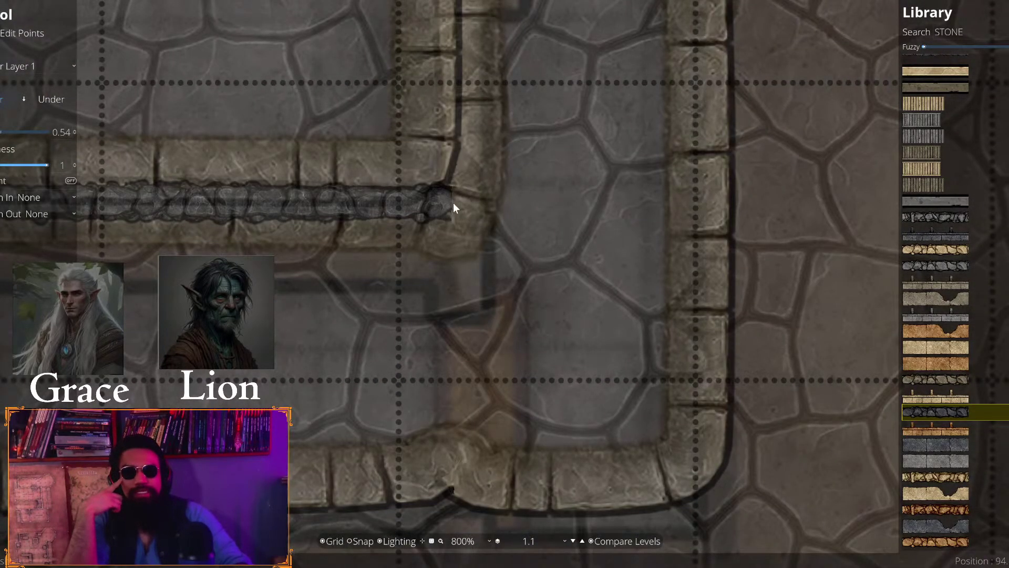
click(450, 212)
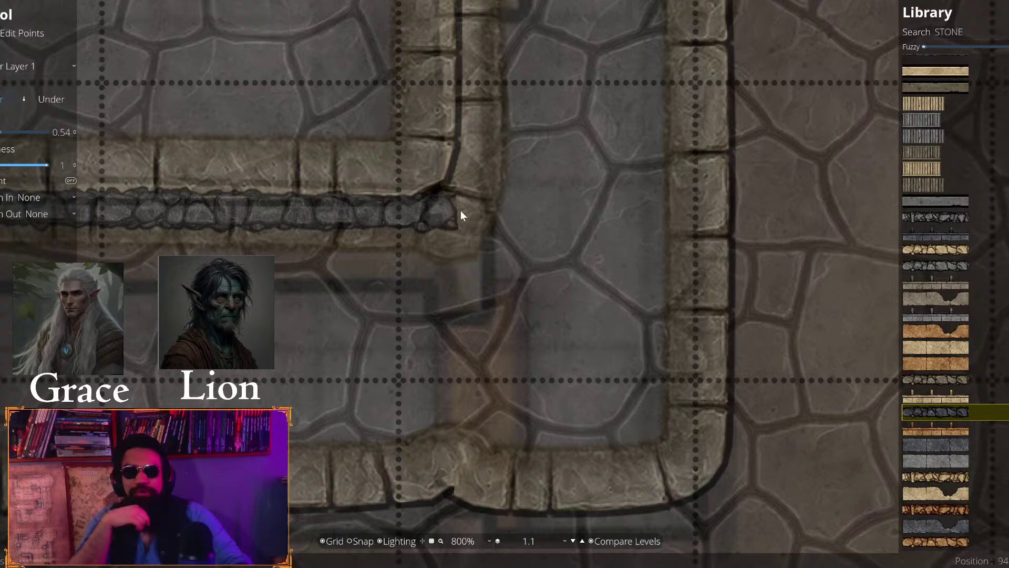
click(464, 200)
click(465, 159)
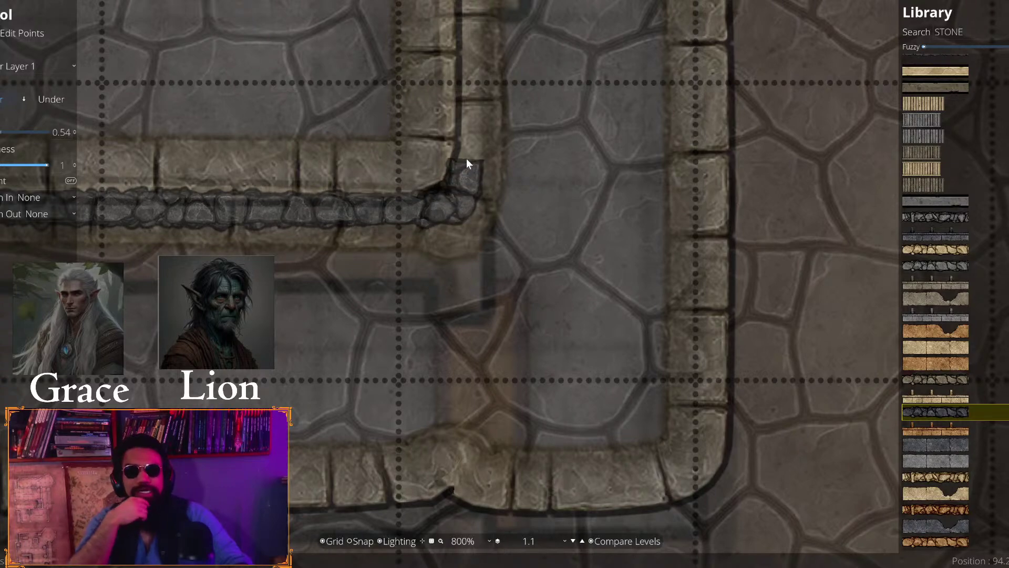
Carry the stone path up the short vertical wall and loop it around the rounded wall end below the orange-stained doorway
drag(432, 226, 356, 494)
drag(382, 296, 383, 307)
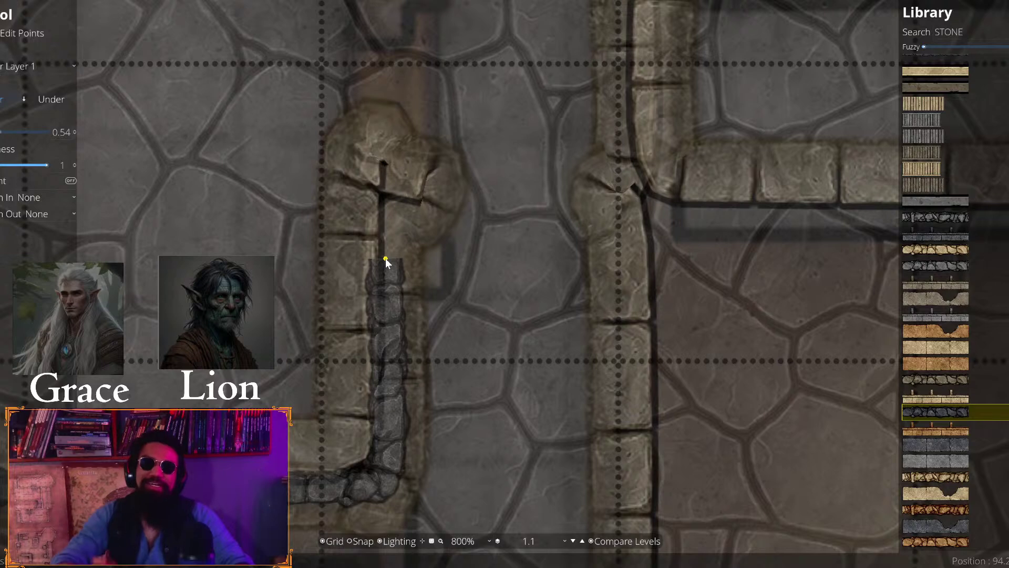
click(384, 210)
right_click(413, 221)
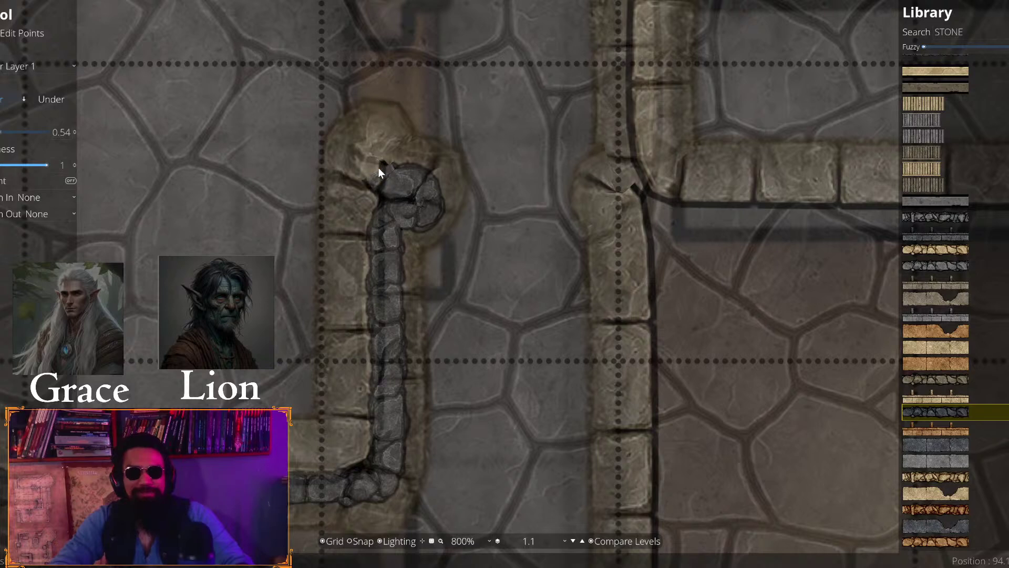
click(378, 167)
click(391, 119)
right_click(351, 151)
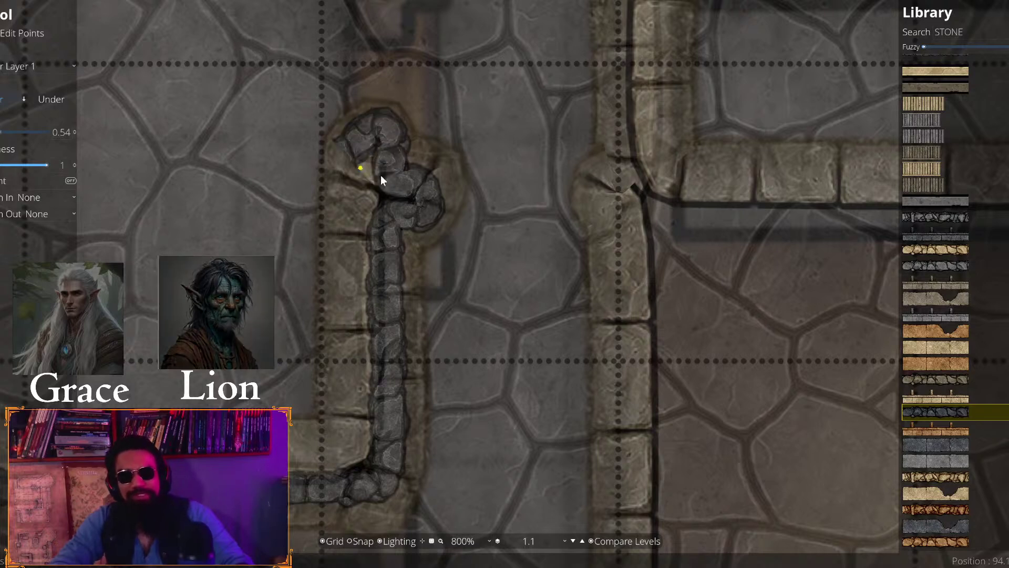
click(356, 152)
Run the stone path back down the inner side of the short vertical wall and leftward along the horizontal wall to the junction
drag(363, 330, 539, 206)
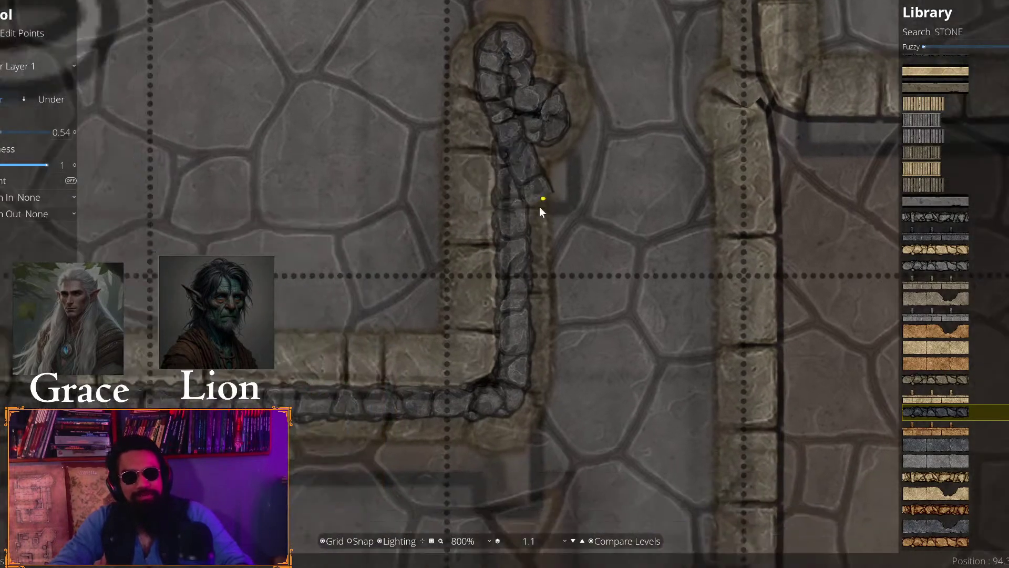
click(482, 375)
drag(394, 378, 781, 311)
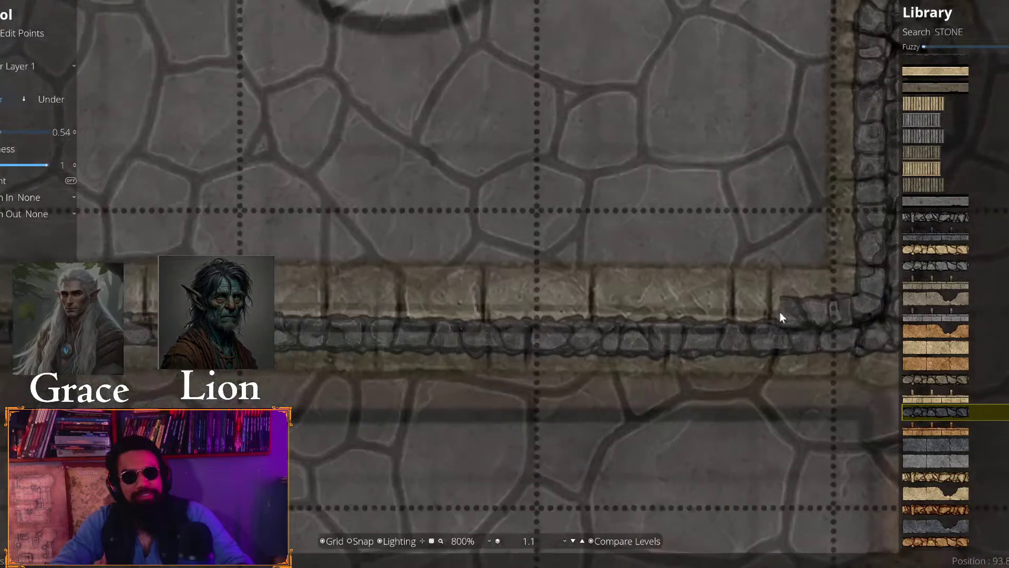
drag(388, 302, 772, 320)
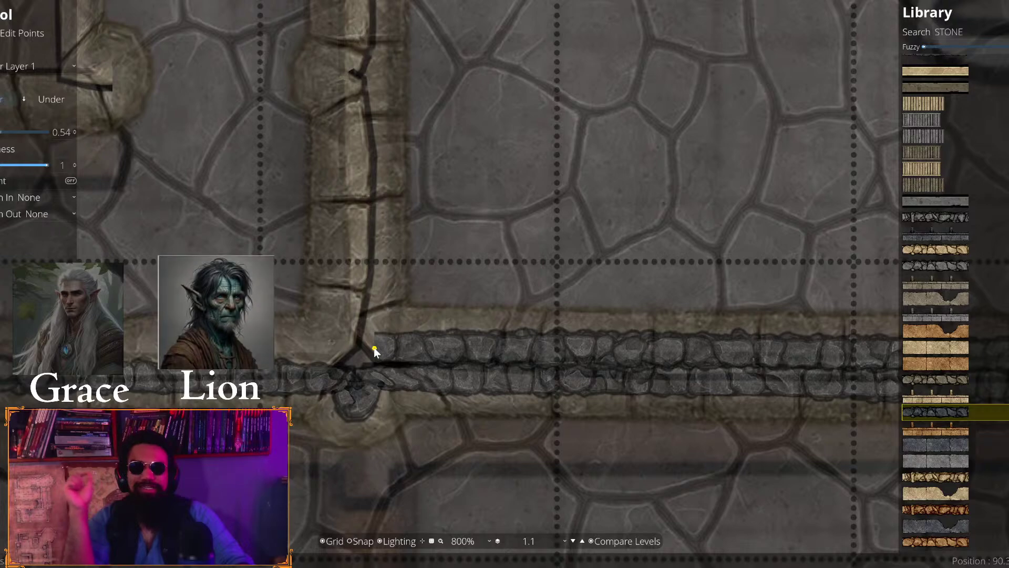
click(371, 347)
Turn the stone path up at the junction and follow the long vertical wall to the upper horizontal wall
drag(371, 347, 377, 360)
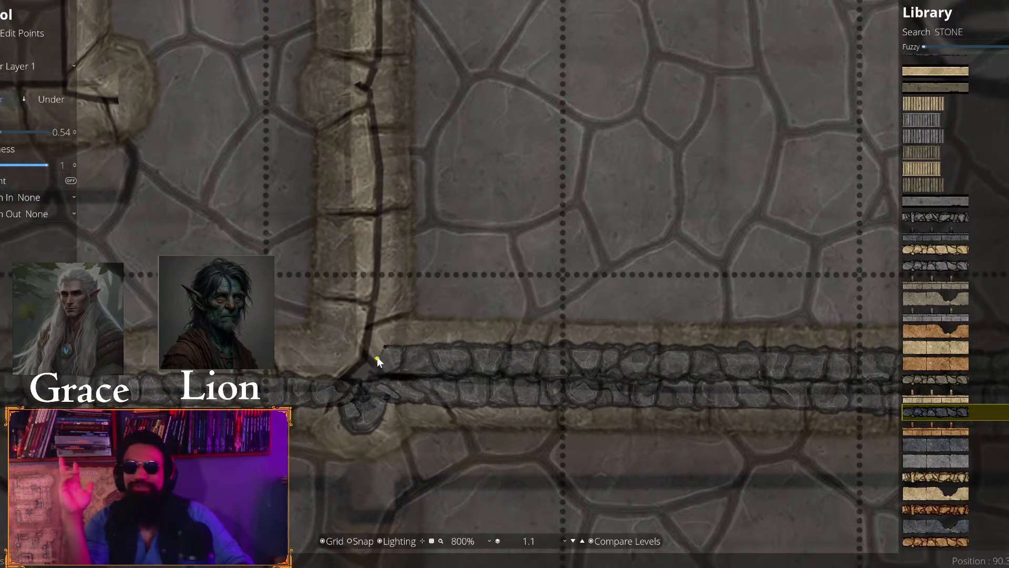
drag(382, 202, 352, 444)
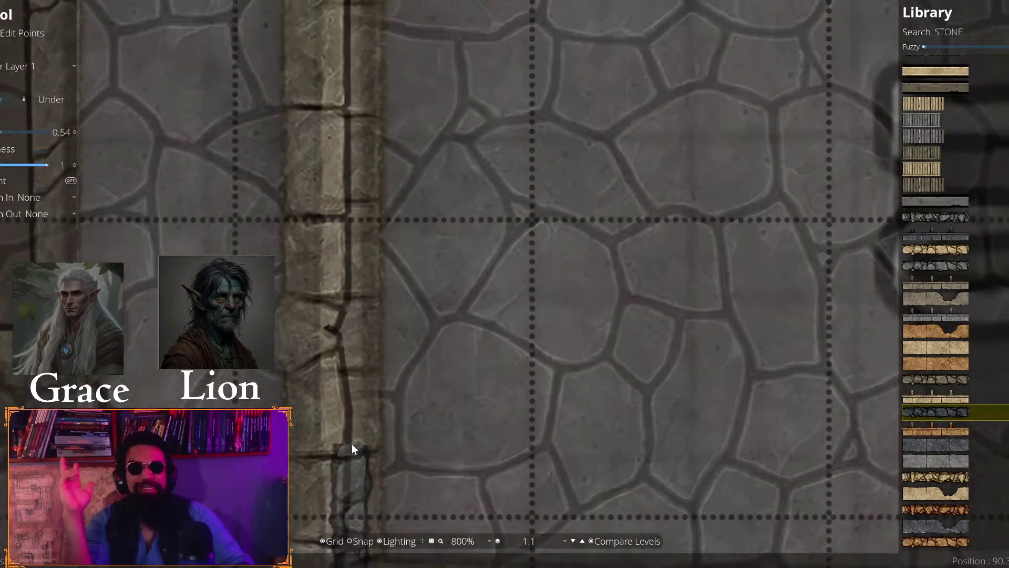
drag(321, 284, 351, 360)
scroll(377, 292, up, 5)
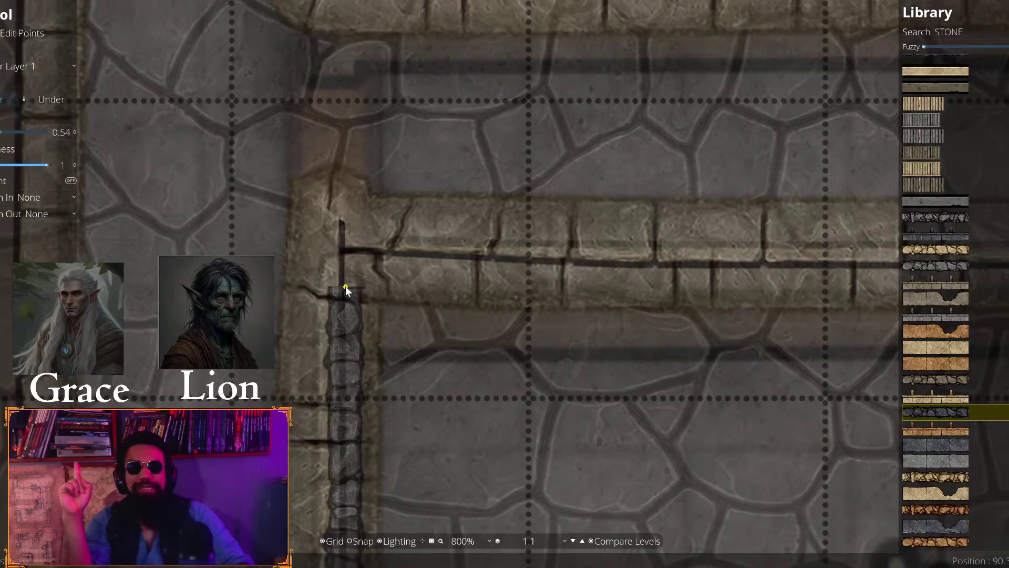
click(342, 264)
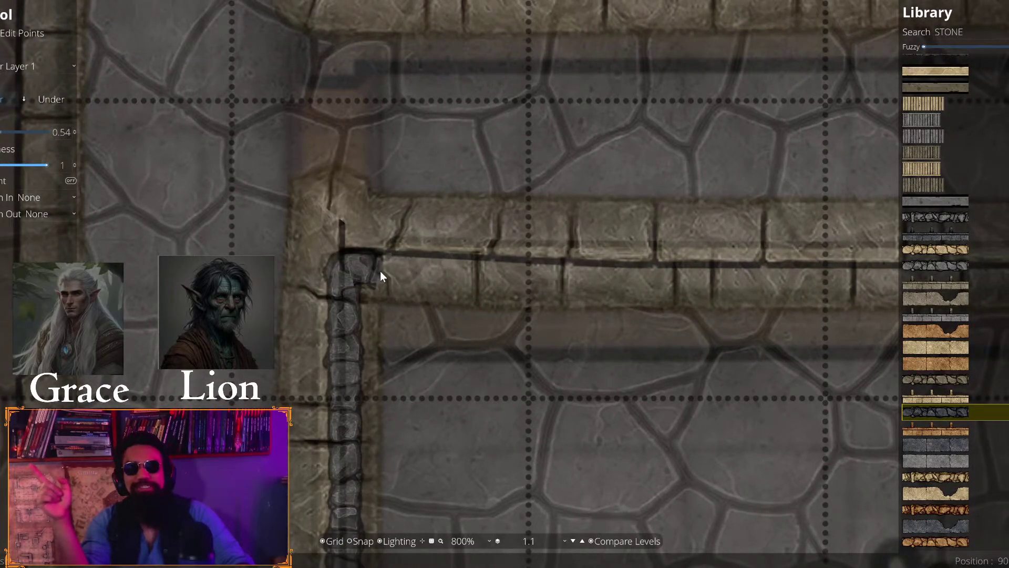
Follow the upper horizontal wall rightward with the stone path and bend it down at the far corner
drag(712, 292, 247, 252)
drag(605, 251, 202, 235)
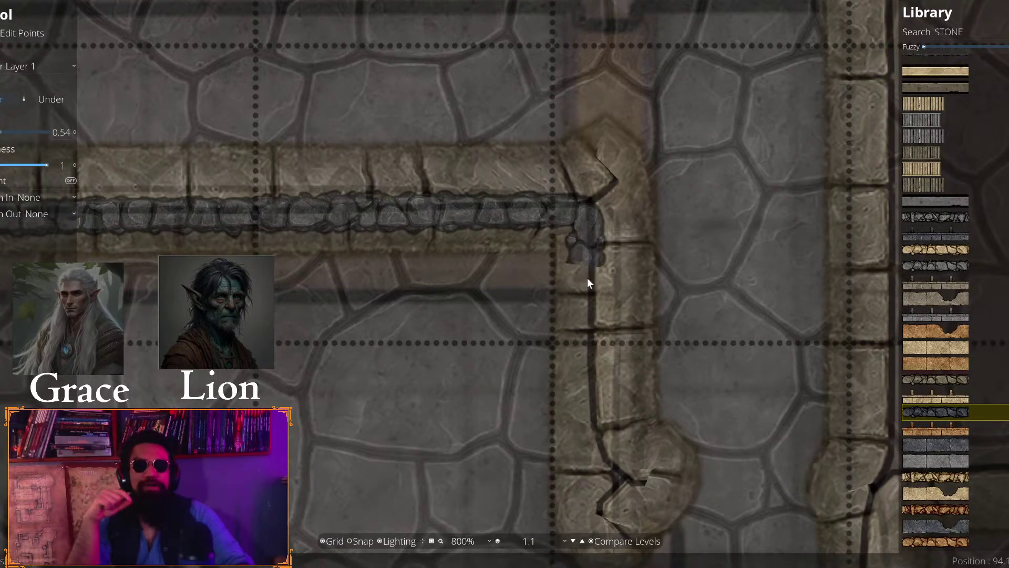
drag(582, 348, 566, 231)
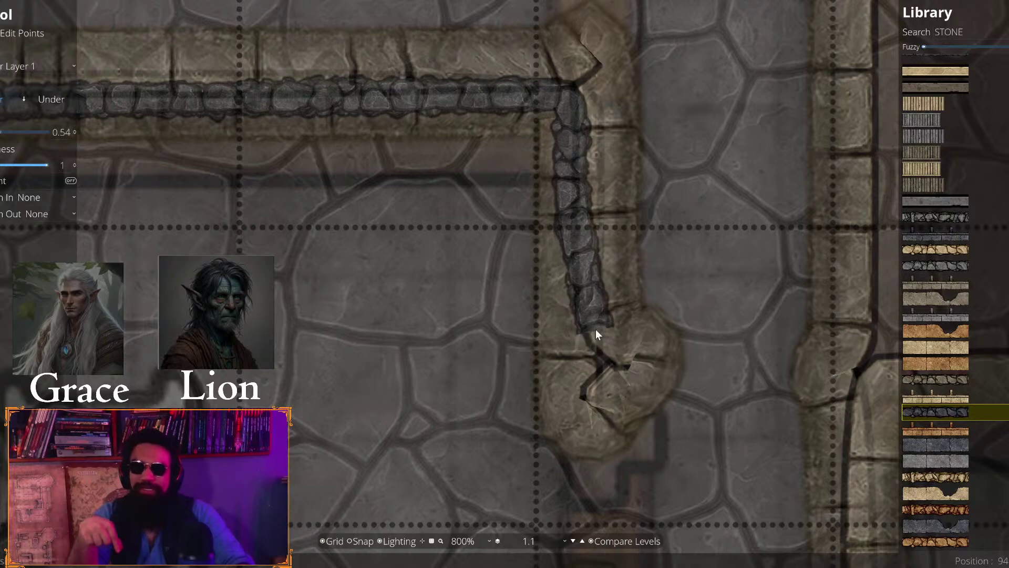
Loop the stone path around the rounded wall end above the doorway and start it back up the wall's outer side
drag(575, 349, 537, 292)
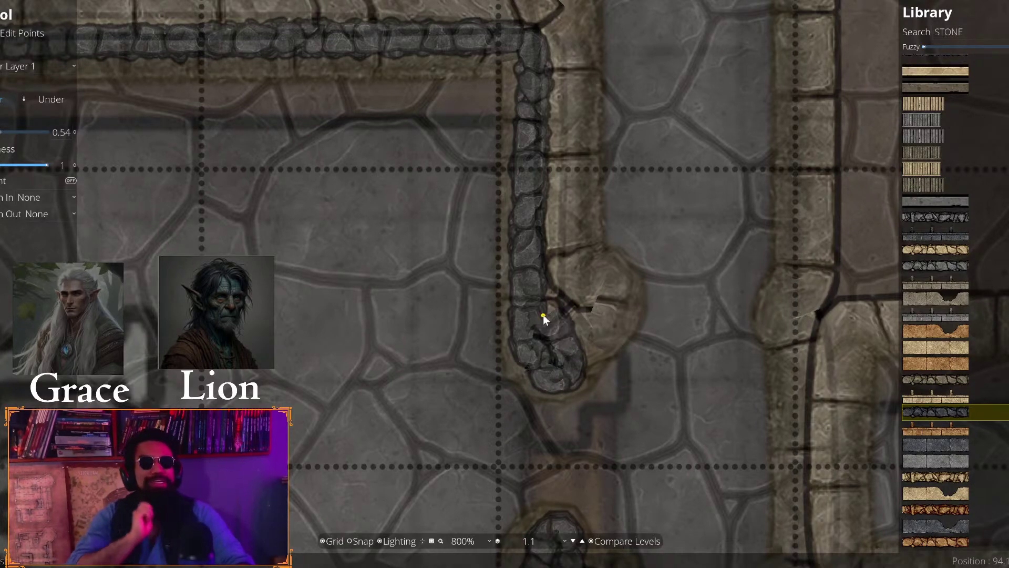
click(571, 325)
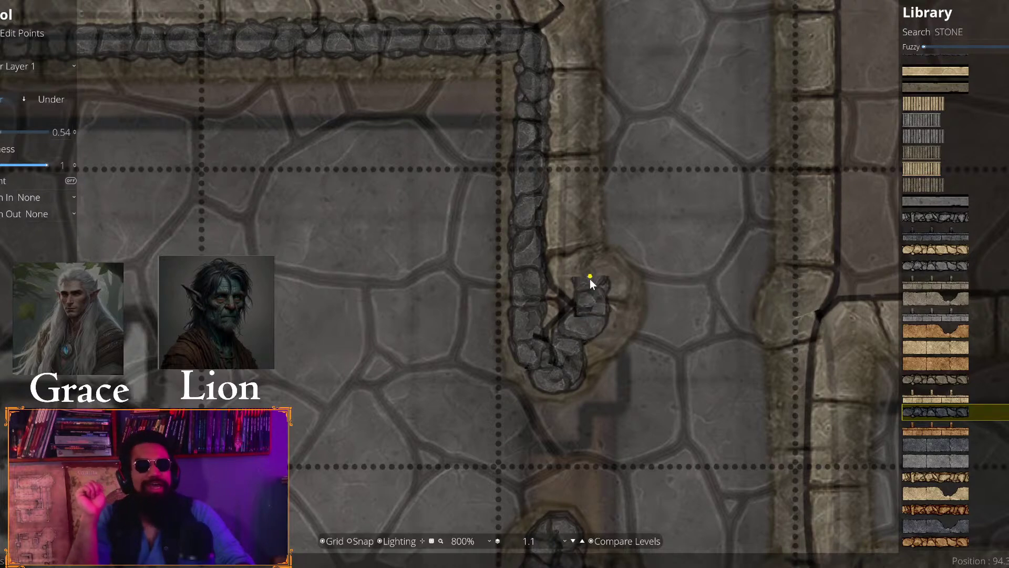
click(550, 281)
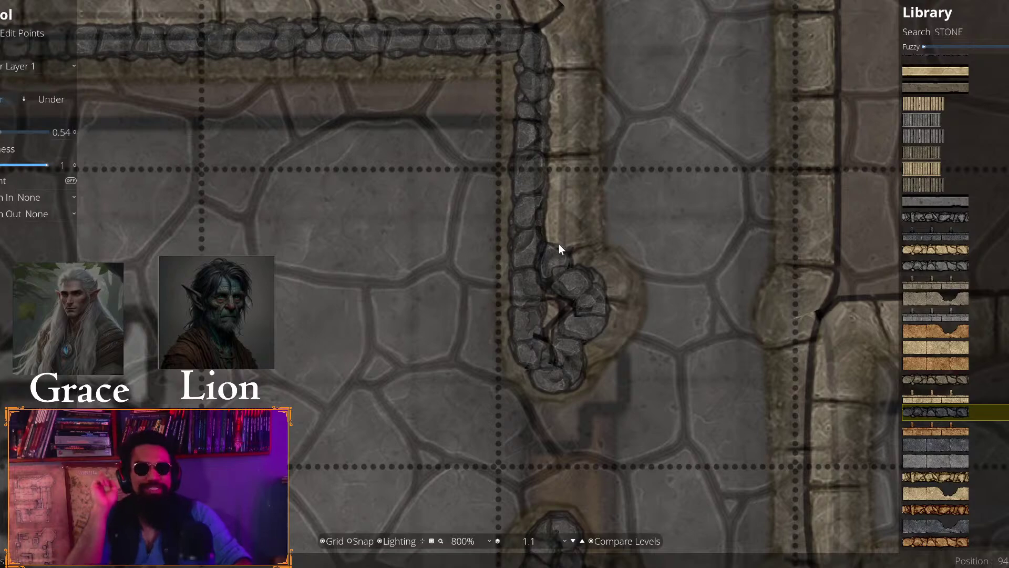
drag(559, 244, 569, 242)
drag(580, 199, 597, 298)
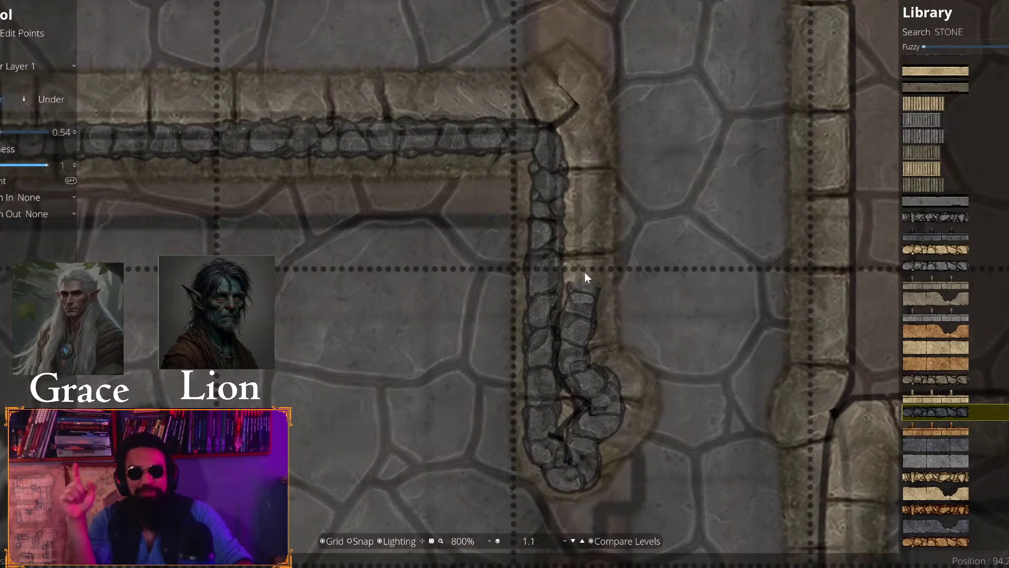
Bring the stone path back leftward along the upper horizontal wall and loop it through the stub below the orange-stained doorway
mouse_move(570, 248)
mouse_down()
mouse_move(610, 313)
mouse_move(620, 174)
mouse_move(577, 177)
mouse_move(751, 173)
mouse_move(478, 162)
mouse_move(486, 181)
mouse_move(651, 235)
mouse_move(313, 196)
mouse_move(314, 207)
mouse_move(314, 181)
mouse_up()
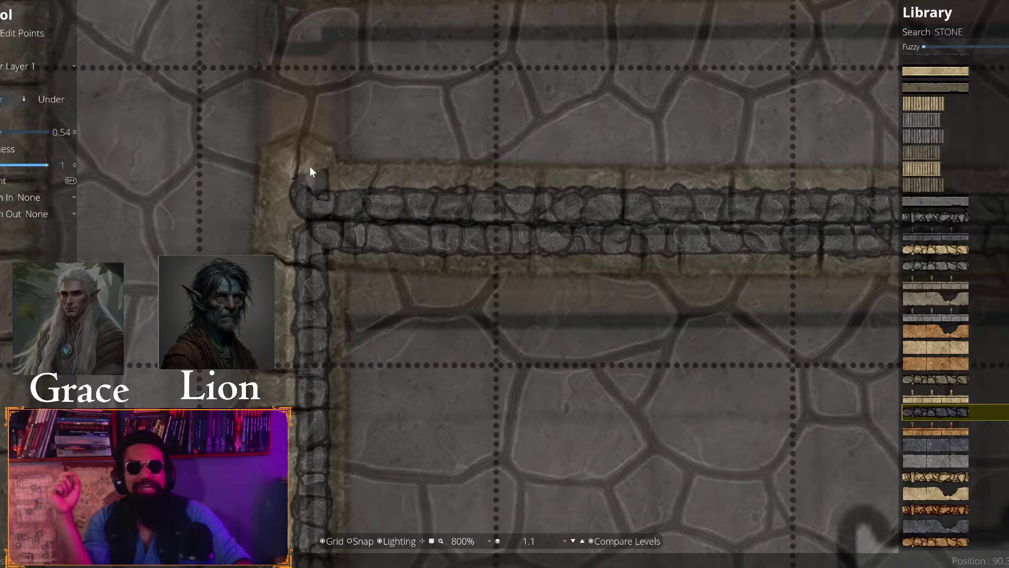
click(305, 160)
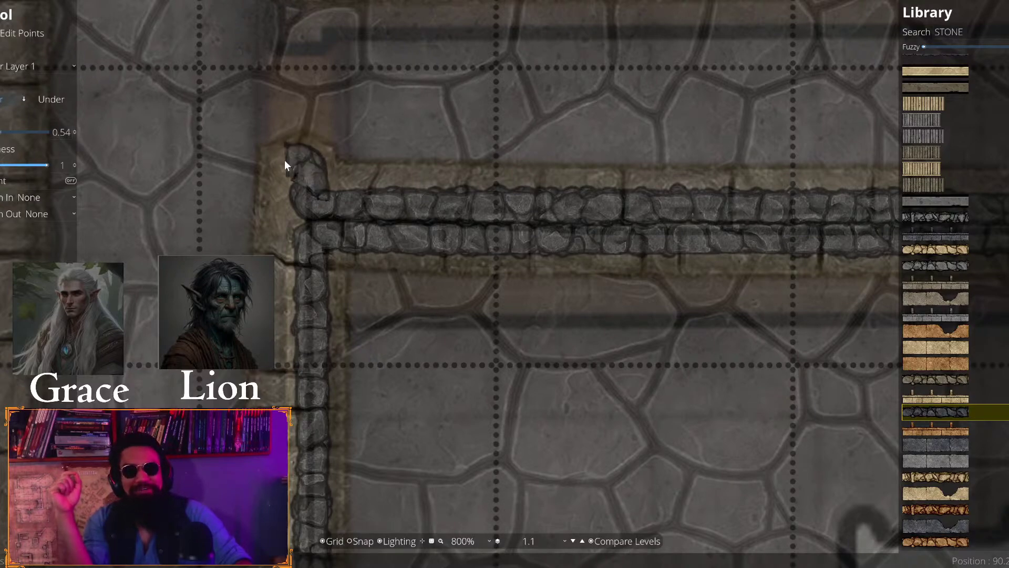
click(285, 159)
Carry the stone path down the outer side of the long vertical wall, around its side bulge, to the lower junction
drag(294, 326, 289, 107)
mouse_move(304, 494)
mouse_down()
mouse_move(354, 212)
mouse_move(355, 228)
mouse_move(330, 231)
mouse_move(318, 268)
mouse_move(352, 259)
mouse_up()
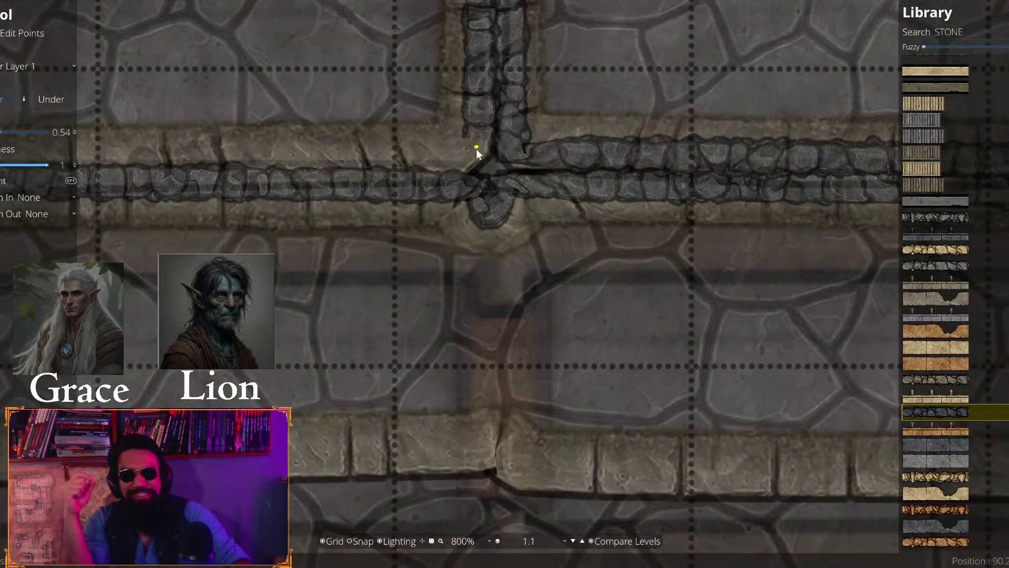
click(475, 151)
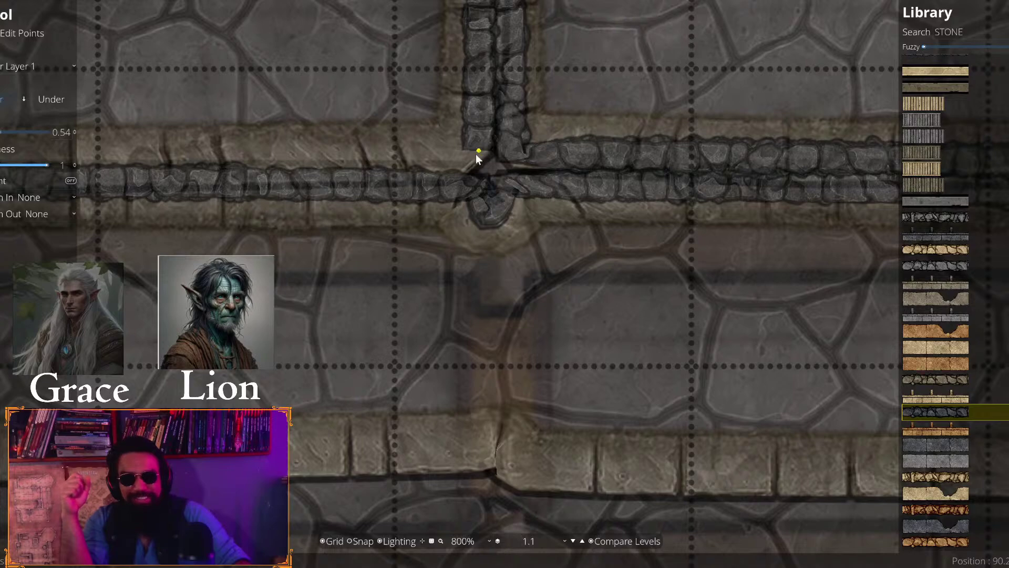
Turn the stone path leftward at the junction and follow the horizontal wall's upper side to the inner corner
mouse_move(453, 168)
mouse_down()
mouse_move(567, 182)
mouse_move(704, 219)
mouse_move(921, 228)
mouse_up()
drag(728, 245, 918, 257)
drag(606, 308, 785, 298)
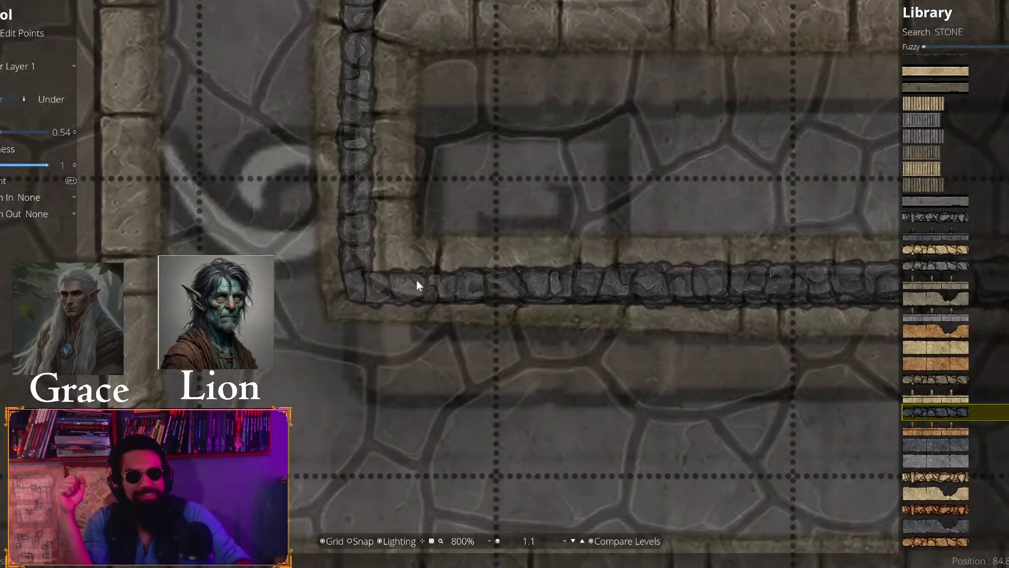
click(374, 261)
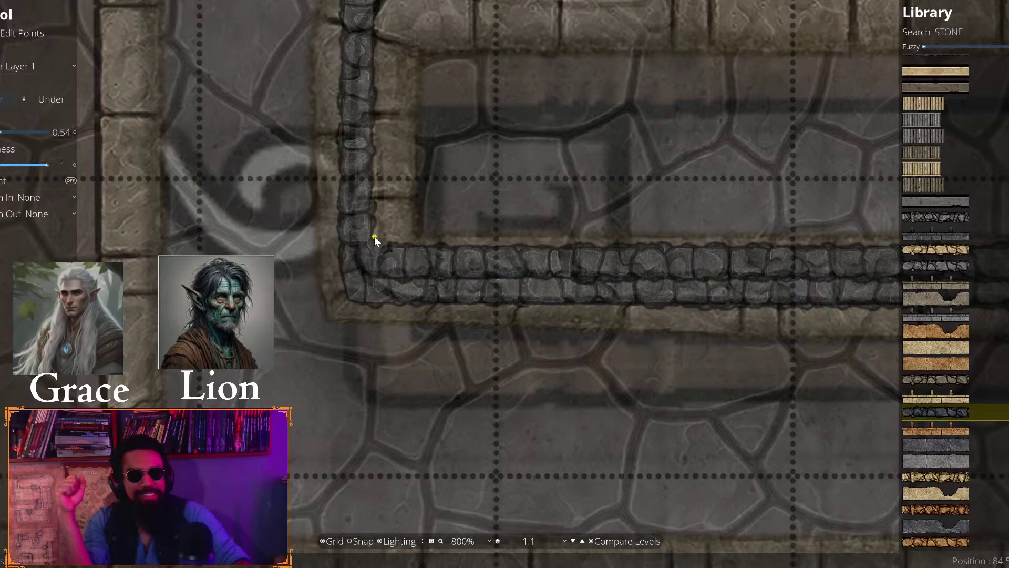
Run the stone path up the short vertical wall, then rightward along the next horizontal wall and around its rounded end
drag(377, 177, 335, 285)
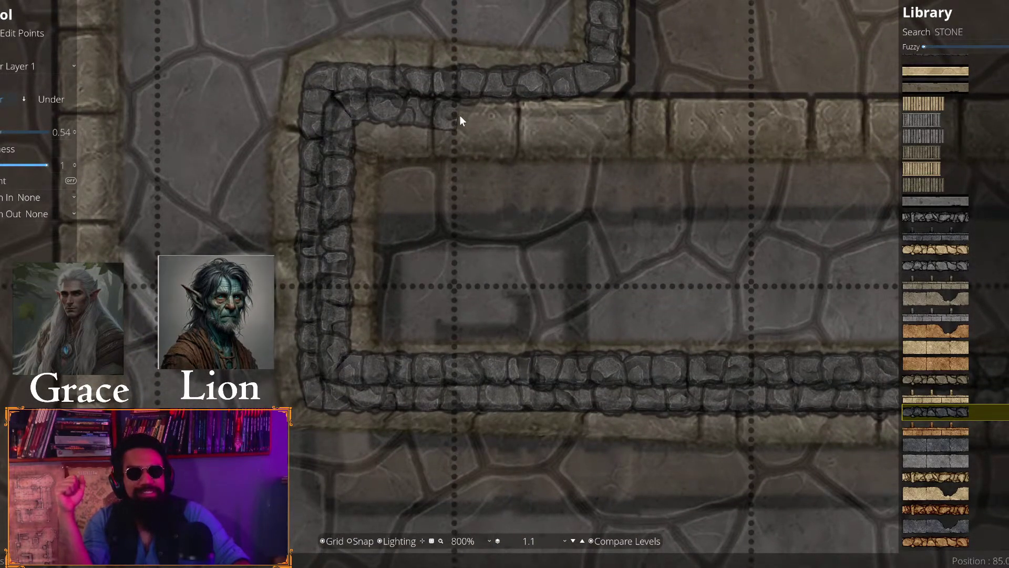
click(481, 118)
drag(743, 108, 385, 176)
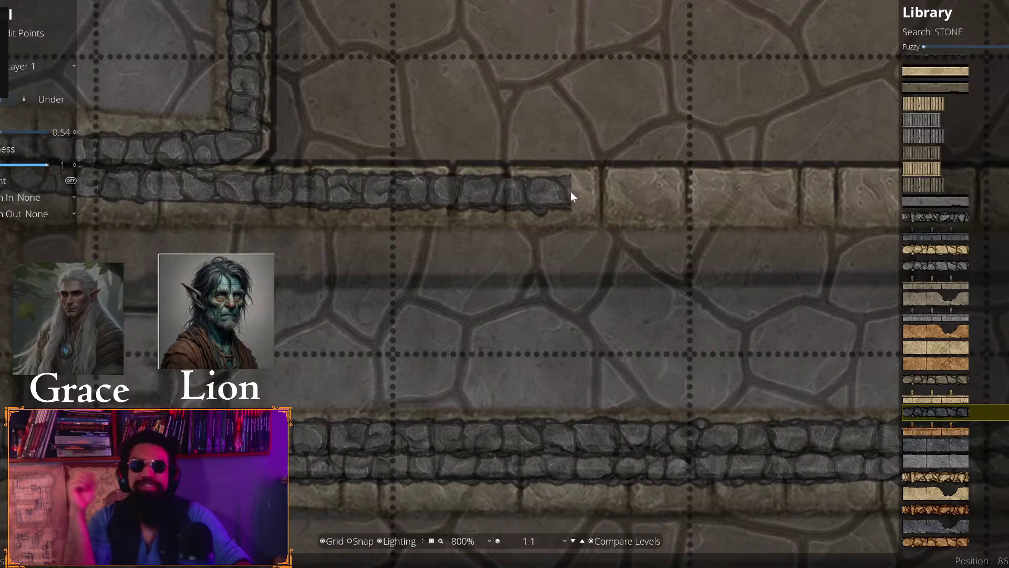
drag(570, 192, 384, 207)
drag(626, 214, 253, 226)
drag(712, 232, 446, 234)
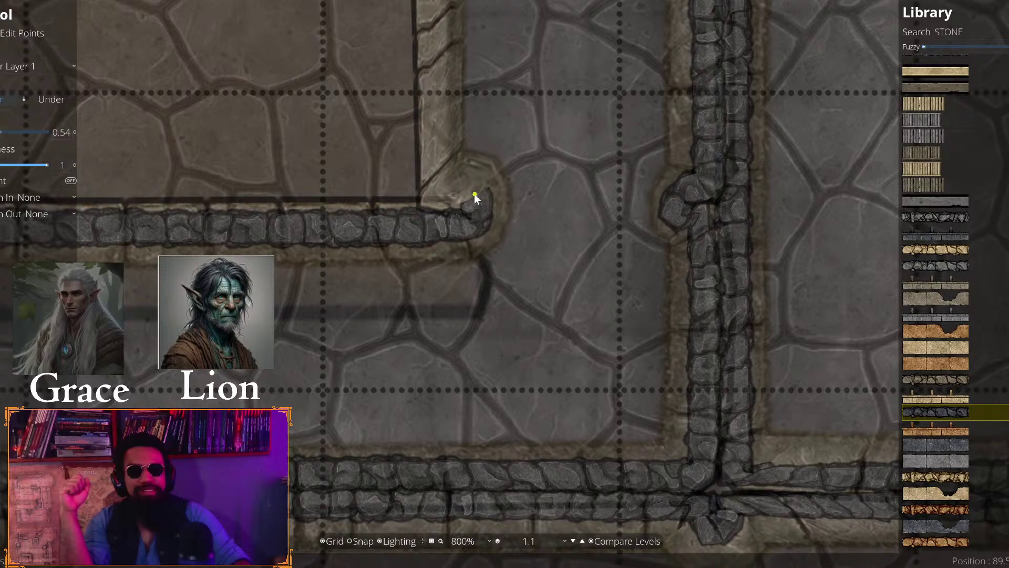
click(475, 194)
click(446, 199)
Extend the stone path up the long vertical wall from the rounded end to the top corner
drag(443, 171, 369, 318)
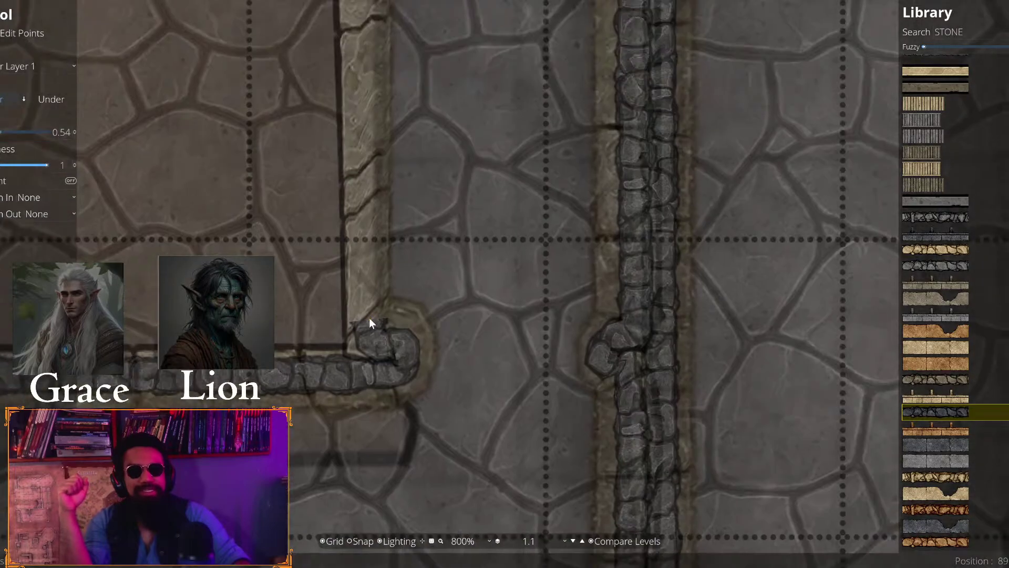
drag(370, 222, 366, 420)
drag(383, 85, 392, 397)
drag(391, 225, 410, 397)
drag(388, 194, 405, 392)
drag(421, 185, 404, 387)
drag(376, 189, 384, 407)
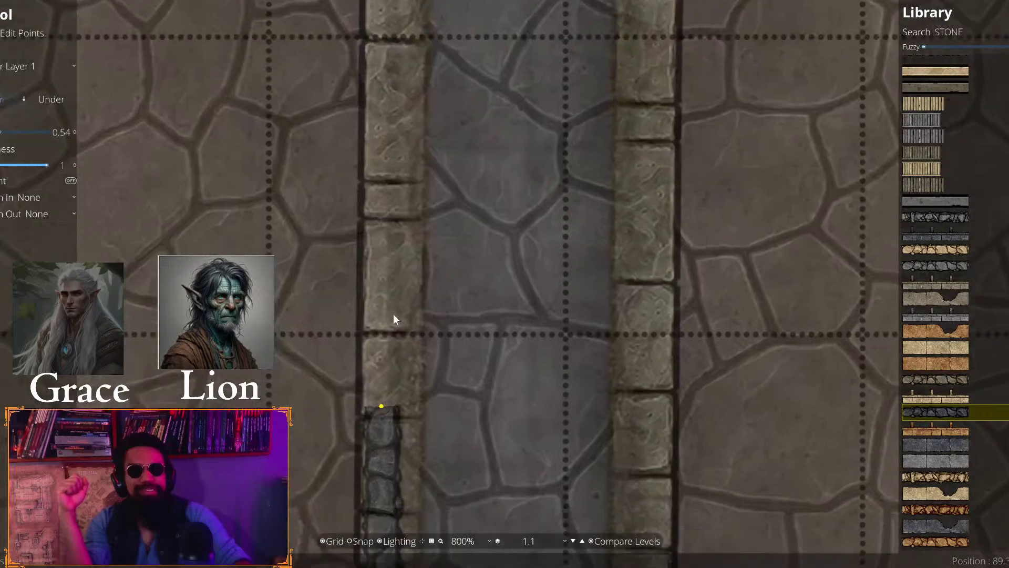
mouse_move(393, 314)
mouse_down()
mouse_move(376, 156)
mouse_move(380, 255)
mouse_move(416, 148)
mouse_move(386, 197)
mouse_move(367, 151)
mouse_move(373, 66)
mouse_move(399, 106)
mouse_up()
click(398, 106)
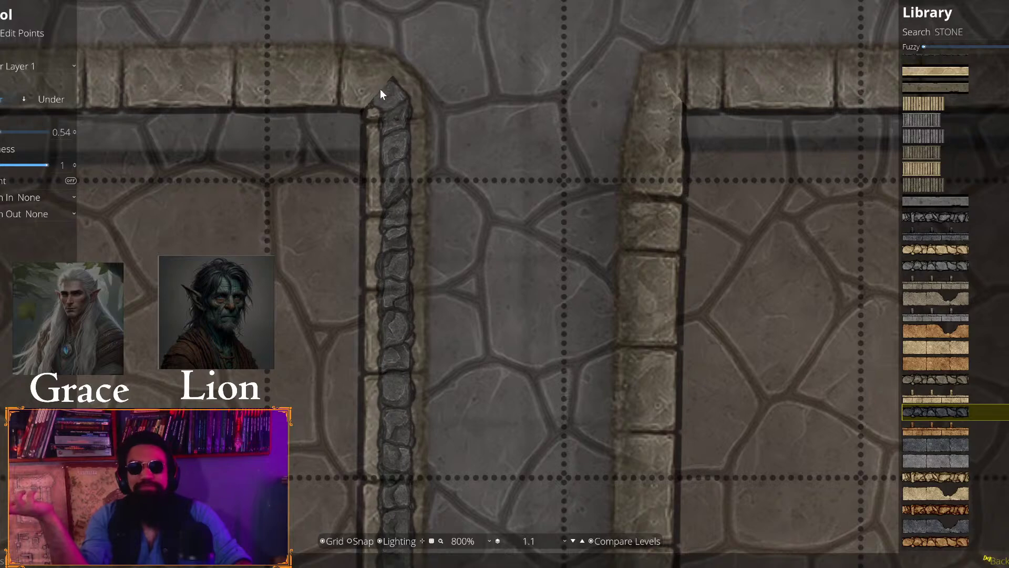
Bend the stone path around the top corner and follow the horizontal wall leftward to its far corner
click(381, 74)
drag(346, 69, 699, 107)
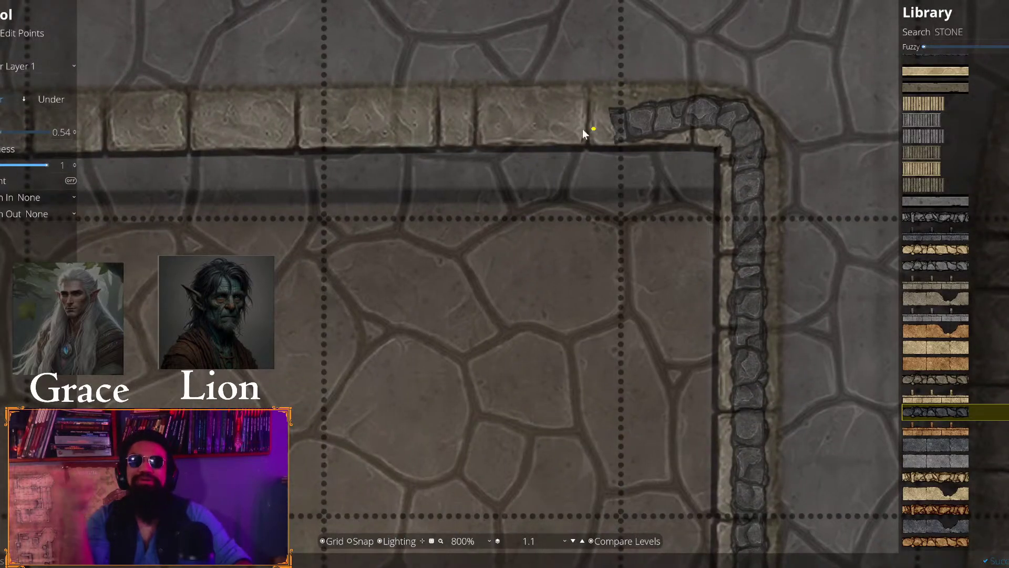
mouse_move(582, 128)
mouse_down()
mouse_move(379, 102)
mouse_move(541, 49)
mouse_move(602, 50)
mouse_move(363, 67)
mouse_move(402, 104)
mouse_move(376, 112)
mouse_move(394, 293)
mouse_move(379, 282)
mouse_move(379, 296)
mouse_move(368, 292)
mouse_up()
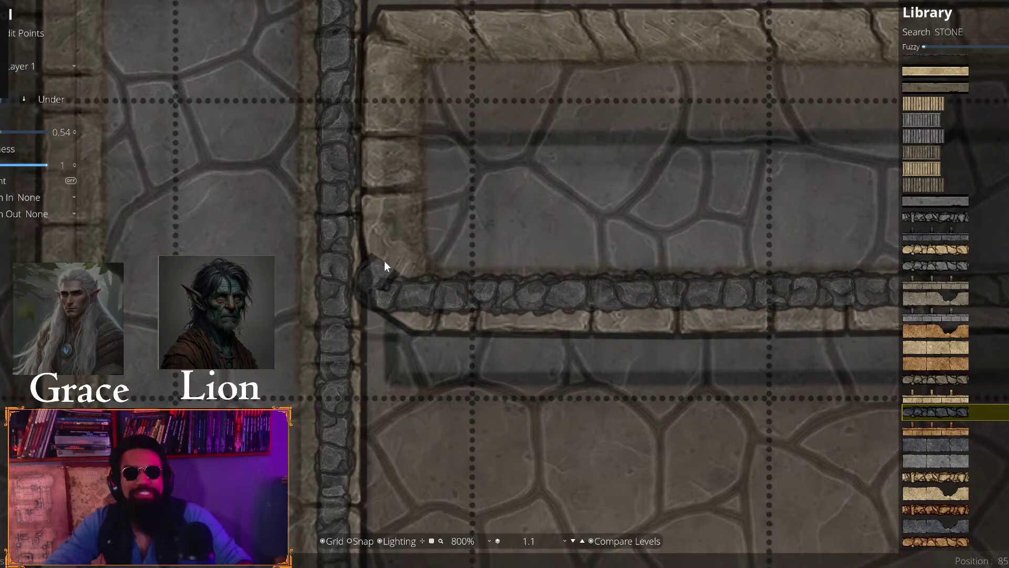
Carry the stone path up the short vertical wall at the far corner and turn it rightward along the upper wall
click(370, 222)
drag(354, 138, 321, 334)
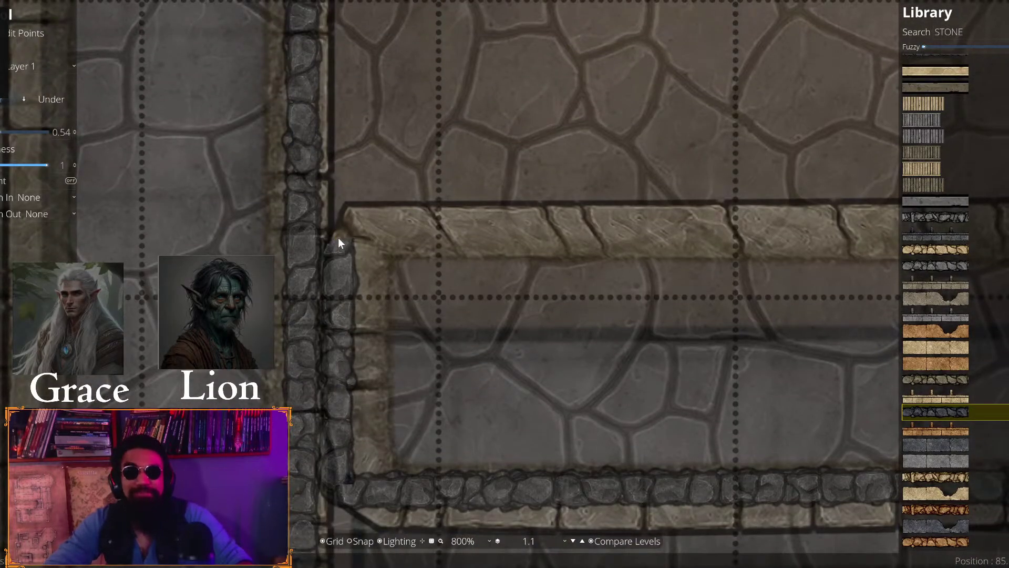
click(339, 222)
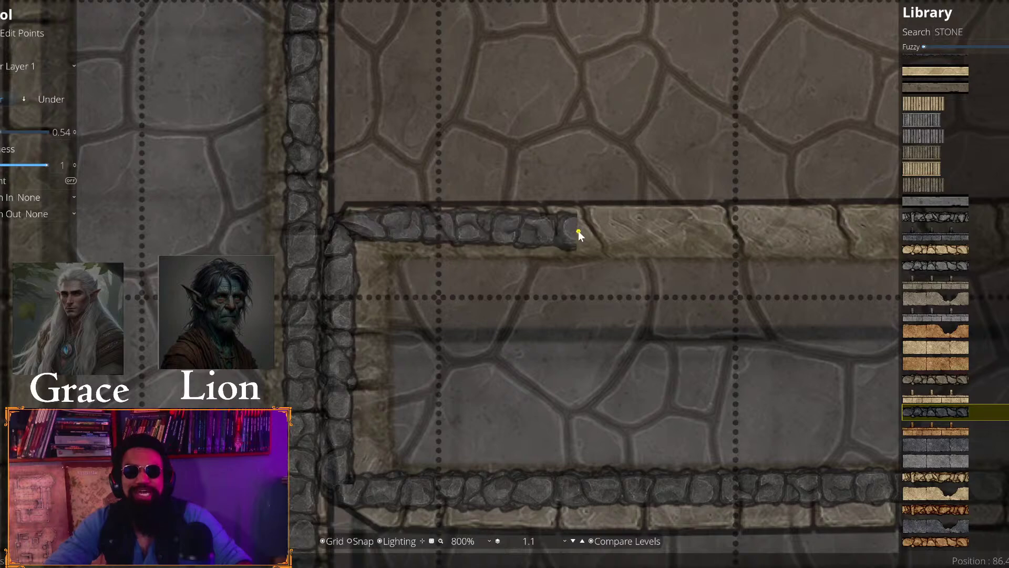
Continue the stone path rightward along the upper horizontal wall to the corner beside the existing vertical stone path
drag(618, 241, 295, 270)
drag(512, 260, 125, 271)
drag(476, 274, 0, 217)
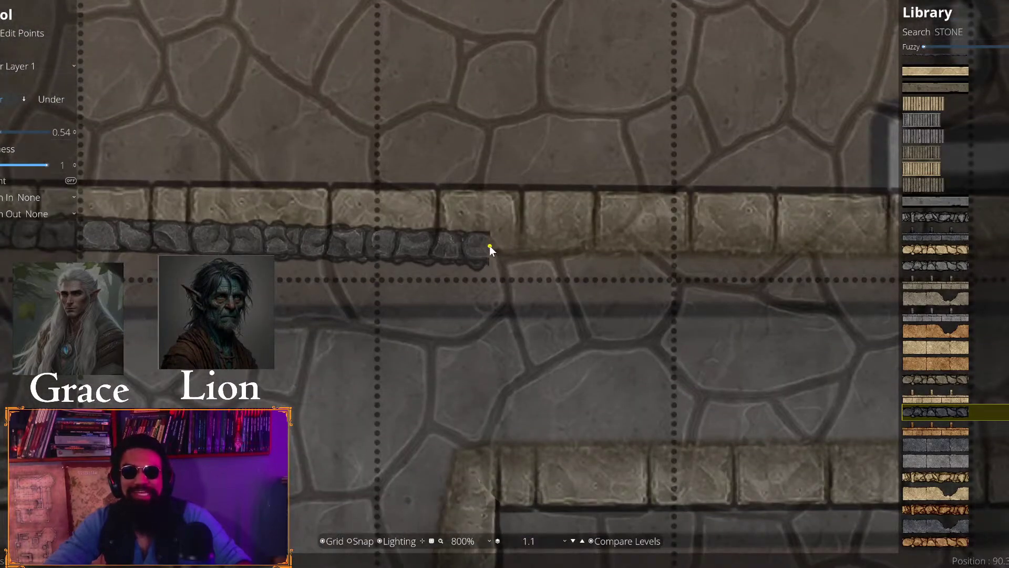
drag(537, 228, 17, 221)
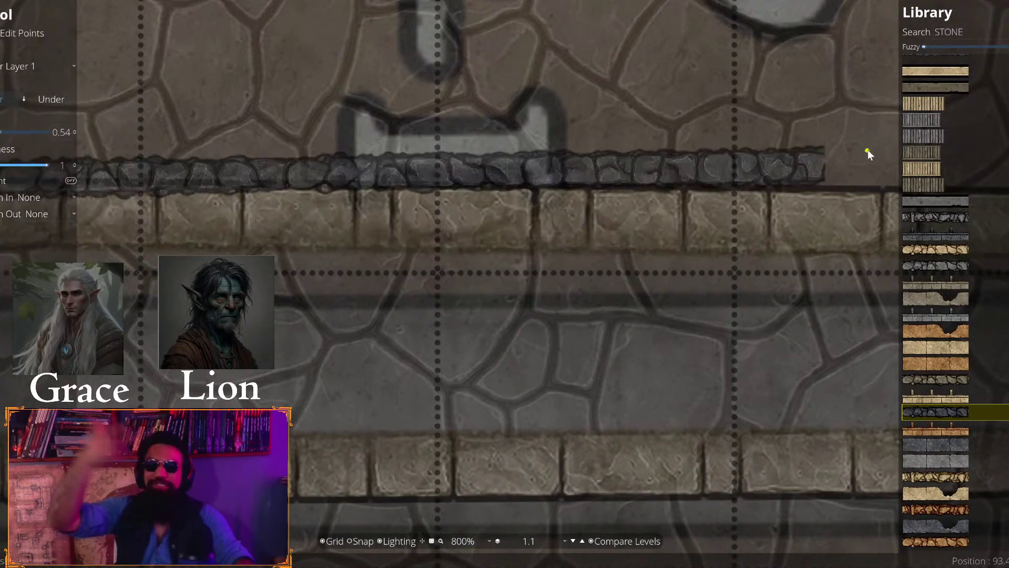
drag(819, 219, 262, 200)
drag(665, 209, 107, 175)
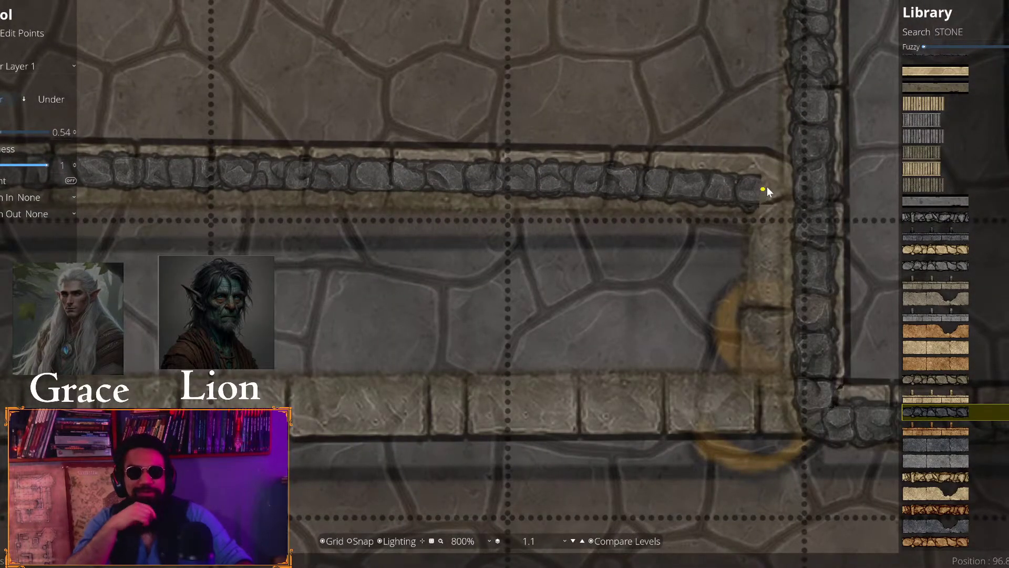
click(782, 182)
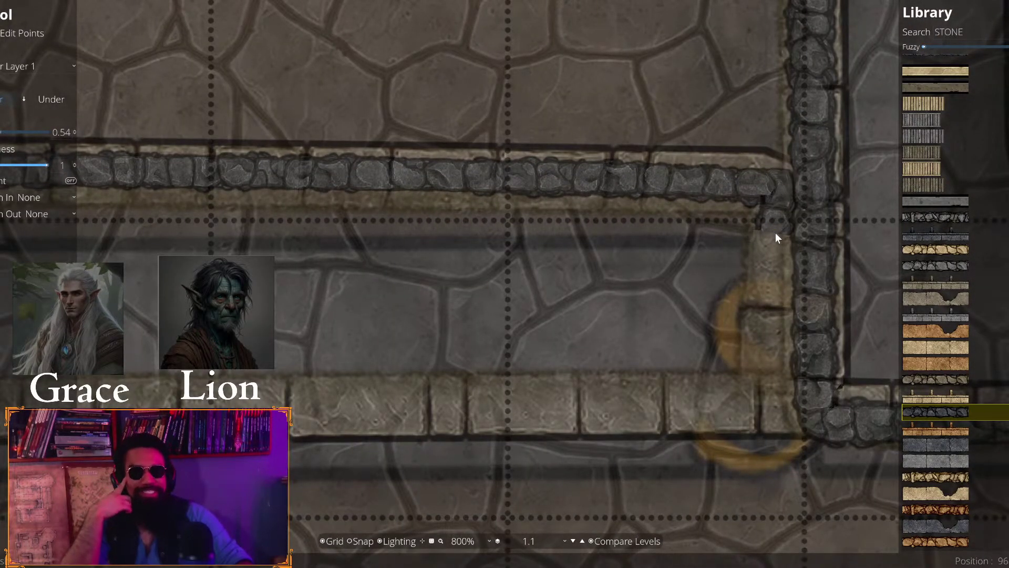
Take the stone path down the short vertical wall and leftward along the lower horizontal wall to its far corner
click(783, 397)
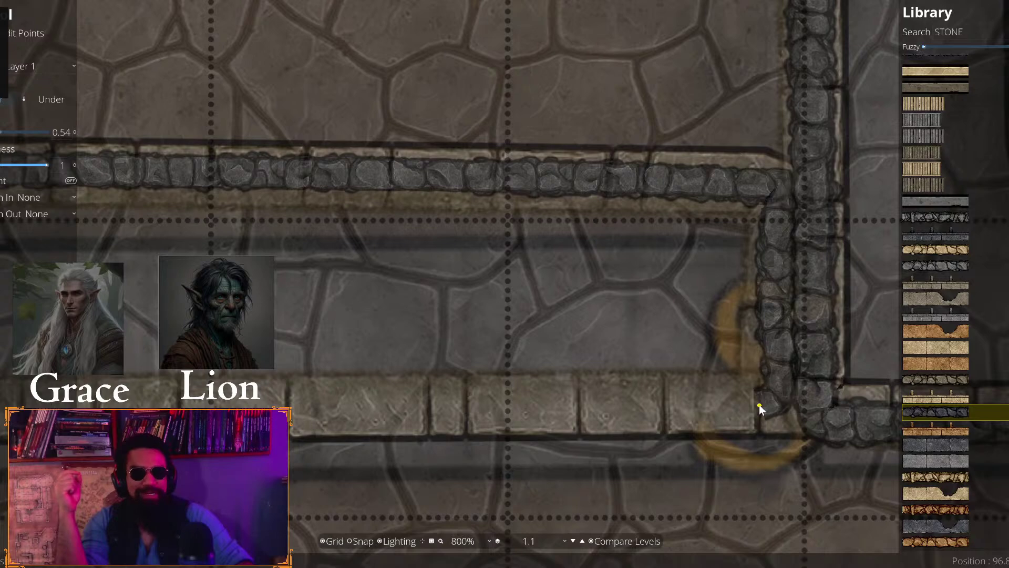
drag(604, 403, 931, 329)
drag(276, 305, 967, 298)
click(340, 314)
drag(341, 315, 903, 281)
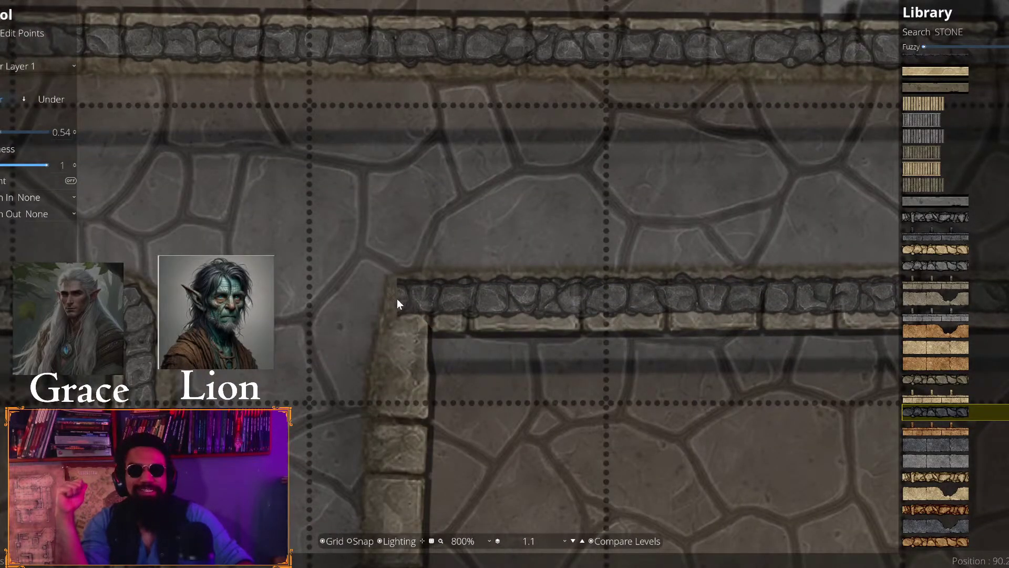
click(397, 298)
Run the stone path down the long vertical wall to its bottom corner
drag(397, 374, 441, 86)
mouse_move(418, 389)
mouse_down()
mouse_move(409, 222)
mouse_move(450, 201)
mouse_up()
mouse_move(483, 518)
mouse_down()
mouse_move(478, 358)
mouse_move(436, 300)
mouse_up()
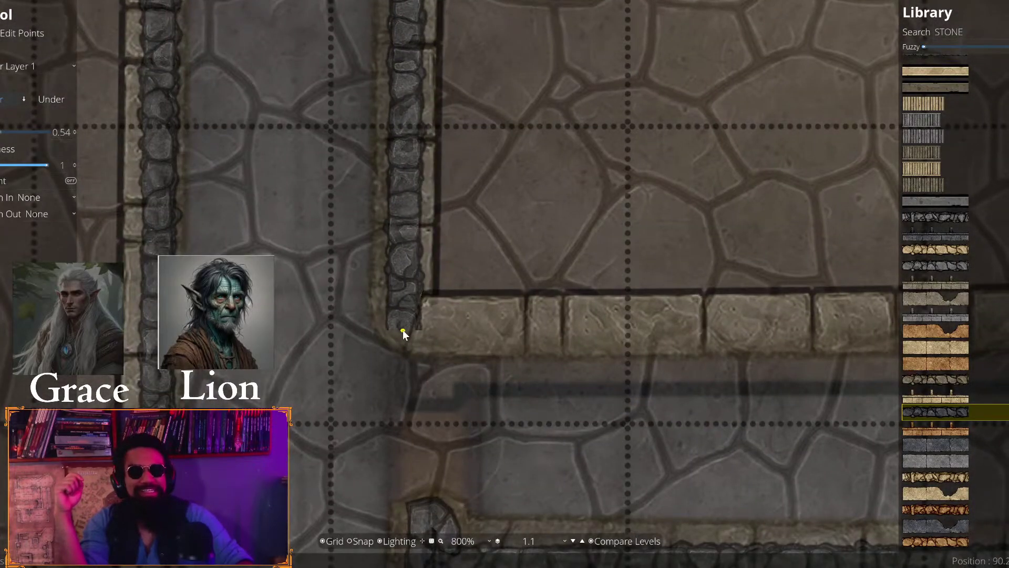
click(412, 317)
click(401, 323)
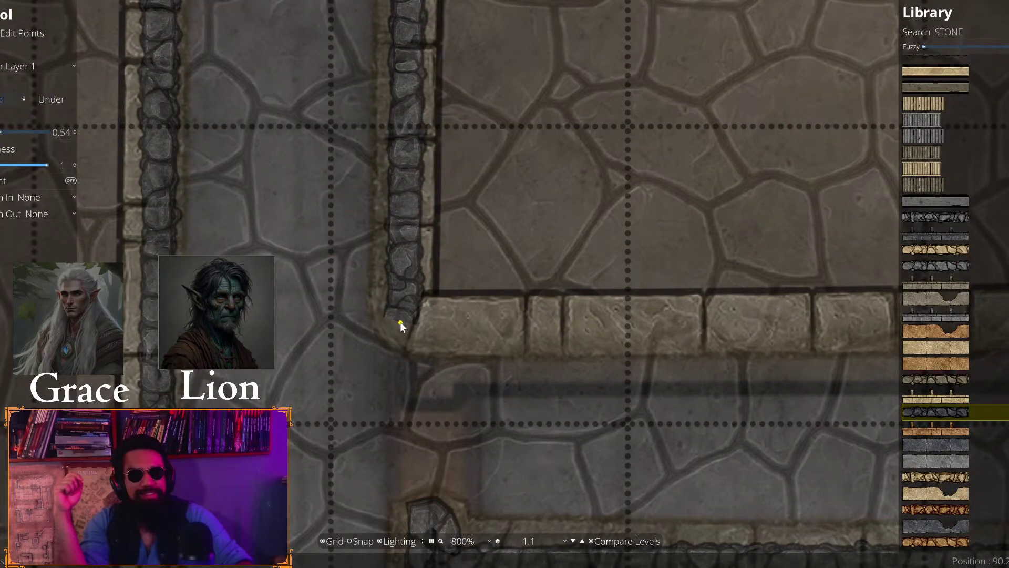
Try to extend the stone path rightward from the bottom corner to the notch in the horizontal wall and end it there
drag(727, 318, 475, 271)
drag(745, 284, 537, 268)
drag(888, 226, 647, 210)
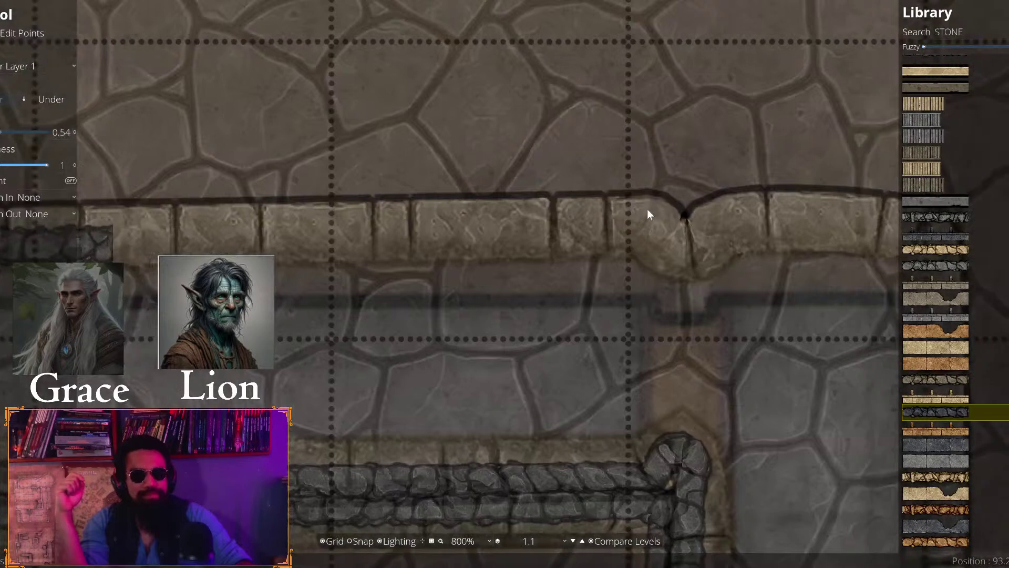
drag(561, 249, 487, 239)
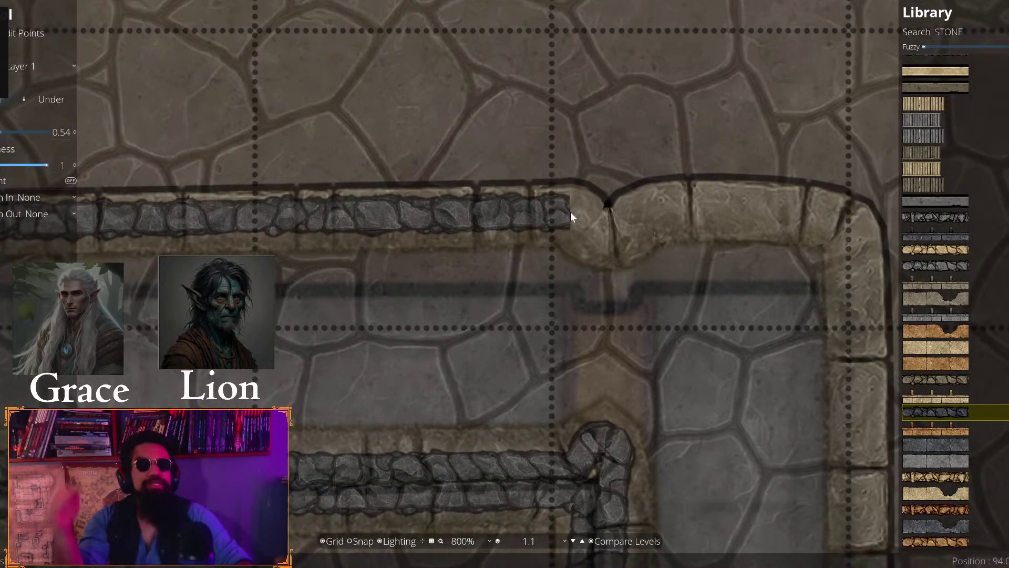
click(613, 244)
right_click(613, 242)
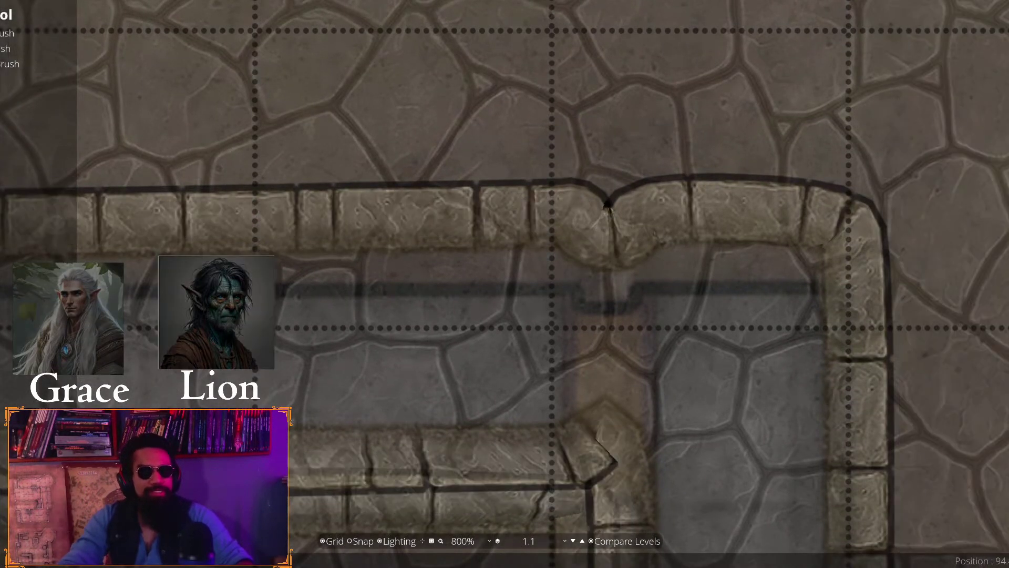
scroll(518, 448, down, 8)
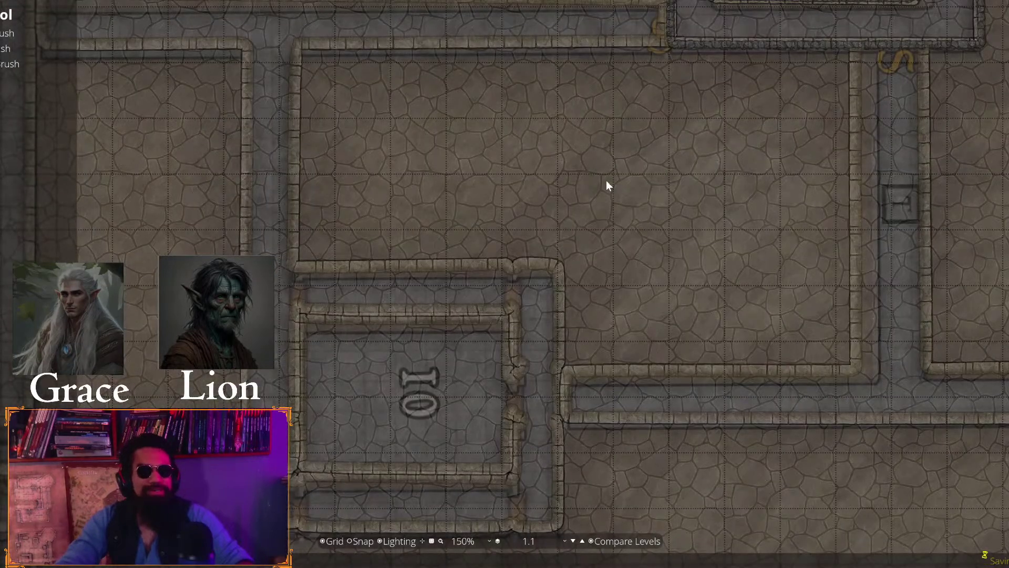
drag(607, 181, 556, 343)
drag(438, 327, 436, 220)
scroll(435, 221, up, 1)
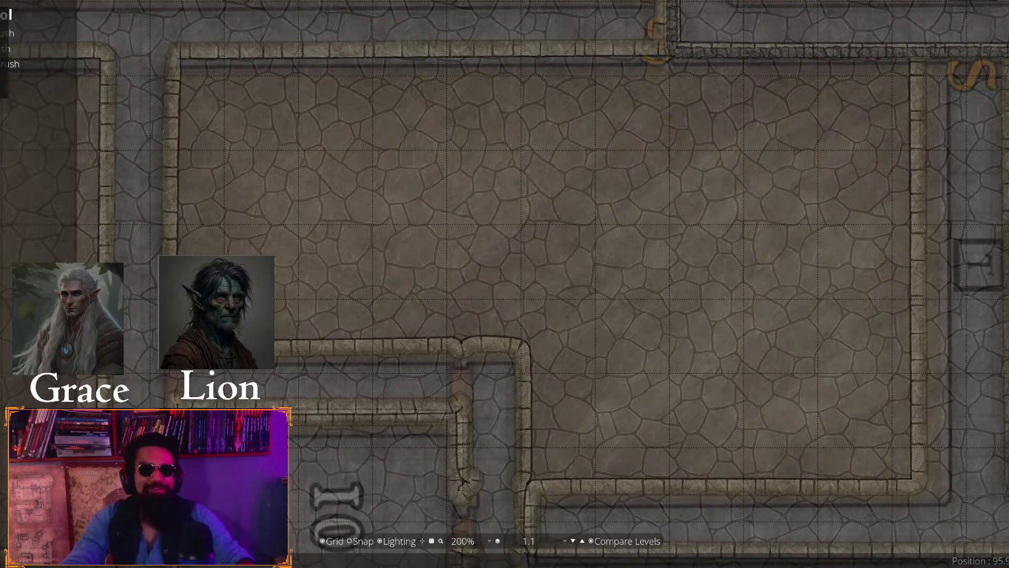
Switch to the code editor to check the token authorization section of IndigoMain.py, and return to the map
key(alt+Tab)
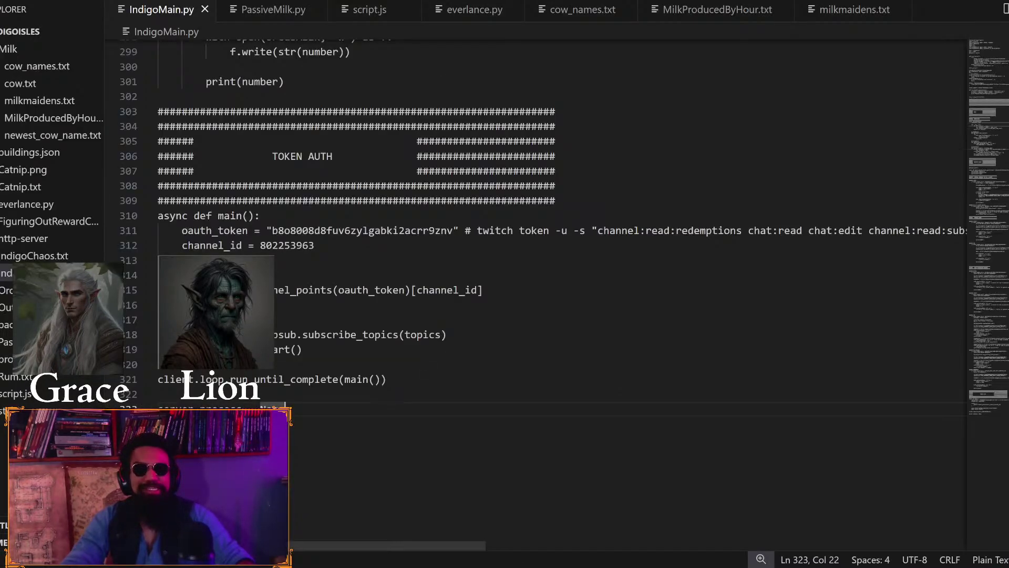
key(alt+Tab)
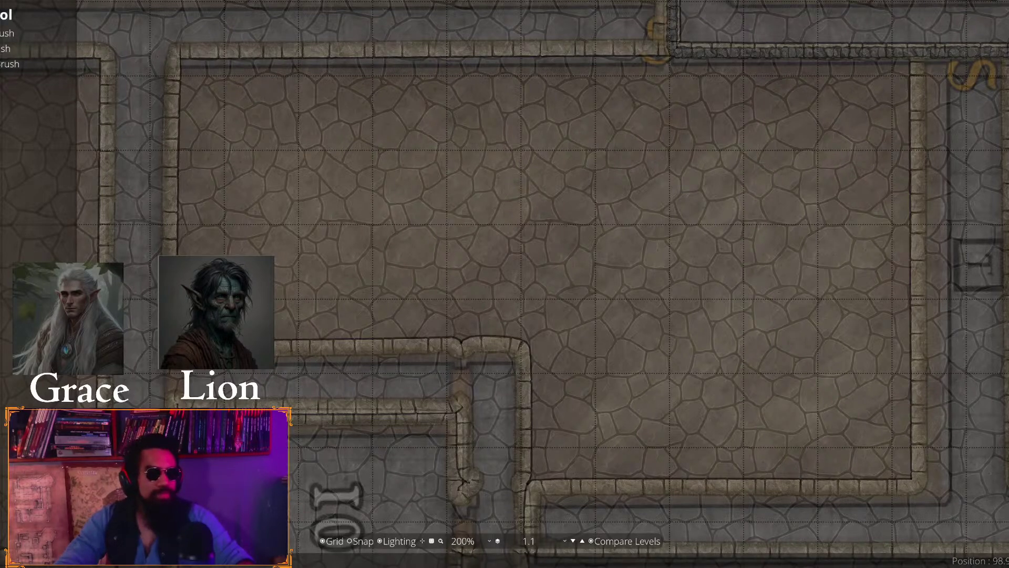
Open a Command Prompt window, move it clear of the map, and return to the map editor
key(super)
text(calc)
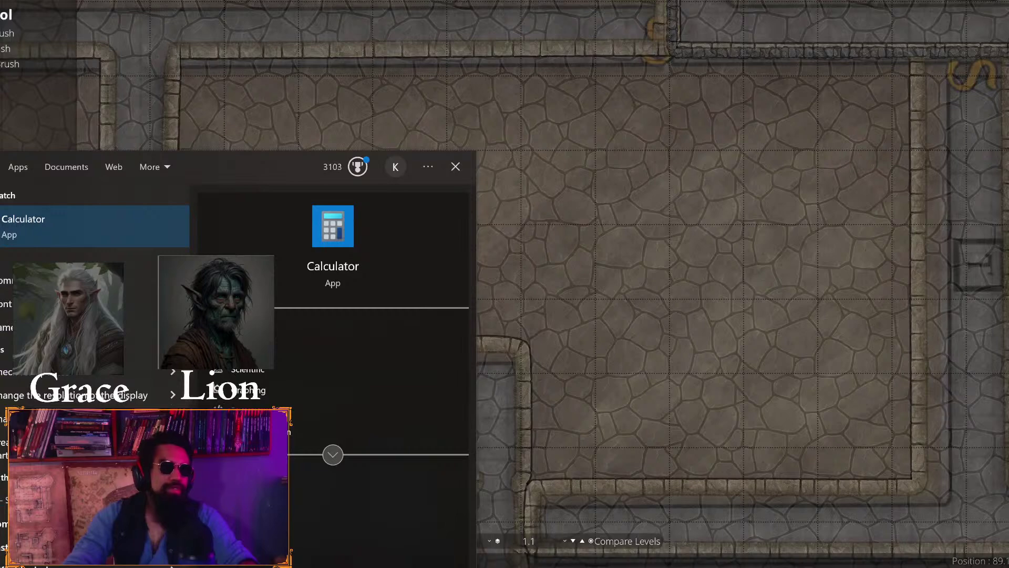
click(78, 280)
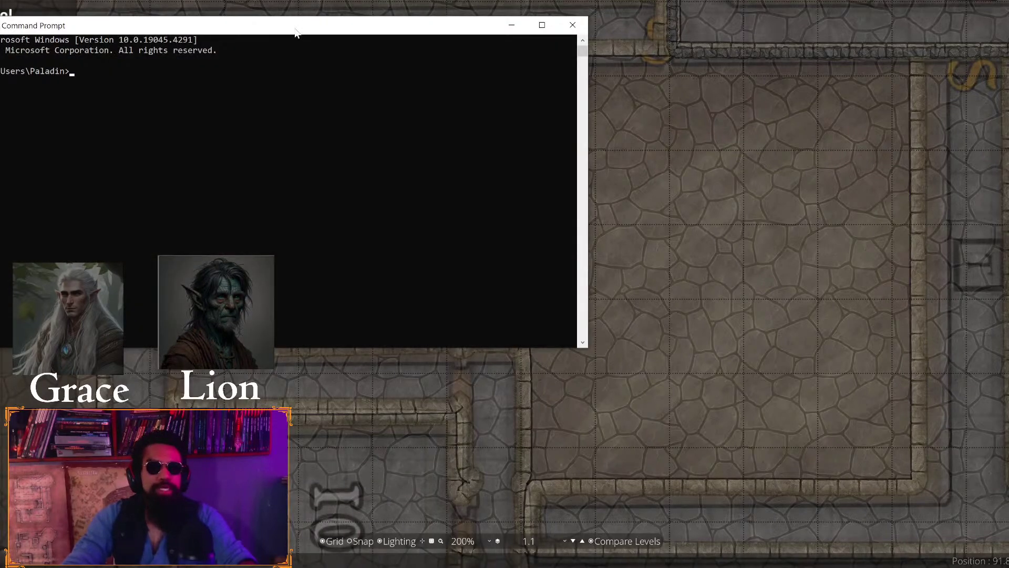
drag(297, 32, 1, 567)
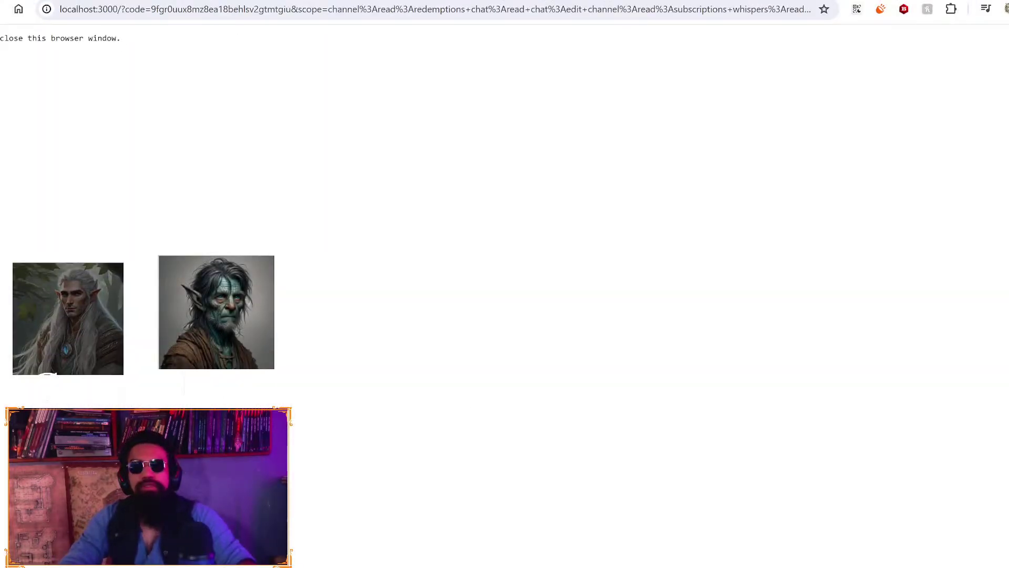
key(alt+Tab)
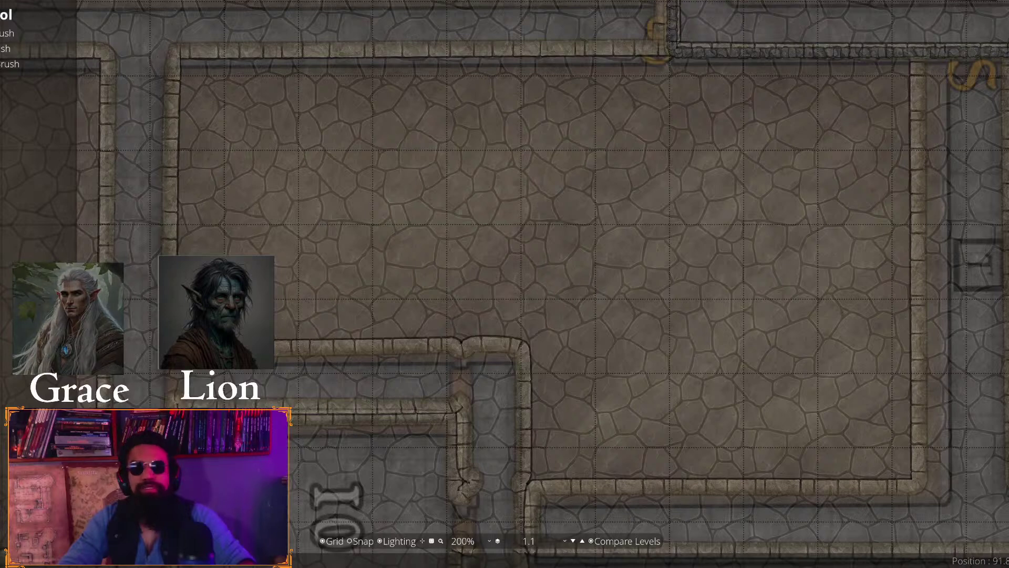
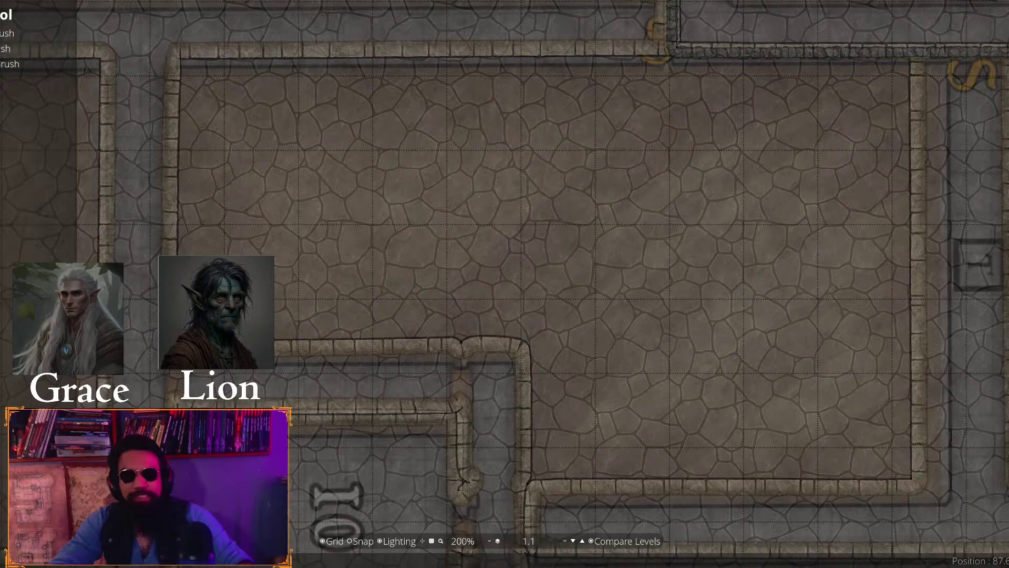
Reactivate the Path tool with the dark stone wall at the upper wall corner beside room B
click(1, 105)
drag(684, 289, 411, 377)
drag(752, 329, 496, 395)
drag(381, 53, 399, 438)
drag(446, 241, 491, 439)
mouse_move(354, 238)
mouse_down()
mouse_move(392, 383)
mouse_move(420, 447)
mouse_up()
drag(400, 242, 412, 416)
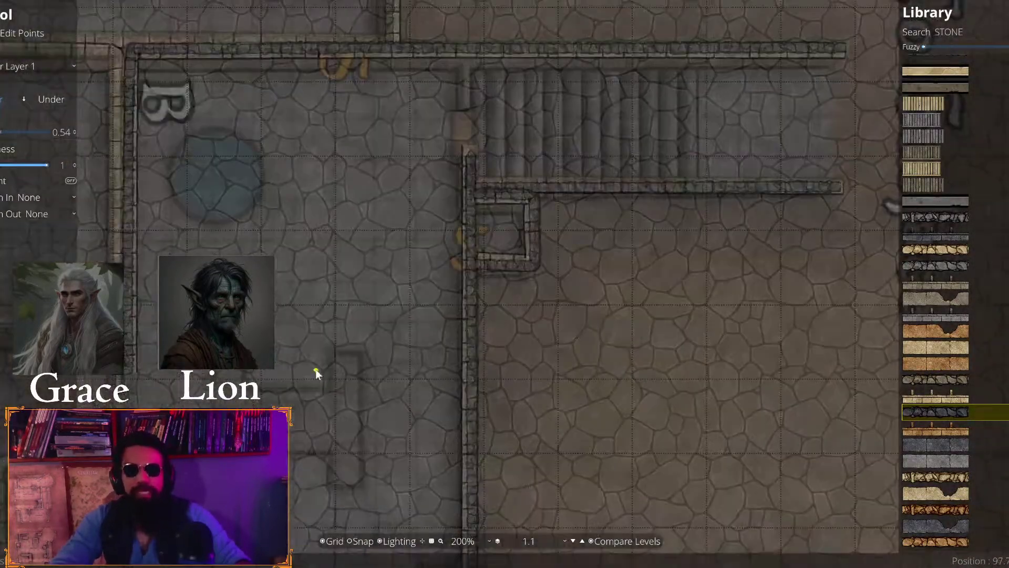
drag(316, 369, 364, 402)
mouse_move(339, 342)
mouse_down()
mouse_move(497, 383)
mouse_move(564, 432)
mouse_up()
scroll(565, 432, up, 1)
drag(172, 272, 402, 430)
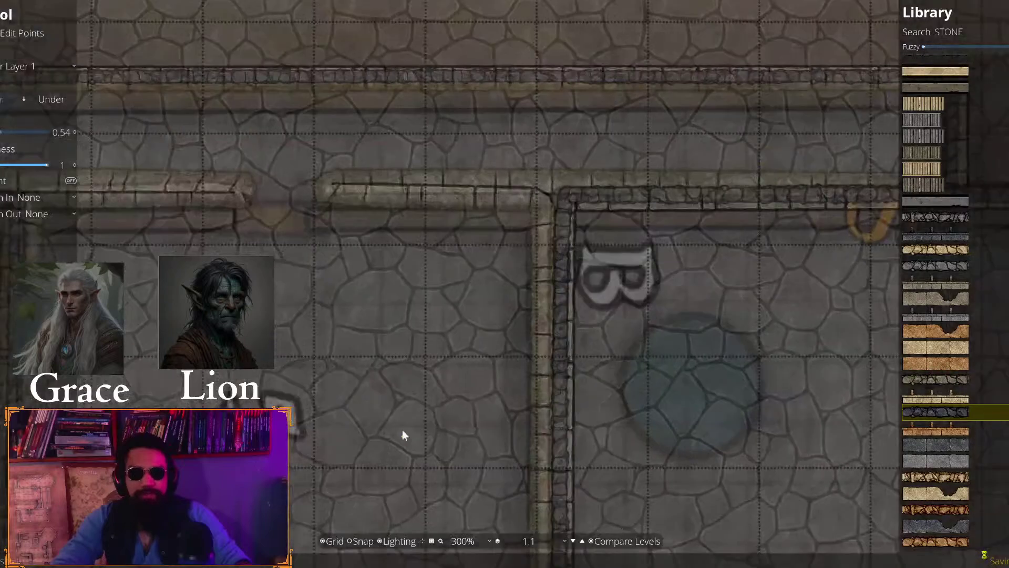
scroll(489, 271, up, 2)
scroll(584, 185, up, 2)
scroll(638, 189, up, 1)
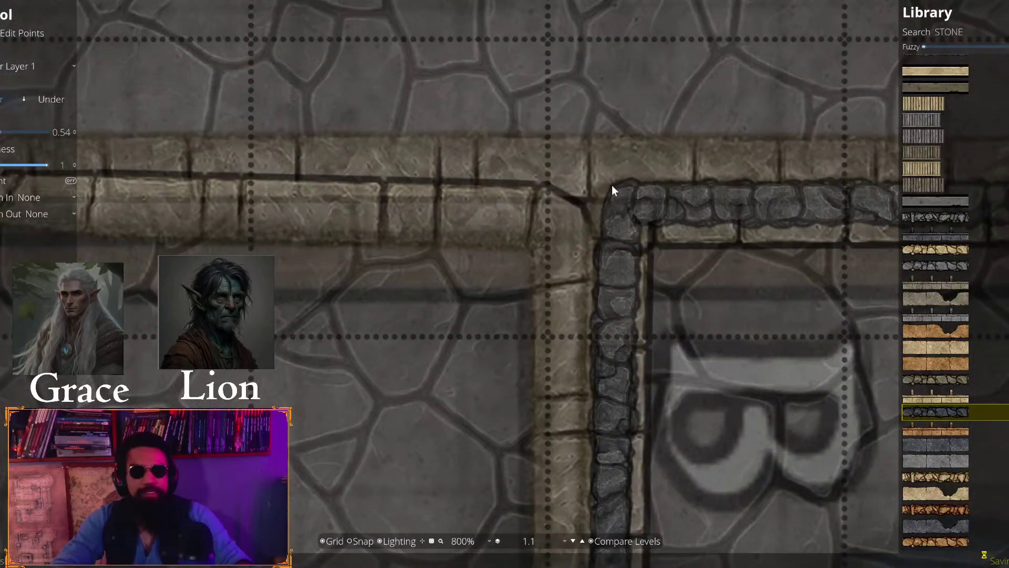
click(612, 185)
mouse_move(487, 179)
mouse_down()
mouse_move(525, 170)
mouse_move(662, 89)
mouse_up()
click(613, 89)
right_click(613, 90)
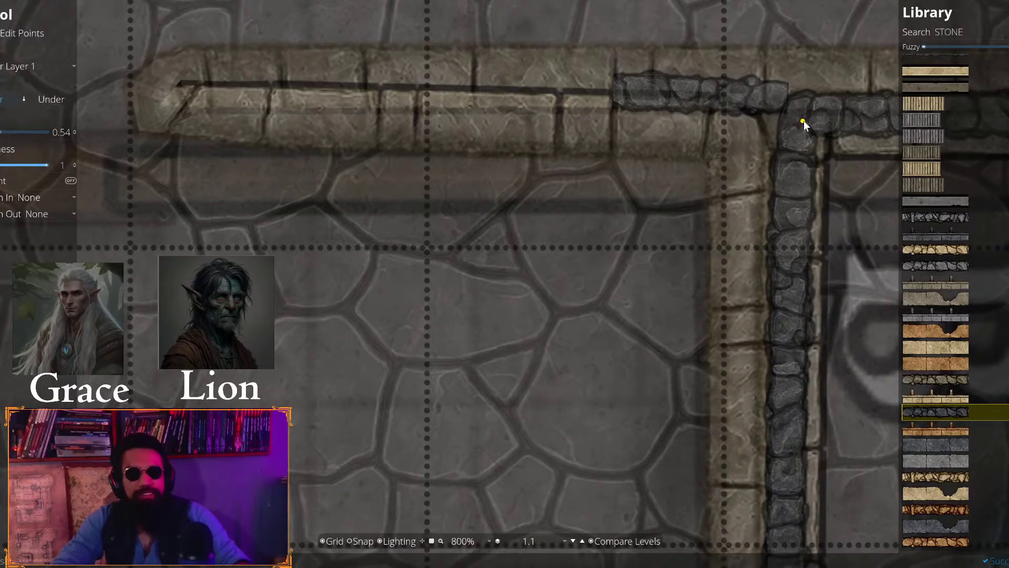
key(ctrl+z)
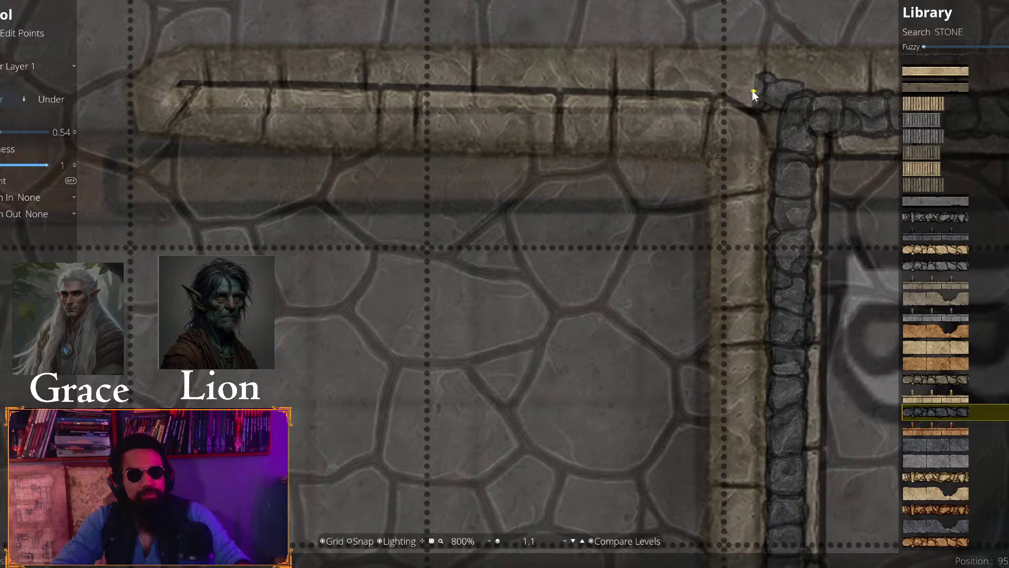
Run a new stone path from the corner beside room B along the short horizontal wall stub, around its end and back
mouse_move(753, 90)
mouse_down()
mouse_move(238, 71)
mouse_move(165, 88)
mouse_move(190, 81)
mouse_move(176, 83)
mouse_move(172, 103)
mouse_move(274, 121)
mouse_move(297, 100)
mouse_move(283, 110)
mouse_move(620, 100)
mouse_move(748, 114)
mouse_up()
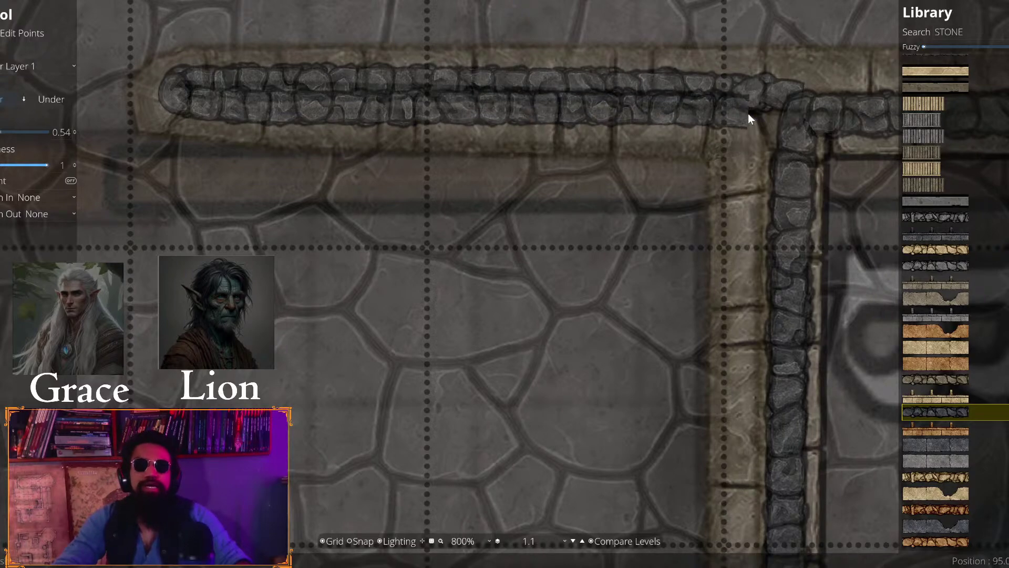
click(748, 114)
click(753, 191)
Continue the stone path down the vertical wall beside room B and around the adjoining room to its opposite upper wall junction
drag(746, 271, 689, 4)
mouse_move(696, 336)
mouse_down()
mouse_move(683, 121)
mouse_move(681, 268)
mouse_up()
drag(684, 332, 687, 122)
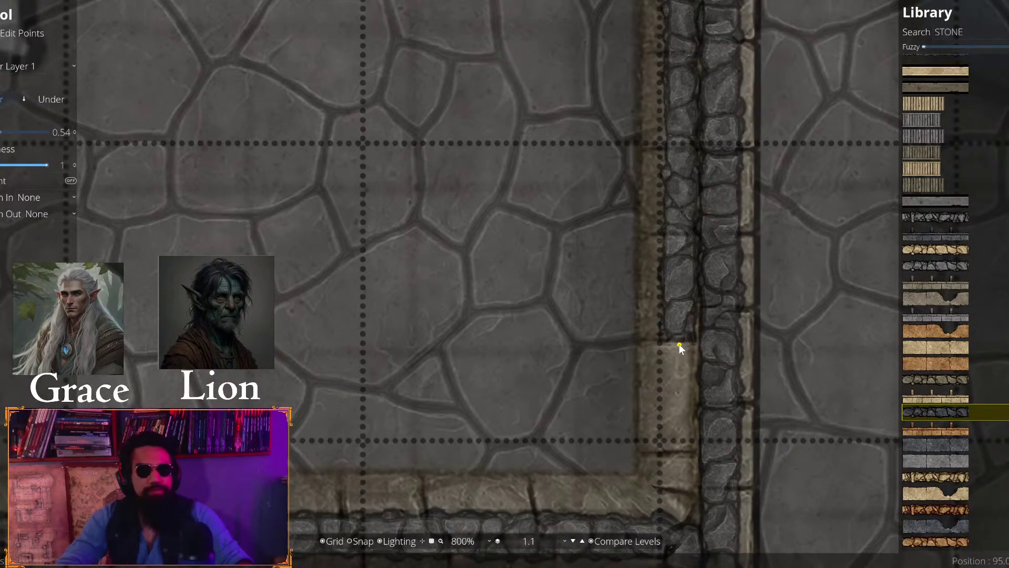
click(680, 344)
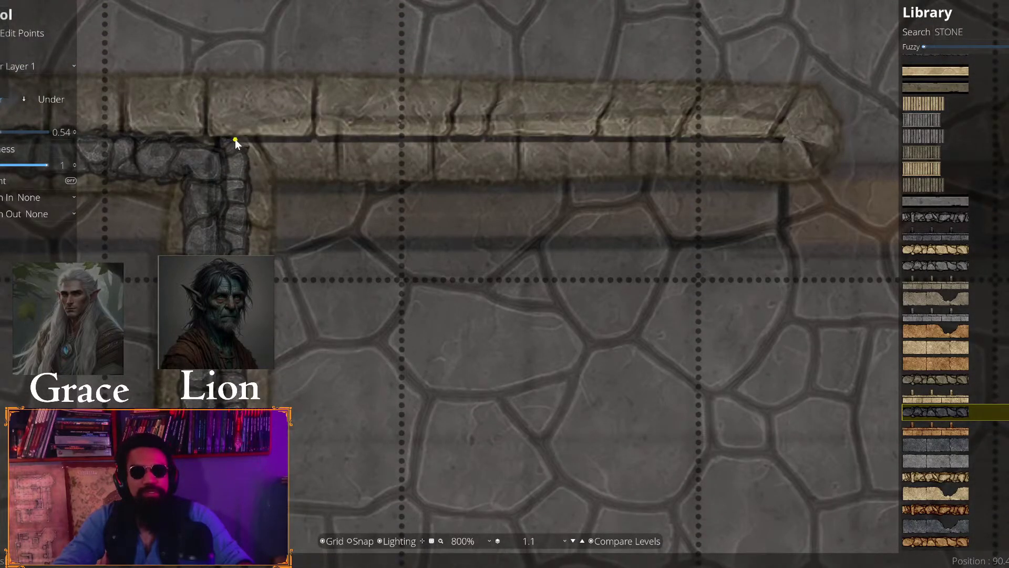
Wrap the stone path around the second horizontal wall stub and carry it leftward along the upper wall to the corner
click(235, 139)
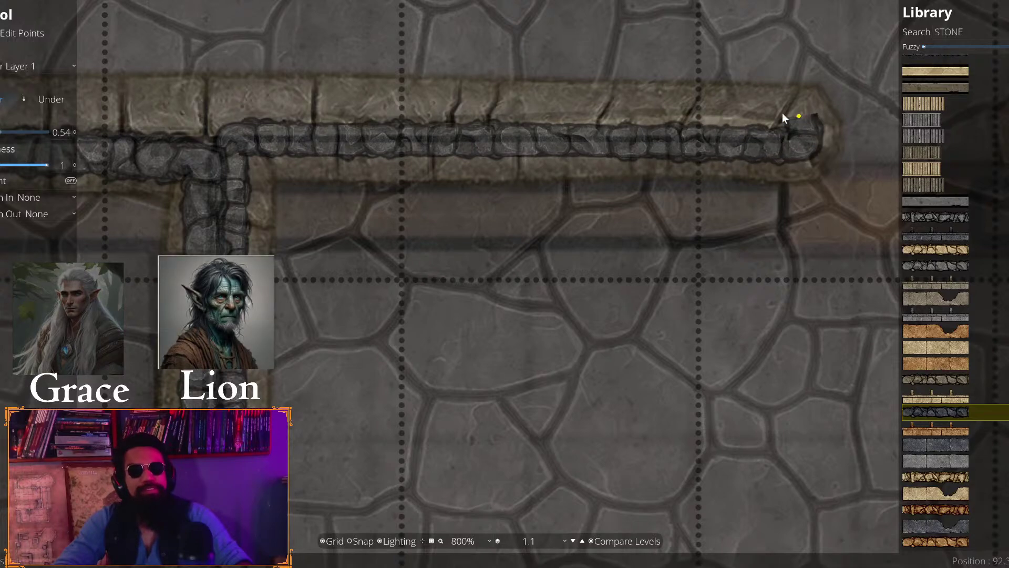
drag(599, 104, 838, 151)
drag(100, 193, 567, 144)
drag(412, 123, 538, 82)
key(w)
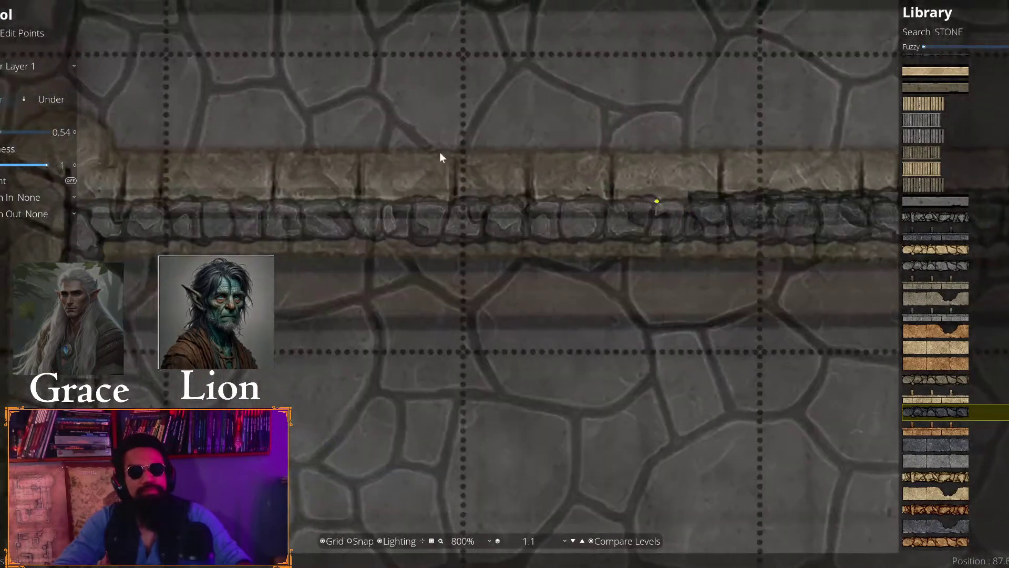
key(a)
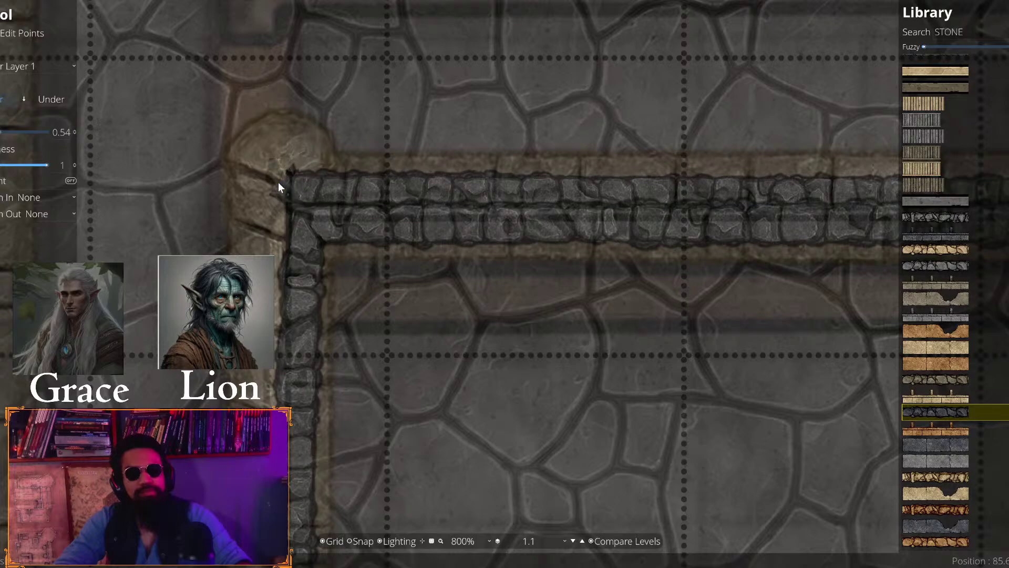
Carry the stone path down the outer side of the long vertical wall to the secret door junction
key(s)
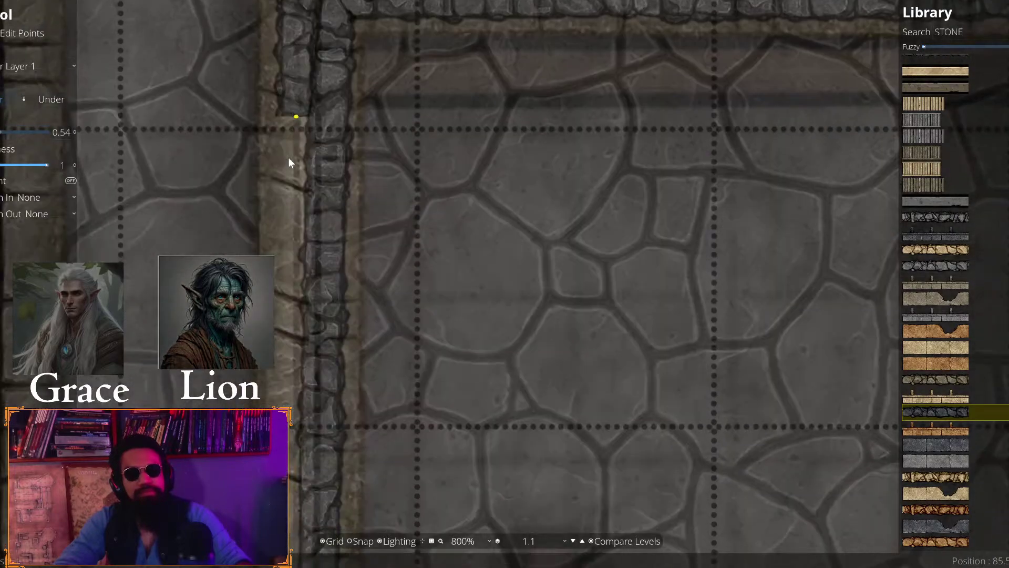
key(a)
drag(353, 463, 317, 26)
drag(314, 473, 298, 205)
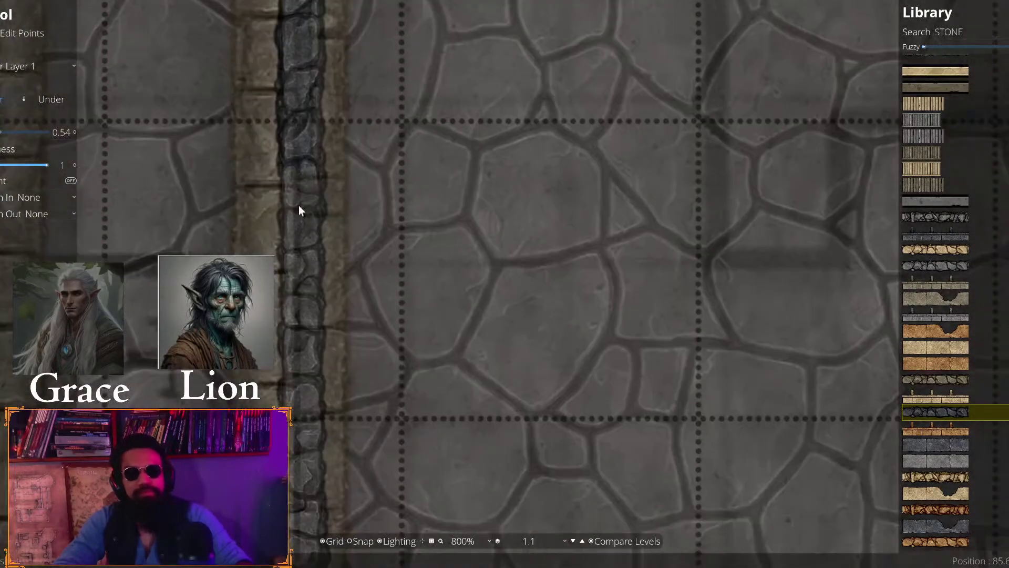
drag(305, 417, 304, 305)
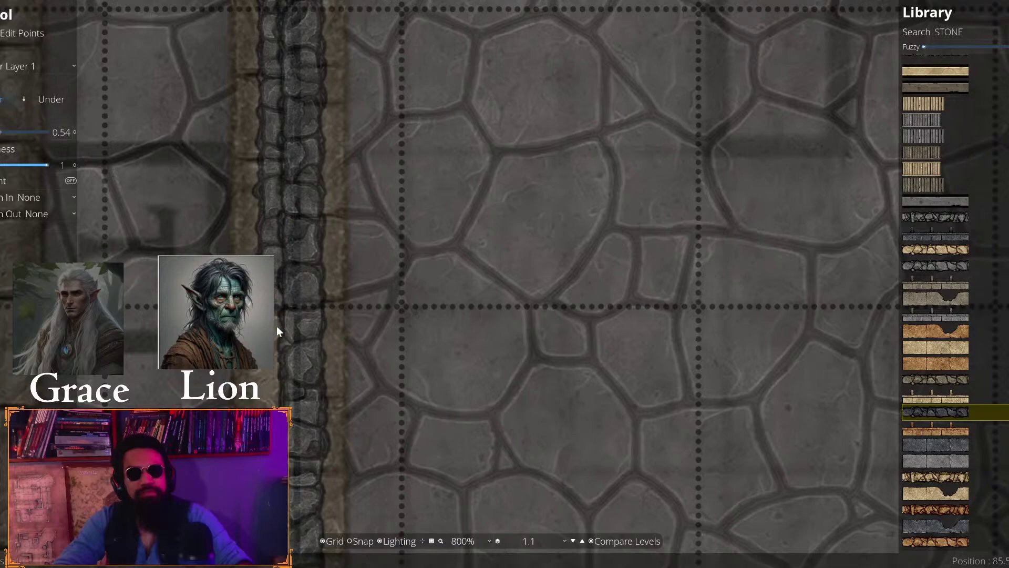
drag(305, 473, 318, 289)
drag(309, 473, 316, 81)
drag(329, 473, 377, 11)
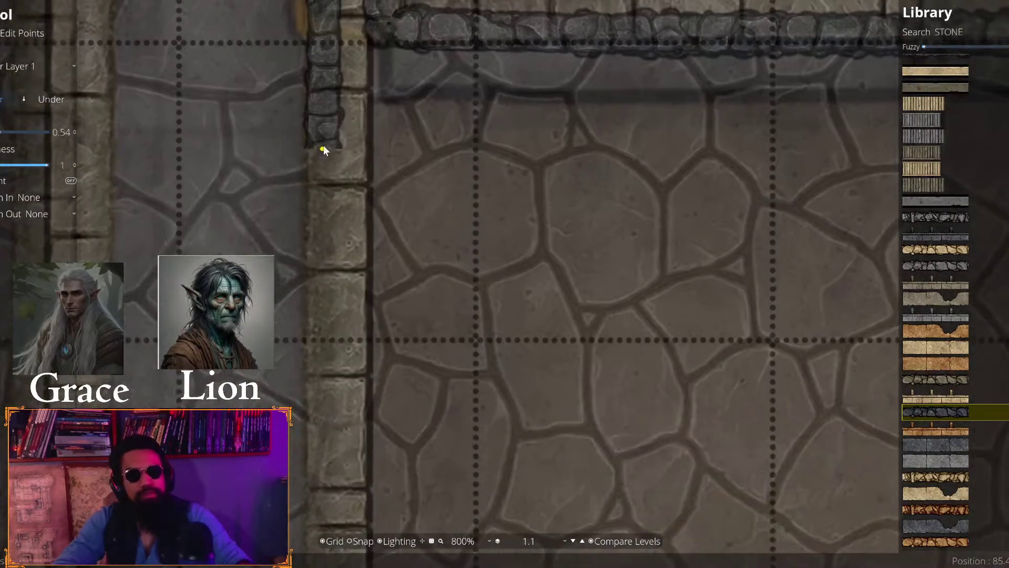
Continue the stone path past the secret door and down the vertical wall beside the large brown-floored room to its bottom corner
drag(373, 96, 464, 335)
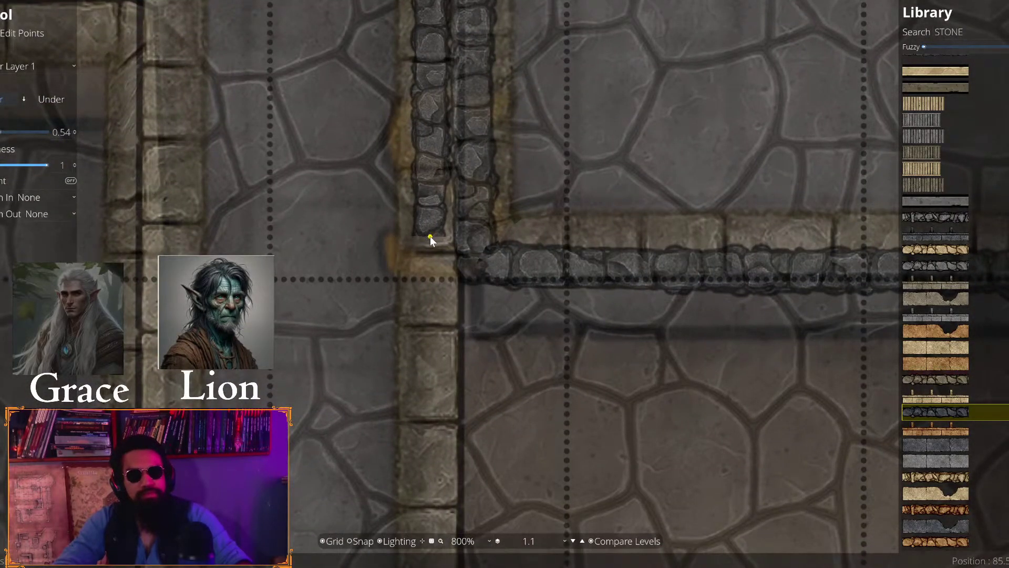
drag(421, 467, 390, 77)
drag(405, 452, 432, 189)
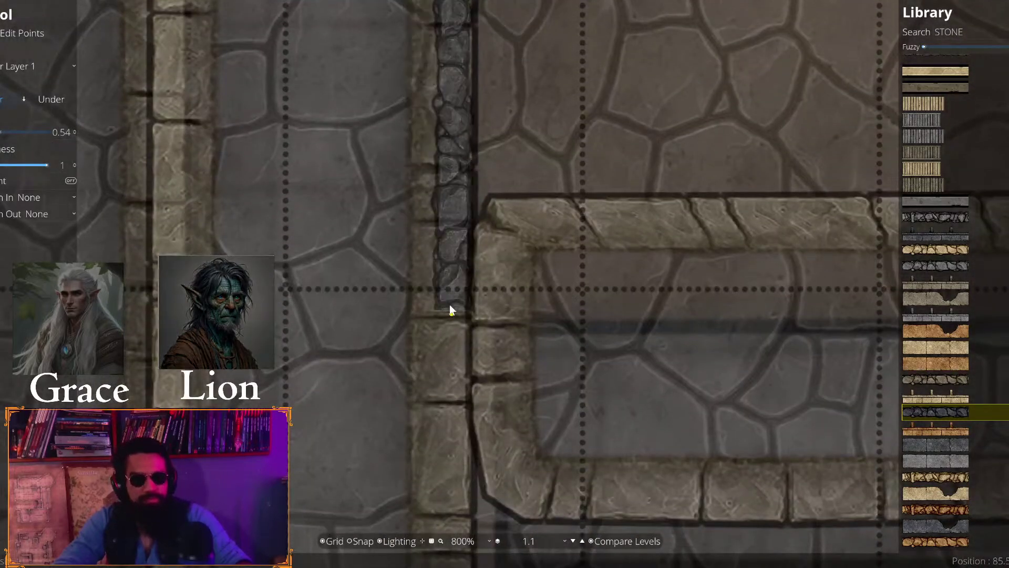
drag(449, 315, 413, 72)
drag(434, 426, 436, 51)
key(w)
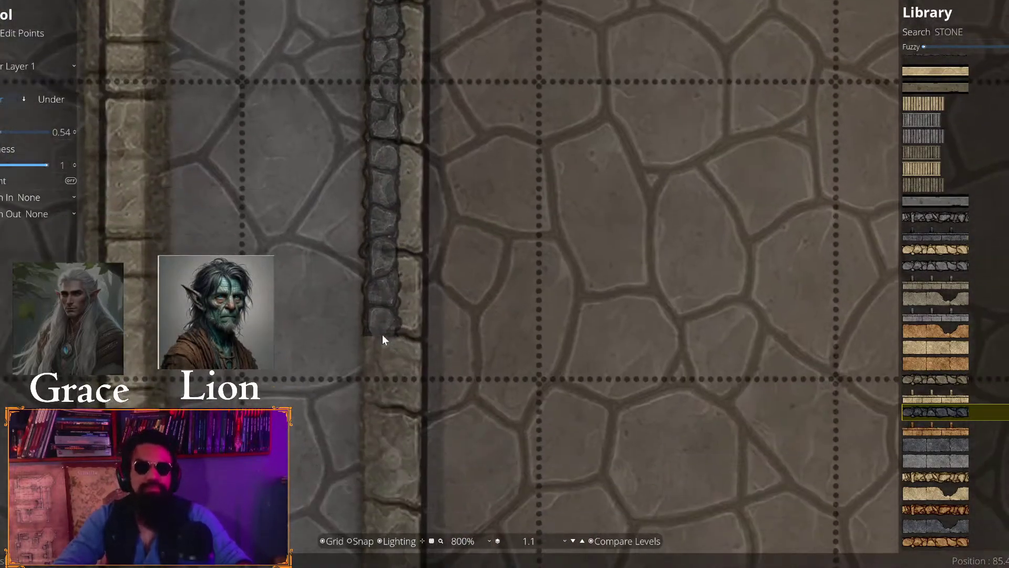
drag(396, 411, 396, 368)
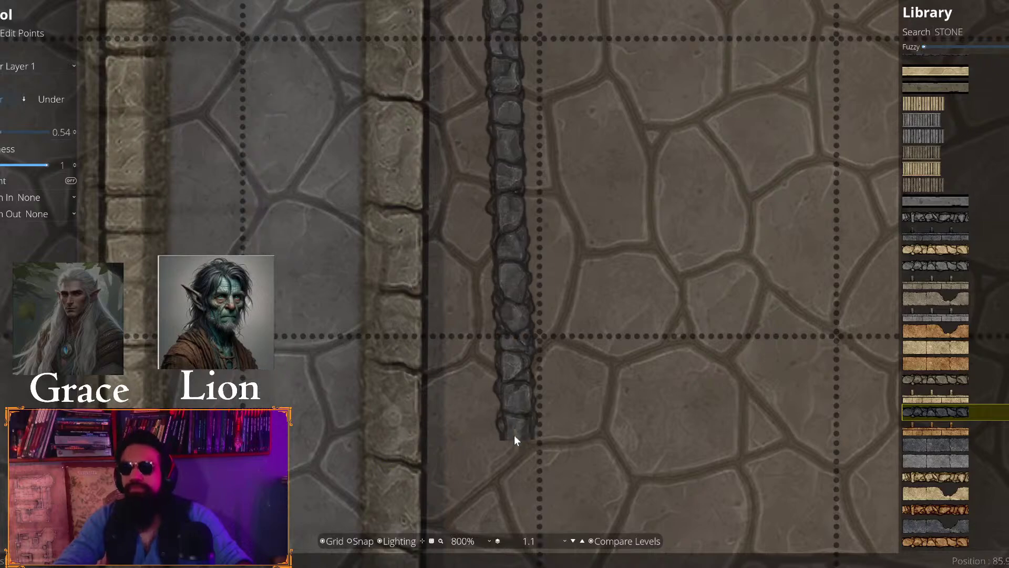
drag(415, 451, 393, 192)
drag(409, 430, 382, 299)
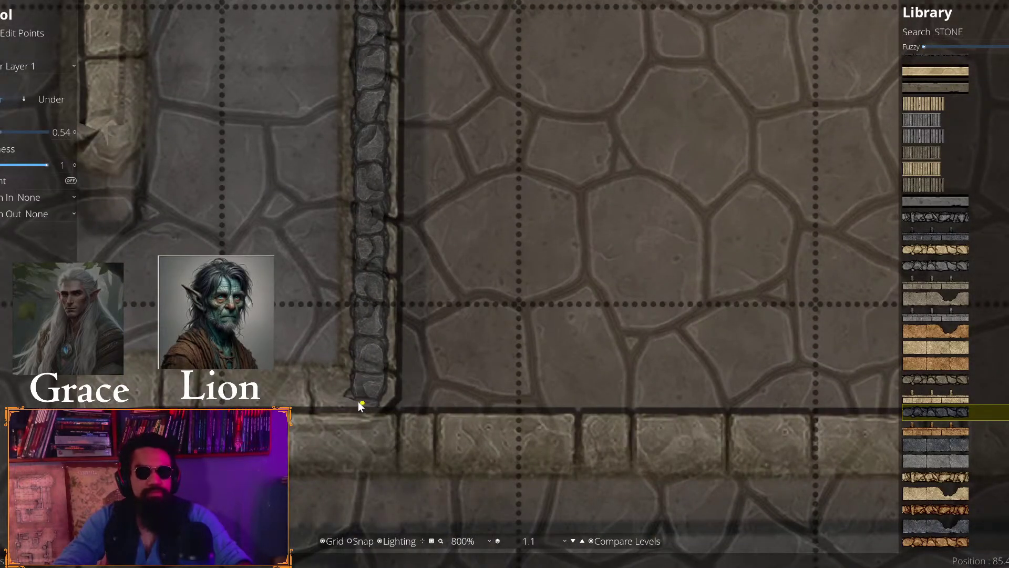
Turn the stone path leftward along the short horizontal wall, then down the short vertical wall to its lower corner
drag(267, 396, 558, 358)
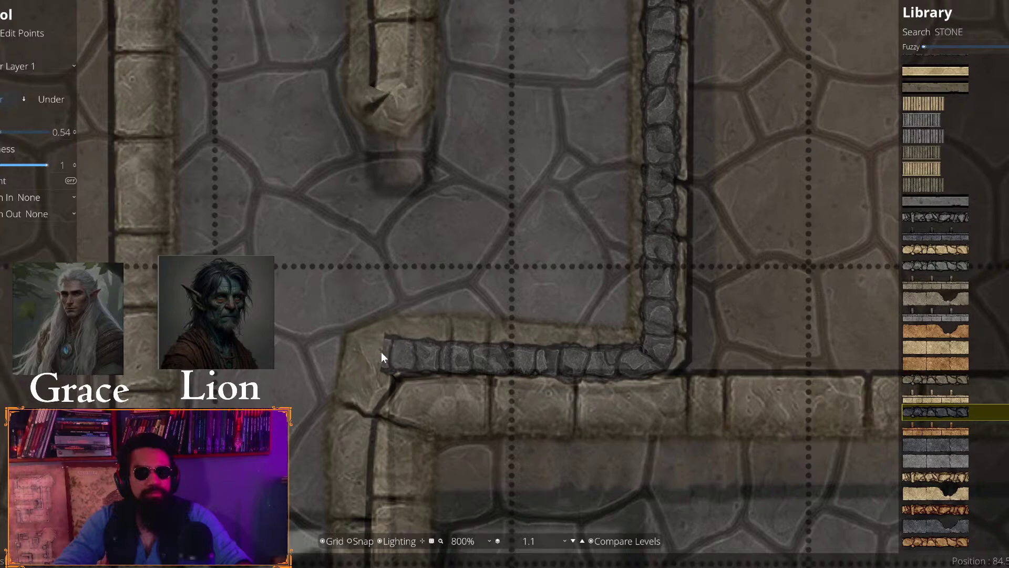
click(374, 357)
drag(379, 422, 393, 285)
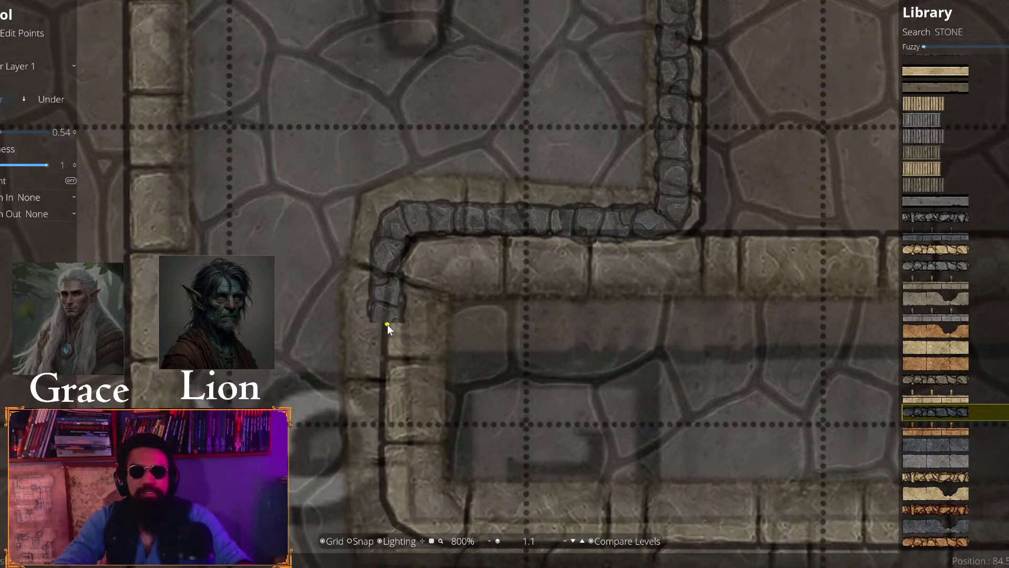
click(387, 325)
drag(393, 445, 402, 209)
click(401, 284)
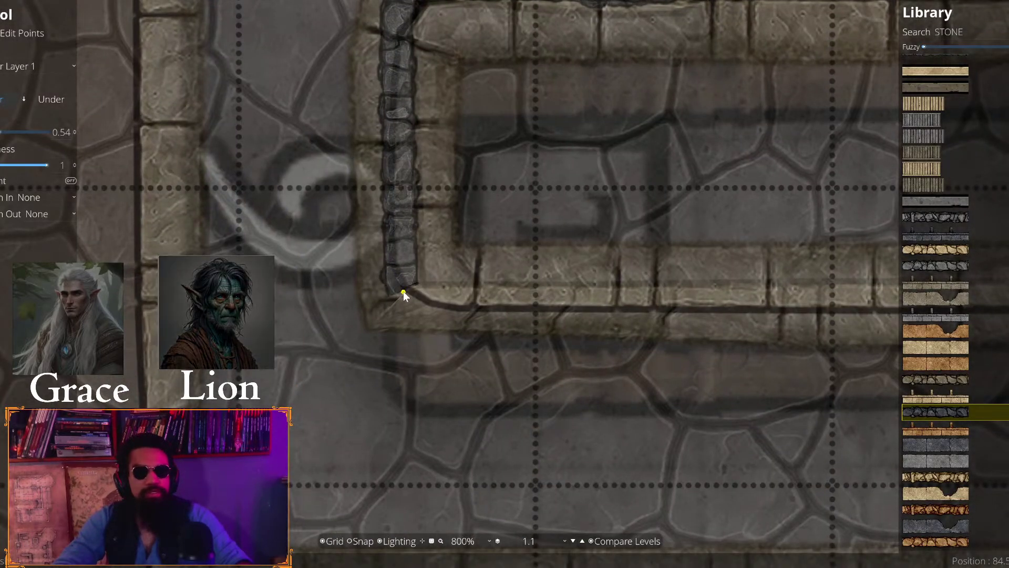
click(402, 291)
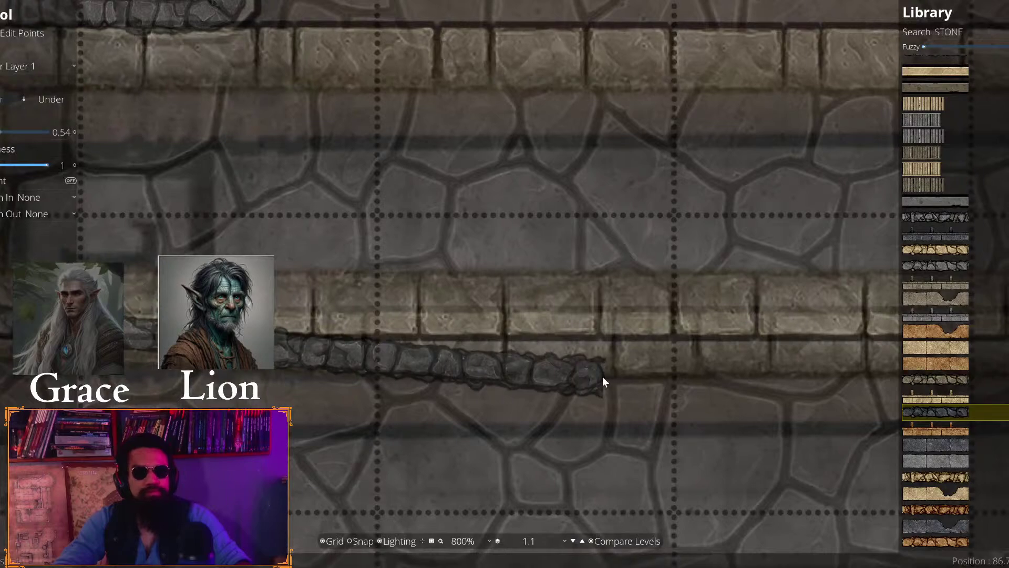
Run the stone path rightward along the lower horizontal wall and loop it around the rounded post at the T-junction
drag(602, 377, 79, 296)
drag(581, 263, 182, 274)
drag(354, 261, 306, 268)
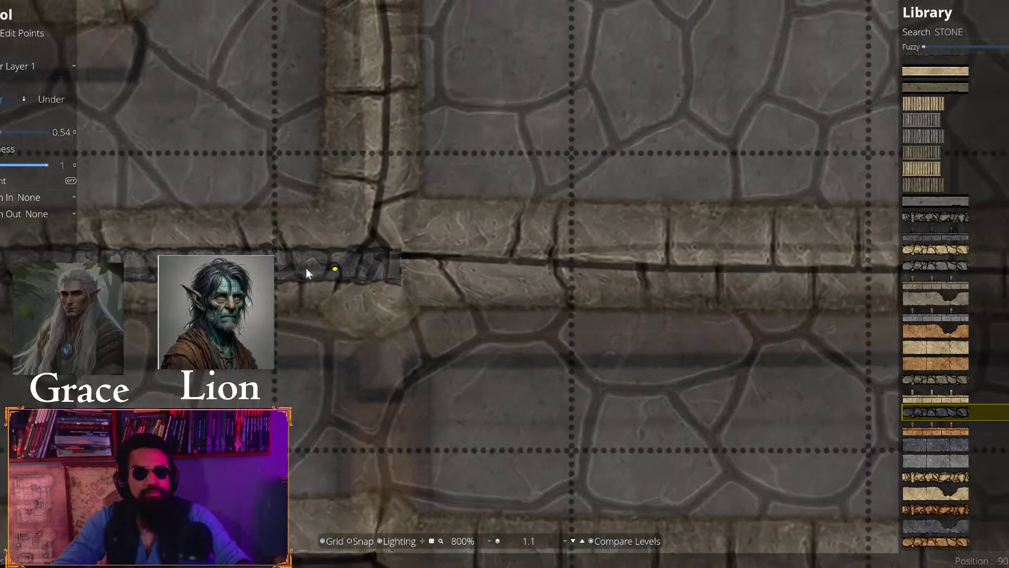
click(351, 265)
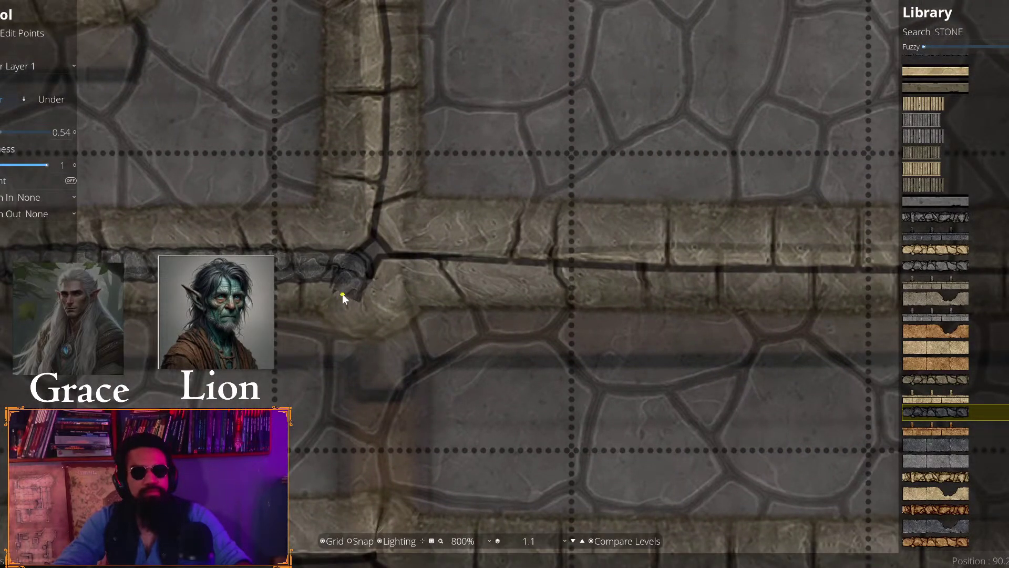
click(342, 293)
click(363, 315)
click(383, 297)
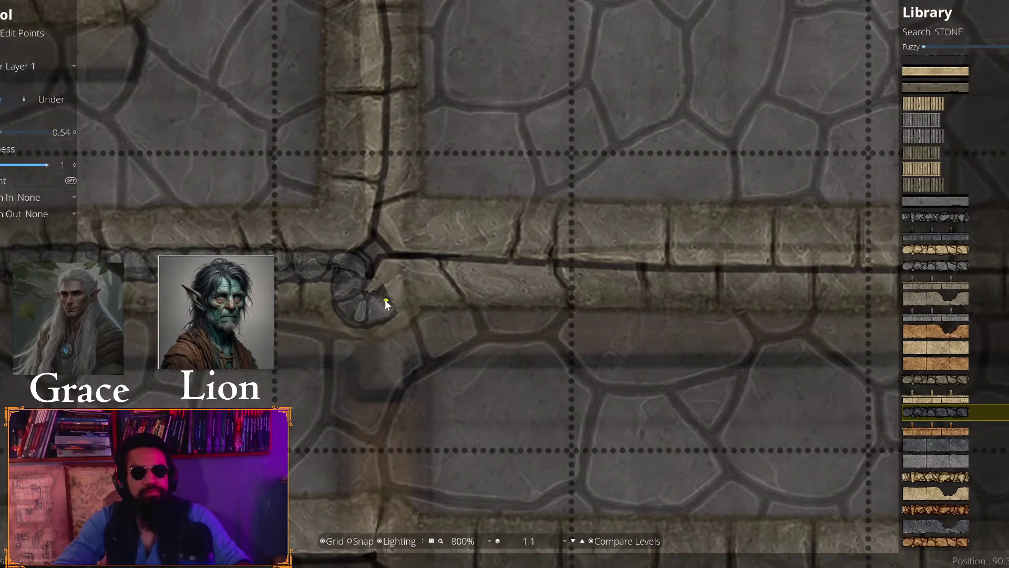
Extend the stone path from the T-junction rightward to the wall corner and up the short vertical wall to its rounded end
click(376, 269)
drag(859, 279, 258, 309)
drag(804, 332, 349, 277)
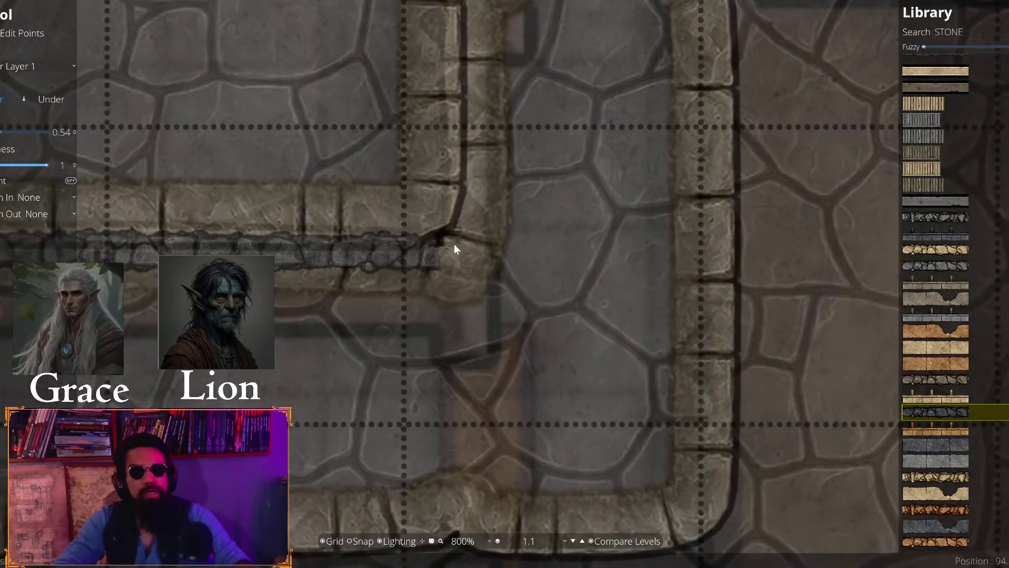
click(431, 251)
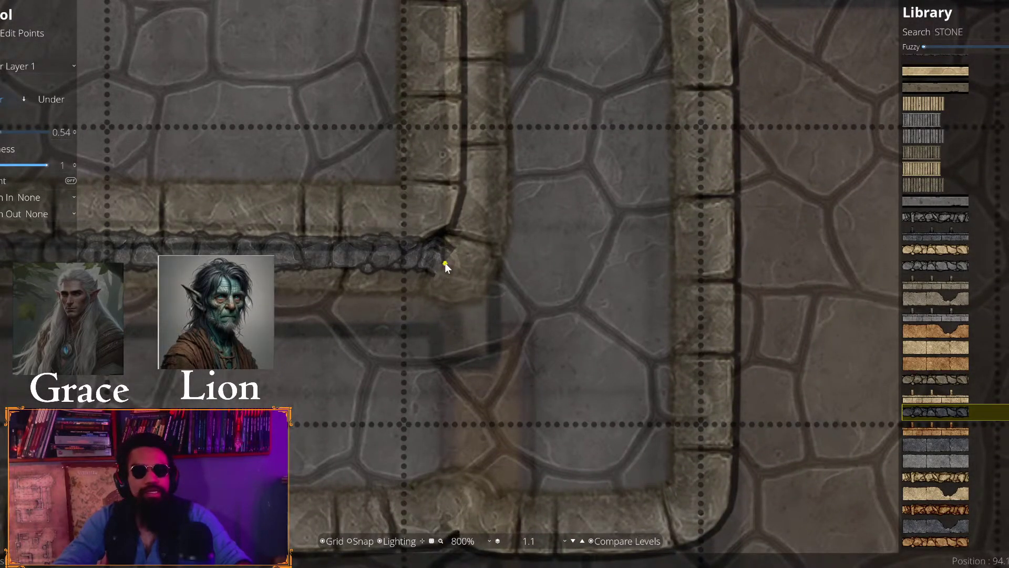
click(474, 207)
drag(471, 178, 456, 293)
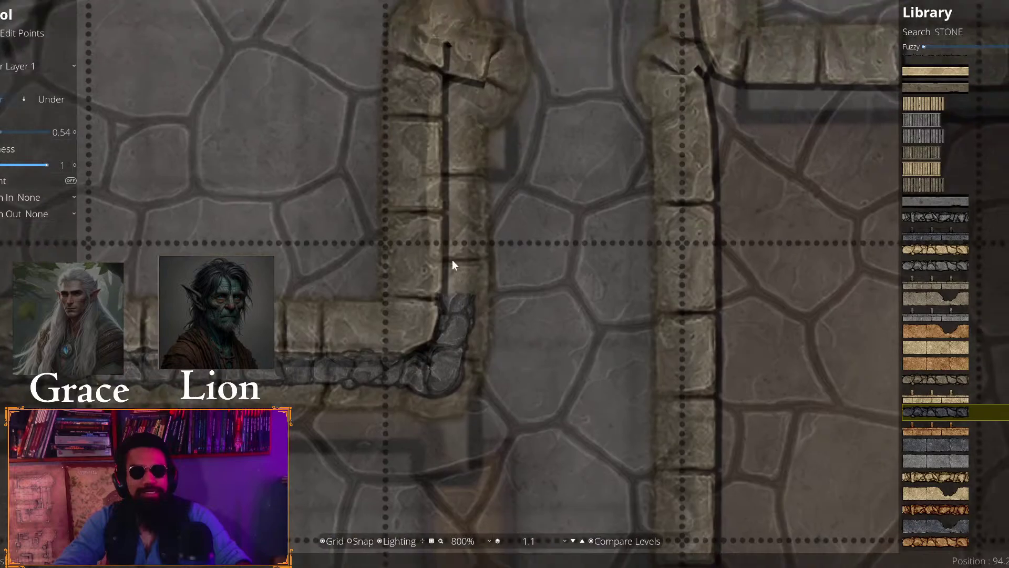
drag(452, 231, 434, 335)
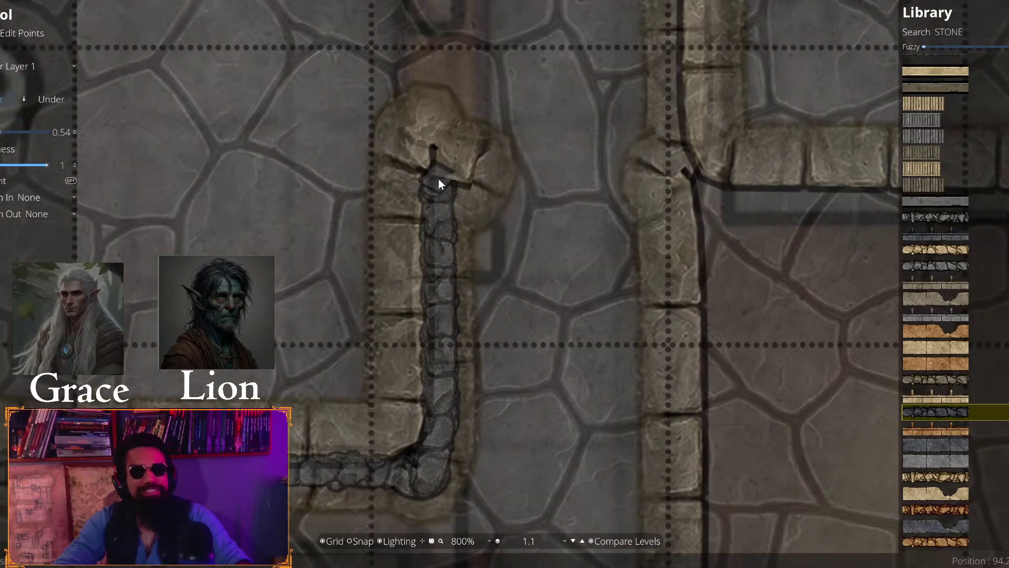
Trace the stone path around the side bulge and rounded cap at the upper end of the short vertical wall
click(478, 180)
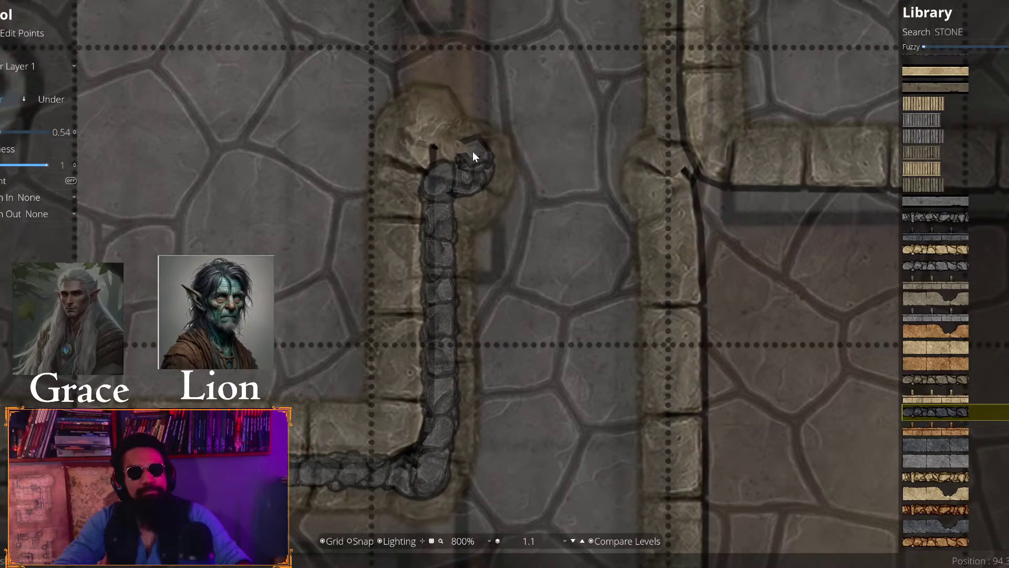
click(472, 151)
right_click(438, 161)
click(440, 153)
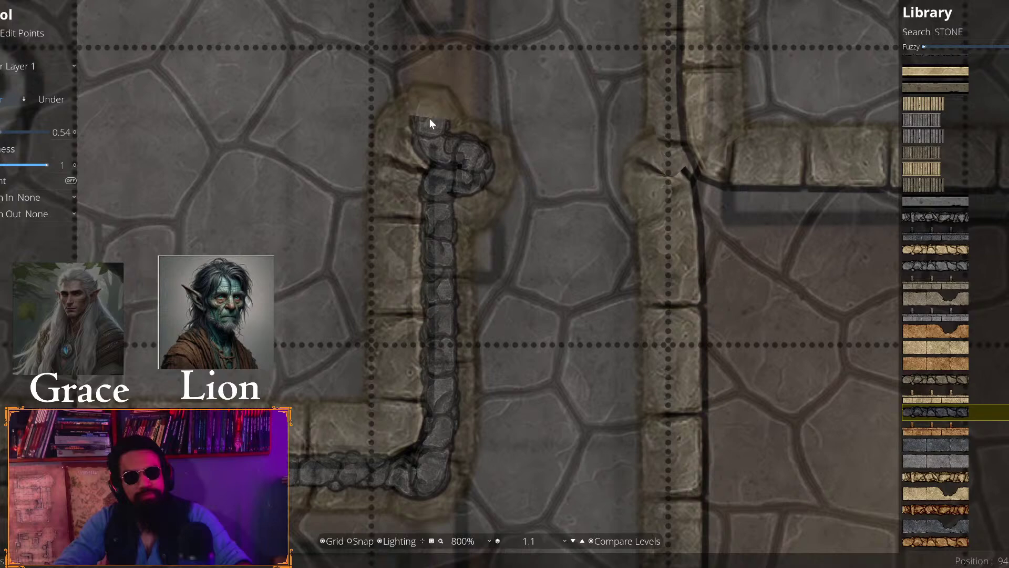
click(430, 118)
click(417, 128)
Bring the stone path back down the short vertical wall's inner side and leftward along the horizontal wall to the T-junction
drag(378, 350, 566, 264)
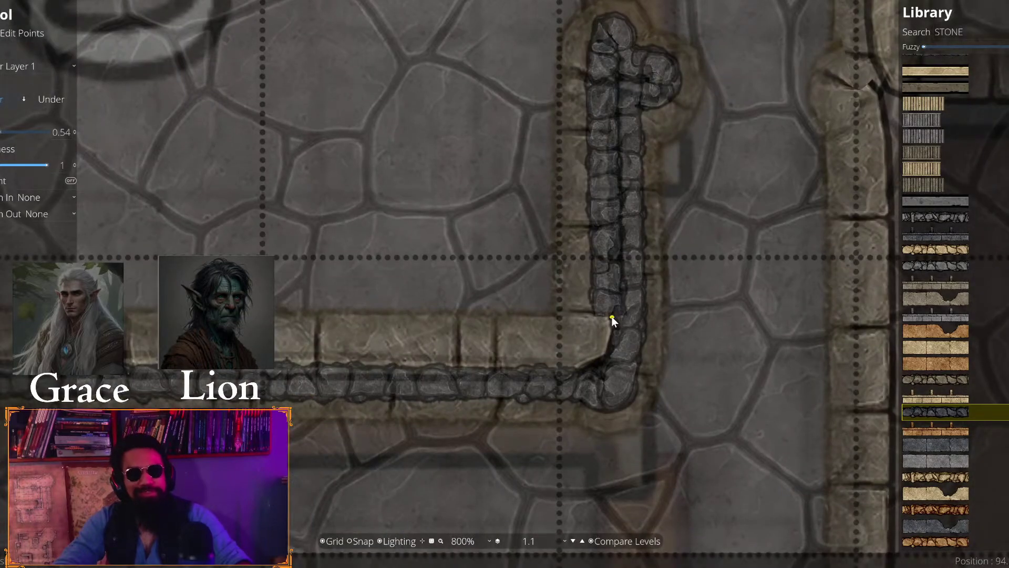
click(601, 347)
click(594, 358)
drag(365, 350, 708, 341)
drag(228, 361, 422, 381)
drag(233, 378, 480, 417)
drag(295, 400, 332, 416)
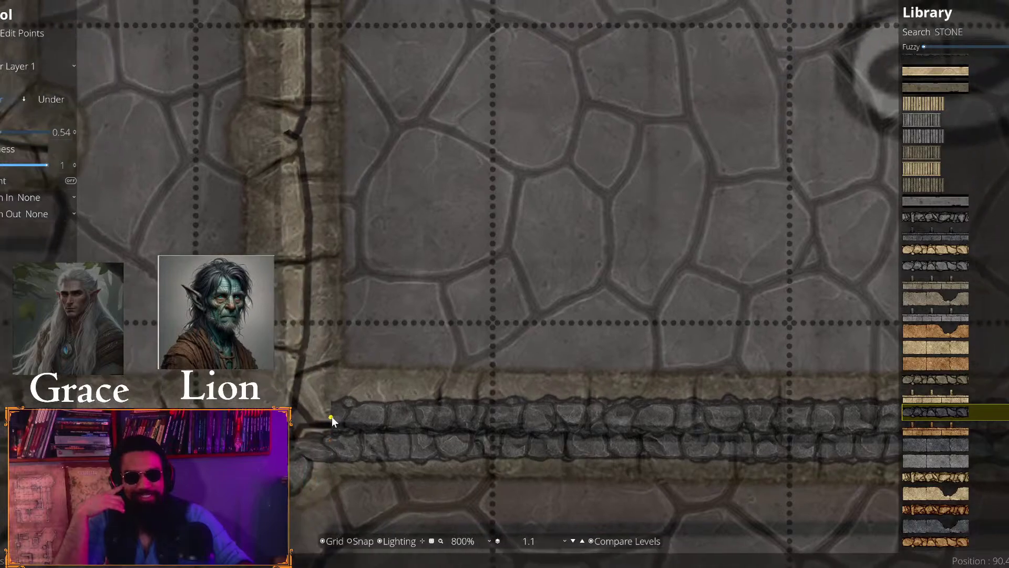
Turn the stone path upward at the T-junction and run it along the long vertical wall to the corner with the upper horizontal wall
click(291, 415)
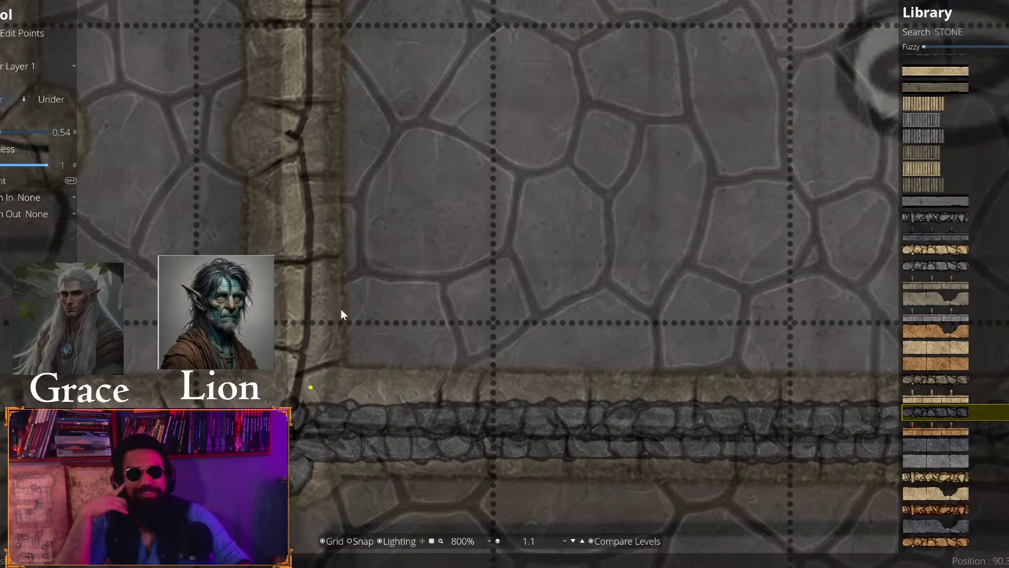
drag(310, 182, 278, 278)
drag(285, 135, 269, 395)
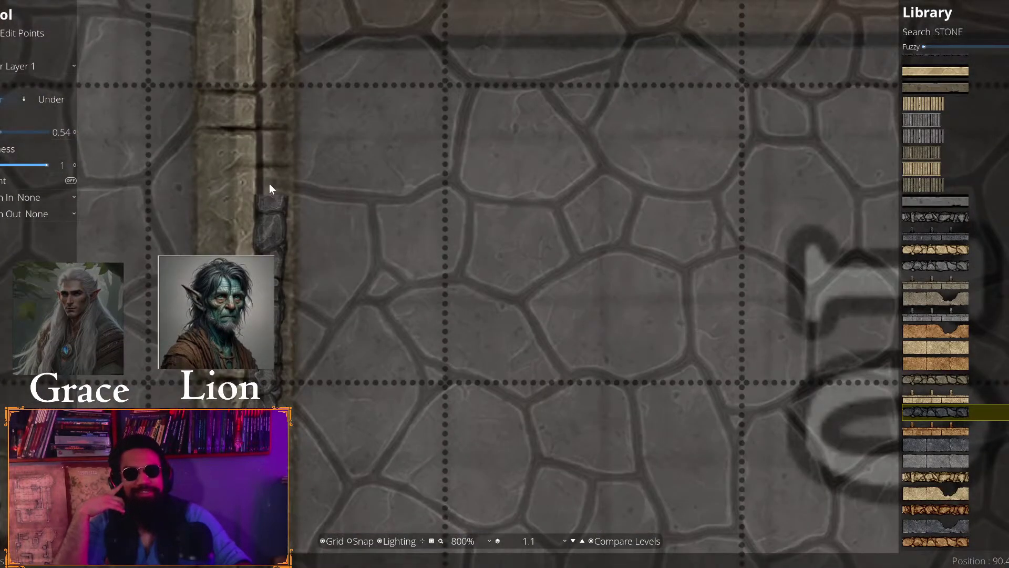
drag(269, 100, 234, 297)
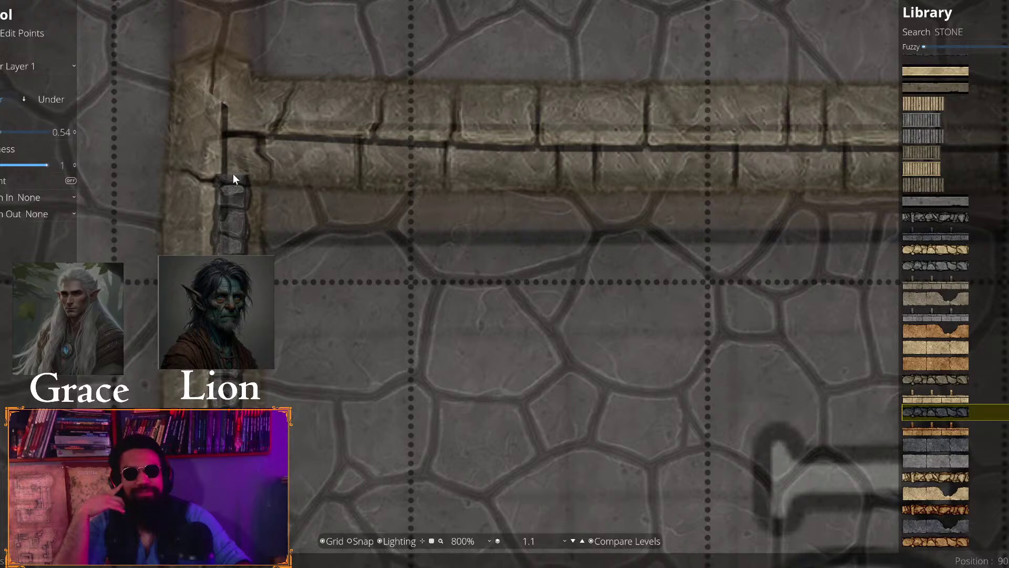
click(247, 150)
Run the stone path rightward along the lower side of the upper horizontal wall to the corner with the short descending wall
key(d)
key(d)
key(d)
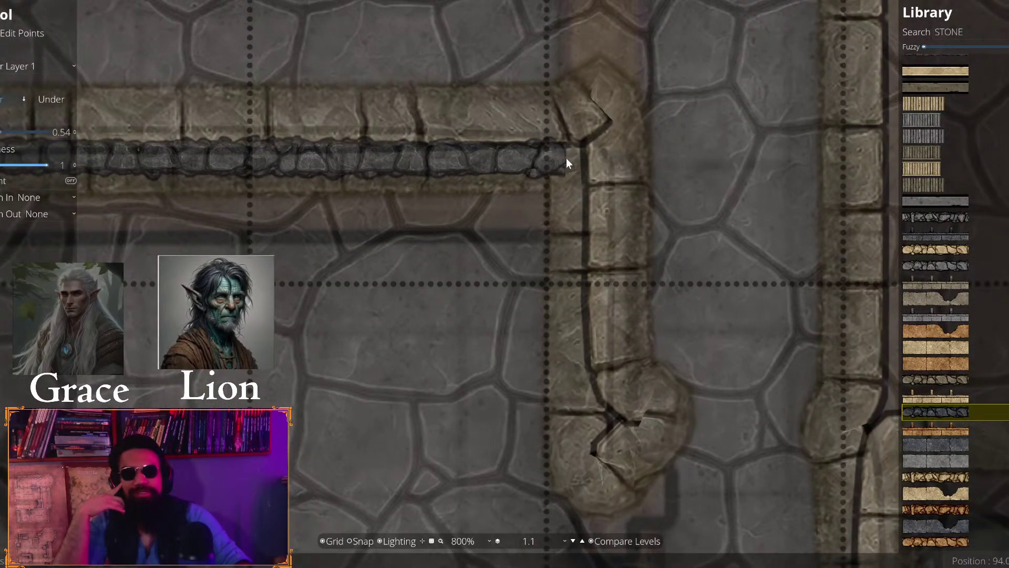
click(576, 164)
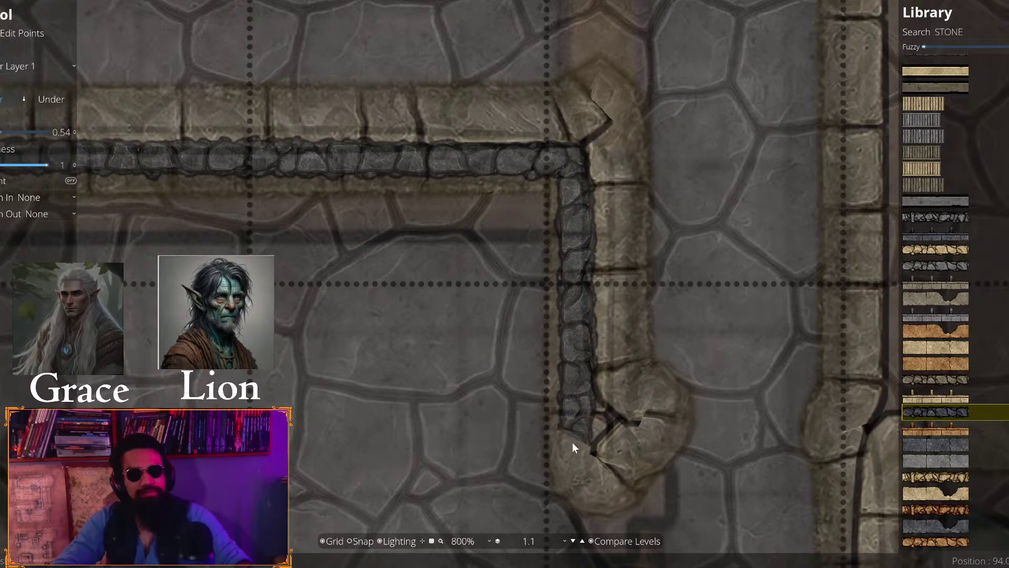
Bring the stone path down the short descending wall and loop it around the rounded end and side bulge
click(603, 490)
click(621, 467)
click(619, 444)
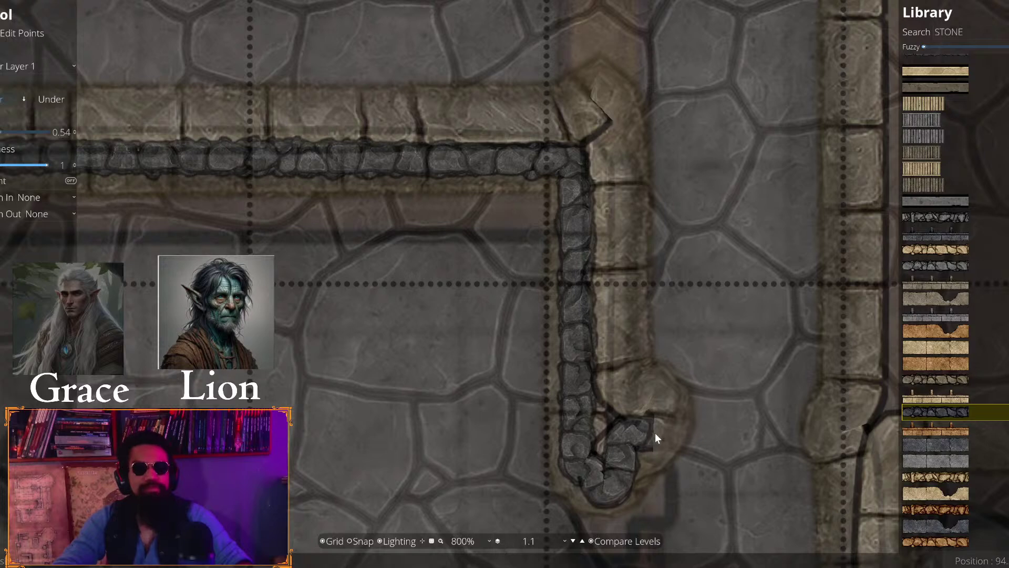
click(657, 433)
click(662, 408)
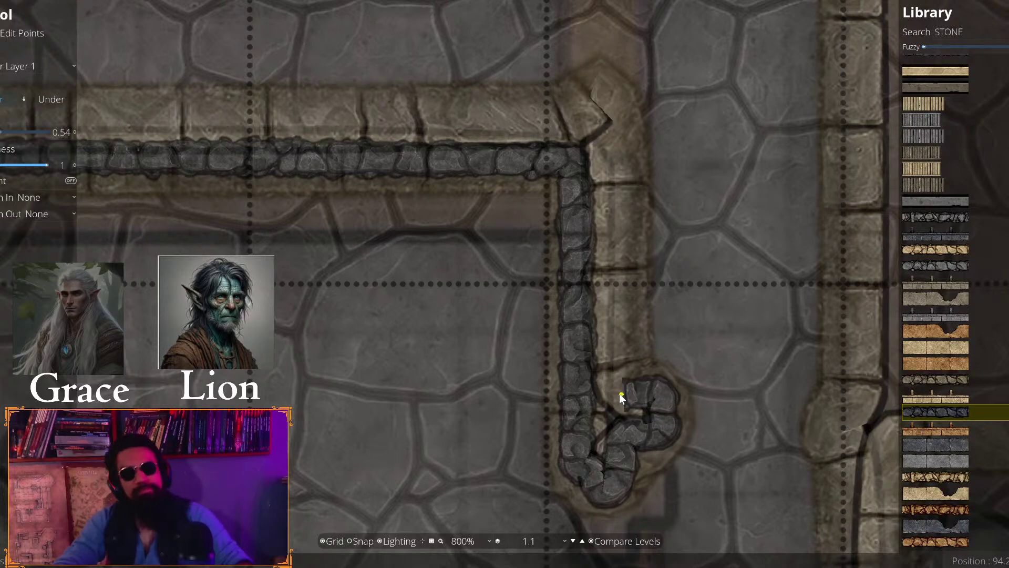
click(619, 393)
Return the stone path up the short wall and leftward along the upper horizontal wall, rounding the caps at both corners
drag(619, 186, 608, 266)
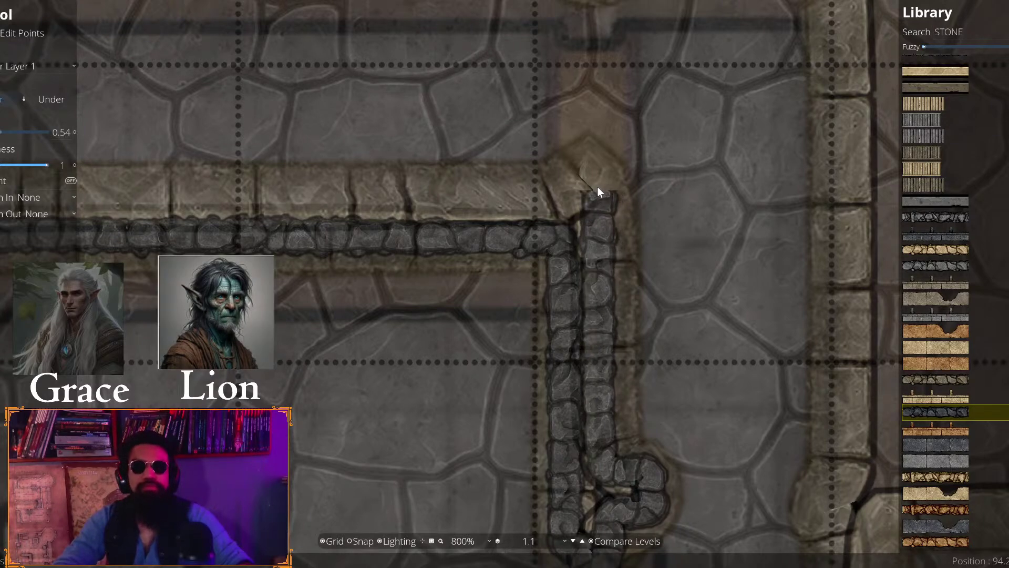
click(598, 170)
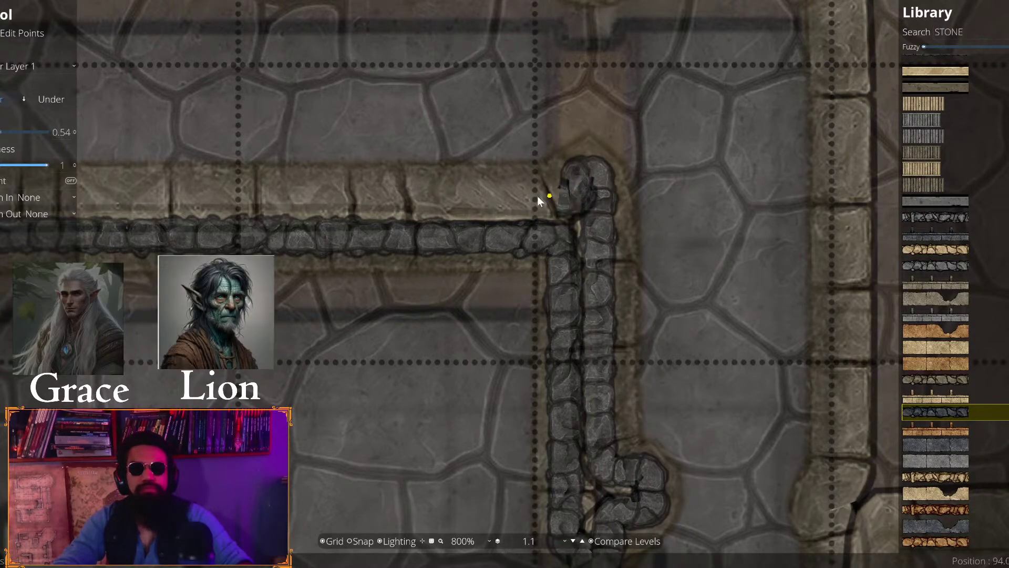
drag(531, 196, 863, 183)
drag(190, 135, 762, 160)
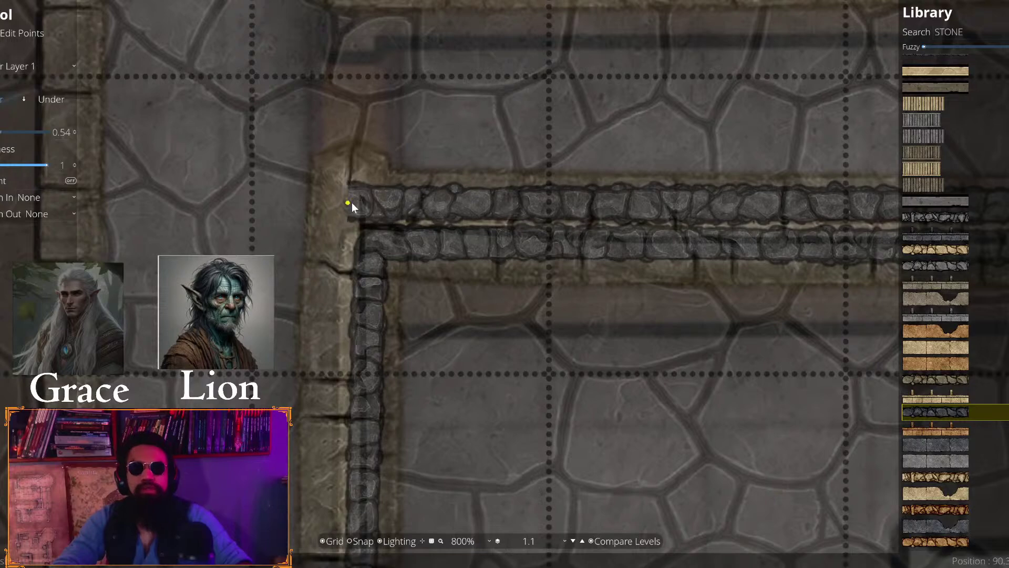
click(358, 198)
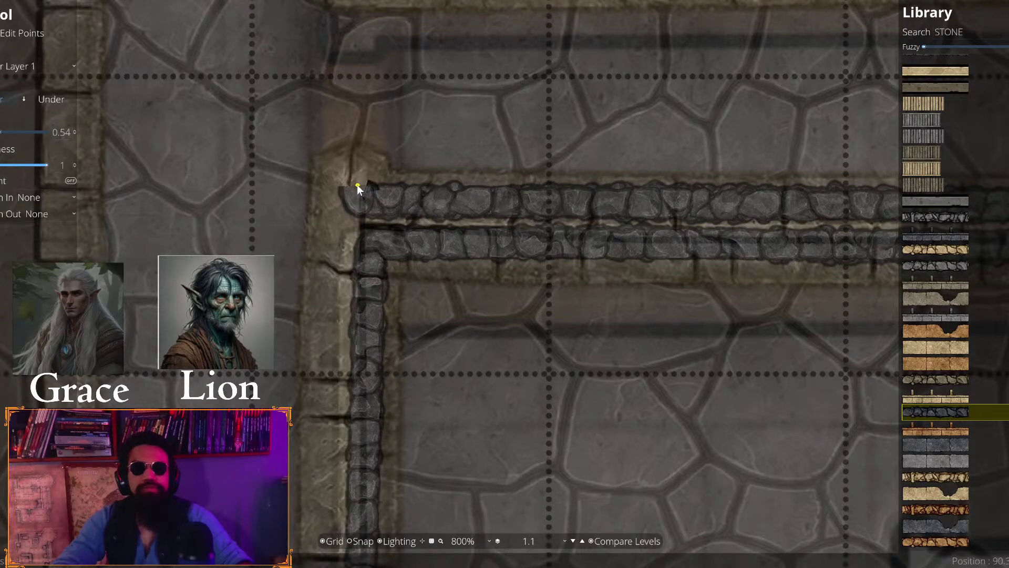
click(357, 172)
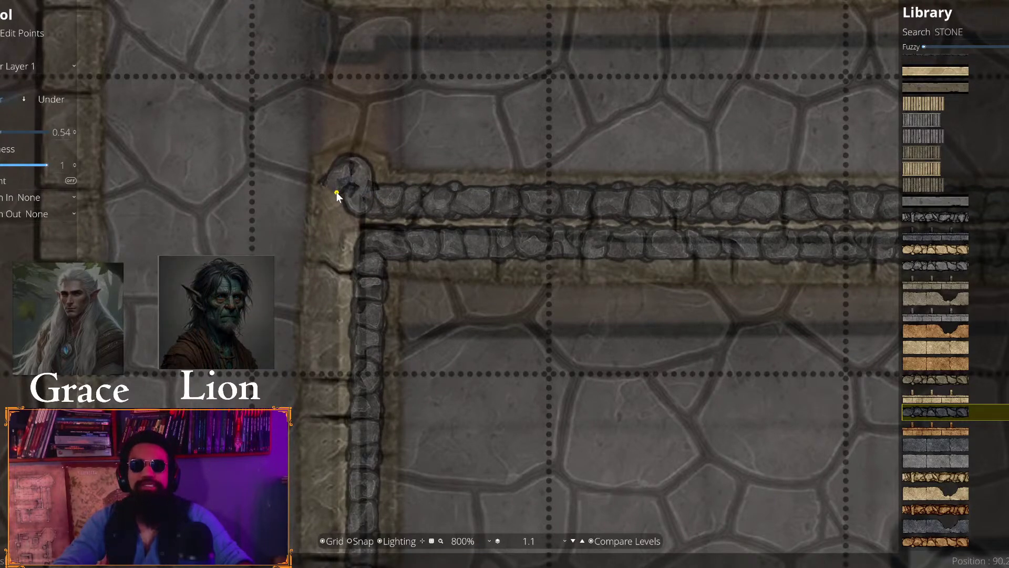
Trace the stone path down the long vertical wall's outer side around its bulge, and extend the adjacent room's wall path to its rounded corner post
drag(361, 260, 362, 131)
drag(369, 427, 385, 133)
drag(357, 483, 458, 231)
drag(530, 156, 543, 327)
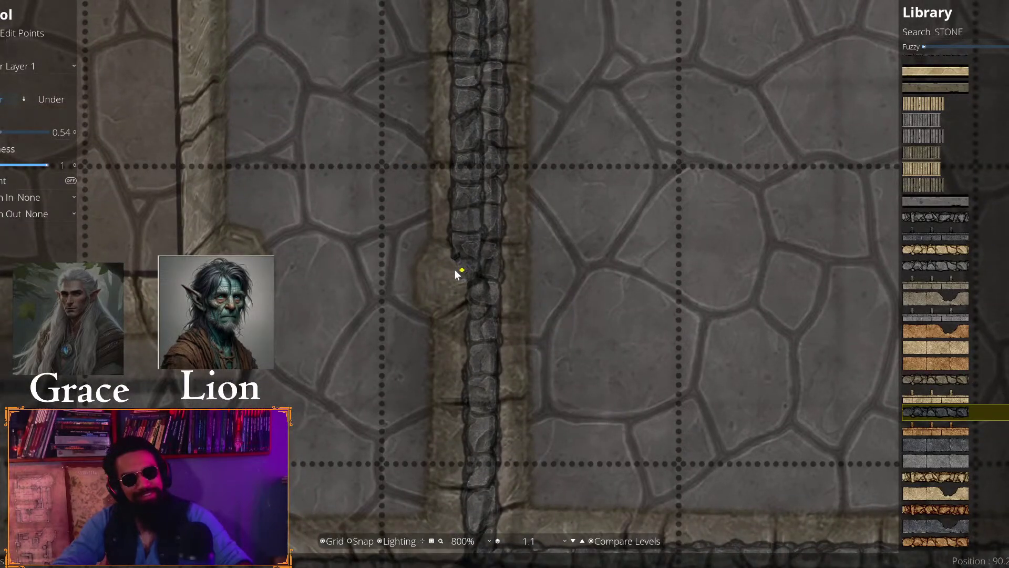
click(440, 274)
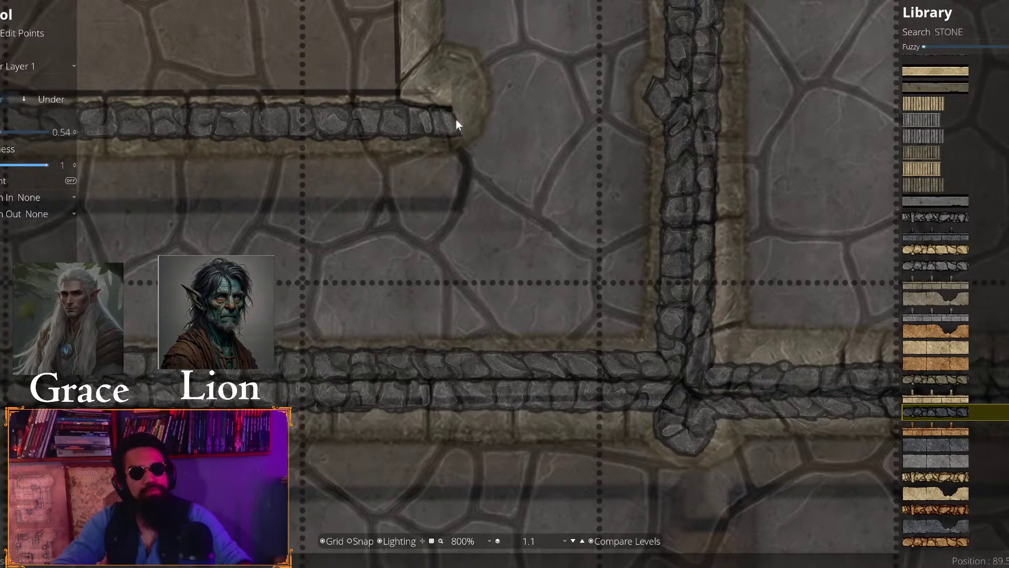
click(455, 120)
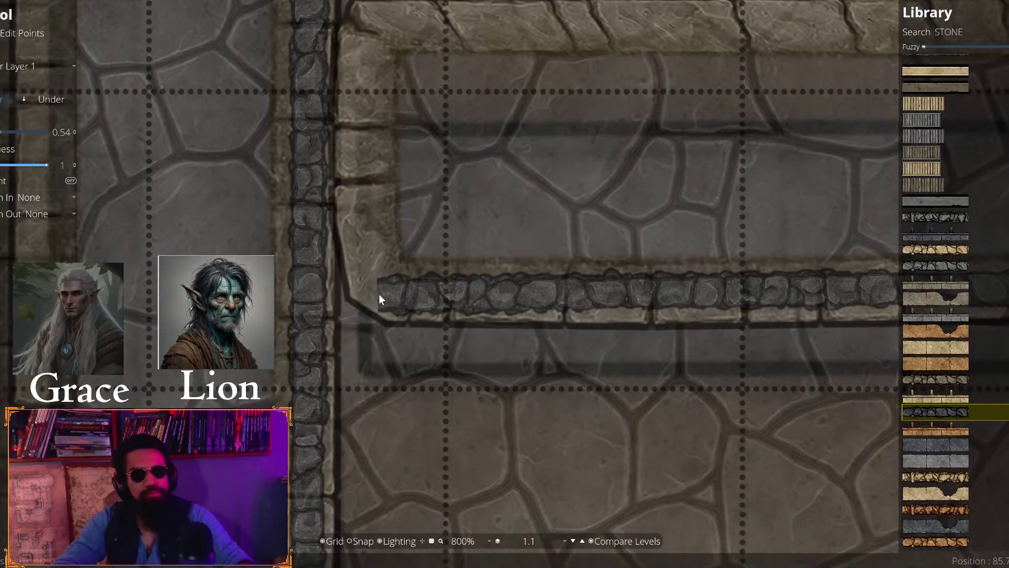
Turn the stone path at the corridor's lower left corner and run it up the short end wall to the upper left corner
right_click(349, 288)
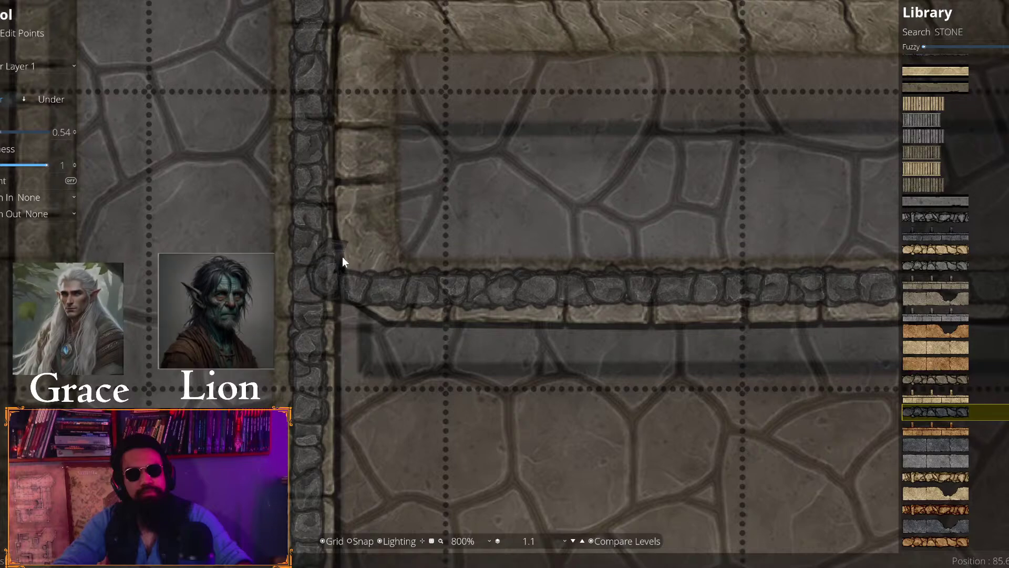
click(342, 257)
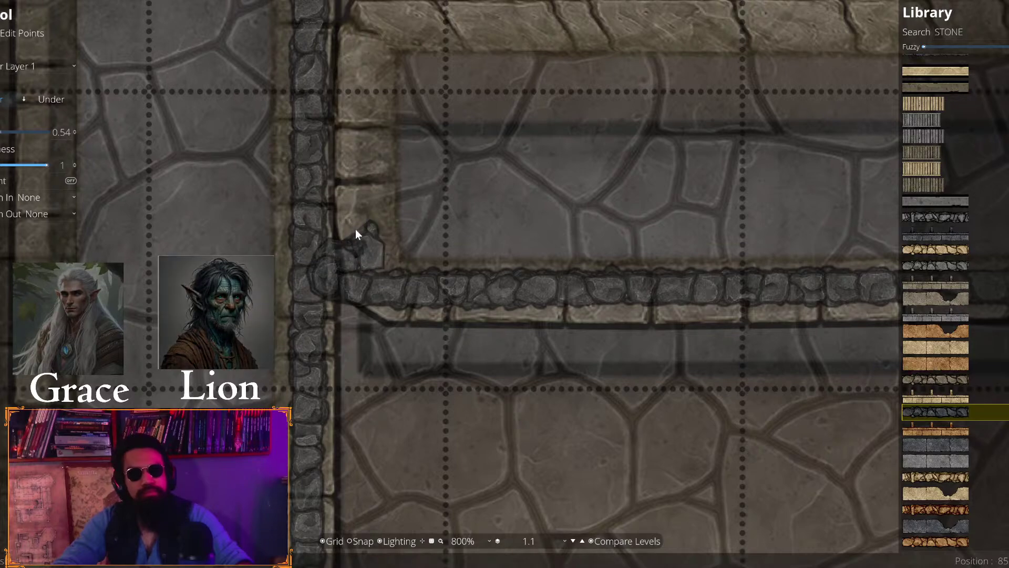
click(358, 207)
drag(357, 92, 376, 271)
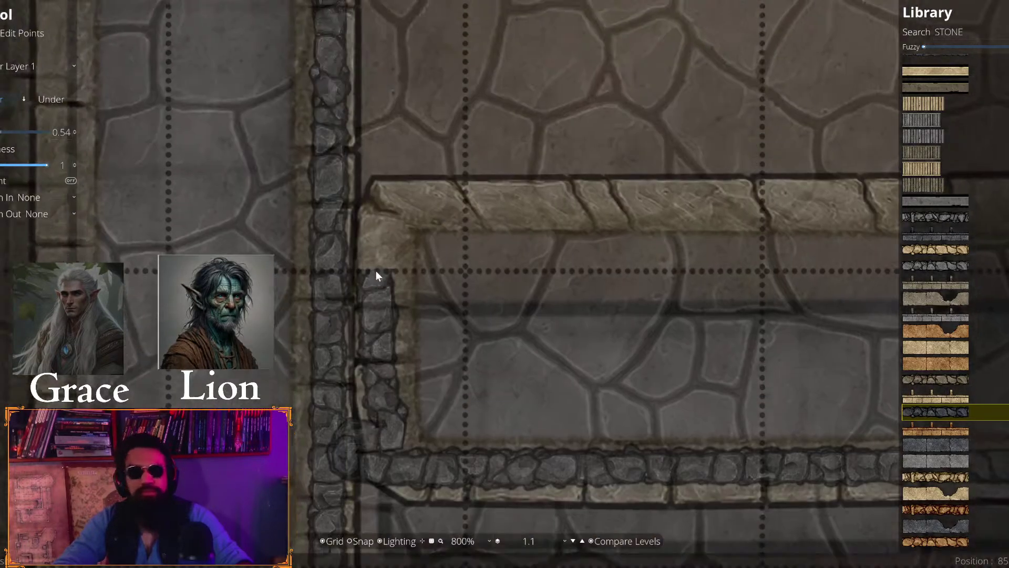
click(389, 203)
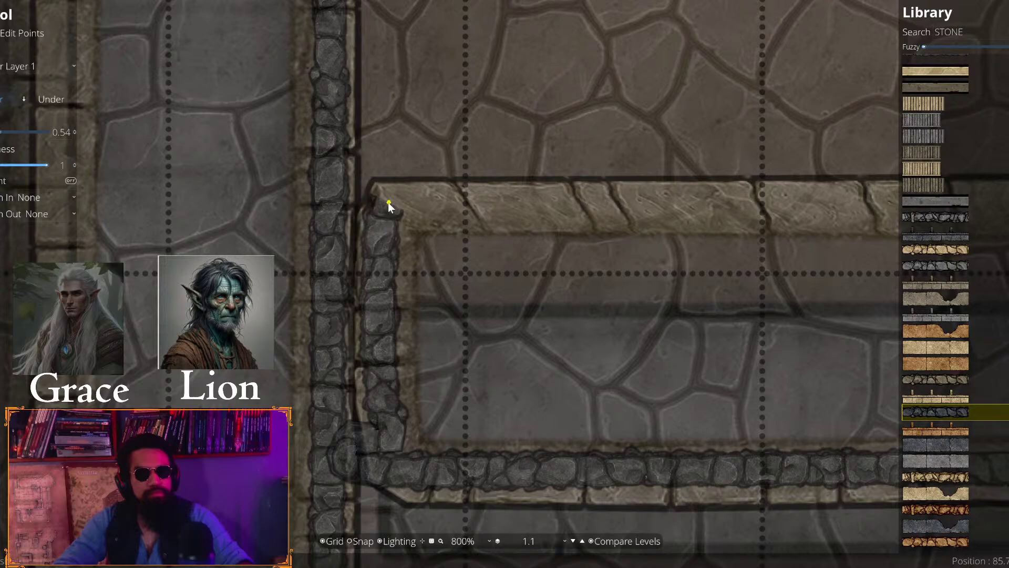
Run the stone path rightward along the corridor's long upper wall, then down the short end wall to the lower right corner
drag(879, 226, 159, 255)
drag(633, 256, 223, 263)
drag(820, 280, 251, 263)
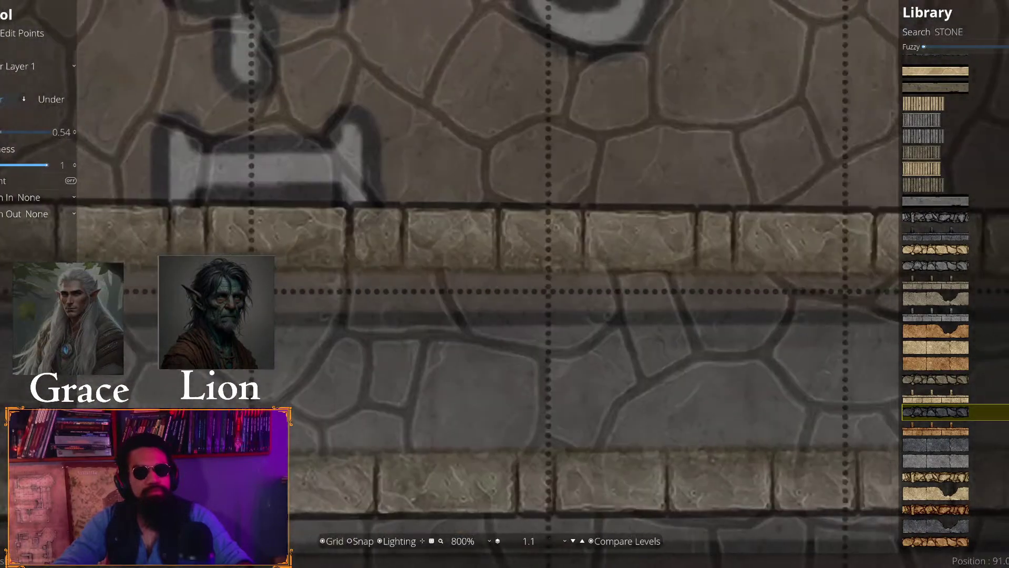
drag(649, 244, 163, 253)
drag(497, 251, 188, 240)
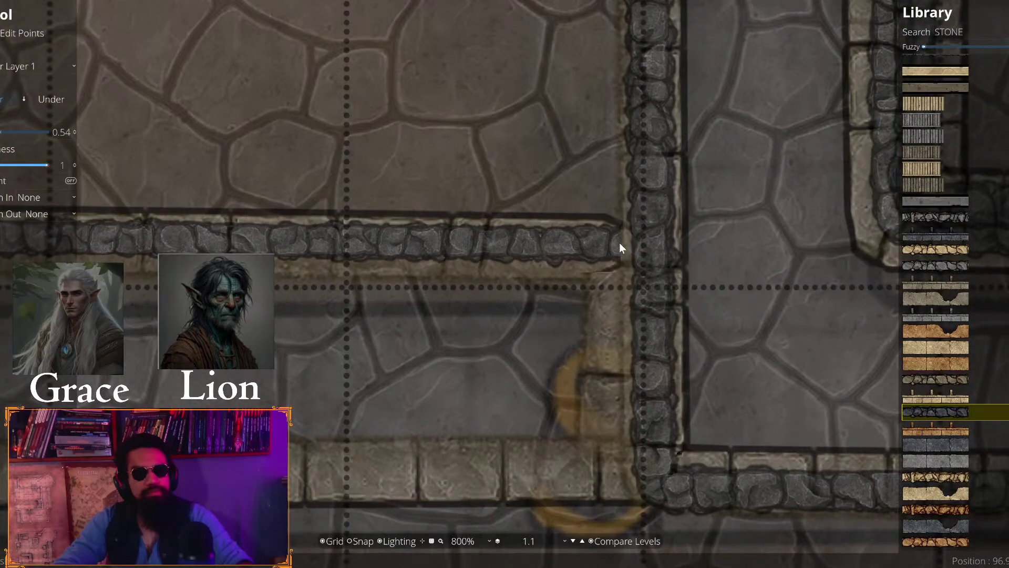
click(607, 242)
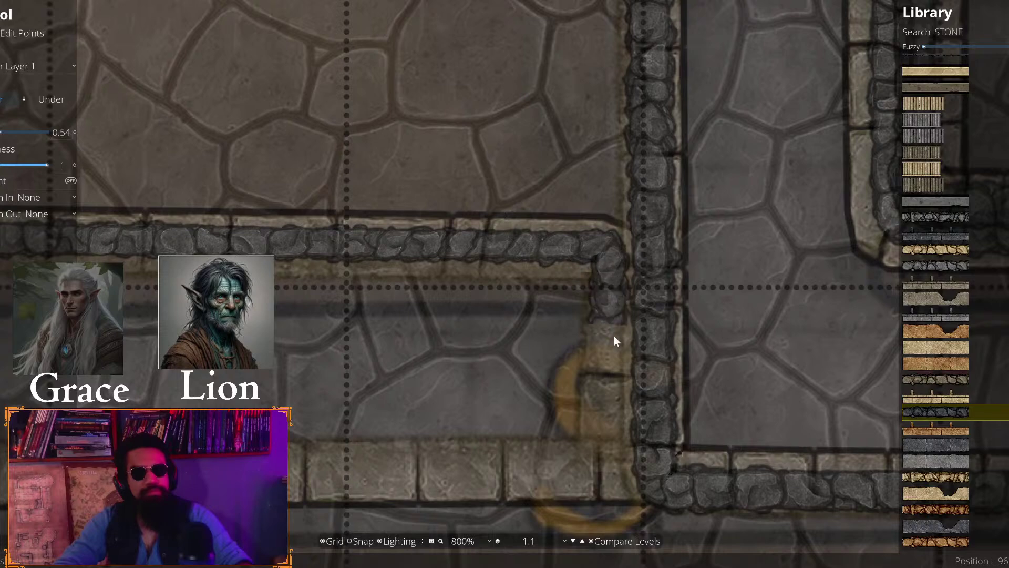
click(611, 468)
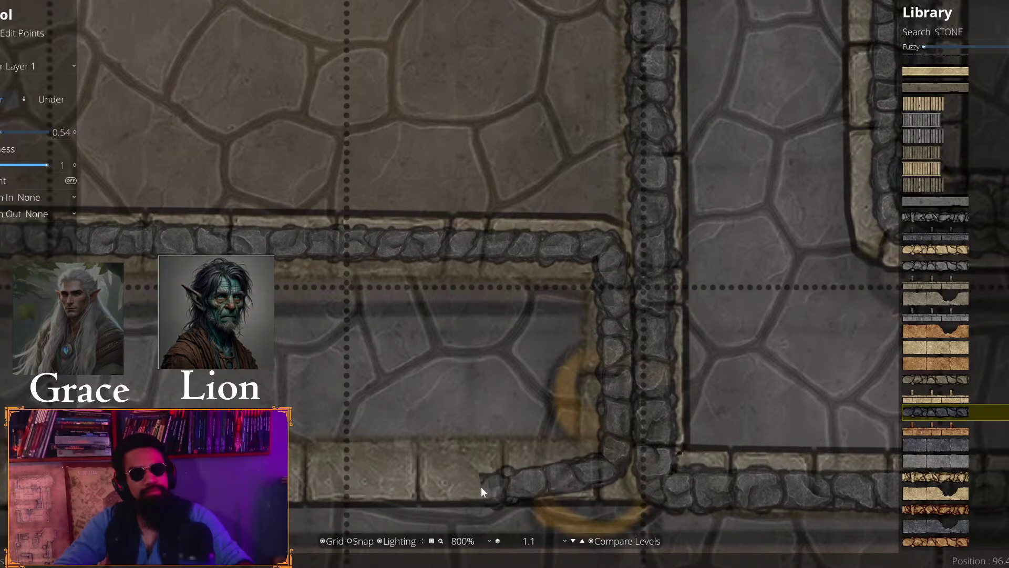
Run the stone path leftward along the corridor's lower wall to the corner at the top of the vertical wall
drag(347, 473, 884, 312)
drag(184, 294, 883, 278)
drag(226, 286, 708, 288)
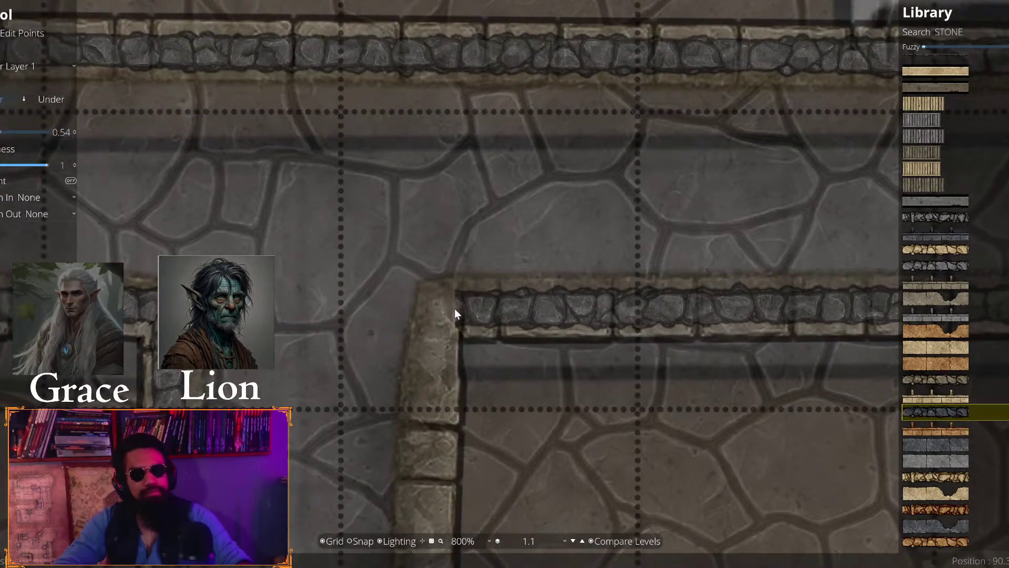
click(437, 308)
Trace the stone path down the vertical wall and onto the horizontal wall at its lower end
drag(468, 424, 527, 194)
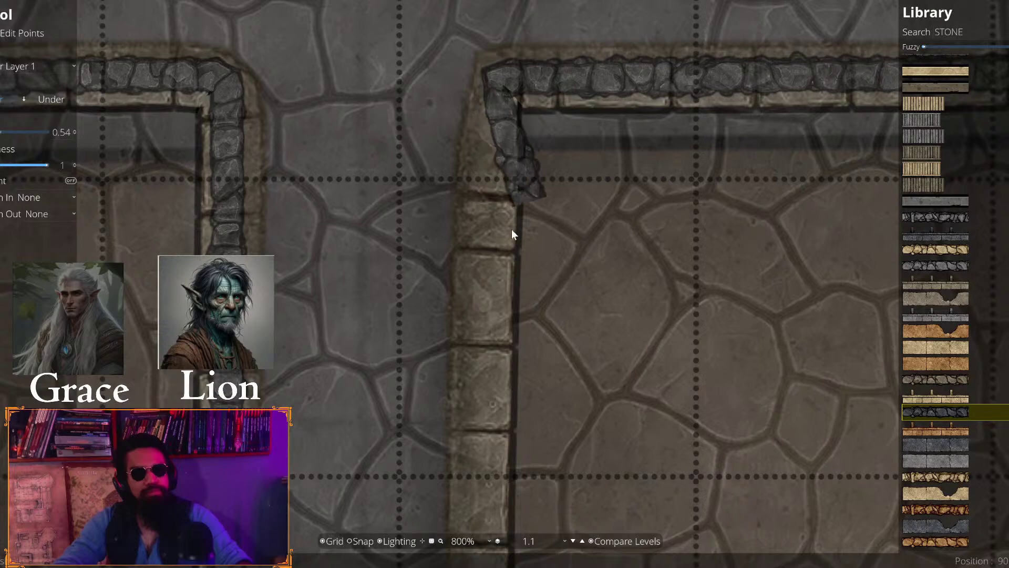
drag(496, 464, 484, 7)
drag(476, 479, 478, 155)
drag(498, 348, 479, 98)
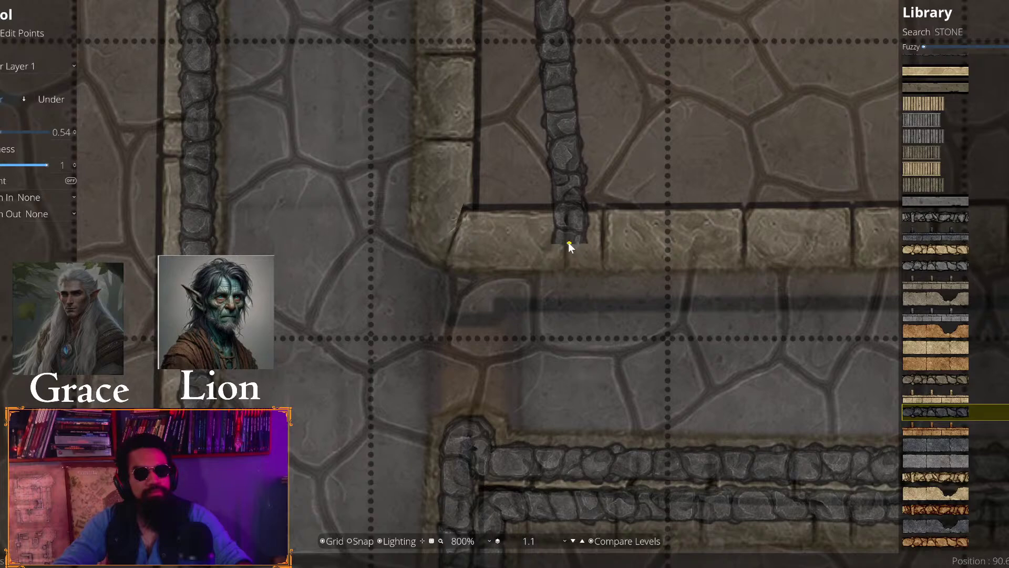
click(569, 243)
Extend the stone path rightward along the horizontal wall, dipping around the notched bulge, to the rounded right corner
key(Right)
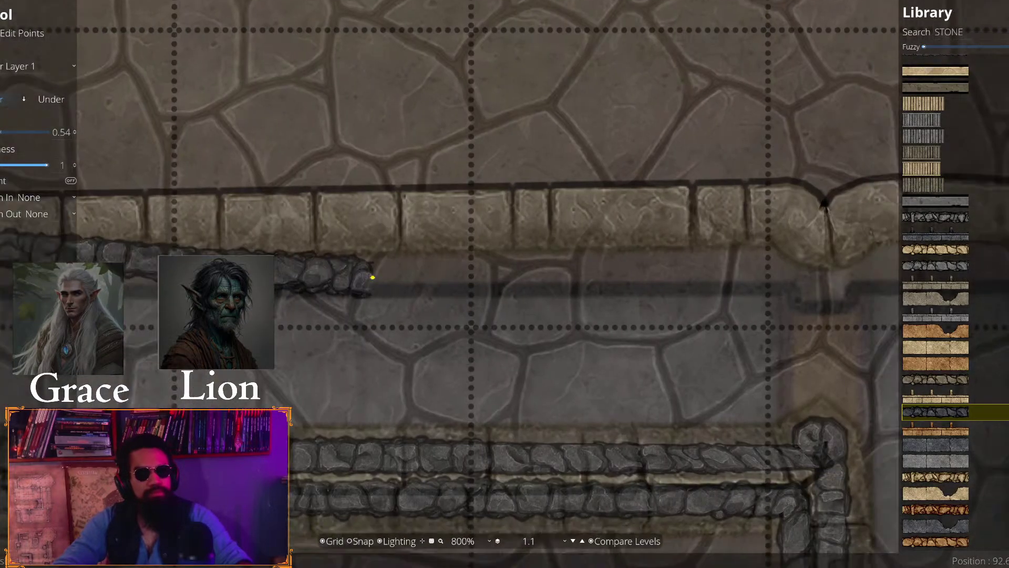
drag(372, 277, 322, 244)
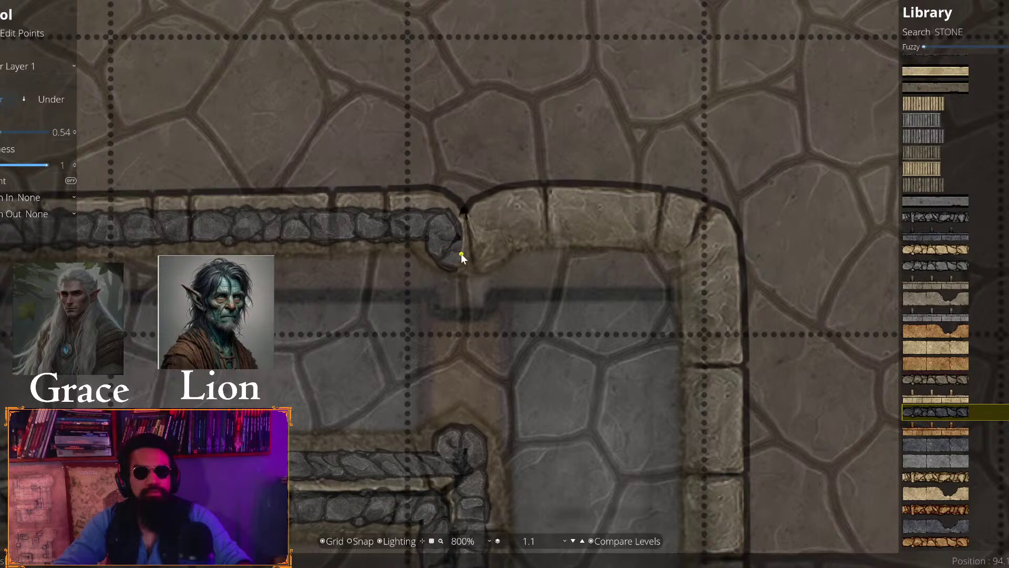
click(501, 217)
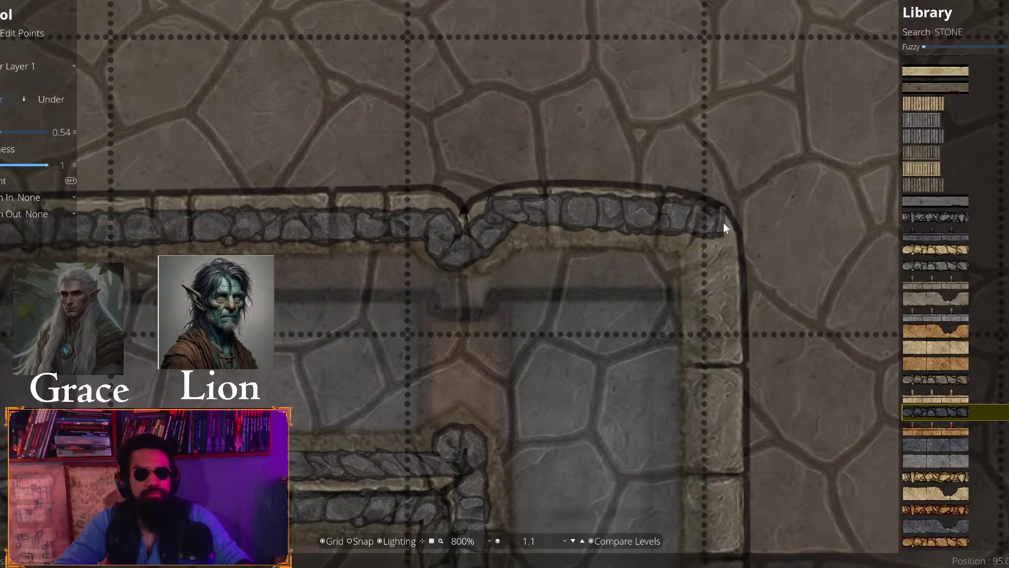
click(723, 222)
Run the stone path down the right vertical wall and around its first side bulge, where the side corridor's upper wall meets it
drag(689, 441, 637, 159)
drag(616, 356, 620, 209)
drag(625, 301, 555, 283)
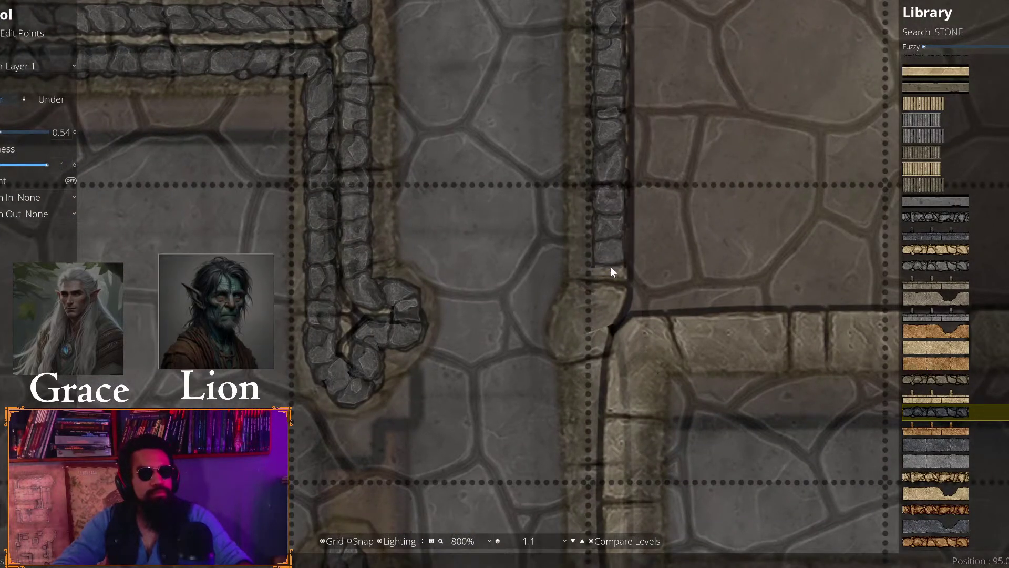
key(Down)
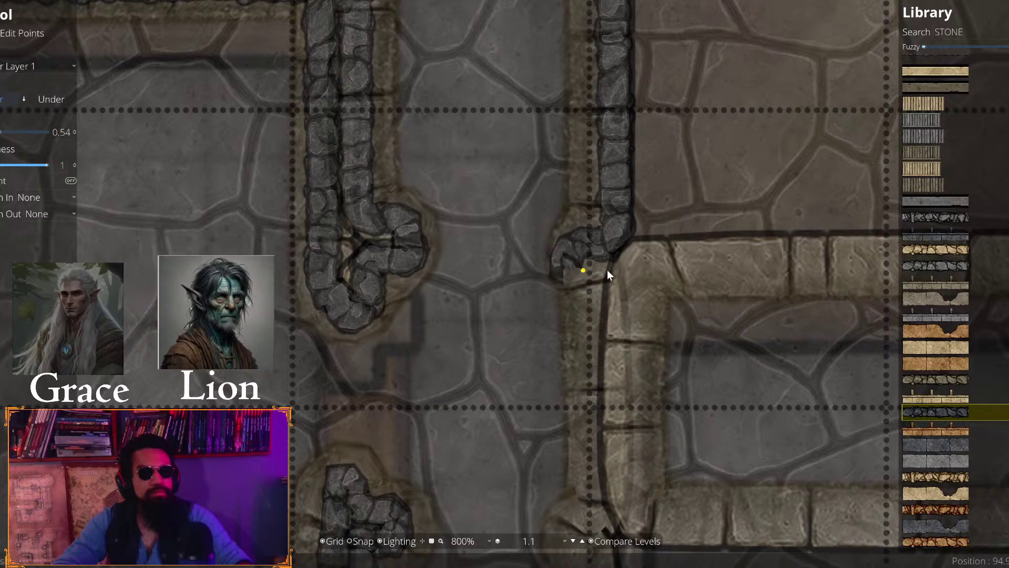
click(607, 272)
Continue the stone path down the right vertical wall and around the second side bulge by the side corridor's lower wall
drag(573, 323, 578, 112)
drag(598, 309, 603, 194)
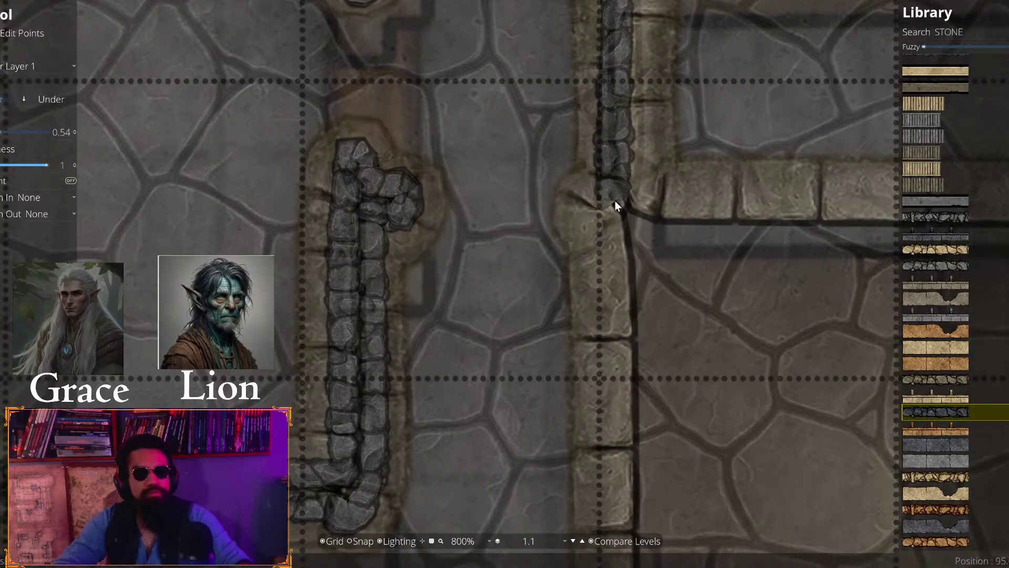
click(613, 202)
click(576, 219)
click(609, 241)
Run the stone path down the rest of the right vertical wall to the rounded lower right corner
drag(595, 292, 606, 114)
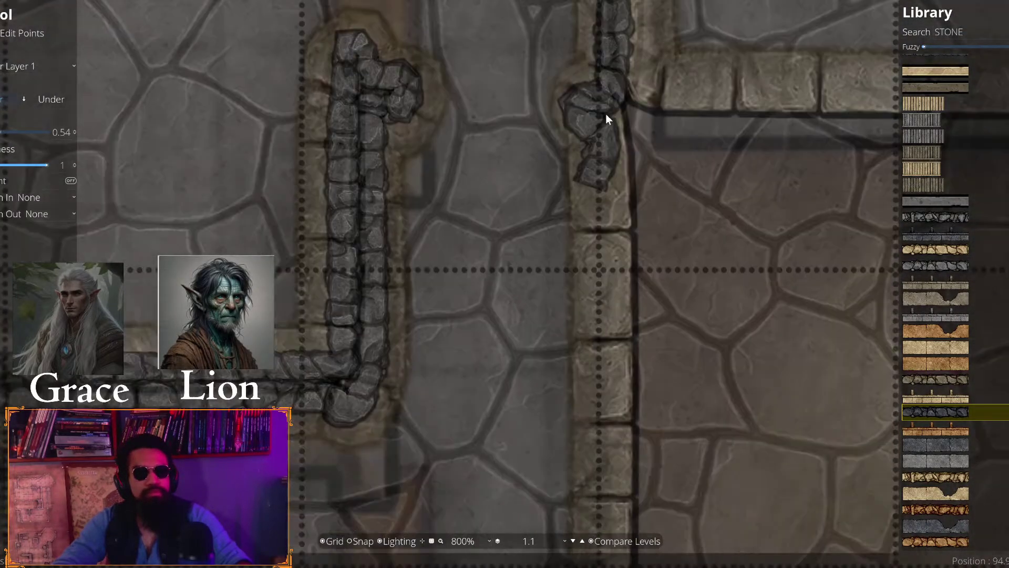
key(Down)
key(Down)
key(Down)
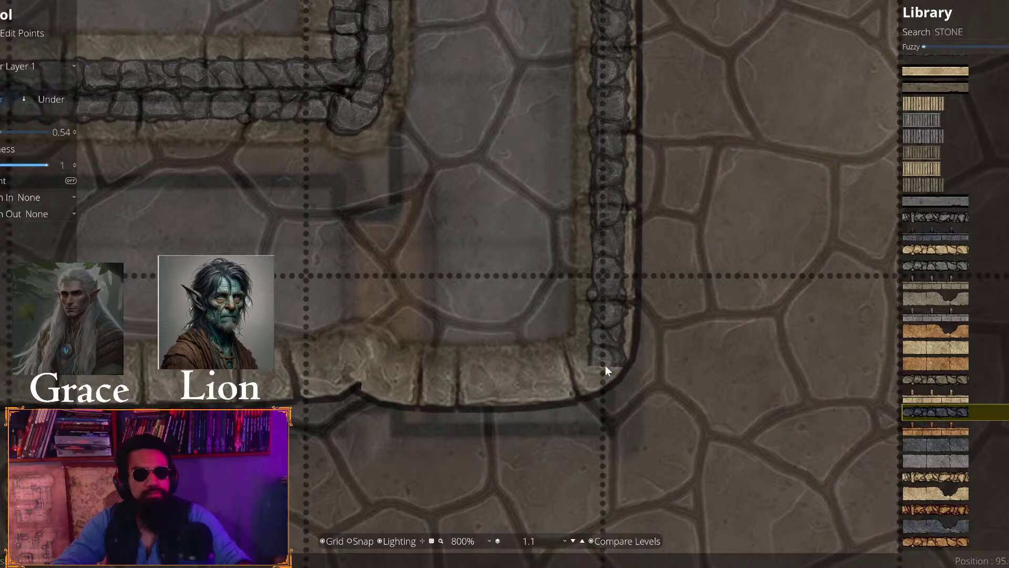
click(605, 368)
Run the stone path leftward along the bottom horizontal wall, following its two notched bends, to the lower left corner
click(413, 379)
click(361, 358)
drag(362, 359, 838, 270)
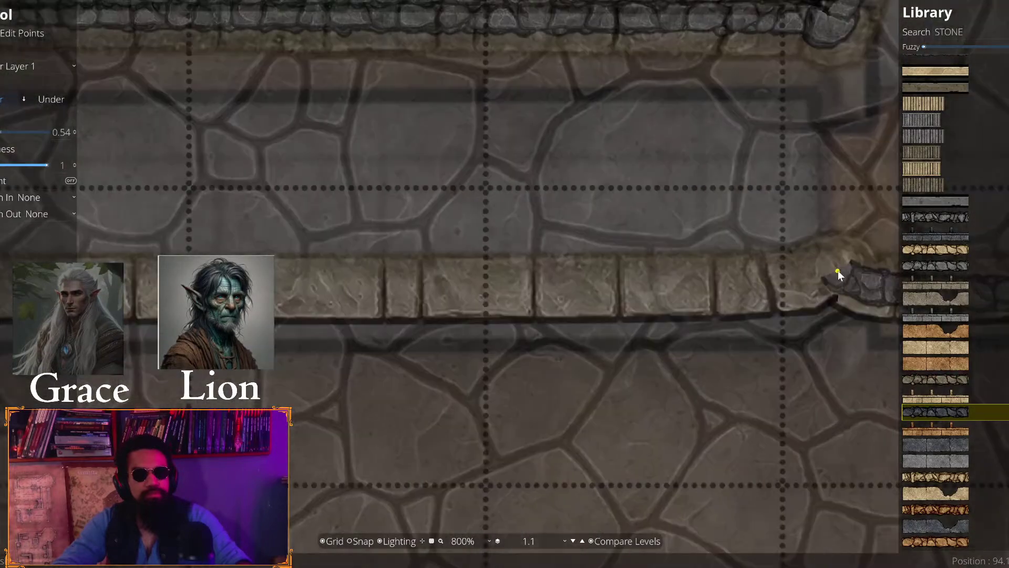
drag(0, 290, 601, 241)
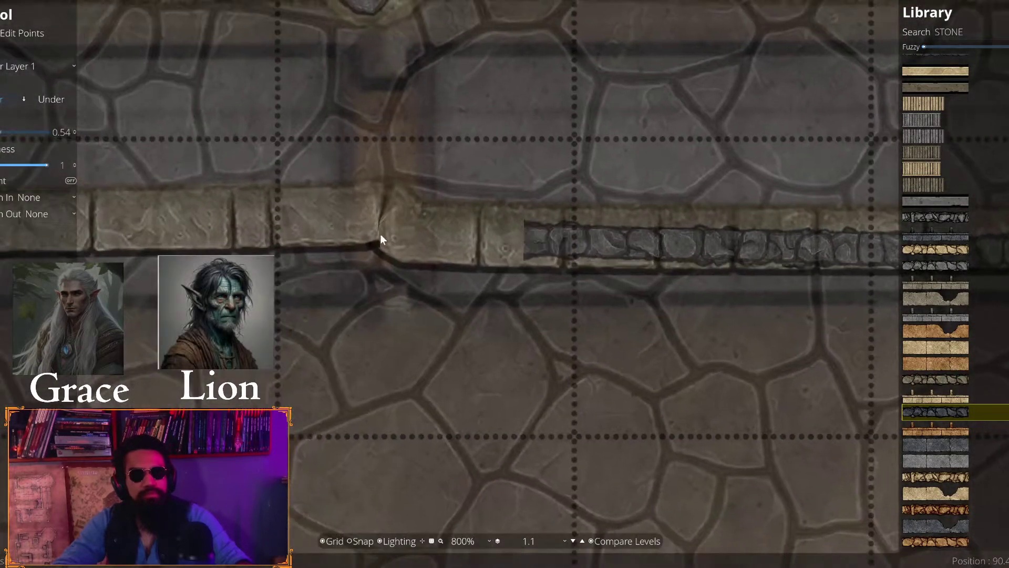
drag(380, 234, 613, 405)
click(619, 412)
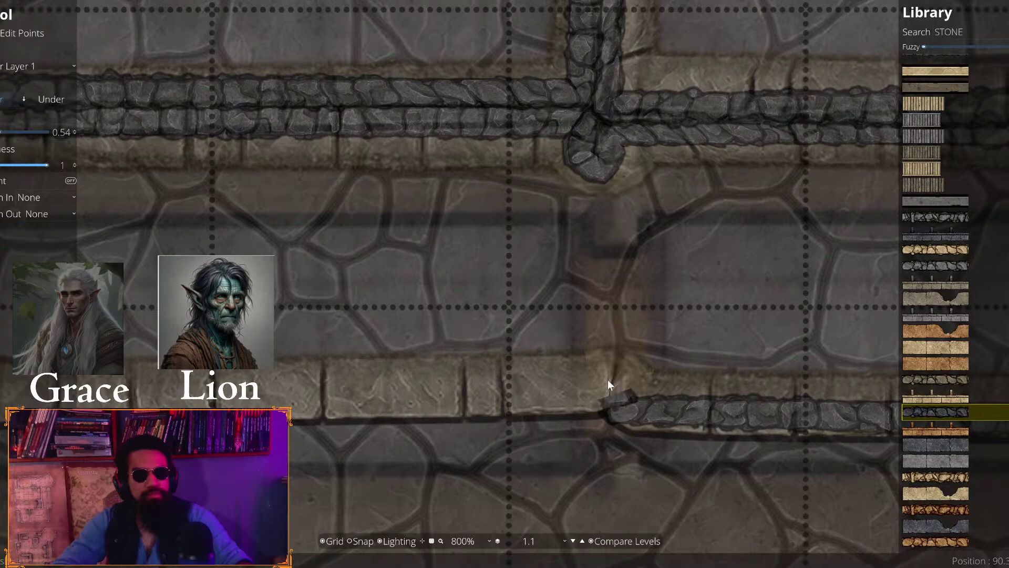
click(603, 379)
drag(337, 397, 617, 391)
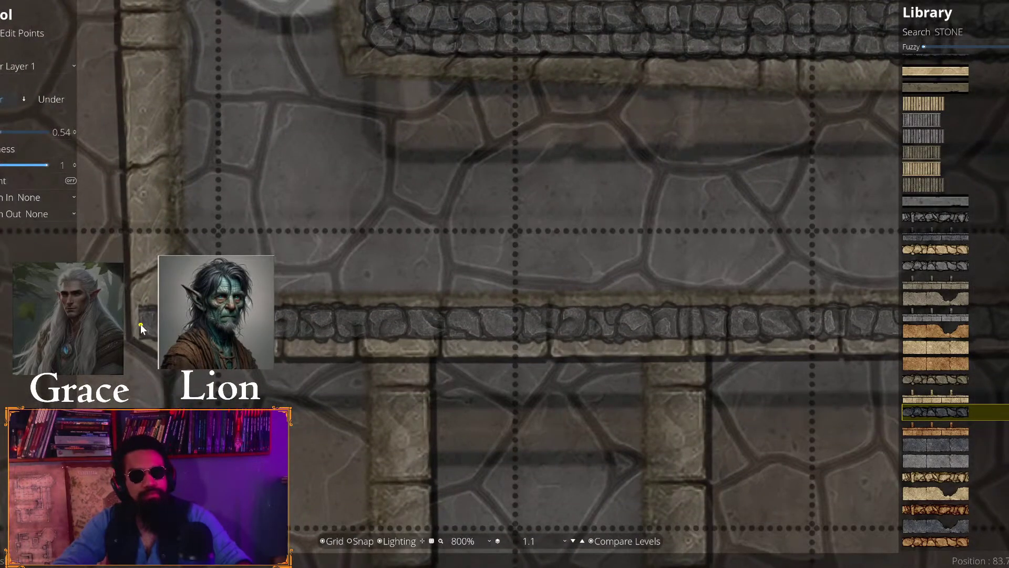
Turn the stone path at the lower left corner and run it up beside the left vertical wall to the side room's horizontal wall
drag(162, 326, 257, 487)
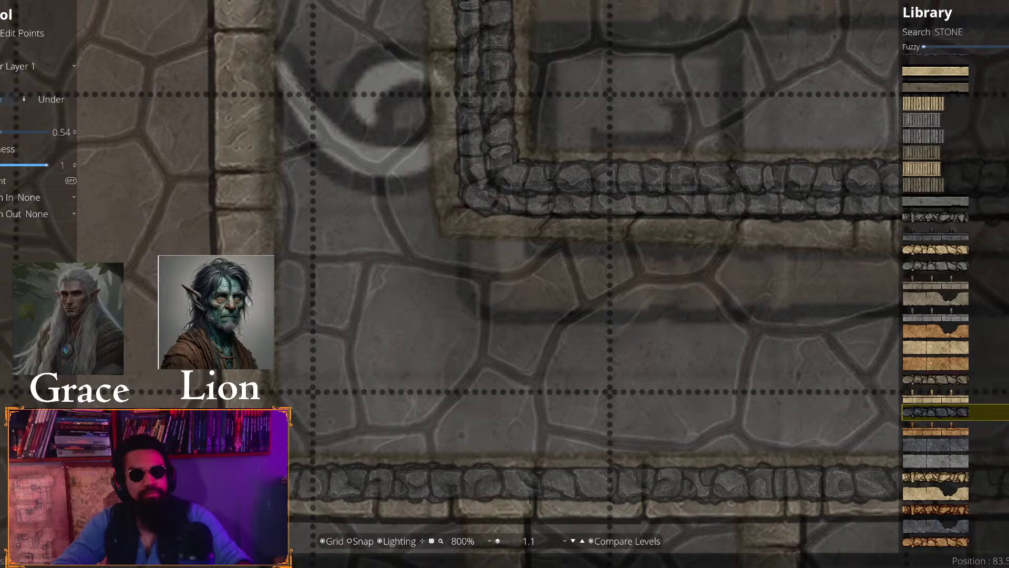
drag(174, 431, 217, 493)
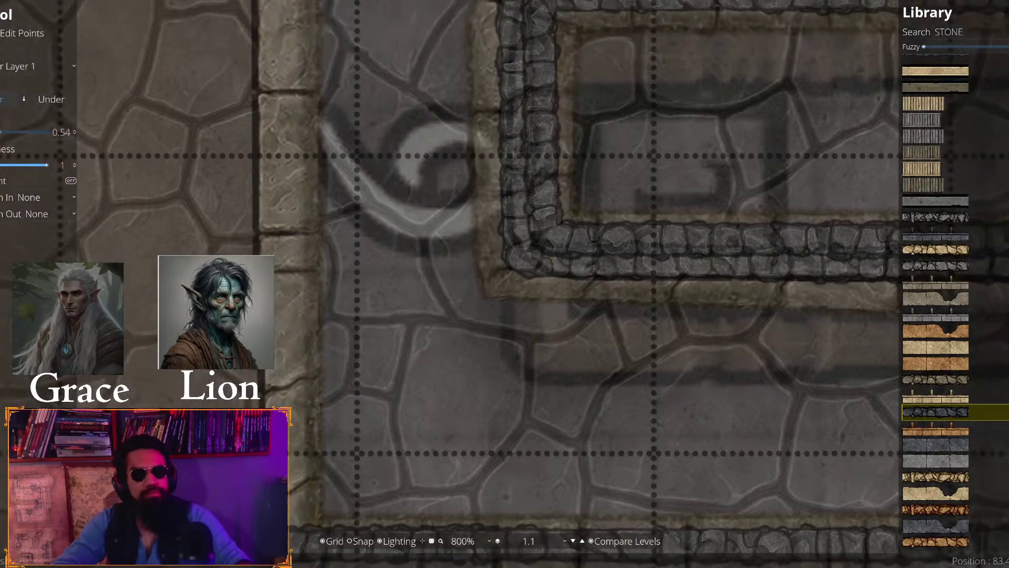
drag(158, 273, 197, 456)
drag(189, 173, 226, 437)
drag(352, 198, 405, 557)
drag(311, 202, 325, 393)
drag(421, 200, 399, 219)
drag(318, 221, 388, 335)
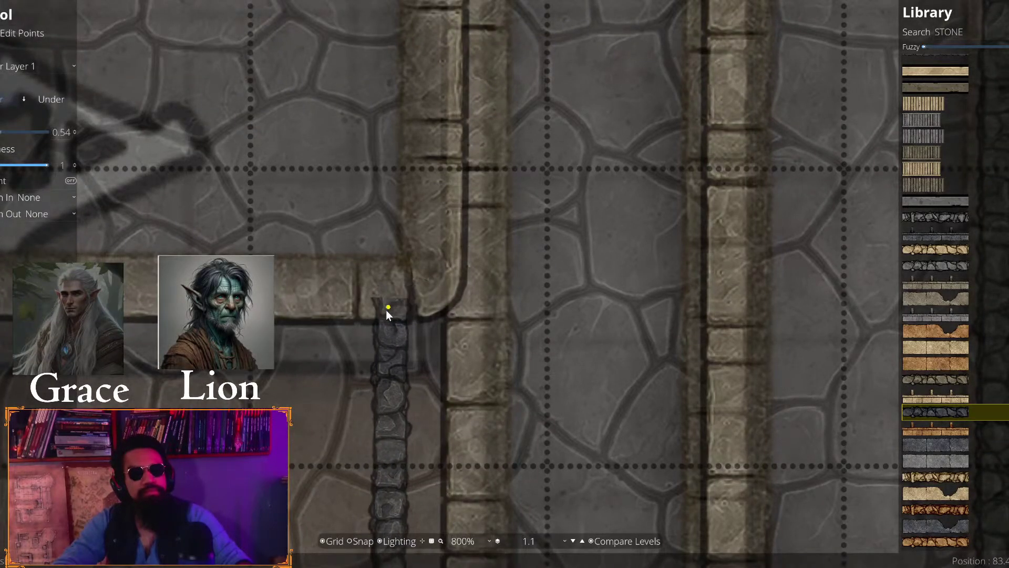
Continue the stone path upward, wrap it around the rounded doorway stub below room 6, and rejoin the vertical wall
click(390, 305)
drag(388, 187, 353, 479)
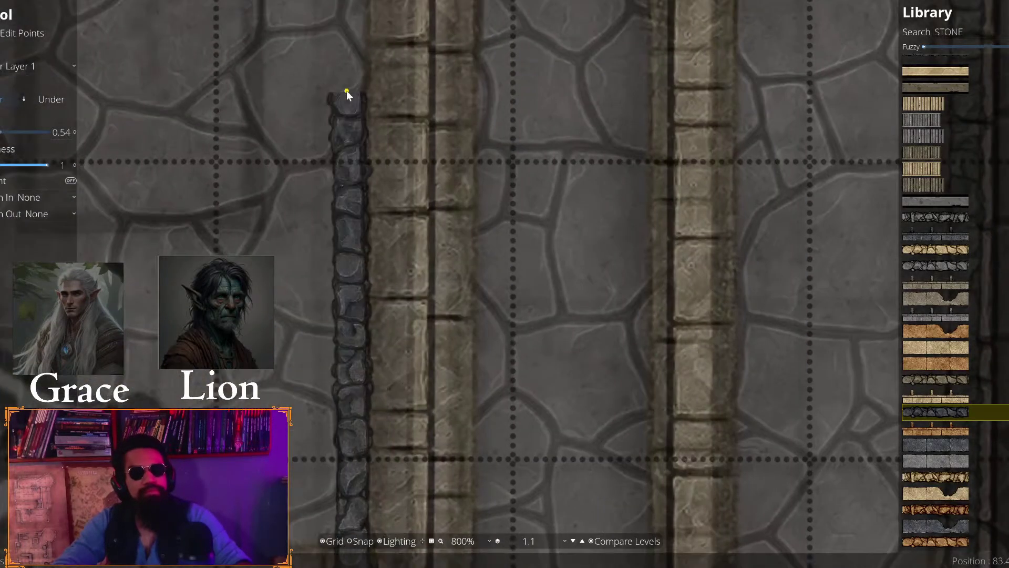
drag(346, 95, 355, 454)
key(w)
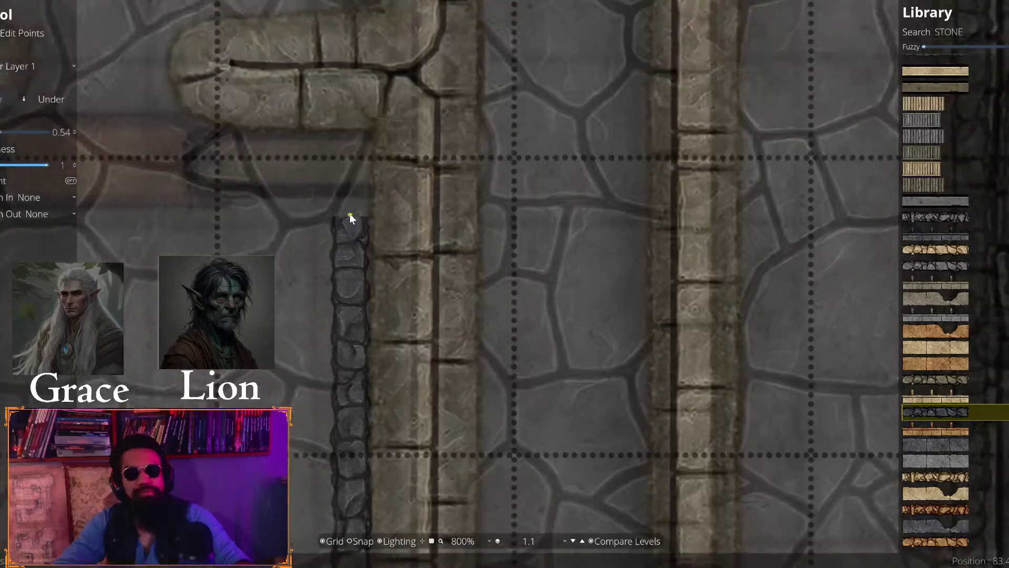
key(w)
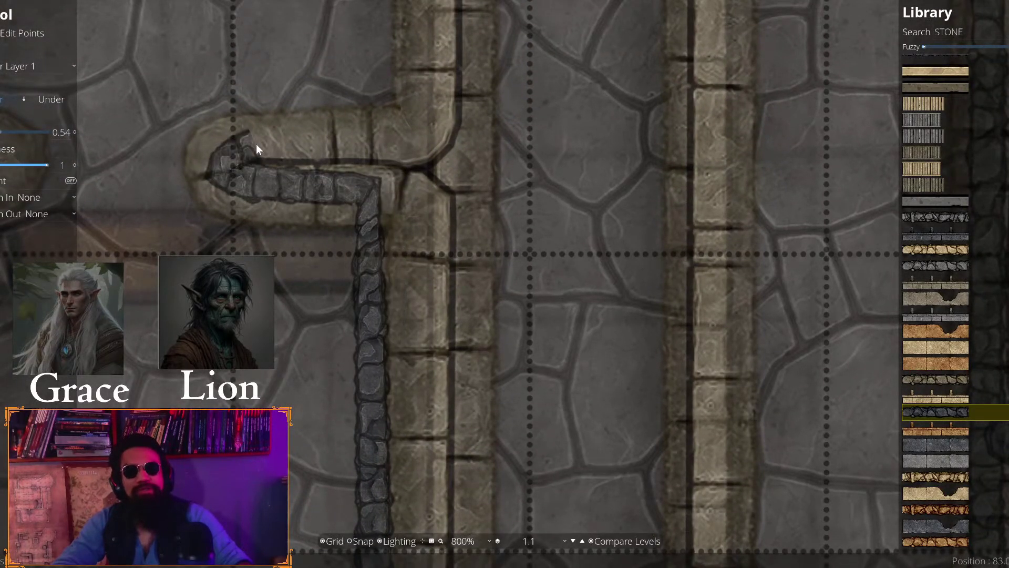
drag(449, 128, 359, 281)
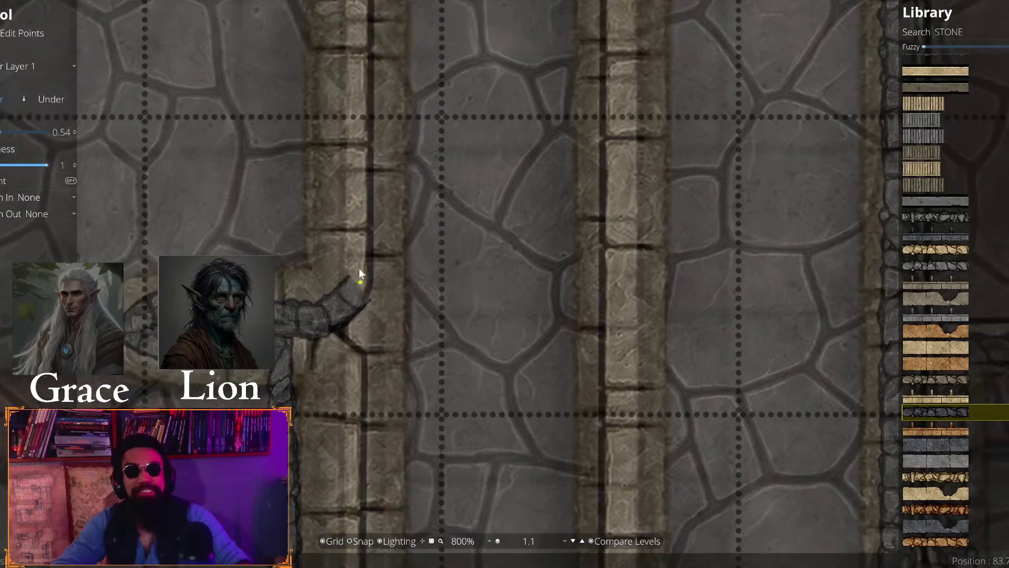
Run the stone path up the vertical wall beside room 6 and around its rounded upper end
drag(336, 186, 301, 351)
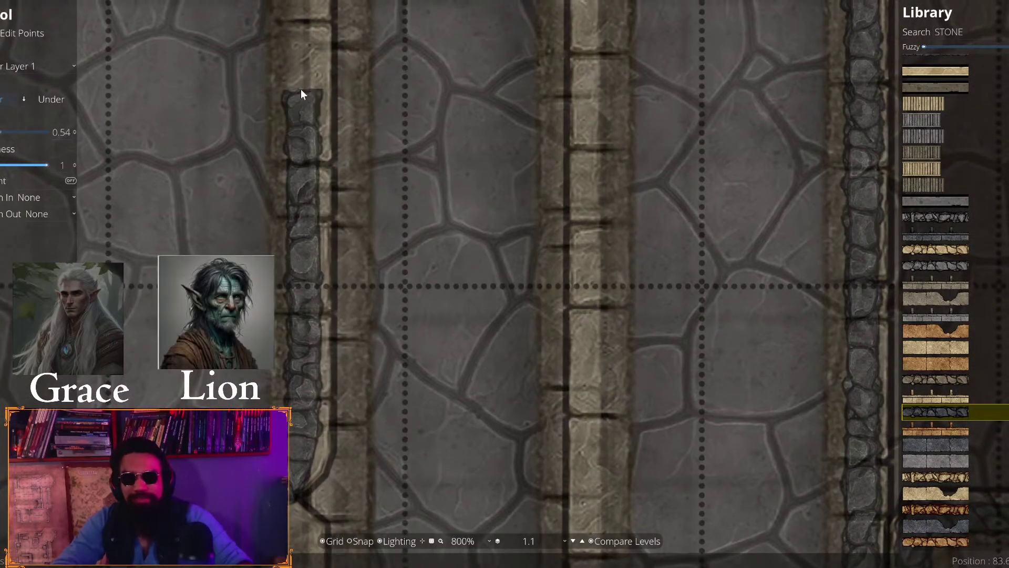
drag(301, 87, 313, 184)
drag(316, 111, 357, 383)
drag(340, 152, 380, 394)
drag(409, 103, 403, 219)
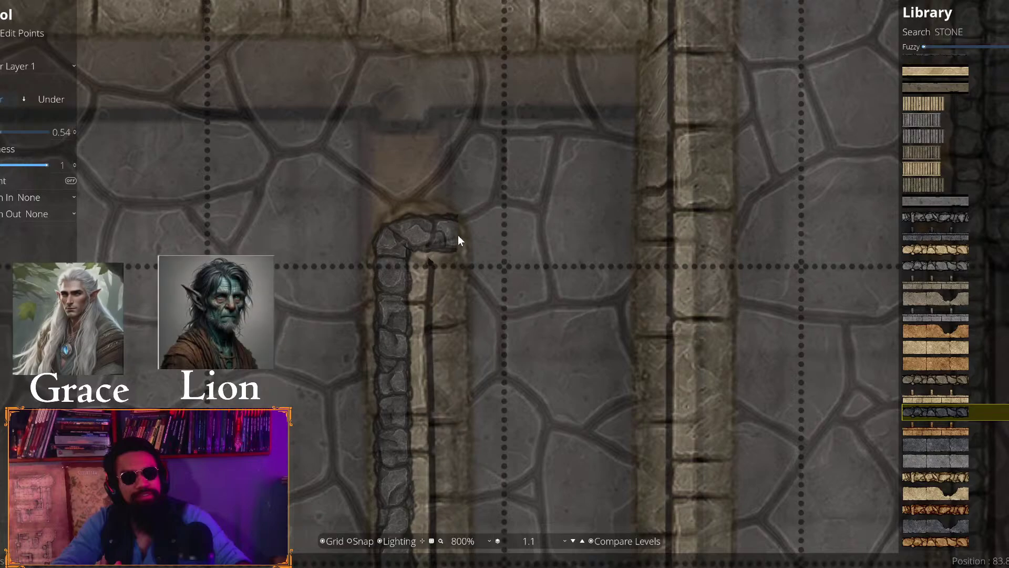
click(457, 236)
Bring the stone path back down the other side of room 6's vertical wall, past the junction with the doorway stub
drag(441, 464, 445, 286)
key(s)
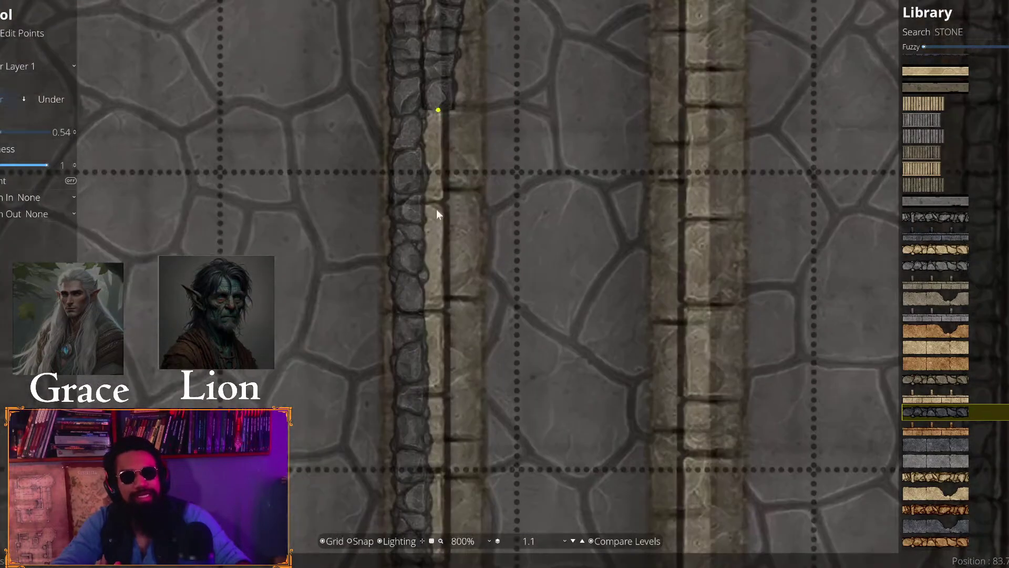
key(w)
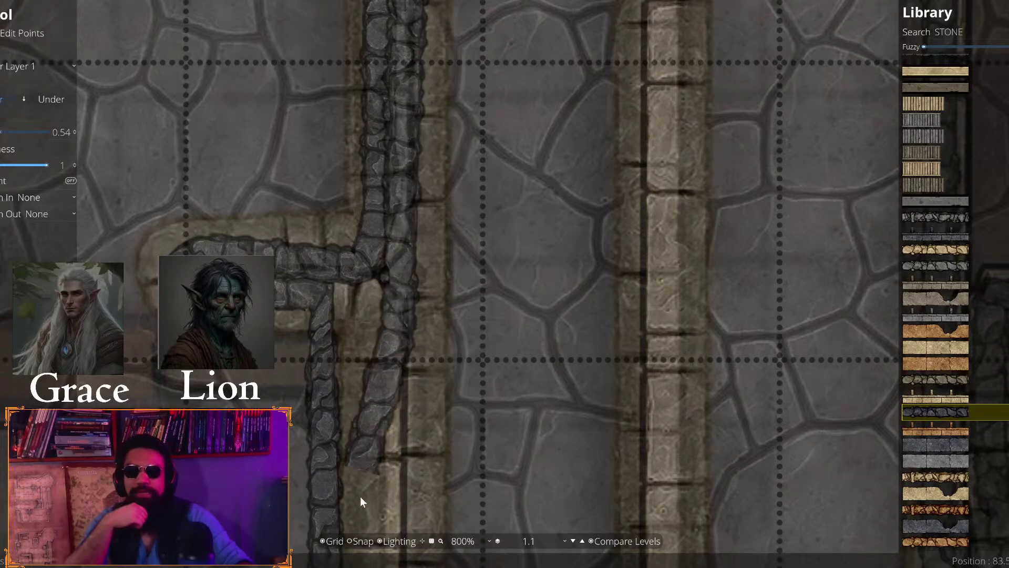
key(s)
key(w)
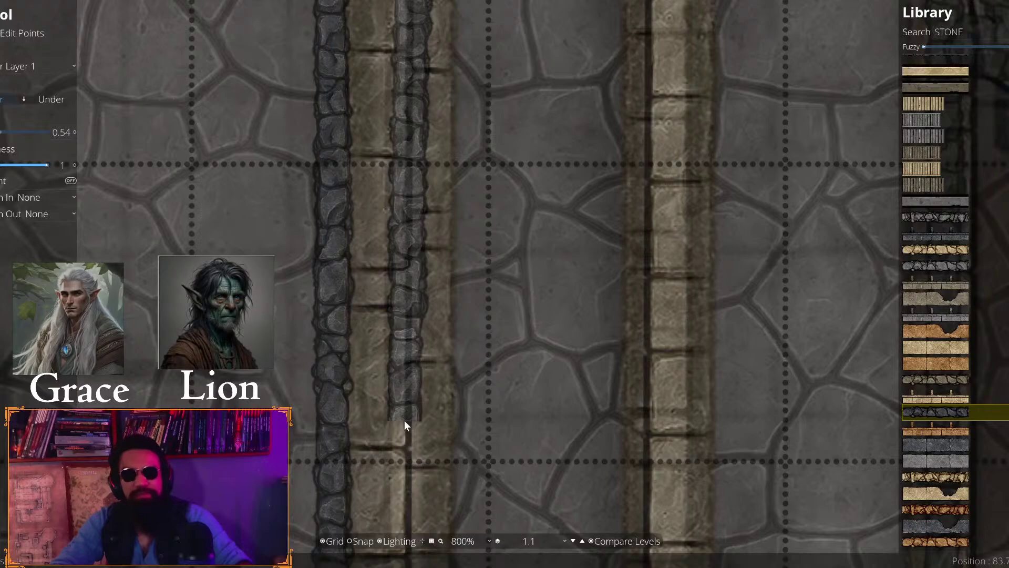
Continue the second stone run down the vertical wall, past the corner where the side room's horizontal wall joins
drag(407, 453, 427, 190)
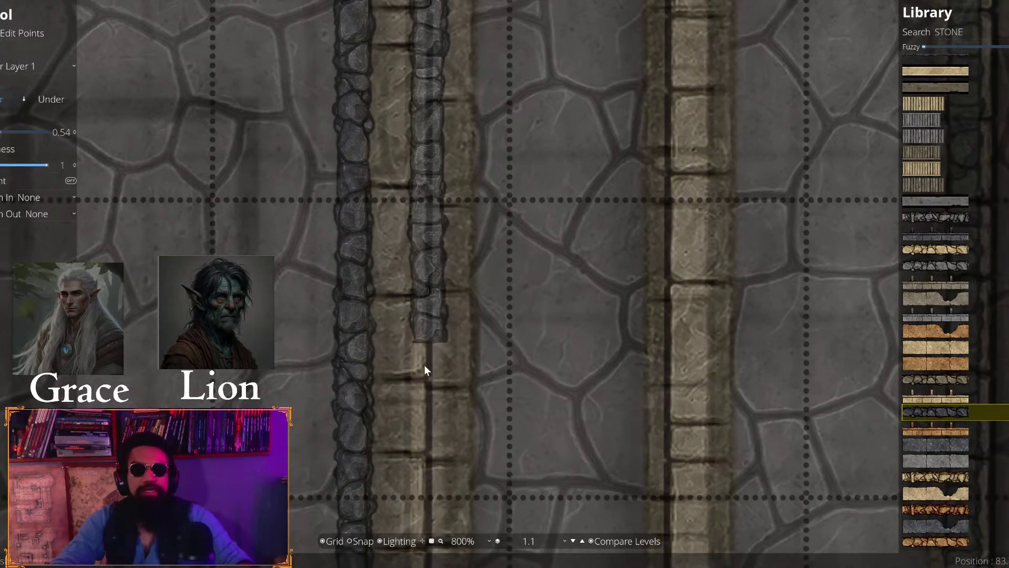
drag(420, 382, 450, 235)
mouse_move(451, 484)
mouse_down()
mouse_move(479, 370)
mouse_move(485, 189)
mouse_up()
drag(481, 387, 475, 201)
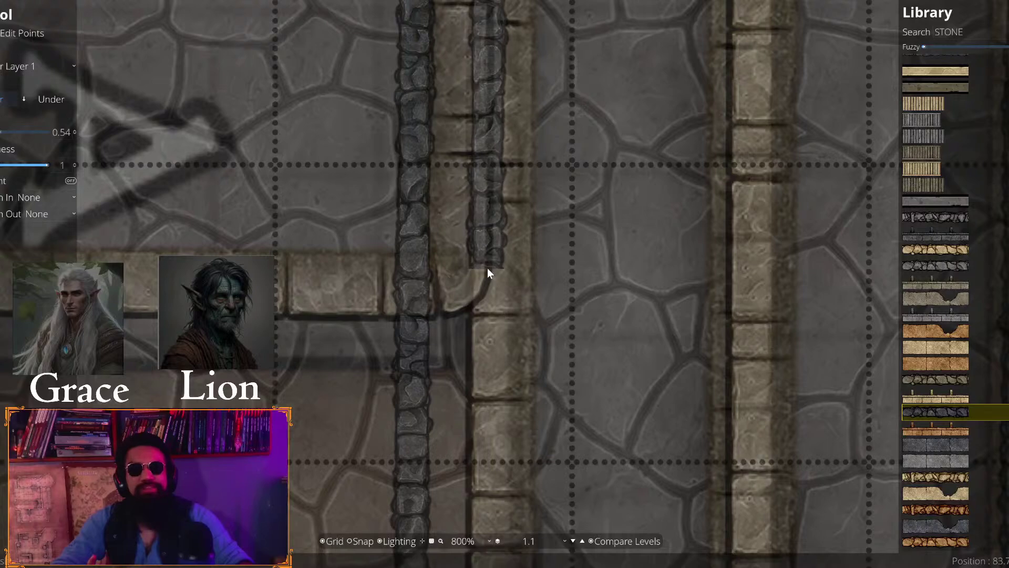
key(s)
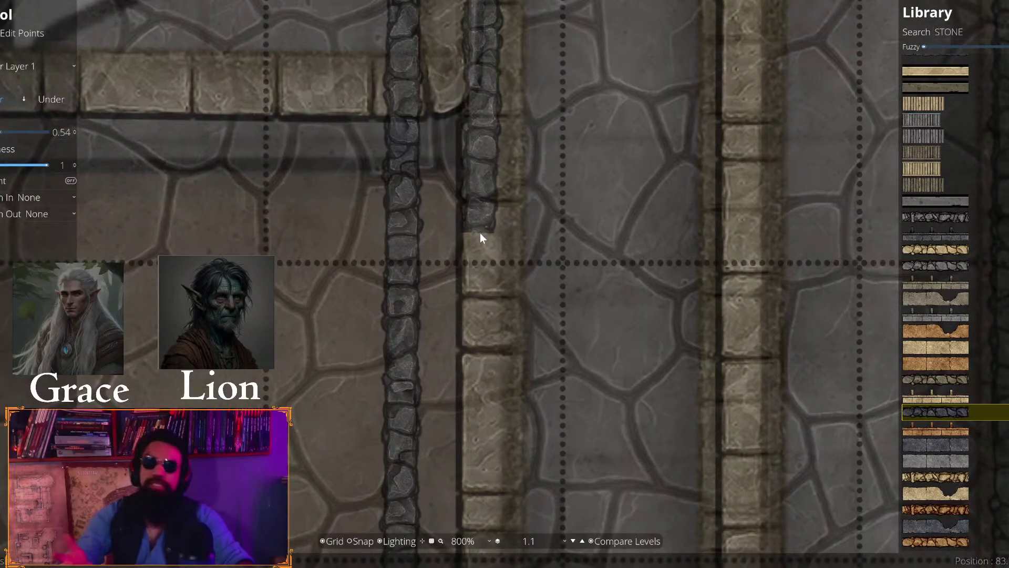
key(s)
key(s)
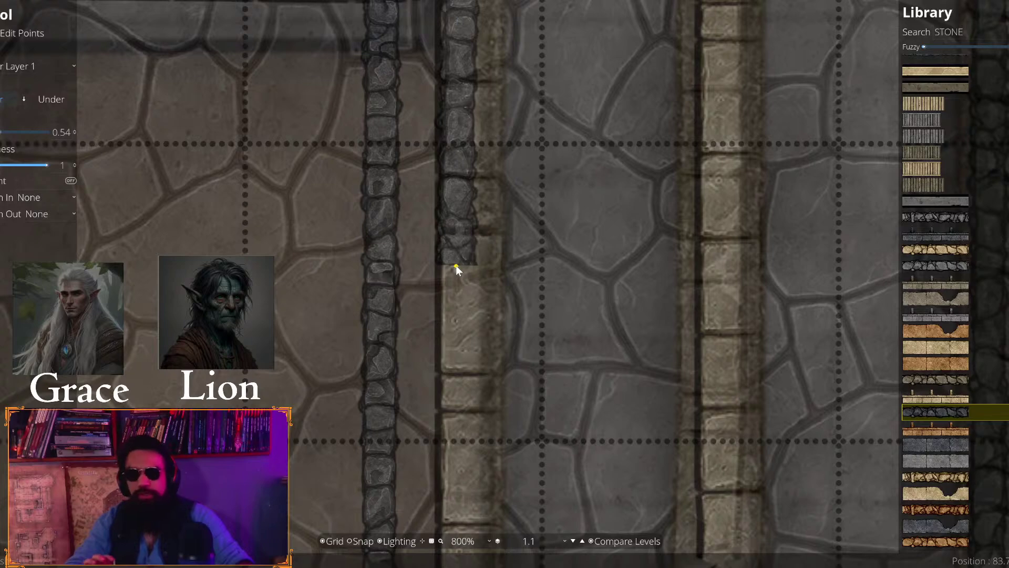
Run the stone path down the rest of the left vertical wall and end it on the bottom wall's stone run
key(s)
key(s)
key(w)
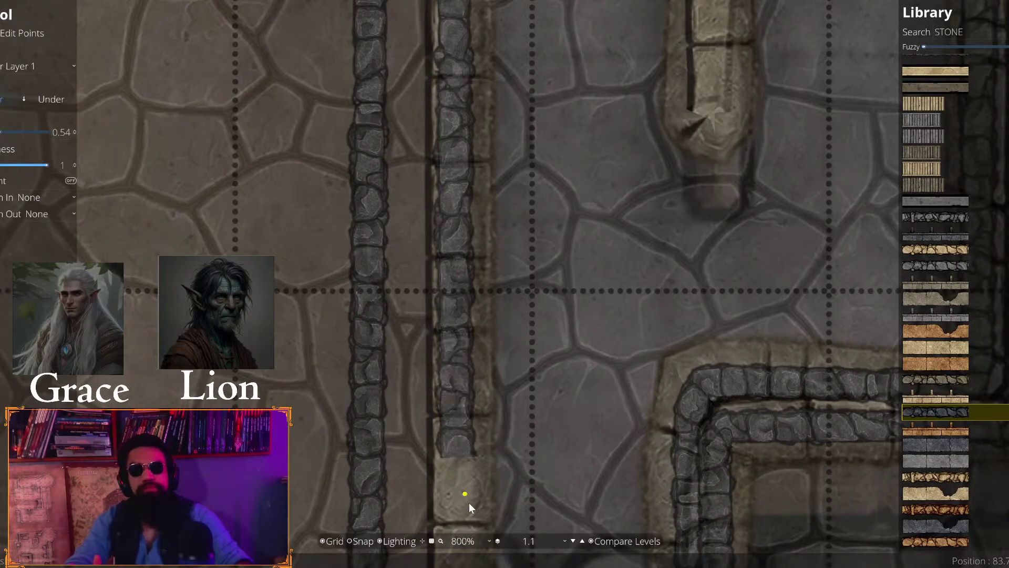
key(s)
key(a)
key(s)
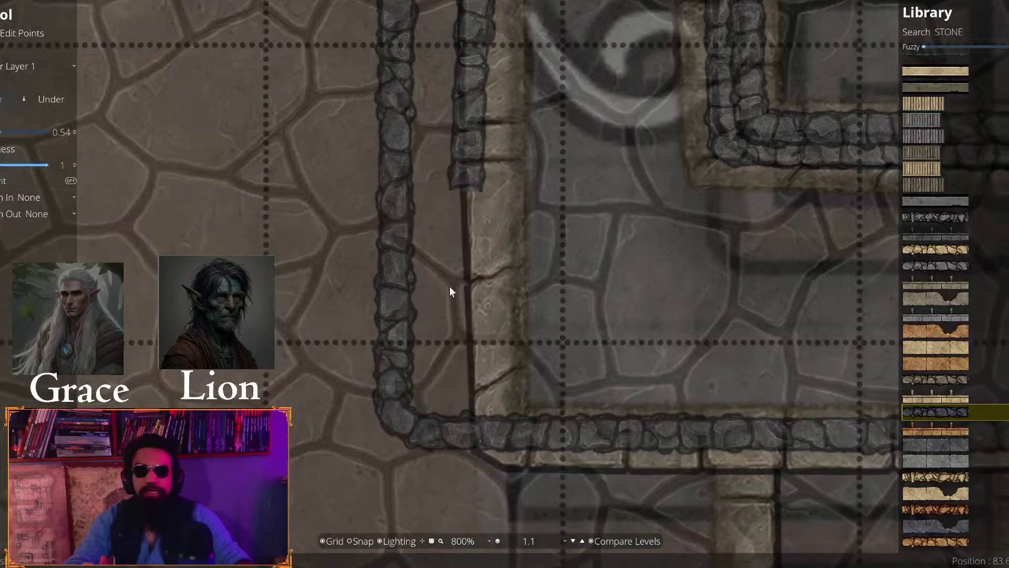
key(d)
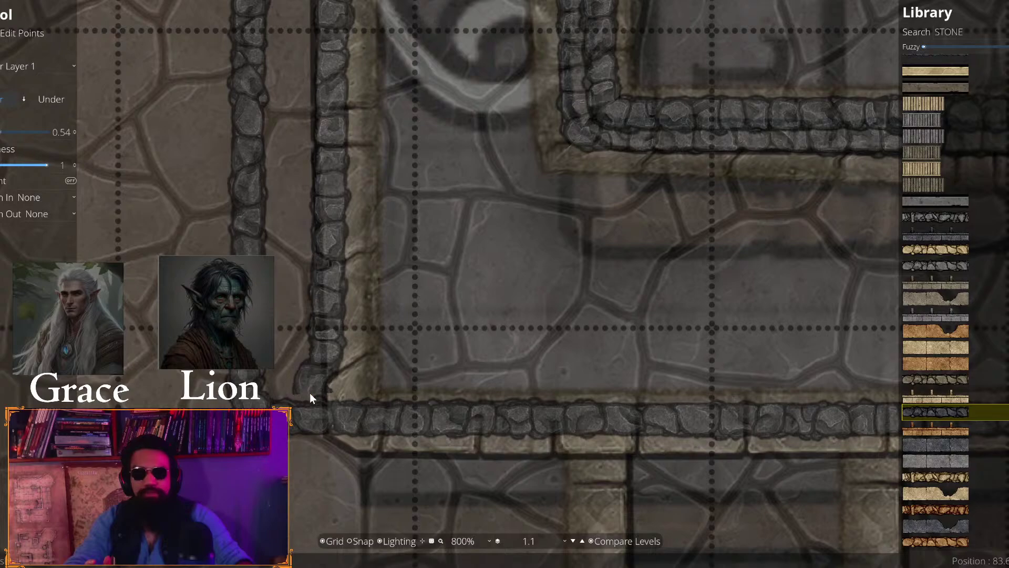
Inspect the stone overlay around rooms 6 and 2 and along the upper corridor walls for gaps
scroll(404, 356, down, 5)
drag(460, 110, 361, 434)
scroll(326, 319, down, 2)
drag(172, 179, 398, 373)
drag(343, 234, 323, 492)
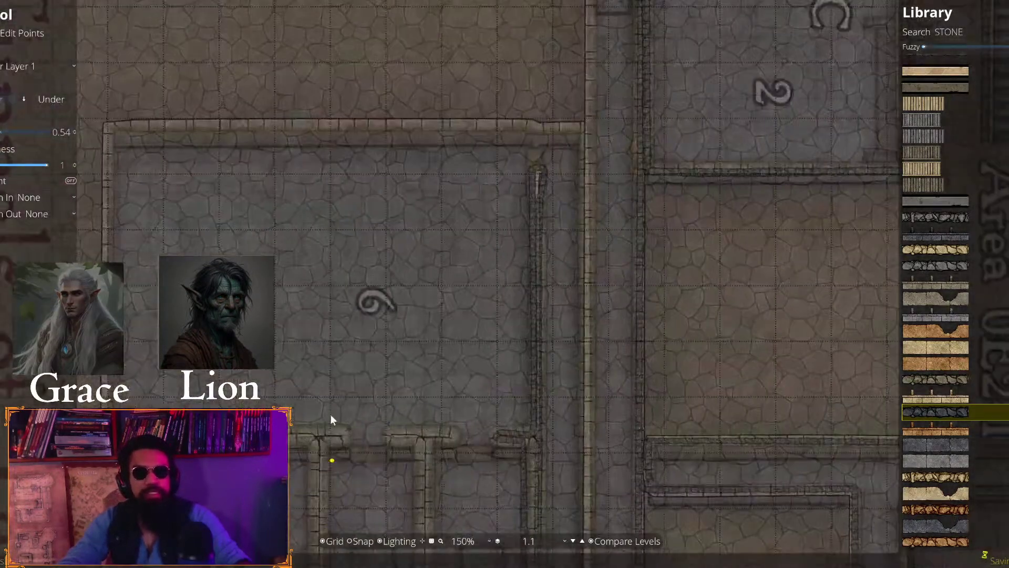
drag(413, 226, 352, 357)
drag(474, 137, 316, 365)
scroll(481, 269, up, 2)
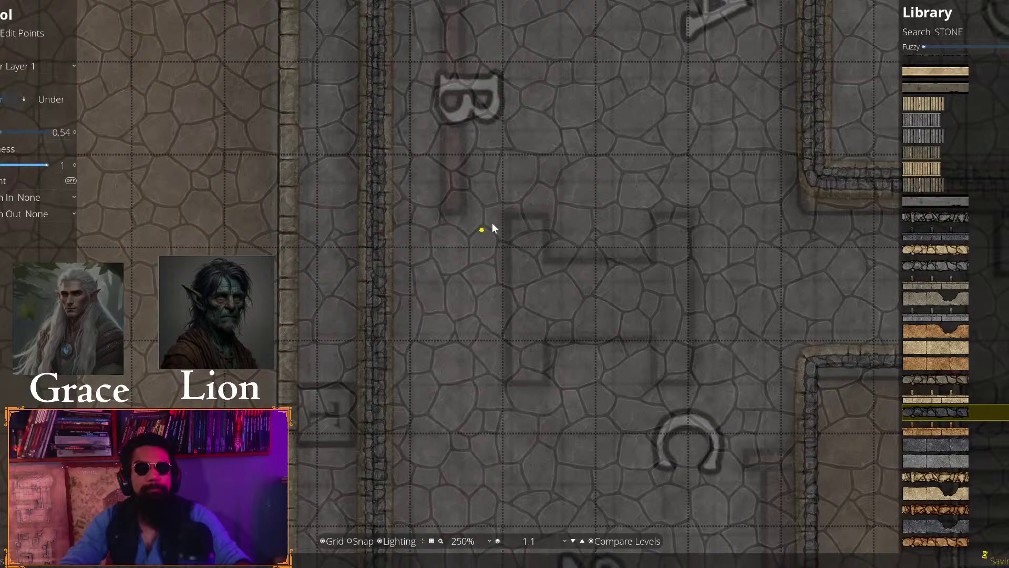
drag(623, 55, 426, 428)
scroll(306, 339, up, 2)
drag(189, 268, 306, 356)
scroll(306, 356, up, 2)
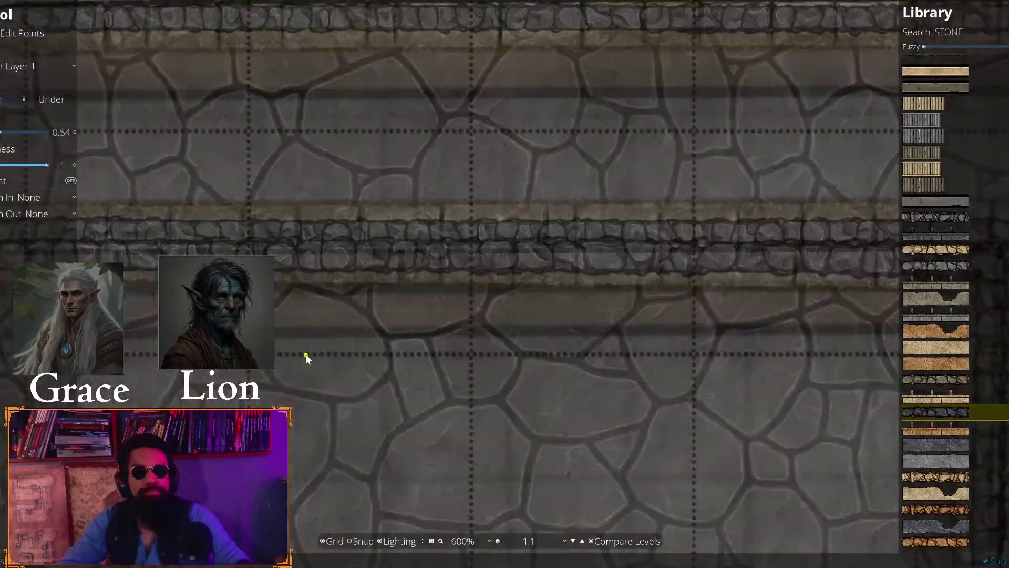
scroll(306, 354, up, 1)
drag(332, 151, 607, 288)
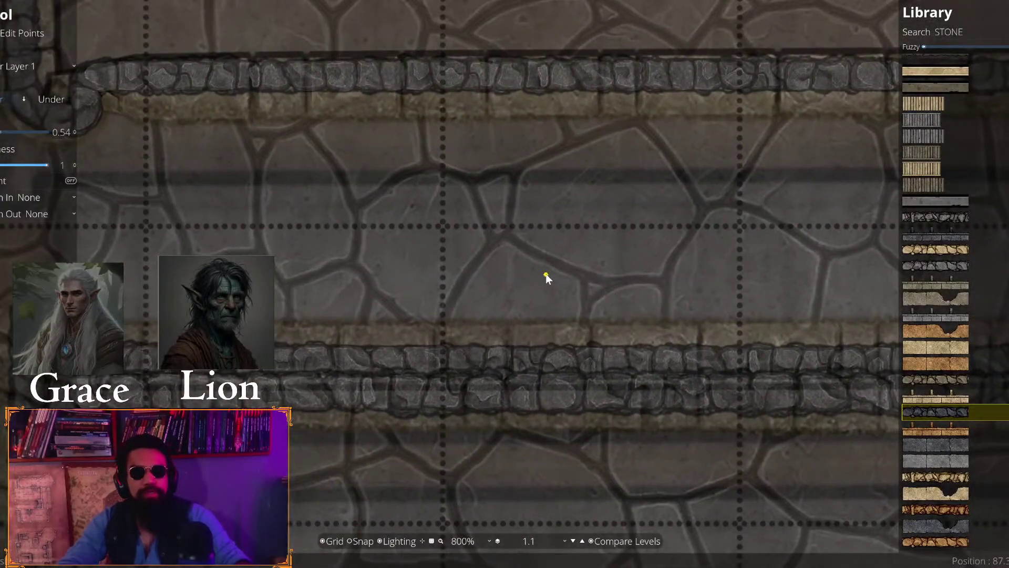
drag(476, 170, 539, 181)
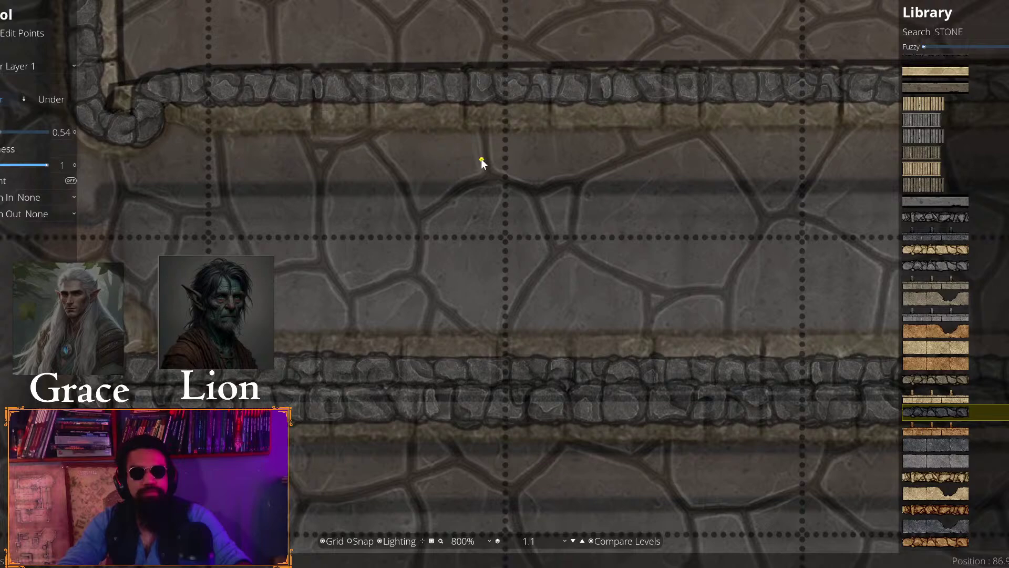
Turn on point editing for paths and examine the points of the upper corridor wall
click(27, 31)
scroll(322, 227, down, 2)
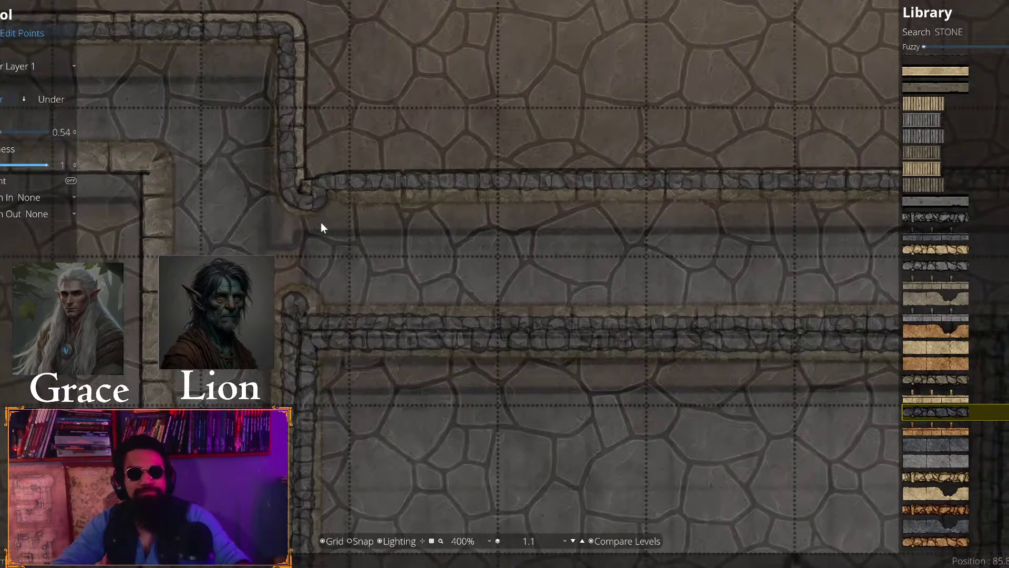
scroll(321, 223, down, 6)
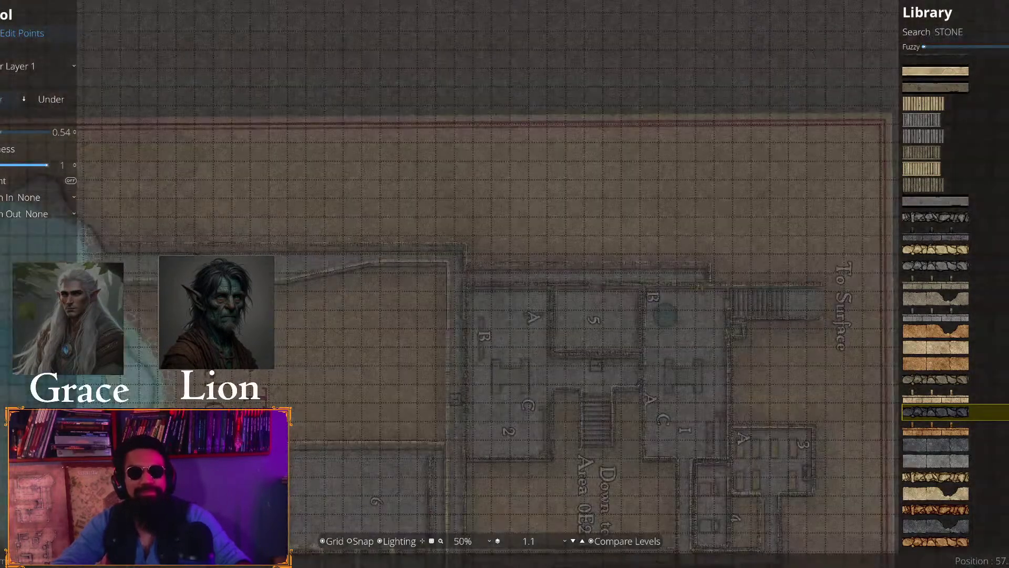
Box-select all the wall paths on the map, examine the extent of the selection, and clear it
click(0, 53)
drag(289, 91, 463, 0)
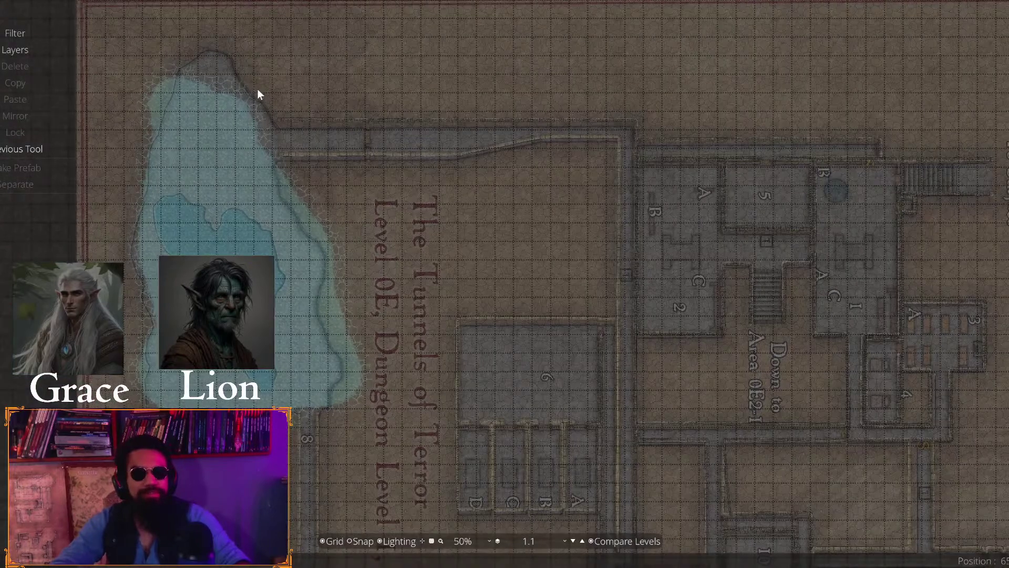
scroll(257, 89, down, 1)
drag(266, 94, 914, 565)
drag(1006, 463, 984, 199)
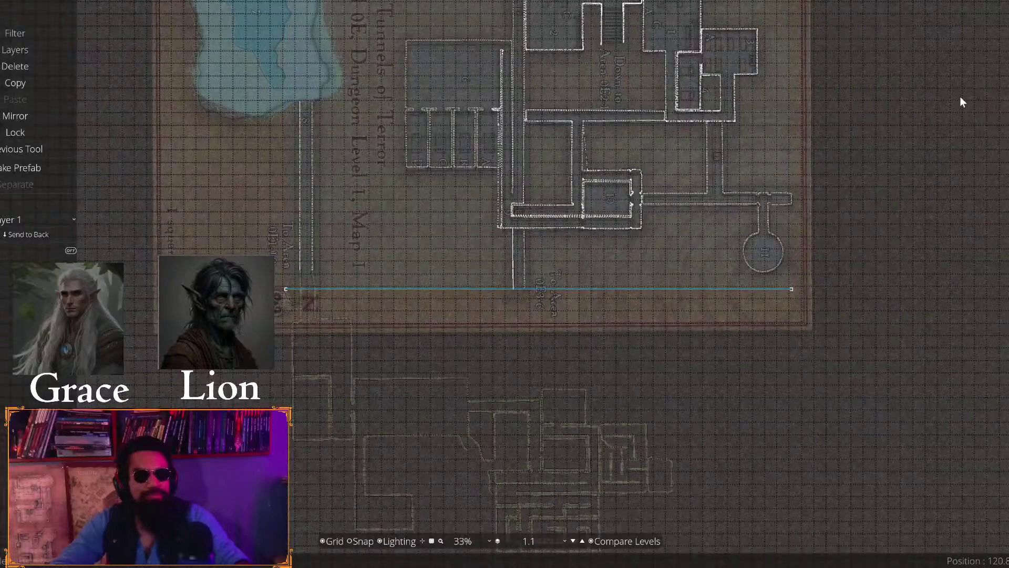
drag(960, 96, 983, 269)
drag(923, 55, 810, 223)
scroll(736, 222, up, 2)
drag(816, 168, 445, 210)
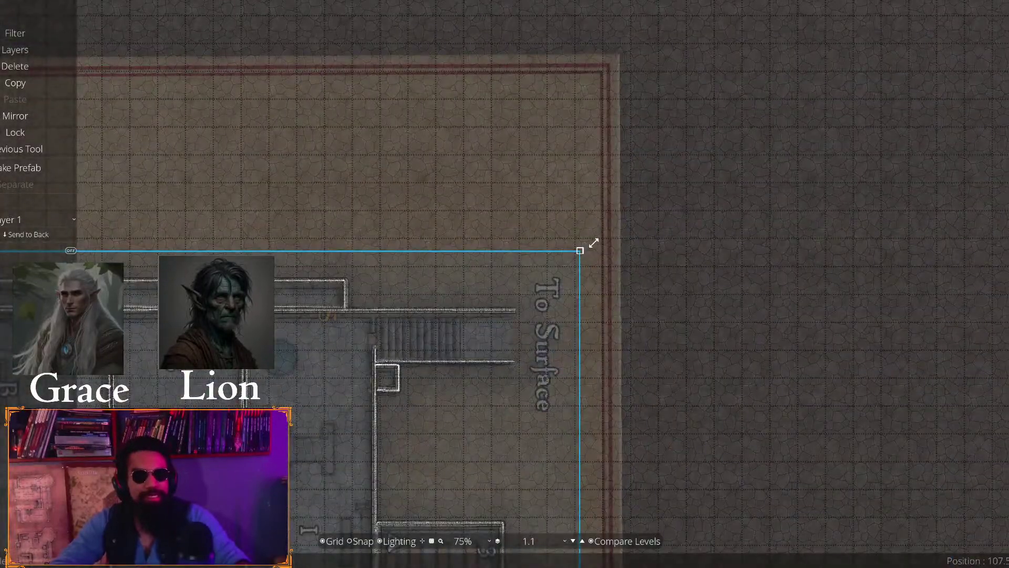
click(666, 248)
Examine the stone wall overlay around room 5 and along the upper corridor to its closed end
drag(666, 248, 1008, 109)
scroll(803, 196, up, 4)
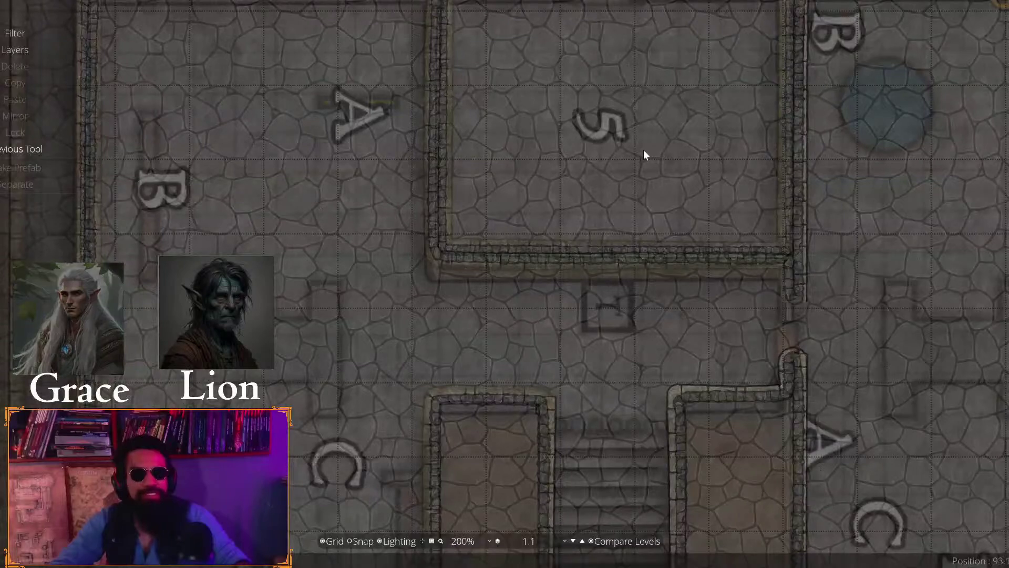
drag(635, 139, 557, 325)
scroll(556, 325, up, 2)
drag(644, 190, 409, 493)
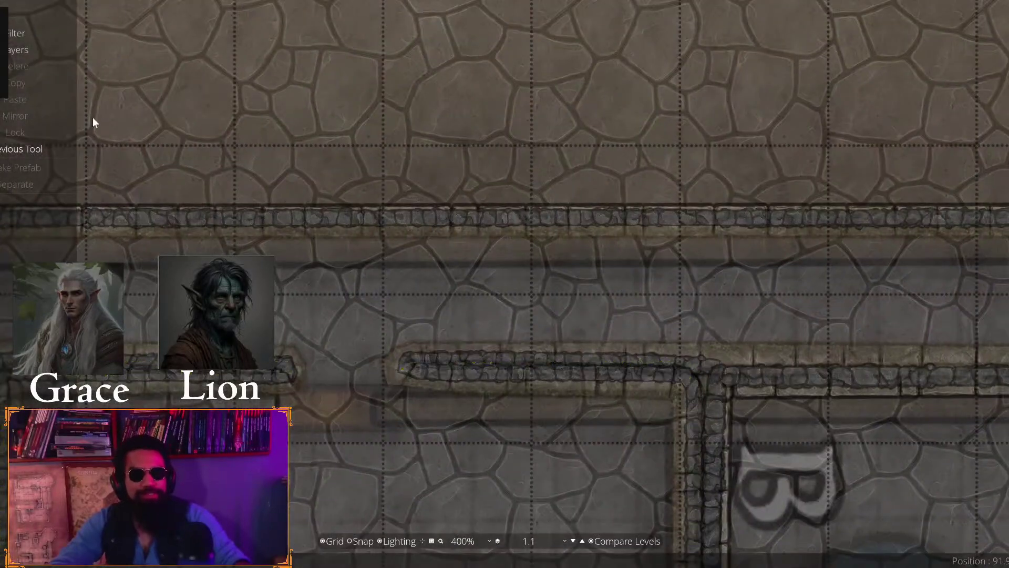
scroll(515, 140, down, 2)
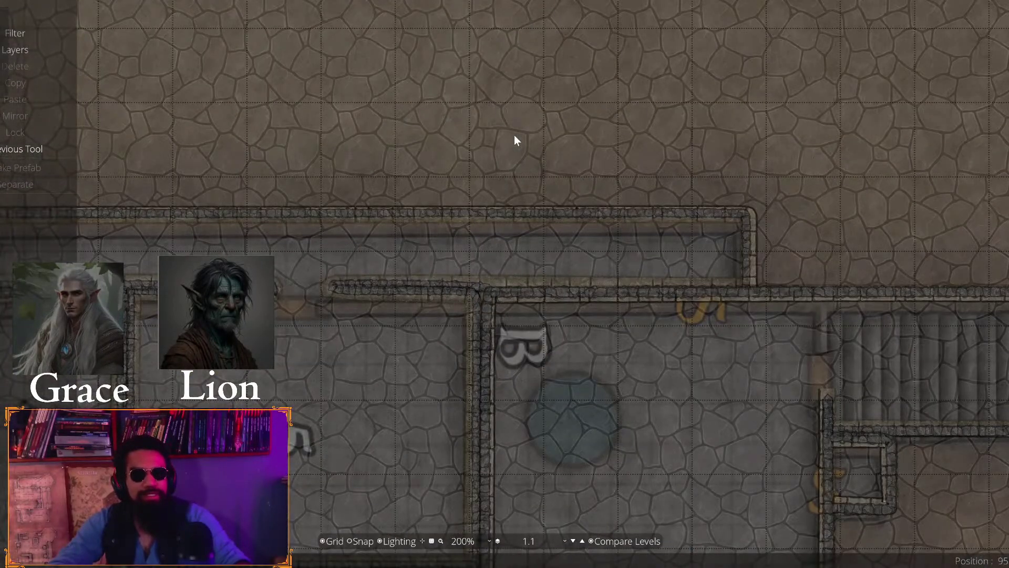
scroll(515, 140, up, 1)
scroll(514, 140, up, 2)
drag(612, 210, 368, 233)
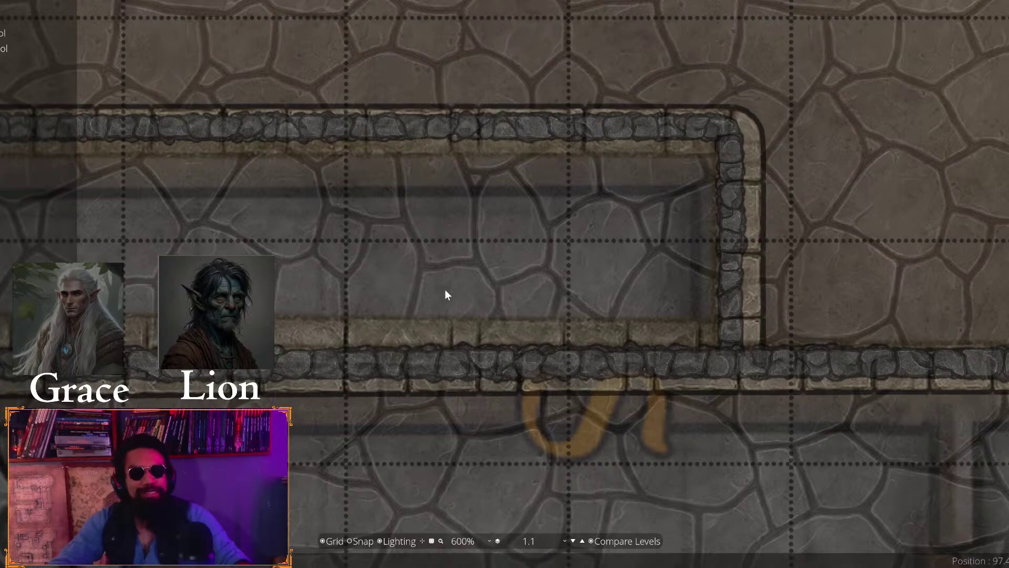
scroll(445, 290, down, 7)
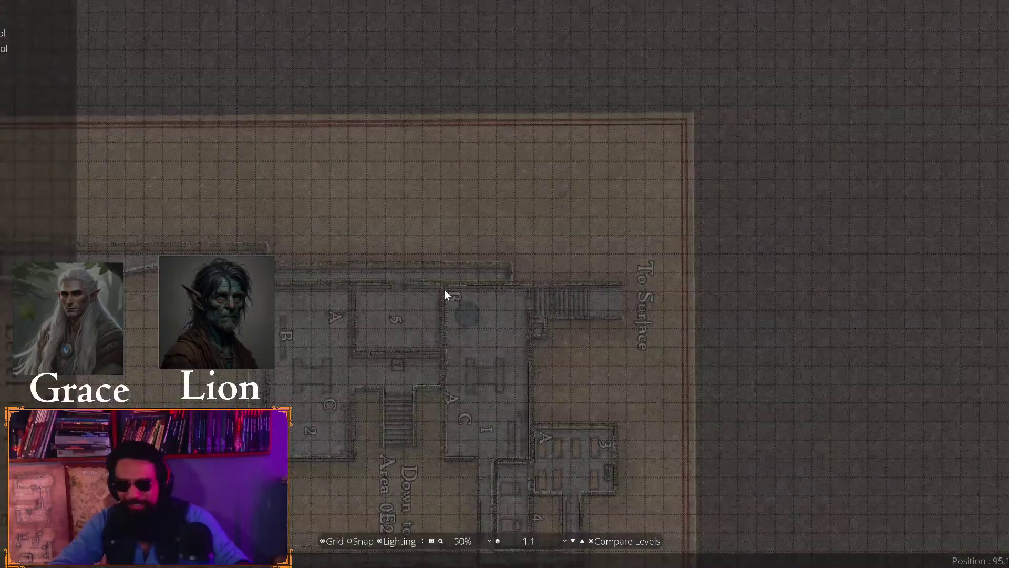
Box-select all the wall paths on level 1.1 and try rotating them
click(2, 34)
scroll(722, 151, down, 1)
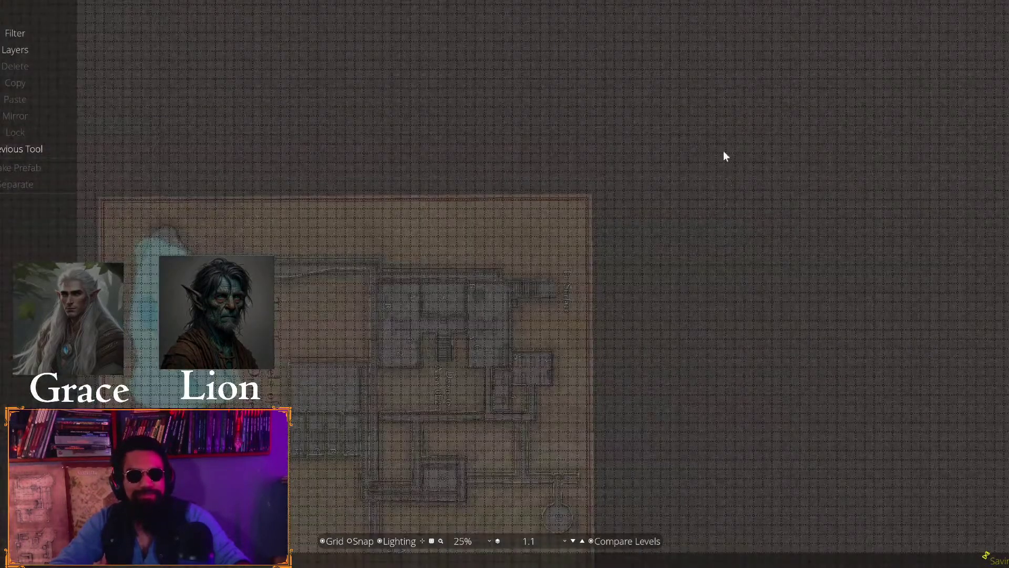
drag(693, 304, 743, 172)
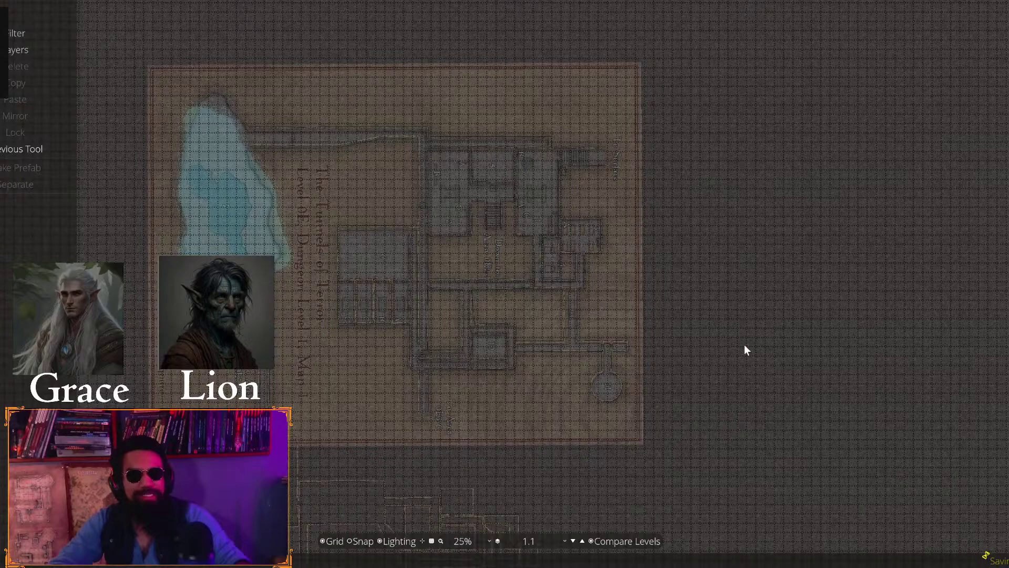
drag(739, 113, 154, 432)
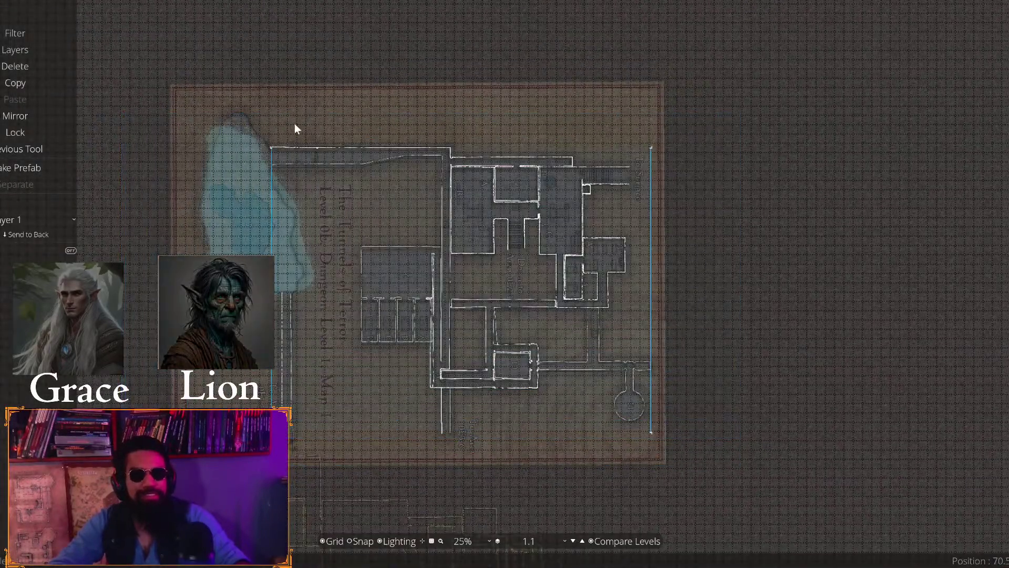
right_click(681, 107)
key(r)
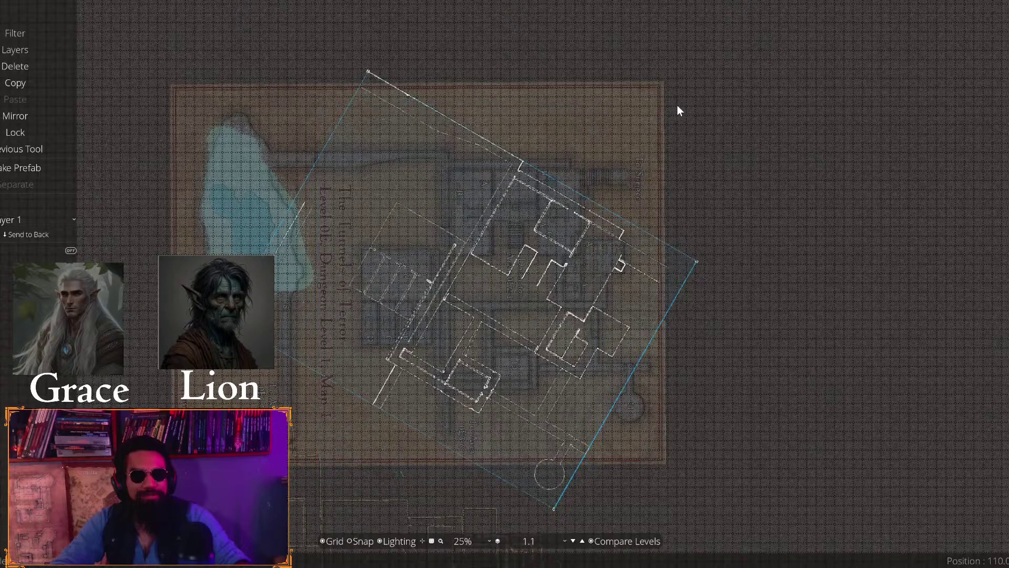
Enlarge all the selected wall paths together from the corner near "To Surface", extending them past the reference map's edge, and deselect them
scroll(688, 109, up, 1)
scroll(696, 113, up, 5)
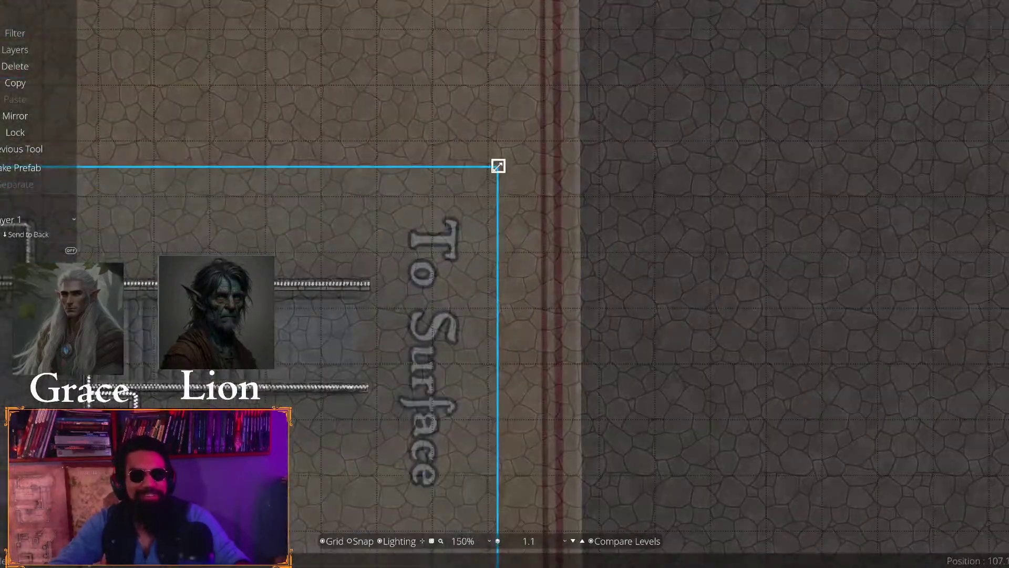
drag(525, 156, 633, 171)
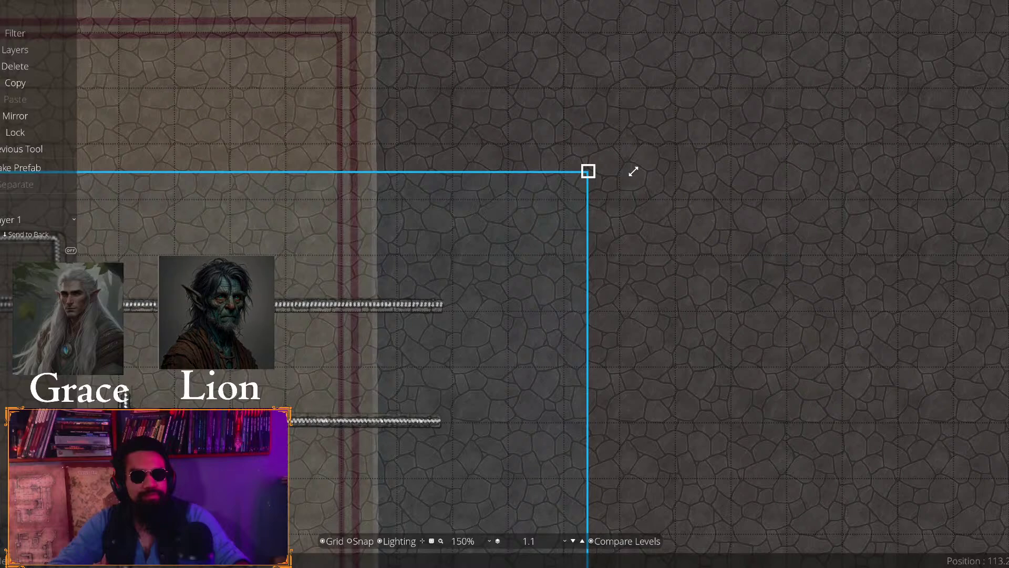
scroll(645, 356, down, 1)
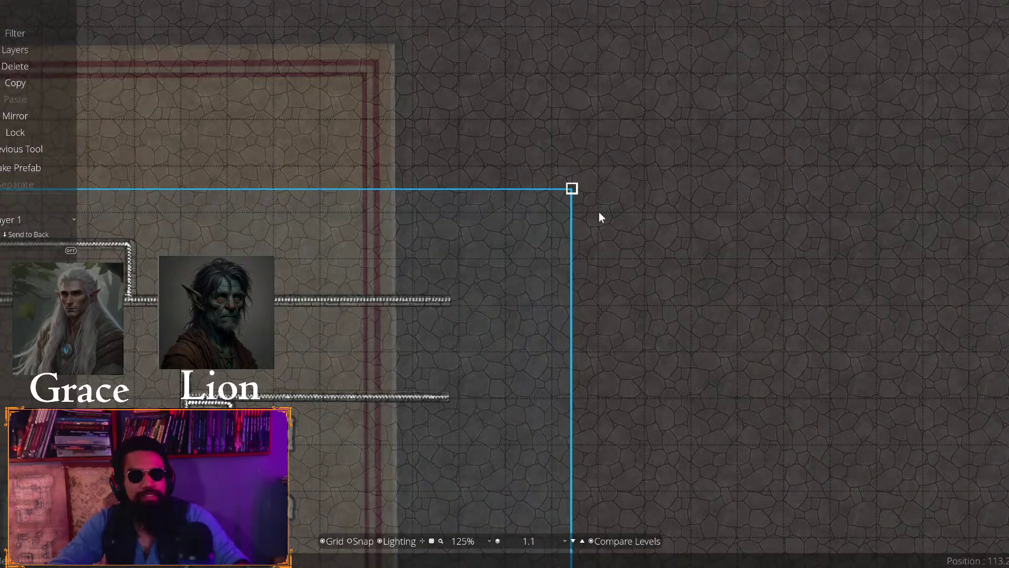
drag(572, 188, 710, 85)
click(879, 302)
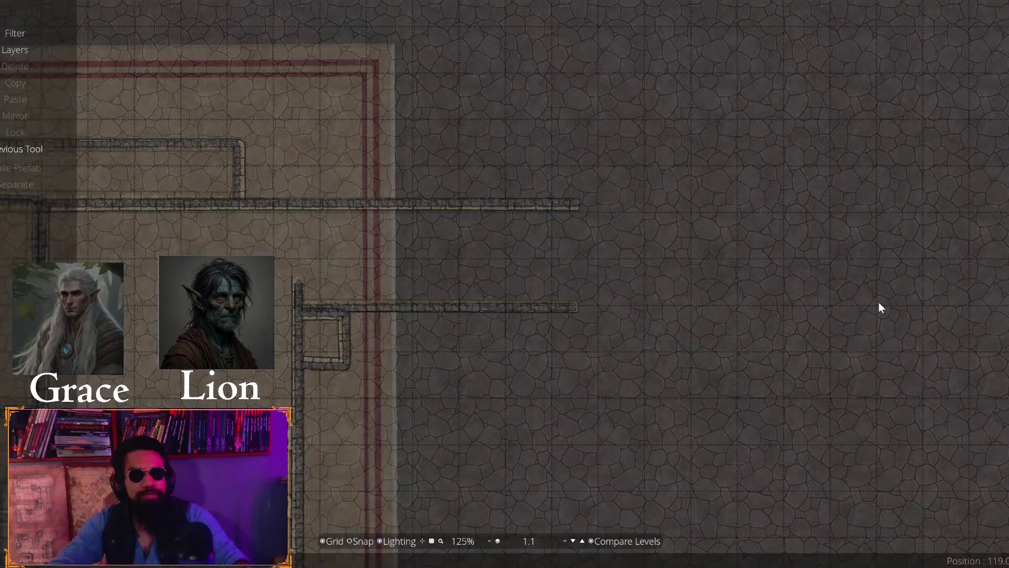
Switch to level 1 and move the Tunnels of Terror reference map so its surface stairs sit near the enlarged stair walls
scroll(675, 418, down, 2)
drag(676, 423, 910, 205)
scroll(906, 200, down, 2)
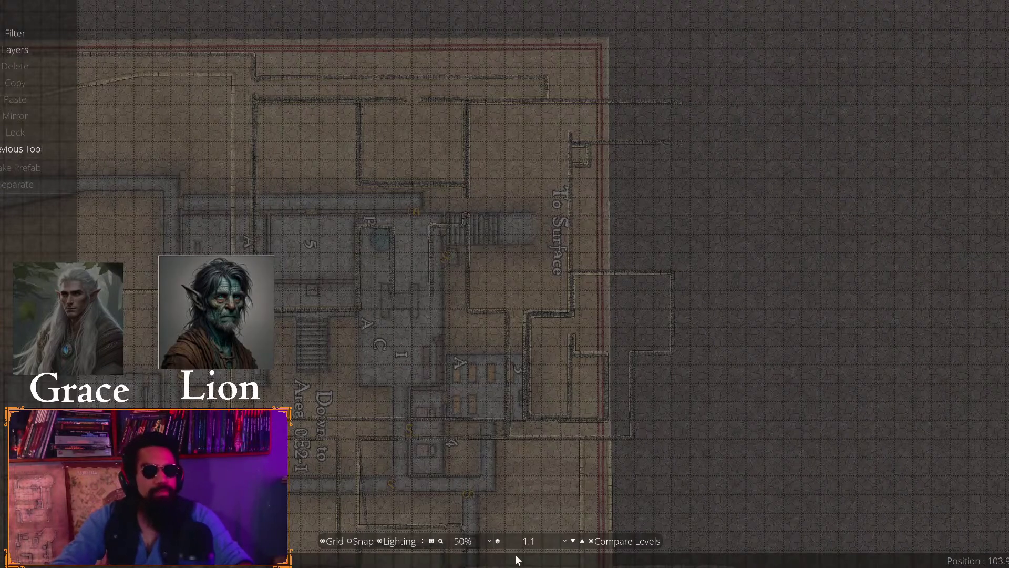
click(544, 540)
click(537, 502)
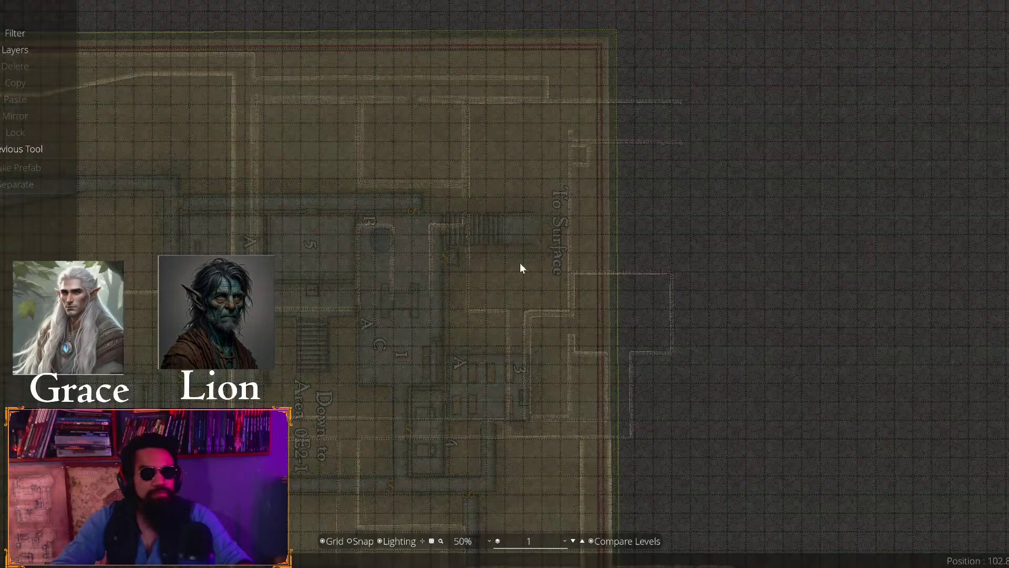
scroll(676, 197, up, 2)
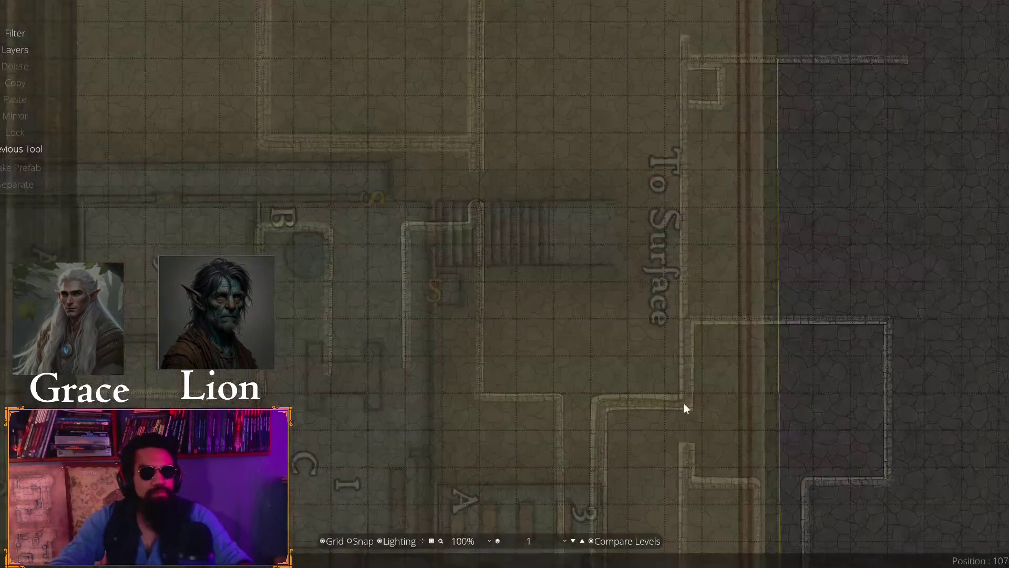
click(544, 264)
drag(526, 294, 746, 344)
scroll(747, 344, down, 5)
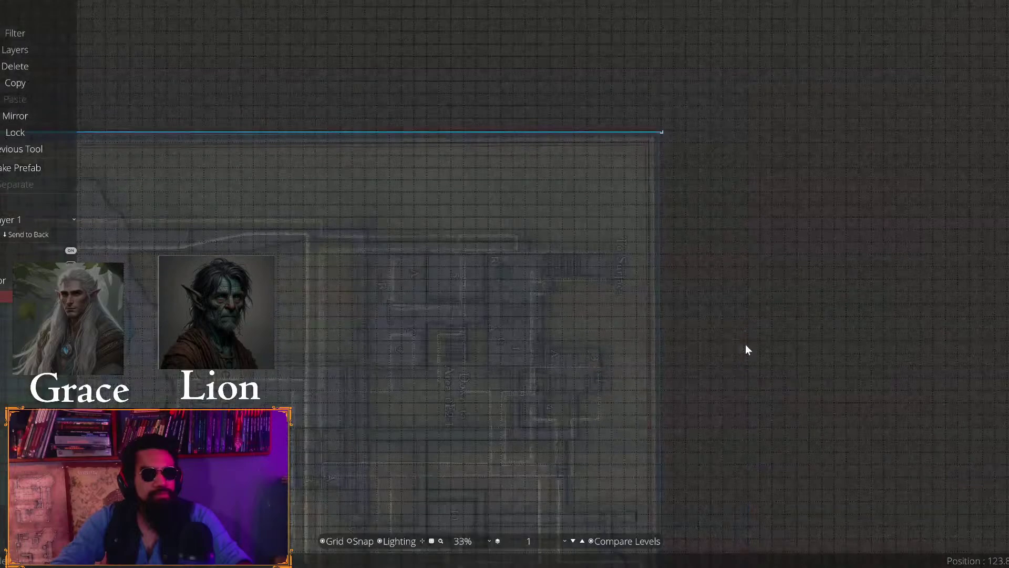
Enlarge the reference map from its corner near the skull compass so its corridors roughly match the enlarged walls
scroll(417, 272, up, 4)
scroll(603, 450, down, 2)
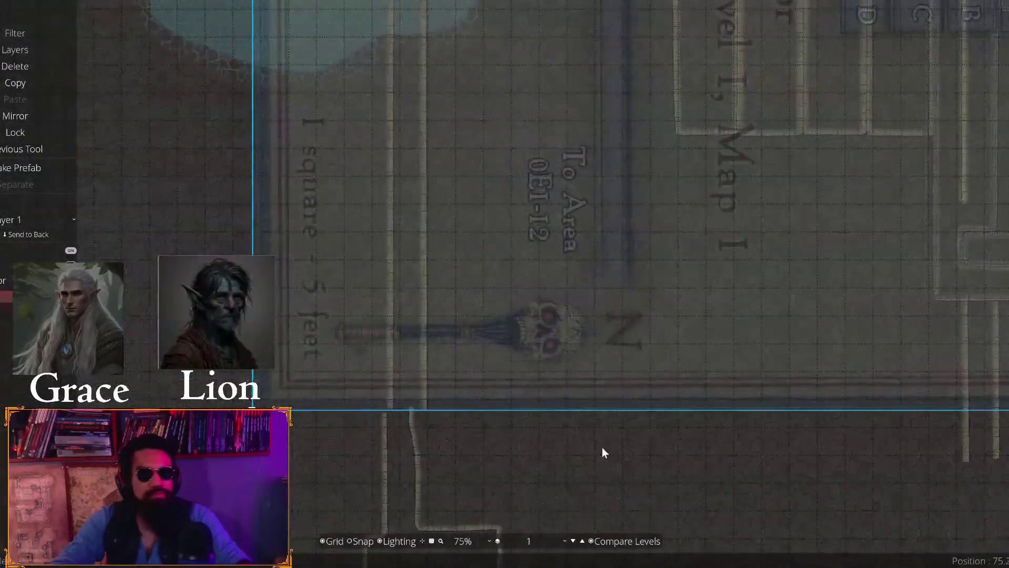
drag(331, 368, 154, 504)
drag(715, 424, 716, 398)
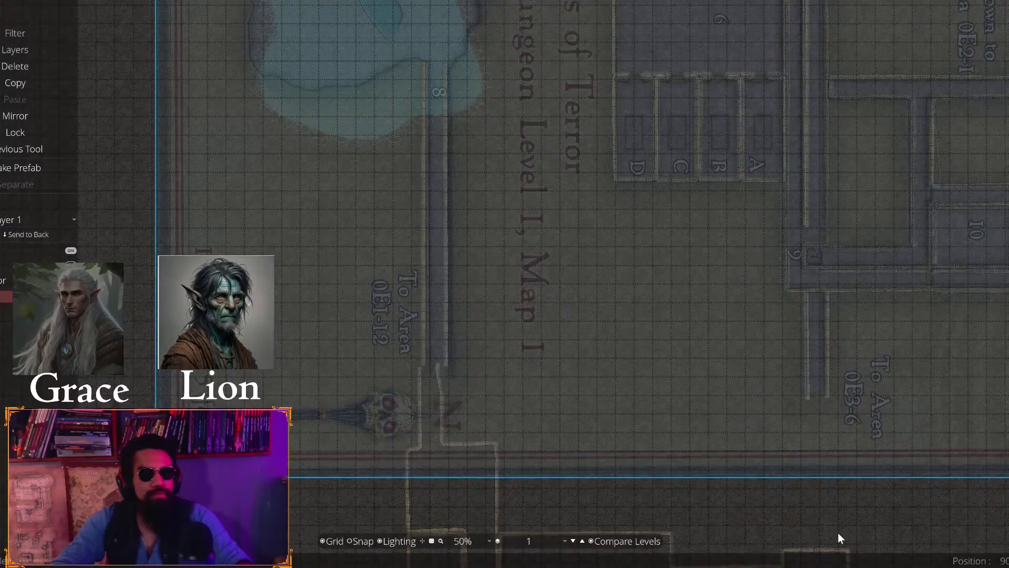
Stretch the reference map's corner near "To Surface" outward so the stairs and upper corridor line up with the wall paths
drag(862, 499, 289, 493)
drag(946, 211, 813, 478)
drag(656, 89, 636, 407)
scroll(543, 255, up, 1)
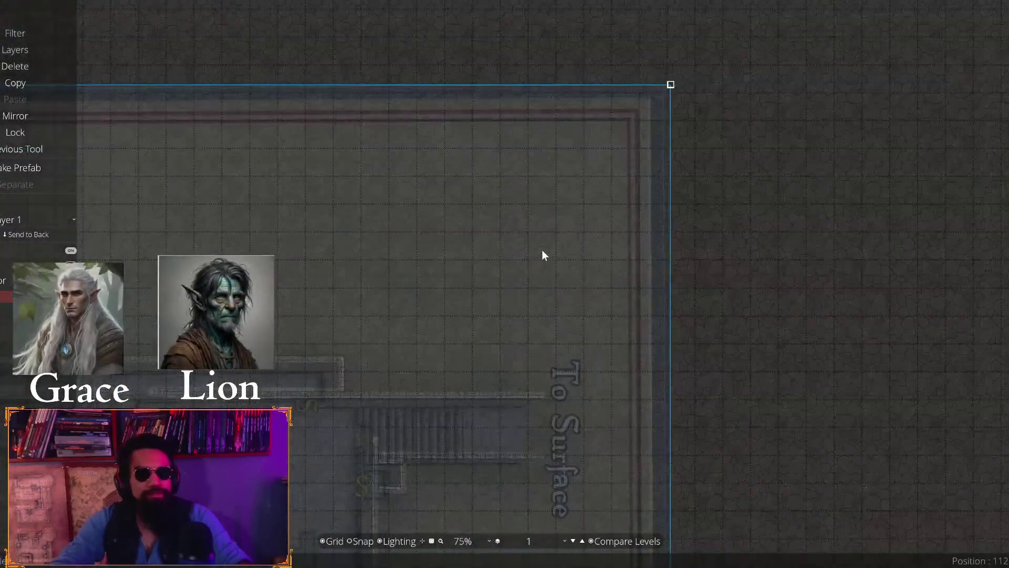
drag(670, 84, 714, 65)
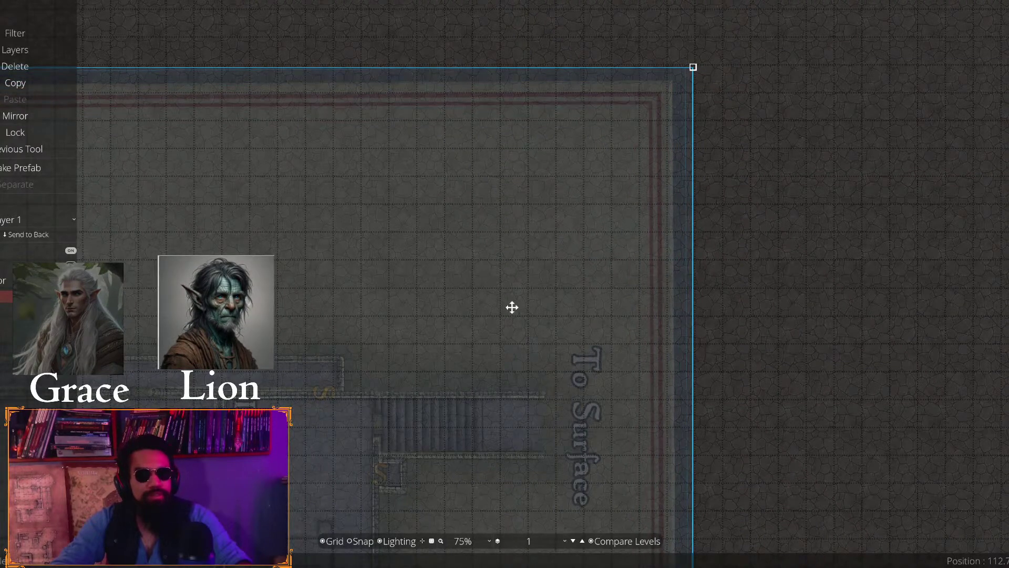
Extend the reference map's corner near the skull compass slightly outward to fine-tune its fit to the walls, and deselect the map
drag(318, 395, 858, 156)
drag(497, 336, 775, 187)
drag(350, 397, 570, 97)
drag(326, 382, 420, 152)
drag(347, 358, 528, 208)
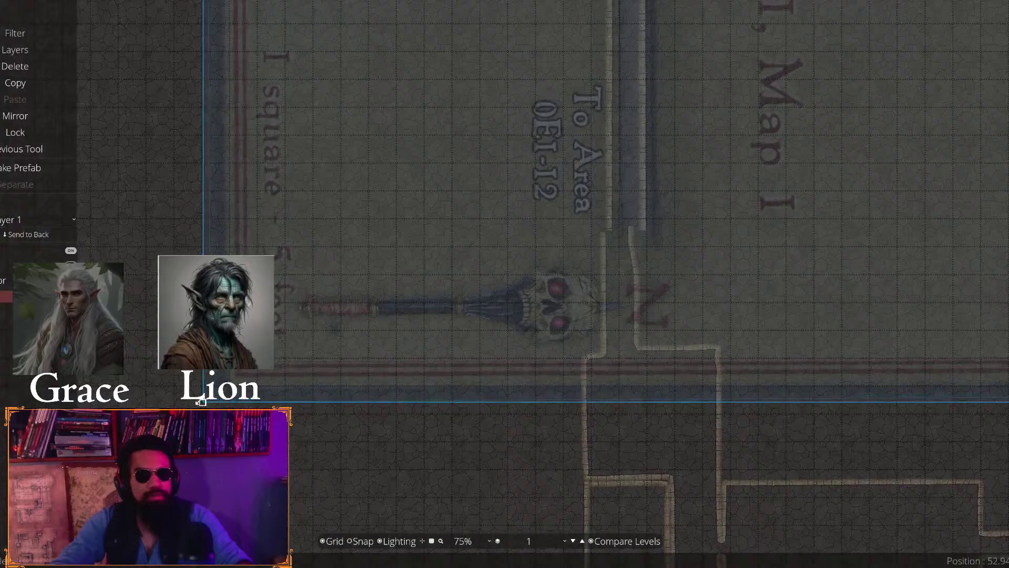
drag(201, 400, 188, 415)
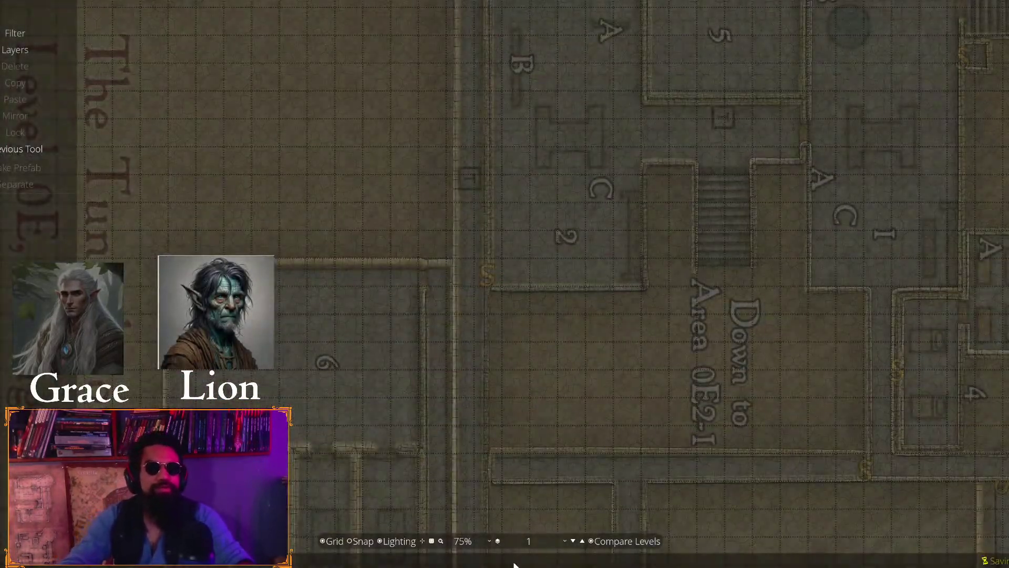
Switch back to level 1.1
click(538, 541)
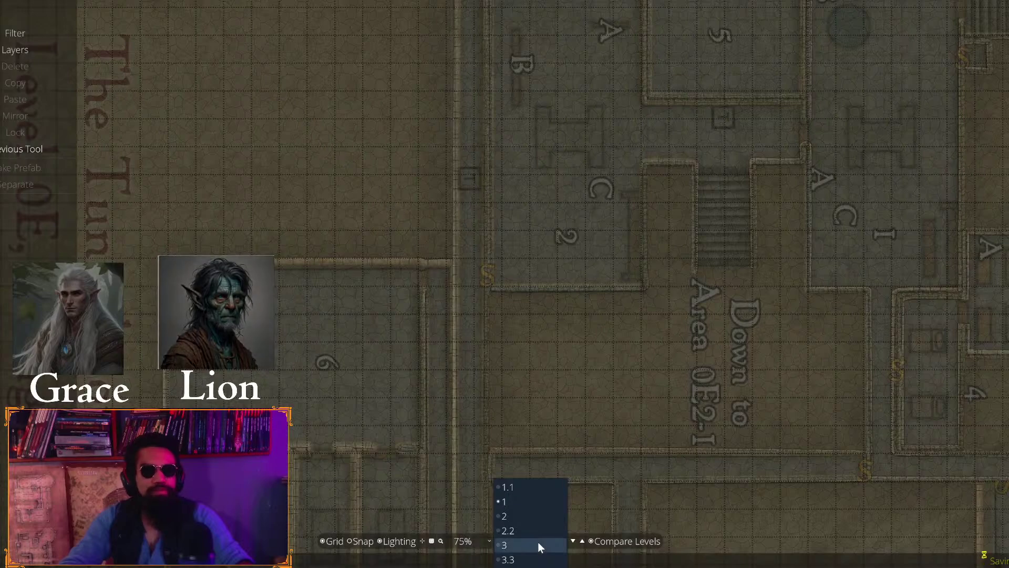
click(518, 488)
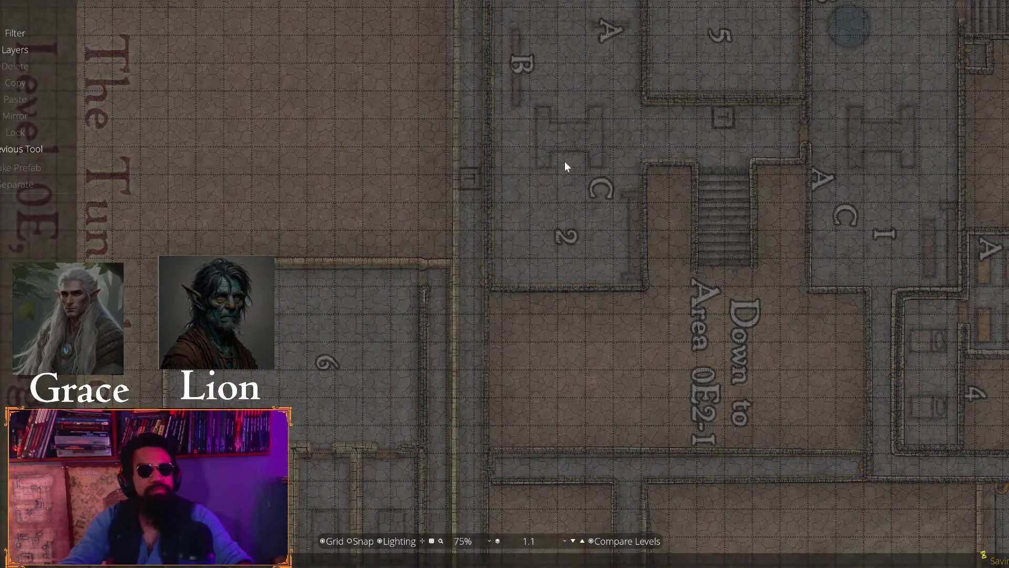
Examine the stone walls around room 2 and the long vertical corridor for alignment with the reference map
scroll(569, 162, up, 2)
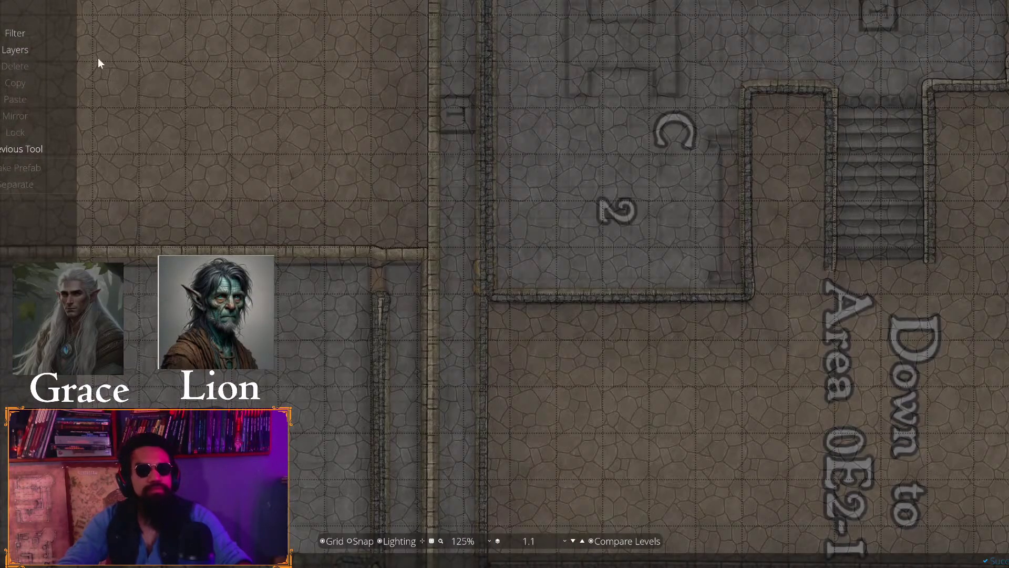
scroll(670, 113, up, 2)
drag(670, 113, 403, 446)
drag(345, 380, 491, 11)
scroll(314, 311, up, 4)
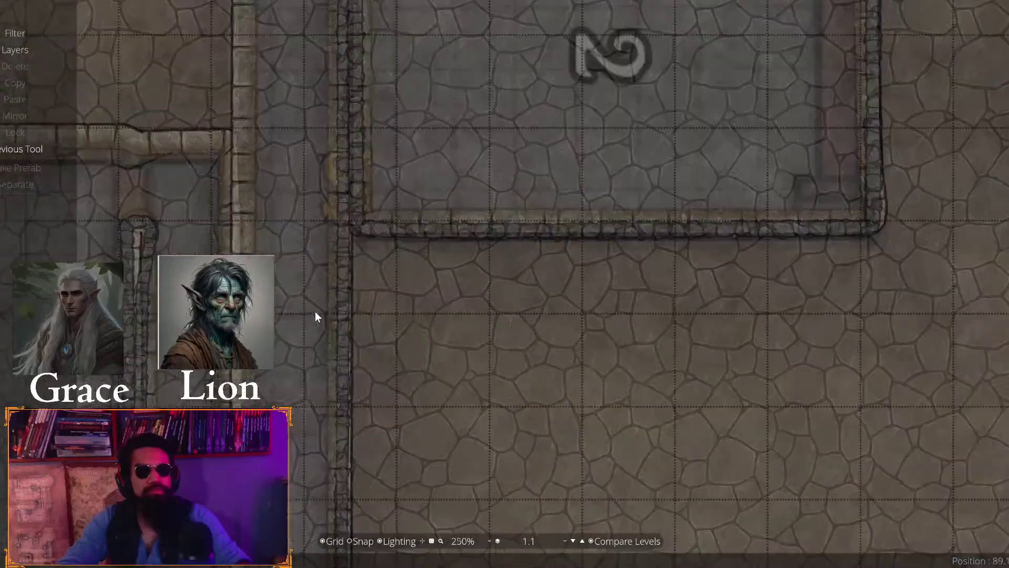
drag(317, 312, 846, 199)
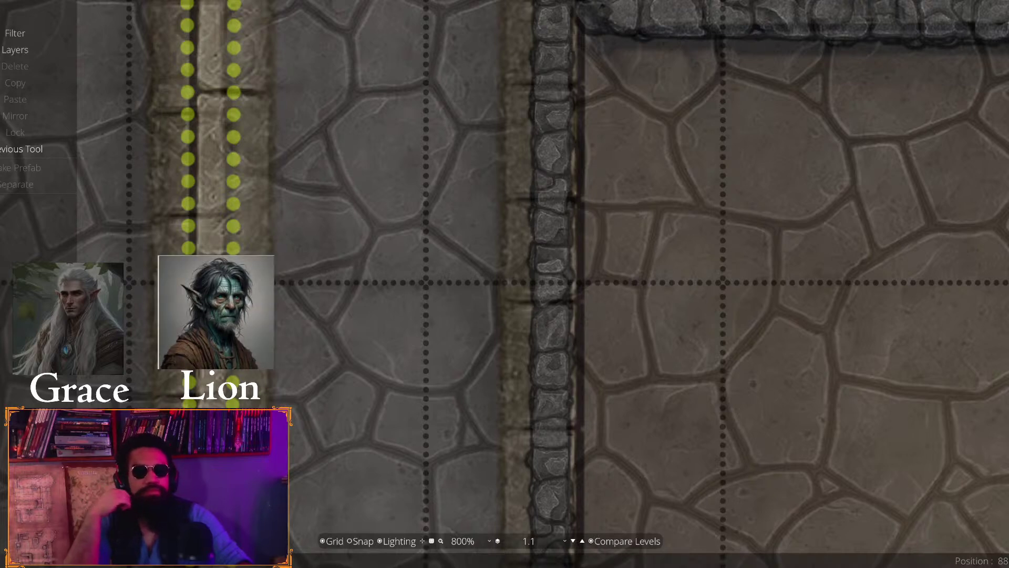
scroll(360, 398, down, 5)
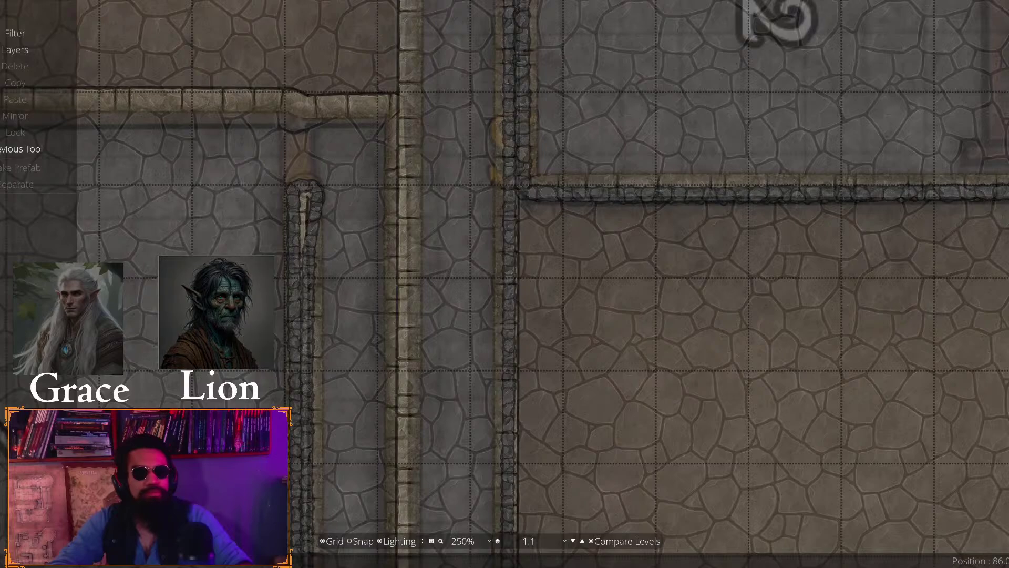
scroll(463, 307, down, 2)
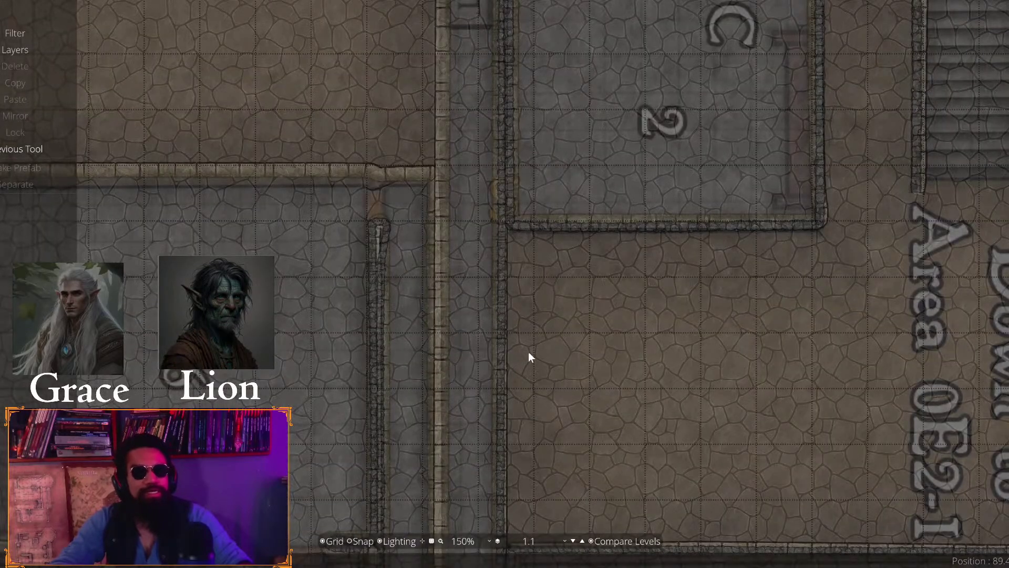
scroll(531, 352, down, 5)
scroll(553, 317, up, 8)
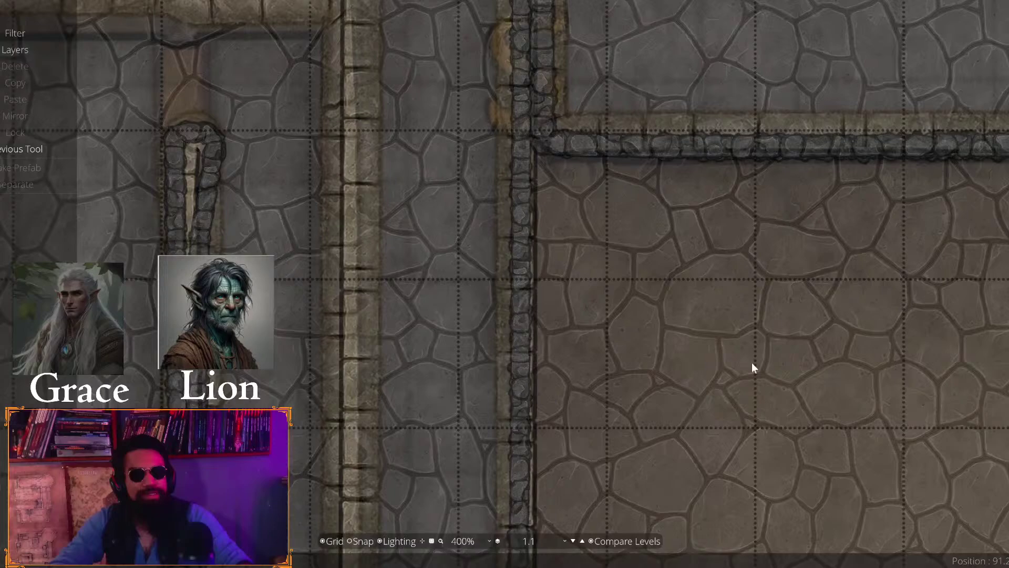
Box-select all the wall paths on level 1.1 and shift them about half a square towards the lake side
scroll(702, 415, down, 6)
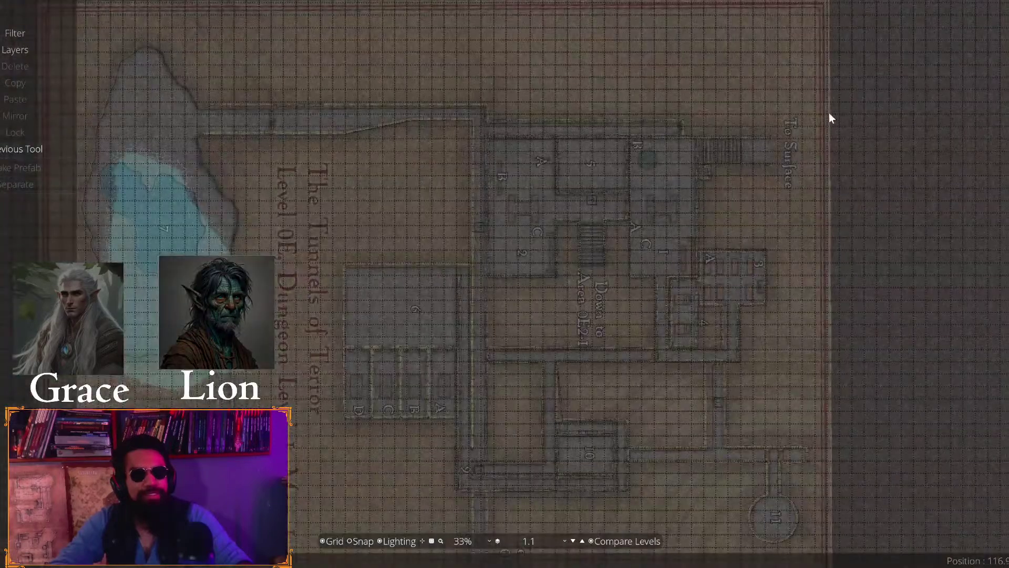
scroll(829, 113, down, 1)
drag(817, 68, 125, 513)
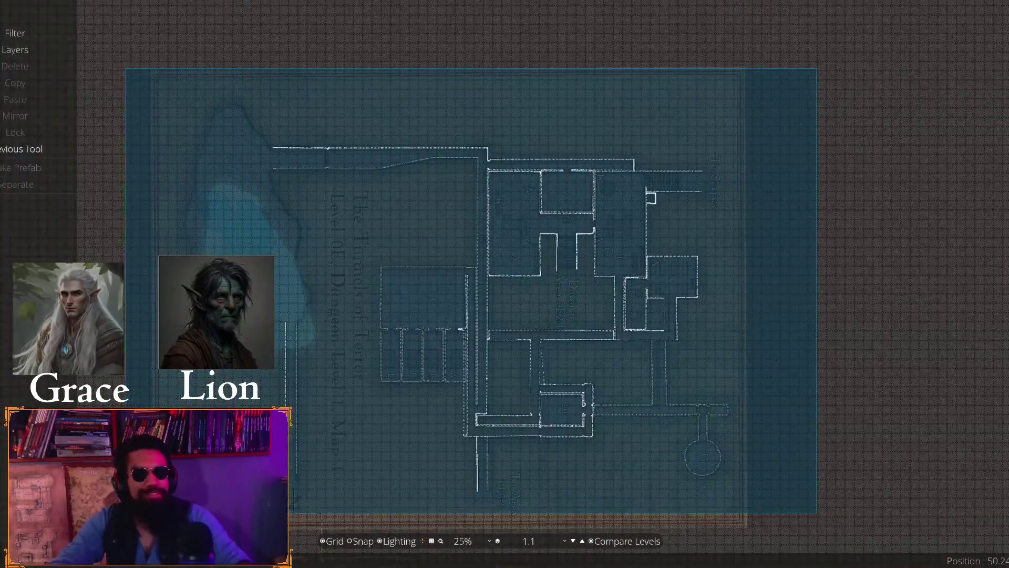
scroll(441, 318, up, 8)
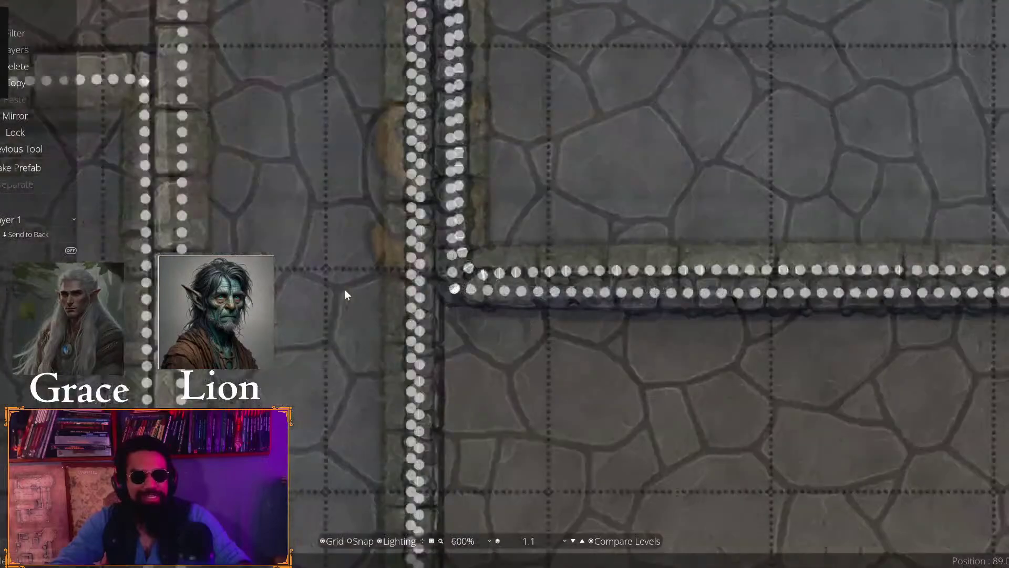
drag(346, 291, 554, 353)
drag(625, 250, 513, 253)
scroll(514, 253, down, 12)
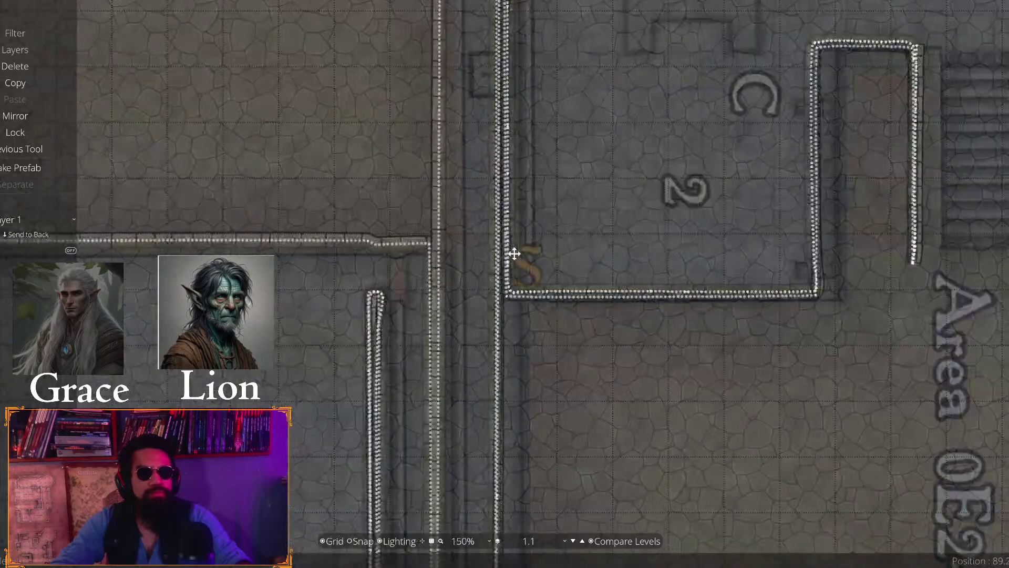
Enlarge the selected wall paths outward from their corner near the To Surface stairs
scroll(736, 179, up, 6)
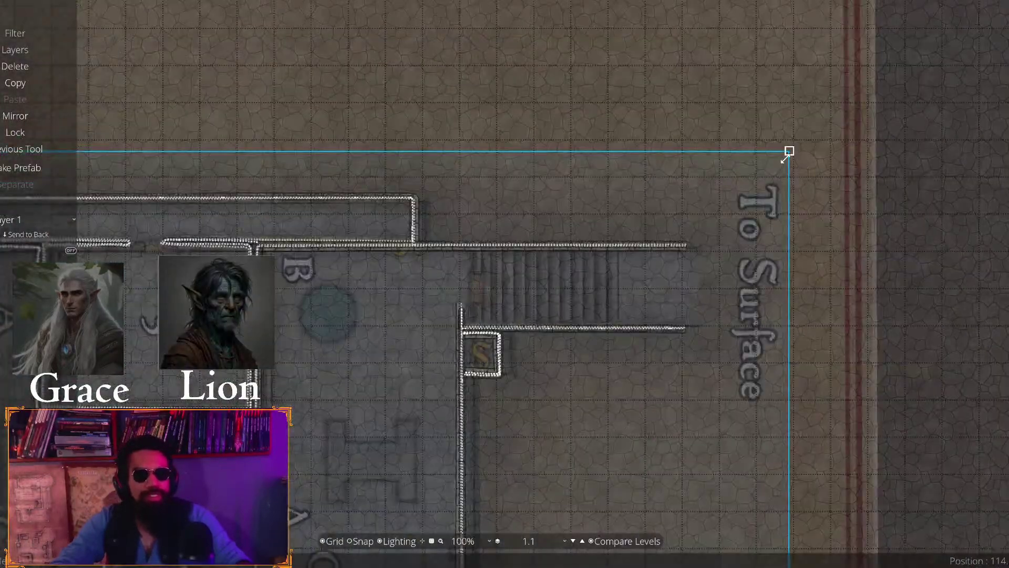
drag(786, 157, 984, 4)
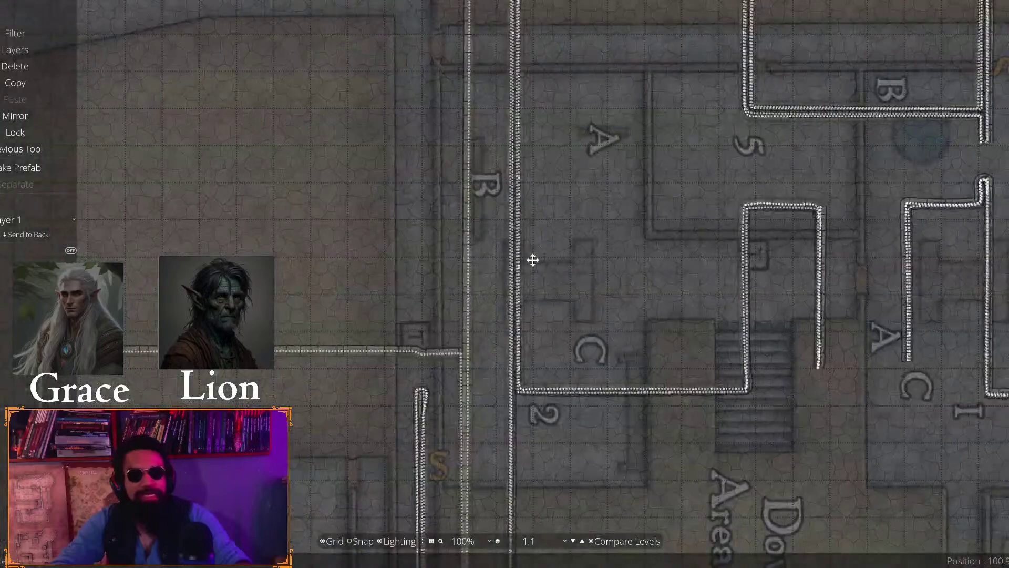
Try rotating the selected wall paths over room 2 in both directions, set them upright again and clear the selection
scroll(464, 283, up, 4)
scroll(464, 283, down, 2)
scroll(464, 283, down, 4)
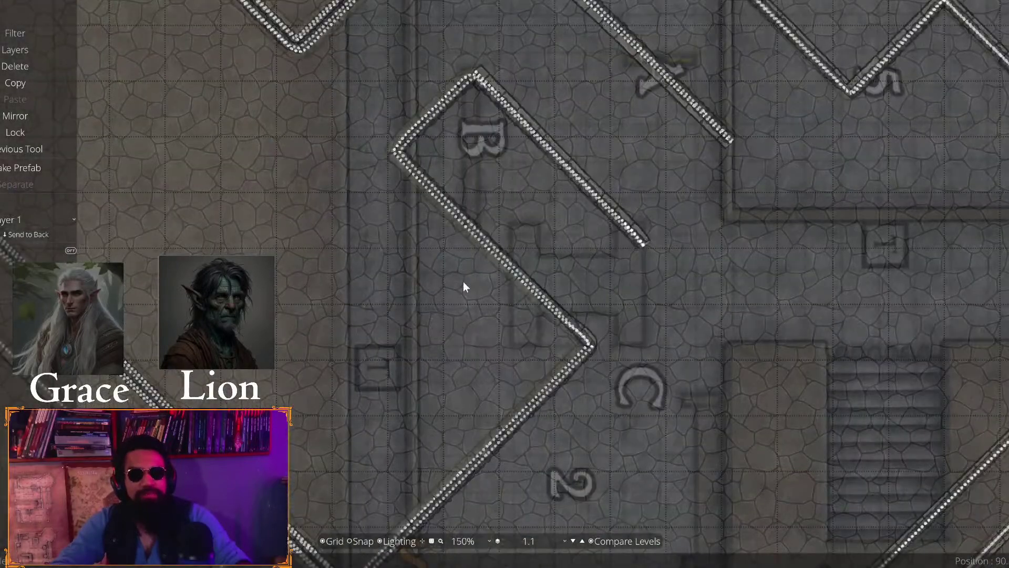
scroll(464, 282, up, 2)
scroll(463, 281, down, 2)
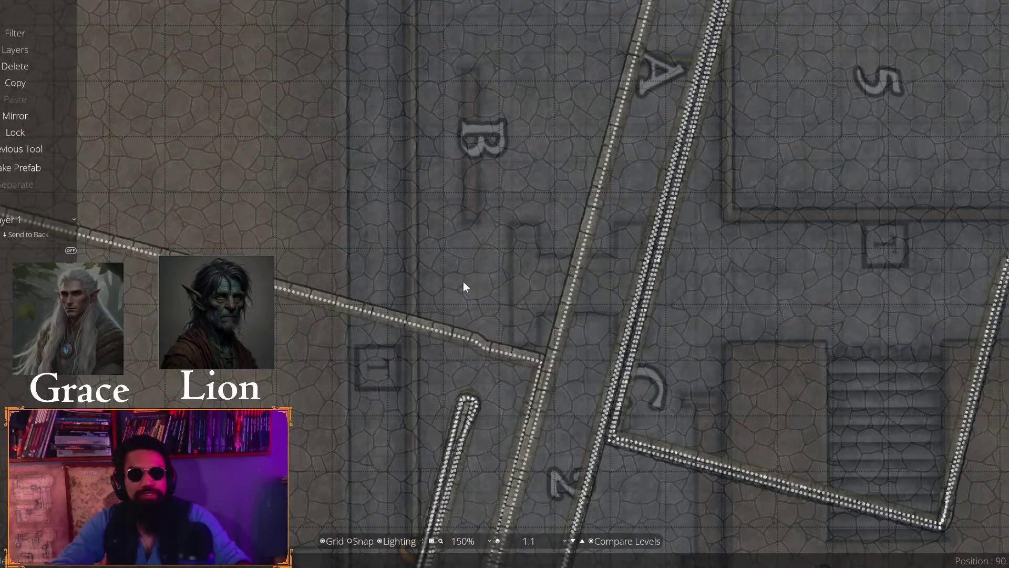
scroll(464, 284, down, 2)
scroll(463, 284, up, 2)
scroll(463, 282, up, 3)
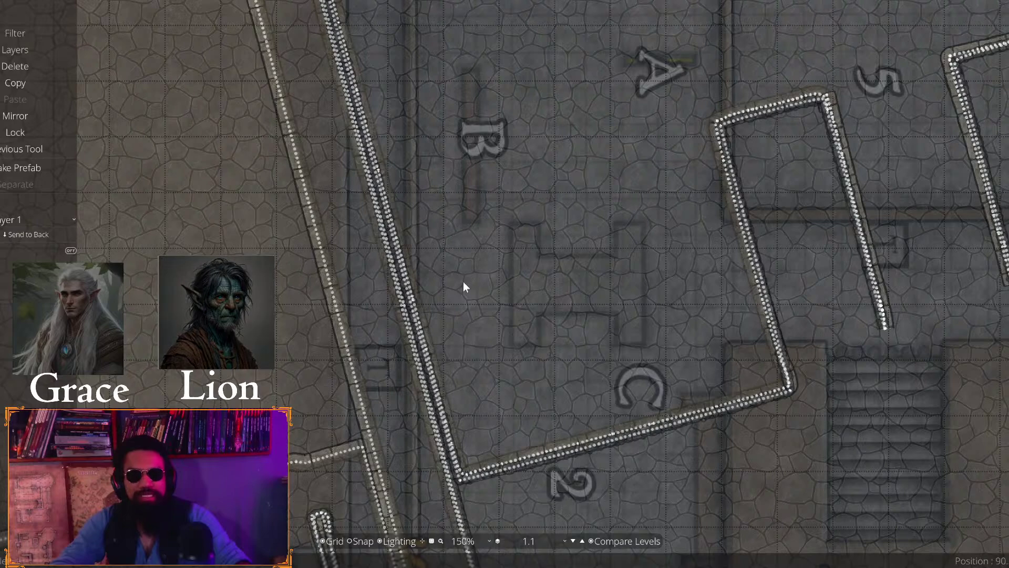
scroll(463, 281, down, 3)
scroll(462, 282, up, 1)
scroll(464, 287, down, 2)
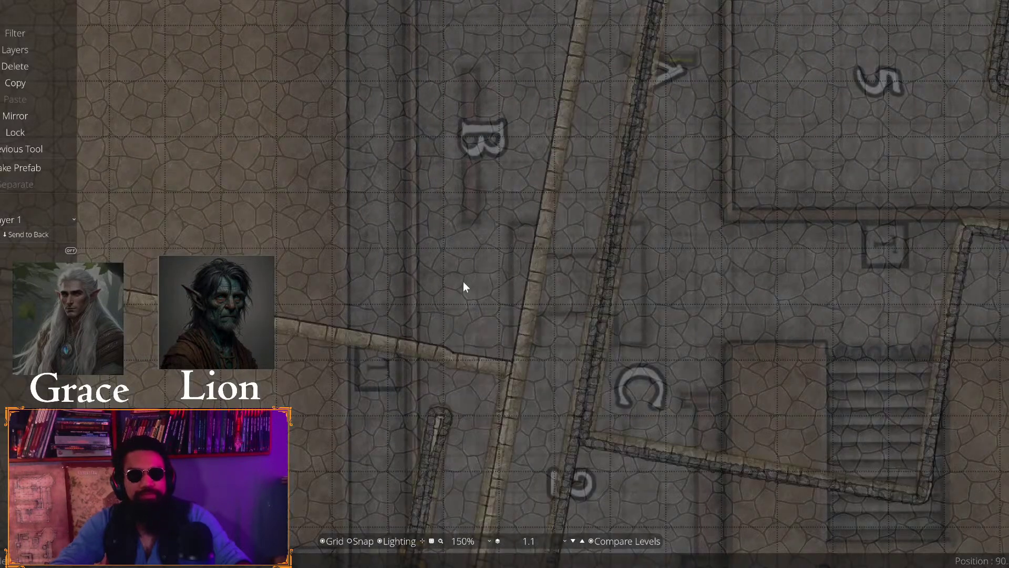
scroll(464, 287, up, 2)
click(464, 286)
scroll(463, 285, down, 1)
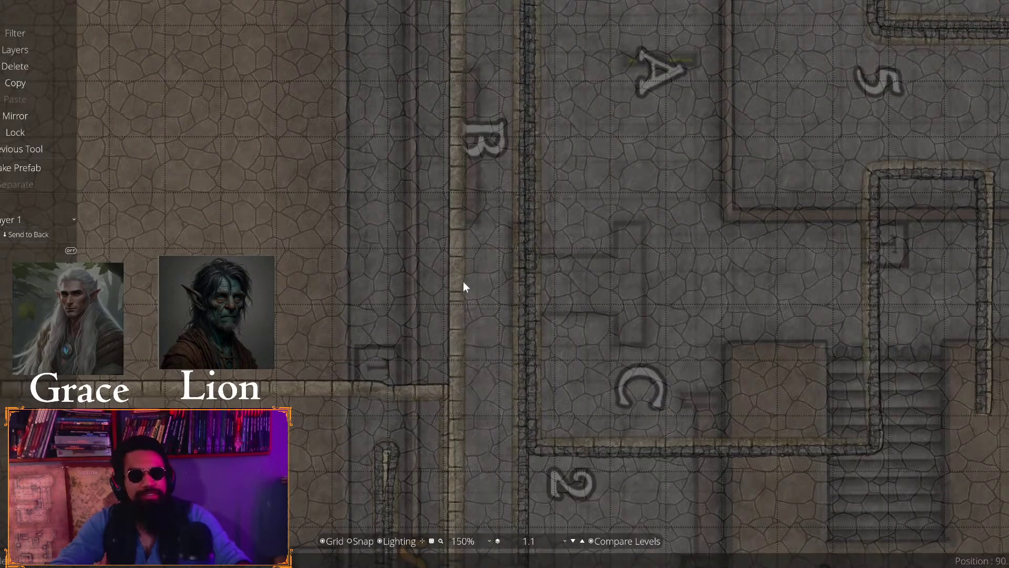
Box-select all the wall paths on level 1.1
scroll(464, 283, down, 5)
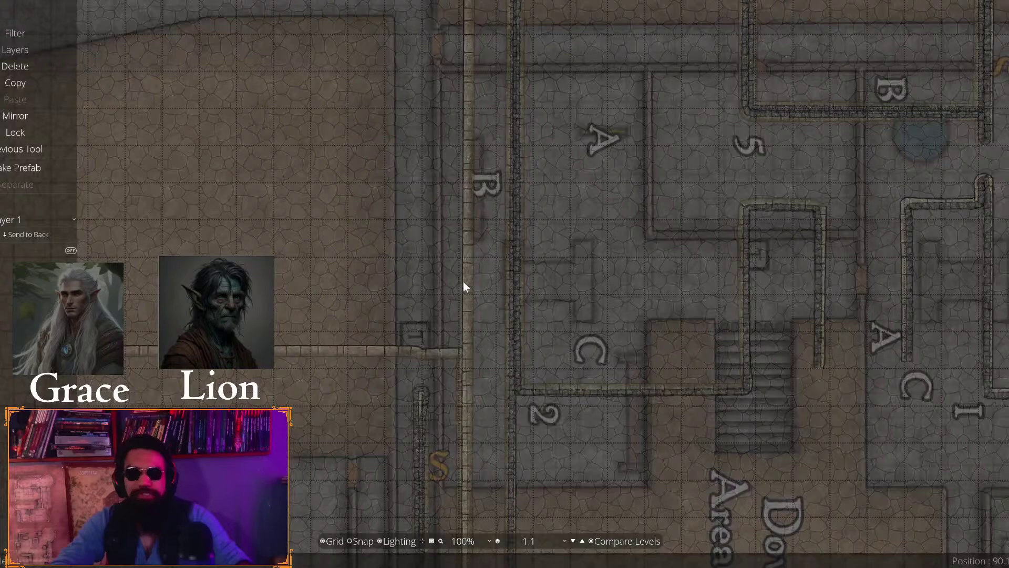
scroll(464, 283, down, 2)
drag(487, 263, 800, 451)
scroll(503, 234, down, 2)
scroll(504, 234, down, 2)
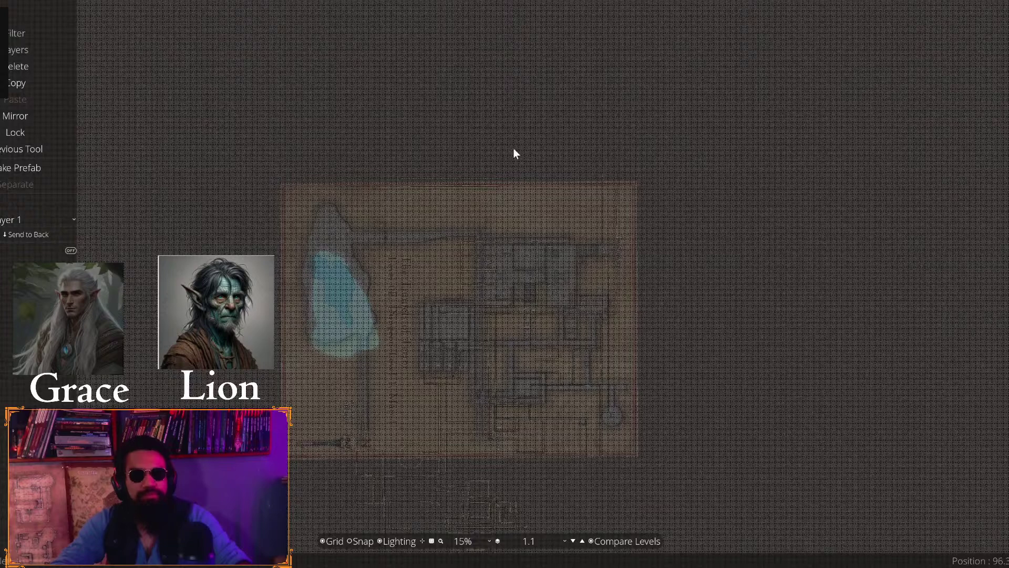
drag(212, 118, 771, 485)
Try rotating the whole wall selection against the reference map and bring it back upright
scroll(484, 329, down, 2)
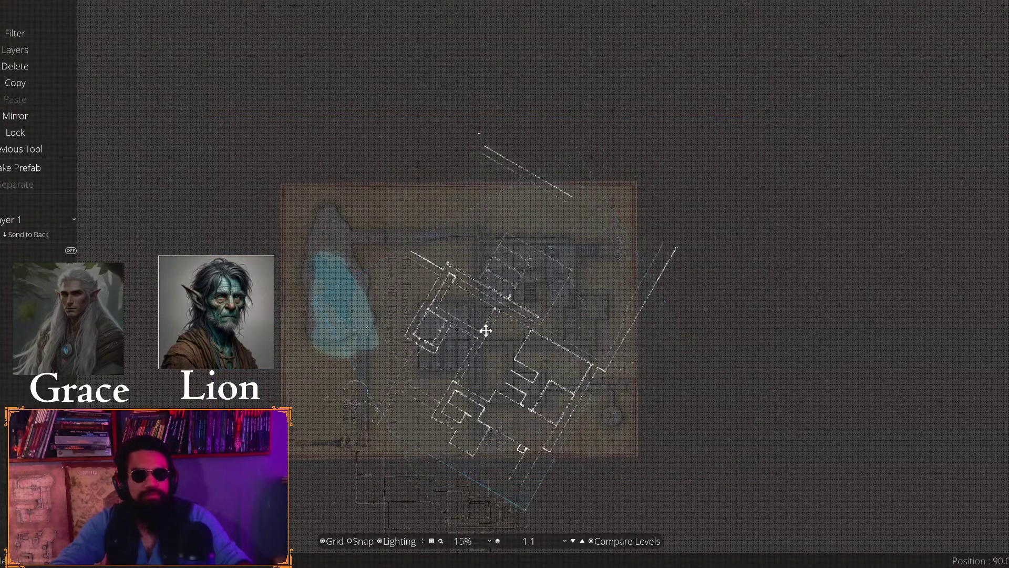
scroll(484, 329, up, 2)
scroll(486, 330, down, 2)
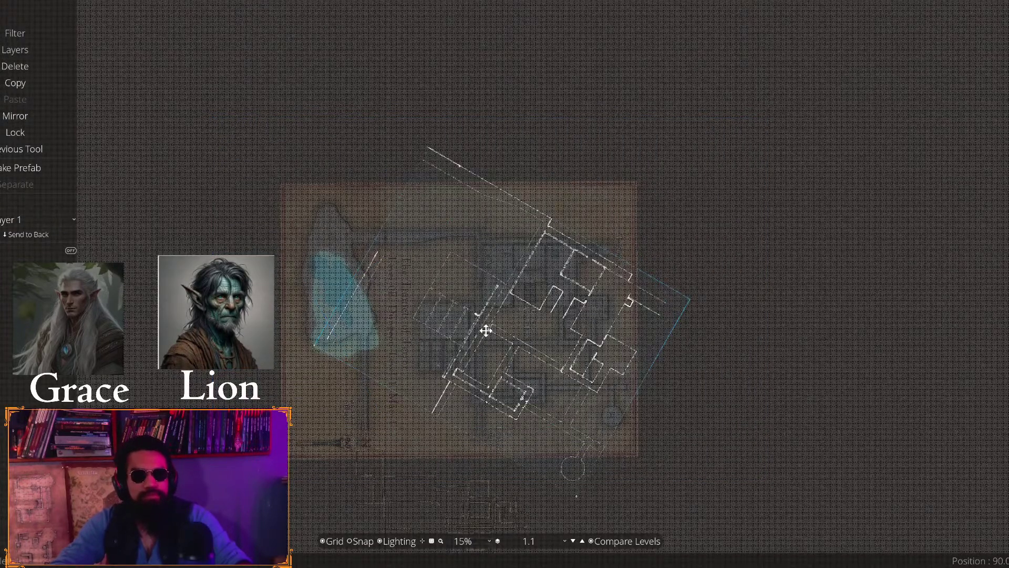
scroll(486, 330, up, 3)
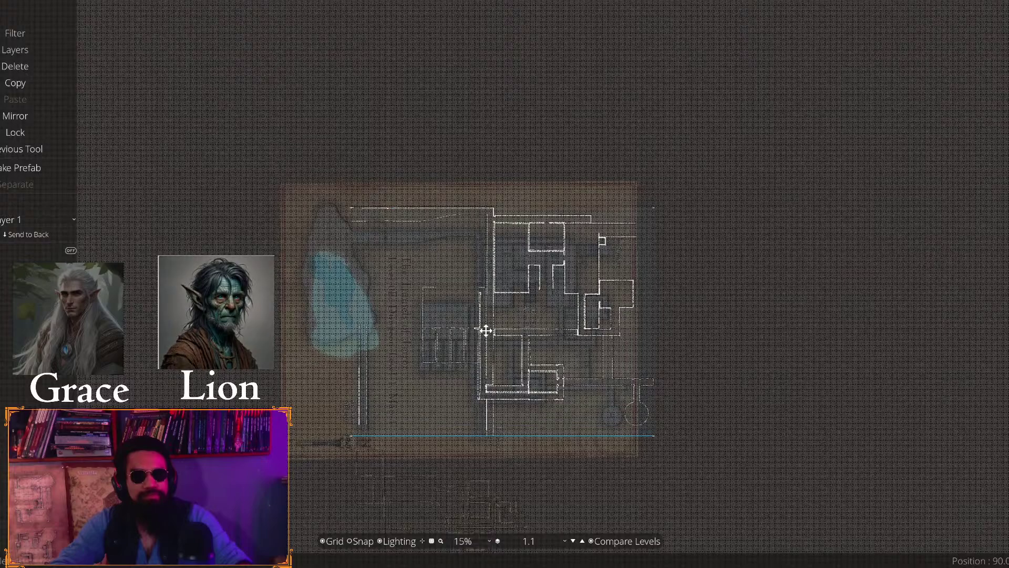
Move the selected walls about two squares towards the lake, over the corridor beside room 2
scroll(486, 330, up, 3)
scroll(485, 331, up, 5)
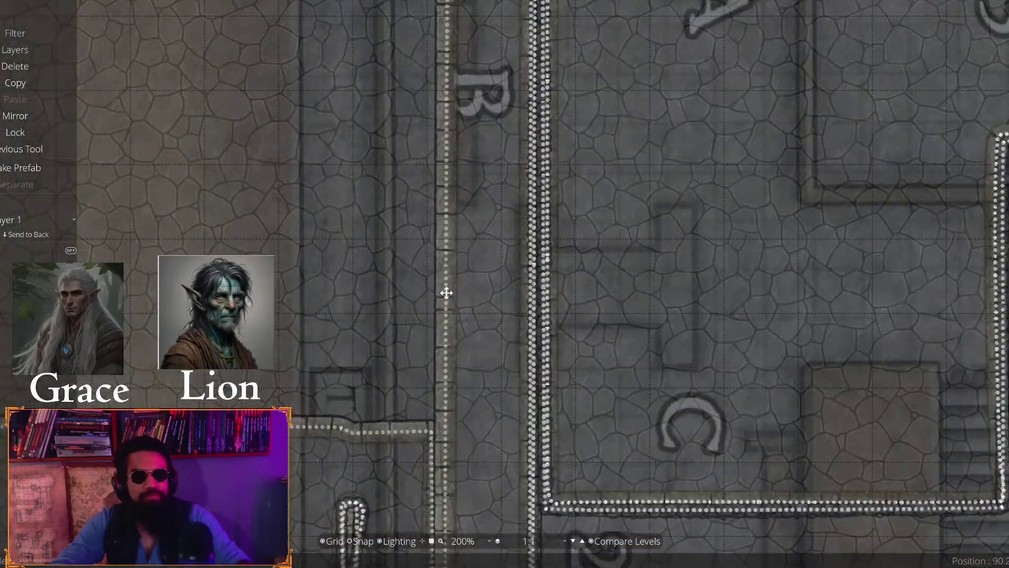
drag(447, 293, 280, 292)
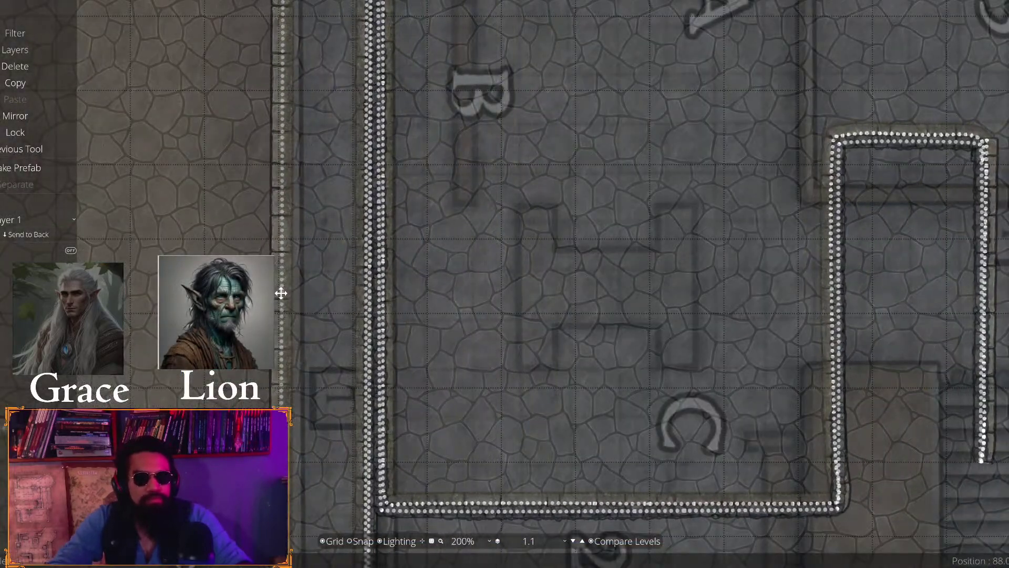
scroll(281, 292, up, 1)
drag(264, 423, 389, 409)
Enlarge the selected walls outward from their corner near the skull compass and shift them to fit the top of room 6
scroll(389, 409, down, 2)
scroll(389, 409, down, 6)
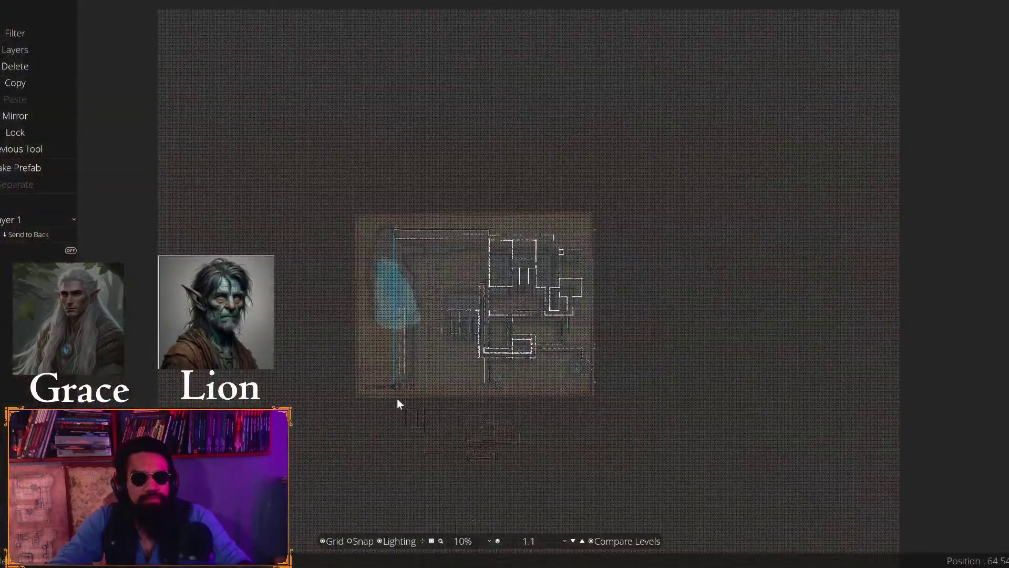
scroll(368, 415, up, 3)
scroll(487, 288, up, 3)
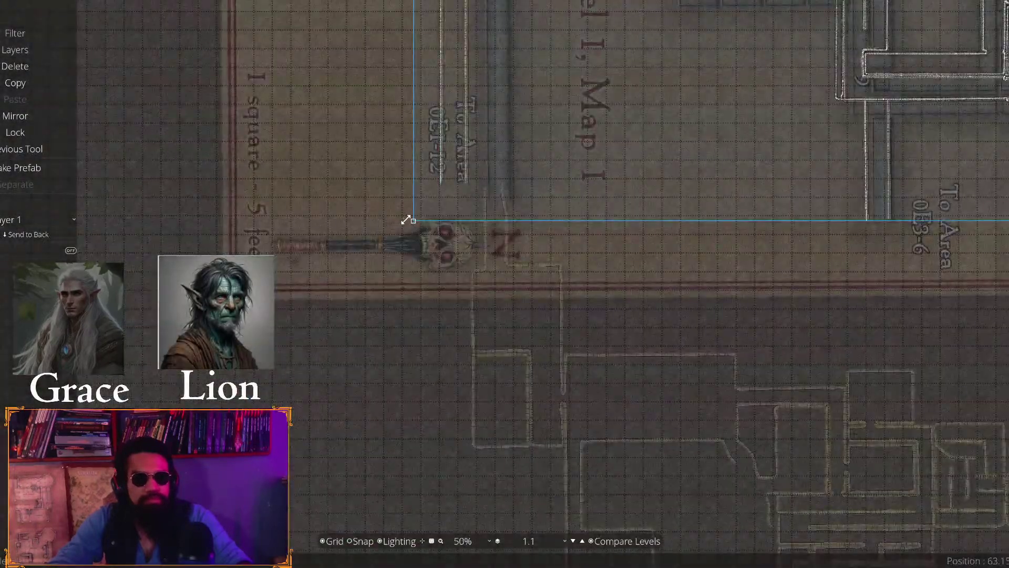
drag(414, 222, 192, 387)
scroll(496, 383, up, 5)
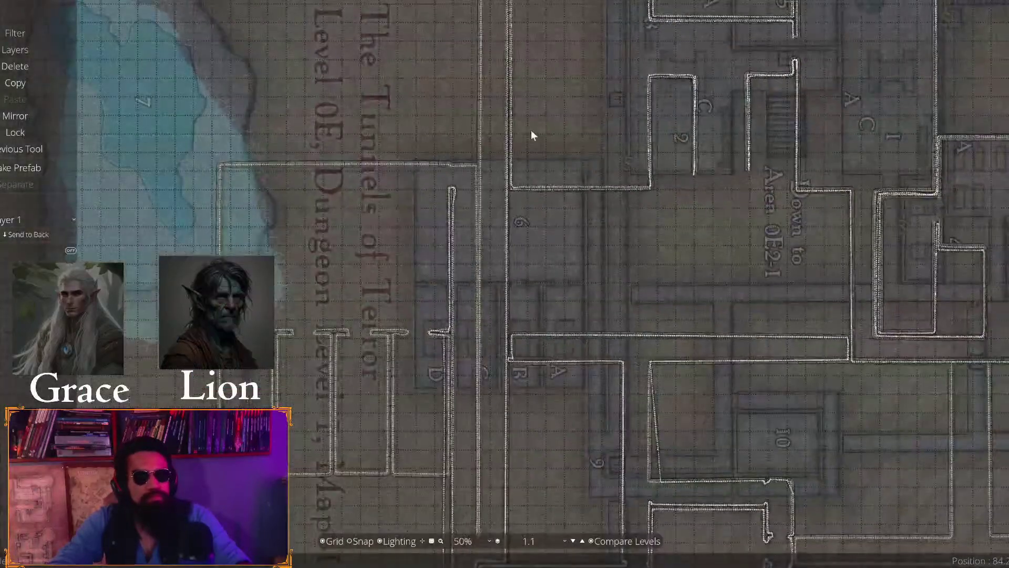
scroll(499, 373, up, 4)
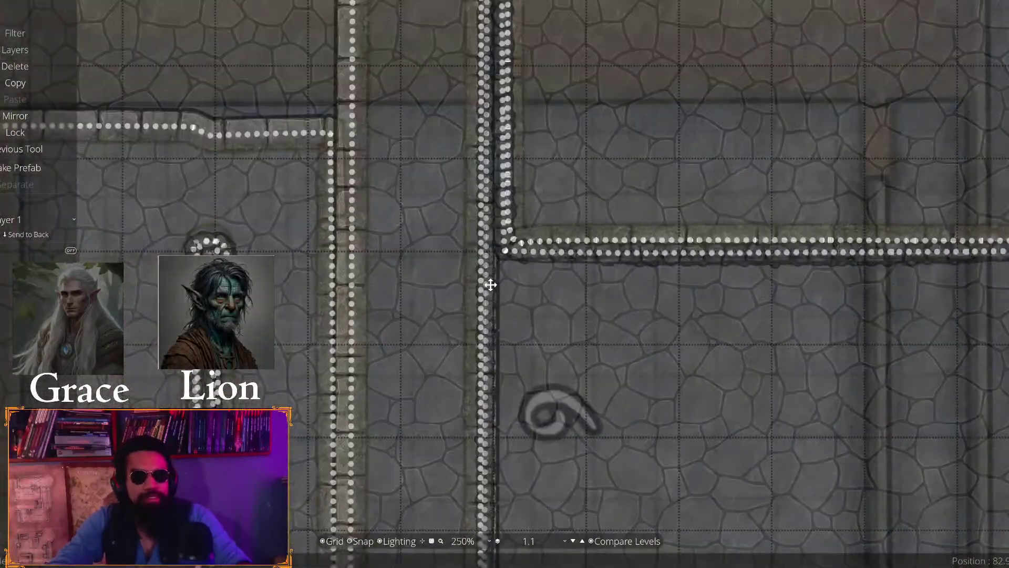
drag(490, 284, 520, 272)
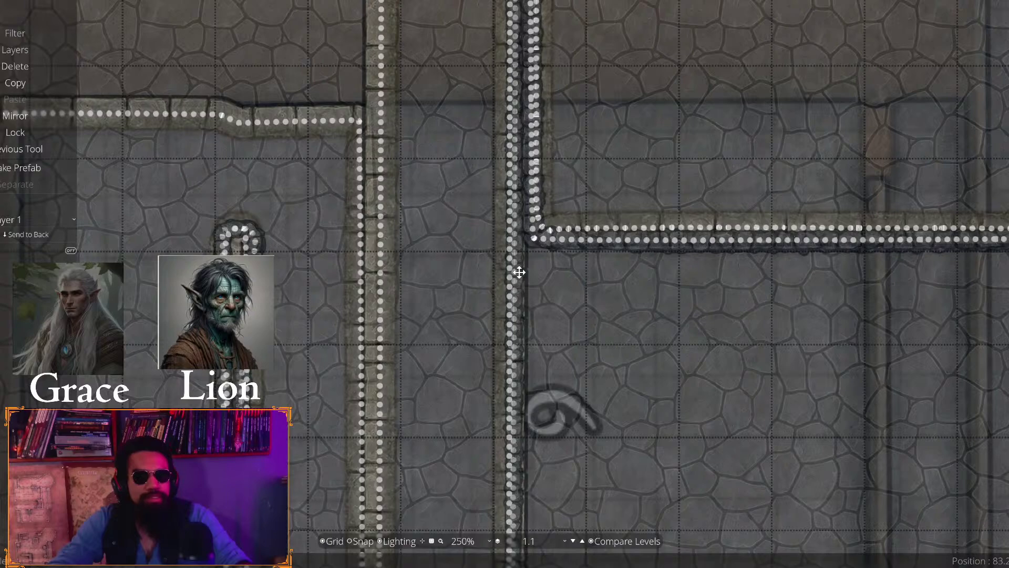
Shrink the selected walls slightly from the skull compass corner and nudge them over the cells below room 6
scroll(520, 272, down, 10)
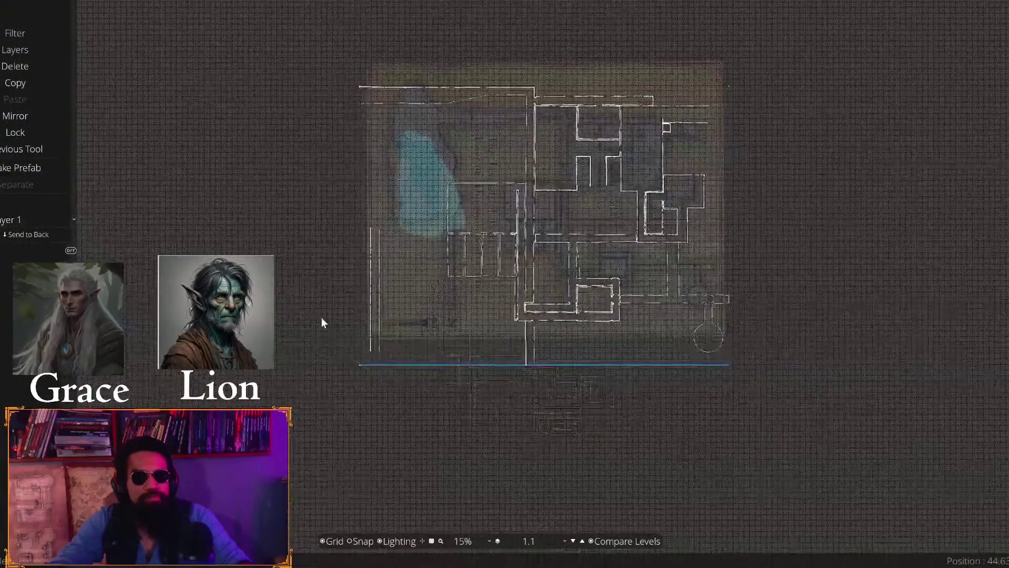
scroll(323, 322, up, 8)
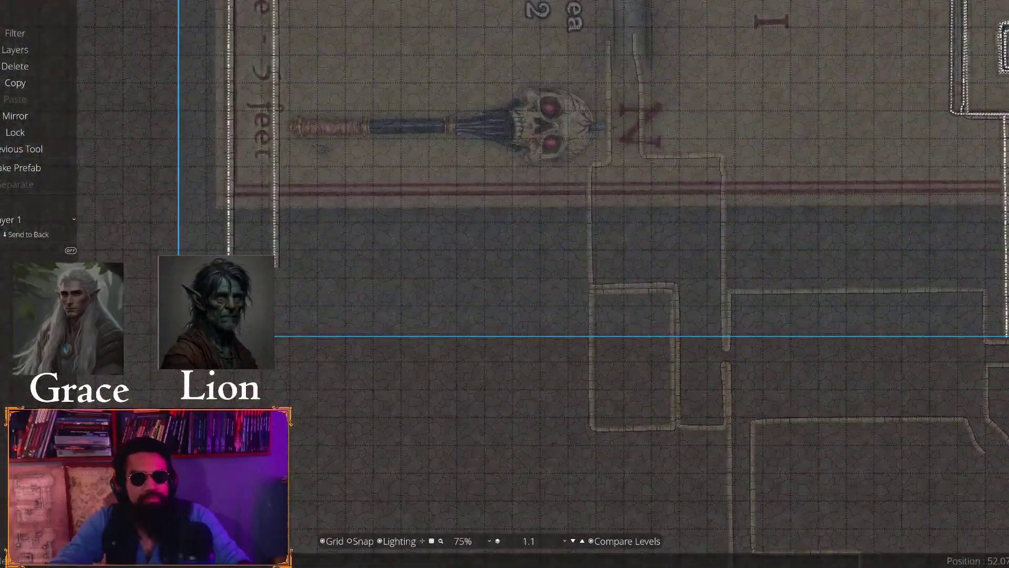
drag(178, 336, 248, 283)
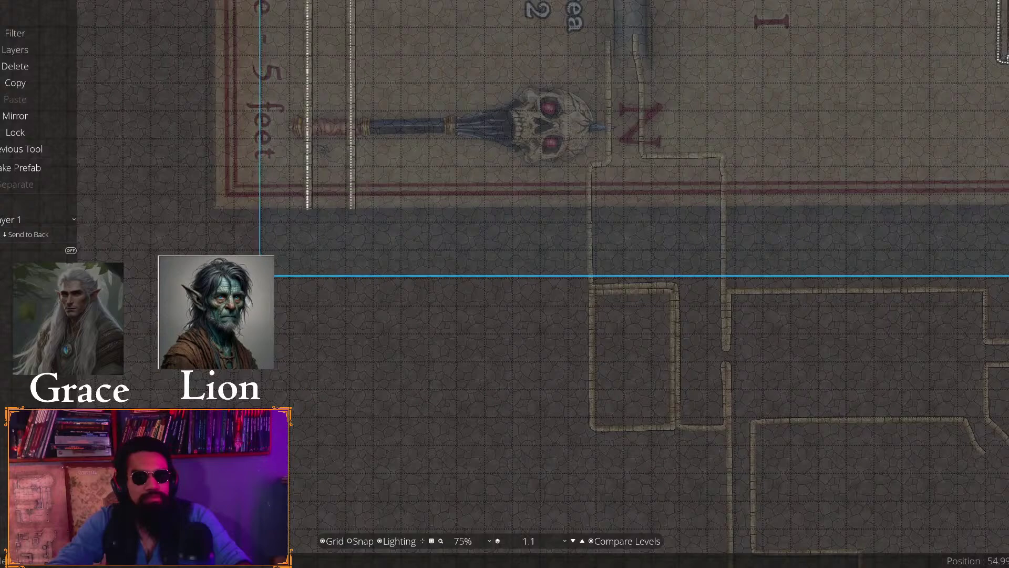
scroll(647, 147, up, 8)
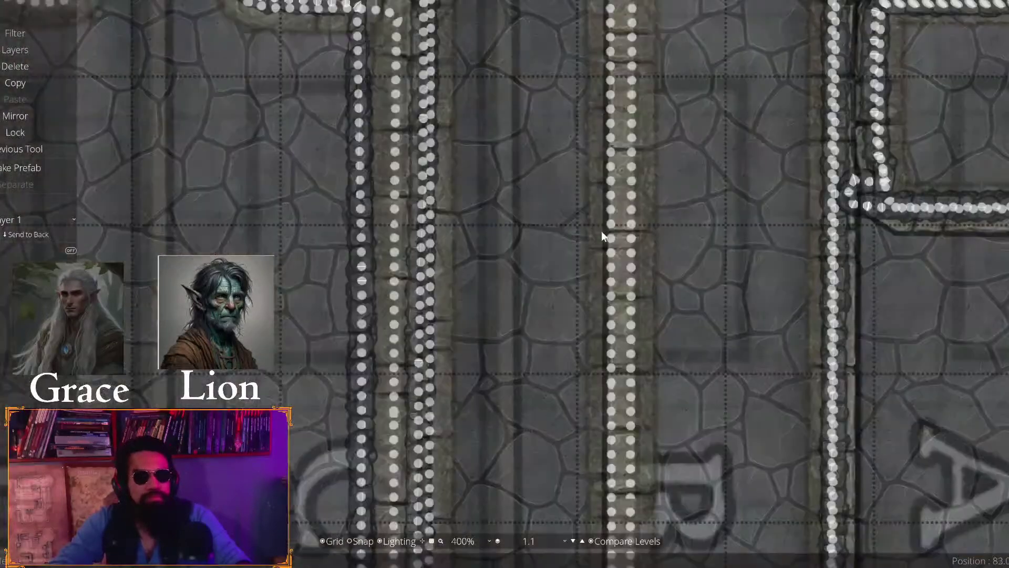
drag(631, 223, 613, 226)
Enlarge the walls a little again from the skull compass corner and nudge the long corridor over the cell block
scroll(484, 262, down, 5)
drag(336, 381, 718, 5)
drag(372, 372, 719, 101)
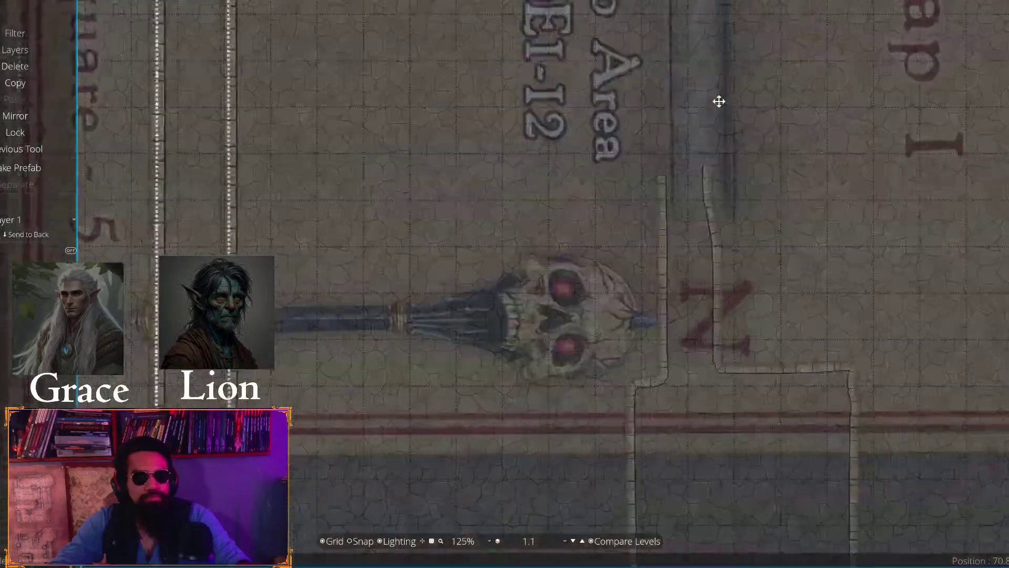
drag(415, 428, 676, 187)
drag(337, 328, 257, 390)
drag(778, 126, 256, 436)
drag(762, 158, 342, 349)
drag(622, 174, 322, 493)
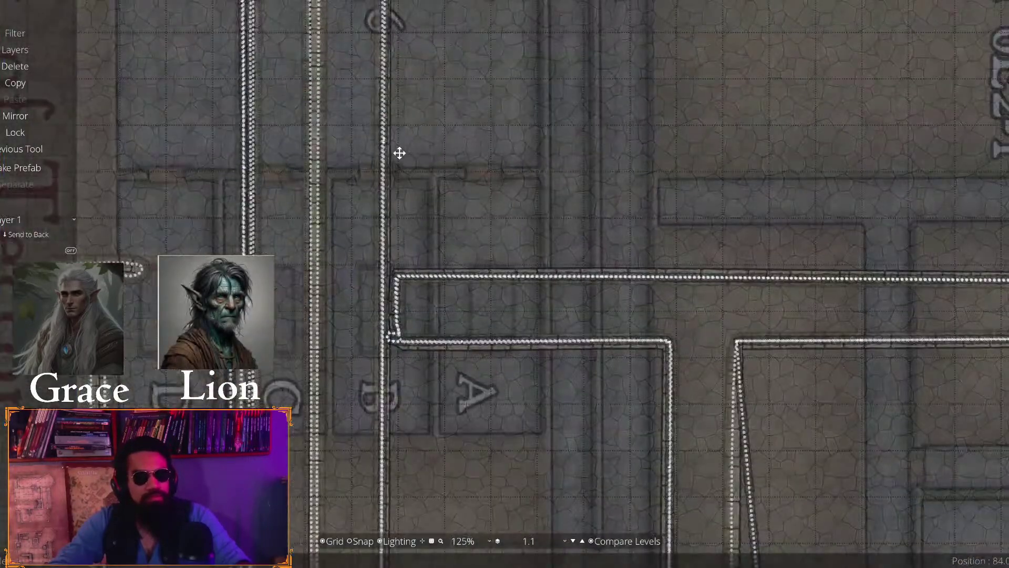
scroll(354, 154, up, 2)
scroll(353, 158, up, 5)
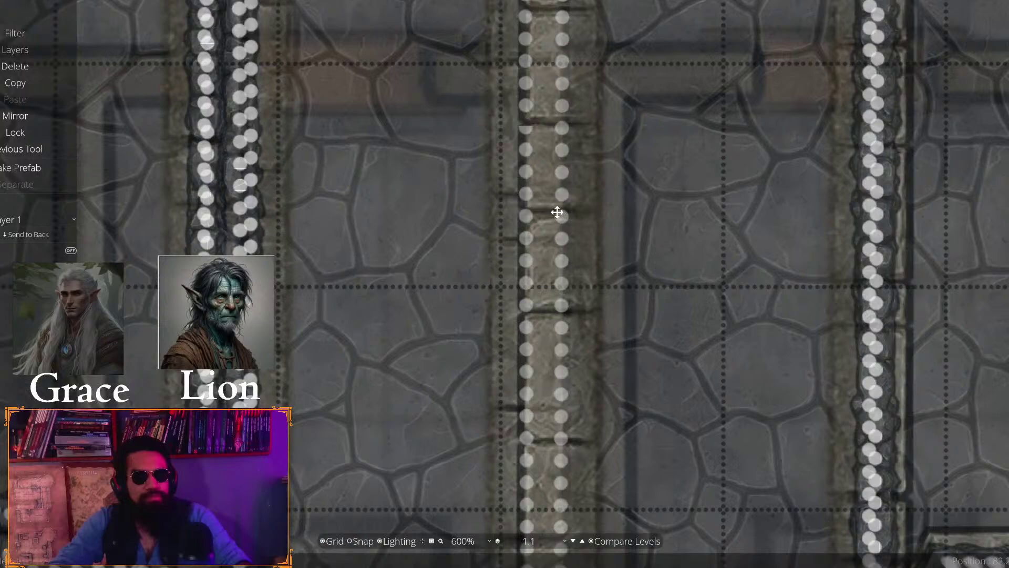
mouse_move(557, 211)
mouse_down()
mouse_move(600, 236)
mouse_move(481, 219)
mouse_move(553, 230)
mouse_up()
Extend the walls' corner beyond the reference map's scale note a bit further and nudge the wall junction beside room 6
scroll(551, 230, down, 10)
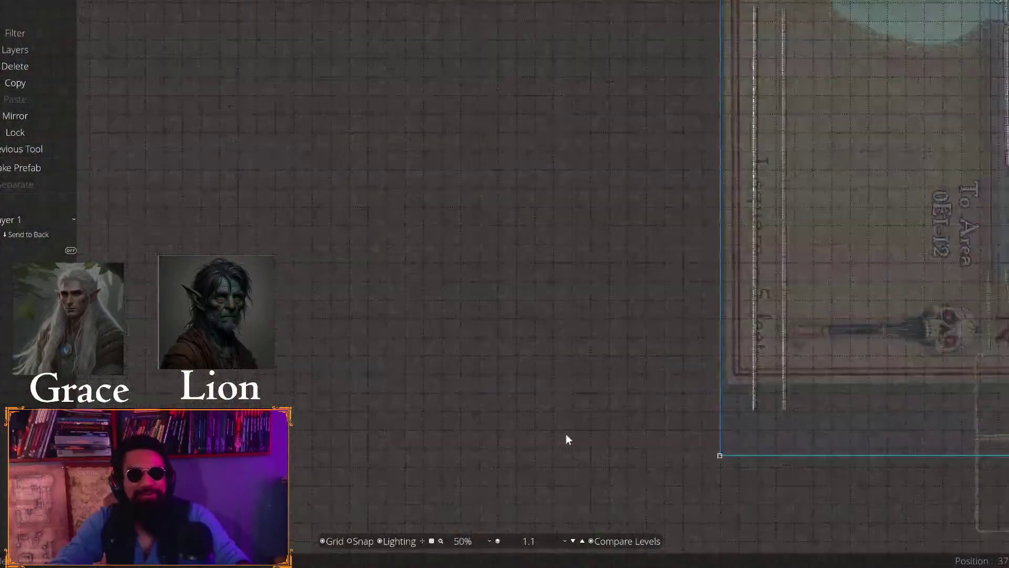
scroll(700, 406, up, 1)
drag(701, 406, 490, 242)
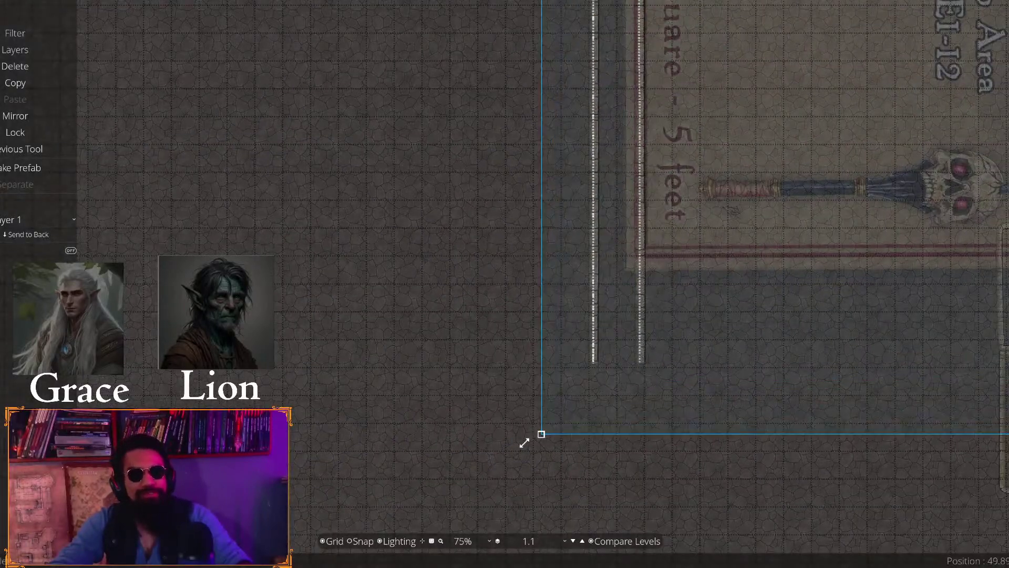
drag(525, 443, 470, 477)
drag(779, 188, 402, 298)
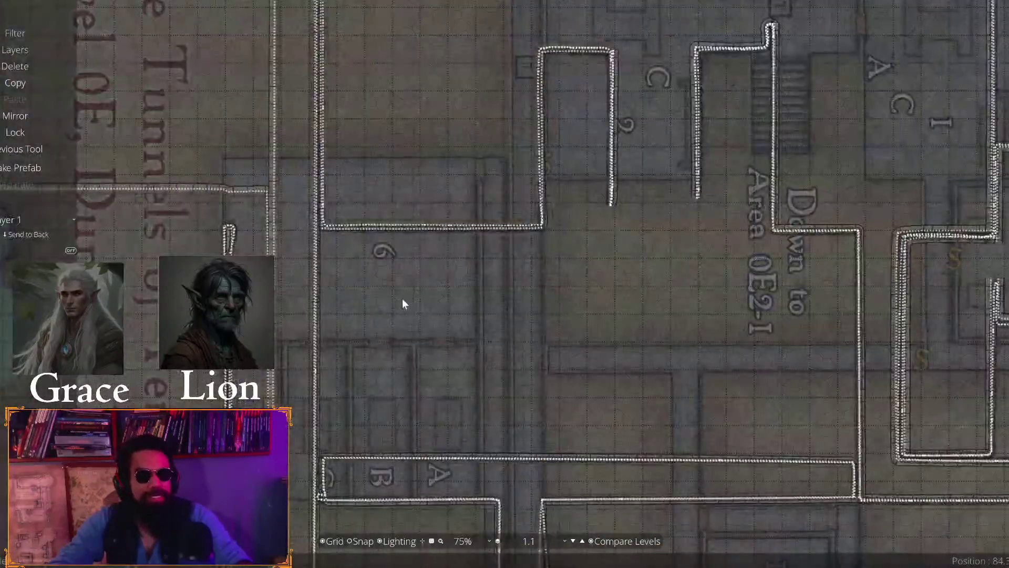
scroll(402, 298, up, 2)
drag(307, 300, 502, 307)
scroll(503, 307, up, 1)
scroll(503, 310, up, 2)
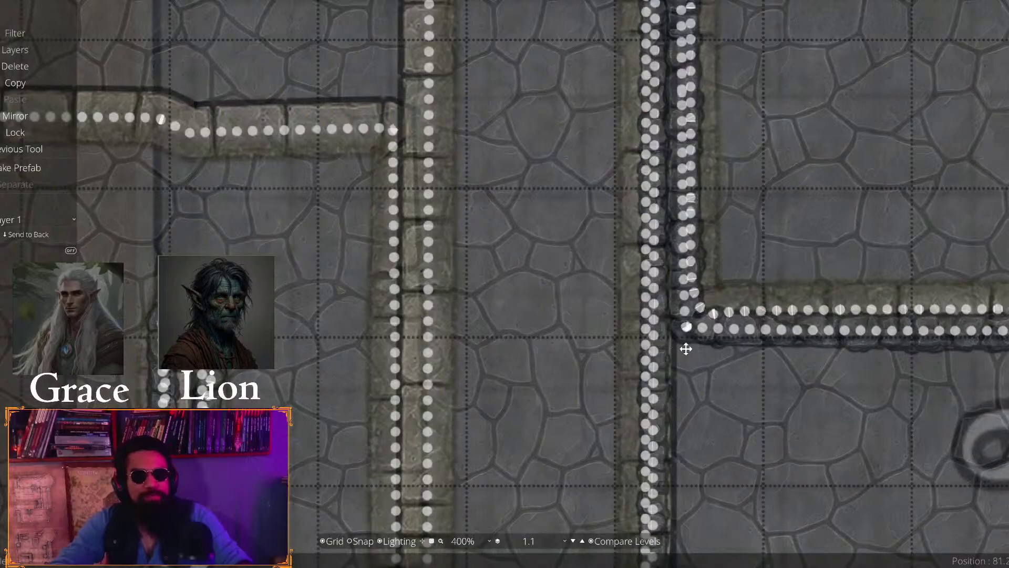
drag(676, 316, 665, 320)
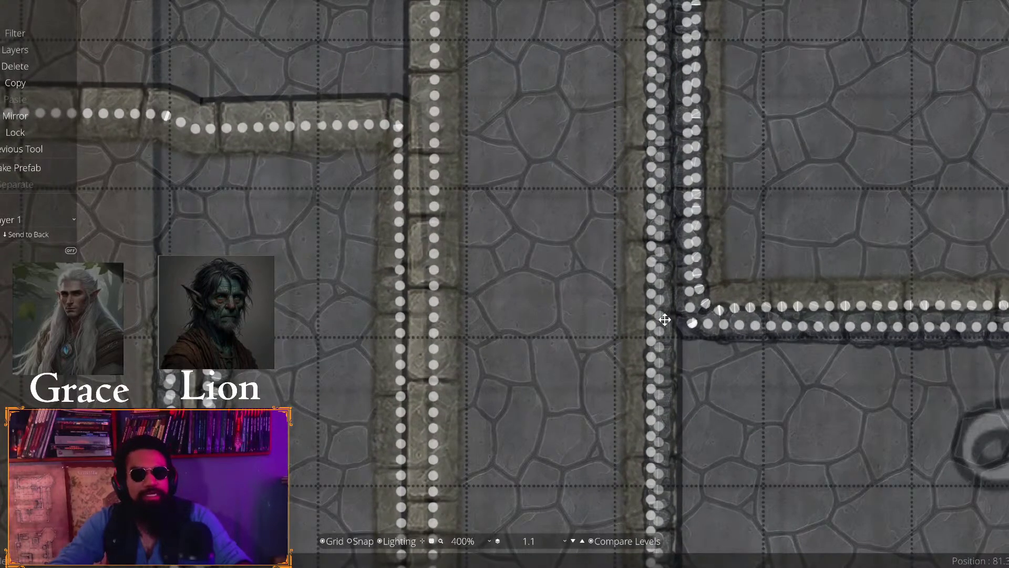
Move the selected walls across the reference map so the long double-walled corridor lines up with passage 8 to Area 0E1-12
scroll(665, 319, down, 7)
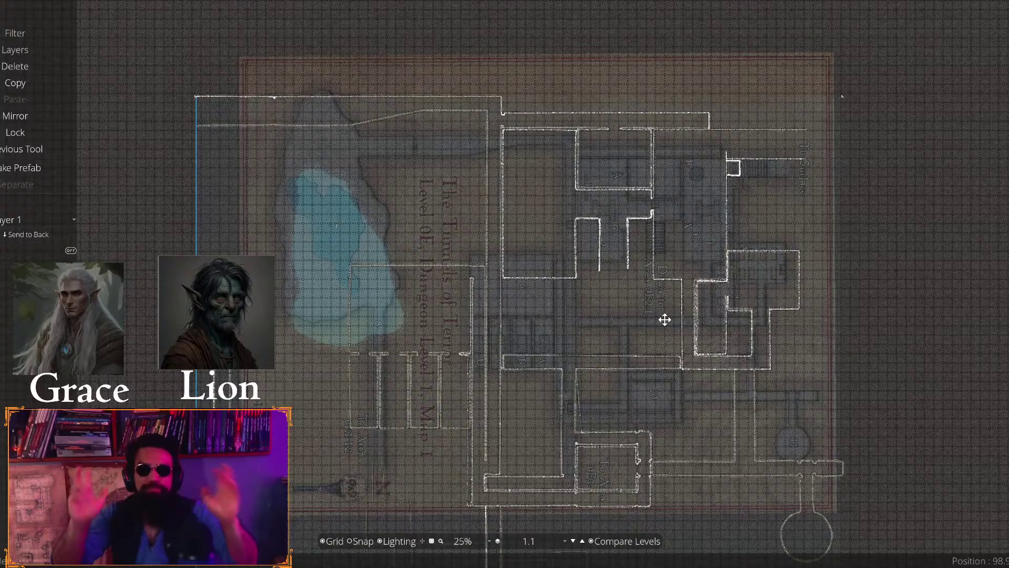
scroll(665, 318, down, 2)
scroll(529, 289, down, 1)
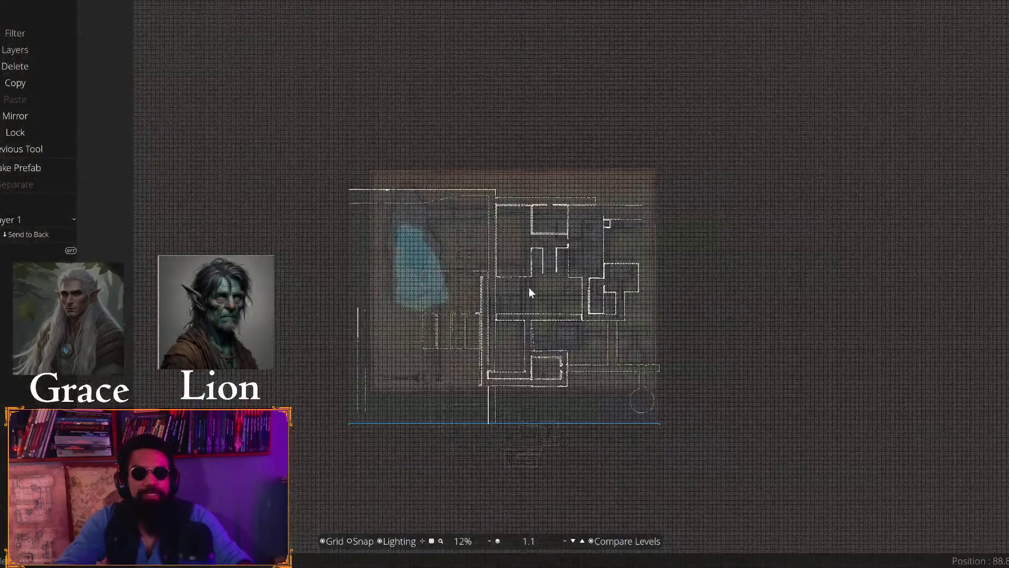
scroll(526, 284, up, 1)
drag(503, 240, 620, 174)
scroll(491, 286, up, 6)
drag(405, 419, 626, 203)
drag(491, 407, 765, 43)
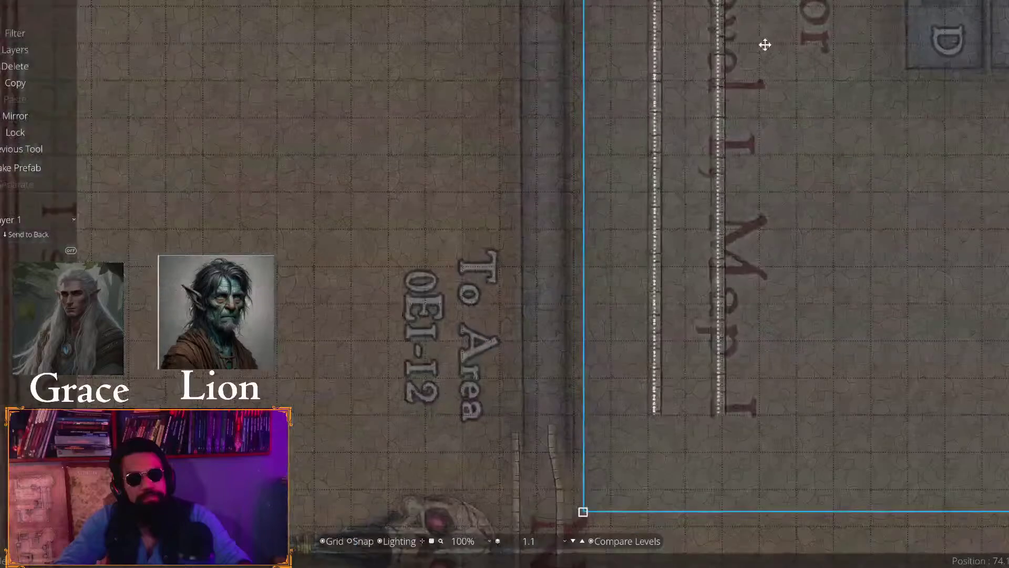
drag(719, 160, 578, 192)
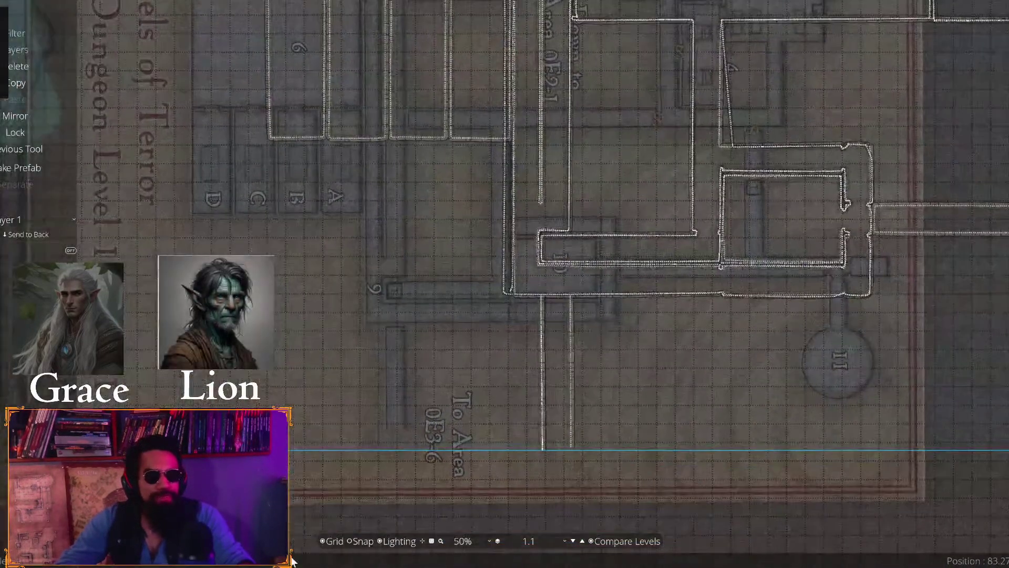
Switch to level 1 and move the reference map so its upper corridor meets the corridor walls above rooms 2 and 5
scroll(503, 450, down, 2)
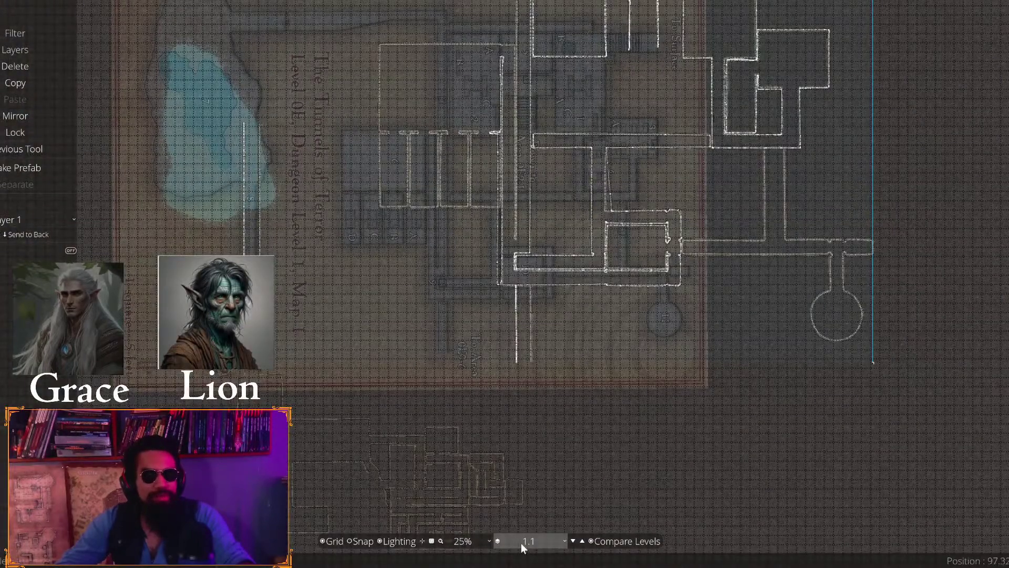
click(526, 508)
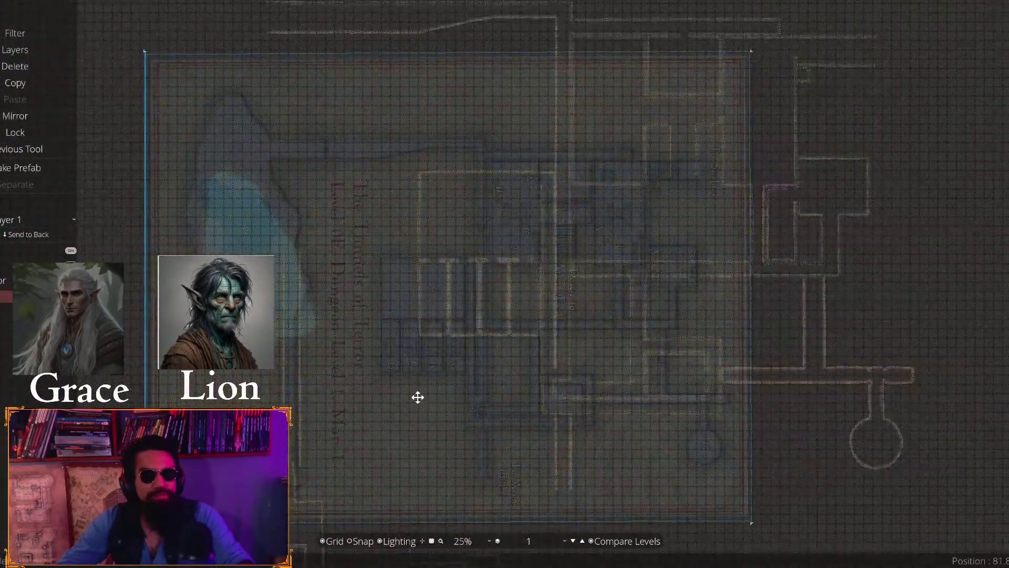
drag(418, 397, 547, 332)
drag(713, 191, 630, 354)
scroll(630, 354, up, 1)
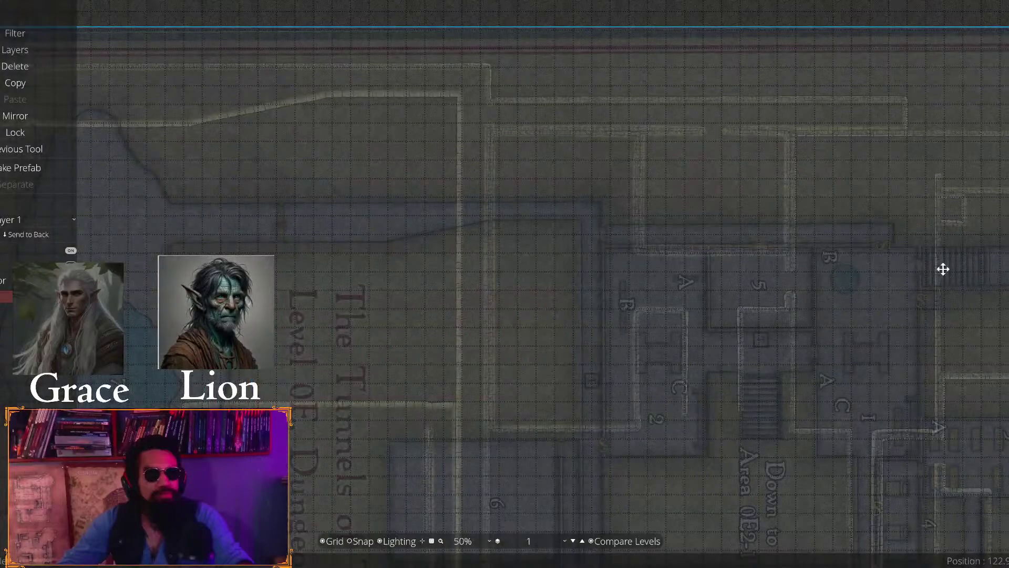
drag(943, 269, 941, 146)
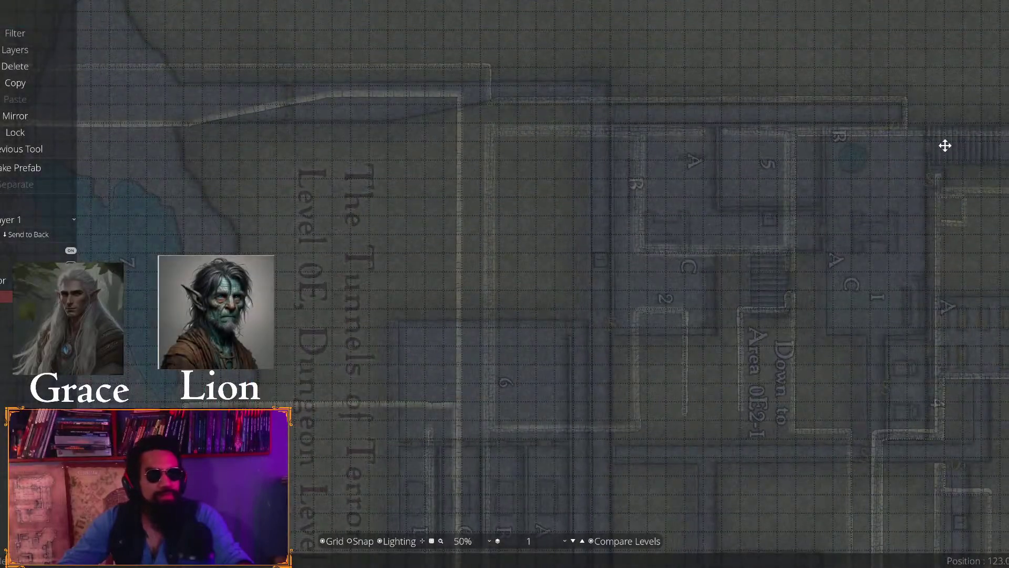
Enlarge the reference map considerably from its corner beside the scale note
scroll(855, 220, down, 1)
drag(741, 183, 787, 126)
drag(492, 504, 423, 376)
scroll(486, 376, up, 1)
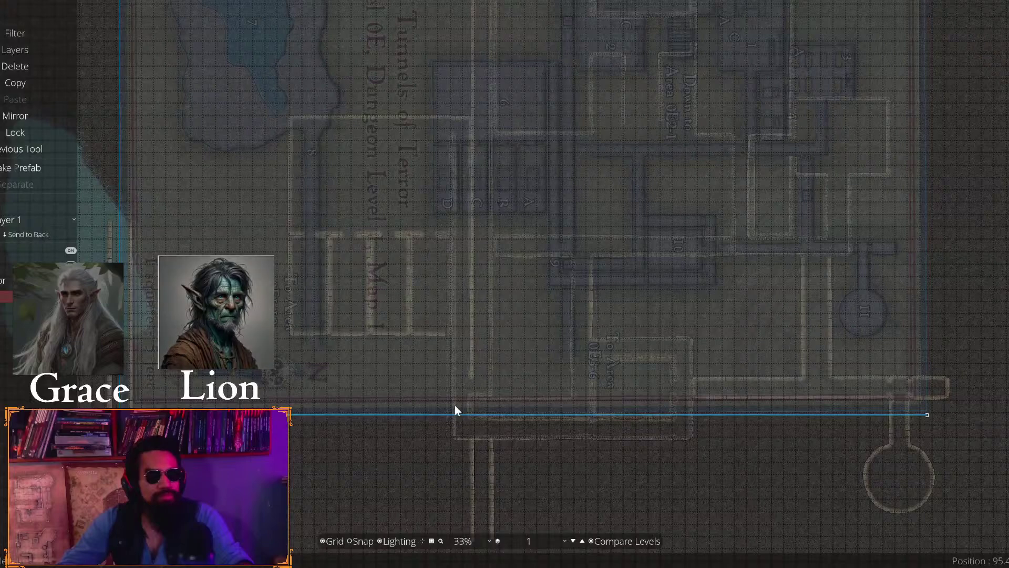
drag(455, 409, 689, 387)
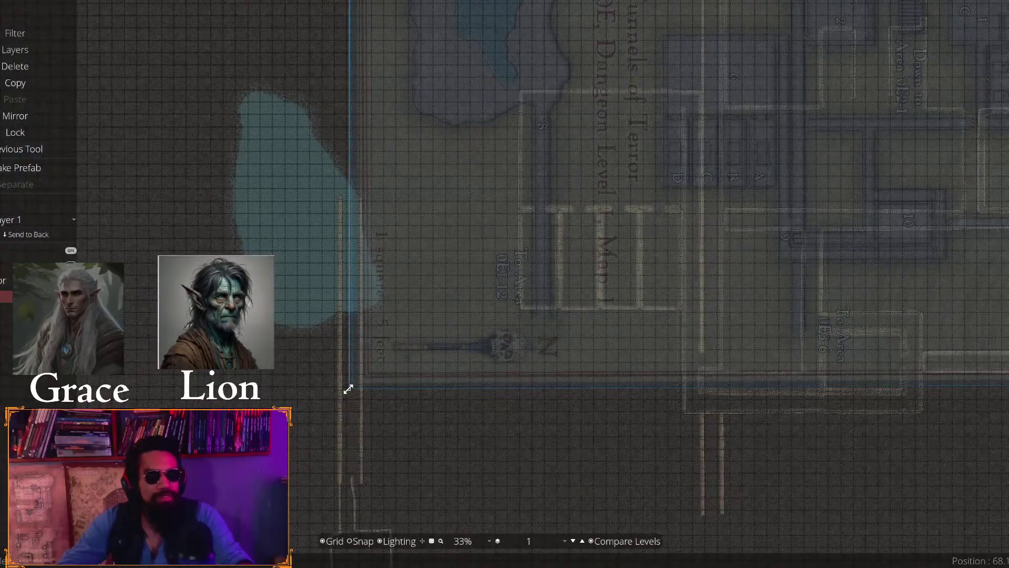
drag(348, 389, 490, 231)
drag(505, 265, 309, 419)
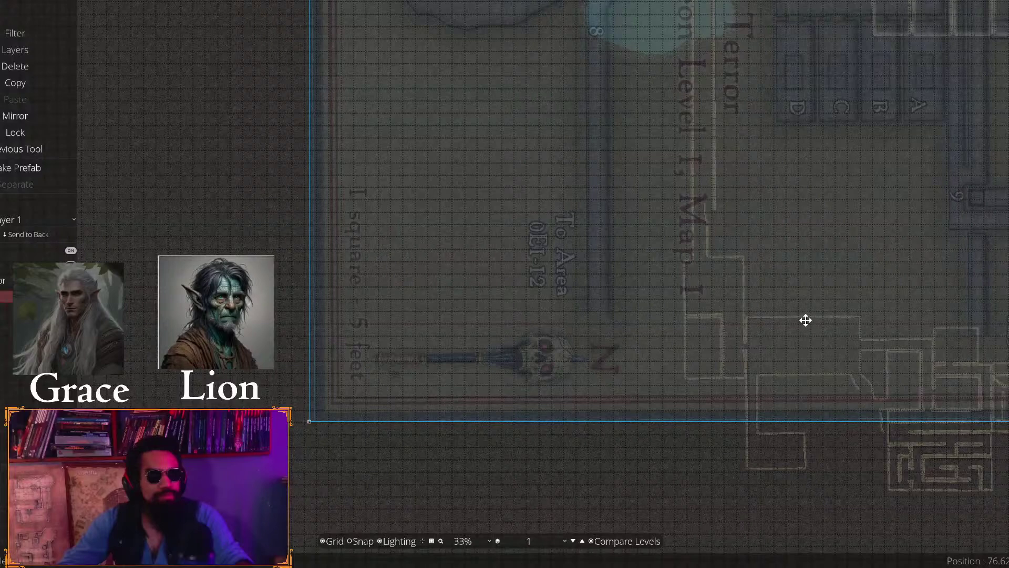
Move the enlarged reference map so room 6 and cells A to D lie roughly beneath the drawn walls
drag(805, 318, 797, 232)
drag(898, 25, 711, 339)
drag(754, 134, 772, 251)
scroll(729, 304, down, 3)
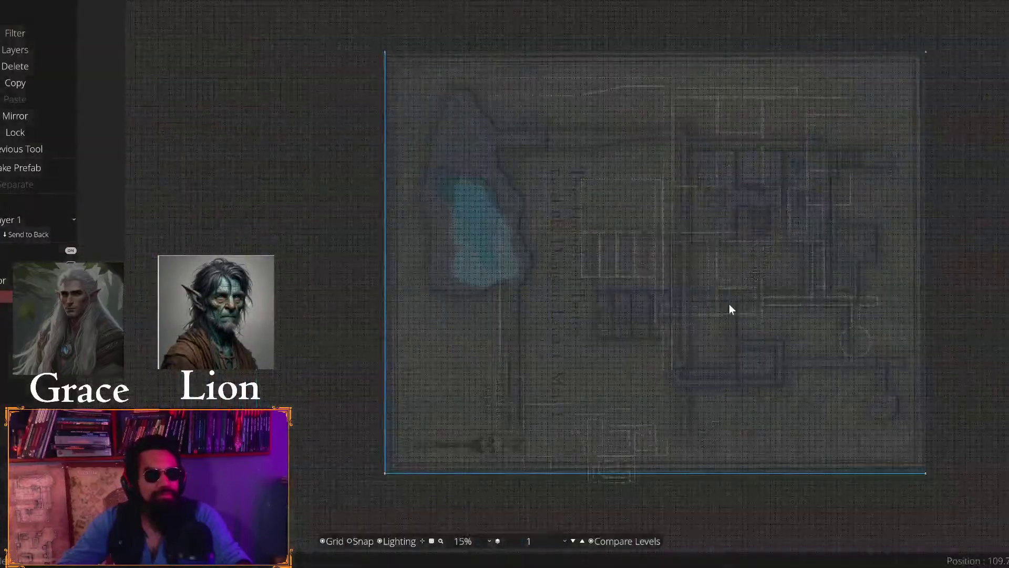
scroll(730, 304, up, 3)
drag(578, 338, 554, 196)
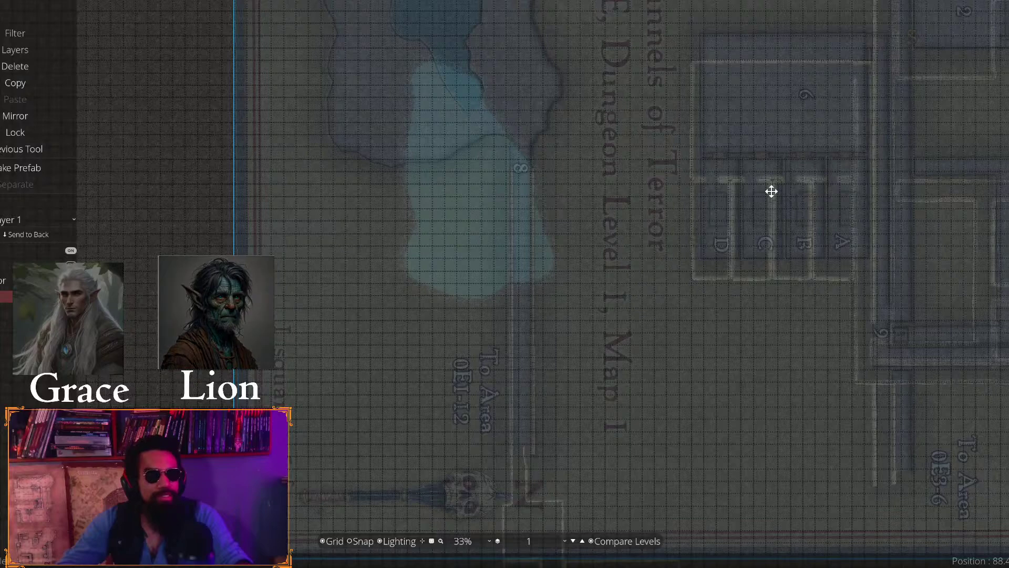
Shrink the reference map slightly from its To Surface corner and move it so rooms 1 and 5 match the walls
drag(956, 95, 547, 311)
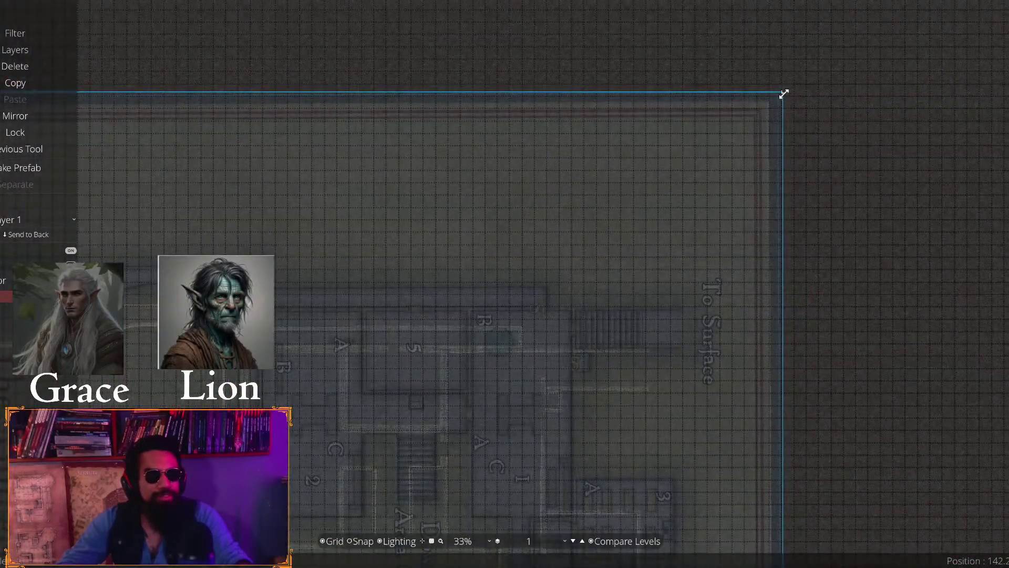
drag(784, 94, 761, 147)
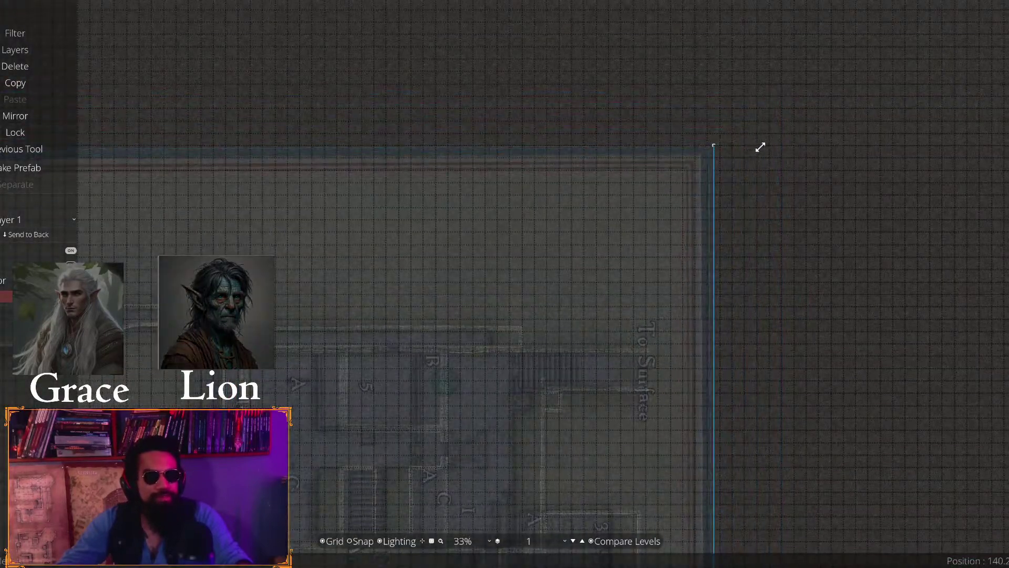
drag(477, 431, 498, 428)
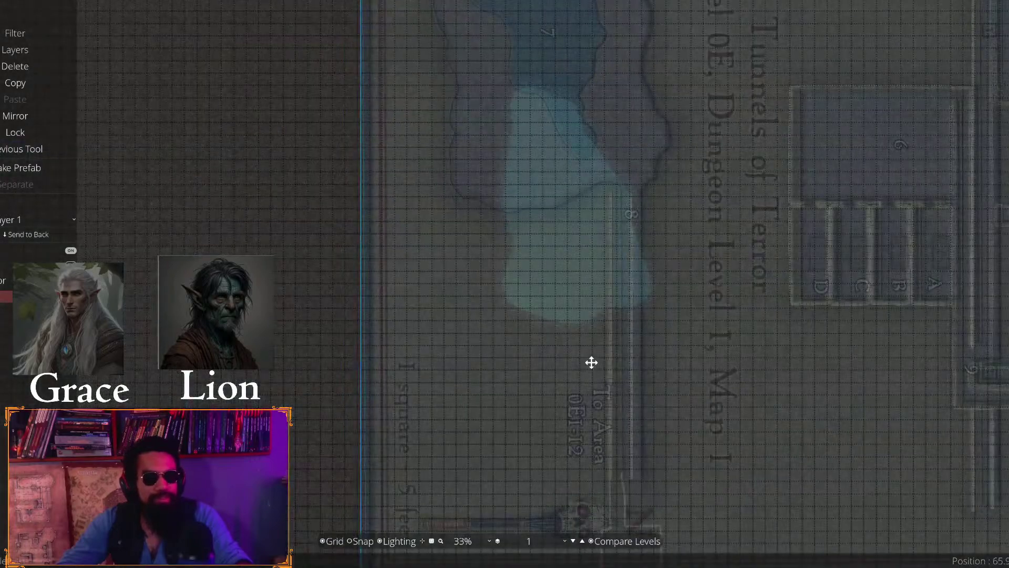
Enlarge the reference map slightly from its scale note corner and check rooms 1, 2 and 5 against the walls
drag(592, 363, 590, 286)
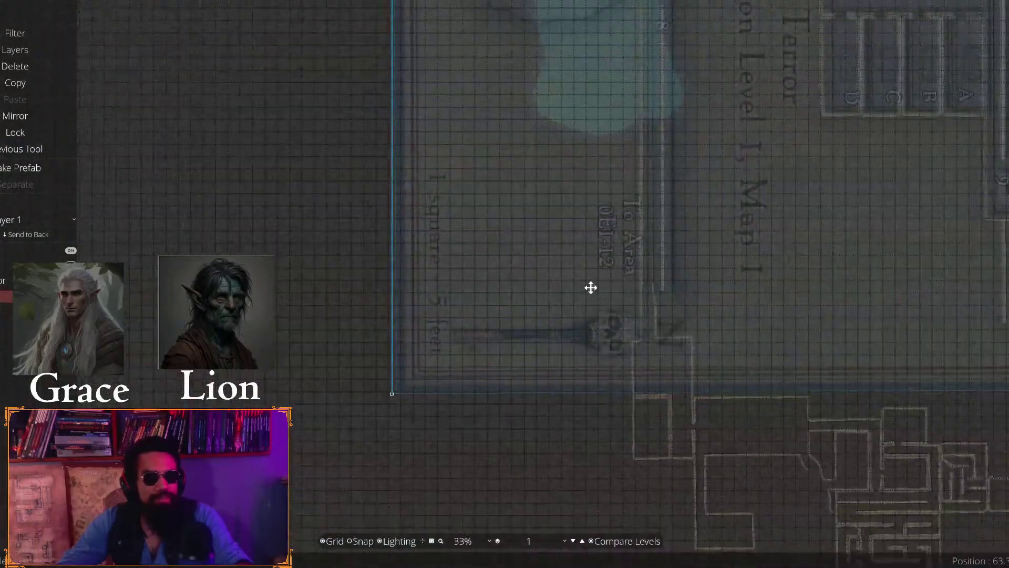
scroll(590, 286, up, 1)
drag(339, 452, 316, 470)
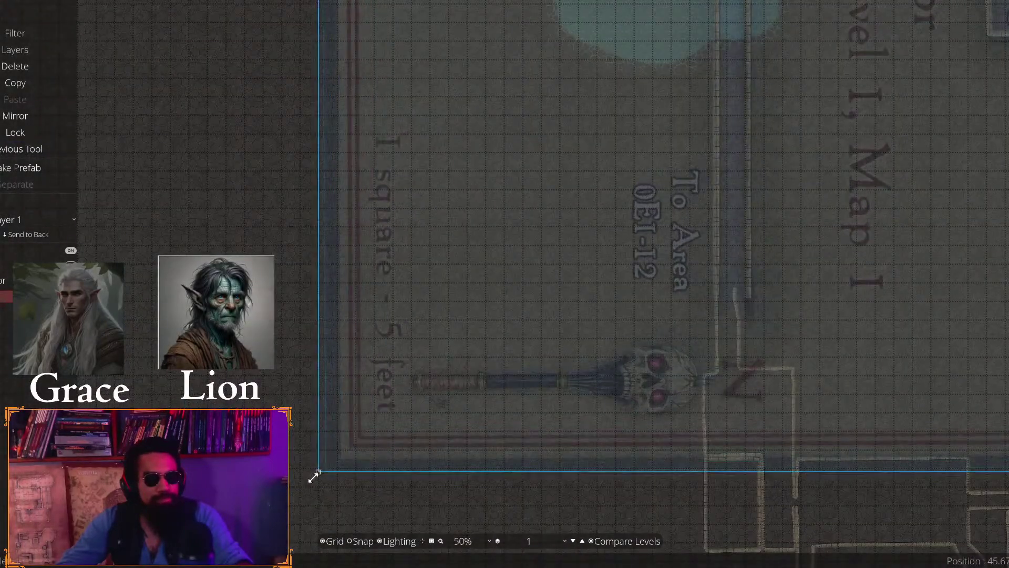
drag(833, 218, 387, 436)
drag(804, 226, 374, 459)
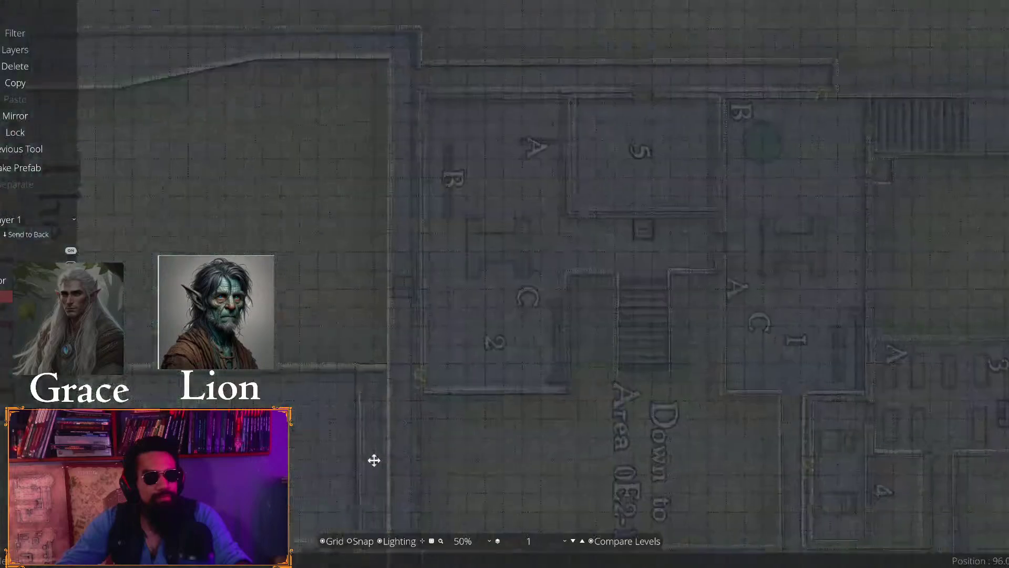
drag(731, 115, 510, 237)
scroll(510, 238, up, 3)
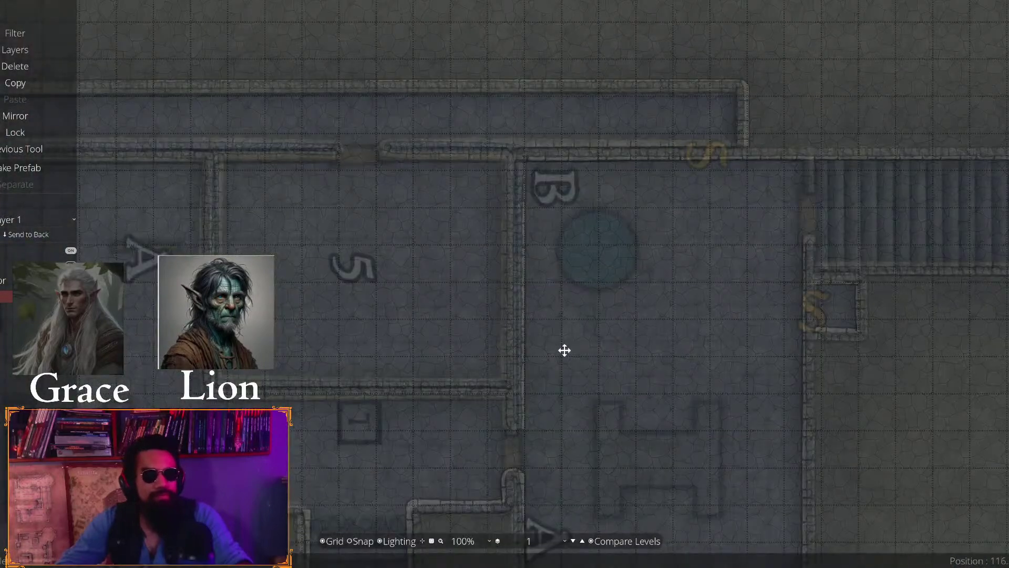
Switch to level 1.1 and delete the surplus path points at the stone wall's end beside the doorway above room 5
click(518, 549)
click(531, 494)
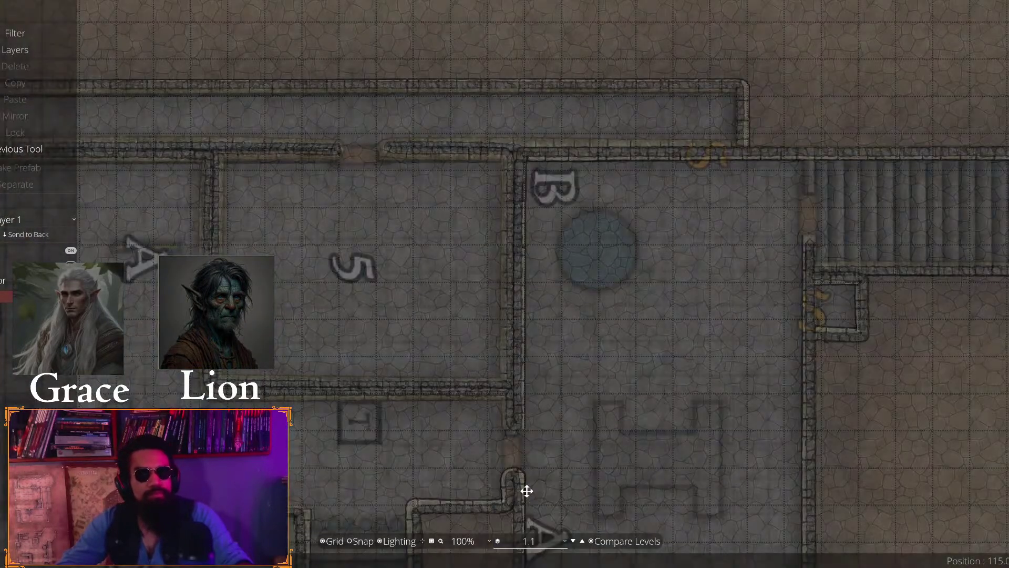
scroll(477, 281, up, 3)
scroll(513, 371, up, 2)
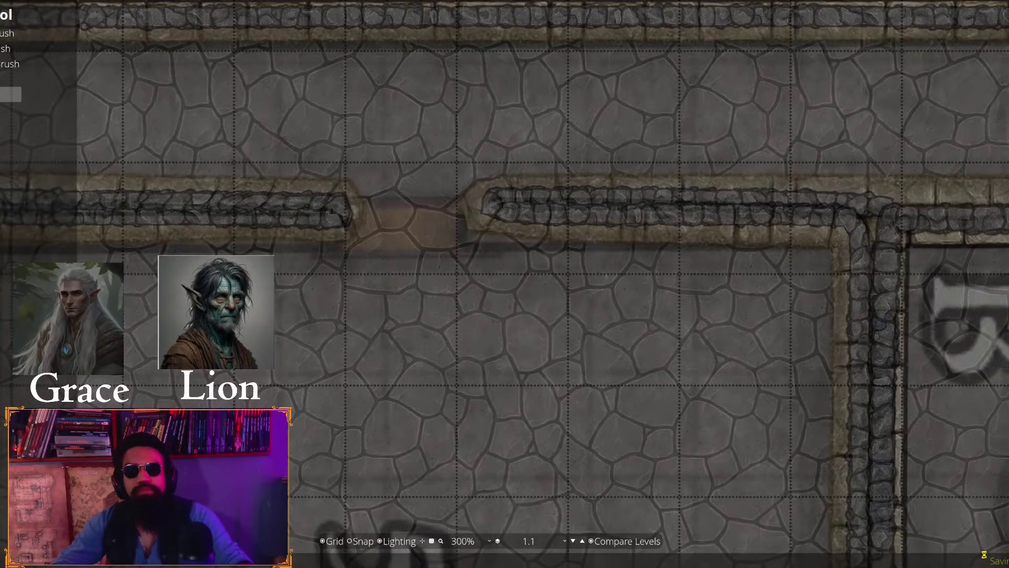
click(4, 79)
drag(516, 207, 699, 257)
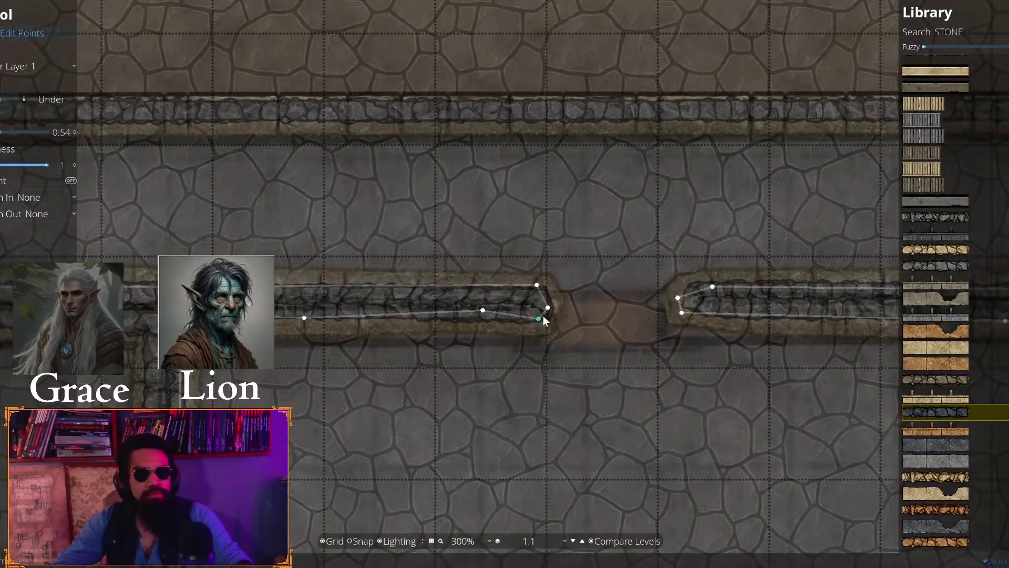
scroll(547, 318, up, 2)
right_click(594, 344)
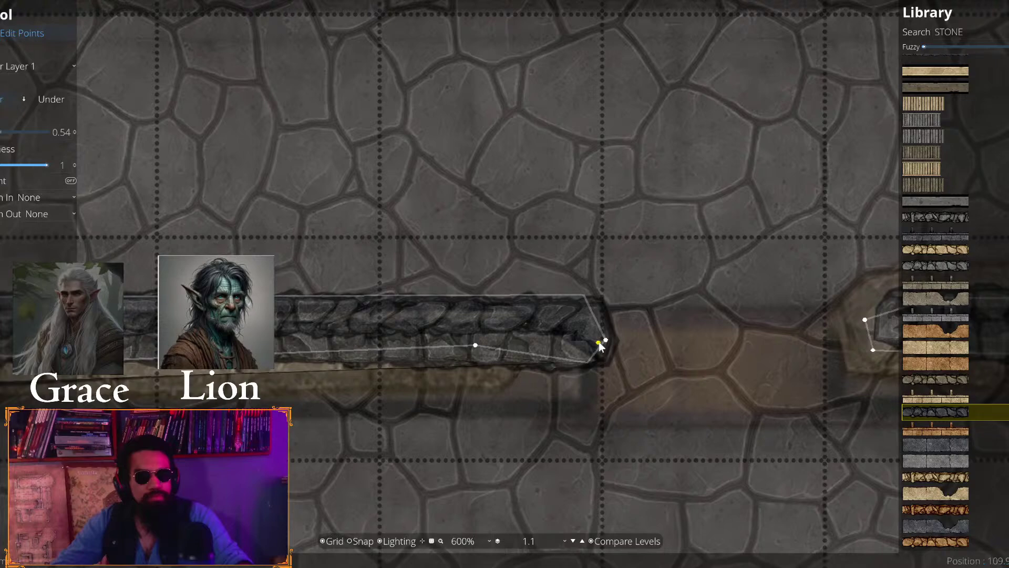
right_click(605, 341)
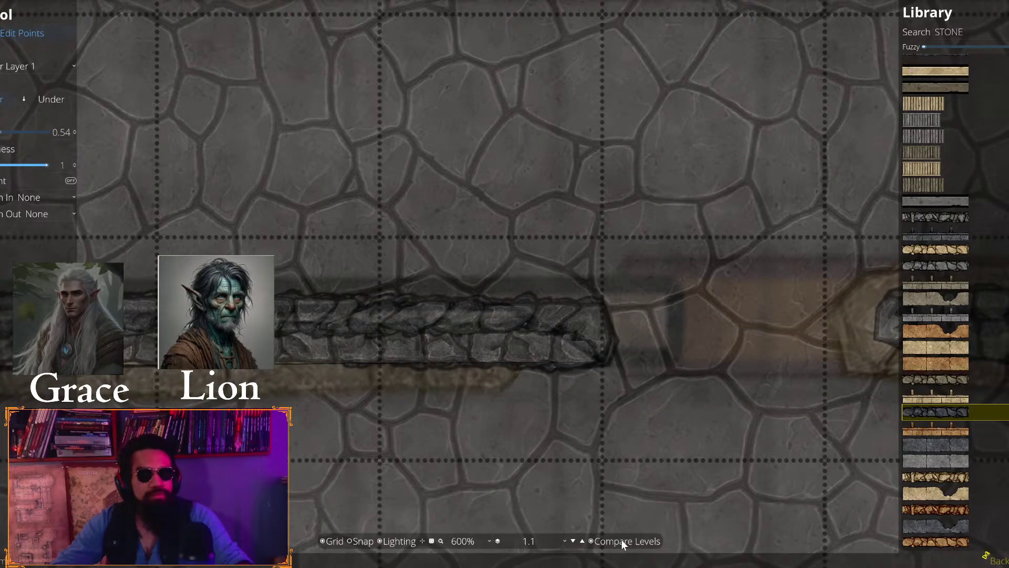
scroll(603, 473, down, 4)
key(Escape)
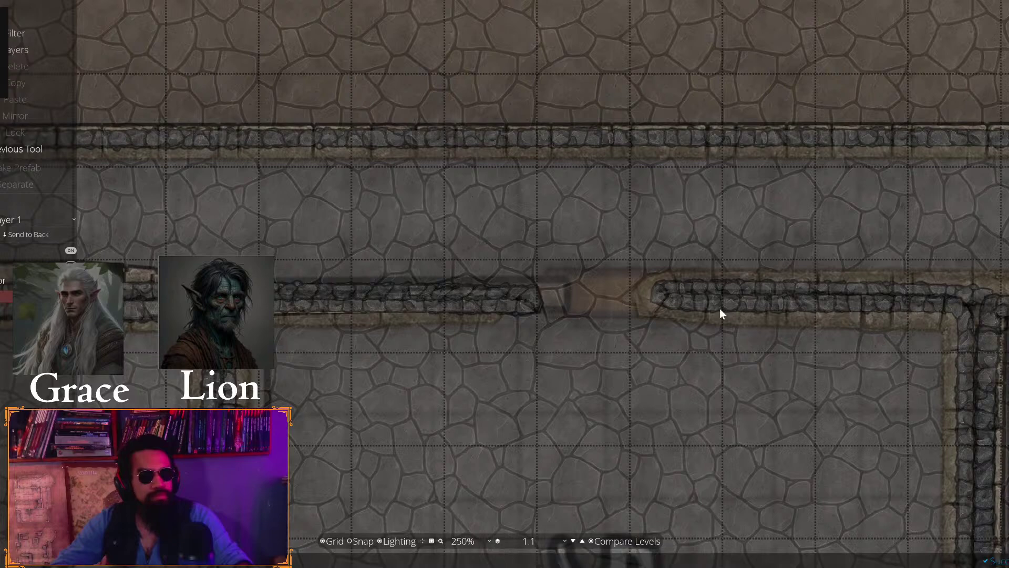
Turn level comparison off and back on to check the wall ends around the doorway above room 5
click(604, 544)
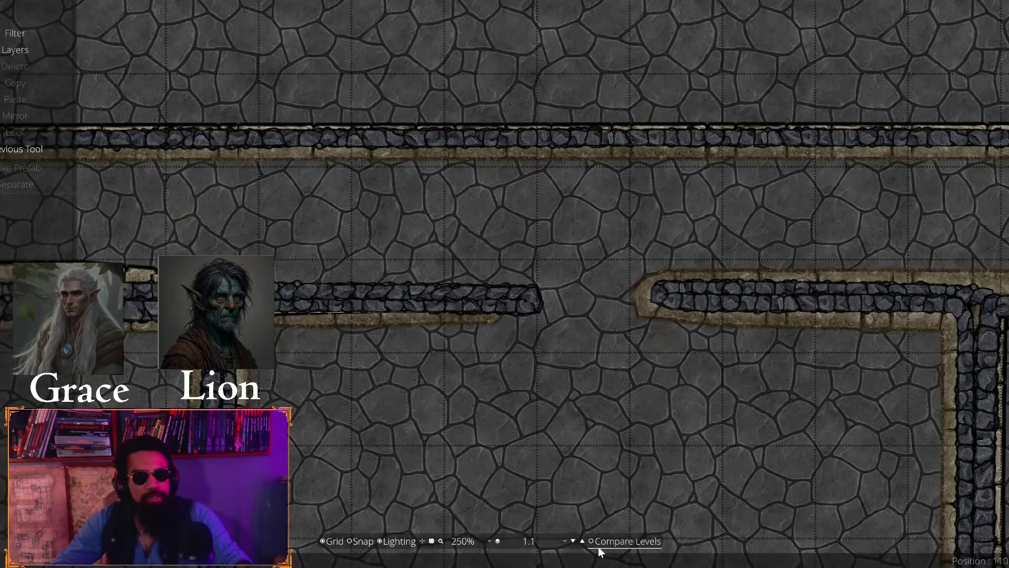
click(602, 545)
click(500, 345)
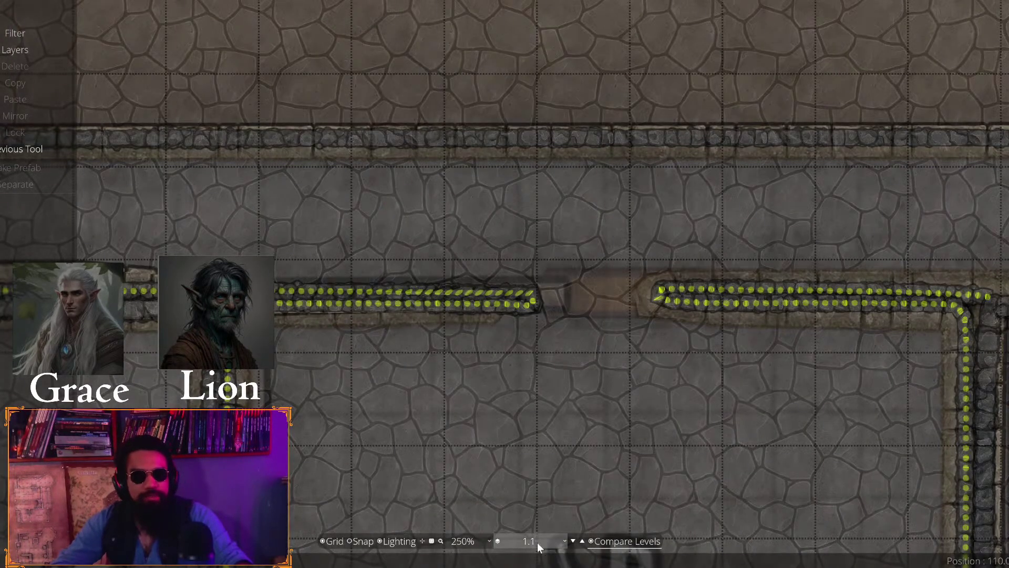
Switch to level 1 and enlarge the reference map a little from its scale note corner
click(537, 543)
click(532, 501)
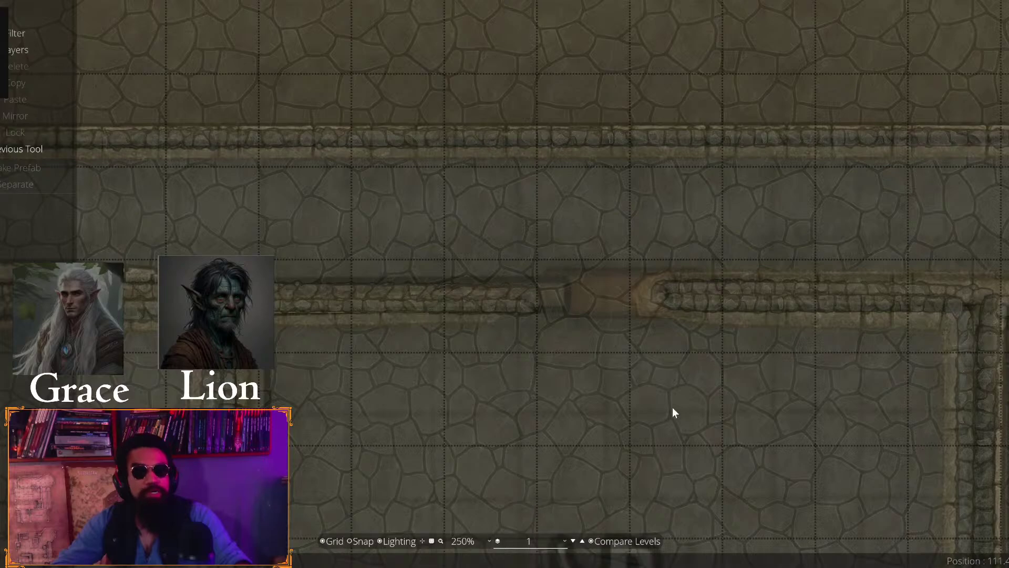
scroll(678, 408, down, 3)
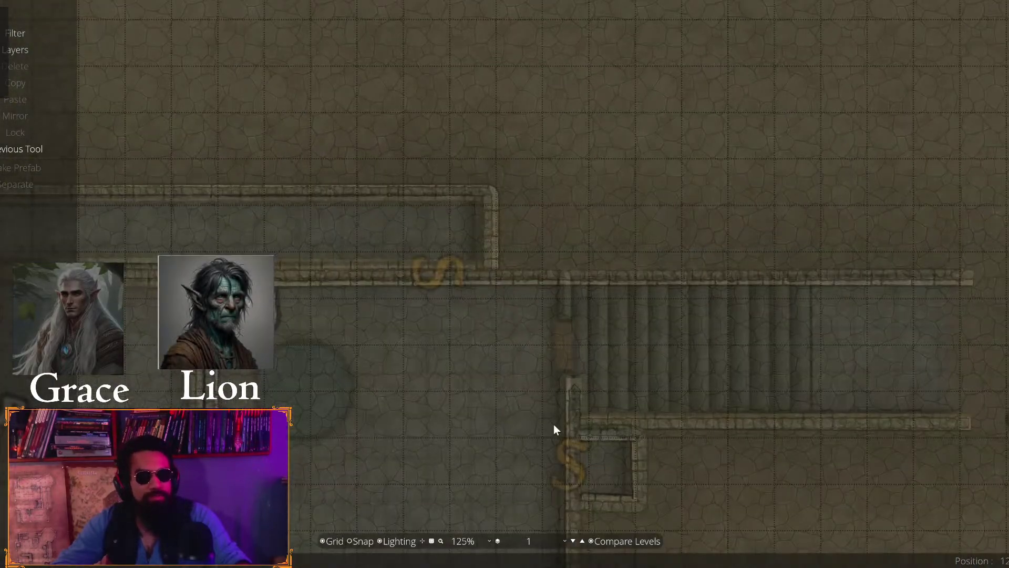
scroll(342, 470, down, 2)
mouse_move(308, 478)
mouse_down()
mouse_move(375, 415)
mouse_move(497, 334)
mouse_move(590, 339)
mouse_move(853, 115)
mouse_up()
drag(446, 338, 730, 95)
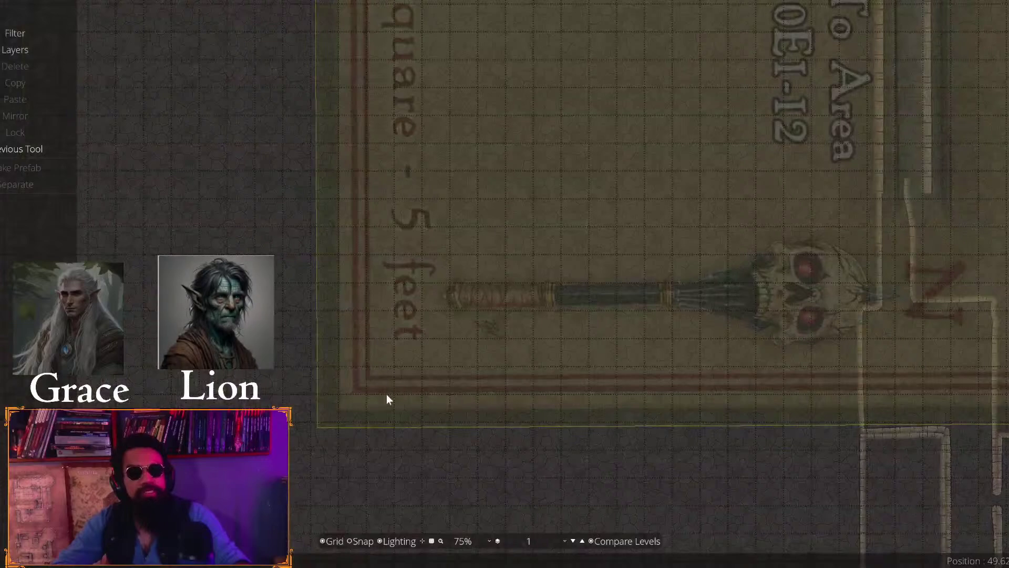
click(315, 424)
drag(307, 428, 289, 443)
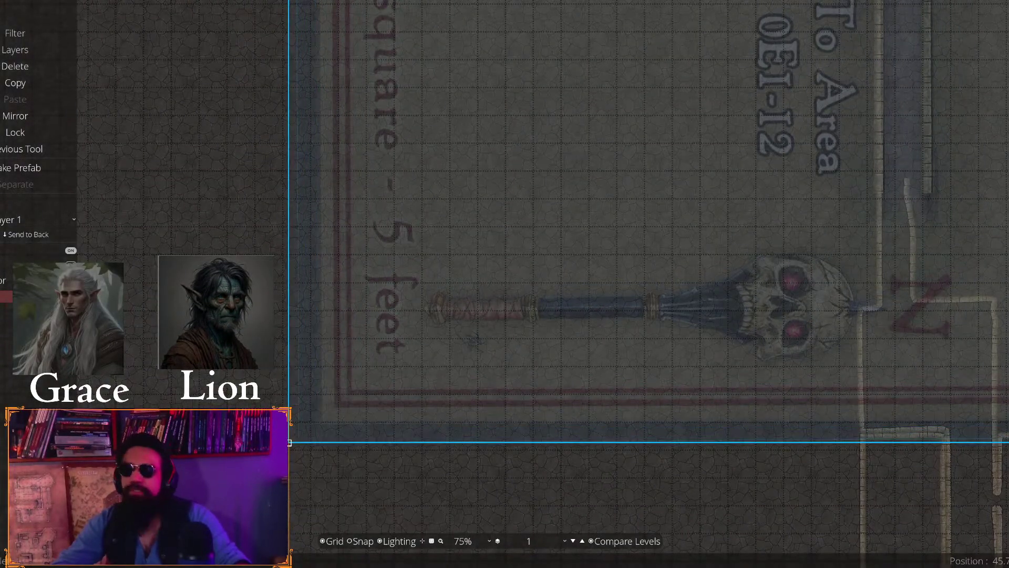
right_click(756, 189)
Examine how the walls match the reference map from passage 8 past room 6 to the stairs beside room 1
drag(756, 189, 520, 388)
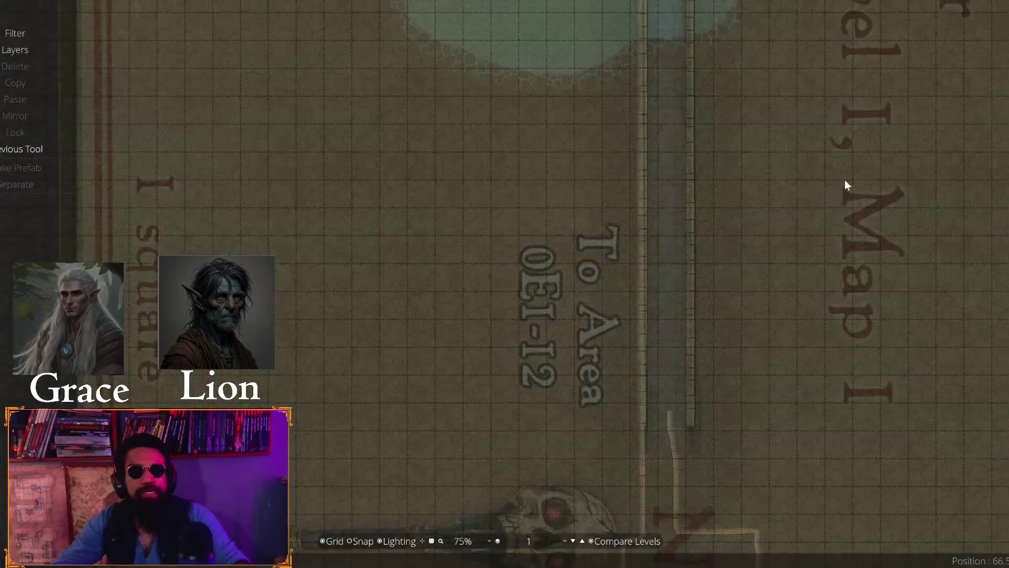
drag(844, 180, 705, 354)
drag(898, 207, 556, 405)
drag(723, 285, 540, 394)
drag(797, 211, 561, 335)
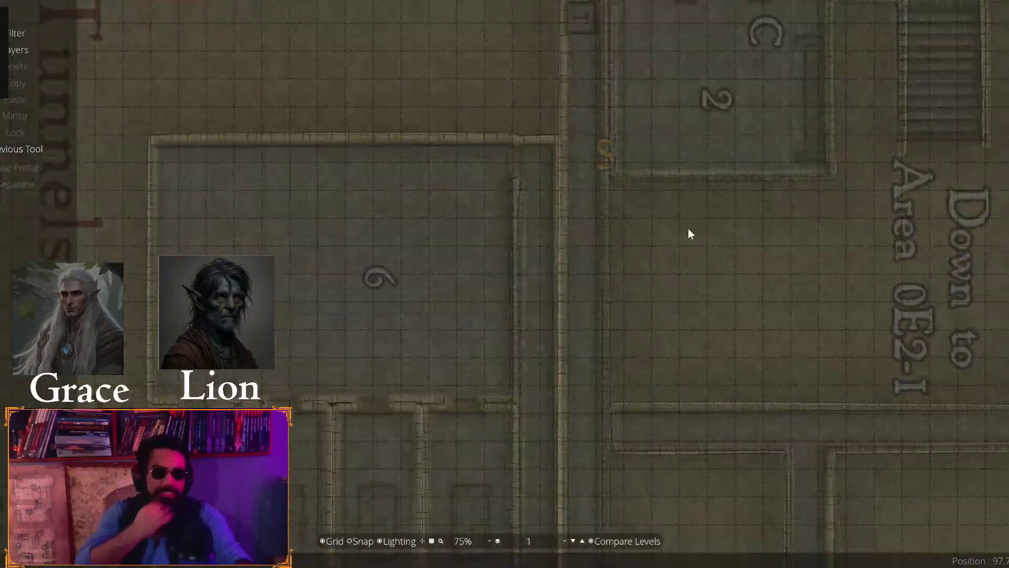
drag(689, 228, 412, 368)
drag(611, 166, 293, 363)
scroll(421, 322, up, 5)
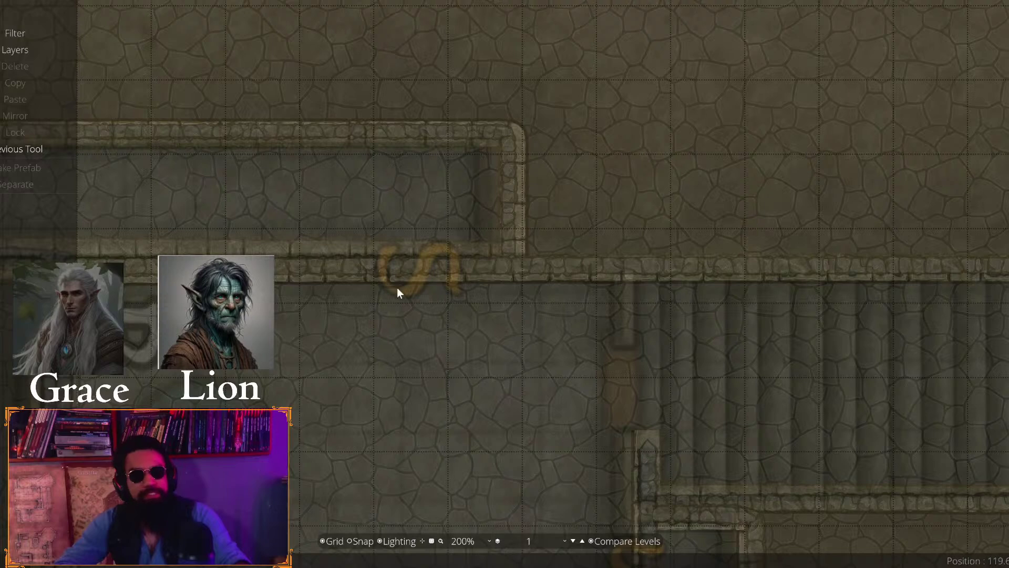
Activate point editing for paths and switch to level 1.1
click(1, 50)
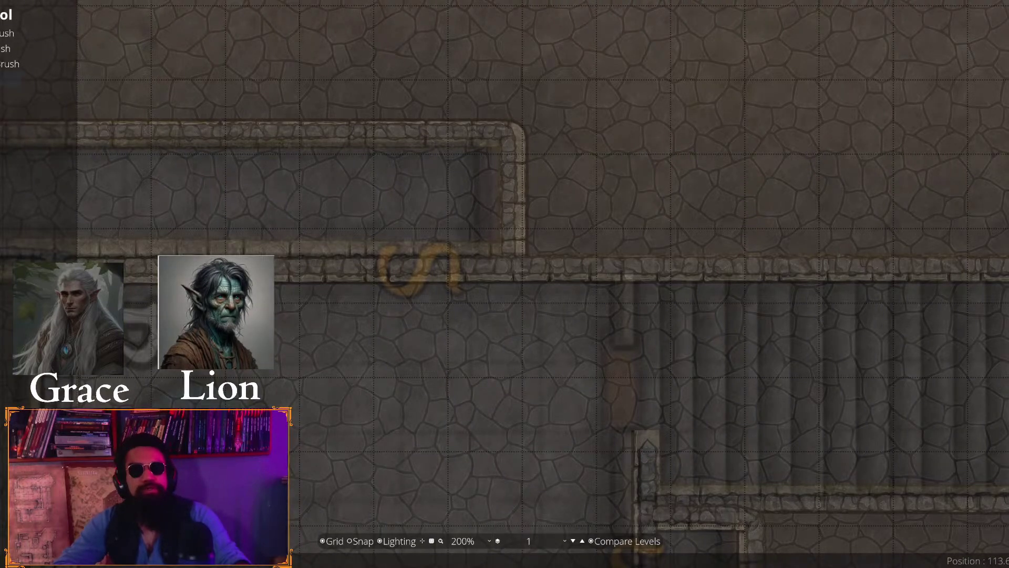
click(3, 78)
drag(594, 459, 659, 188)
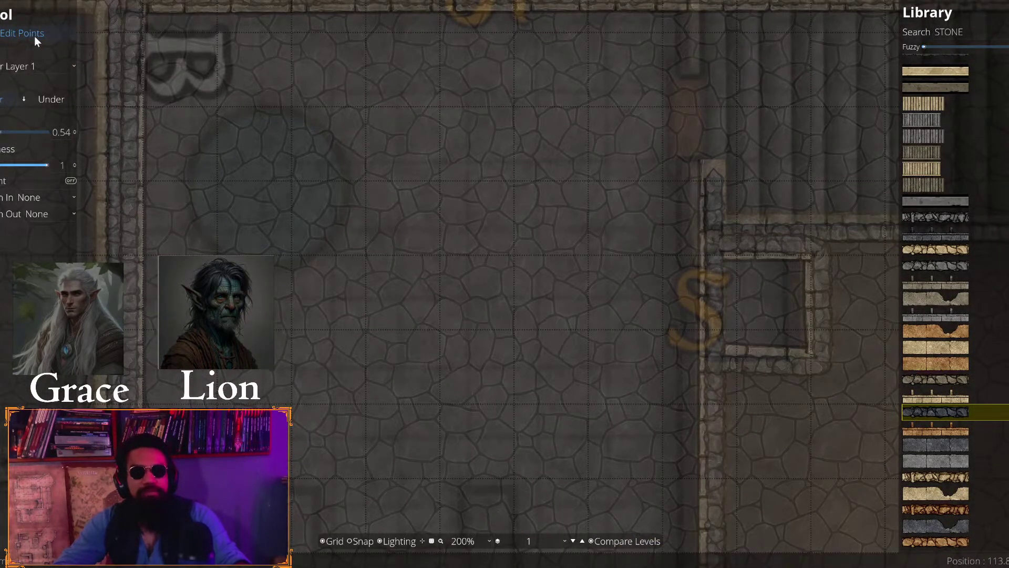
click(531, 541)
click(522, 487)
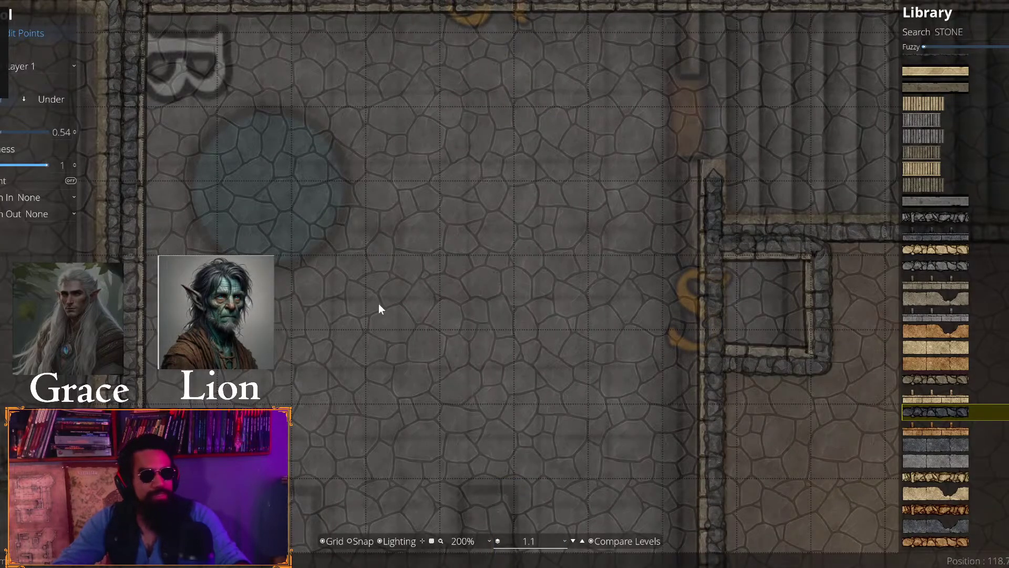
Extend the thin stone path's end along the passage's lower wall to the corner where the passage closes
scroll(467, 329, up, 2)
drag(477, 243, 577, 436)
scroll(517, 347, up, 5)
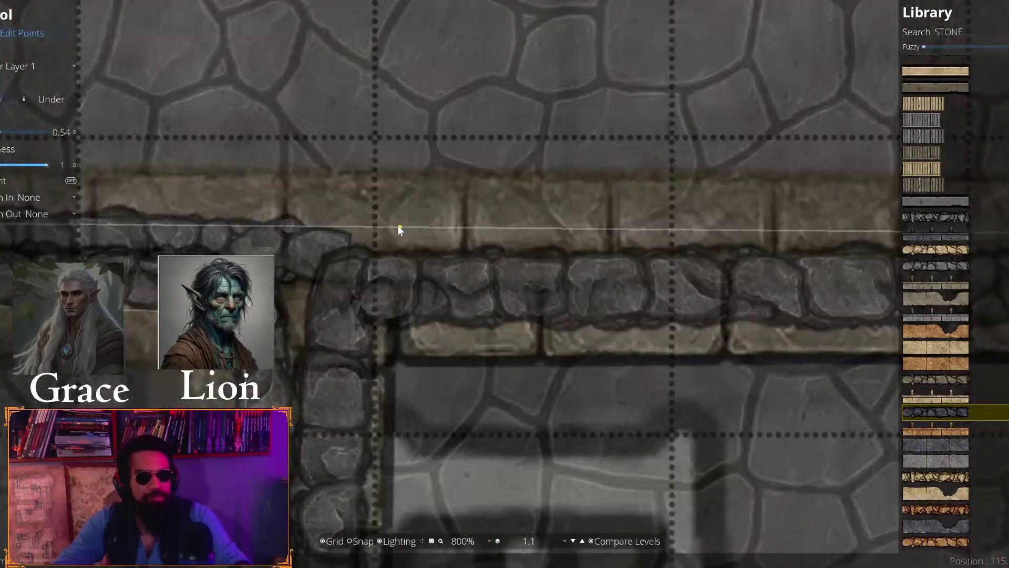
drag(215, 270, 368, 310)
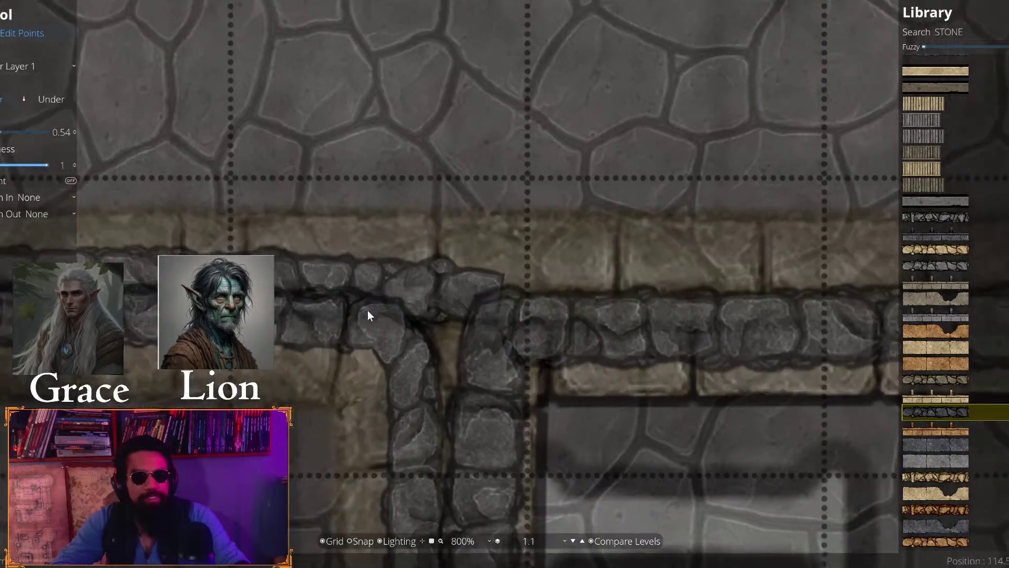
click(498, 298)
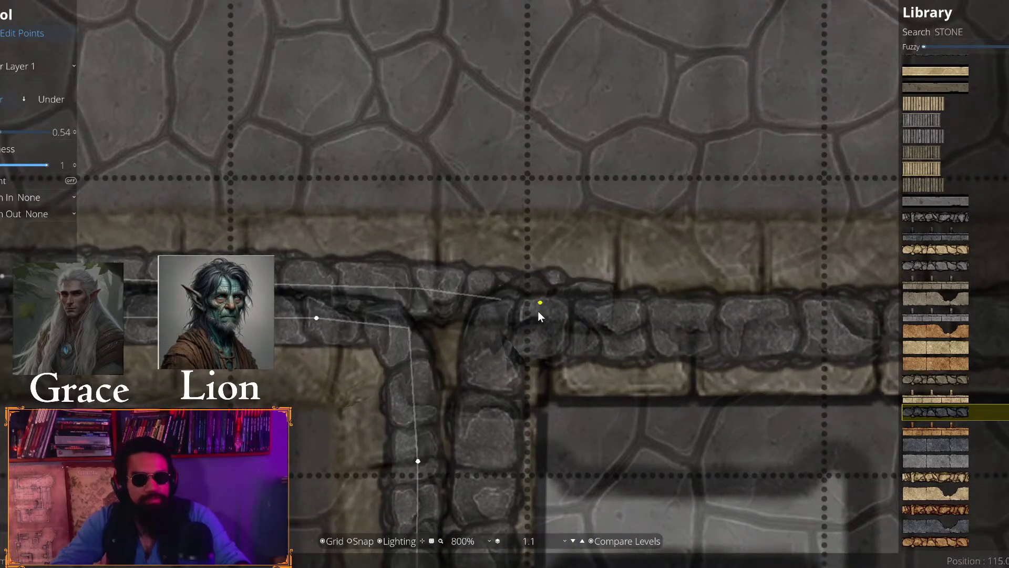
scroll(653, 289, down, 2)
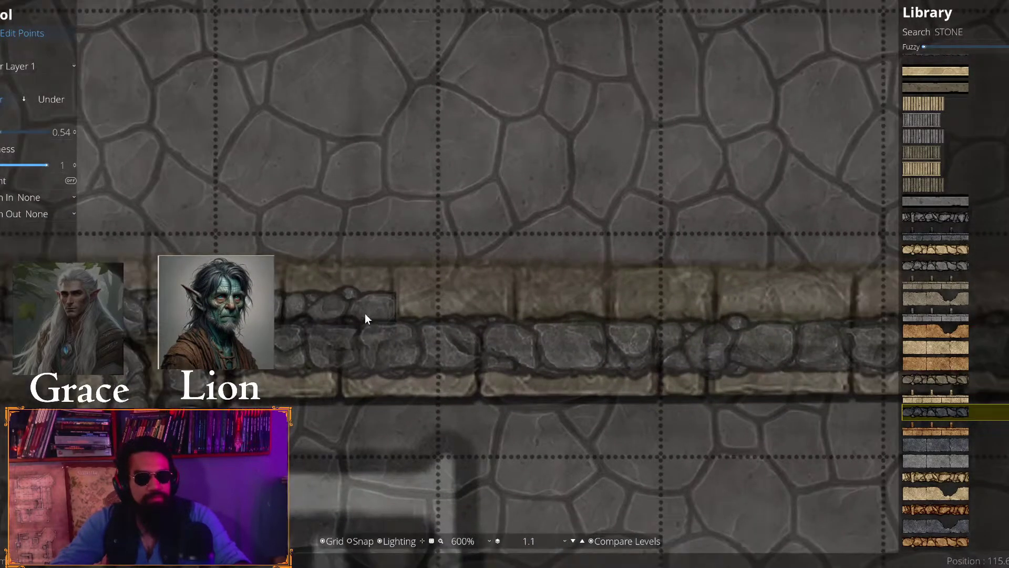
scroll(642, 318, down, 5)
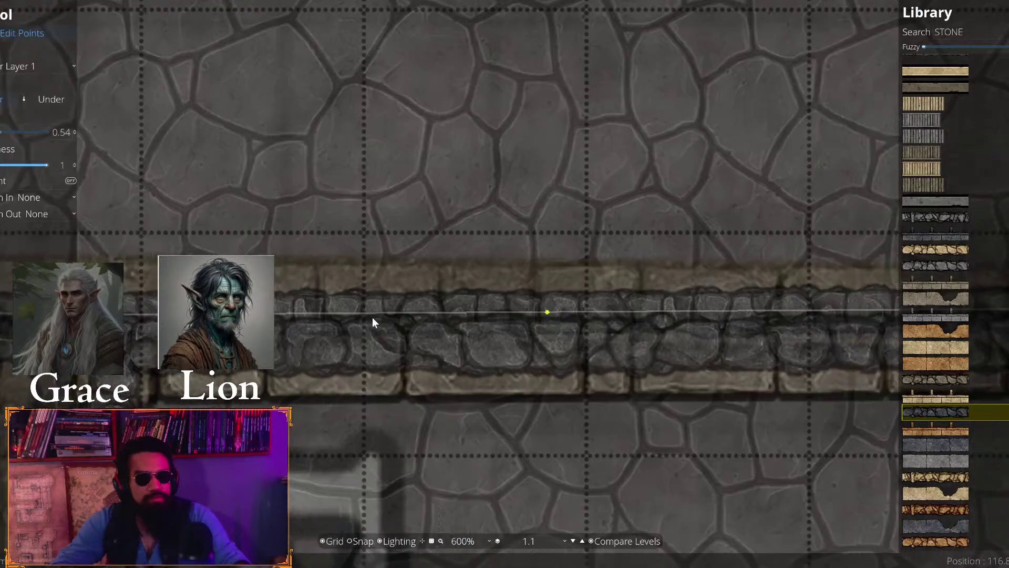
scroll(458, 332, up, 5)
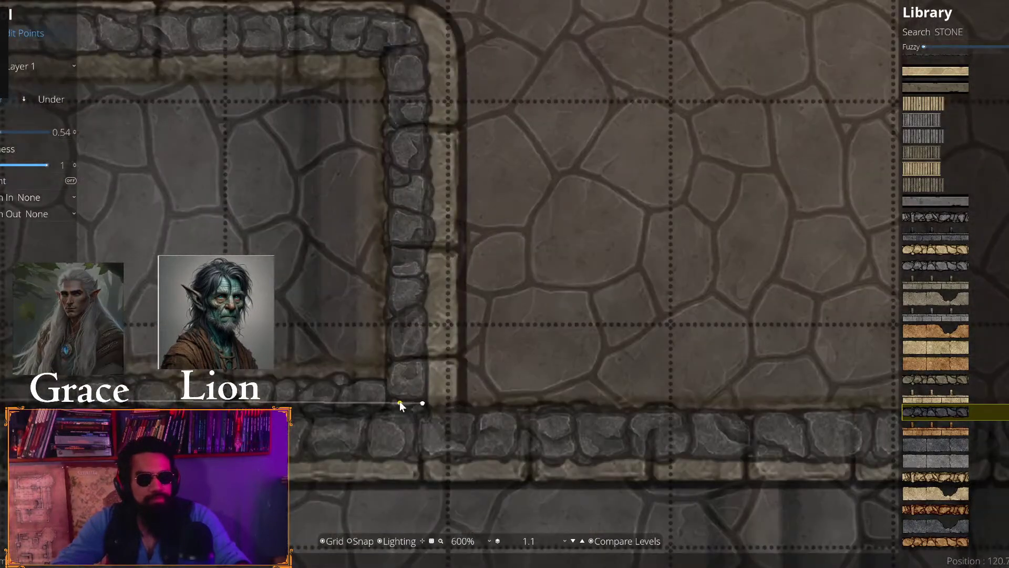
Adjust the sandstone path's points at the passage's closed end, setting its end beneath the stone wall's lower corner
drag(428, 404, 380, 274)
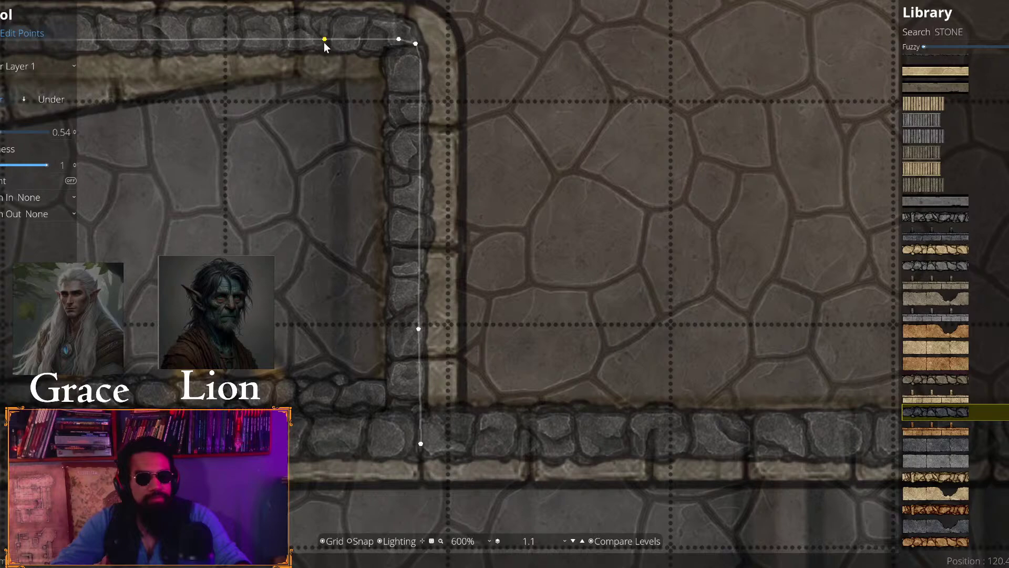
drag(330, 128, 350, 195)
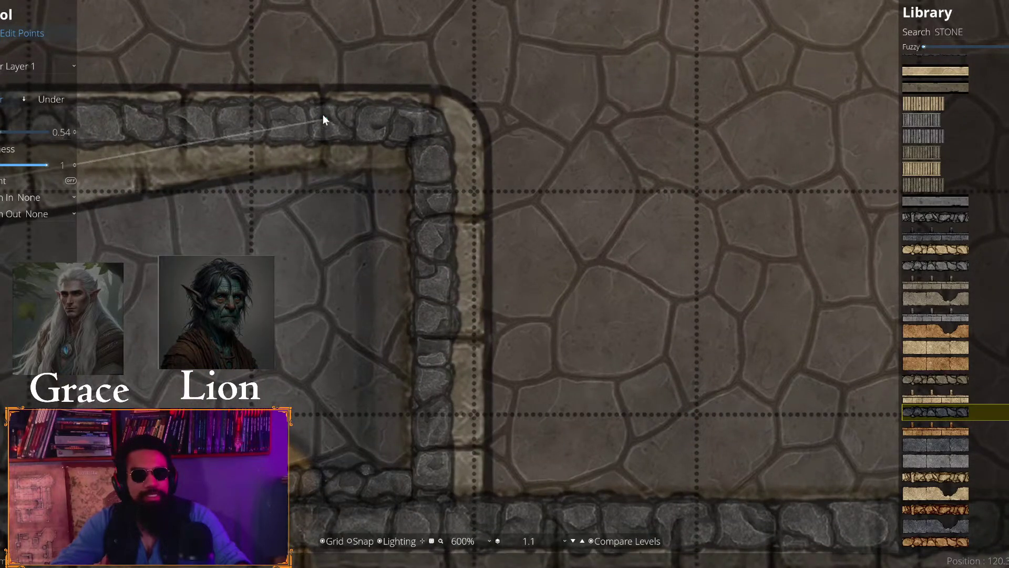
click(325, 120)
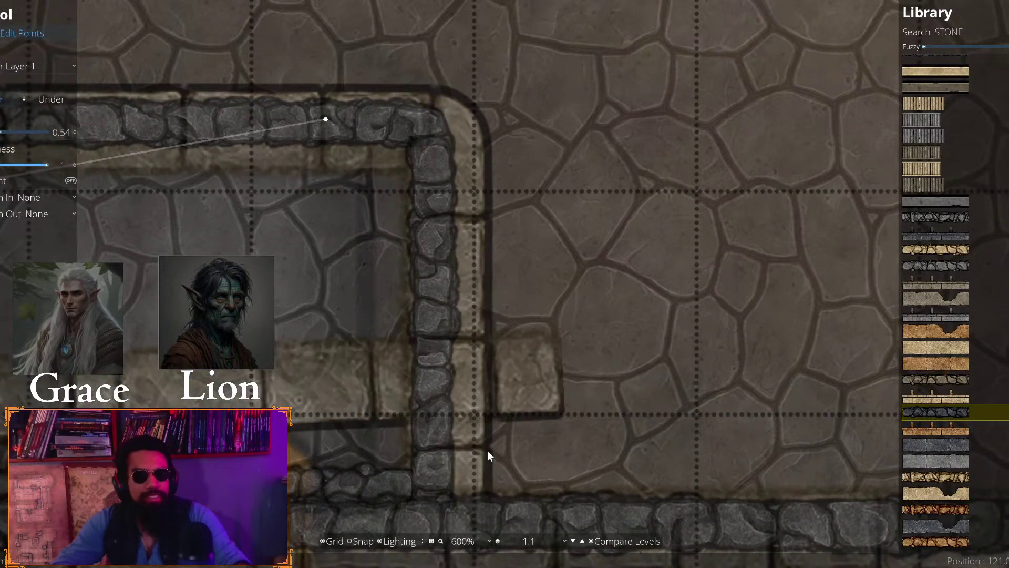
click(440, 493)
Try to save the map
key(ctrl+s)
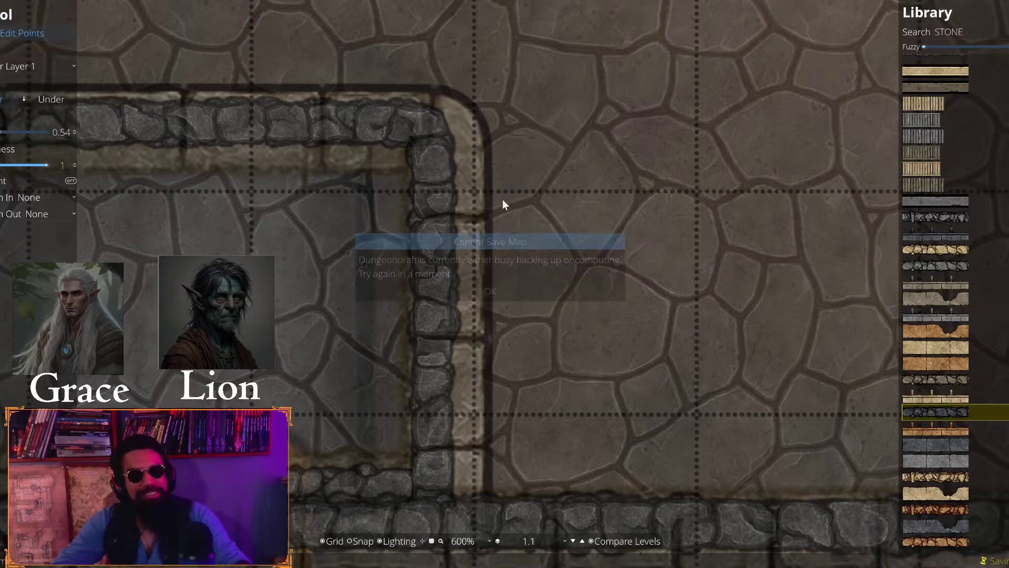
click(490, 291)
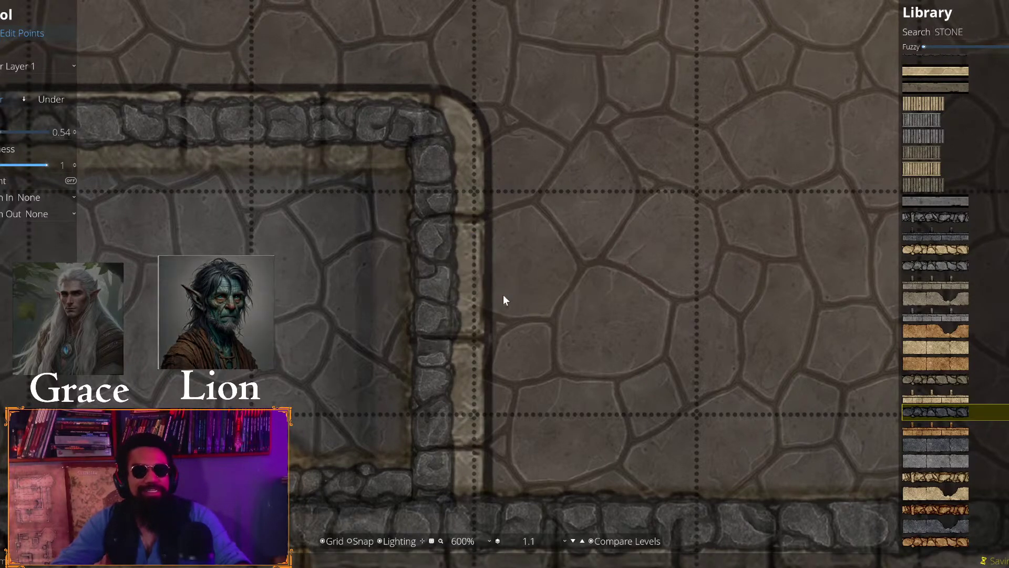
scroll(503, 297, down, 5)
drag(455, 403, 622, 309)
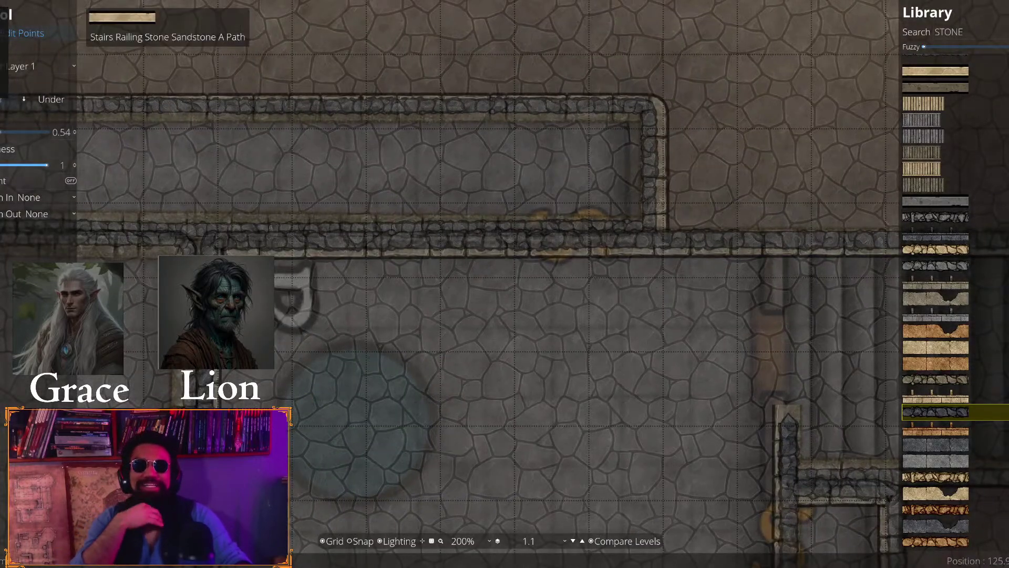
Show the desktop and restart Dungeondraft to reload the dungeon map
key(super+d)
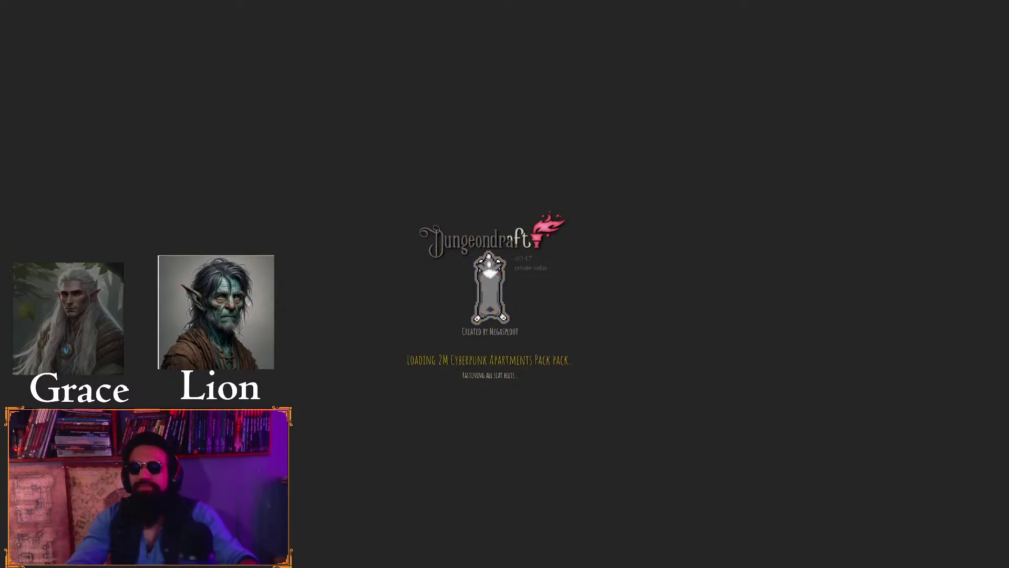
mouse_move(460, 566)
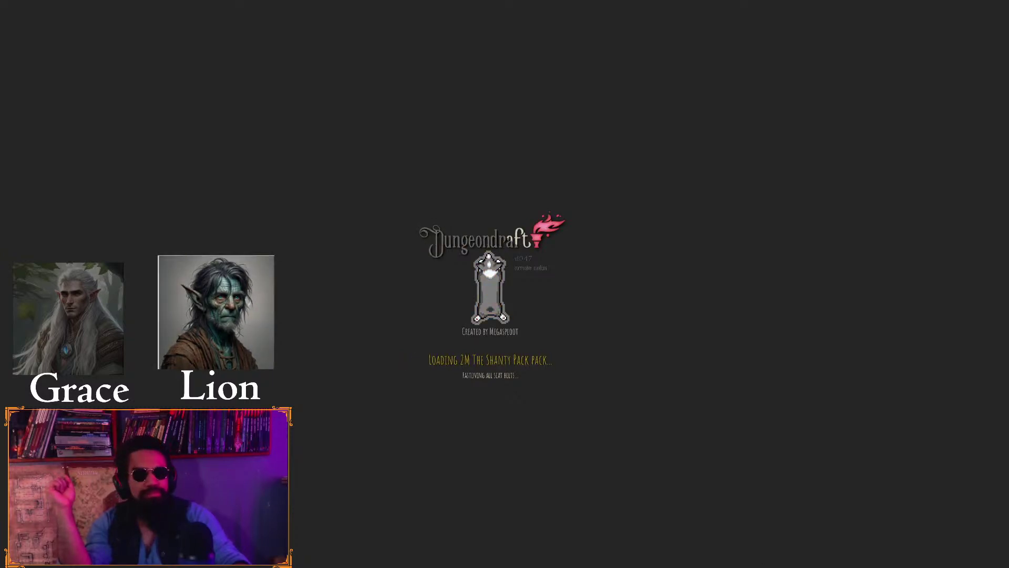
mouse_move(394, 553)
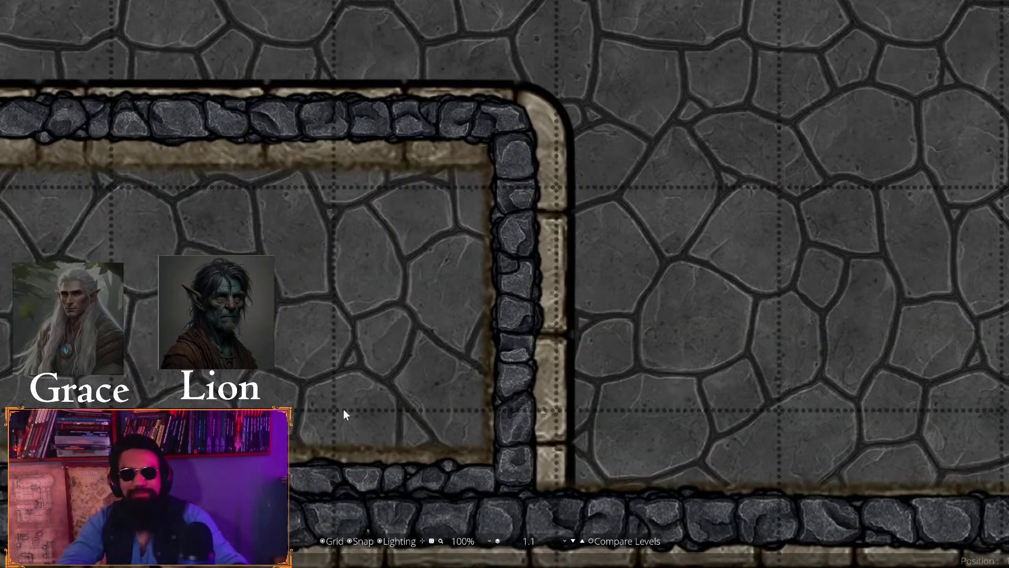
Reactivate path point editing and remove the surplus sandstone path point above the T-shaped wall junction
scroll(343, 409, down, 3)
scroll(319, 337, up, 5)
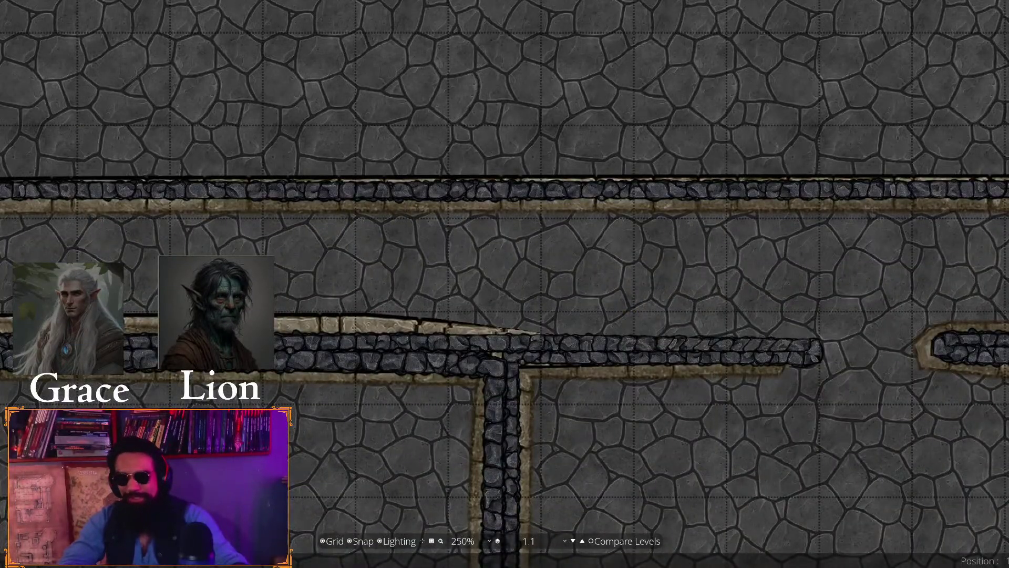
mouse_move(5, 33)
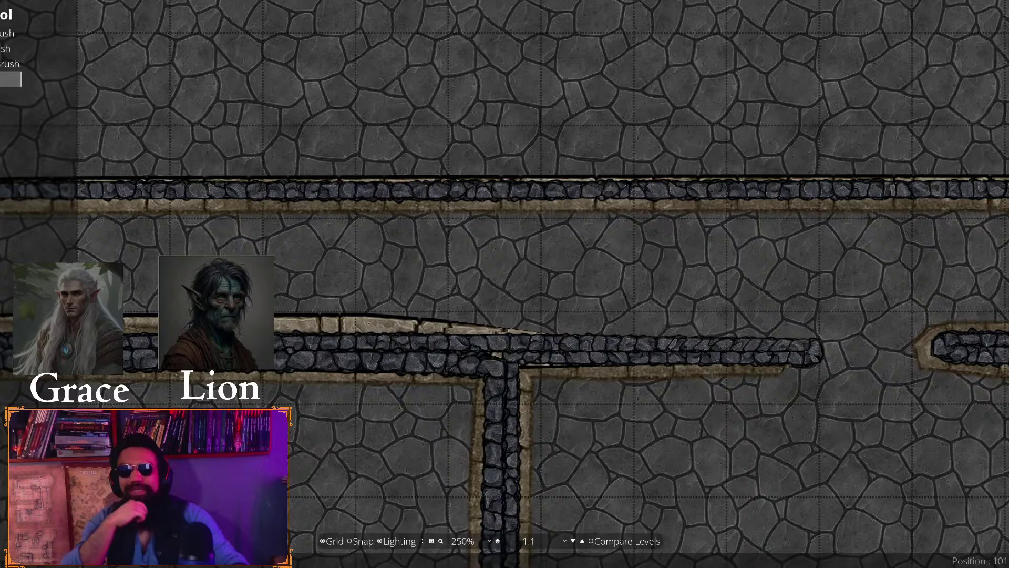
click(6, 79)
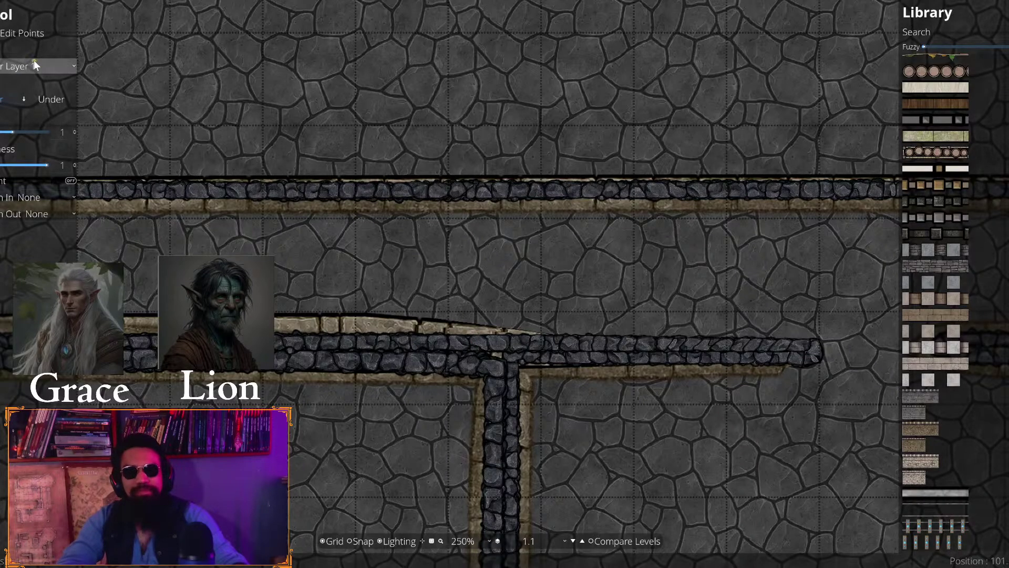
scroll(368, 294, up, 5)
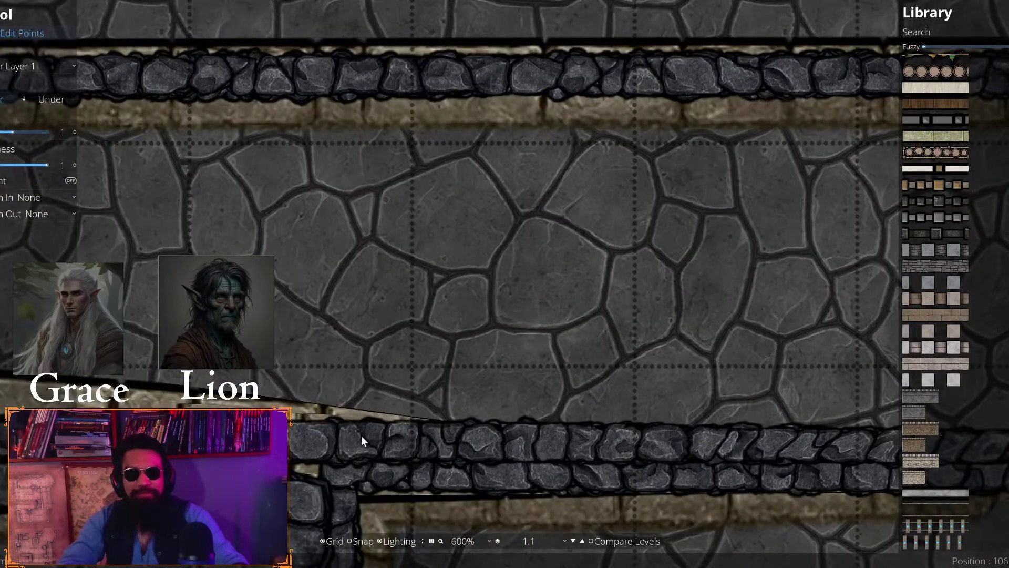
drag(420, 417, 451, 391)
right_click(446, 391)
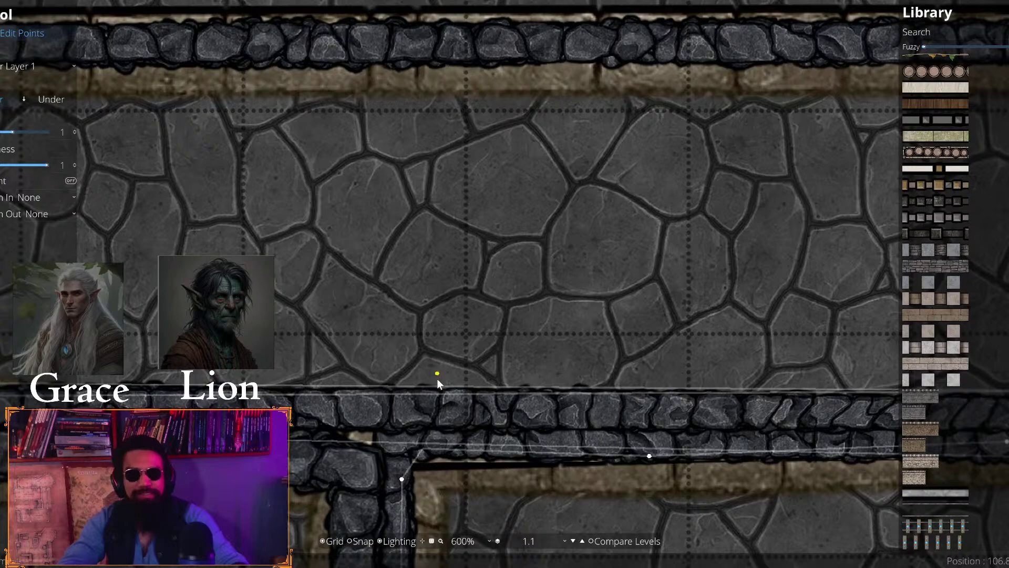
scroll(436, 379, down, 4)
scroll(333, 320, down, 2)
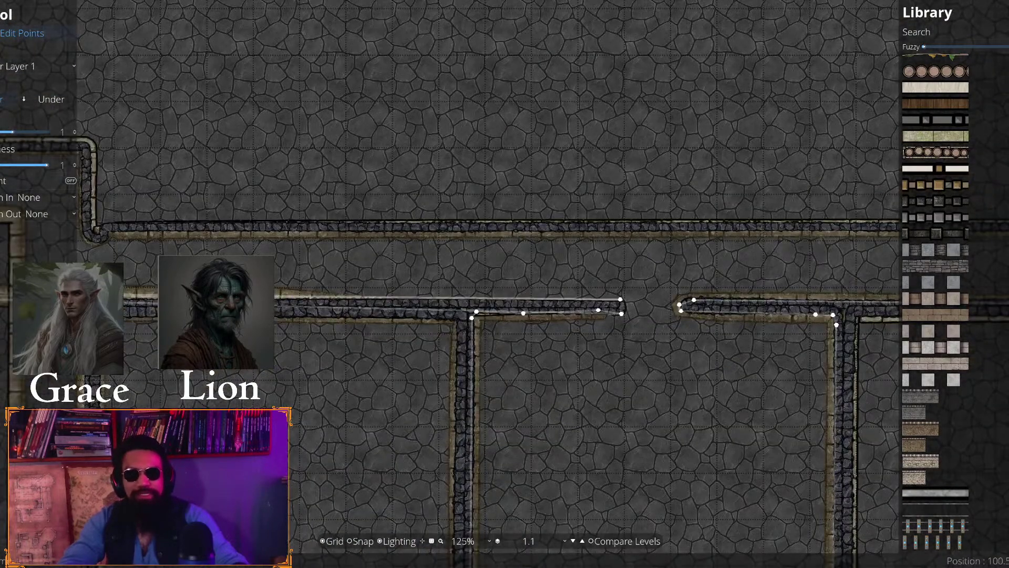
Straighten the sandstone path above the T-shaped wall junction so it runs flush with the stone wall up to the doorway
scroll(510, 292, up, 2)
click(700, 313)
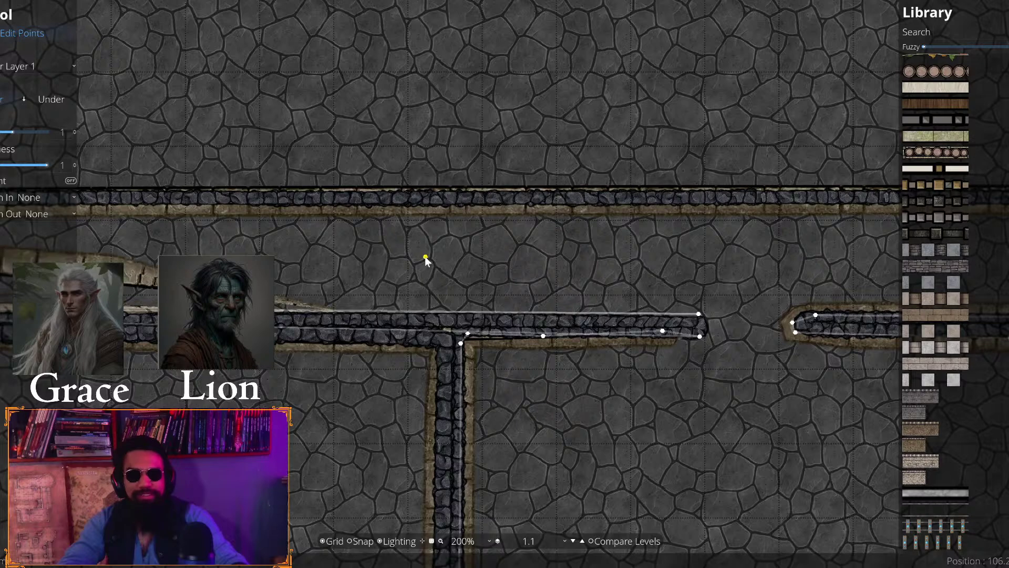
drag(236, 292, 402, 261)
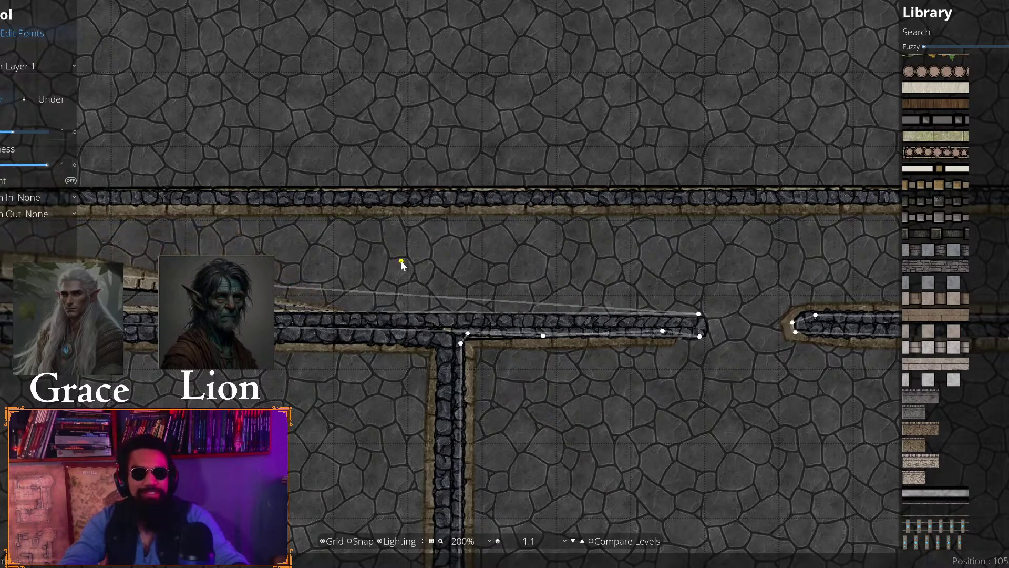
right_click(367, 286)
click(700, 322)
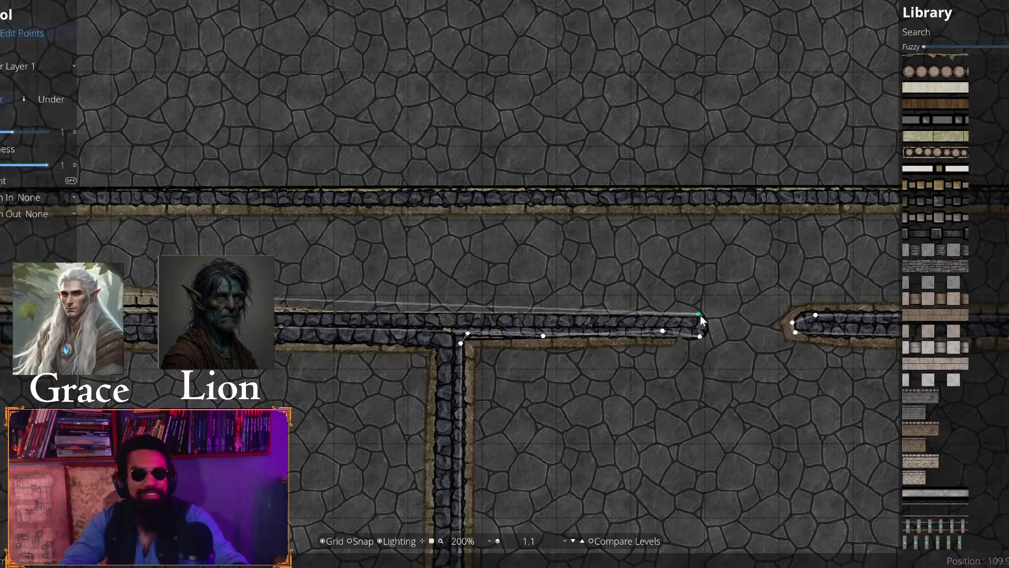
click(375, 308)
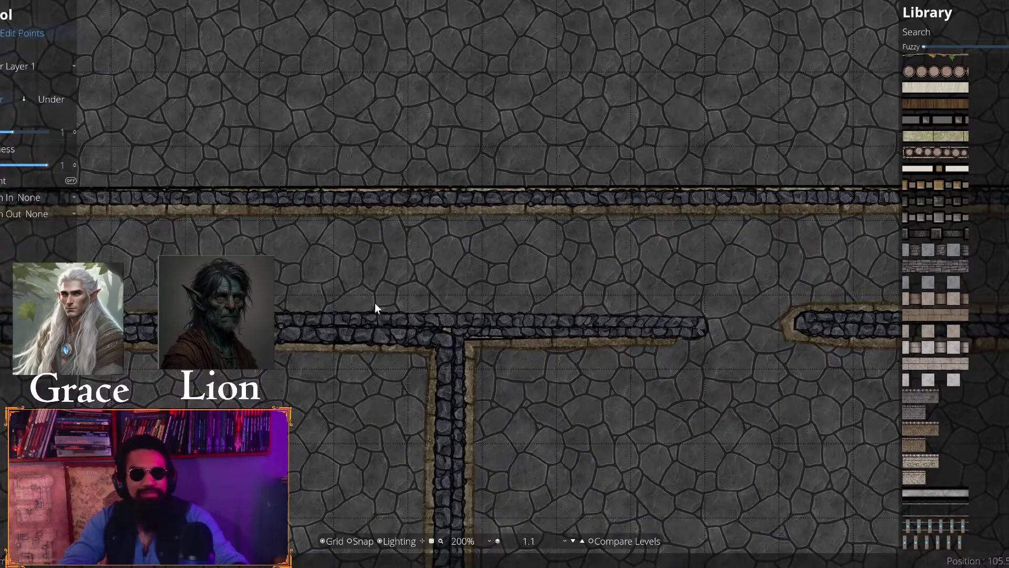
Move a point of the tangled sandstone path below the upper passage wall to reshape its crossing section
key(a)
scroll(347, 320, down, 3)
key(a)
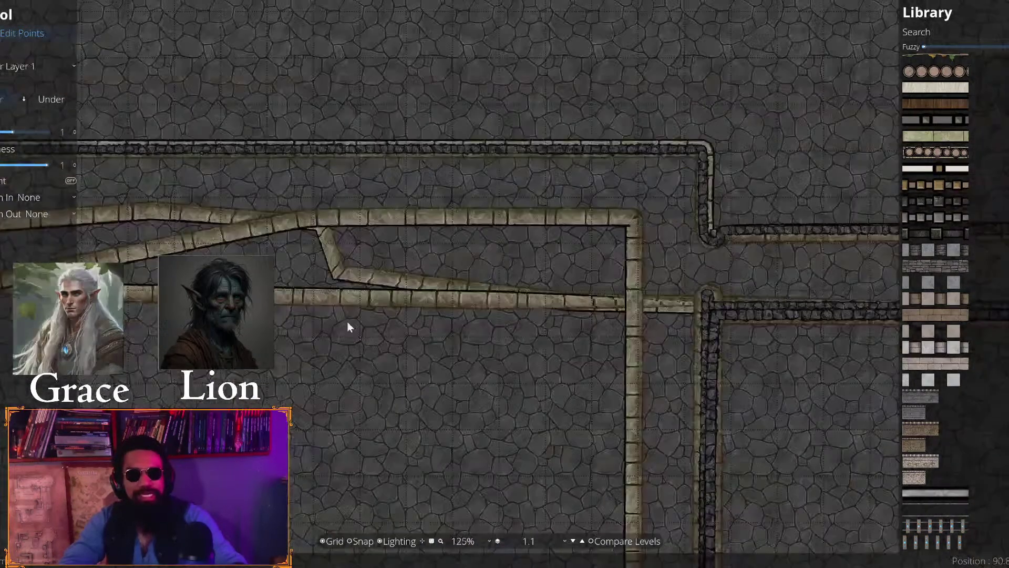
drag(255, 296, 606, 326)
scroll(528, 318, down, 4)
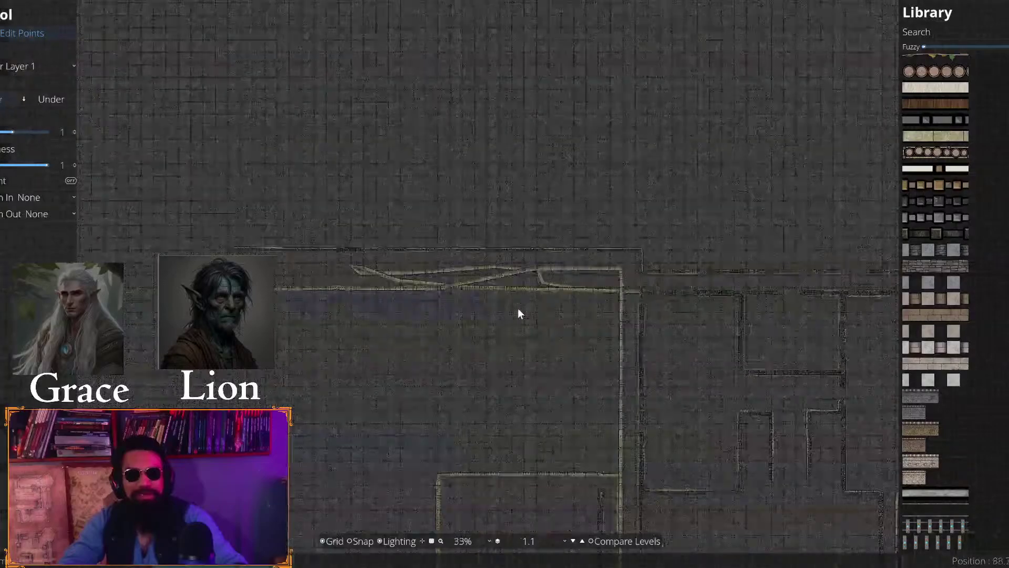
scroll(518, 308, up, 5)
drag(178, 280, 485, 213)
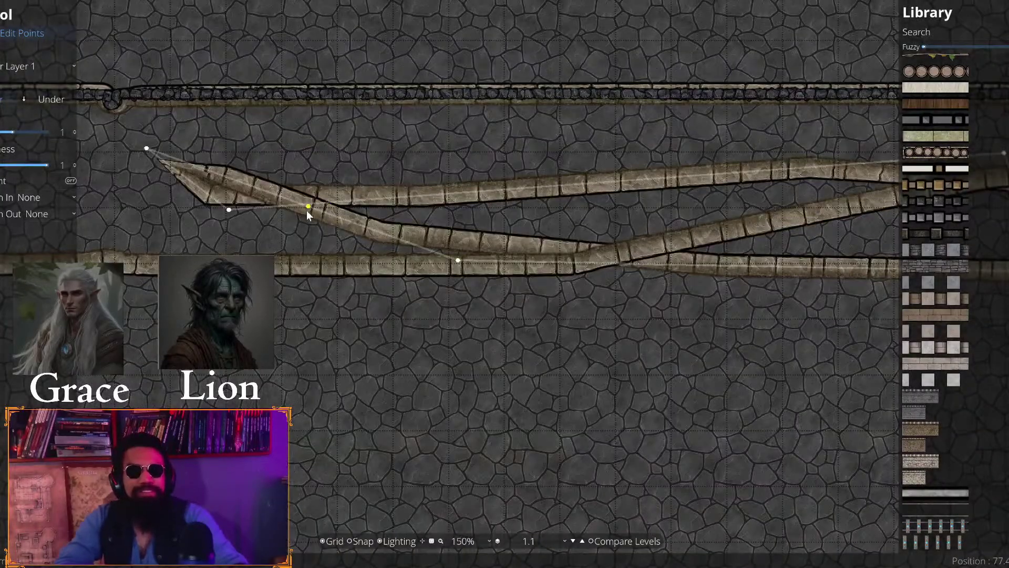
drag(307, 211, 293, 250)
Examine the sandstone path's points across the whole map and down to the walls beside the T-shaped pillars
scroll(263, 243, down, 4)
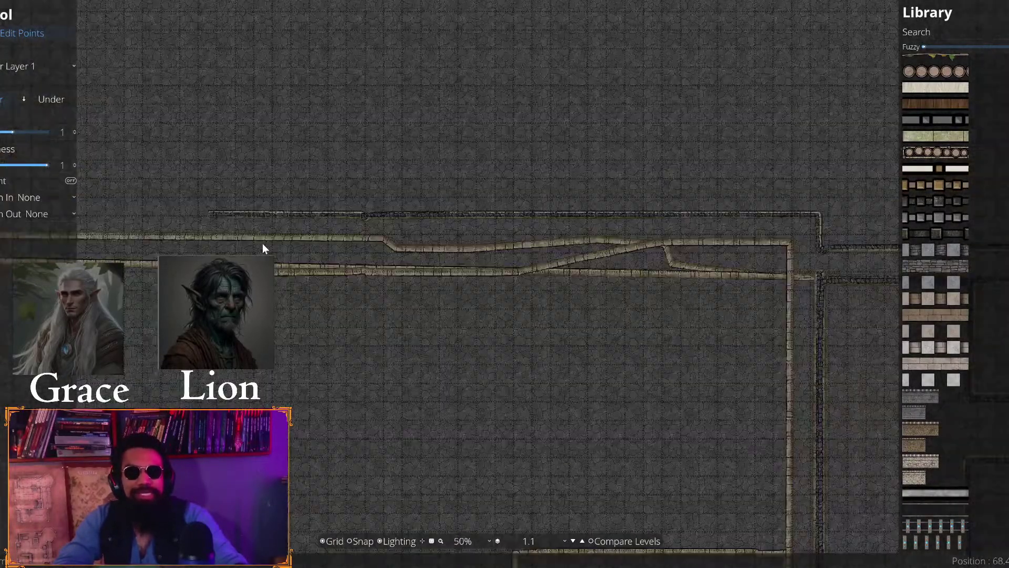
scroll(474, 278, down, 1)
scroll(456, 276, down, 1)
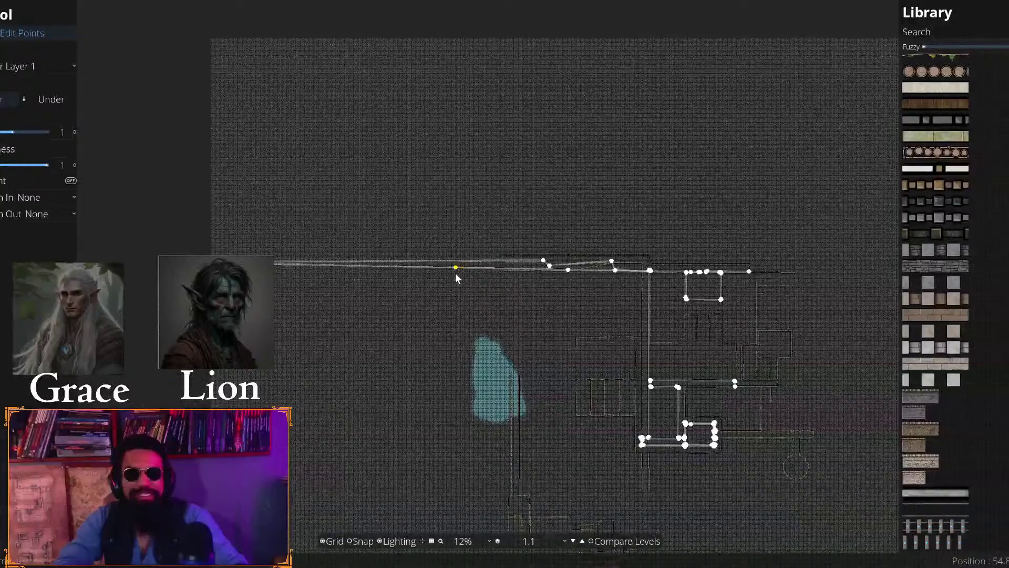
scroll(456, 277, up, 1)
scroll(455, 273, down, 1)
drag(529, 345, 162, 112)
drag(262, 252, 97, 381)
scroll(620, 157, up, 2)
drag(150, 107, 293, 317)
scroll(257, 188, up, 4)
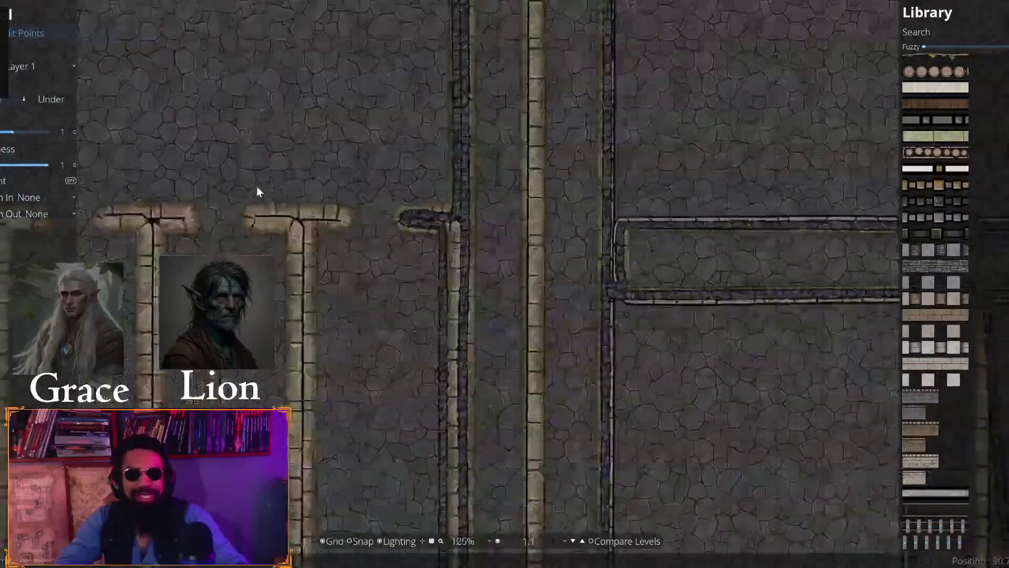
Try moving a sandstone path point near the hall above the T-shaped pillars, and undo the change
drag(257, 186, 664, 455)
drag(267, 244, 372, 370)
key(ctrl+z)
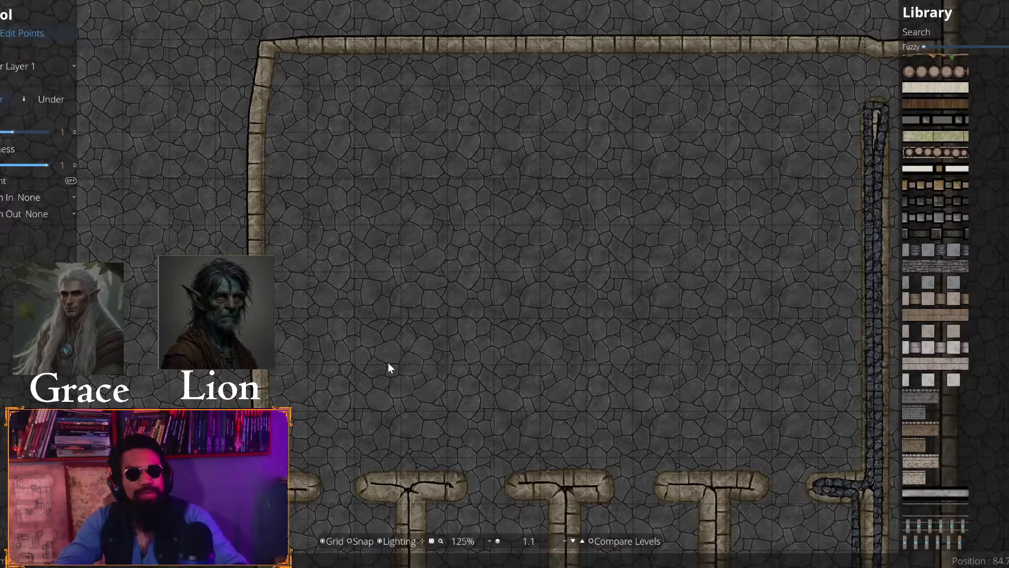
Select all the wall paths across the whole of level 1.1 and delete them
scroll(388, 362, down, 2)
scroll(388, 362, down, 4)
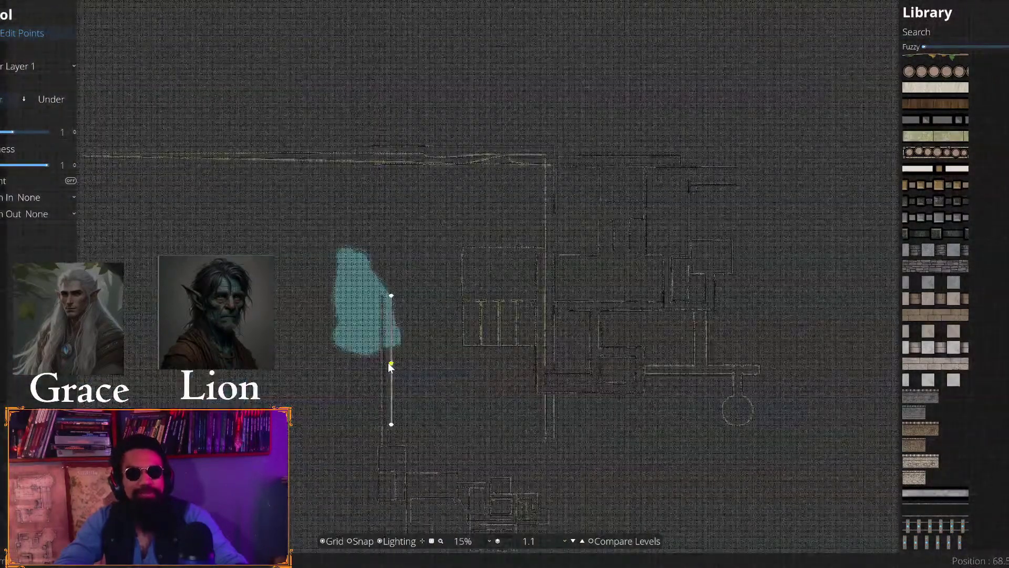
drag(389, 364, 349, 173)
scroll(346, 173, up, 3)
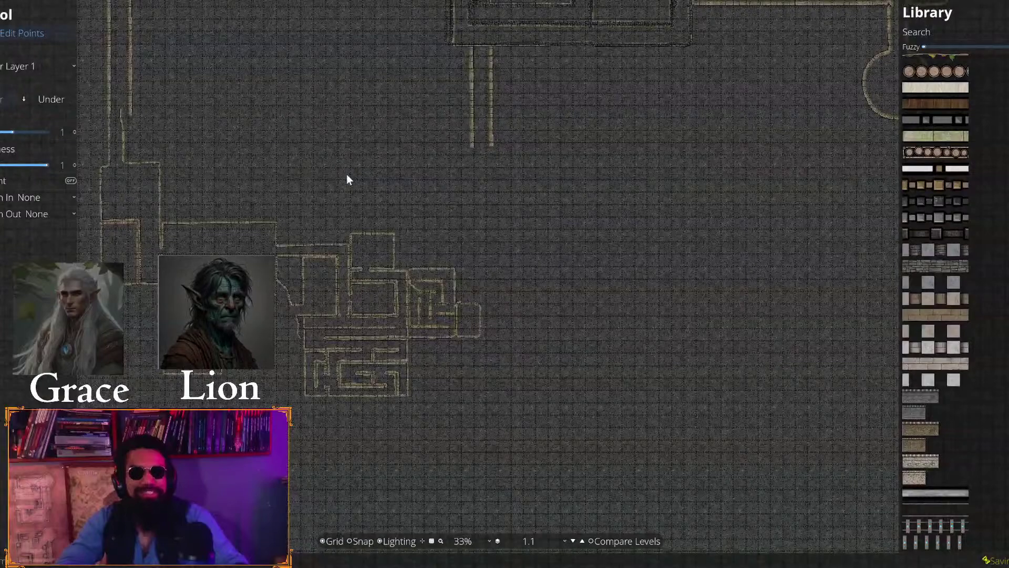
scroll(552, 274, down, 3)
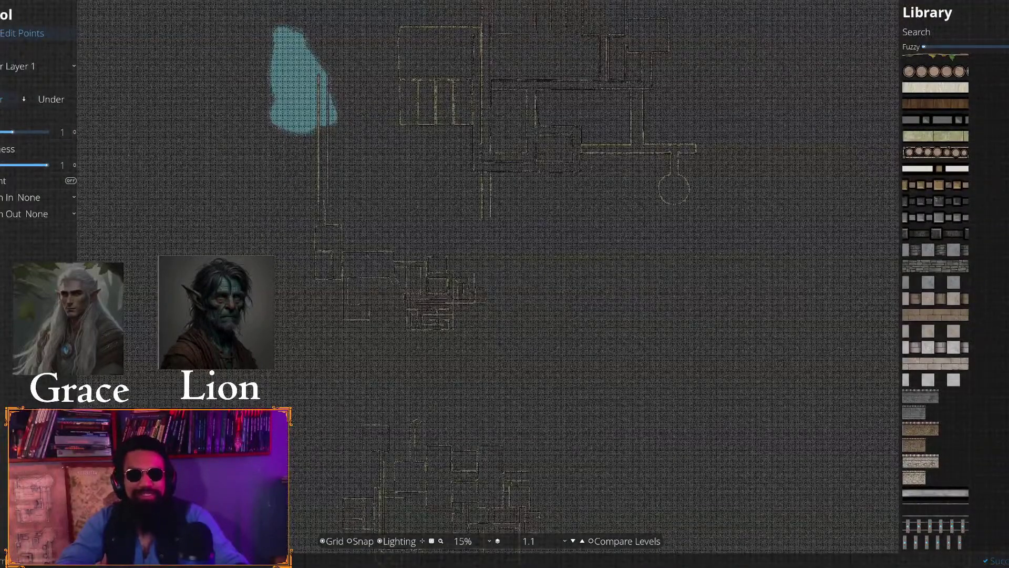
right_click(539, 351)
scroll(539, 350, down, 1)
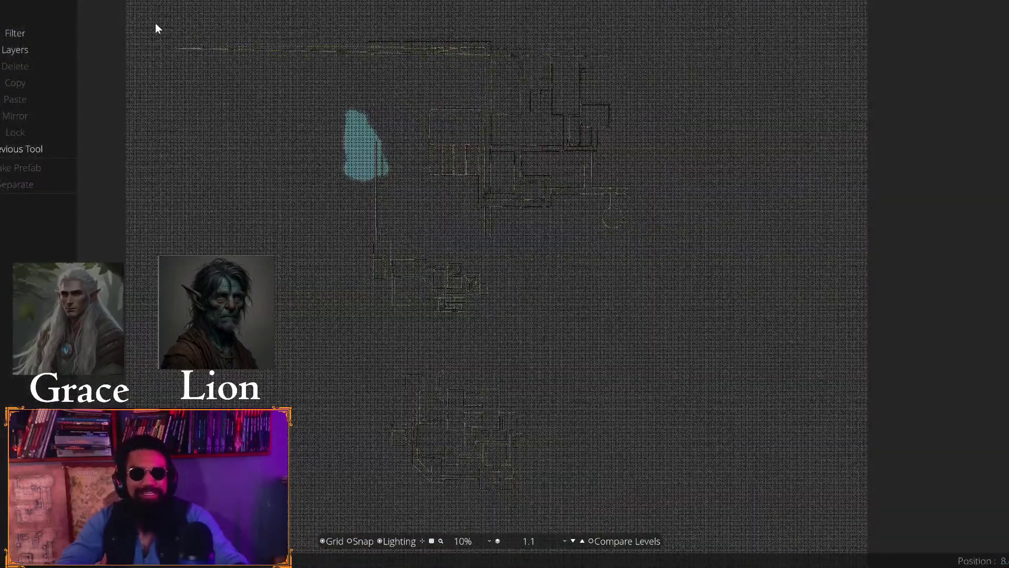
drag(155, 29, 805, 524)
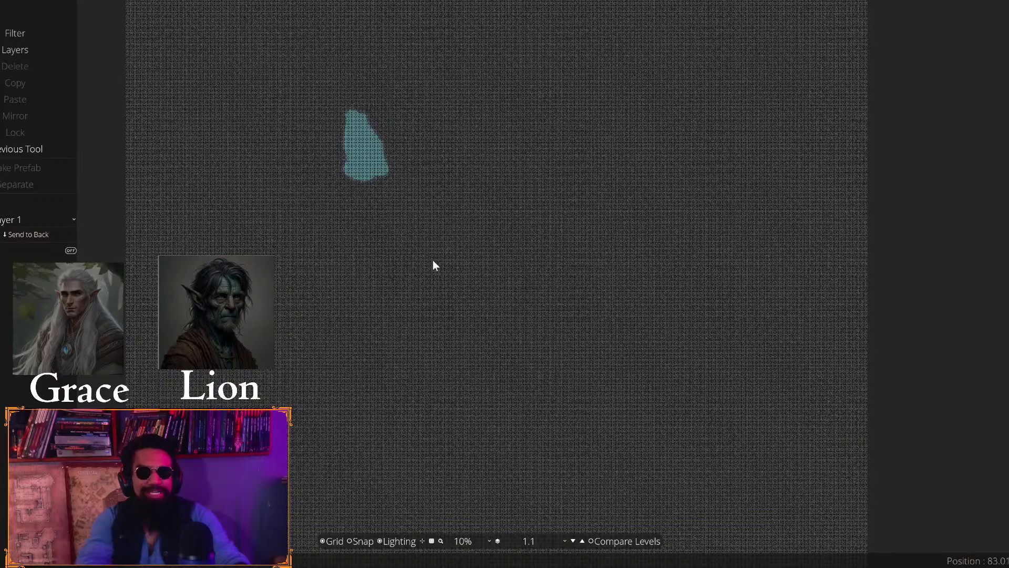
Turn on level comparison for level 1.1 with level 1 as reference at 20% opacity and the current level at 80%
scroll(408, 248, up, 1)
drag(315, 288, 547, 560)
scroll(371, 364, up, 4)
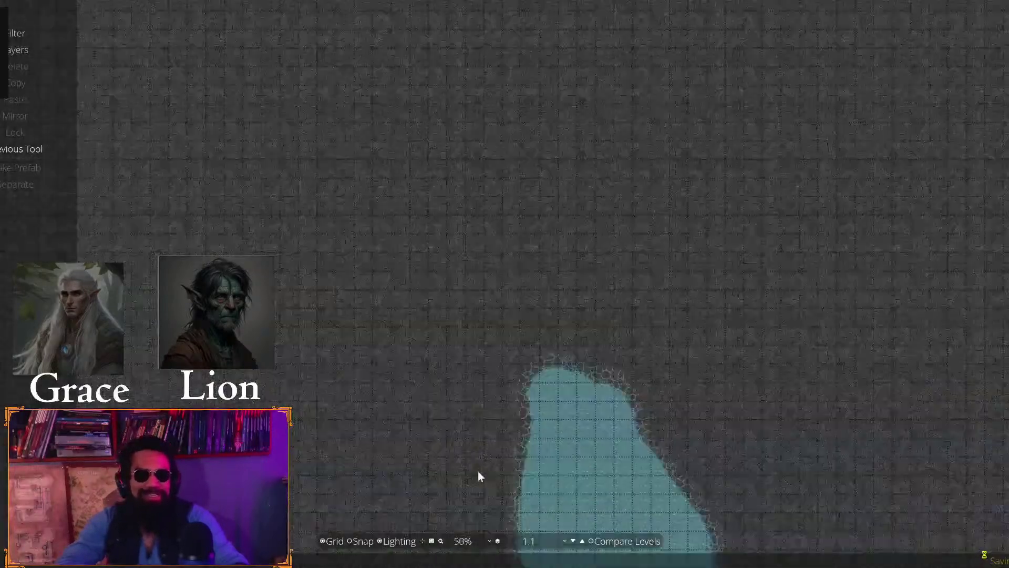
drag(478, 472, 477, 365)
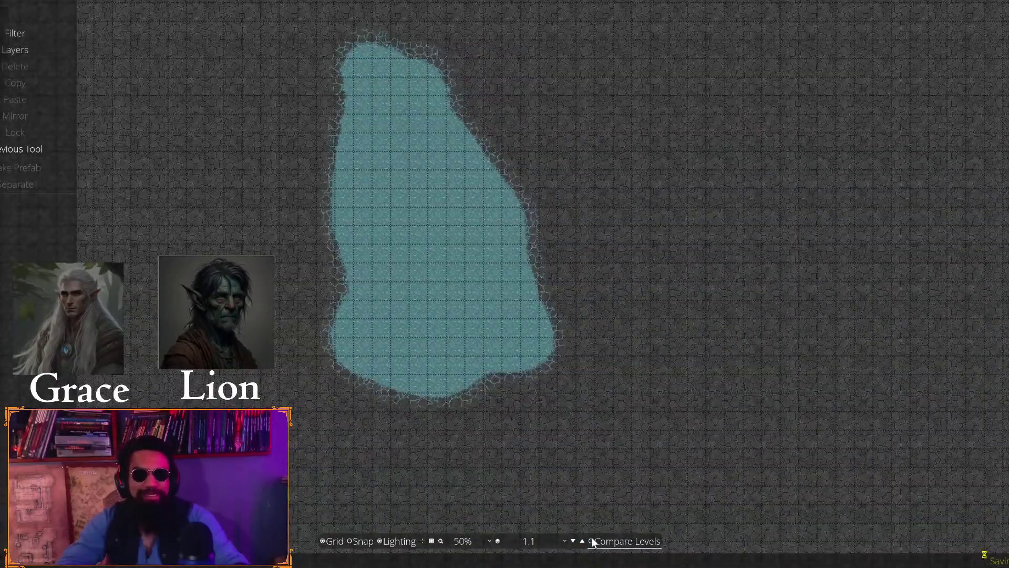
click(591, 538)
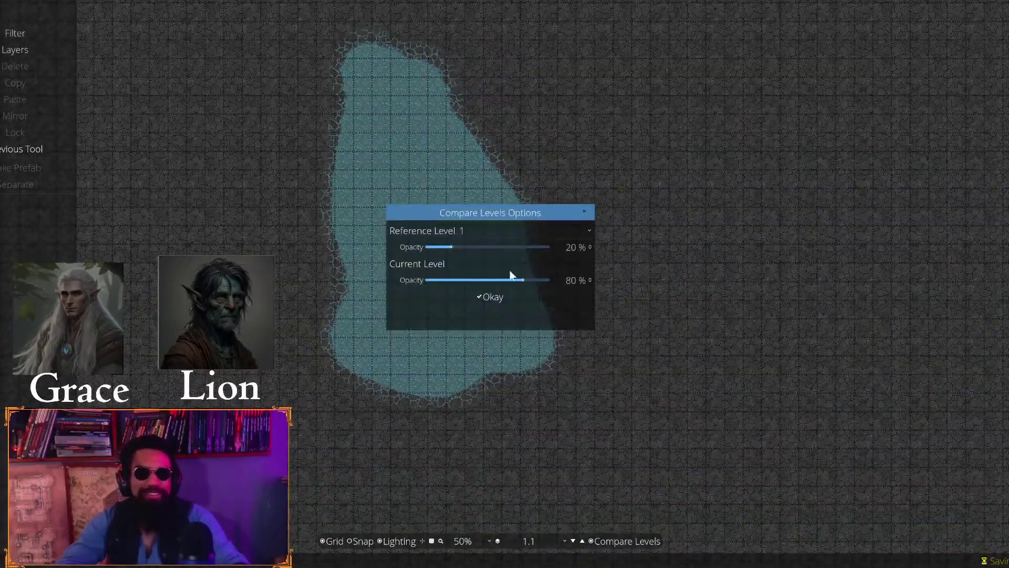
click(495, 301)
Switch to level 1 and turn on level comparison there
click(559, 543)
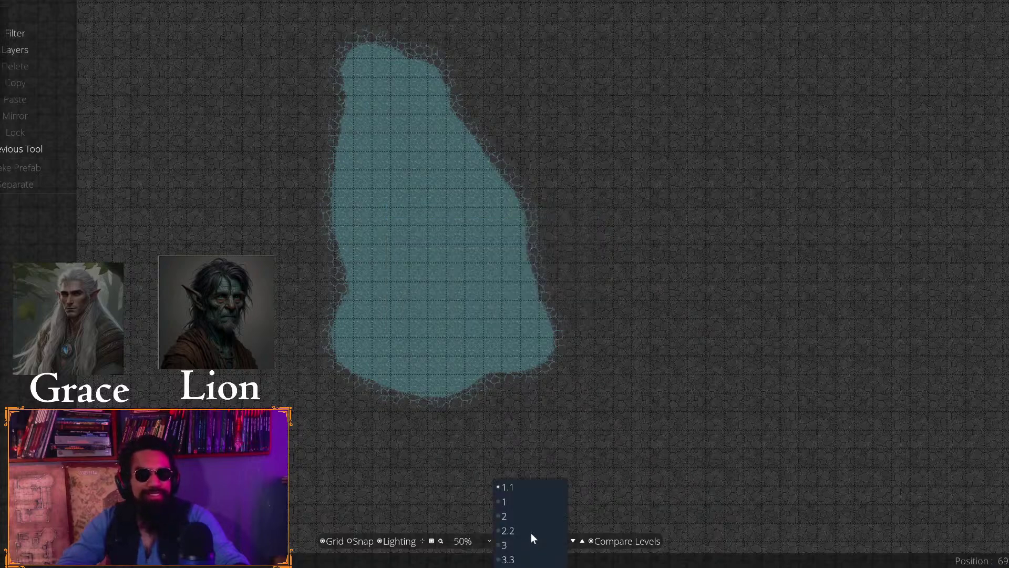
click(524, 502)
scroll(492, 415, down, 4)
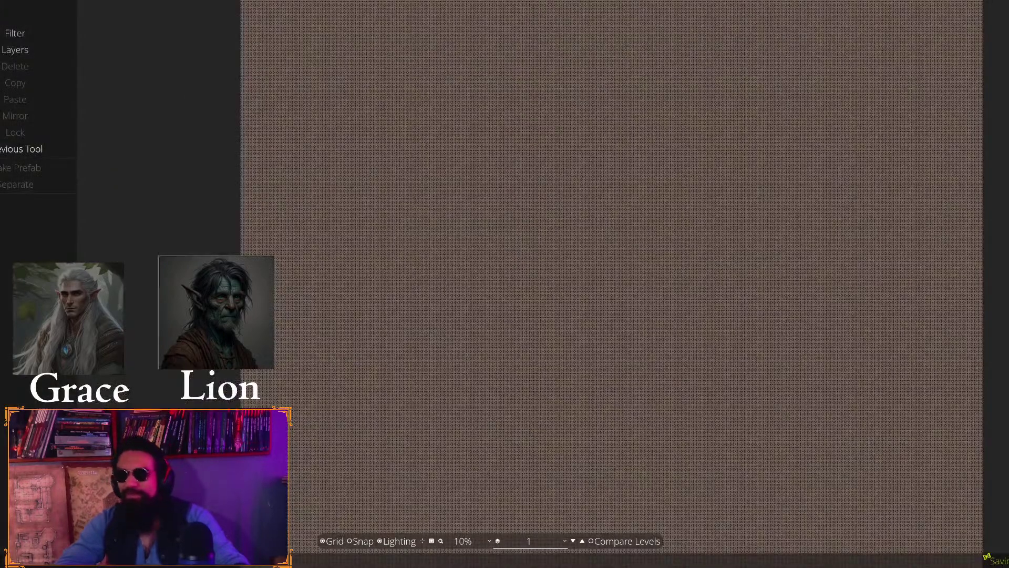
click(2, 137)
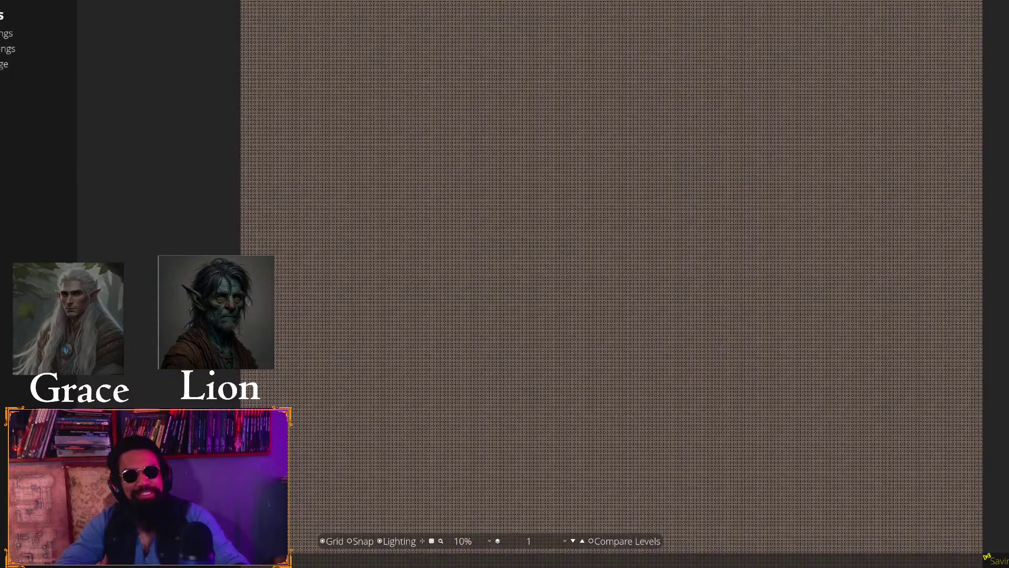
click(592, 541)
click(492, 297)
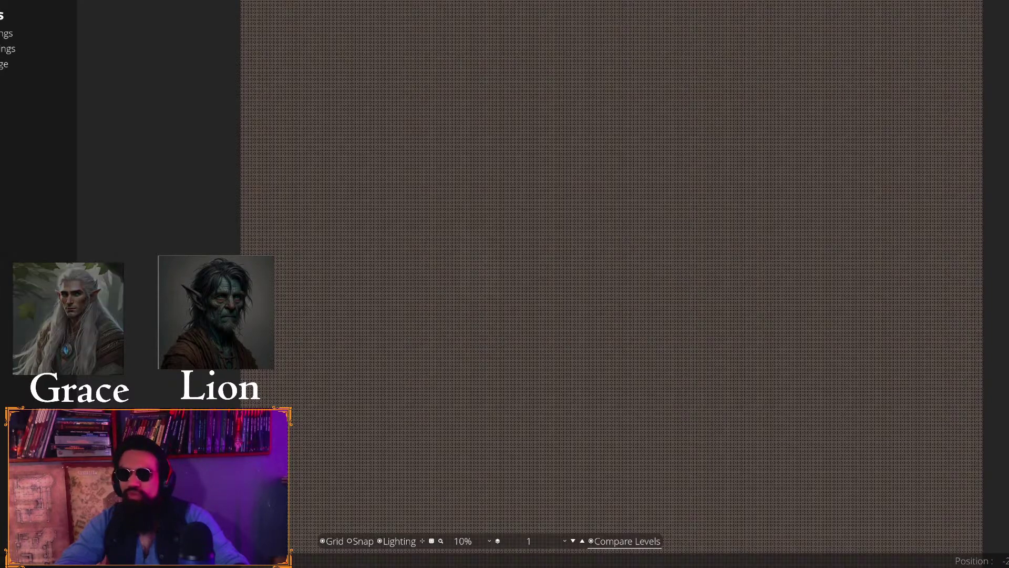
Select the long, thin horizontal object left on level 1 and delete it
scroll(395, 276, up, 1)
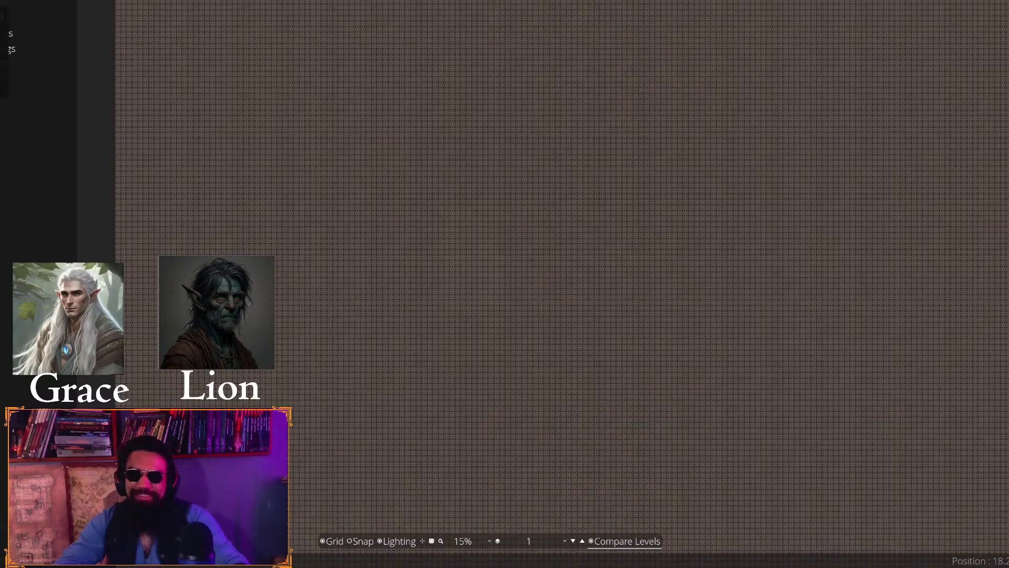
scroll(571, 284, up, 4)
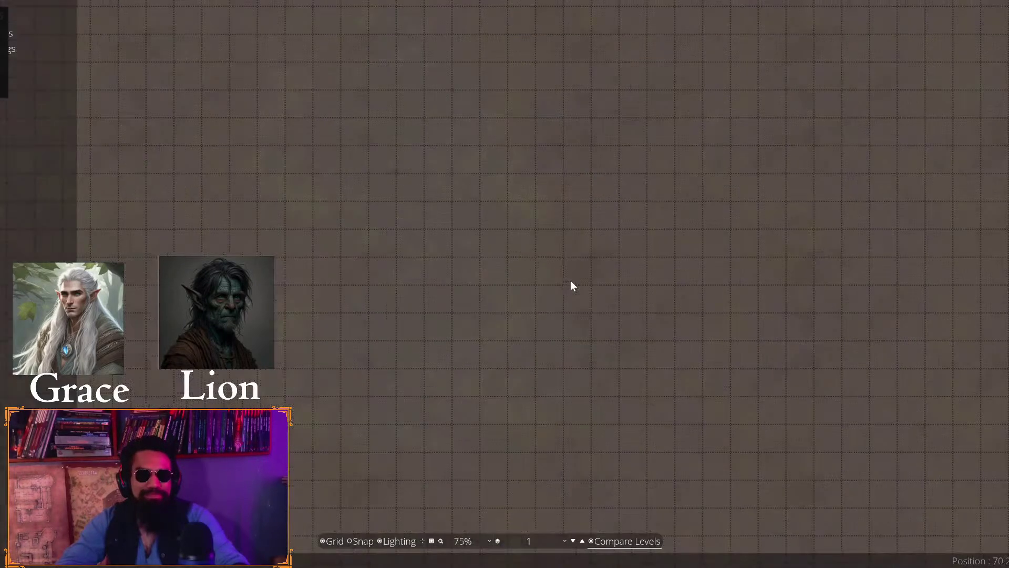
scroll(563, 283, down, 3)
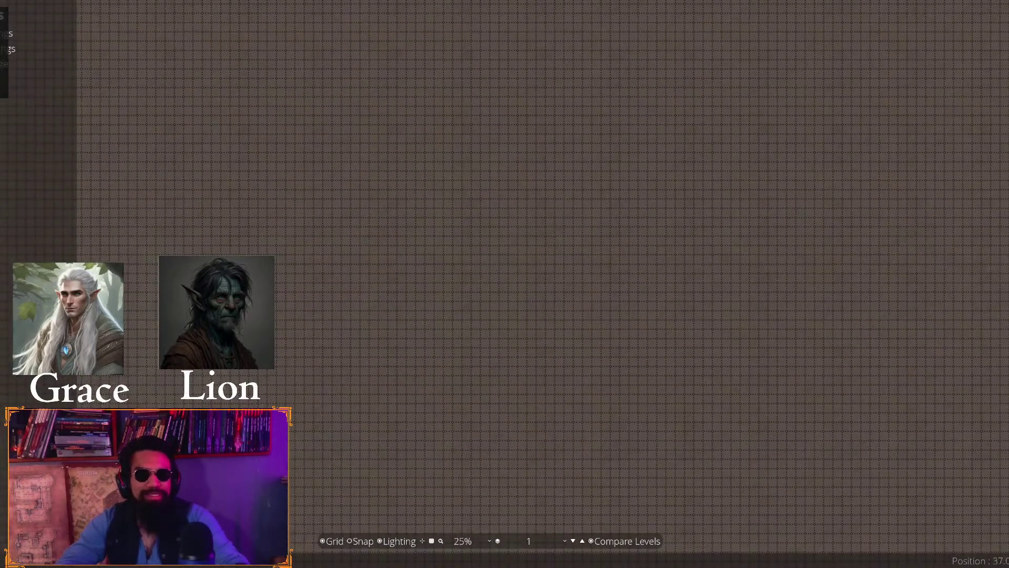
key(s)
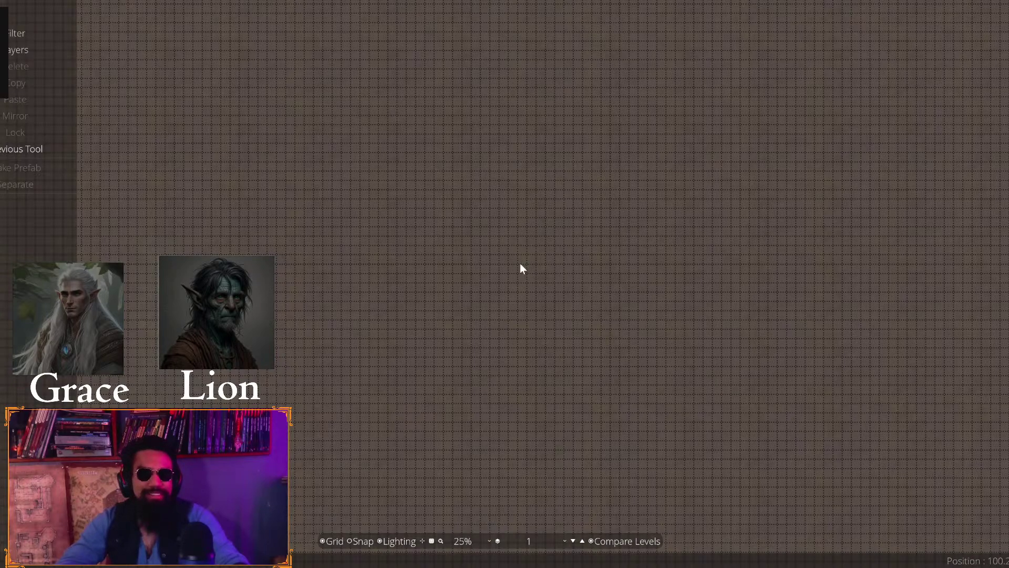
scroll(520, 266, down, 2)
drag(295, 153, 528, 429)
scroll(564, 453, up, 3)
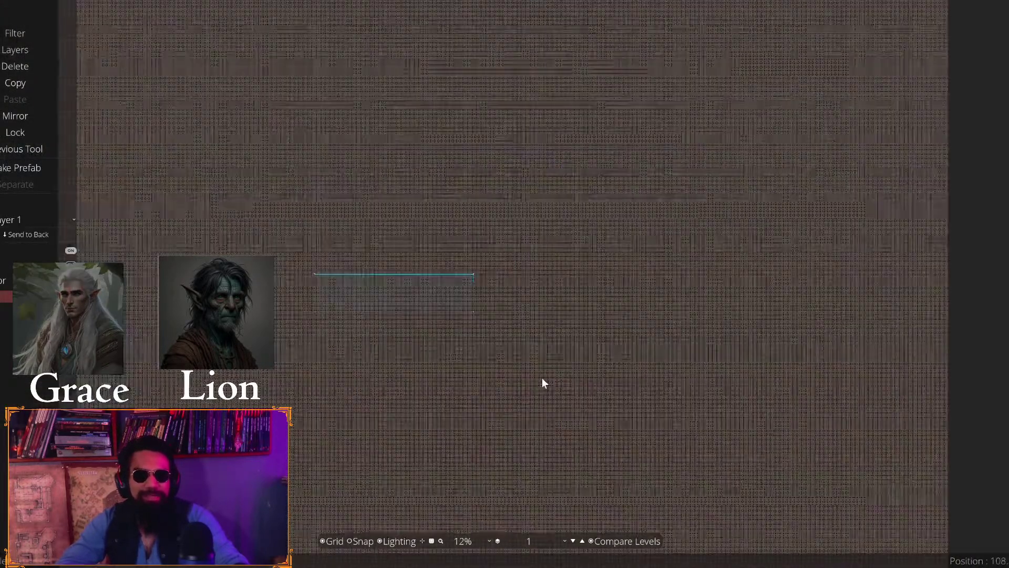
key(Delete)
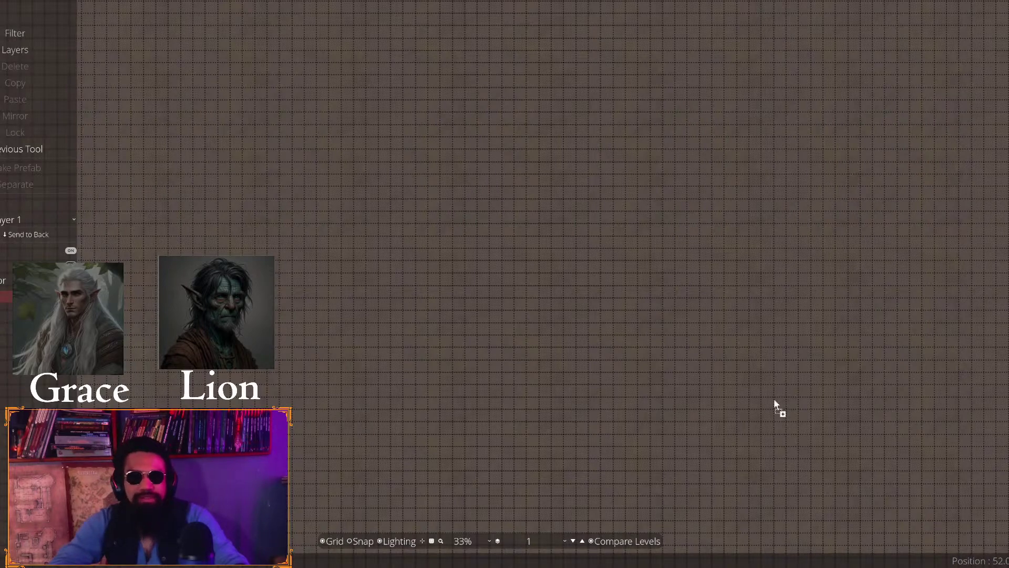
Find the tiny leftover object on level 1, delete it, and clear anything else selected in the surrounding area
scroll(562, 308, up, 4)
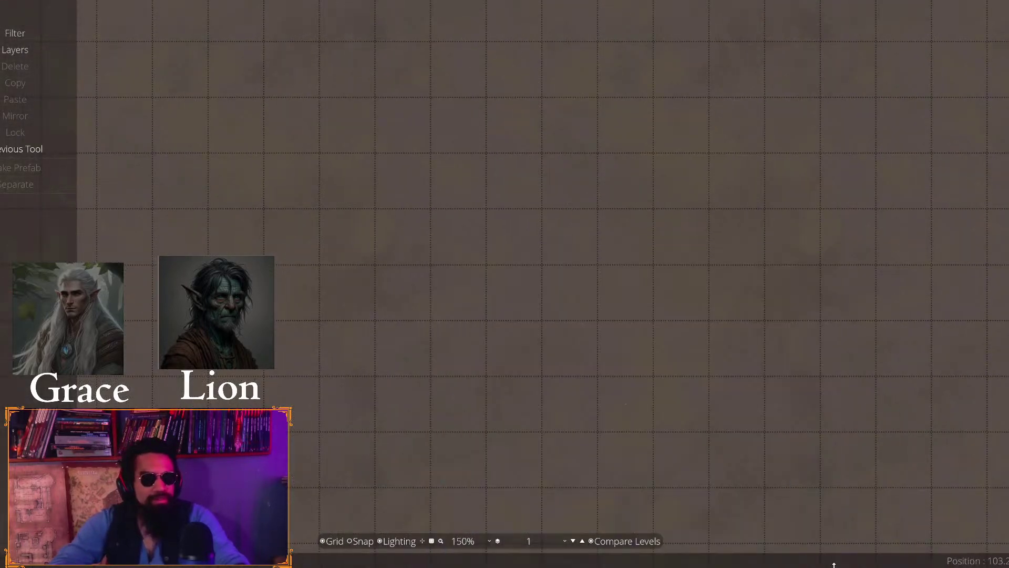
scroll(628, 383, down, 5)
drag(440, 217, 721, 525)
scroll(348, 287, down, 3)
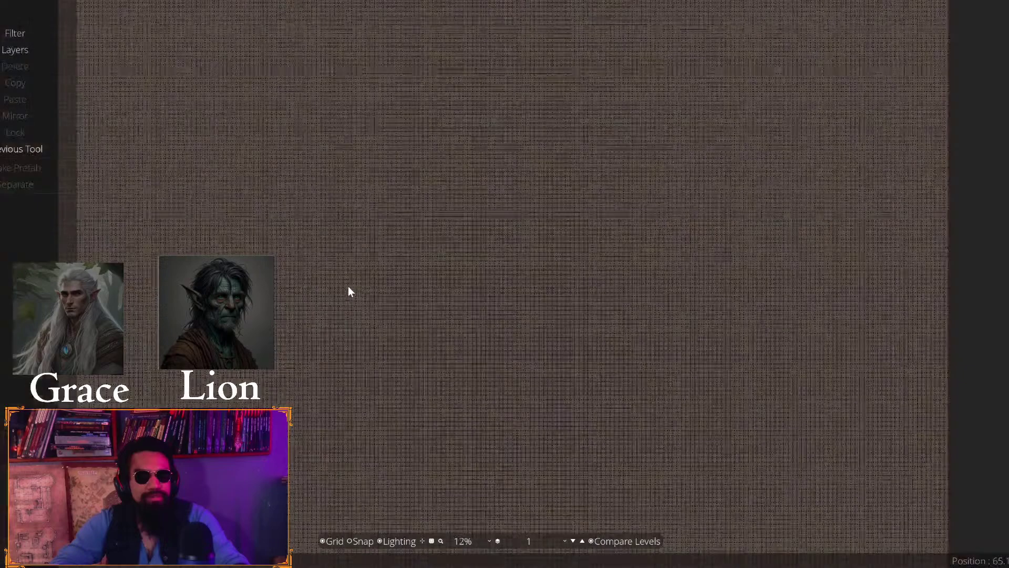
click(348, 287)
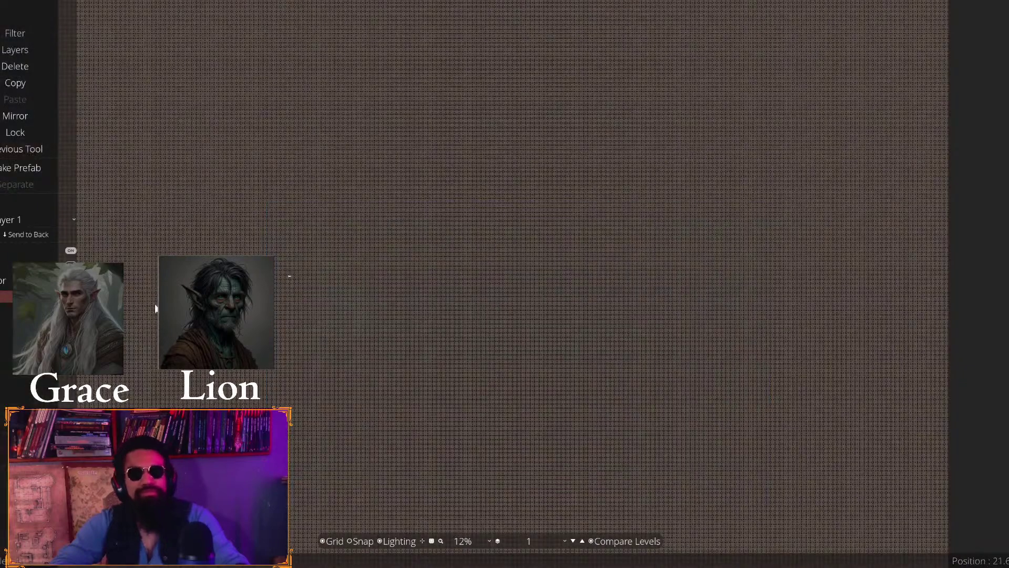
scroll(155, 309, up, 4)
scroll(287, 334, down, 4)
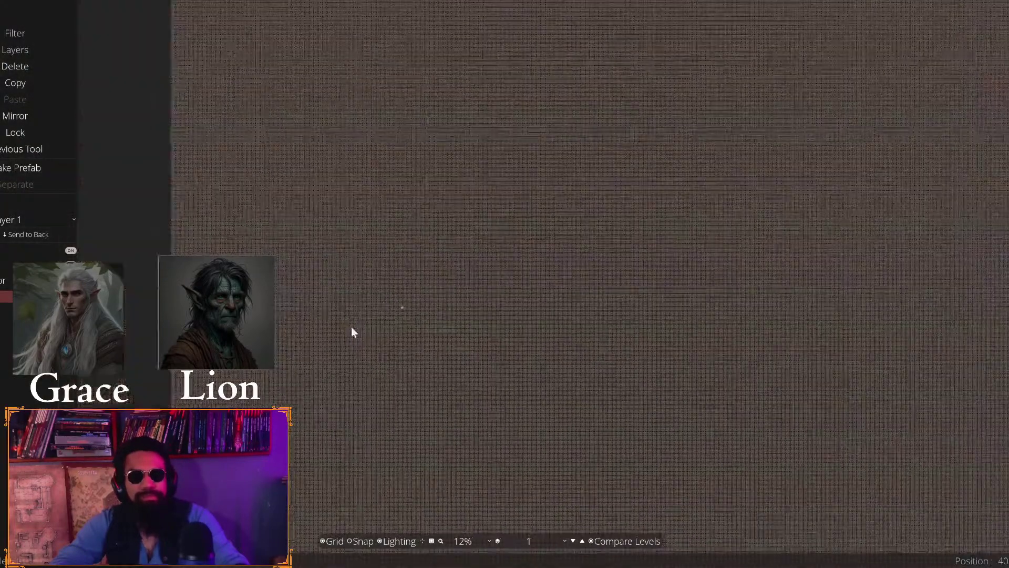
scroll(351, 331, up, 2)
scroll(287, 368, up, 3)
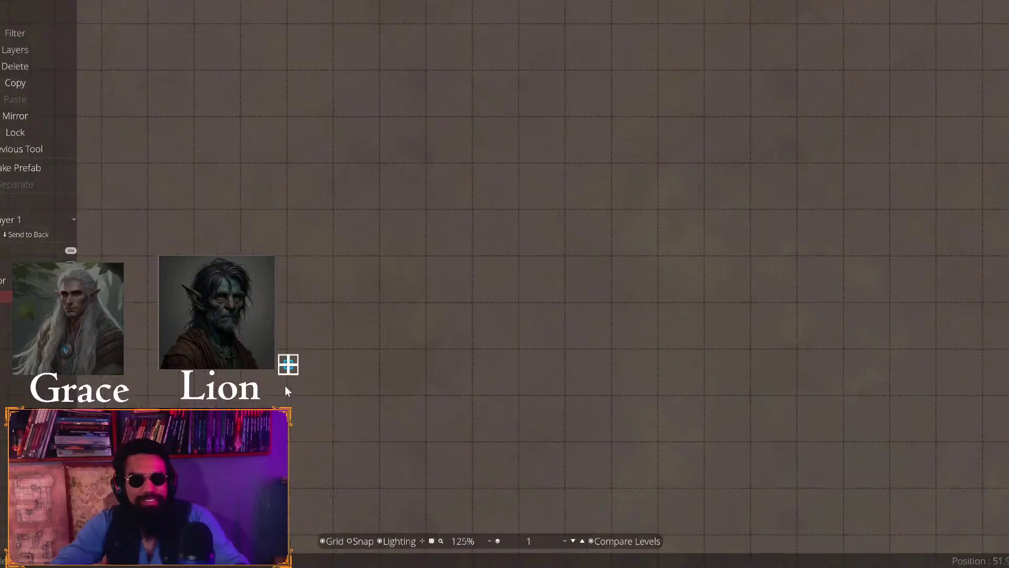
drag(304, 330, 594, 159)
scroll(505, 279, down, 2)
key(Delete)
drag(477, 398, 212, 160)
key(Delete)
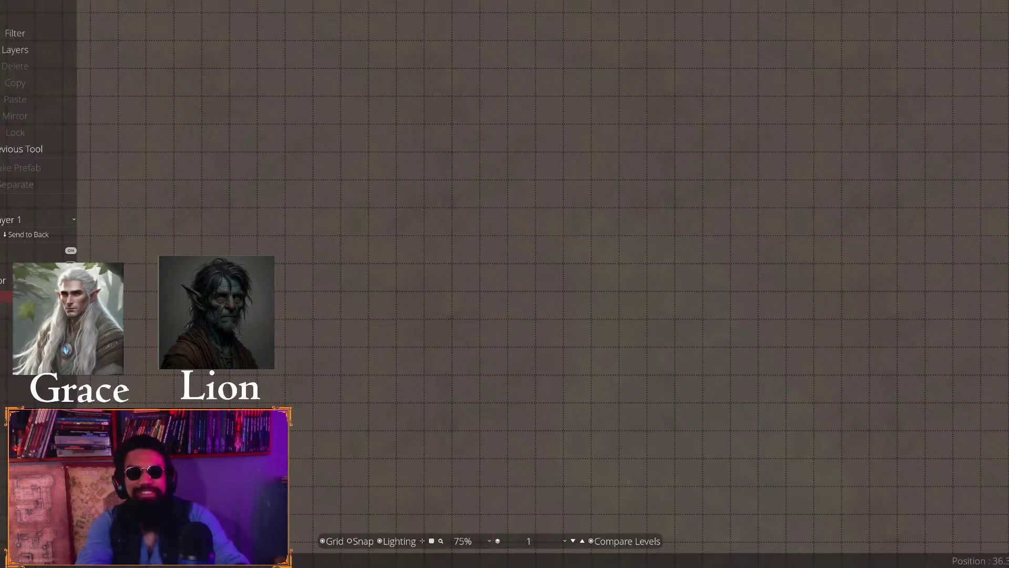
Activate the Text tool on level 1
click(1, 148)
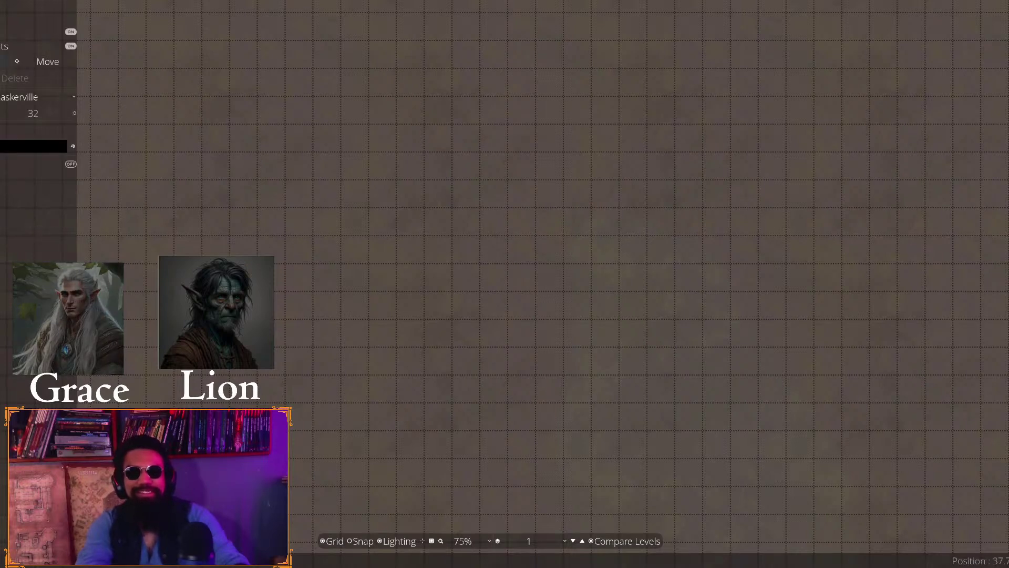
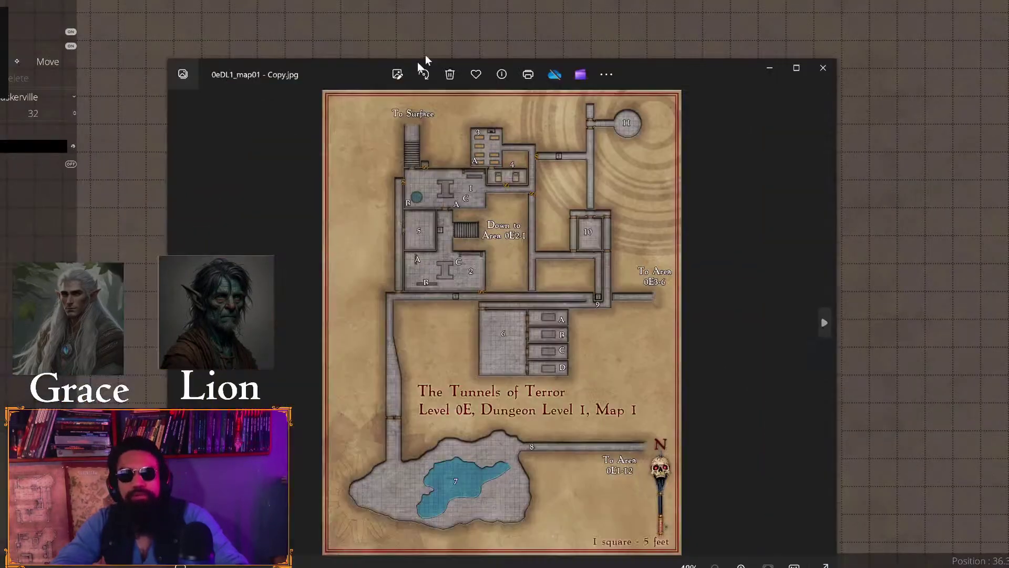
Rotate the 0eDL1_map01 - Copy image by 90° clockwise and close the image viewer
click(443, 59)
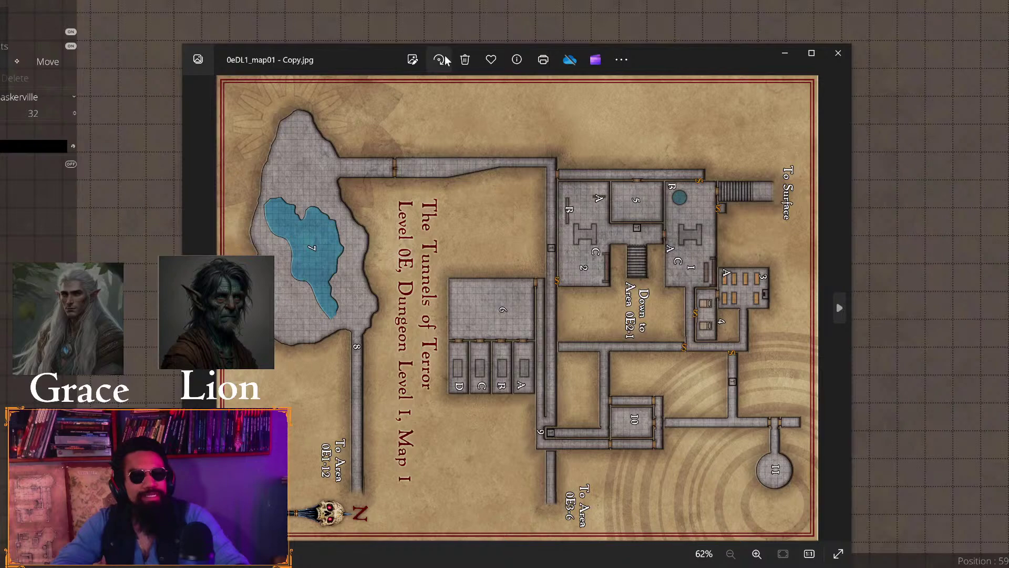
click(838, 54)
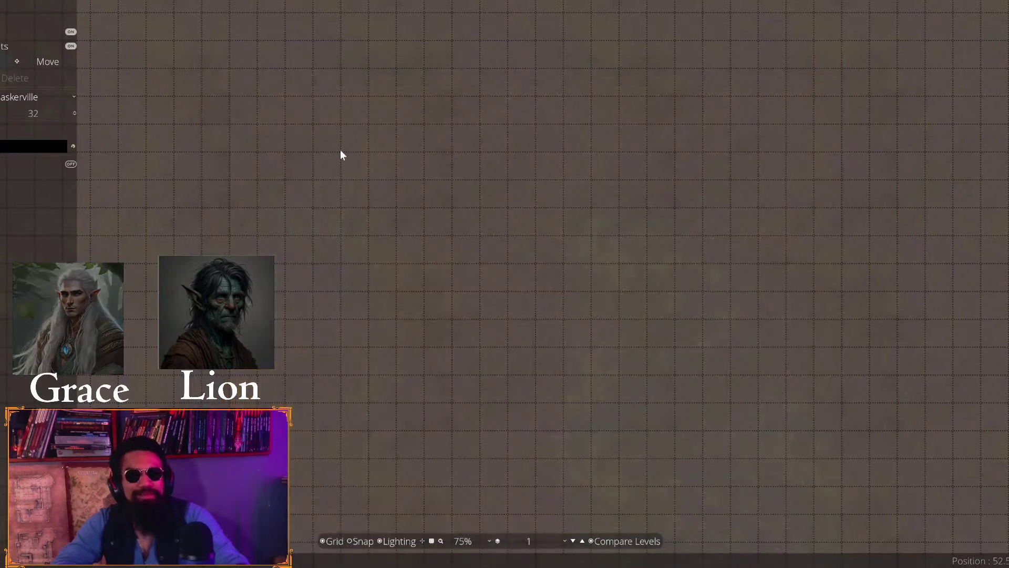
Switch the dungeon map to level 1.1 and bring its blue water shape into view
click(543, 544)
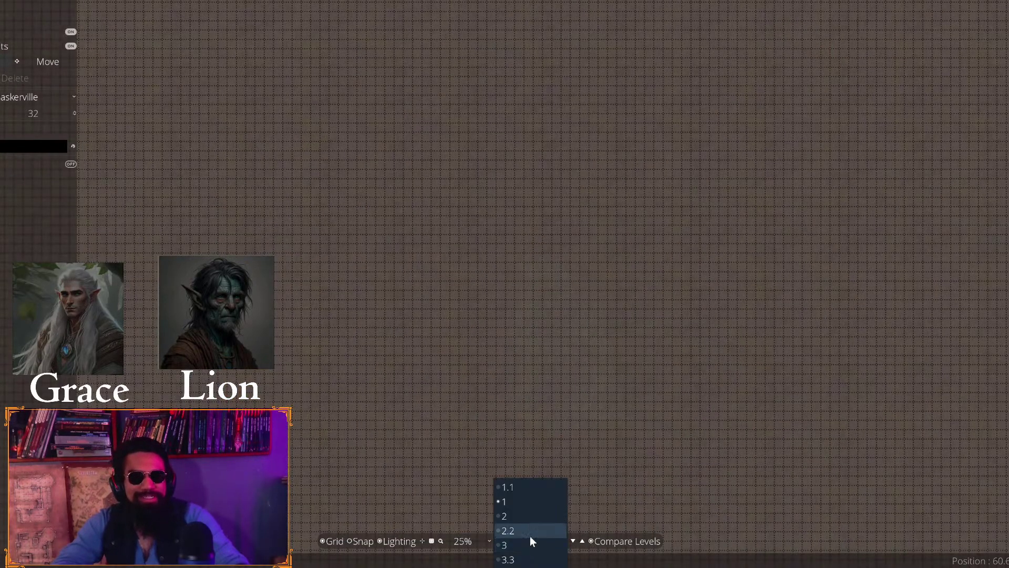
click(532, 487)
drag(479, 395, 275, 189)
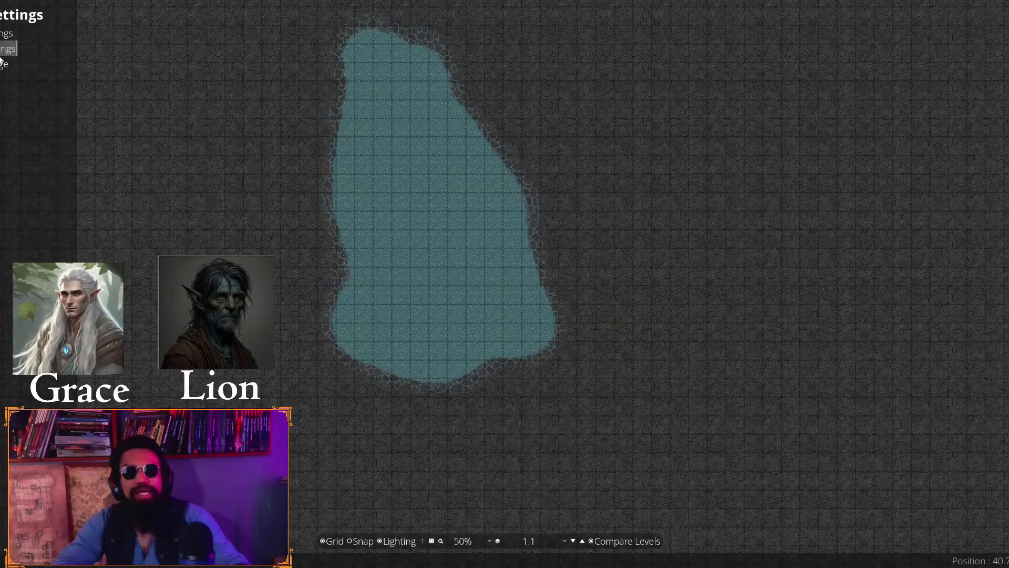
Load 0eDL1_map01 - Copy from the Tunnels of Terror Maps folder as the trace image
click(6, 65)
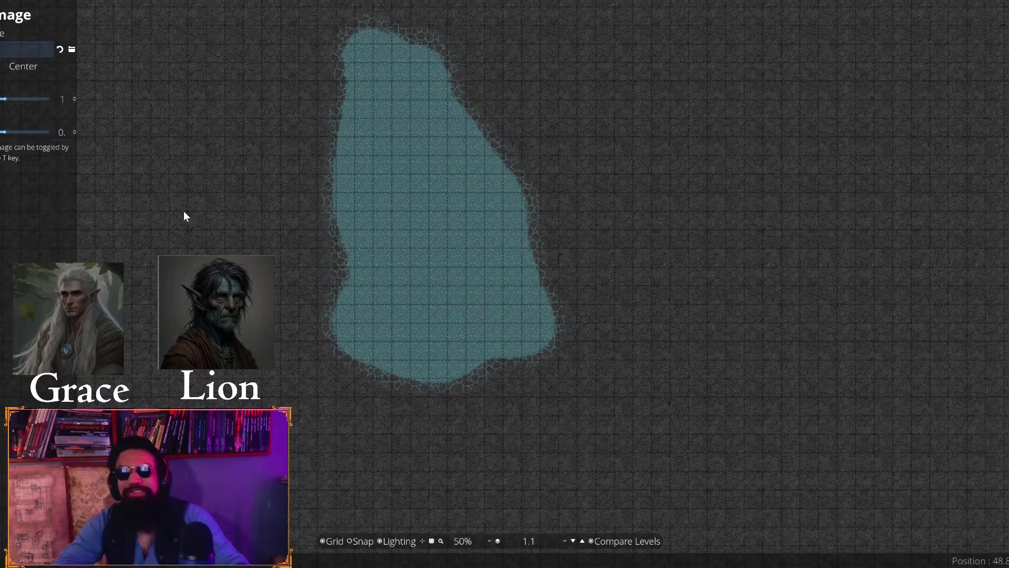
click(70, 52)
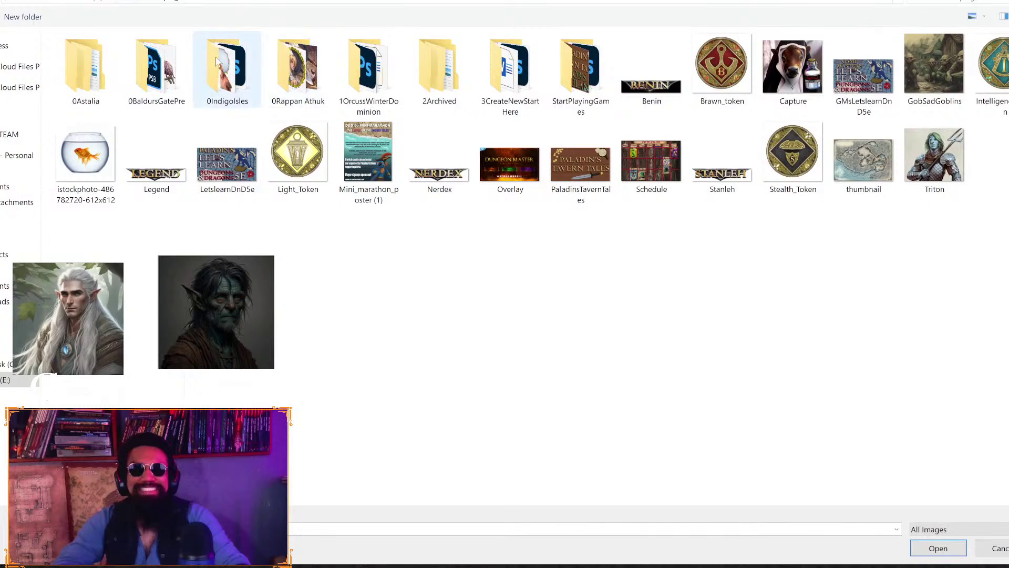
click(125, 2)
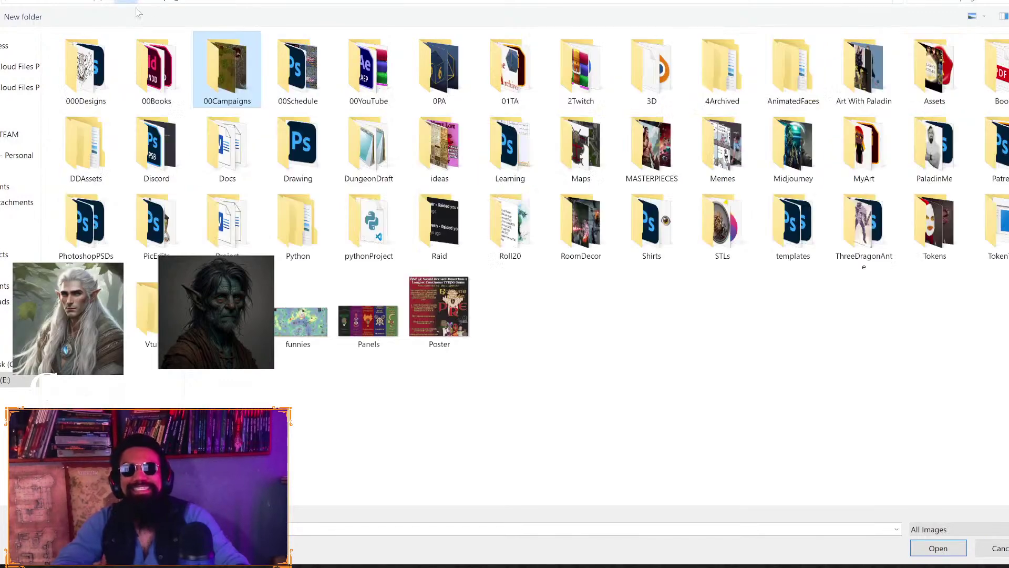
double_click(252, 71)
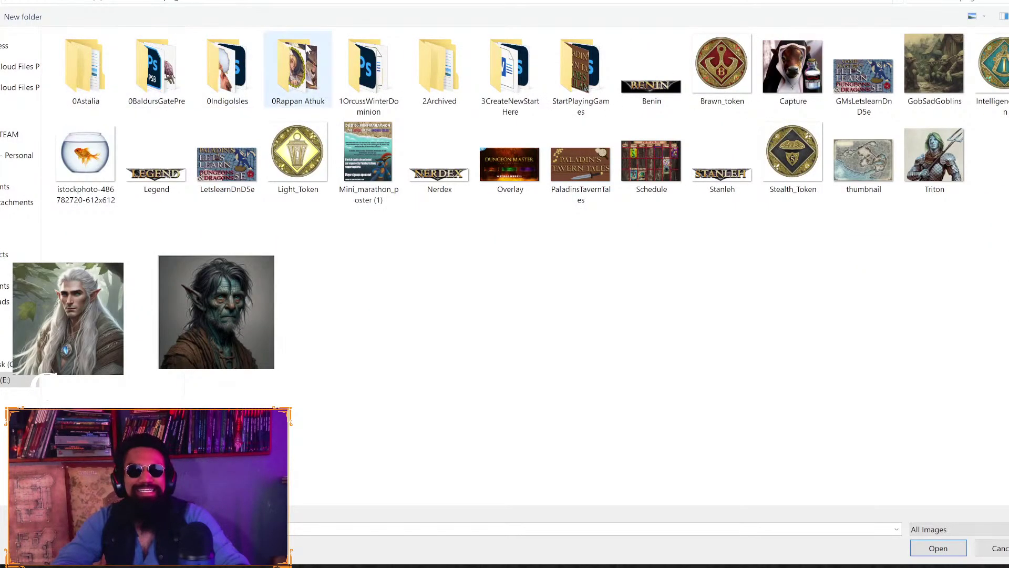
double_click(303, 58)
double_click(86, 63)
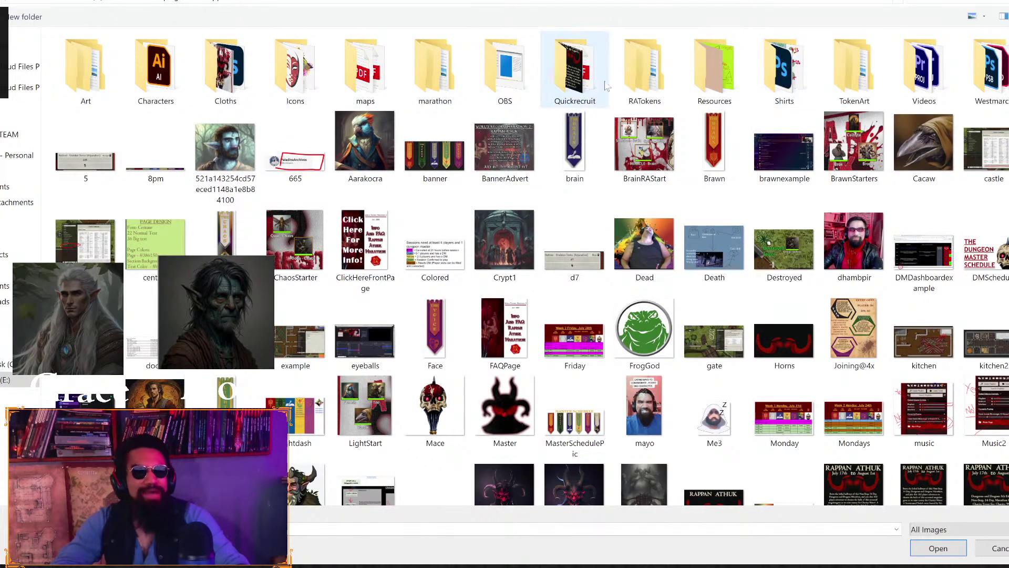
double_click(343, 80)
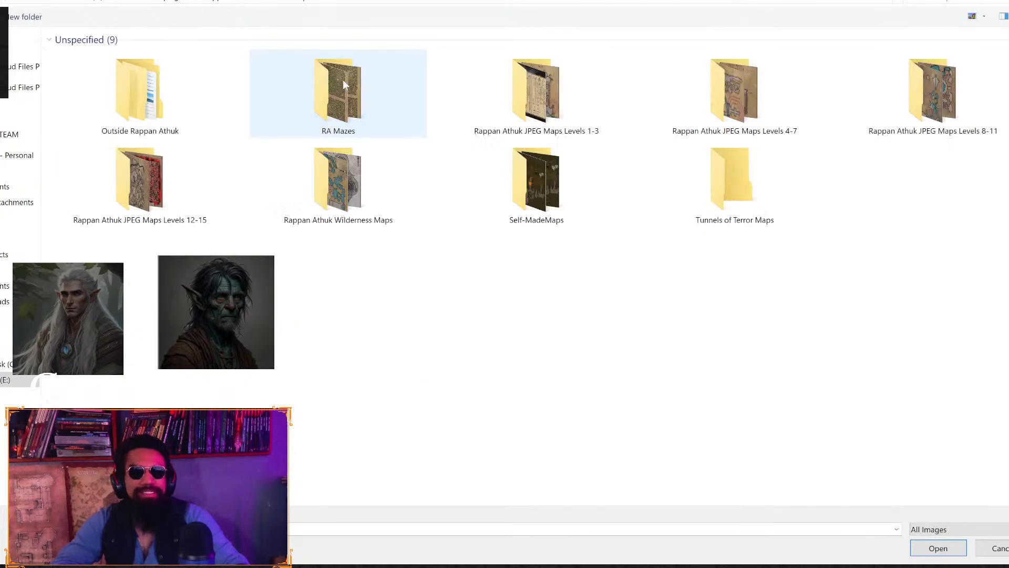
double_click(730, 185)
double_click(174, 67)
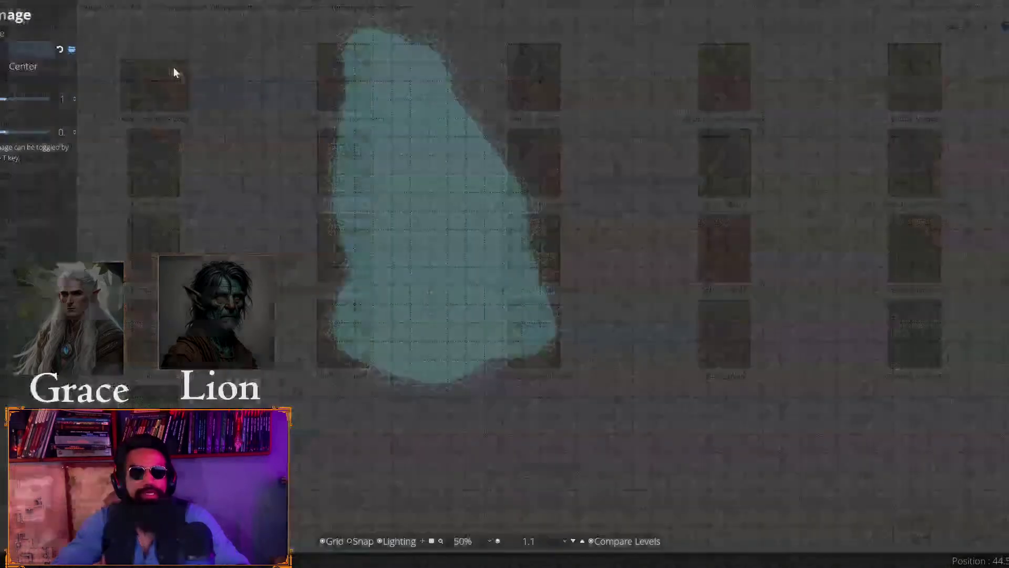
Enlarge the trace image to a scale of 4.1 and compare its squares with the map grid
scroll(507, 278, down, 4)
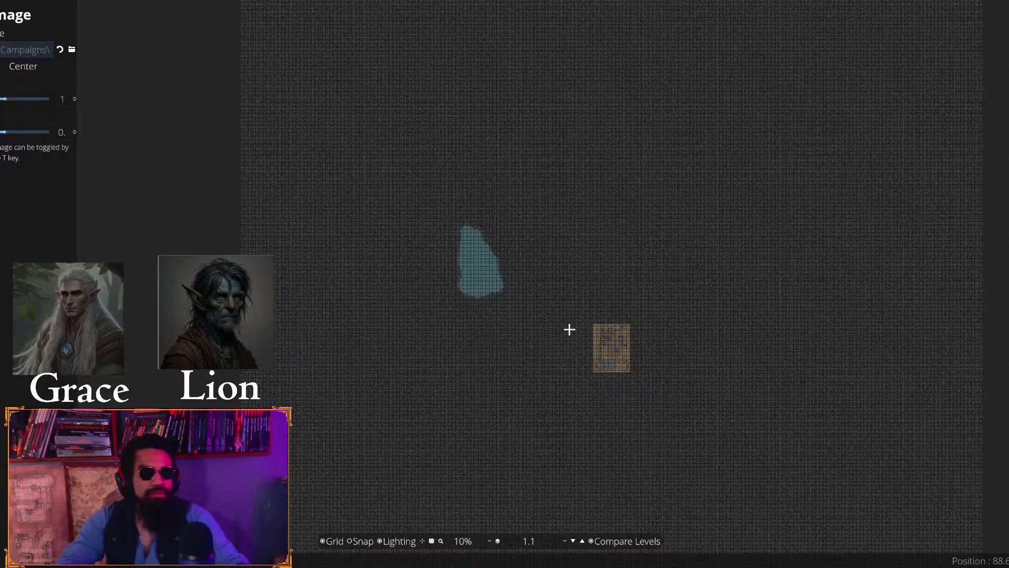
scroll(570, 329, up, 20)
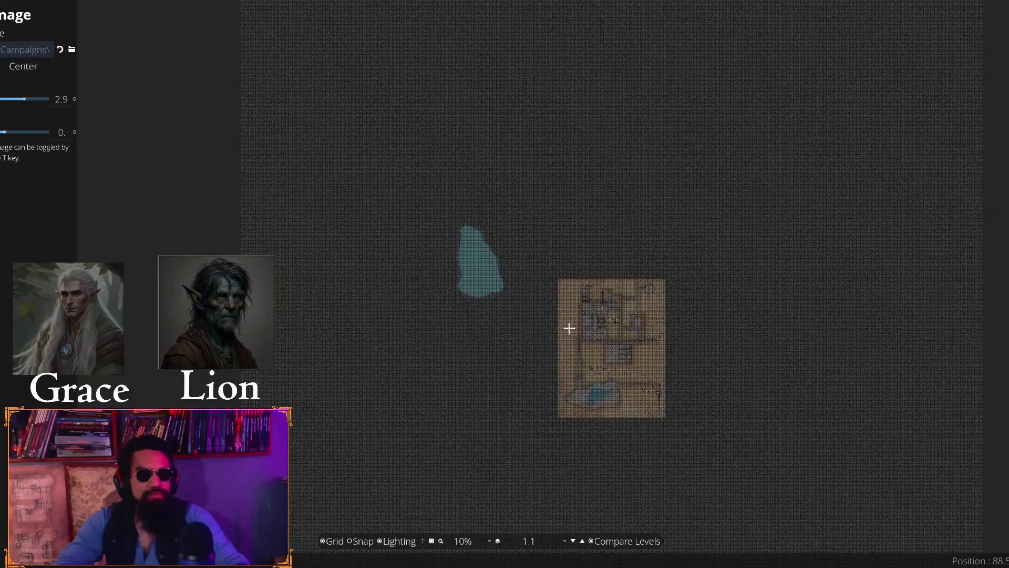
key(Right)
key(Right)
key(Right)
key(Right)
key(Right)
scroll(567, 329, up, 4)
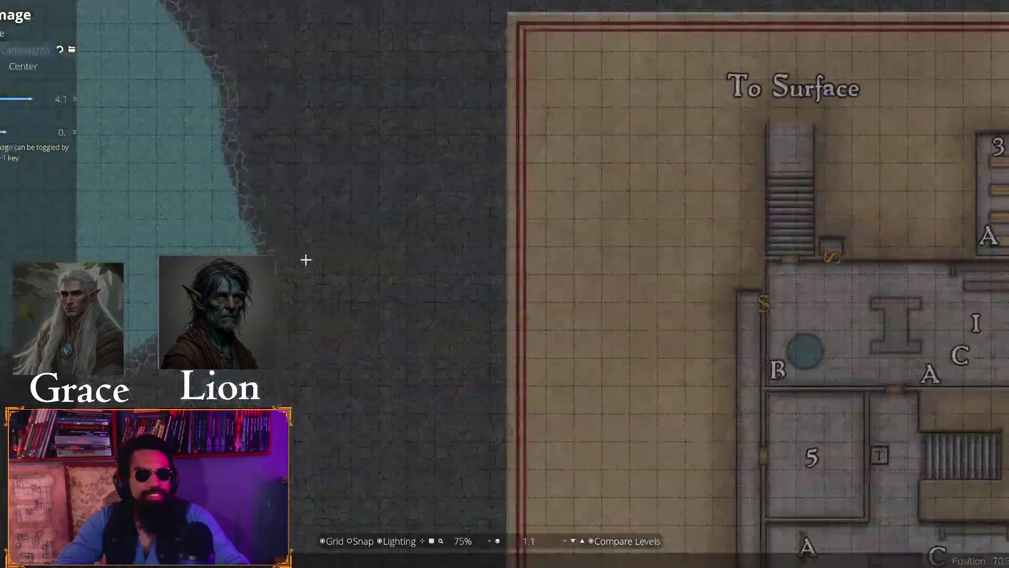
scroll(491, 274, down, 2)
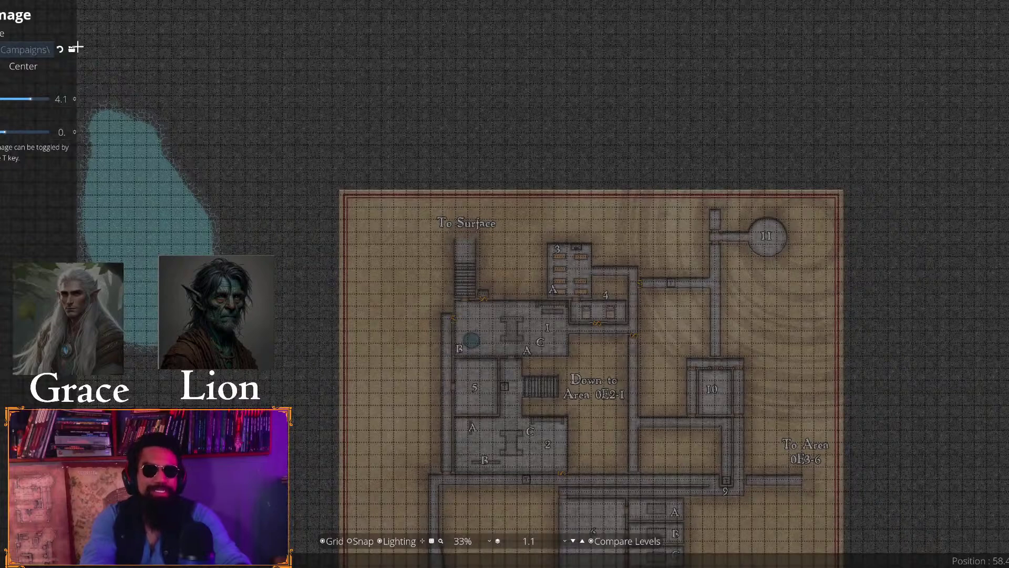
Reset the trace image and reload 0eDL1_map01 - Copy from the Tunnels of Terror Maps folder
click(60, 50)
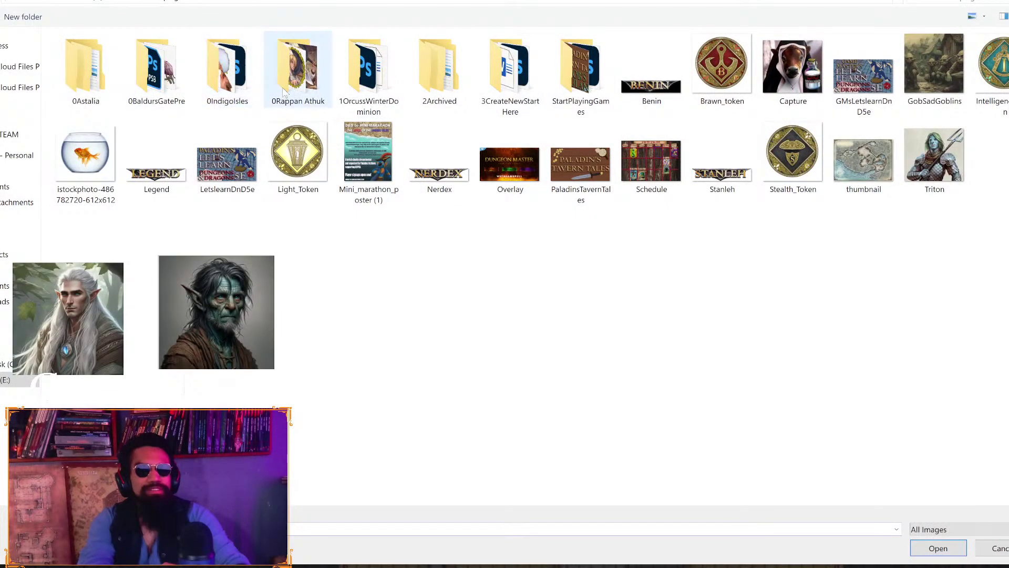
double_click(301, 82)
double_click(86, 68)
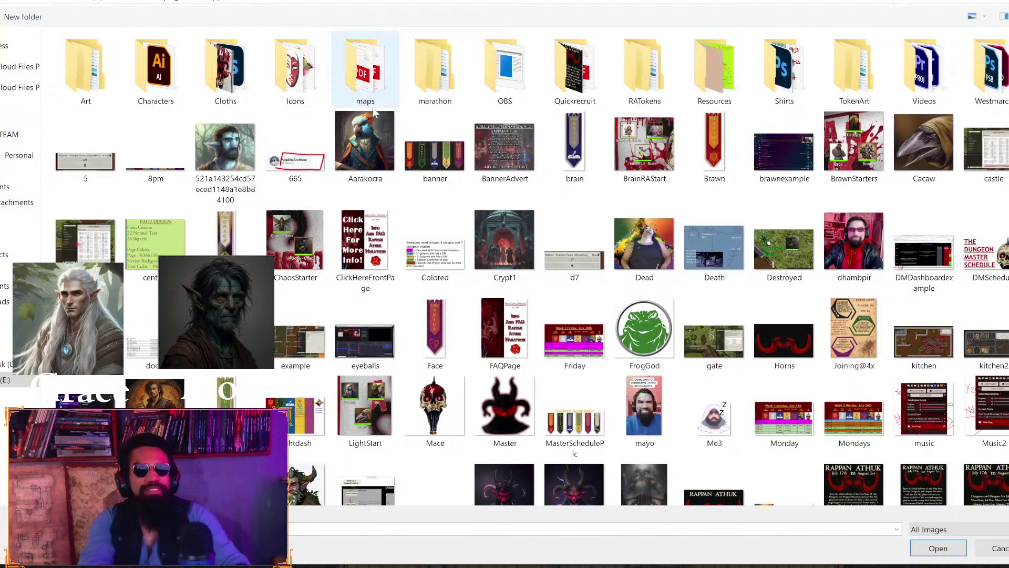
double_click(338, 66)
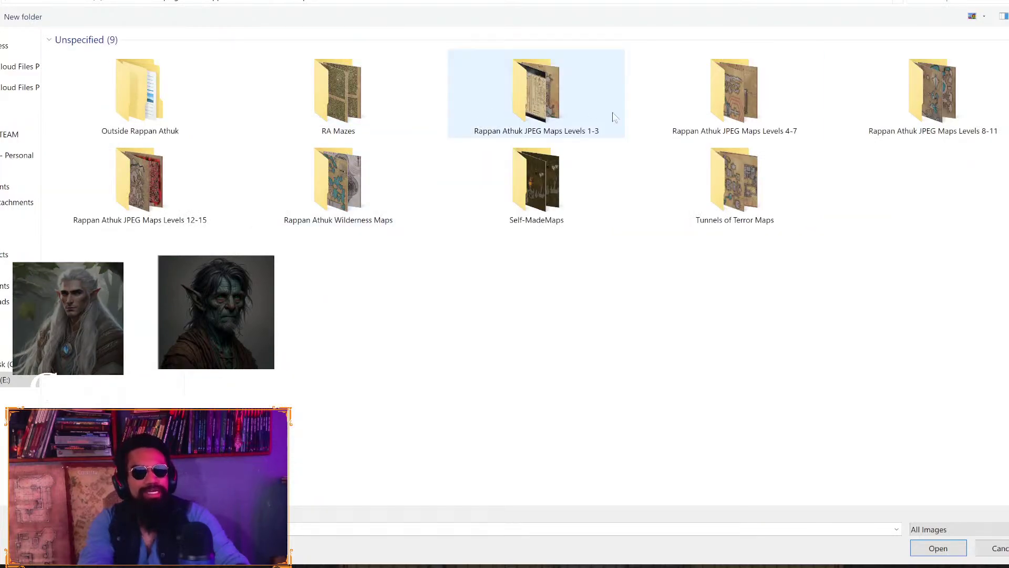
double_click(732, 181)
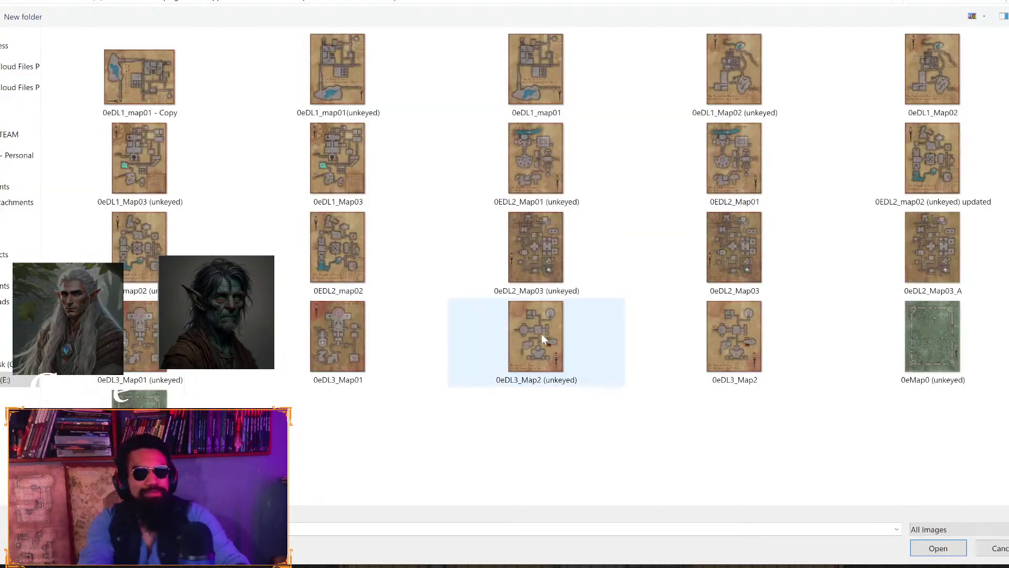
double_click(168, 83)
Increase the trace image's scale to 4.7
drag(509, 300, 447, 93)
scroll(455, 116, down, 3)
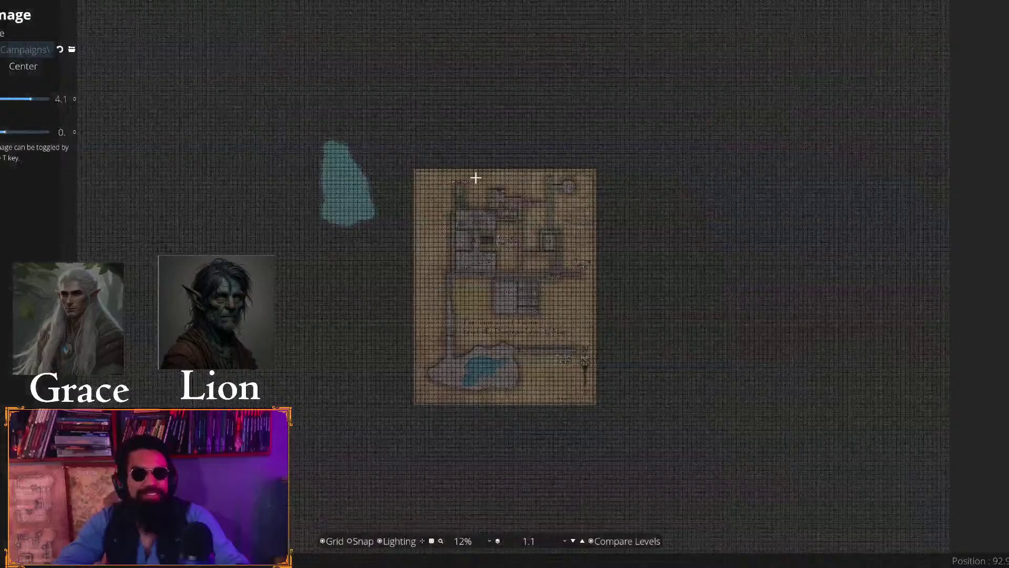
scroll(476, 184, up, 2)
scroll(479, 214, up, 4)
scroll(477, 214, down, 3)
scroll(478, 214, up, 5)
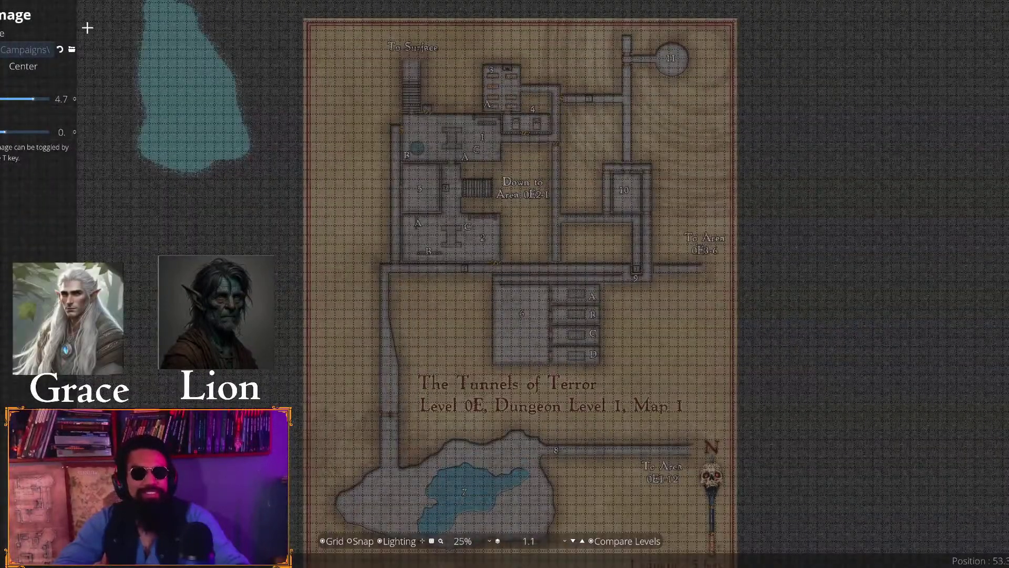
Try loading the rotated 0eDL1_map01 - Copy once more as the trace image
click(72, 50)
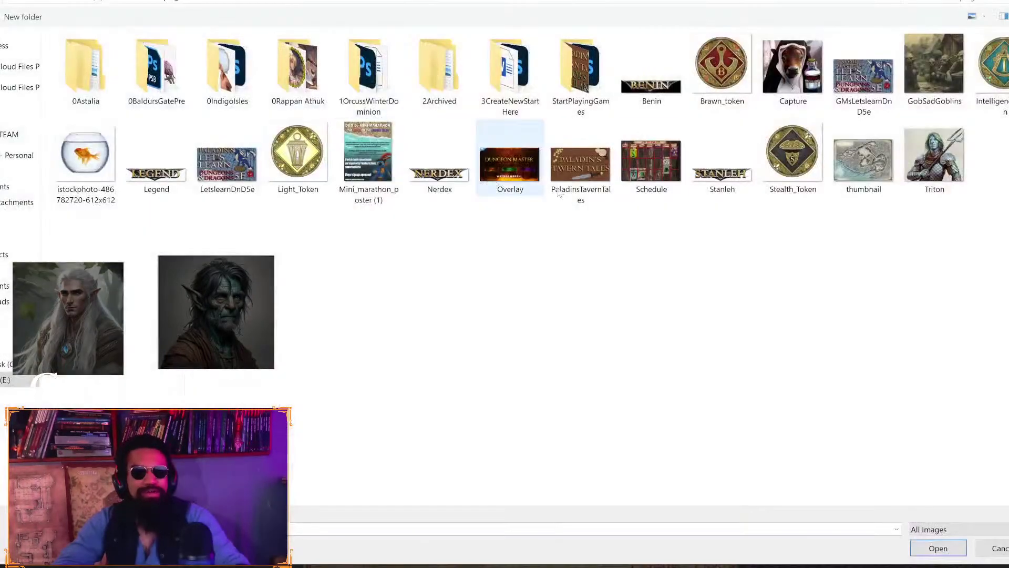
double_click(298, 68)
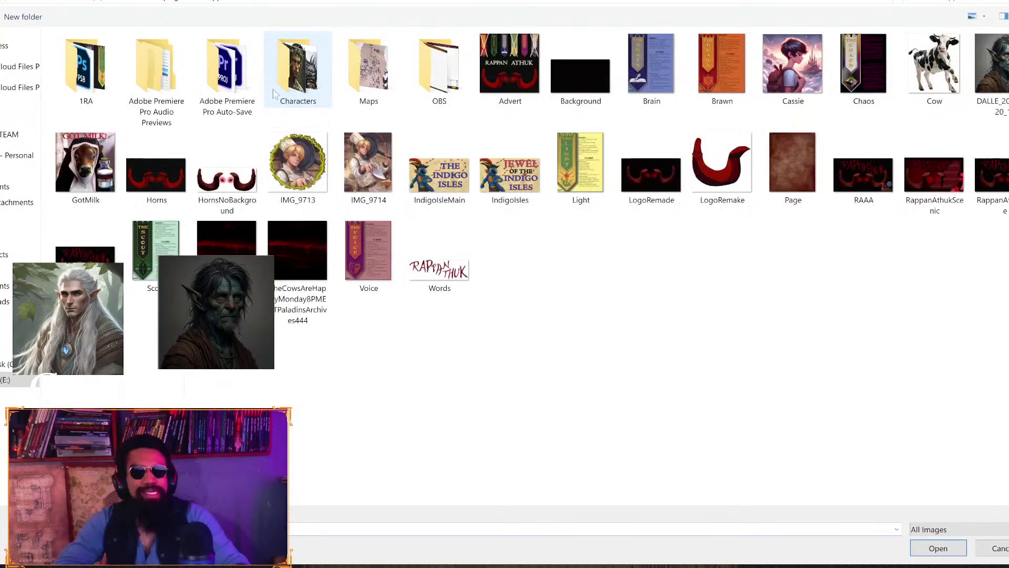
double_click(87, 73)
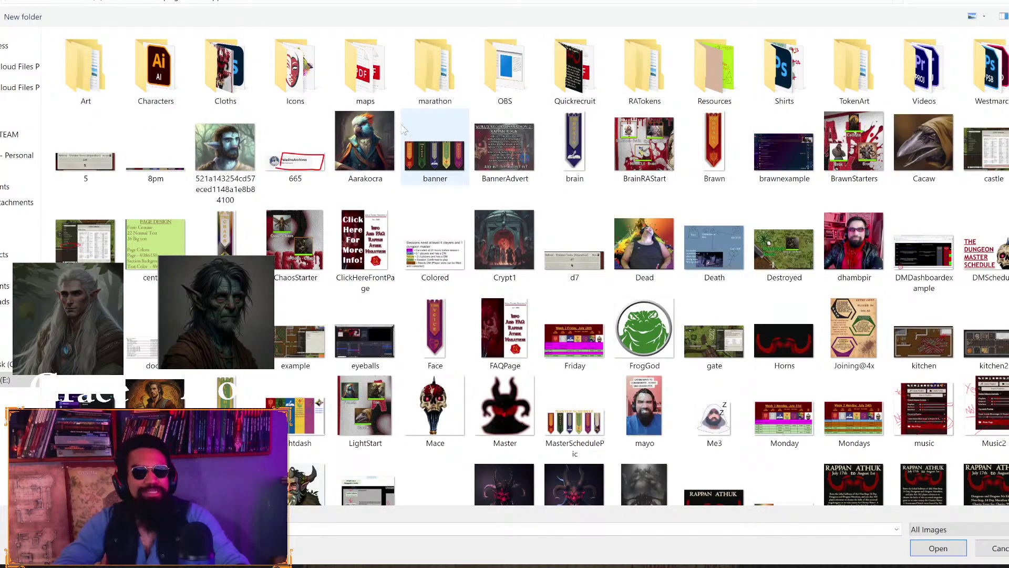
double_click(372, 97)
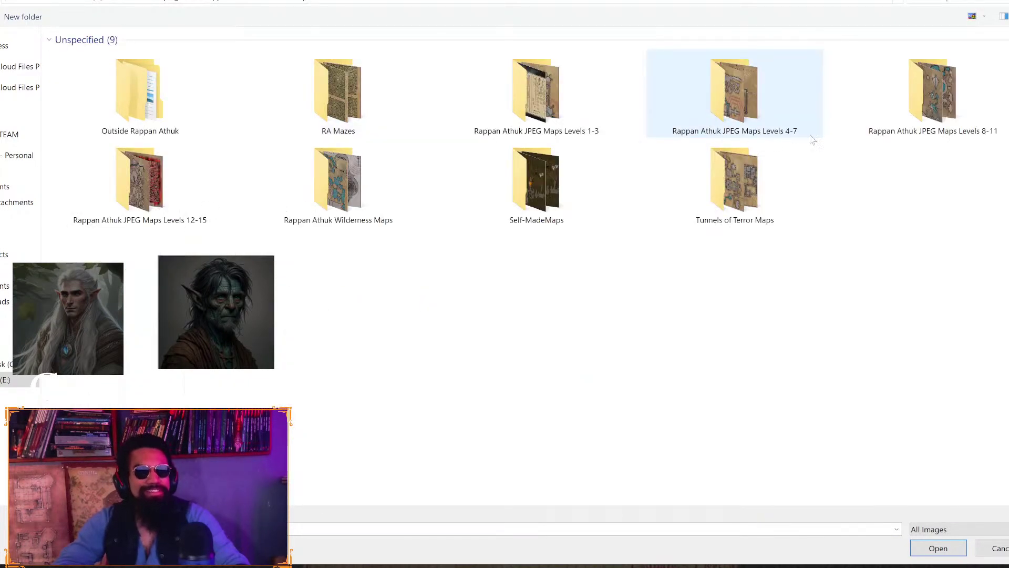
double_click(735, 182)
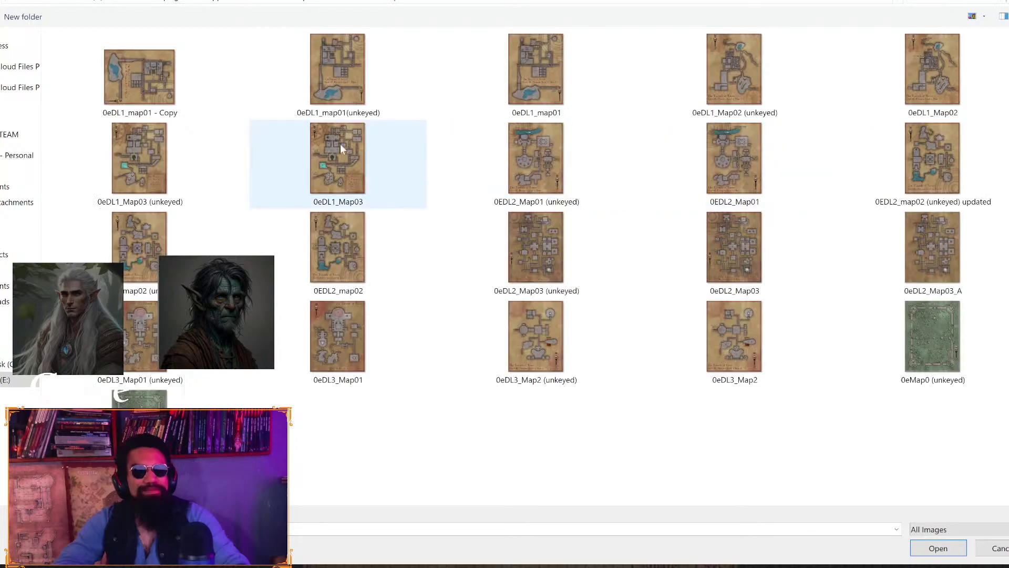
double_click(134, 90)
Adjust the trace image's scale to 4.8 against the map grid
scroll(383, 230, down, 2)
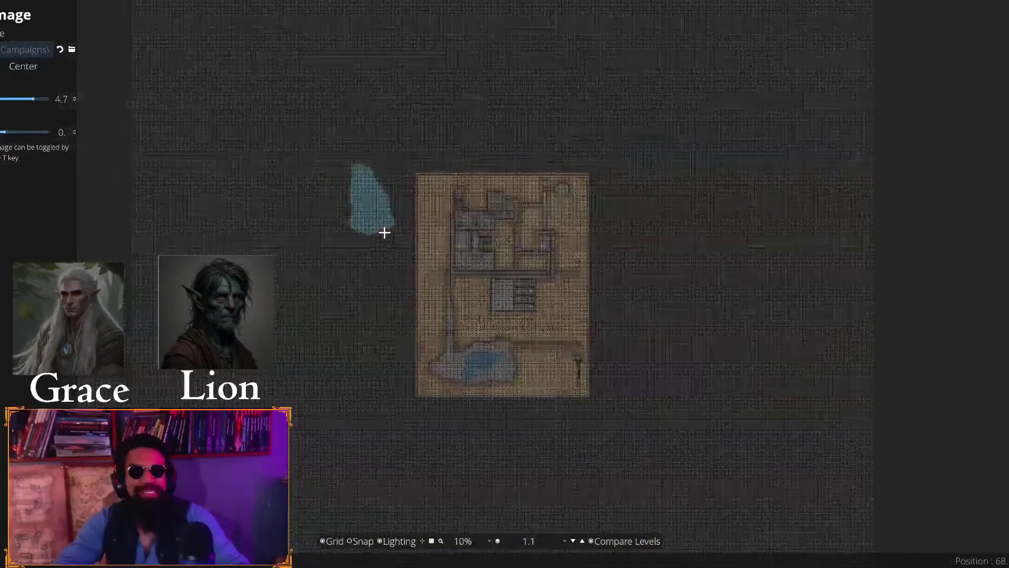
scroll(386, 229, up, 2)
scroll(343, 189, down, 1)
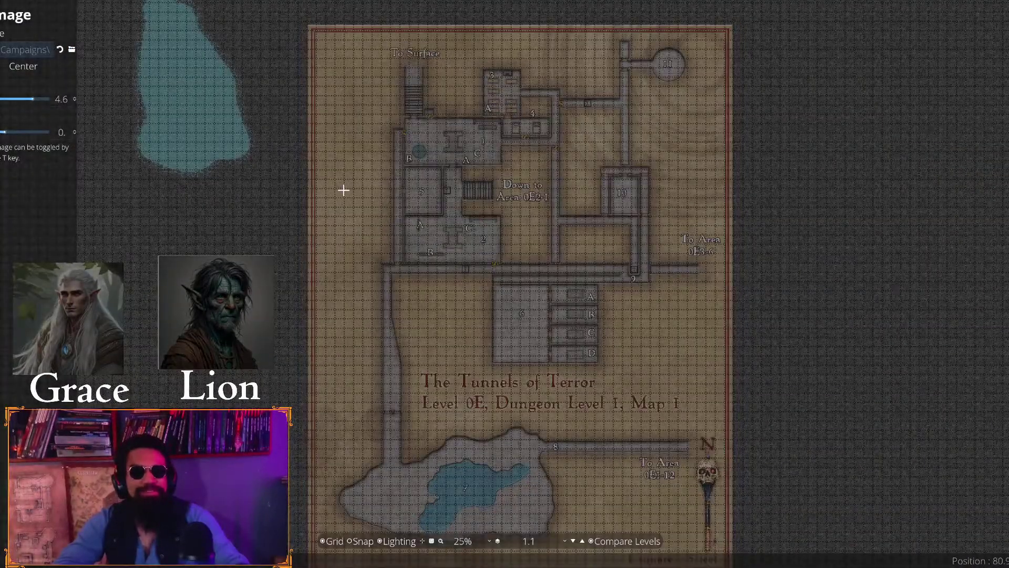
scroll(343, 190, up, 2)
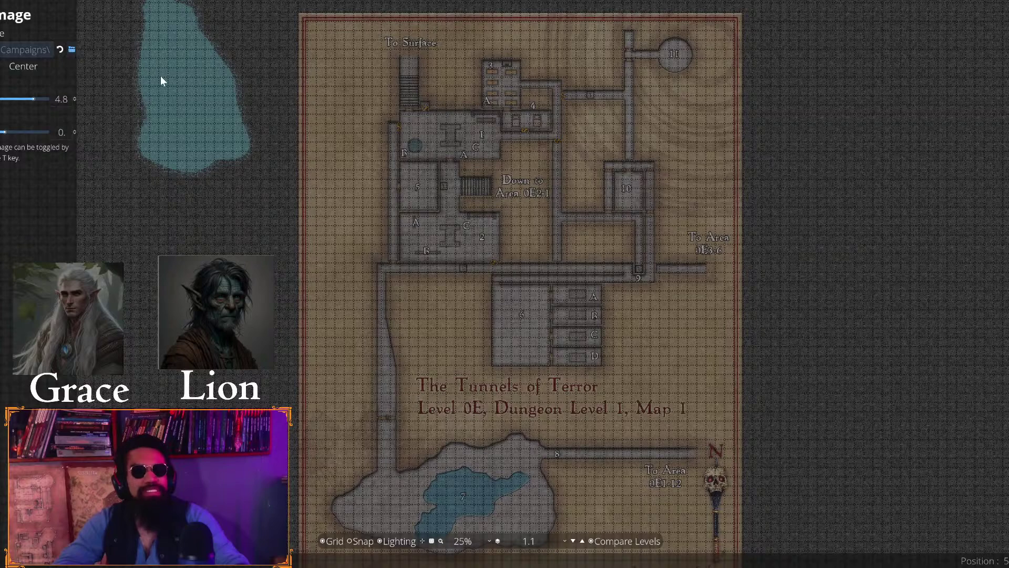
Load Mini_marathon_poster (1) as the trace image in place of the dungeon map
click(72, 49)
double_click(364, 143)
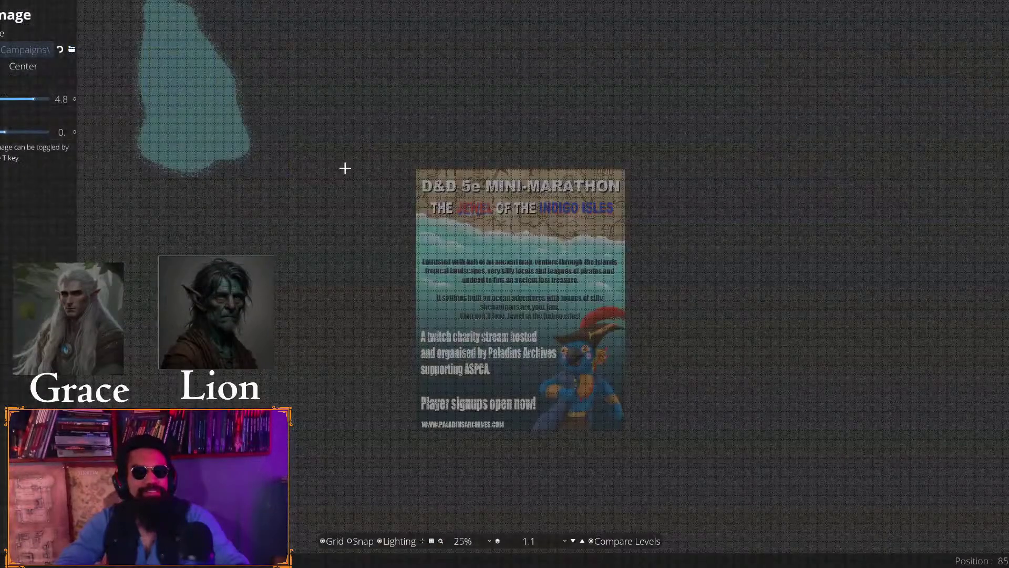
Browse from the campaigns folder to the Tunnels of Terror Maps folder to choose a new trace image
click(71, 49)
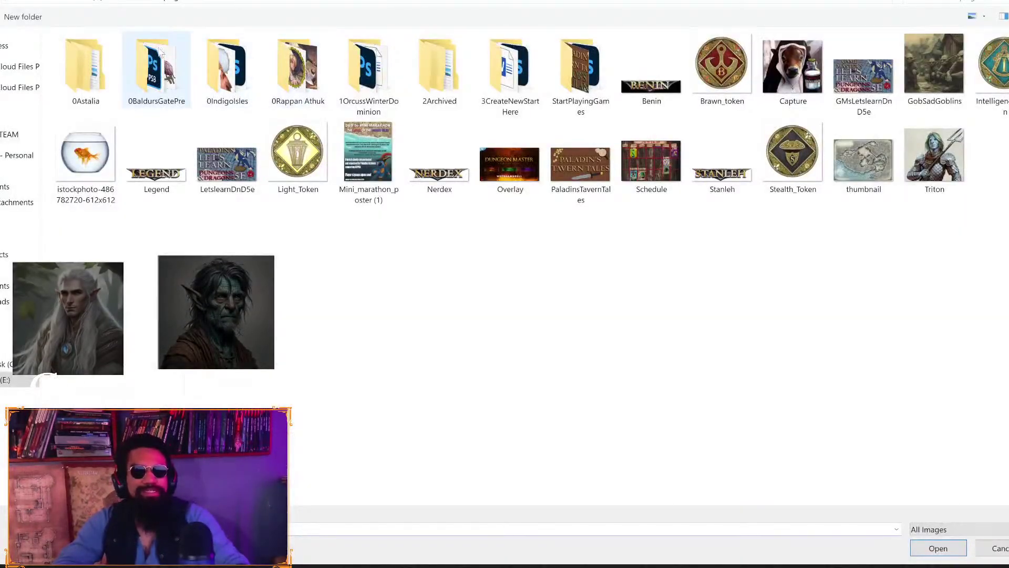
double_click(302, 76)
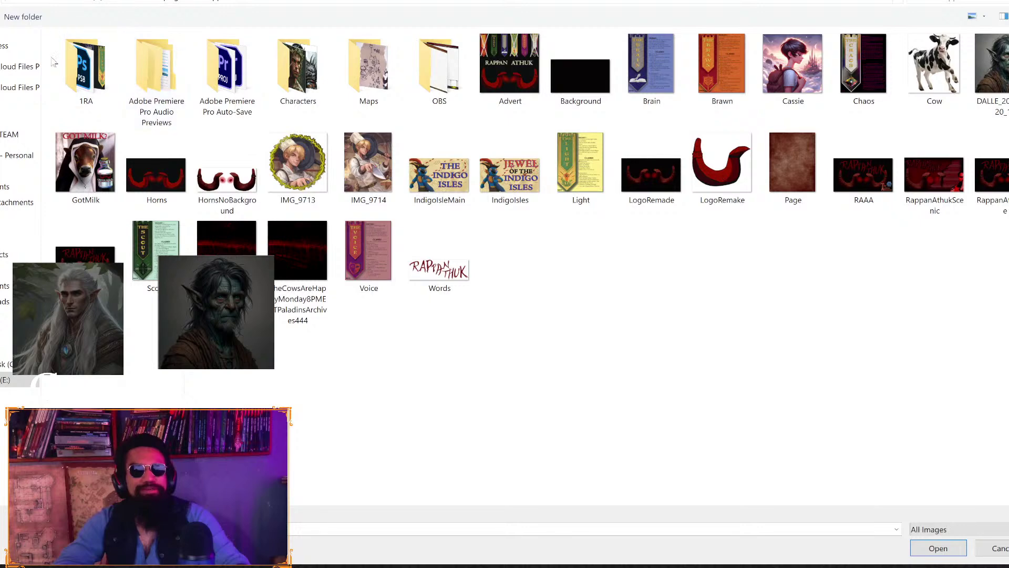
double_click(72, 69)
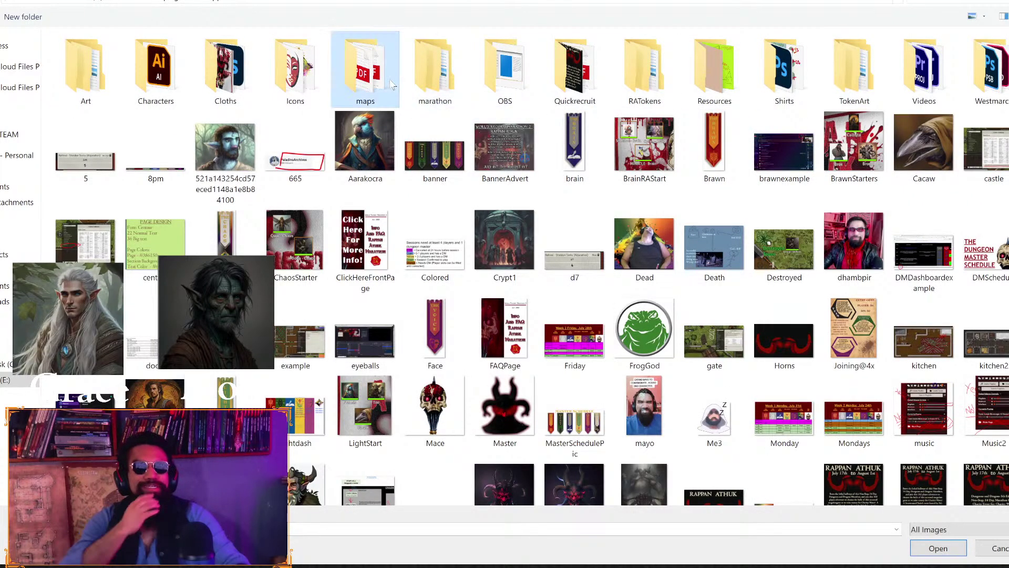
double_click(362, 73)
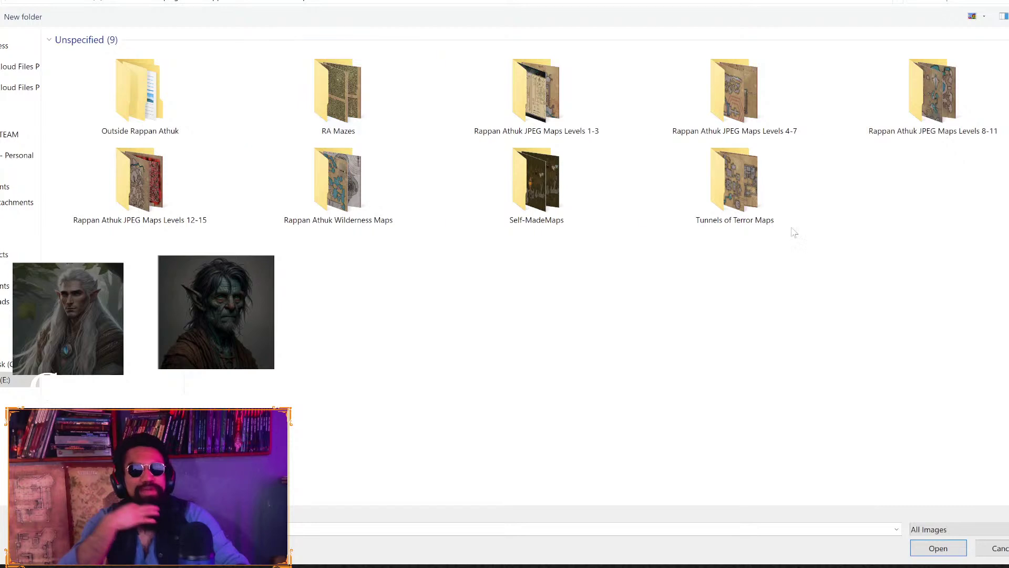
double_click(702, 180)
Remove 0eDL1_map01(unkeyed) and 0eDL1_map01 from the Tunnels of Terror Maps folder
click(345, 81)
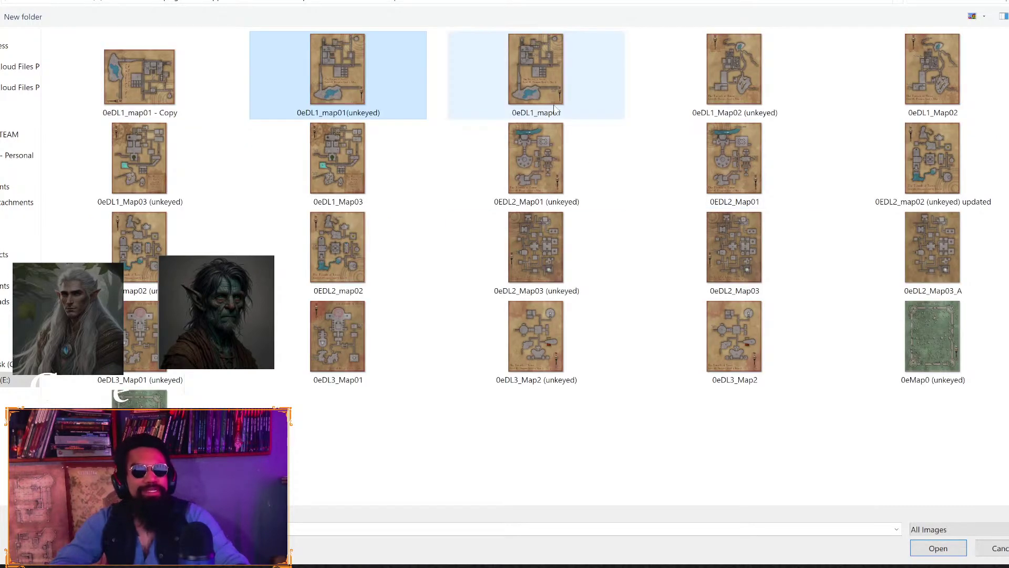
click(537, 74)
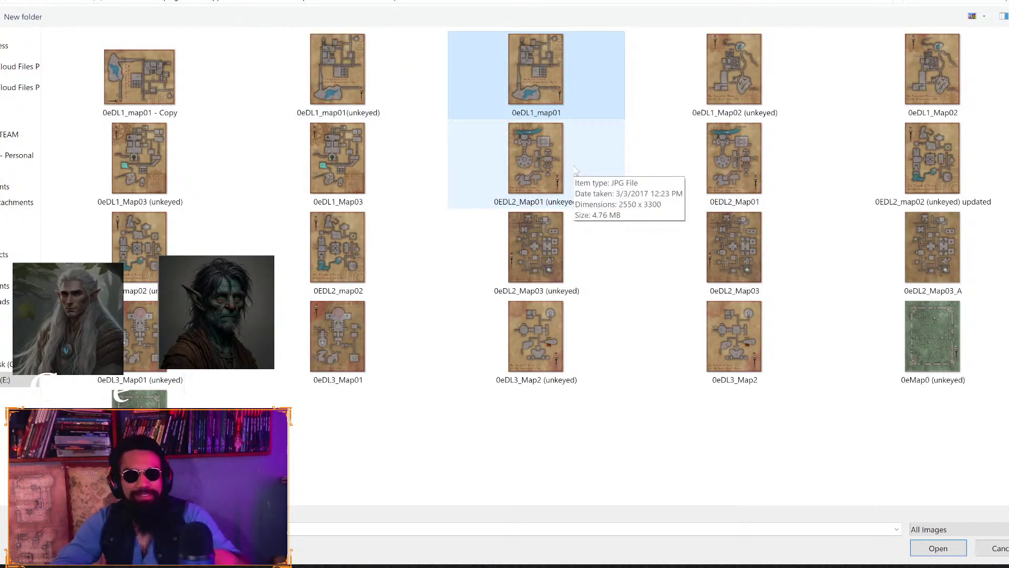
click(350, 76)
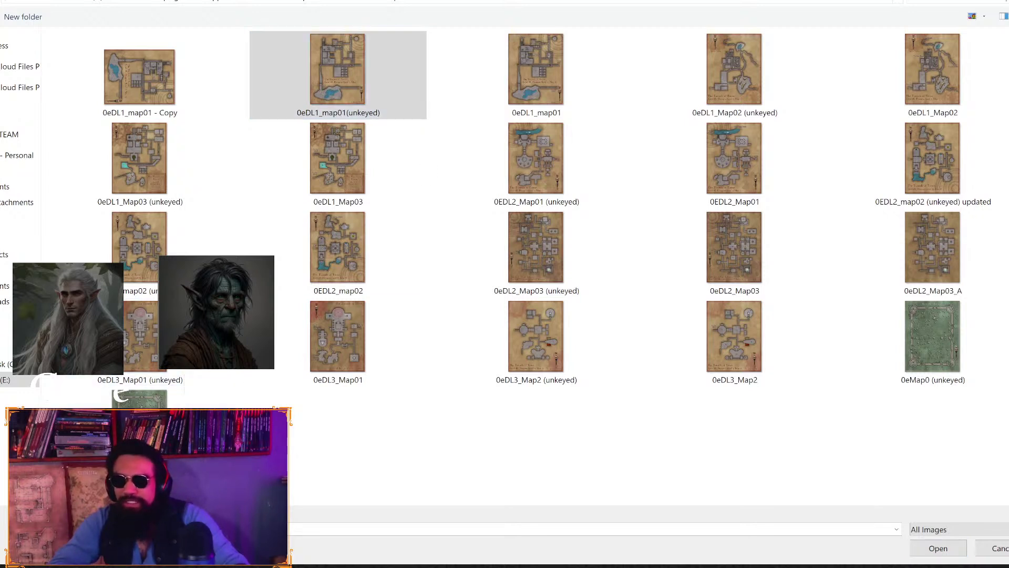
key(Return)
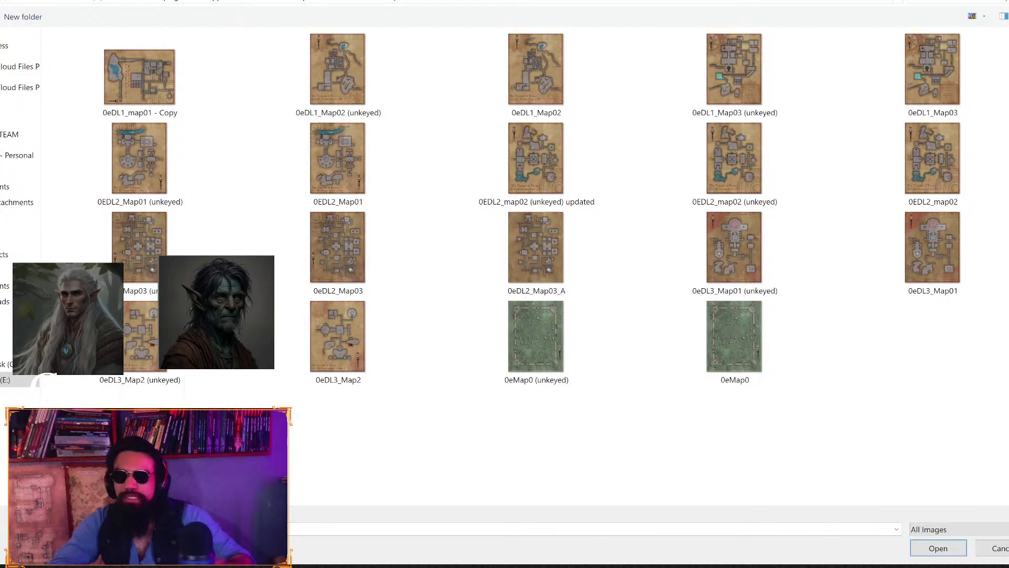
Try loading 0eDL1_map01 - Copy as the trace image in place of the marathon poster
double_click(129, 66)
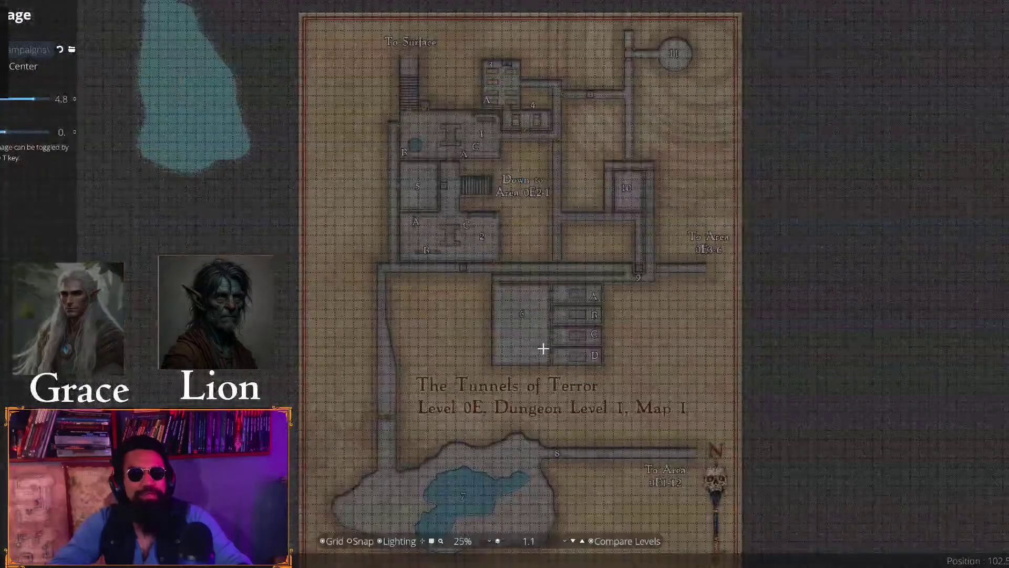
scroll(555, 335, down, 2)
scroll(555, 334, up, 1)
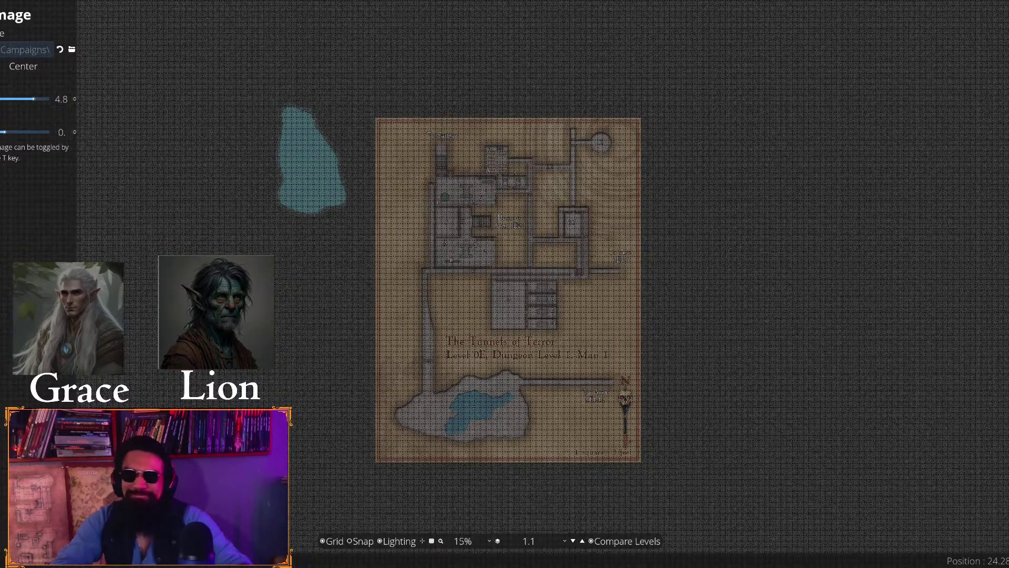
mouse_move(584, 209)
mouse_down()
mouse_move(522, 295)
mouse_move(588, 183)
mouse_up()
Switch to the photo viewer to check 0eDL1_map01 - Copy.jpg, and close the viewer
key(alt+Tab)
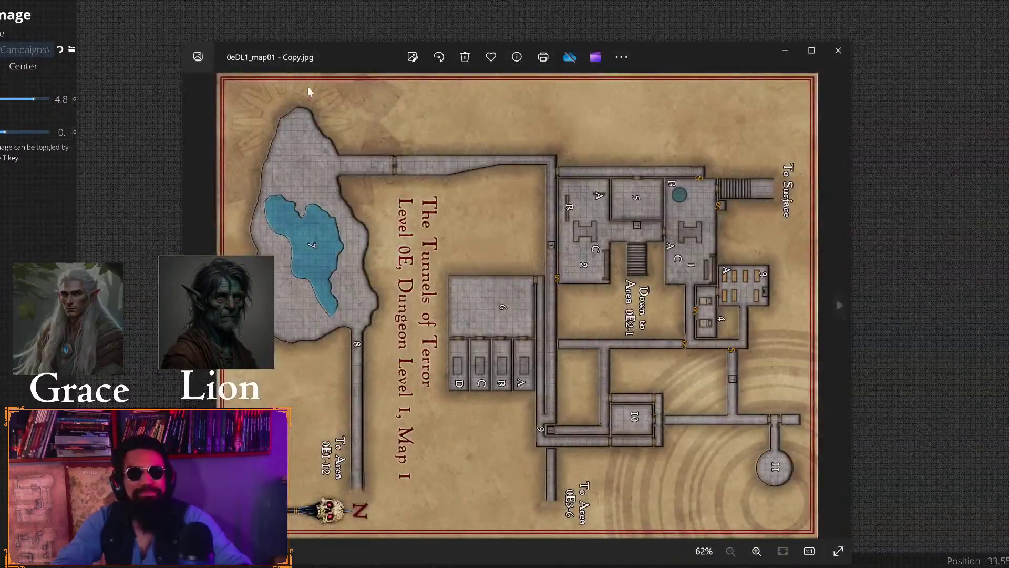
drag(345, 59, 264, 115)
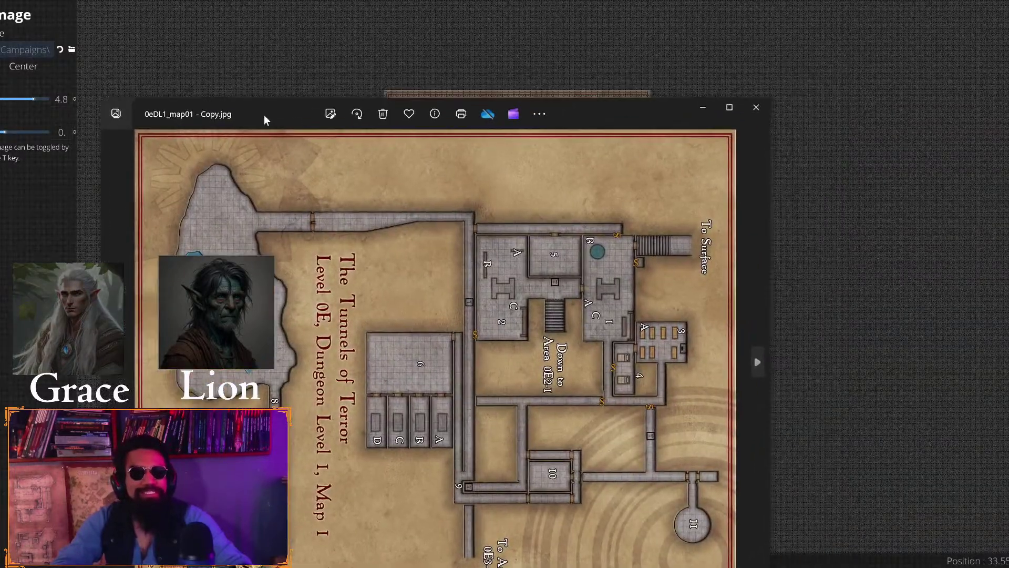
click(755, 107)
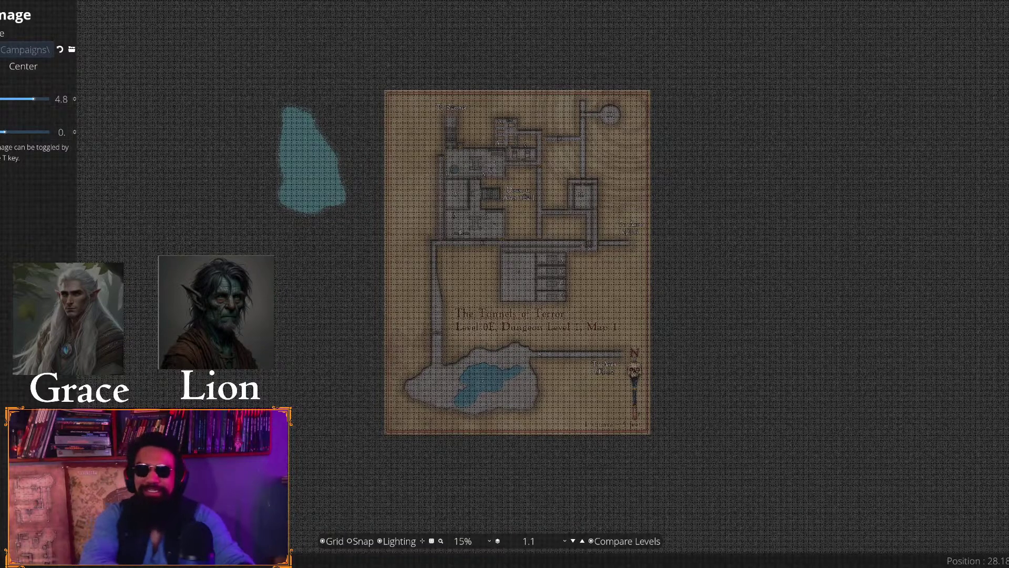
Try loading 0eDL1_map01 - Copy - Copy from the Tunnels of Terror Maps folder as the trace image
click(71, 51)
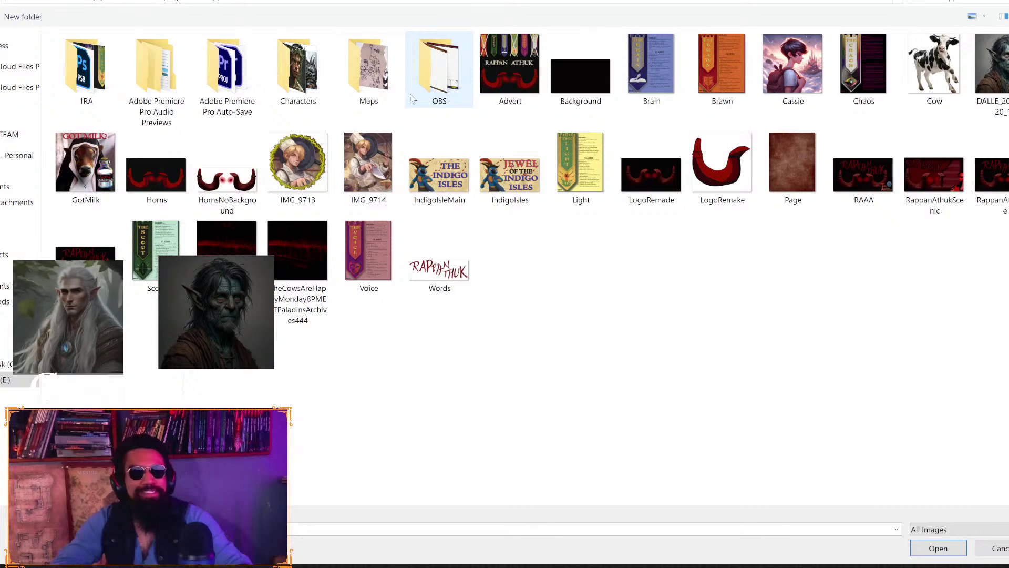
double_click(377, 74)
key(alt+Left)
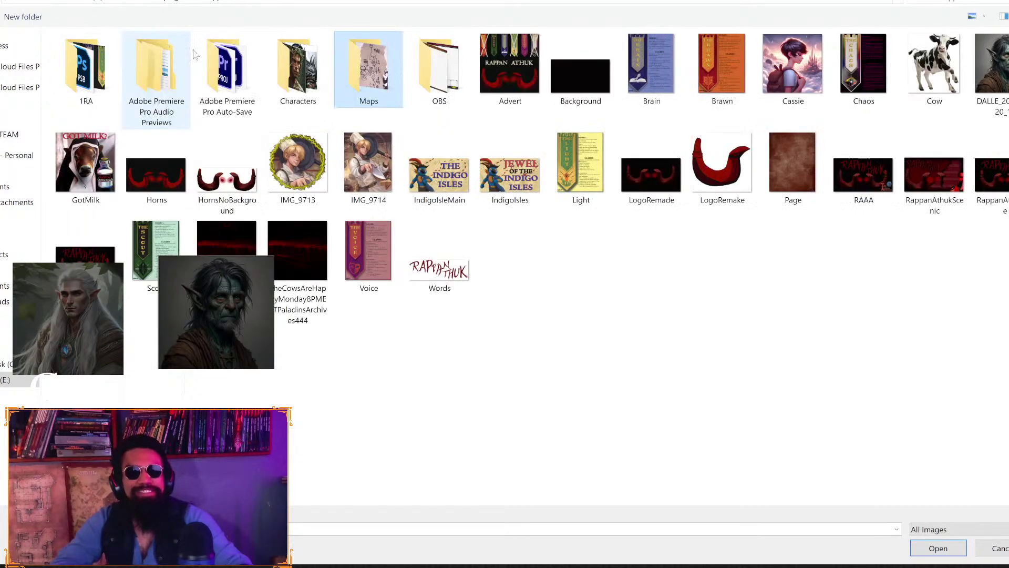
double_click(82, 57)
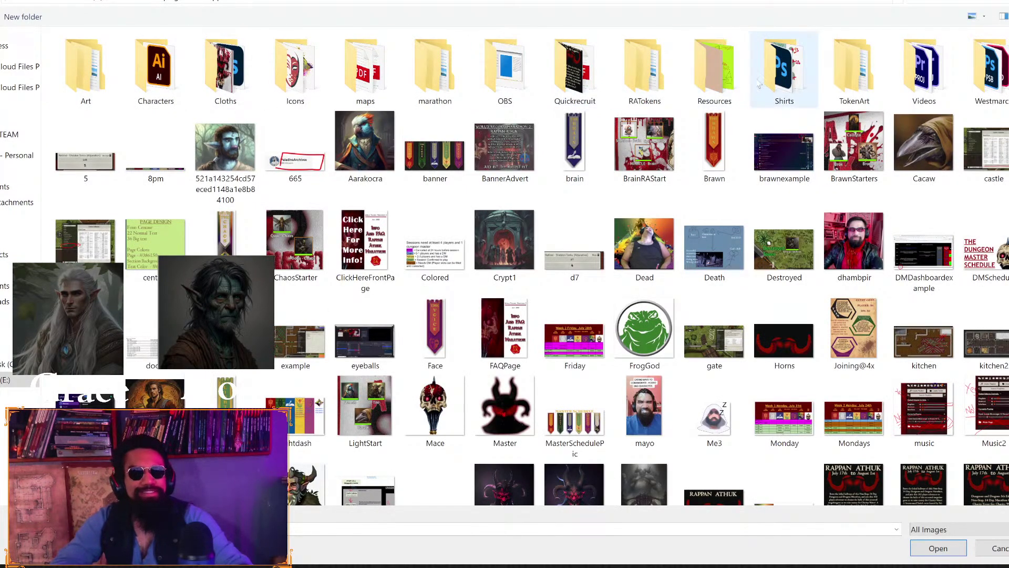
double_click(365, 79)
double_click(750, 184)
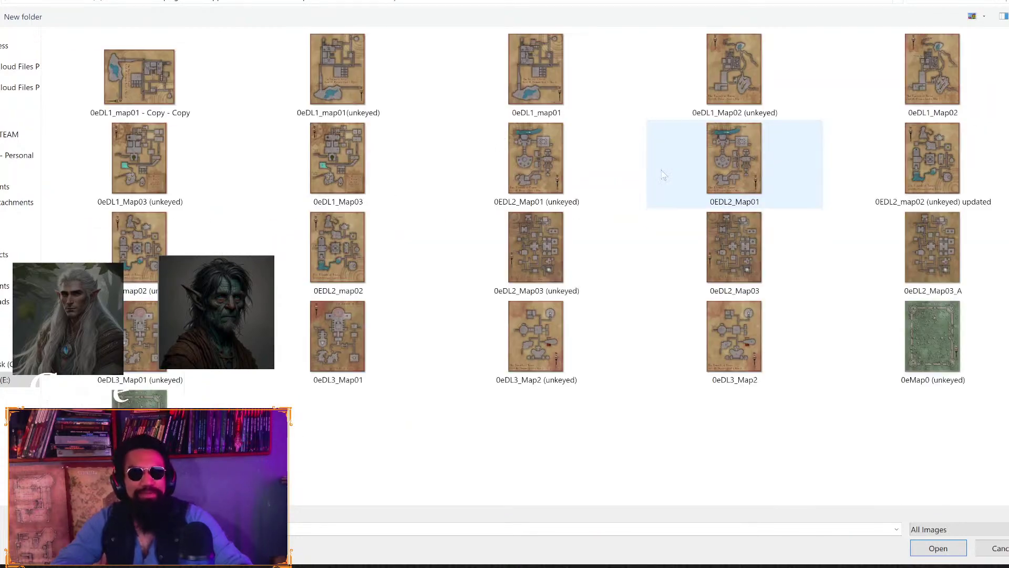
double_click(135, 158)
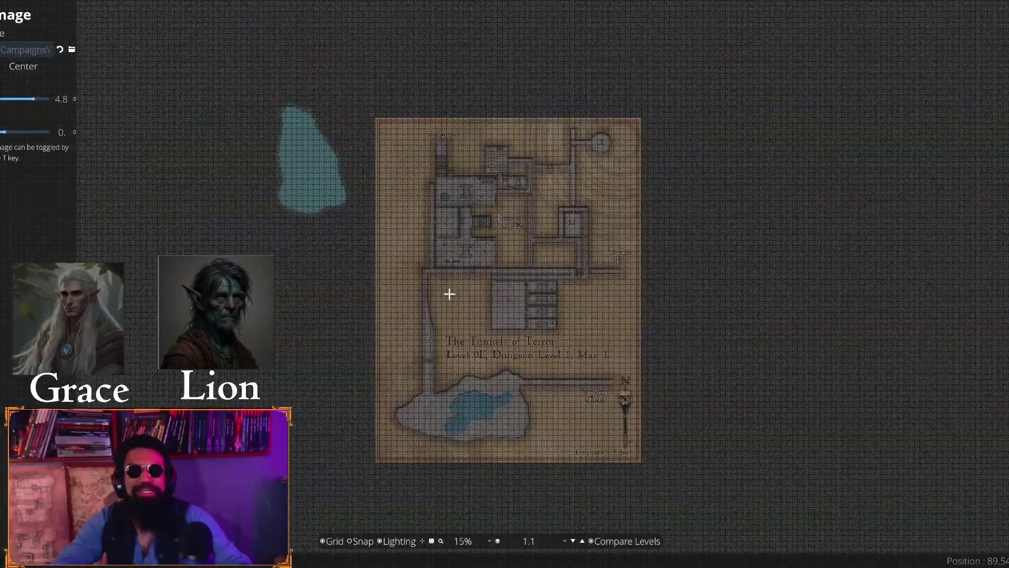
Reduce the trace image's scale to 4.75
scroll(447, 294, up, 2)
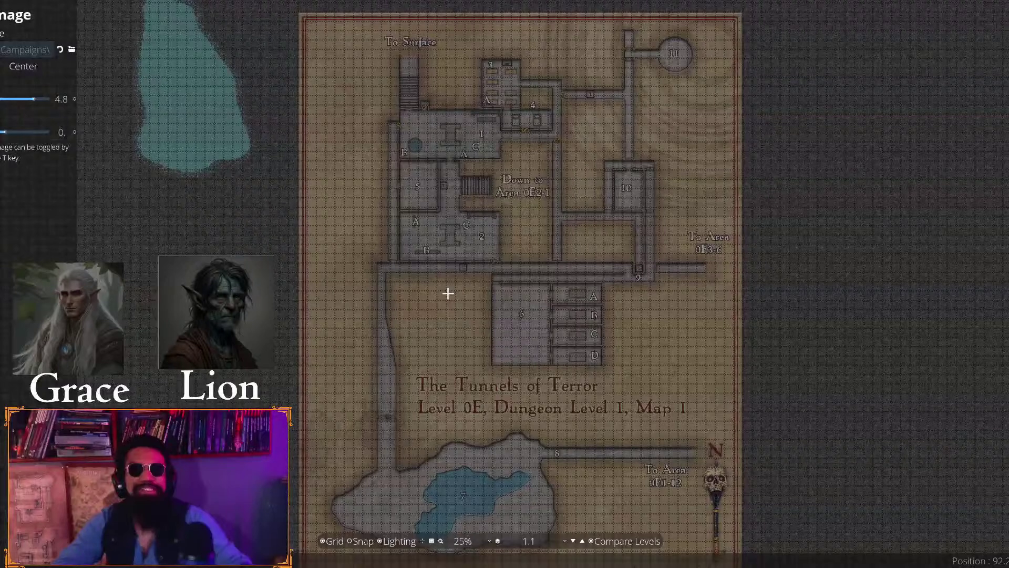
scroll(448, 294, down, 3)
scroll(448, 293, up, 3)
scroll(448, 293, down, 2)
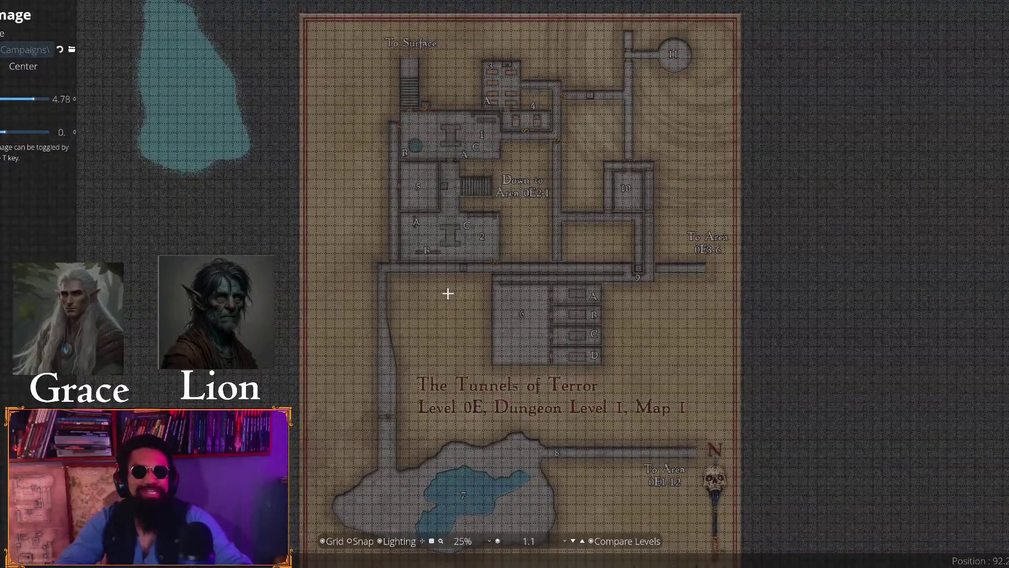
scroll(448, 293, down, 3)
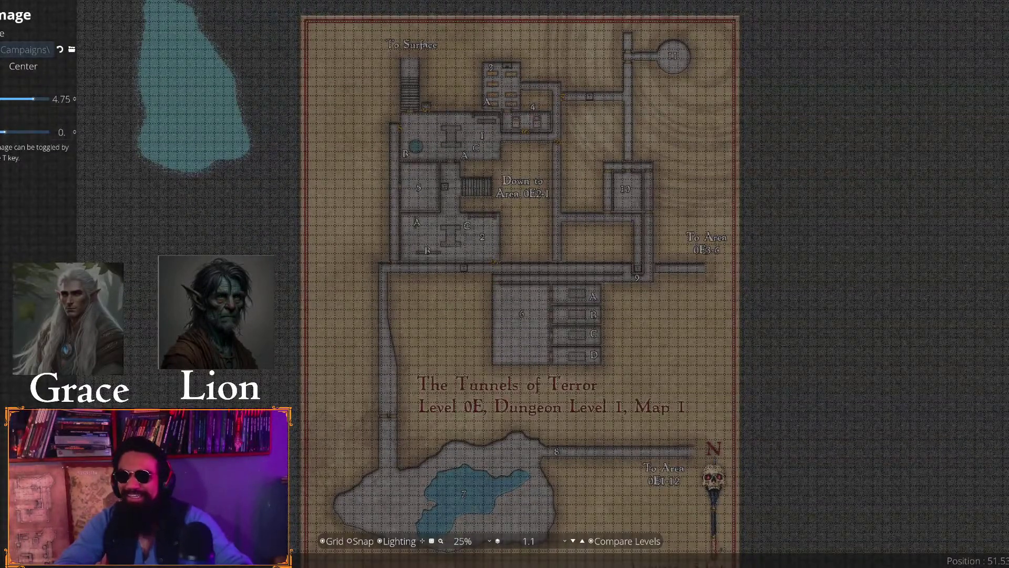
Switch to the photo viewer and capture the rotated 0eDL1_map01 - Copy - Copy map with the Snipping Tool
key(alt+Tab)
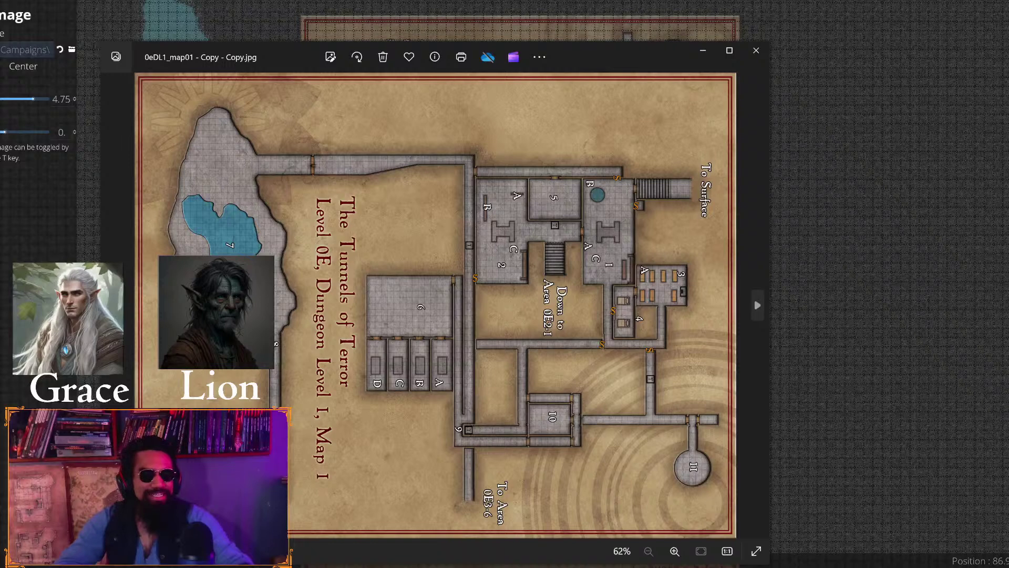
click(345, 567)
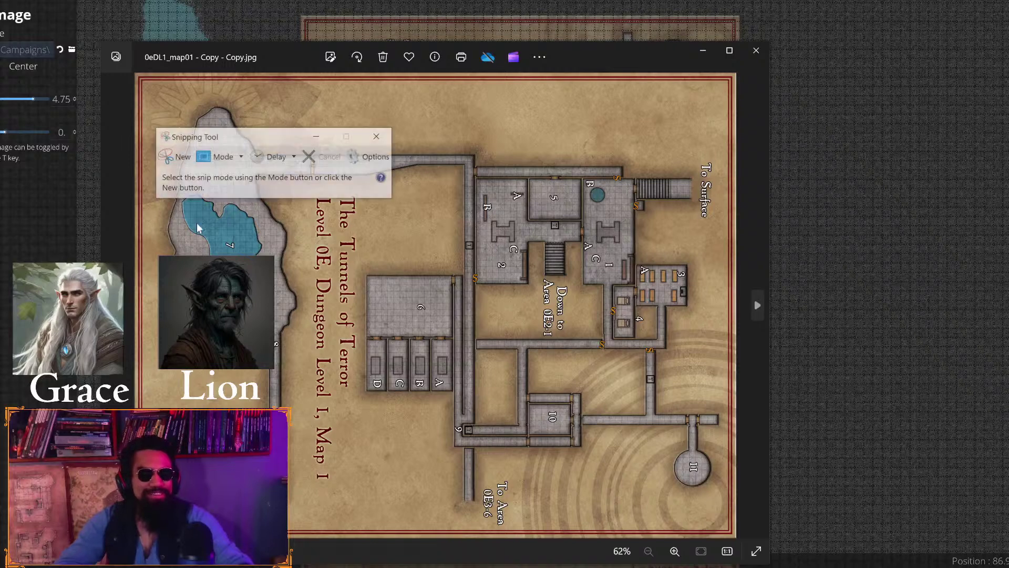
click(181, 158)
drag(133, 72, 779, 522)
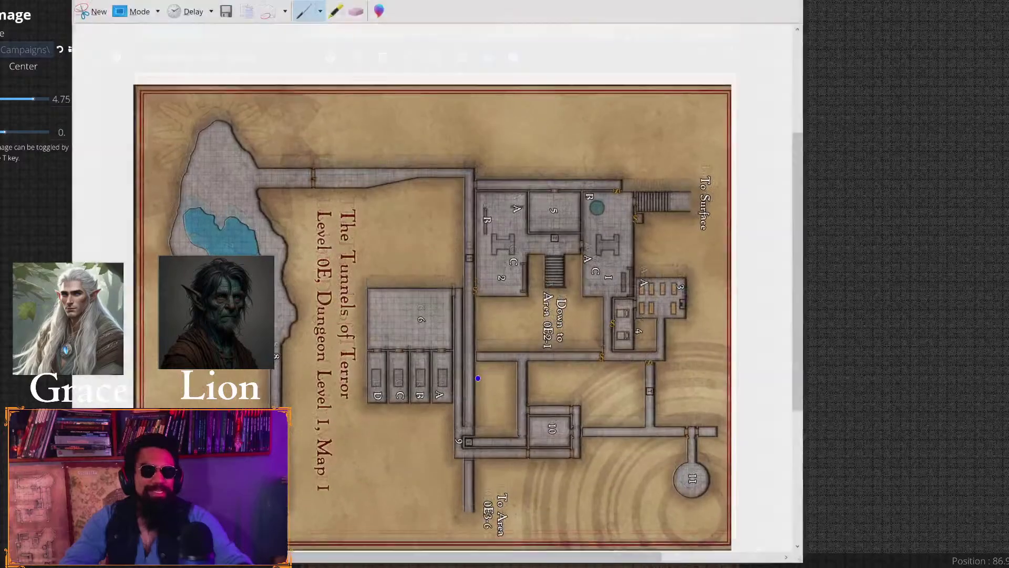
Save the map snip as an image in the campaigns folder, close the Snipping Tool and minimise the photo viewer
right_click(478, 378)
click(481, 374)
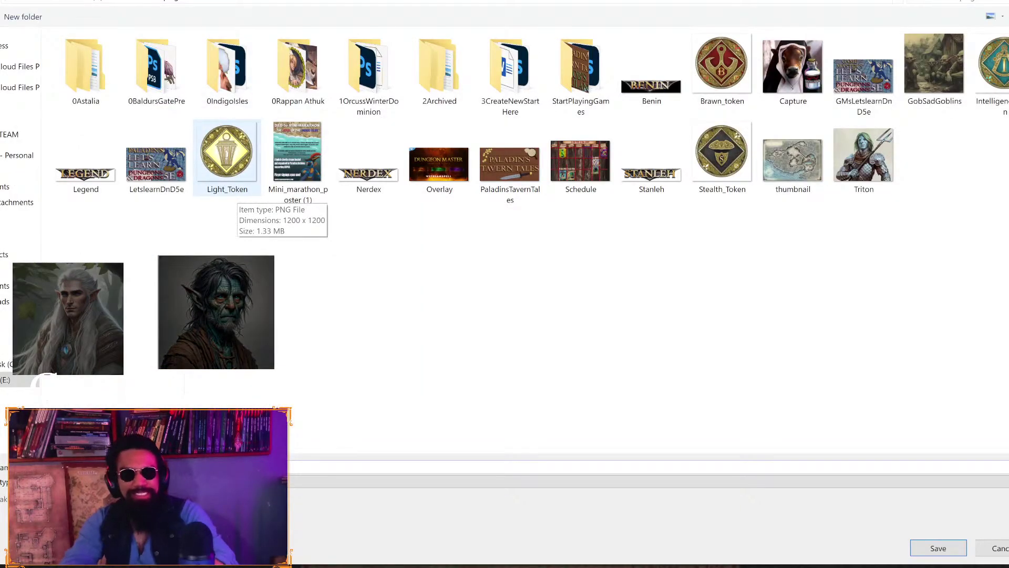
key(Escape)
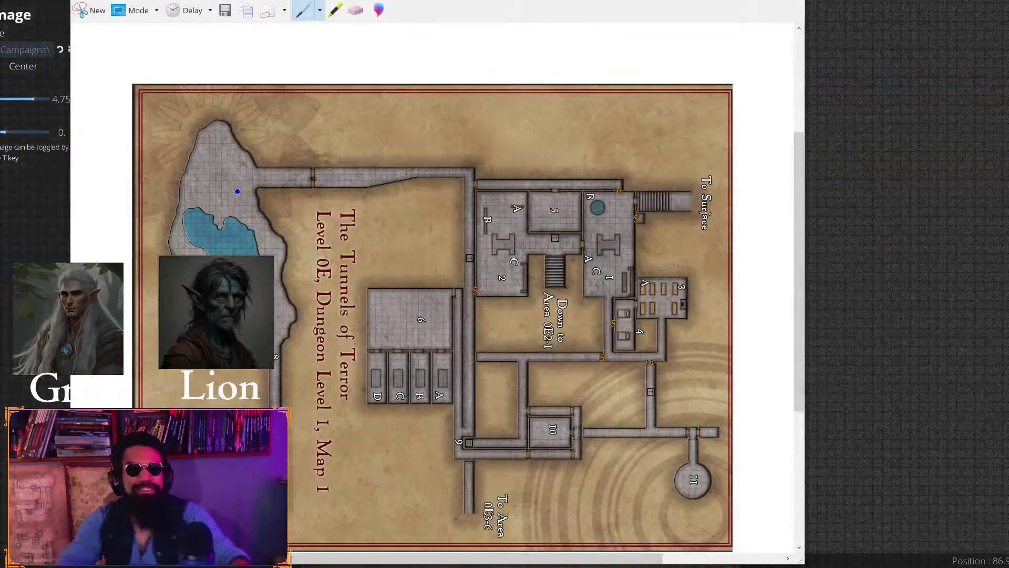
click(792, 1)
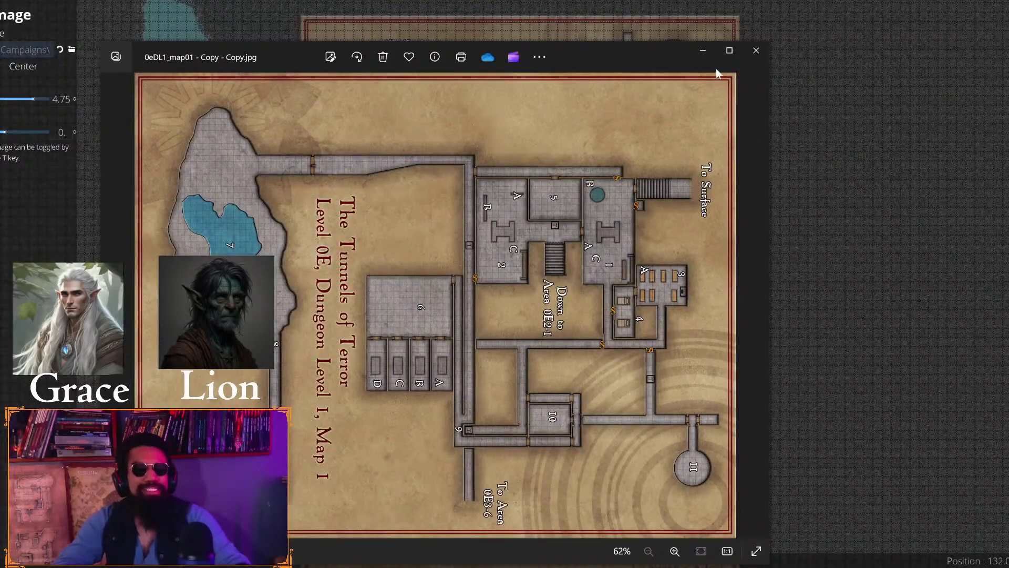
click(695, 56)
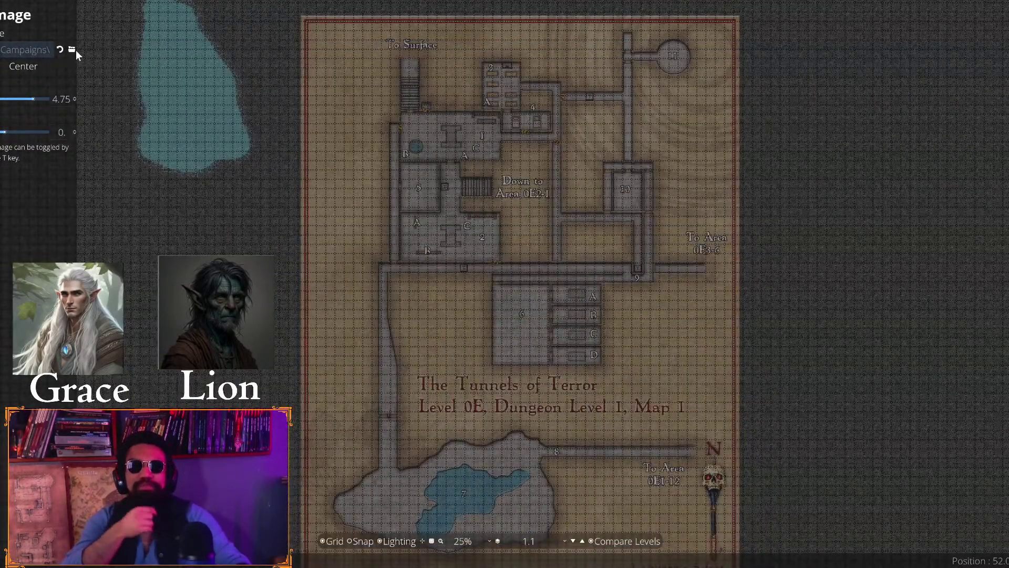
Load the saved snip of the rotated map as the trace image and set its scale to 4.91
click(76, 49)
double_click(670, 156)
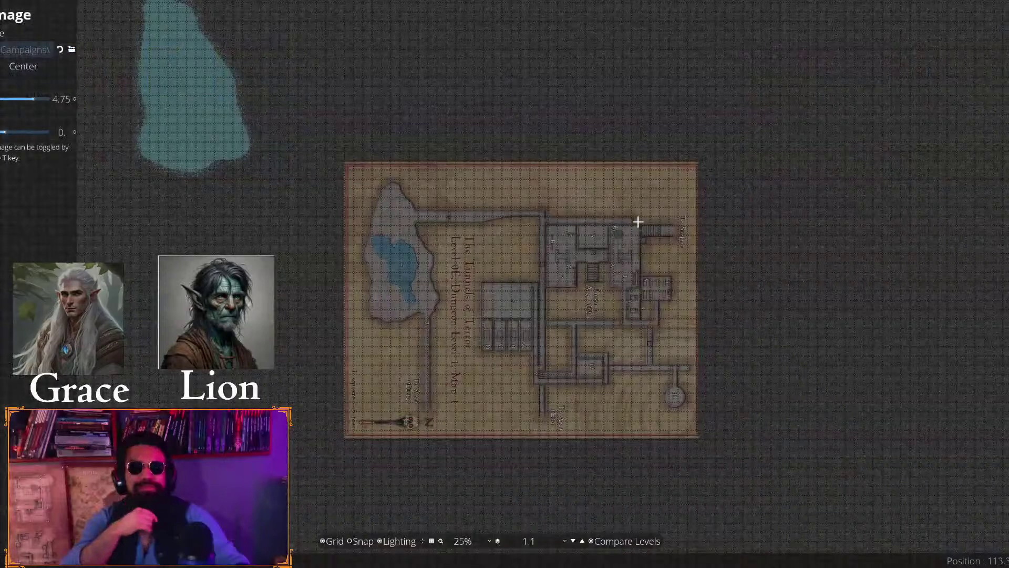
scroll(547, 349, down, 3)
scroll(547, 349, up, 3)
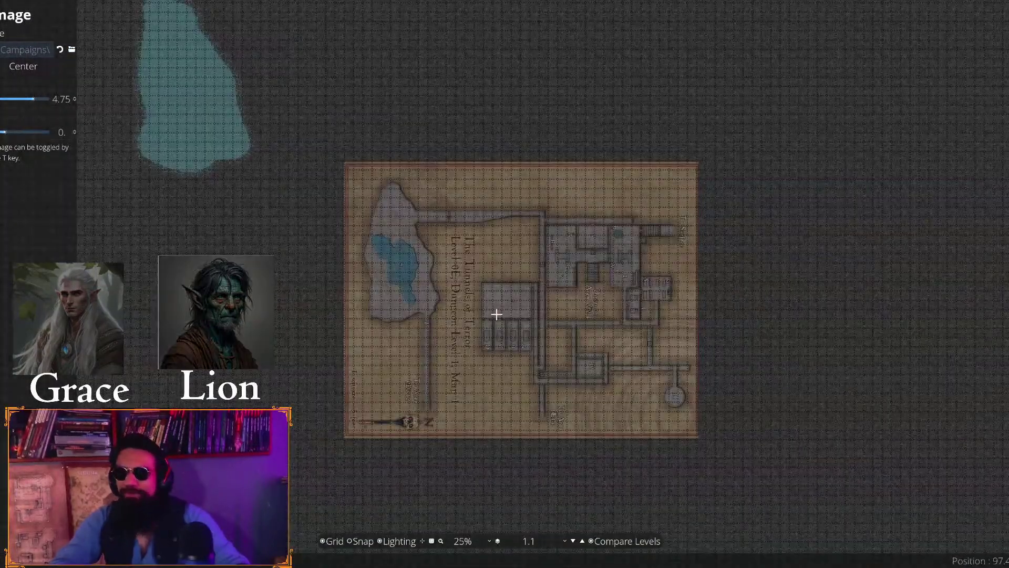
scroll(497, 314, up, 4)
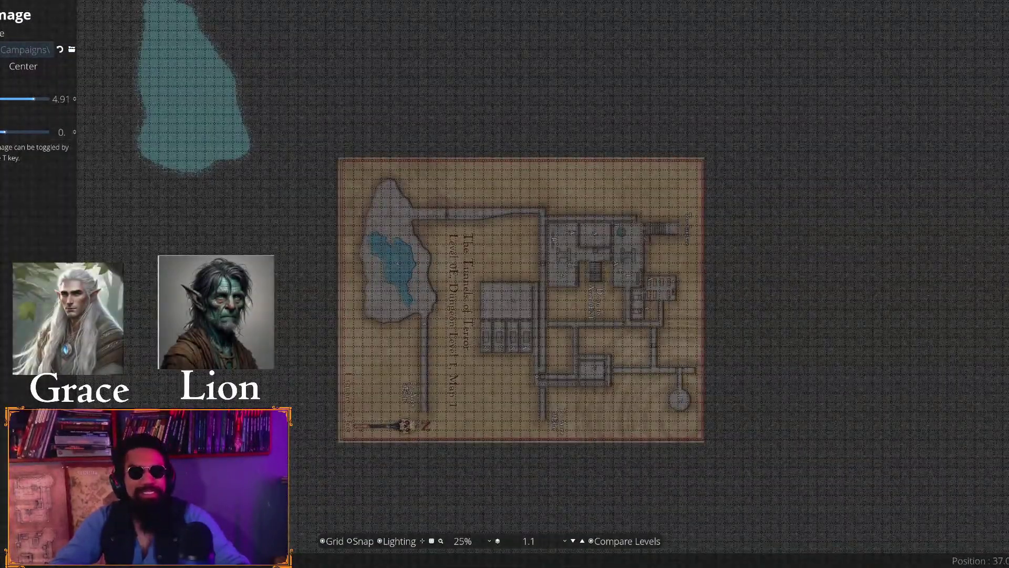
Examine the rotated trace image around the area 7 lake cavern against the map grid and the existing water
key(q)
scroll(384, 229, up, 1)
drag(384, 229, 550, 231)
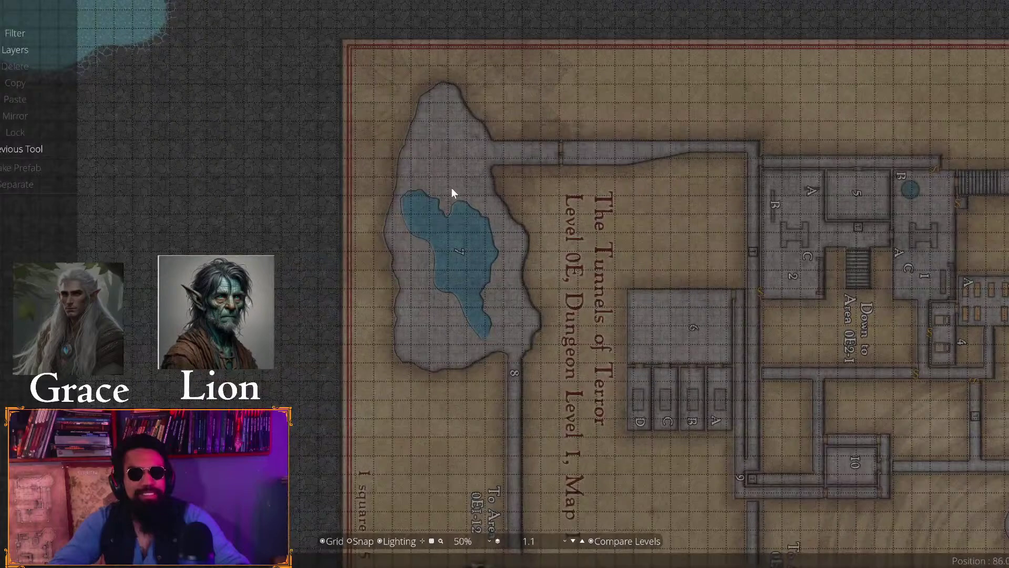
drag(452, 187, 599, 319)
drag(599, 319, 349, 166)
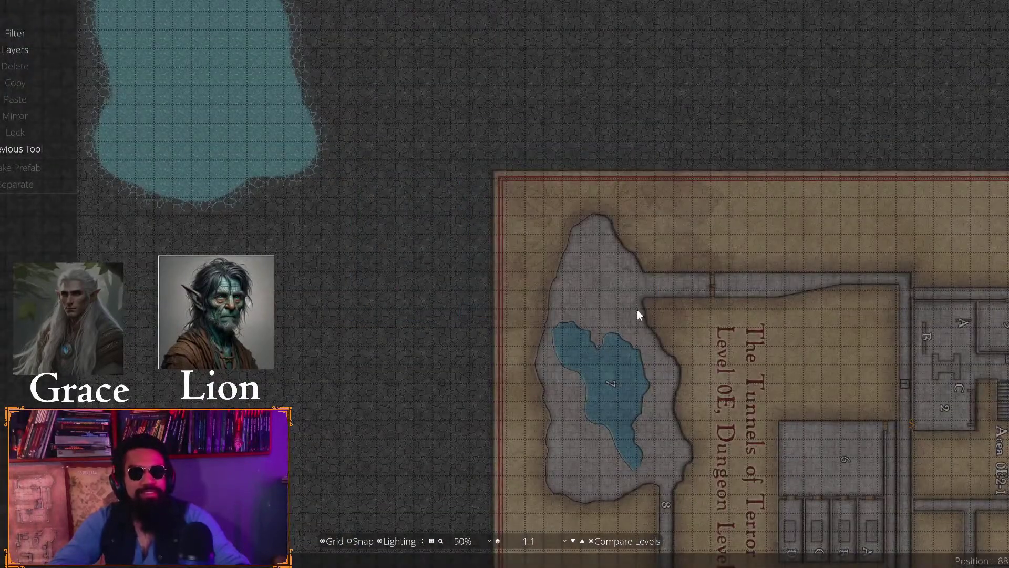
key(t)
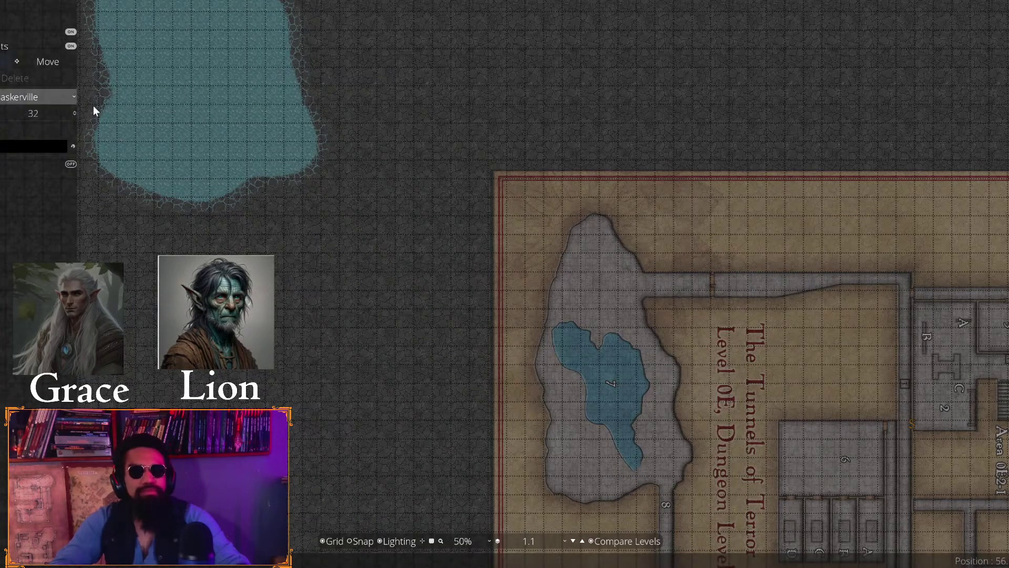
drag(513, 278, 264, 190)
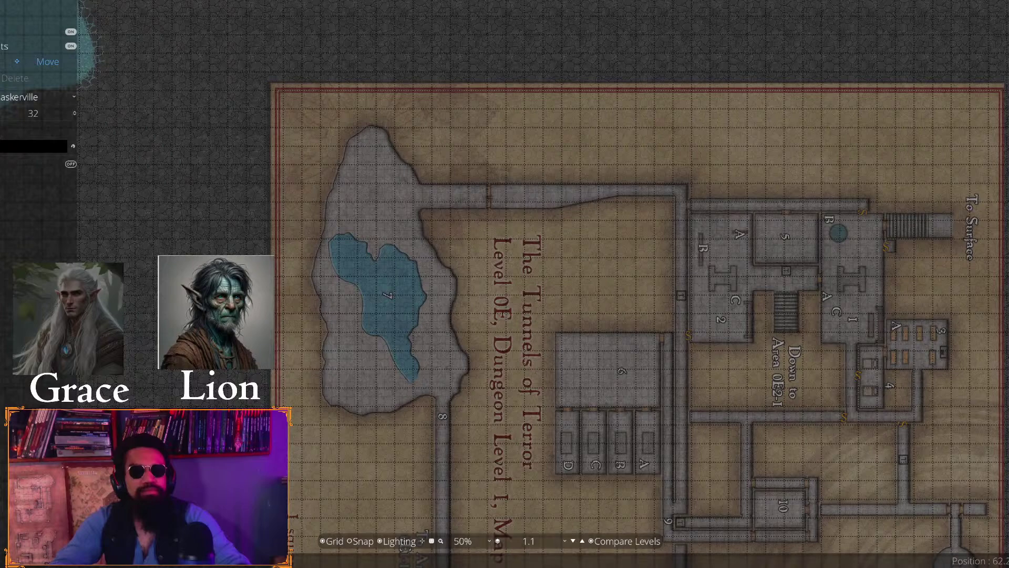
Open the trace image settings and set the trace image's scale to 10
click(1, 64)
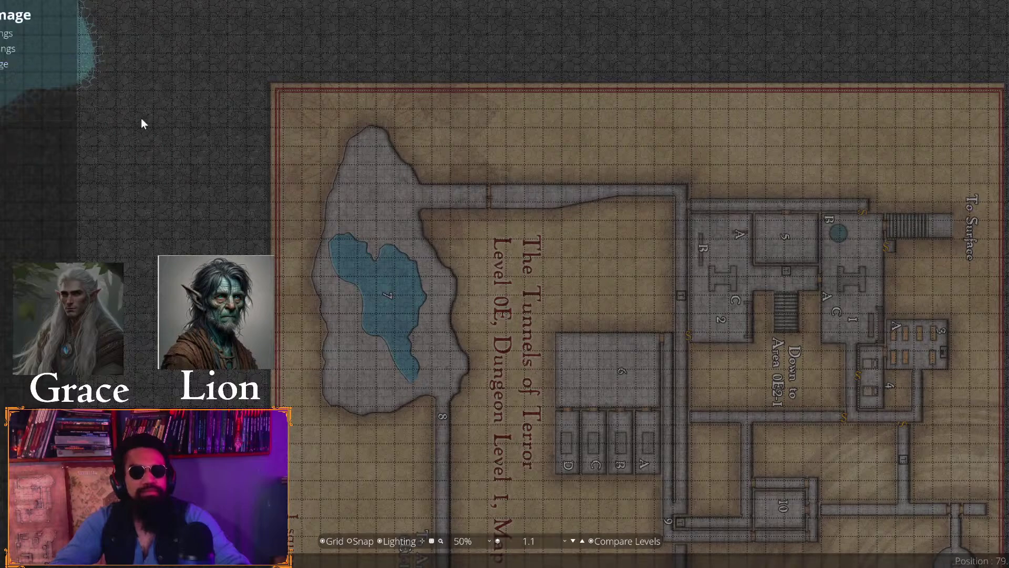
click(8, 64)
drag(34, 99, 52, 100)
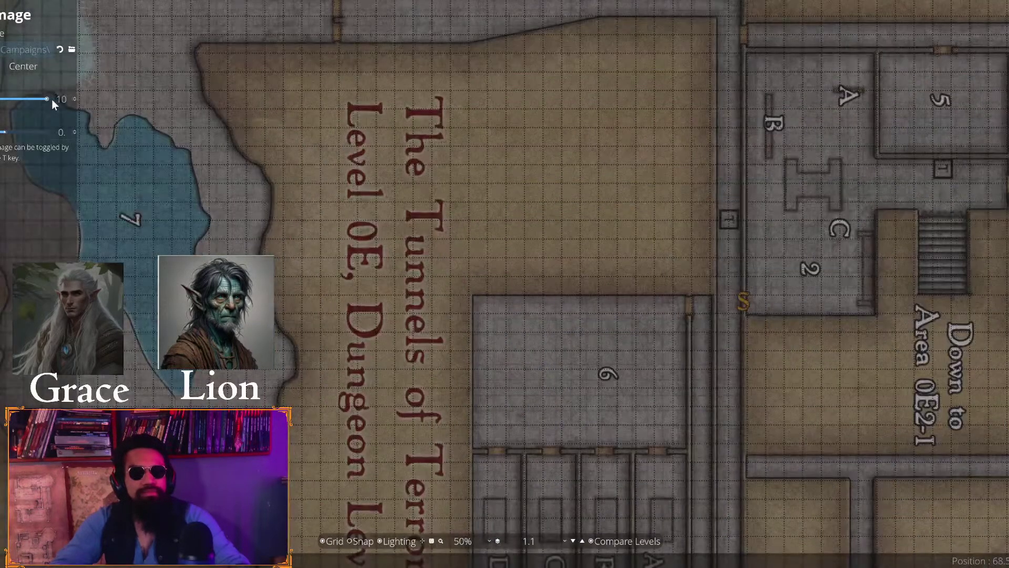
Examine the enlarged trace image's corridors, cells and rooms against the map grid, including the area 8 passage
drag(363, 208, 425, 230)
scroll(426, 230, down, 3)
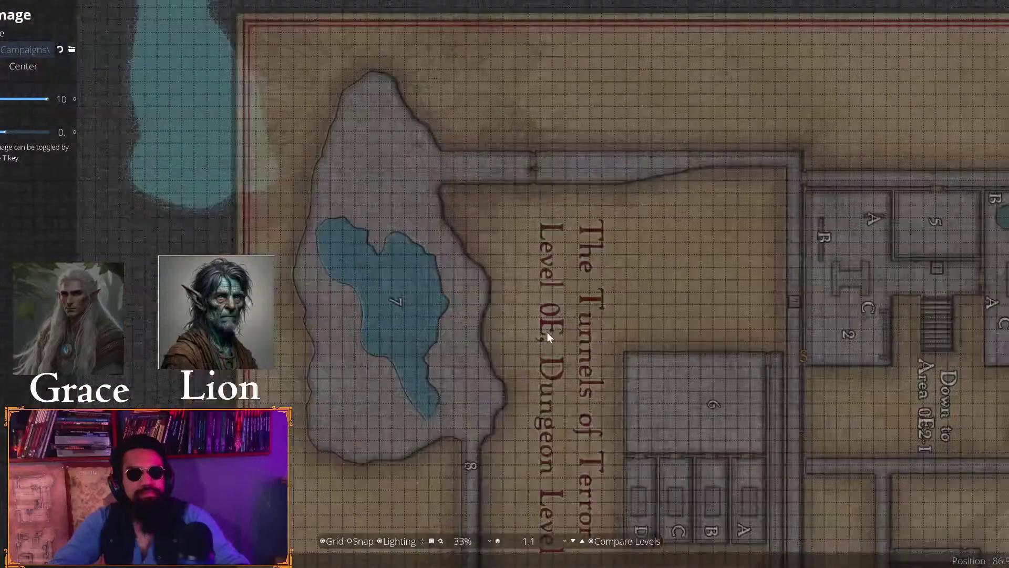
scroll(397, 241, up, 1)
drag(399, 183, 439, 212)
scroll(556, 213, up, 3)
scroll(489, 221, up, 5)
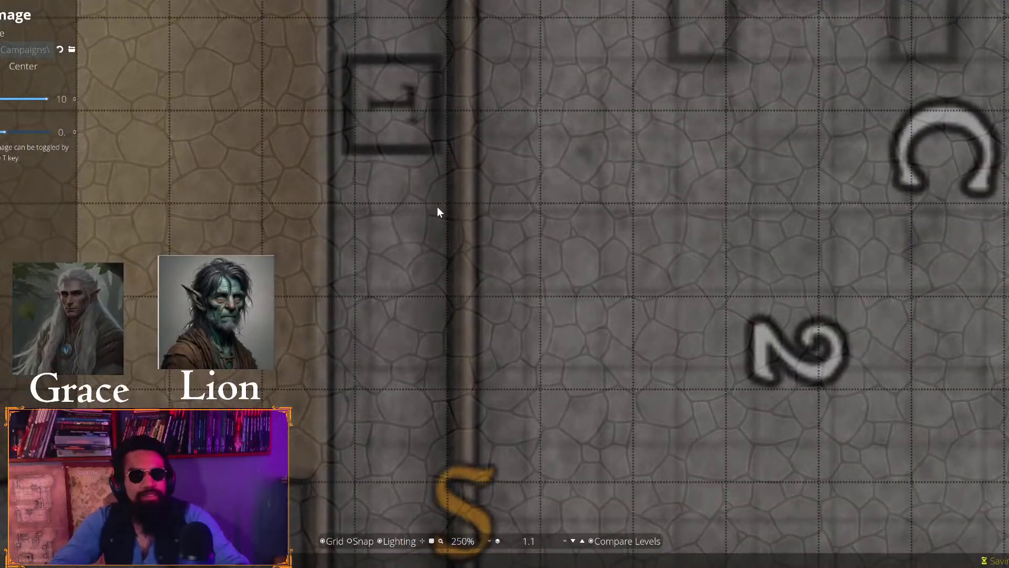
scroll(437, 209, down, 10)
scroll(372, 301, up, 4)
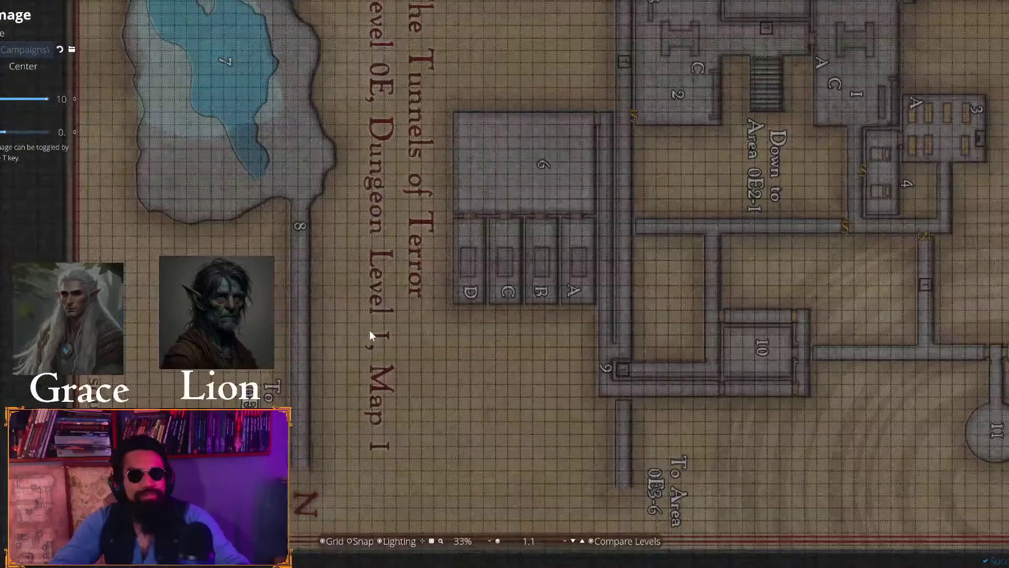
drag(372, 333, 628, 40)
scroll(388, 210, up, 3)
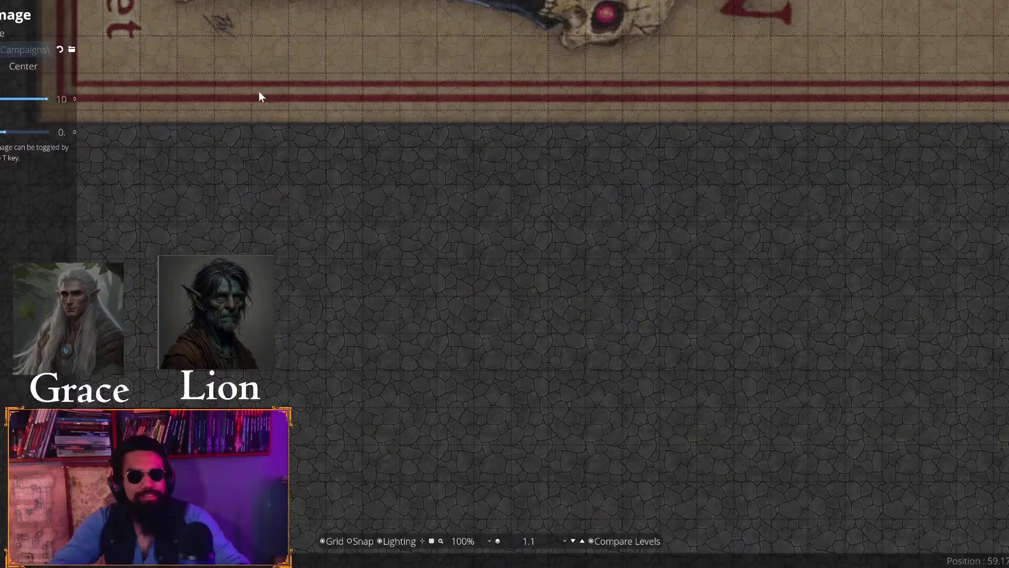
drag(259, 90, 444, 296)
drag(678, 118, 236, 447)
drag(788, 73, 236, 447)
drag(437, 192, 886, 178)
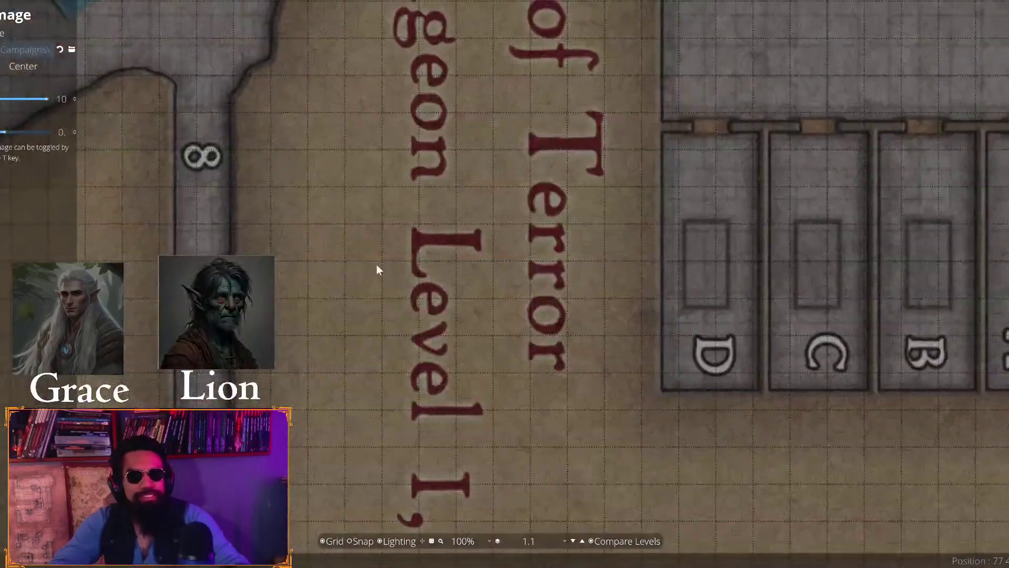
scroll(483, 274, up, 2)
drag(189, 254, 960, 275)
scroll(703, 254, up, 2)
drag(665, 256, 598, 279)
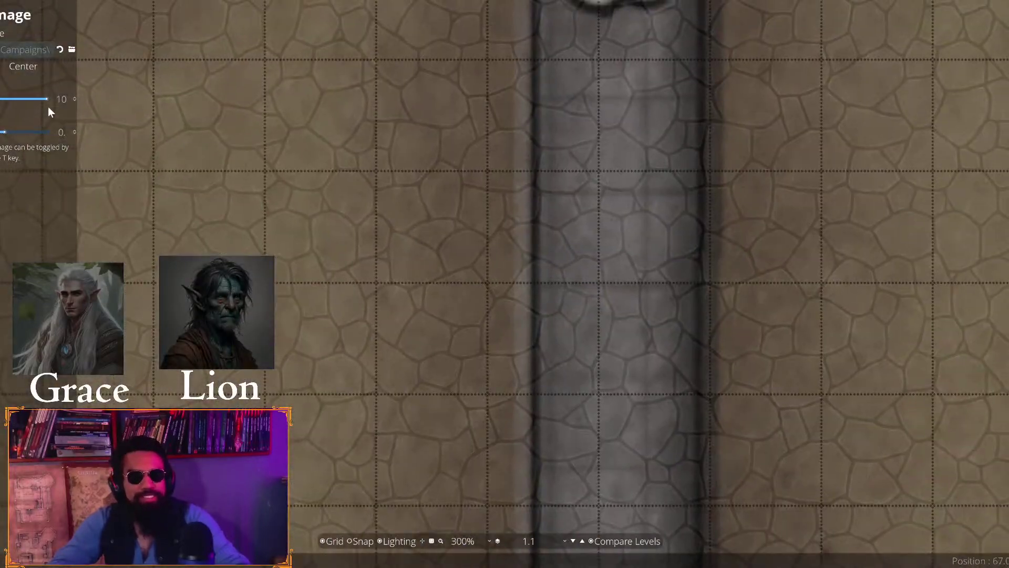
Set the trace image's scale to 8.93, checking corridor widths near areas 8 and 6 and the surface stairs against the grid
drag(45, 99, 45, 99)
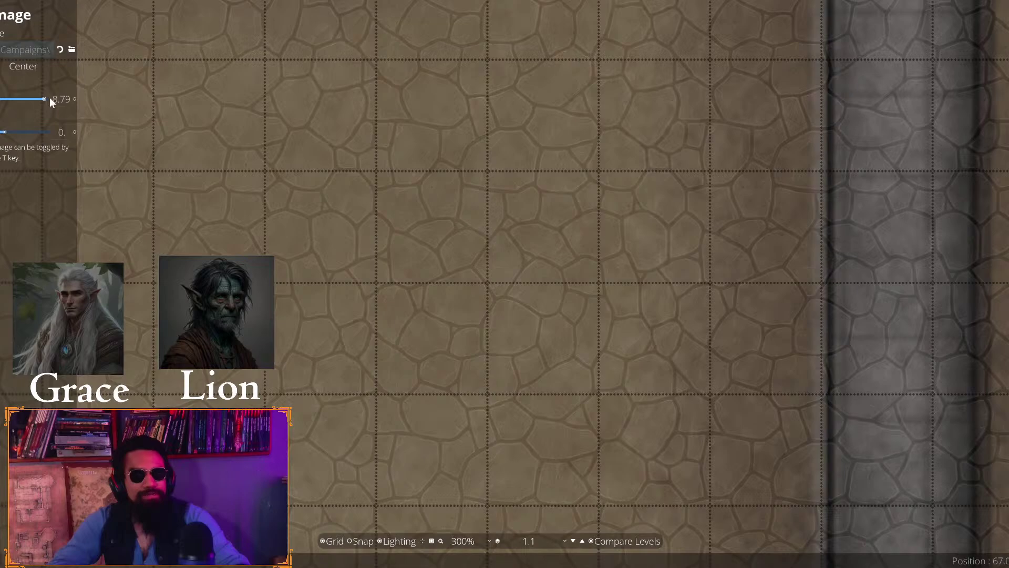
drag(776, 226, 420, 395)
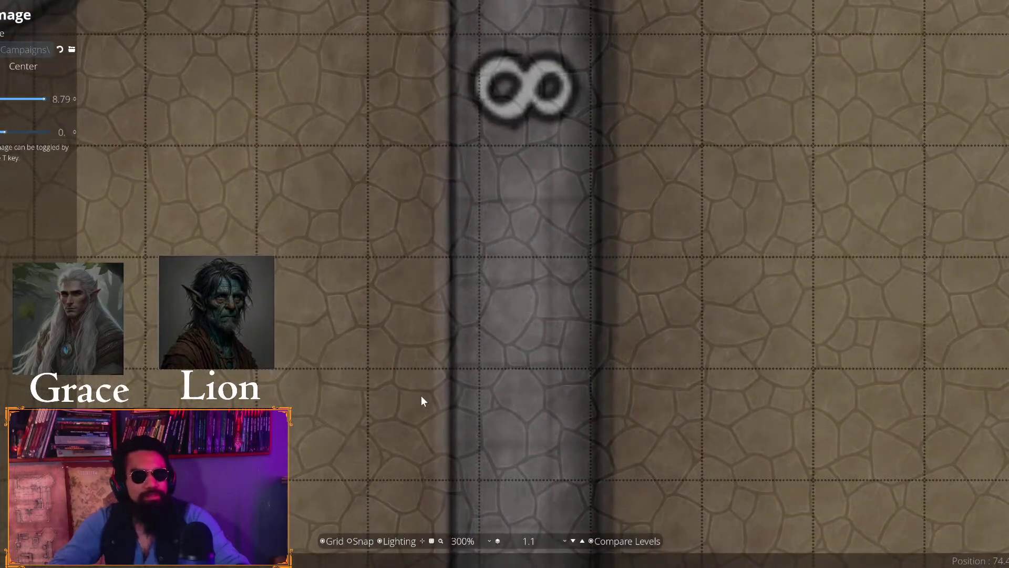
drag(724, 248, 79, 289)
drag(546, 369, 74, 376)
drag(881, 304, 429, 192)
drag(878, 315, 204, 398)
scroll(270, 369, up, 2)
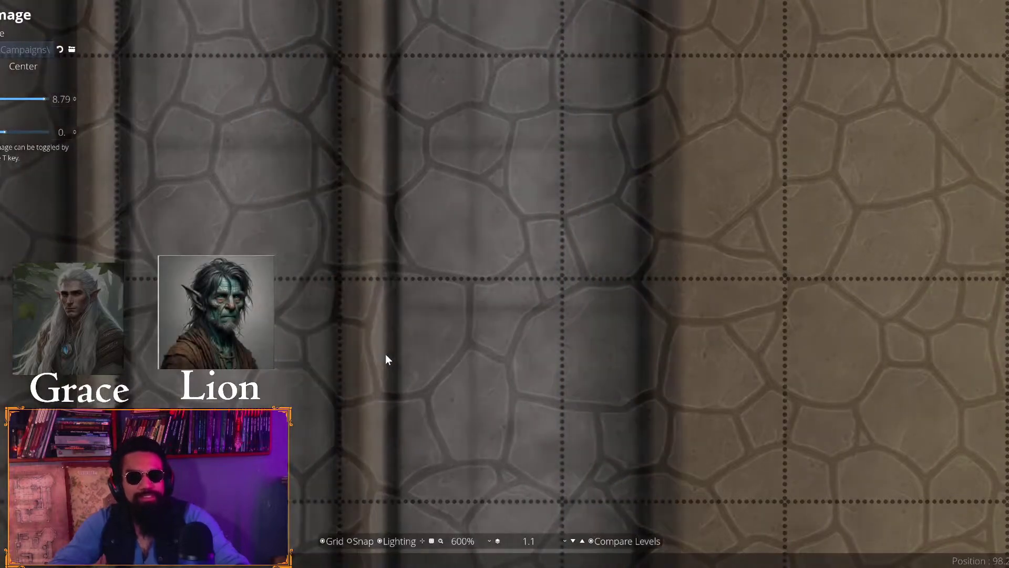
click(75, 97)
click(75, 97)
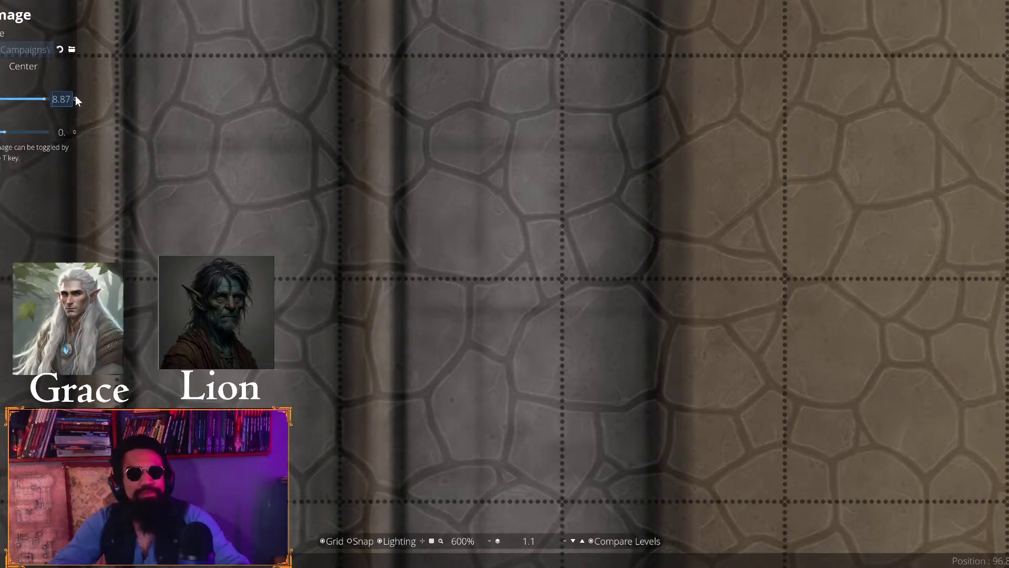
click(74, 97)
scroll(425, 248, down, 10)
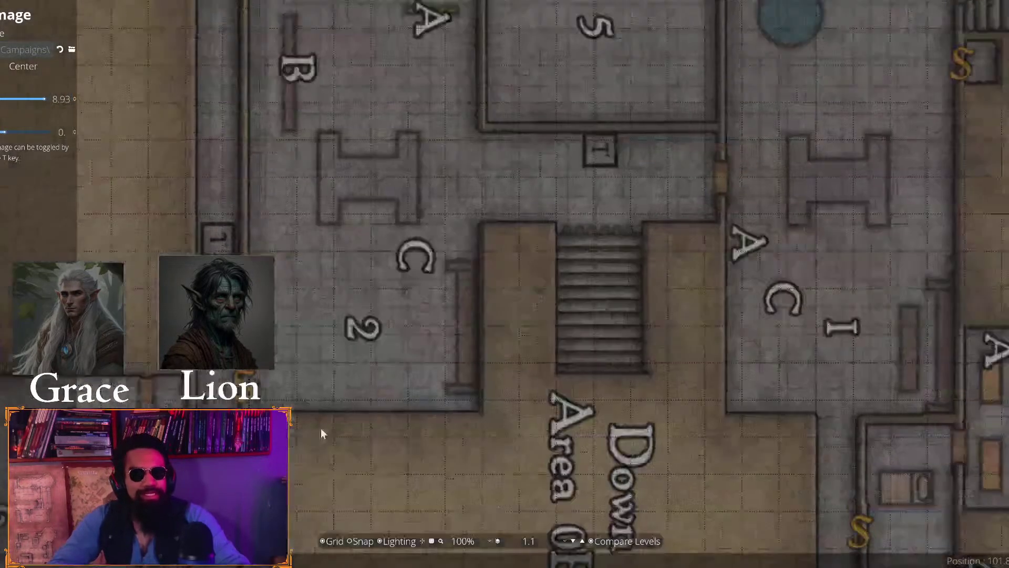
drag(583, 270, 373, 423)
drag(818, 165, 536, 294)
scroll(547, 287, up, 2)
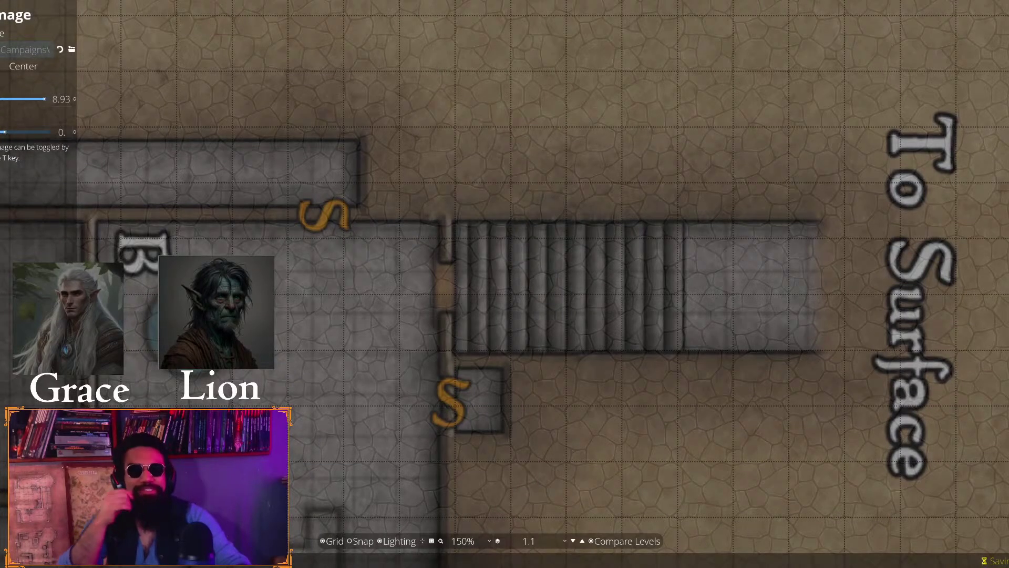
click(0, 33)
click(0, 57)
click(0, 84)
click(0, 100)
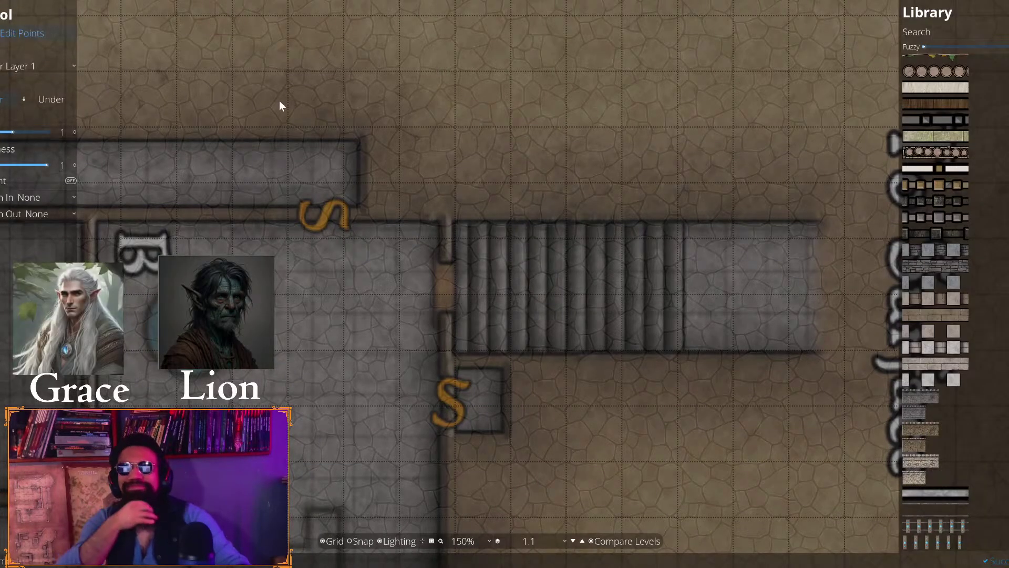
click(998, 32)
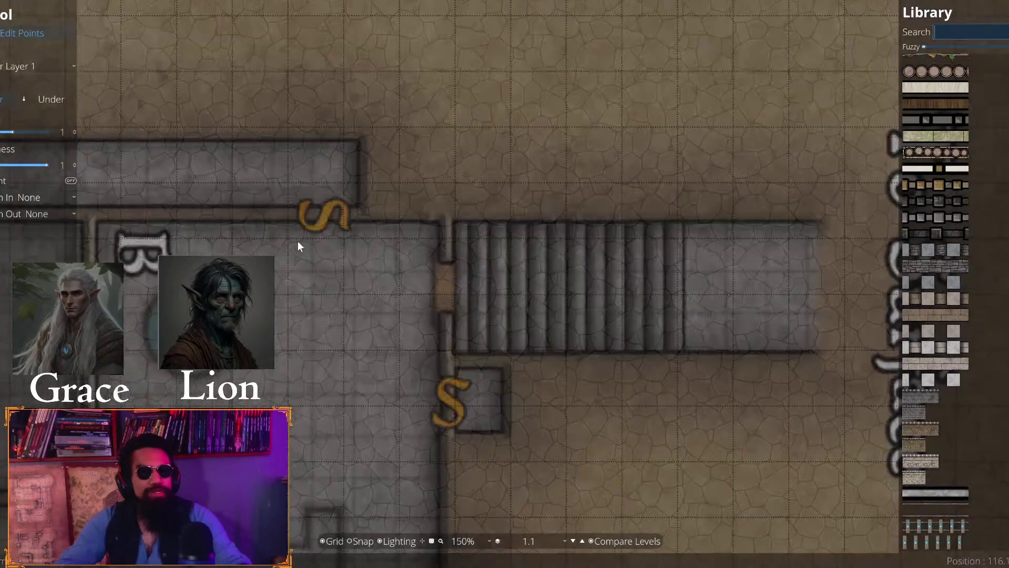
Switch to the wall drawing tool and choose the Wall BrickWood Slate Ashen A style
click(0, 33)
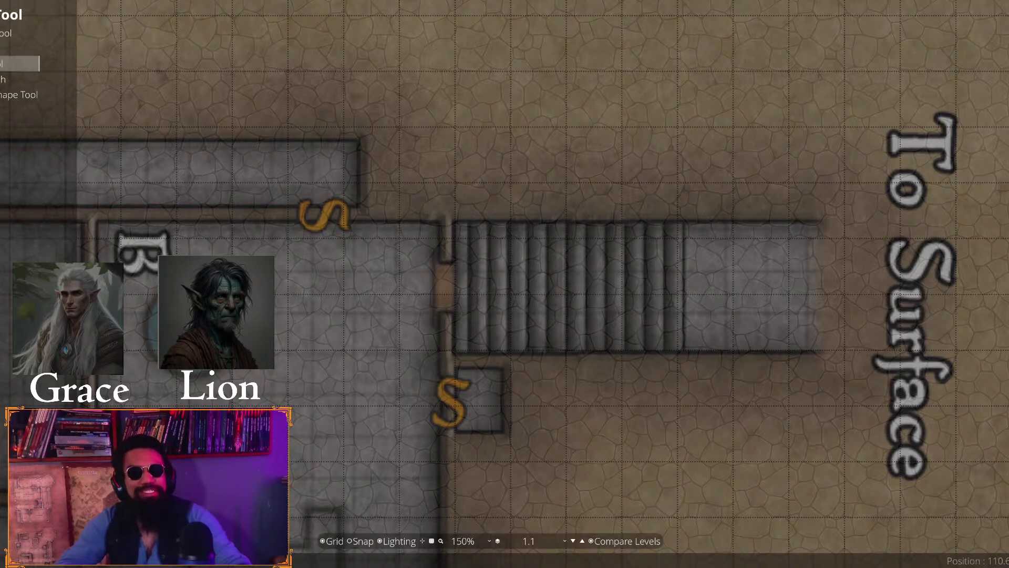
click(1, 48)
scroll(69, 250, down, 5)
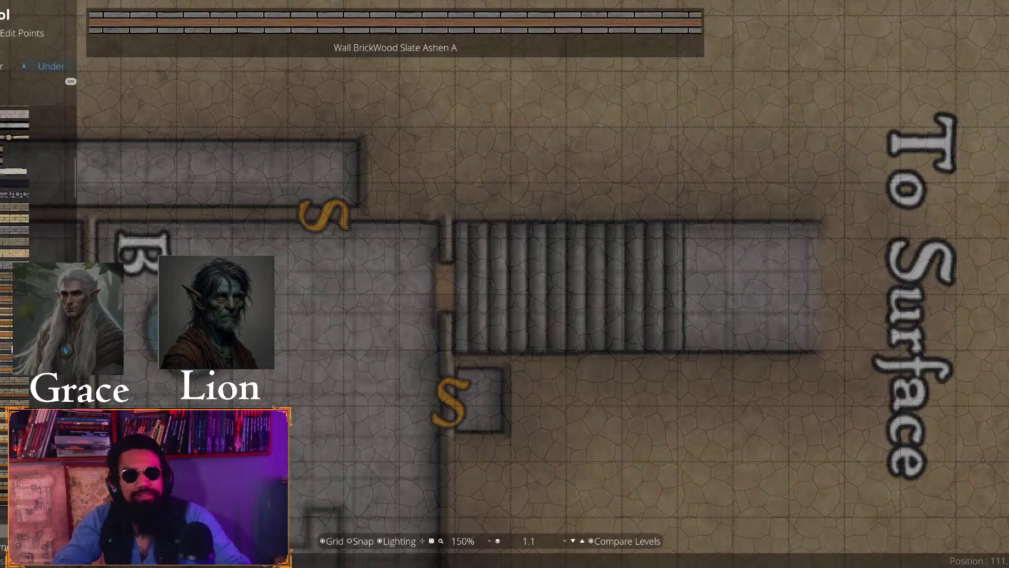
Start a wall along the upper edge of the To Surface stairs, tracing down to the door jamb and back to the corner
scroll(763, 266, up, 4)
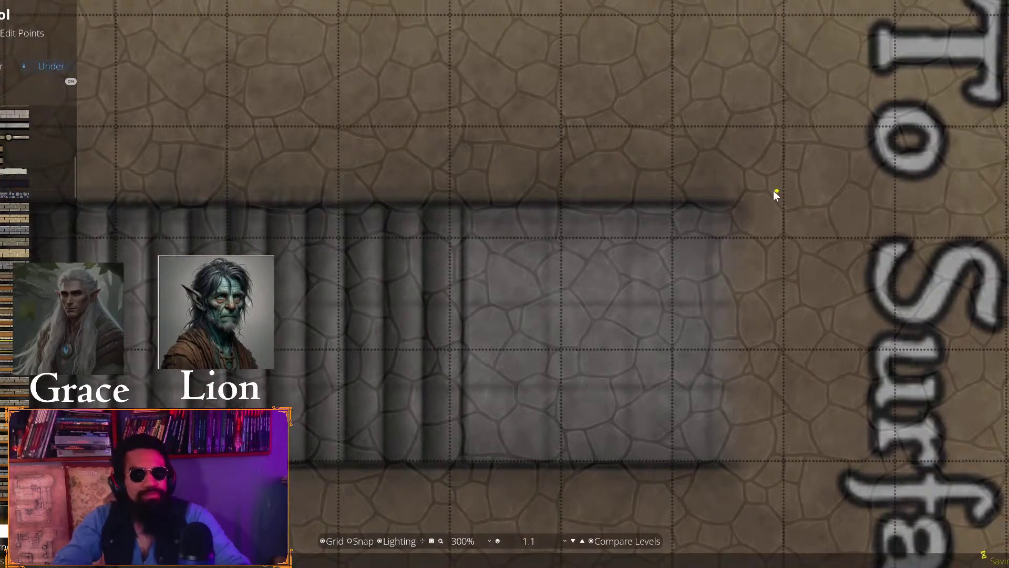
click(738, 176)
drag(503, 180, 810, 159)
drag(269, 179, 279, 181)
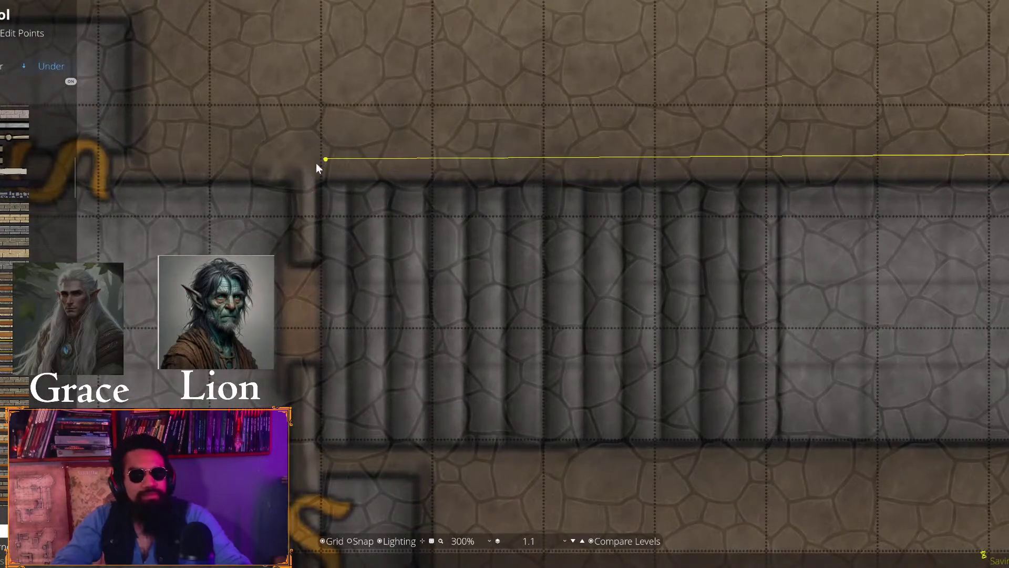
scroll(316, 163, up, 4)
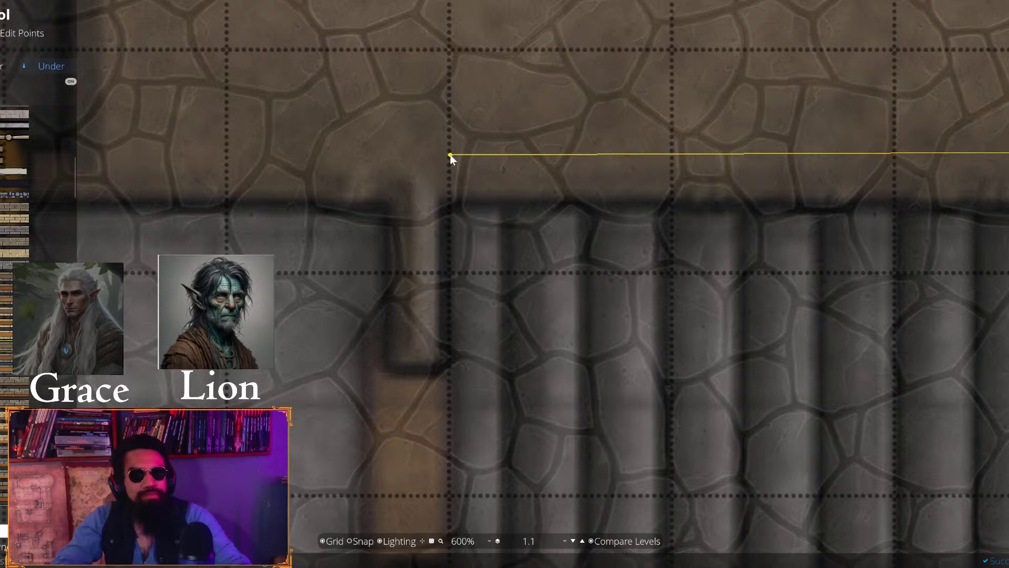
click(417, 156)
click(419, 351)
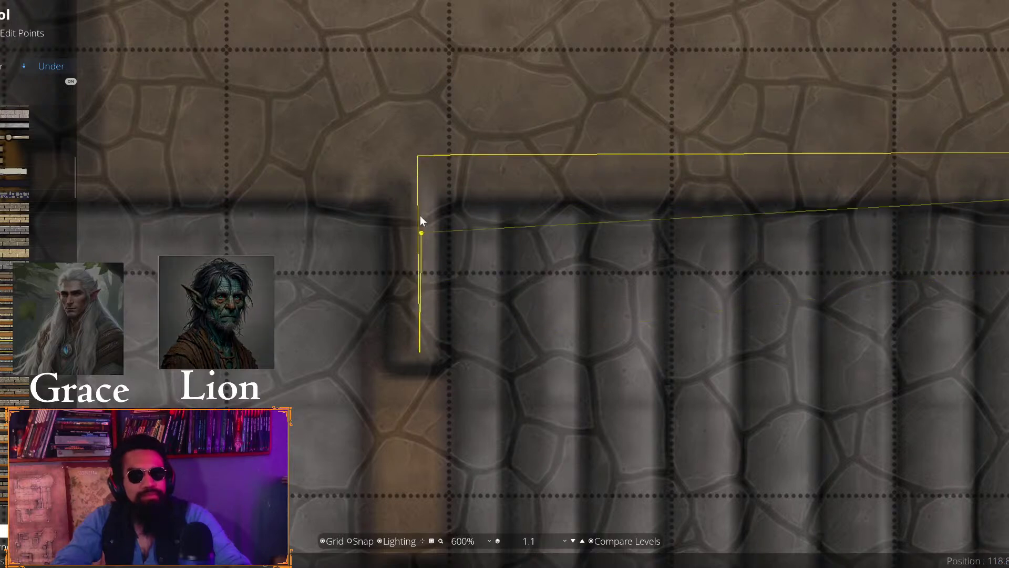
click(414, 155)
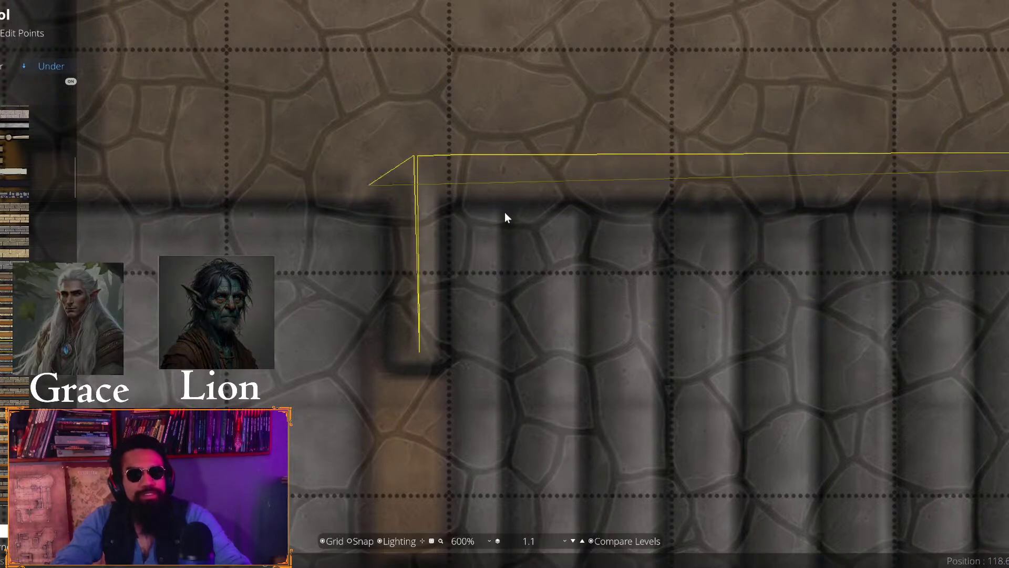
Continue the wall along the upper side of room 1, around the corner by label B, and down to the doorway beyond room 5
drag(504, 212, 972, 225)
drag(368, 182, 942, 164)
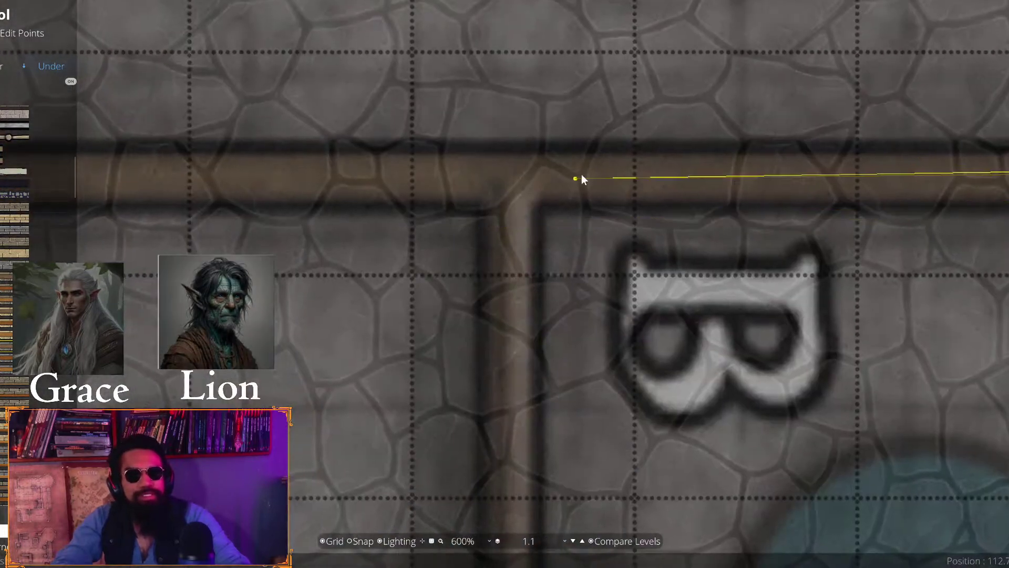
click(513, 171)
drag(467, 372, 473, 26)
scroll(484, 349, down, 1)
drag(512, 347, 494, 66)
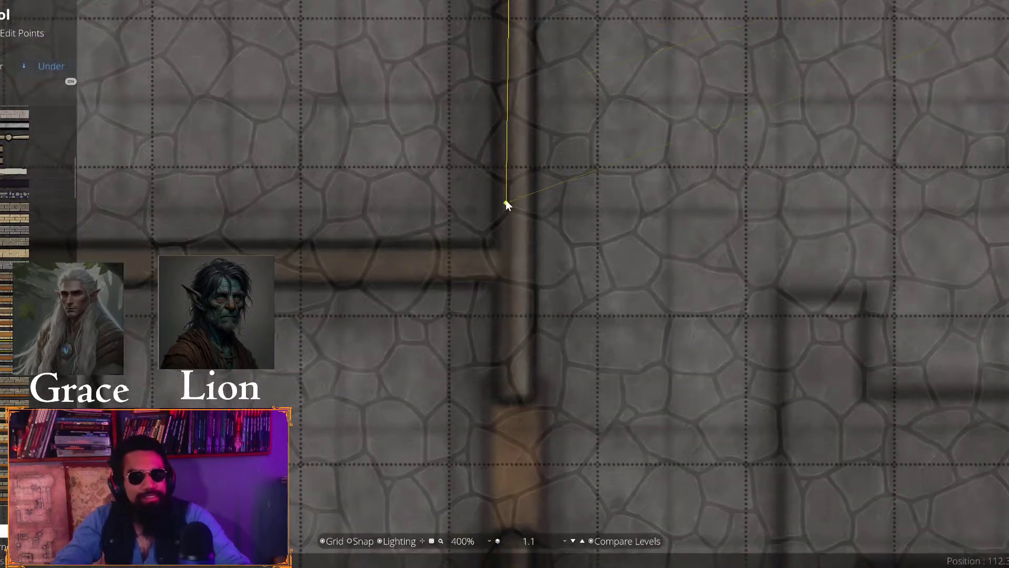
drag(517, 247, 525, 77)
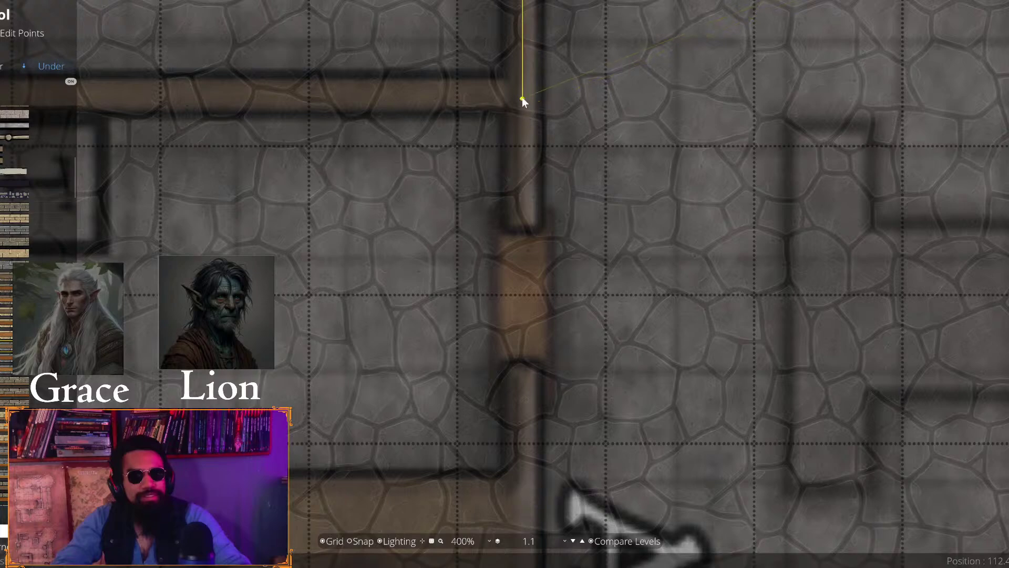
right_click(522, 221)
Draw room 5's wall from the room 1 wall along its lower and outer sides to the near edge of its upper doorway
drag(565, 105, 605, 210)
click(613, 217)
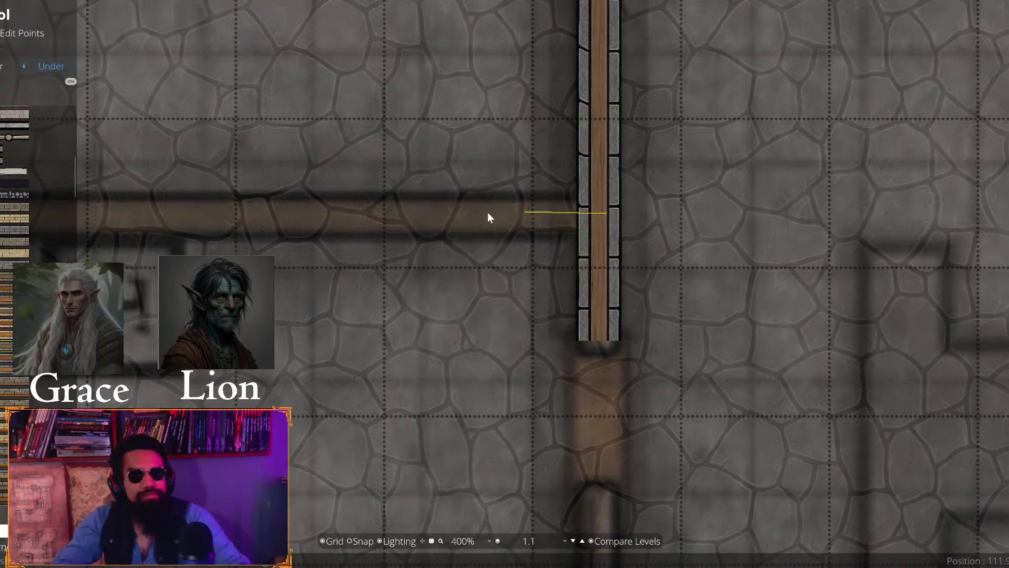
drag(280, 210, 813, 198)
drag(452, 192, 702, 226)
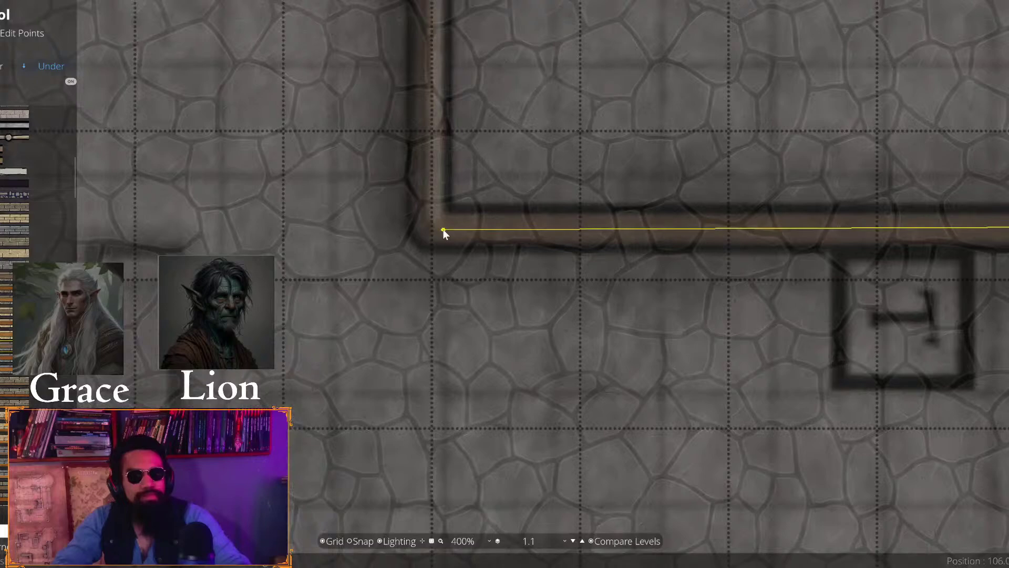
click(434, 227)
drag(435, 165, 412, 367)
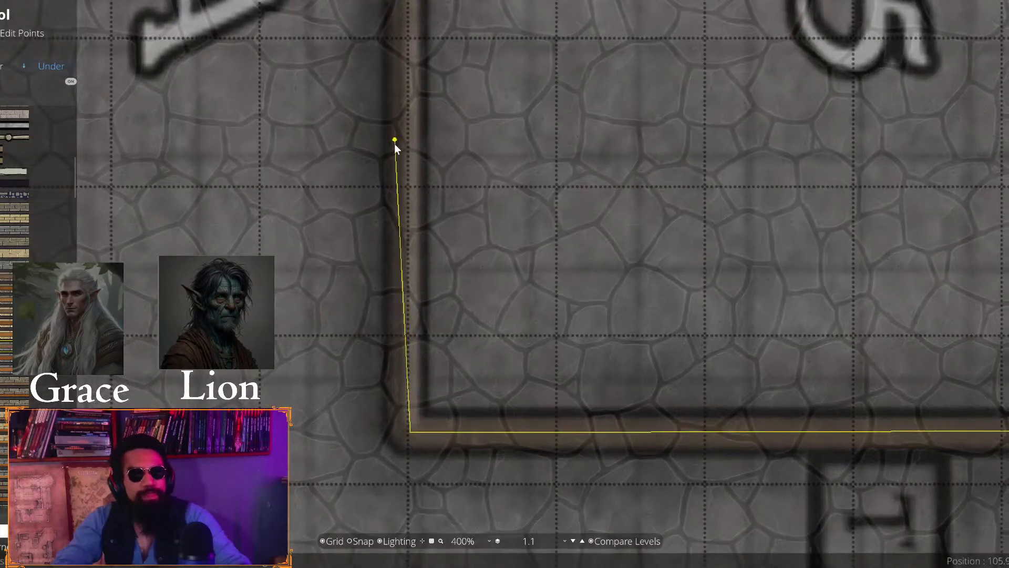
drag(394, 144, 406, 265)
click(409, 131)
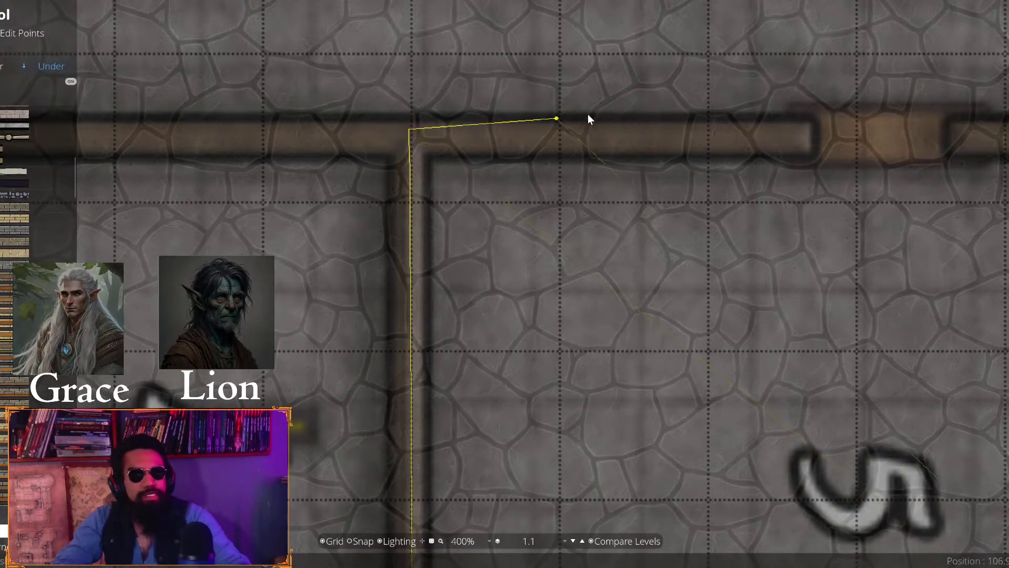
drag(588, 114, 373, 201)
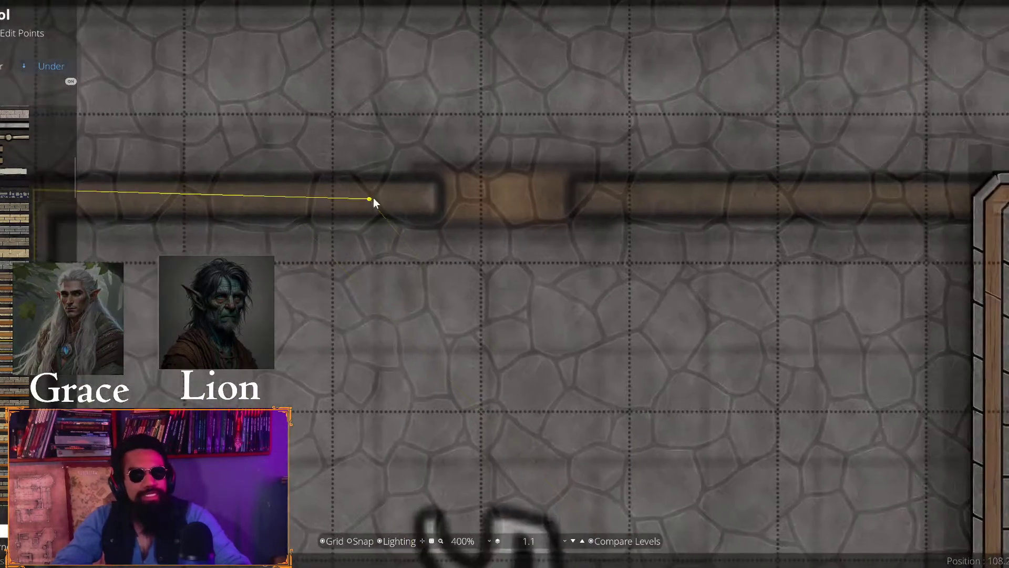
double_click(430, 191)
Draw the wall from the far edge of room 5's upper doorway to the room 1 wall by label B
mouse_move(289, 202)
mouse_down()
mouse_move(633, 241)
mouse_move(142, 209)
mouse_up()
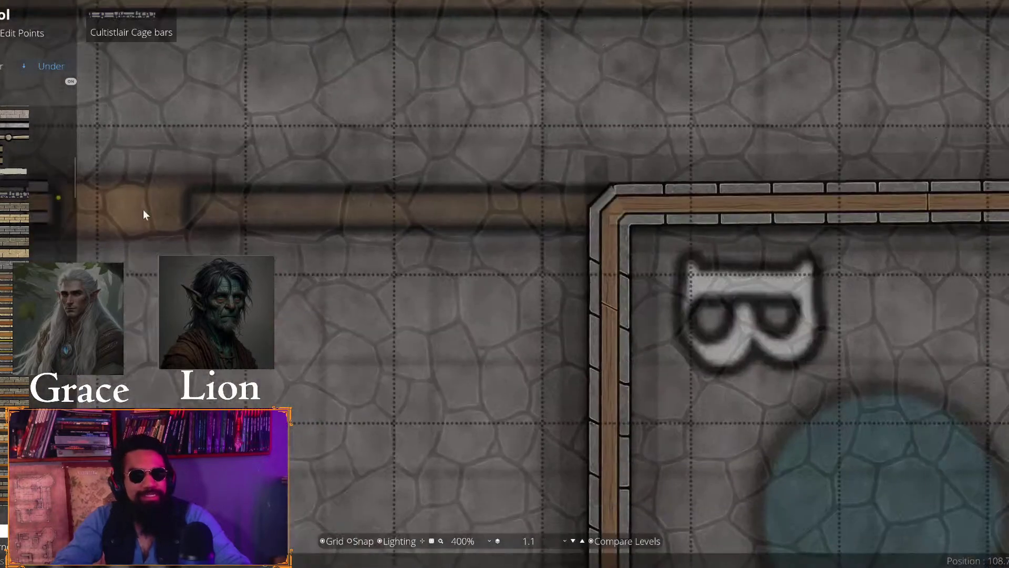
click(192, 211)
double_click(747, 206)
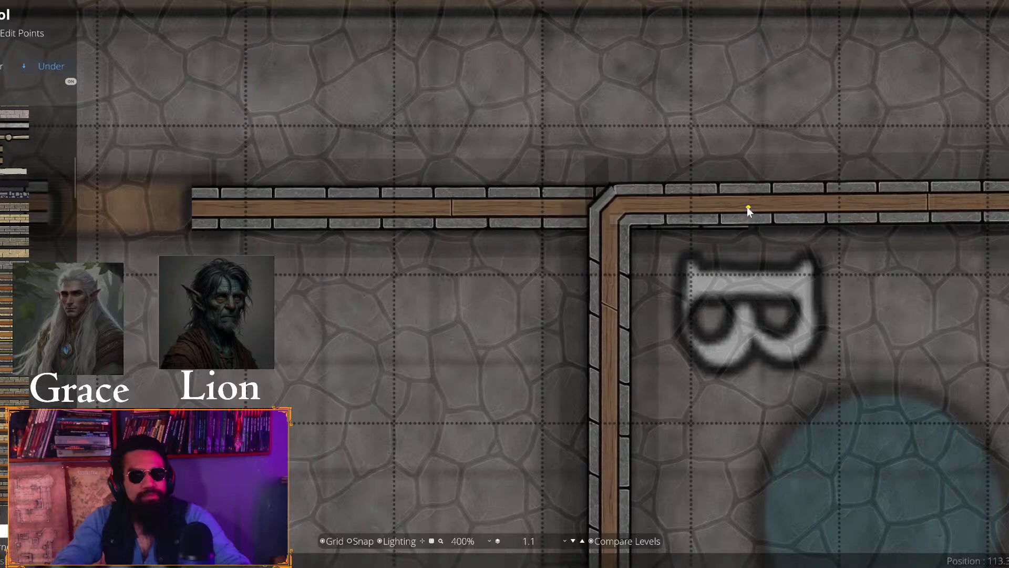
Start a wall at the existing wall's corner by label A and run it along the passage to the far corner, with a spur to the door jamb
drag(413, 236, 827, 176)
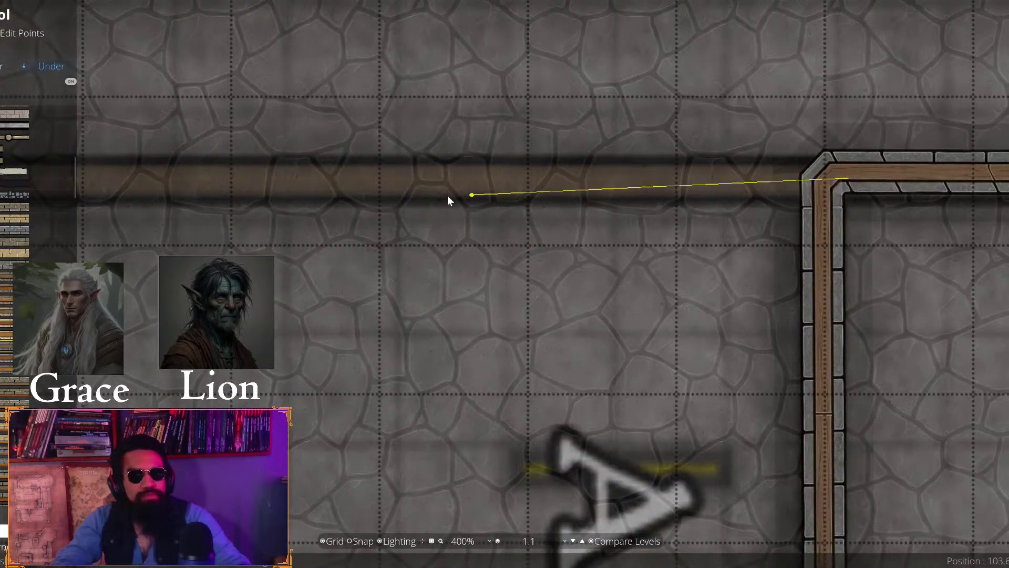
drag(210, 206, 764, 151)
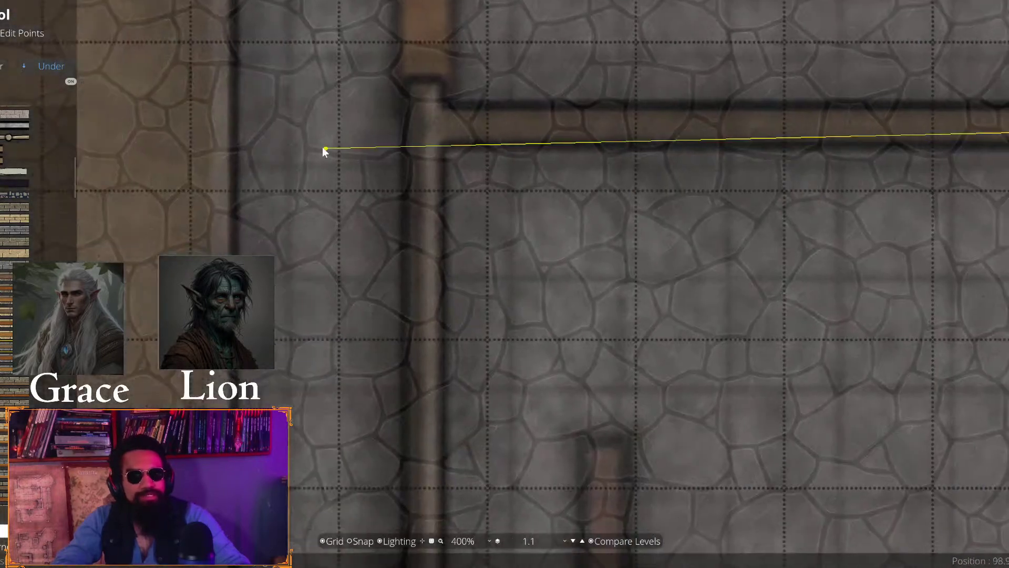
click(426, 128)
click(424, 92)
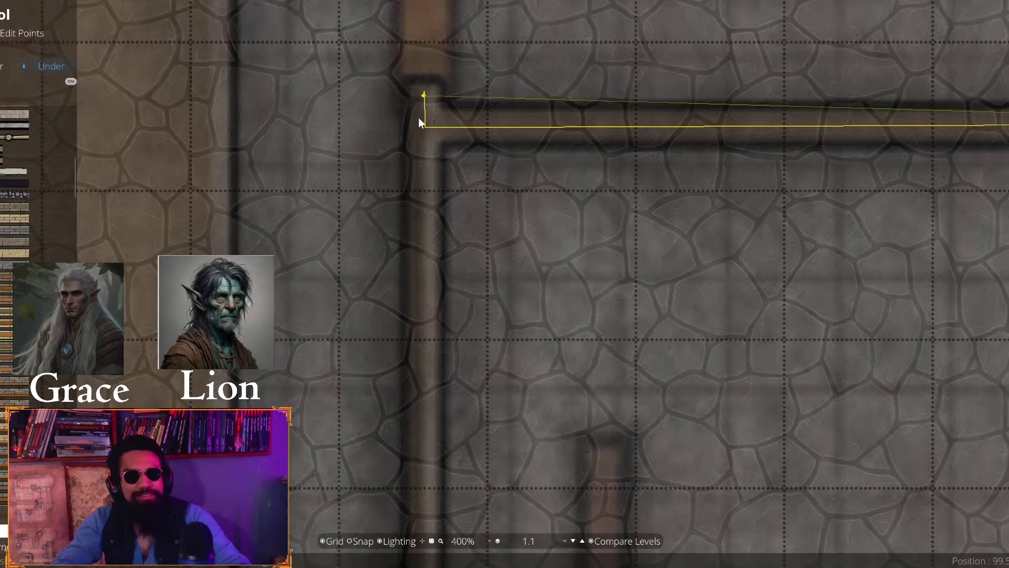
Continue the wall down the long corridor and around the outer corners of the T square
drag(419, 337, 477, 100)
drag(442, 380, 518, 89)
drag(527, 341, 451, 66)
drag(443, 368, 446, 79)
drag(447, 366, 421, 100)
drag(482, 363, 441, 196)
mouse_move(446, 333)
mouse_down()
mouse_move(434, 155)
mouse_move(403, 28)
mouse_up()
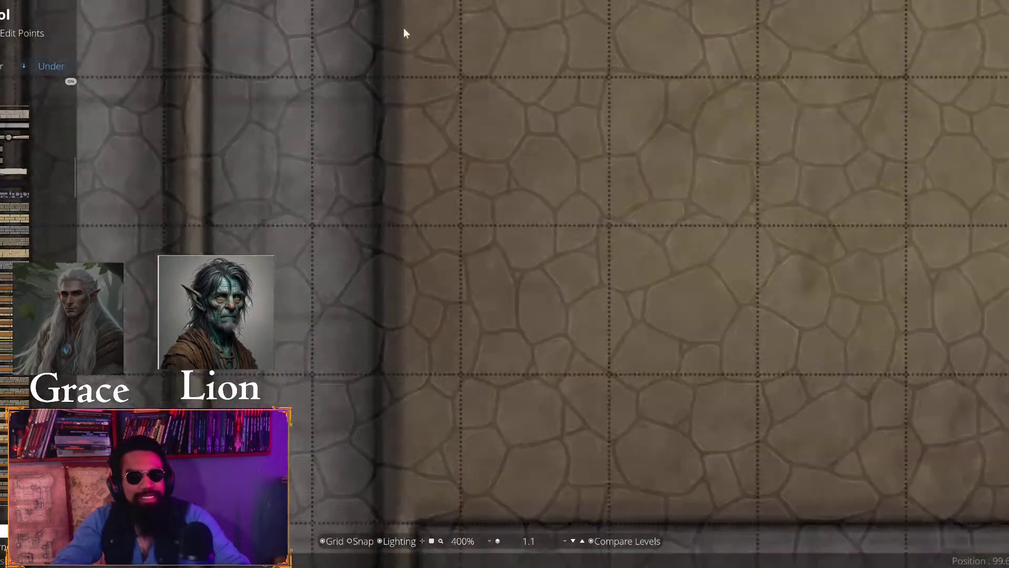
drag(400, 523, 419, 151)
drag(438, 364, 428, 26)
mouse_move(394, 374)
mouse_down()
mouse_move(383, 310)
mouse_move(455, 7)
mouse_up()
drag(491, 354, 474, 175)
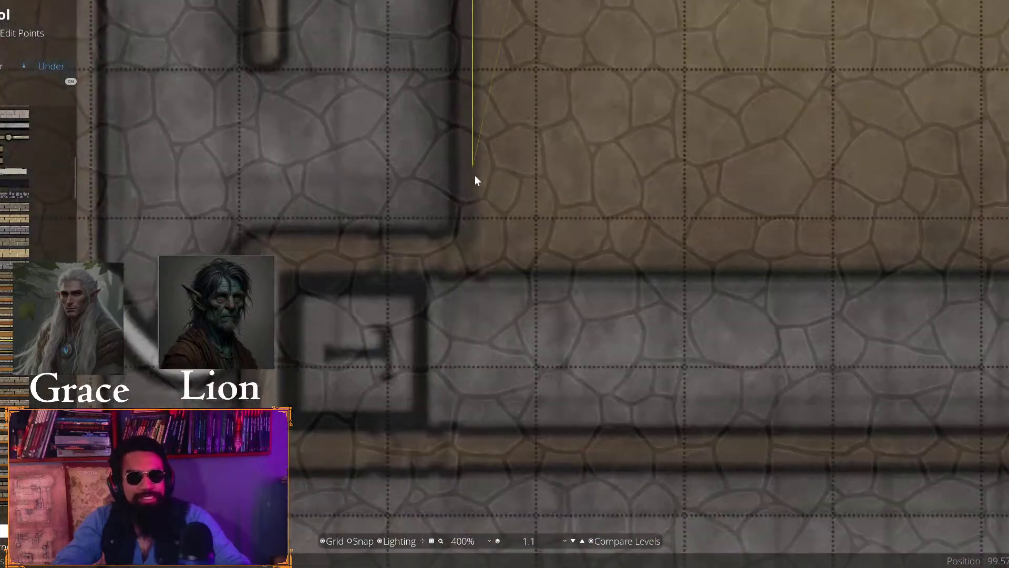
click(477, 253)
drag(413, 264, 582, 220)
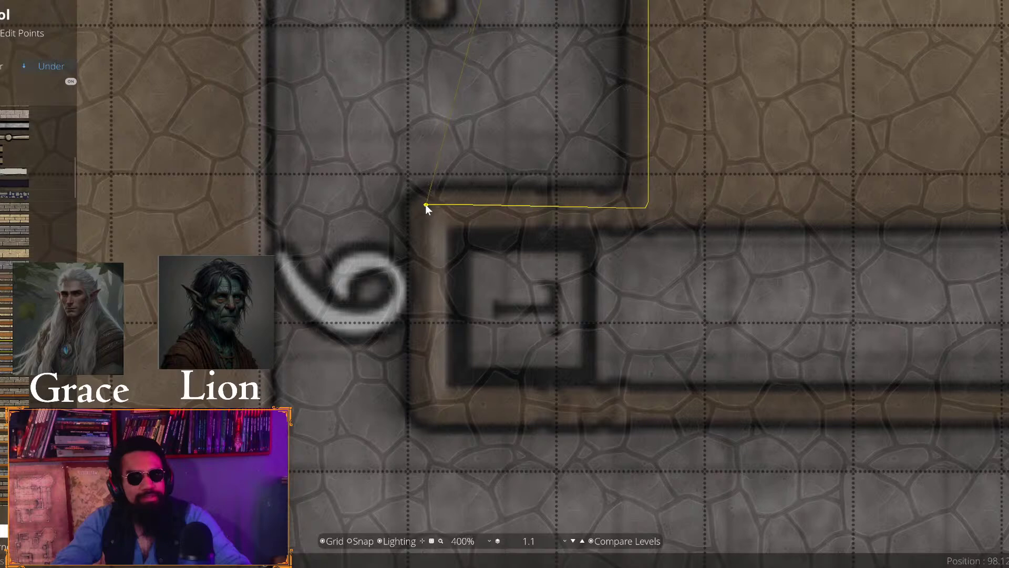
click(432, 400)
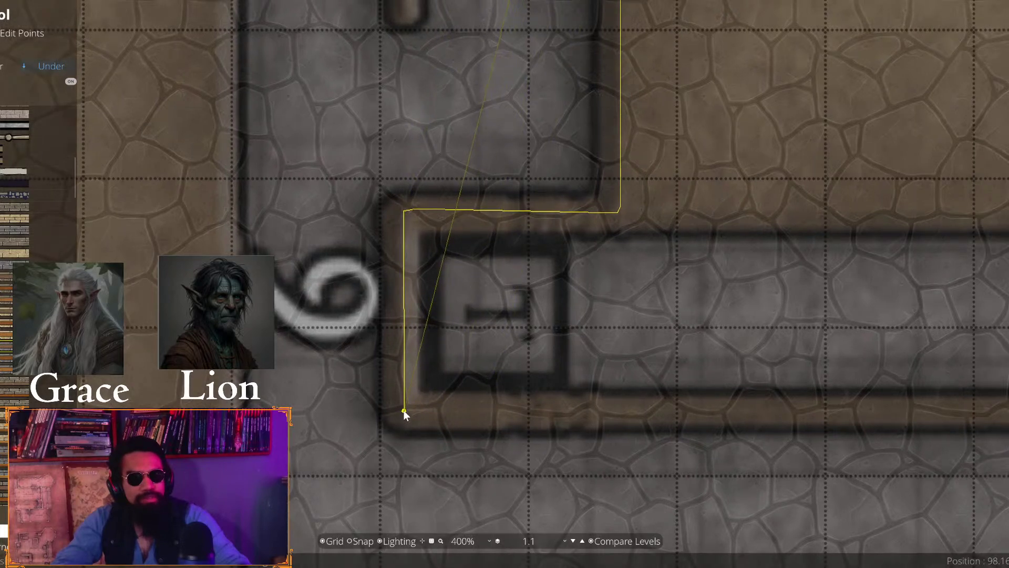
Finish the wall along the lower side of room 10, around its corner, and up to the near edge of its doorway
drag(922, 451, 331, 418)
drag(878, 402, 339, 402)
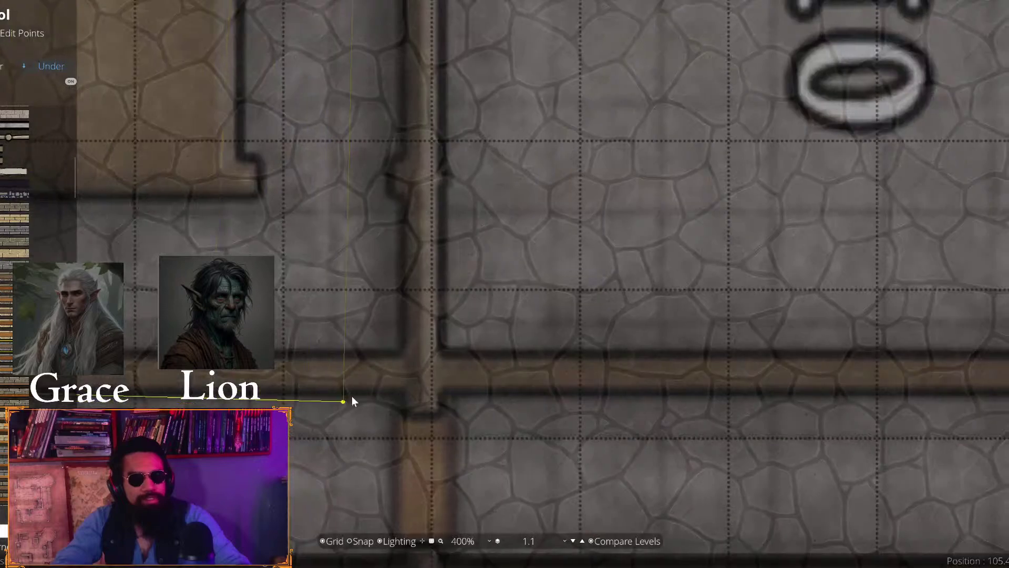
drag(542, 374, 312, 333)
drag(913, 362, 375, 434)
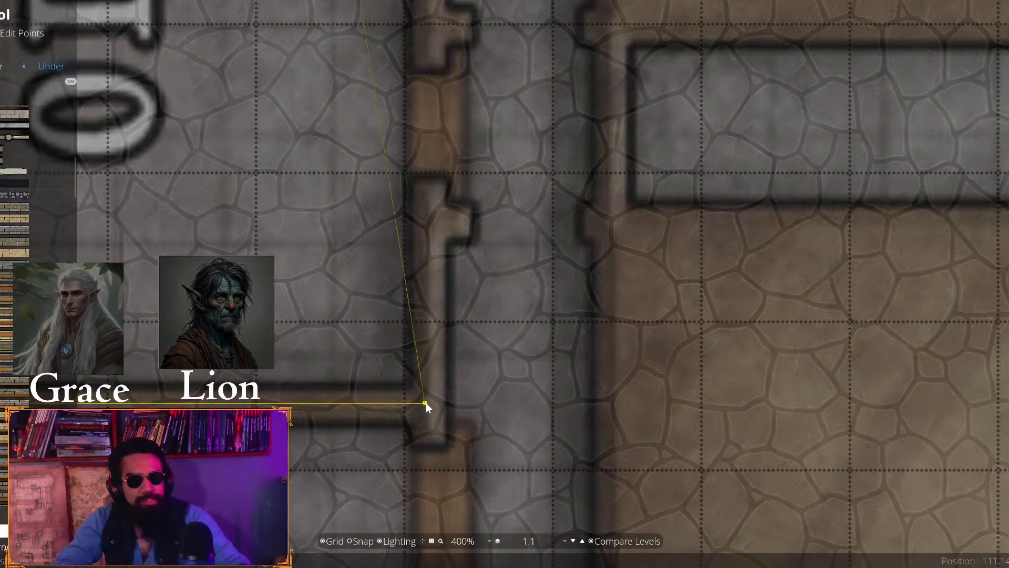
click(426, 402)
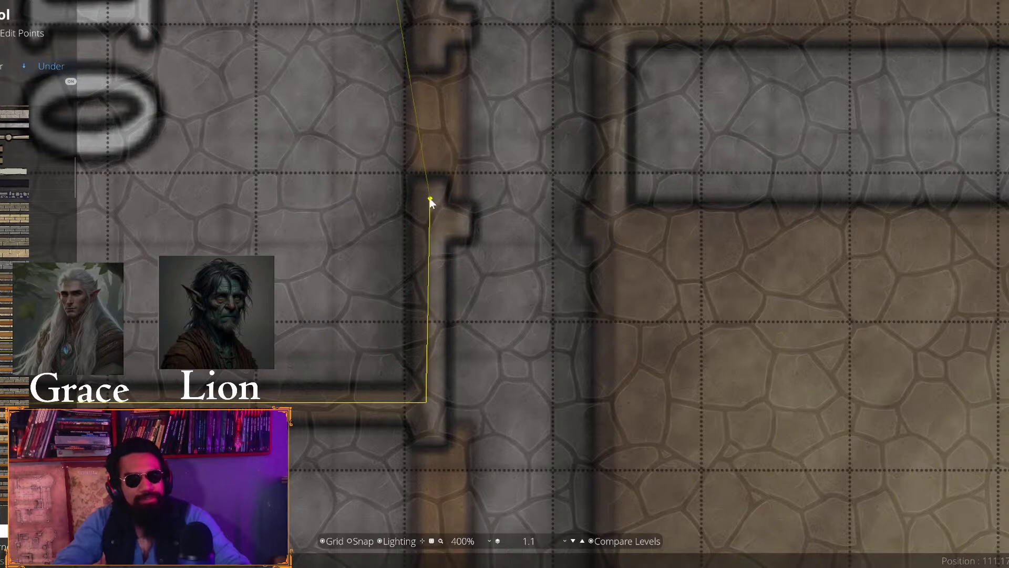
double_click(430, 200)
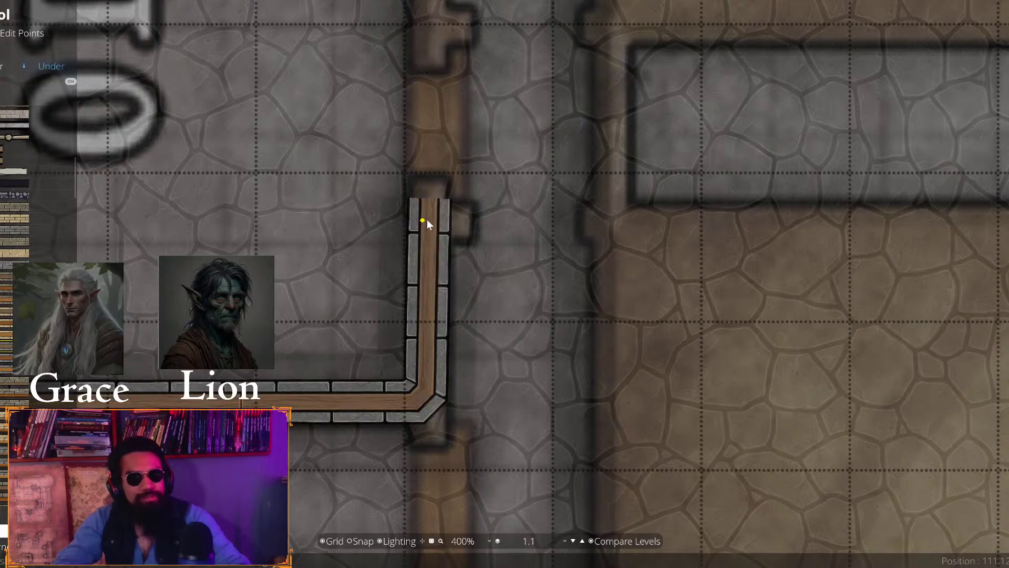
Try to draw a short wall stub over the door-frame projection beside room 10's doorway
click(422, 220)
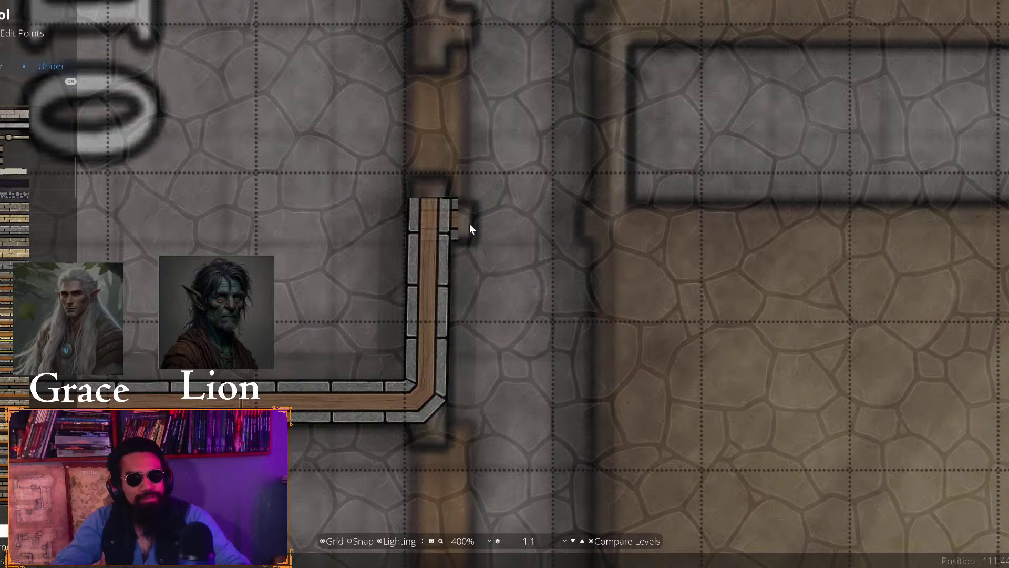
double_click(485, 220)
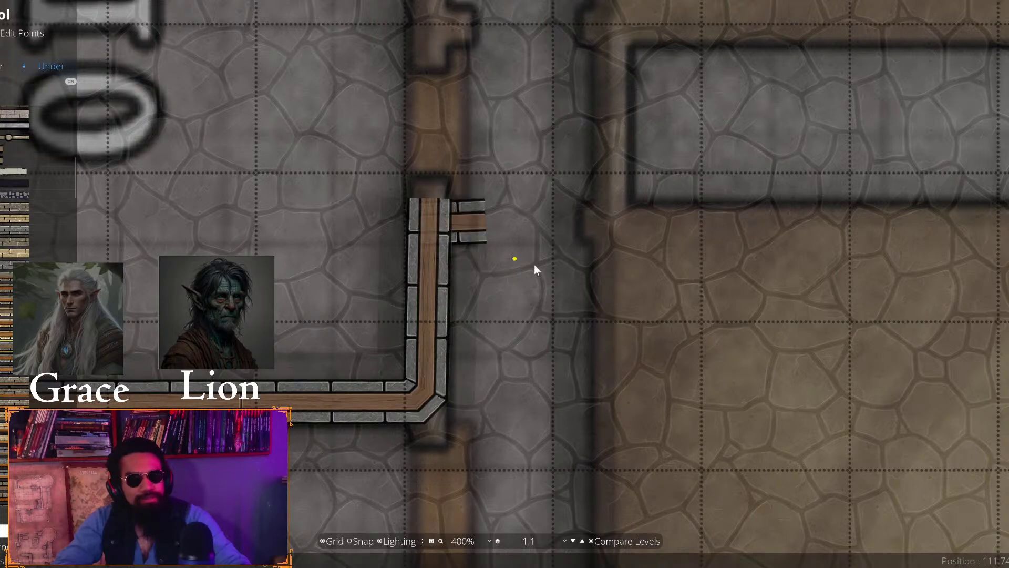
key(ctrl+z)
click(490, 226)
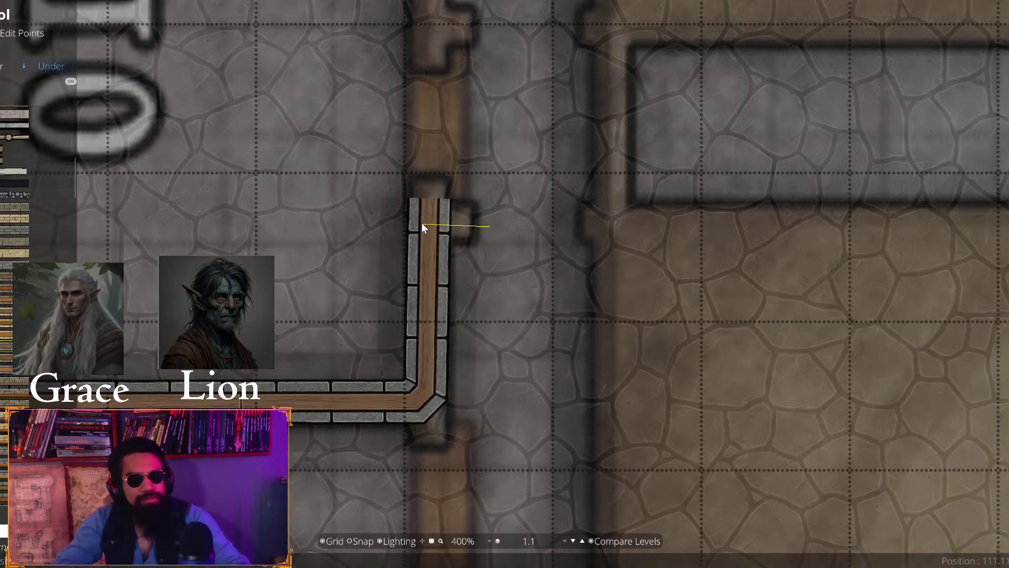
double_click(422, 223)
drag(373, 405, 444, 352)
key(ctrl+z)
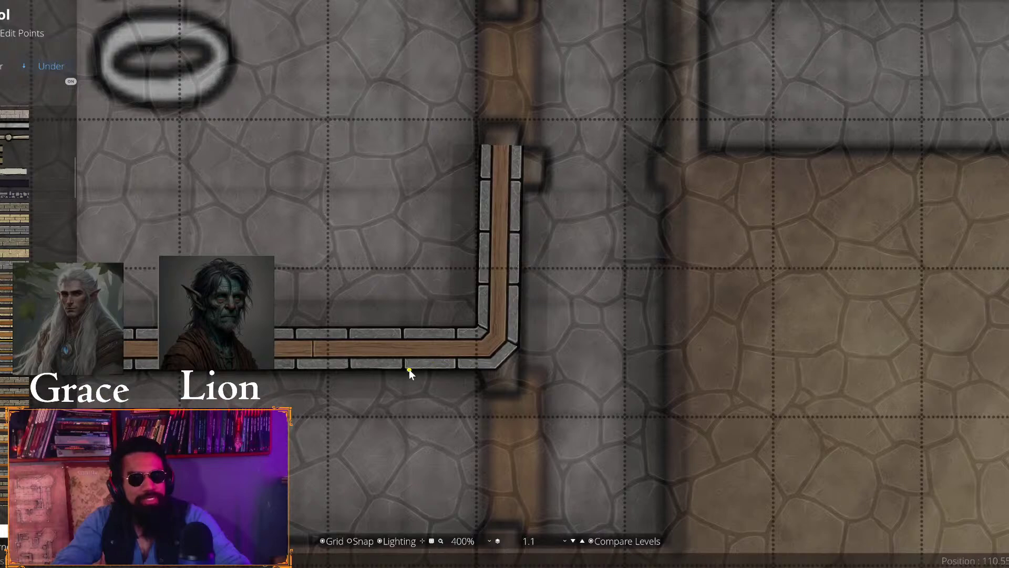
Draw room 10's remaining wall from its lower wall, around the closed side and upper side, down to the far edge of the doorway
drag(265, 481, 560, 374)
drag(144, 431, 547, 374)
scroll(547, 374, down, 2)
drag(666, 360, 281, 440)
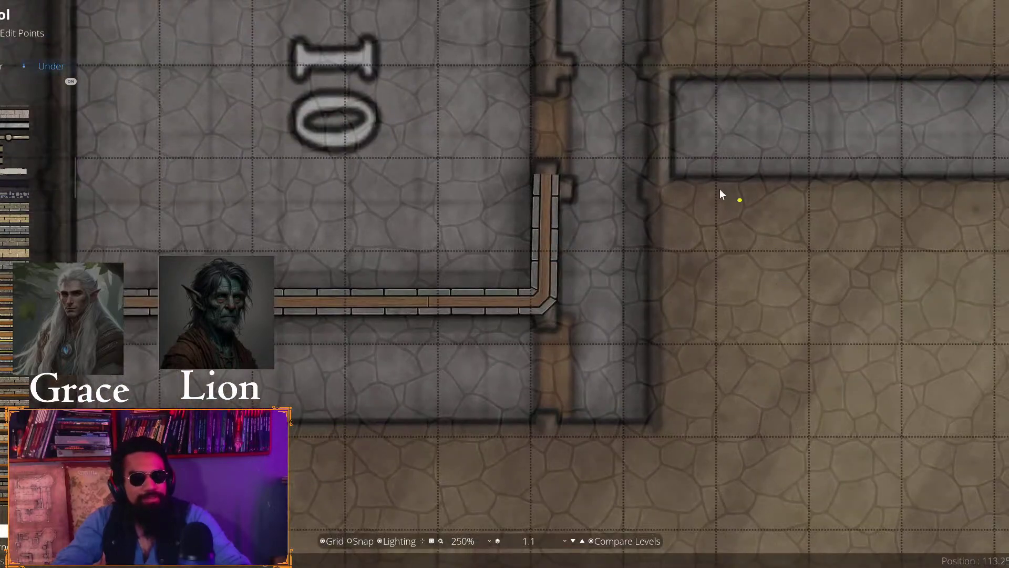
scroll(710, 189, up, 1)
drag(688, 189, 1008, 213)
scroll(494, 263, down, 2)
drag(495, 234, 554, 405)
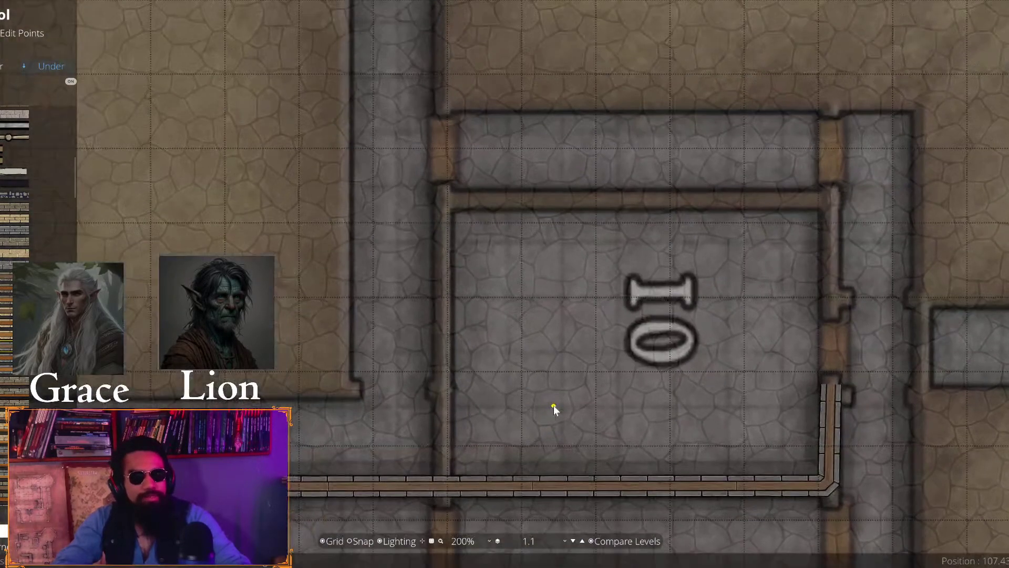
drag(471, 422, 475, 433)
scroll(474, 433, up, 1)
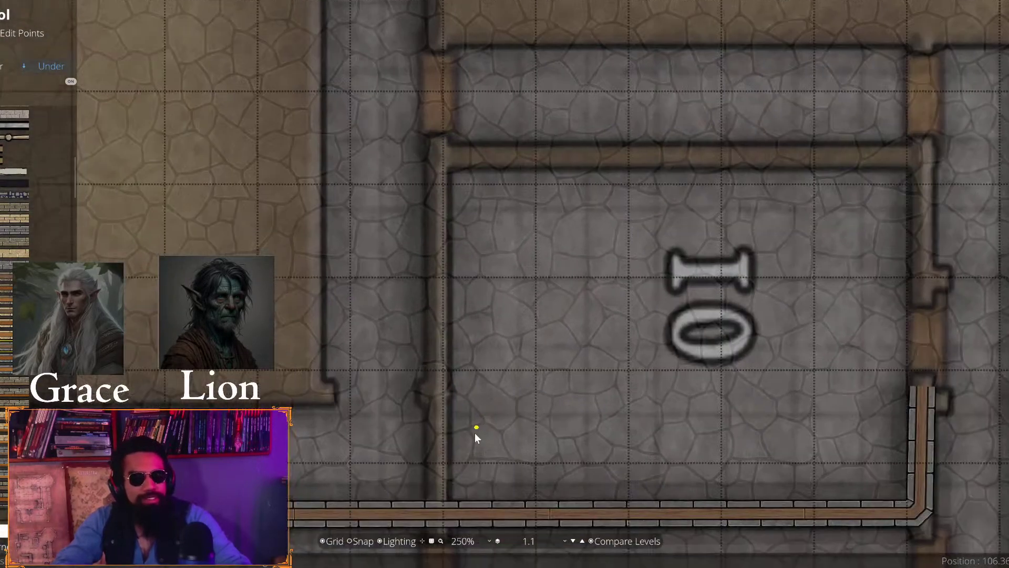
click(437, 514)
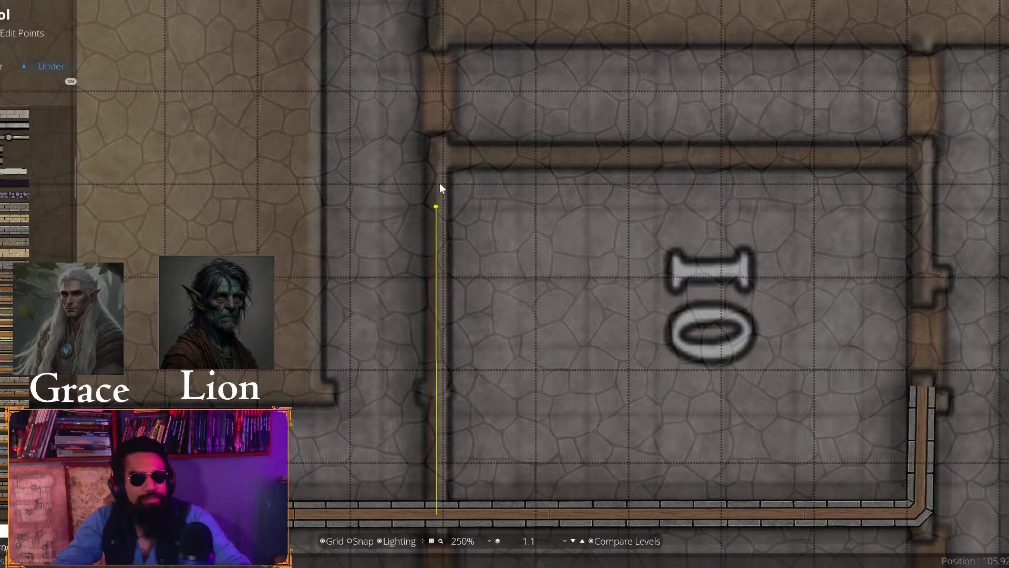
click(440, 155)
key(d)
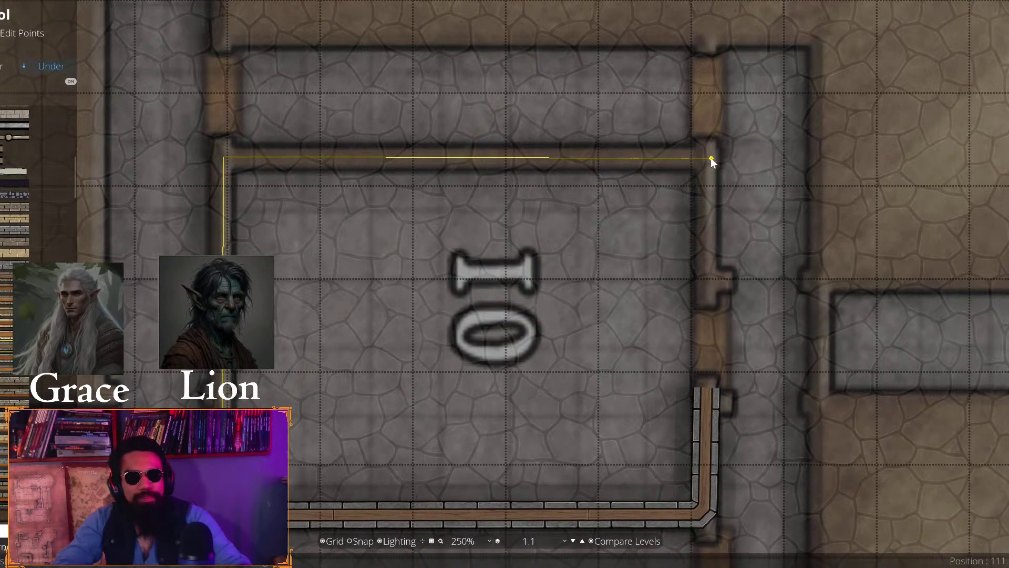
click(711, 158)
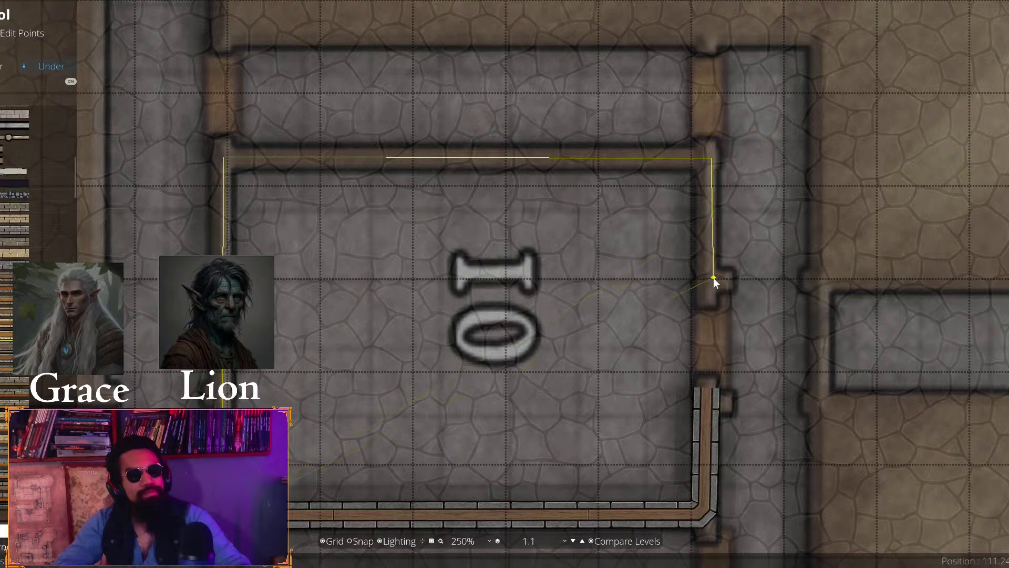
double_click(708, 298)
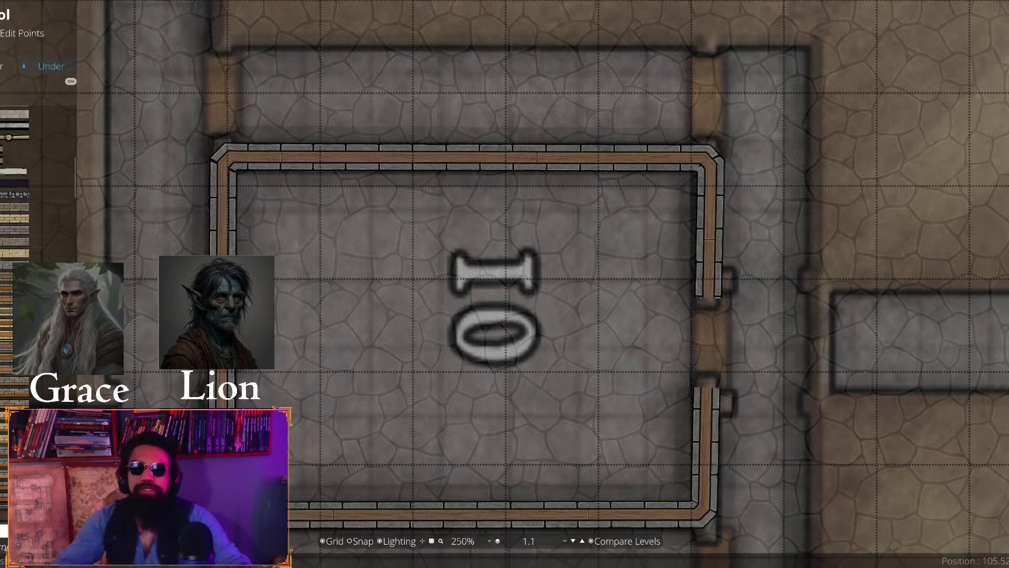
Start a wall at the free end of the corridor divider near the T square and trace it to the upper corner across from the S marker
scroll(531, 447, down, 3)
drag(530, 445, 602, 368)
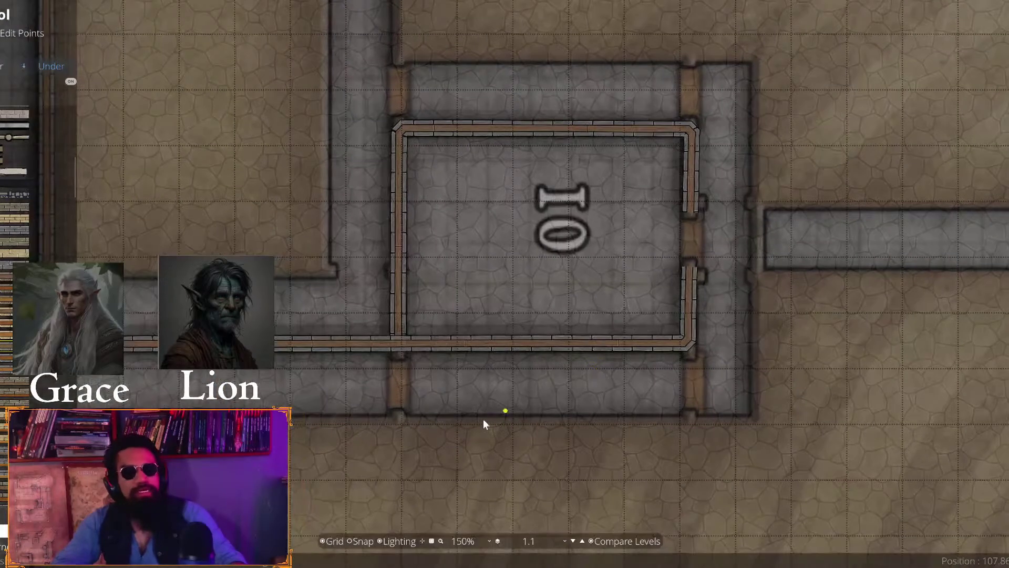
drag(767, 367, 737, 461)
drag(557, 422, 954, 386)
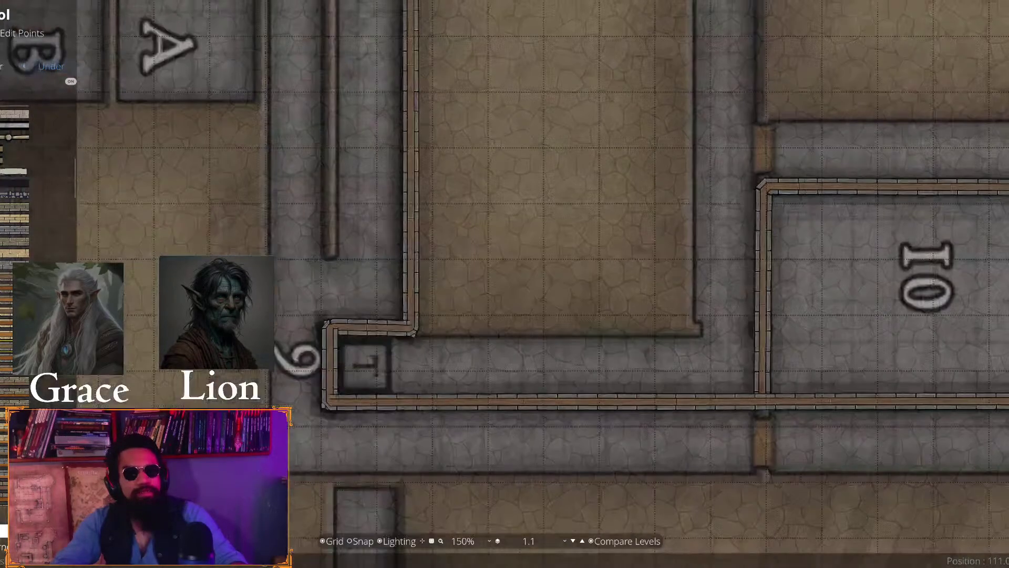
drag(342, 301, 489, 408)
drag(421, 248, 439, 408)
drag(521, 396, 483, 327)
click(465, 463)
drag(445, 79, 417, 551)
scroll(404, 316, up, 1)
drag(421, 252, 439, 280)
scroll(440, 280, up, 1)
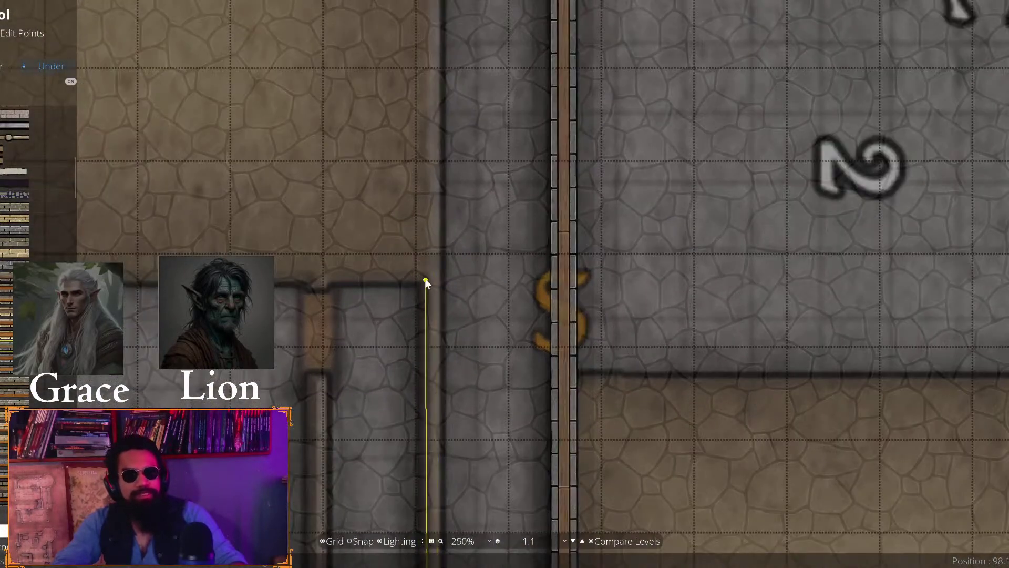
Continue the wall along the upper side of the large room above the cells to its far corner
drag(240, 246, 446, 300)
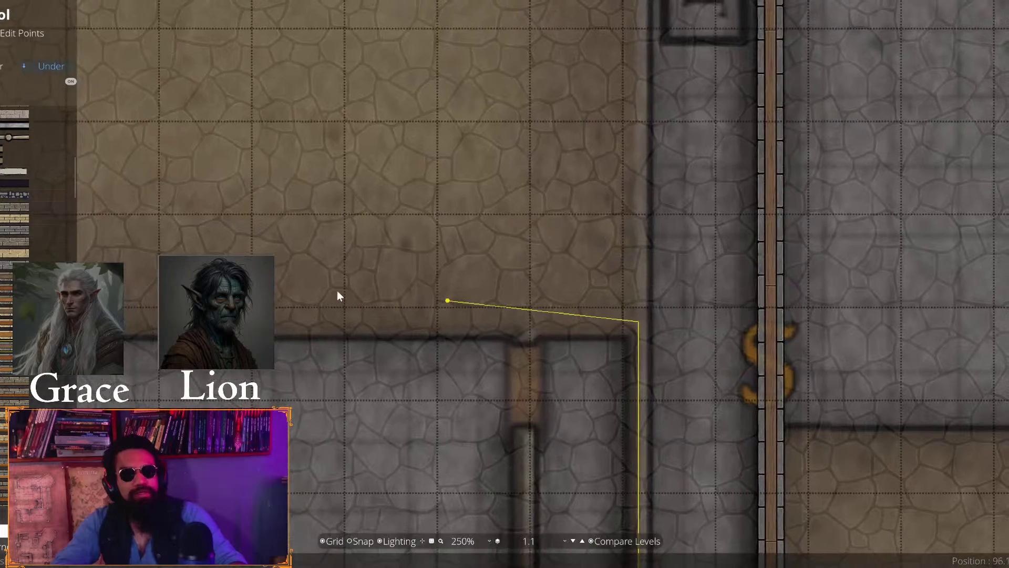
drag(163, 314, 595, 279)
drag(377, 252, 737, 194)
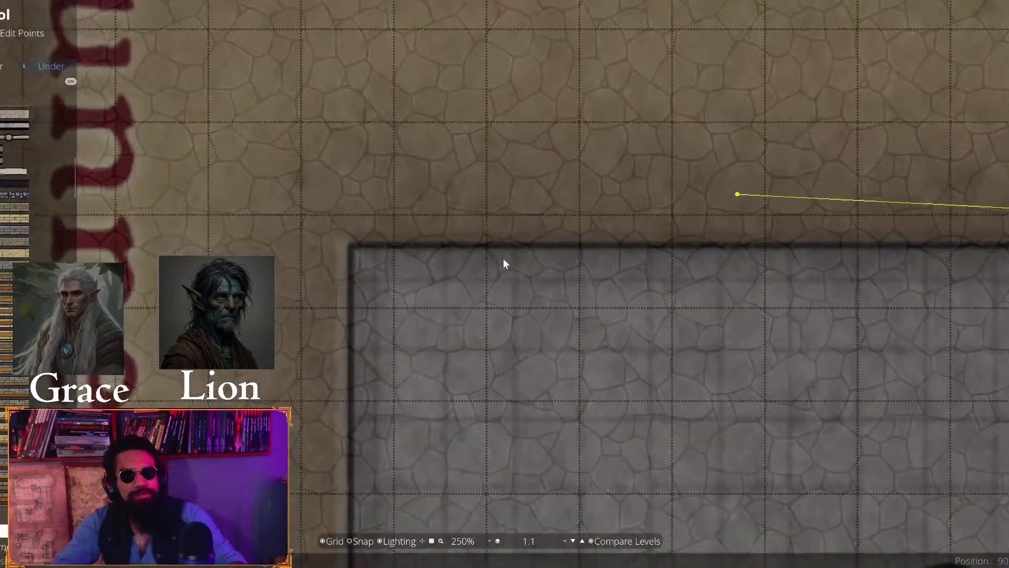
click(336, 232)
Trace the wall down the outer side of the large room and cell D, then along the lower ends of cells D through A to the corridor
drag(321, 446, 300, 209)
drag(317, 374, 289, 194)
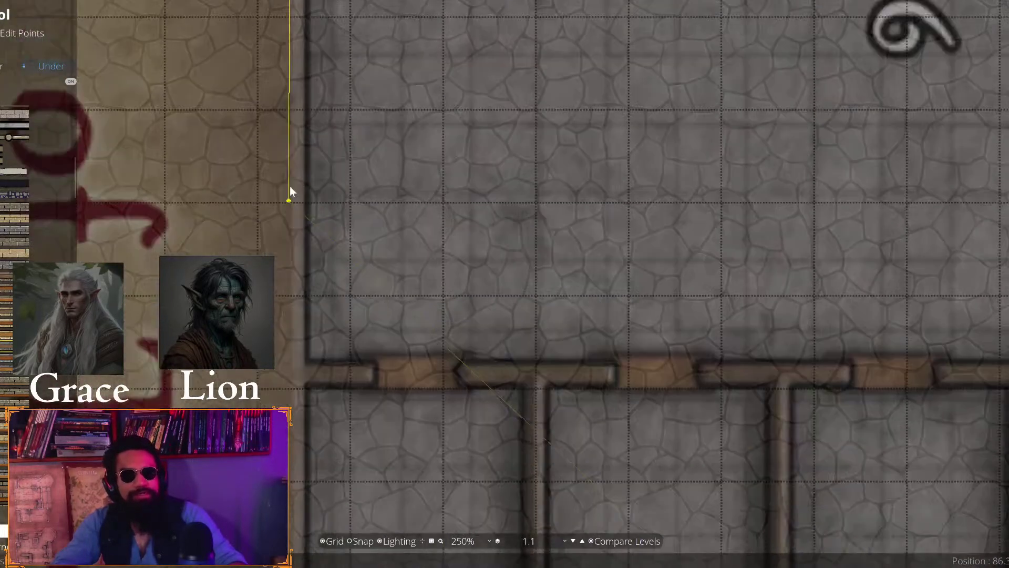
drag(294, 354, 251, 163)
drag(249, 380, 228, 316)
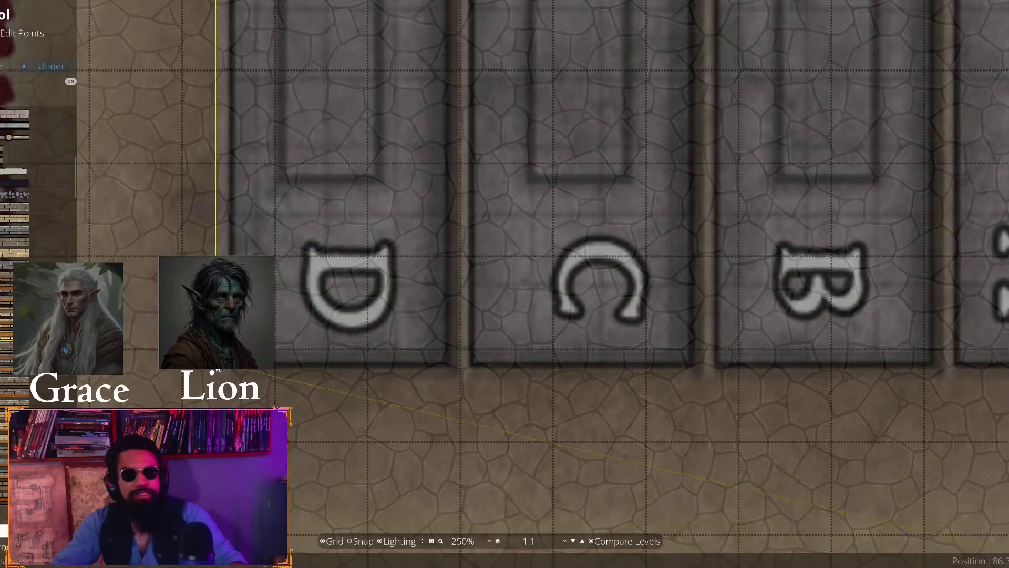
click(216, 380)
drag(999, 310, 278, 355)
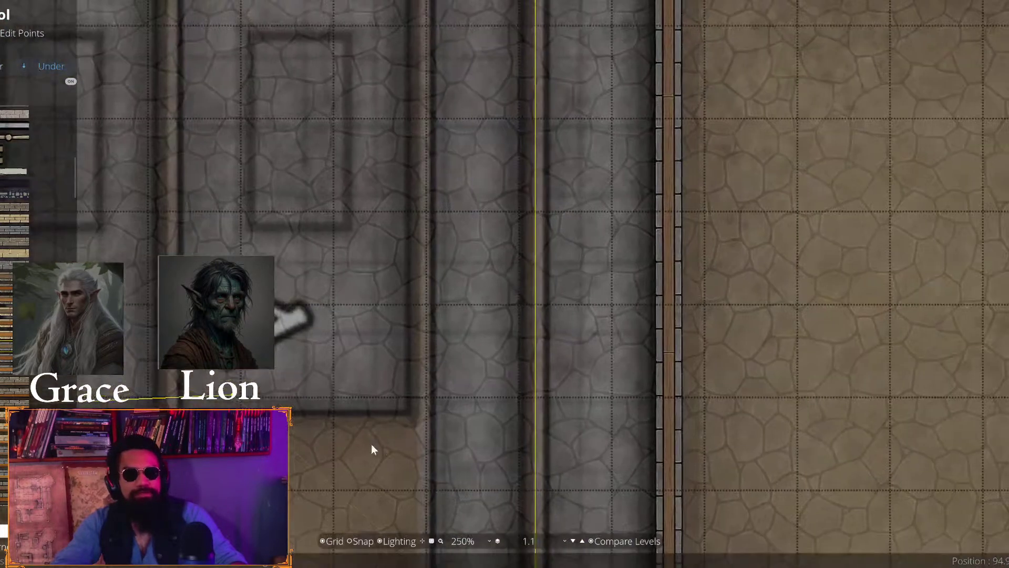
click(423, 422)
Continue the wall down the corridor past the T square and along the lower passage to the outer corner beyond room 10
drag(423, 423, 394, 183)
drag(354, 494, 326, 132)
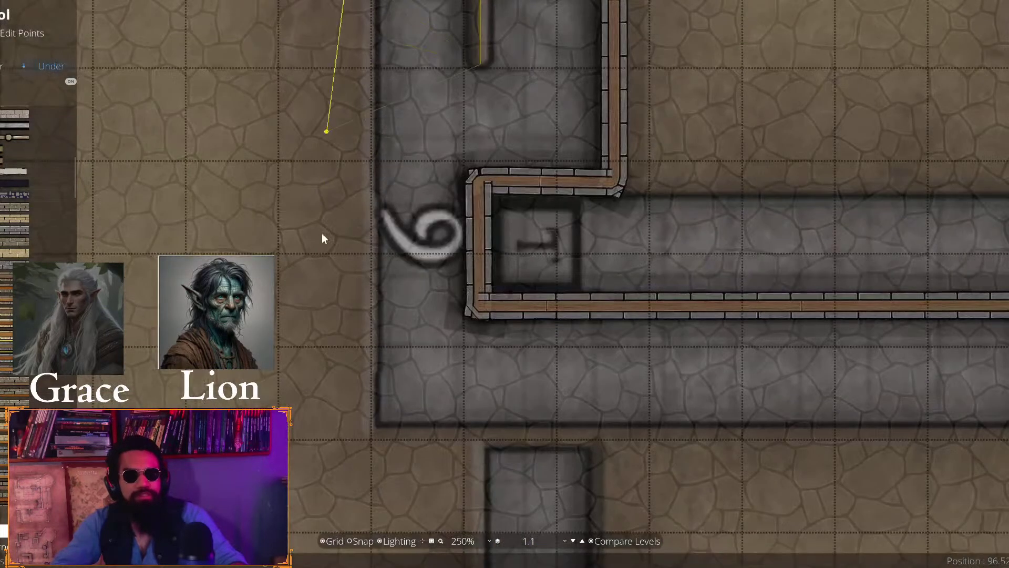
click(364, 436)
drag(845, 507, 438, 478)
drag(702, 457, 309, 447)
drag(604, 413, 197, 408)
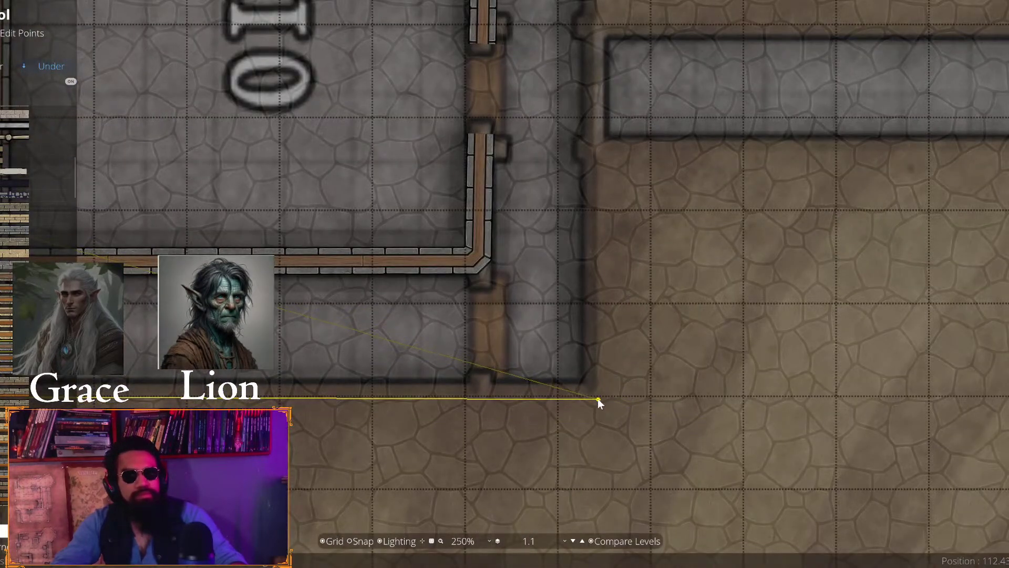
click(598, 399)
Continue the wall up the outer side of the corridor beyond room 10 and across its upper side to the adjoining corridor
drag(602, 163, 448, 562)
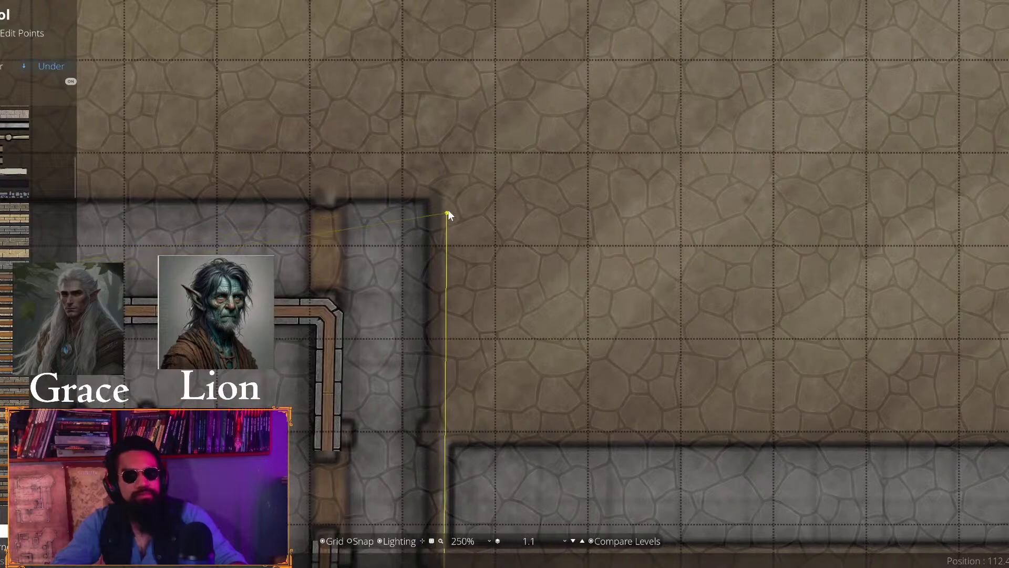
click(441, 188)
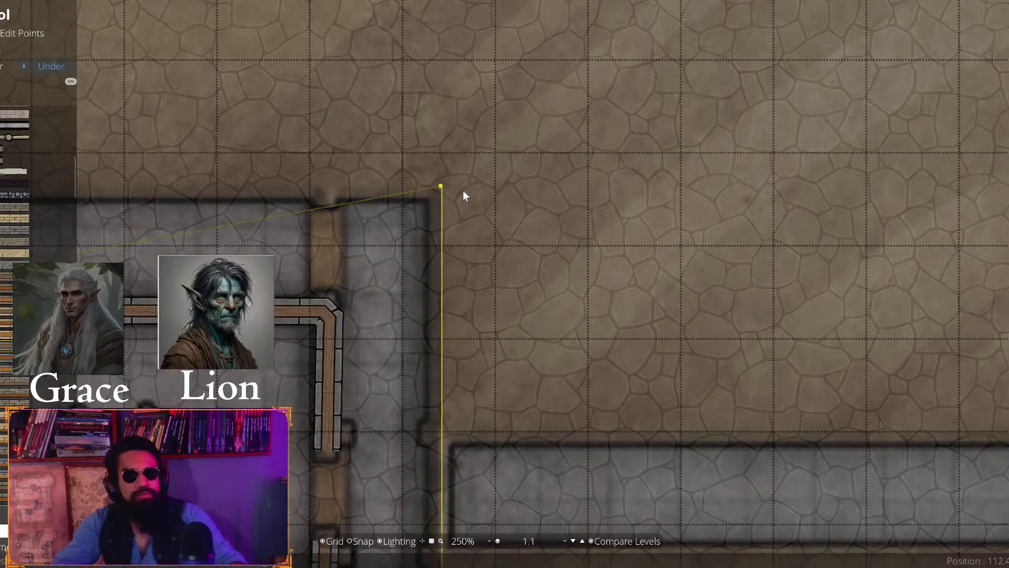
drag(441, 187, 798, 200)
key(Left)
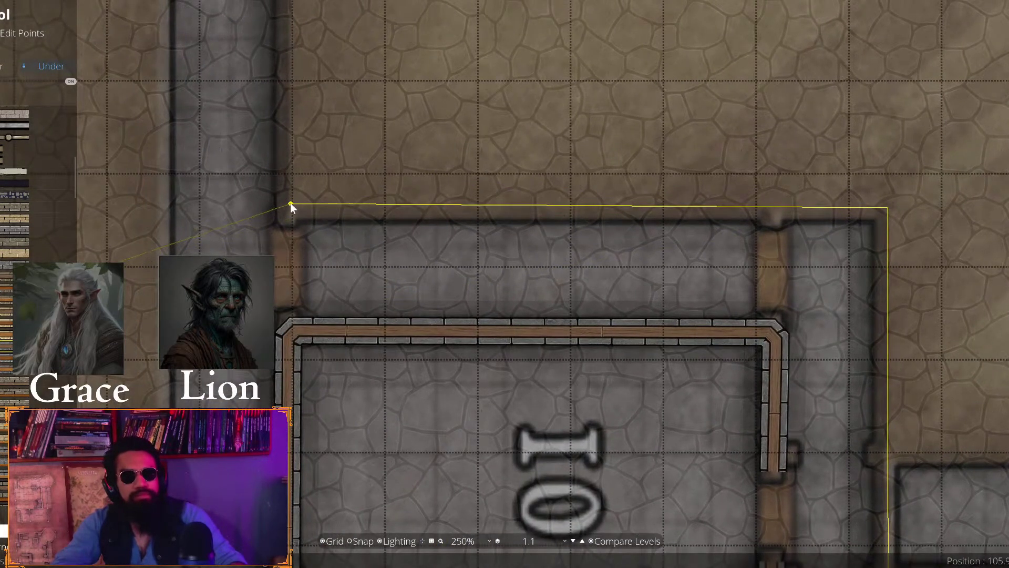
click(292, 203)
Trace the wall up the corridor above room 10, then along the lower side of the crossing corridor to its corner past the S marker
drag(292, 102, 316, 370)
drag(318, 120, 316, 335)
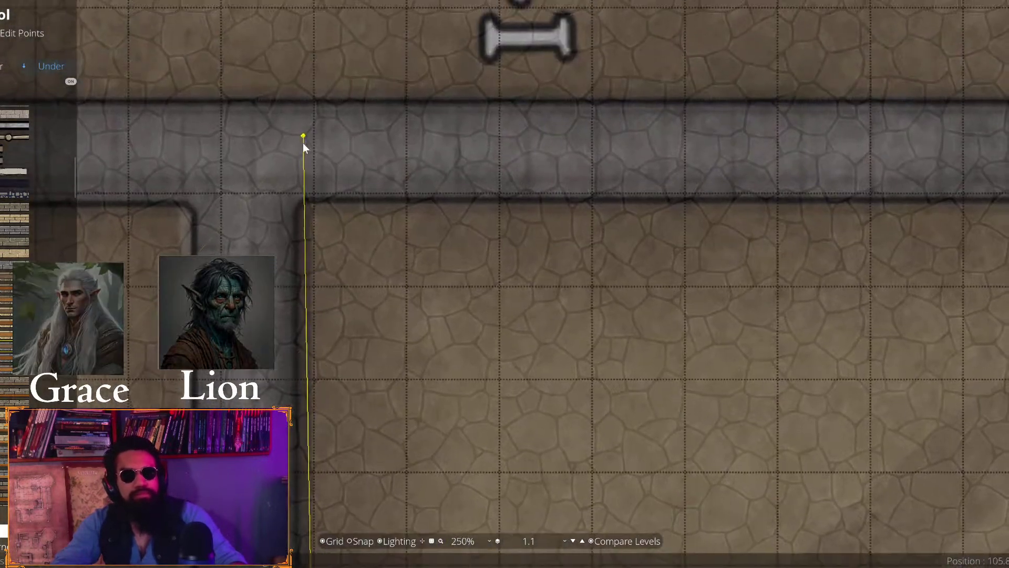
click(314, 217)
key(Right)
key(Up)
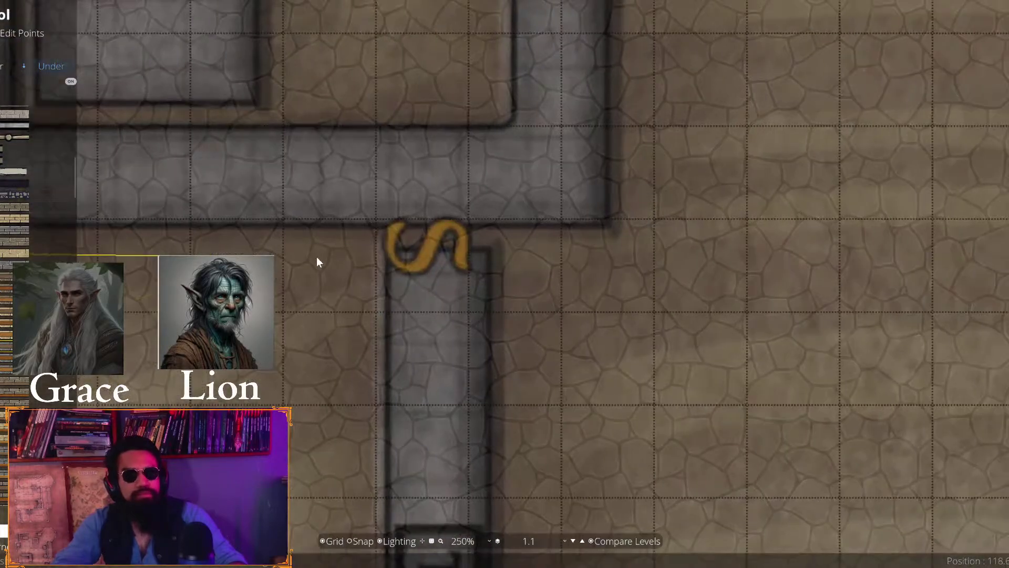
click(625, 239)
Continue the wall up the corridor's outer side to room 3 and along the room's lower edge to its outer corner
drag(625, 184, 608, 401)
drag(560, 124, 546, 347)
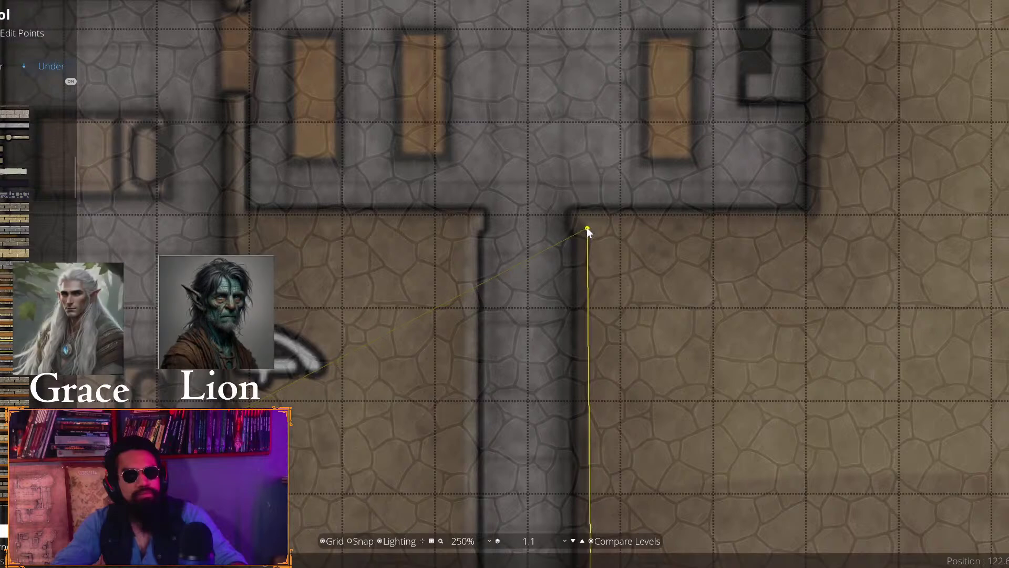
click(591, 226)
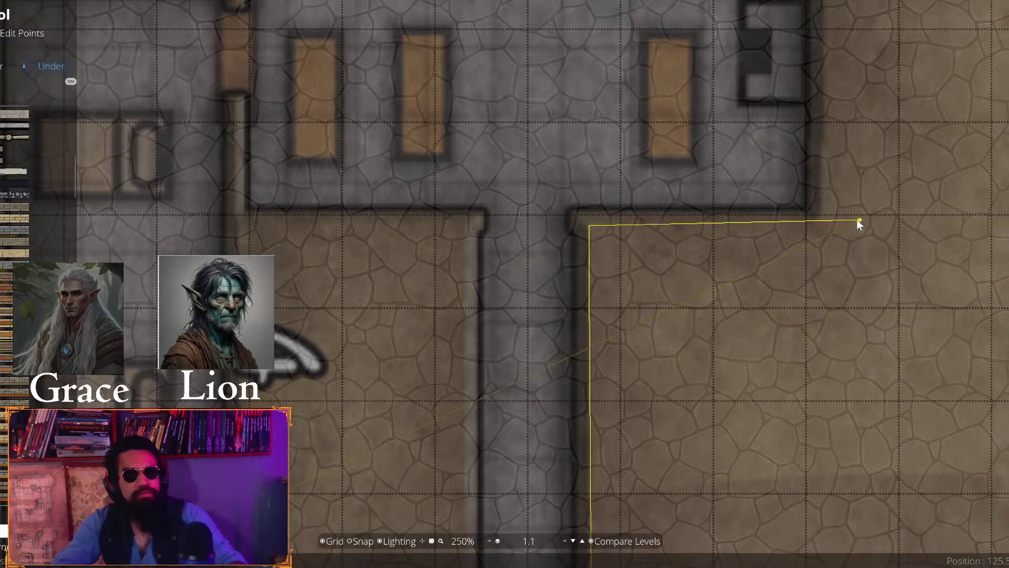
click(825, 225)
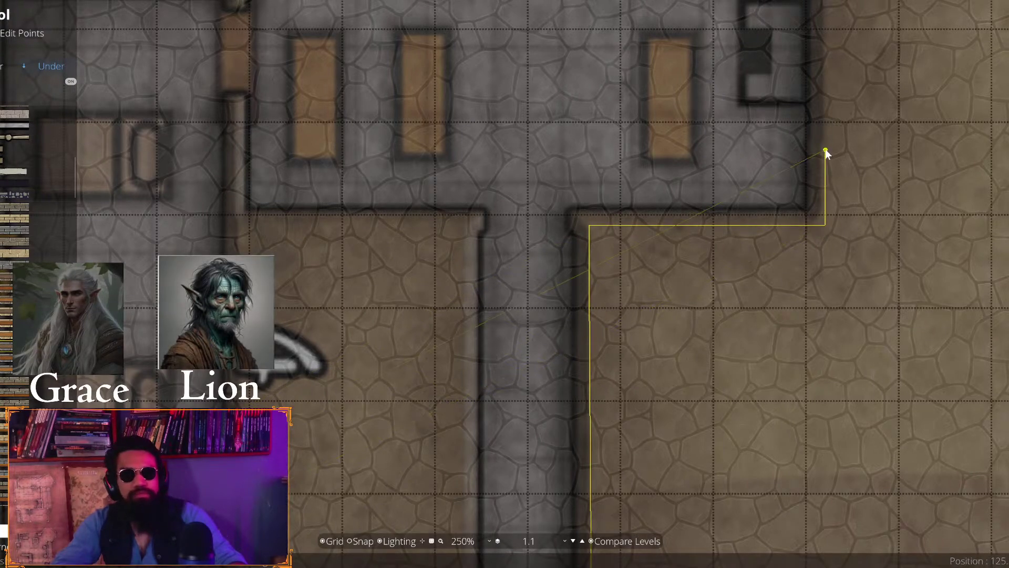
Trace the wall up the outer side of room 3, across its upper side, and down beside the A marker to the door
drag(807, 63, 779, 254)
click(718, 290)
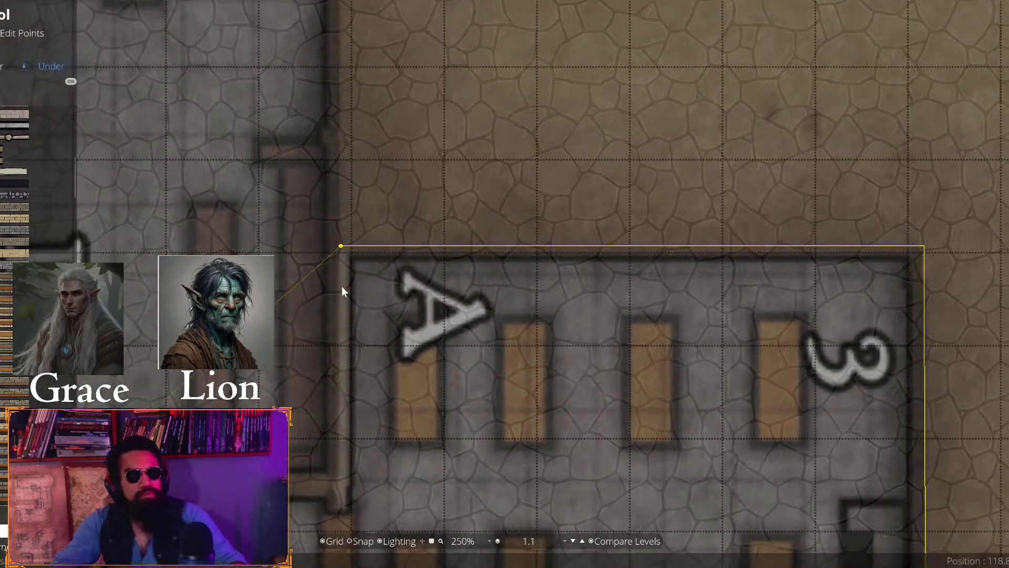
click(340, 483)
drag(339, 483, 816, 323)
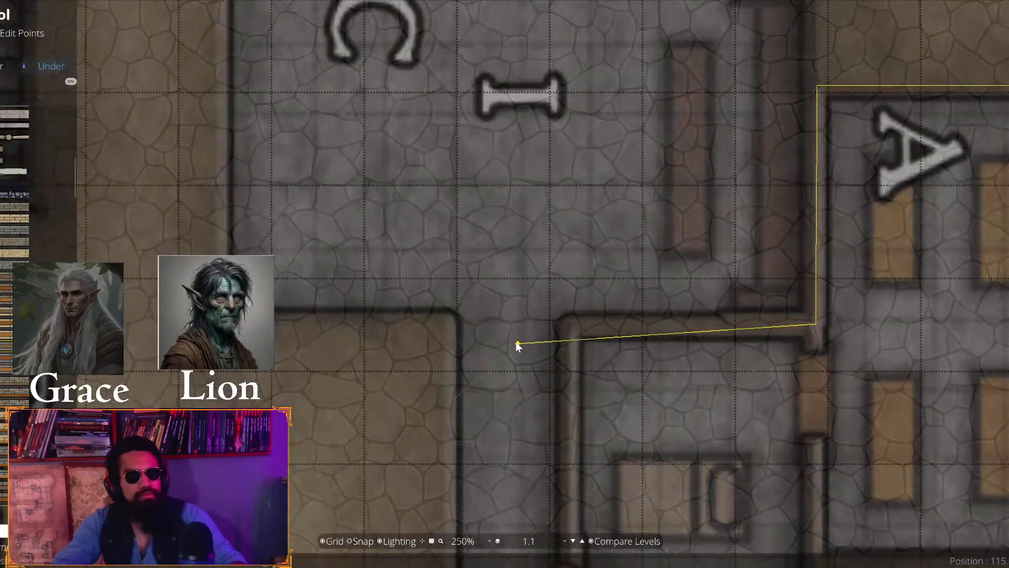
Trace the wall around room 4, down the side with the S marker, along the lower end, and up to the other end of the door
drag(554, 435, 394, 98)
drag(413, 499, 419, 105)
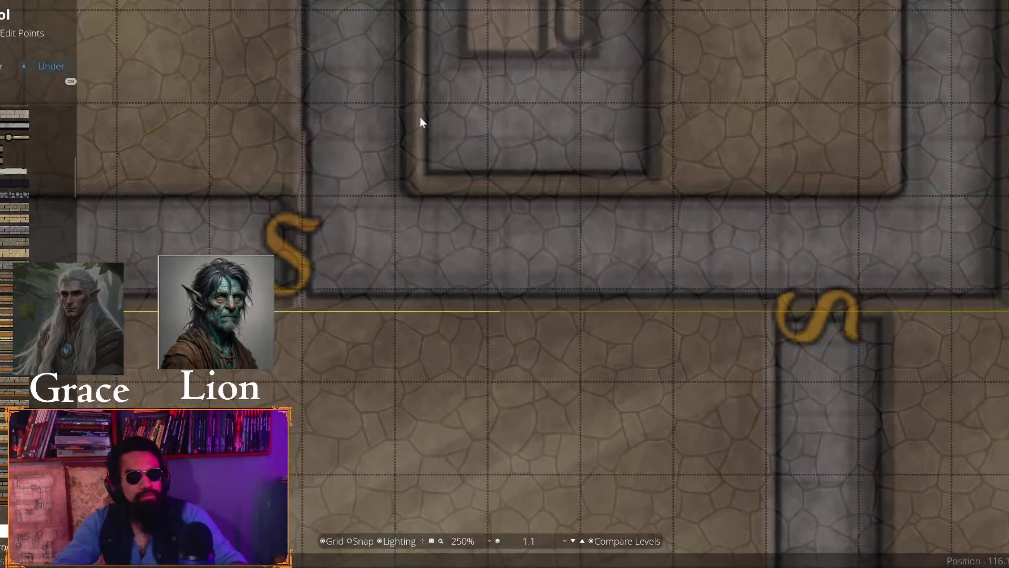
click(415, 180)
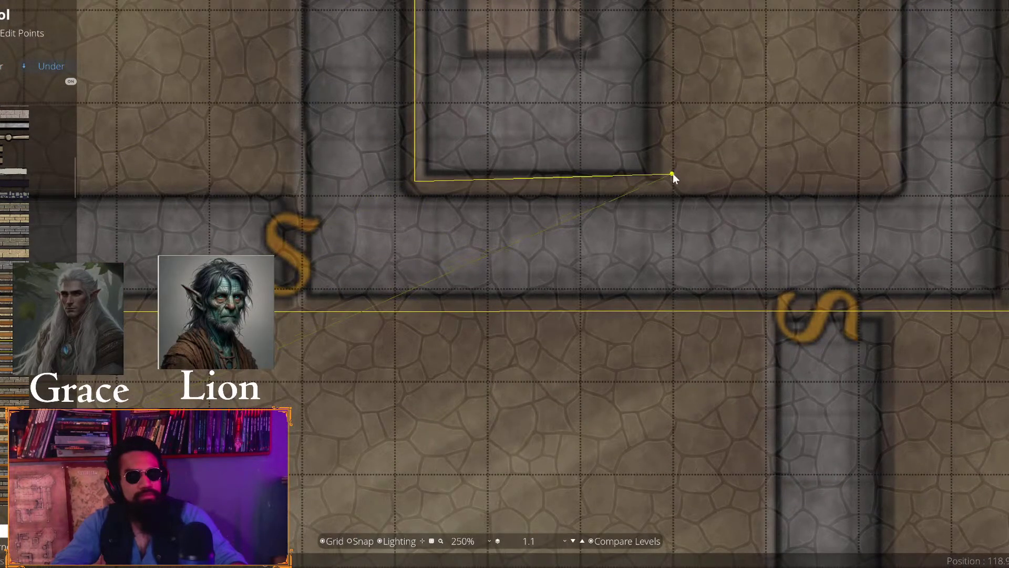
click(668, 182)
key(w)
drag(592, 348, 585, 411)
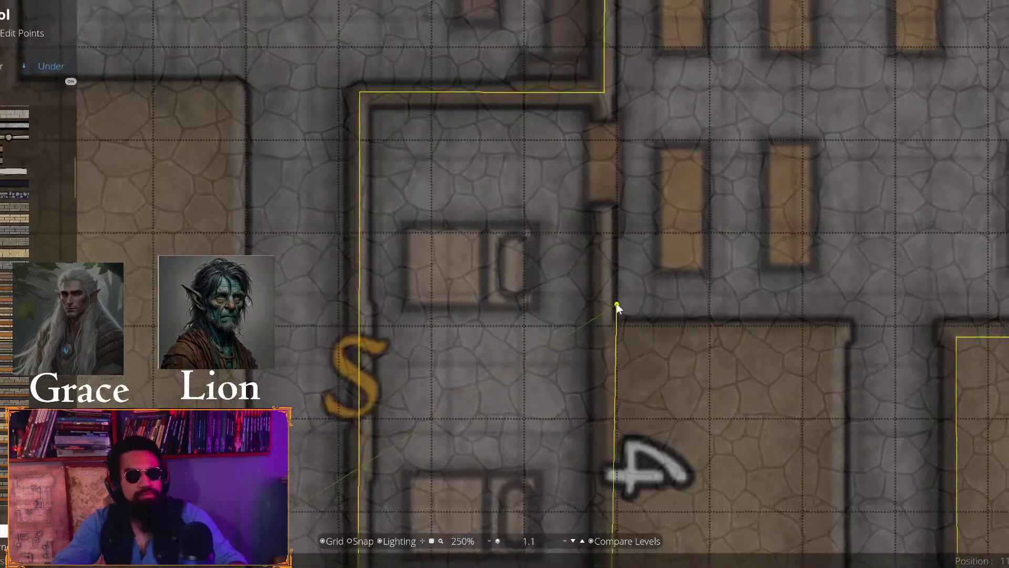
click(601, 210)
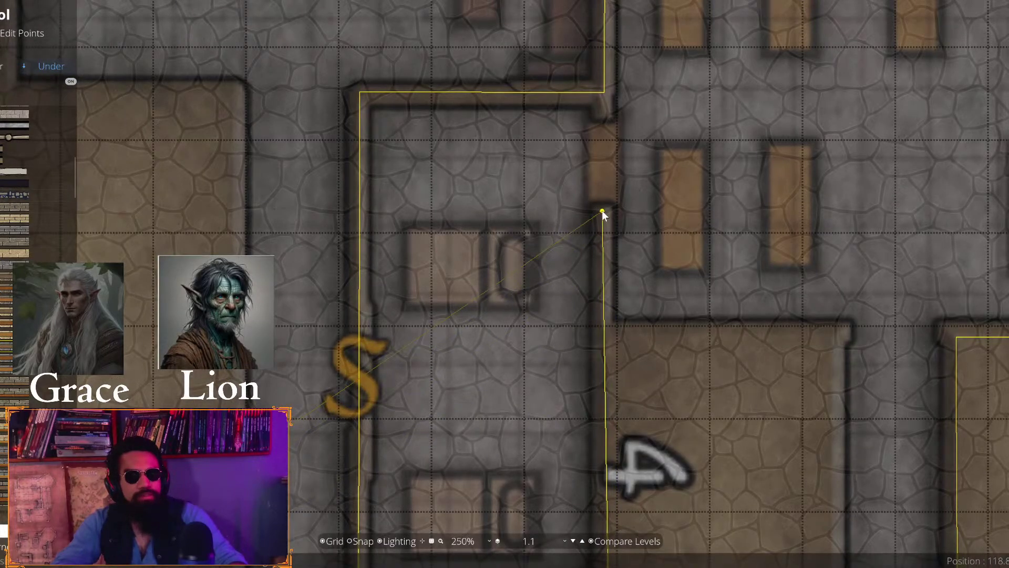
Draw a wall around the solid block beside room 4, ending it on the room's lower wall
click(605, 336)
key(d)
click(593, 313)
key(s)
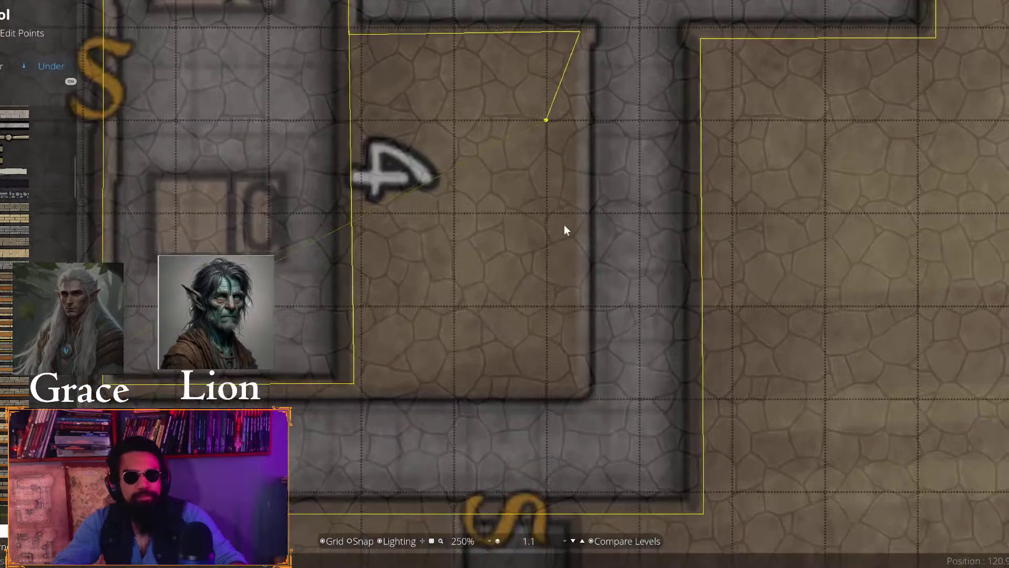
click(583, 387)
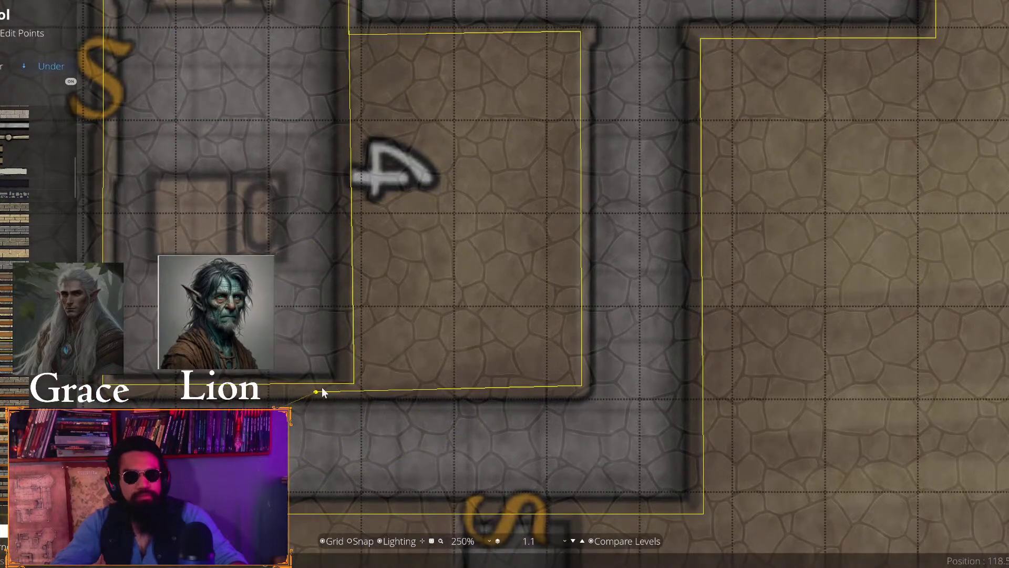
double_click(314, 385)
Examine the untraced T square corridor, its side passage, and round room 11 before returning to the S marker
scroll(314, 386, down, 3)
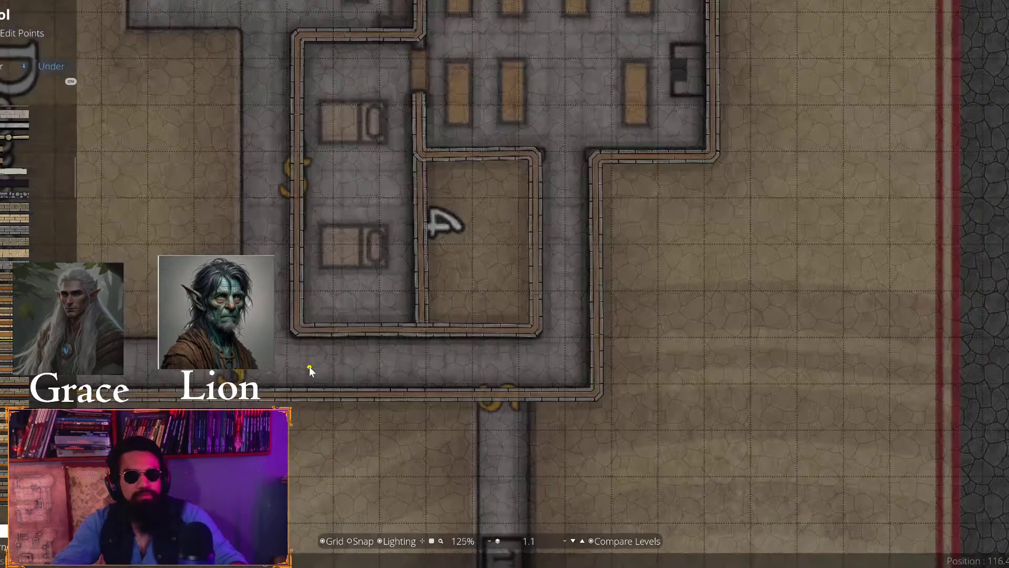
scroll(365, 298, up, 2)
drag(361, 173, 652, 60)
drag(462, 315, 644, 45)
drag(815, 380, 248, 95)
drag(556, 58, 525, 228)
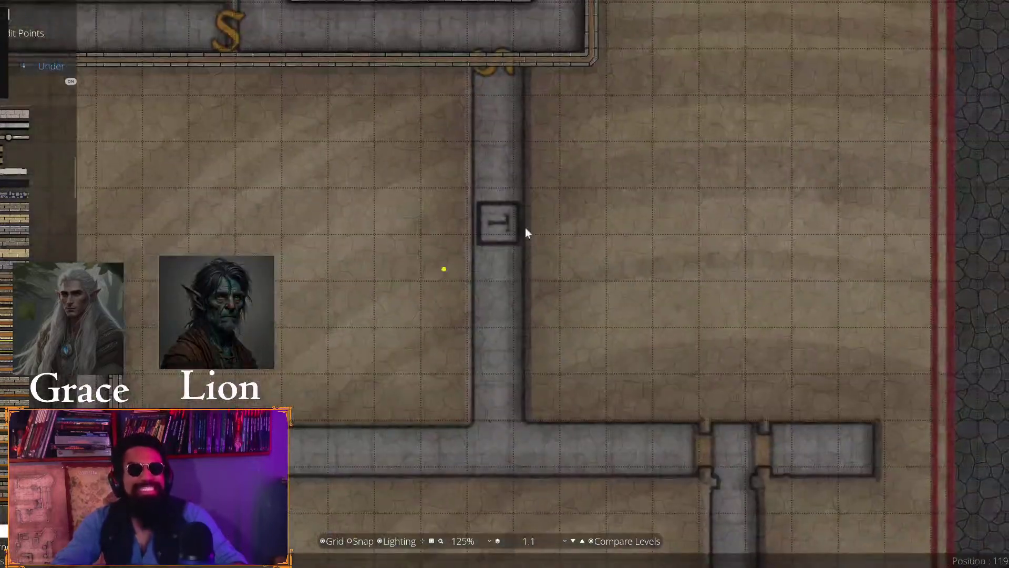
drag(563, 341, 447, 95)
drag(502, 446, 444, 277)
scroll(445, 277, up, 2)
drag(573, 105, 512, 358)
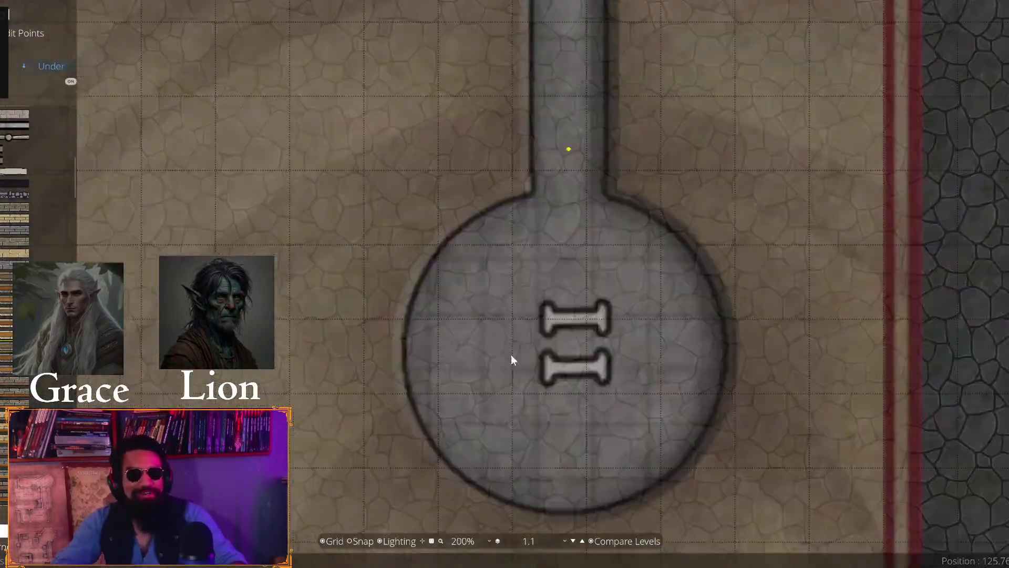
drag(557, 174, 827, 473)
drag(500, 63, 449, 298)
scroll(404, 362, up, 2)
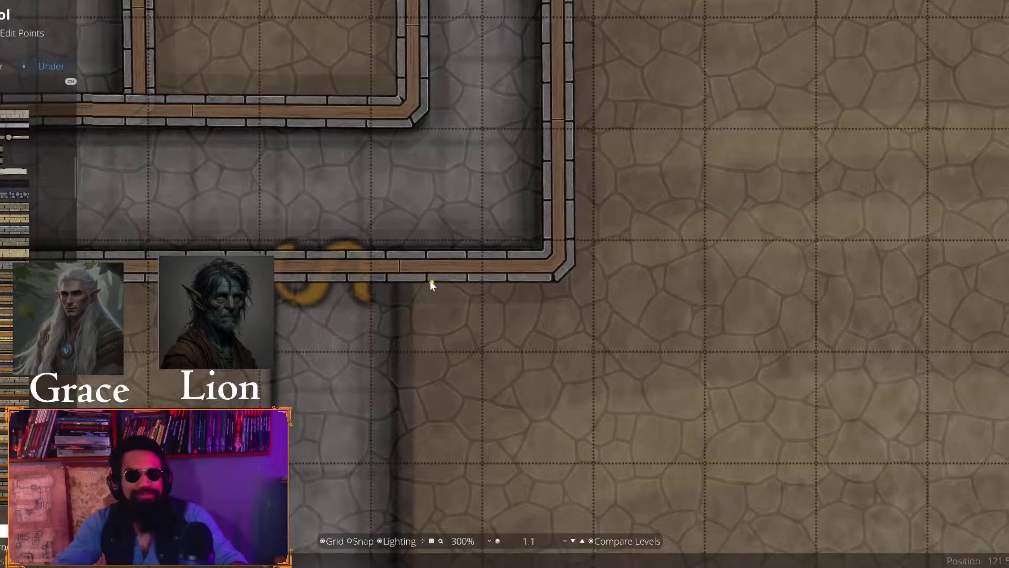
Start a wall beside the S marker and trace it down the corridor's outer side past the T square to the junction corner
click(421, 266)
drag(401, 417, 476, 50)
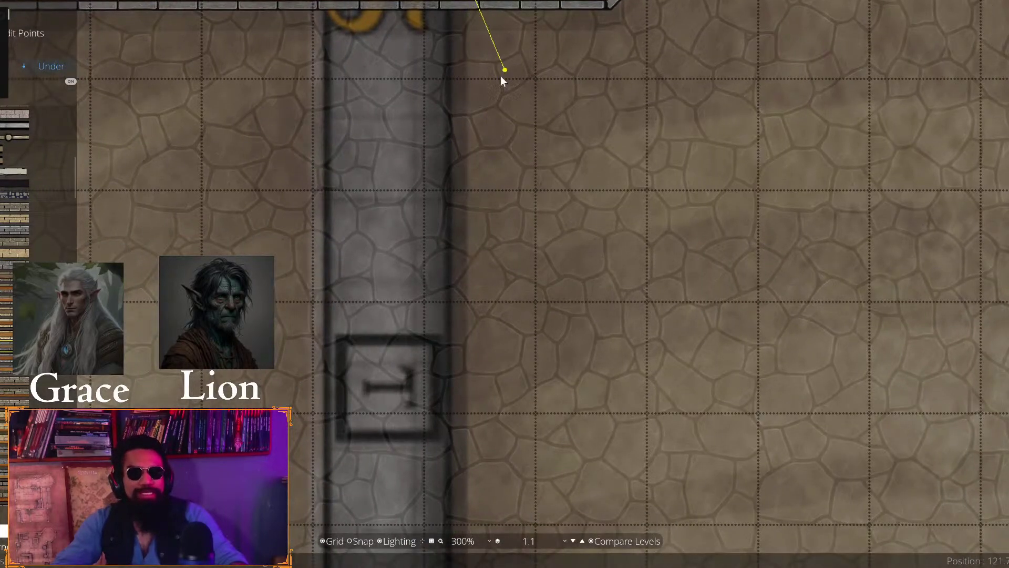
drag(523, 74, 522, 425)
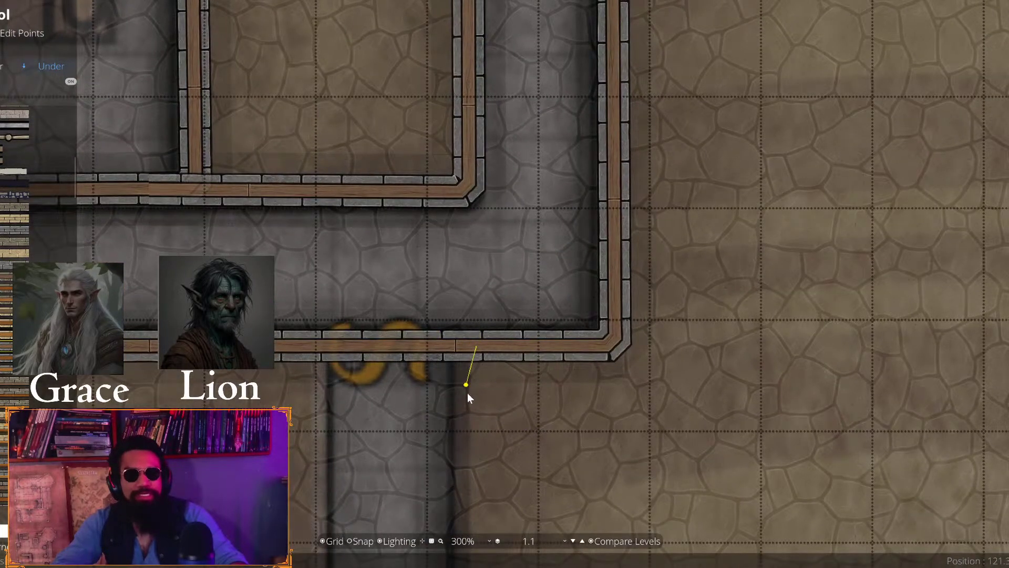
click(470, 356)
drag(455, 476, 446, 276)
drag(454, 510, 398, 199)
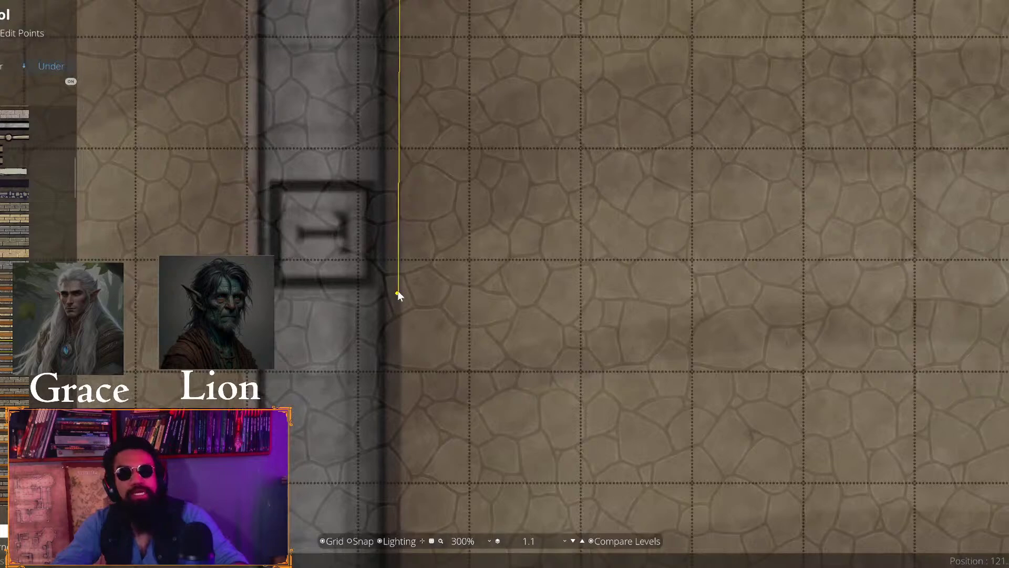
drag(418, 553, 416, 250)
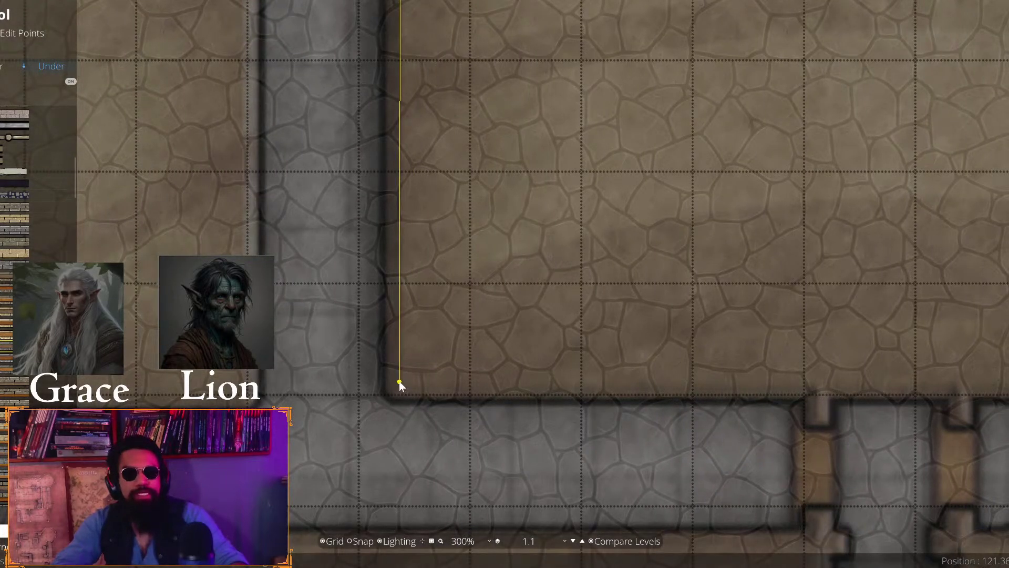
click(400, 388)
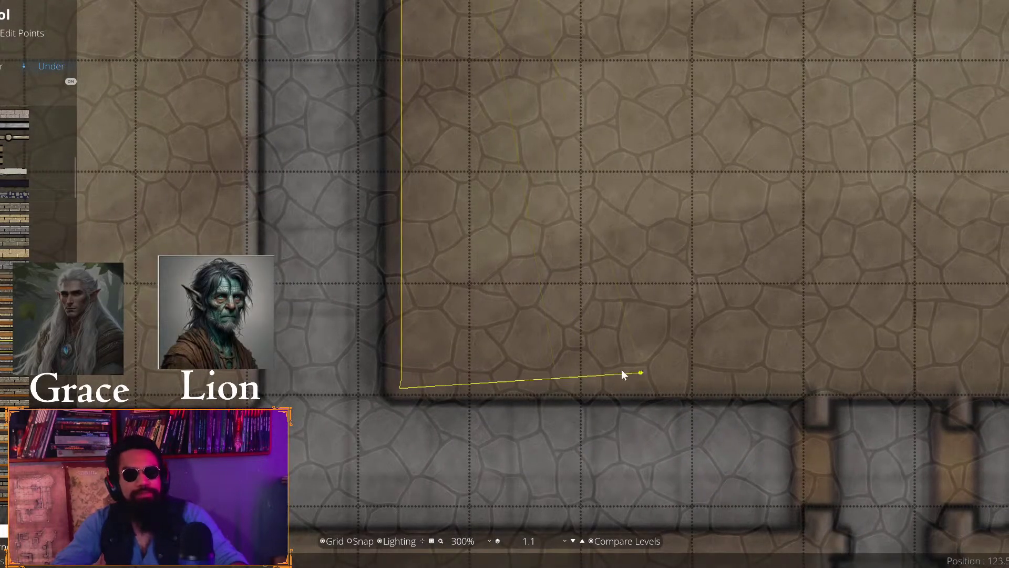
Continue the wall along the passage's upper side past both doors and around the small end chamber to its lower inner corner
scroll(621, 369, right, 10)
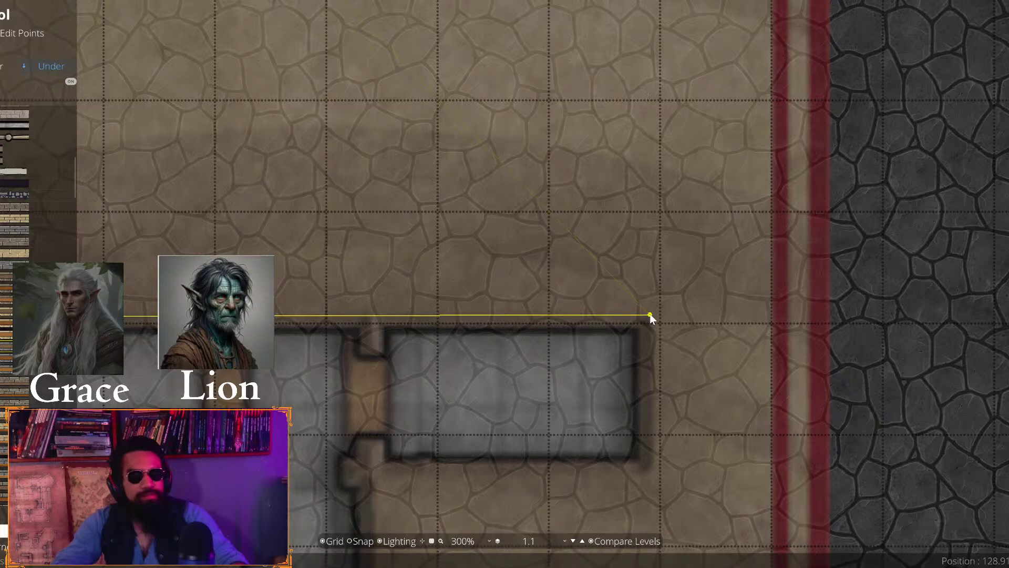
click(652, 314)
click(656, 475)
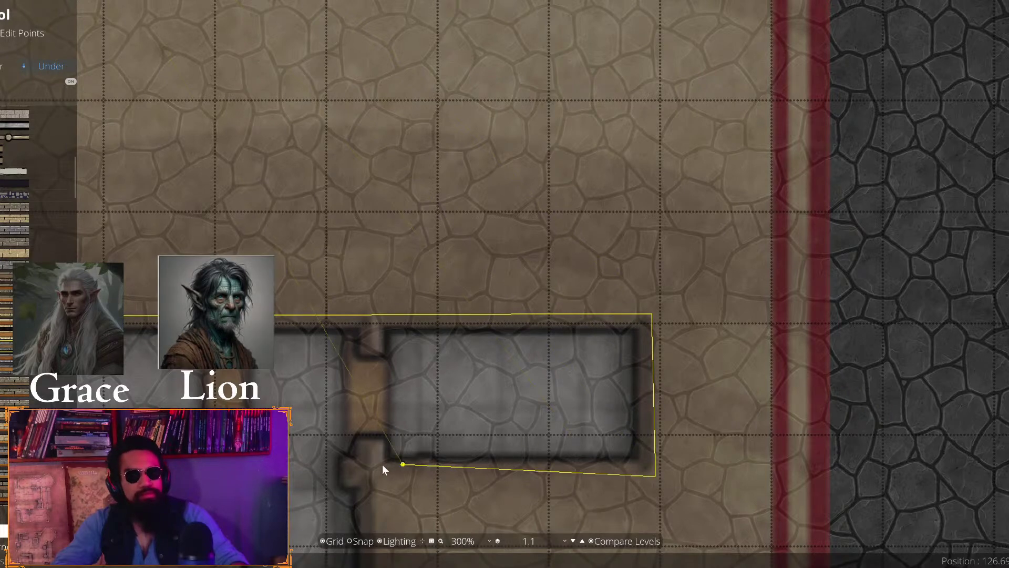
click(375, 475)
Trace the wall down the outer side of the corridor to the neck of round room 11
scroll(371, 473, down, 10)
scroll(445, 268, down, 5)
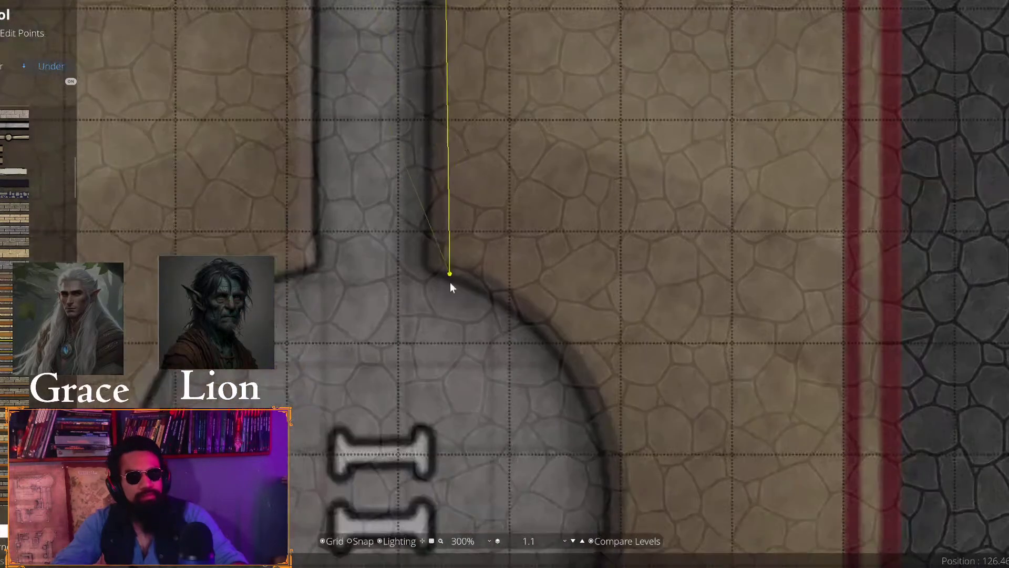
click(444, 254)
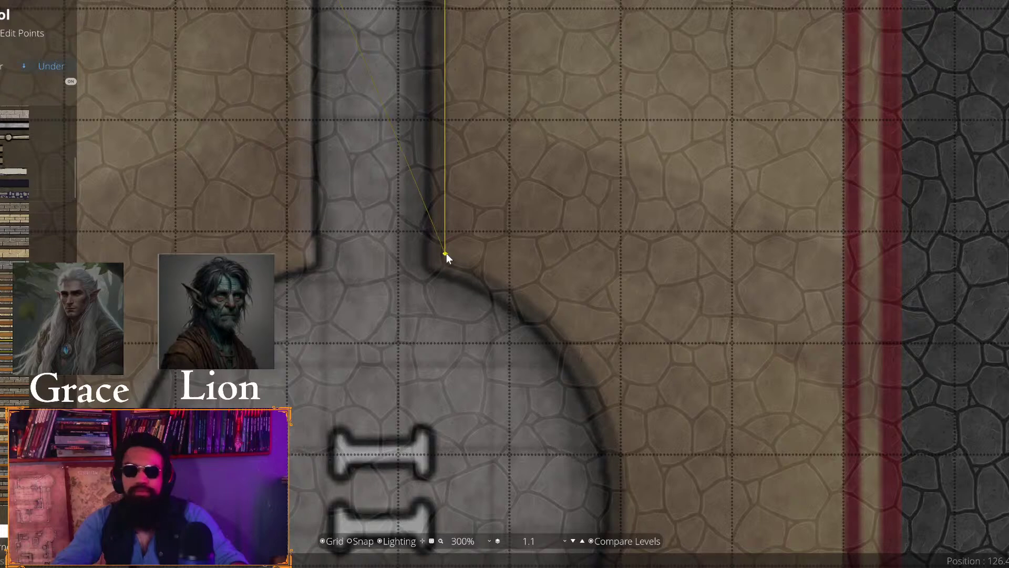
Trace the wall in short segments around the outer curve of round room 11 to its lowest edge
click(521, 281)
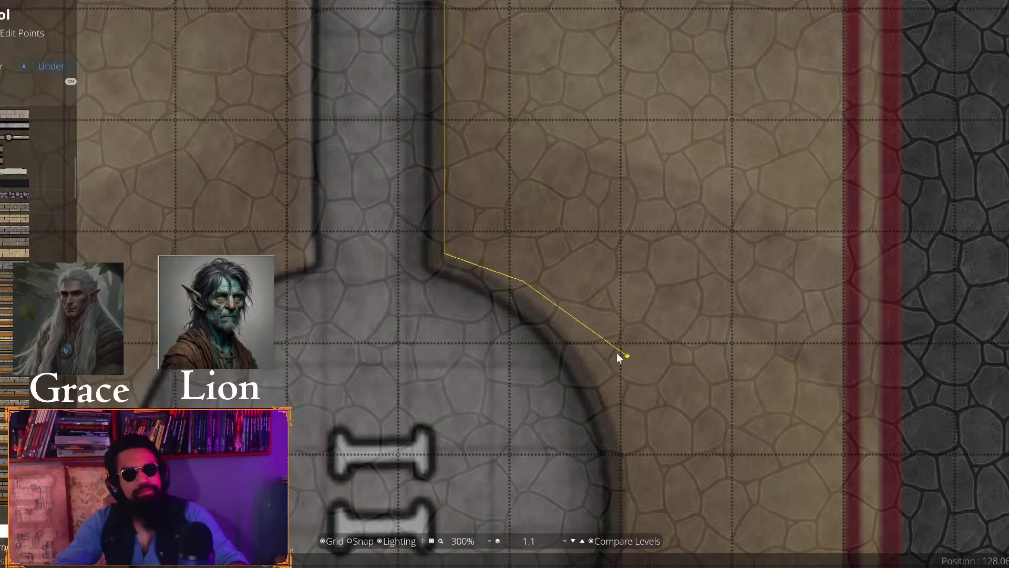
click(607, 385)
scroll(558, 182, down, 5)
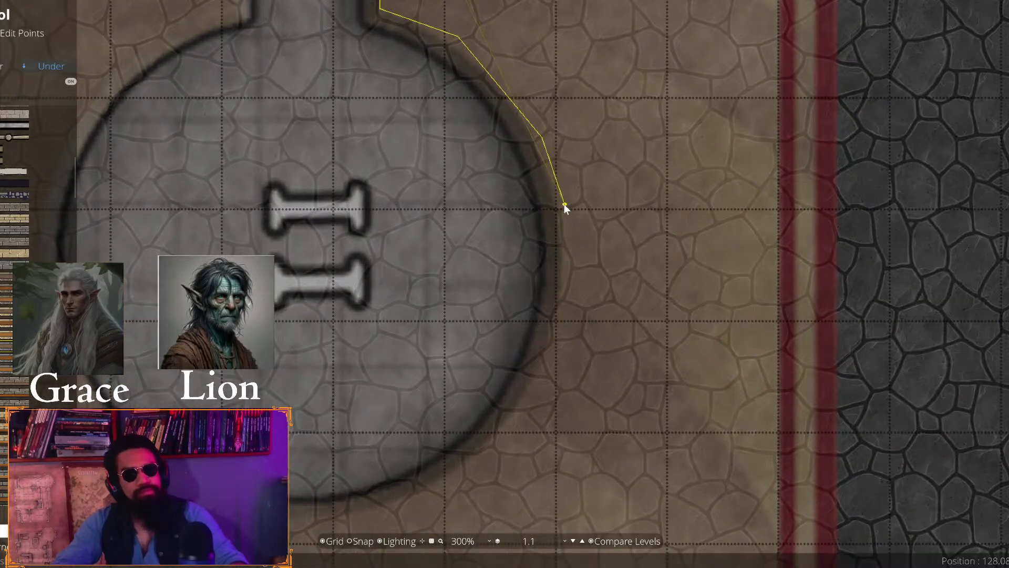
click(567, 228)
click(567, 310)
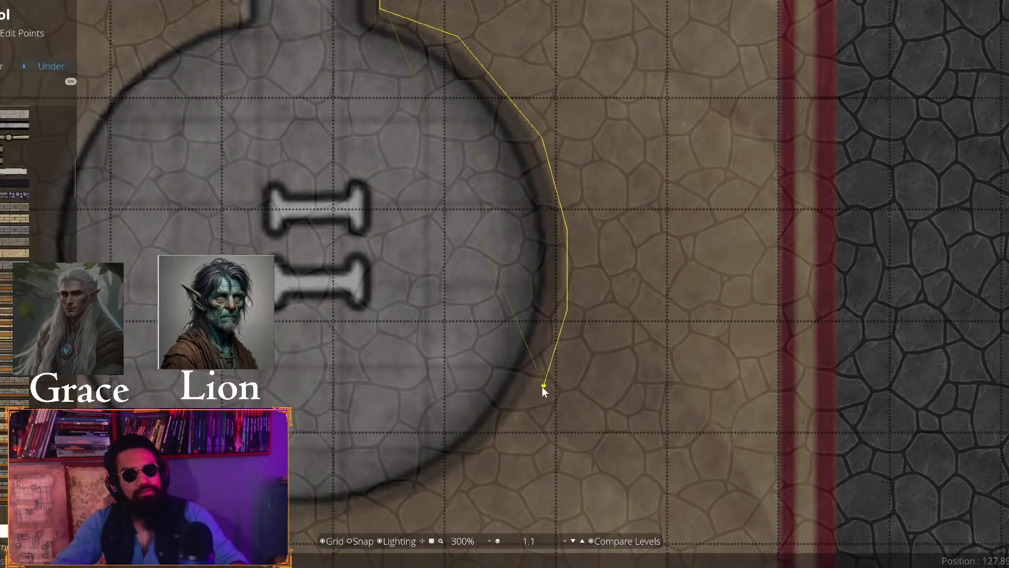
click(525, 418)
click(468, 469)
click(344, 518)
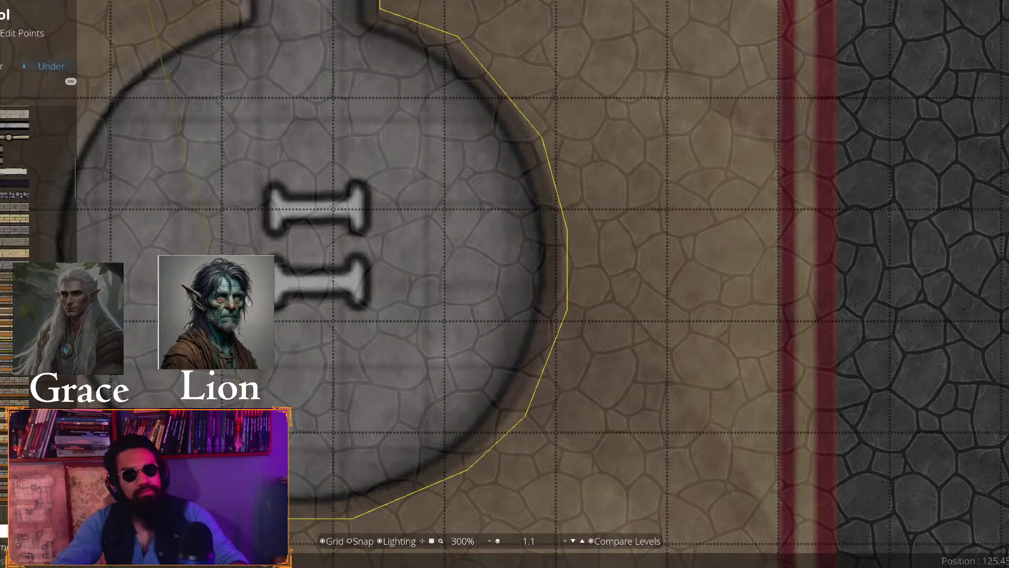
click(262, 517)
Continue the wall in short segments around the lower and far sides of round room 11 up to its neck
drag(261, 517, 580, 448)
click(474, 425)
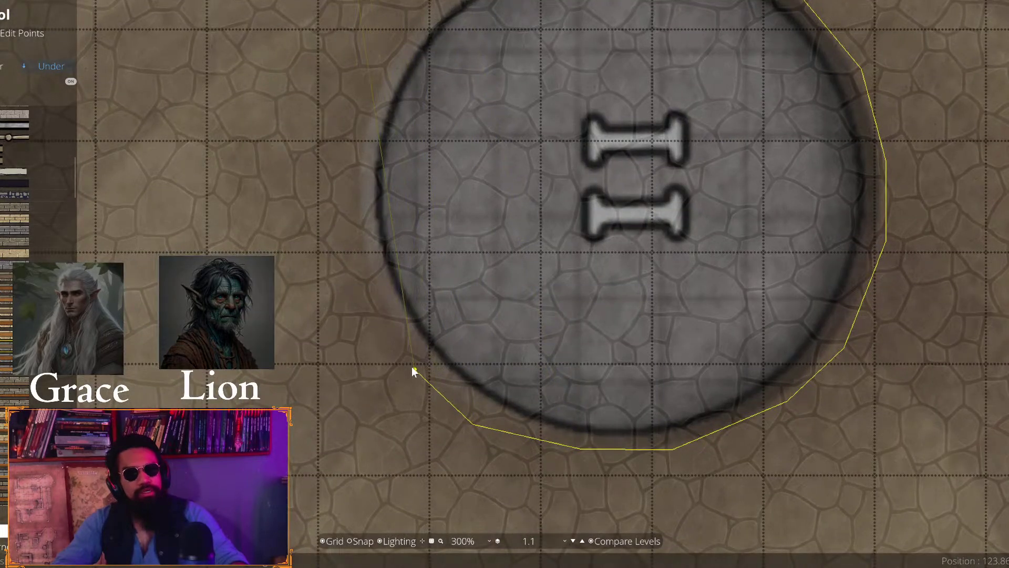
click(414, 369)
click(365, 296)
click(356, 222)
drag(356, 222, 375, 443)
click(377, 373)
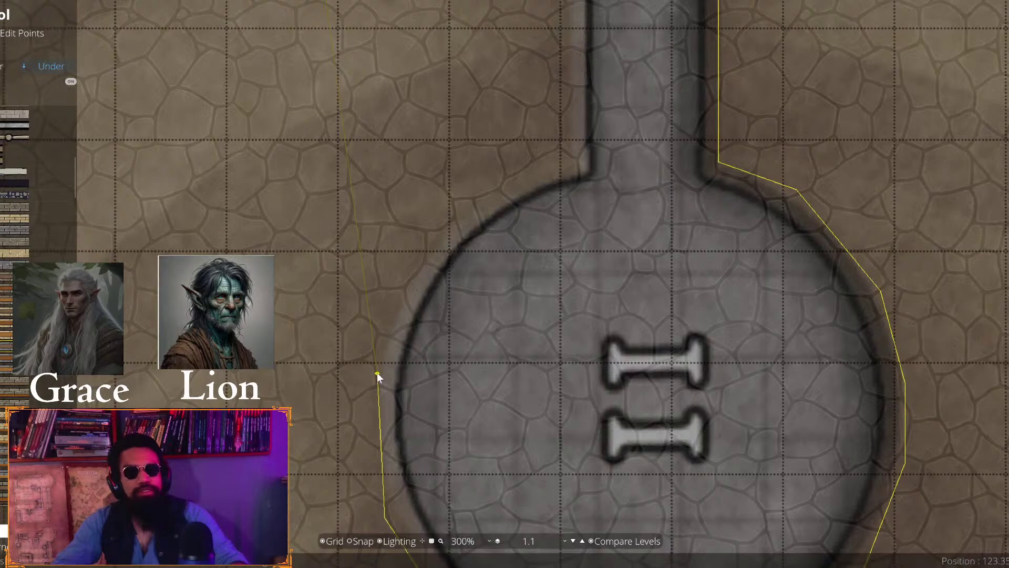
click(415, 262)
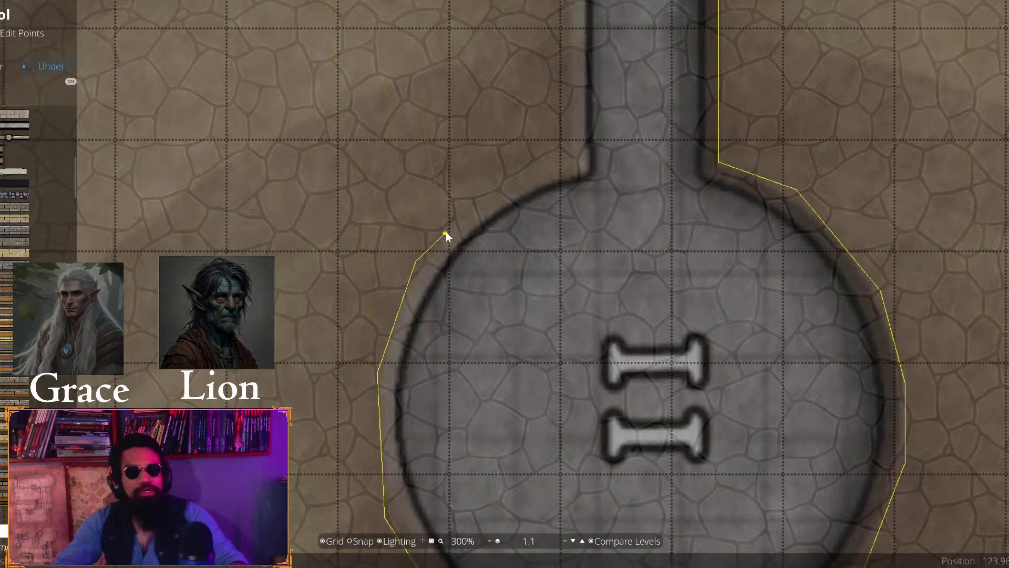
click(573, 160)
Trace the wall up the corridor from room 11 and along the passage's lower side, ending it at the corridor wall outside room 10
drag(571, 145, 541, 416)
drag(541, 168, 595, 366)
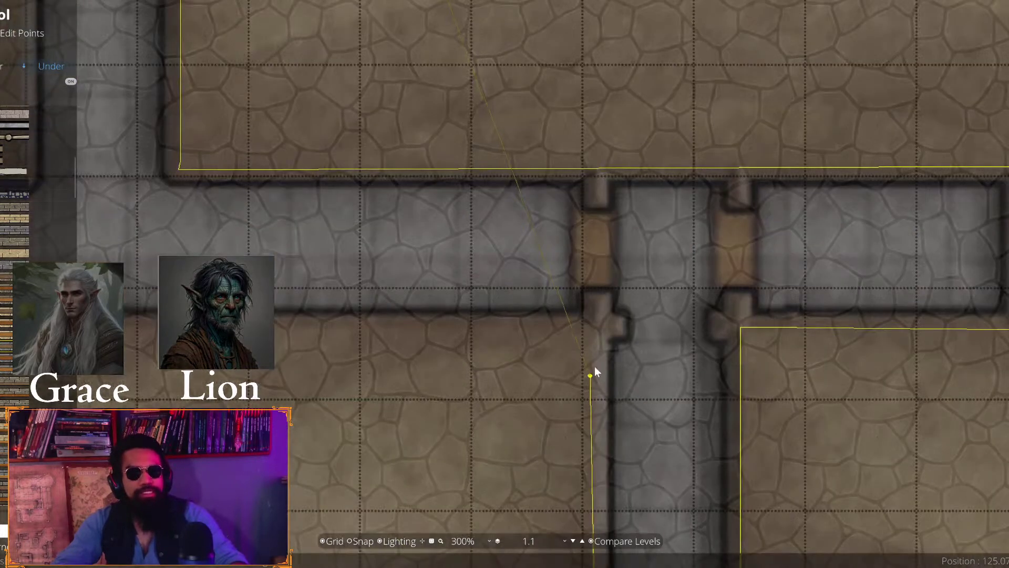
click(596, 333)
drag(326, 347, 697, 353)
drag(275, 333, 763, 285)
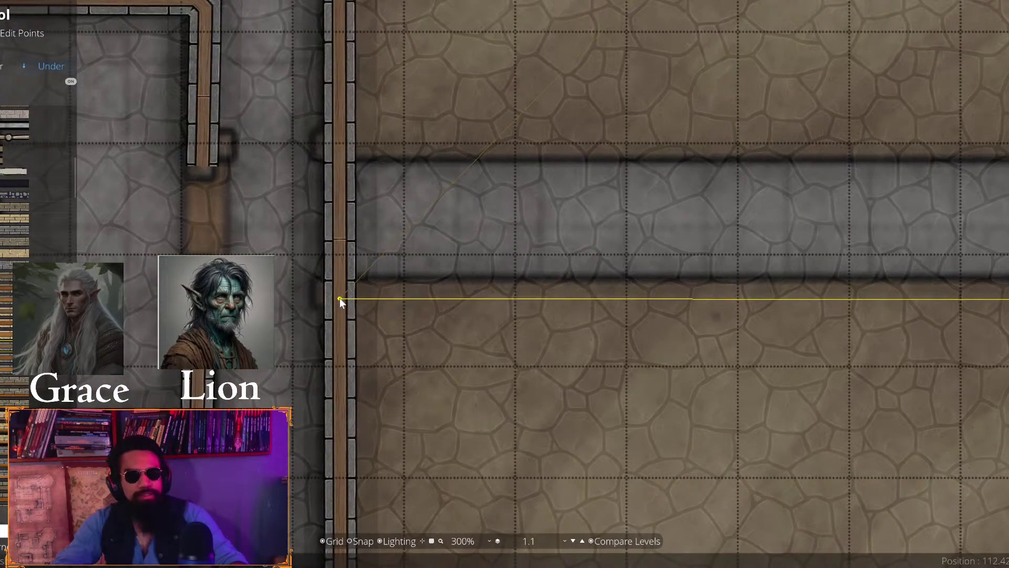
double_click(339, 298)
Switch to point editing and nudge the new wall's end point where it meets the corridor wall outside room 10
drag(553, 261, 294, 324)
scroll(342, 315, down, 1)
drag(939, 257, 625, 268)
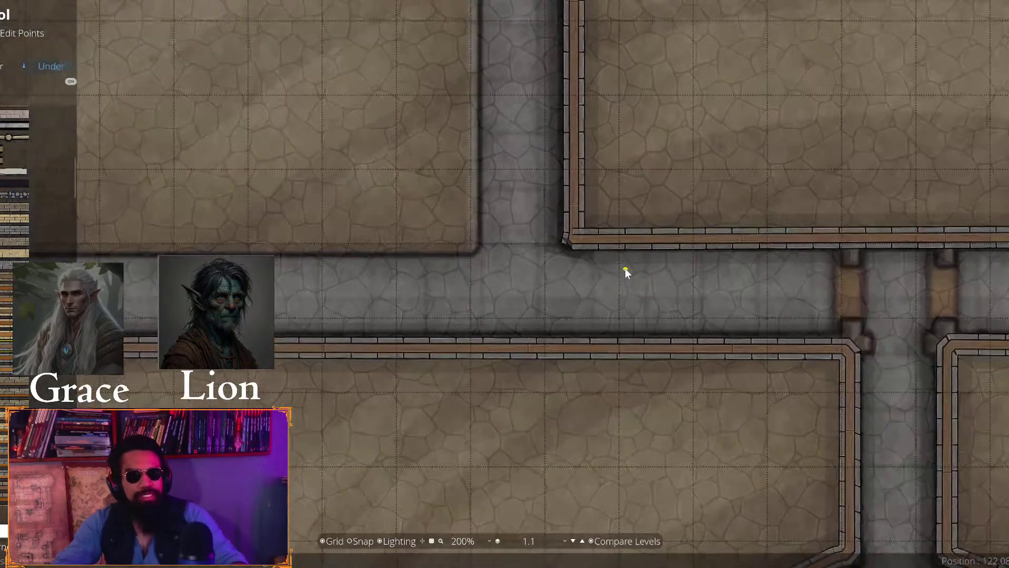
drag(499, 269, 741, 207)
click(62, 30)
drag(182, 210, 532, 255)
scroll(532, 255, up, 1)
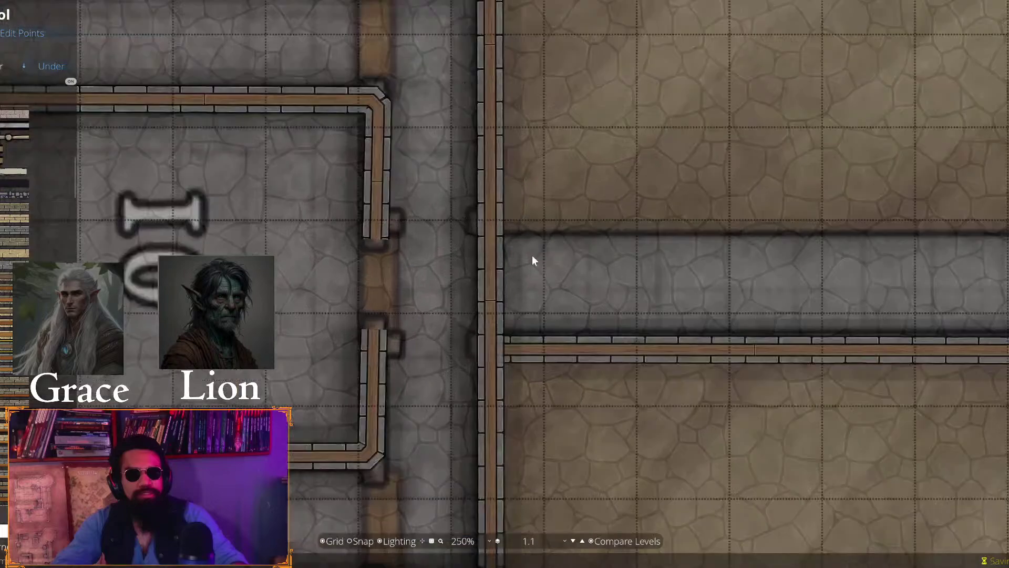
drag(486, 346, 492, 354)
Nudge the closely spaced wall points at the T corridor's junction corner to straighten and square it
drag(731, 298, 221, 274)
drag(836, 291, 229, 278)
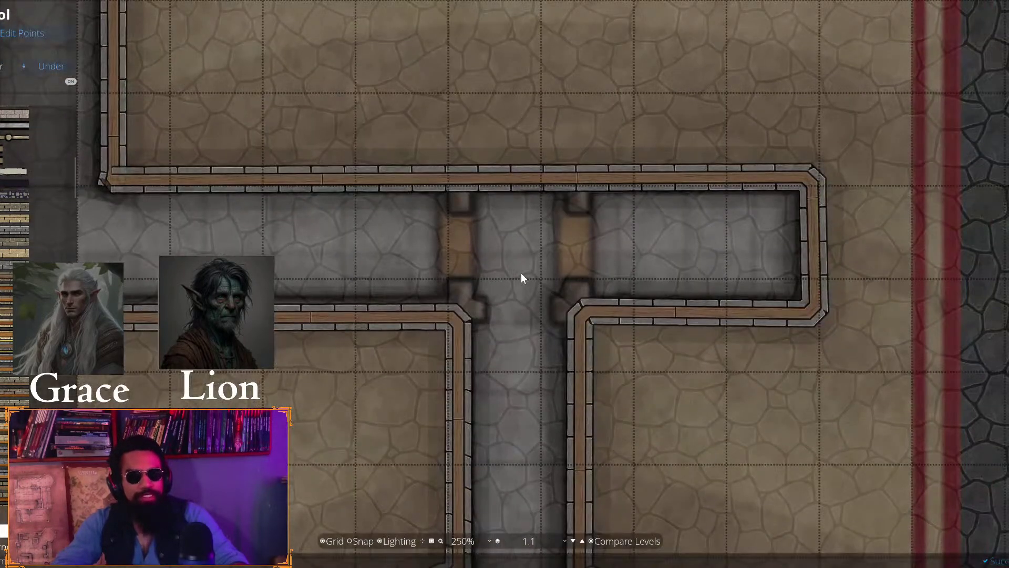
drag(548, 292, 789, 210)
drag(225, 228, 843, 234)
drag(140, 242, 140, 248)
drag(821, 258, 263, 258)
mouse_move(803, 264)
mouse_down()
mouse_move(632, 260)
mouse_move(584, 242)
mouse_up()
drag(289, 165, 520, 288)
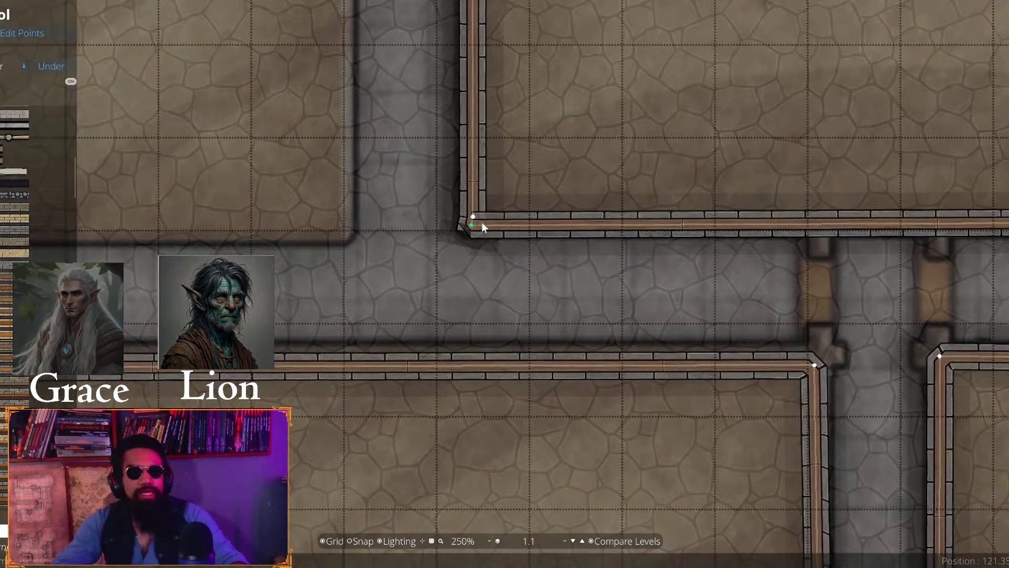
drag(471, 225, 472, 219)
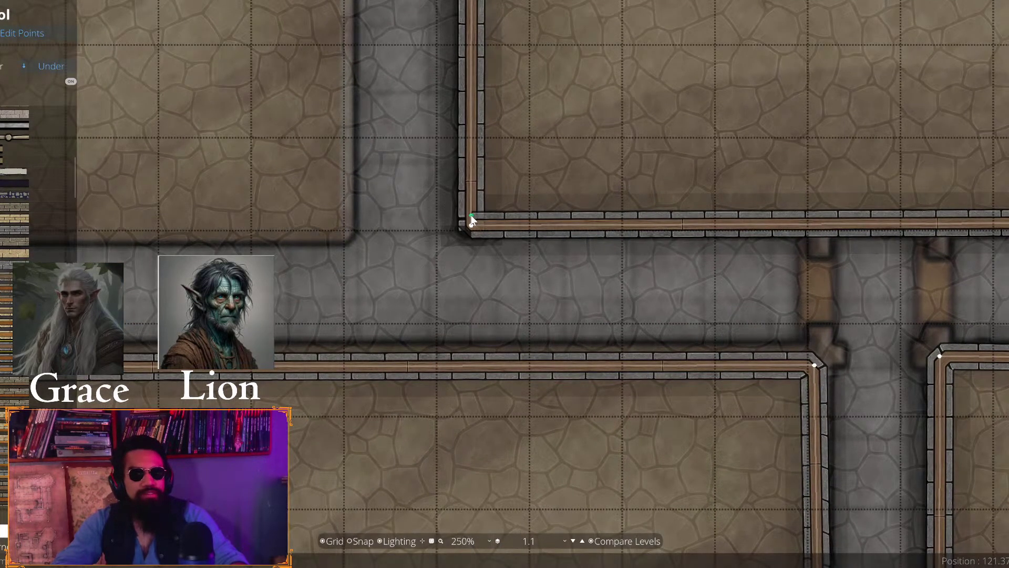
drag(372, 266, 558, 333)
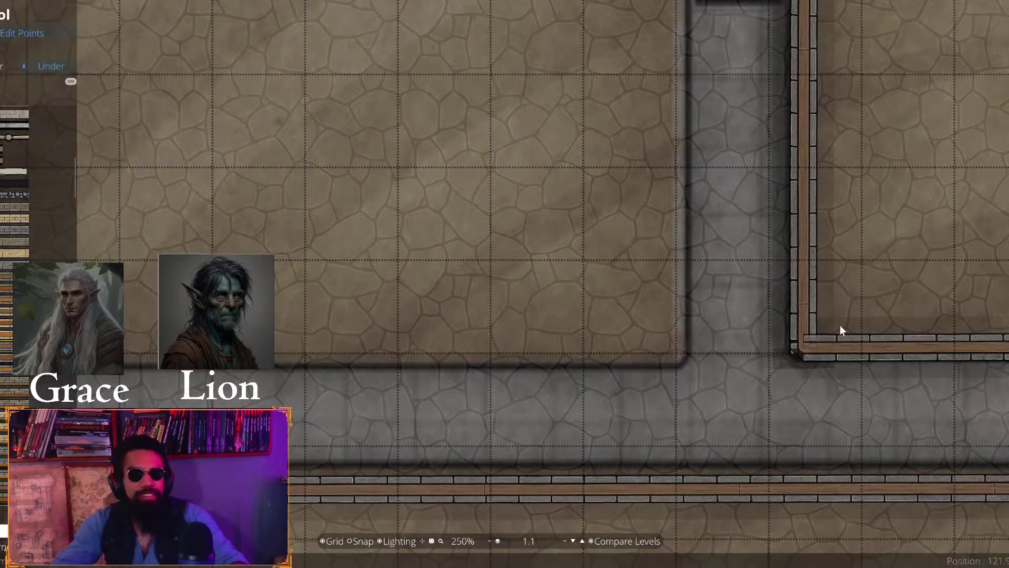
drag(805, 346, 810, 324)
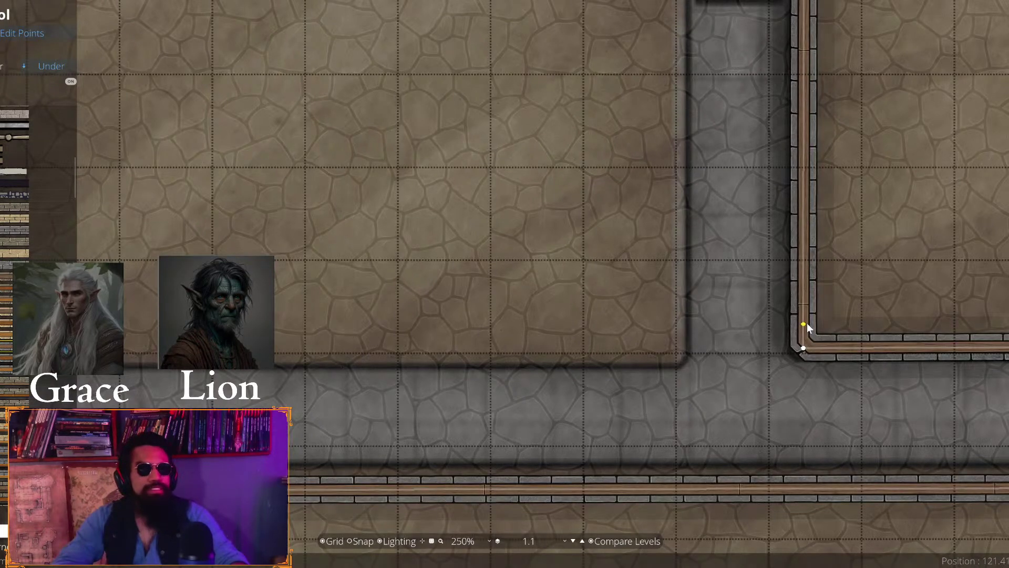
Nudge the outer corner point of the corridor wall around room 10 slightly outward
scroll(552, 255, down, 3)
scroll(739, 196, up, 3)
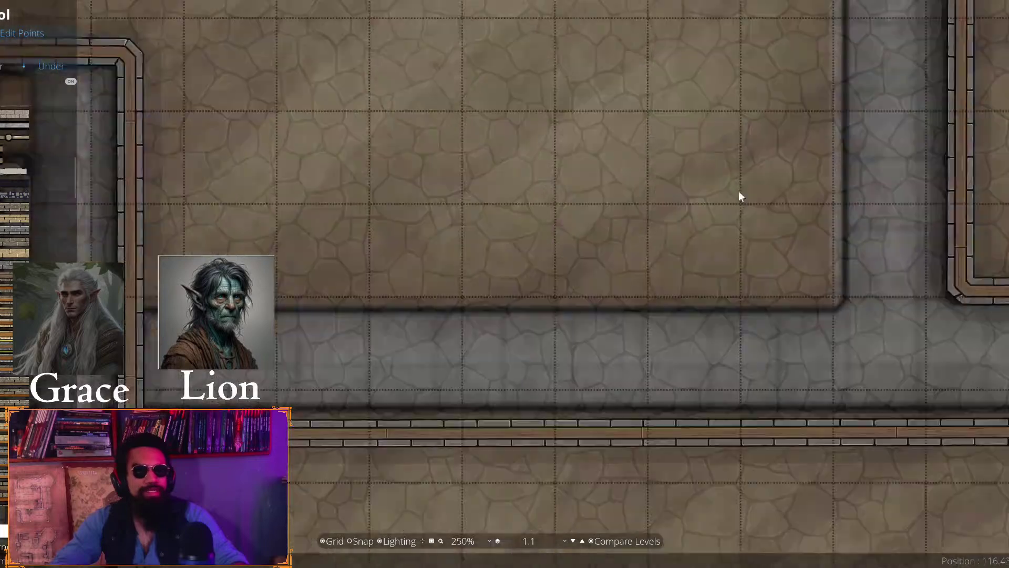
drag(491, 262, 739, 193)
drag(439, 33, 566, 180)
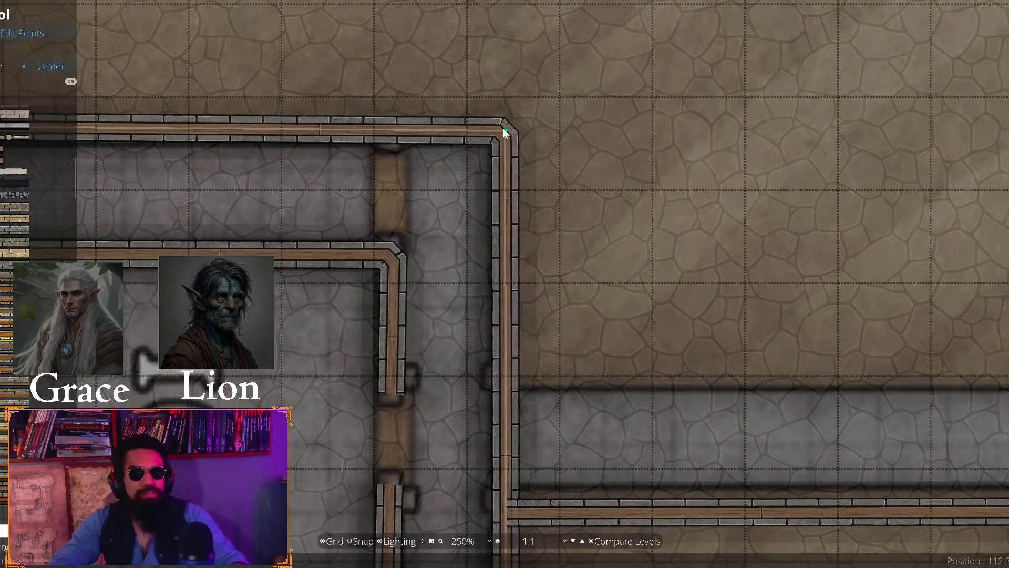
drag(504, 128, 507, 125)
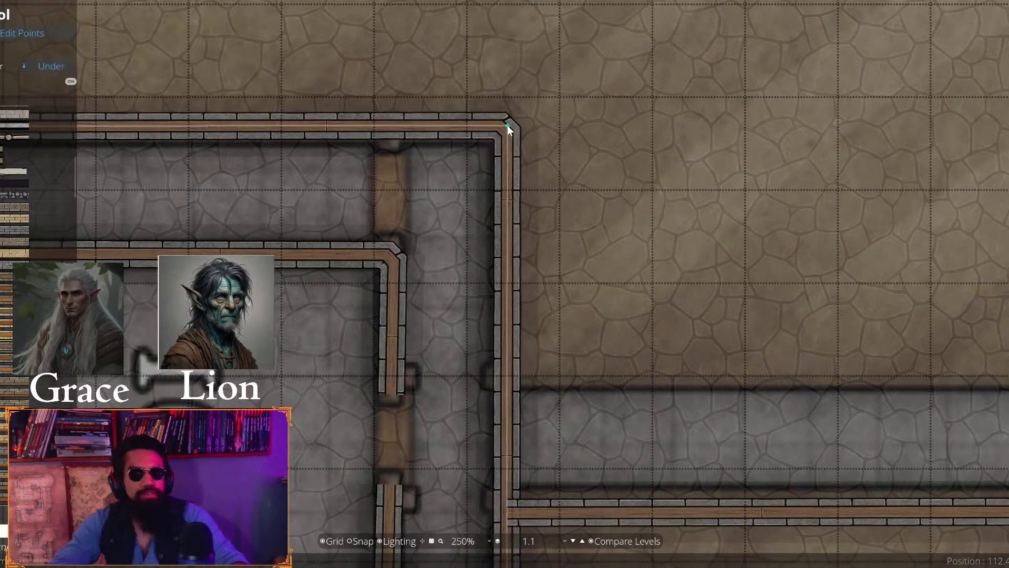
Adjust room 10's two door-side corner points and the lower wall end at the door to straighten the walls
drag(459, 183, 655, 57)
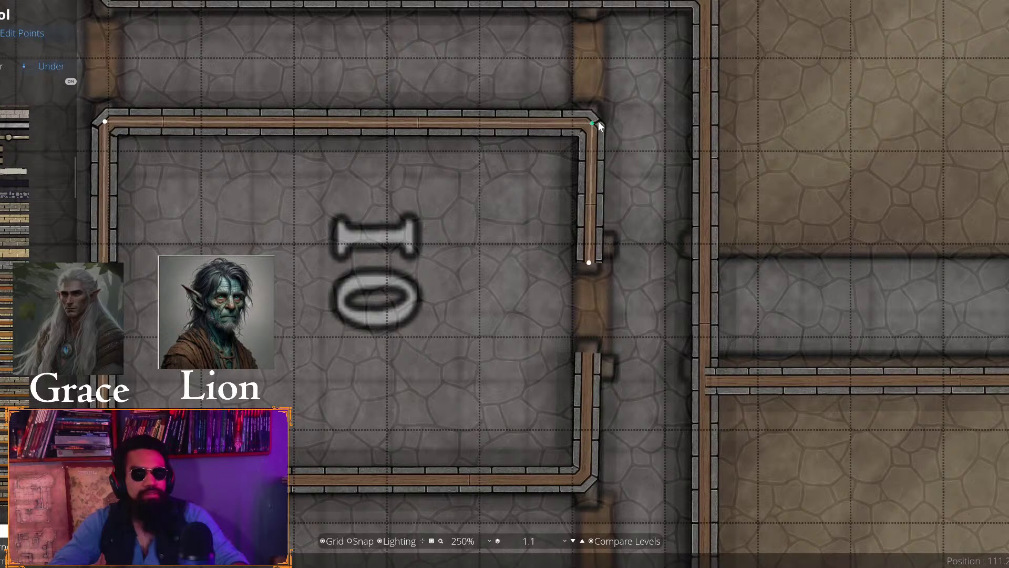
drag(598, 122, 587, 123)
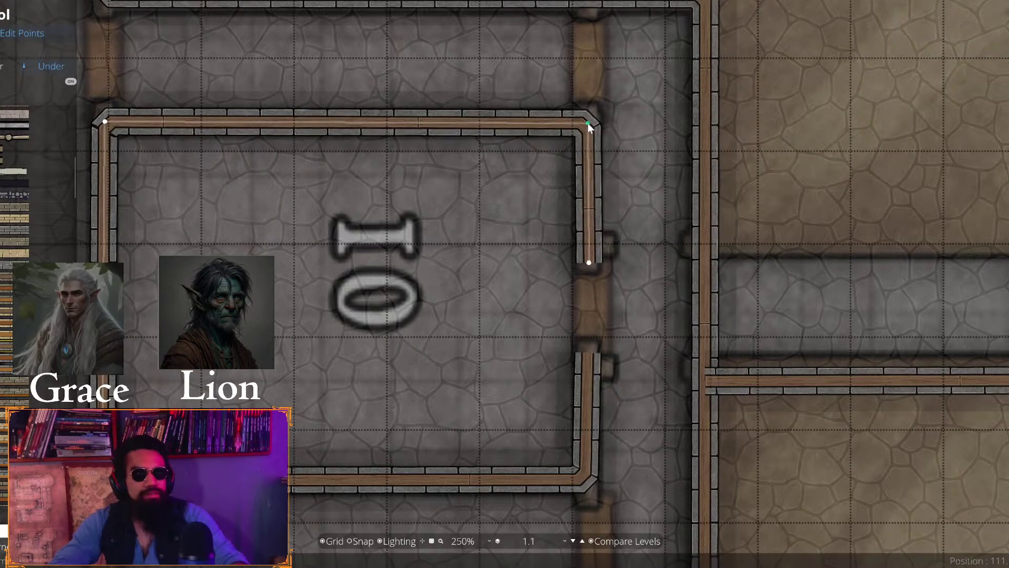
mouse_move(586, 485)
mouse_down()
mouse_move(598, 483)
mouse_move(592, 475)
mouse_move(590, 483)
mouse_up()
mouse_move(589, 353)
mouse_down()
mouse_move(604, 355)
mouse_move(589, 355)
mouse_up()
scroll(517, 305, up, 3)
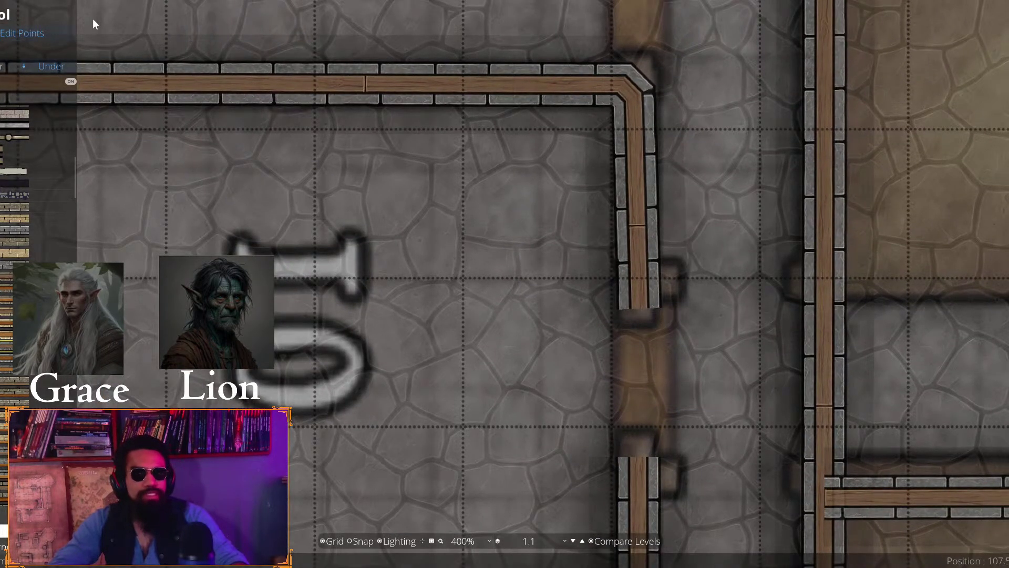
click(72, 79)
click(71, 82)
click(0, 100)
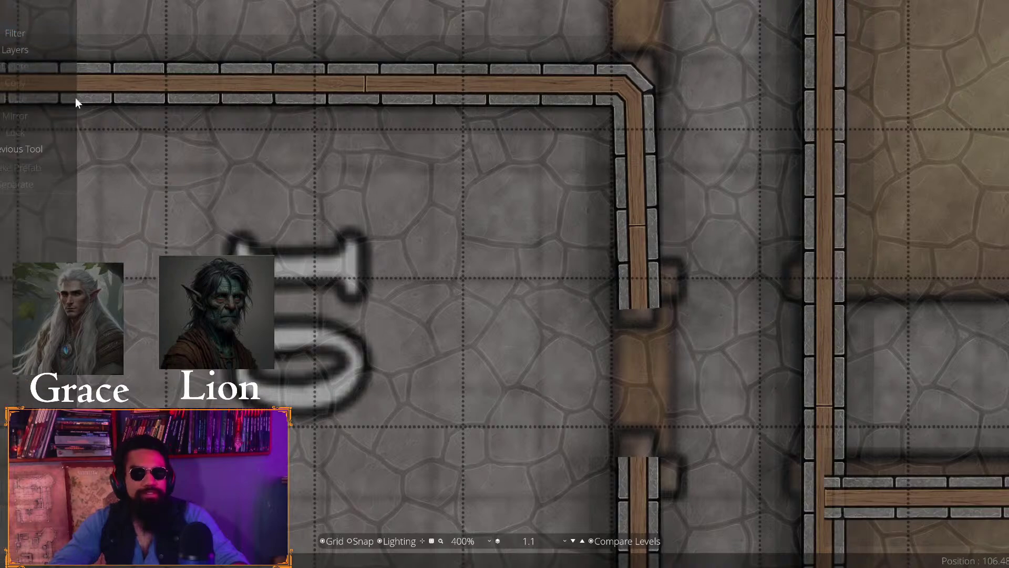
click(217, 84)
scroll(86, 169, down, 10)
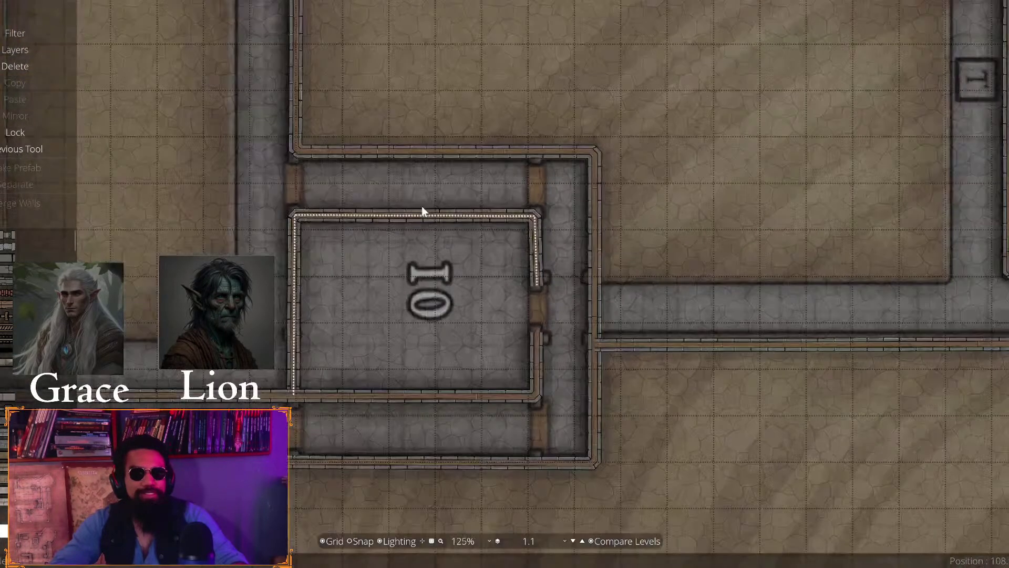
scroll(544, 267, up, 4)
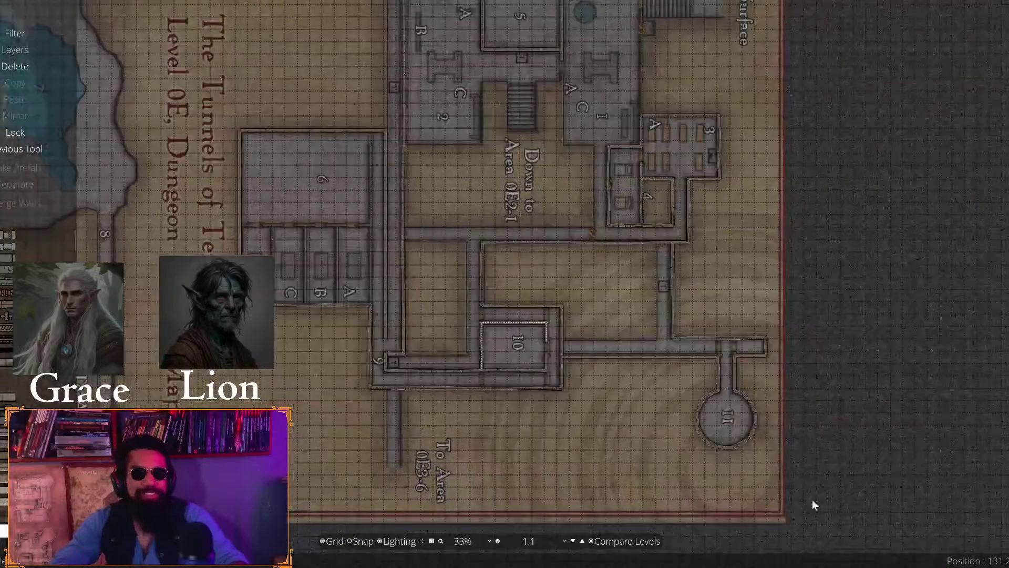
drag(688, 311, 200, 148)
scroll(526, 201, up, 8)
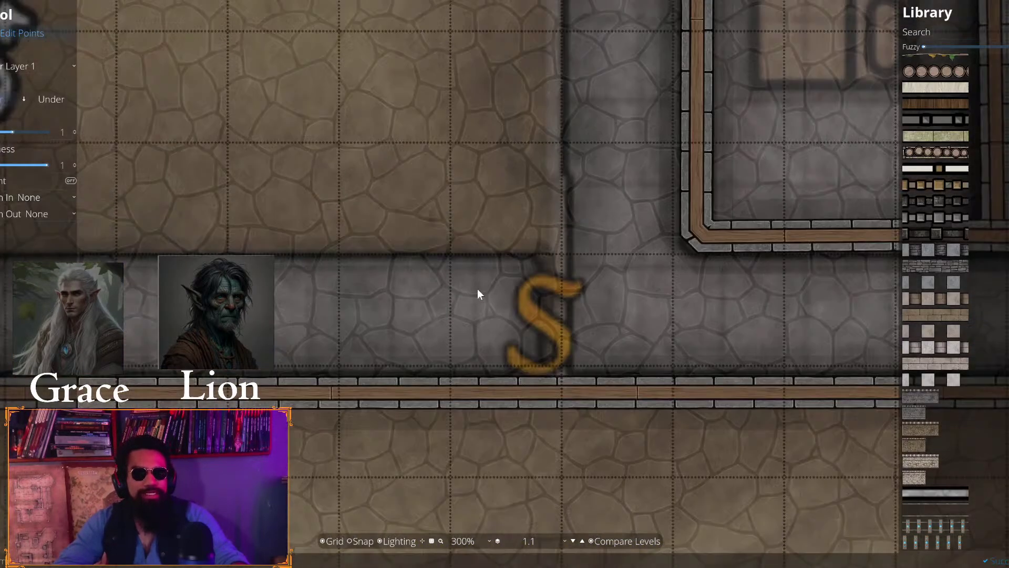
scroll(478, 292, up, 3)
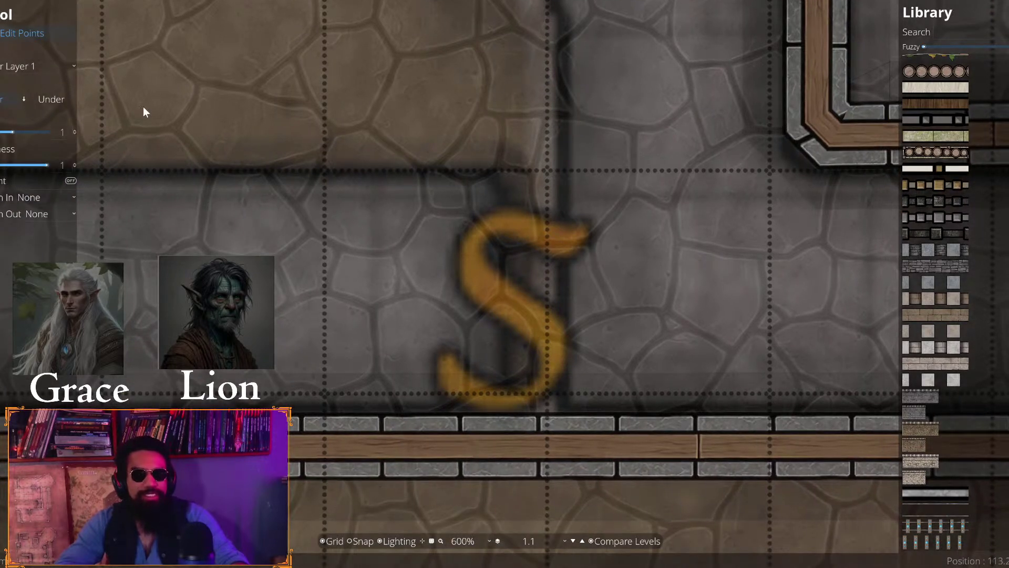
click(541, 417)
click(534, 187)
right_click(534, 187)
key(ctrl+z)
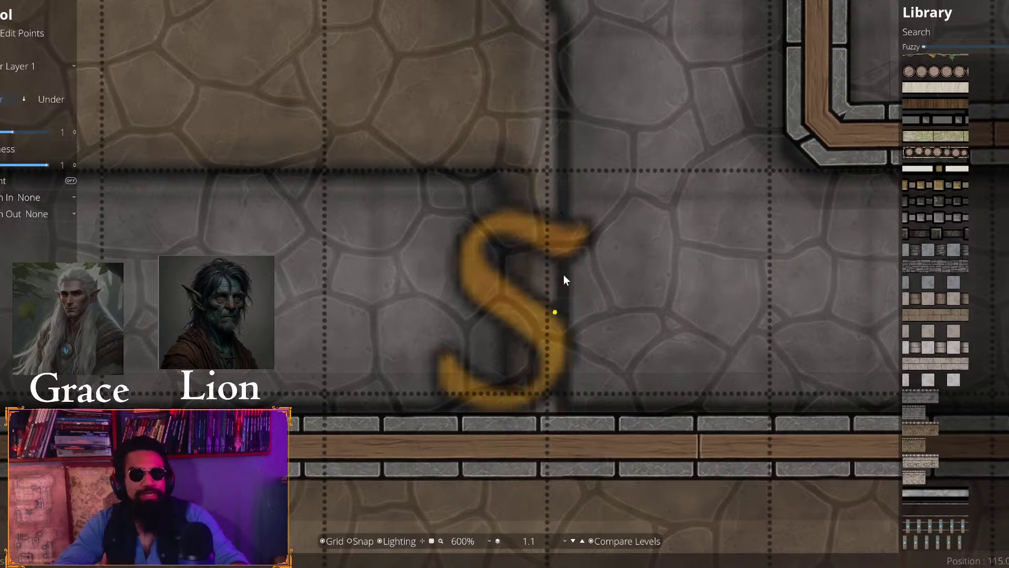
scroll(532, 446, down, 3)
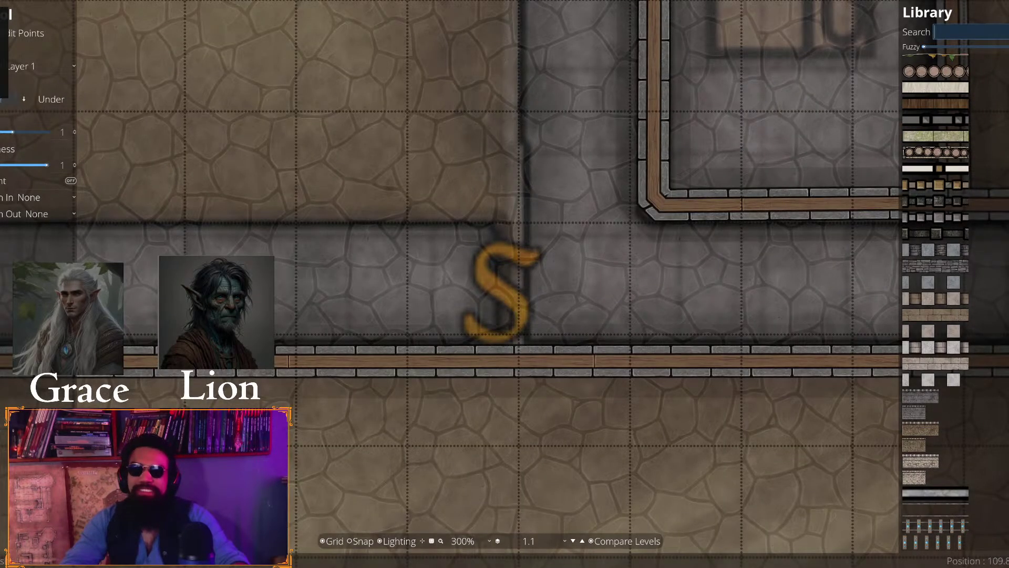
Return to the Wall tool and trace a wall from beneath the S marker up the corridor side to the corner below room 1
click(1, 31)
click(1, 69)
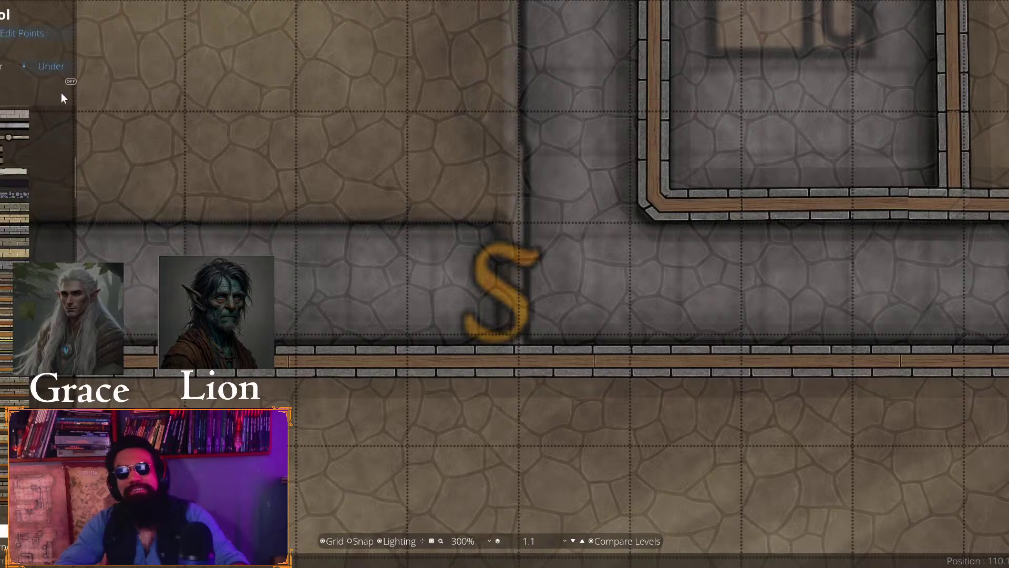
scroll(510, 317, up, 1)
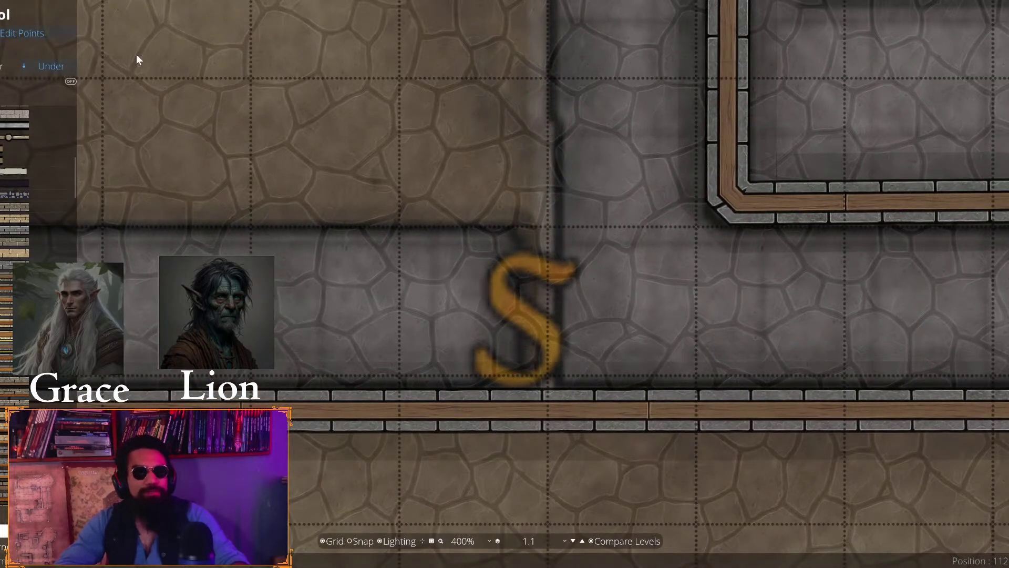
click(544, 408)
drag(538, 171, 585, 443)
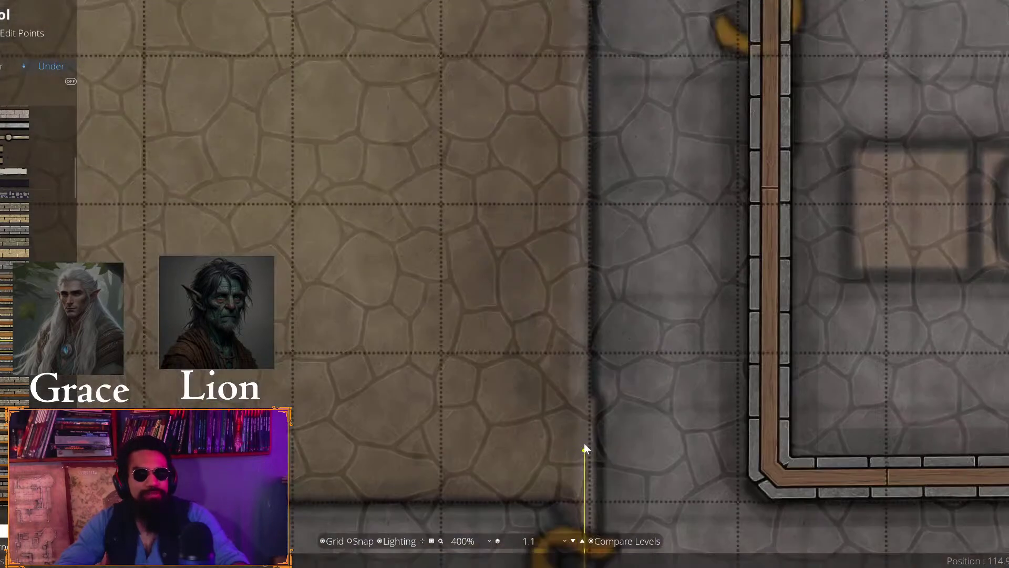
mouse_move(552, 40)
mouse_down()
mouse_move(538, 216)
mouse_move(565, 473)
mouse_up()
mouse_move(578, 40)
mouse_down()
mouse_move(582, 495)
mouse_move(575, 479)
mouse_up()
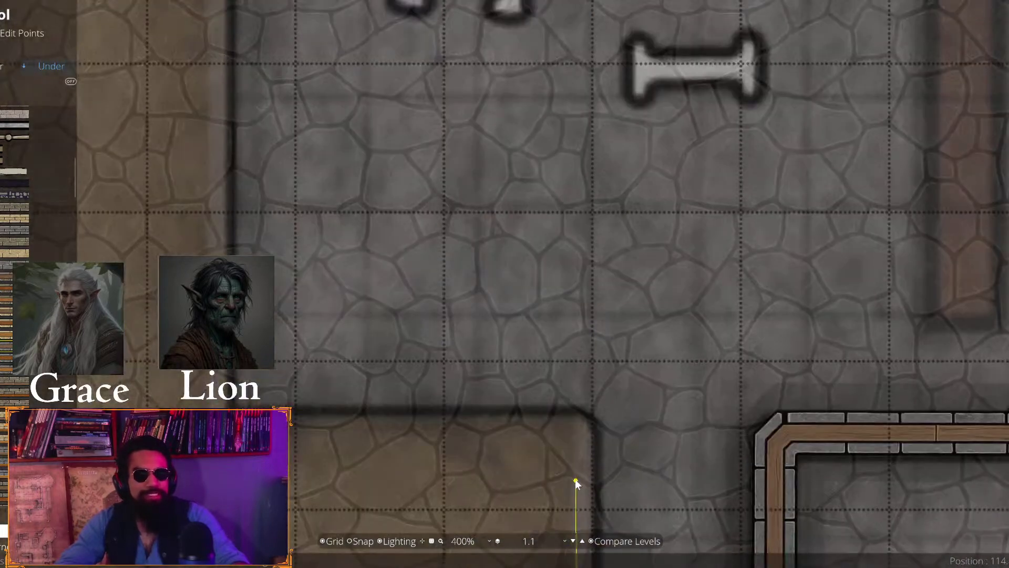
click(576, 438)
Continue the wall along room 1's lower edge, around its outer corner and up its side to the near edge of the door
drag(335, 449, 658, 484)
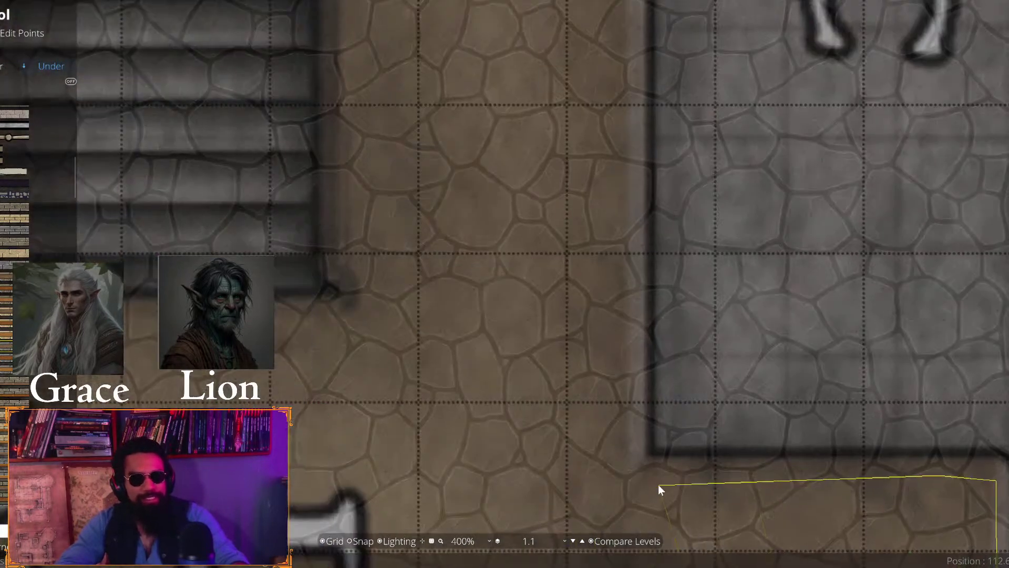
click(632, 475)
drag(627, 131, 590, 349)
drag(594, 47, 541, 475)
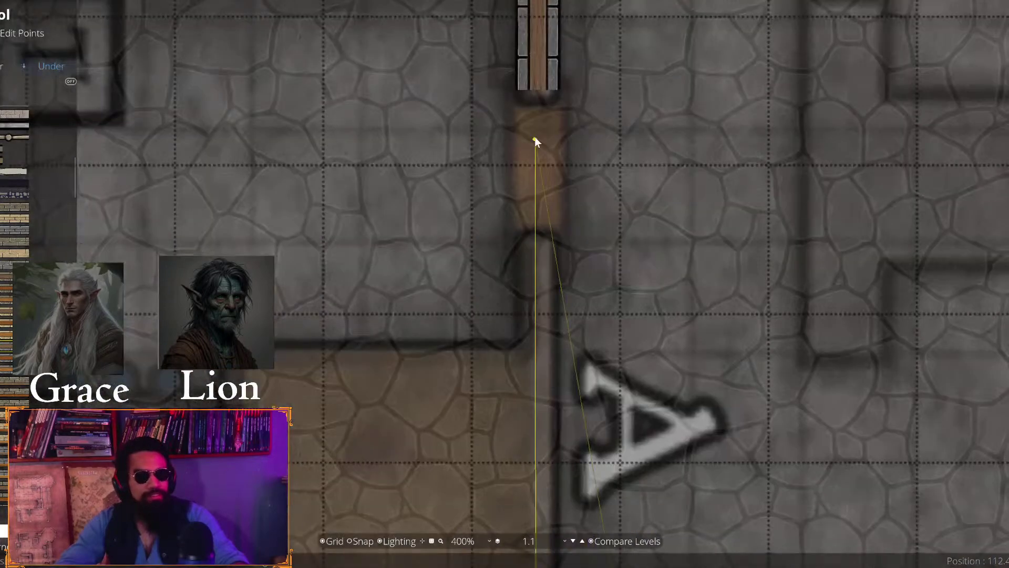
drag(535, 137, 537, 199)
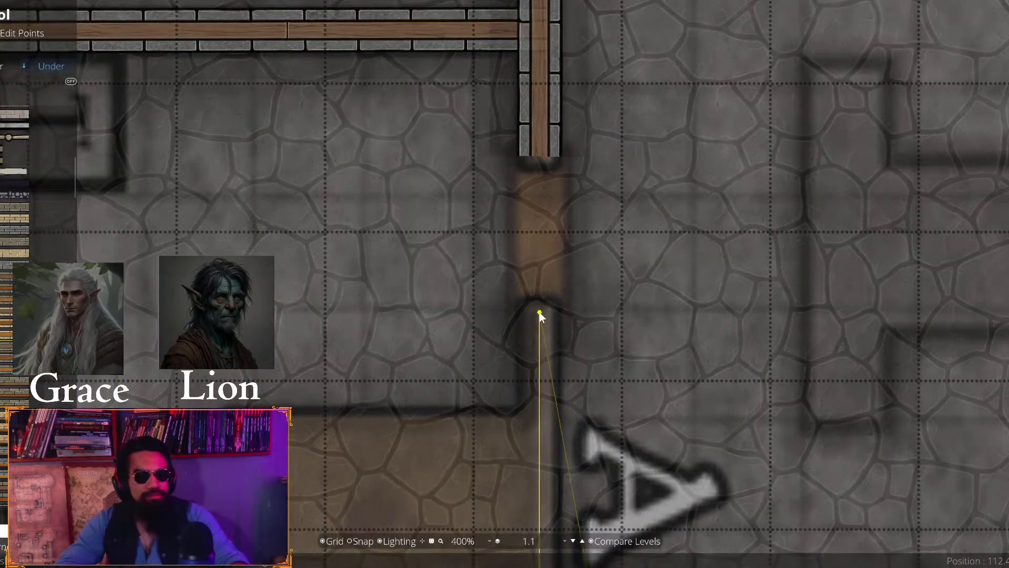
click(540, 312)
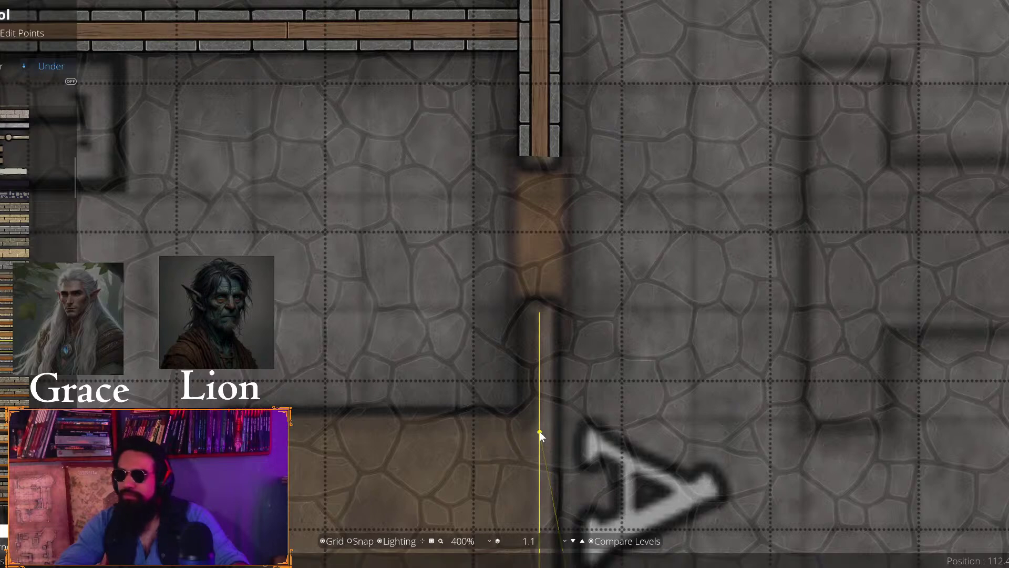
Continue the wall from the door back to the solid block's corner, across its upper edge and down beside the stairs to their foot
click(540, 431)
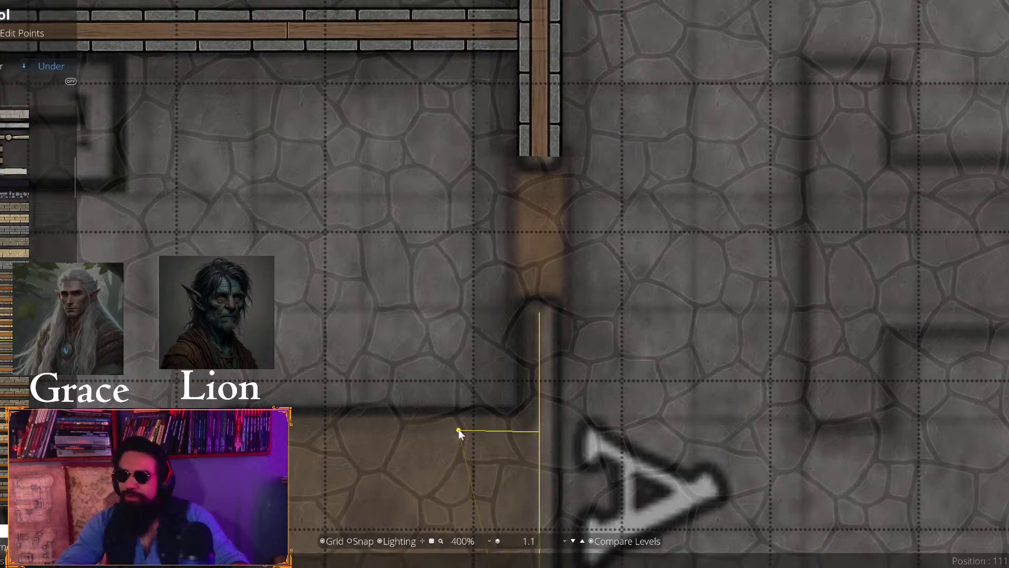
drag(458, 429, 591, 334)
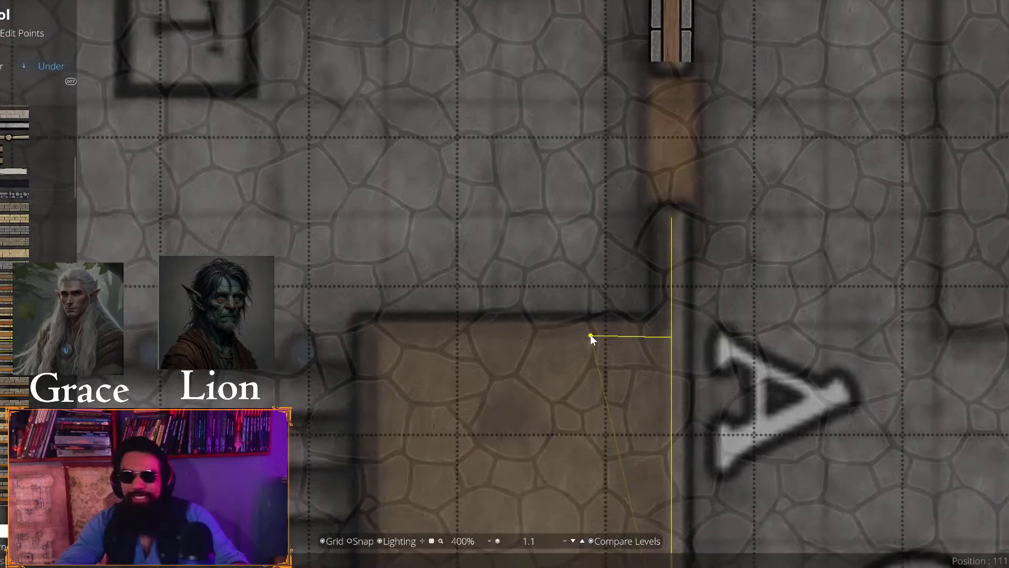
click(386, 337)
drag(406, 478, 626, 121)
drag(605, 447, 650, 214)
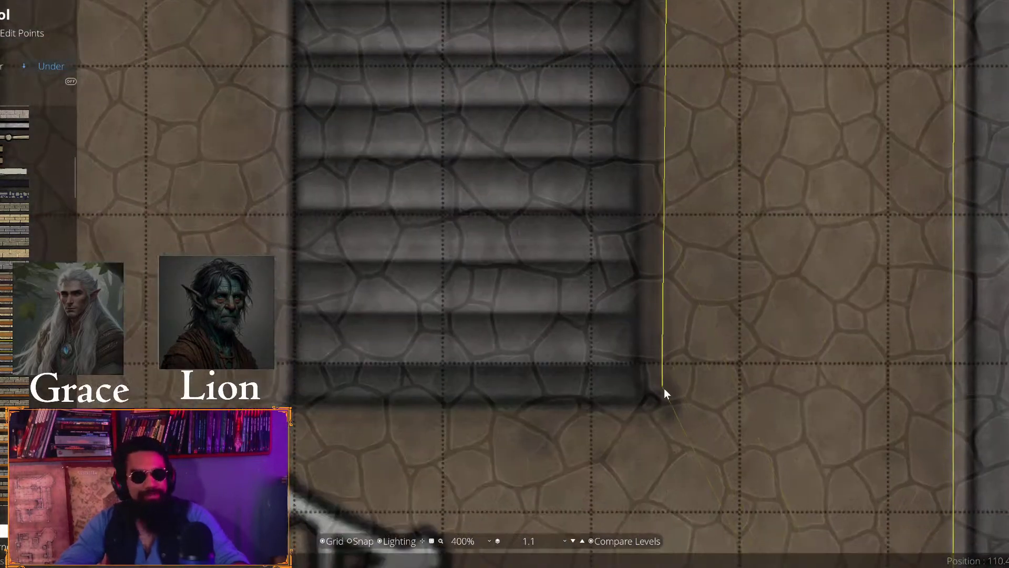
click(674, 427)
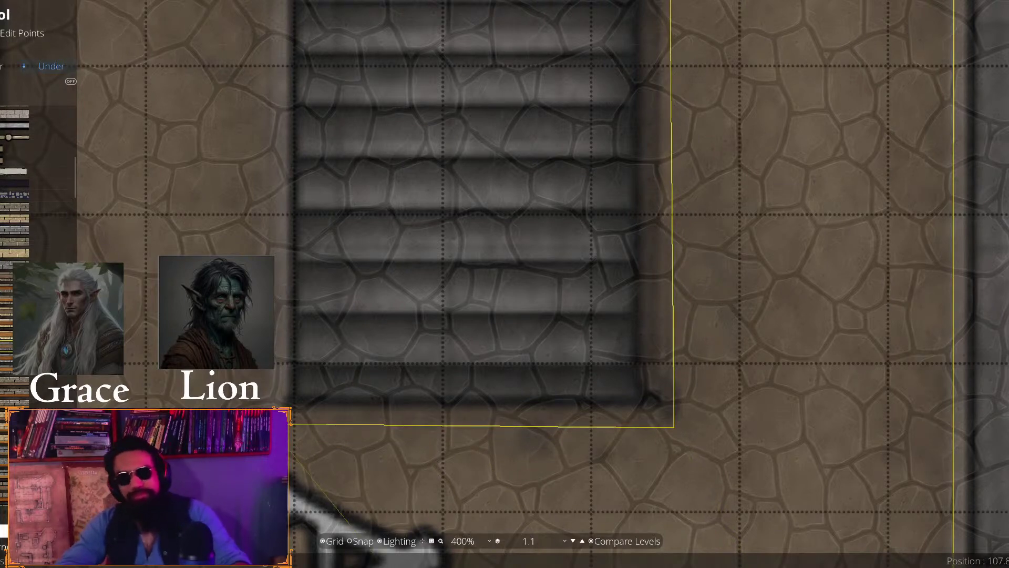
Carry the wall across the foot of the stairs, up their opposite side and over the neighbouring block's upper edge
click(272, 424)
drag(269, 259, 318, 540)
drag(355, 375, 374, 462)
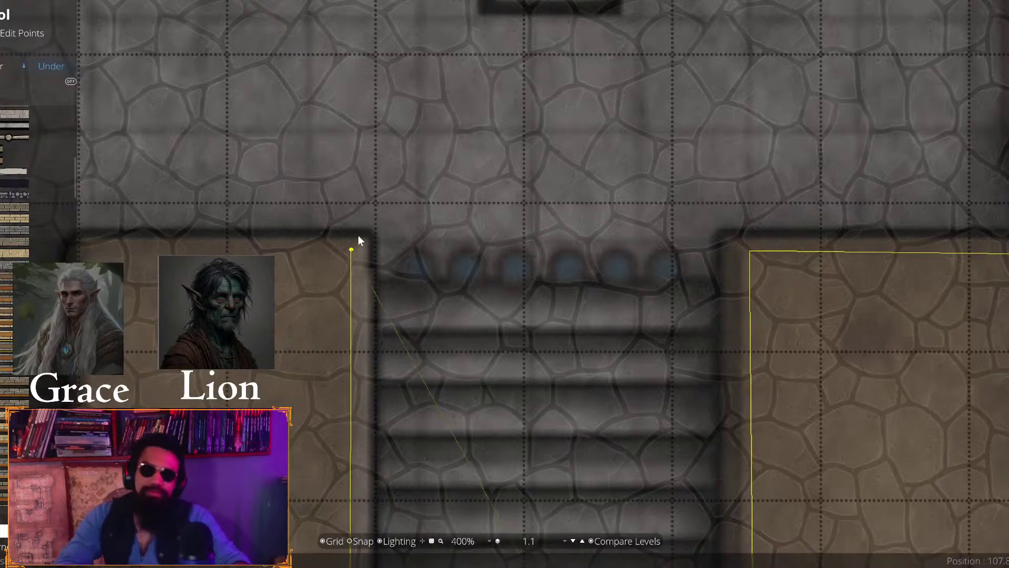
click(356, 251)
drag(210, 274, 667, 257)
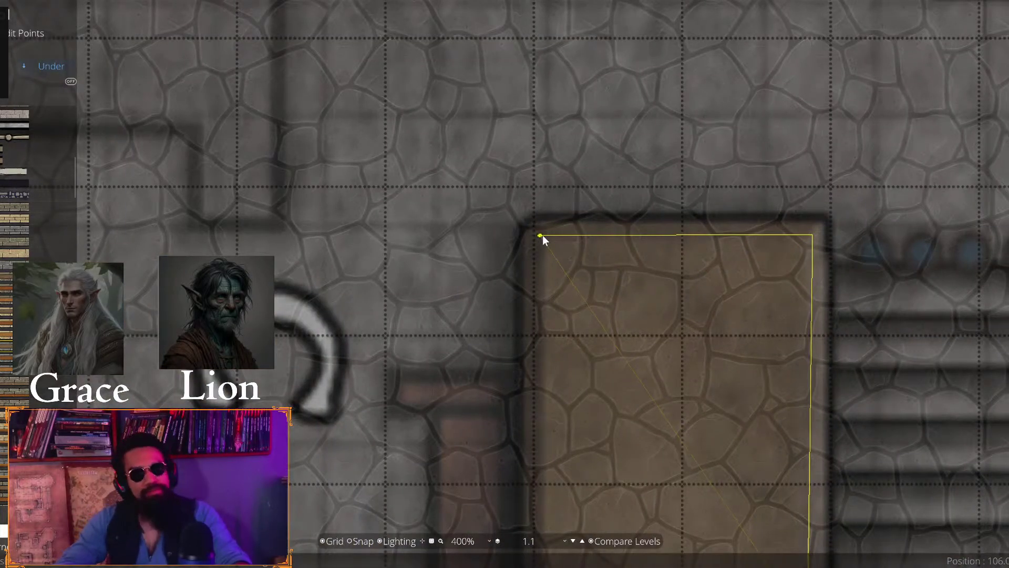
click(547, 235)
Trace the wall down room 2's side, around its corner and along its lower edge, ending it at the wall with the S marker
drag(551, 550, 604, 155)
drag(611, 372, 623, 148)
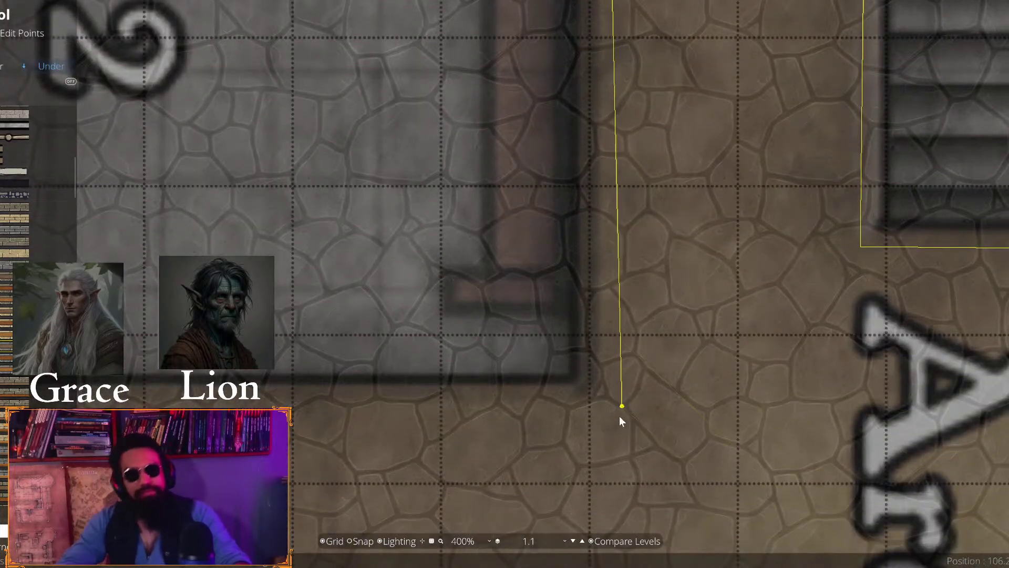
click(598, 404)
drag(597, 430, 943, 361)
drag(315, 333, 922, 293)
right_click(589, 288)
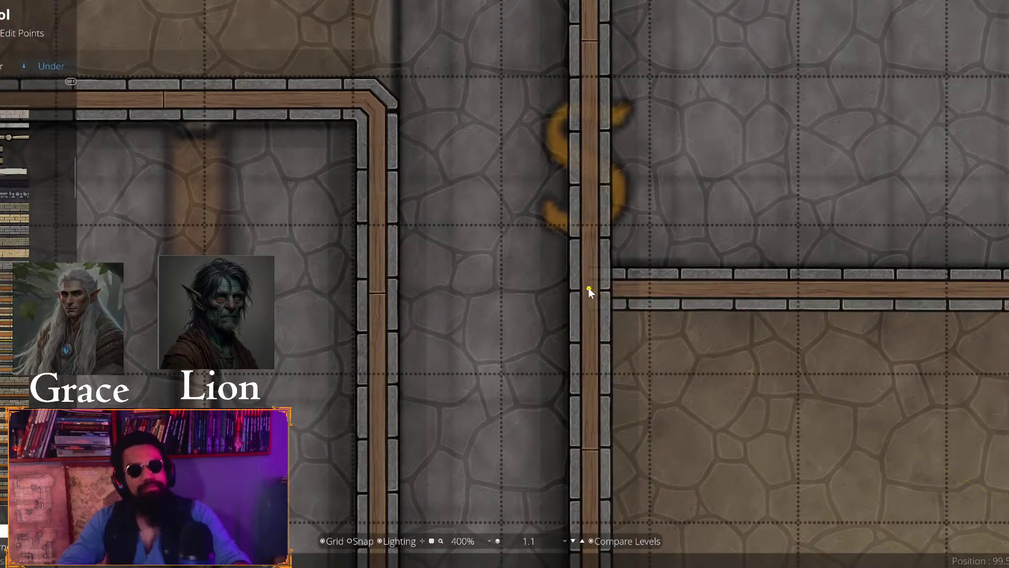
Start a new wall along the lower edge of the stairs and landing beside the pool room, up to the room's side wall
drag(750, 207, 400, 426)
scroll(541, 267, down, 2)
drag(709, 114, 319, 567)
drag(416, 240, 367, 418)
drag(707, 425, 286, 354)
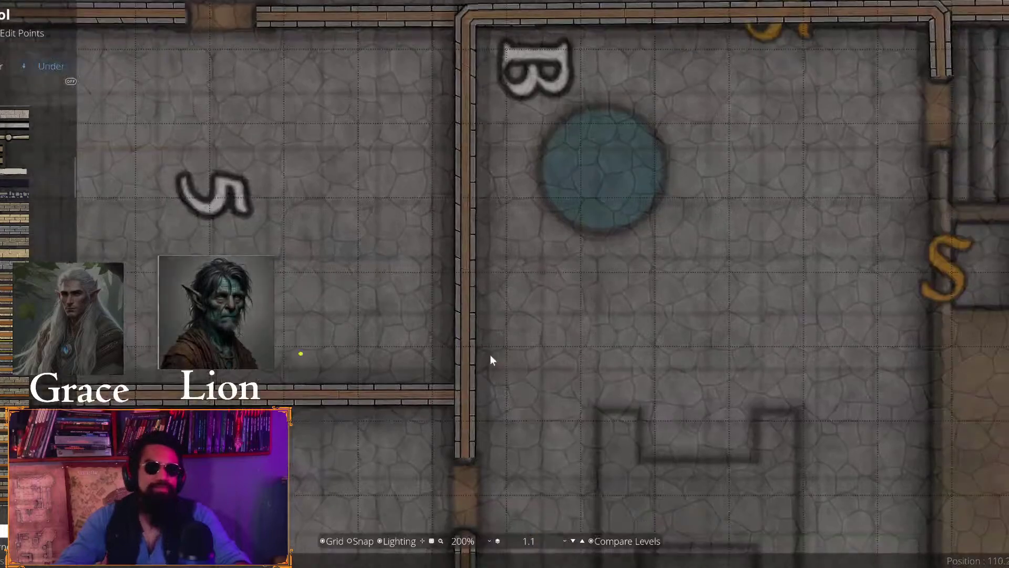
drag(594, 341, 411, 181)
scroll(452, 210, down, 1)
drag(645, 251, 480, 447)
scroll(662, 274, up, 2)
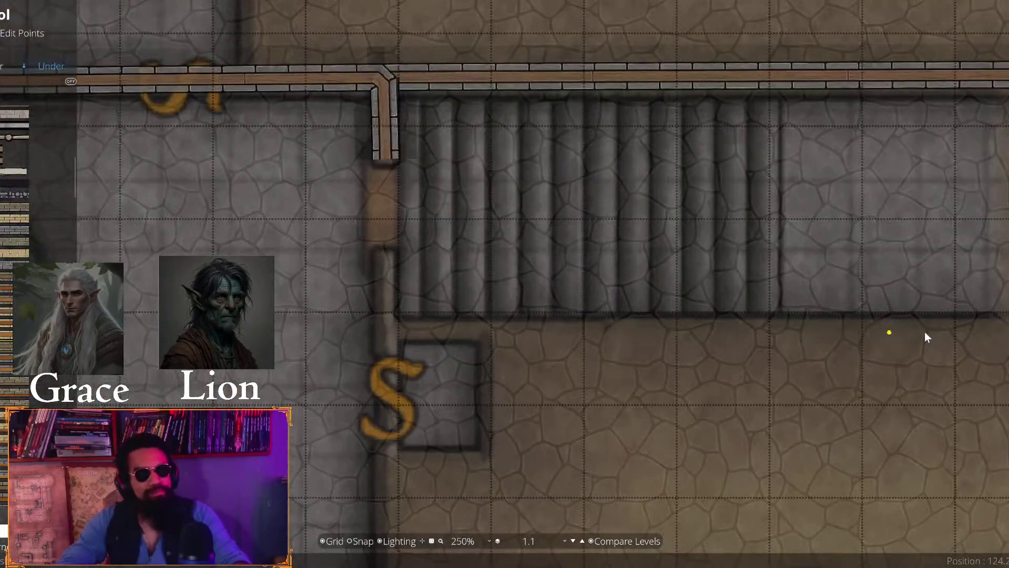
click(1007, 327)
click(384, 328)
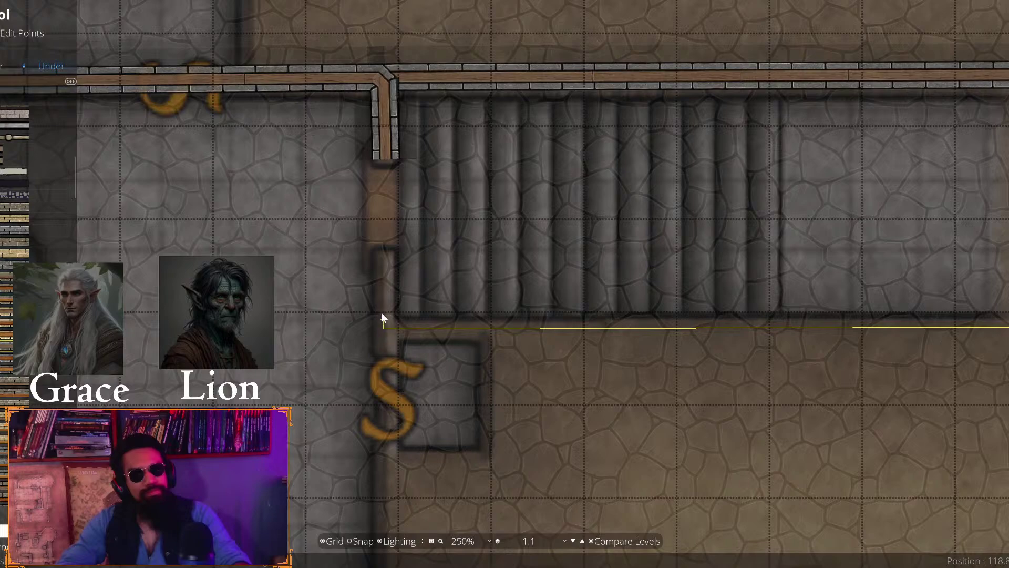
Extend the wall from the stairs past the S closet along the solid area and finish it at room 3's upper corner
drag(378, 517, 382, 221)
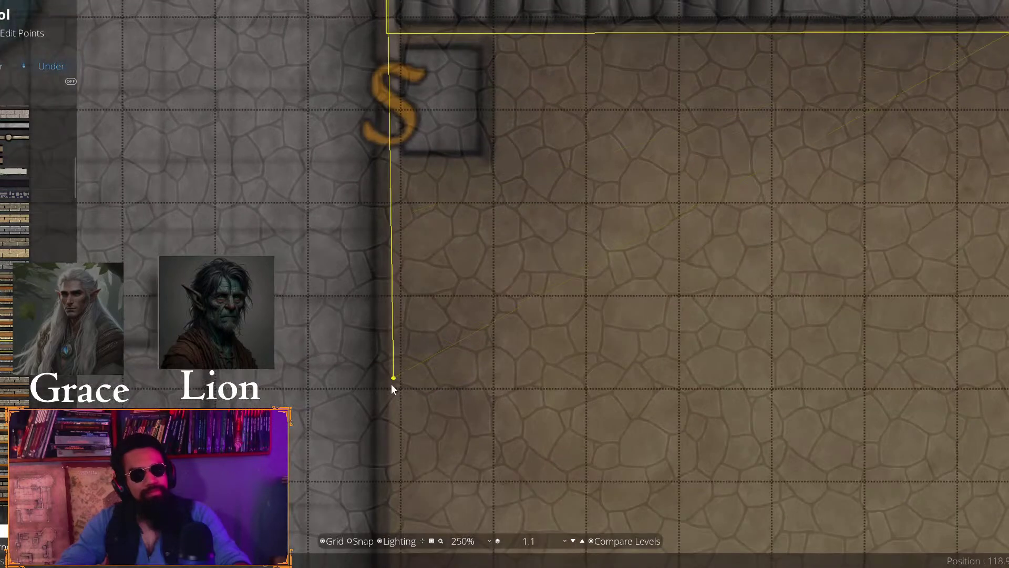
drag(391, 382, 443, 159)
drag(443, 207, 468, 63)
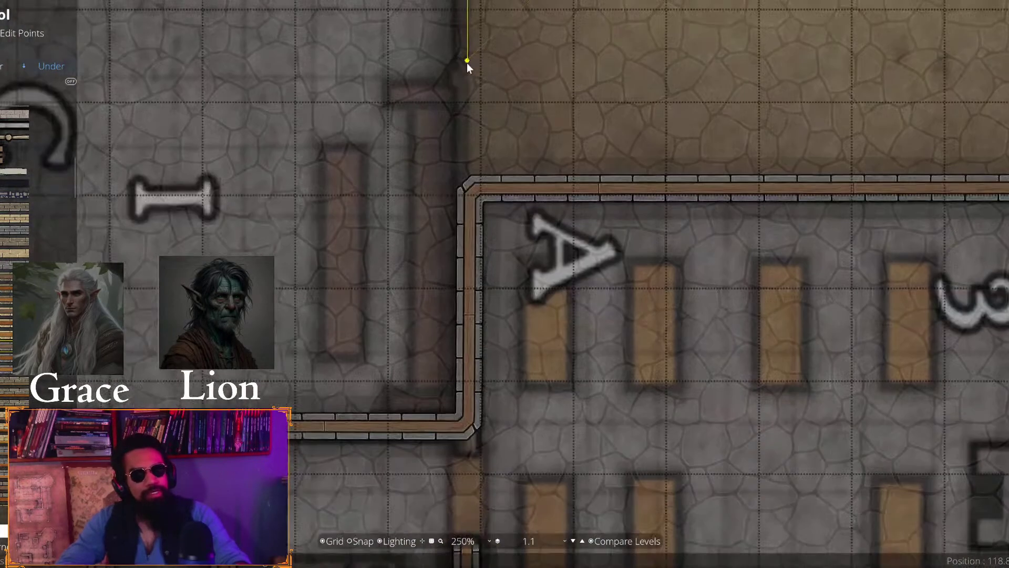
click(470, 195)
Trace a wall from the S marker down the narrow corridor, around the corner and along the passage to room 10's outer corridor wall
scroll(470, 197, down, 5)
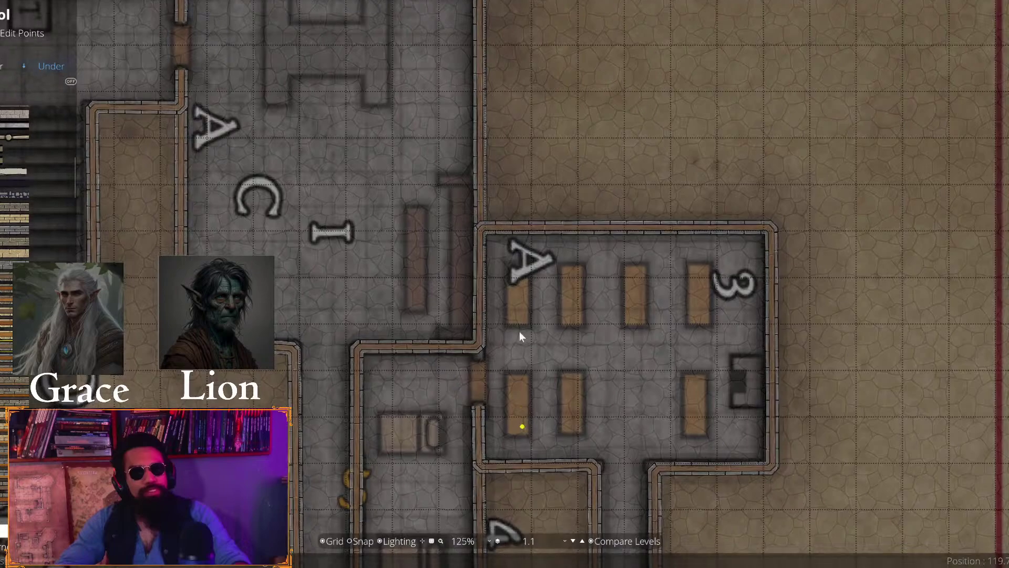
drag(523, 465, 563, 148)
drag(463, 452, 463, 287)
scroll(579, 336, up, 3)
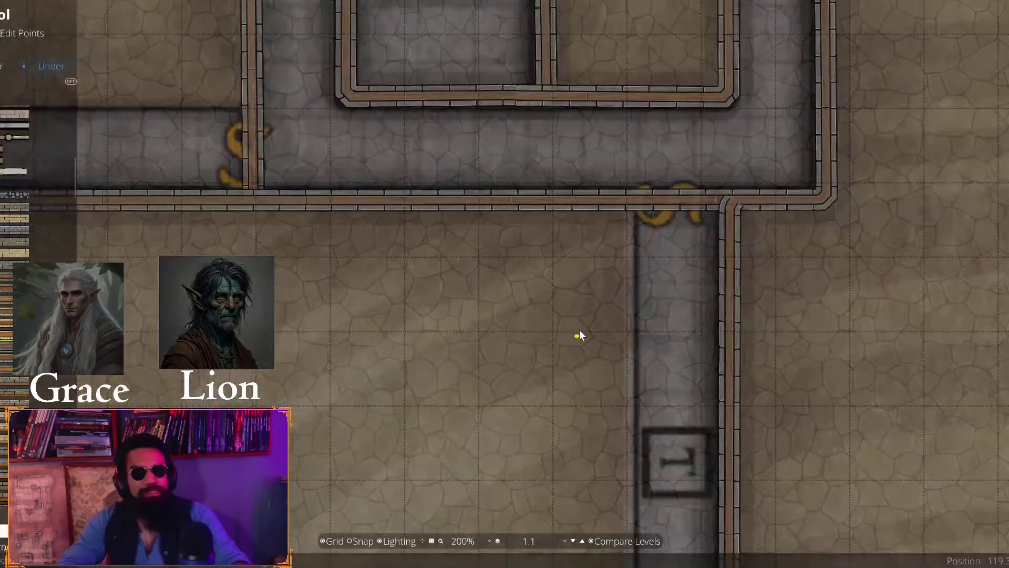
scroll(608, 290, up, 4)
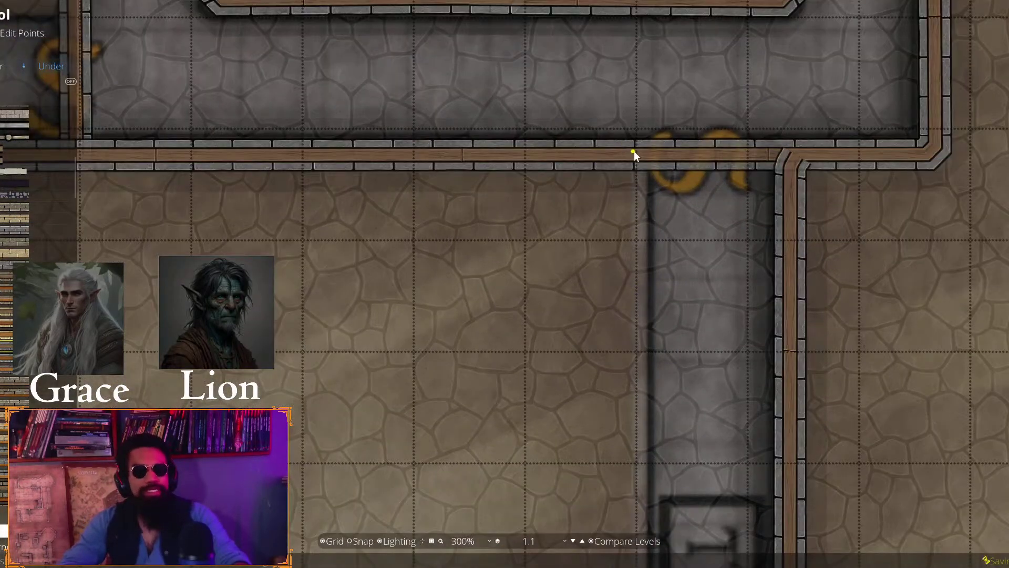
click(634, 151)
drag(602, 500, 620, 295)
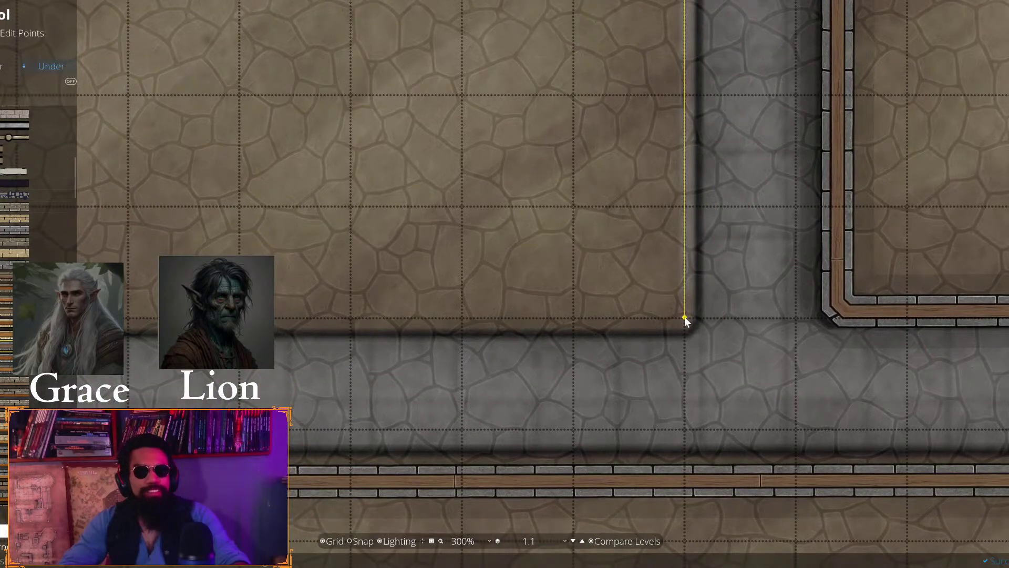
drag(534, 305, 848, 256)
drag(305, 255, 578, 316)
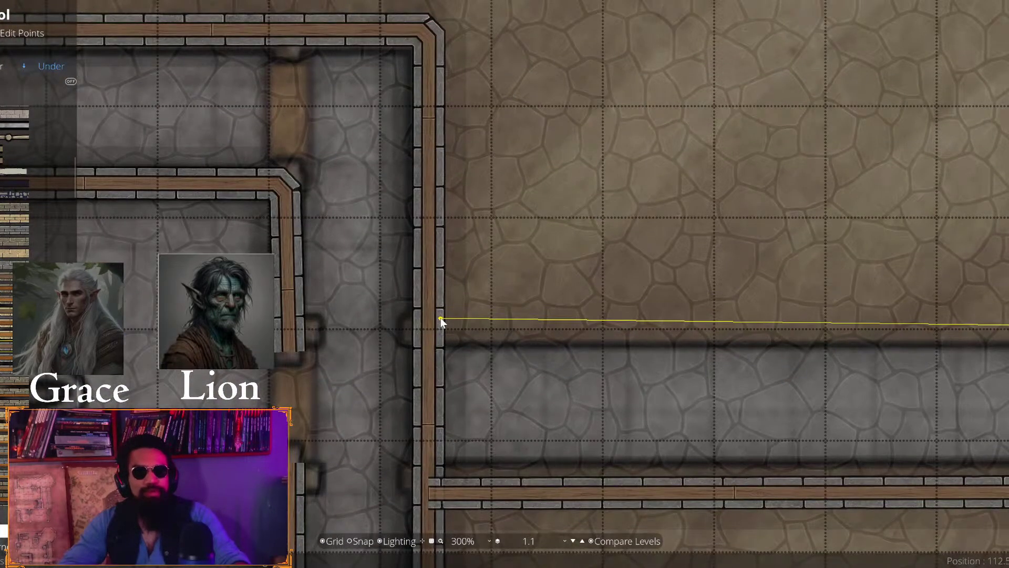
double_click(428, 322)
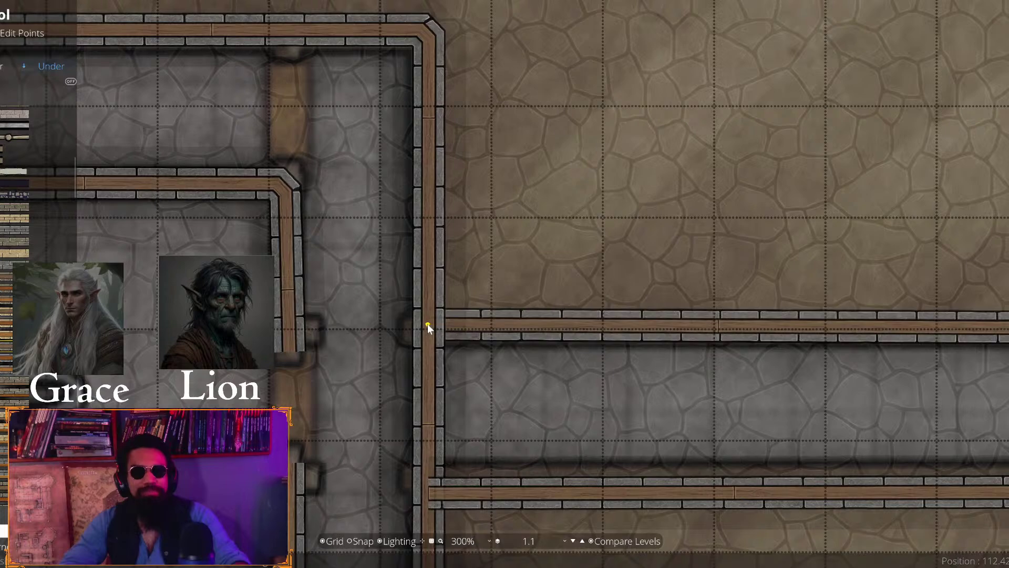
Switch to point editing and nudge room 10's upper door-side corner outward to straighten the wall leading to the door
scroll(427, 323, down, 1)
scroll(427, 323, down, 2)
scroll(412, 272, up, 4)
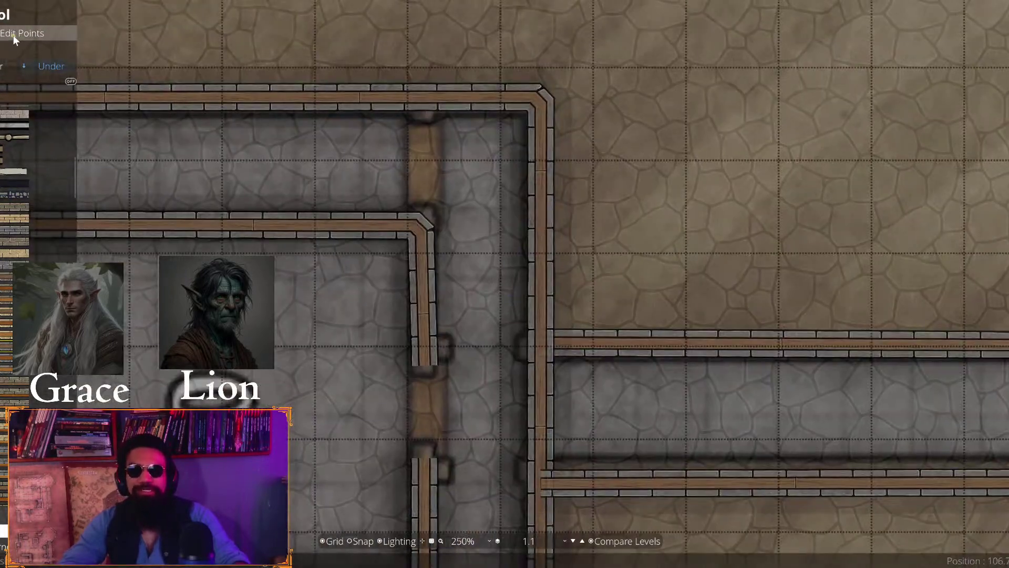
click(14, 40)
scroll(519, 251, up, 1)
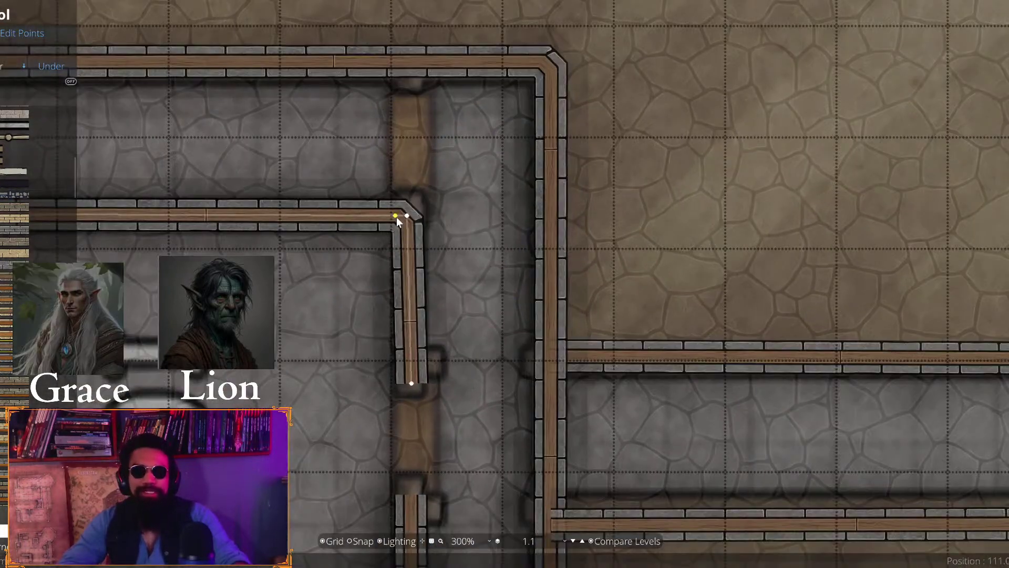
mouse_move(408, 214)
mouse_down()
mouse_move(424, 216)
mouse_move(412, 213)
mouse_up()
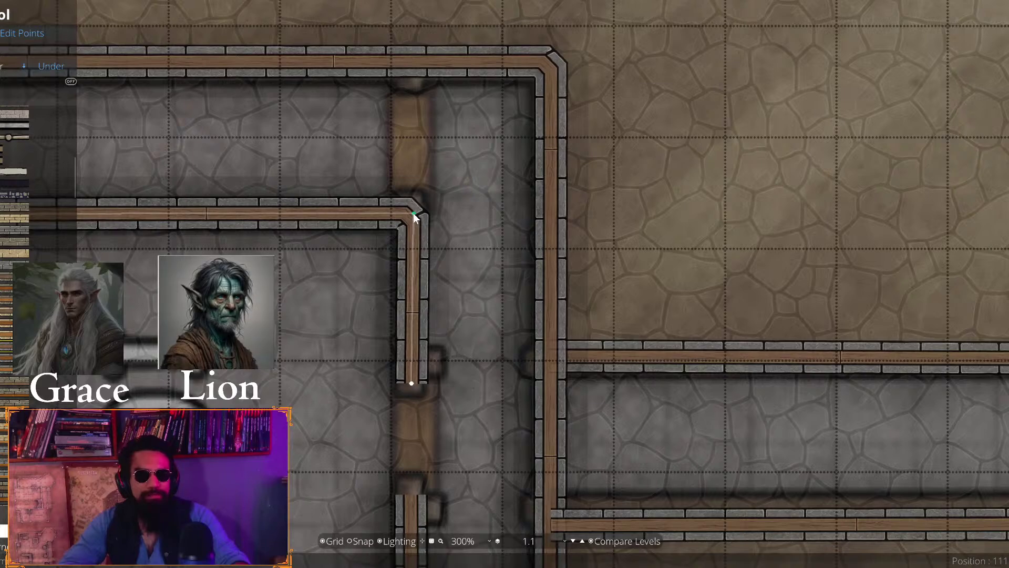
drag(414, 459, 434, 323)
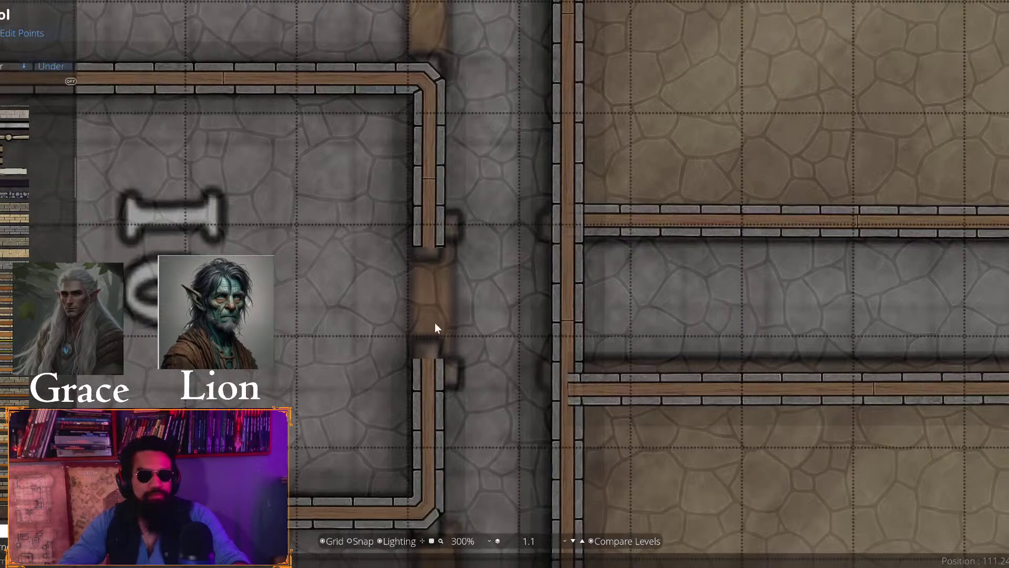
Adjust the lower end point of room 10's wall opposite the door so that wall runs straight into the lower wall
scroll(430, 365, down, 1)
drag(366, 267, 731, 249)
scroll(552, 267, down, 2)
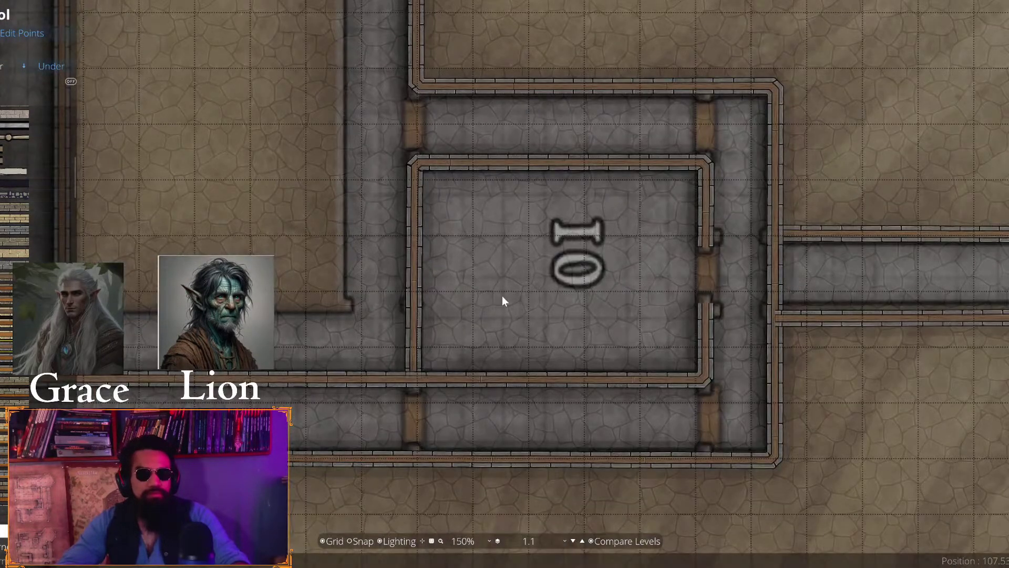
scroll(496, 273, up, 1)
drag(469, 222, 513, 292)
drag(311, 57, 462, 87)
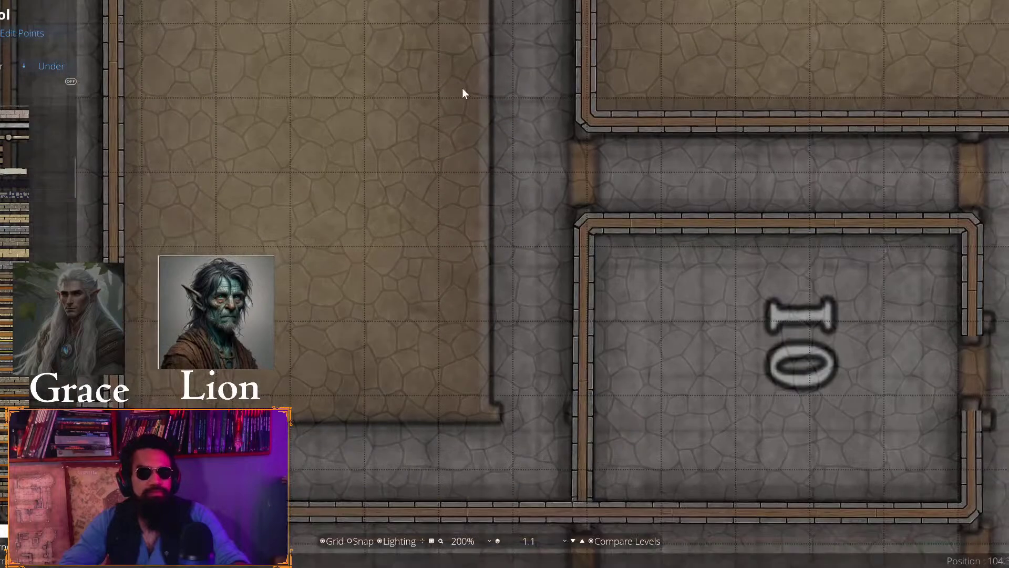
scroll(554, 446, up, 1)
drag(554, 447, 434, 300)
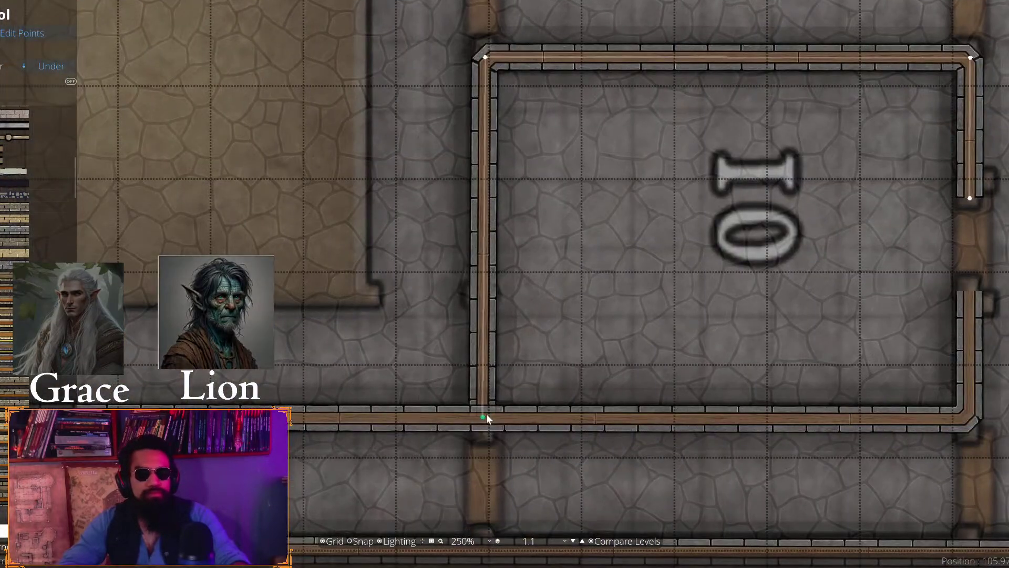
mouse_move(486, 415)
mouse_down()
mouse_move(495, 414)
mouse_move(598, 168)
mouse_move(483, 409)
mouse_up()
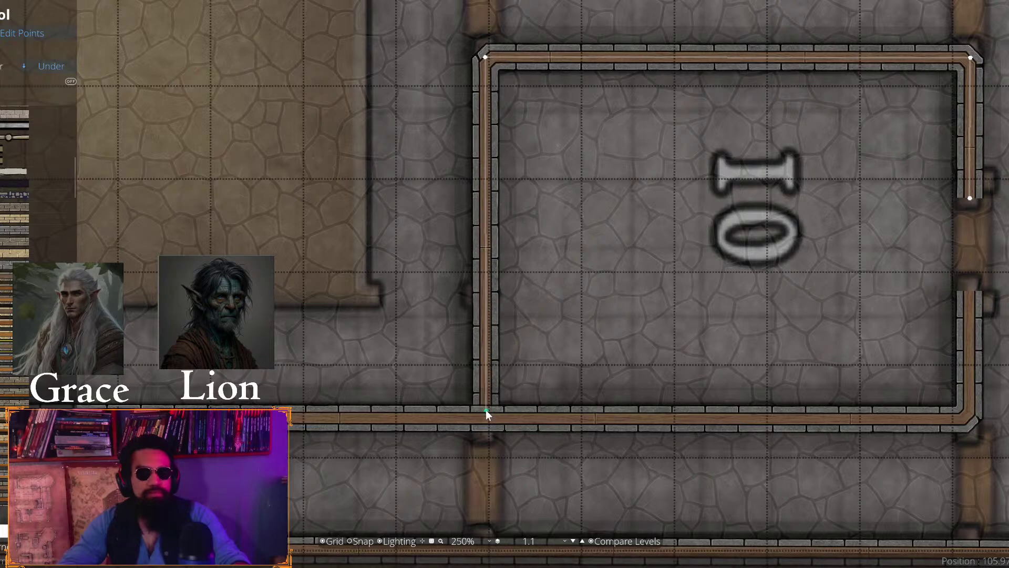
drag(699, 282, 604, 301)
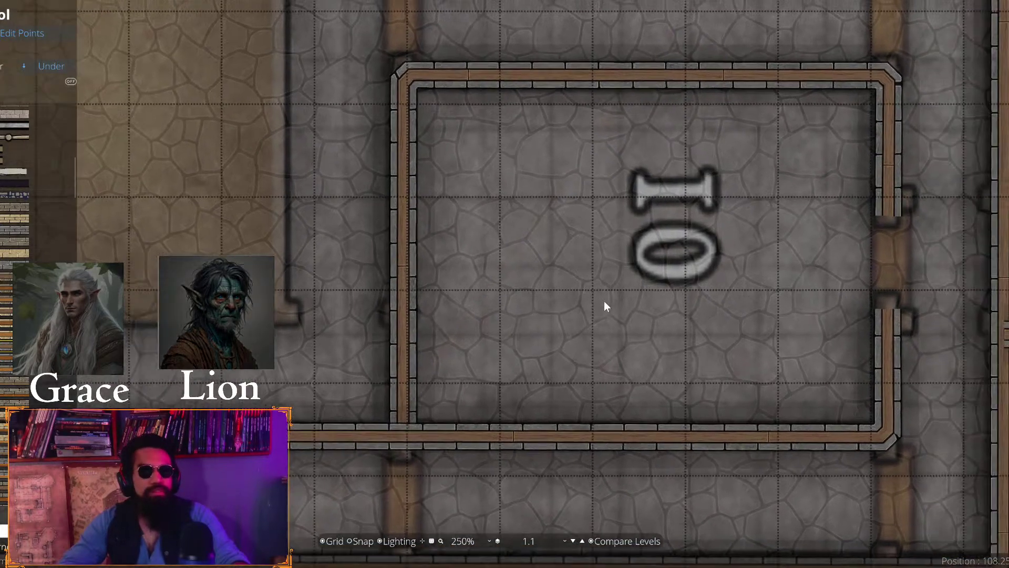
Return to wall drawing and trace the solid block beside room 10 from the existing side wall along its upper edge to its lower corner
click(36, 38)
drag(209, 46, 289, 306)
drag(353, 10, 343, 181)
key(Down)
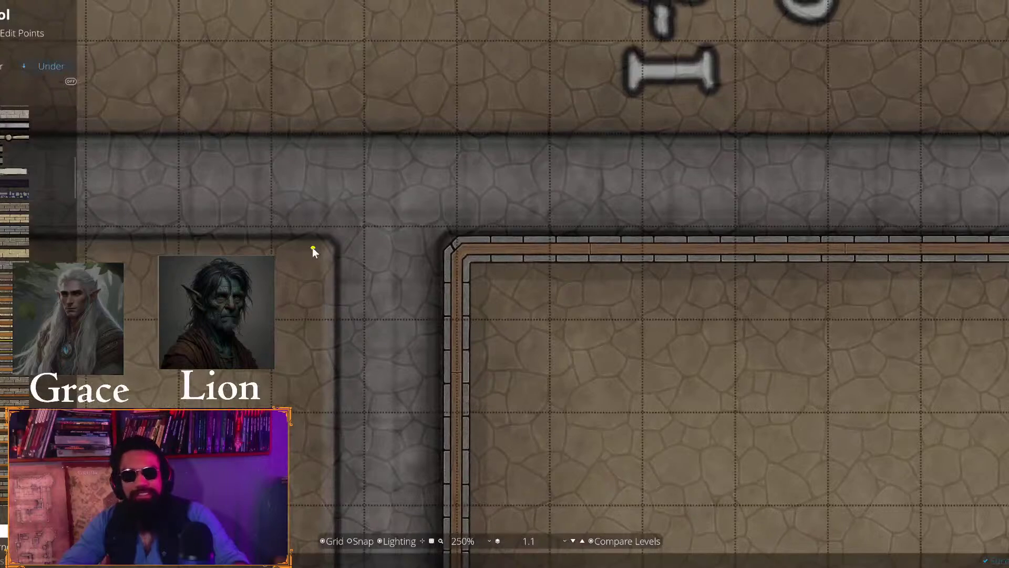
key(Left)
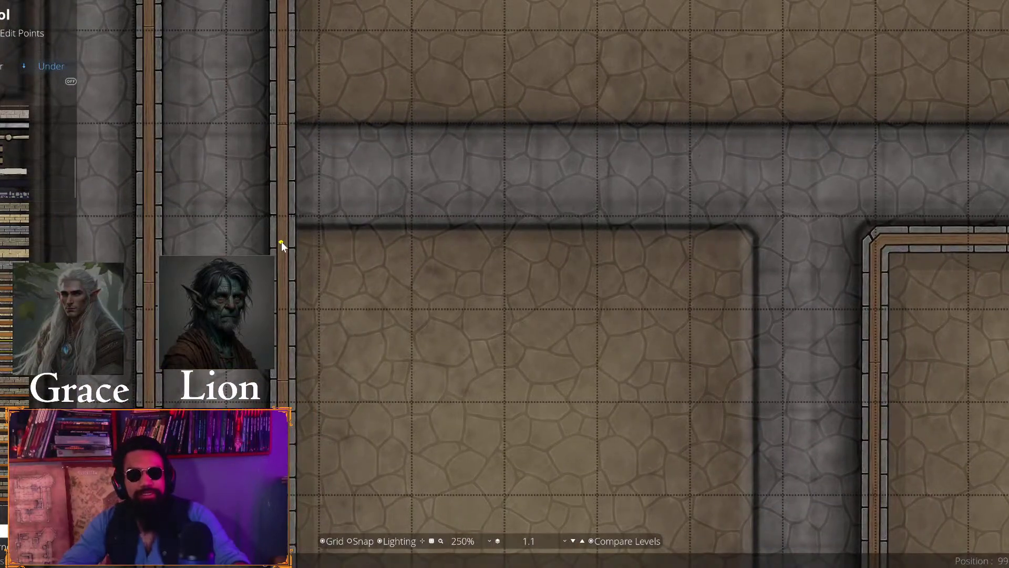
click(282, 241)
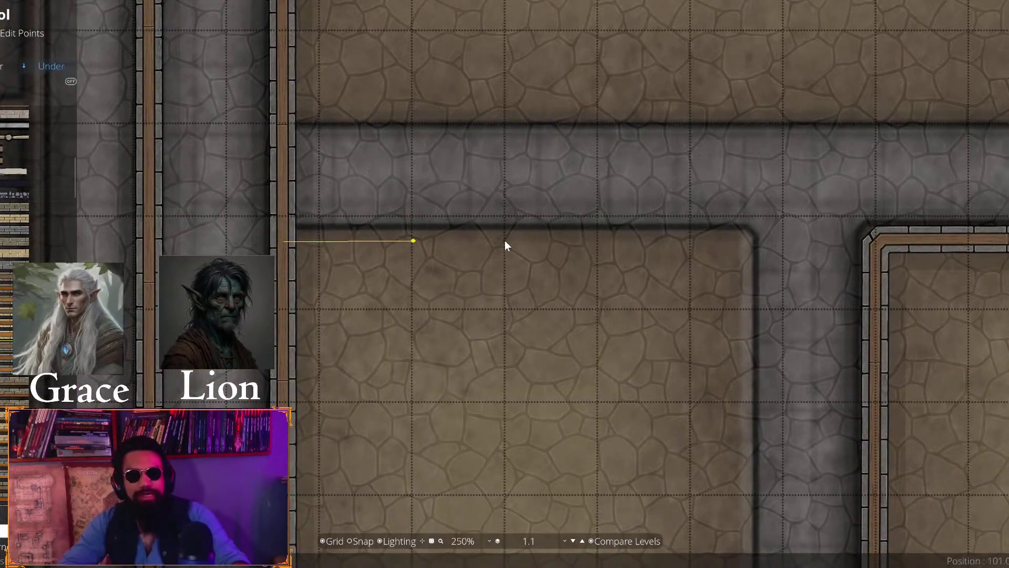
click(739, 234)
key(Right)
key(Down)
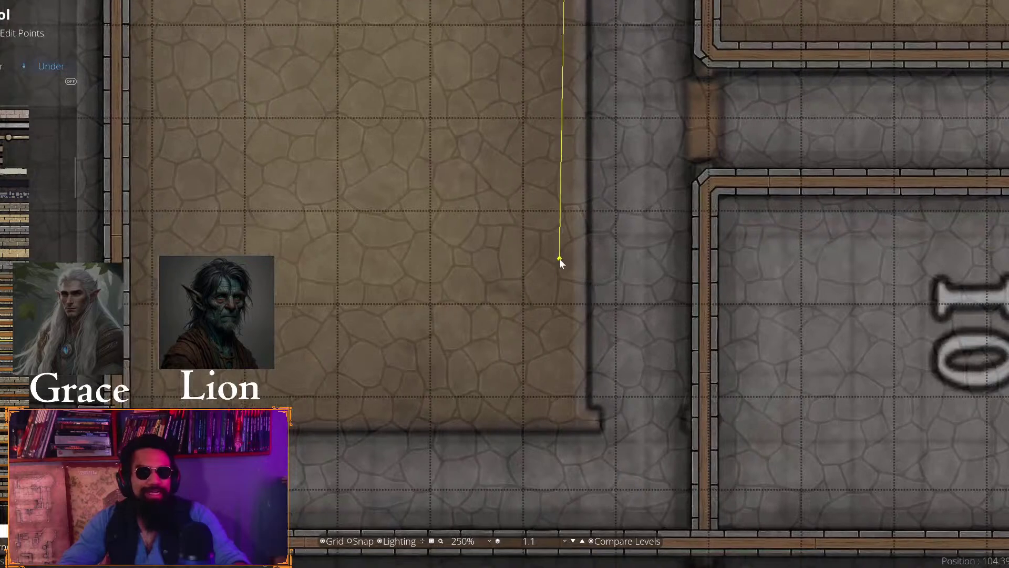
click(576, 421)
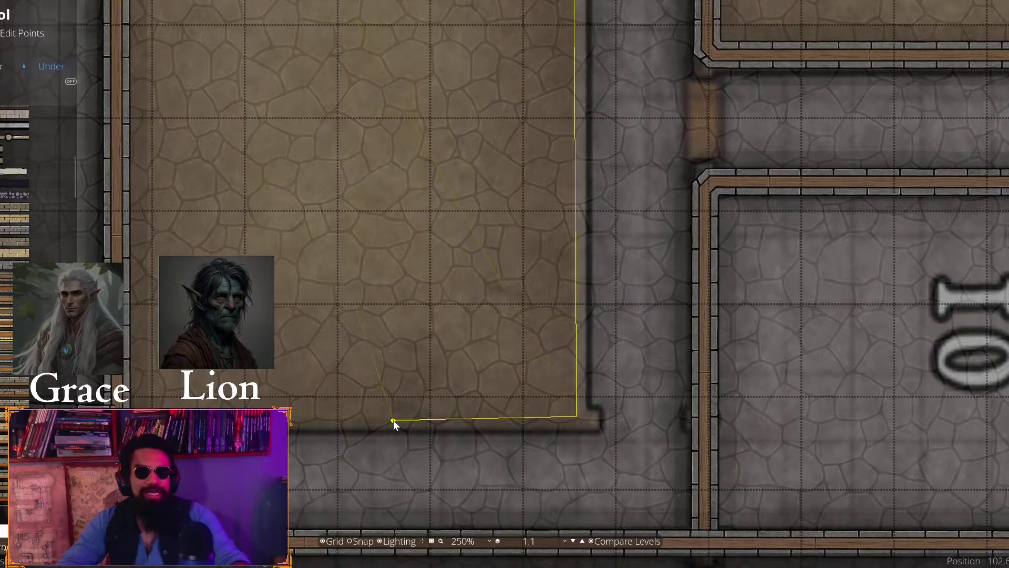
Finish the wall along the block's lower edge at the existing side wall and delete that side wall's vertical run in point editing
key(Left)
key(Down)
click(353, 331)
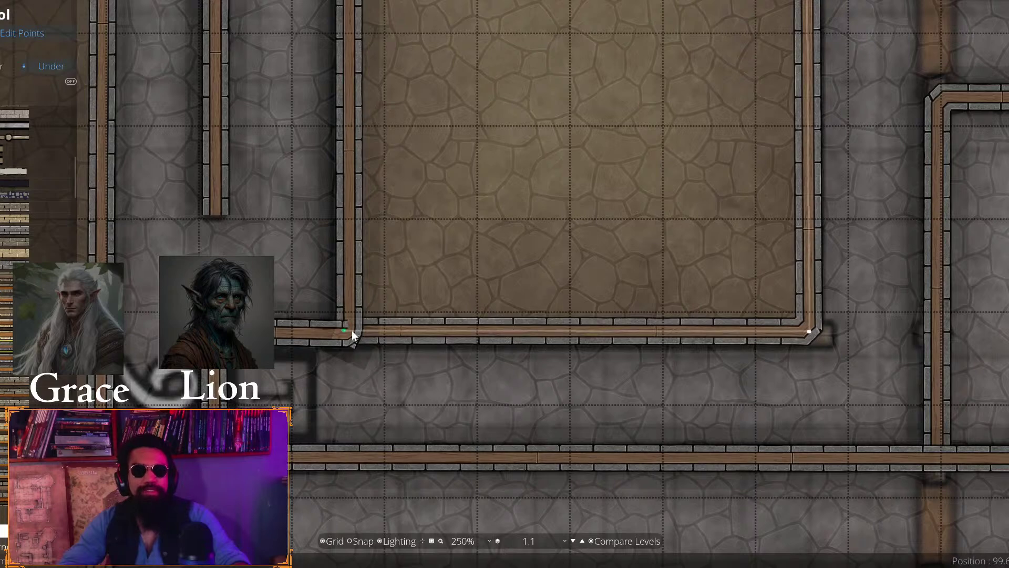
key(Delete)
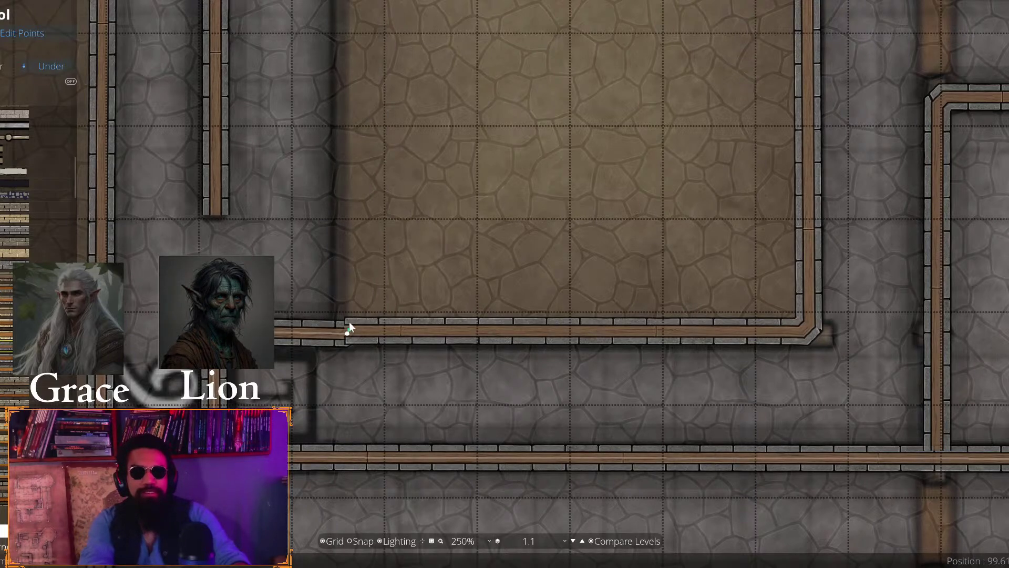
Delete the surplus wall point at the solid block's lower corner and nudge the remaining corner point until both wall runs line up
key(Delete)
scroll(347, 337, up, 5)
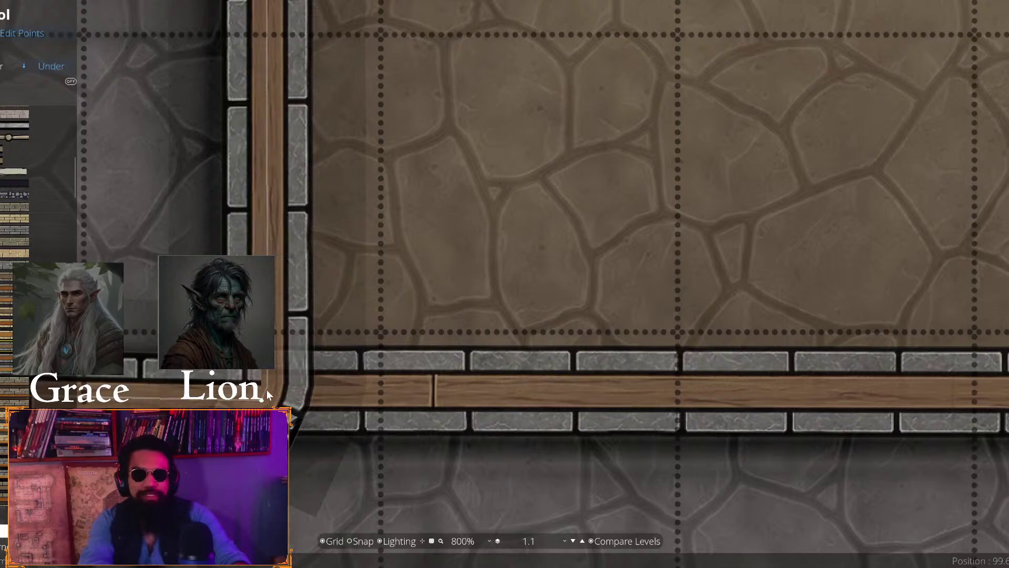
drag(268, 386, 259, 383)
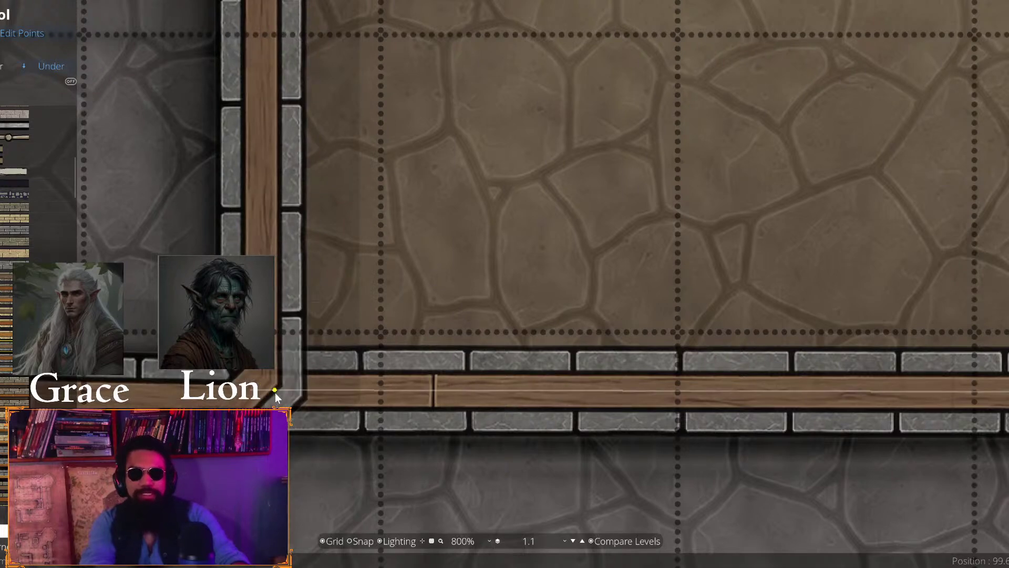
scroll(526, 341, down, 4)
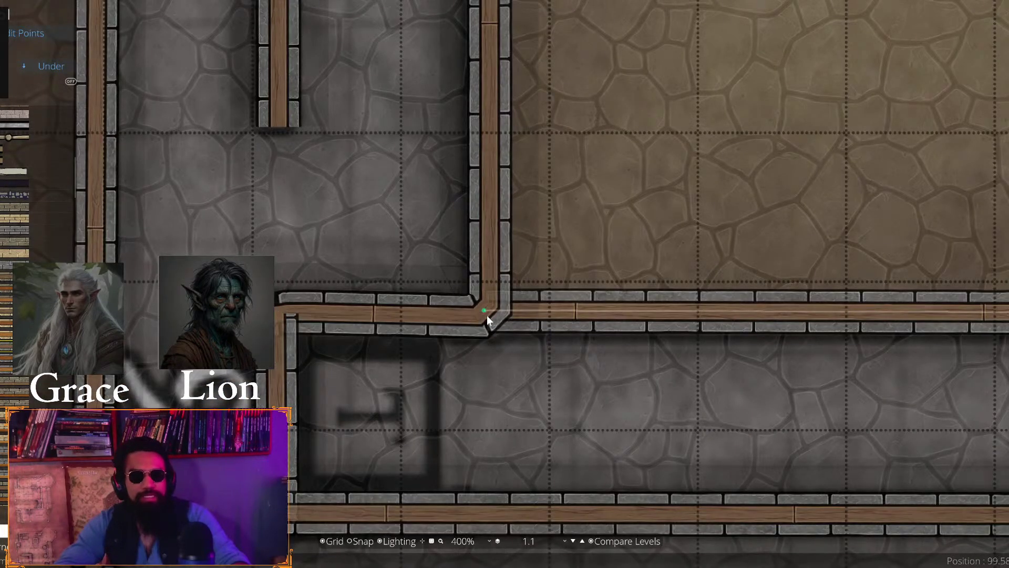
mouse_move(487, 316)
mouse_down()
mouse_move(489, 285)
mouse_move(492, 312)
mouse_up()
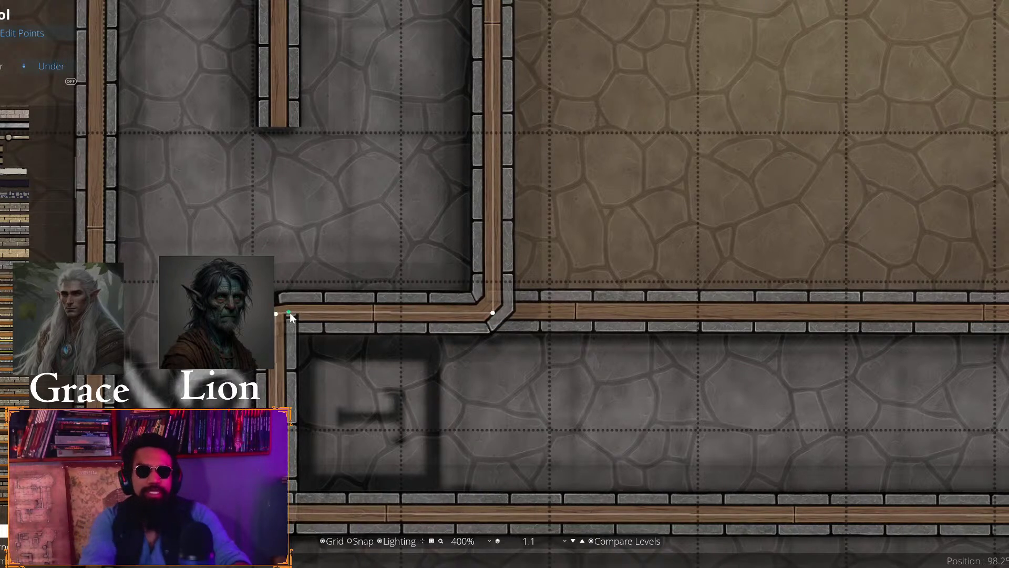
Move the two wall corners around the T square outward and shift the adjoining solid block's lower corner slightly towards the block
drag(288, 313, 273, 317)
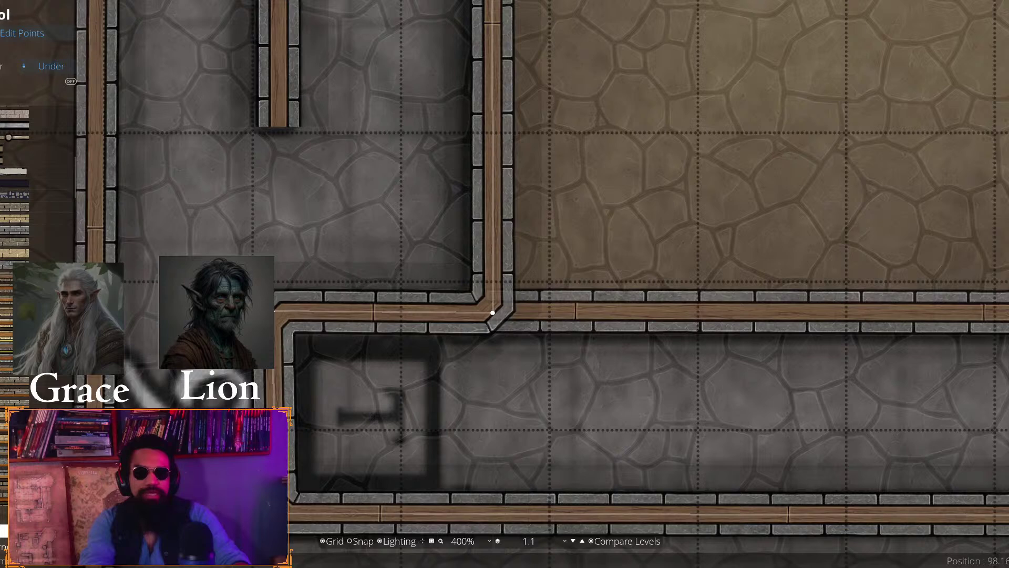
drag(276, 513, 270, 517)
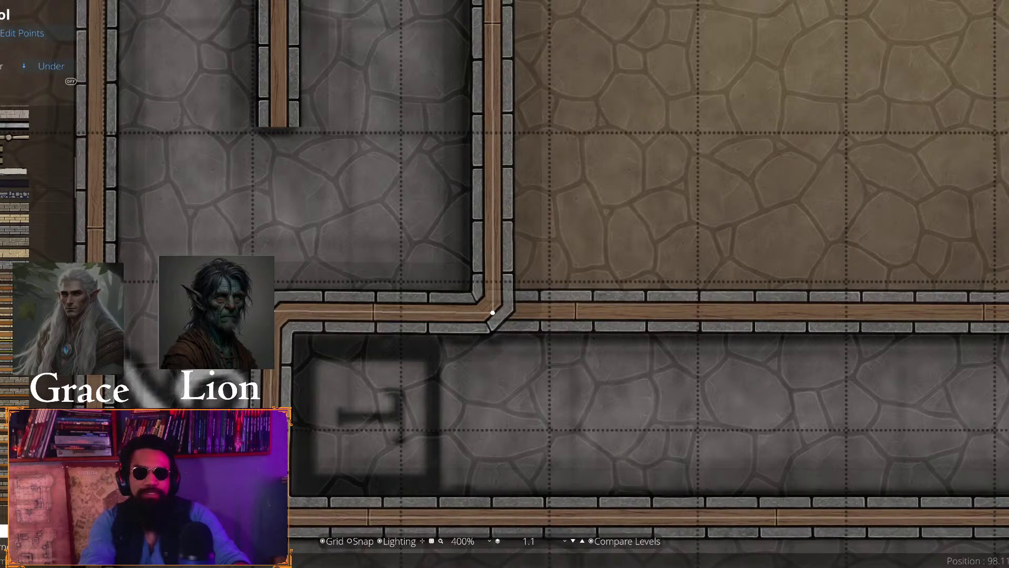
drag(398, 383, 213, 304)
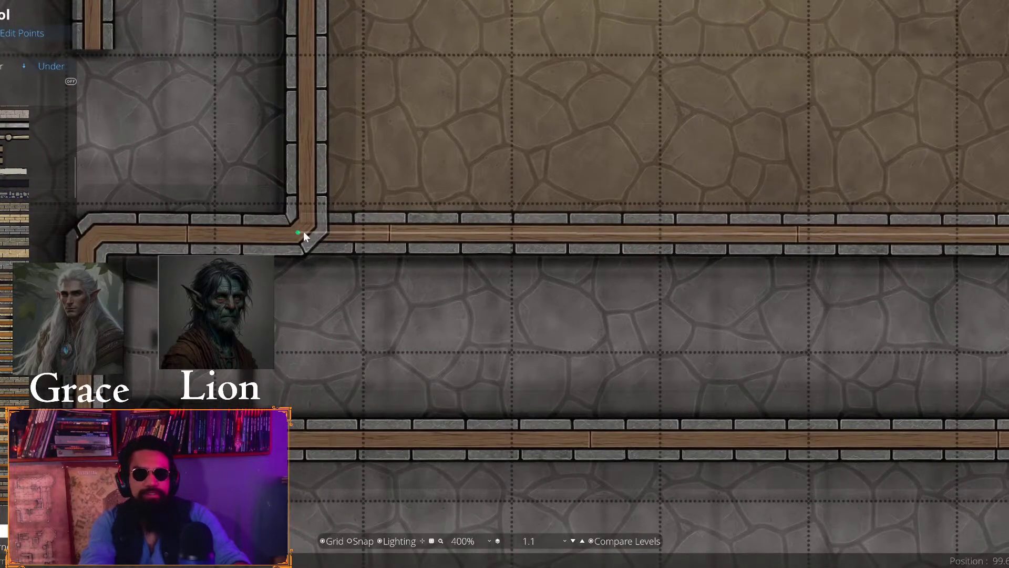
mouse_move(307, 233)
mouse_down()
mouse_move(294, 226)
mouse_move(315, 231)
mouse_up()
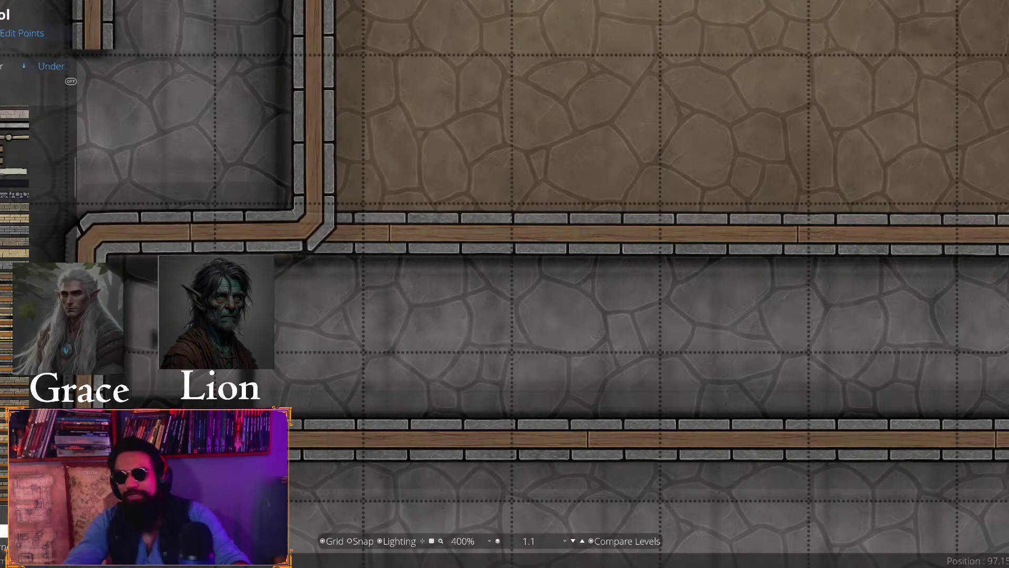
key(F12)
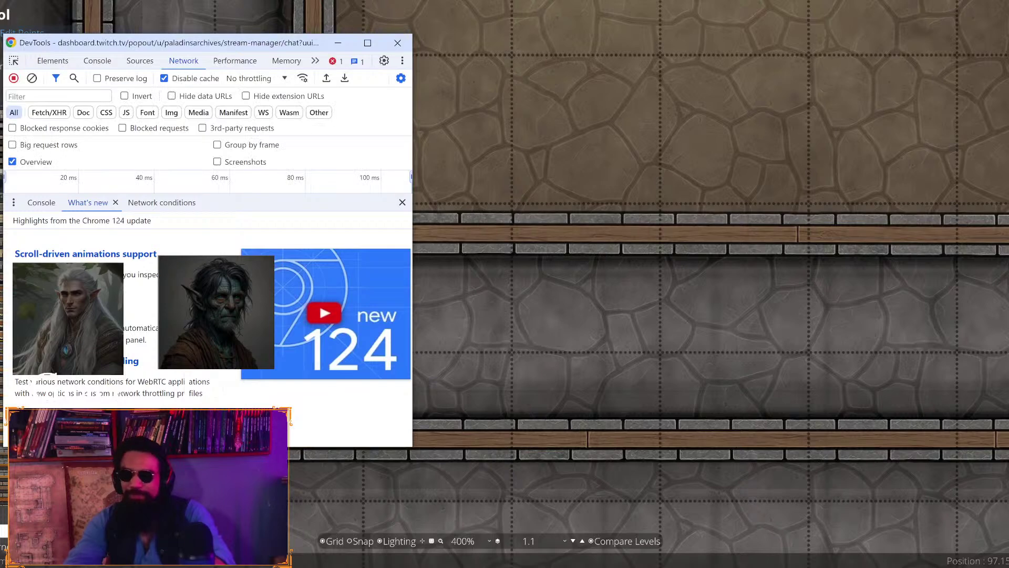
key(F11)
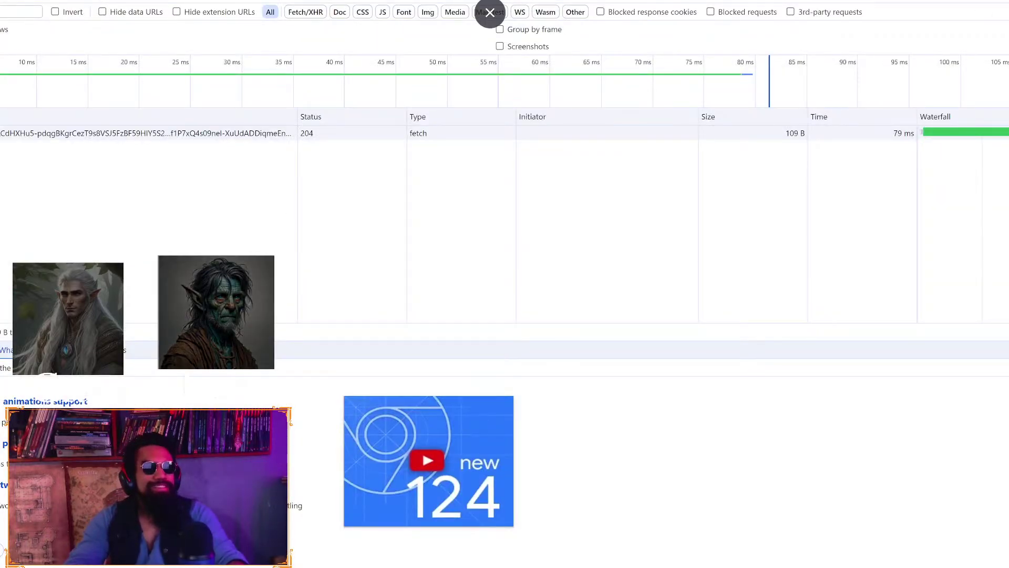
click(487, 15)
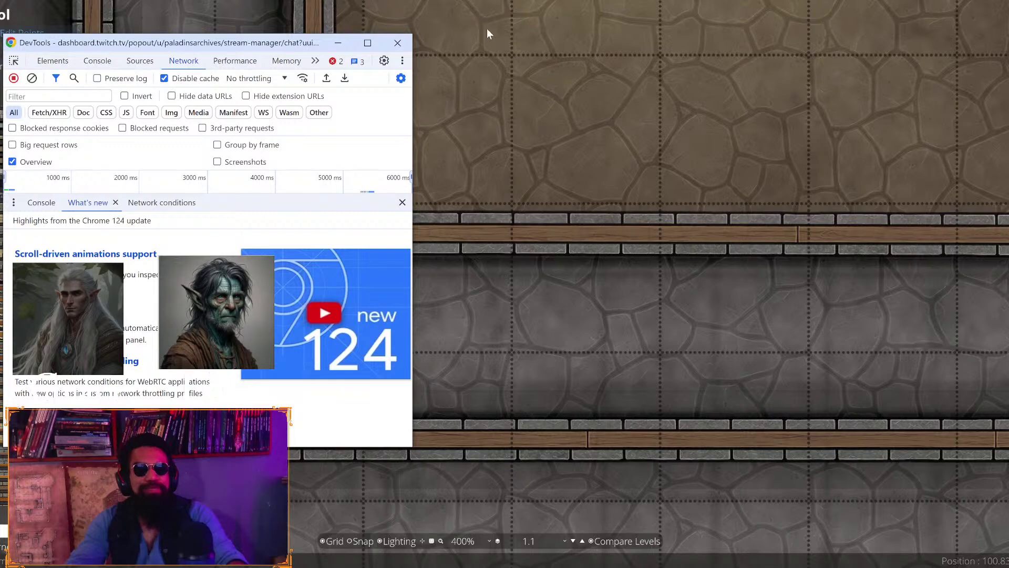
click(340, 43)
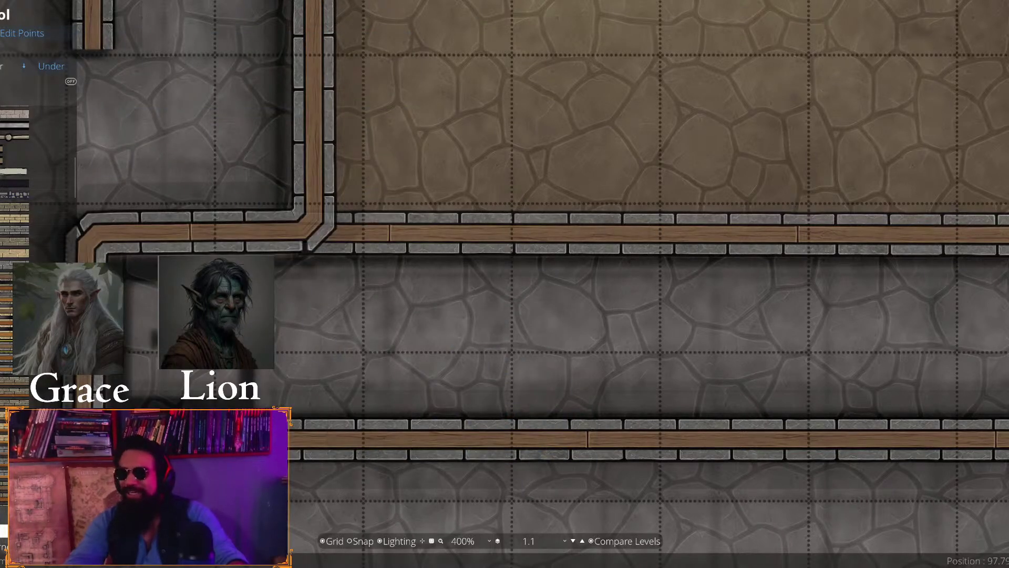
Review the traced walls around rooms 2, 5, 3, 4 and 10, the surface stairs, and the untraced corridor to Area 0E3-6
scroll(464, 189, down, 4)
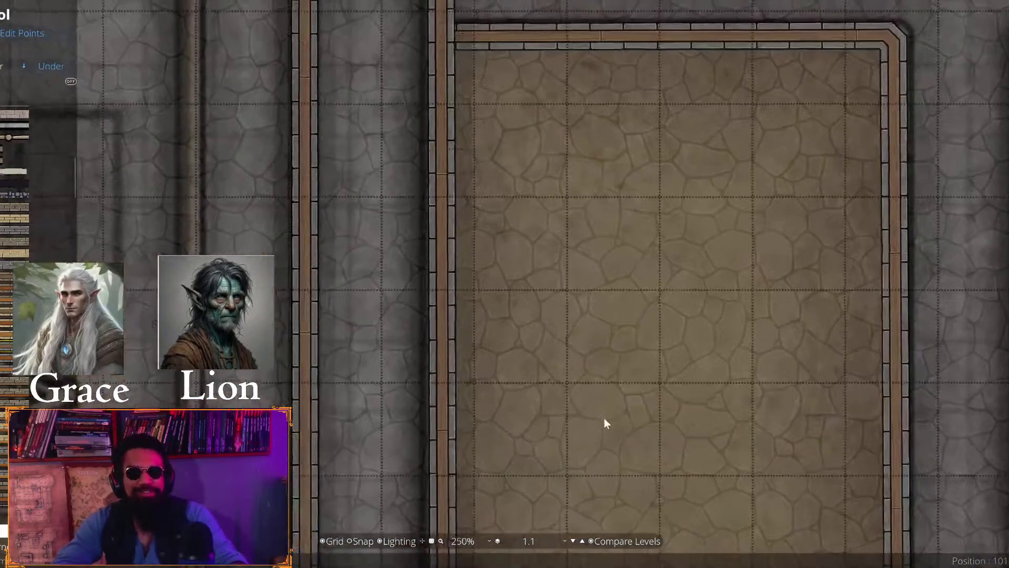
drag(518, 193, 496, 418)
drag(367, 233, 393, 415)
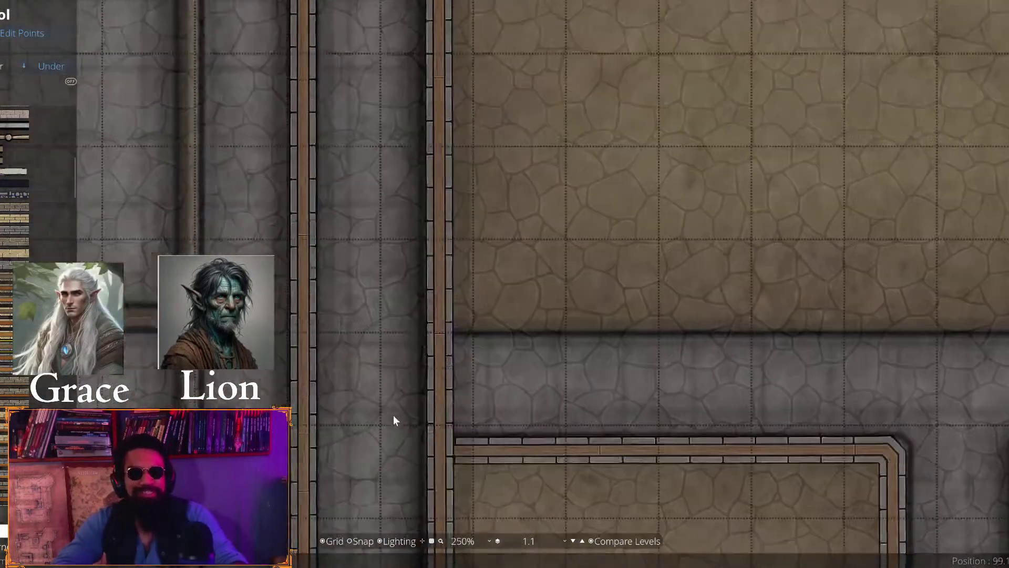
drag(426, 197, 384, 468)
drag(595, 167, 480, 476)
drag(471, 171, 500, 199)
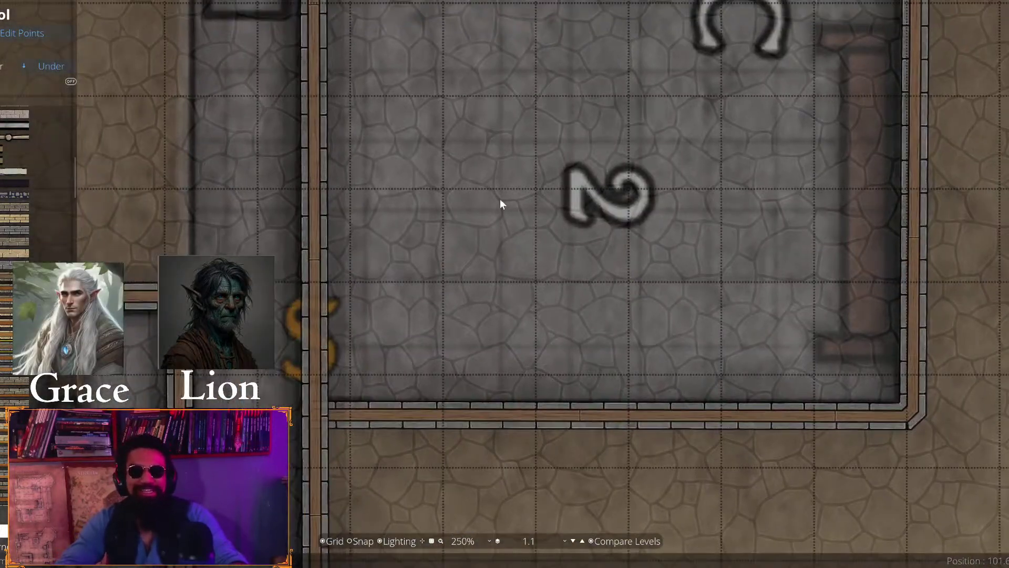
drag(463, 81, 469, 298)
drag(681, 46, 363, 482)
scroll(363, 481, down, 1)
drag(685, 413, 410, 337)
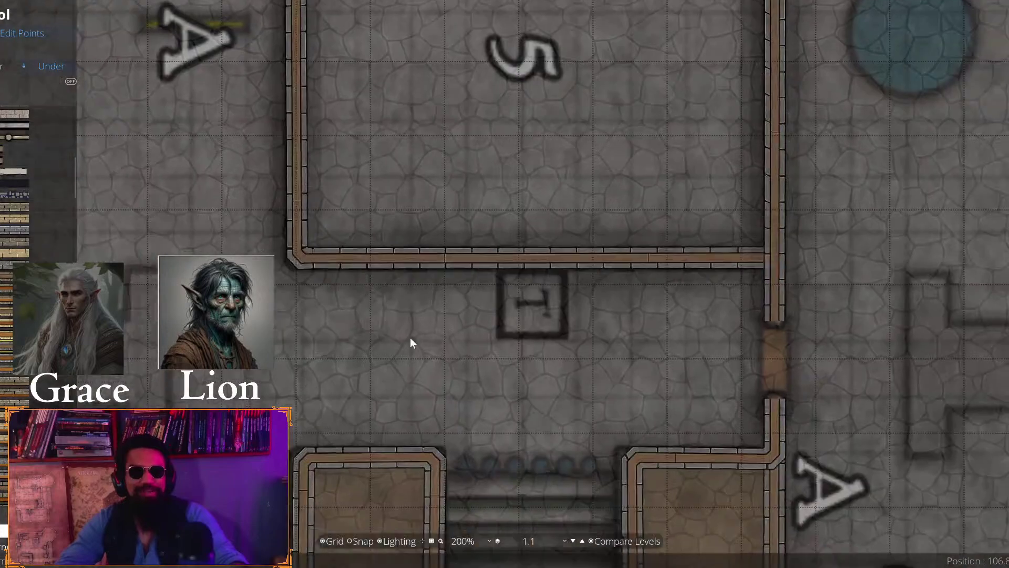
drag(596, 360, 310, 334)
scroll(310, 333, down, 1)
scroll(310, 333, down, 1)
drag(550, 336, 338, 247)
drag(361, 368, 340, 279)
drag(416, 207, 371, 453)
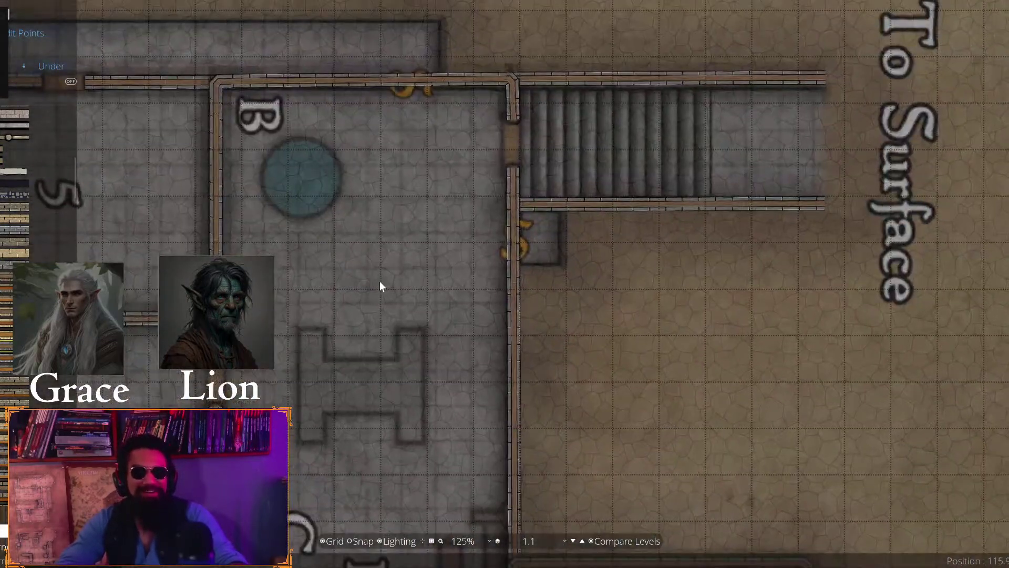
drag(381, 387, 376, 369)
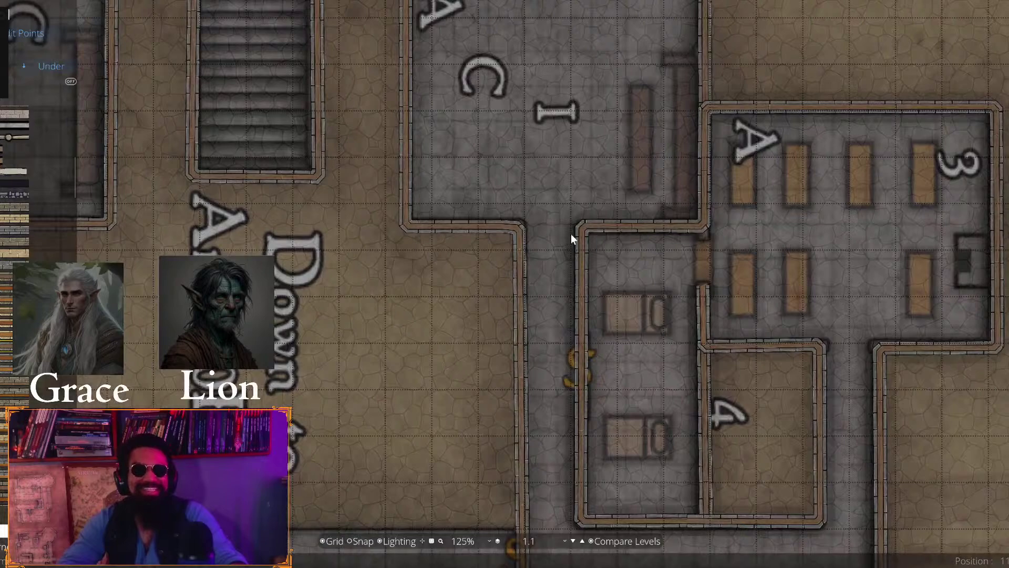
drag(531, 225, 499, 113)
drag(592, 495, 541, 340)
scroll(541, 339, down, 2)
drag(409, 455, 682, 114)
scroll(596, 274, up, 1)
drag(336, 334, 387, 187)
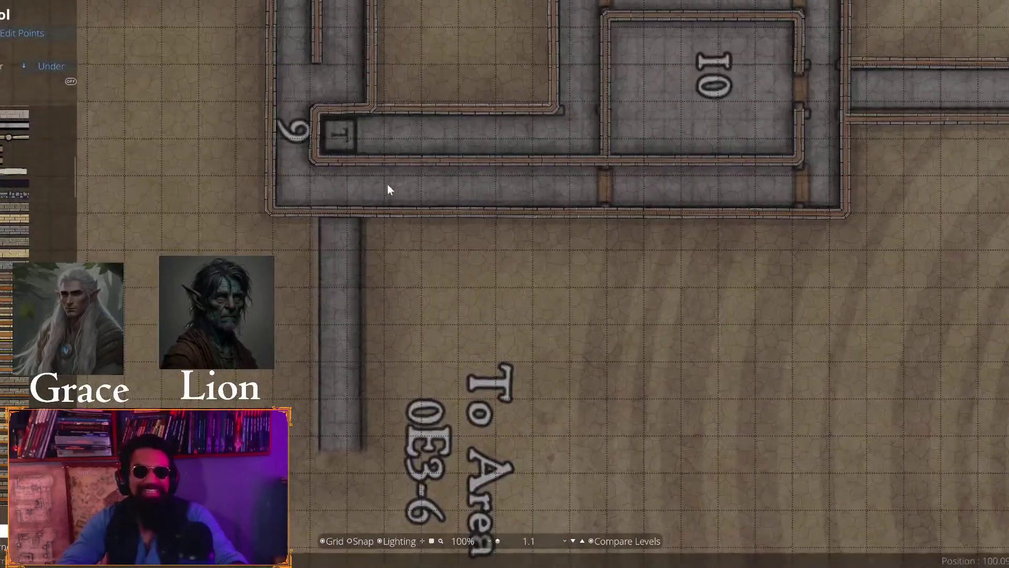
scroll(388, 184, up, 2)
drag(443, 372, 506, 367)
scroll(506, 371, up, 4)
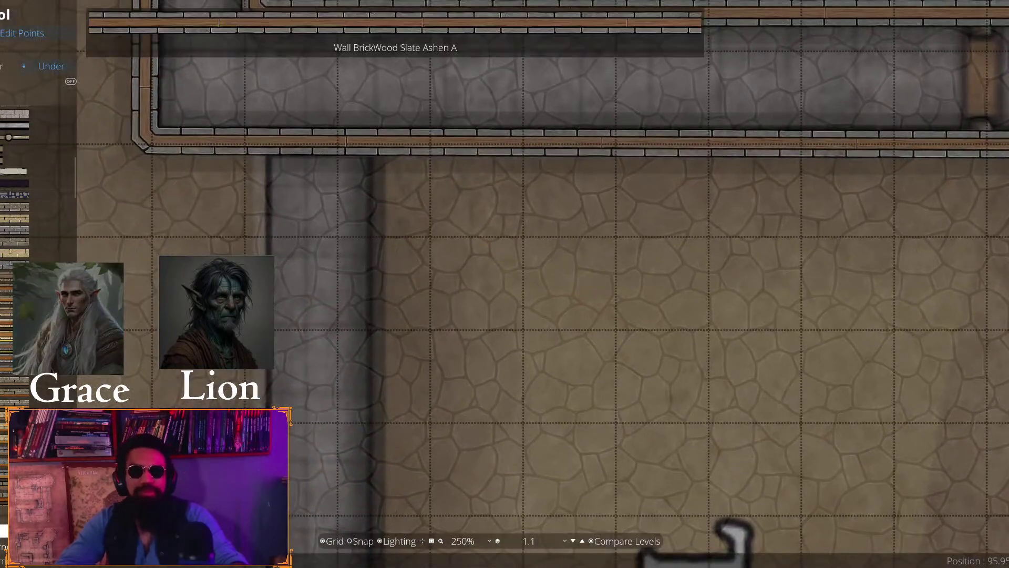
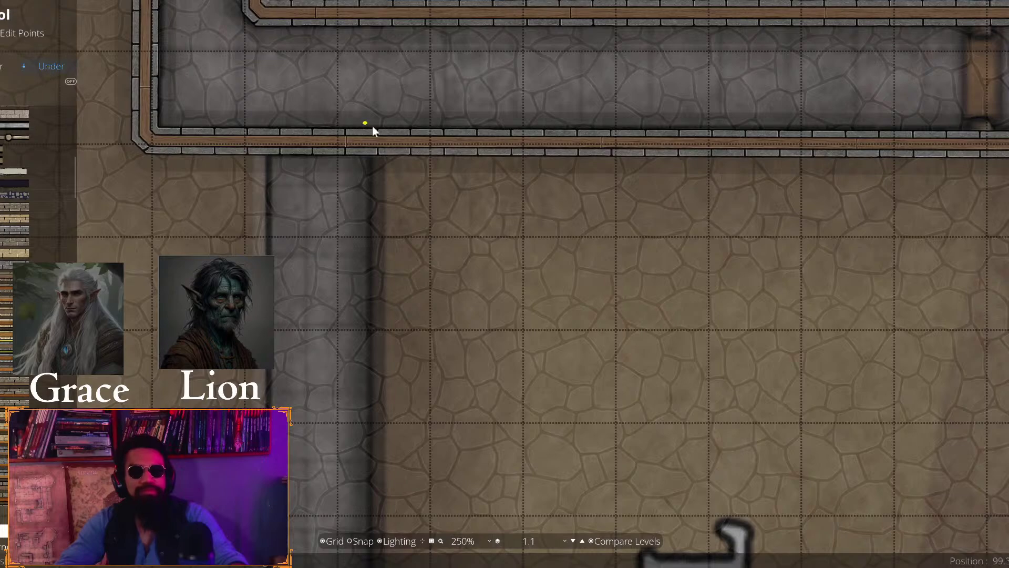
Draw straight walls along both sides of the corridor to Area 0E3-6, between its open end and the wall above it
click(388, 135)
drag(380, 473, 401, 1)
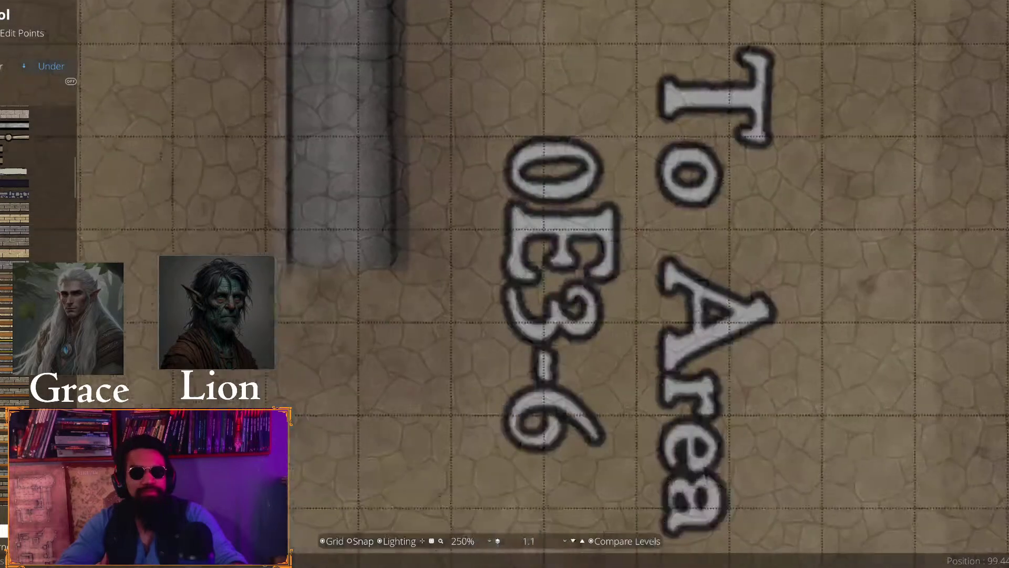
right_click(411, 271)
drag(269, 278, 363, 359)
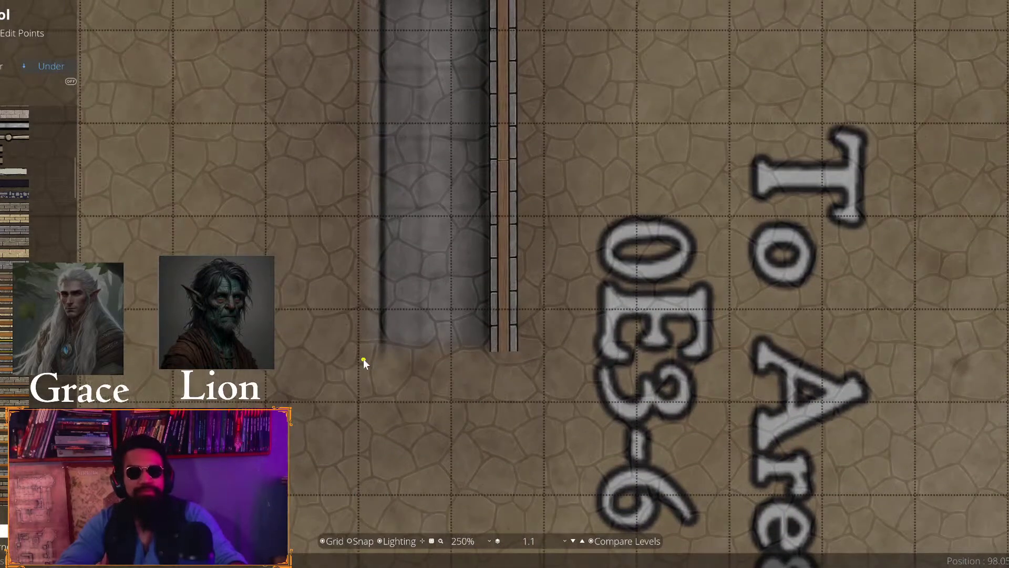
click(361, 357)
drag(349, 11, 404, 367)
drag(403, 141, 416, 226)
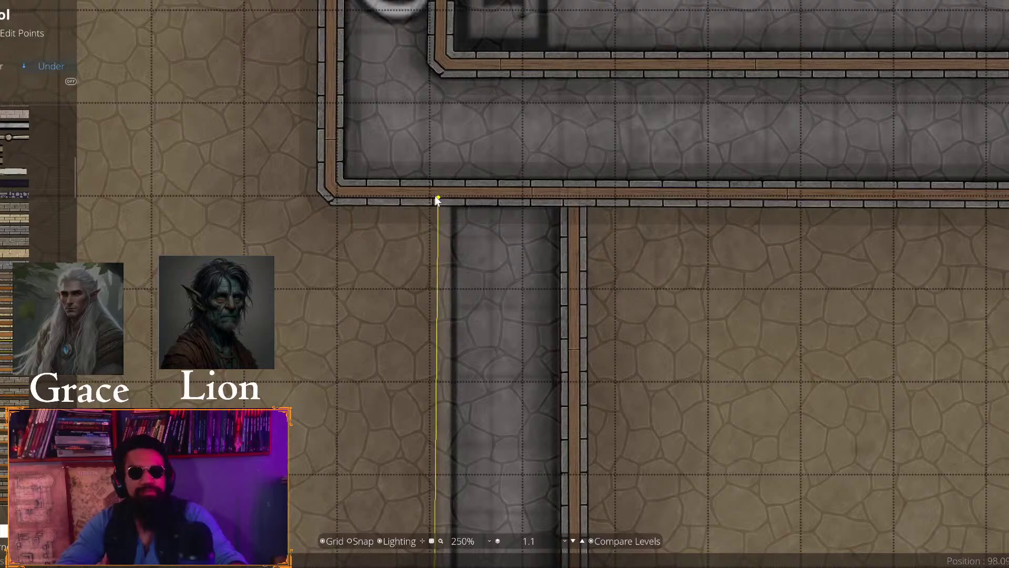
right_click(434, 196)
Draw the upper wall of the corridor below the Down to Area 0E2-1 label, between the long vertical wall and the secret-door wall
scroll(457, 182, down, 2)
drag(535, 148, 370, 412)
scroll(370, 411, down, 2)
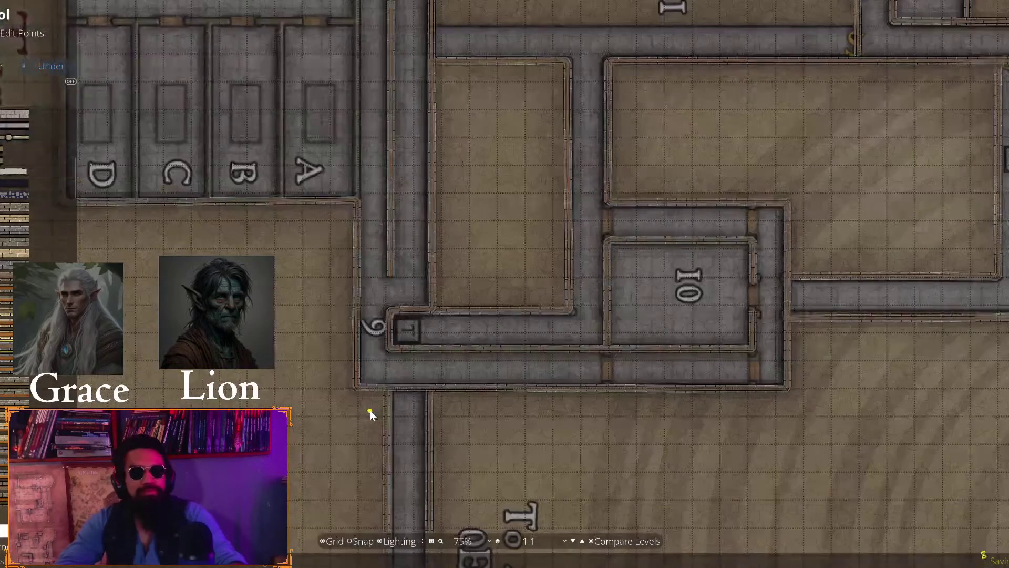
drag(513, 287, 269, 439)
drag(421, 146, 521, 263)
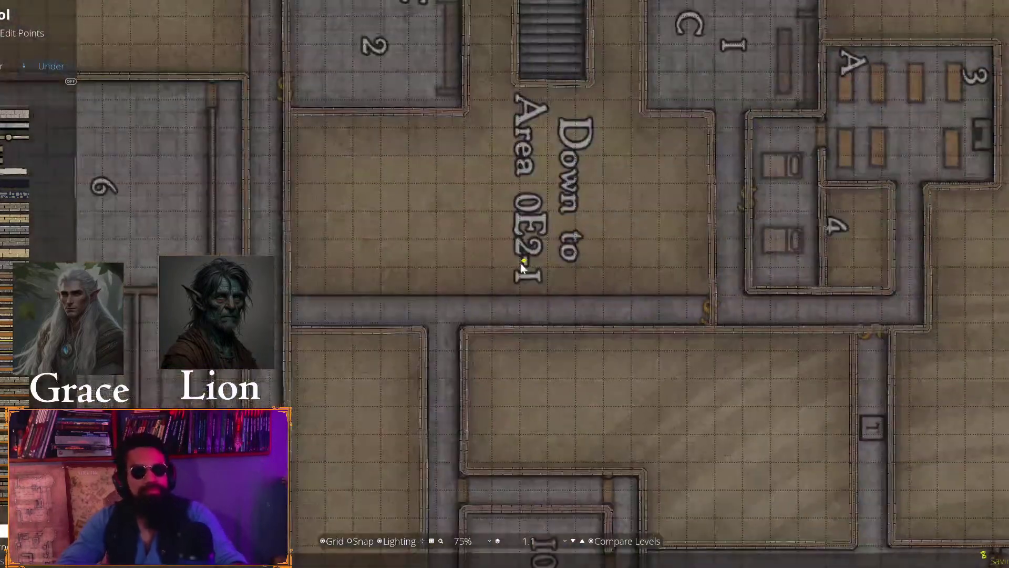
scroll(505, 268, up, 5)
drag(231, 358, 736, 316)
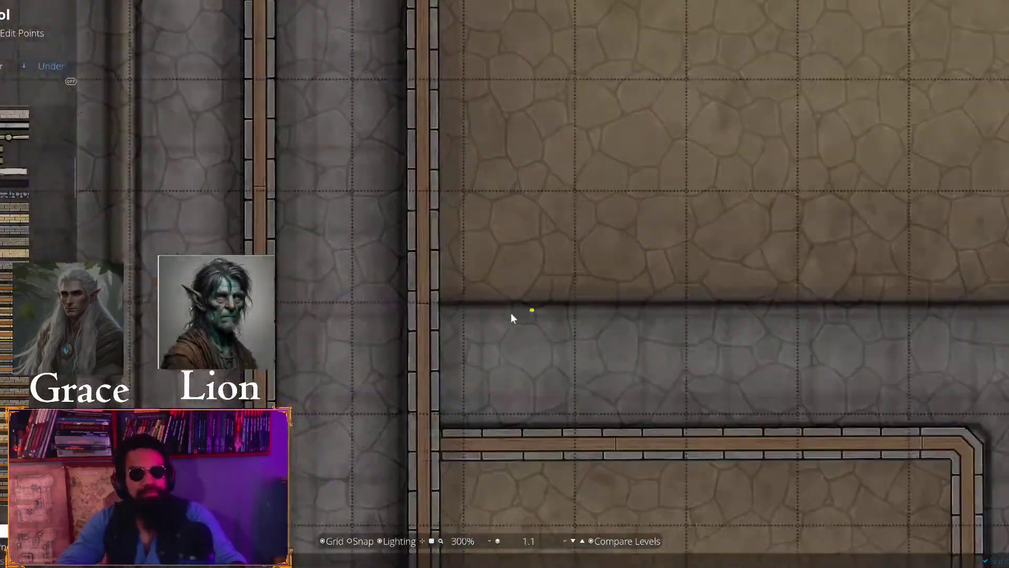
click(422, 285)
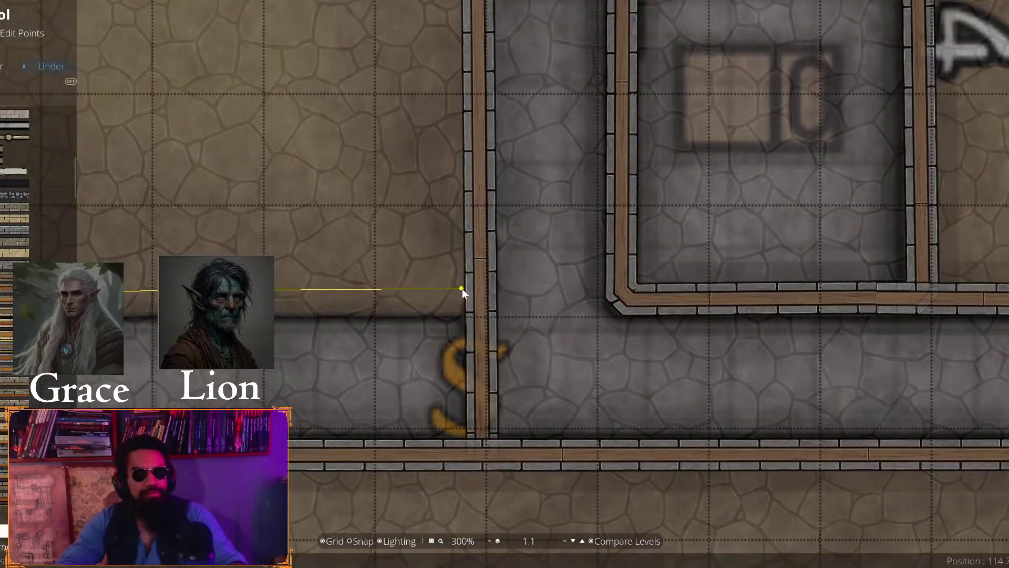
double_click(475, 293)
Start a wall at the secret door above the blue pool and run it up to the outer corner of the narrow corridor
scroll(473, 293, down, 1)
drag(401, 237, 420, 482)
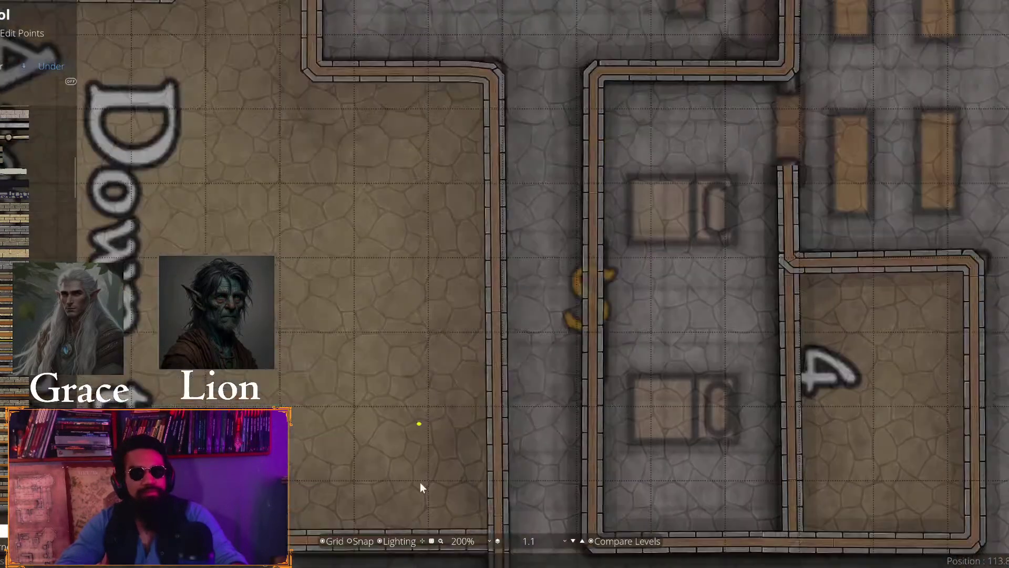
scroll(420, 468, down, 2)
drag(422, 257, 520, 455)
drag(355, 248, 398, 498)
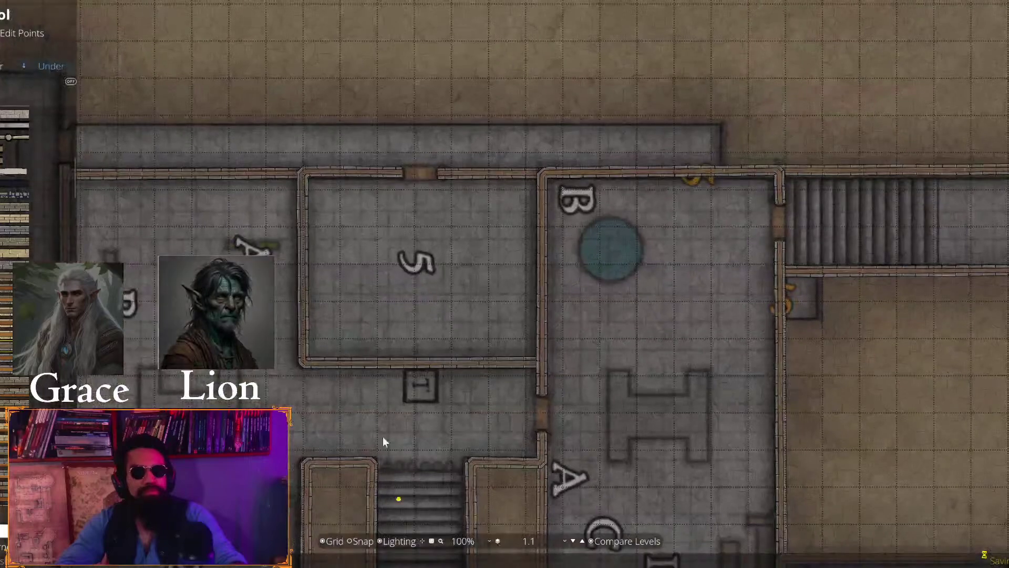
drag(707, 242, 529, 360)
scroll(557, 331, up, 4)
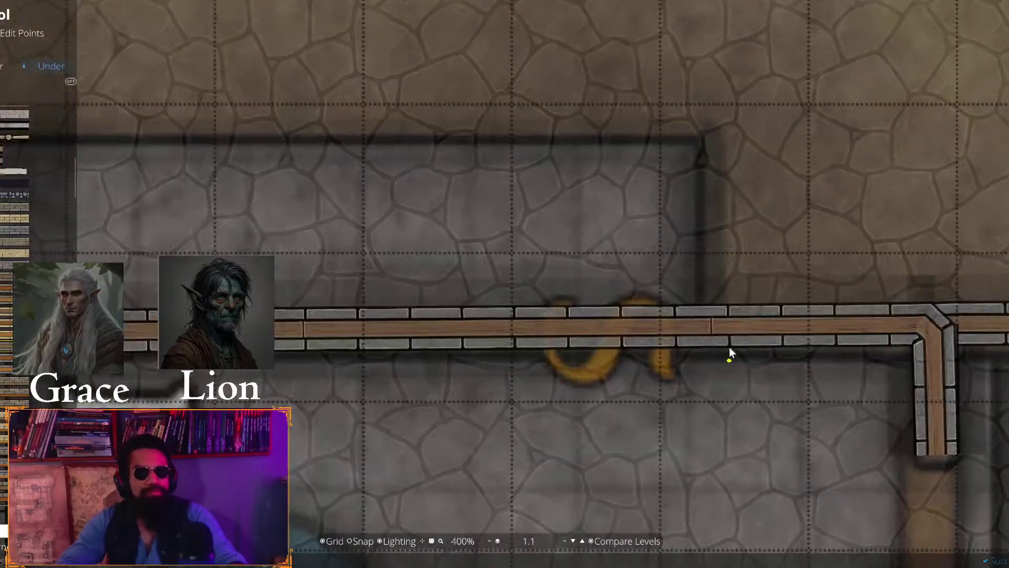
click(729, 335)
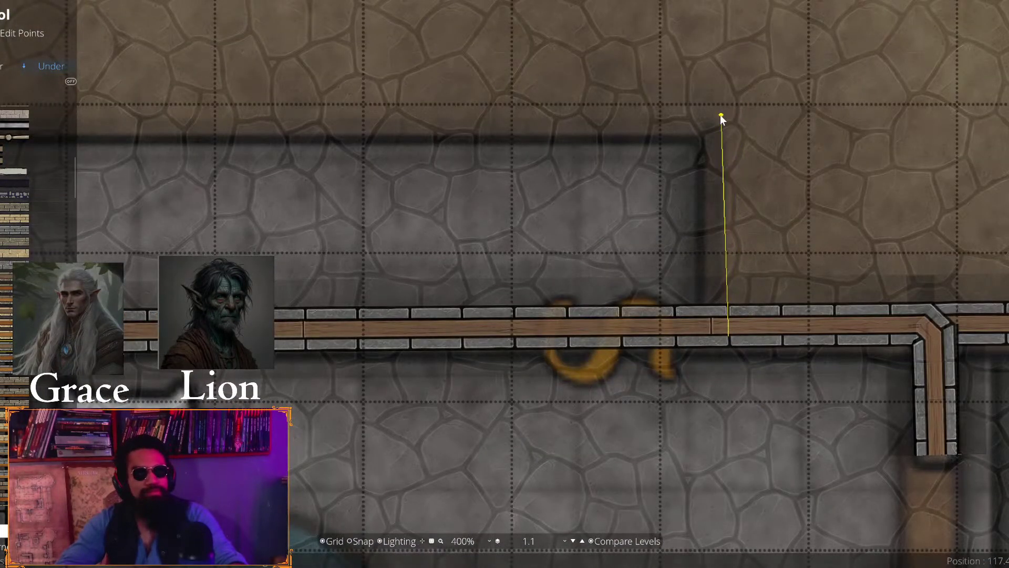
click(725, 112)
Continue the wall along the narrow corridor's upper edge to the door and up to the adjoining passage's outer corner
drag(252, 133, 807, 131)
drag(358, 142, 904, 226)
scroll(629, 185, down, 1)
drag(630, 186, 899, 222)
drag(279, 238, 722, 214)
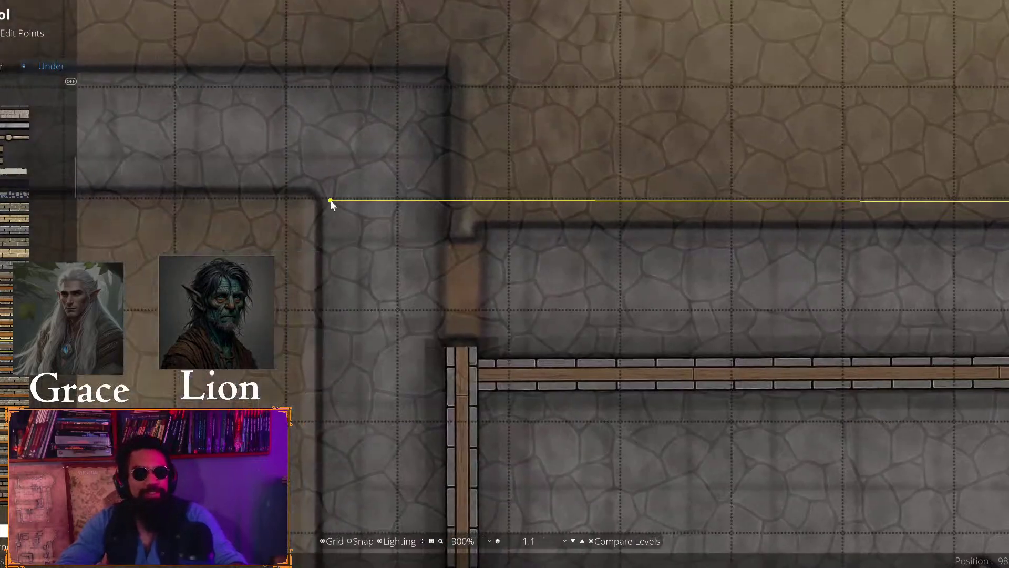
click(469, 209)
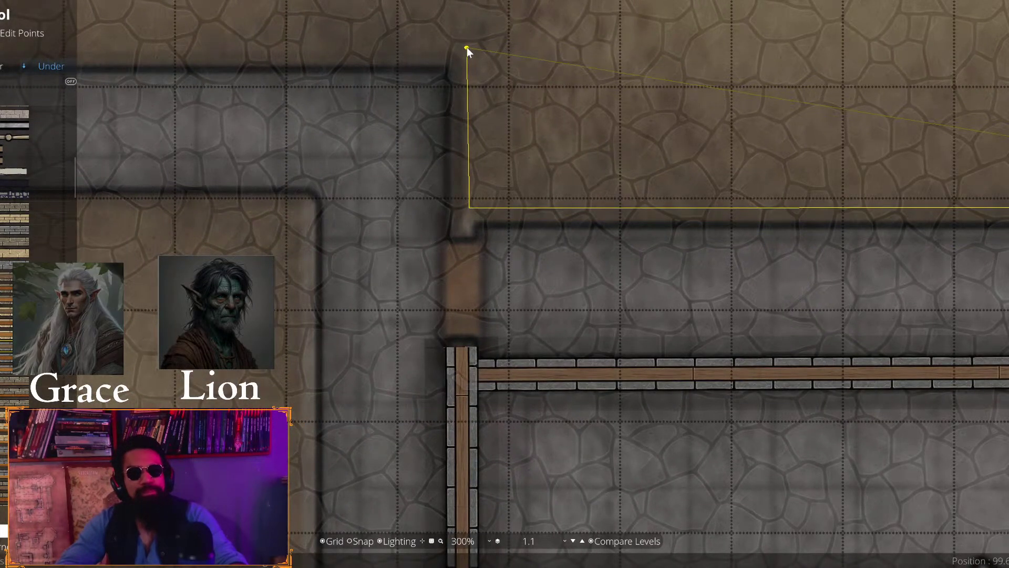
click(467, 47)
Continue the wall along the passage's upper edge to the cavern mouth and finish with a short angled run up the cavern edge
key(Left)
key(Up)
drag(402, 129, 760, 174)
drag(344, 160, 799, 149)
drag(352, 179, 563, 141)
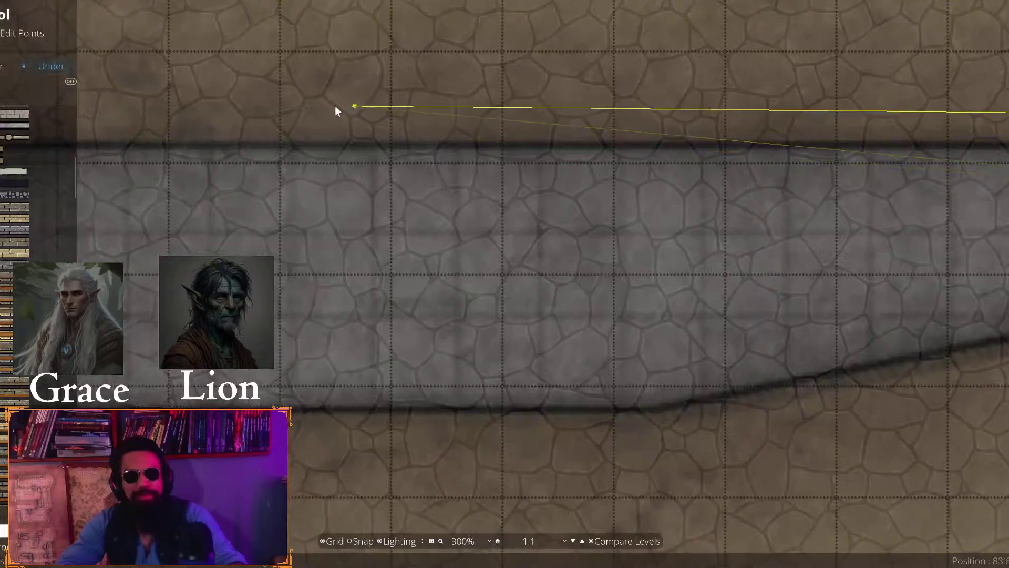
drag(326, 105, 607, 128)
drag(263, 109, 332, 120)
drag(201, 138, 584, 153)
drag(258, 132, 680, 121)
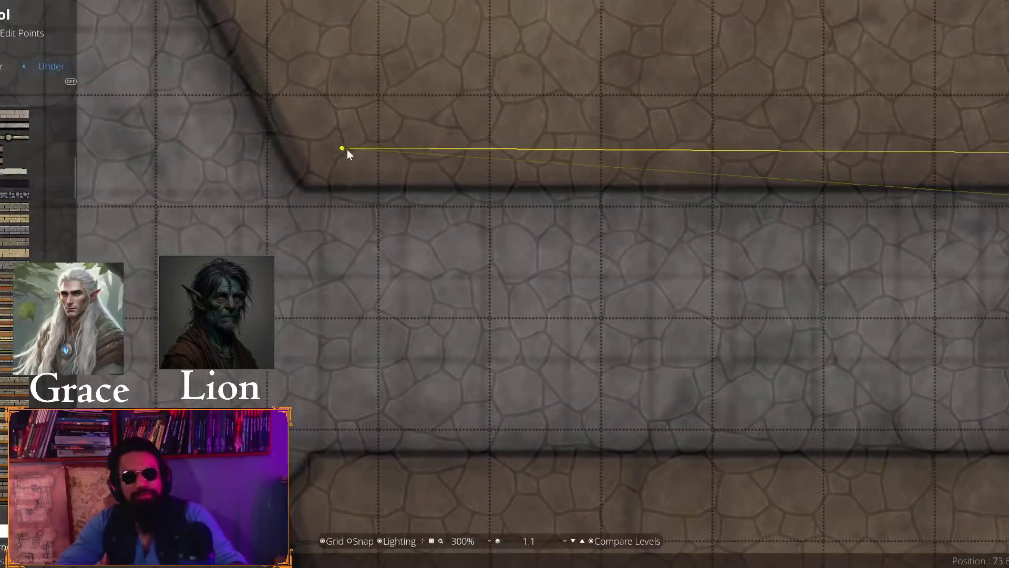
drag(348, 164, 535, 285)
scroll(534, 285, down, 1)
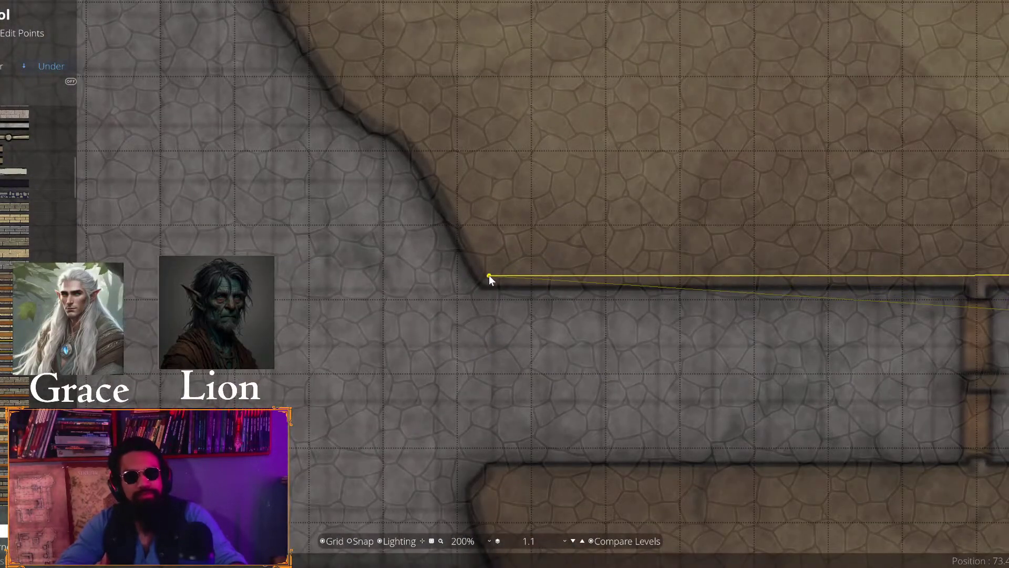
click(489, 276)
double_click(428, 153)
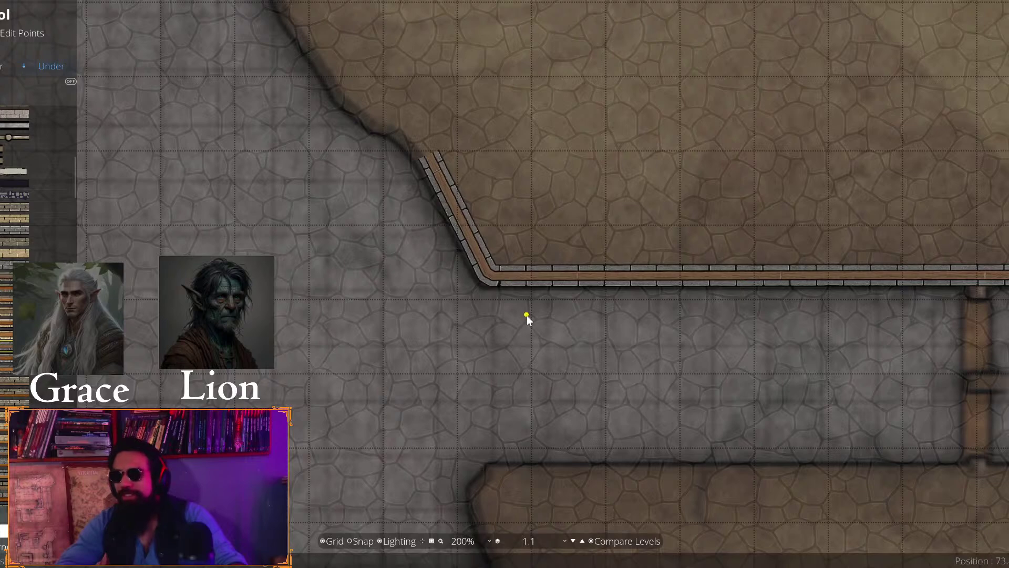
Trace the passage's lower wall from the cavern mouth, along the straight edge and up the slope to where it levels out
key(Down)
key(Right)
scroll(383, 223, up, 2)
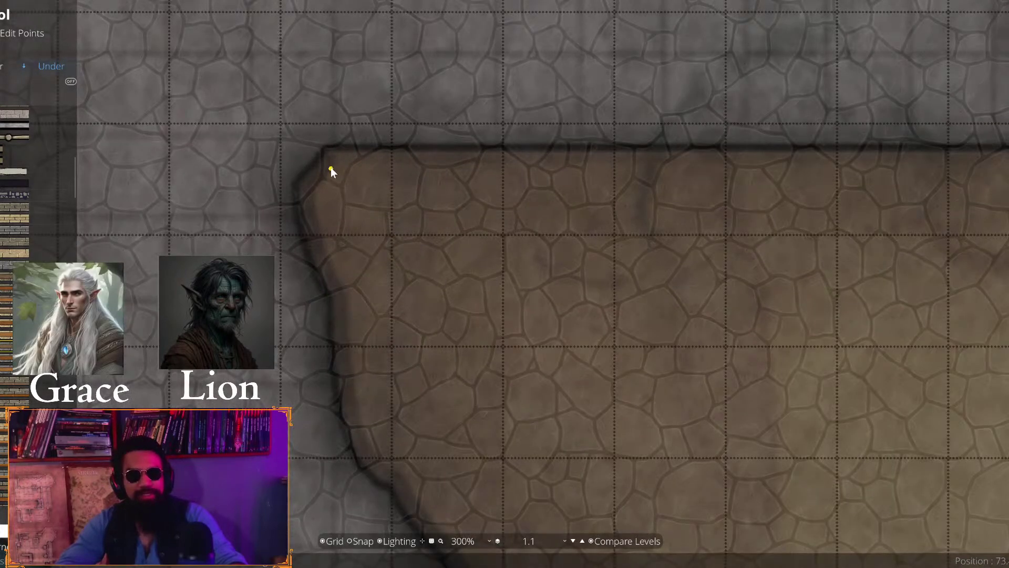
drag(816, 195, 283, 184)
drag(752, 212, 273, 210)
drag(587, 182, 279, 217)
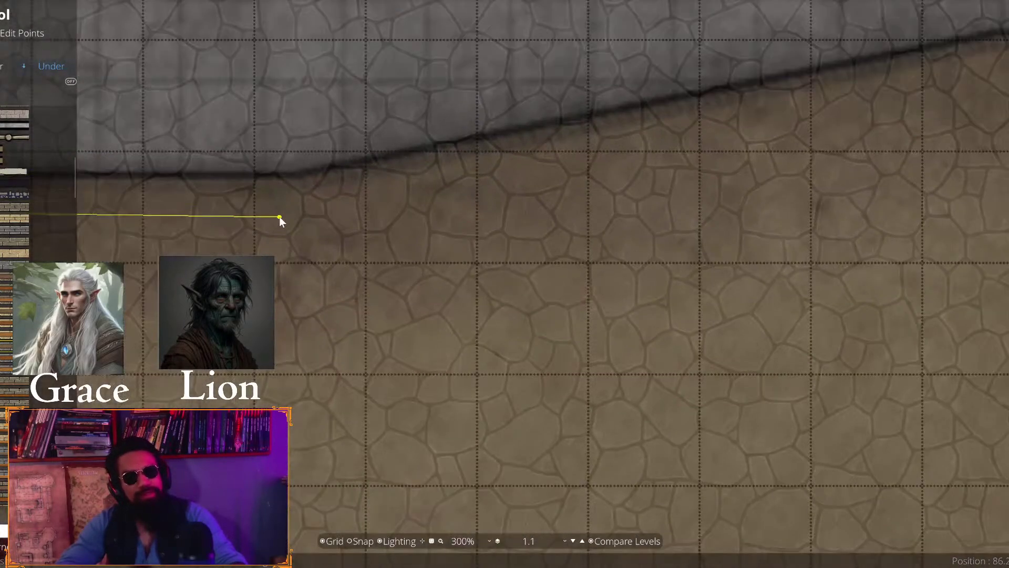
drag(656, 193, 188, 313)
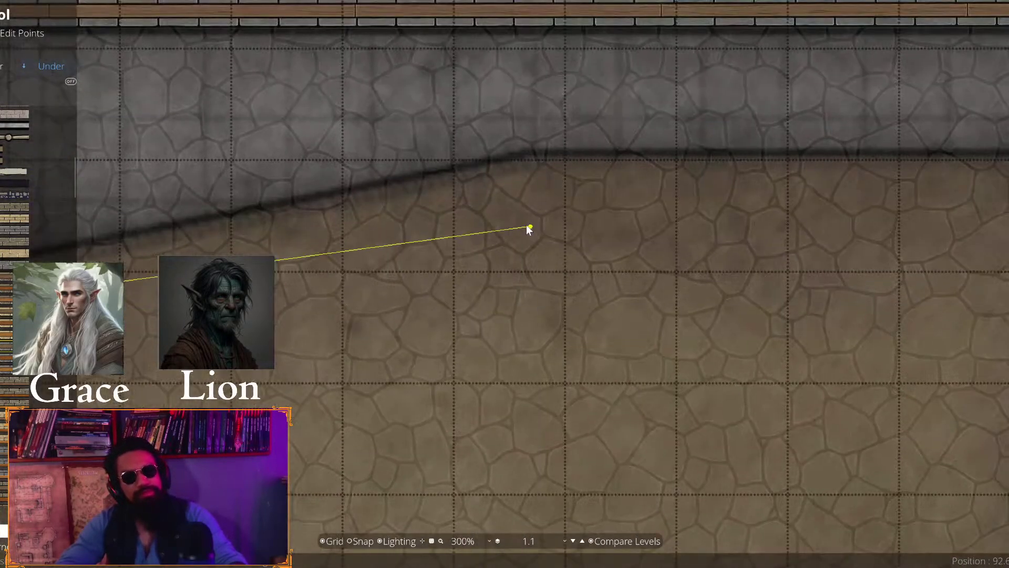
click(525, 172)
Continue the lower passage wall to the solid block's corner and down past the T square to the wall corner above room 6
drag(885, 178, 361, 211)
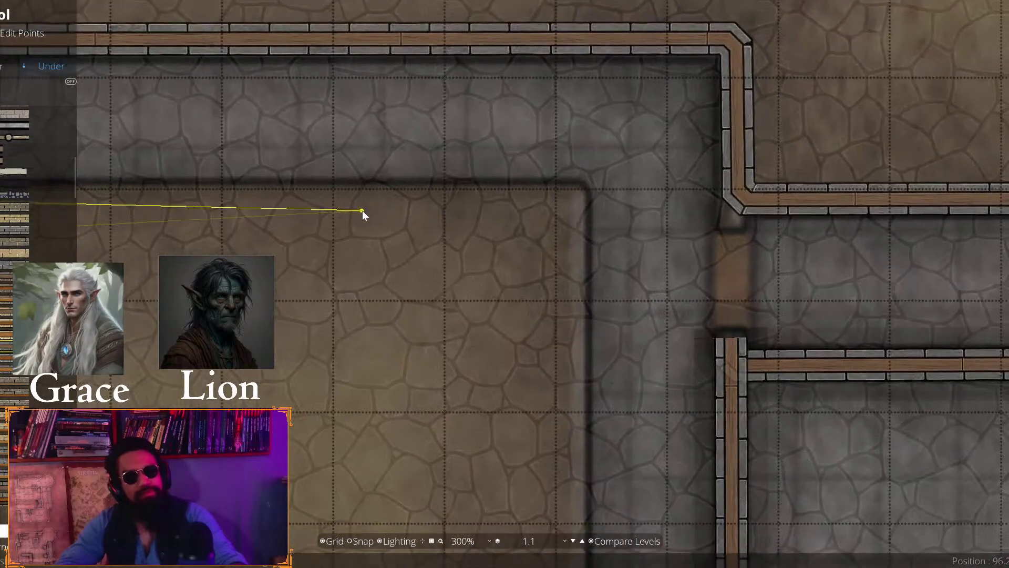
click(569, 198)
drag(566, 377, 562, 33)
drag(518, 410, 546, 11)
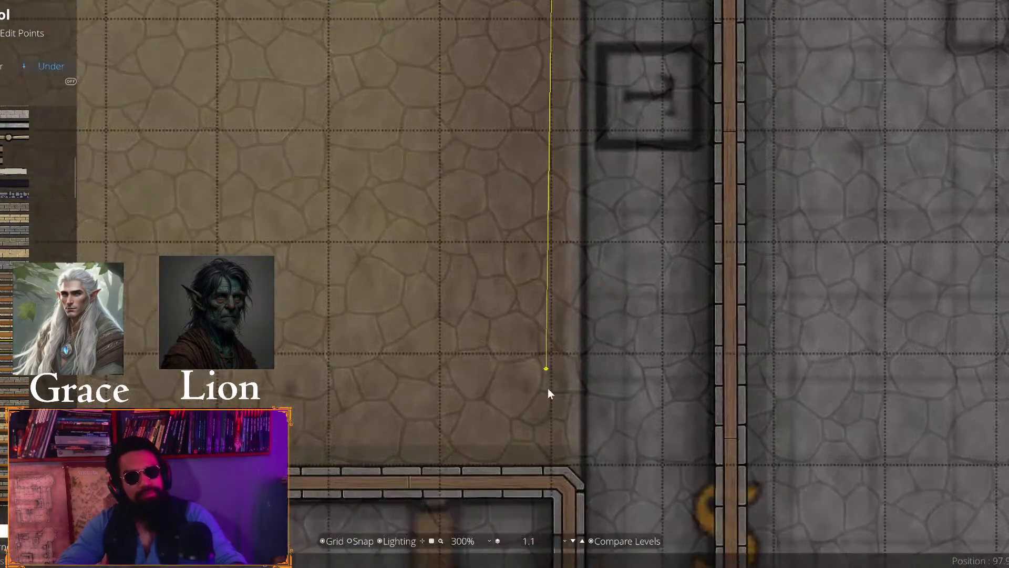
key(Down)
click(546, 256)
Draw the vertical wall from below room 6's door, down past the cell fronts, to the lower wall corner beside cell A
scroll(546, 257, down, 3)
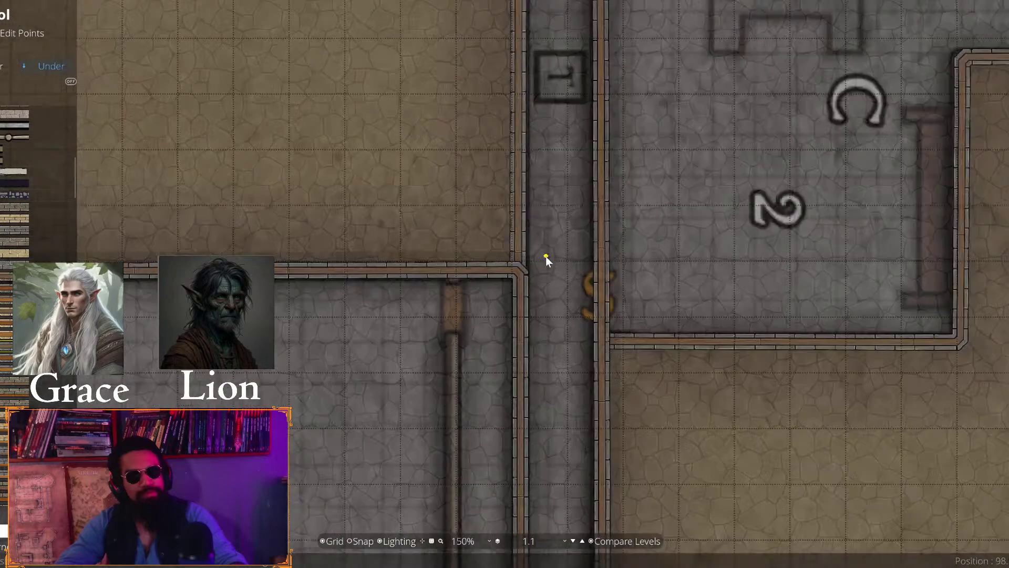
key(Down)
scroll(526, 184, down, 1)
drag(430, 368, 508, 188)
scroll(537, 152, up, 1)
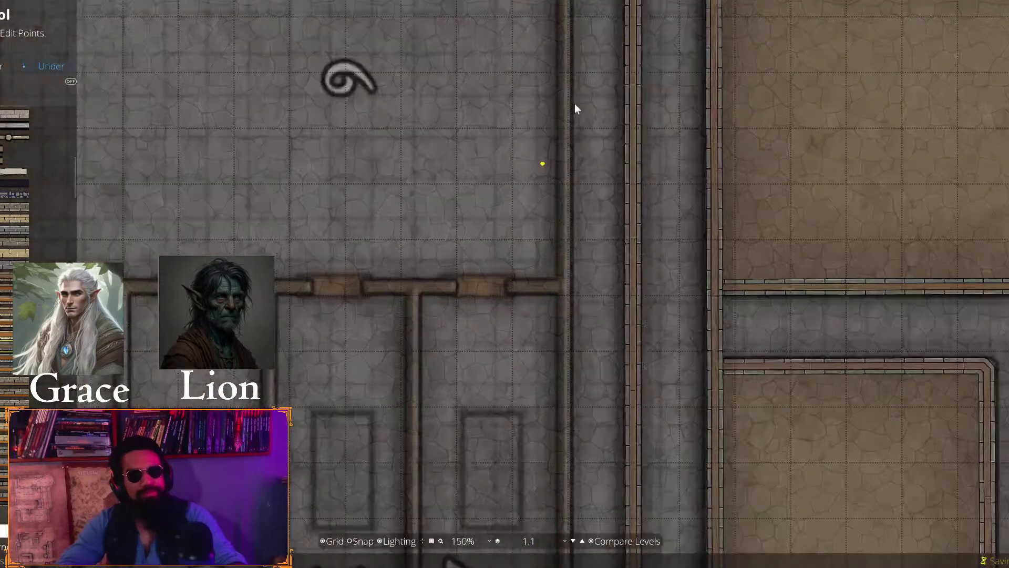
drag(575, 103, 425, 263)
scroll(420, 294, up, 2)
scroll(399, 385, up, 2)
drag(392, 382, 535, 133)
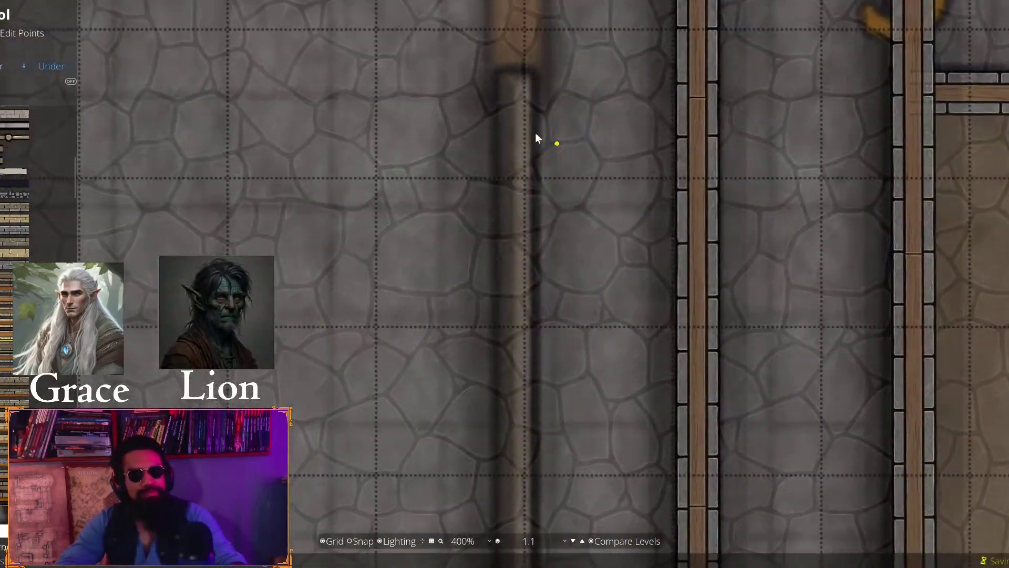
click(512, 78)
drag(497, 392, 488, 13)
drag(469, 428, 493, 35)
drag(534, 405, 531, 158)
drag(540, 362, 520, 55)
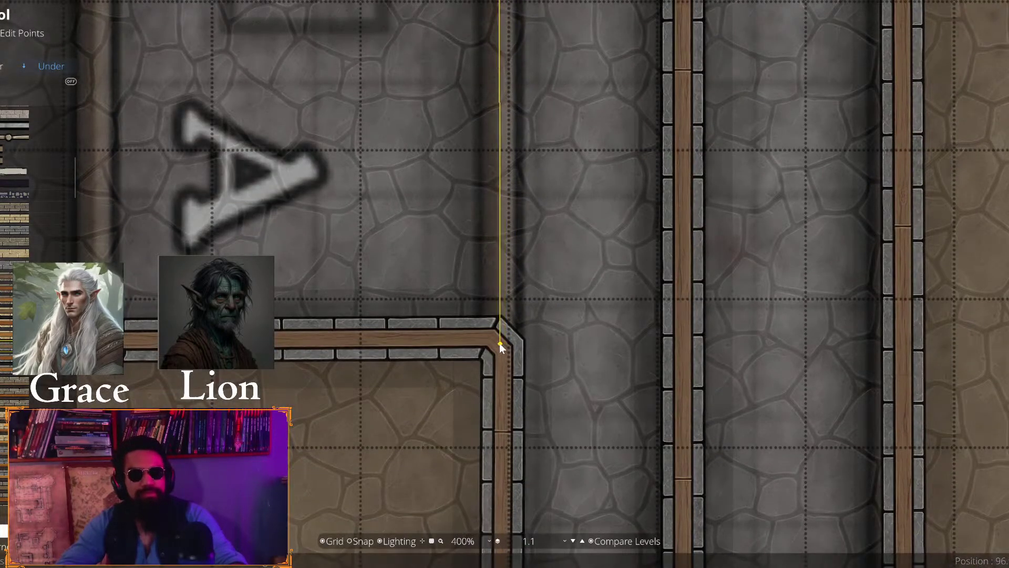
right_click(500, 342)
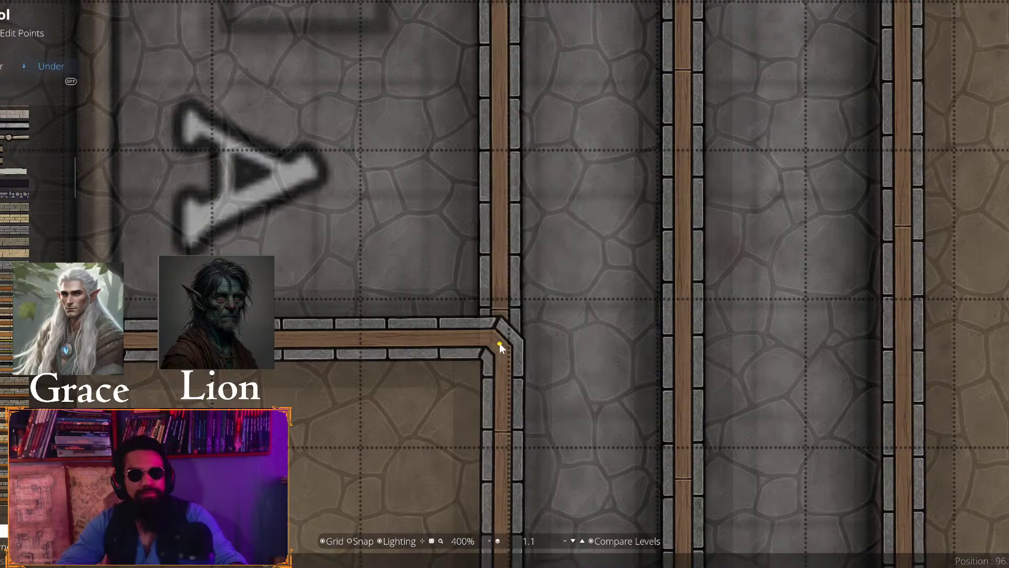
Draw the short front wall of cell A from the long vertical wall to the cell door
drag(494, 274, 485, 491)
drag(386, 90, 453, 454)
scroll(399, 337, down, 3)
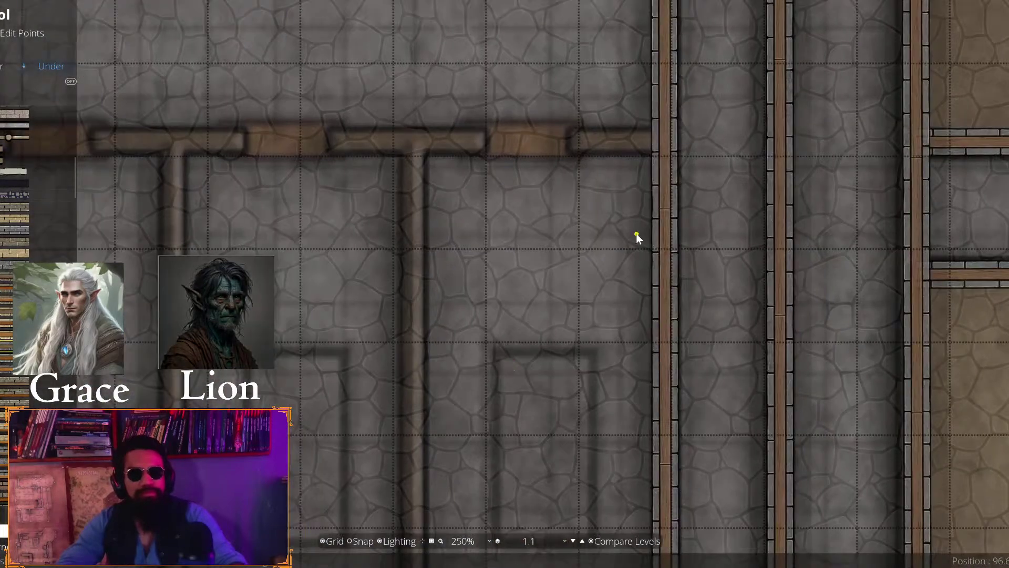
scroll(467, 441, up, 5)
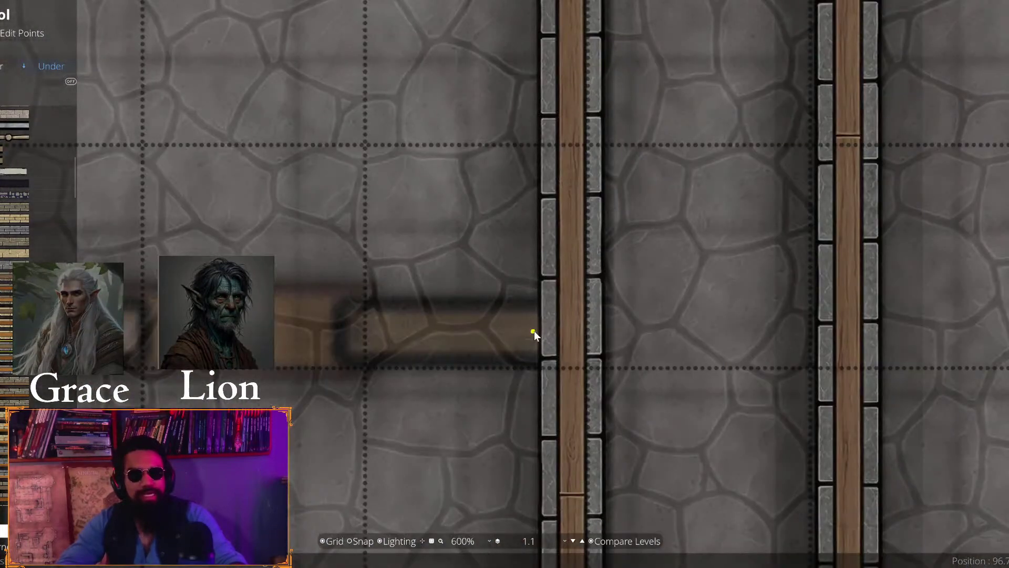
click(567, 332)
right_click(367, 332)
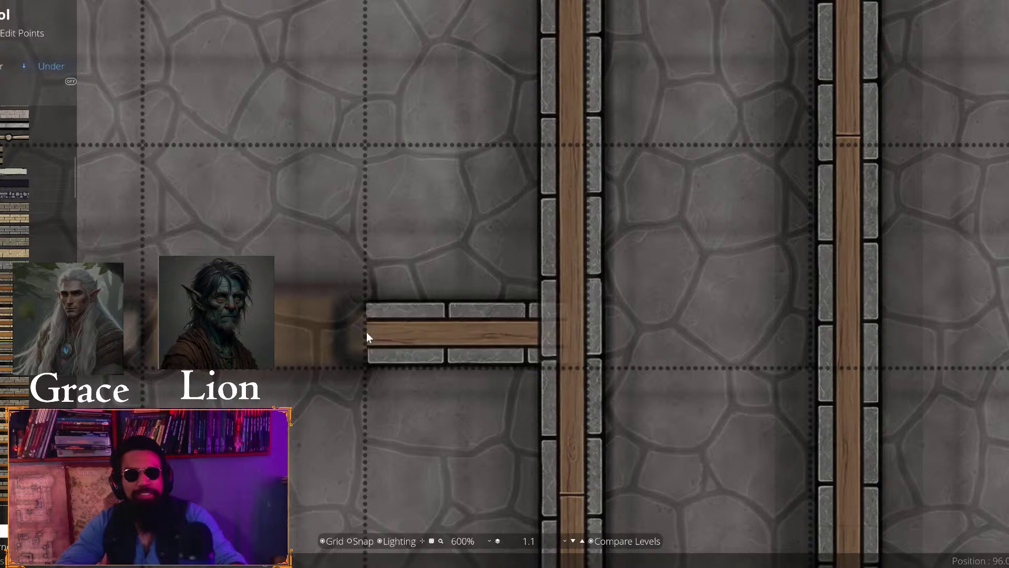
Draw the front wall between the doors of cells A and B together with the divider down to the cells' lower wall
drag(366, 332, 793, 364)
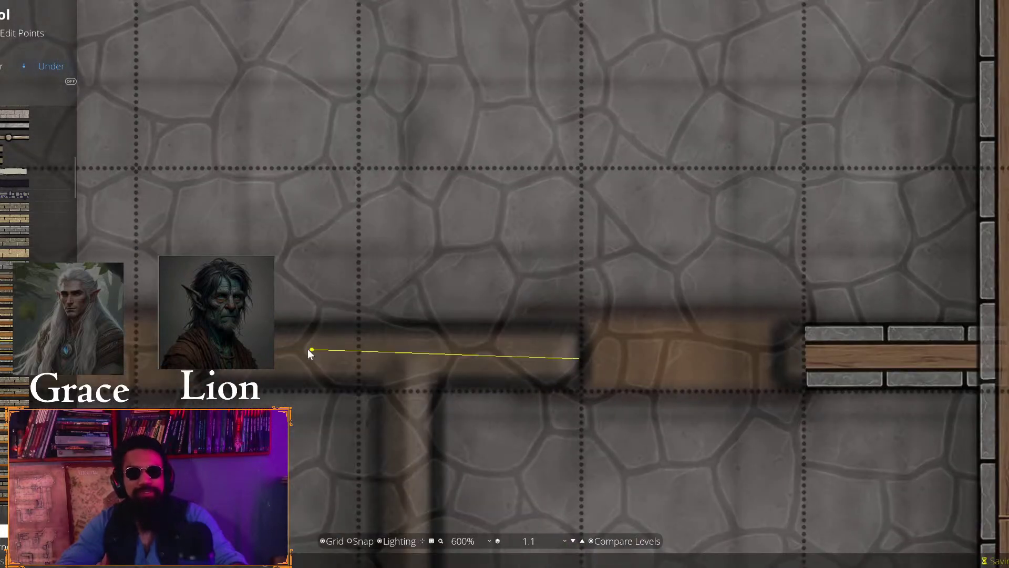
click(408, 358)
scroll(401, 486, down, 5)
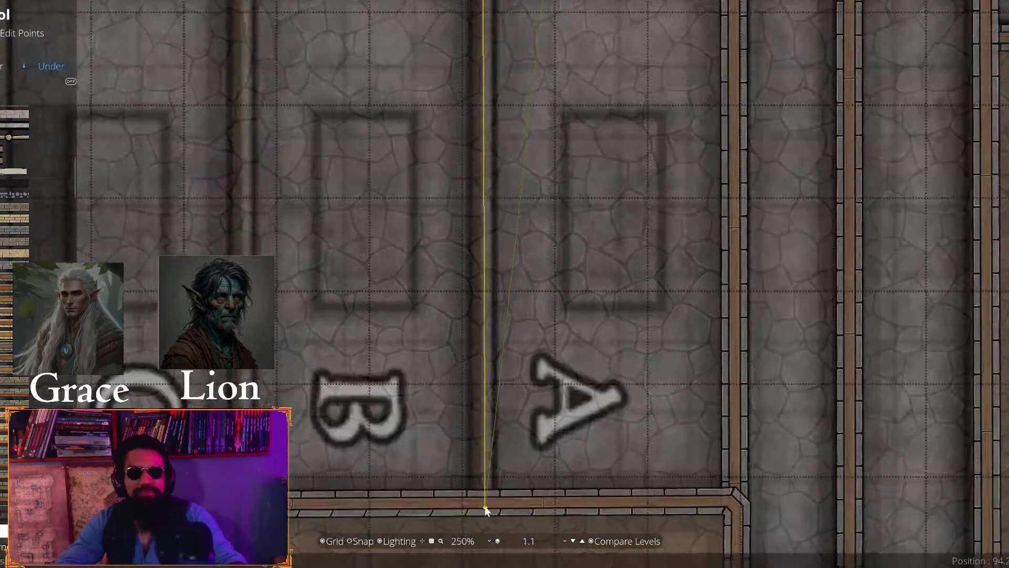
drag(485, 506, 502, 263)
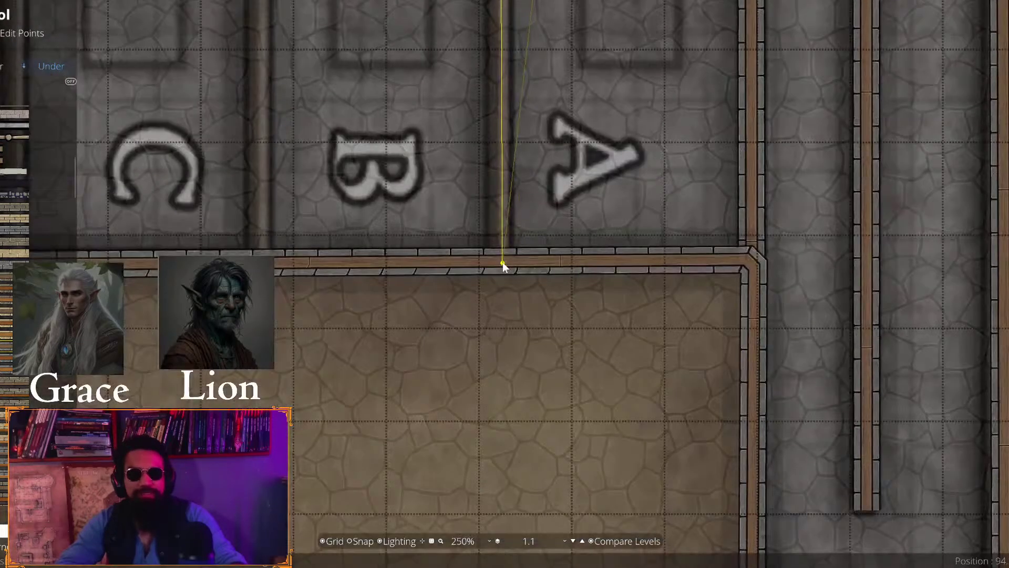
scroll(499, 283, up, 3)
double_click(500, 289)
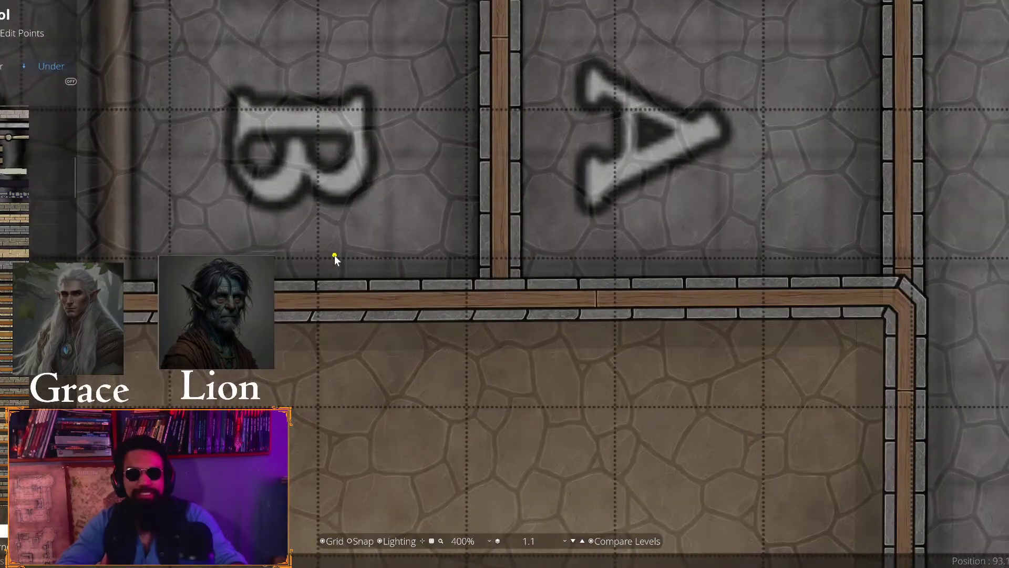
drag(335, 255, 461, 436)
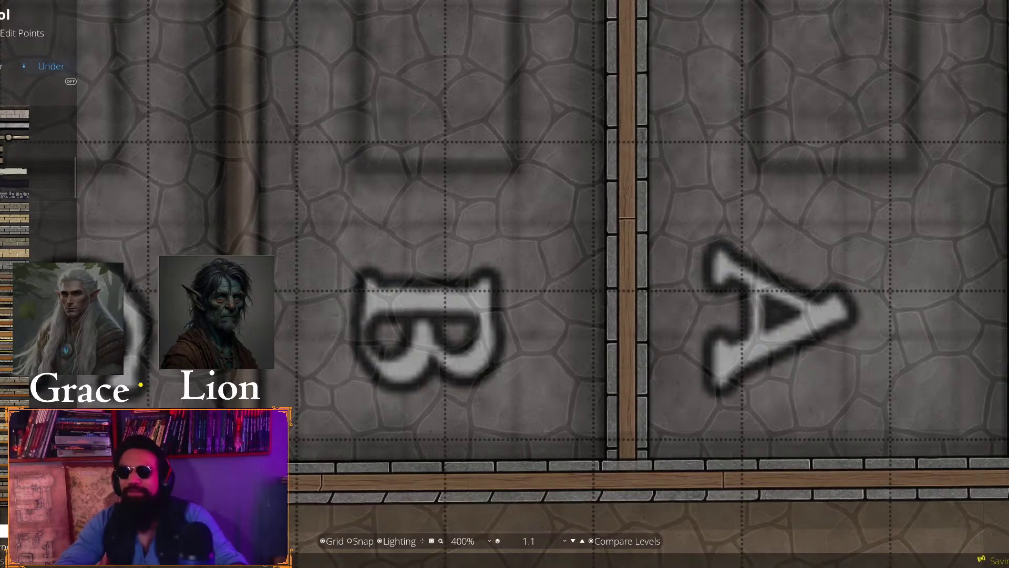
Draw the divider between cells C and D from the lower wall up to the cell fronts, ending at cell C's door
drag(381, 397, 814, 404)
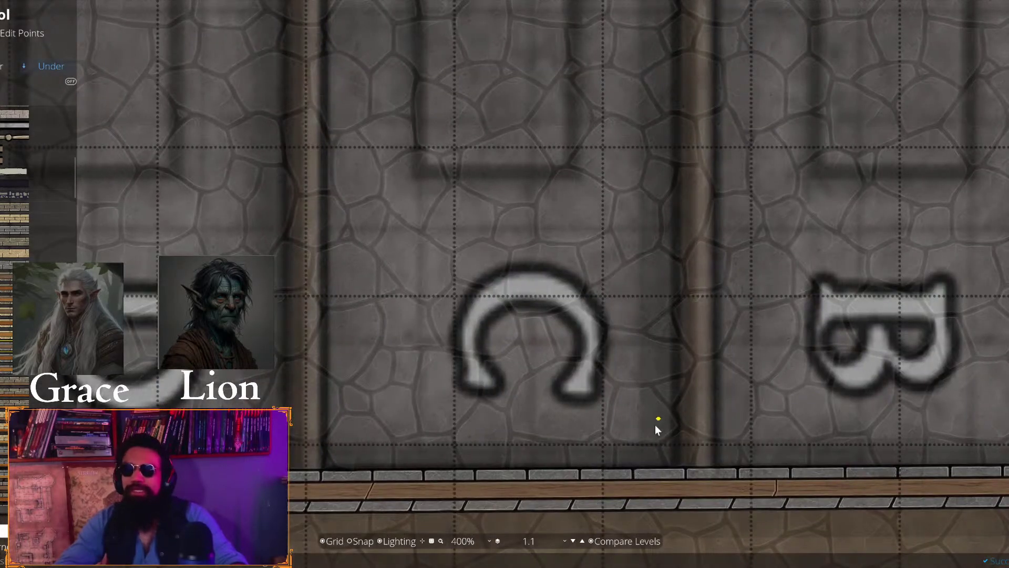
drag(388, 486, 477, 480)
click(398, 483)
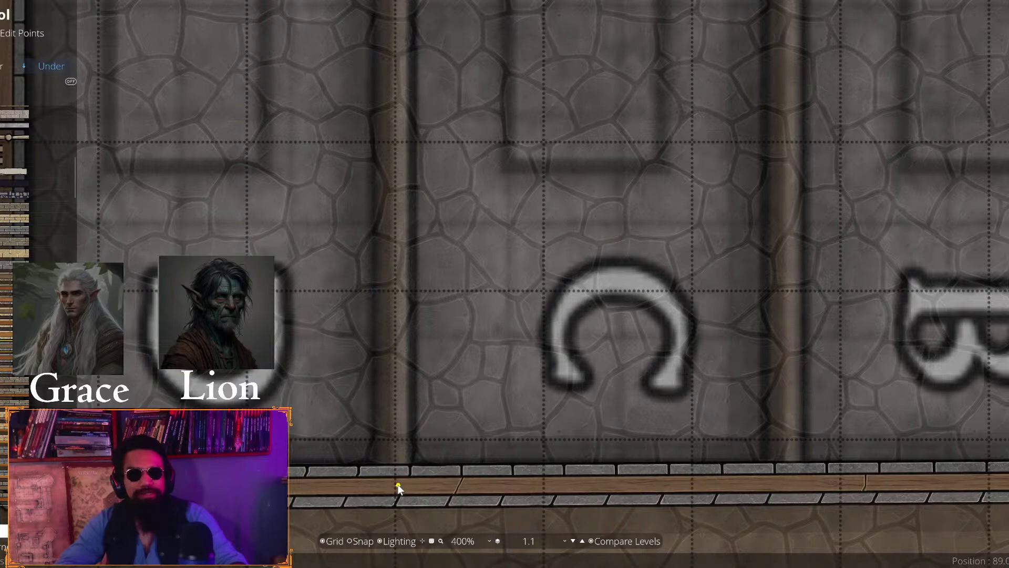
drag(420, 321, 488, 478)
drag(476, 230, 459, 531)
drag(446, 226, 429, 547)
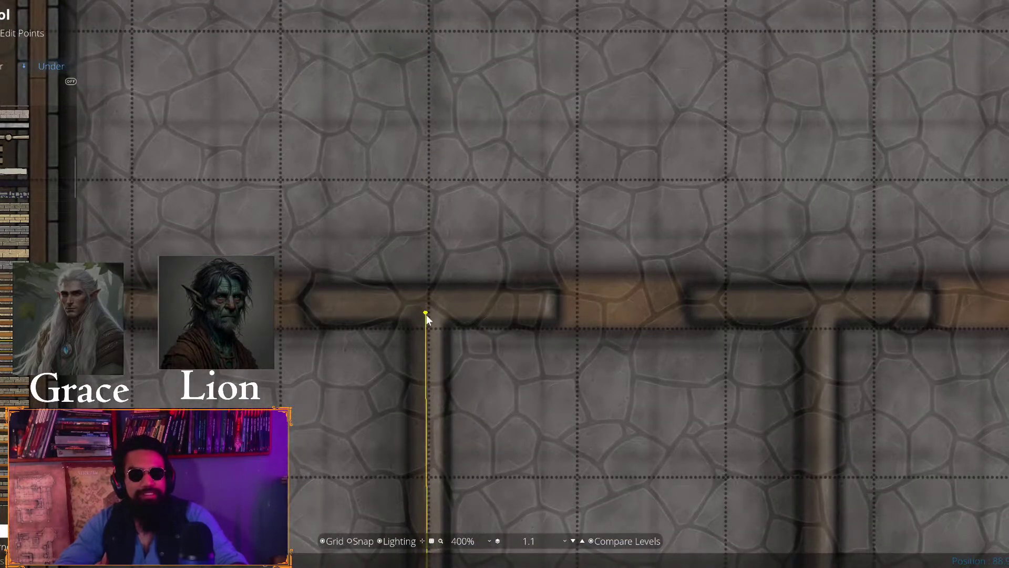
click(427, 305)
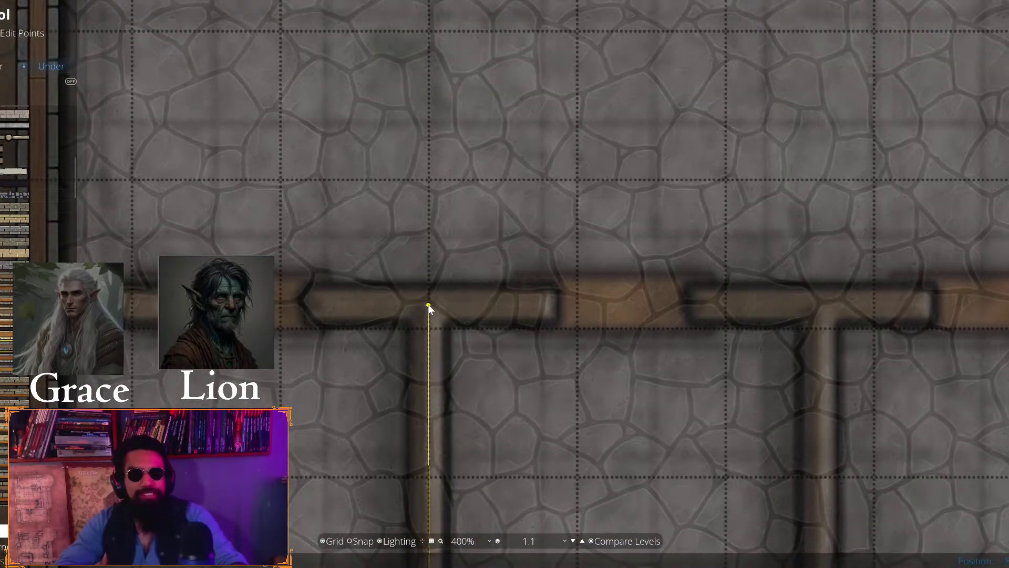
click(550, 305)
right_click(550, 305)
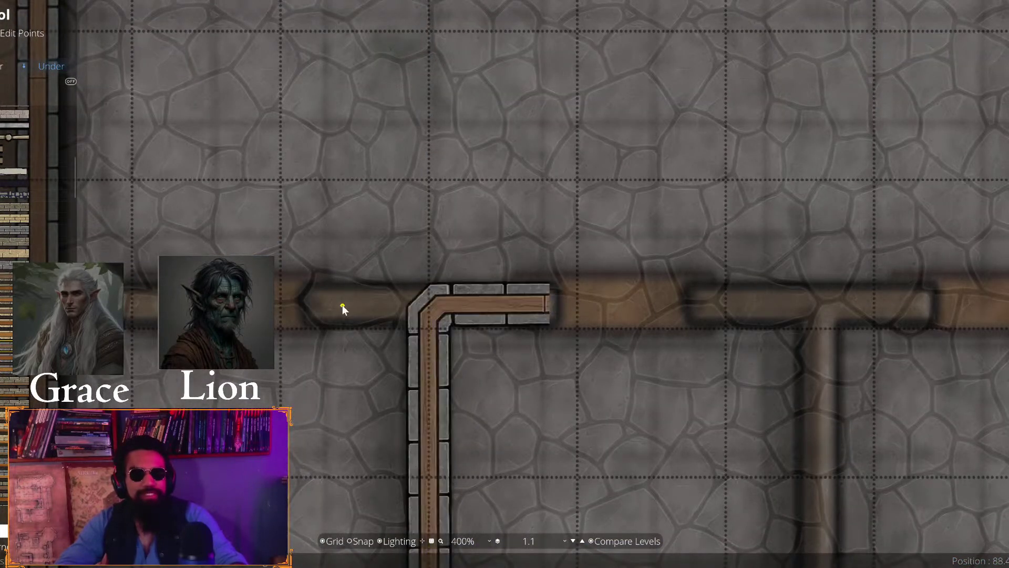
Draw the front wall between the doors of cells C and D, layered over the divider's corner
click(548, 304)
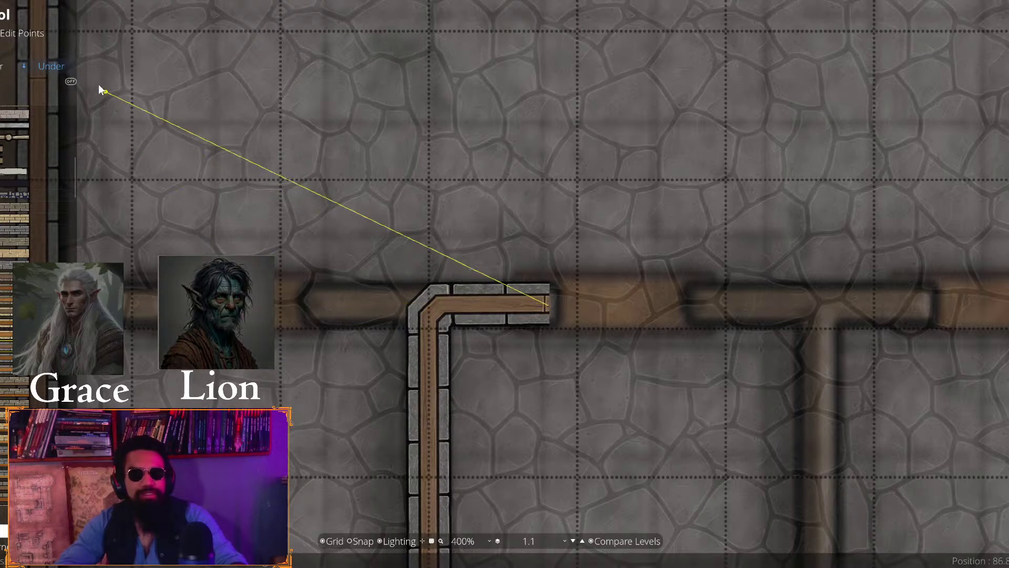
click(1, 66)
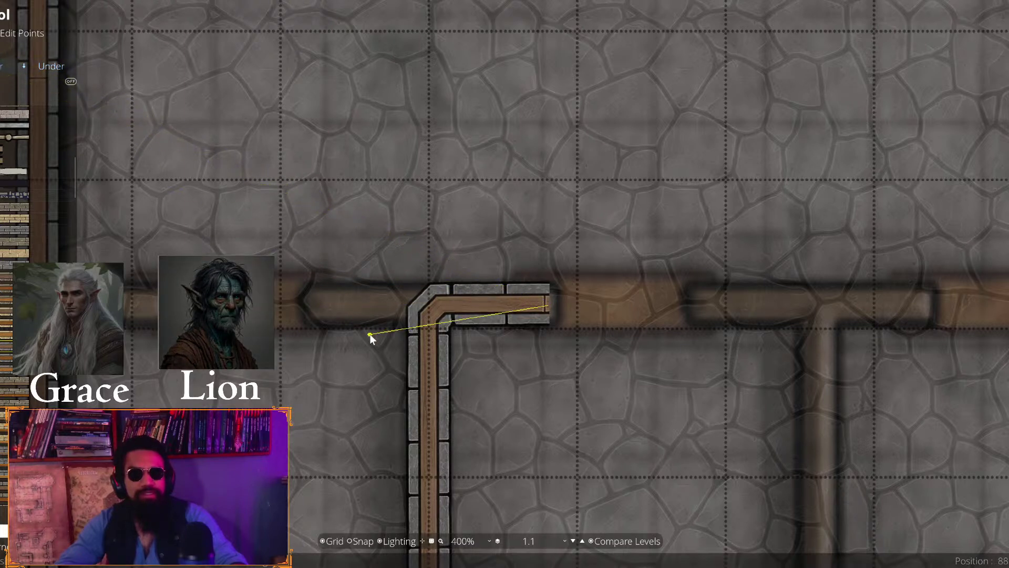
click(318, 309)
right_click(319, 309)
drag(518, 352, 358, 323)
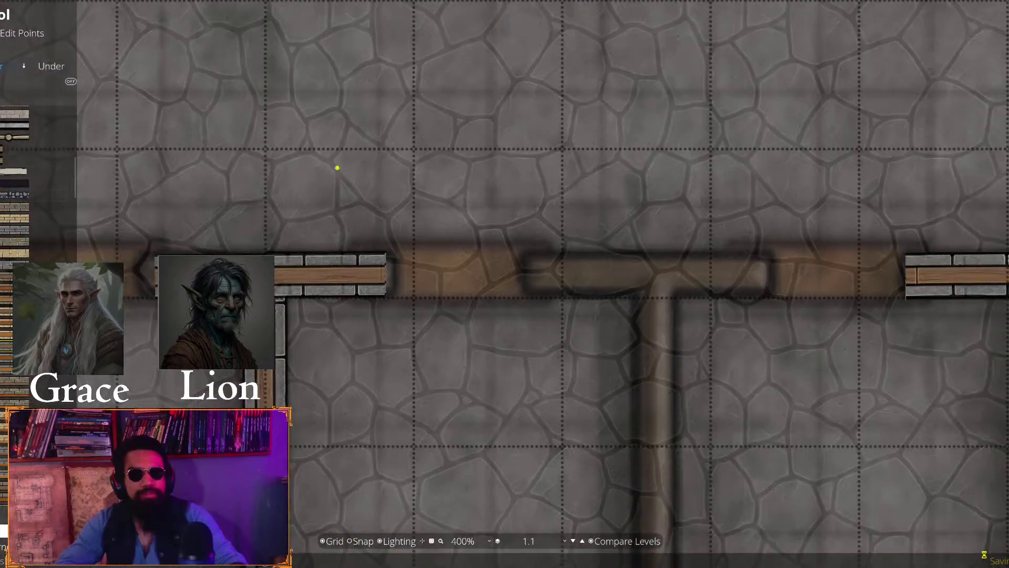
Draw the divider between cells B and C, layered under the lower wall, up to the cell fronts and along to cell B's door
click(37, 70)
drag(736, 273, 556, 151)
scroll(556, 128, down, 2)
drag(511, 518, 443, 283)
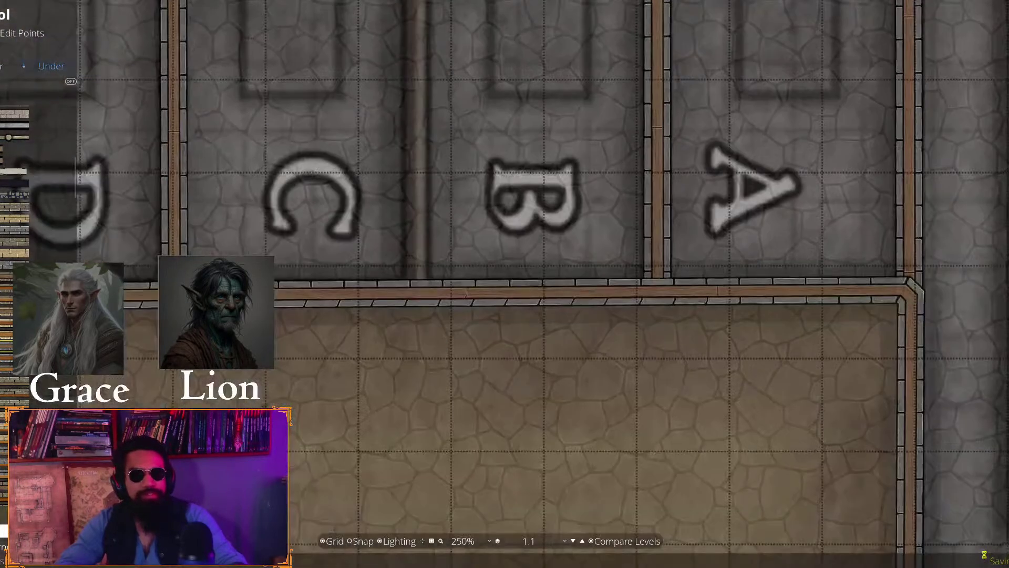
scroll(431, 289, up, 1)
click(404, 301)
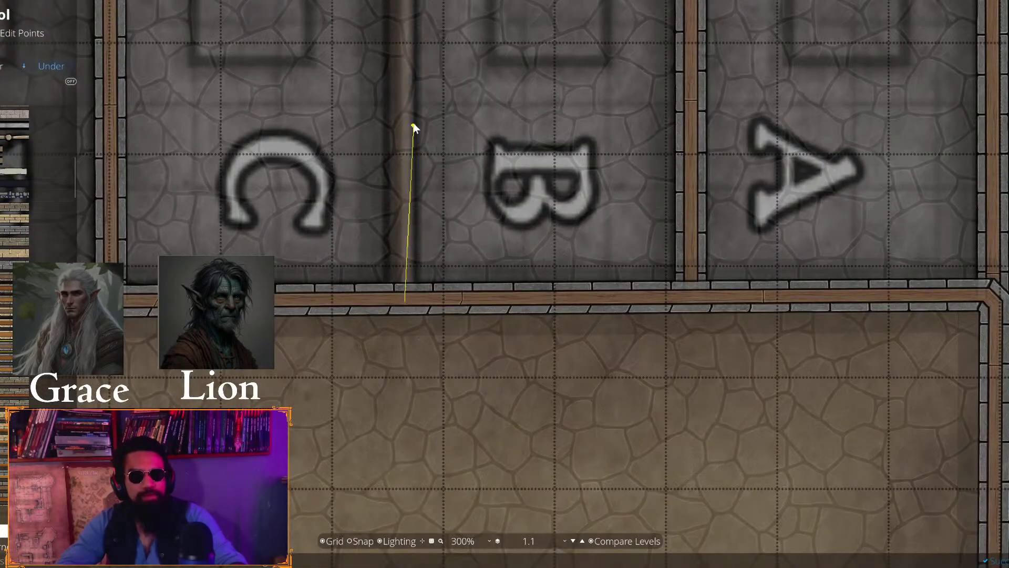
key(Up)
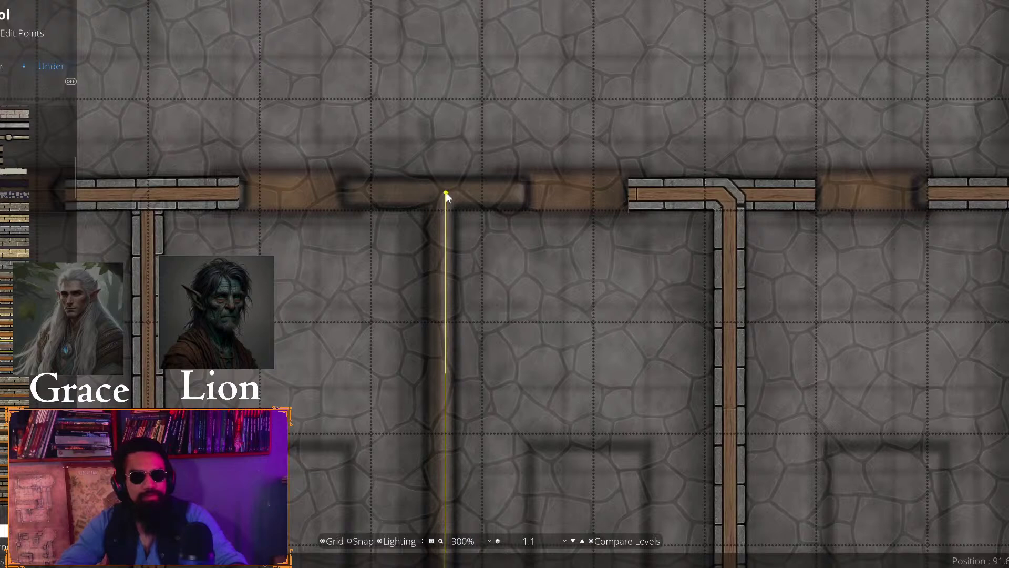
click(445, 192)
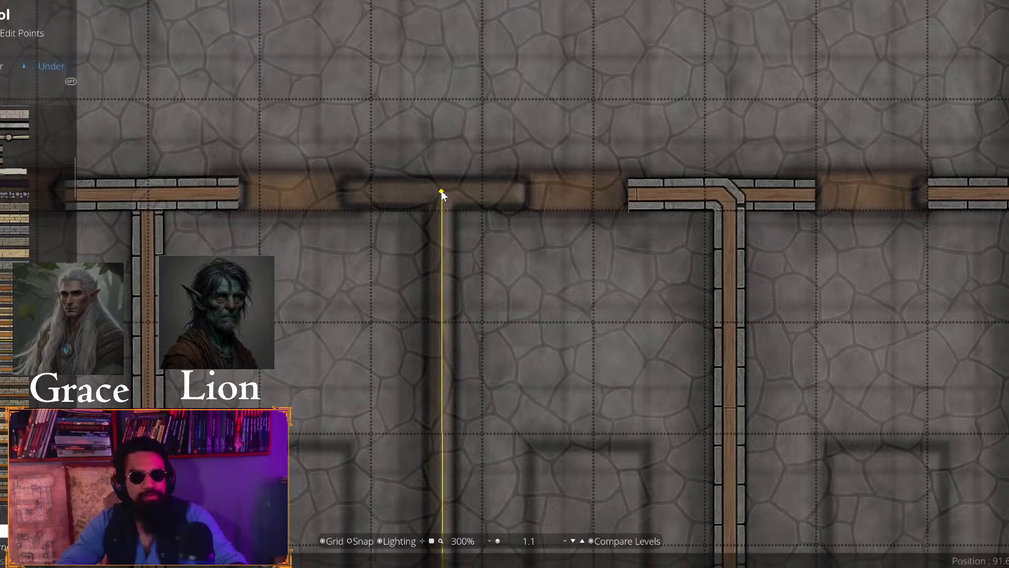
double_click(525, 192)
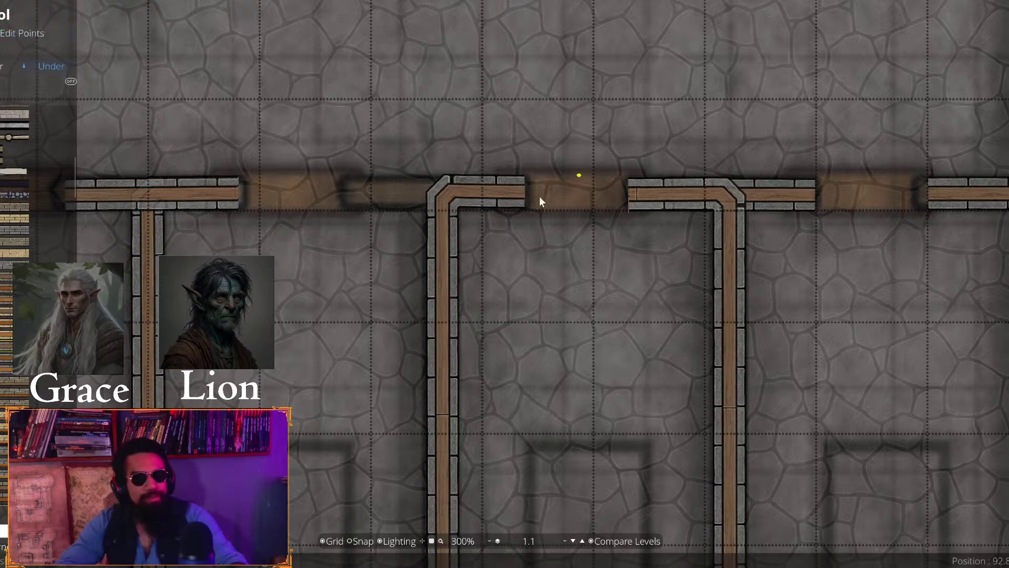
click(461, 198)
right_click(632, 185)
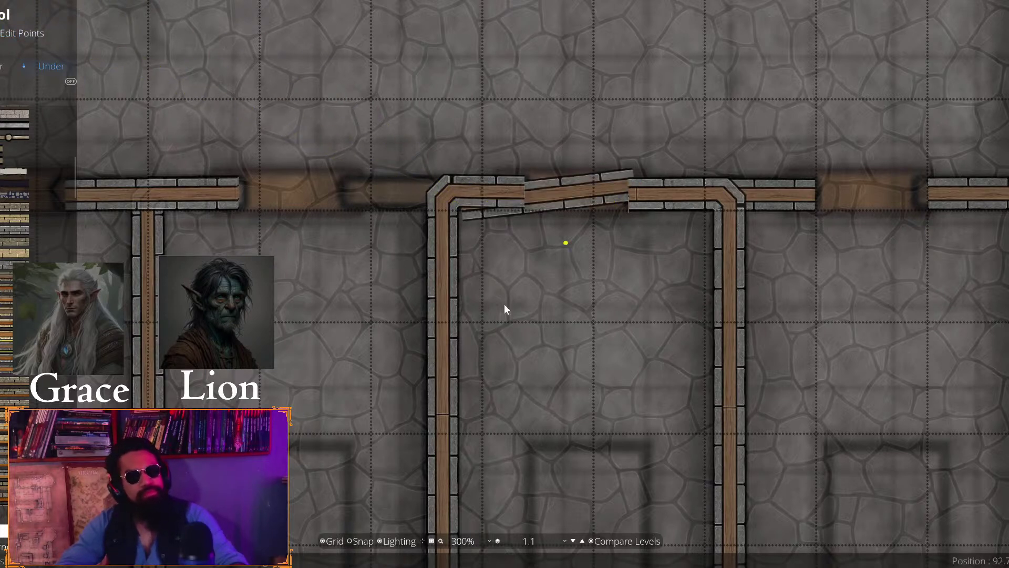
key(ctrl+z)
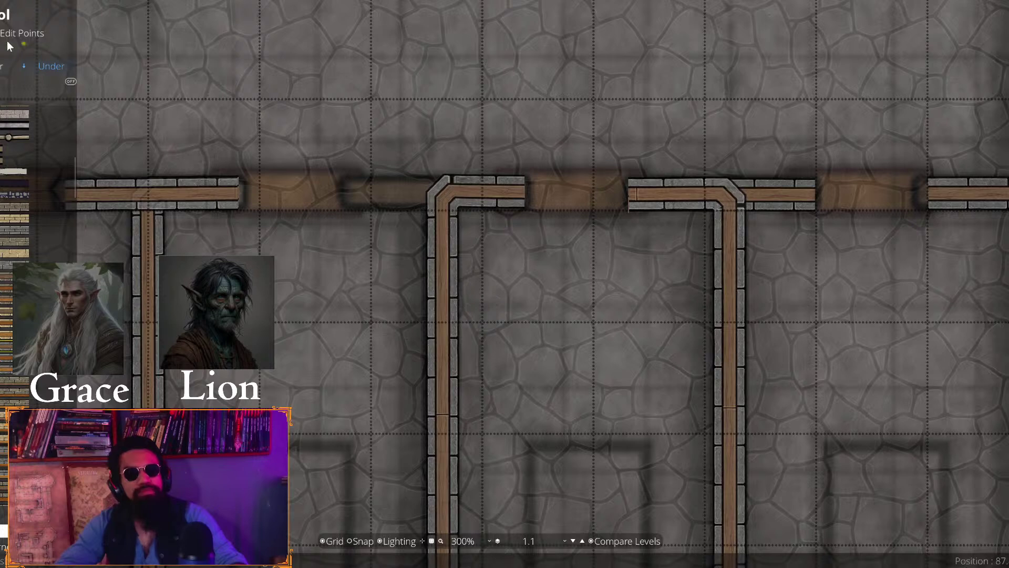
Nudge the corner point of the divider between cells B and C and draw the front wall over it between both cell doors
click(481, 203)
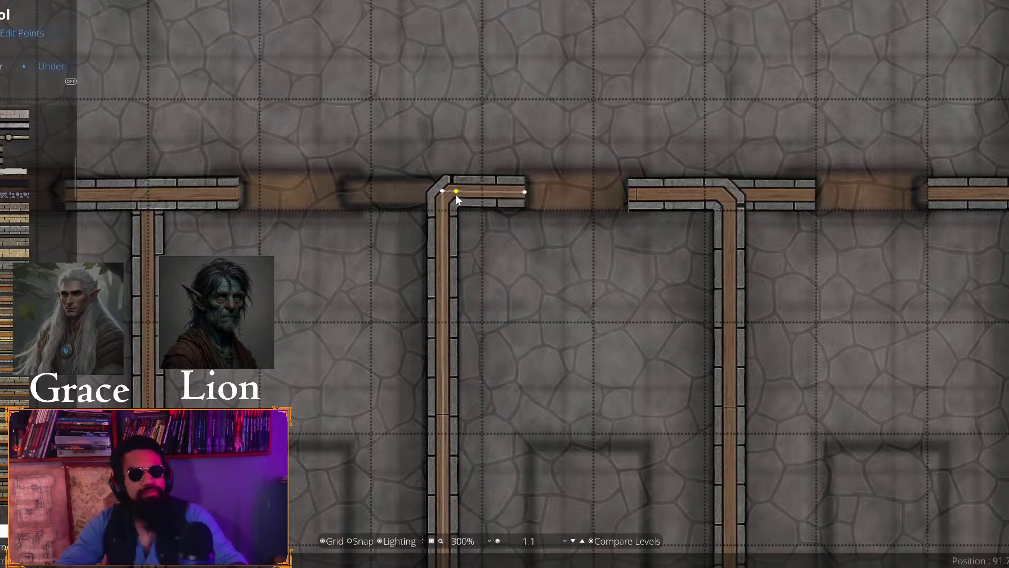
drag(440, 189, 443, 192)
click(30, 34)
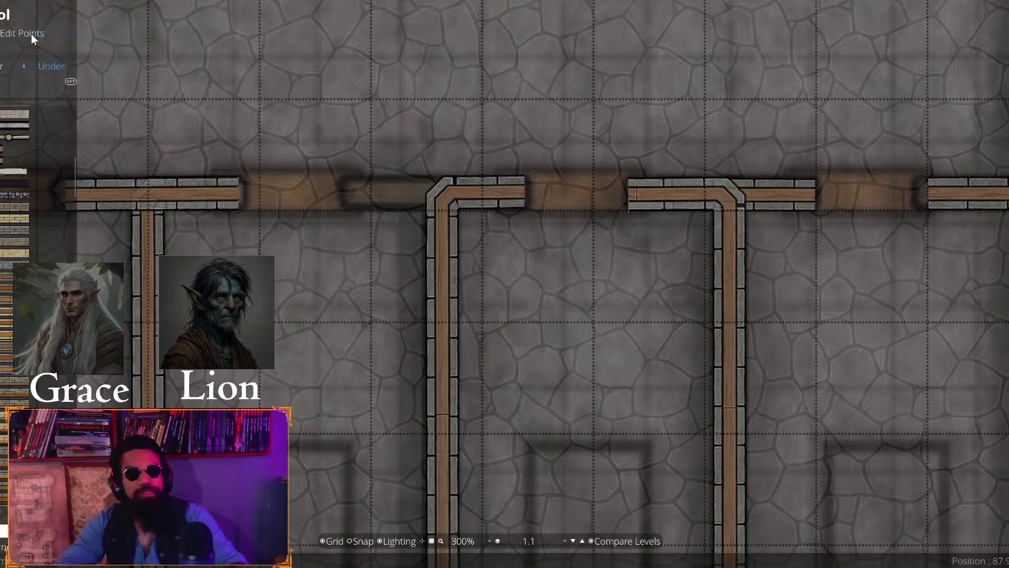
click(7, 68)
mouse_move(526, 197)
mouse_down()
mouse_move(333, 185)
mouse_move(354, 194)
mouse_up()
click(43, 37)
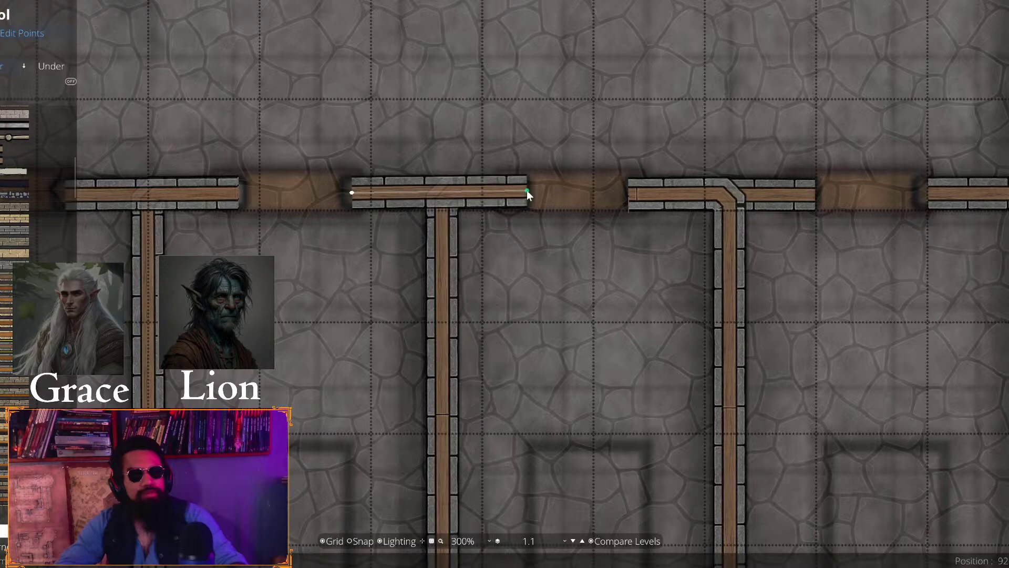
Draw cell D's short front wall, layered under the long vertical wall, and extend its end point to the edge of the cell door
scroll(516, 226, down, 3)
drag(307, 188, 441, 58)
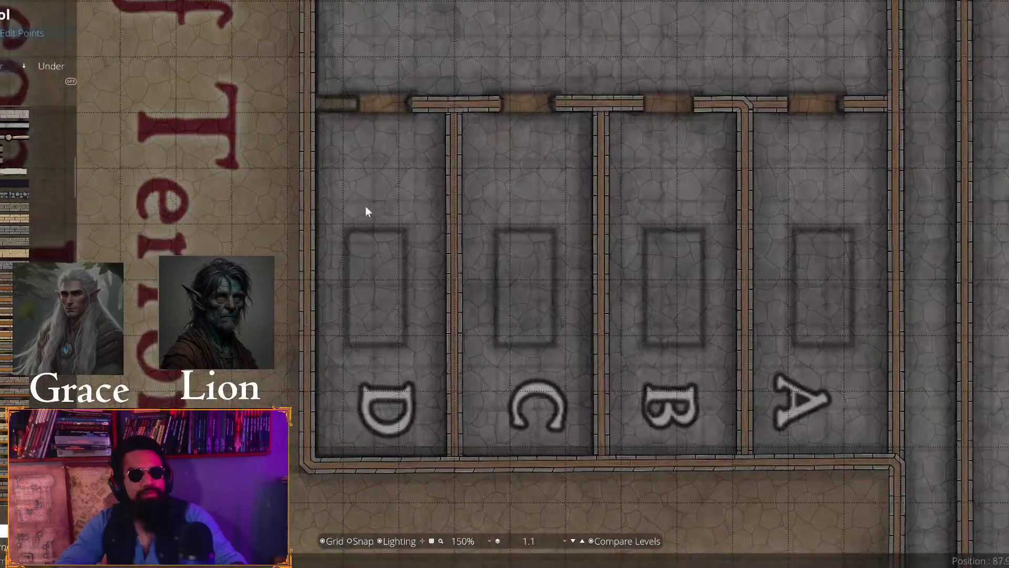
scroll(266, 188, up, 2)
drag(265, 158, 358, 265)
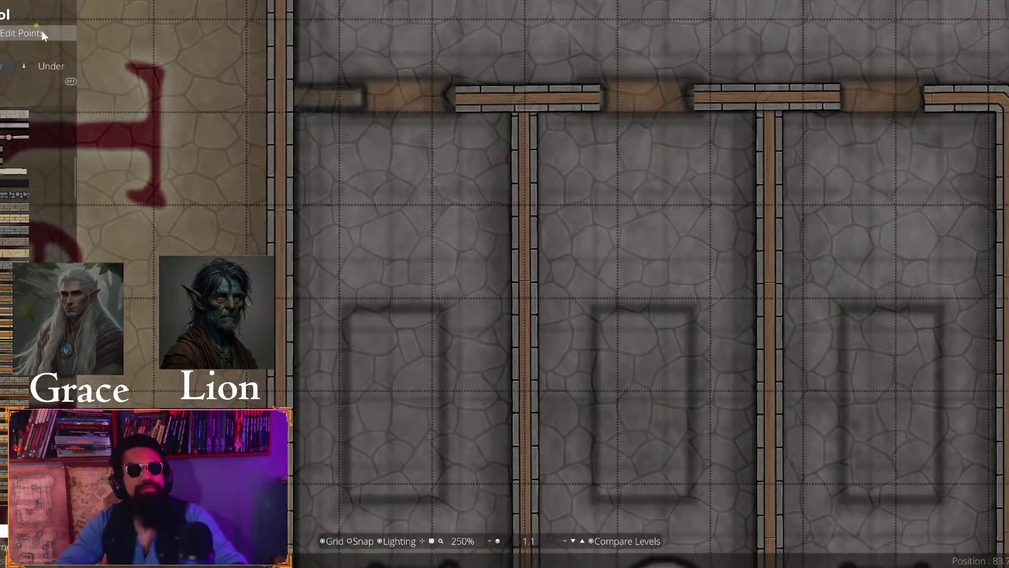
scroll(332, 98, up, 5)
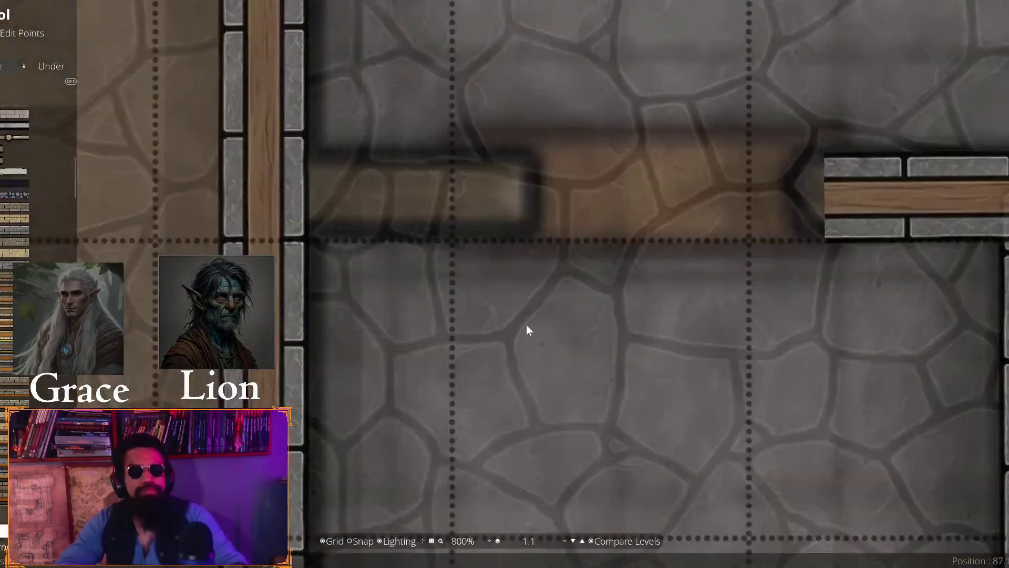
drag(527, 326, 536, 327)
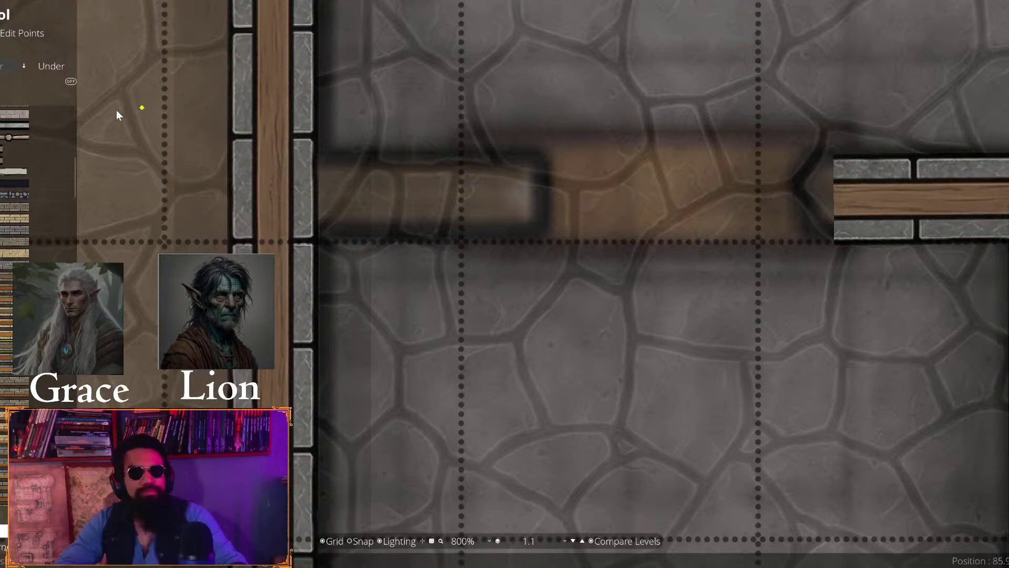
click(42, 67)
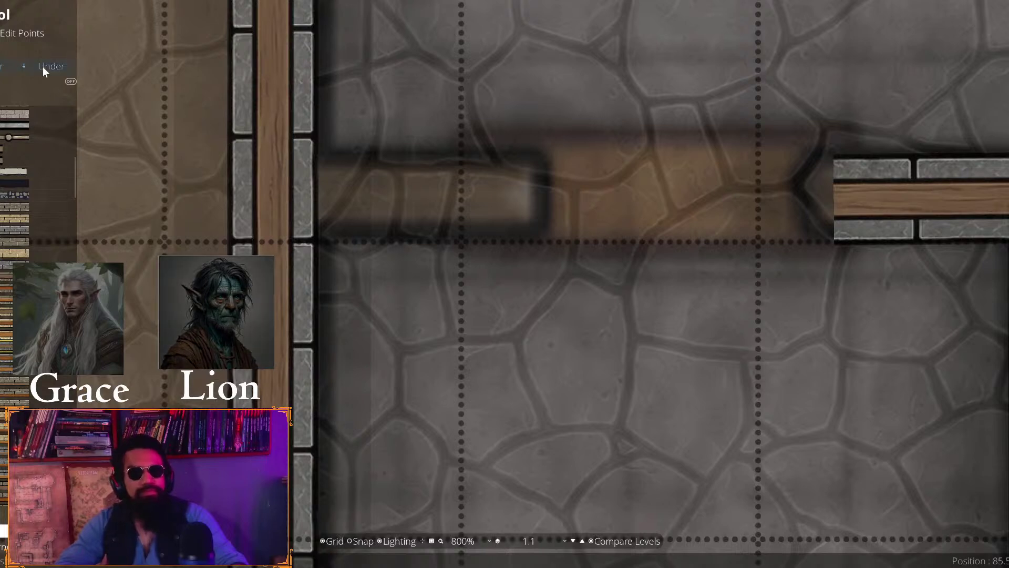
click(249, 188)
double_click(535, 191)
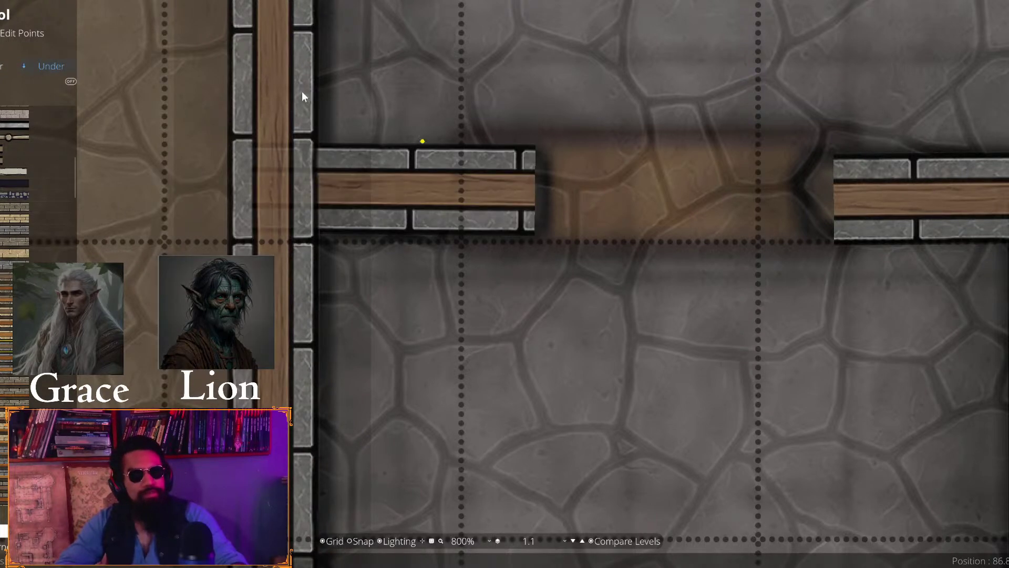
click(33, 32)
drag(533, 194, 545, 191)
Check the redrawn walls around room 6, rooms 10 and 11, the corridors, the stairs and the passage to the cave
scroll(543, 190, down, 10)
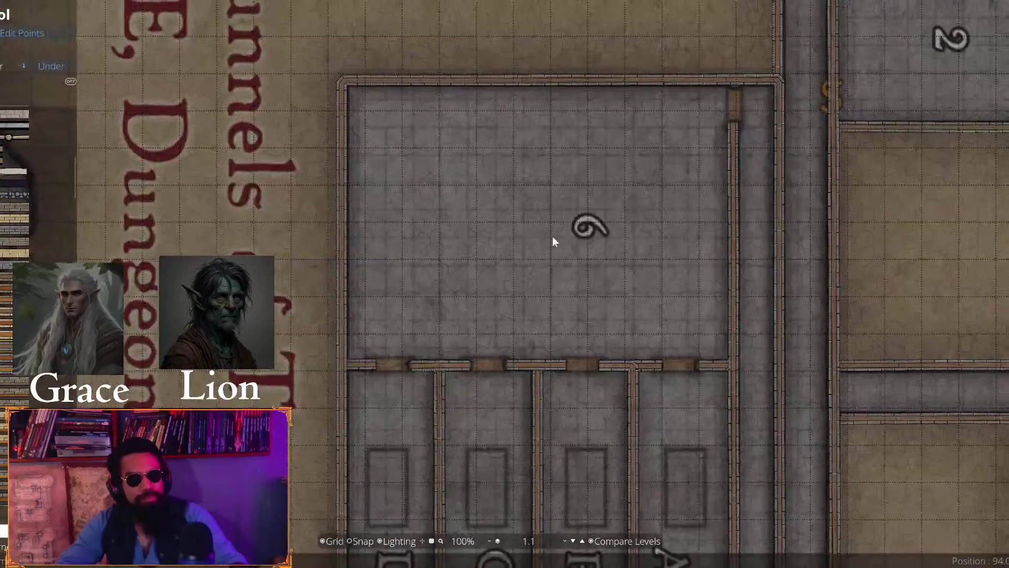
drag(666, 192, 289, 301)
drag(654, 270, 488, 425)
drag(496, 176, 398, 432)
drag(703, 346, 471, 102)
scroll(484, 371, down, 4)
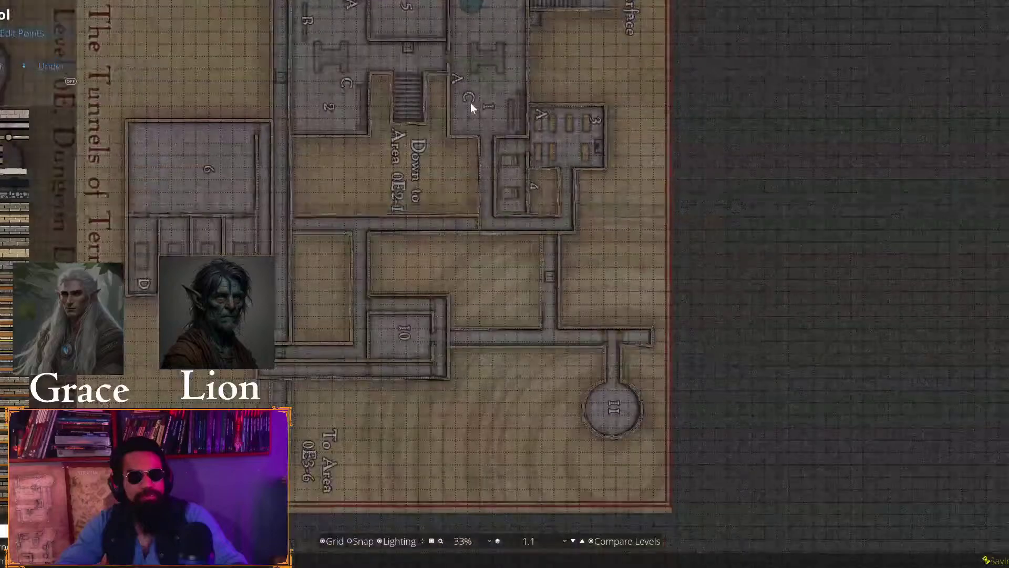
scroll(471, 105, up, 4)
drag(412, 216, 451, 139)
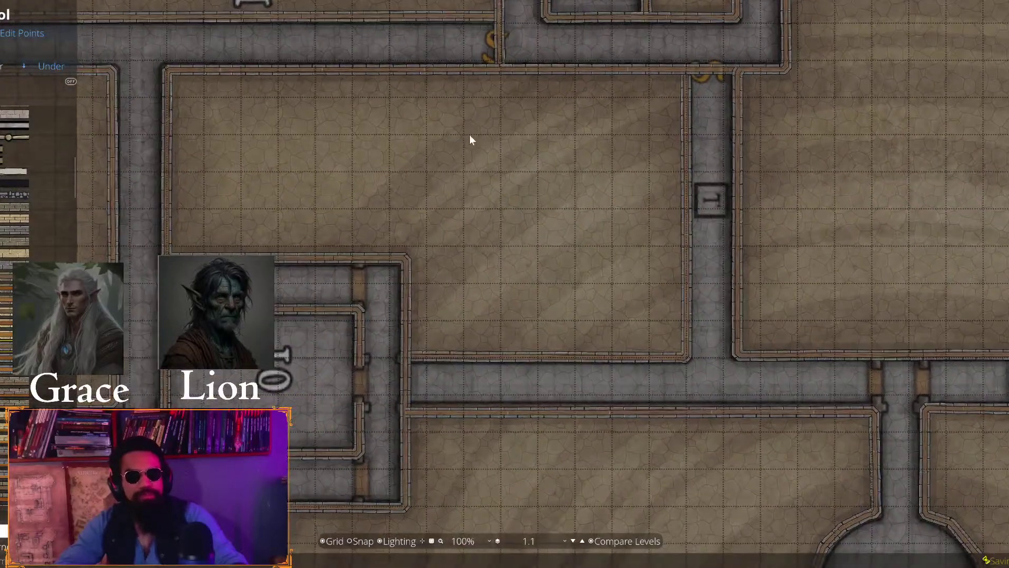
key(Left)
drag(422, 217, 687, 196)
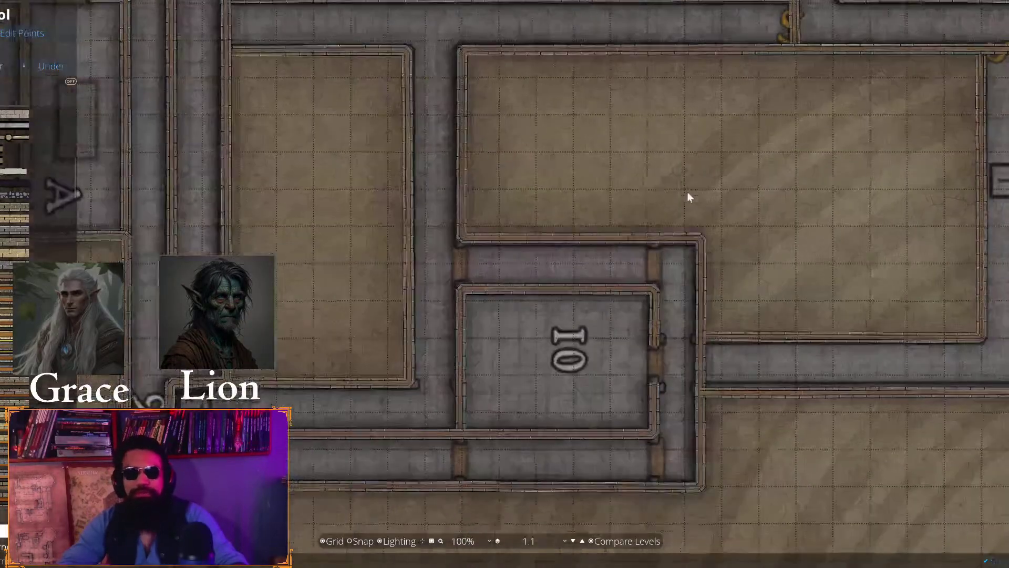
drag(270, 241, 365, 27)
drag(244, 239, 338, 327)
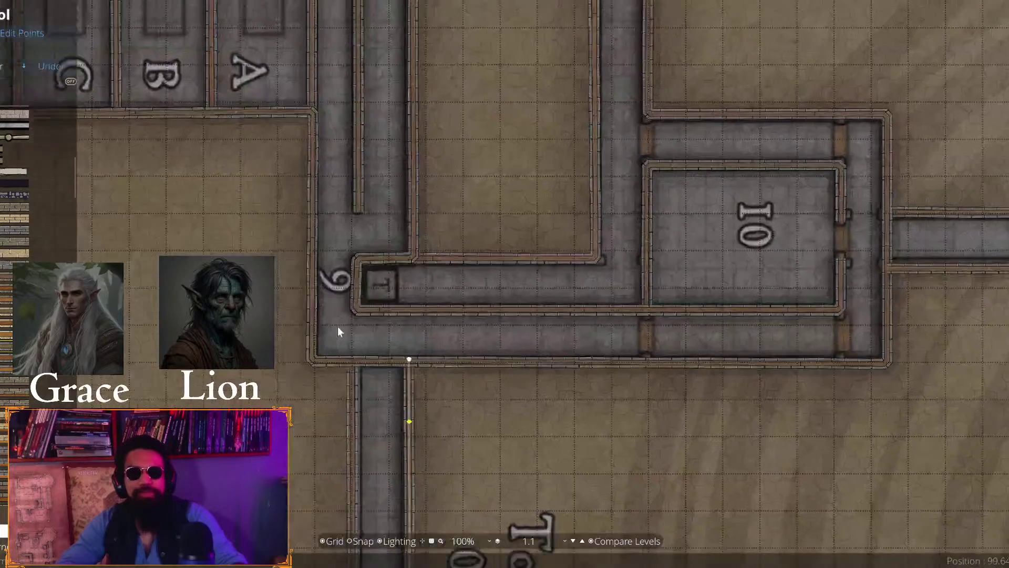
drag(319, 138, 336, 447)
drag(309, 249, 328, 438)
drag(230, 210, 162, 491)
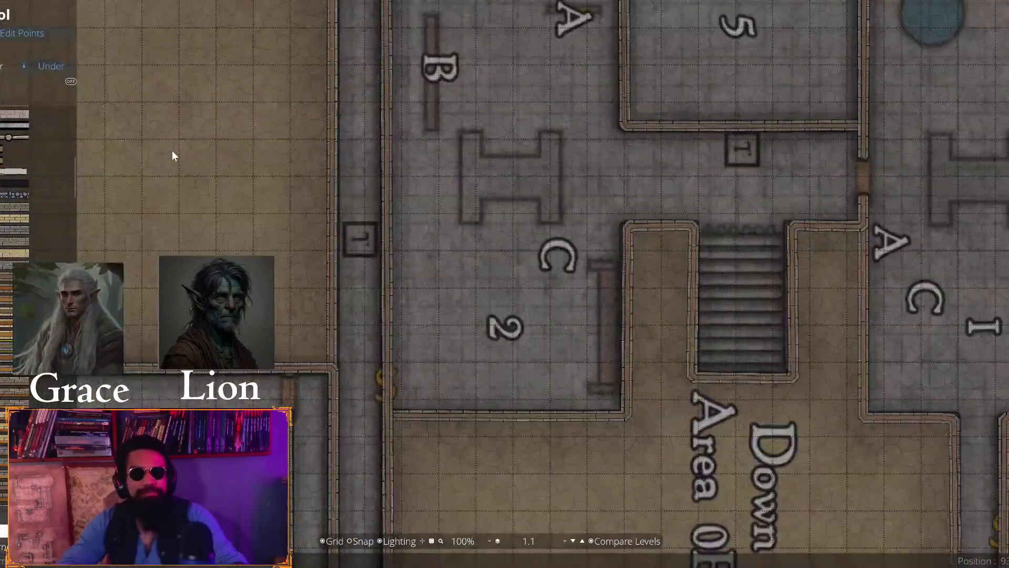
drag(118, 103, 732, 322)
scroll(484, 351, down, 1)
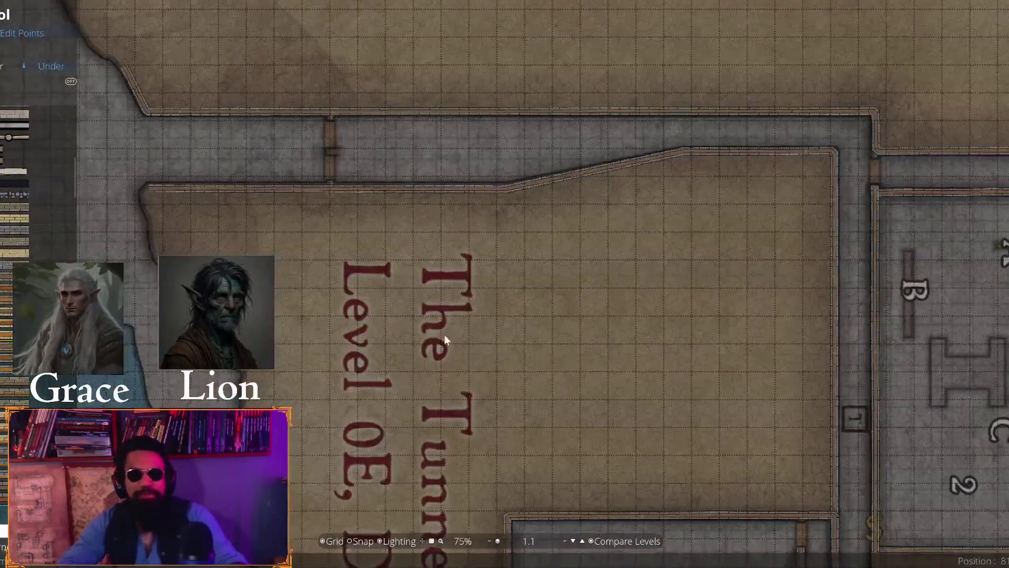
drag(443, 335, 561, 274)
drag(341, 185, 438, 311)
scroll(270, 246, up, 2)
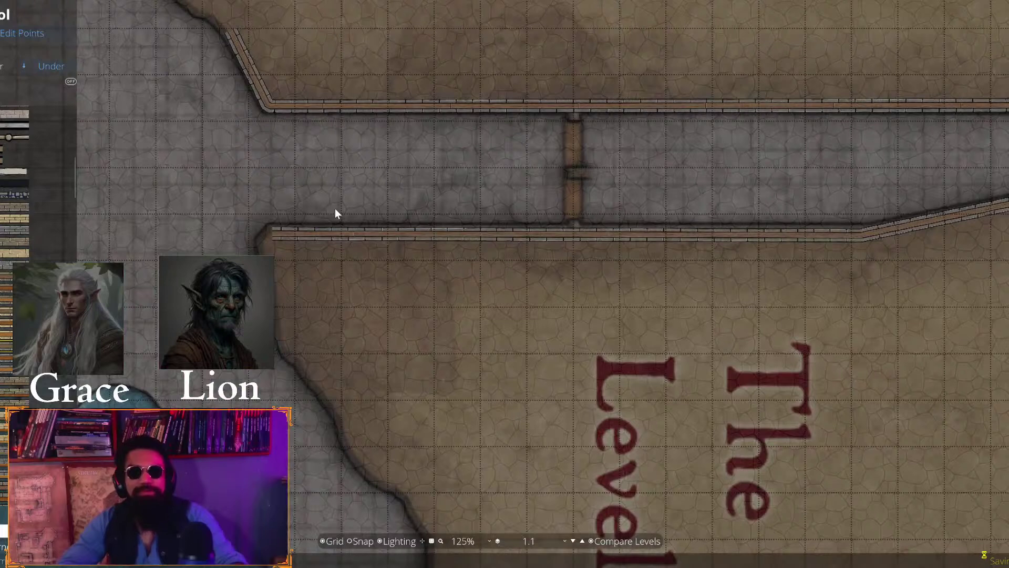
Return to path drawing and set the layer for new paths to Above Walls
click(1, 48)
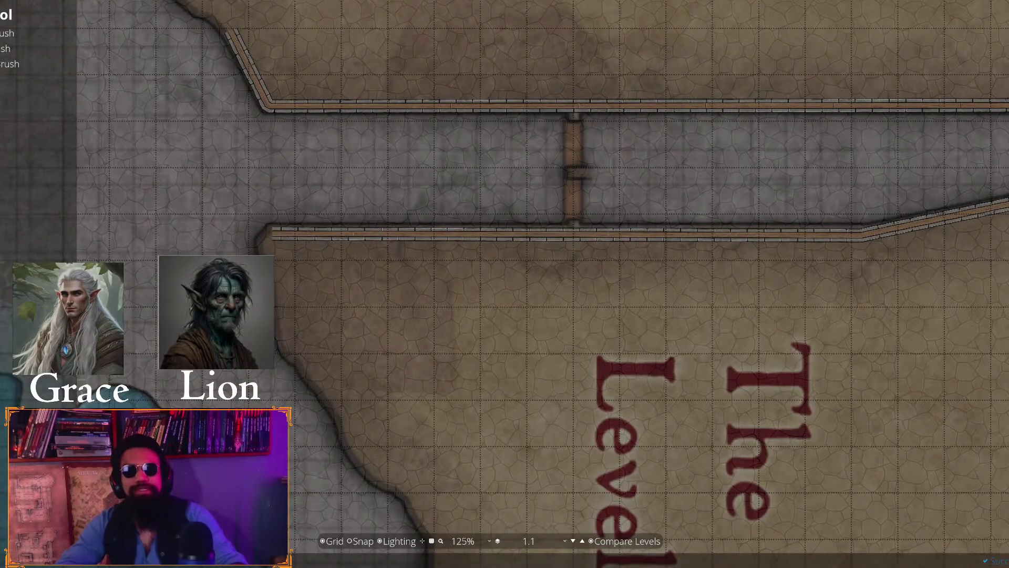
click(19, 65)
click(19, 64)
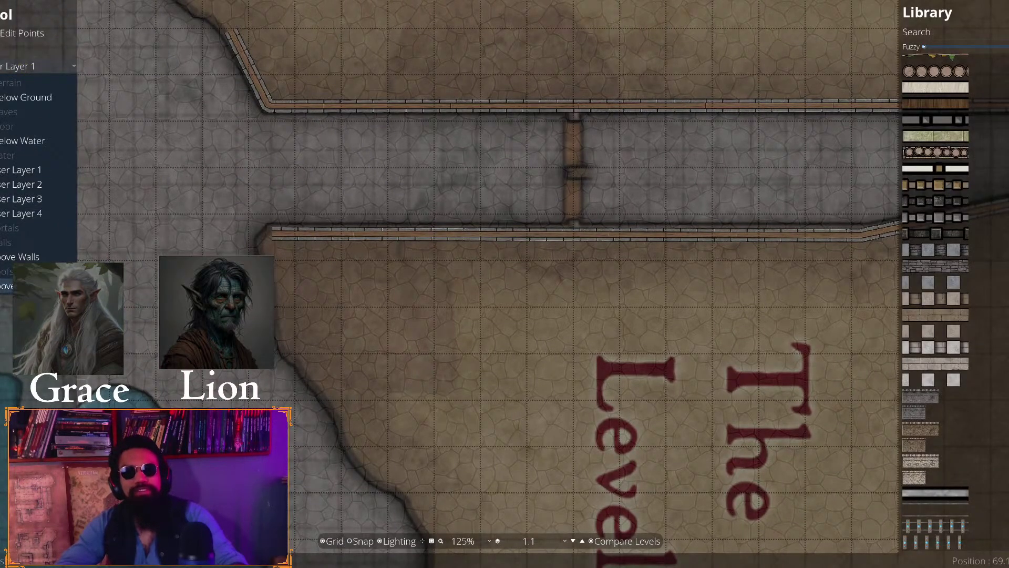
click(20, 256)
drag(165, 188, 262, 250)
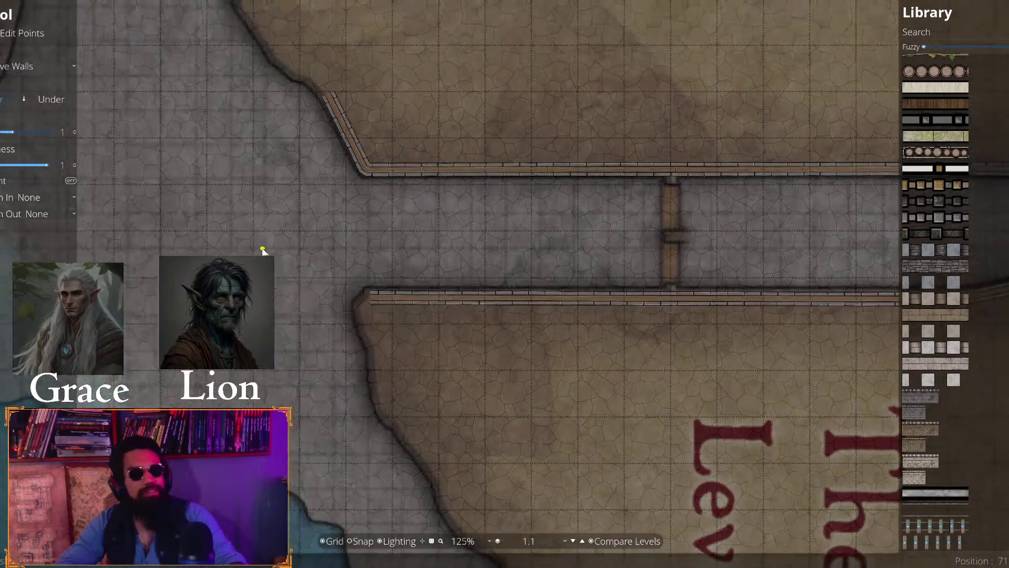
Search the path library for CAVE and examine the holed and stalagmite cave stone styles
scroll(421, 168, up, 3)
drag(552, 131, 771, 215)
click(946, 32)
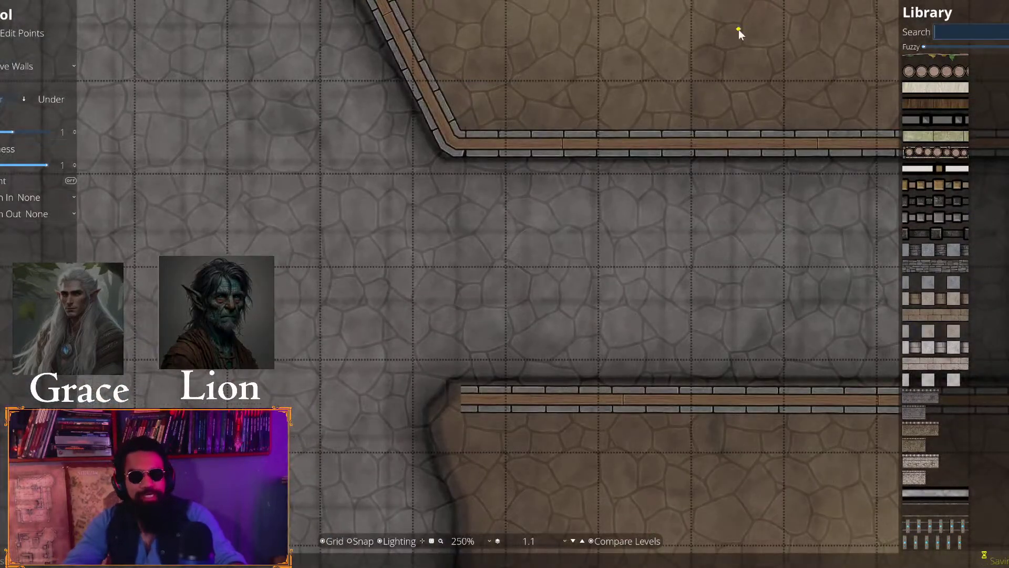
text(CAVE+)
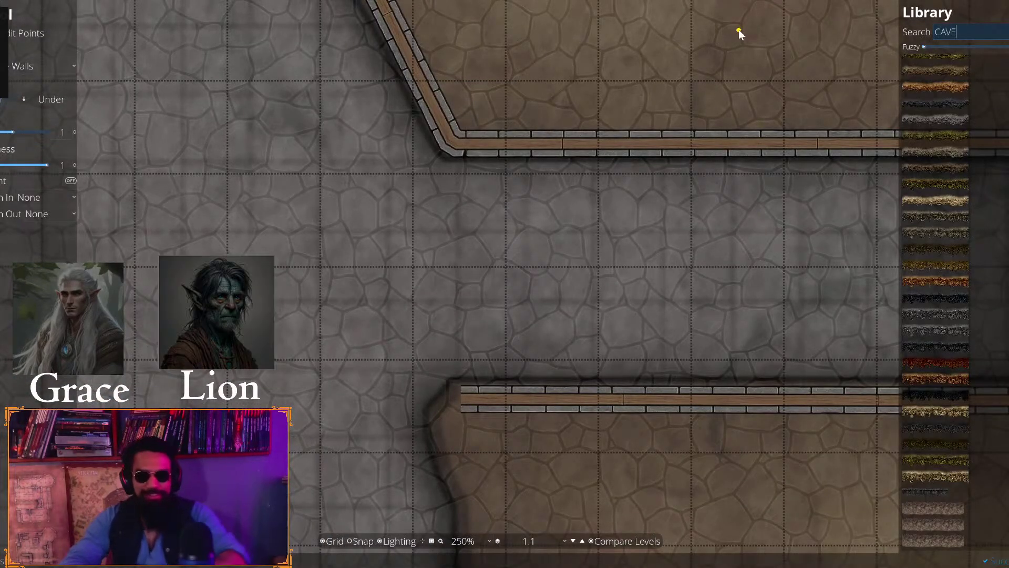
key(BackSpace)
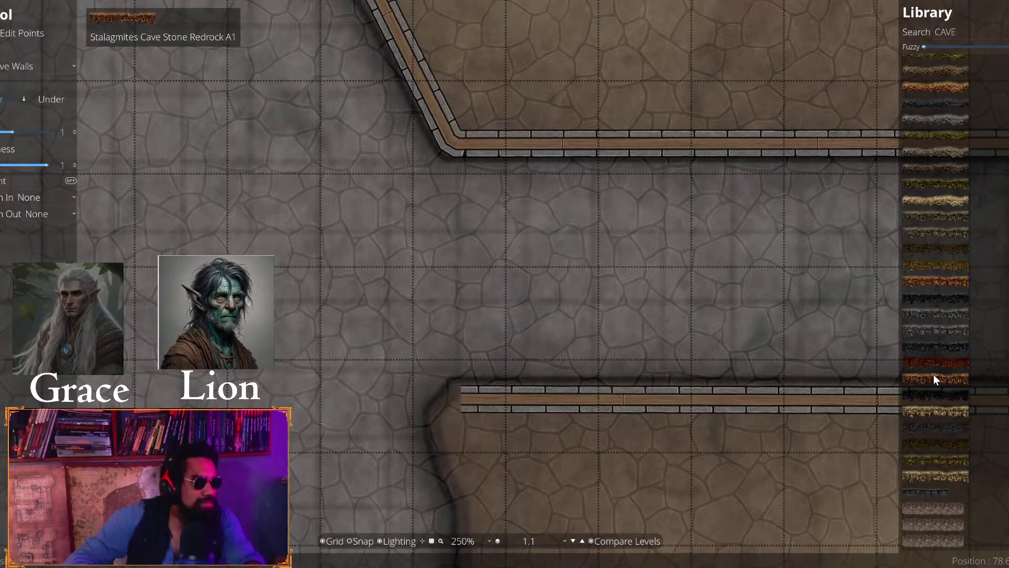
mouse_move(970, 257)
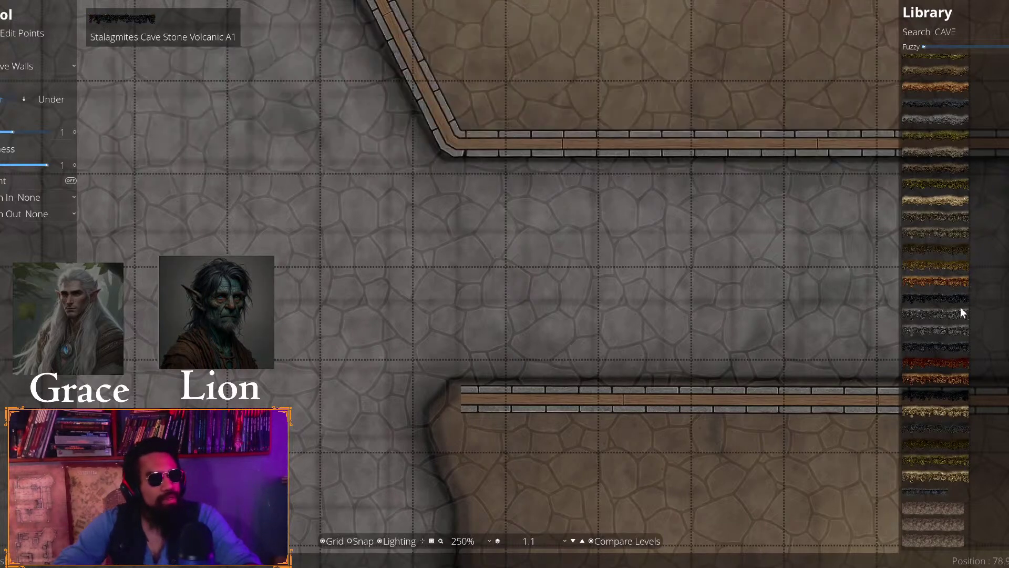
mouse_move(948, 321)
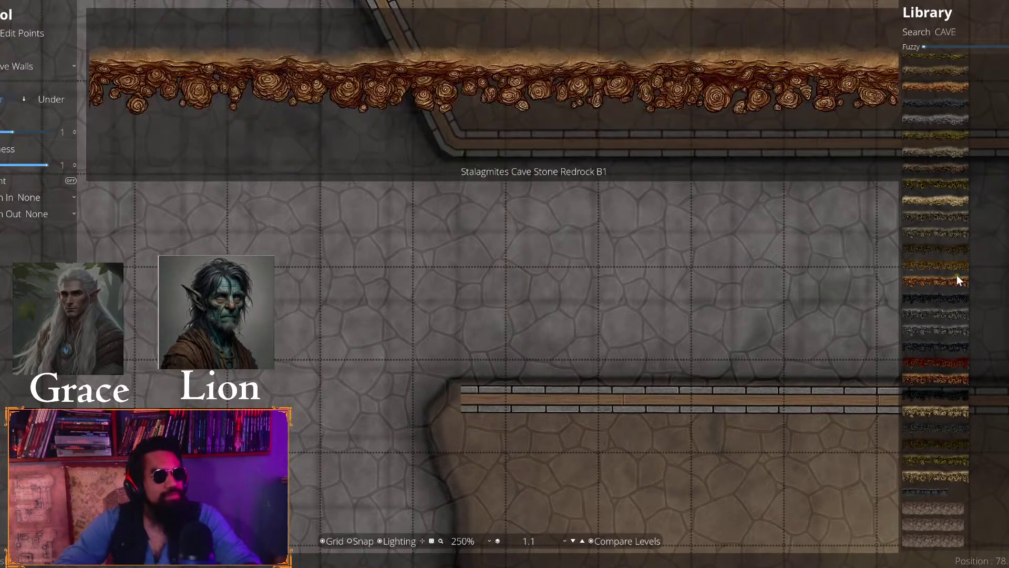
mouse_move(956, 170)
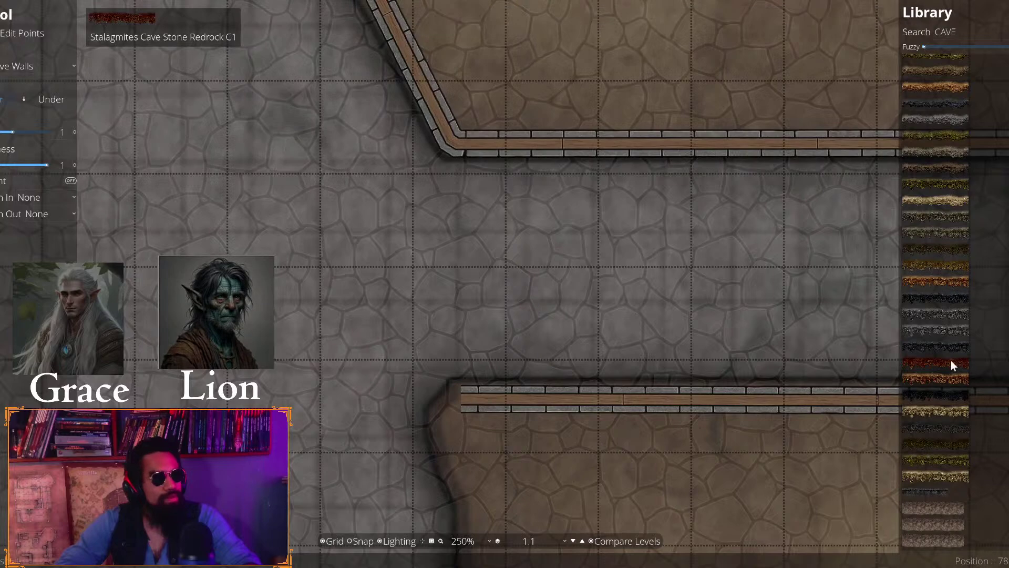
click(928, 425)
scroll(933, 363, up, 2)
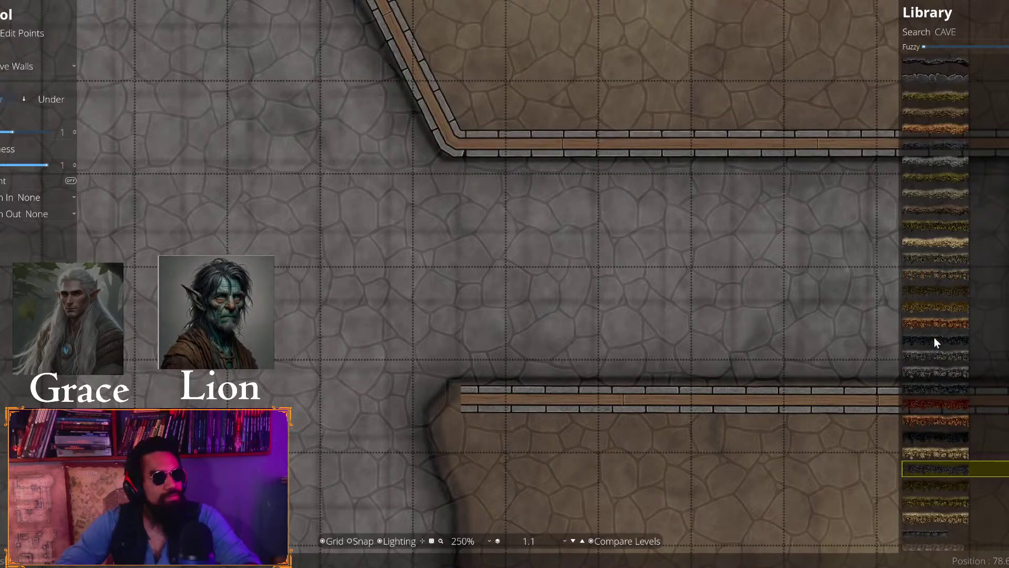
mouse_move(959, 63)
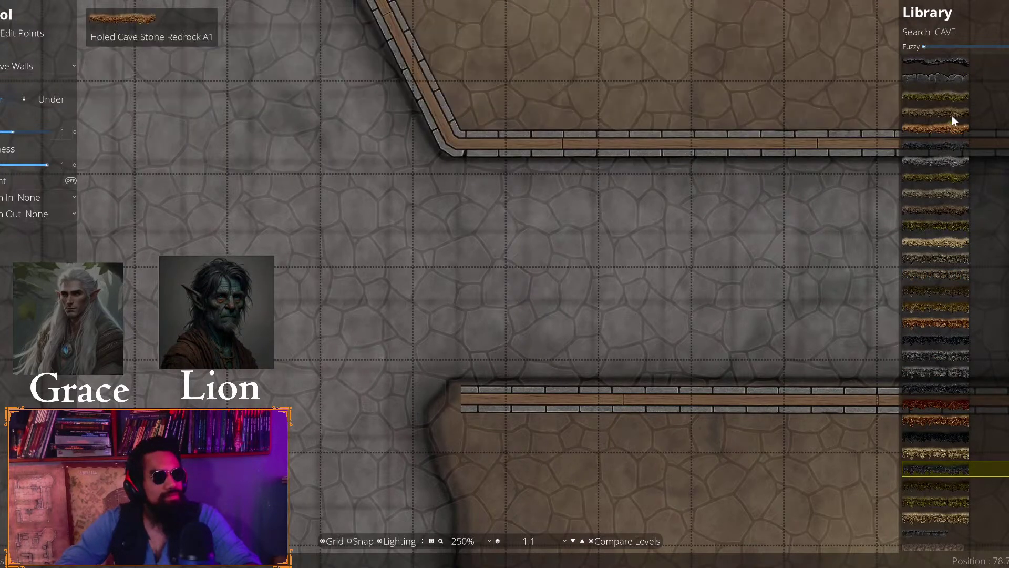
mouse_move(946, 179)
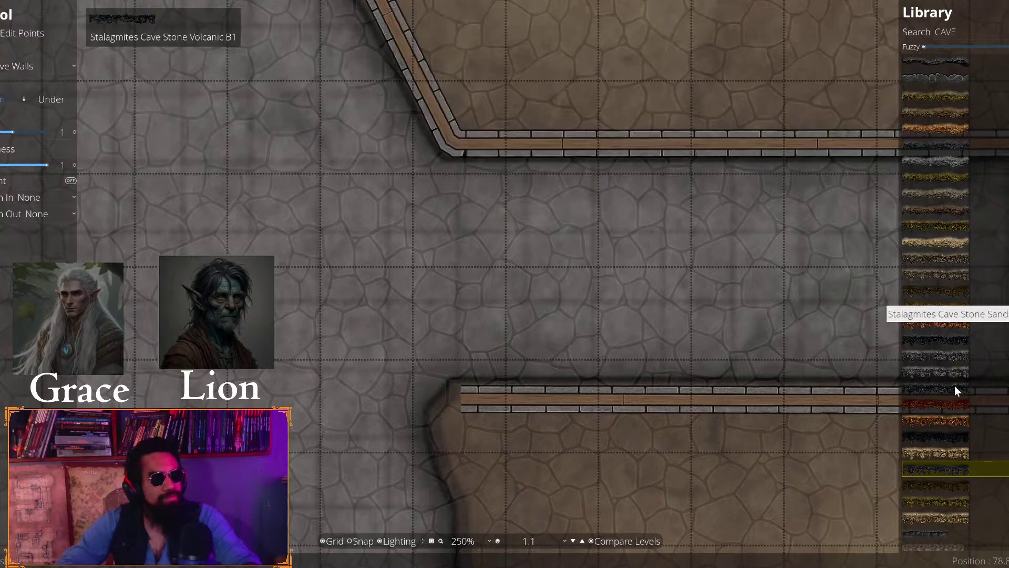
Search the path library for STONE and choose the Cliff Stone Earthy C3 path
drag(965, 33, 831, 38)
text(WA)
key(BackSpace)
key(BackSpace)
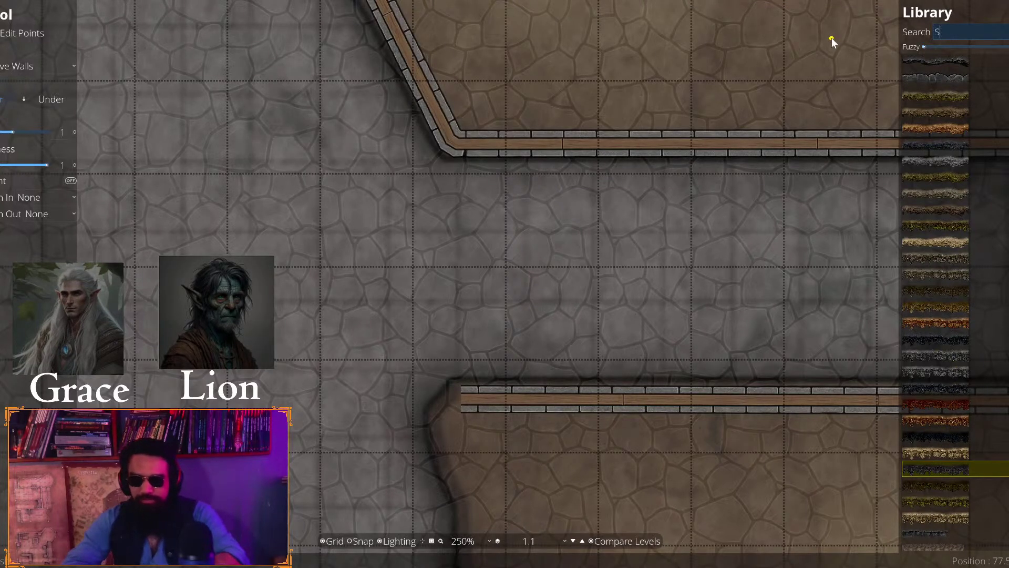
text(STONE)
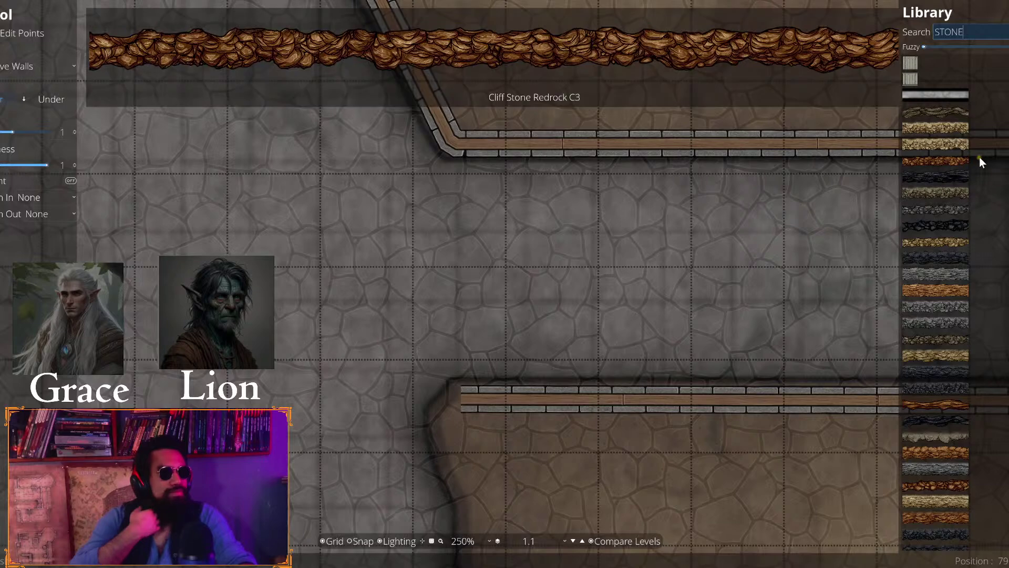
scroll(939, 326, down, 2)
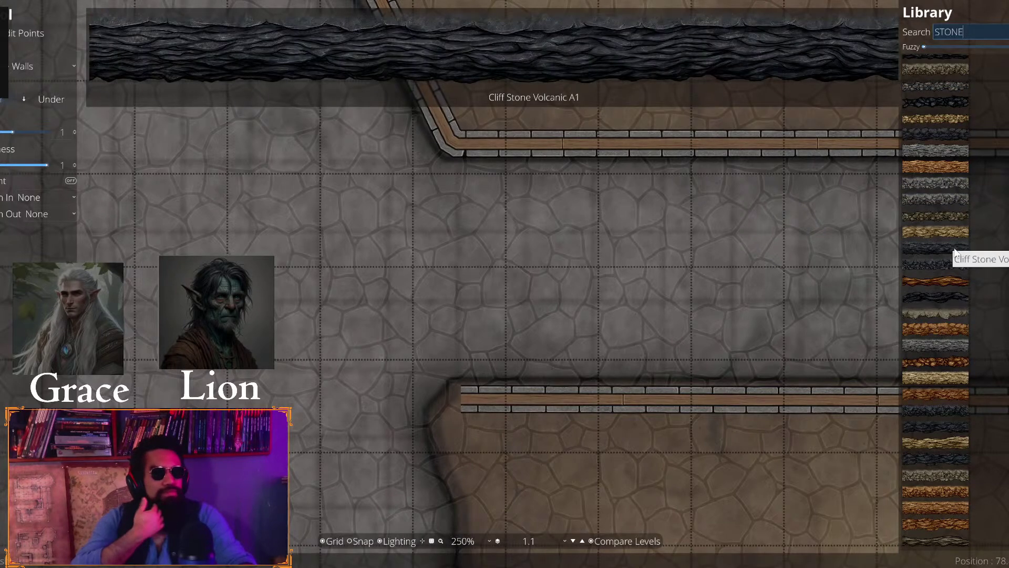
mouse_move(953, 335)
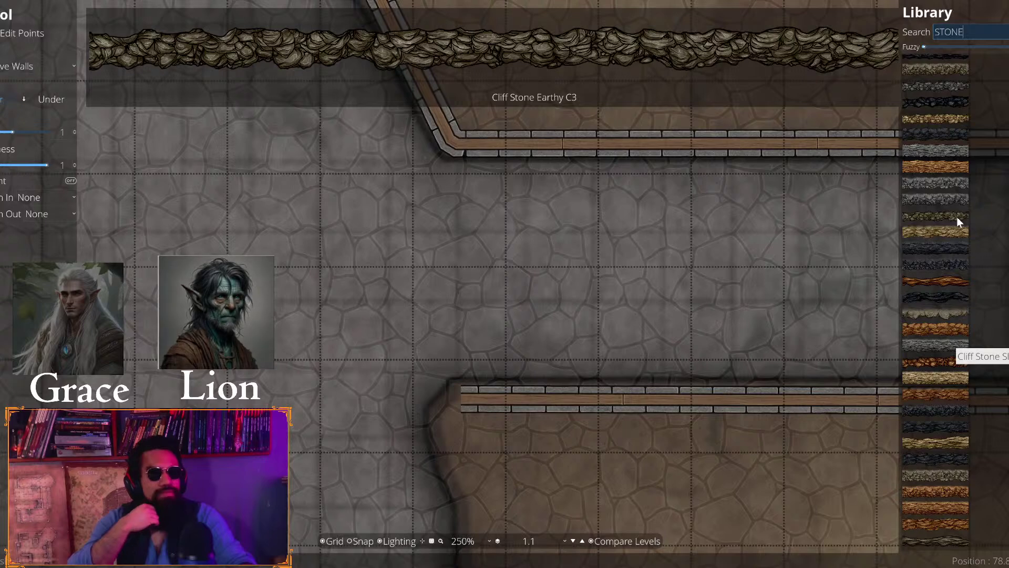
click(957, 217)
drag(636, 224, 1007, 565)
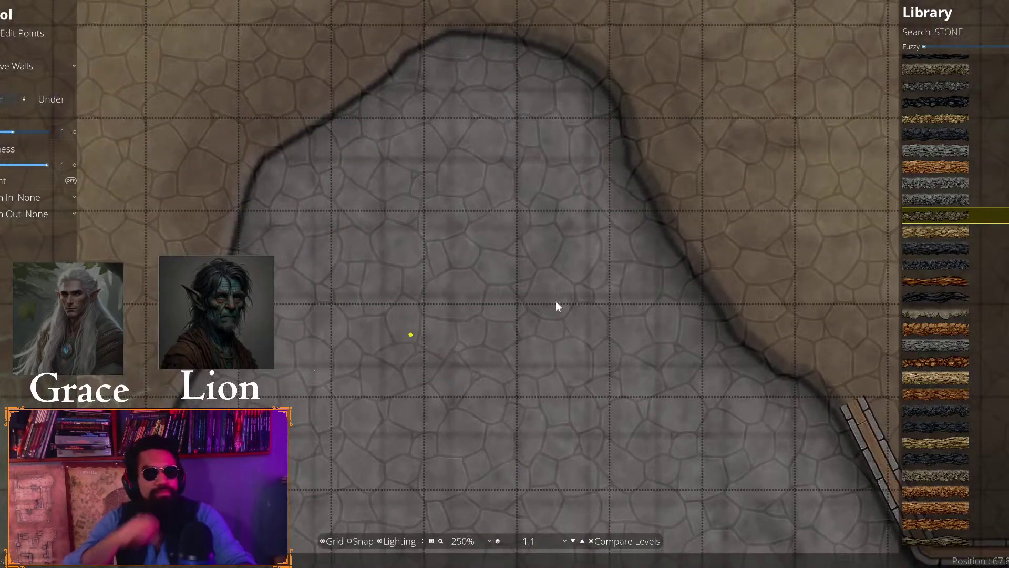
drag(647, 329, 439, 232)
scroll(548, 305, up, 4)
drag(616, 320, 496, 348)
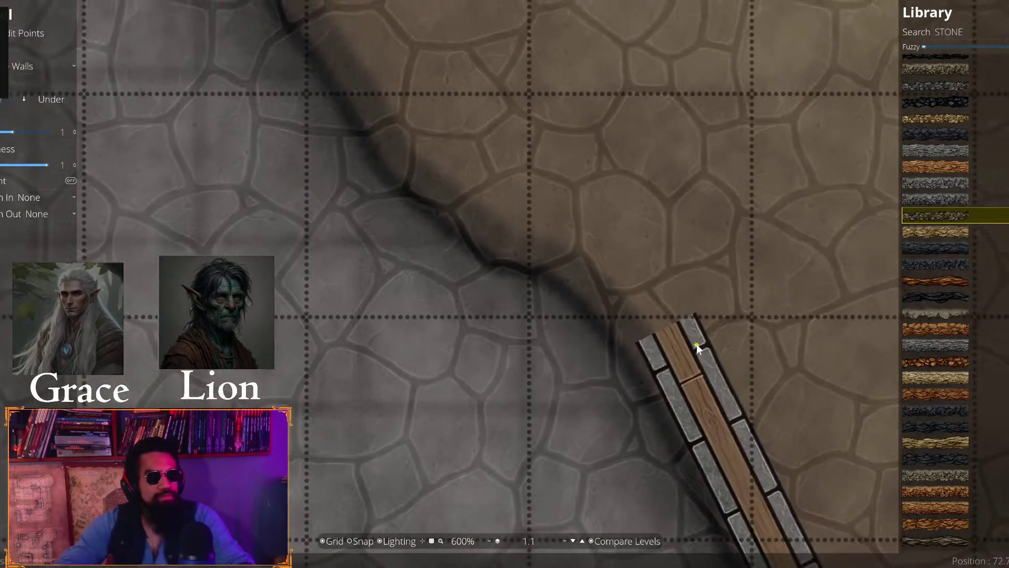
click(664, 341)
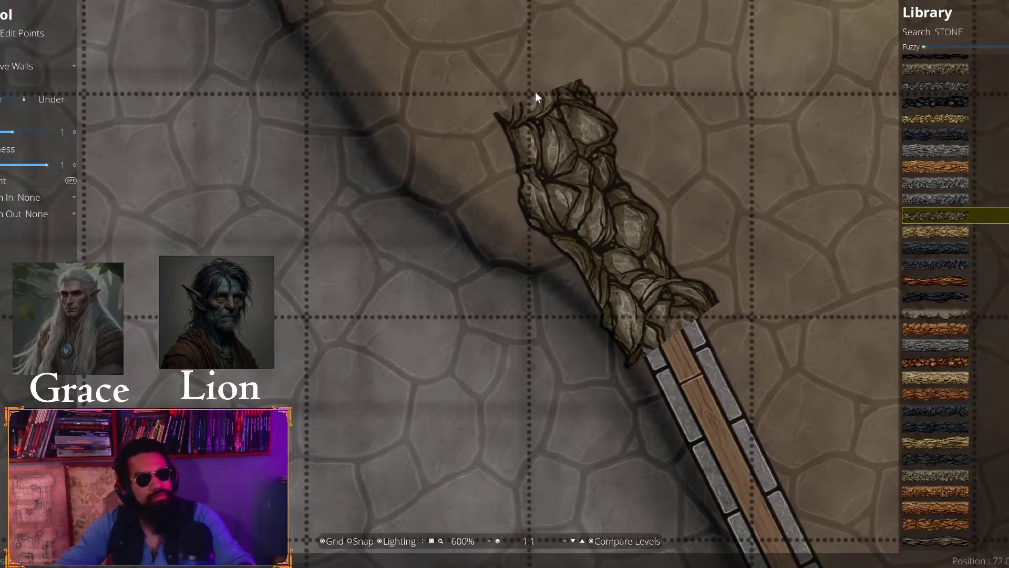
right_click(780, 140)
scroll(545, 362, down, 6)
key(ctrl+z)
Start a Cliff Stone Earthy C3 path at the lower corridor wall's open end and lead it down the first stretch of cave edge
drag(462, 443, 471, 138)
drag(557, 465, 387, 370)
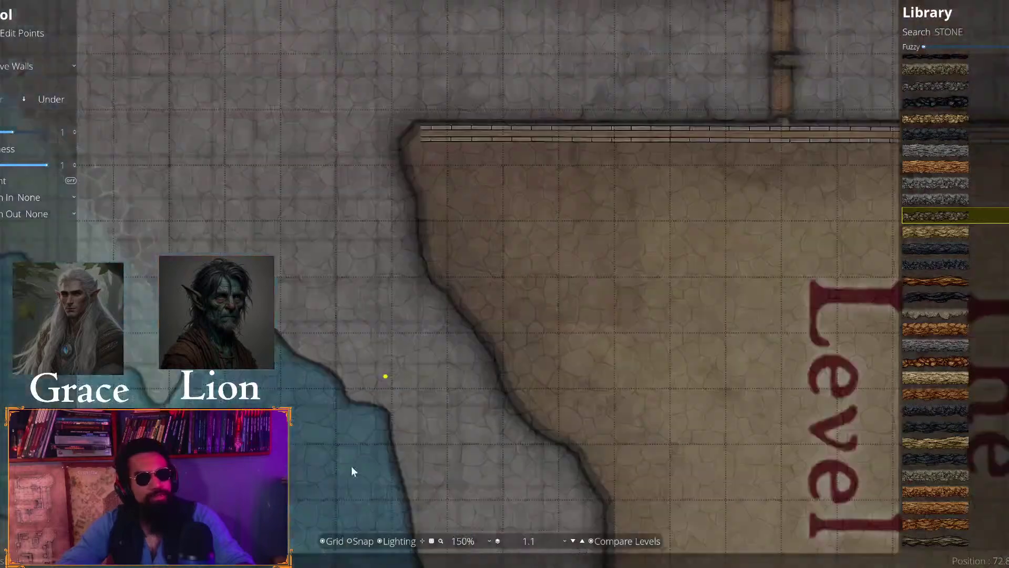
scroll(360, 244, up, 5)
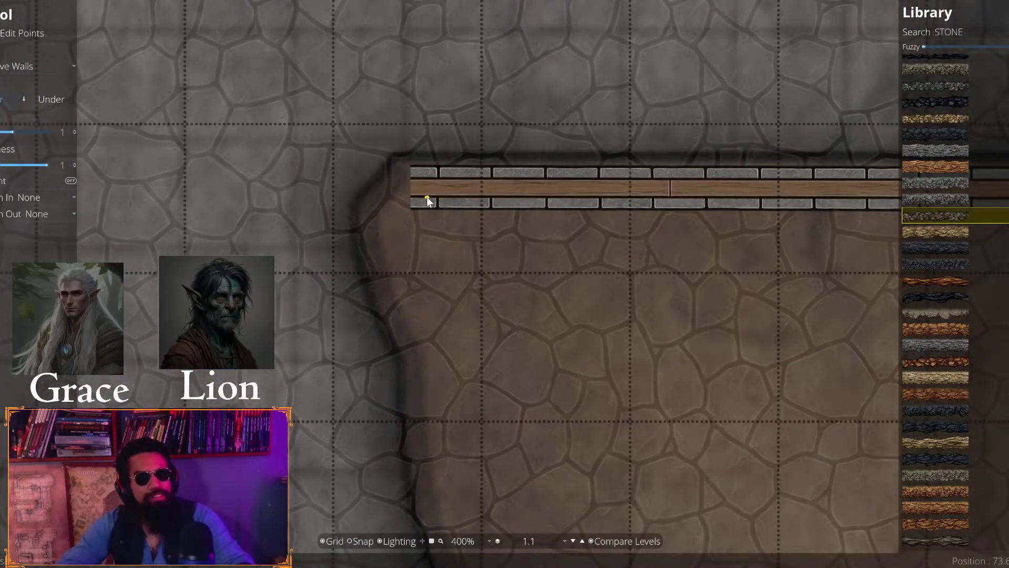
click(417, 179)
click(385, 227)
click(411, 285)
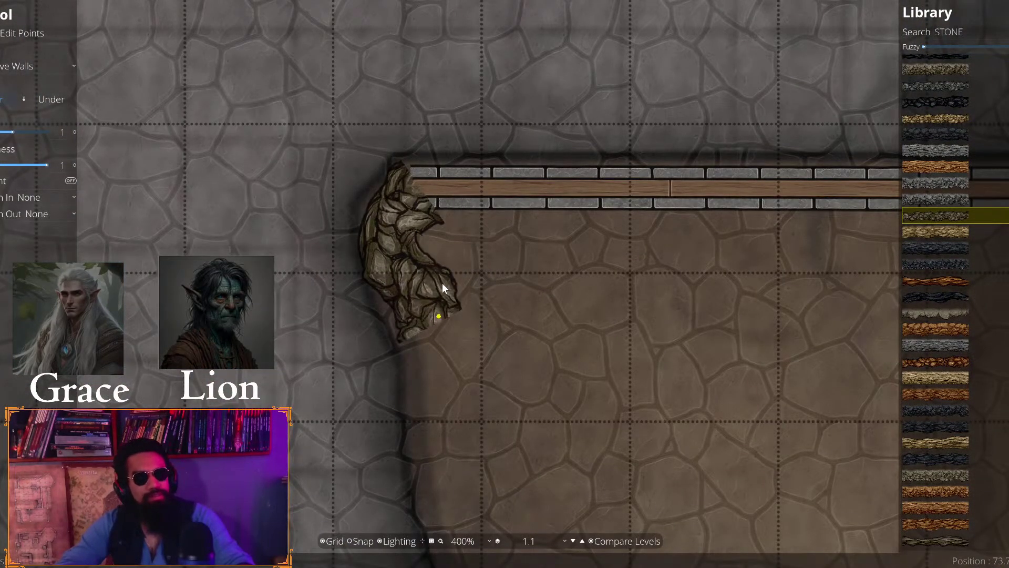
drag(443, 283, 445, 262)
click(446, 317)
click(449, 449)
scroll(445, 446, down, 3)
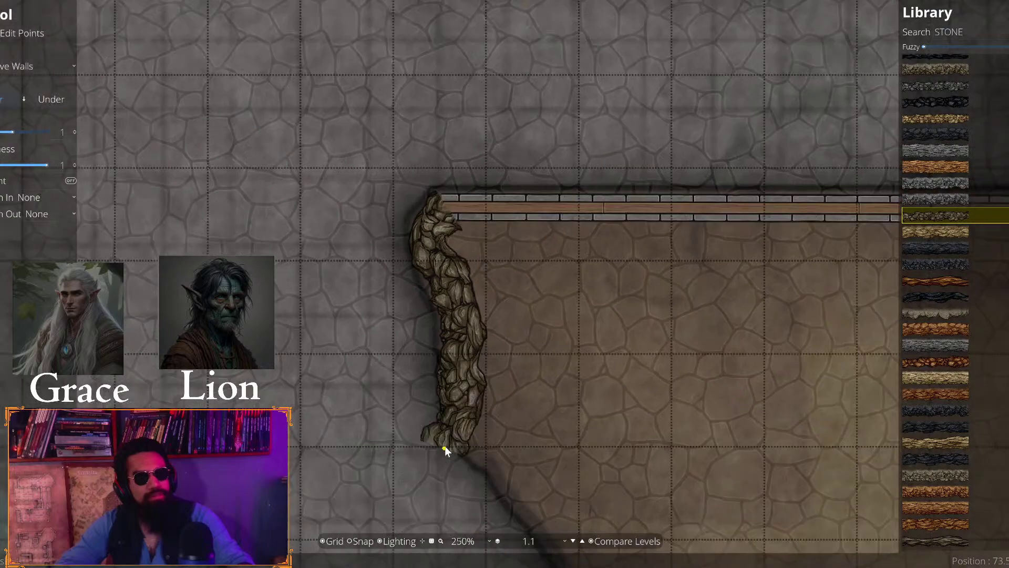
Continue the cliff path down the cave edge beside the map title lettering, roughly following its bends
drag(445, 445, 379, 3)
drag(433, 108, 445, 283)
scroll(445, 282, down, 2)
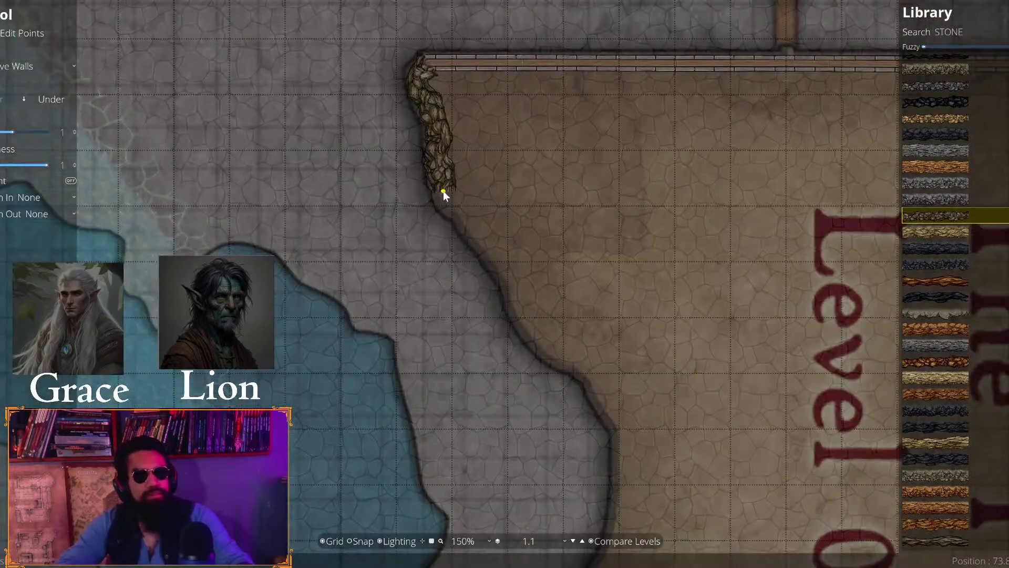
click(444, 195)
click(498, 268)
click(533, 351)
mouse_move(683, 476)
mouse_down()
mouse_move(681, 271)
mouse_move(618, 45)
mouse_move(572, 8)
mouse_move(639, 225)
mouse_up()
click(610, 159)
click(632, 271)
click(617, 362)
Carry the cliff path around the cave's lower bulge and end it at the near corner of passage 8's mouth
drag(525, 401, 528, 72)
click(537, 99)
click(663, 224)
click(671, 315)
click(626, 392)
drag(620, 371, 607, 86)
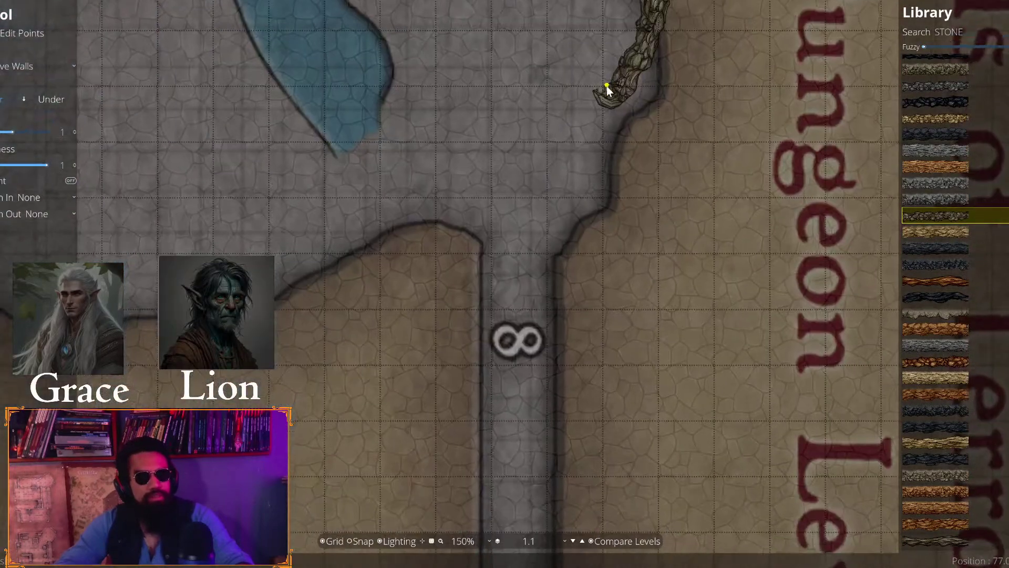
click(605, 200)
click(573, 260)
right_click(570, 274)
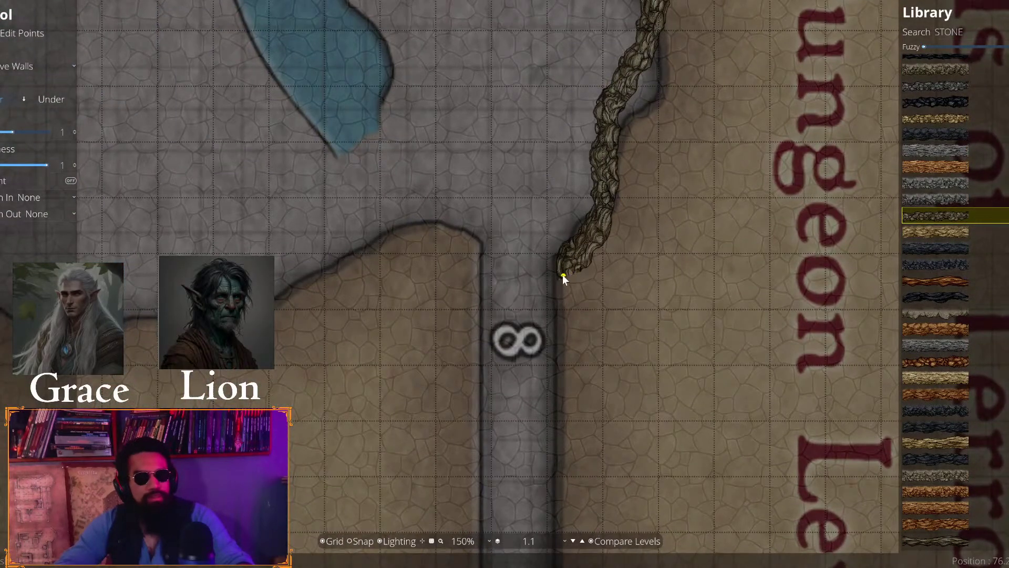
Start a second cliff path at the opposite corner of passage 8's mouth and run it loosely along the cave's lower side
drag(564, 276, 630, 302)
click(529, 296)
click(534, 255)
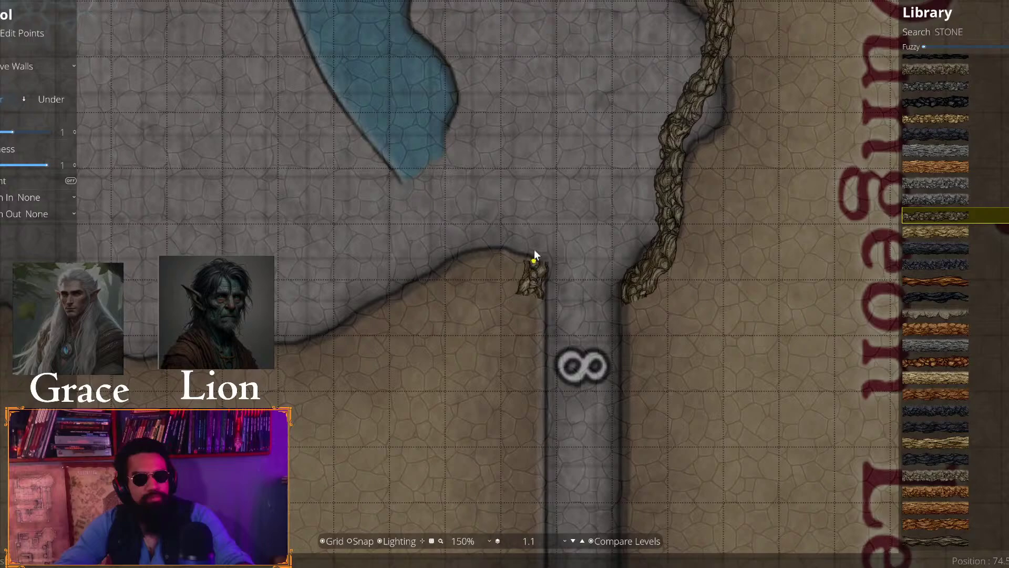
mouse_move(576, 249)
mouse_down()
mouse_move(625, 266)
mouse_move(740, 442)
mouse_up()
click(729, 395)
click(621, 362)
click(509, 404)
mouse_move(509, 404)
mouse_down()
mouse_move(654, 224)
mouse_move(681, 185)
mouse_up()
click(544, 216)
click(338, 109)
Continue the second cliff path up the cave's outer side, past the water of area 7
drag(338, 108, 419, 409)
click(422, 401)
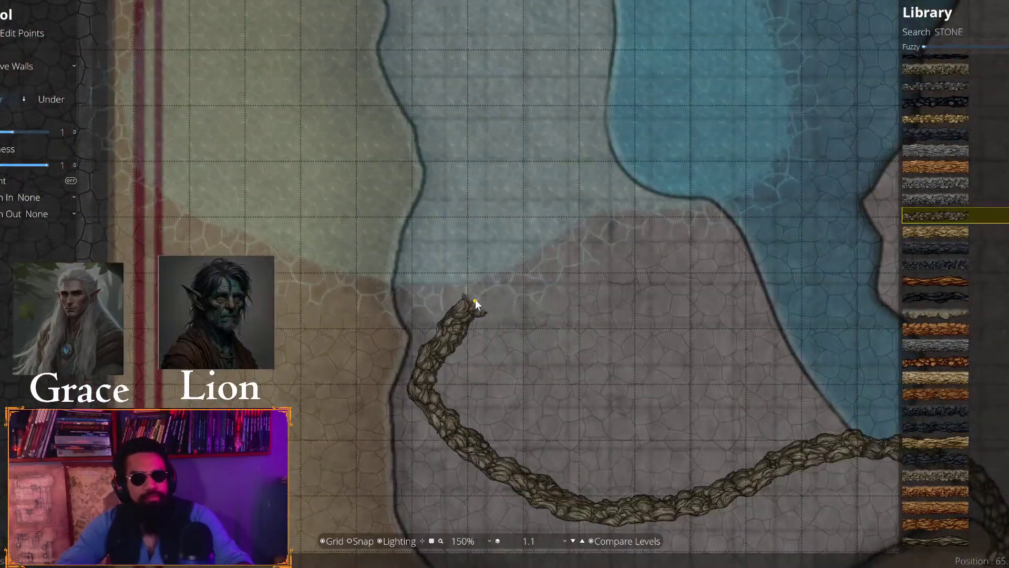
click(474, 299)
drag(445, 208, 438, 448)
click(460, 388)
click(361, 297)
drag(362, 297, 353, 444)
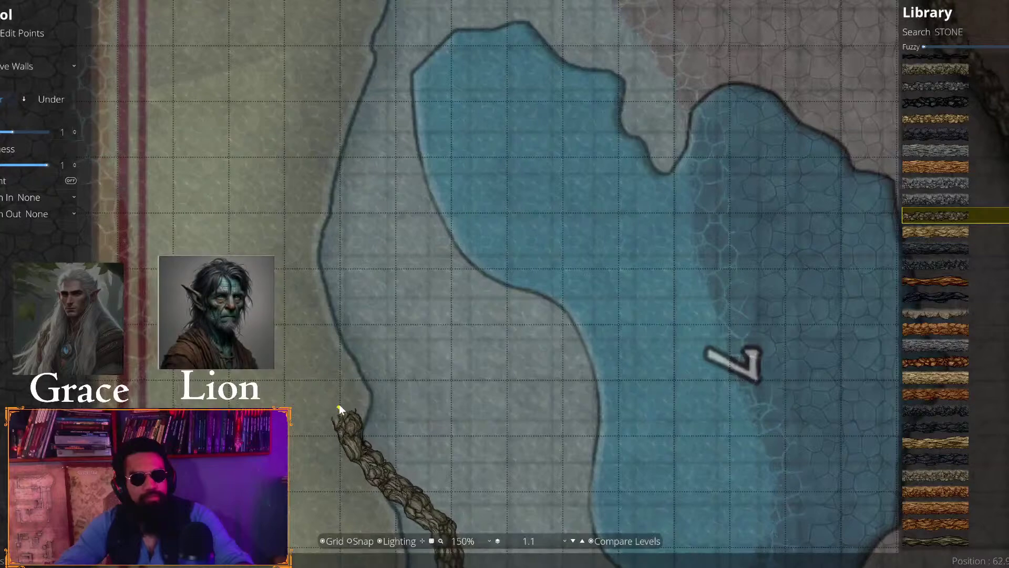
click(339, 394)
click(294, 212)
mouse_move(295, 211)
mouse_down()
mouse_move(310, 443)
mouse_move(301, 439)
mouse_up()
Extend the second cliff path beyond the water and up through the cave's dry upper part toward its top
click(382, 239)
drag(383, 239, 384, 520)
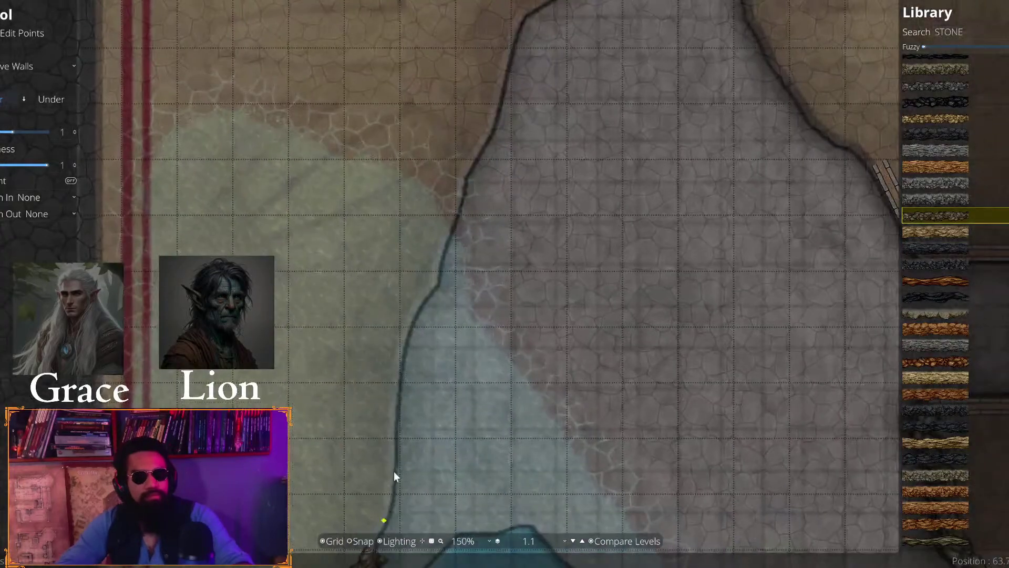
click(518, 368)
click(594, 264)
drag(594, 264, 333, 400)
click(331, 264)
click(317, 208)
click(379, 133)
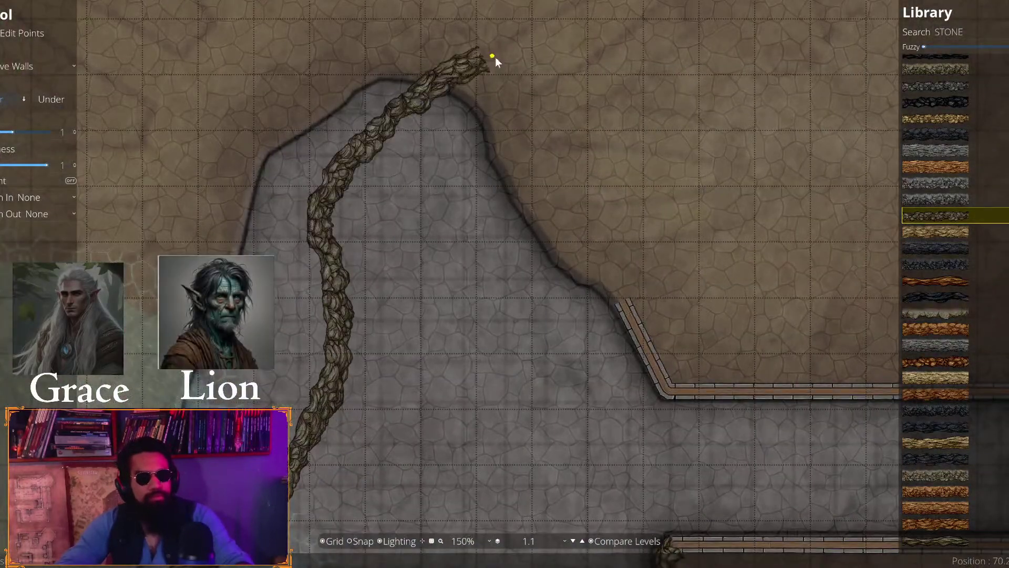
Curve the second cliff path over the cave's top and down to the angled corridor wall's open end, finishing it there
click(475, 69)
click(552, 89)
click(577, 138)
click(573, 210)
click(600, 276)
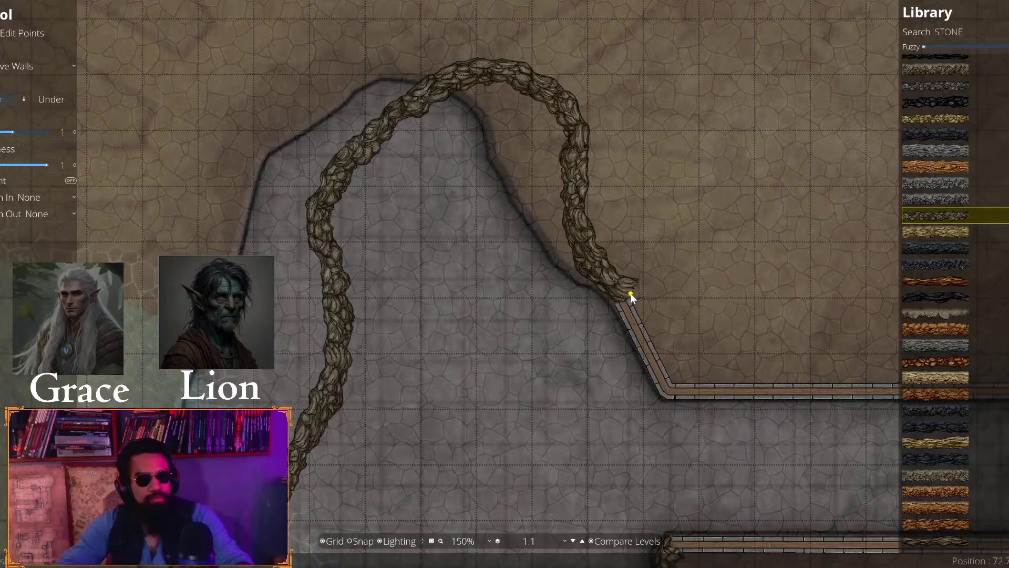
click(628, 295)
right_click(626, 296)
Check the rest of the level from passage 8 and the cells to rooms 1 to 5 and the surface stairs
scroll(629, 297, down, 4)
drag(704, 415, 491, 229)
drag(507, 488, 521, 204)
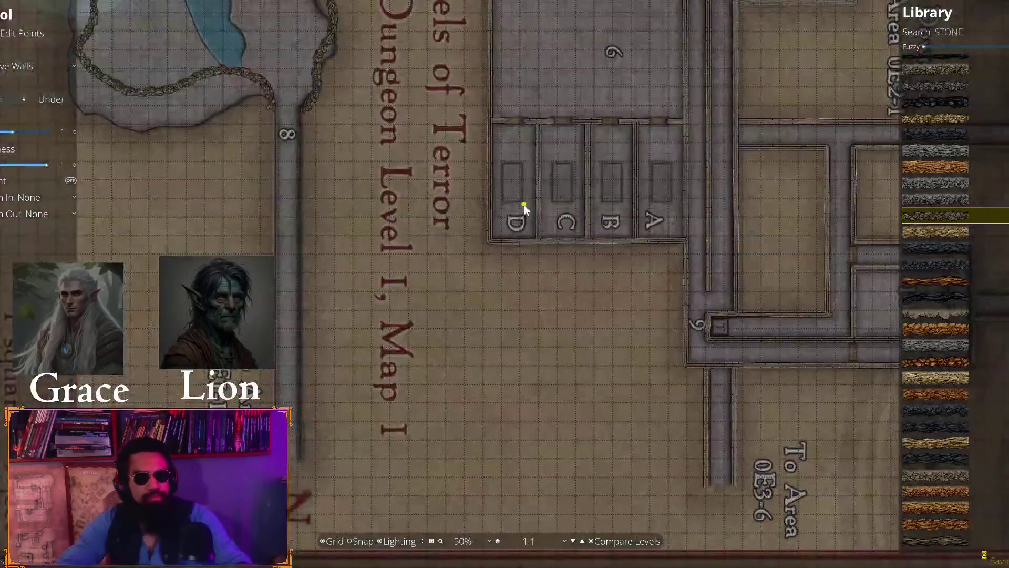
drag(667, 114, 296, 345)
drag(445, 204, 344, 376)
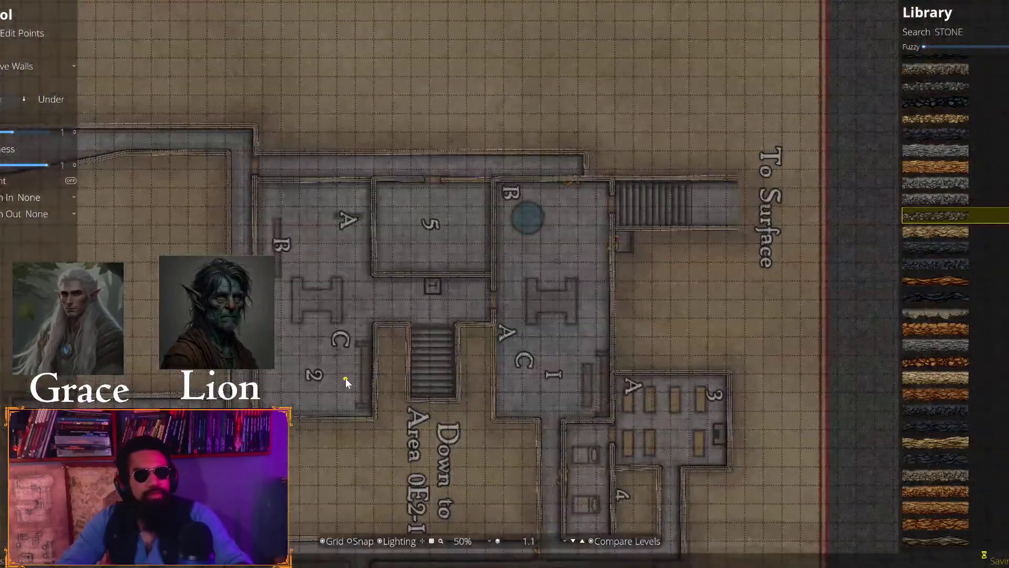
scroll(344, 376, up, 5)
drag(639, 225, 483, 408)
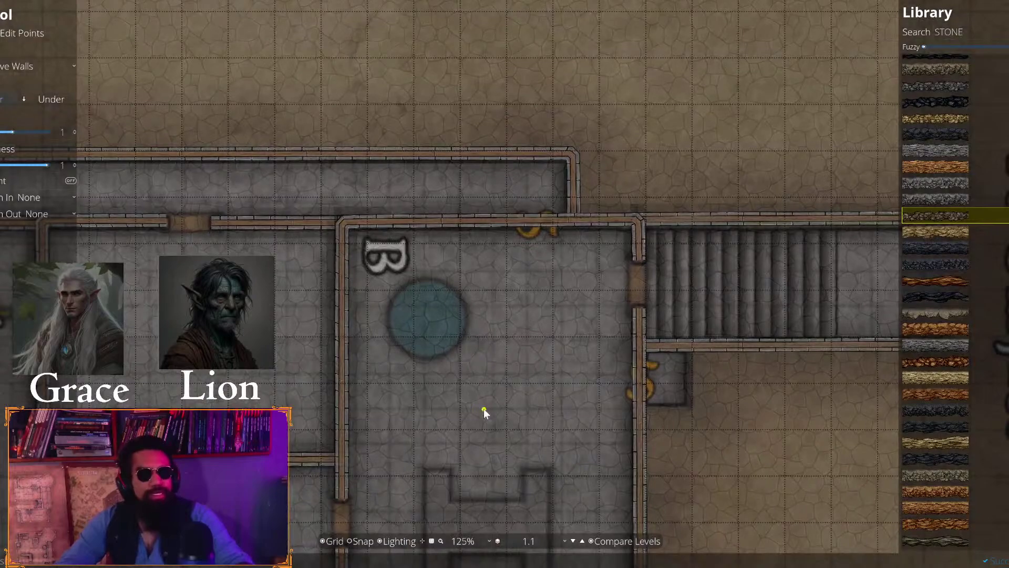
Inspect the lower end of the cave where both cliff paths meet passage 8
scroll(481, 392, down, 4)
drag(409, 509, 768, 173)
scroll(452, 301, up, 3)
drag(283, 376, 584, 505)
scroll(320, 382, up, 1)
scroll(421, 315, up, 3)
scroll(321, 284, down, 2)
drag(311, 282, 516, 424)
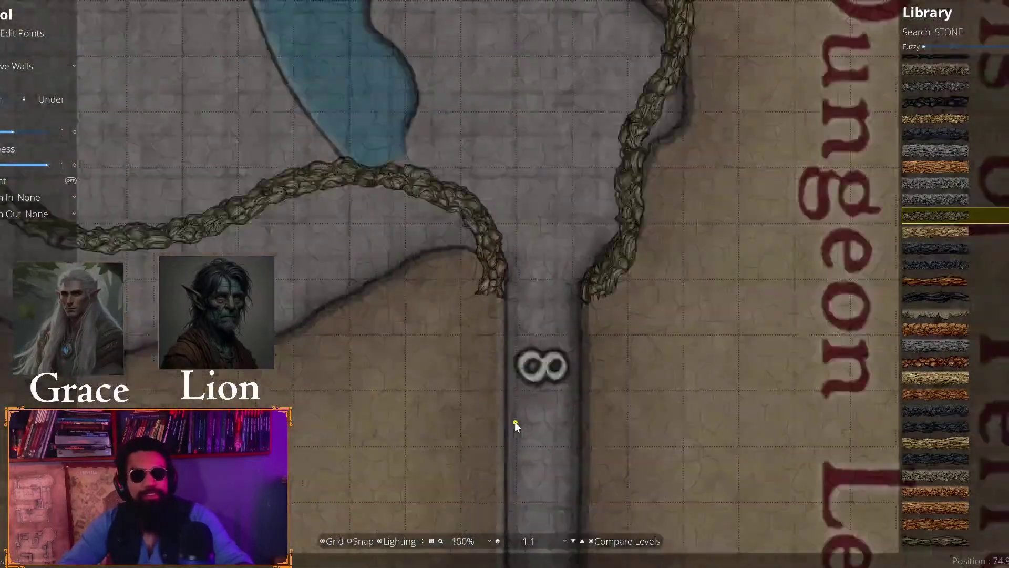
scroll(513, 420, down, 2)
Paint Flagstone B terrain over the water tint that spills outside the cave's outer cliff path, reducing the brush size to 3
click(2, 52)
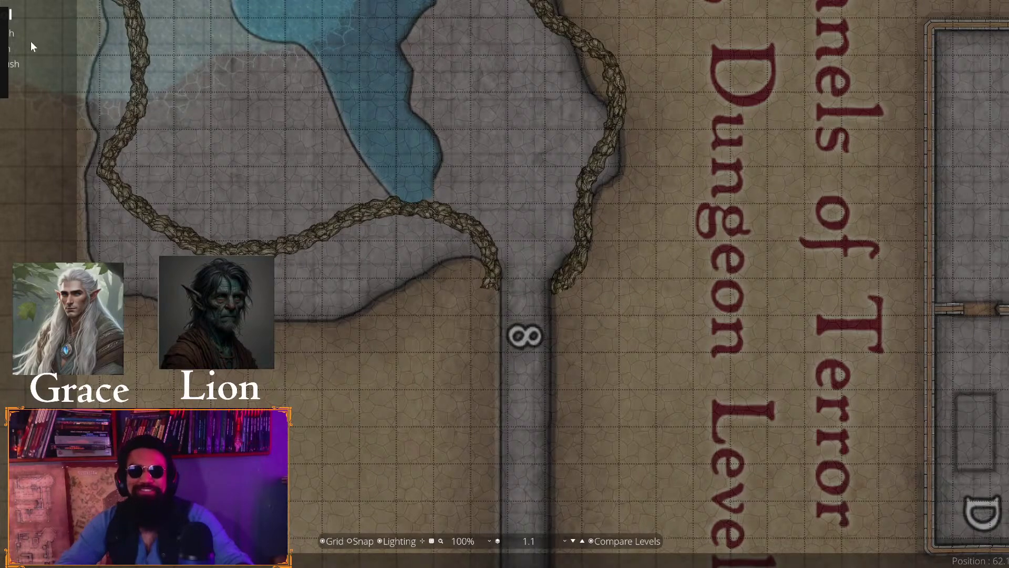
click(4, 20)
mouse_move(521, 222)
mouse_down()
mouse_move(644, 279)
mouse_move(850, 426)
mouse_up()
drag(487, 295, 540, 335)
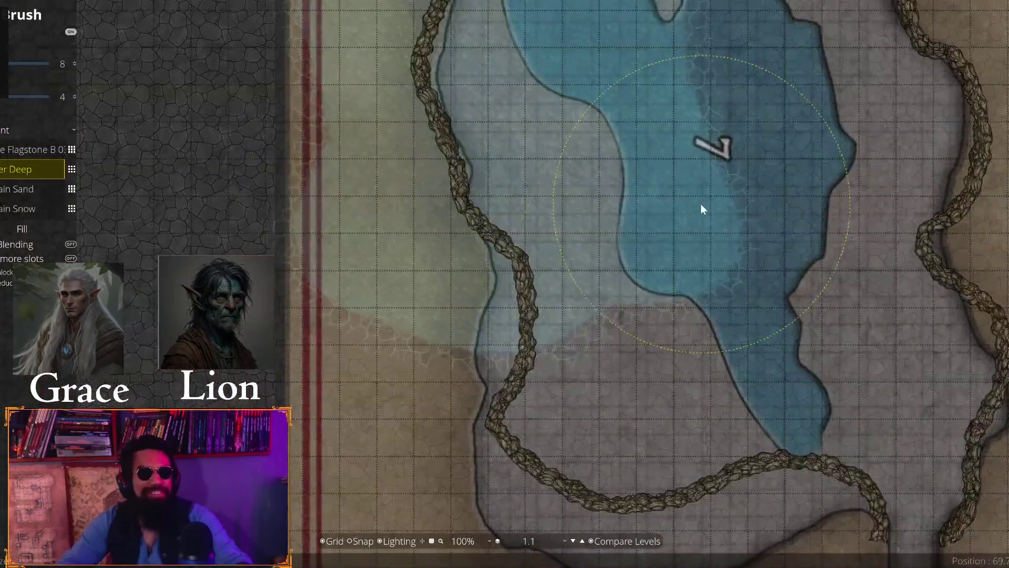
drag(701, 204, 582, 327)
click(32, 149)
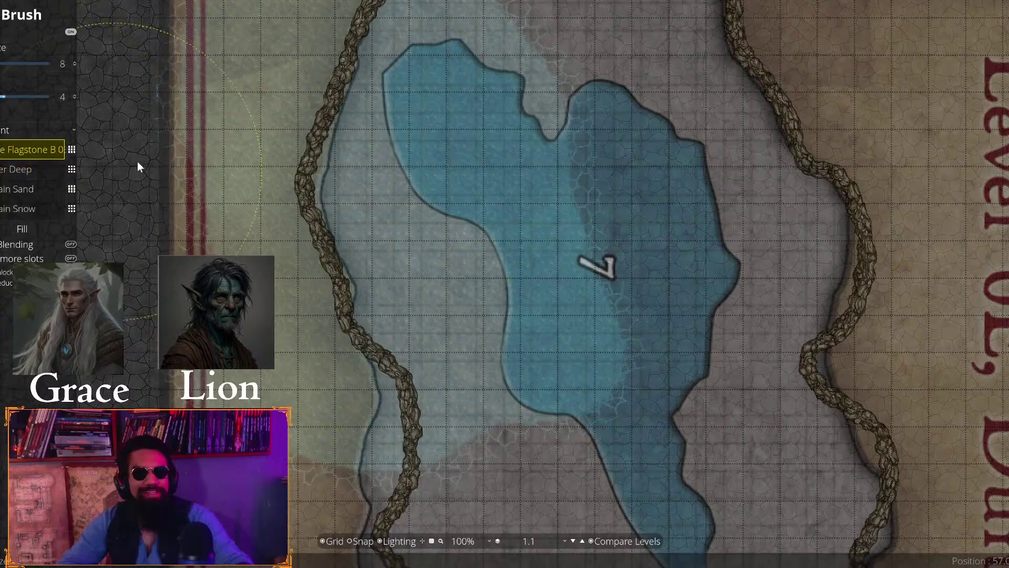
mouse_move(174, 147)
mouse_down()
mouse_move(207, 123)
mouse_move(247, 247)
mouse_move(256, 405)
mouse_move(268, 418)
mouse_move(347, 424)
mouse_move(353, 415)
mouse_move(288, 236)
mouse_move(287, 245)
mouse_up()
scroll(279, 421, down, 3)
mouse_move(284, 194)
mouse_down()
mouse_move(309, 537)
mouse_move(236, 231)
mouse_move(242, 153)
mouse_move(282, 256)
mouse_move(324, 317)
mouse_move(374, 301)
mouse_move(349, 165)
mouse_move(412, 252)
mouse_move(365, 310)
mouse_move(251, 371)
mouse_move(254, 439)
mouse_move(315, 387)
mouse_move(295, 484)
mouse_move(448, 263)
mouse_move(304, 383)
mouse_move(330, 471)
mouse_move(303, 243)
mouse_up()
scroll(303, 243, down, 1)
Paint Water Deep terrain at brush size 3 along the cave's outer edge and up into its floor above area 7
click(52, 166)
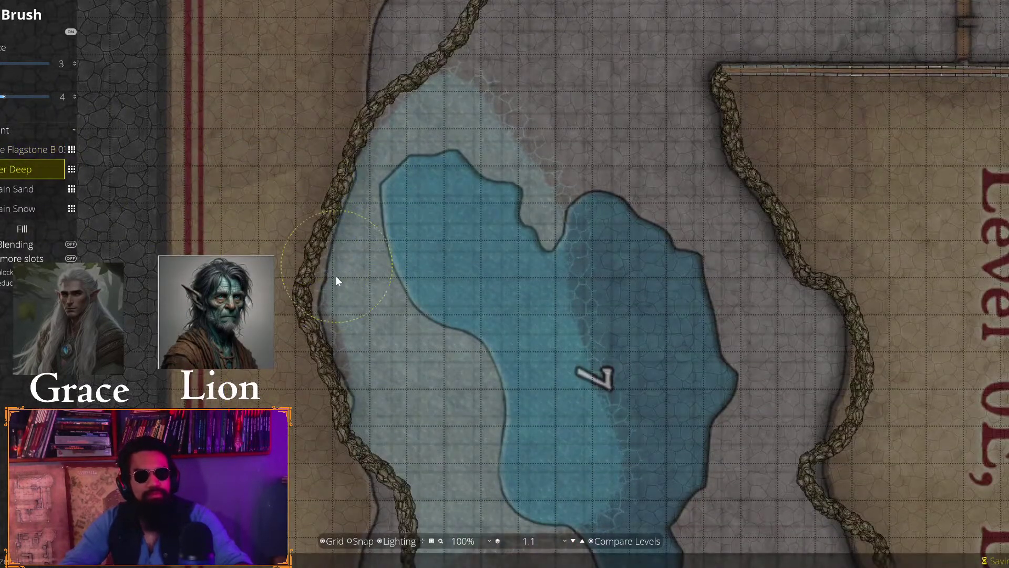
mouse_move(335, 276)
mouse_down()
mouse_move(352, 361)
mouse_move(344, 303)
mouse_up()
scroll(433, 149, down, 1)
mouse_move(434, 149)
mouse_down()
mouse_move(394, 136)
mouse_move(473, 99)
mouse_move(518, 113)
mouse_up()
drag(455, 95, 357, 355)
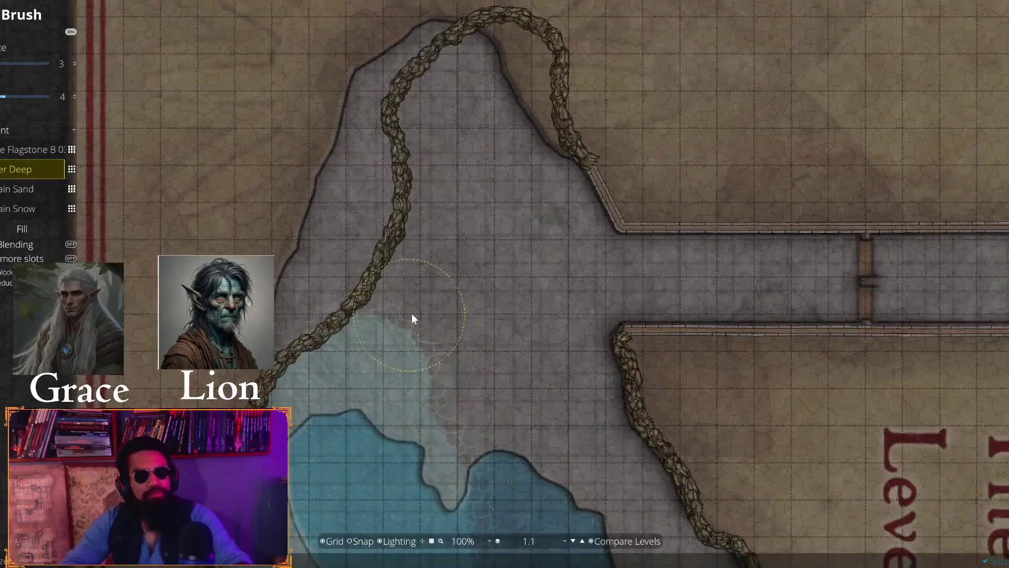
mouse_move(435, 232)
mouse_down()
mouse_move(557, 460)
mouse_move(640, 514)
mouse_move(541, 501)
mouse_up()
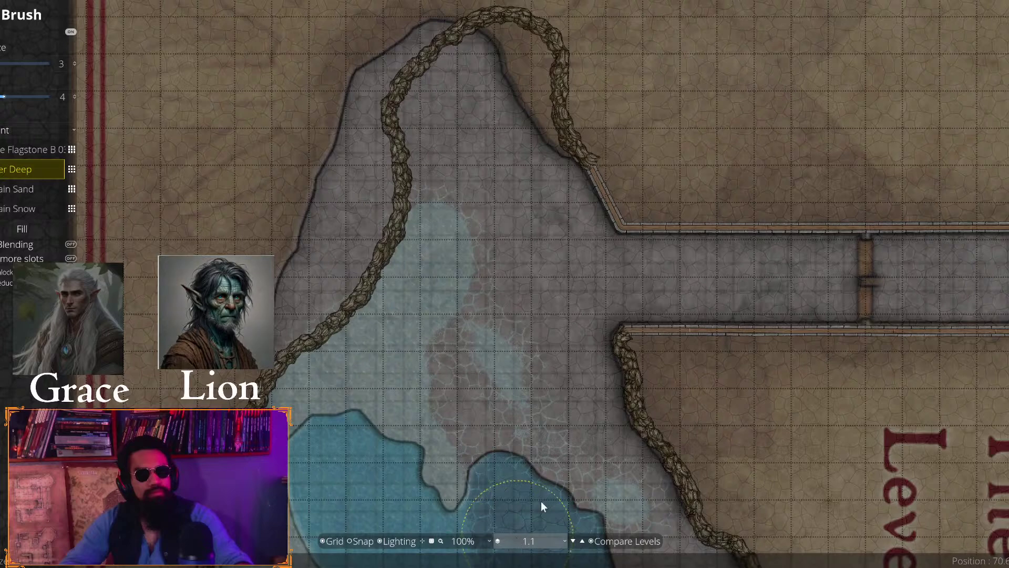
Raise the terrain brush intensity to 8 and paint solid deep water across the cave floor above the area 7 pool
drag(5, 96, 50, 97)
mouse_move(456, 353)
mouse_down()
mouse_move(472, 388)
mouse_move(287, 255)
mouse_up()
mouse_move(294, 322)
mouse_down()
mouse_move(358, 378)
mouse_move(347, 299)
mouse_move(405, 289)
mouse_move(462, 388)
mouse_up()
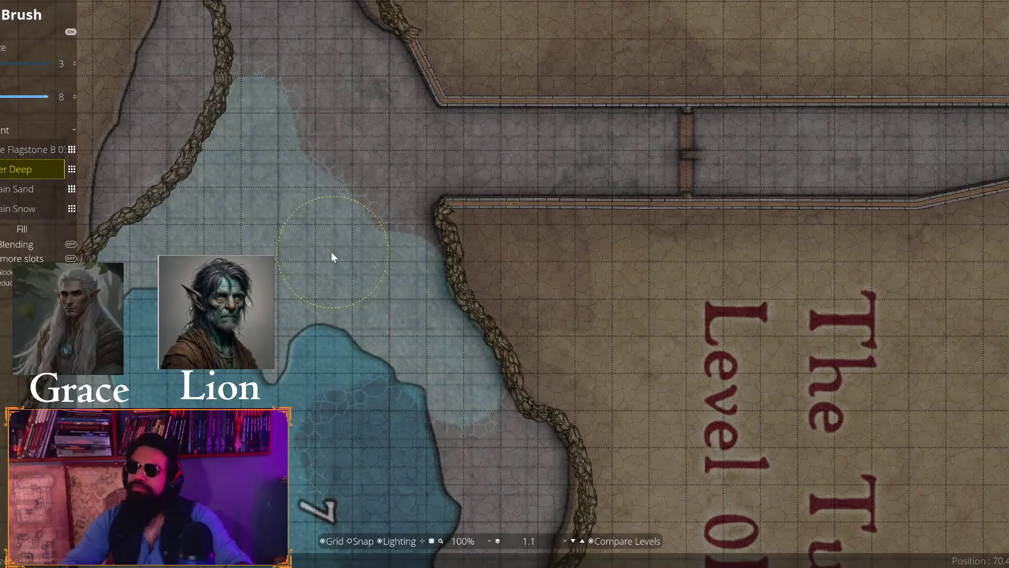
Cover the remaining cave floor around area 7 with deep water down to passage 8, trimming the upper edge at brush size 2
mouse_move(386, 432)
mouse_down()
mouse_move(367, 184)
mouse_move(334, 213)
mouse_move(428, 241)
mouse_move(475, 242)
mouse_up()
scroll(318, 179, up, 3)
scroll(473, 237, down, 2)
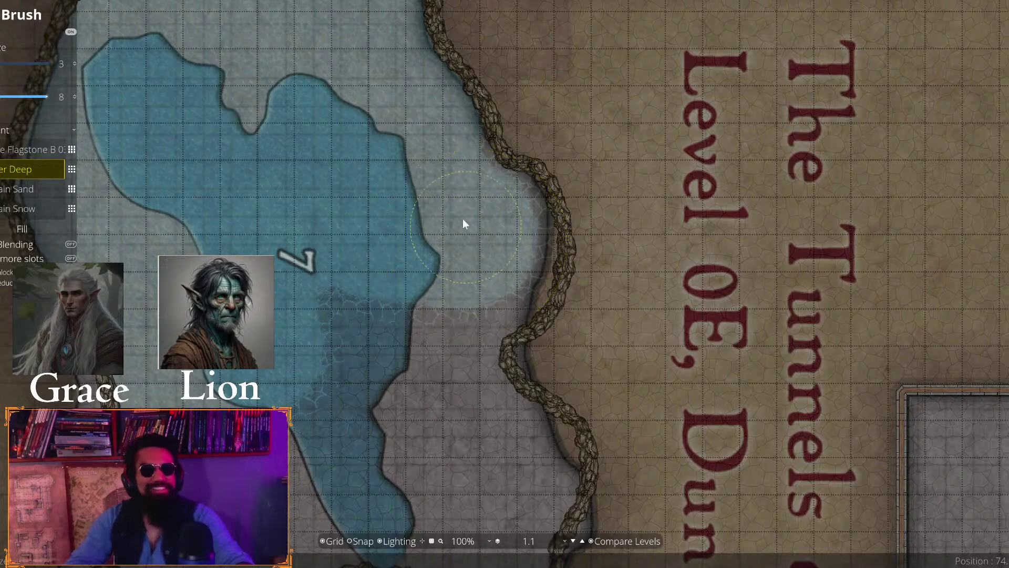
mouse_move(445, 170)
mouse_down()
mouse_move(504, 230)
mouse_move(516, 273)
mouse_move(503, 308)
mouse_move(456, 279)
mouse_move(455, 265)
mouse_move(483, 296)
mouse_move(397, 340)
mouse_move(362, 328)
mouse_move(349, 364)
mouse_up()
mouse_move(350, 365)
mouse_down()
mouse_move(350, 107)
mouse_move(450, 270)
mouse_up()
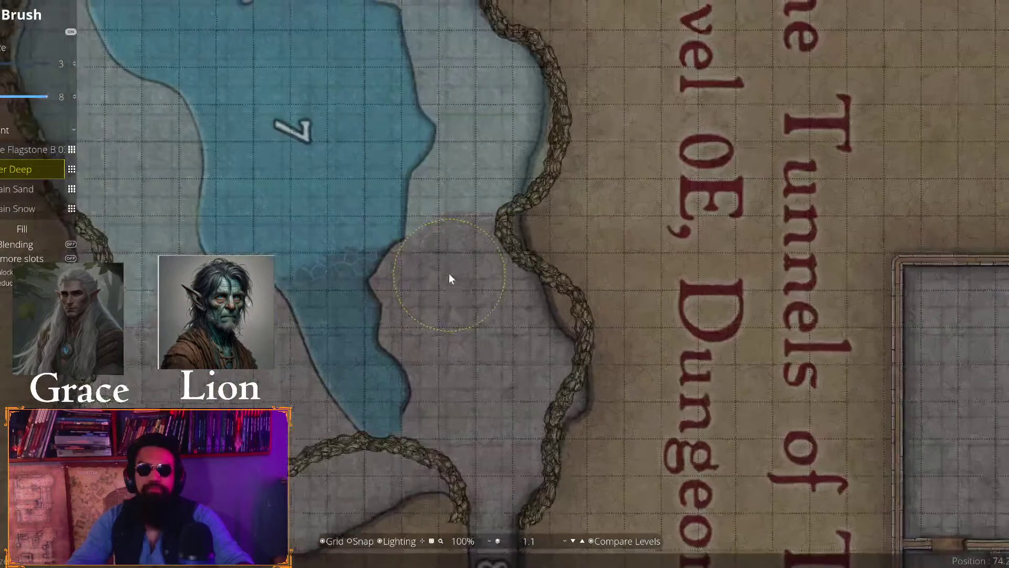
mouse_move(190, 285)
mouse_down()
mouse_move(384, 117)
mouse_move(327, 219)
mouse_move(306, 231)
mouse_move(334, 254)
mouse_move(401, 286)
mouse_move(478, 284)
mouse_move(543, 258)
mouse_move(608, 263)
mouse_move(679, 325)
mouse_move(663, 239)
mouse_move(436, 225)
mouse_move(433, 182)
mouse_move(470, 143)
mouse_move(647, 74)
mouse_move(731, 150)
mouse_move(734, 184)
mouse_move(705, 219)
mouse_move(614, 172)
mouse_move(494, 161)
mouse_move(595, 187)
mouse_move(671, 177)
mouse_move(699, 315)
mouse_move(705, 147)
mouse_up()
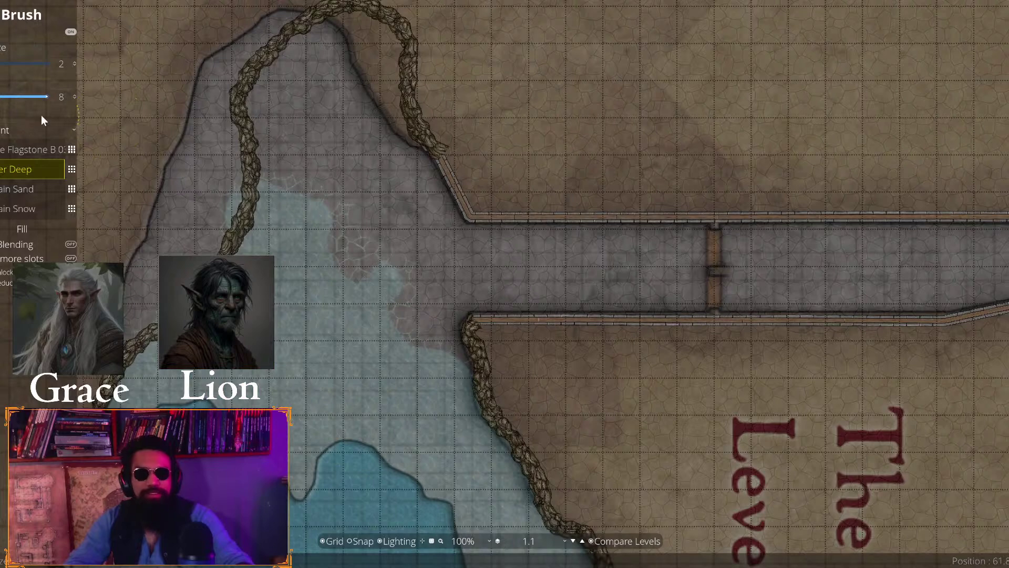
Paint Flagstone B over the ragged upper edge of the water to smooth the shoreline near the corridor entrance
click(32, 150)
scroll(273, 189, up, 2)
mouse_move(295, 169)
mouse_down()
mouse_move(249, 144)
mouse_move(257, 151)
mouse_move(232, 190)
mouse_move(304, 202)
mouse_move(466, 308)
mouse_move(306, 219)
mouse_move(208, 210)
mouse_move(274, 214)
mouse_move(470, 318)
mouse_up()
scroll(469, 314, down, 1)
drag(647, 388, 298, 216)
Check the level from the painted cave past the cells and passage 8 to rooms 1 to 5
scroll(316, 226, down, 1)
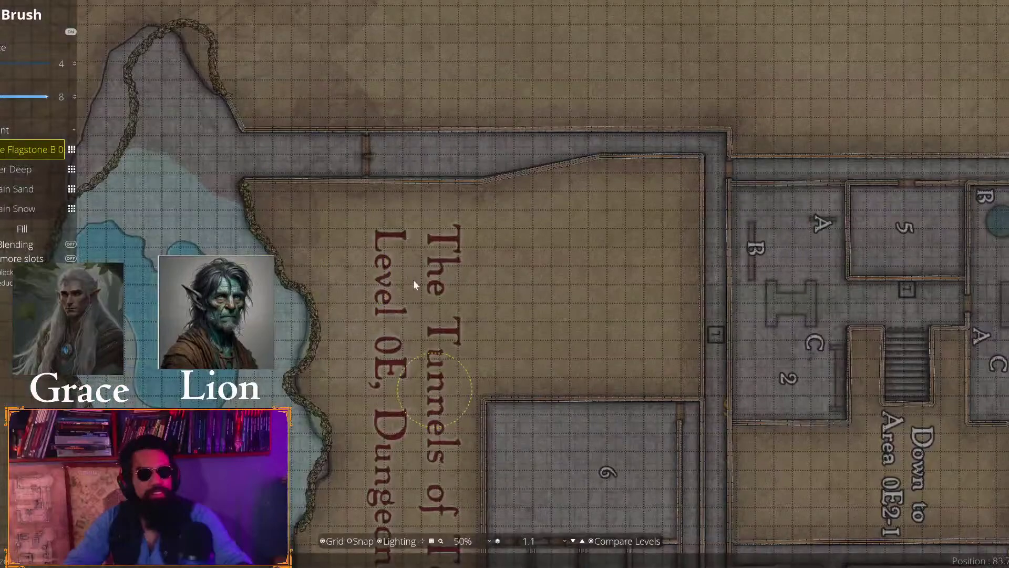
drag(408, 473, 321, 160)
drag(321, 346, 414, 339)
scroll(412, 340, up, 2)
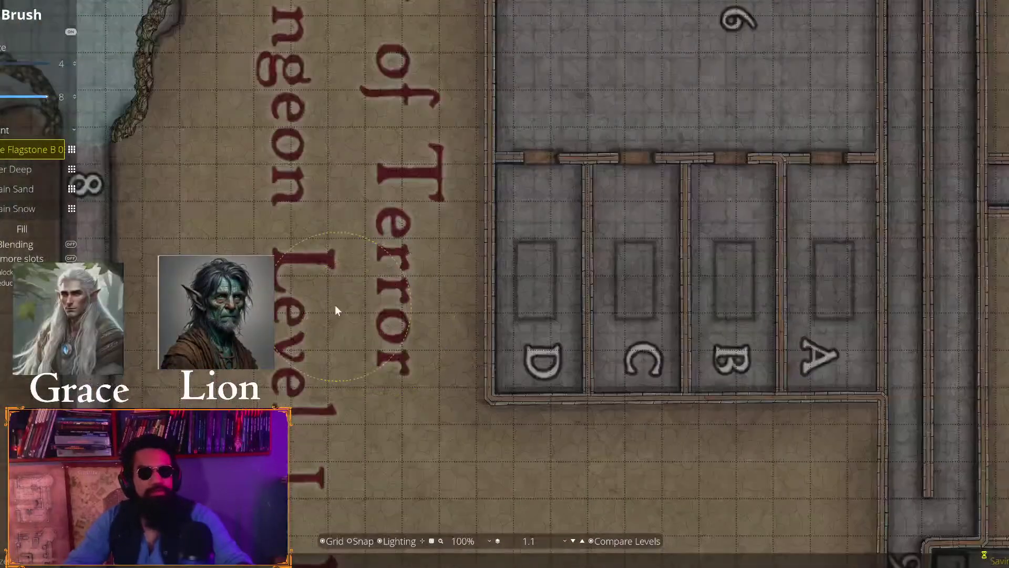
drag(275, 181, 675, 299)
mouse_move(465, 304)
mouse_down()
mouse_move(512, 278)
mouse_move(475, 272)
mouse_move(516, 266)
mouse_up()
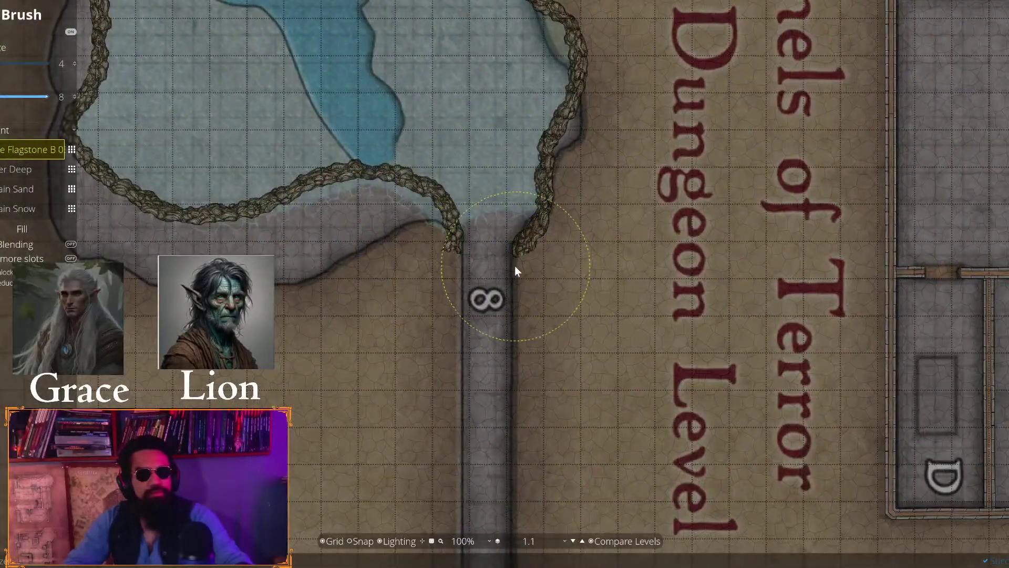
scroll(868, 342, down, 3)
drag(868, 343, 347, 427)
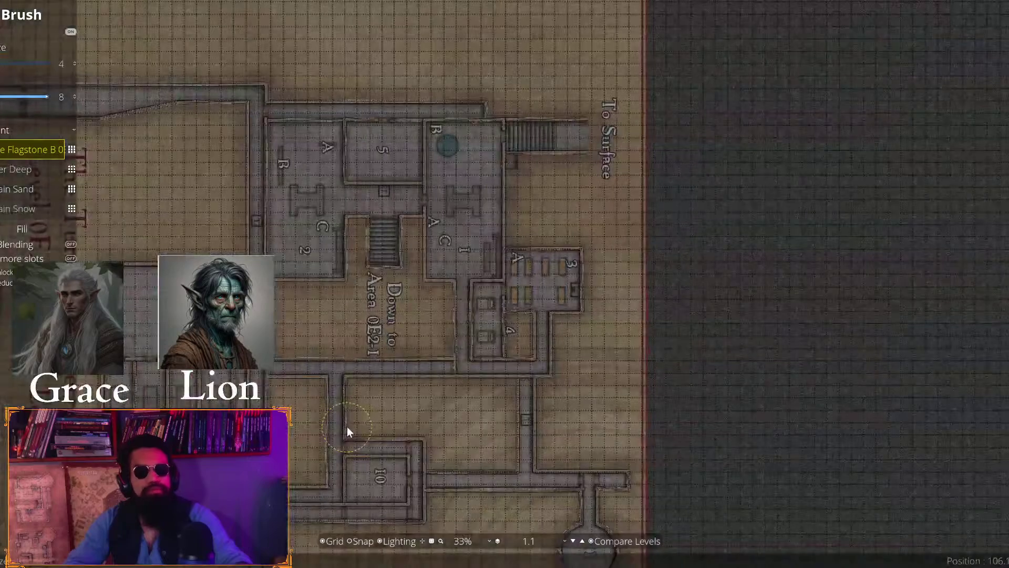
scroll(352, 427, up, 3)
scroll(254, 341, up, 1)
drag(254, 341, 475, 331)
drag(343, 129, 484, 540)
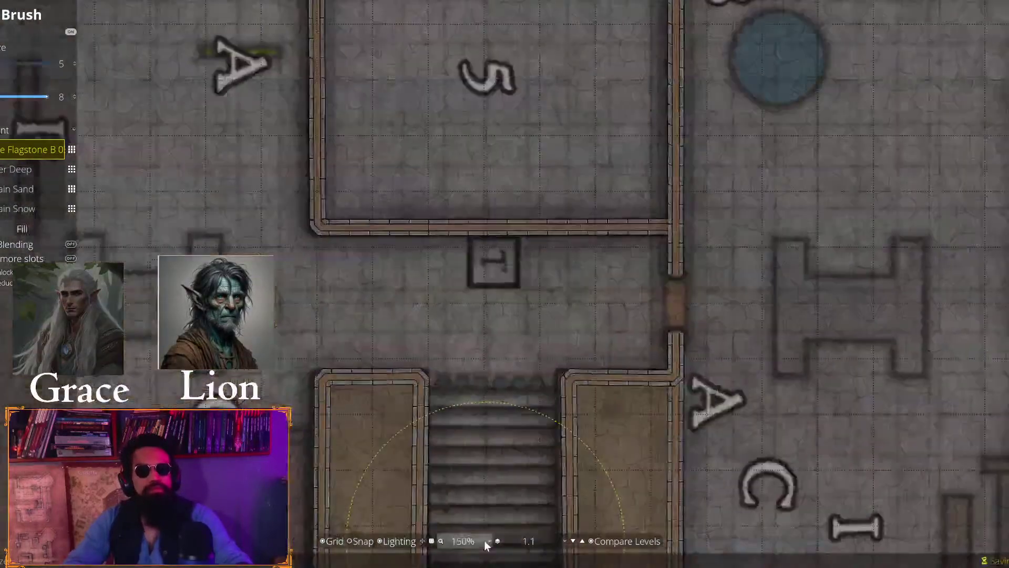
Switch to the Object tool and search the full asset library for "door" with a raised Fuzzy setting
click(2, 64)
click(0, 79)
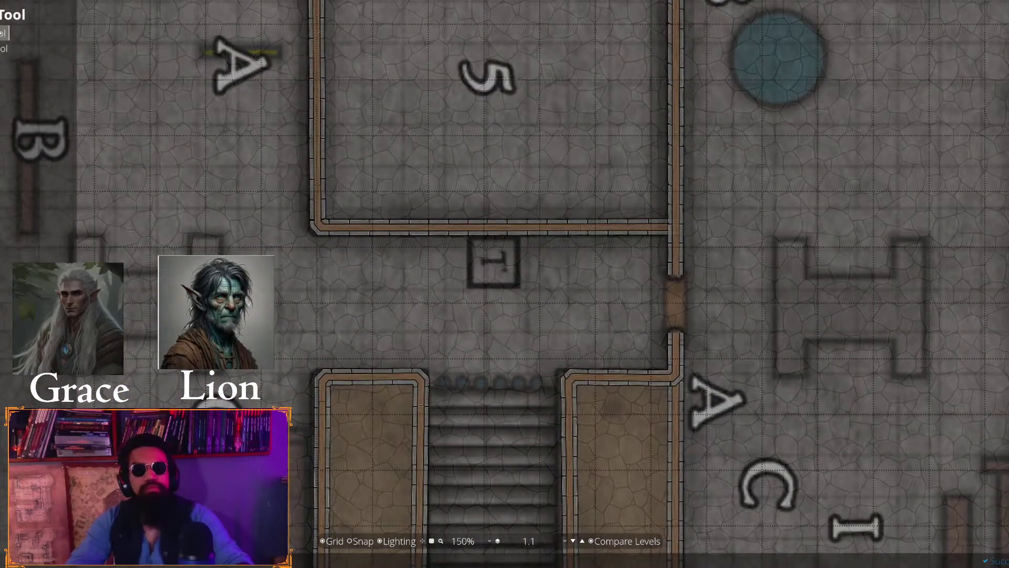
click(0, 49)
click(966, 33)
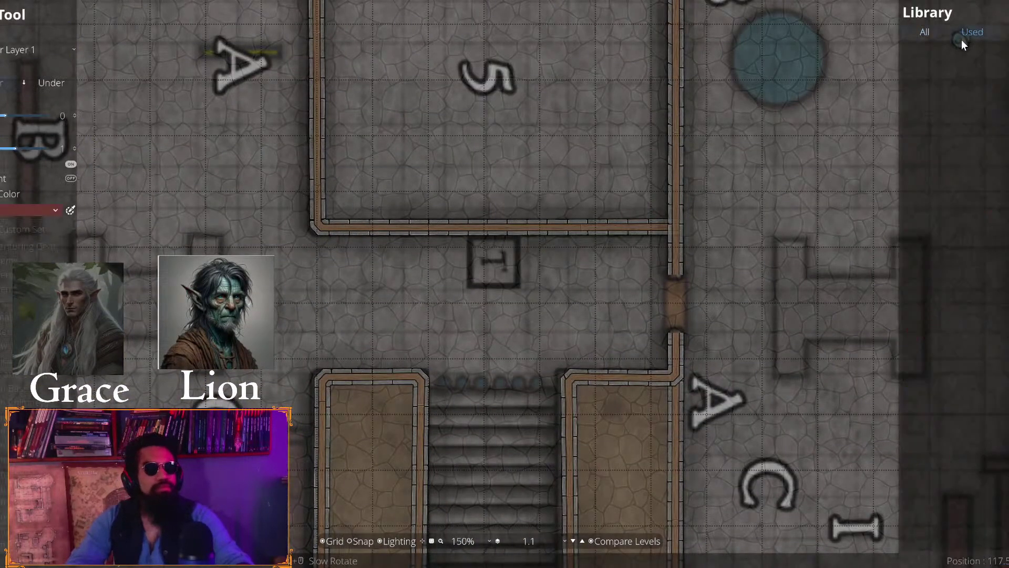
click(924, 32)
click(992, 49)
text(d)
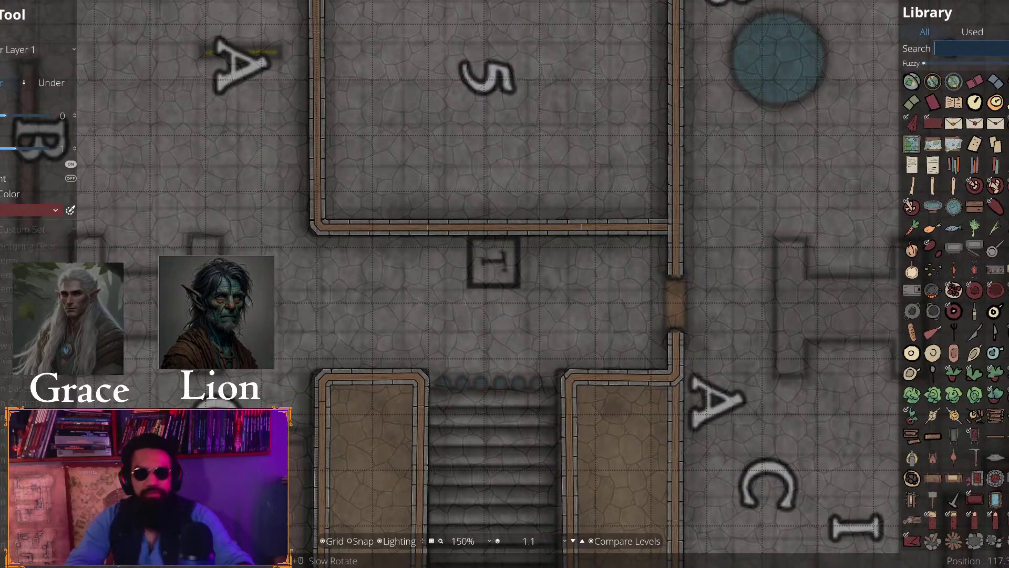
text(OOR)
key(ctrl+a)
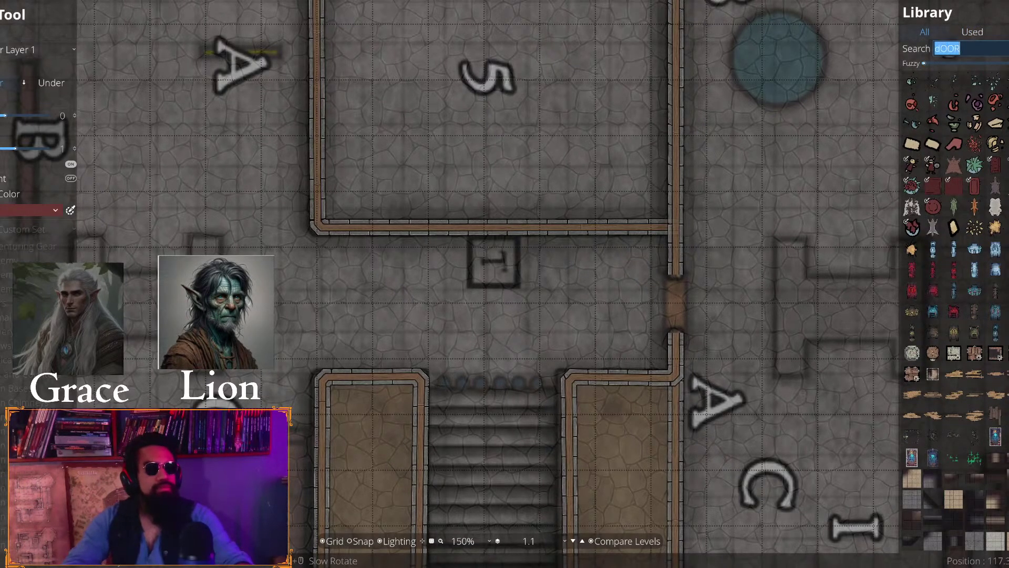
text(door)
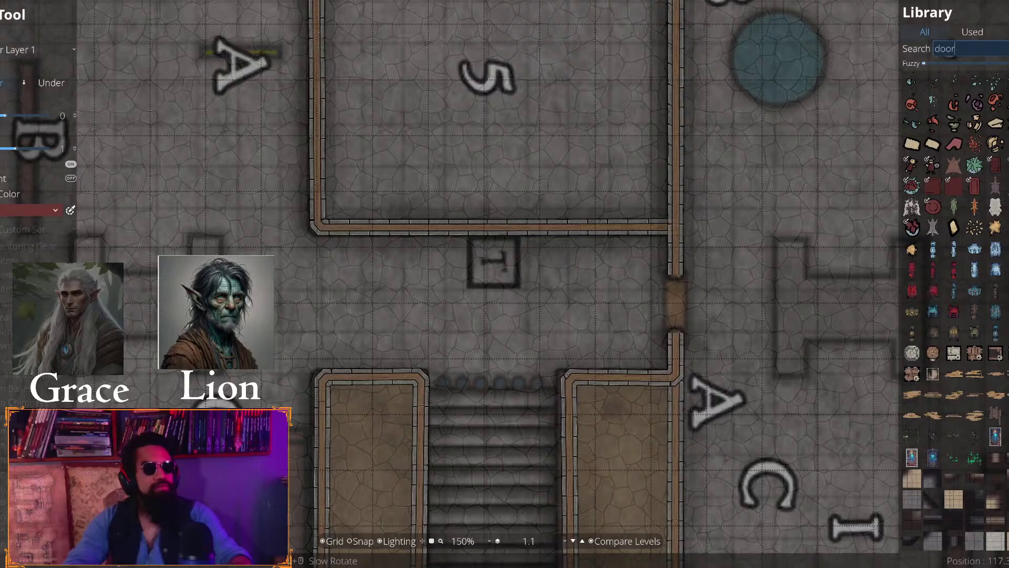
drag(723, 186, 479, 372)
click(982, 64)
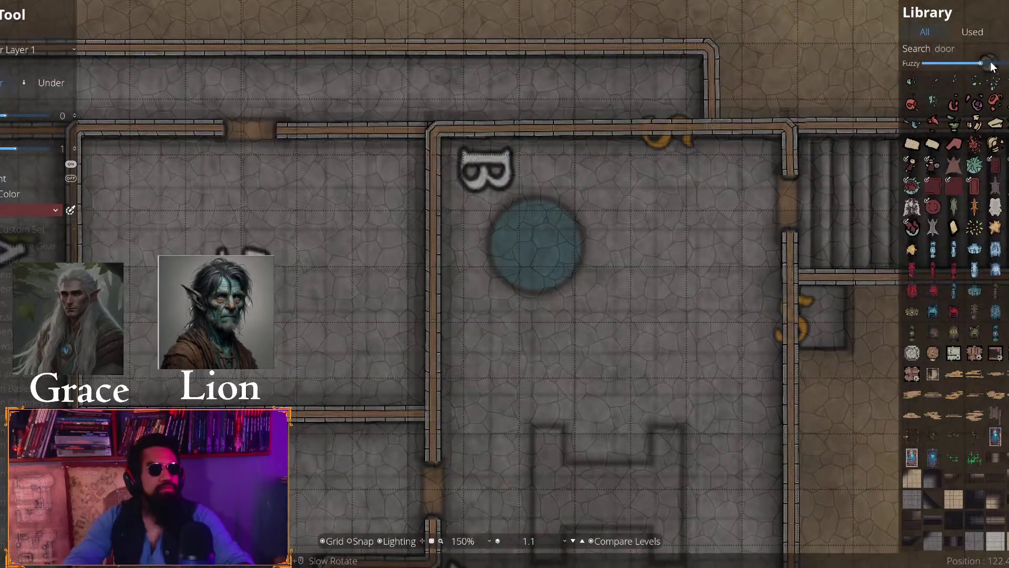
click(980, 49)
key(Return)
drag(637, 352, 500, 352)
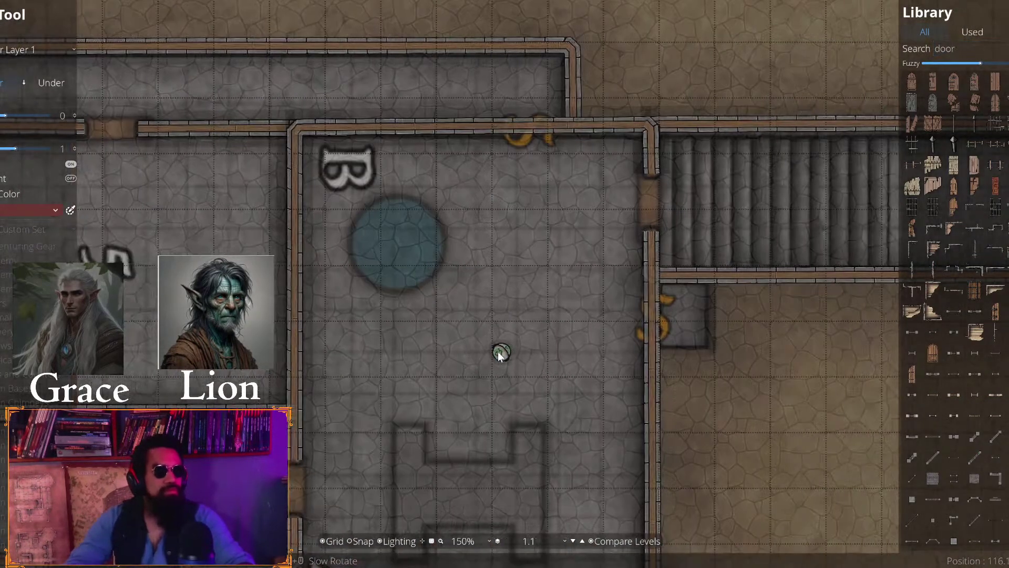
Choose Dungeon Wooden Door 1x2 B and rotate it to 90 degrees for the doorway between room 1 and the surface stairs
scroll(500, 351, up, 2)
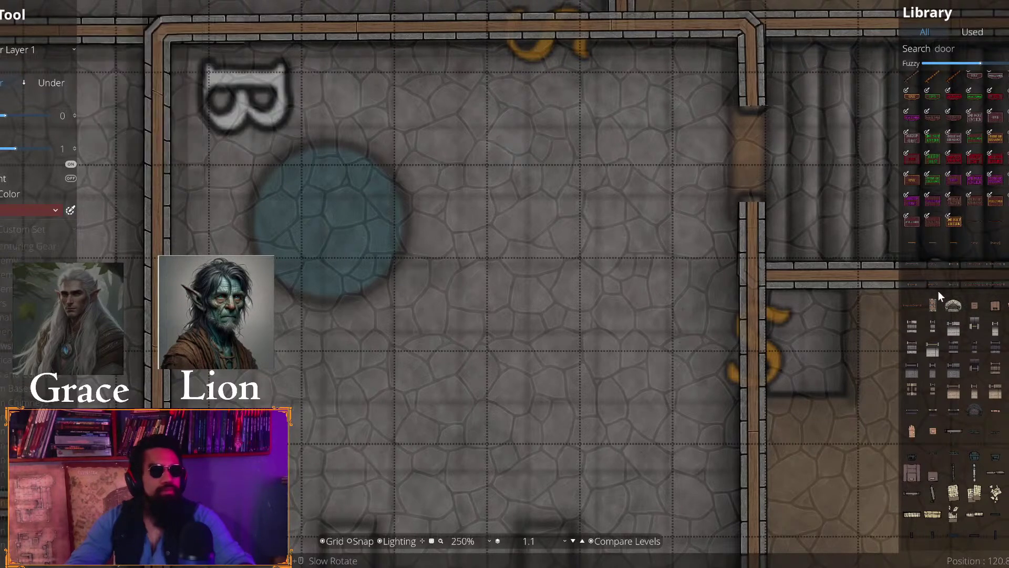
click(913, 289)
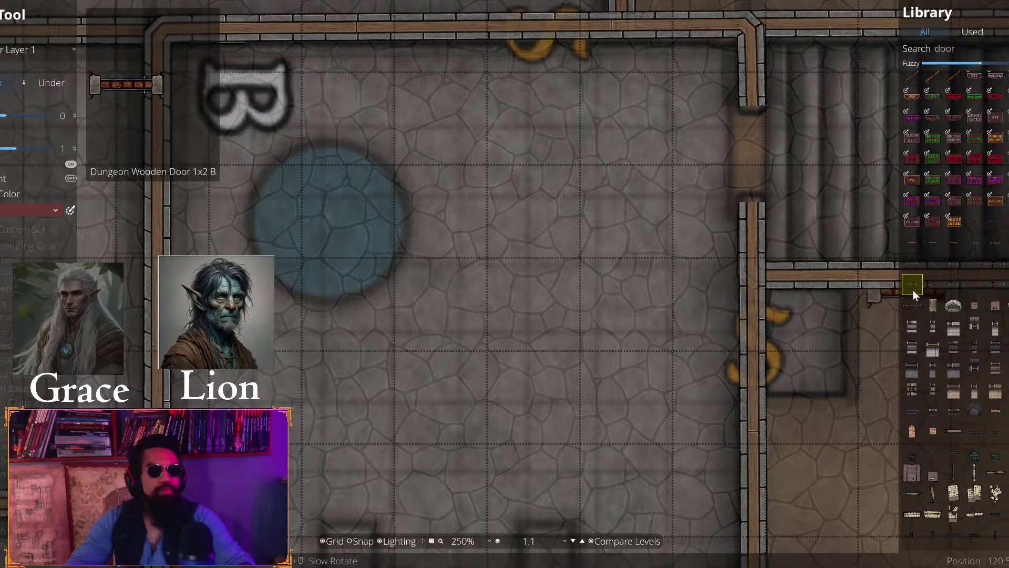
scroll(717, 183, up, 5)
scroll(717, 183, down, 3)
scroll(589, 211, up, 3)
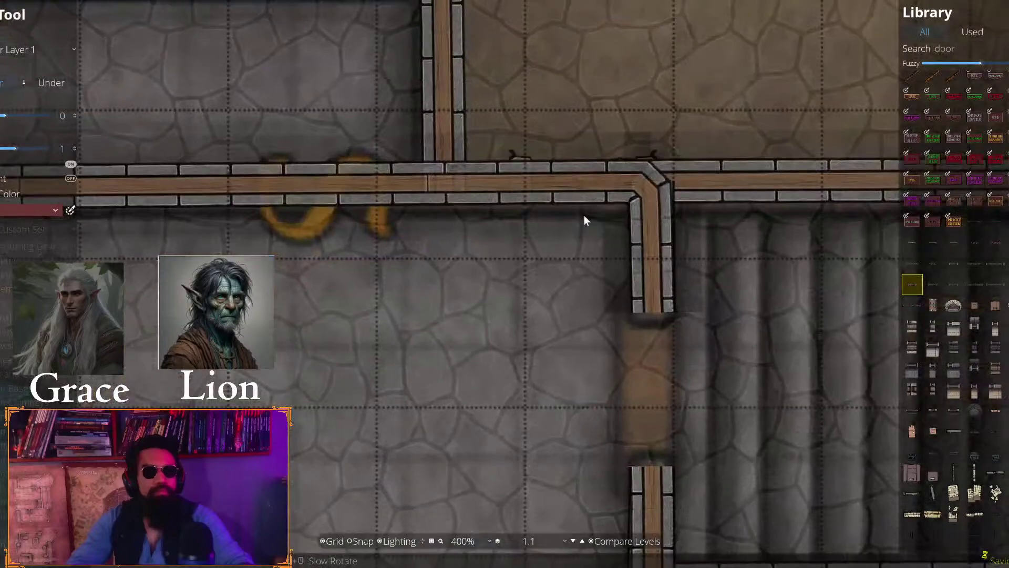
scroll(557, 308, up, 1)
scroll(451, 248, up, 2)
drag(538, 425, 271, 387)
scroll(368, 273, up, 1)
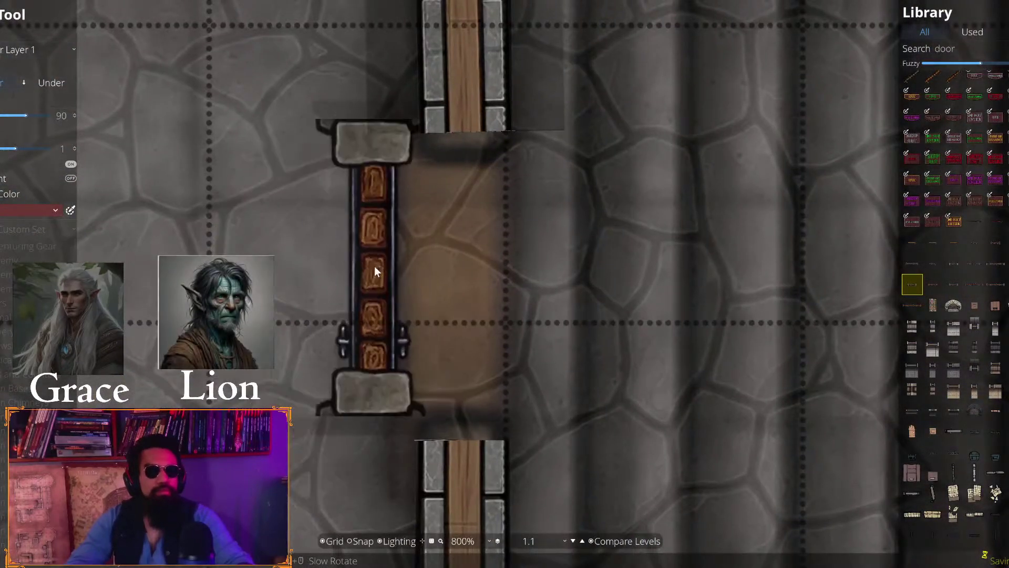
Scale the wooden door to 1.1 and line it up in the gap between the two wall ends
scroll(462, 281, up, 1)
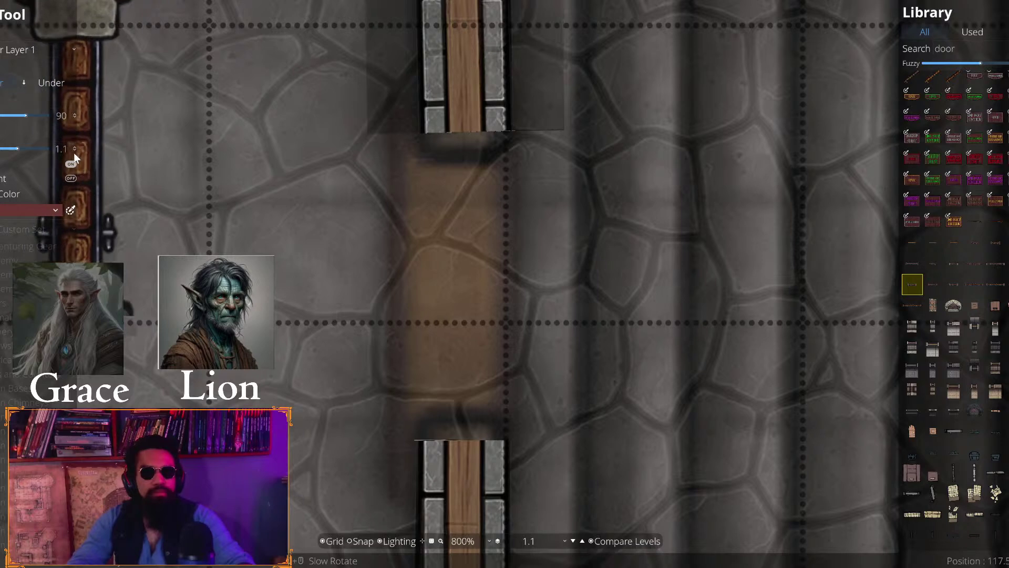
scroll(461, 287, down, 2)
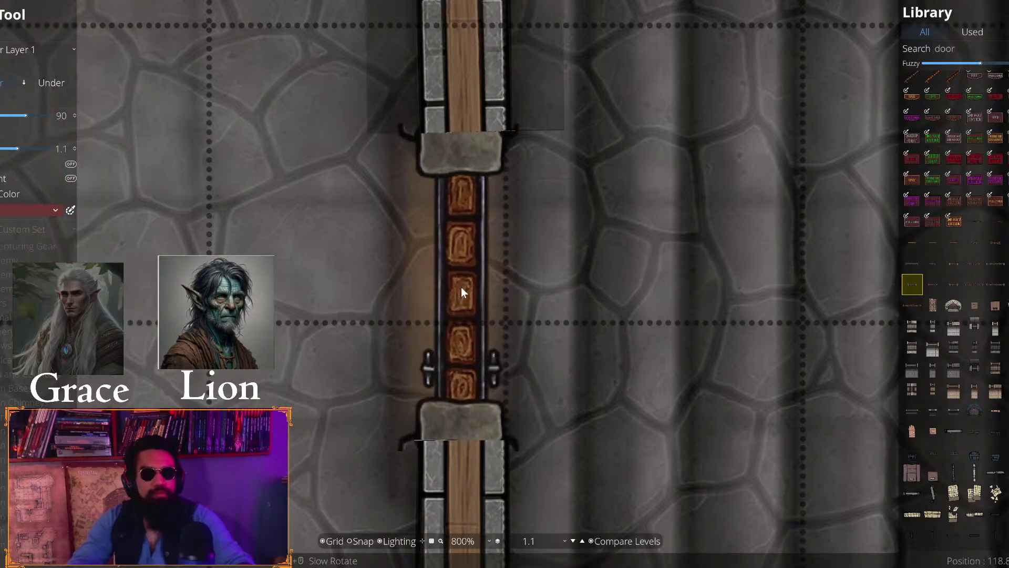
scroll(462, 286, up, 2)
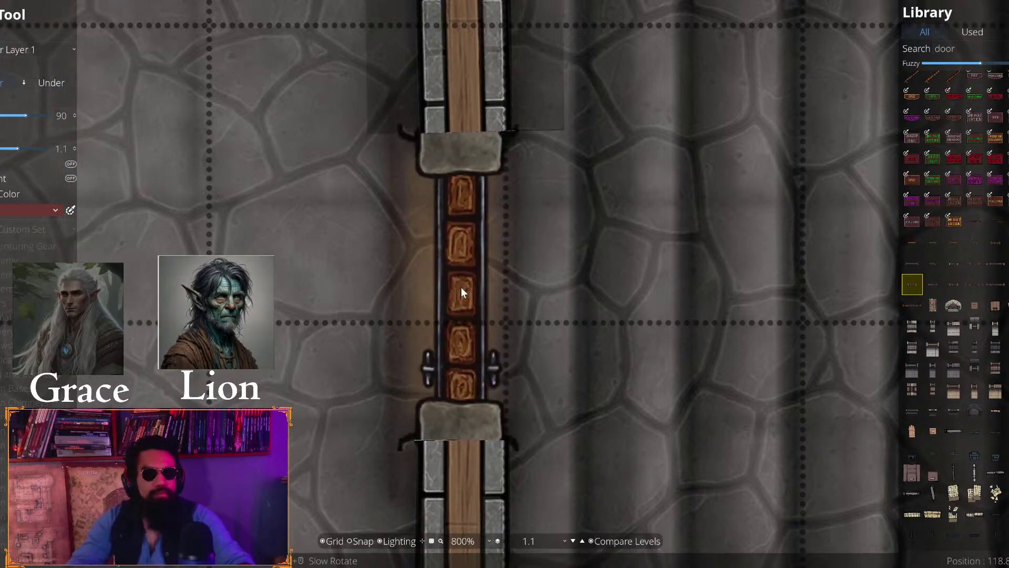
Set the door's layer to Above Walls and try it in the doorway beside the surface stairs
click(40, 49)
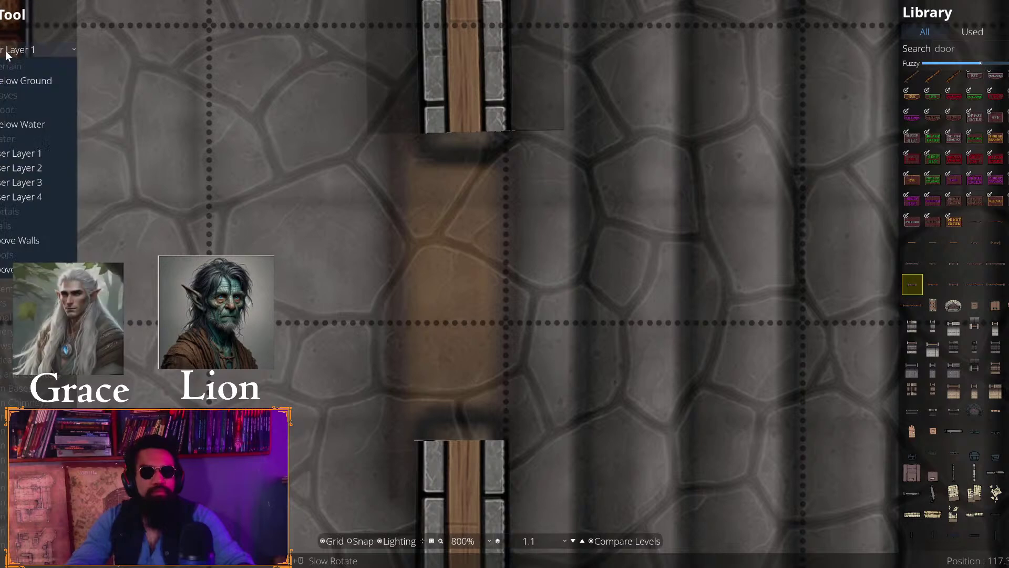
click(45, 241)
click(467, 285)
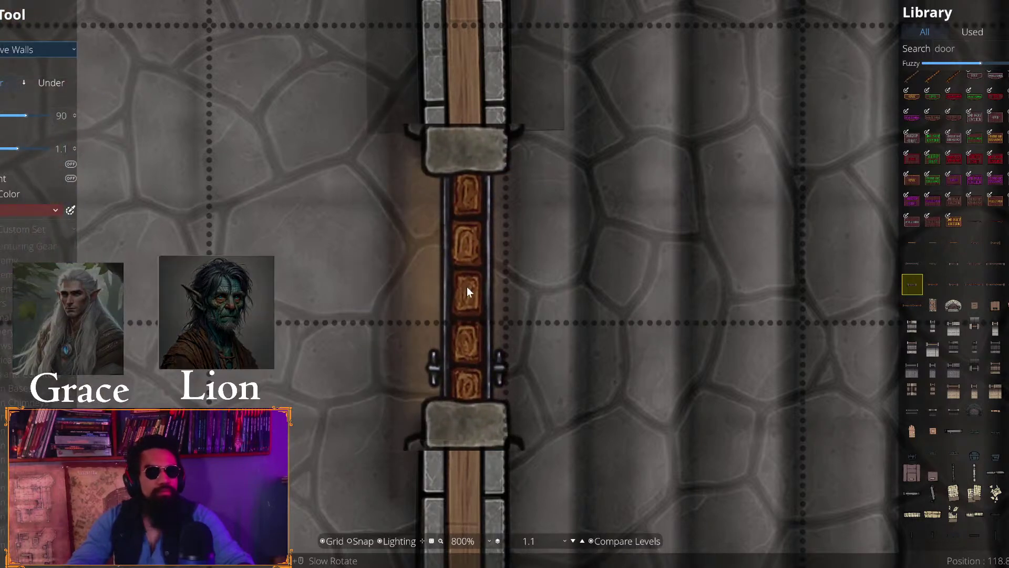
Try the neighbouring Dungeon Wooden Door 1x2 variants, including the wood-ended one scaled between 0.8 and 1, in the doorway beside the surface stairs
click(954, 282)
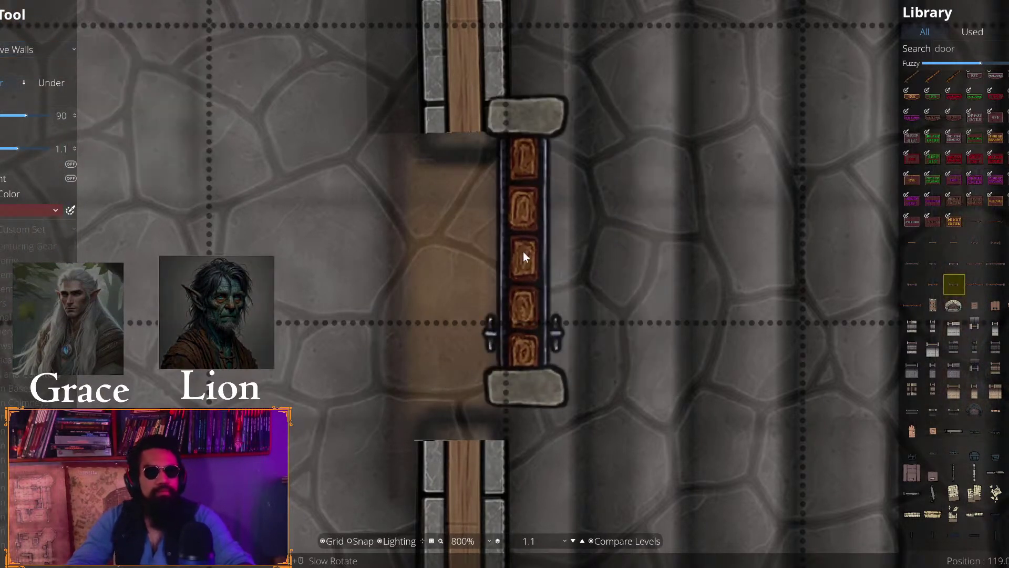
mouse_move(970, 285)
click(934, 285)
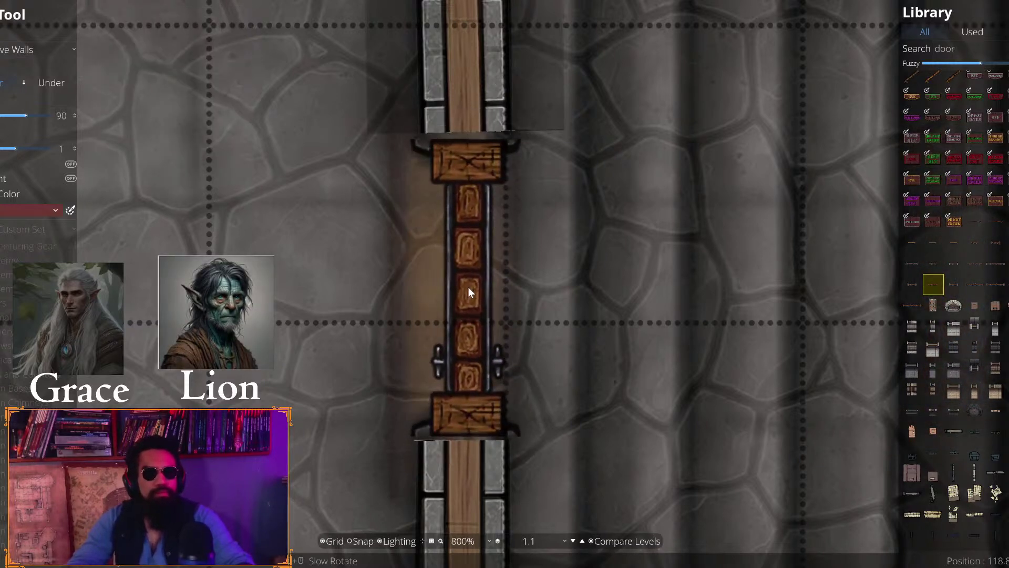
scroll(481, 286, down, 1)
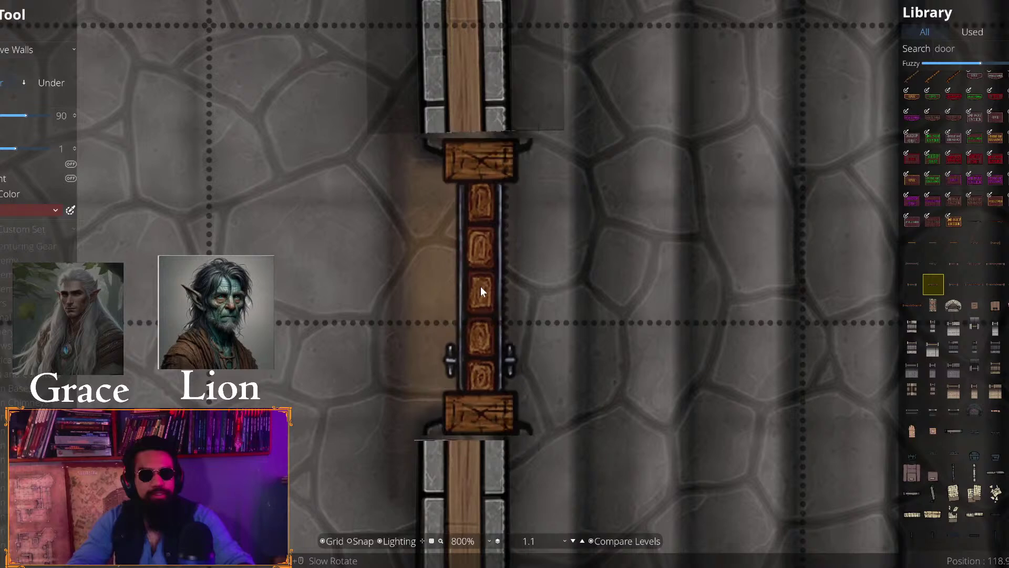
scroll(475, 288, down, 1)
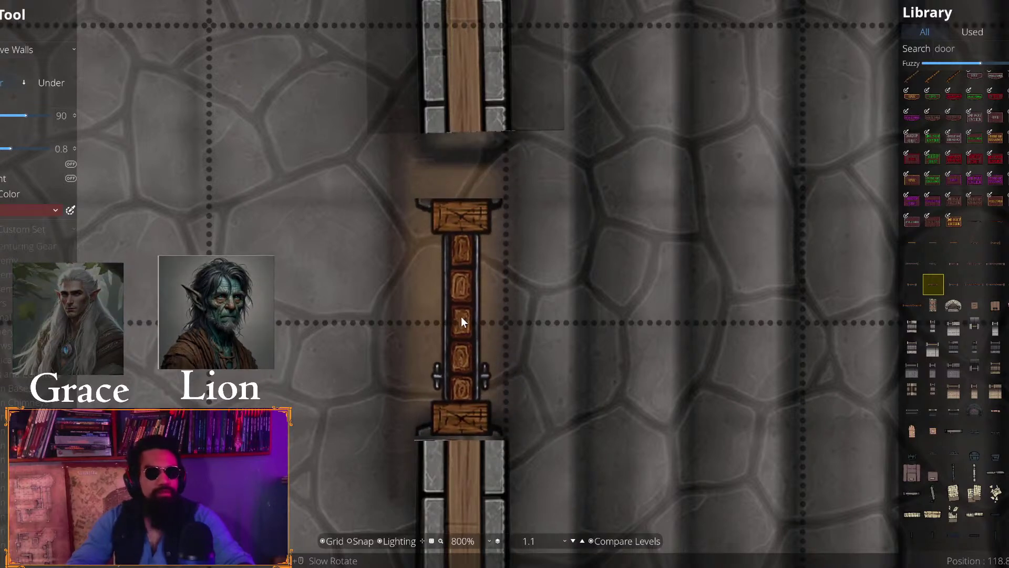
scroll(466, 289, up, 1)
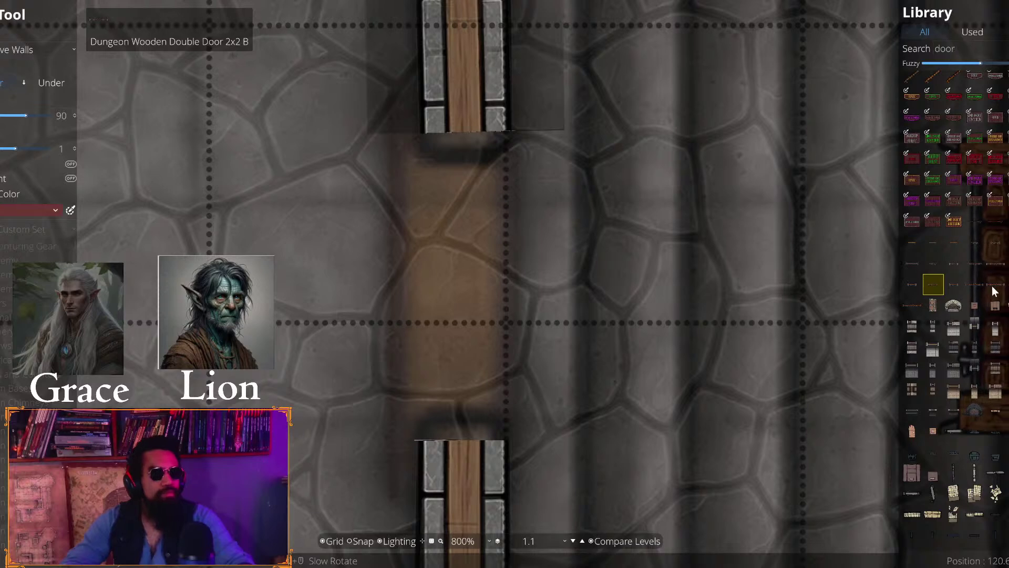
Browse the other door assets and try a slim wooden door at scale 1.2 in the same doorway
click(971, 289)
scroll(470, 258, down, 3)
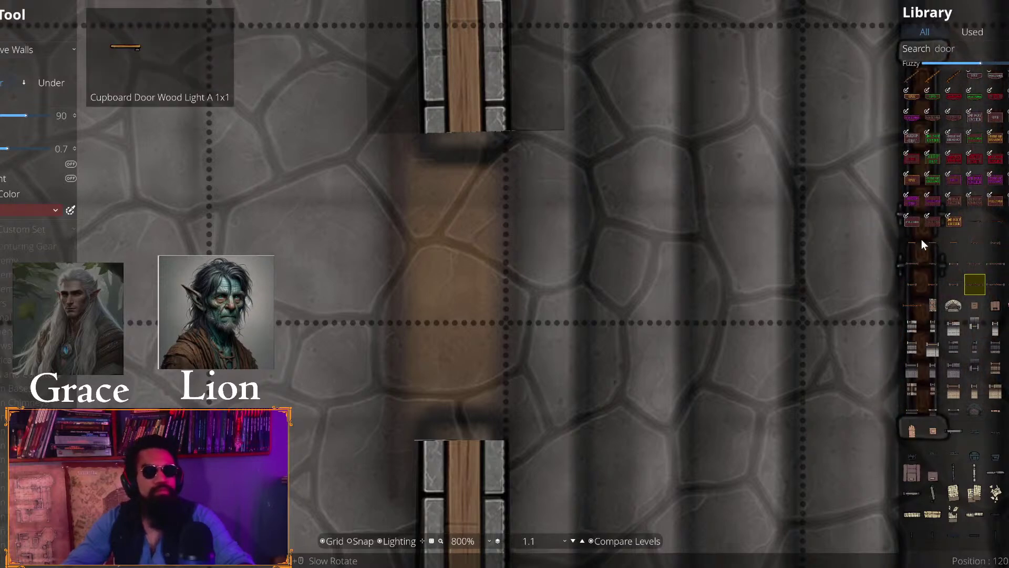
scroll(922, 239, up, 5)
scroll(920, 236, up, 5)
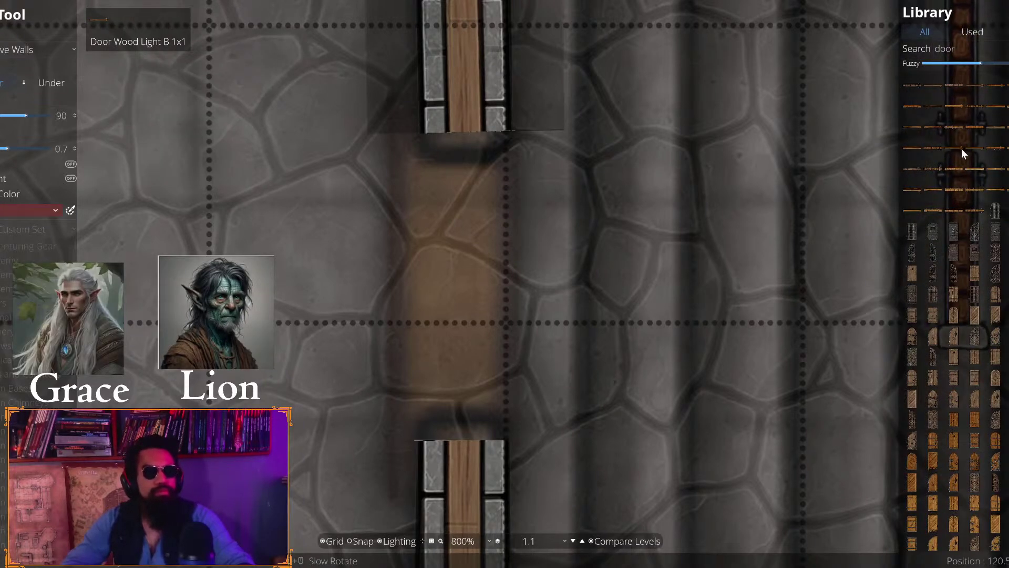
scroll(925, 179, up, 5)
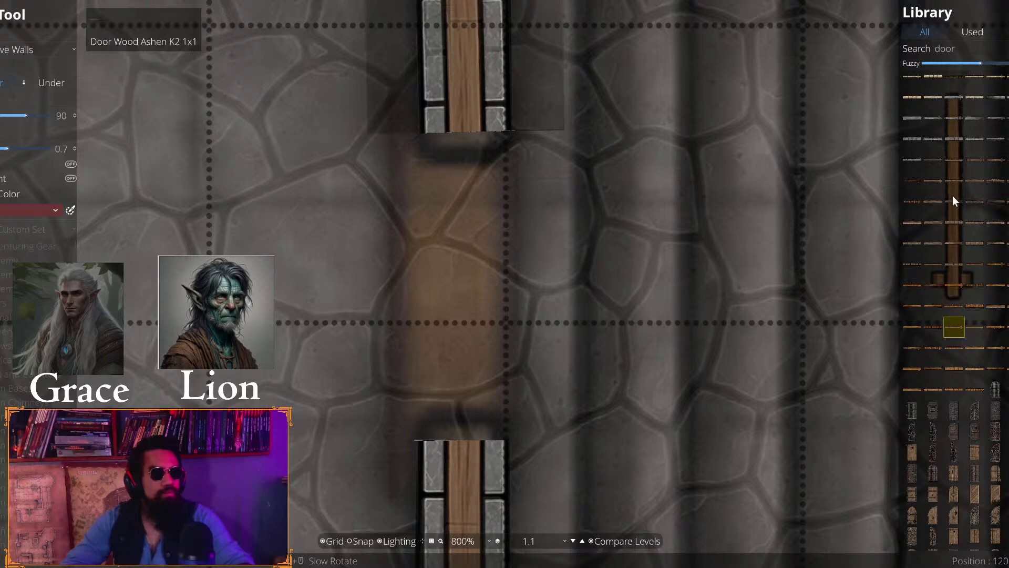
click(915, 181)
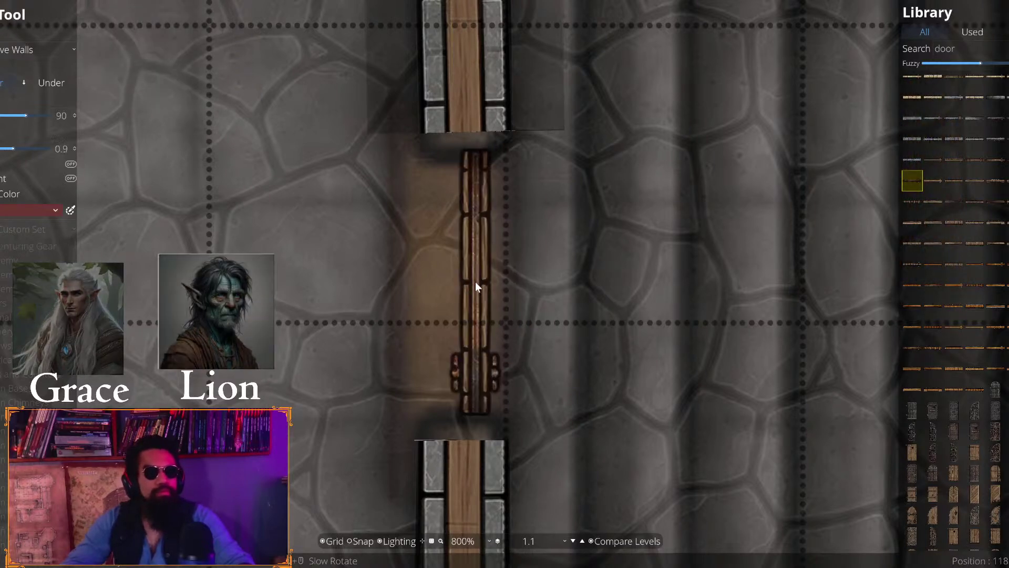
click(475, 282)
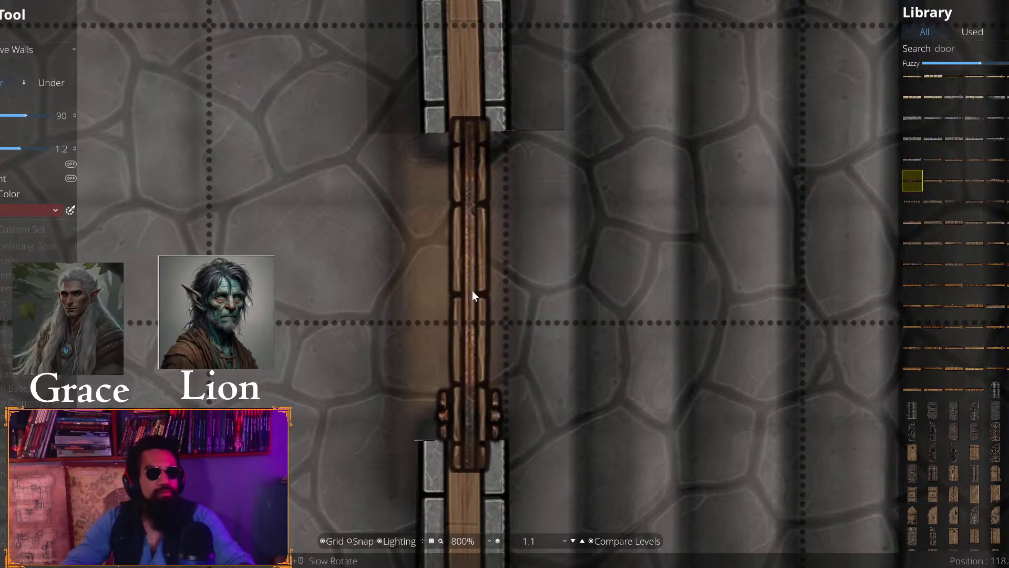
scroll(965, 181, down, 10)
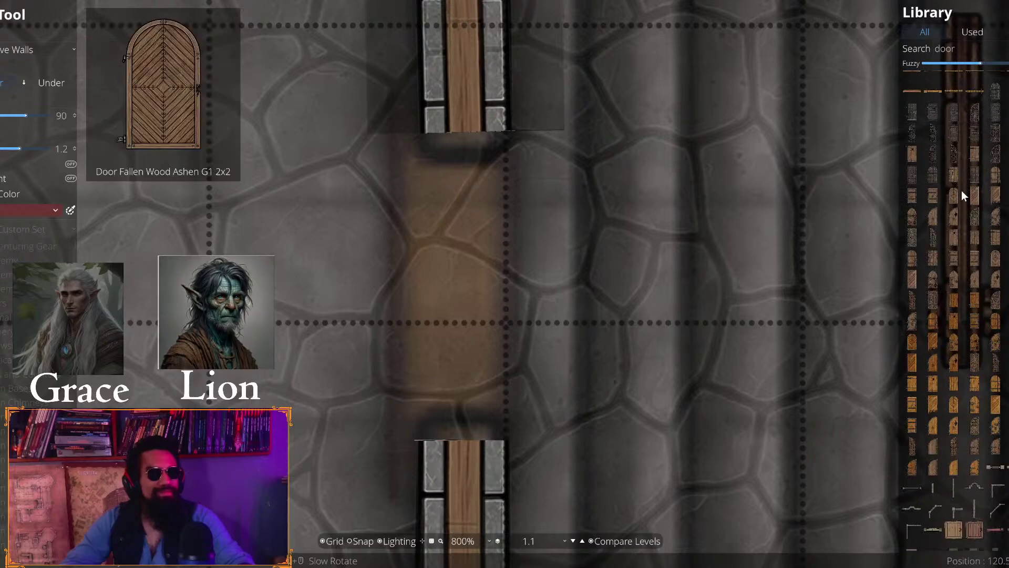
scroll(988, 261, down, 10)
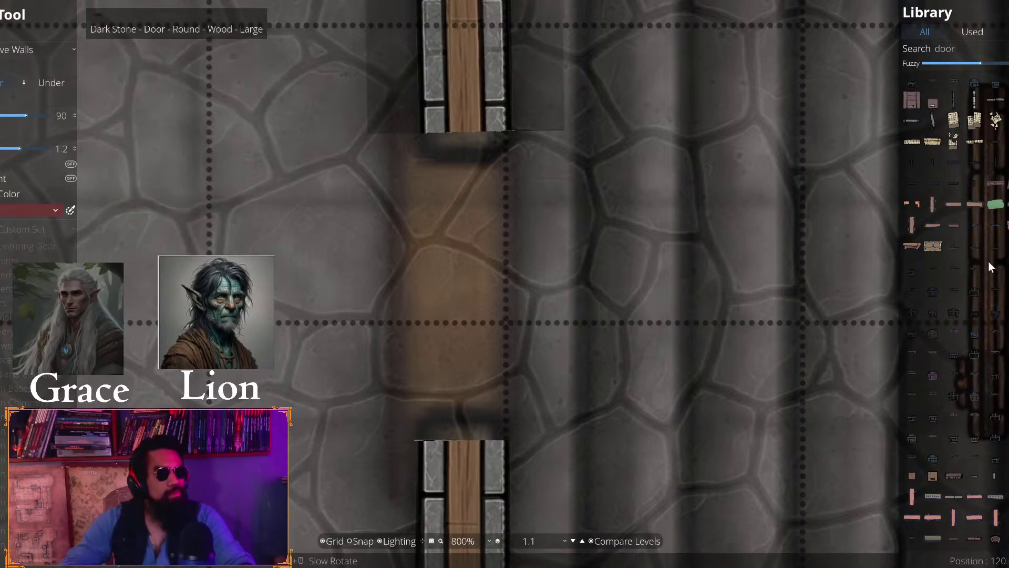
scroll(967, 252, up, 10)
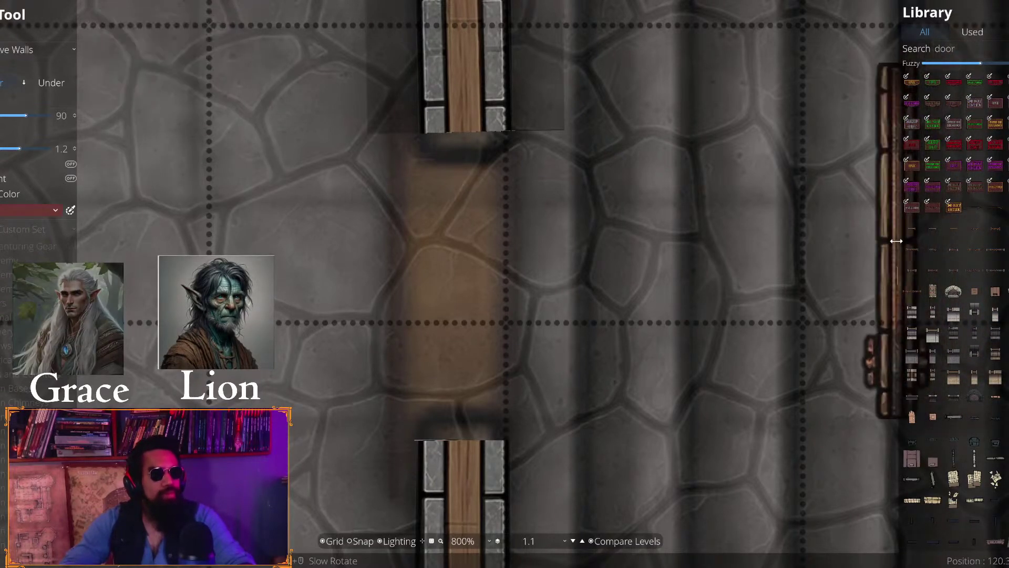
Choose the stone-ended dungeon wooden door without hooks, scale it to 1.3 and place it in the doorway beside the surface stairs
click(912, 270)
scroll(462, 292, down, 2)
scroll(464, 291, up, 1)
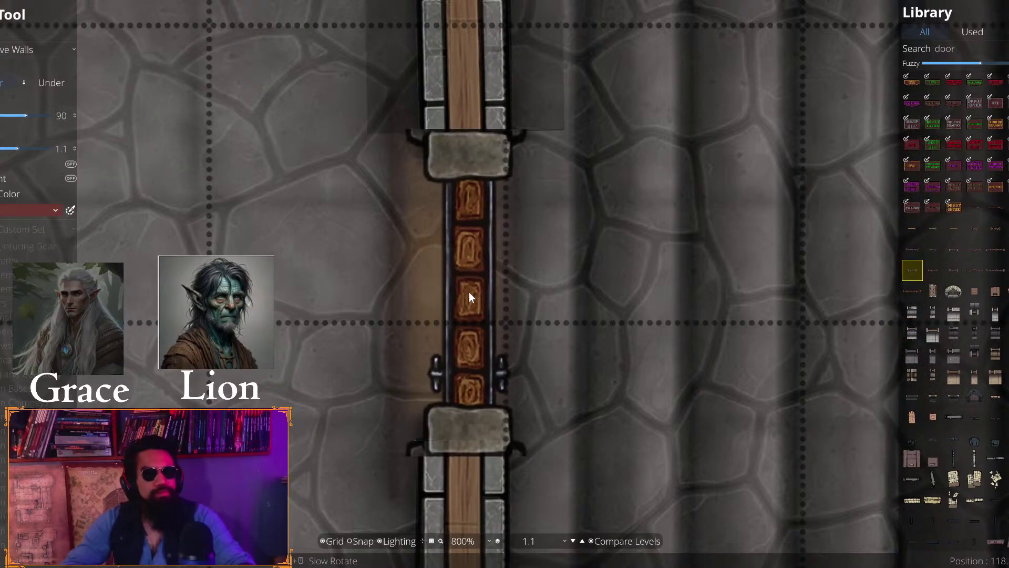
click(952, 270)
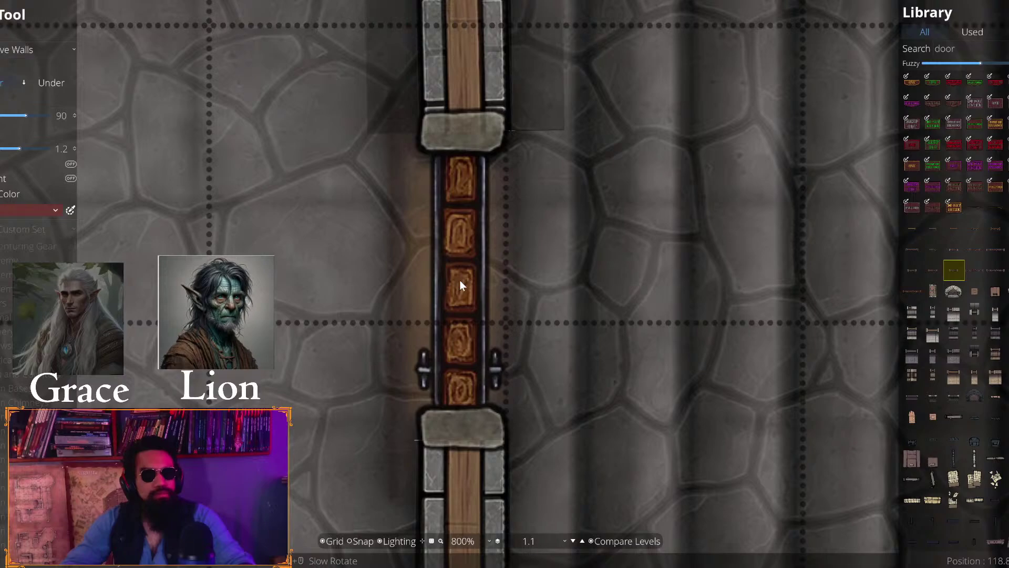
scroll(460, 280, up, 1)
scroll(459, 278, up, 1)
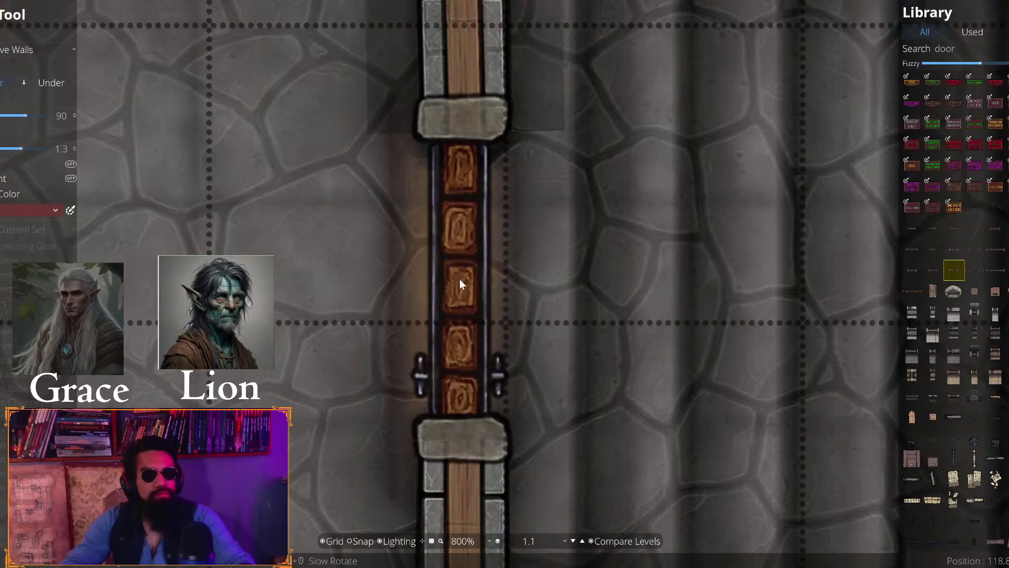
click(459, 279)
Place the same door at 90 degrees in the gap of the long vertical wall, just above its lower corner
scroll(459, 279, down, 3)
drag(429, 275, 930, 415)
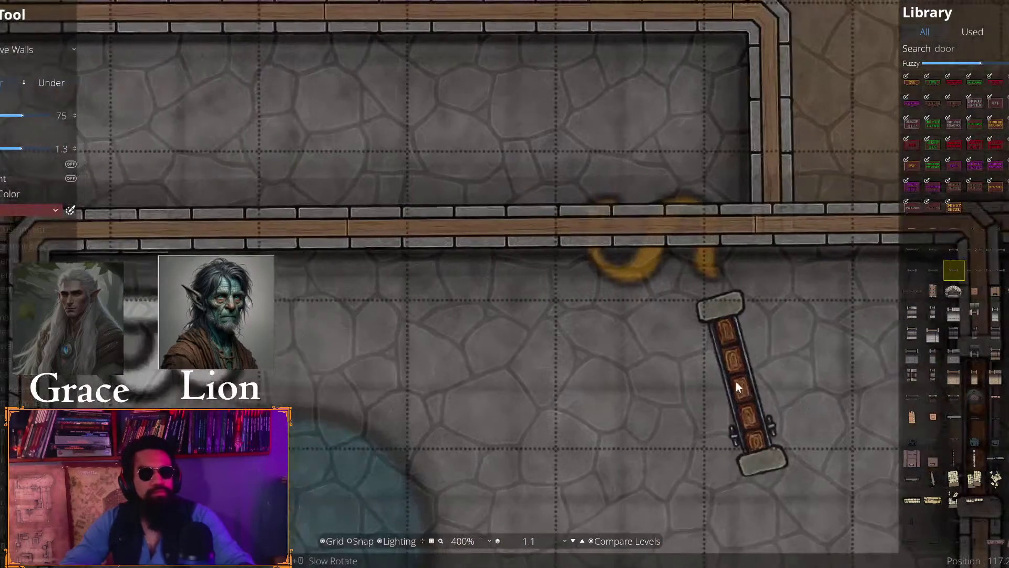
scroll(736, 382, up, 1)
drag(525, 431, 655, 282)
drag(504, 486, 480, 318)
drag(347, 424, 591, 104)
drag(390, 301, 391, 278)
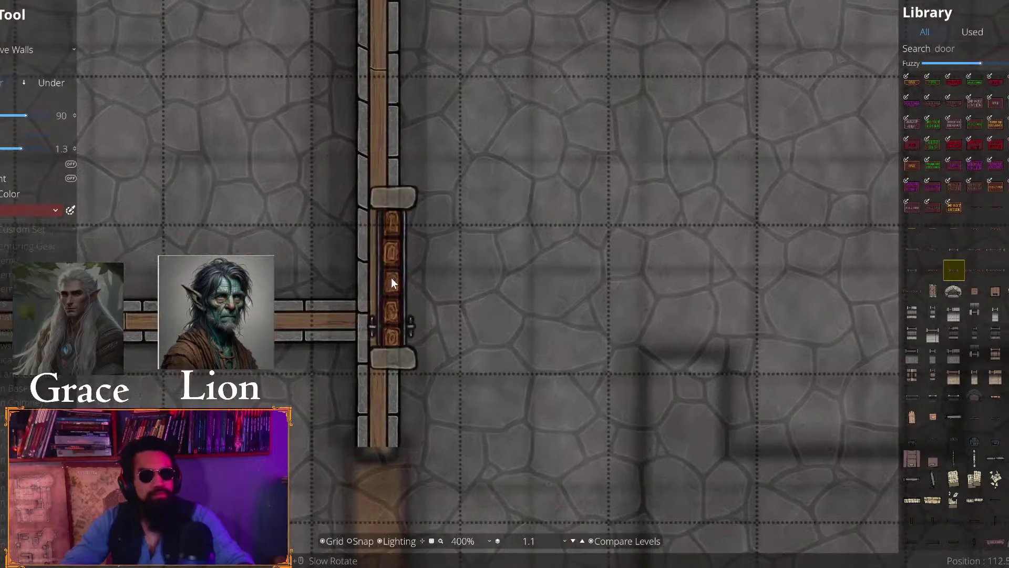
drag(470, 220, 461, 30)
drag(382, 294, 386, 289)
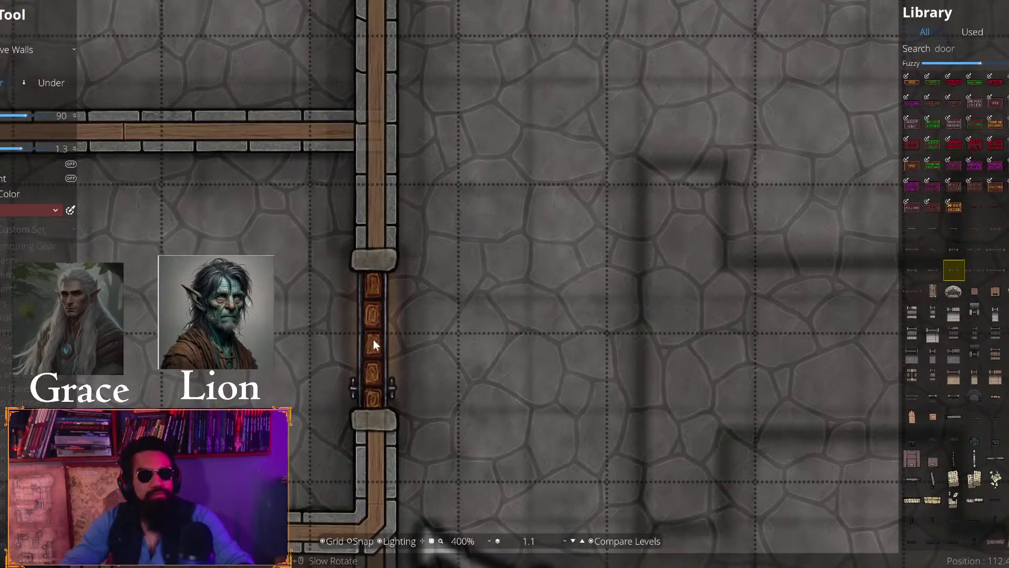
click(378, 337)
Mirror the door so its hinges face the upper end and place it in the doorway between the bedroom and room 3
scroll(628, 344, down, 3)
drag(779, 487, 358, 106)
scroll(393, 205, up, 1)
drag(393, 209, 384, 21)
drag(378, 284, 418, 47)
drag(678, 150, 655, 175)
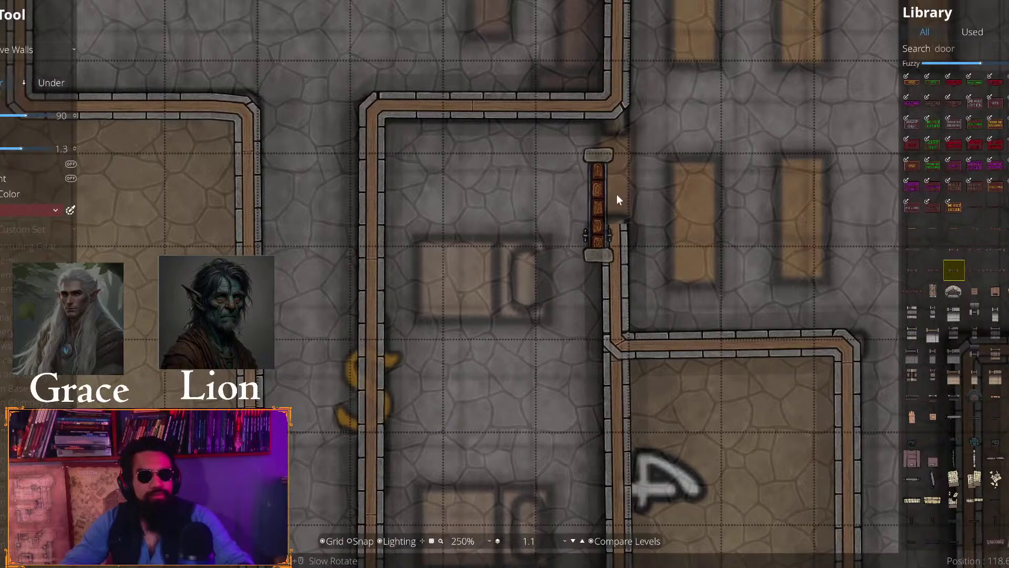
right_click(616, 169)
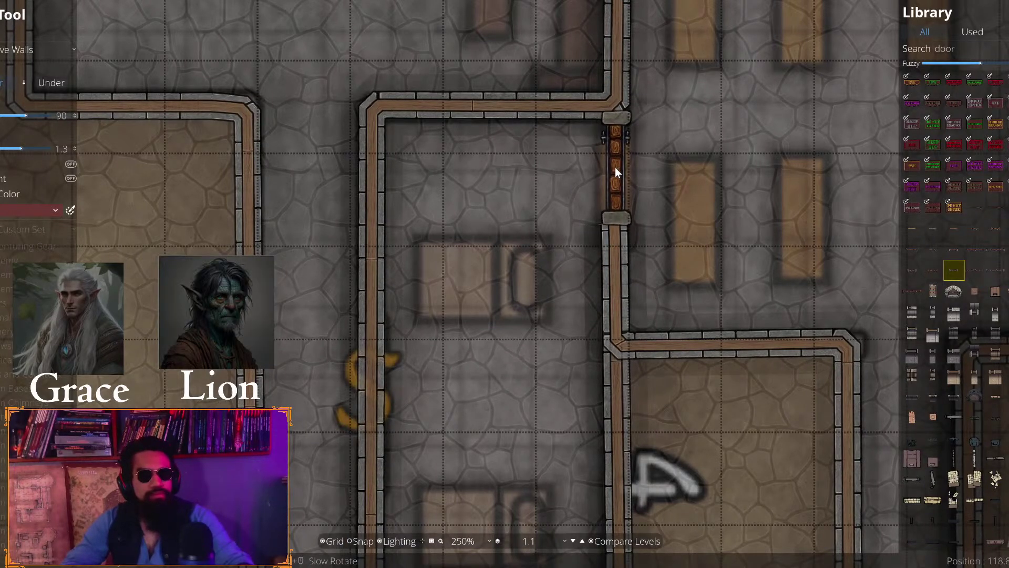
click(613, 167)
Place a door across the dead-end corridor branch, just east of the passage leading down to room 11
scroll(459, 240, down, 4)
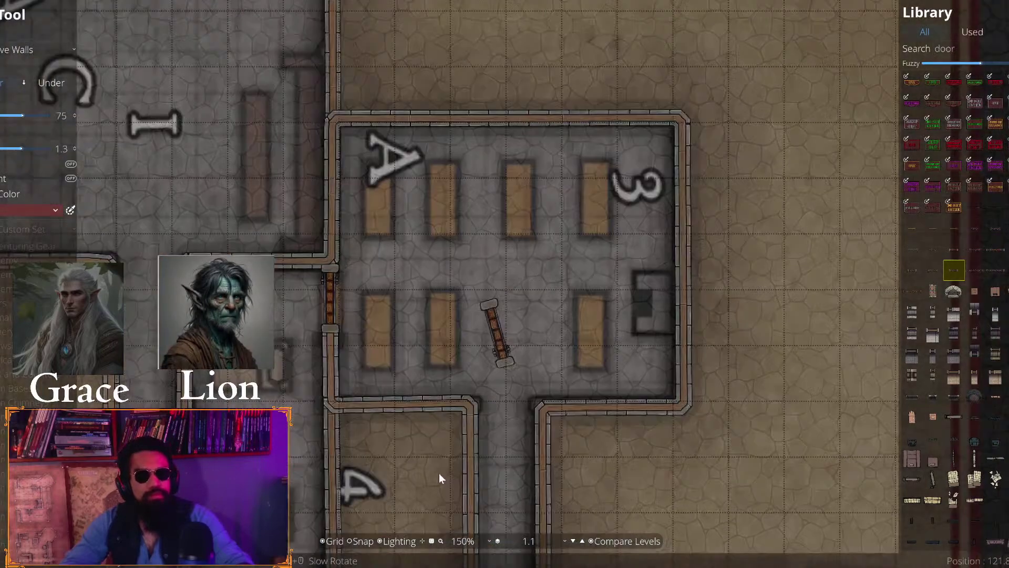
drag(440, 473, 706, 296)
drag(467, 322, 562, 126)
scroll(478, 225, up, 1)
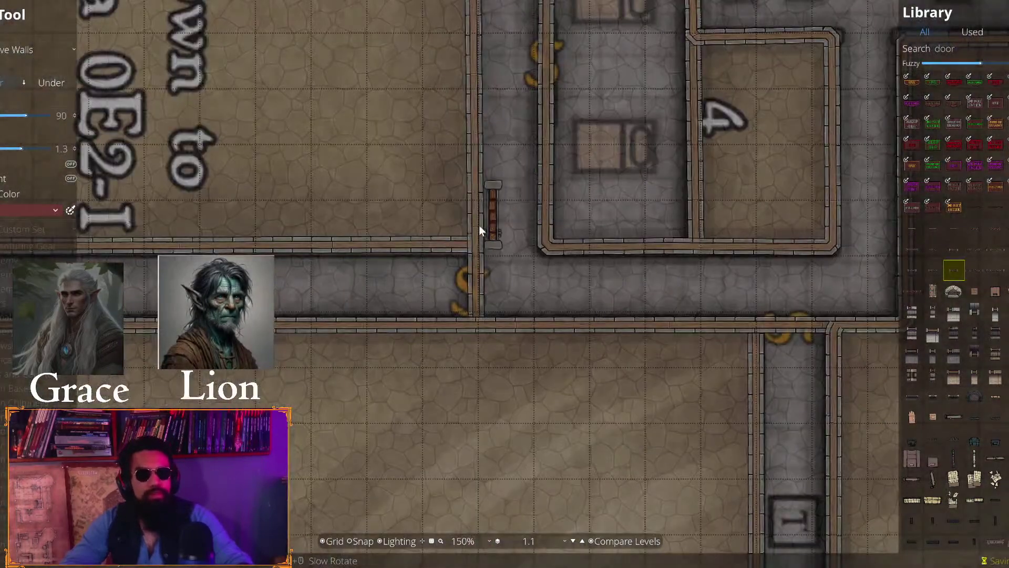
drag(500, 473, 636, 154)
drag(665, 359, 438, 81)
drag(415, 185, 150, 232)
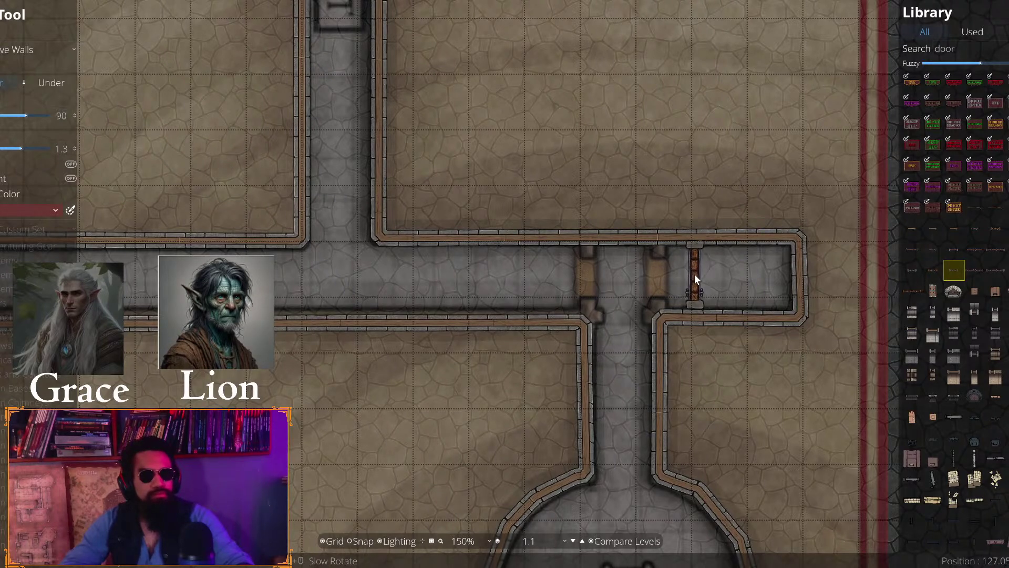
click(693, 275)
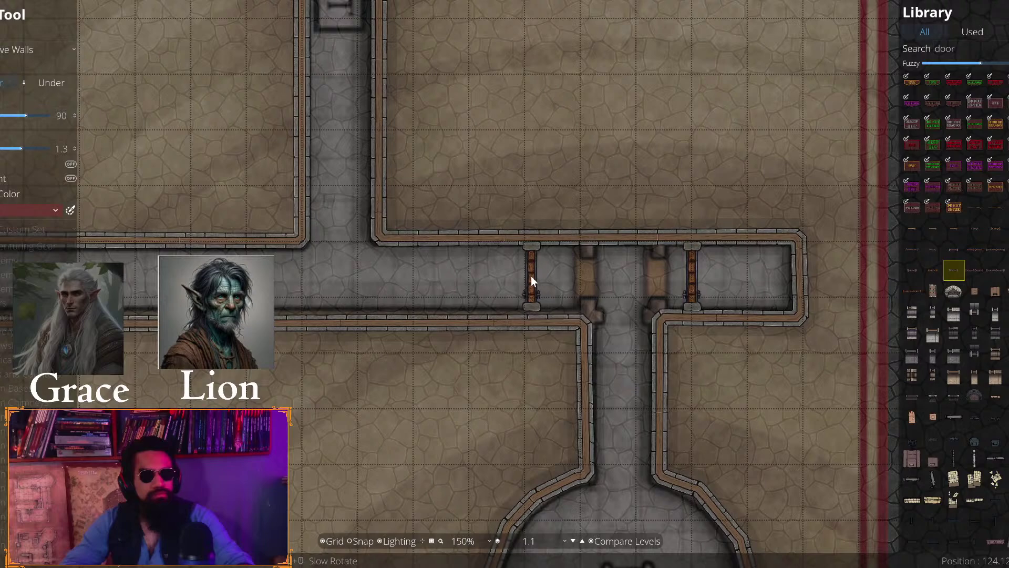
Try a door in the corridor just west of the passage to room 11, and undo its placement
click(526, 280)
drag(527, 280, 456, 1)
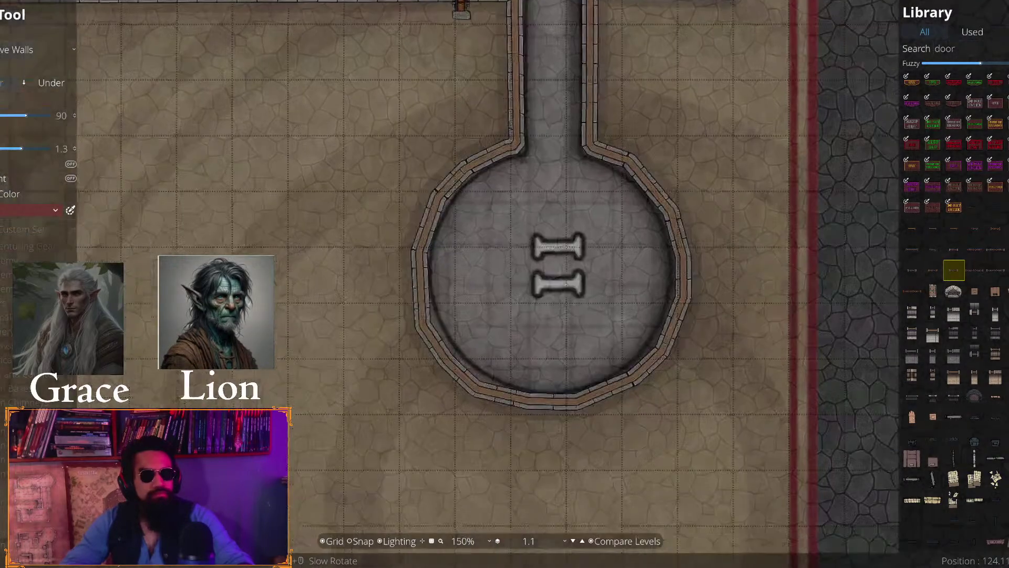
drag(356, 286, 410, 453)
drag(323, 280, 470, 358)
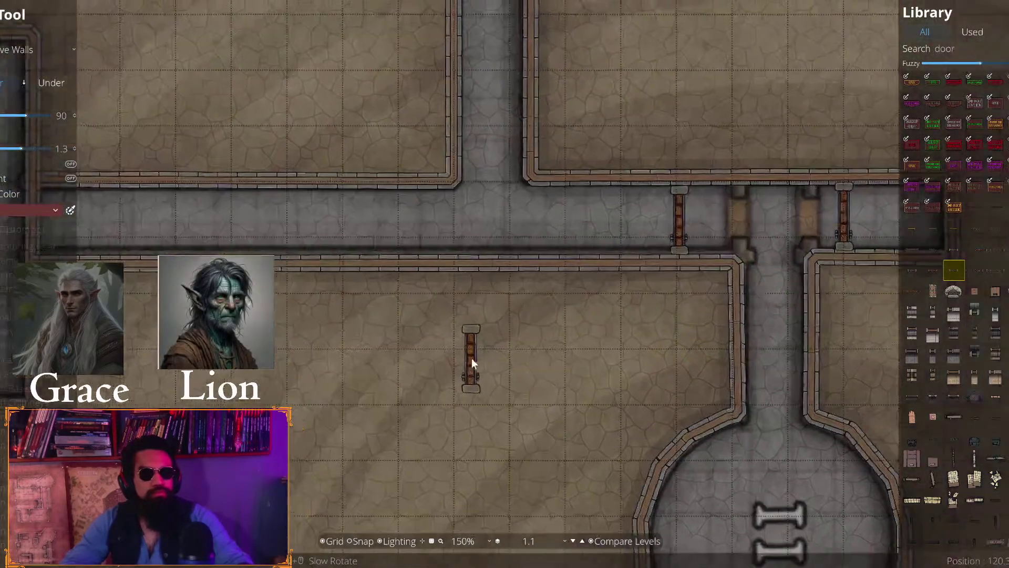
scroll(442, 343, down, 2)
key(ctrl+z)
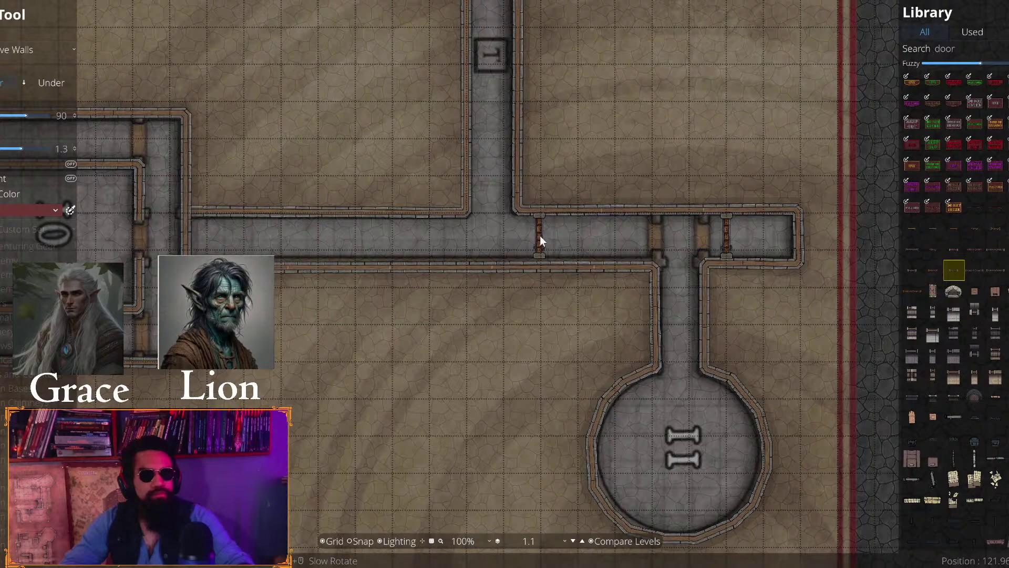
Place a door across the room 11 corridor, just east of the passage going up, and another in room 10's east doorway
click(540, 236)
drag(321, 422, 402, 421)
drag(295, 364, 484, 384)
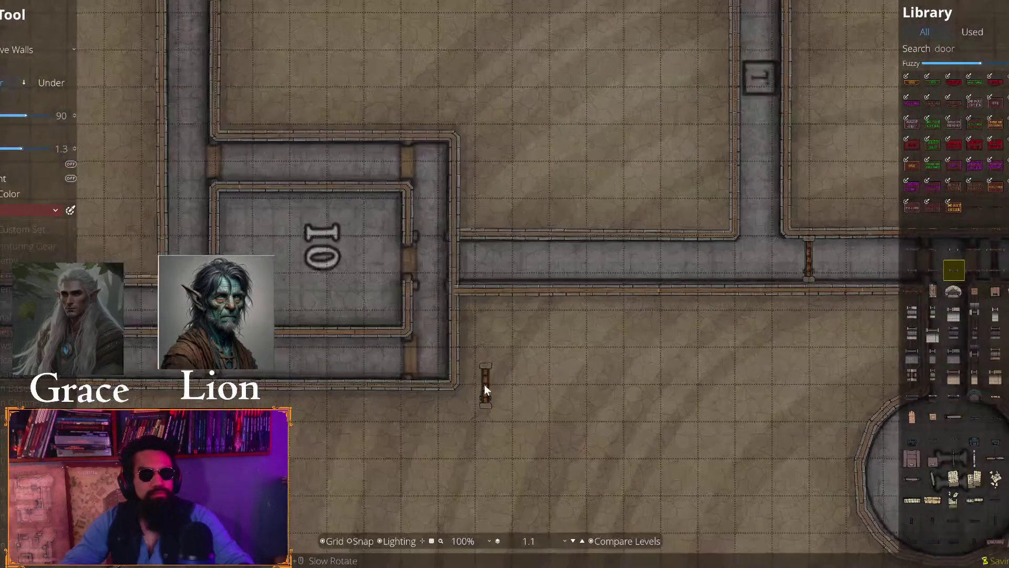
scroll(358, 271, up, 2)
scroll(339, 255, up, 2)
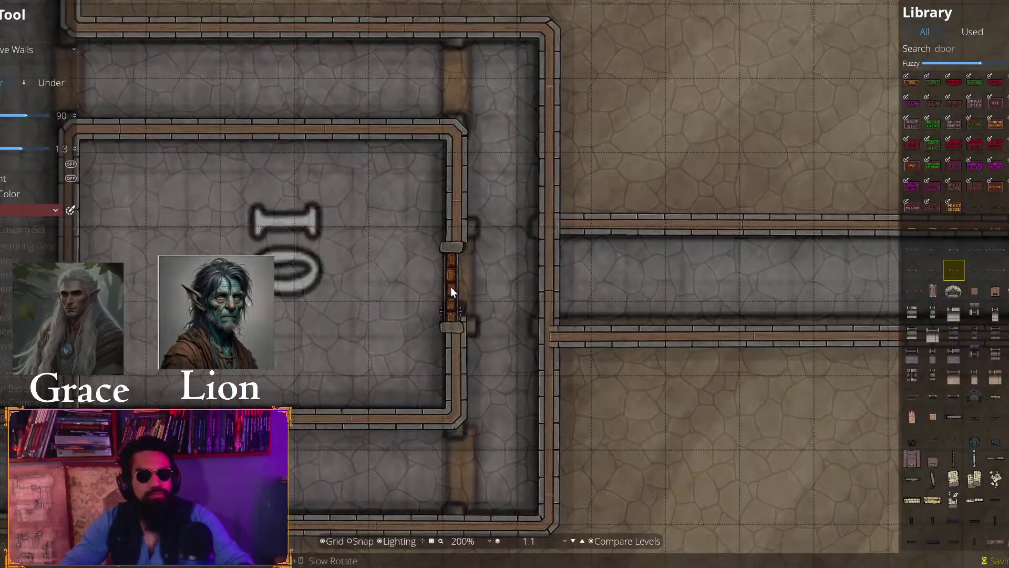
click(456, 279)
Place a door at the east end of the corridor above room 10 and another across the corridor below it, west of the traced doorway
drag(453, 176, 460, 226)
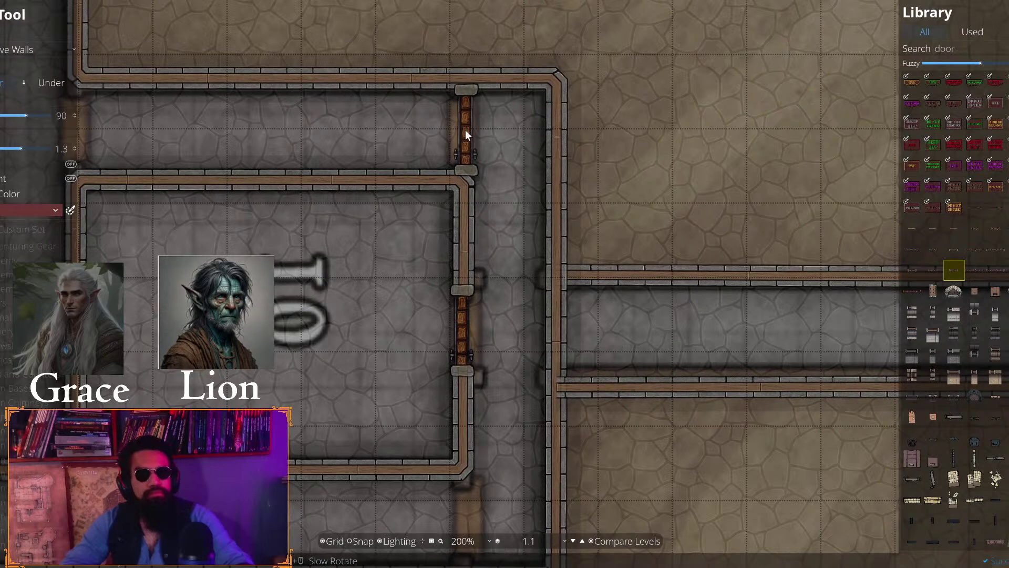
click(462, 131)
drag(455, 363, 444, 142)
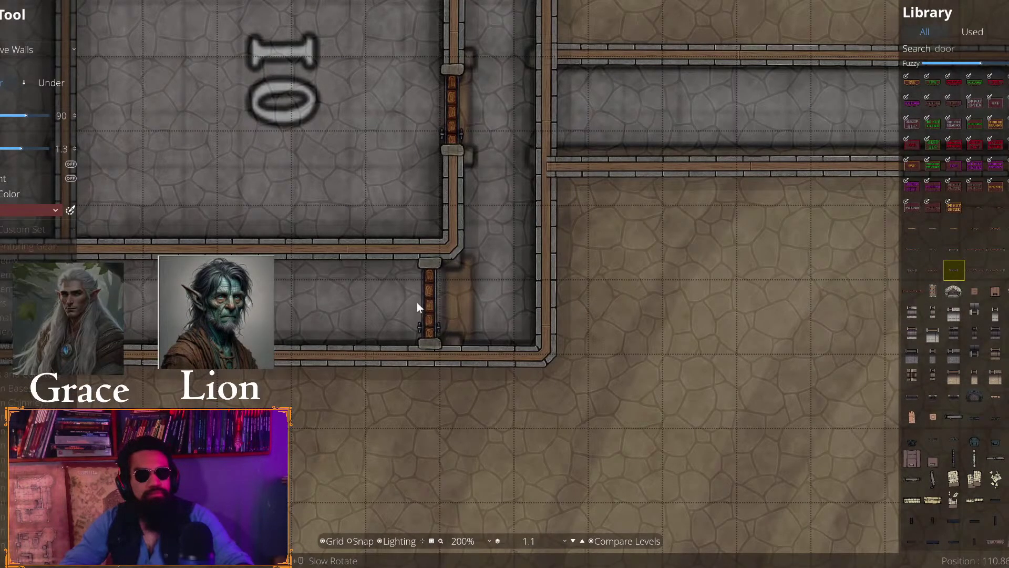
click(336, 299)
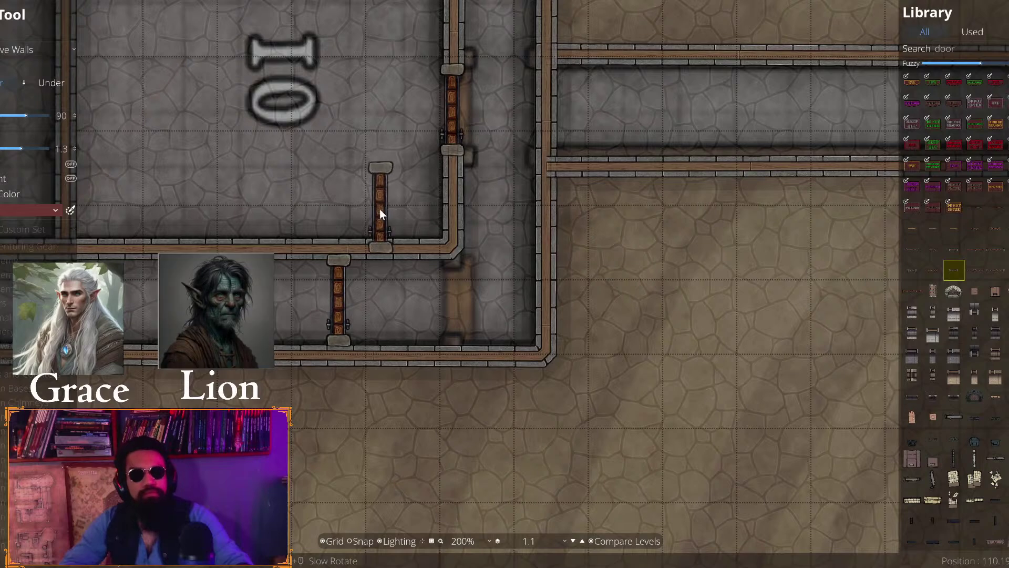
Place a door near the west end of the corridor above room 10 and another at the west doorway of the corridor below it
key(Up)
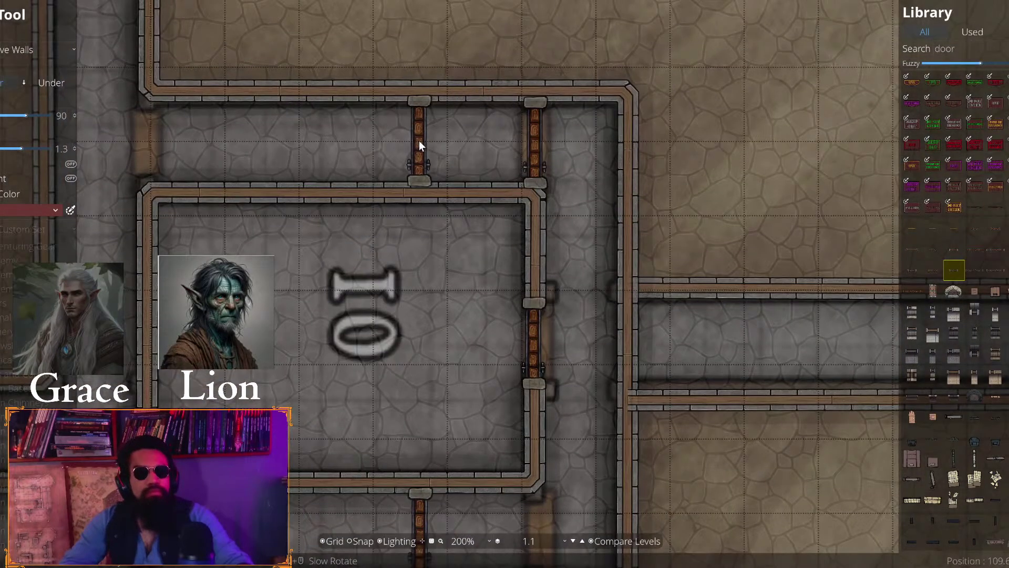
drag(366, 176, 463, 148)
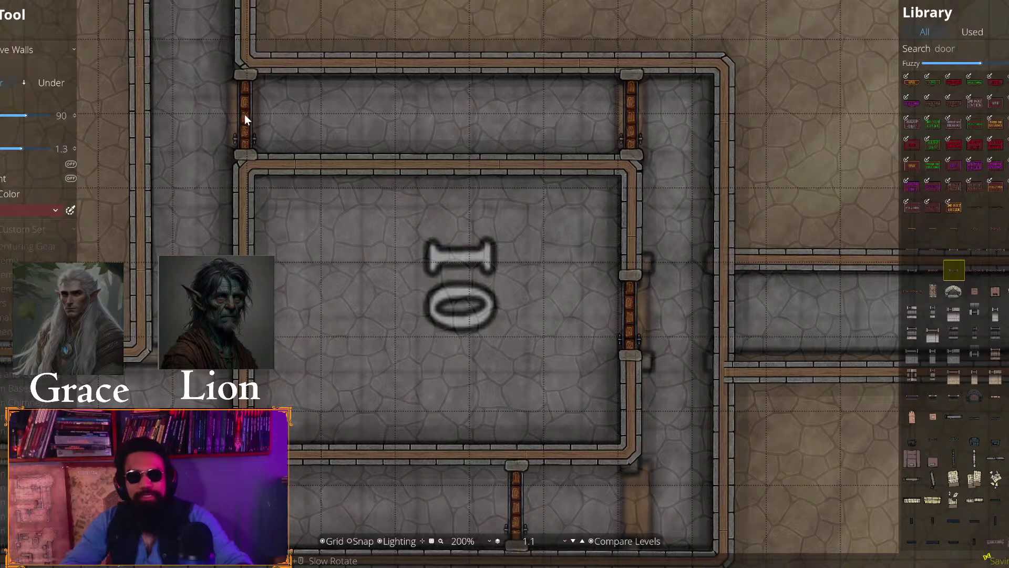
drag(244, 114, 276, 115)
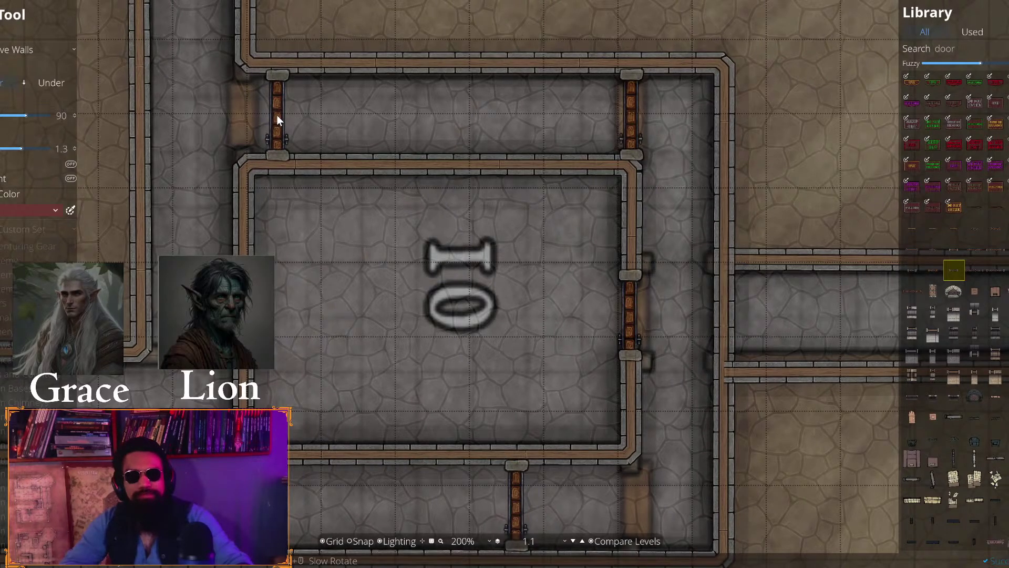
click(282, 112)
drag(221, 284, 402, 132)
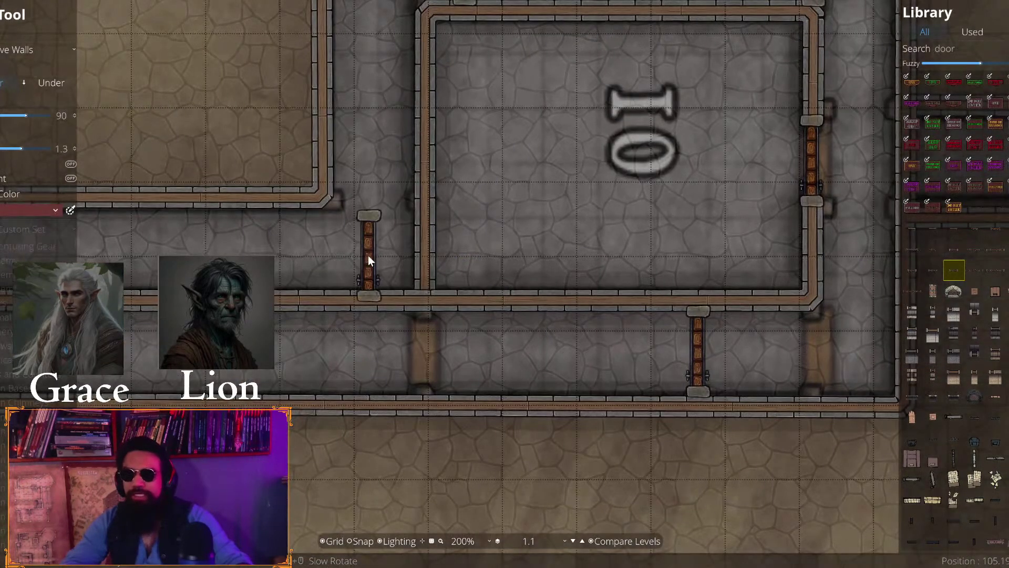
drag(364, 299, 488, 144)
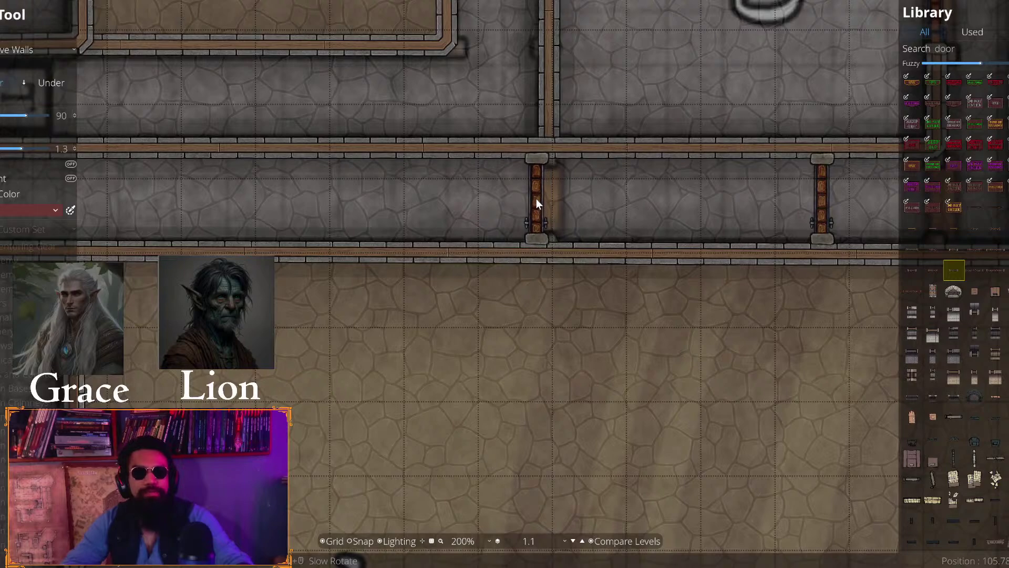
click(534, 201)
Rotate the door to 0° and place it in the doorway between room 6 and cell A
drag(458, 310, 844, 445)
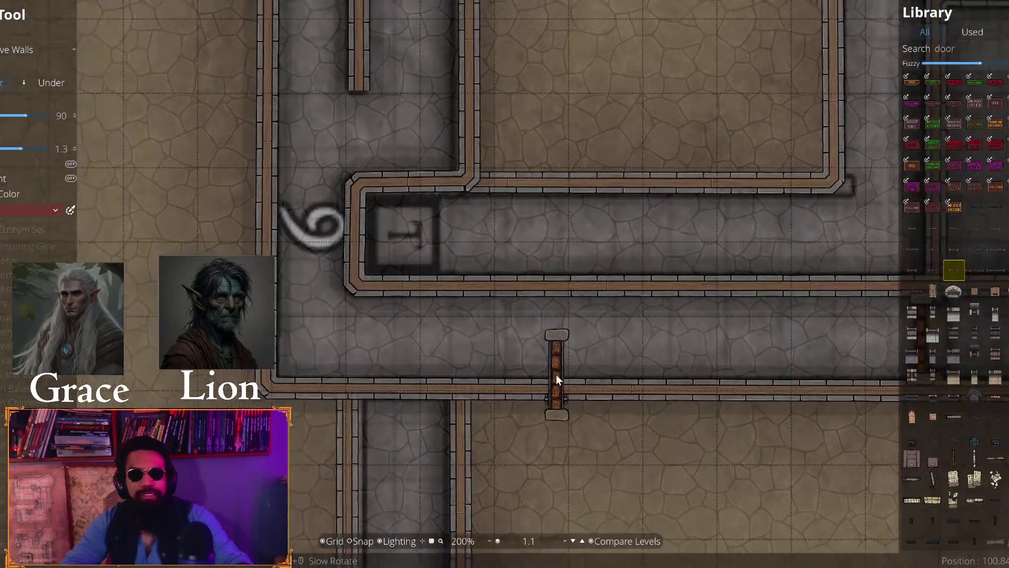
drag(557, 374, 539, 483)
drag(442, 115, 405, 297)
drag(342, 308, 470, 513)
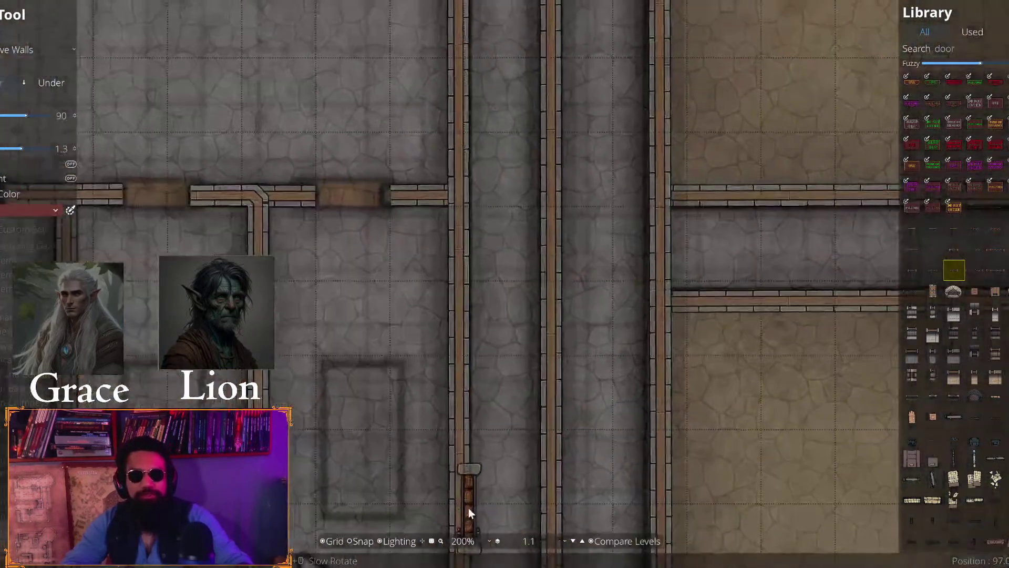
scroll(384, 215, down, 6)
click(351, 195)
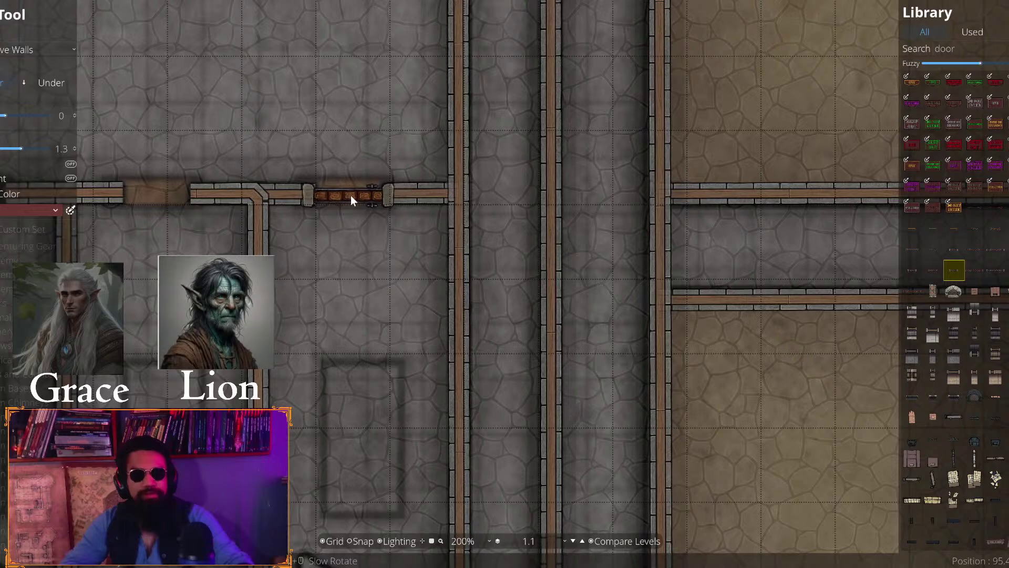
Place doors in the doorways between room 6 and cells B, C and D
key(w)
key(a)
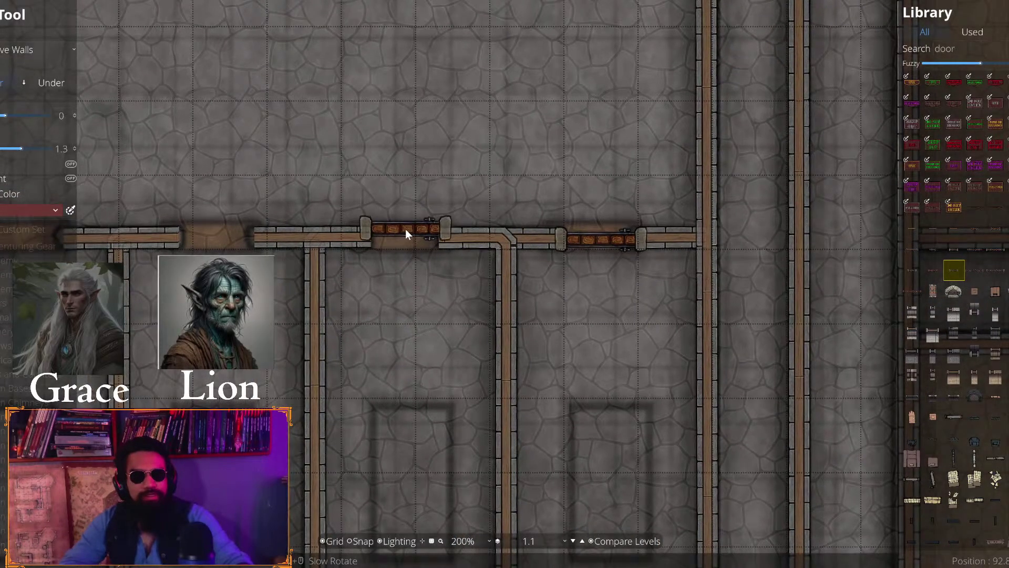
click(403, 235)
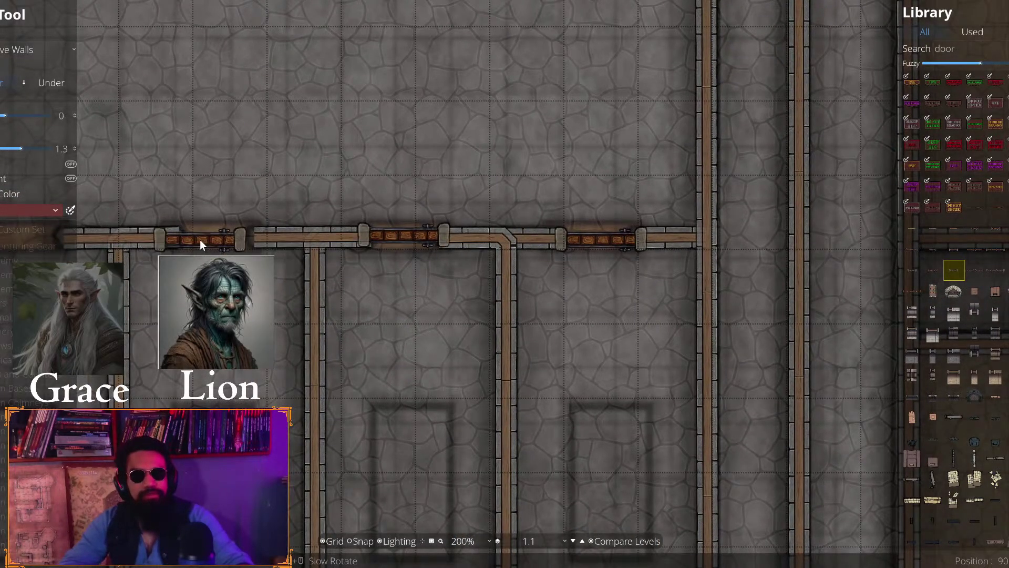
click(219, 237)
drag(219, 237, 488, 244)
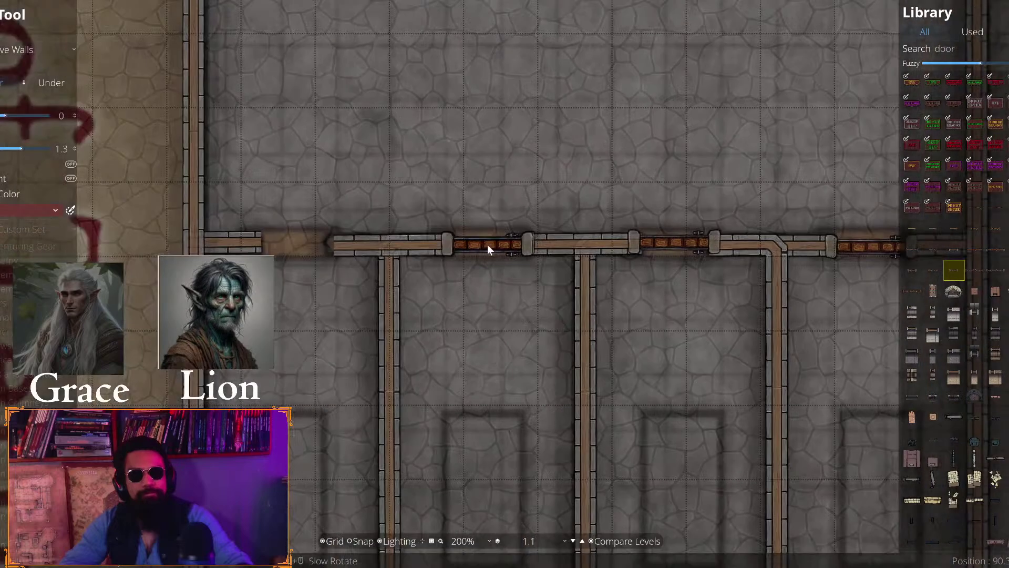
click(487, 246)
click(293, 242)
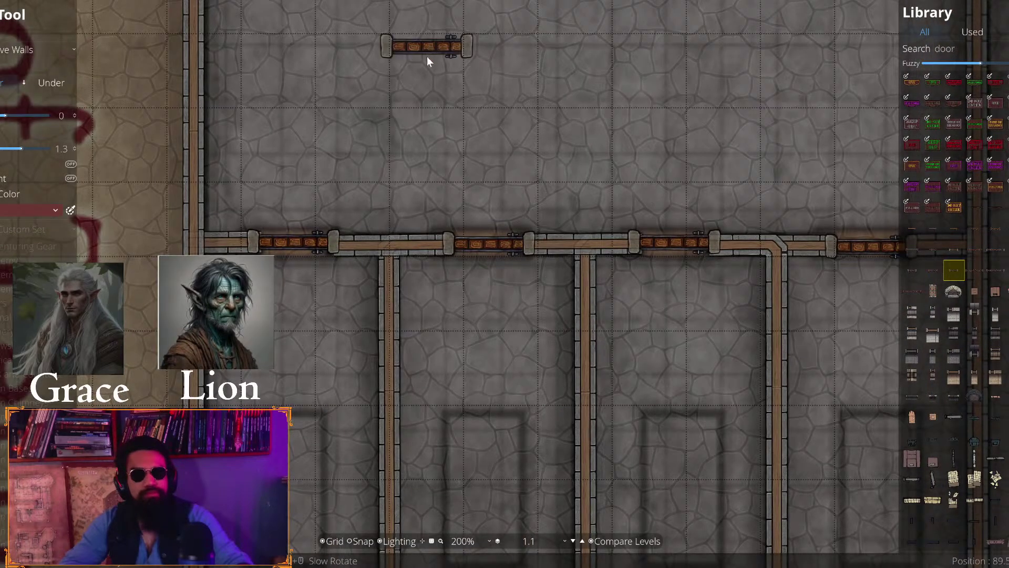
Rotate the door to 90° and place it in the doorway at the upper end of room 6's east wall
drag(427, 52, 314, 390)
drag(677, 295, 337, 342)
scroll(532, 184, down, 6)
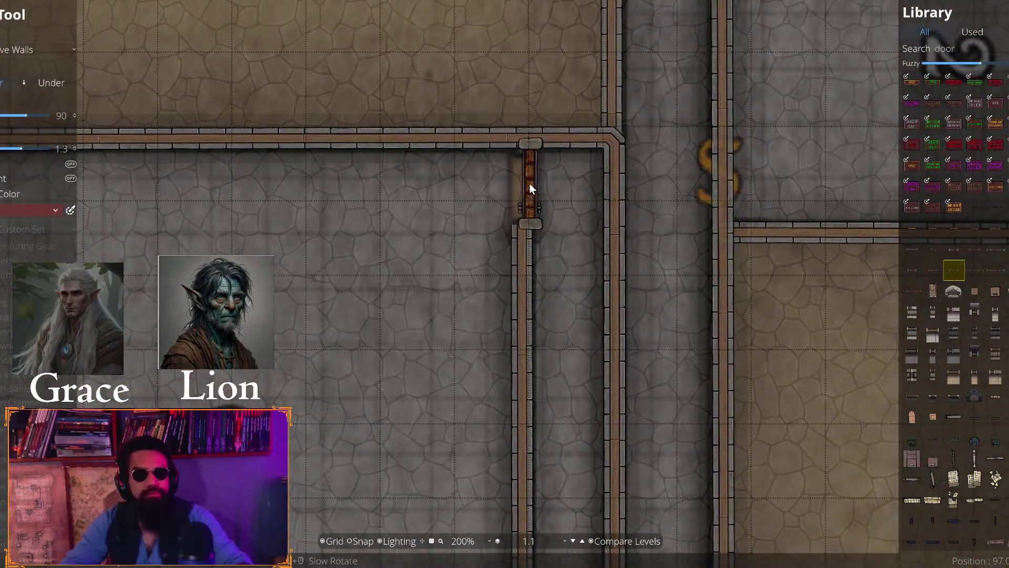
click(522, 188)
Place a horizontal door in room 5's north doorway and a 90° door at the west end of the corridor above rooms 2 and 5
drag(629, 147, 358, 433)
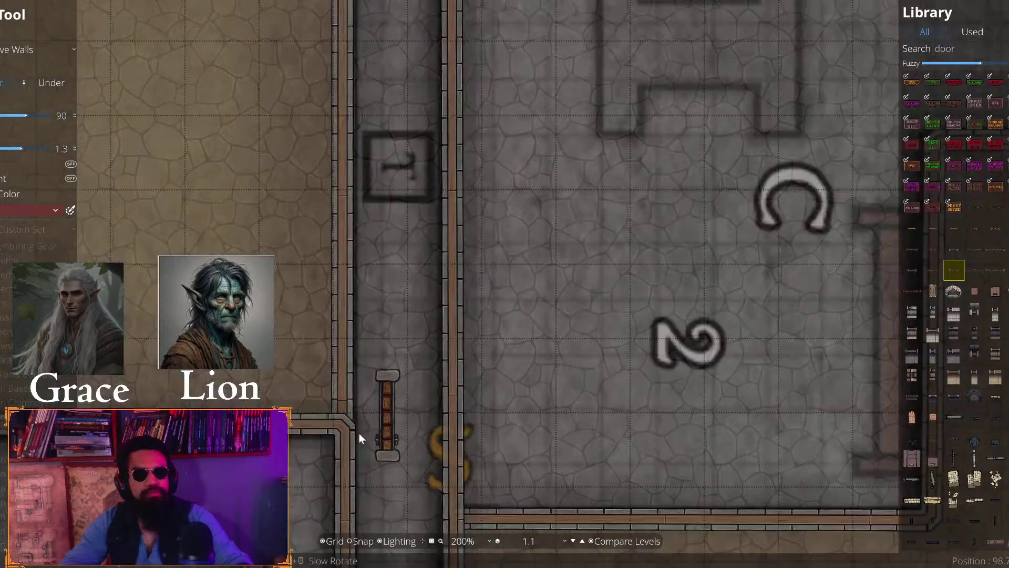
scroll(508, 308, down, 5)
scroll(505, 324, up, 4)
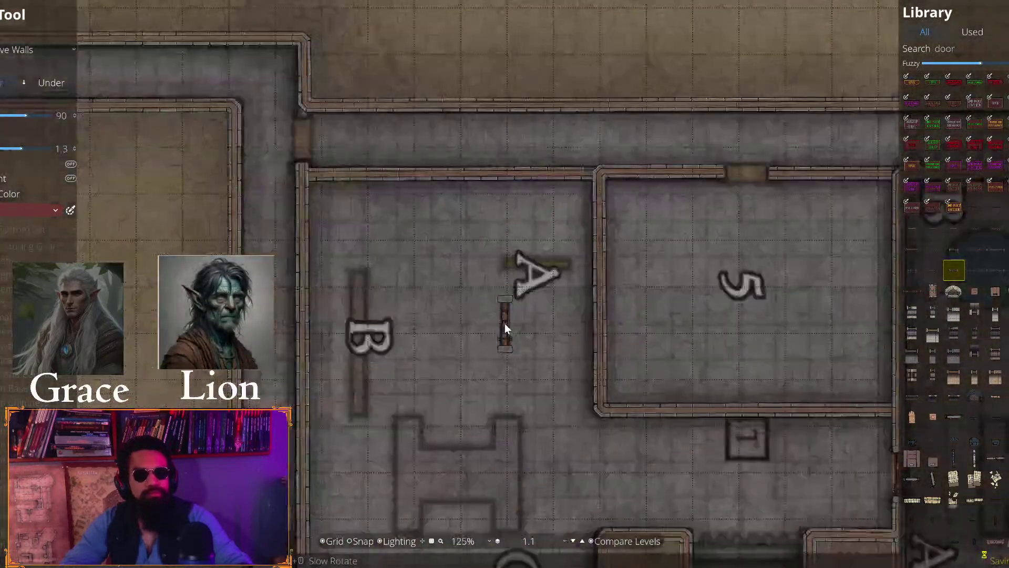
drag(752, 214, 500, 311)
scroll(298, 238, up, 3)
scroll(501, 310, up, 2)
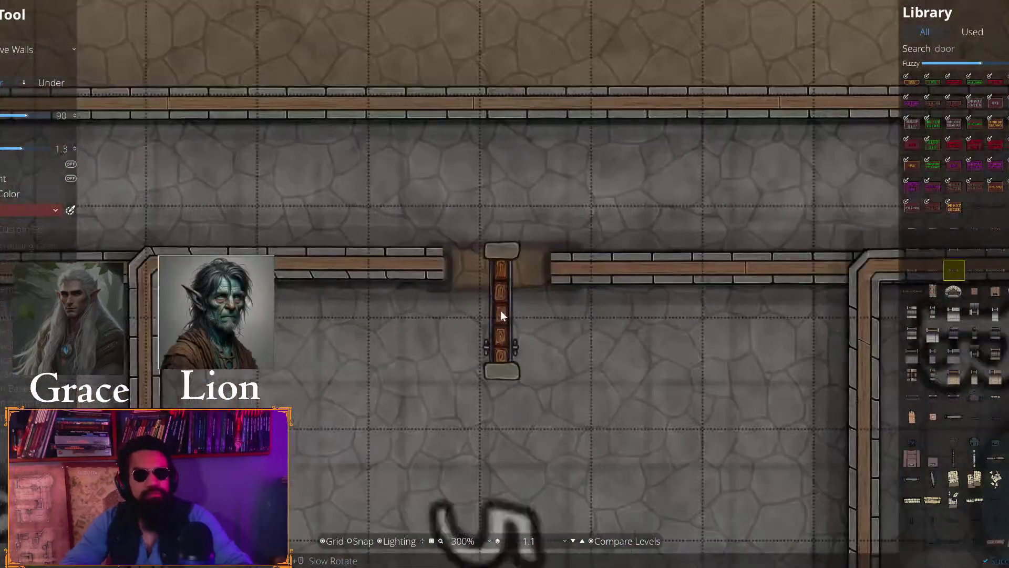
scroll(500, 310, down, 6)
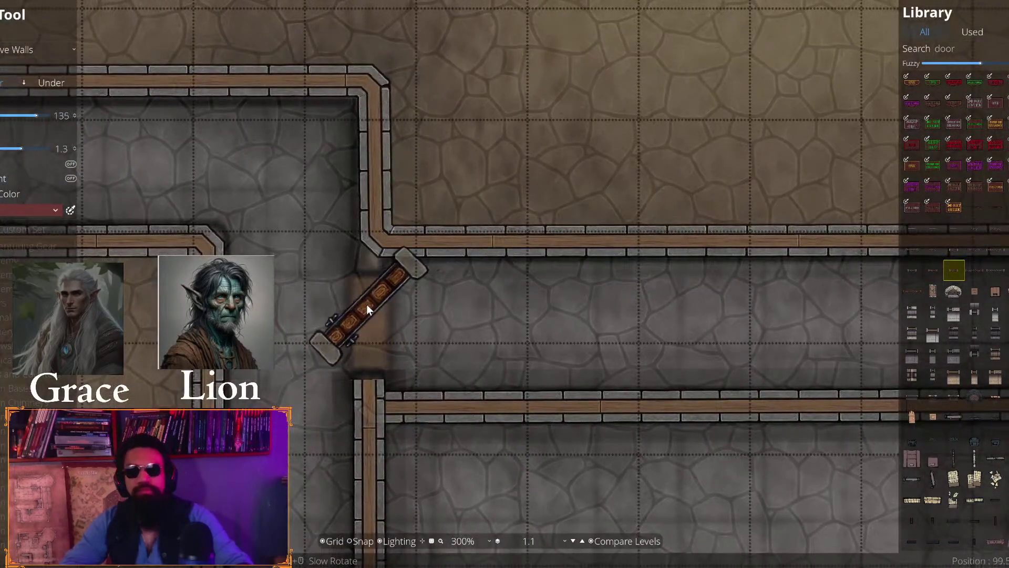
scroll(367, 304, up, 1)
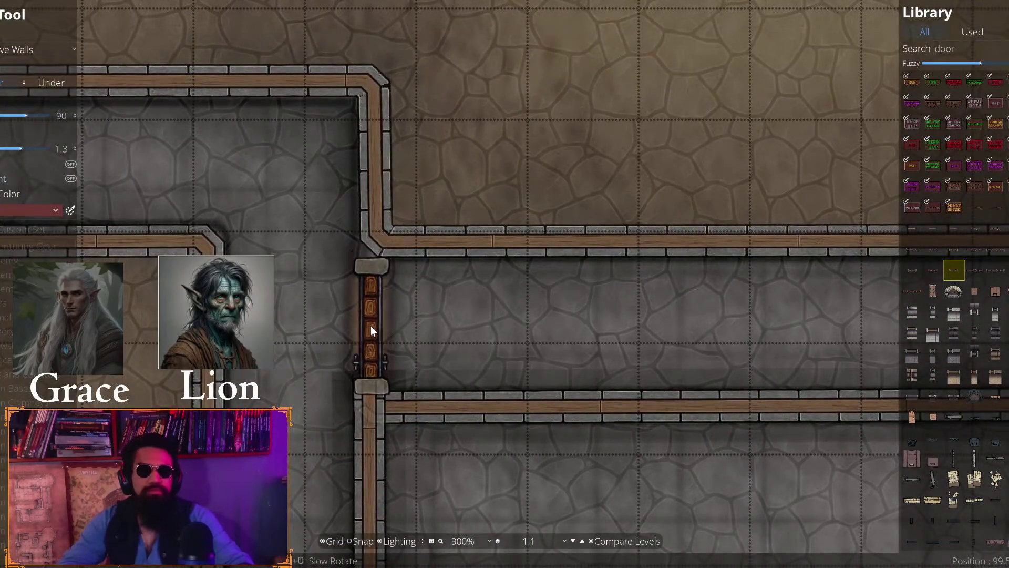
Fill the double doorway across the wide northwest corridor with two doors end to end, using a scale of 1.4
scroll(370, 318, down, 4)
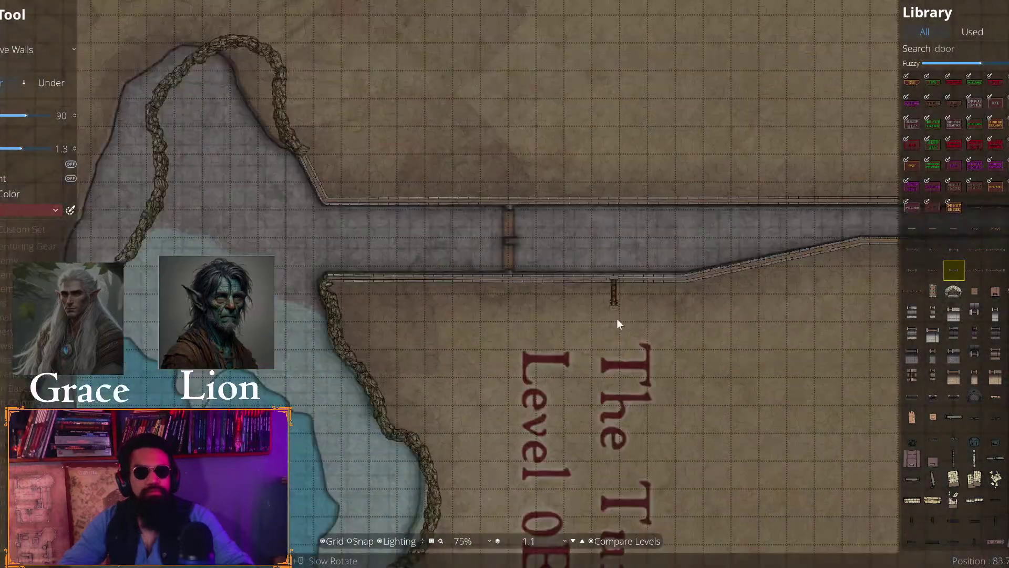
scroll(547, 273, up, 5)
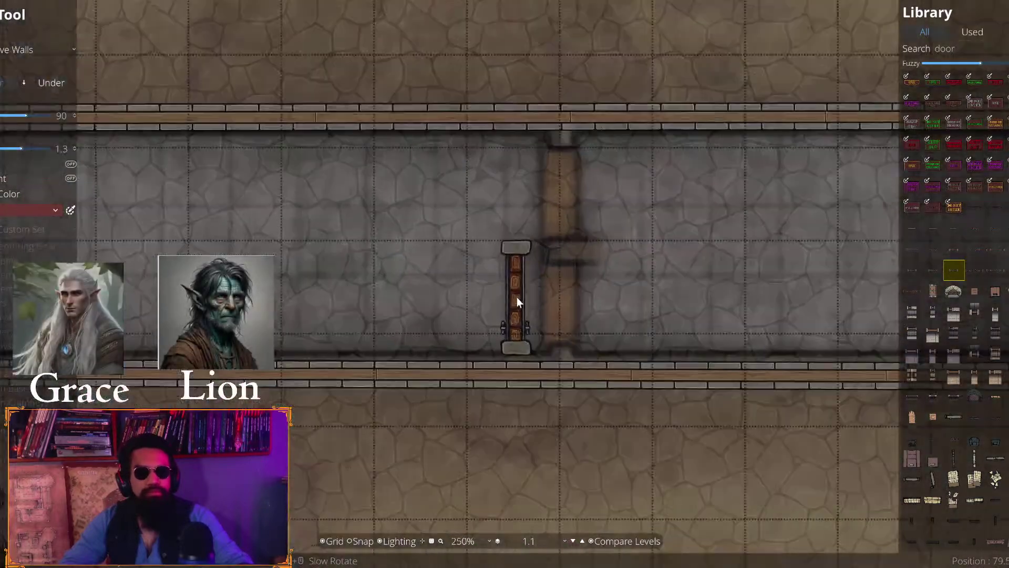
drag(558, 285, 510, 303)
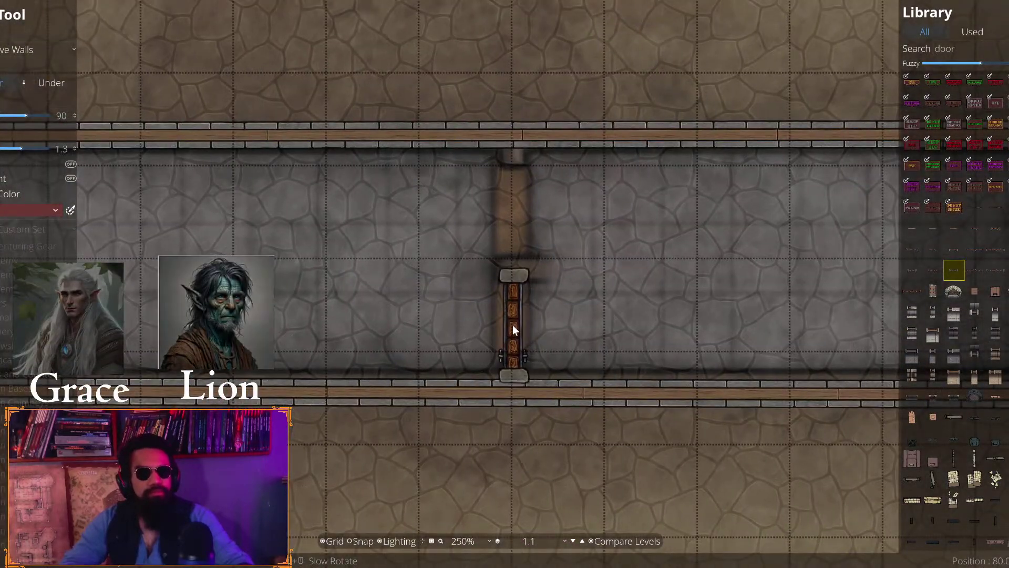
click(512, 325)
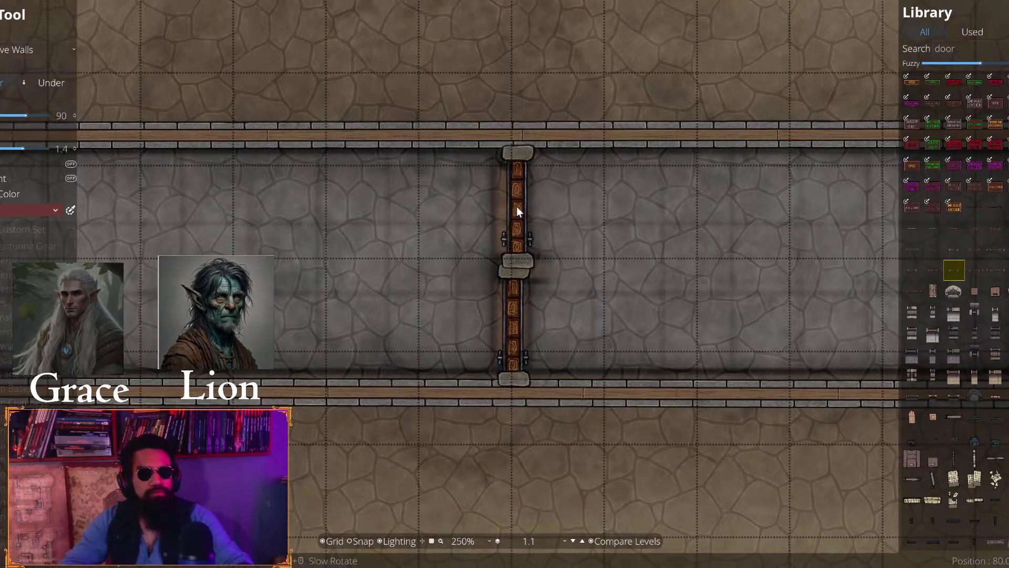
click(517, 208)
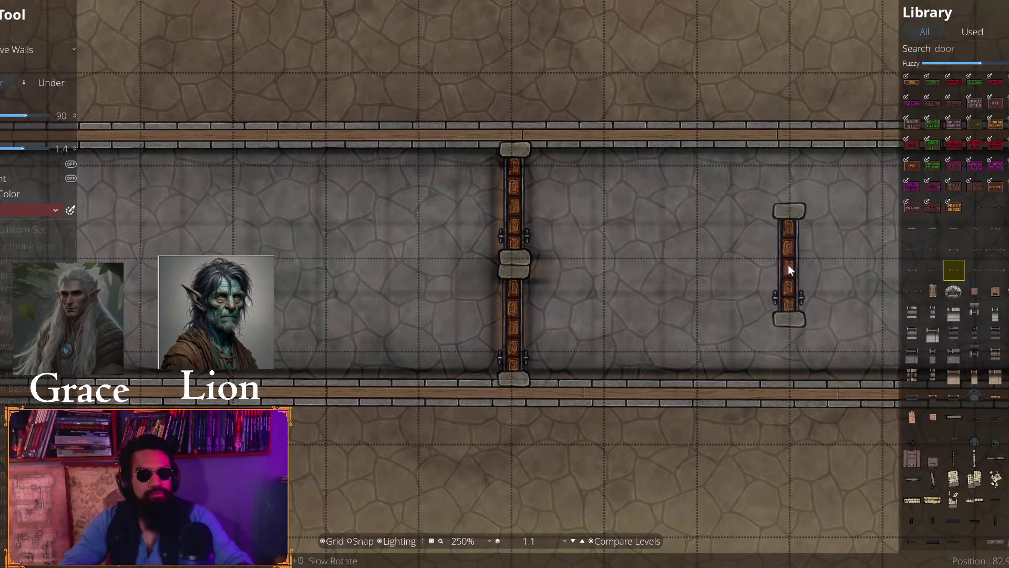
Look over the whole dungeon level for traced doorways that still lack a door
scroll(478, 323, down, 5)
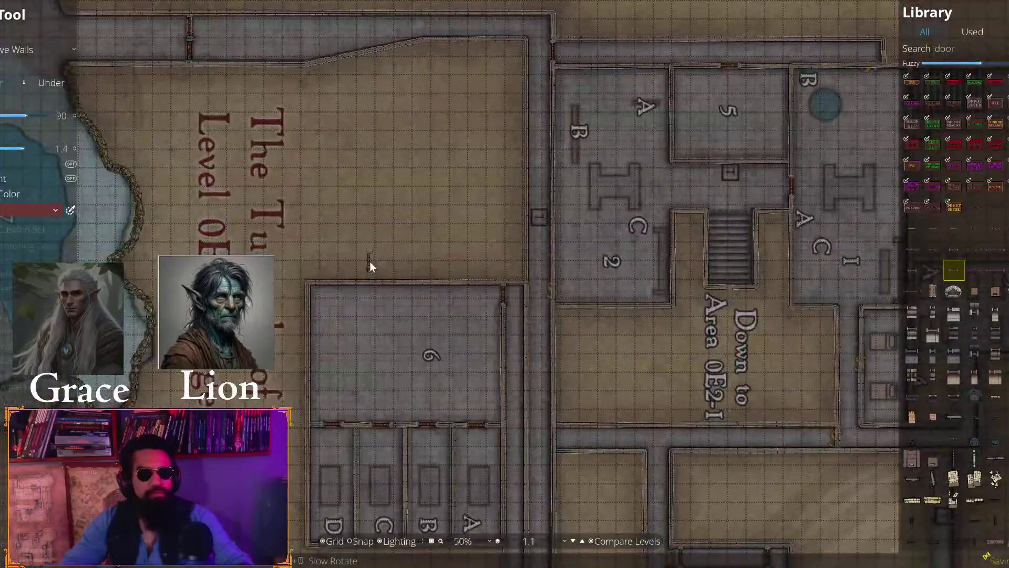
drag(370, 261, 559, 108)
drag(622, 382, 180, 250)
scroll(524, 322, up, 1)
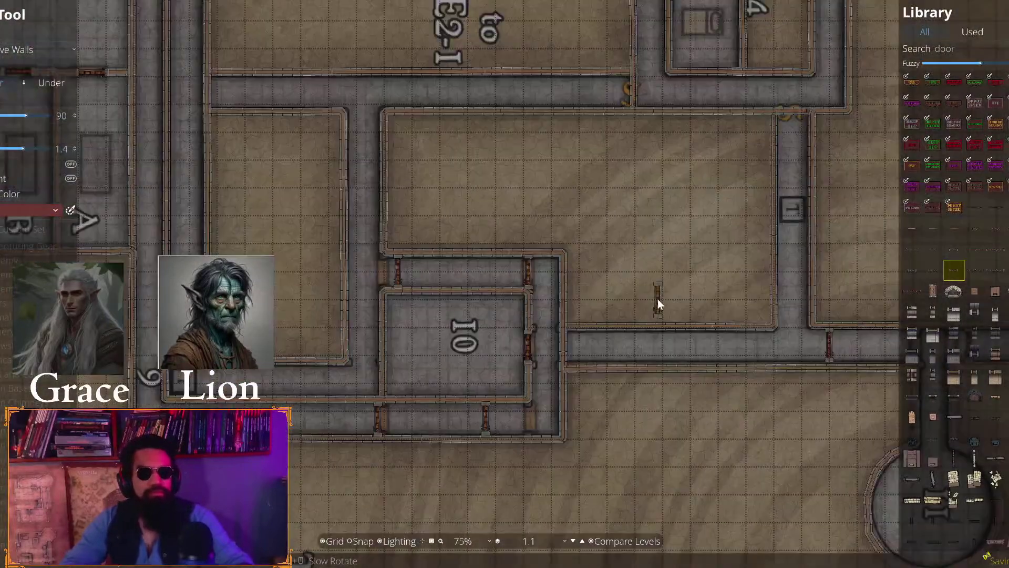
drag(660, 304, 368, 366)
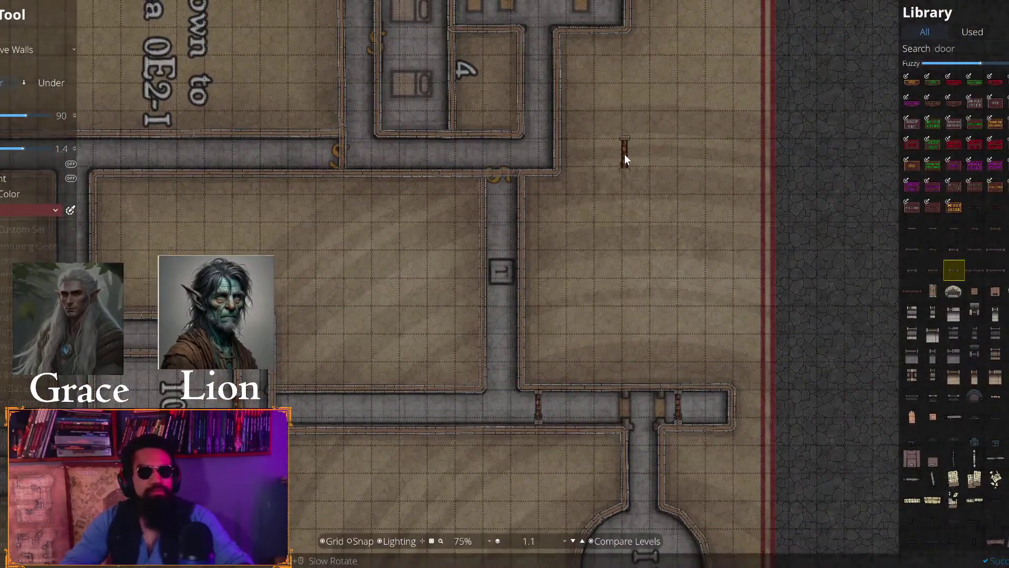
drag(625, 153, 557, 395)
drag(510, 62, 622, 304)
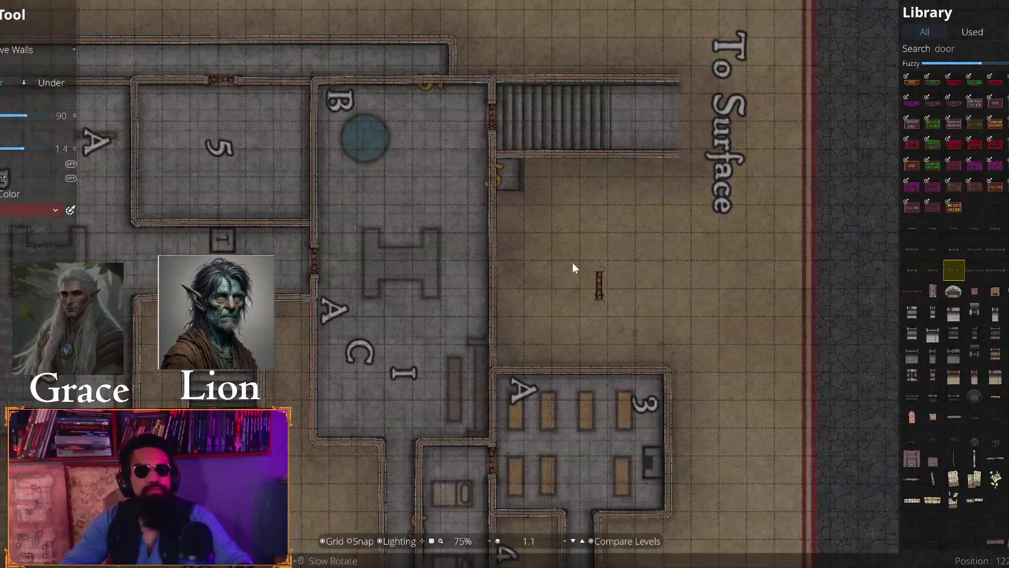
drag(368, 347, 670, 353)
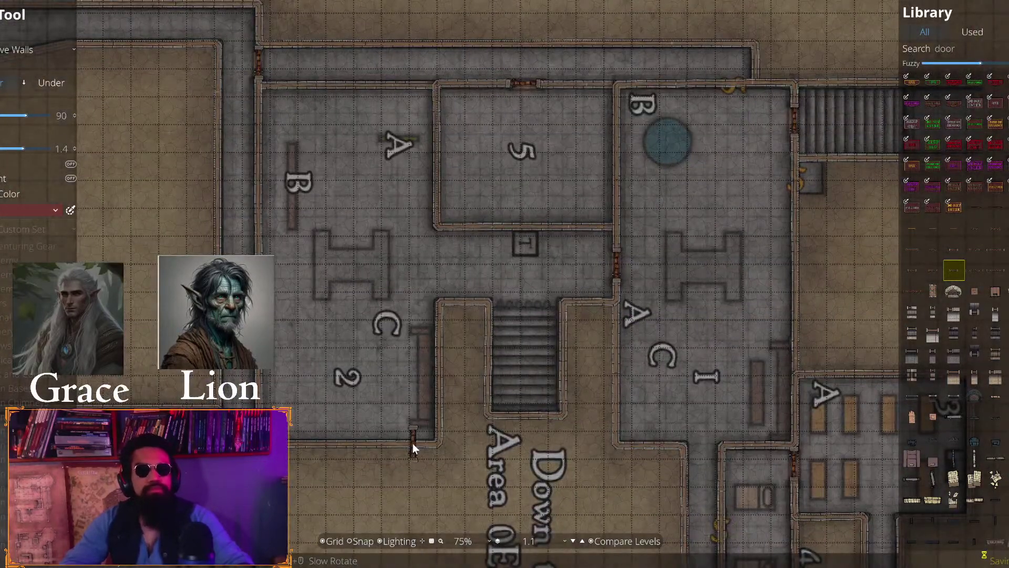
scroll(412, 443, down, 2)
scroll(412, 443, up, 5)
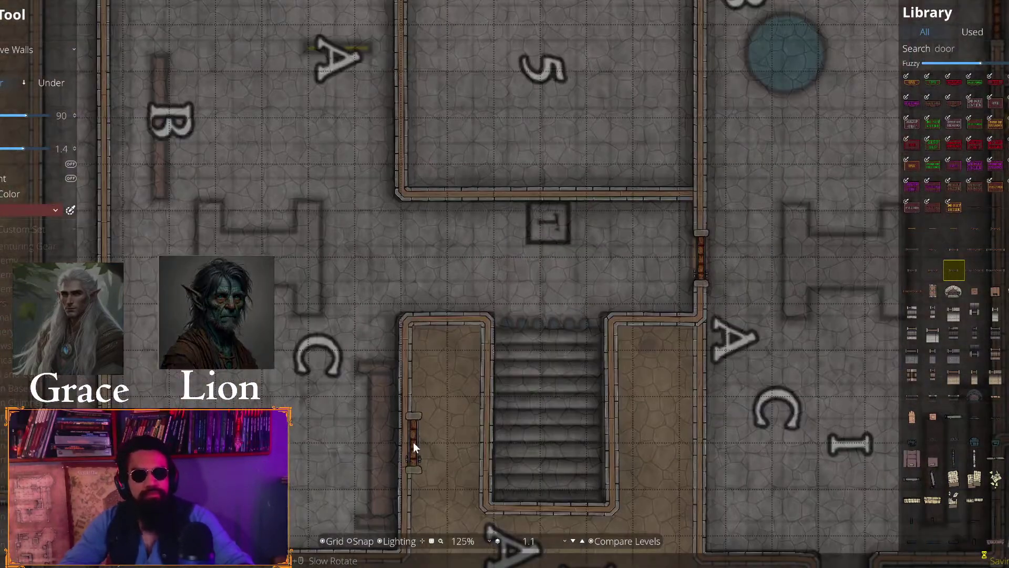
scroll(616, 284, down, 6)
scroll(463, 430, up, 2)
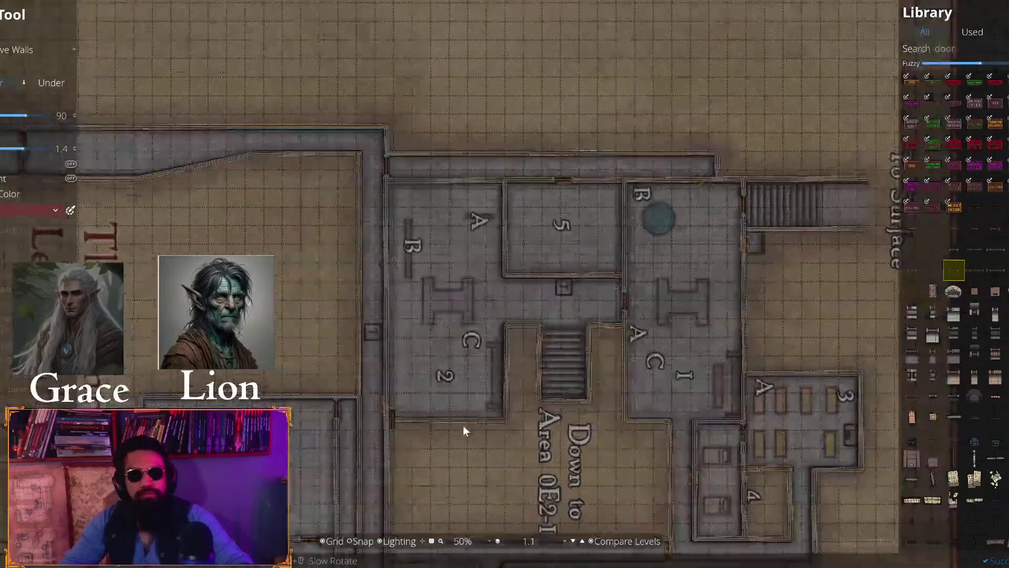
drag(462, 425, 617, 387)
drag(284, 552, 458, 298)
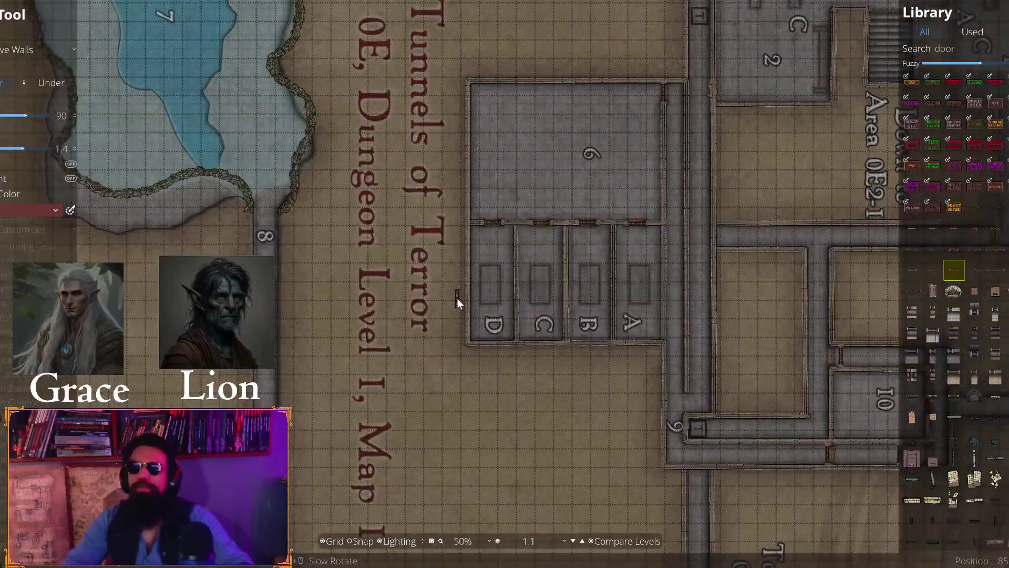
scroll(395, 345, up, 2)
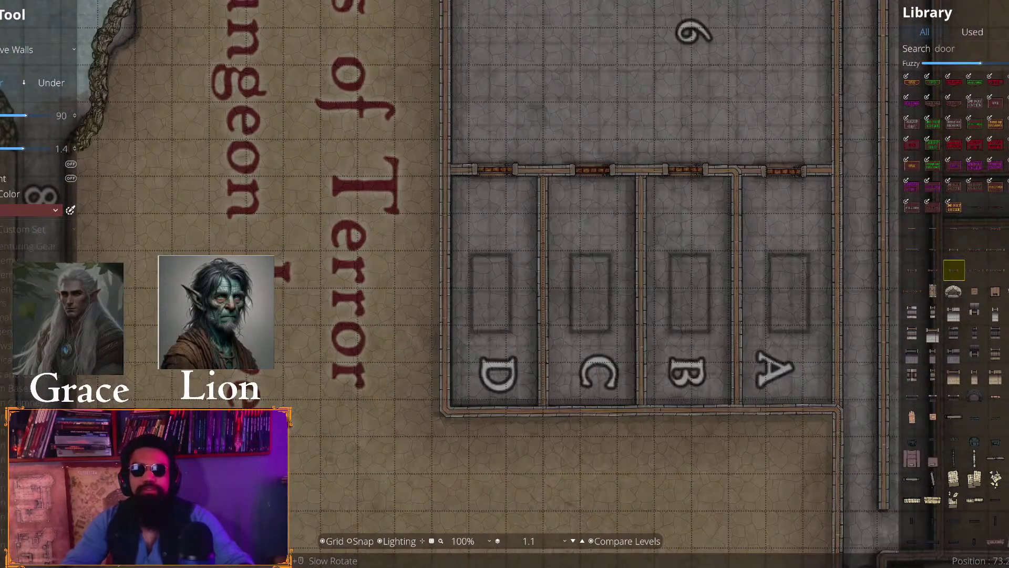
Draw a straight wall along corridor 8's east side, from the end of the cave wall to the corridor's south end near the skull compass
click(11, 49)
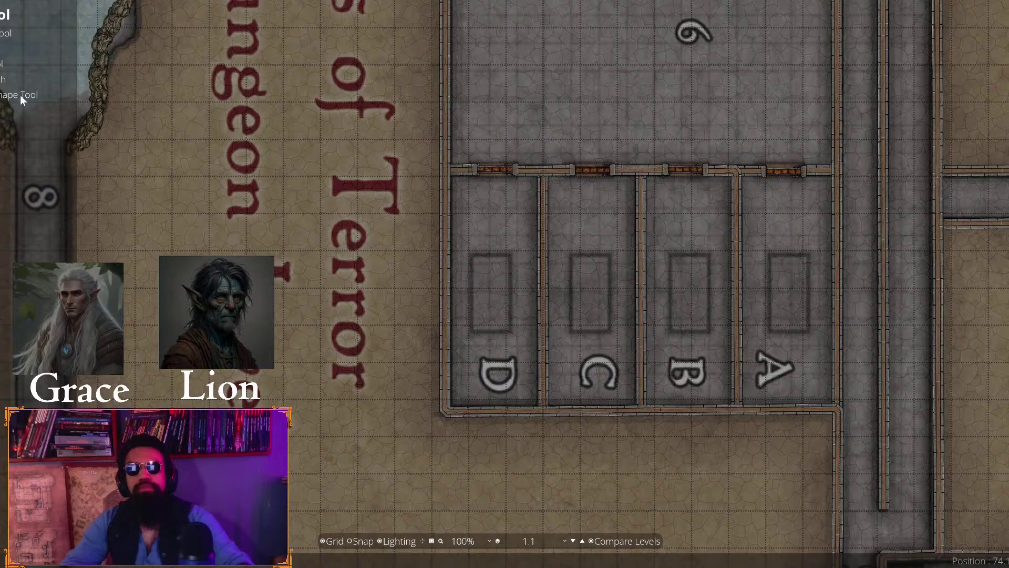
drag(202, 224, 704, 170)
scroll(790, 39, up, 2)
scroll(748, 17, down, 1)
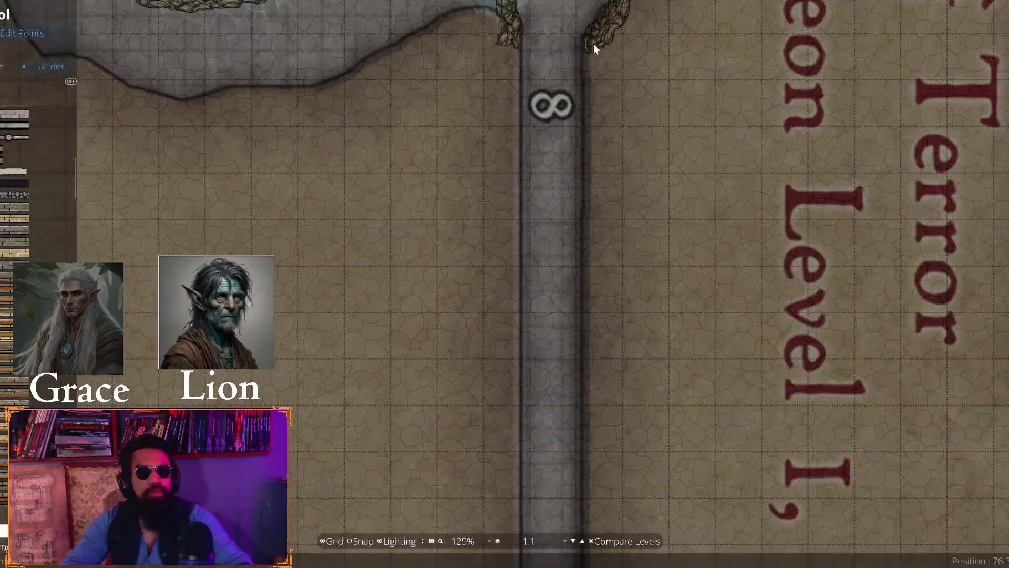
drag(598, 355, 613, 270)
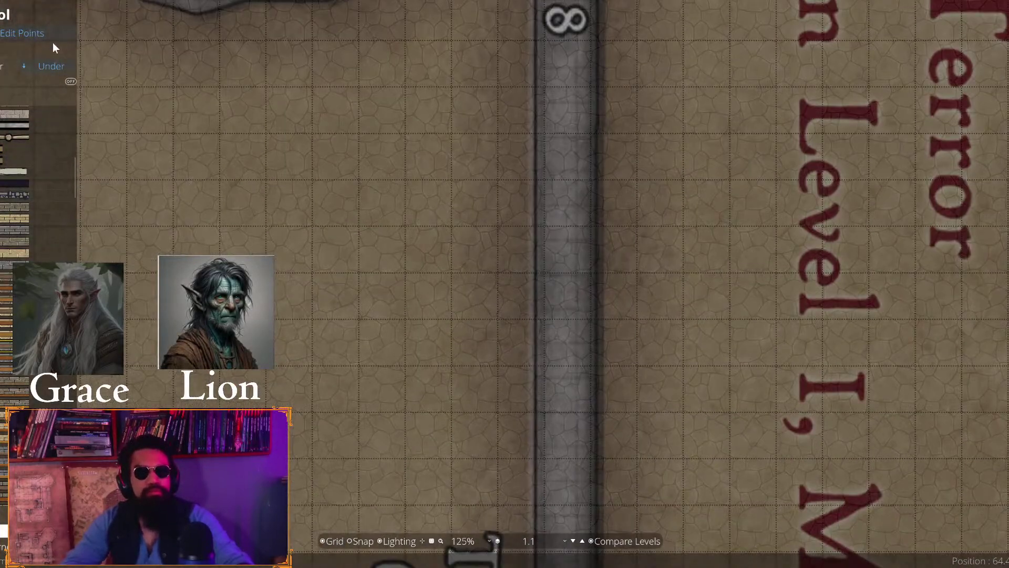
drag(508, 123, 437, 288)
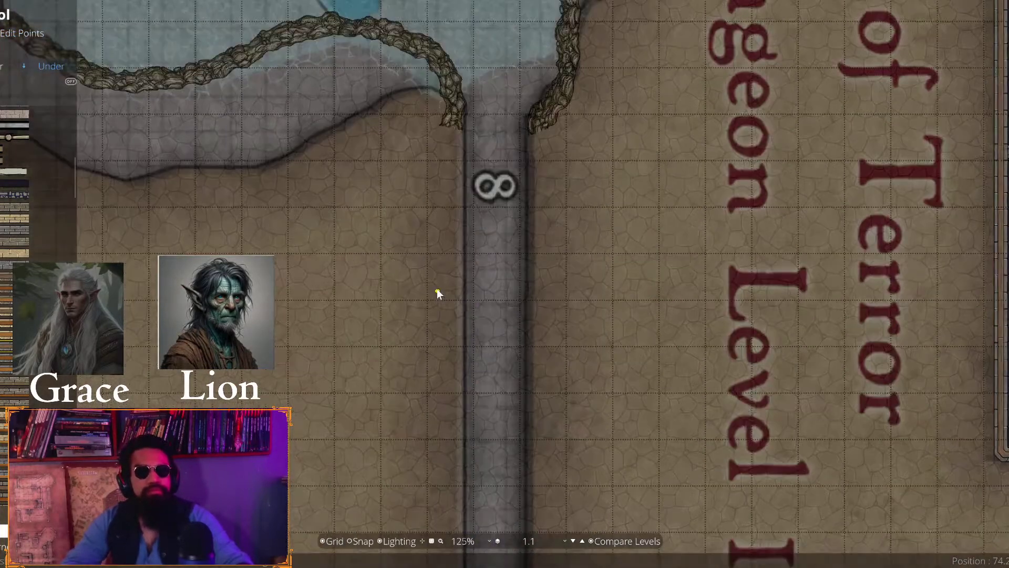
click(538, 128)
drag(582, 345, 629, 48)
mouse_move(638, 286)
mouse_down()
mouse_move(640, 21)
mouse_move(627, 1)
mouse_up()
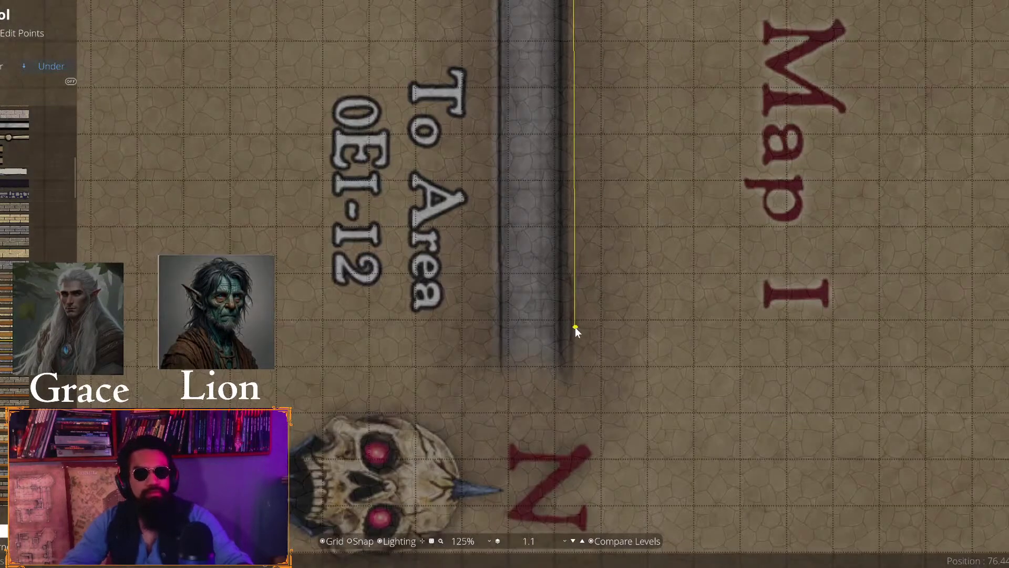
double_click(574, 371)
Draw a straight wall along corridor 8's west side up to the end of the cave wall, and save the map
key(w)
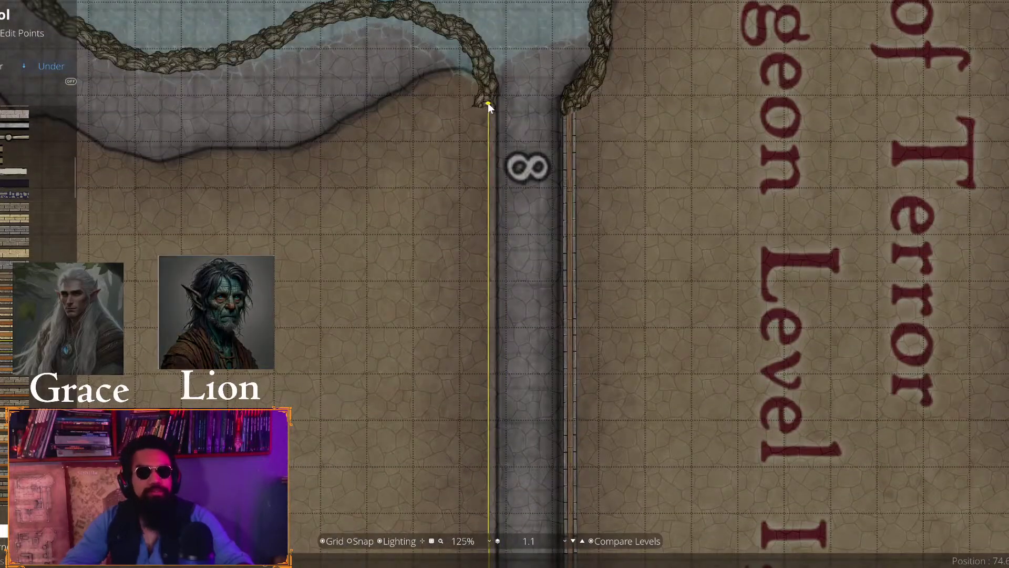
double_click(488, 103)
scroll(492, 105, down, 6)
key(ctrl+s)
scroll(750, 281, up, 5)
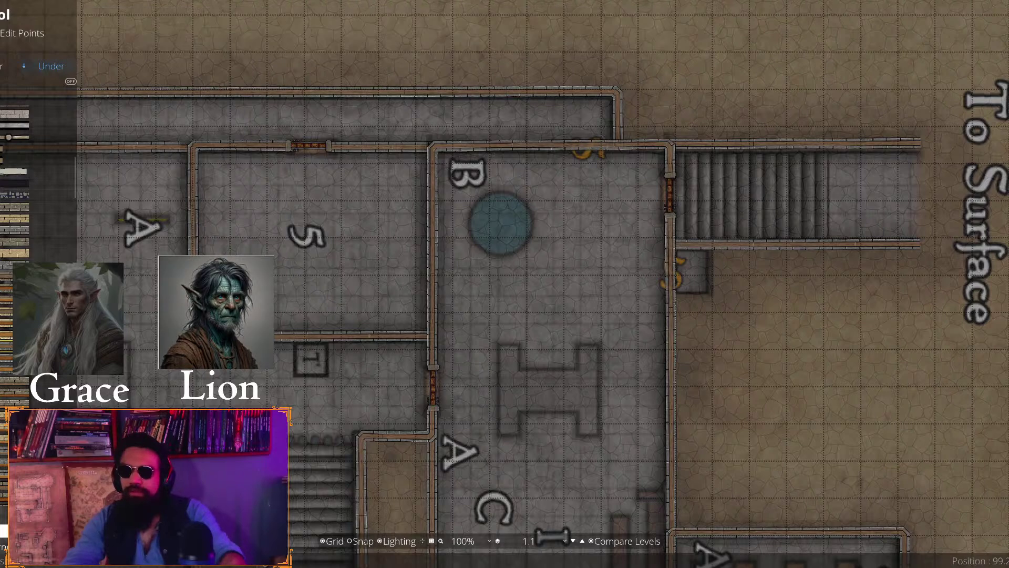
mouse_move(3, 327)
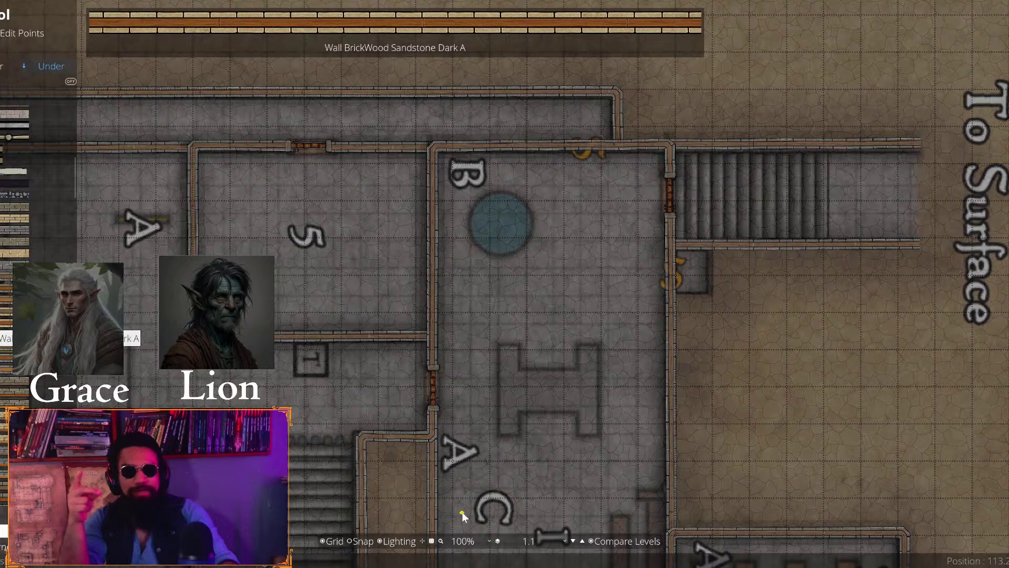
drag(472, 492, 594, 511)
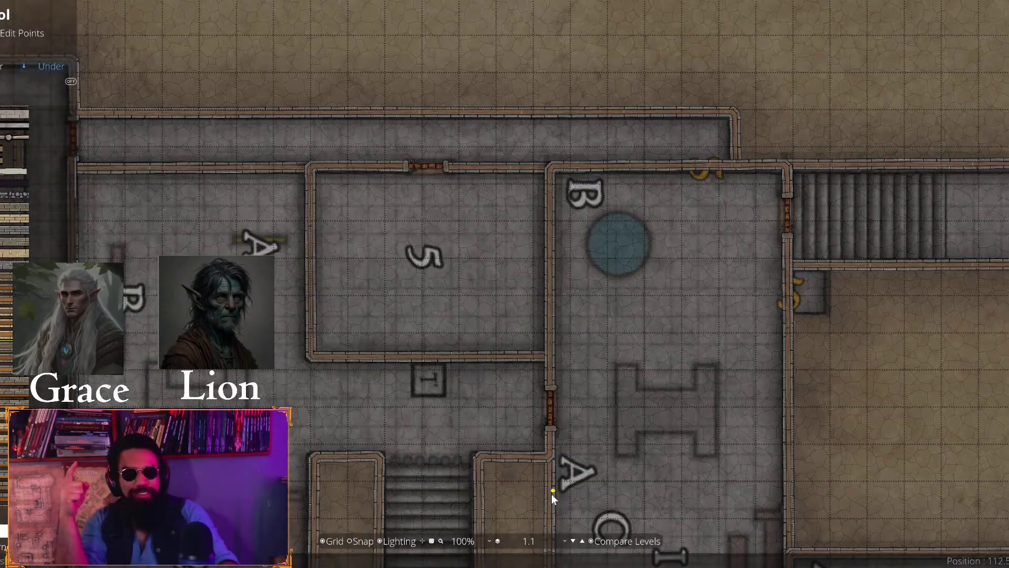
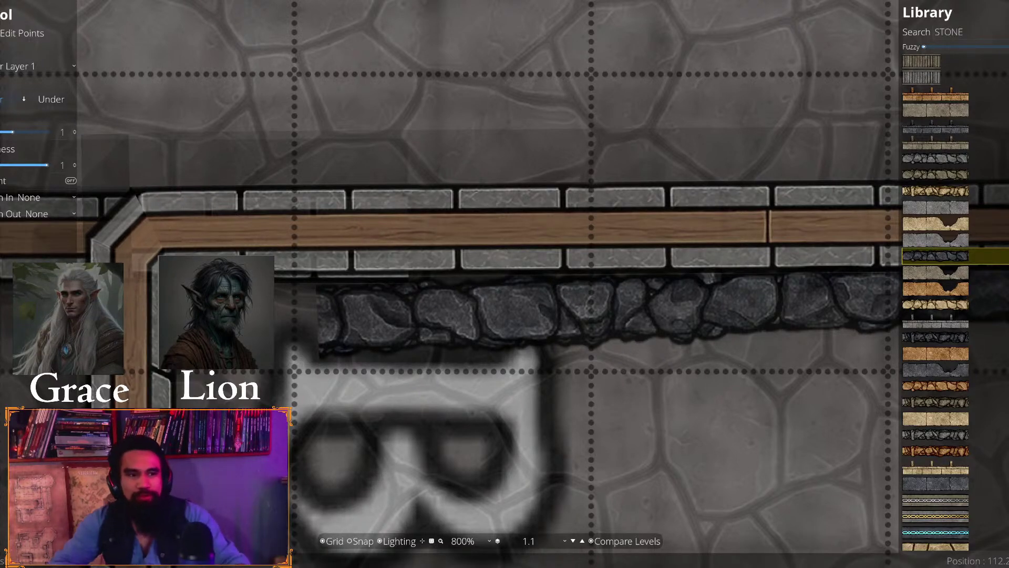
Try to trace the dark rubble stone path into room B's upper-left corner and down its left wall
drag(318, 319, 250, 224)
click(228, 210)
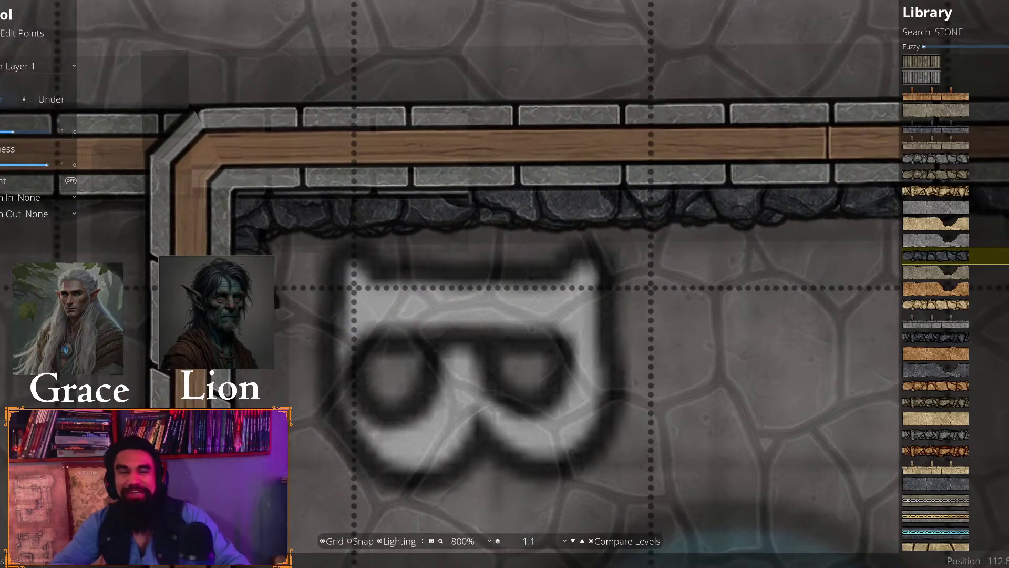
drag(246, 460, 257, 140)
drag(236, 263, 315, 52)
drag(311, 380, 330, 311)
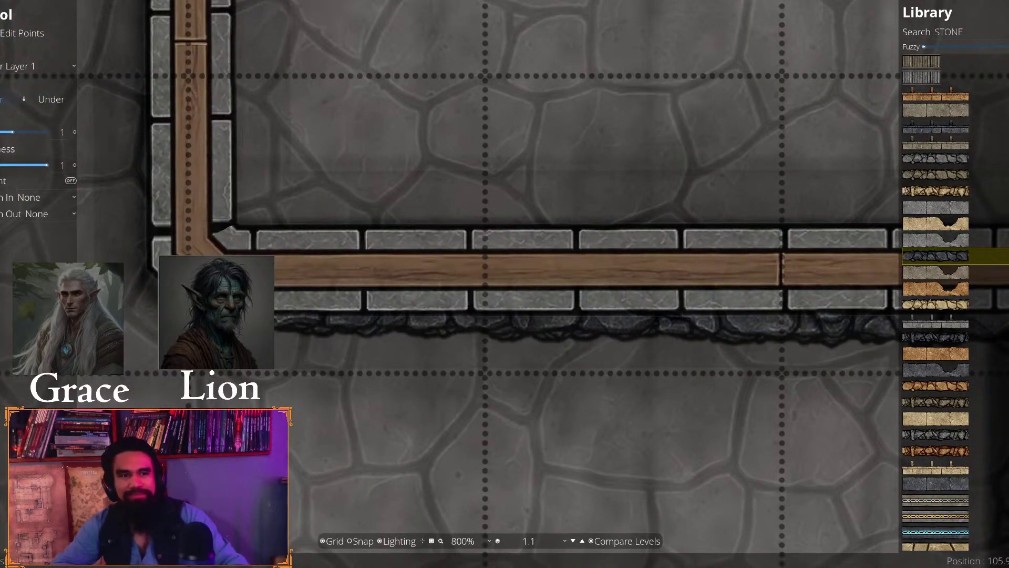
Try to extend the rubble stone path beneath the T-marked area's upper wall to its far-left corner
drag(201, 308, 311, 364)
click(310, 365)
drag(292, 322, 326, 551)
drag(300, 296, 287, 263)
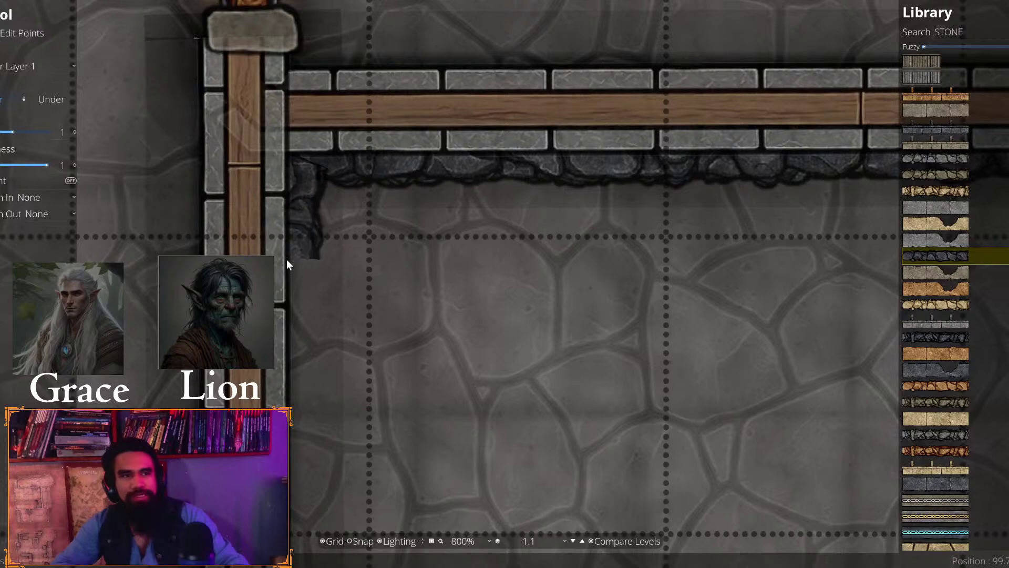
Try to run the rubble stone path down the area's left wall to the lower-left corner
drag(281, 332, 232, 13)
drag(243, 386, 202, 27)
drag(178, 310, 192, 79)
mouse_move(253, 337)
mouse_down()
mouse_move(269, 32)
mouse_move(254, 197)
mouse_move(263, 335)
mouse_up()
drag(265, 180, 230, 196)
drag(242, 387, 265, 159)
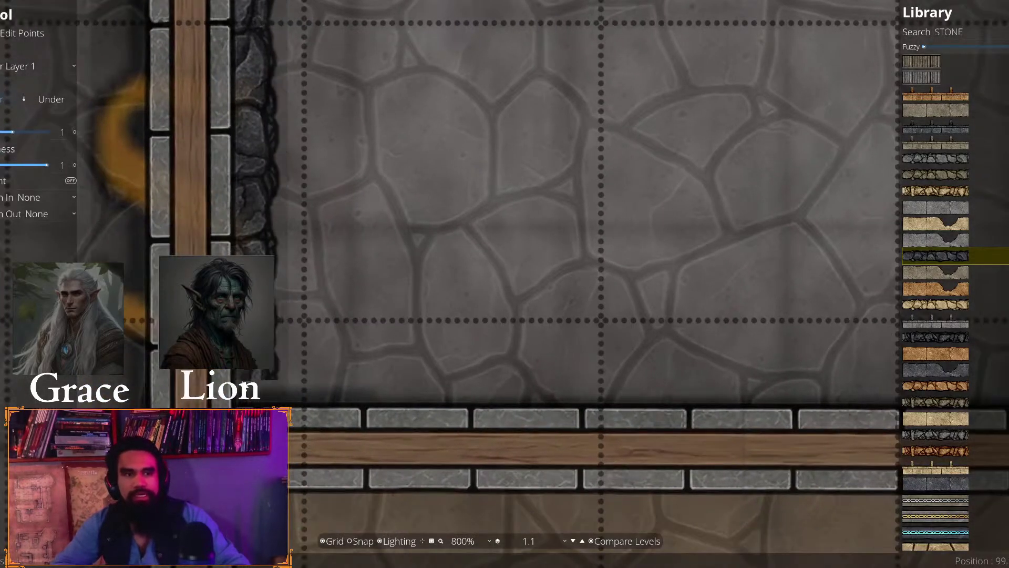
drag(228, 393, 224, 391)
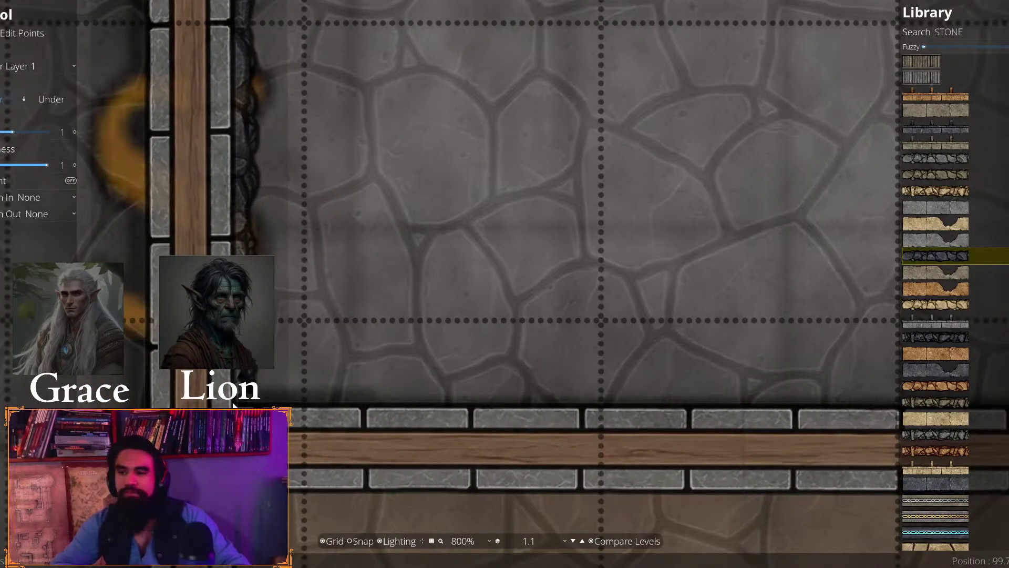
click(233, 403)
Try to carry the rubble stone path along the lower wall and into the lower-right corner
drag(356, 416, 151, 375)
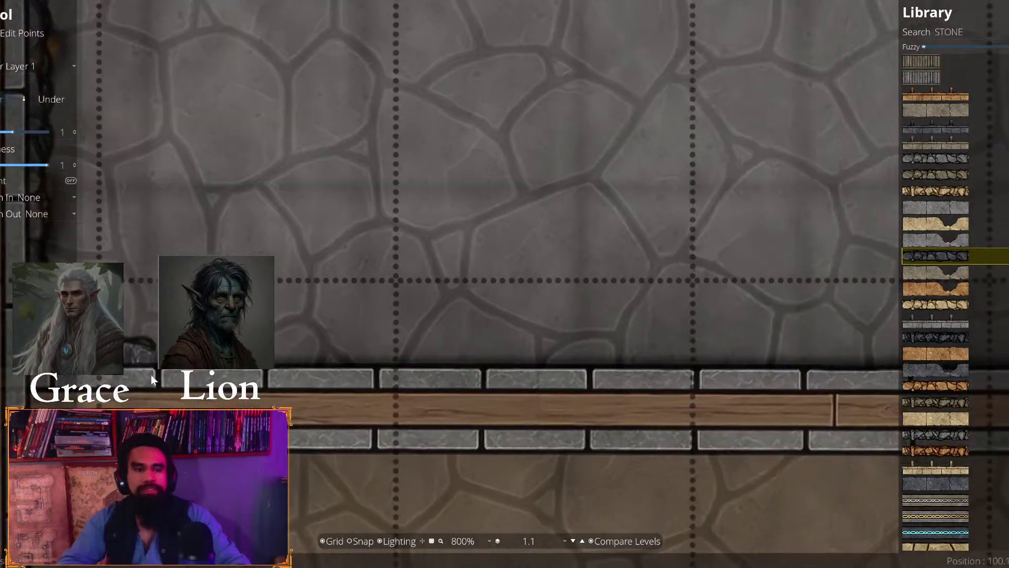
drag(436, 371, 406, 359)
drag(870, 346, 385, 314)
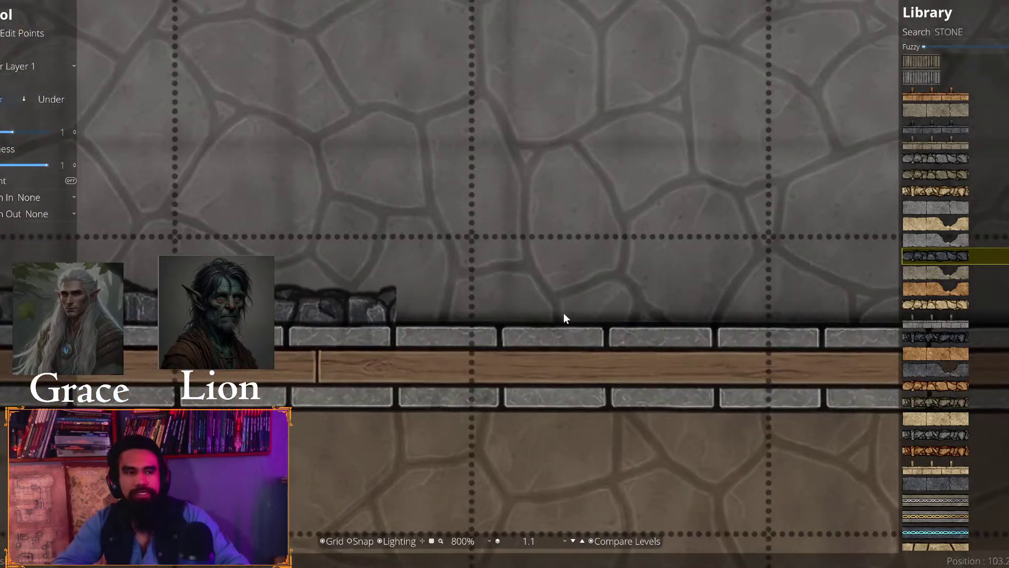
drag(769, 344, 748, 314)
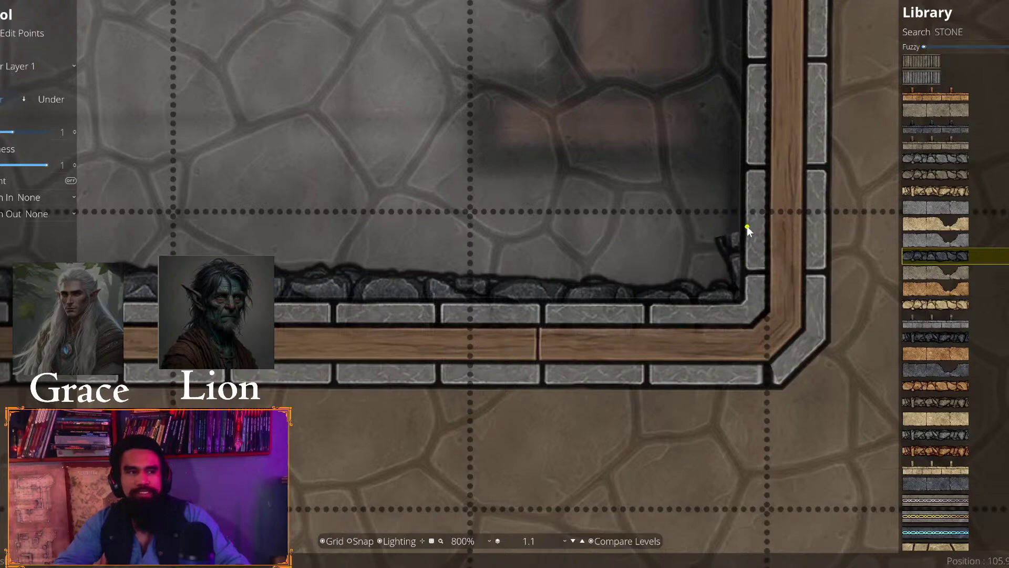
Try to trace the rubble stone path up the left side of the walled block beside the stairs
drag(739, 211, 685, 532)
drag(650, 223, 623, 538)
drag(663, 118, 614, 522)
drag(589, 166, 583, 534)
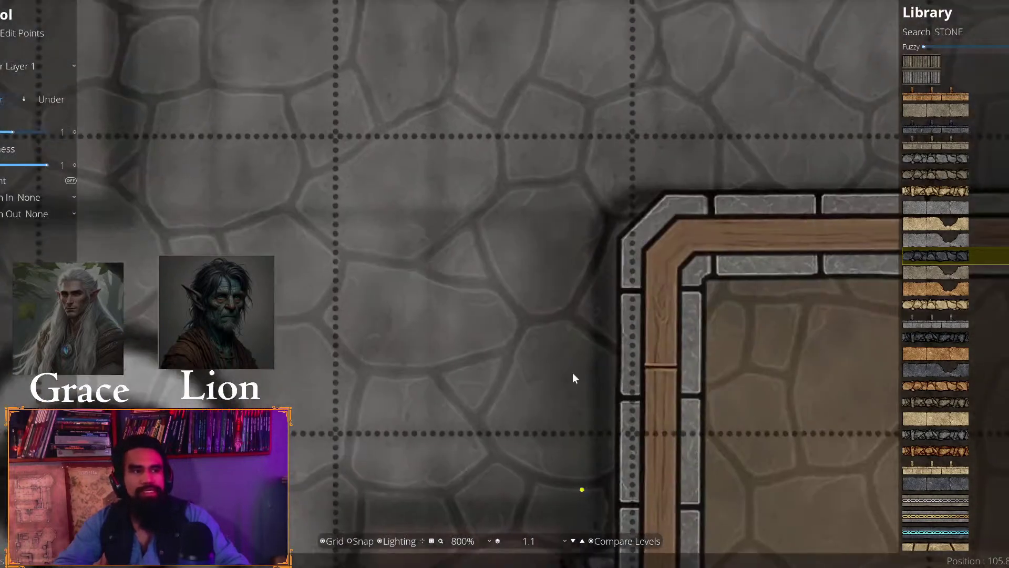
drag(609, 232, 541, 409)
click(544, 409)
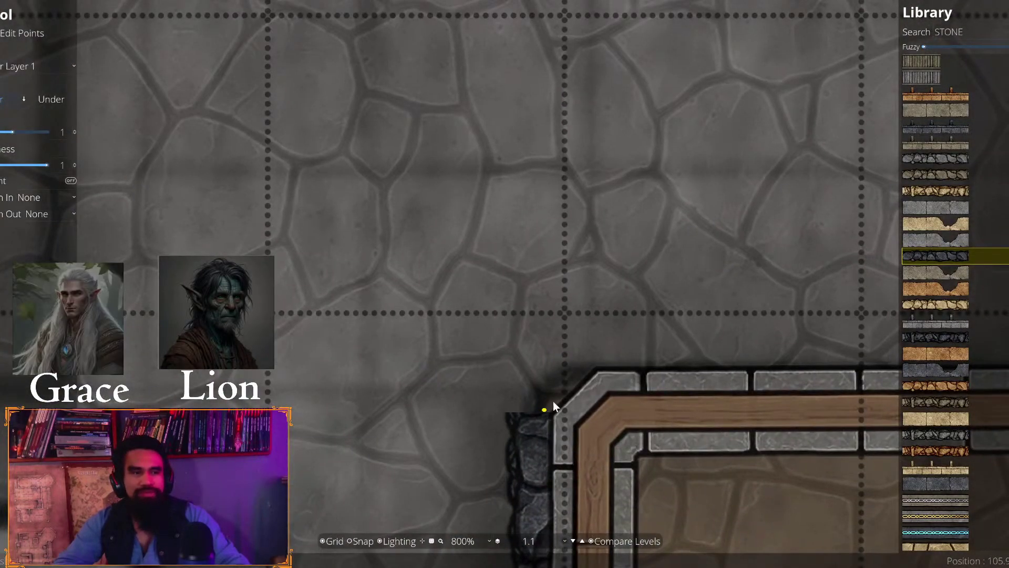
Try to wrap the rubble stone path across the block's top wall and around its upper-right corner
click(586, 376)
drag(696, 370, 229, 386)
drag(591, 377, 317, 348)
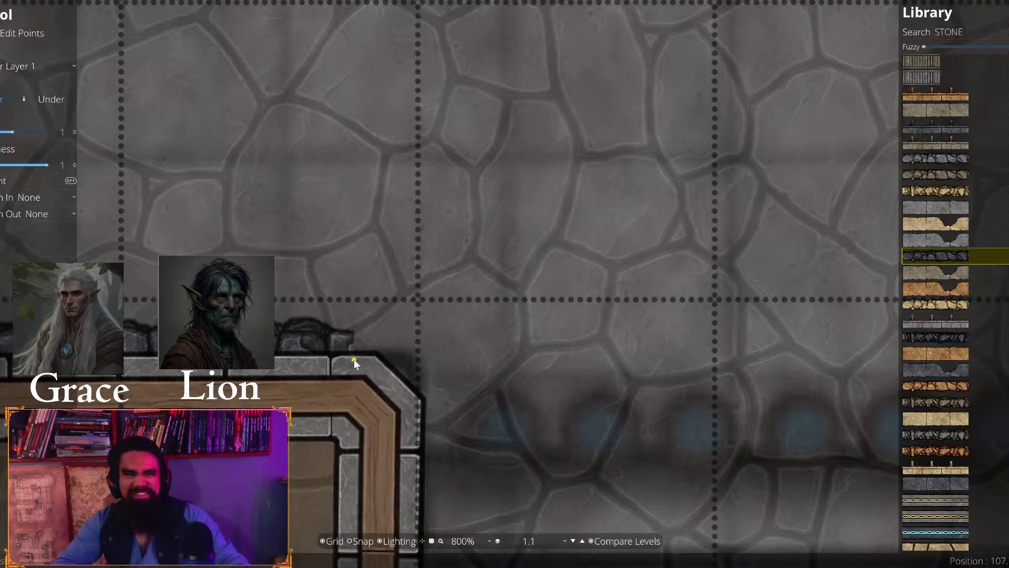
drag(370, 366, 398, 374)
drag(412, 409, 328, 230)
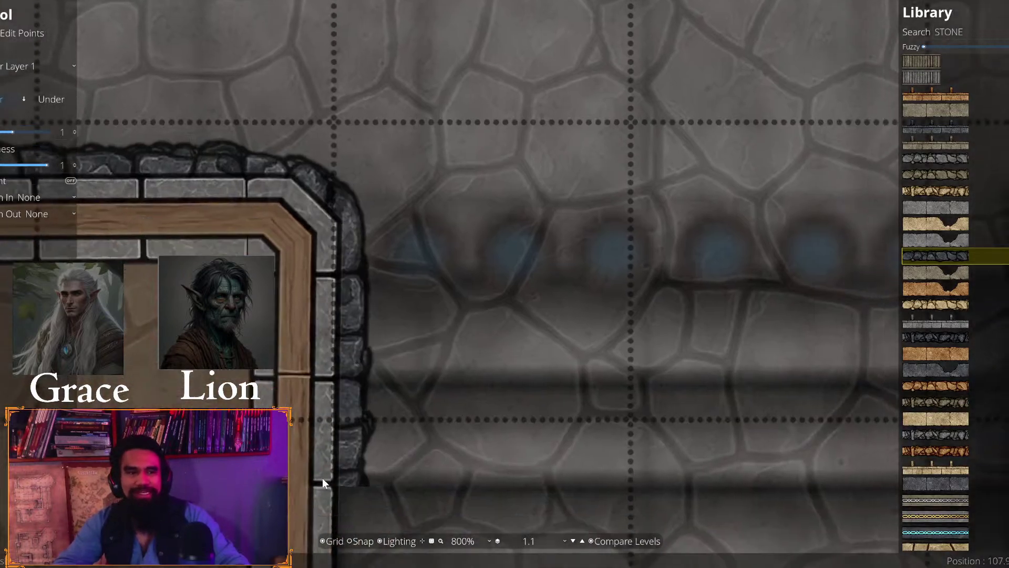
Try to continue the rubble stone path down the stairwell's left wall, and discard the whole unfinished path
drag(331, 504, 324, 311)
scroll(324, 311, down, 1)
drag(417, 424, 383, 262)
drag(405, 520, 309, 299)
scroll(279, 313, up, 1)
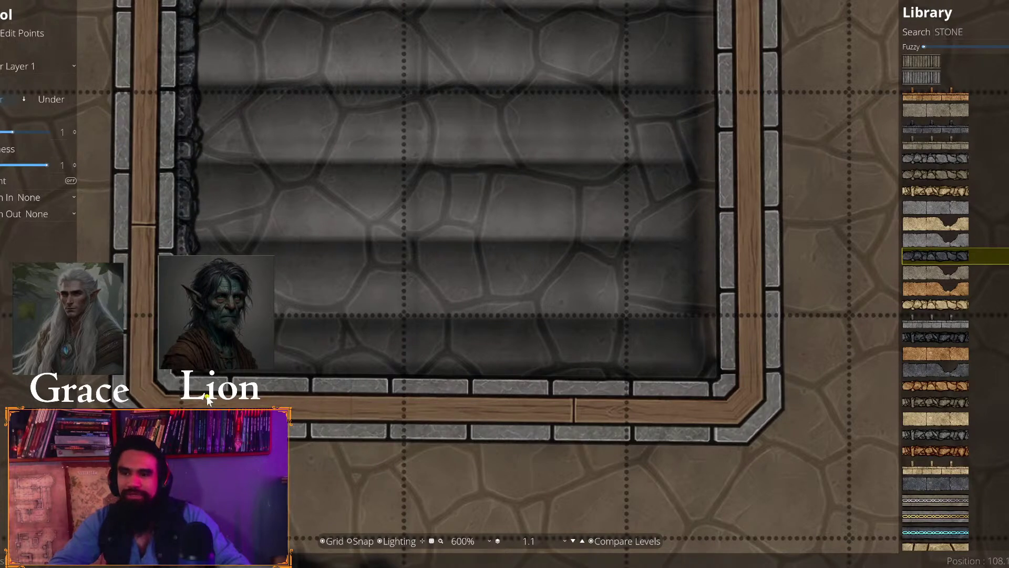
key(Escape)
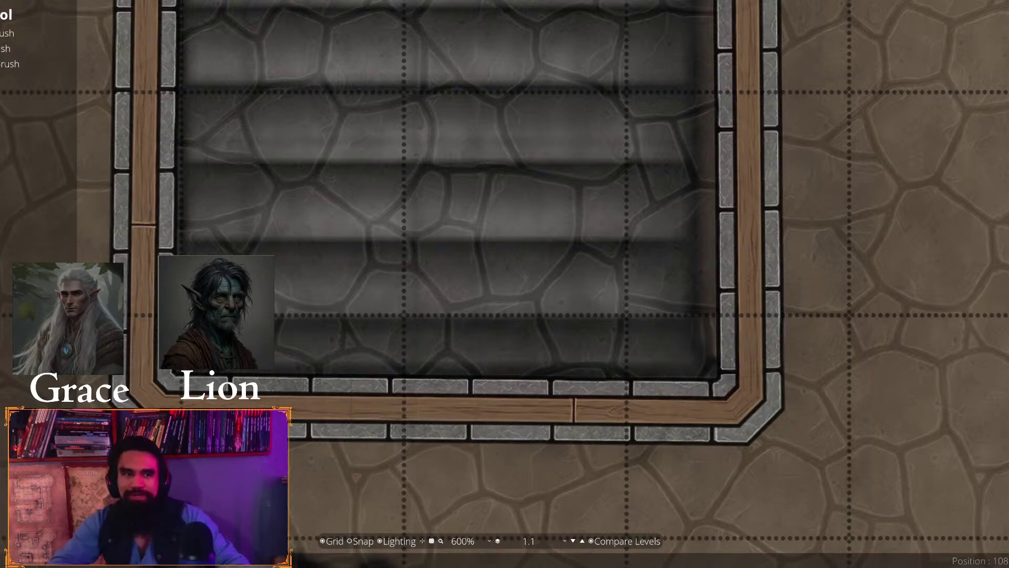
Start a new dark rubble stone path at the outer end of the upper wall of the staircase corridor beside room B
drag(180, 200, 430, 481)
drag(362, 141, 377, 503)
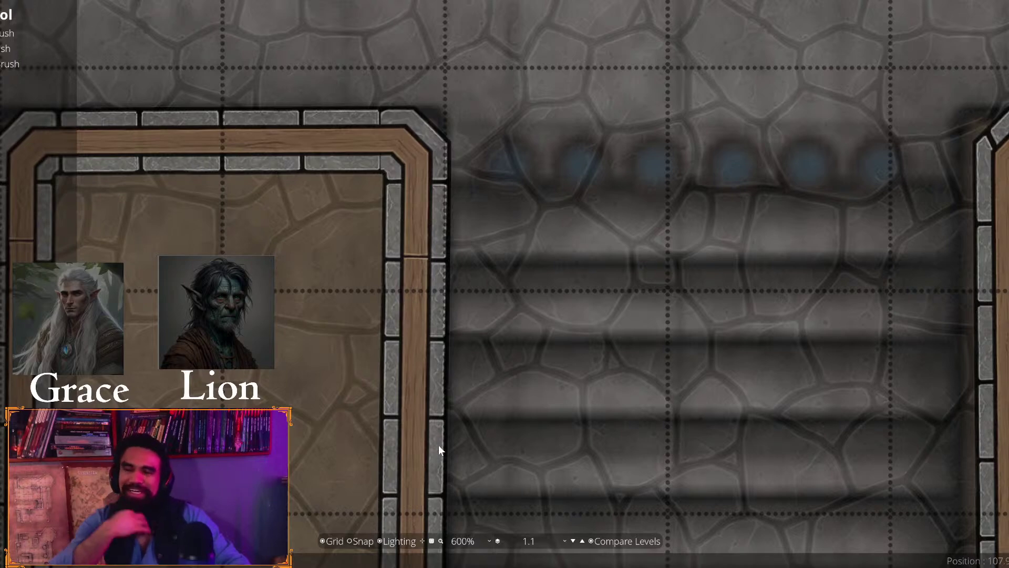
scroll(445, 356, down, 5)
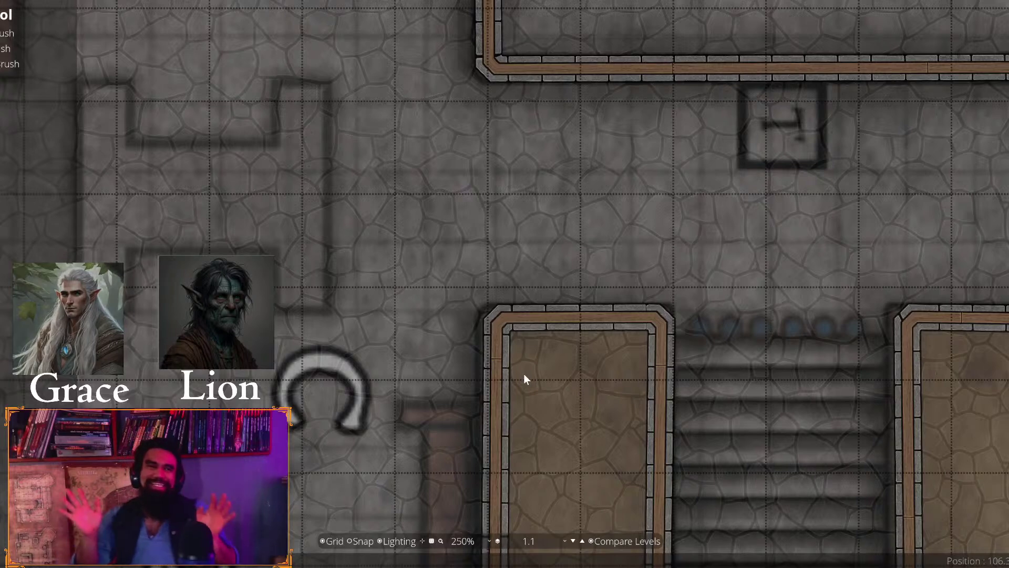
drag(660, 427, 478, 282)
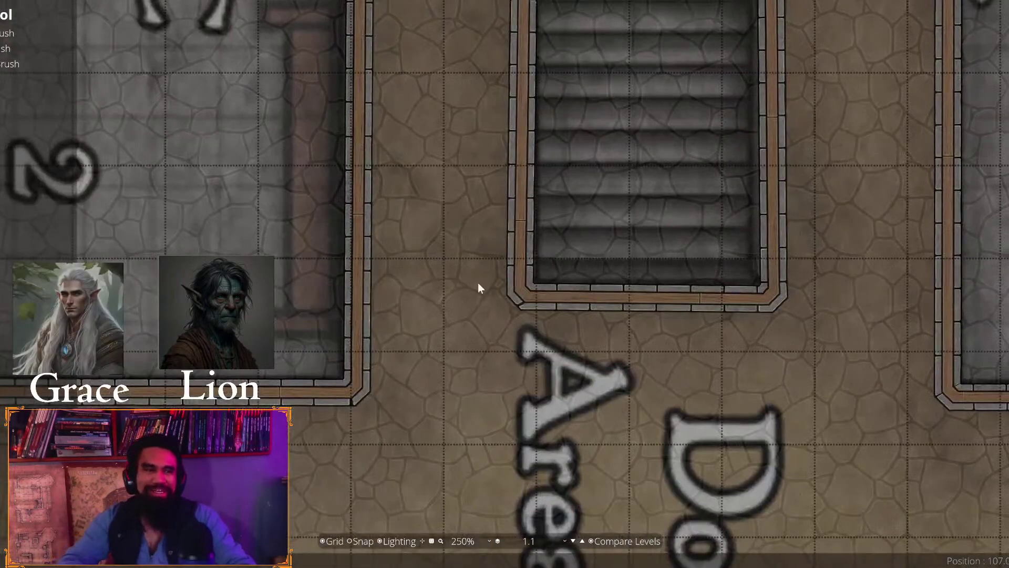
scroll(495, 263, up, 3)
drag(542, 145, 588, 271)
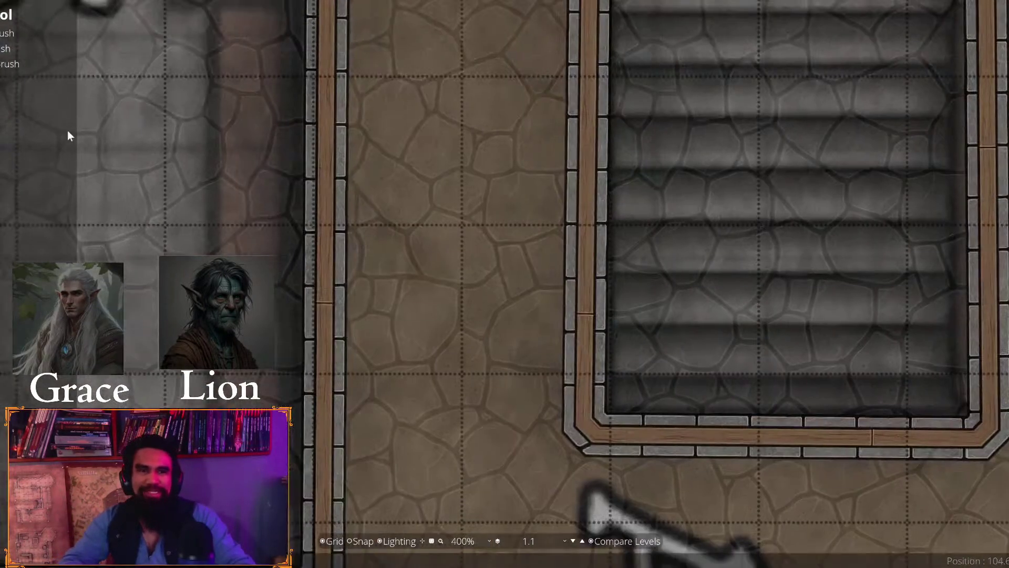
click(2, 84)
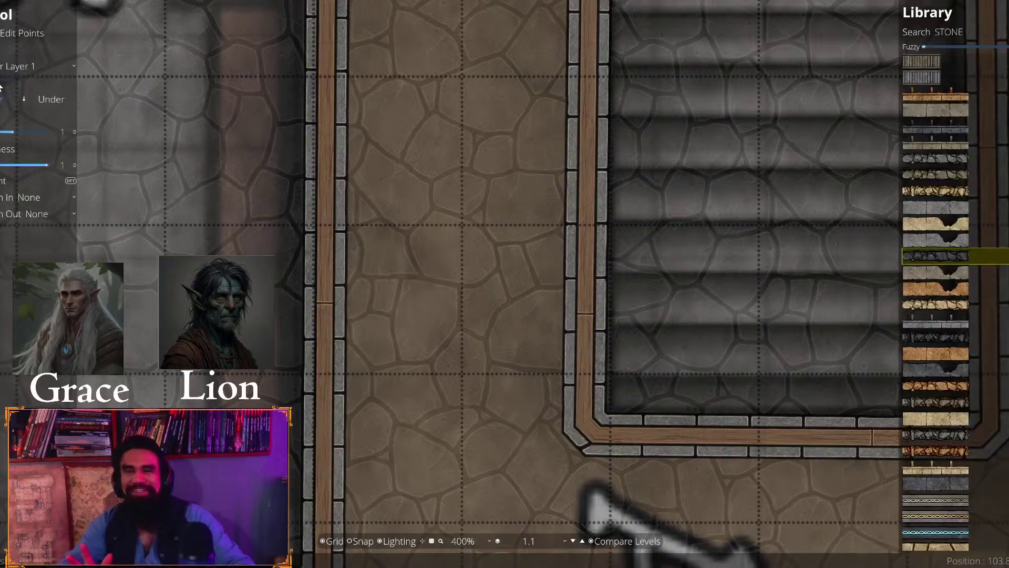
scroll(383, 403, down, 5)
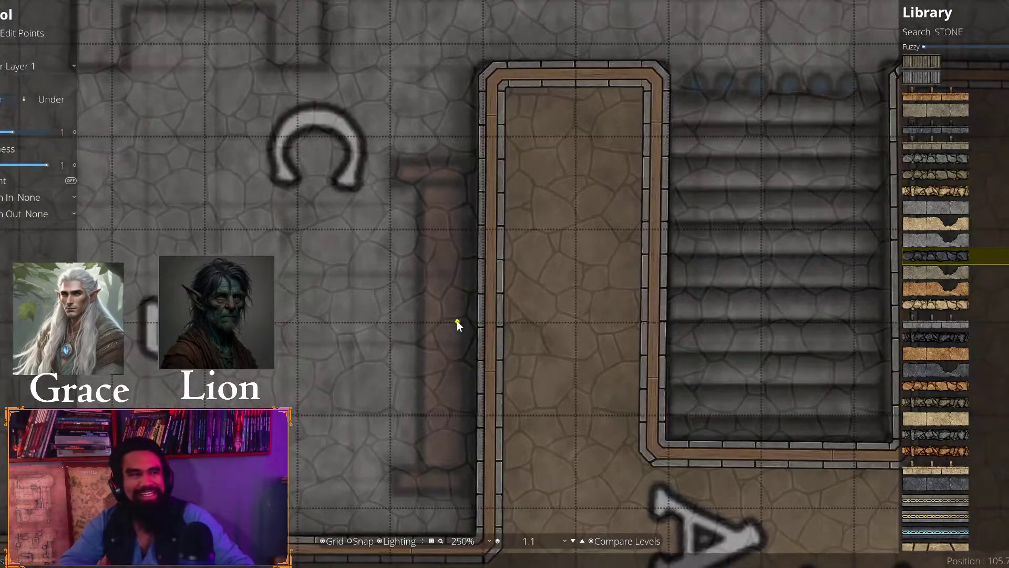
scroll(517, 207, down, 2)
scroll(714, 295, up, 5)
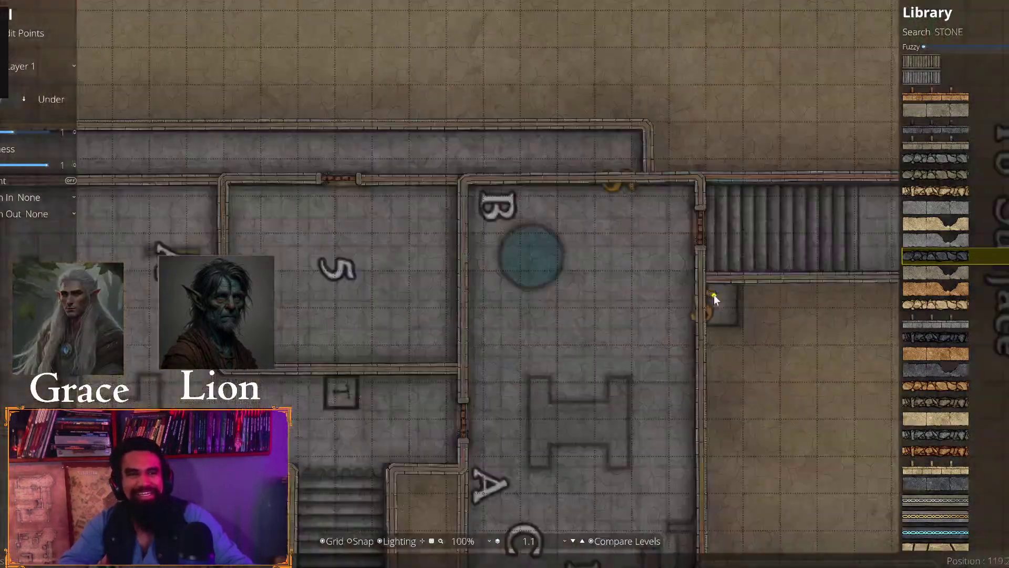
drag(551, 176, 126, 205)
drag(746, 307, 396, 444)
scroll(636, 277, up, 2)
drag(636, 277, 313, 390)
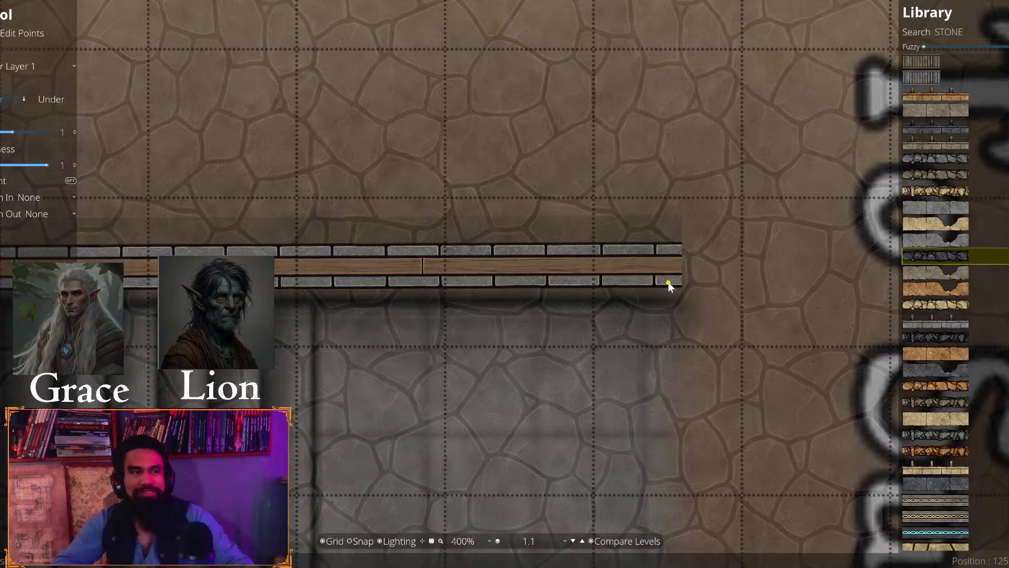
click(681, 287)
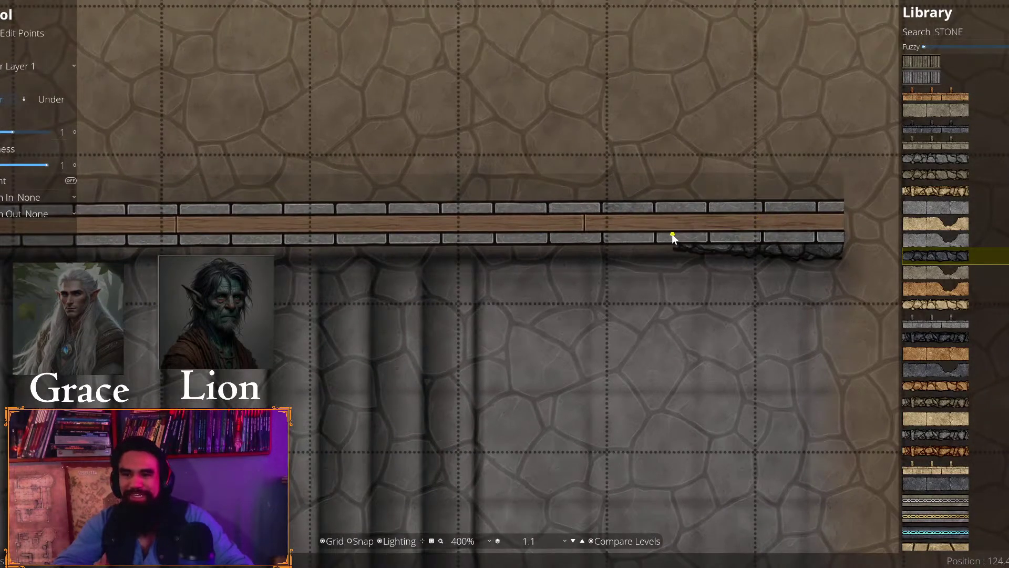
Trace the rubble stone path along the staircase corridor's upper wall, around the corner and down to the door pillar
drag(142, 251, 876, 87)
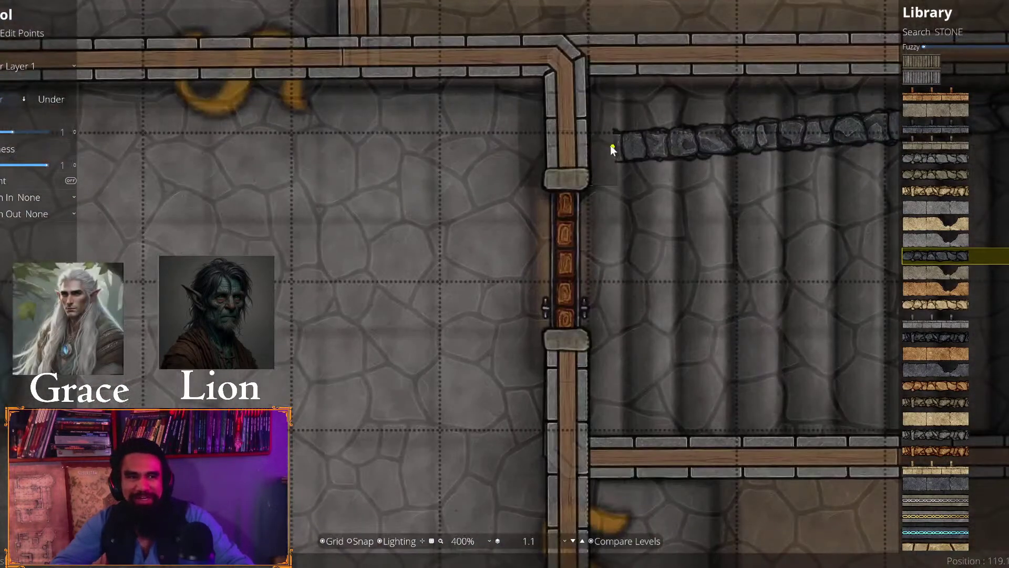
scroll(610, 145, up, 2)
drag(610, 145, 84, 426)
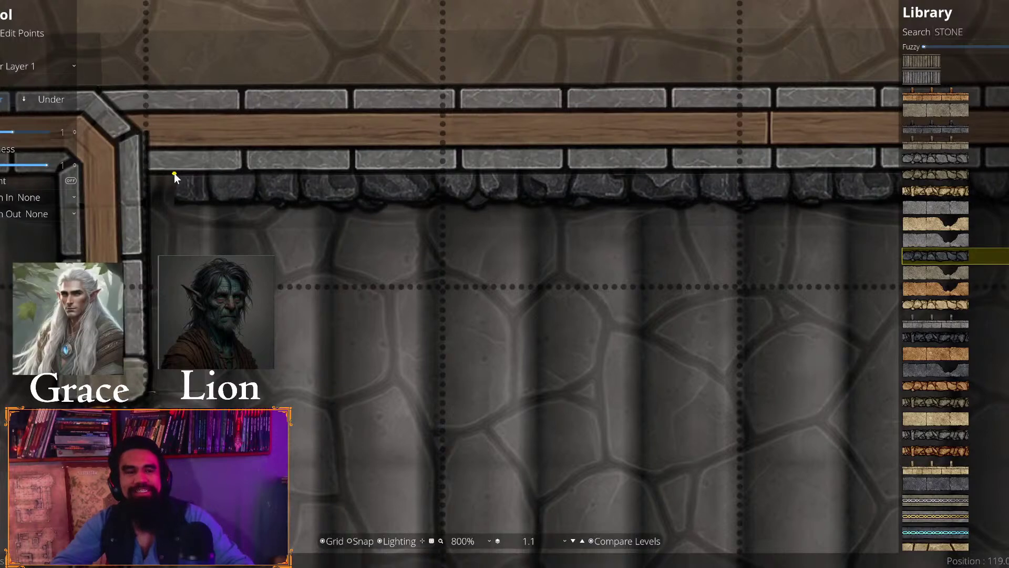
click(141, 174)
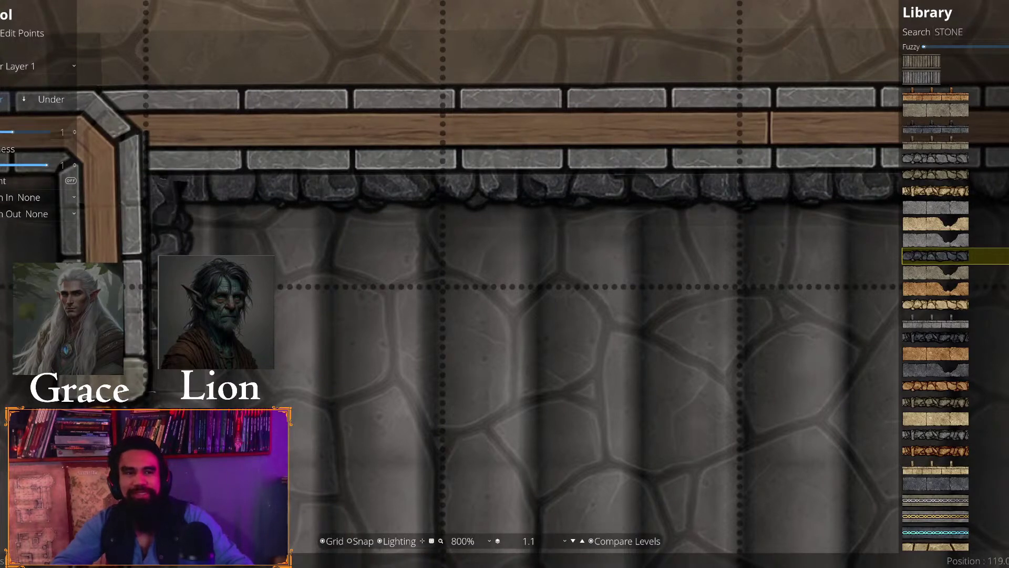
drag(199, 311, 354, 344)
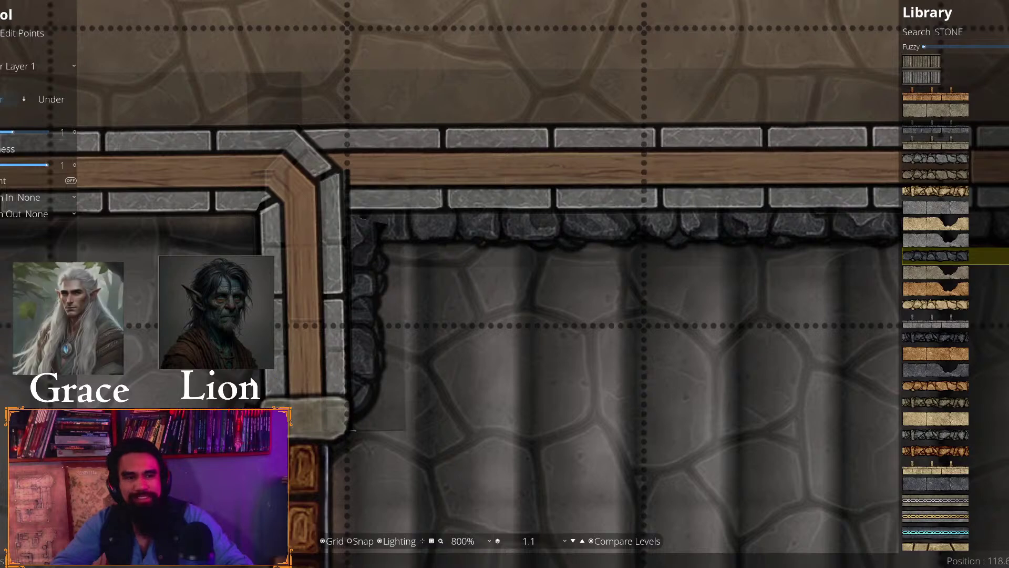
Wrap the rubble stone path behind the door pillar and up into room B's upper-right corner
drag(233, 388, 236, 416)
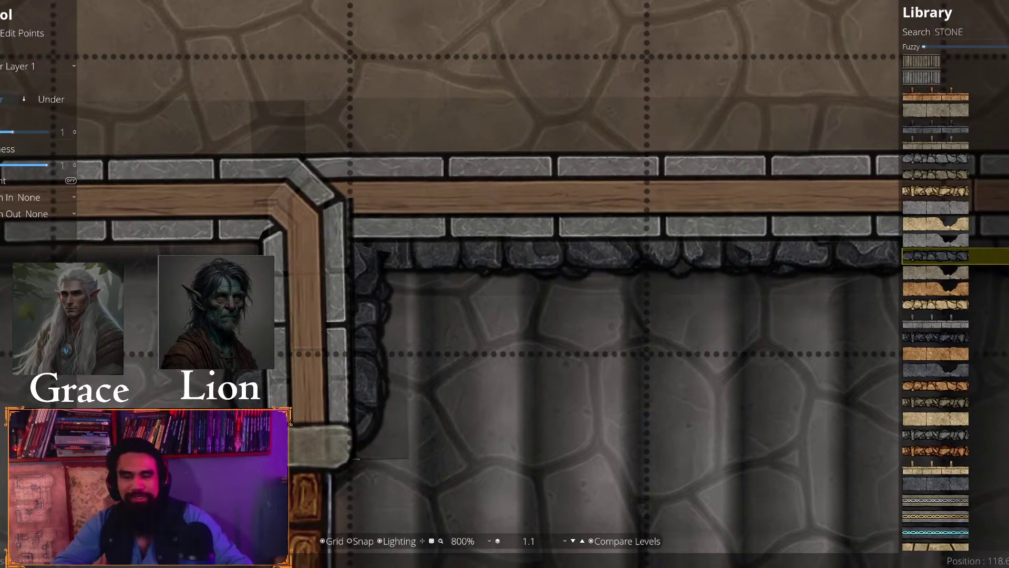
drag(257, 251, 647, 190)
click(374, 233)
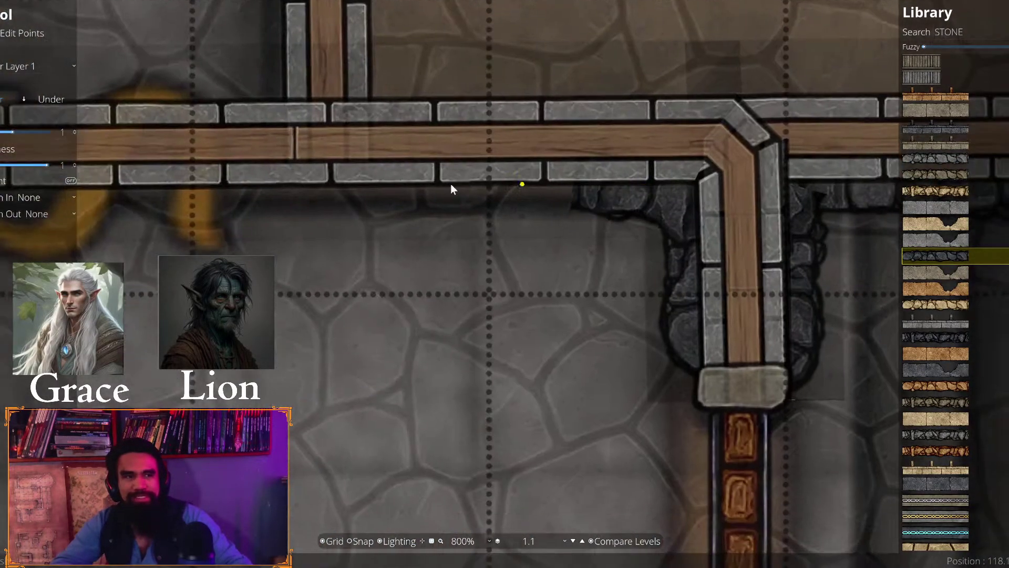
Continue the rubble stone path along room B's upper wall to its upper-left corner
drag(360, 194, 578, 166)
drag(408, 178, 705, 165)
drag(426, 156, 667, 208)
drag(380, 217, 626, 235)
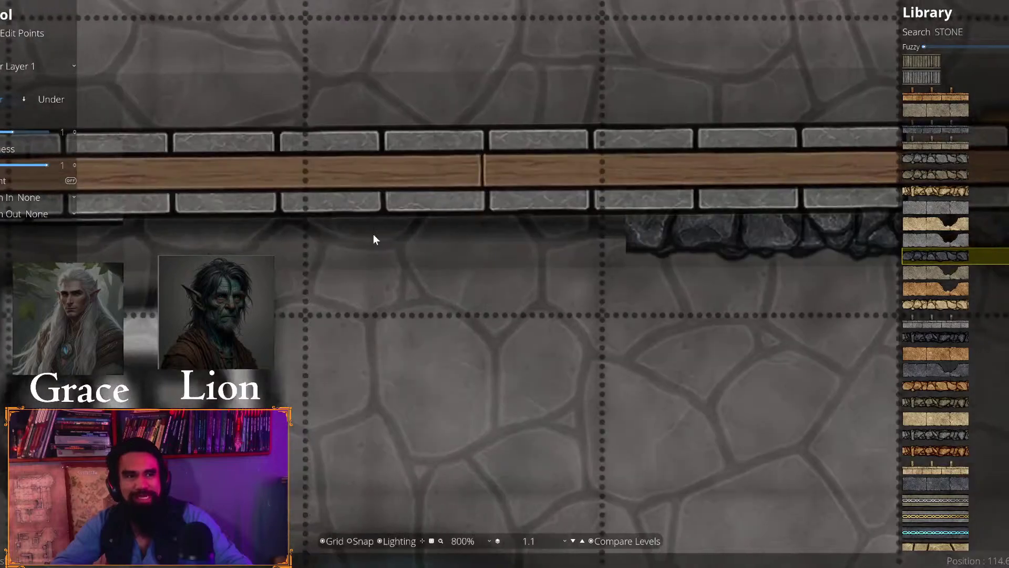
drag(211, 227, 484, 225)
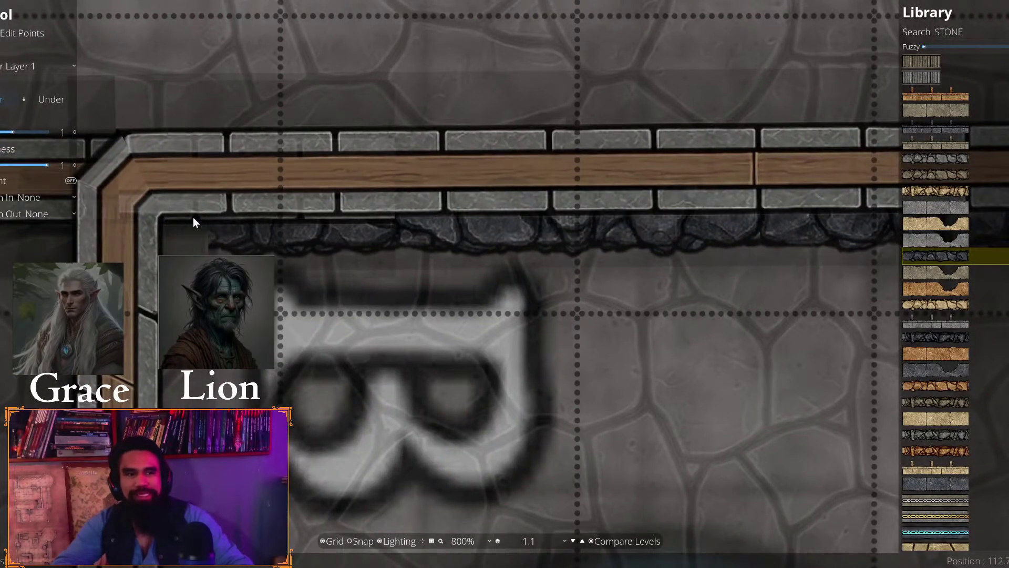
click(173, 226)
Continue the rubble stone path down room B's left wall toward the door pillar
drag(178, 410, 258, 145)
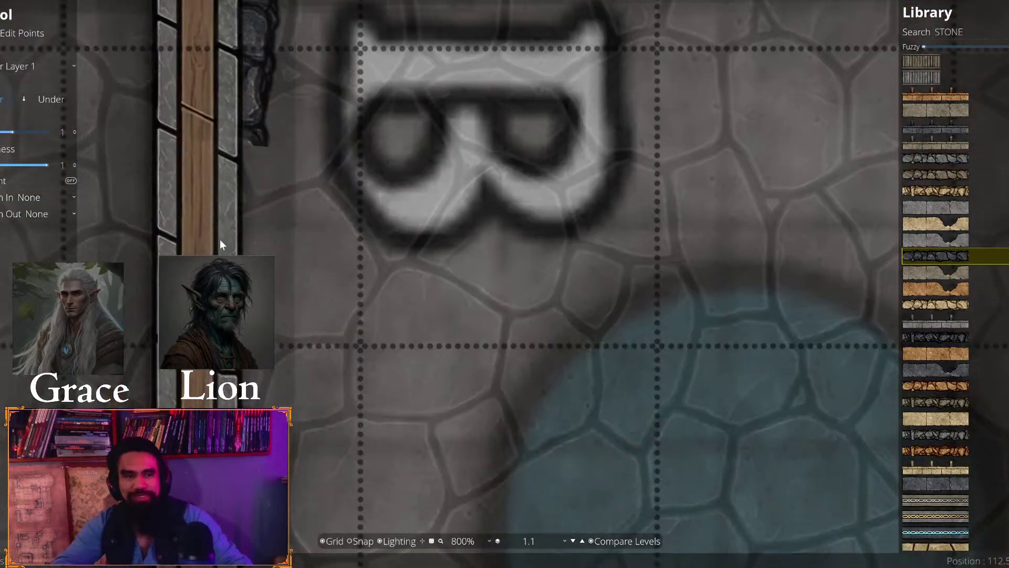
drag(248, 384, 242, 100)
drag(251, 431, 248, 153)
drag(265, 462, 254, 207)
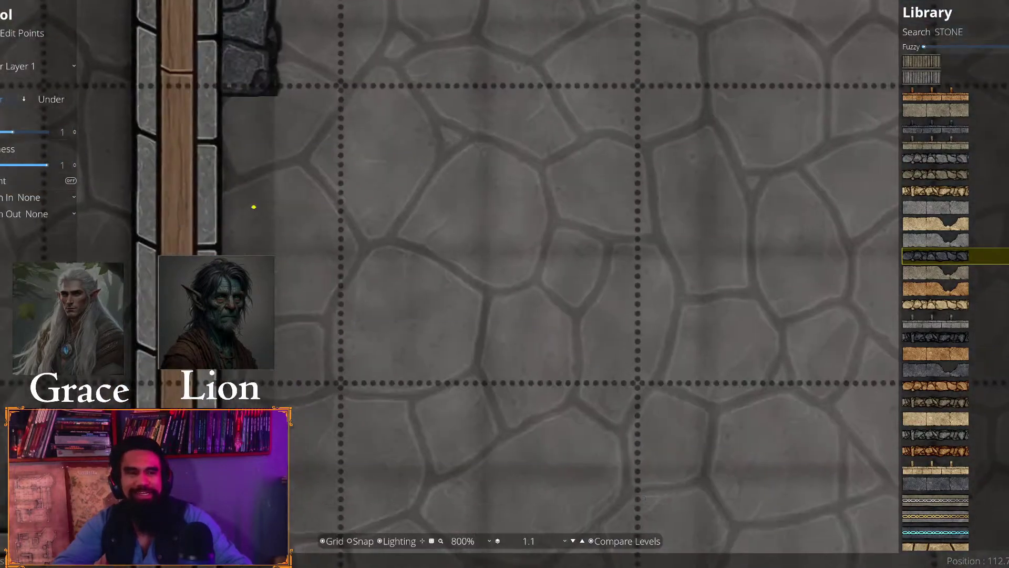
mouse_move(216, 381)
mouse_down()
mouse_move(194, 168)
mouse_move(219, 21)
mouse_up()
drag(225, 407, 236, 370)
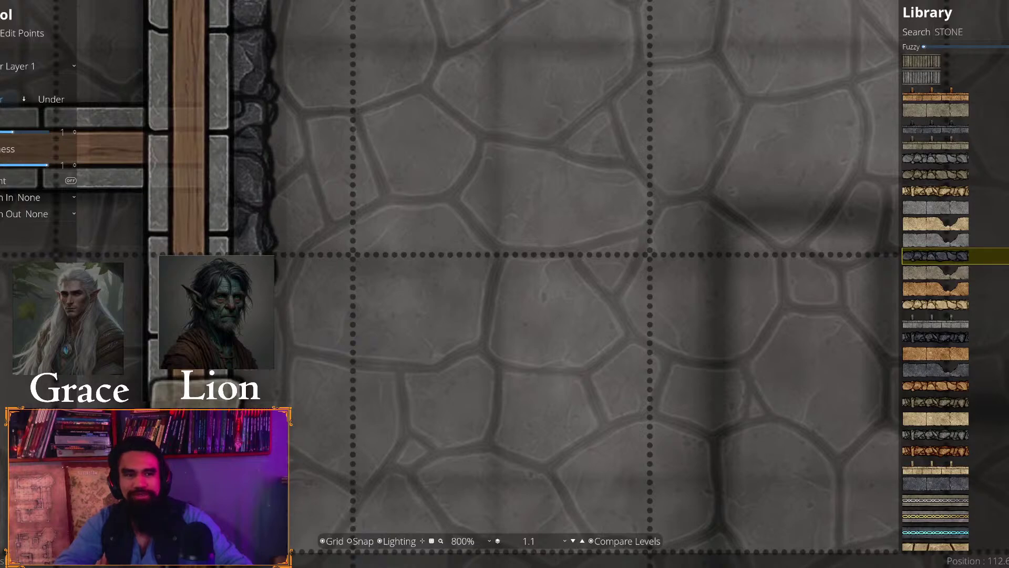
Wrap the rubble stone path behind the door pillar and up to the adjoining corridor's upper corner
click(237, 371)
drag(189, 396, 240, 392)
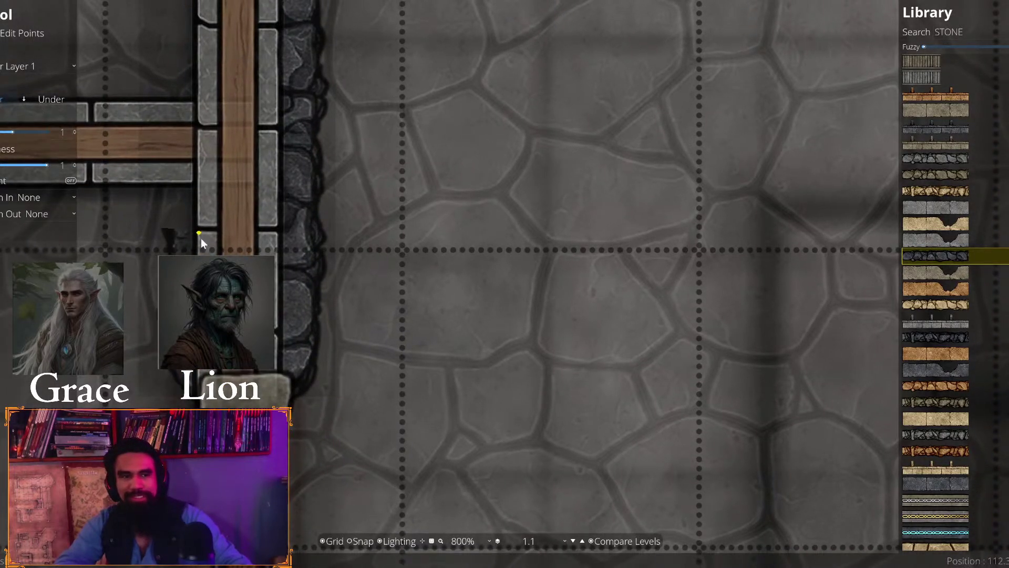
drag(199, 193, 231, 244)
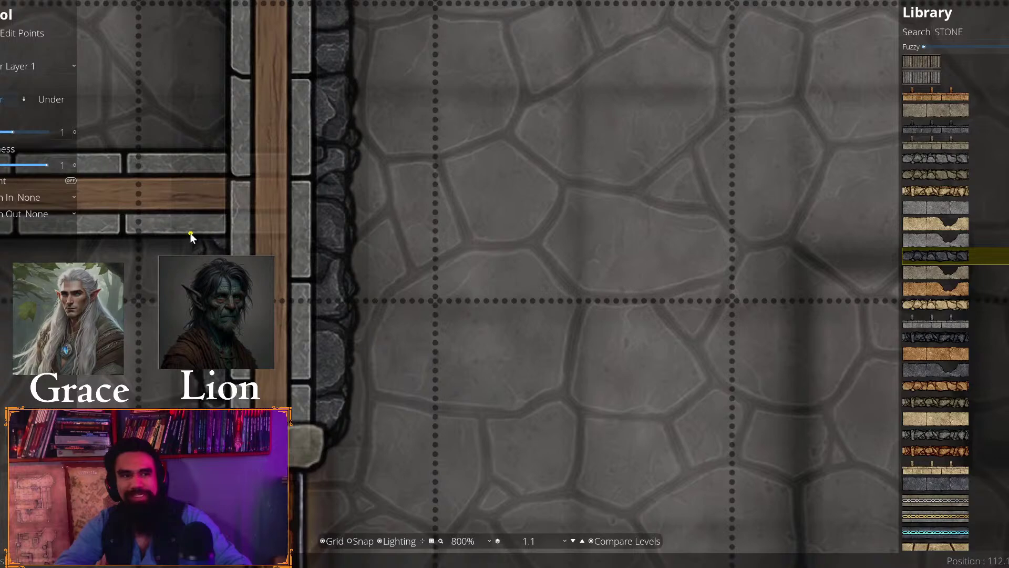
Trace the rubble stone path leftward beneath the corridor's upper wall to its bevelled outer corner
drag(140, 239, 683, 184)
drag(315, 192, 783, 207)
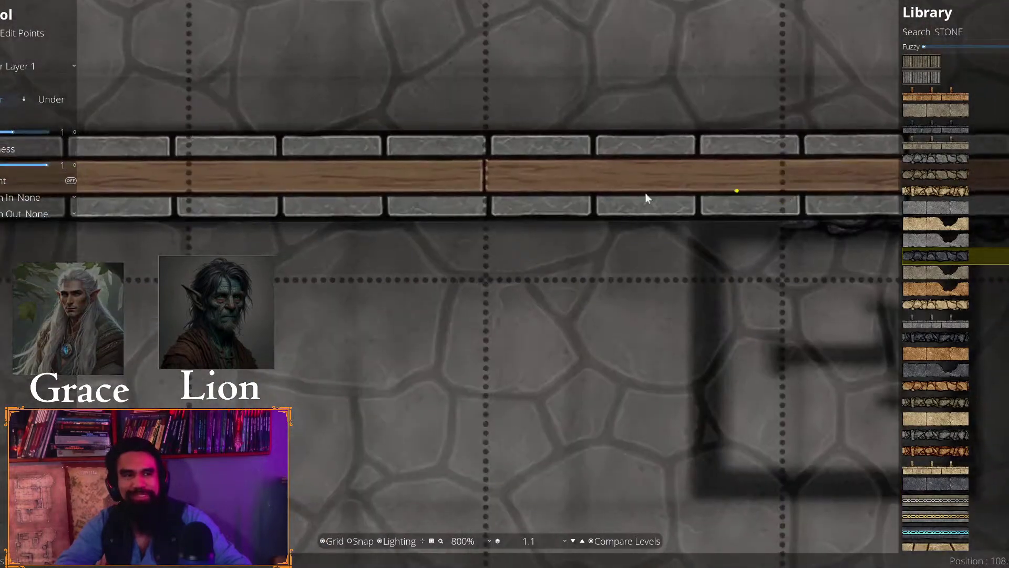
drag(337, 237, 775, 192)
drag(322, 169, 363, 251)
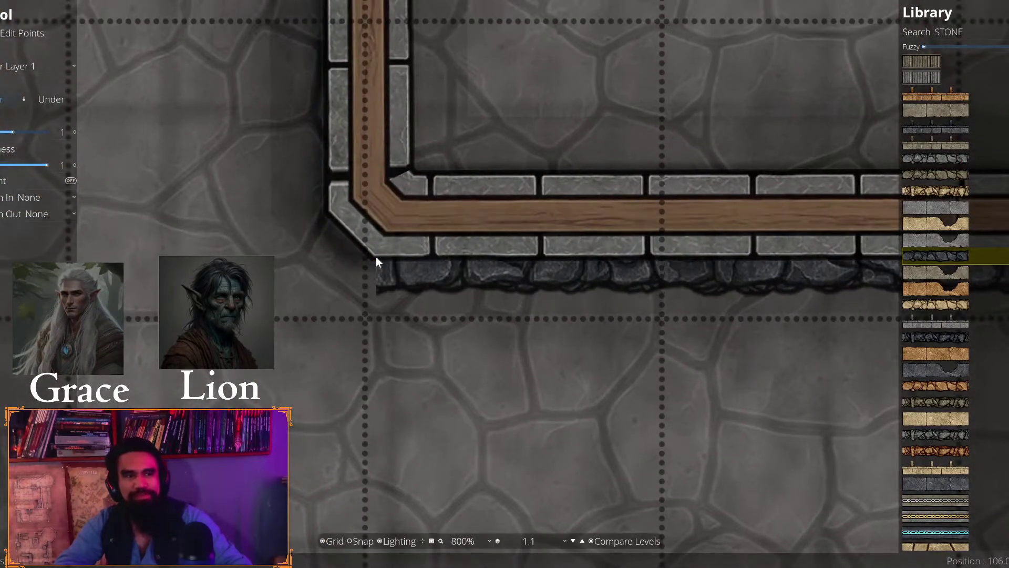
Round the bevelled corner with the rubble stone path and follow the wall up to the upper wall junction
click(377, 256)
drag(303, 216, 316, 268)
click(334, 233)
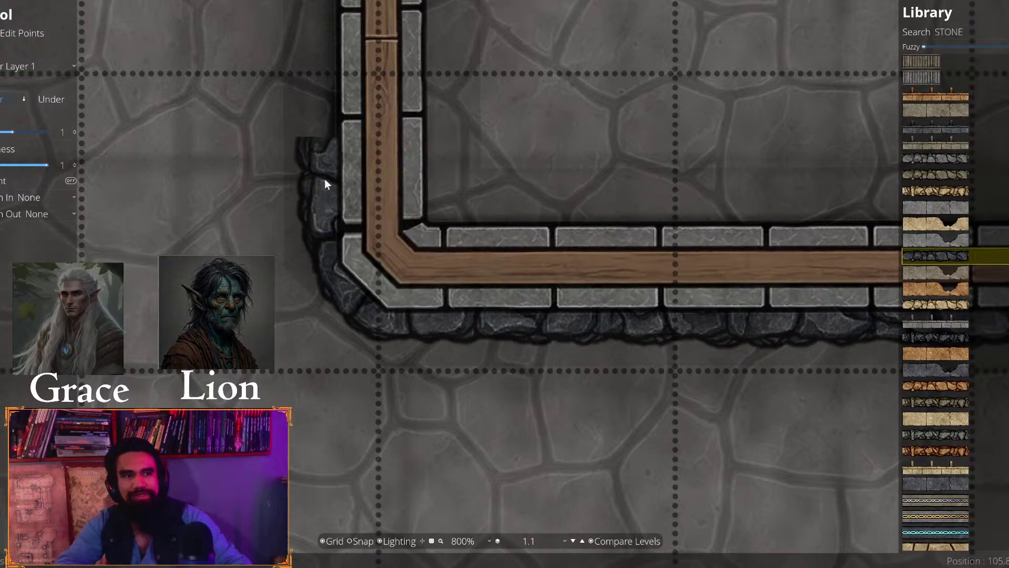
drag(324, 179, 278, 459)
drag(301, 73, 314, 380)
drag(333, 90, 333, 417)
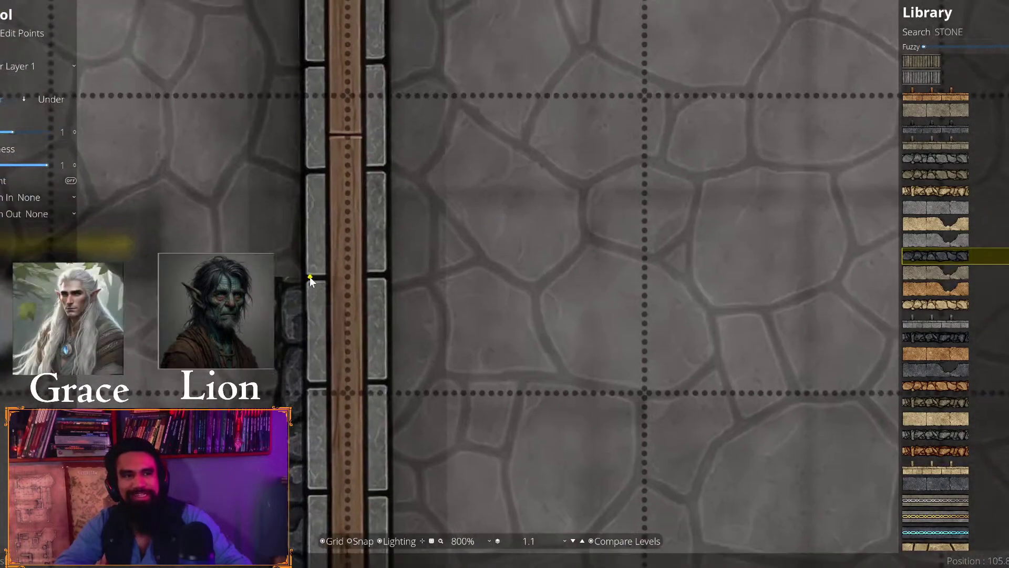
drag(301, 62, 337, 383)
drag(346, 60, 342, 220)
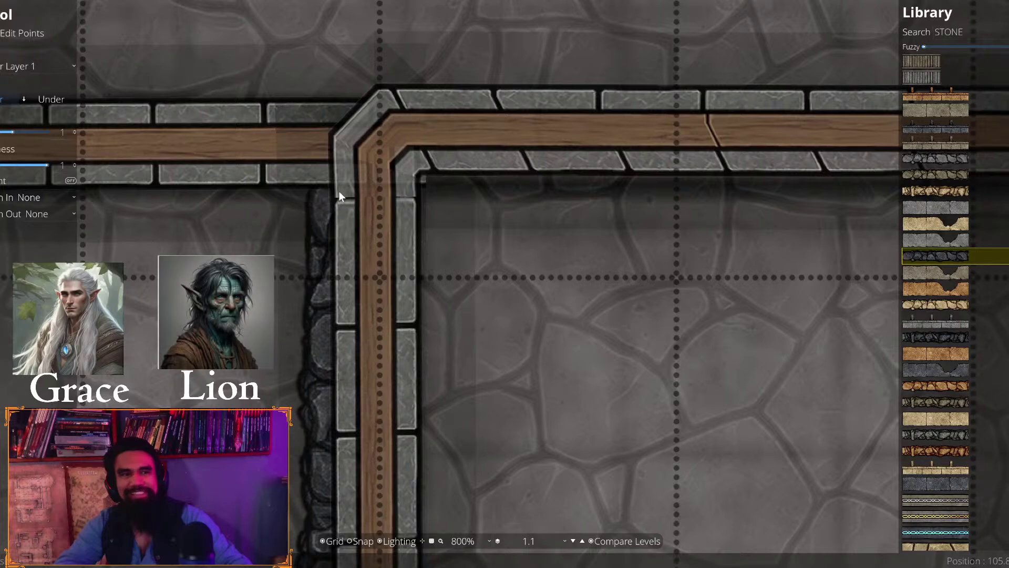
Continue the rubble stone path leftward along the upper wall to its upper-left corner
key(a)
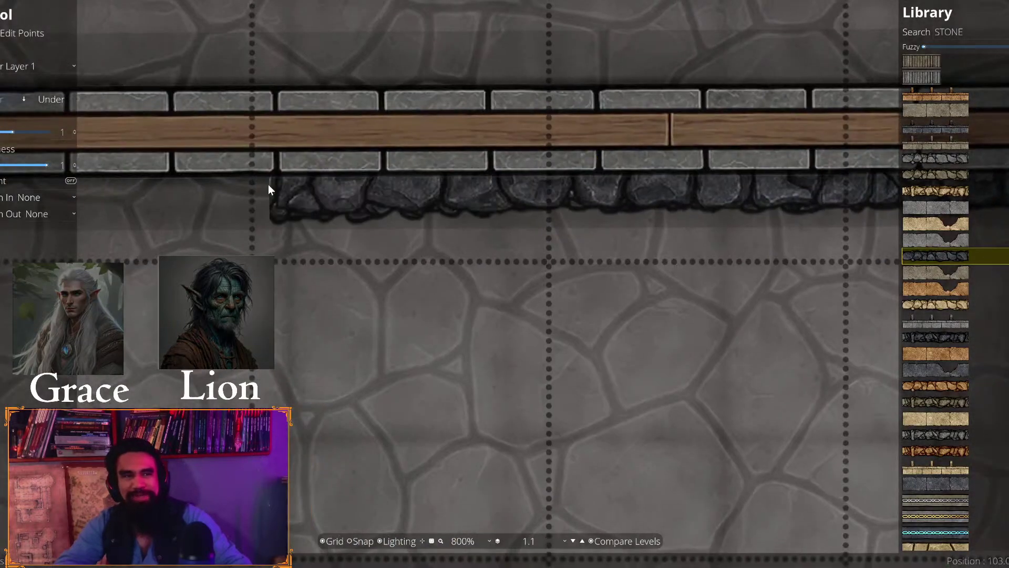
drag(268, 184, 601, 161)
drag(143, 158, 530, 129)
drag(90, 150, 255, 133)
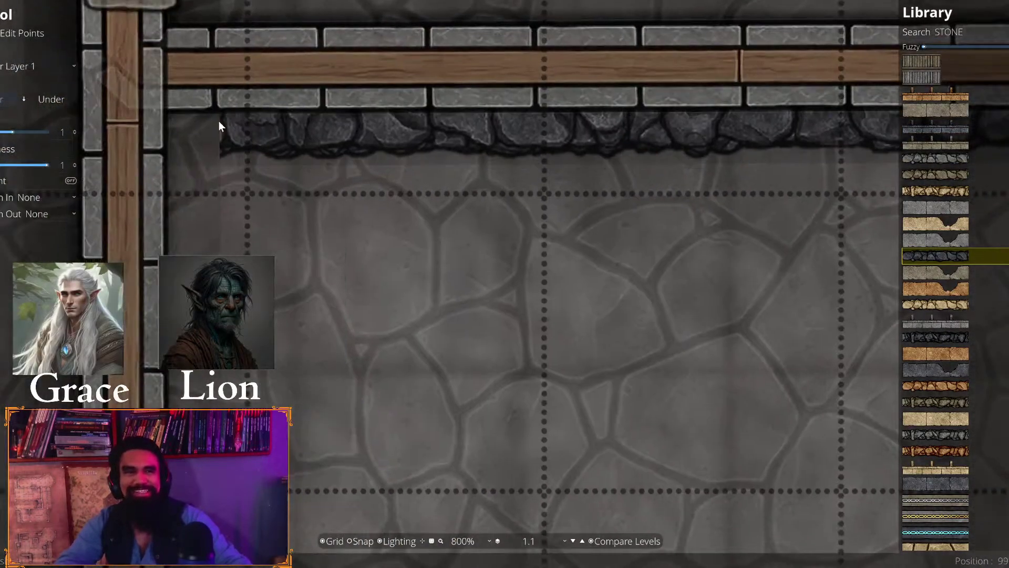
key(a)
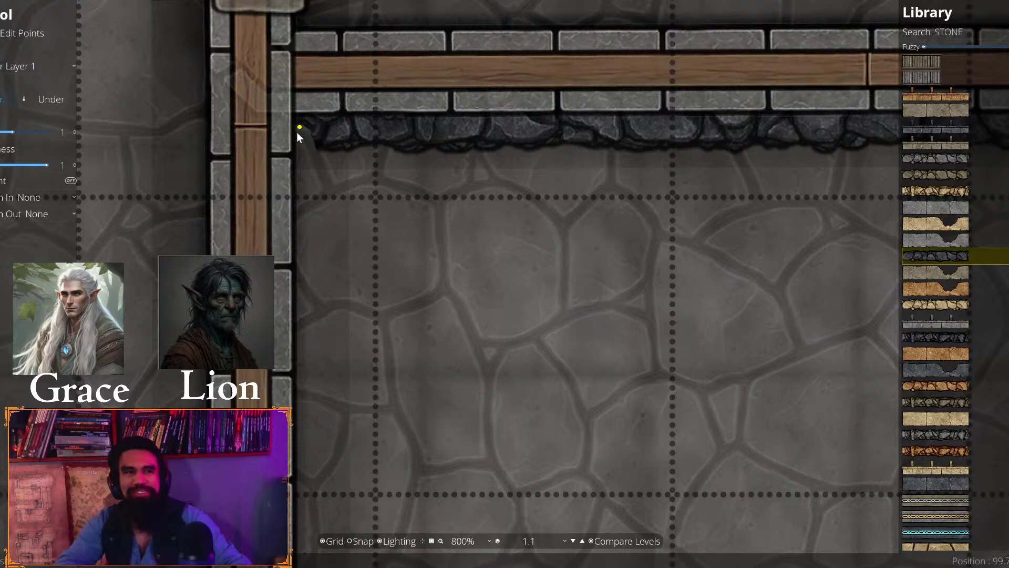
click(297, 131)
Trace the rubble stone path down the left wall, past the yellow S marker, to the lower-left corner
scroll(318, 290, down, 2)
drag(317, 290, 281, 61)
drag(350, 485, 237, 72)
drag(271, 504, 262, 79)
drag(263, 423, 273, 13)
drag(289, 518, 275, 393)
scroll(275, 392, up, 2)
drag(211, 315, 481, 263)
drag(216, 286, 488, 234)
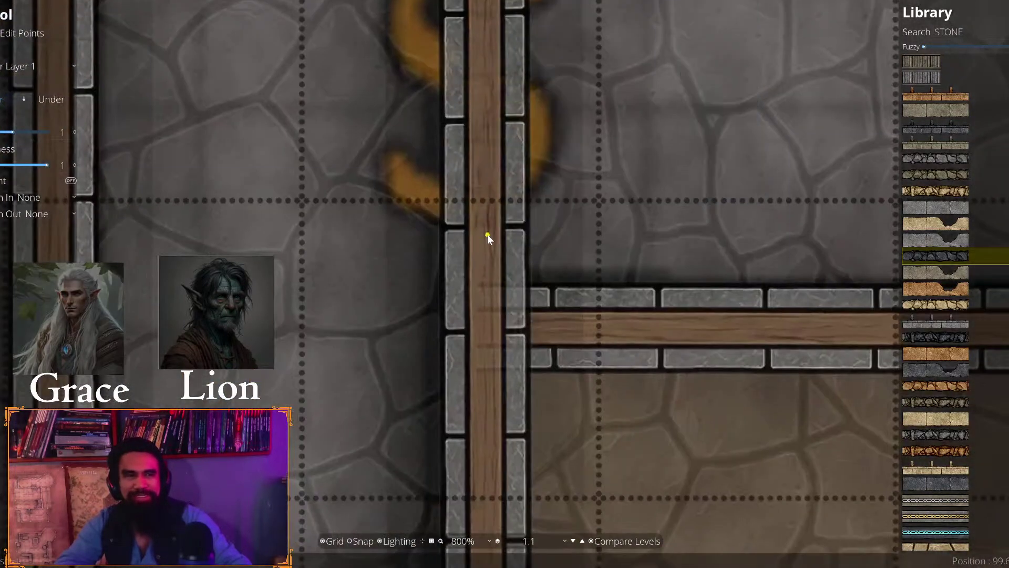
click(529, 283)
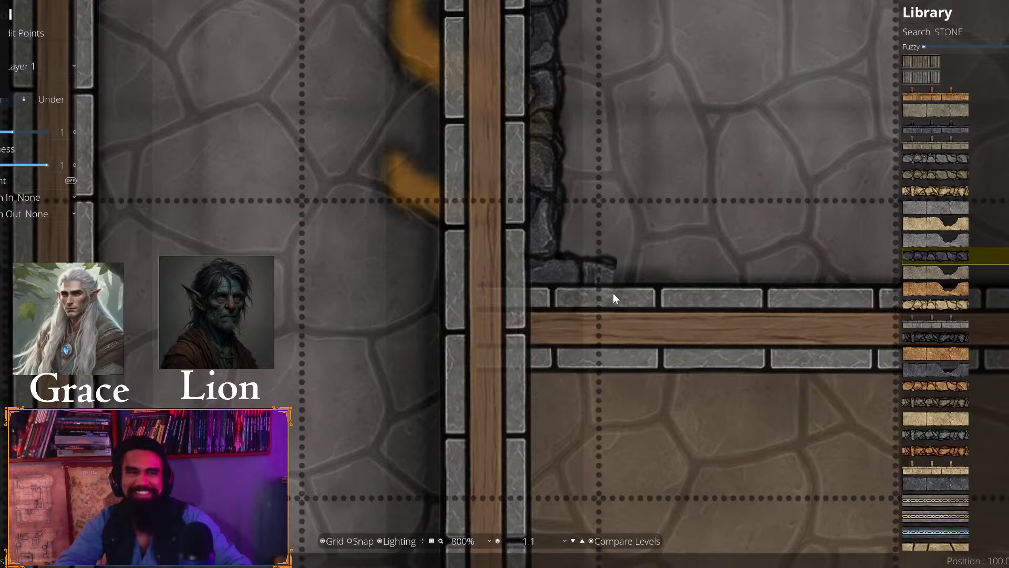
Continue the rubble stone path along the lower wall to its lower-right corner
drag(769, 306, 320, 315)
drag(657, 288, 327, 282)
scroll(327, 282, down, 2)
drag(590, 289, 229, 275)
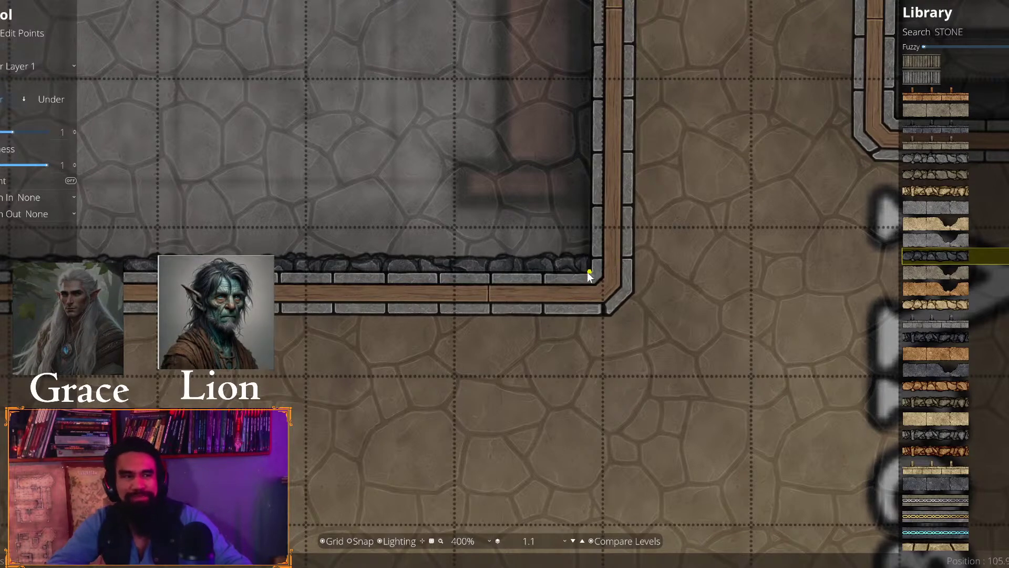
click(585, 252)
Extend the rubble stone path up the right wall and across the top to the bevelled corner beside the stairs
scroll(355, 251, up, 2)
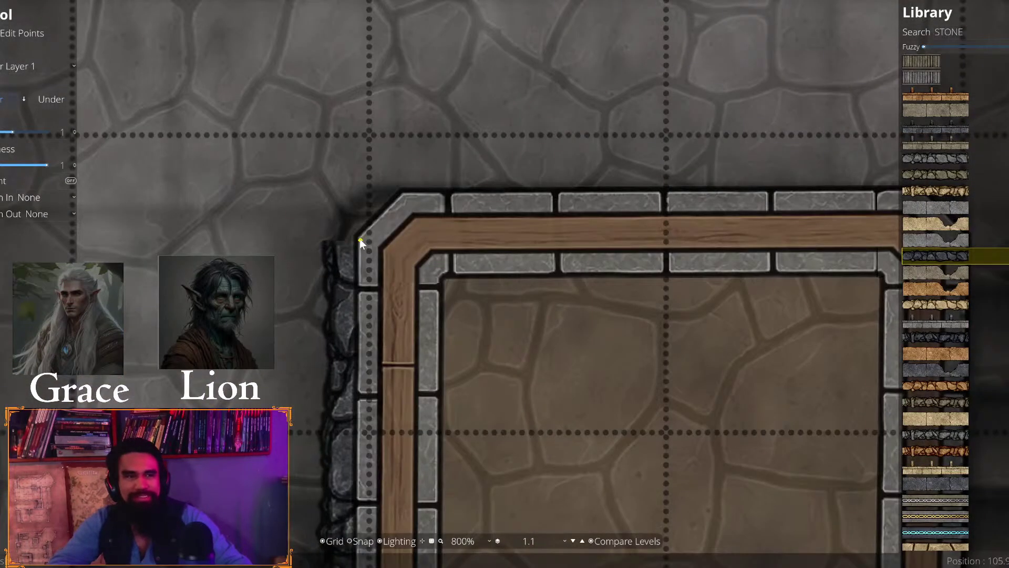
click(359, 239)
drag(556, 162, 110, 174)
click(469, 201)
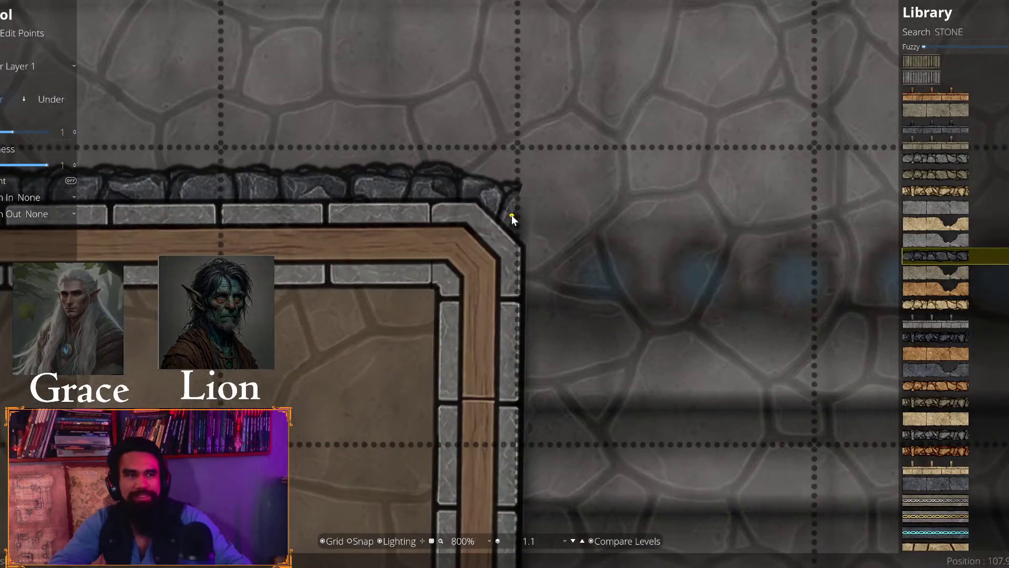
click(525, 246)
Line the staircase's left wall and bottom wall with the rubble stone path up to the lower-right corner
drag(457, 381, 272, 55)
drag(321, 314, 260, 6)
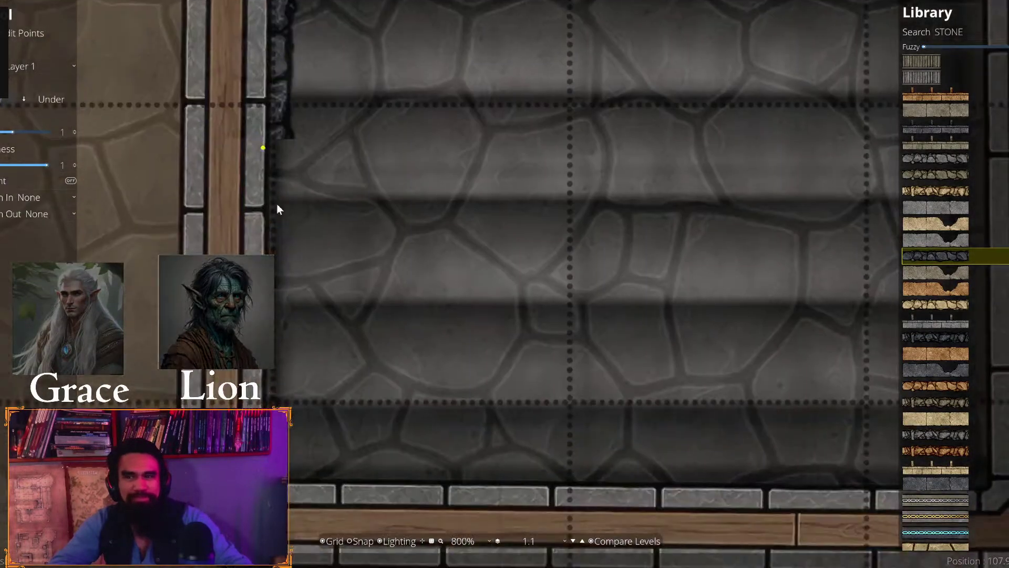
drag(278, 219, 256, 130)
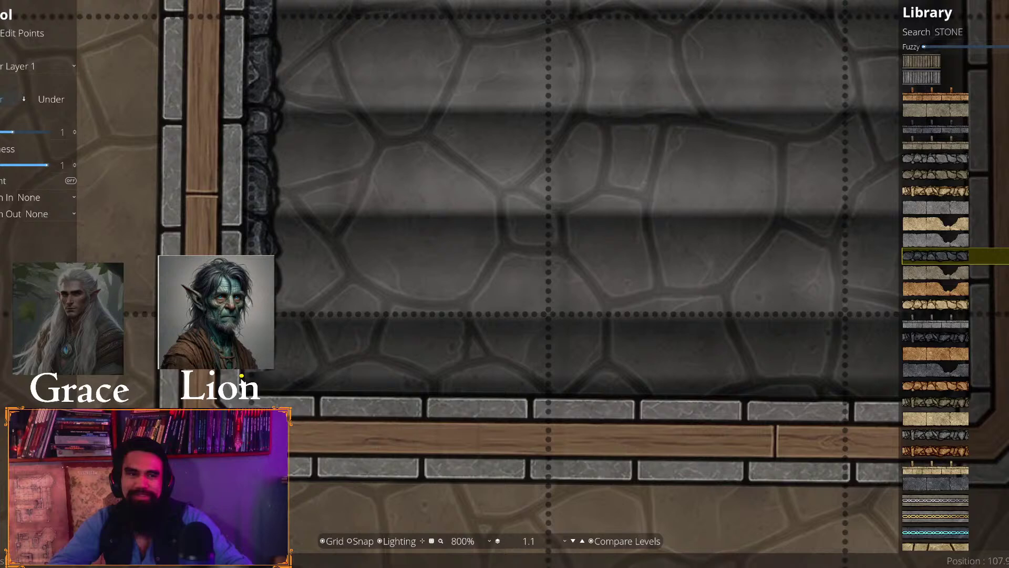
drag(322, 390, 0, 375)
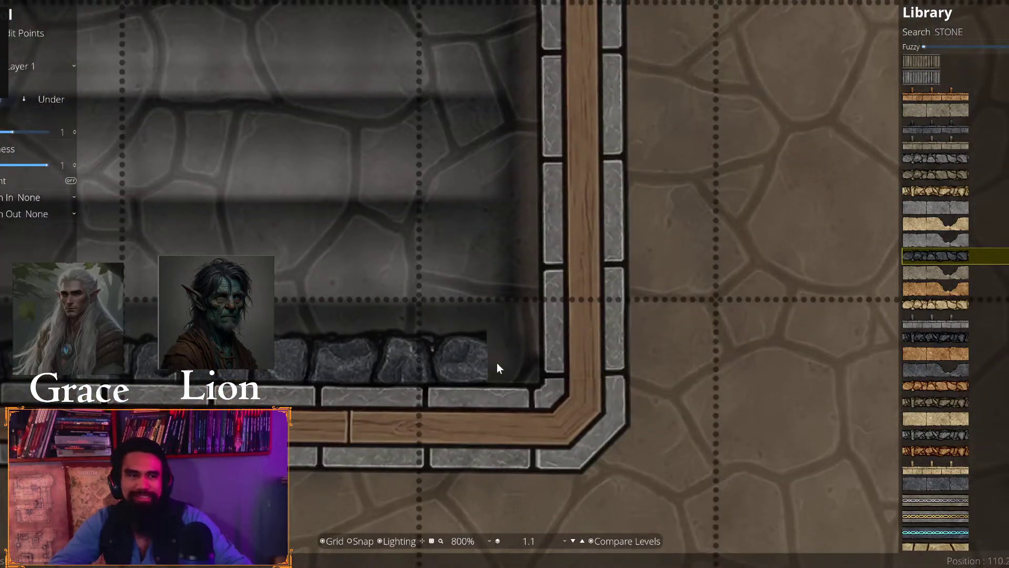
click(535, 380)
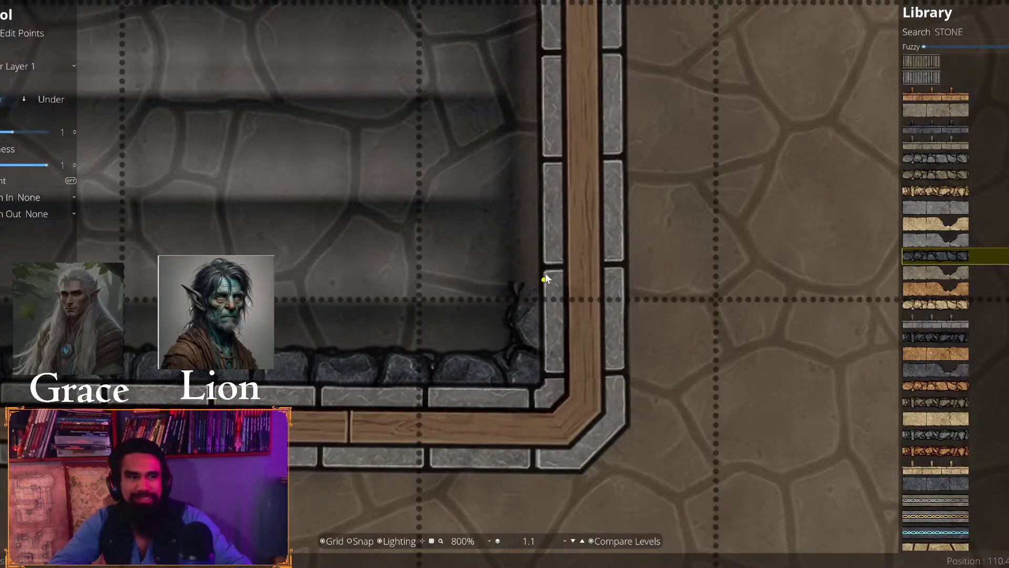
Trace the rubble stone path up the staircase's right wall to the bevelled outer corner
drag(532, 90, 474, 489)
drag(486, 142, 437, 536)
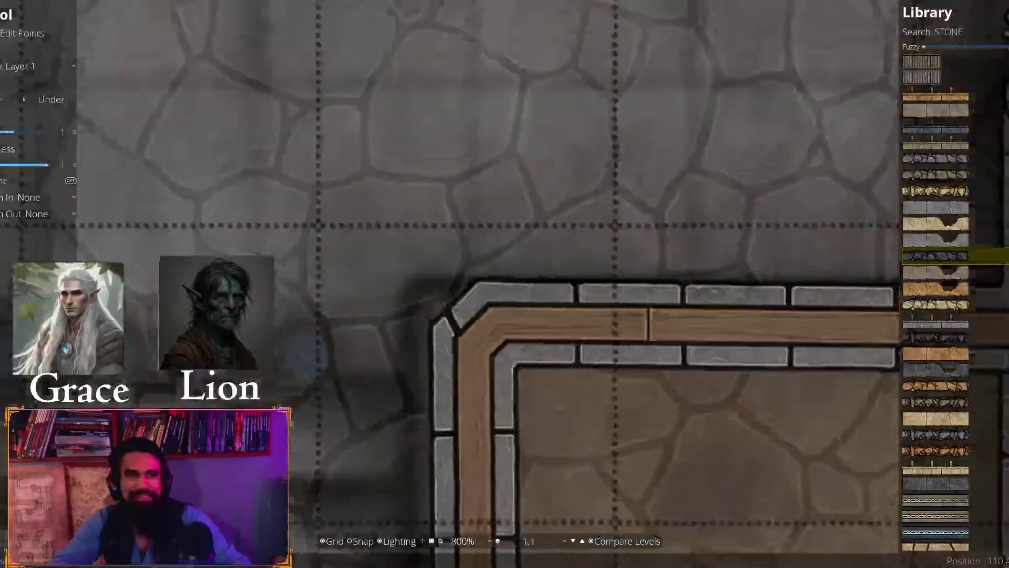
scroll(417, 308, down, 1)
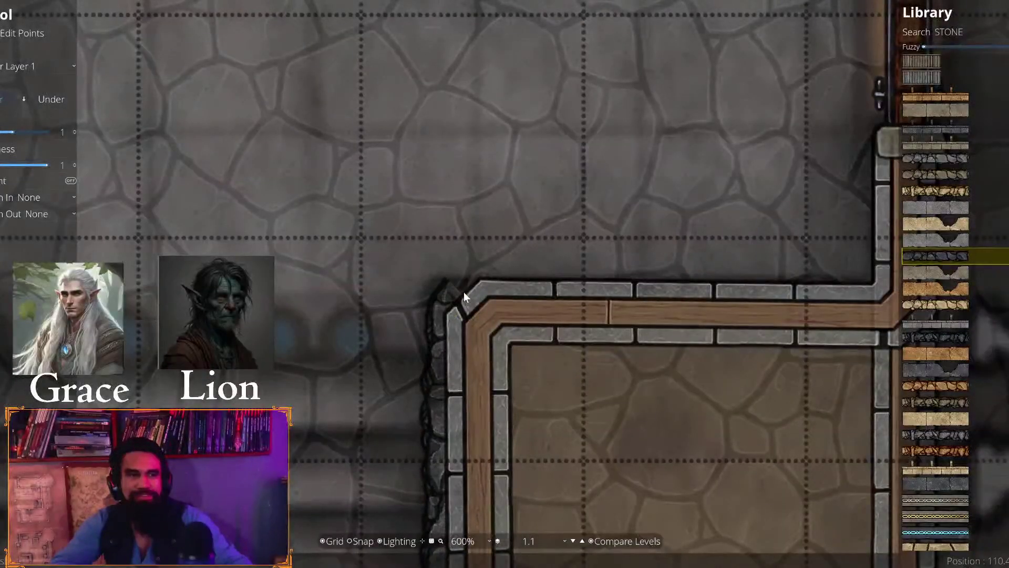
Continue the rubble stone path along the wall to the inner corner and up to room A's door pillar
drag(488, 280, 197, 317)
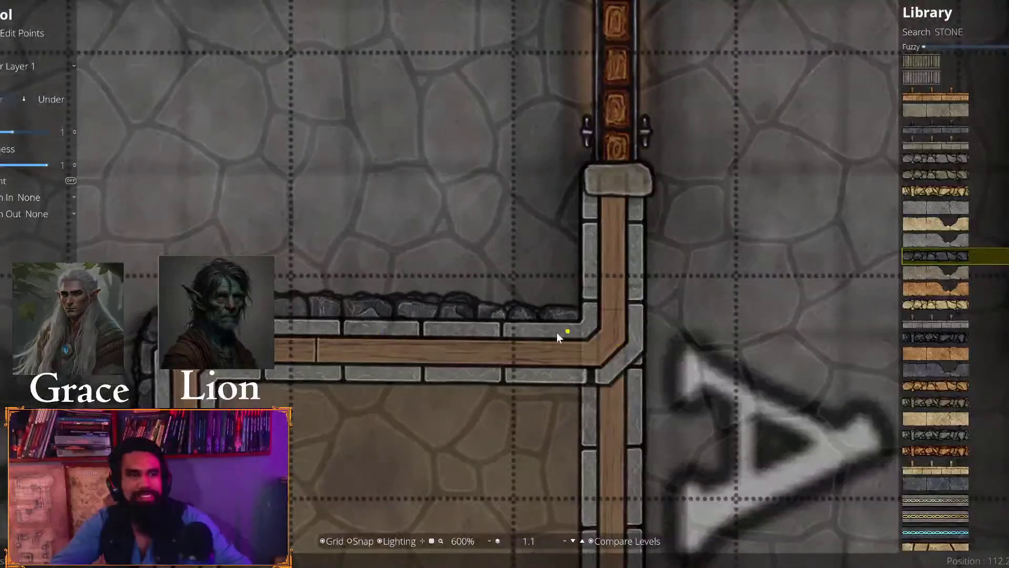
click(571, 327)
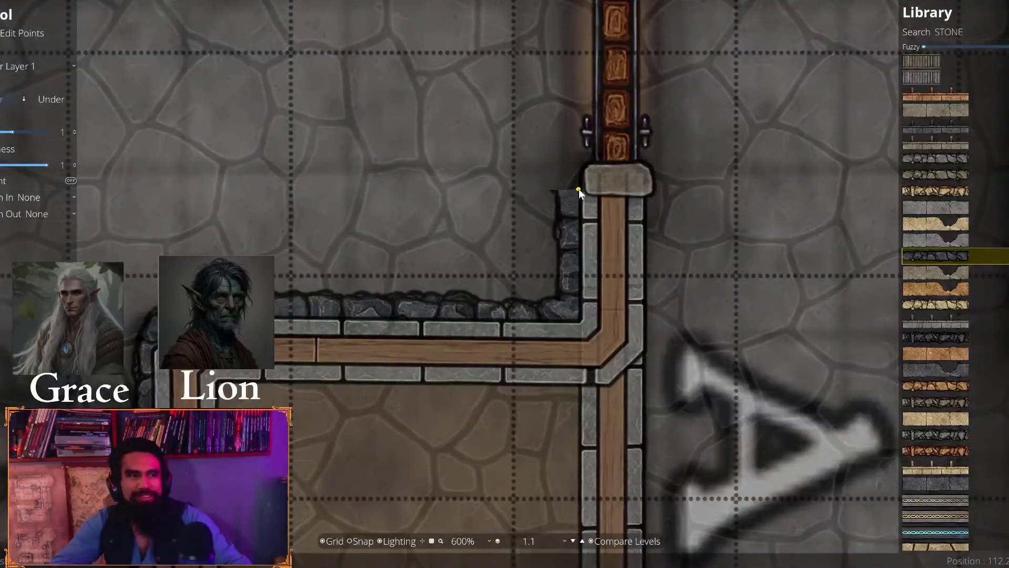
click(582, 174)
drag(564, 187, 401, 177)
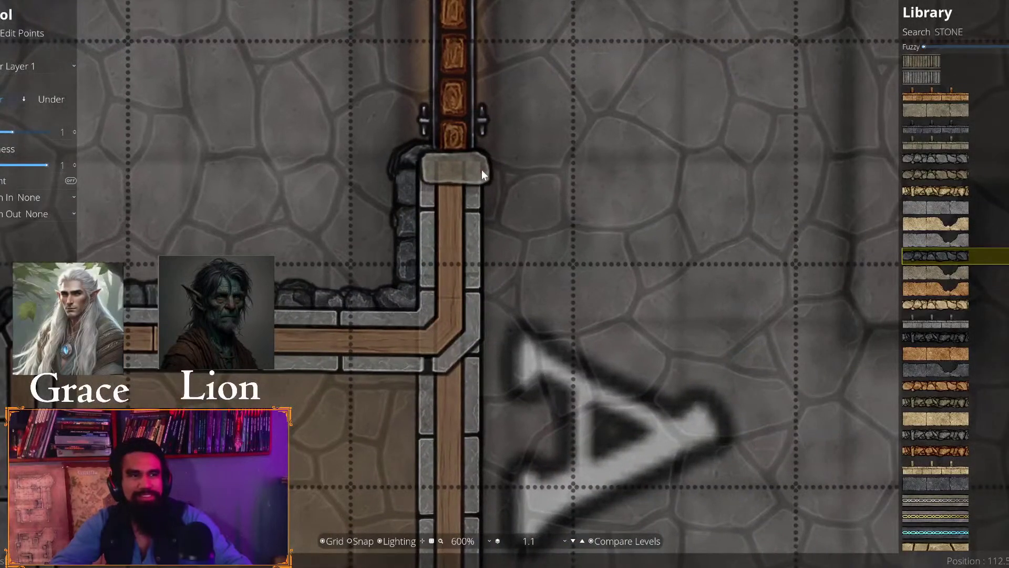
Run the rubble stone path past the door pillar and down room A's left wall to the lower-left corner
drag(478, 290, 503, 138)
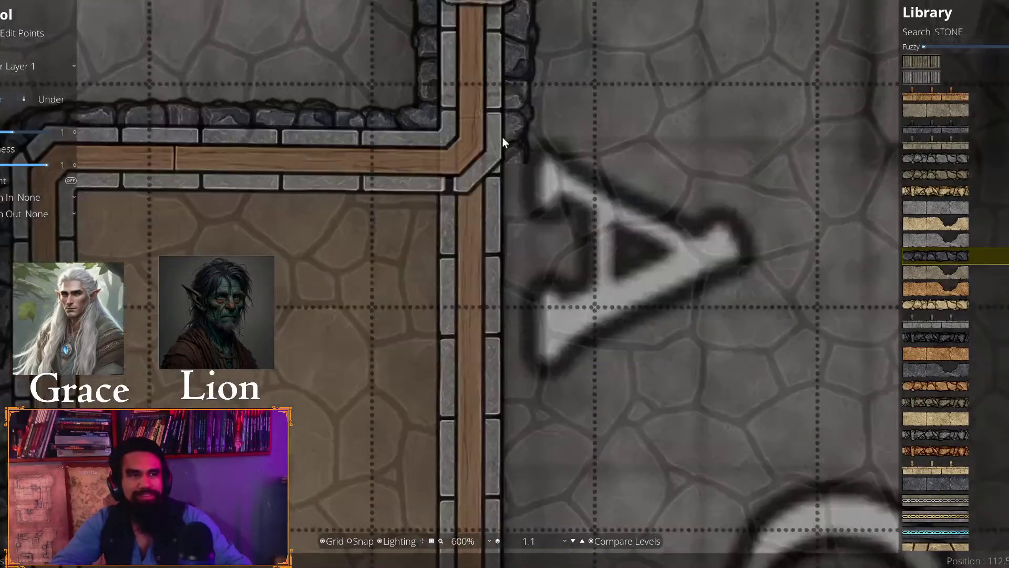
drag(497, 358, 474, 131)
drag(481, 389, 397, 79)
drag(409, 488, 395, 96)
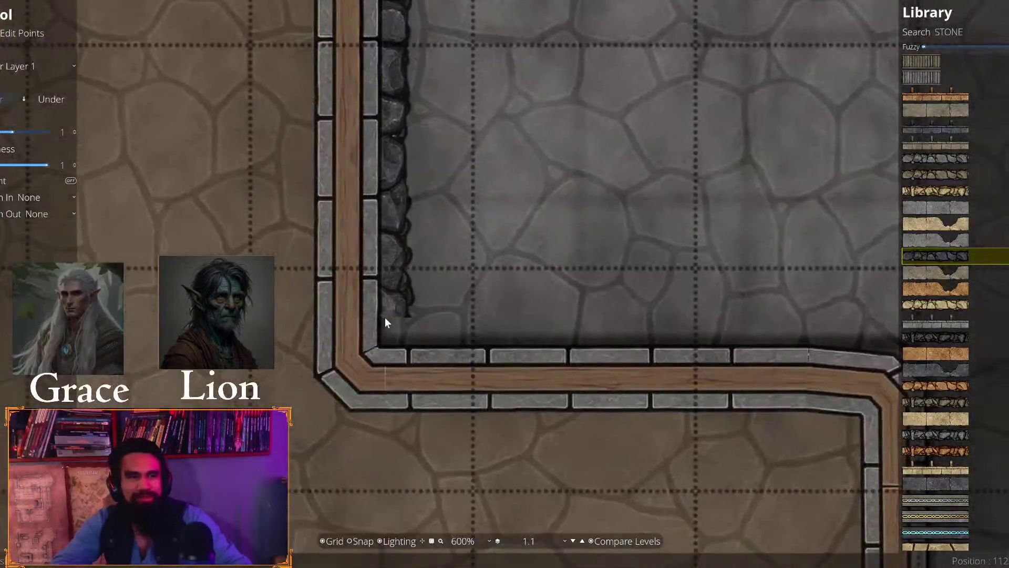
click(374, 342)
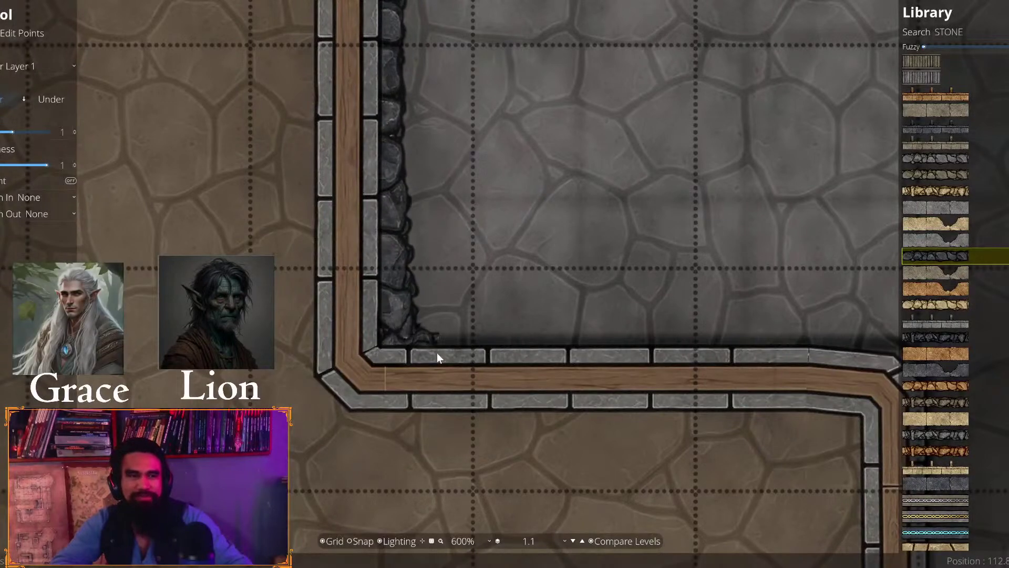
Trace the rubble stone path along room A's lower wall and around the bevelled corner into the corridor
drag(736, 351, 421, 297)
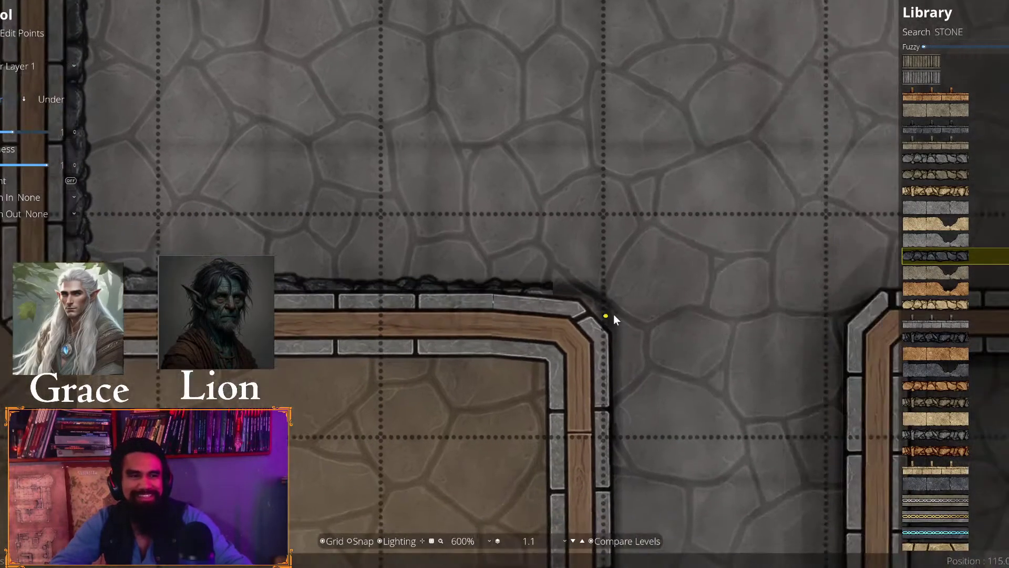
click(574, 292)
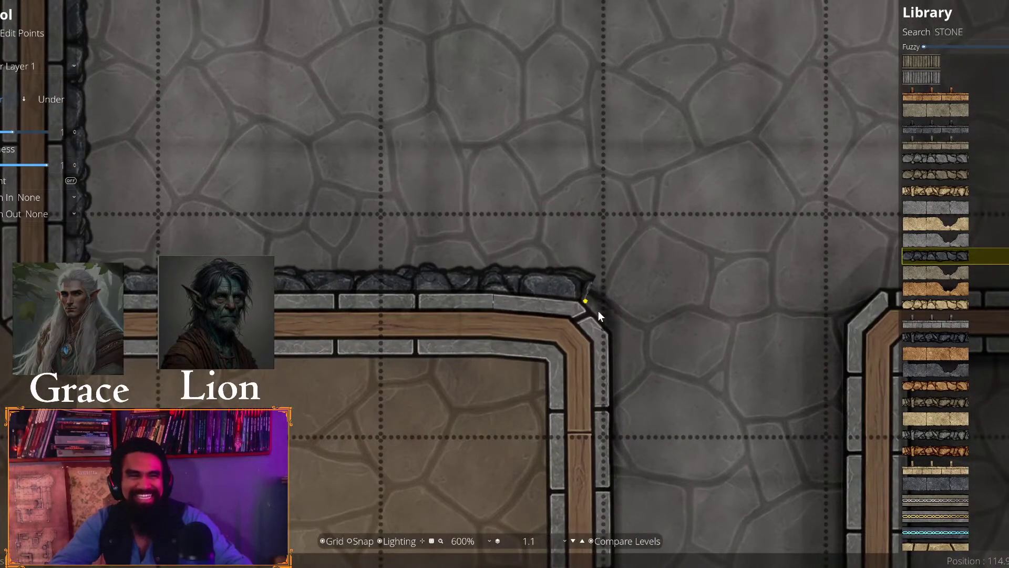
drag(616, 326, 449, 195)
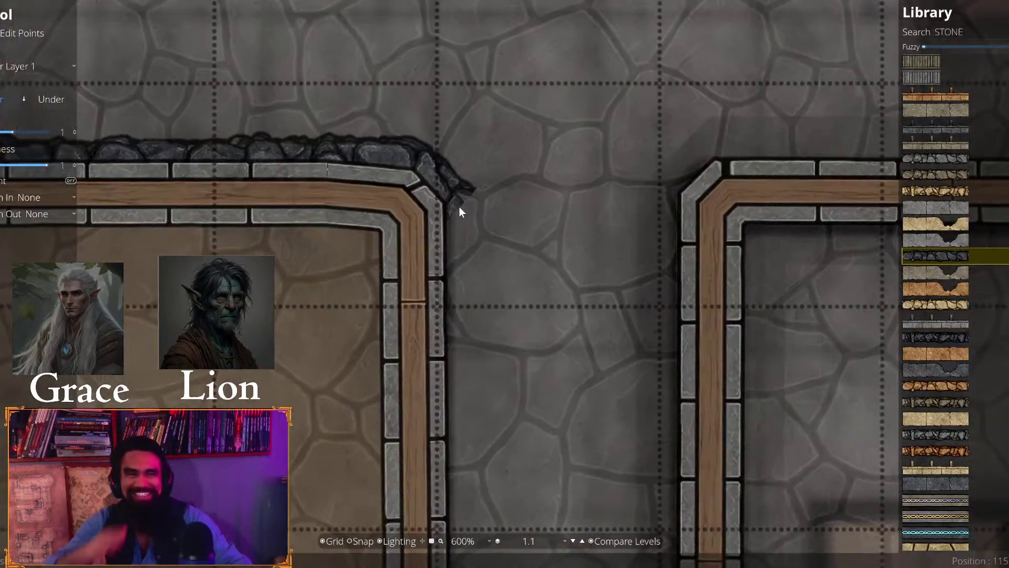
click(460, 207)
Continue the rubble stone path down the corridor's left wall, past the yellow S marker, toward the bottom wall
drag(467, 347, 575, 42)
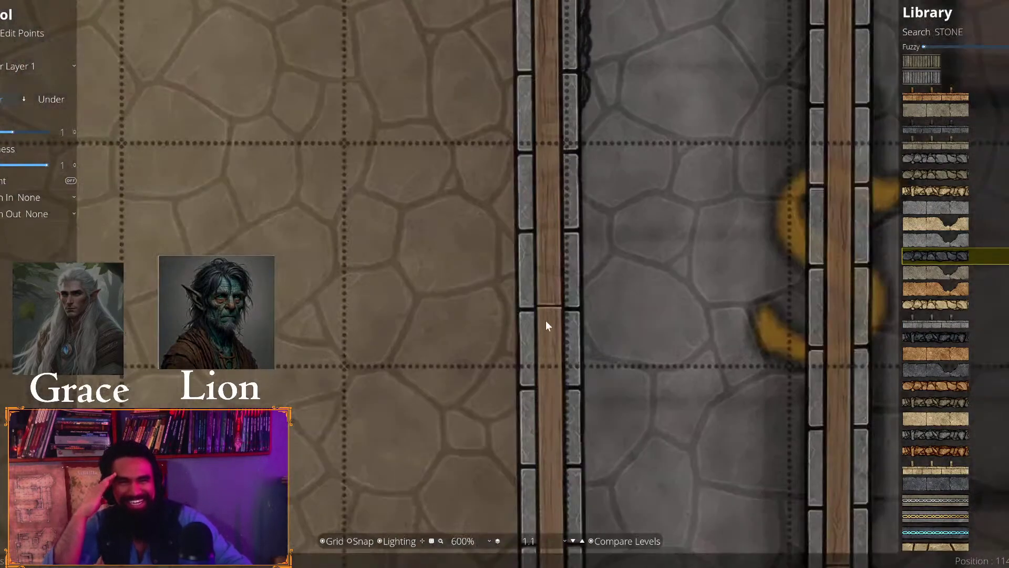
drag(546, 320, 544, 268)
click(573, 288)
drag(612, 261, 604, 191)
drag(558, 322, 605, 131)
drag(554, 476, 590, 212)
drag(622, 446, 575, 88)
drag(622, 338, 528, 406)
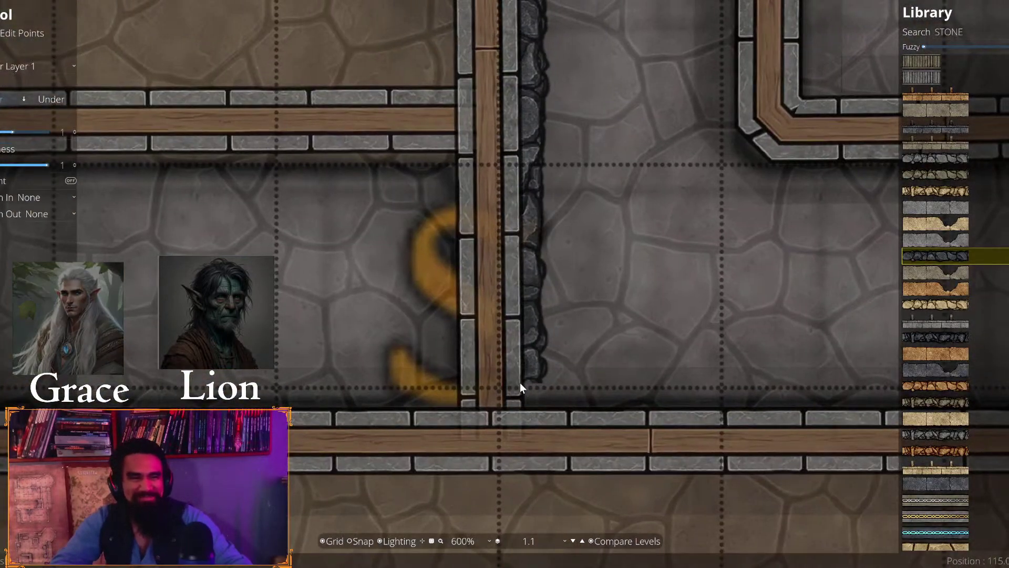
Turn the rubble stone path at the corridor's lower-left corner and run it along the bottom wall to the lower-right corner
click(519, 383)
click(579, 404)
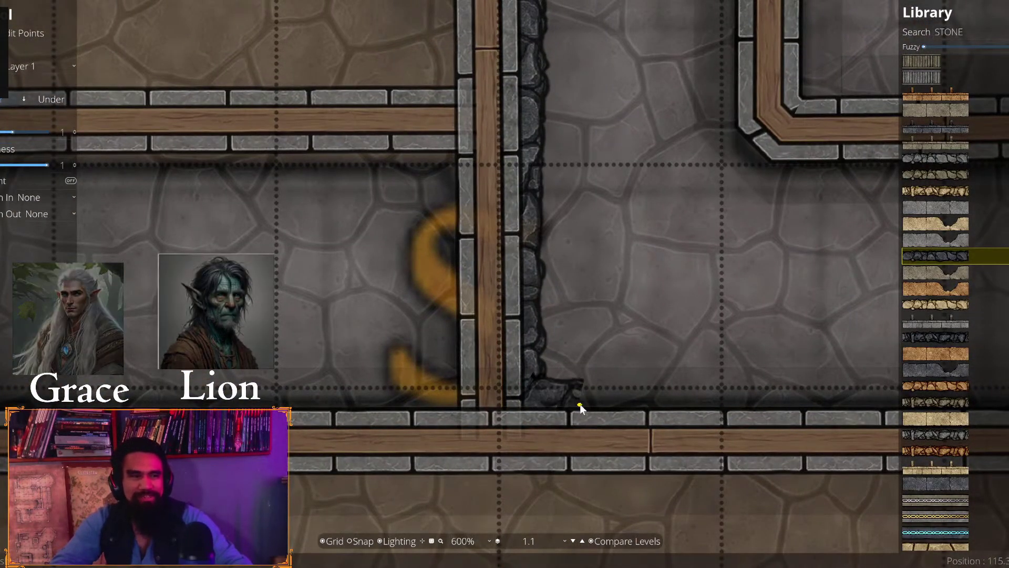
drag(580, 404, 204, 335)
drag(626, 352, 152, 318)
drag(555, 324, 13, 301)
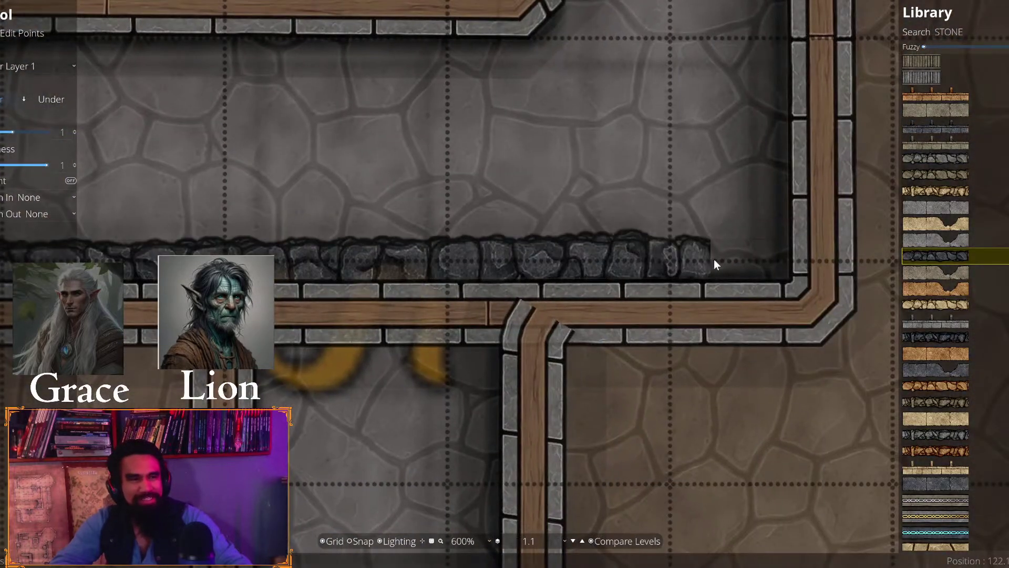
click(796, 281)
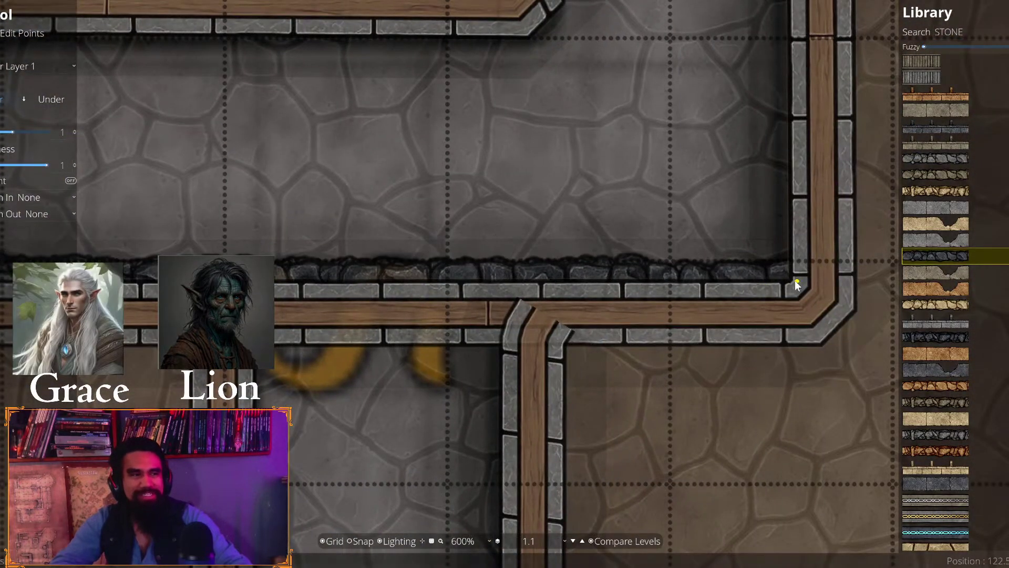
Continue the rubble stone path up the narrow corridor's right wall and around the bevelled corner into the room above
key(w)
key(d)
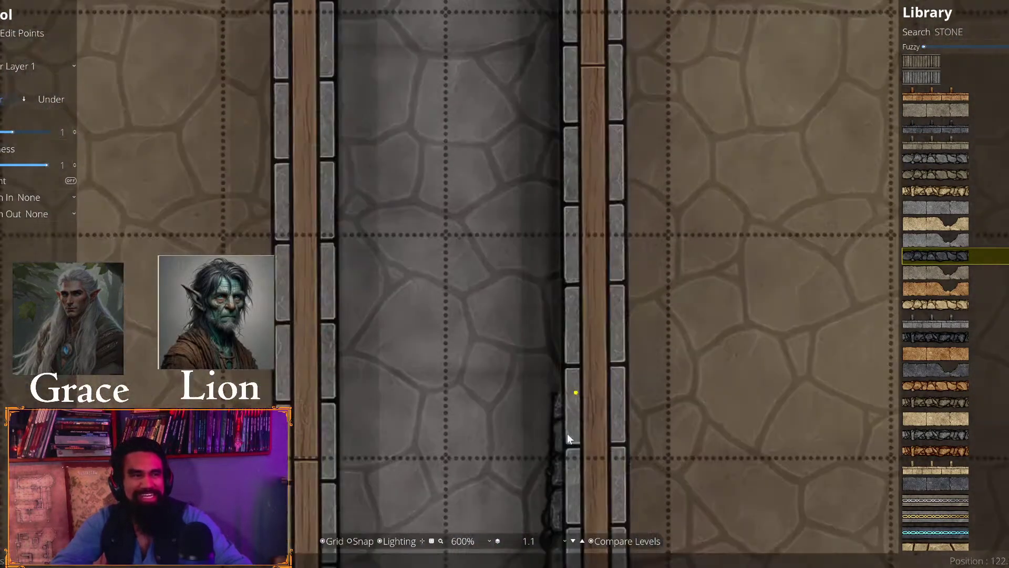
drag(566, 434, 558, 500)
drag(573, 31, 529, 391)
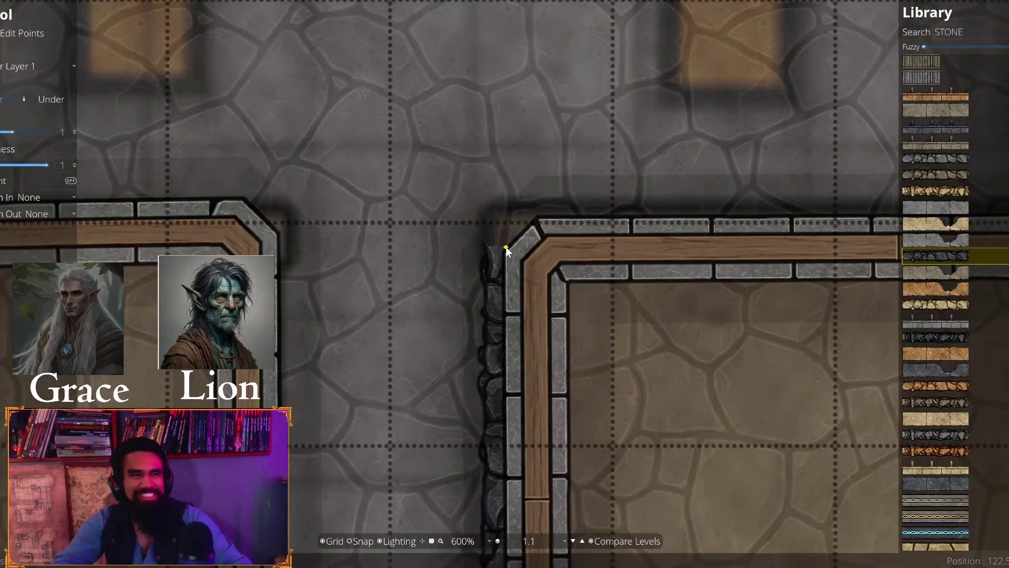
click(533, 212)
Trace the rubble stone path along the room's lower wall and up its right wall to the upper-right corner
drag(628, 204, 295, 207)
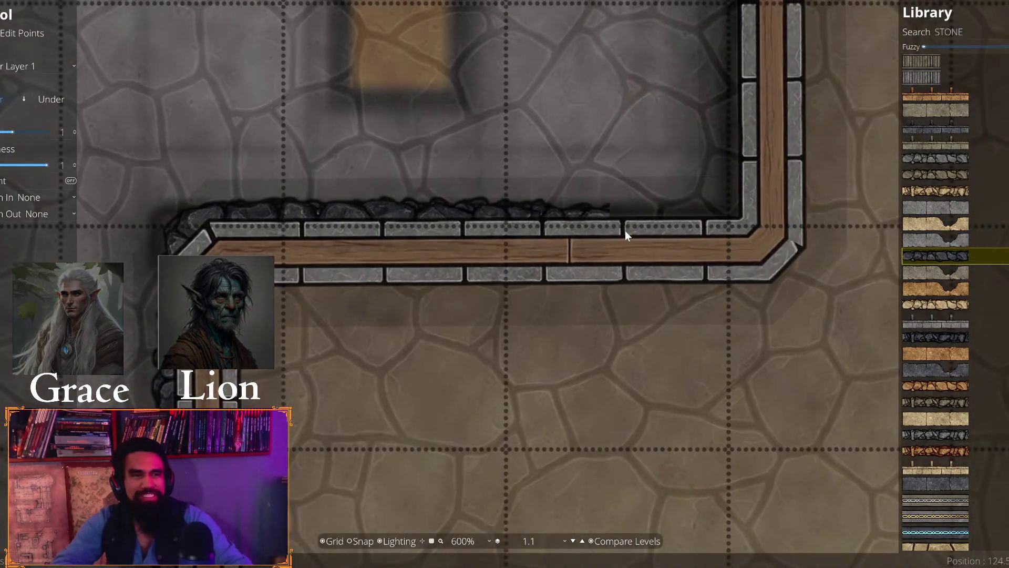
drag(657, 212, 334, 231)
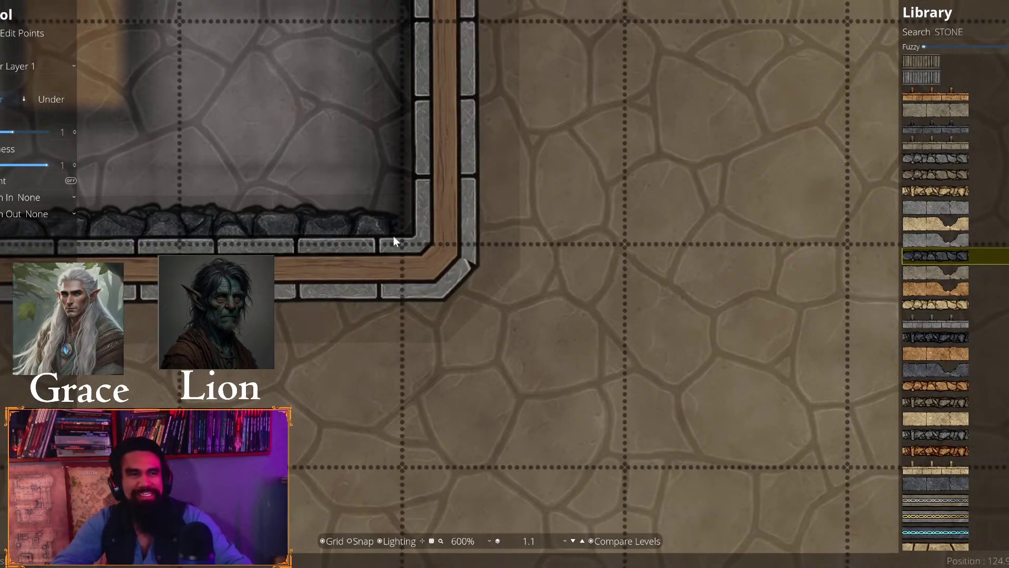
drag(413, 130, 407, 442)
drag(395, 152, 404, 531)
key(w)
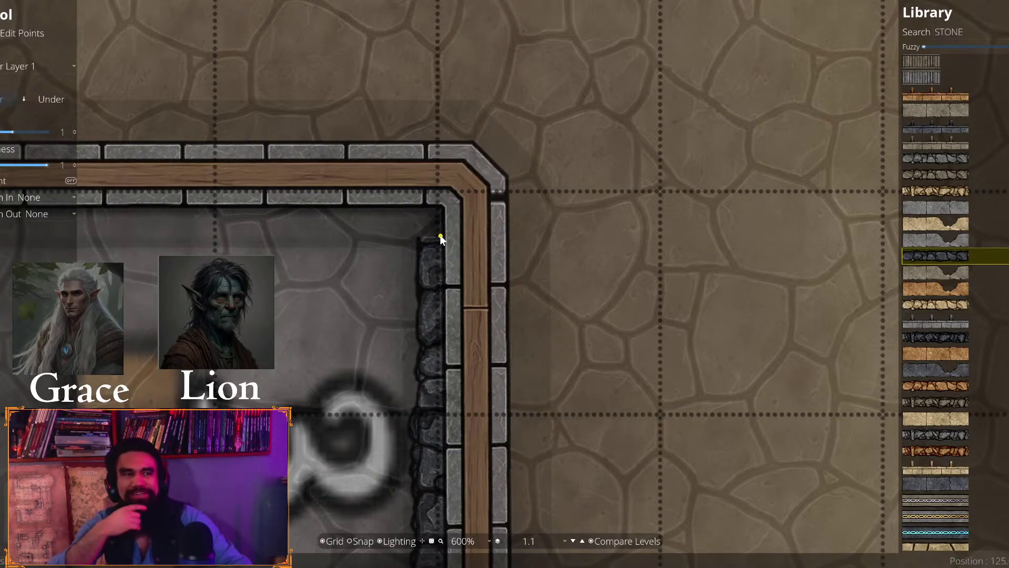
Run the rubble stone path along room A's upper wall and down its left wall to the door pillar
drag(437, 207, 870, 206)
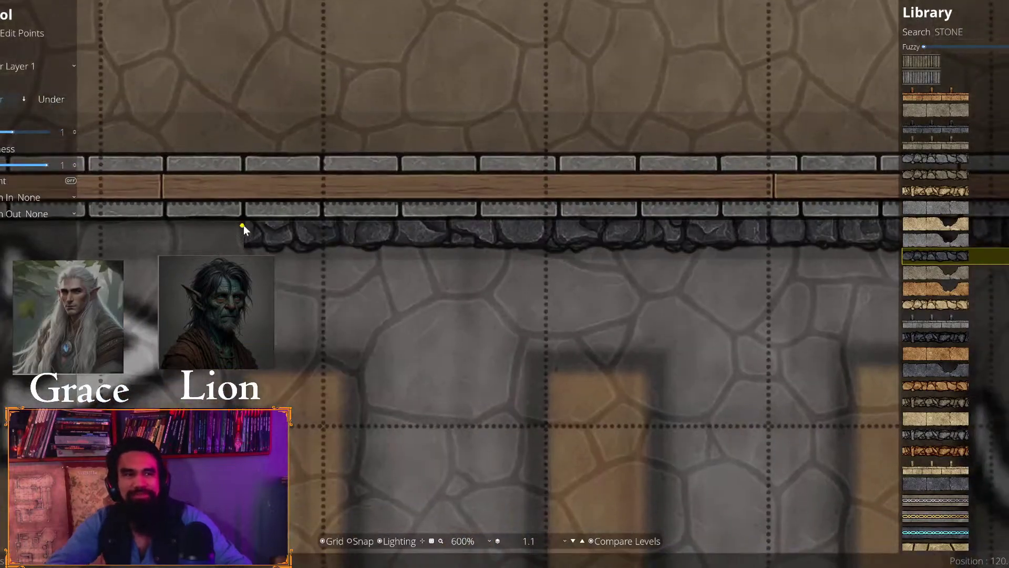
drag(244, 225, 725, 219)
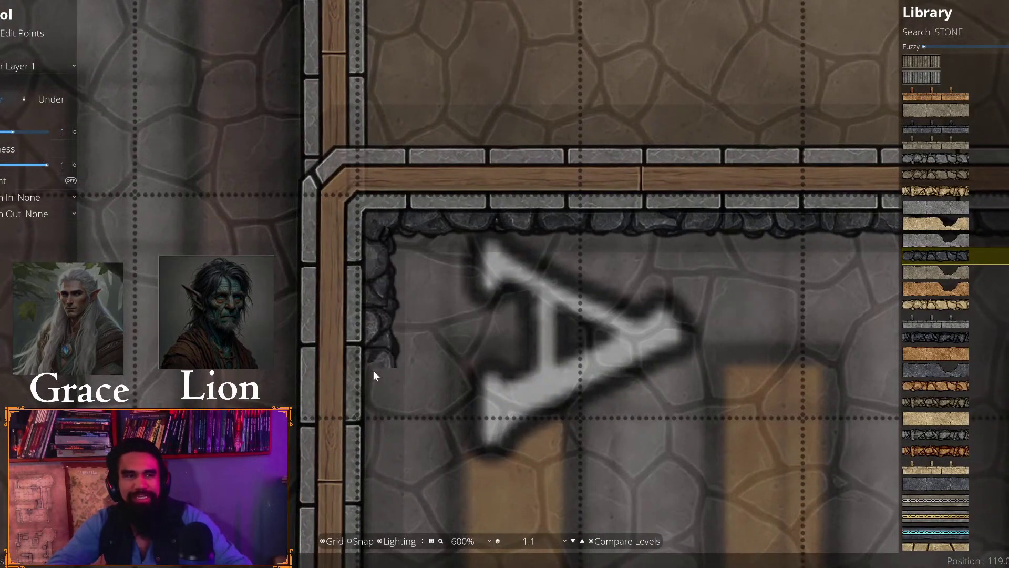
drag(368, 446, 329, 169)
drag(315, 412, 313, 193)
drag(321, 247, 525, 289)
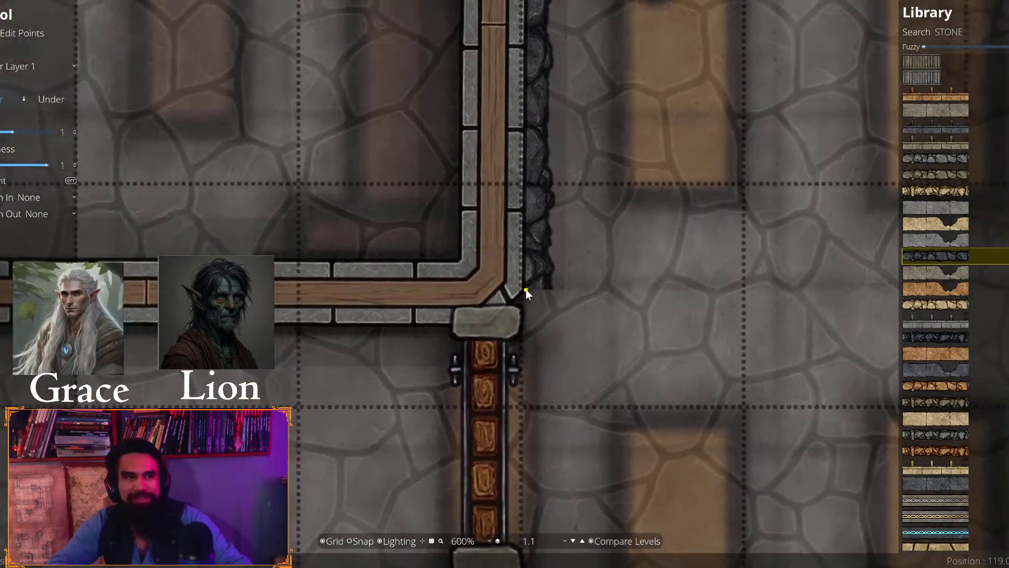
Carry the rubble stone path around the door pillar and along the adjoining room's upper wall to its upper-left corner
click(526, 290)
drag(574, 329, 819, 319)
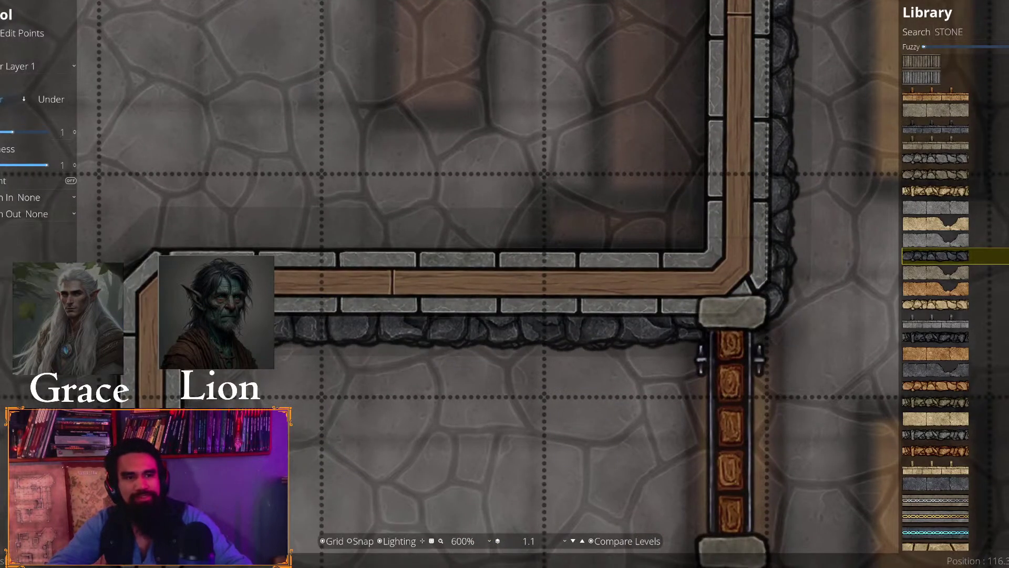
click(189, 320)
Continue the rubble stone path down the adjoining room's left wall, past the yellow S marker, to the lower-left corner
drag(189, 411, 168, 227)
drag(165, 335, 236, 154)
drag(237, 418, 233, 268)
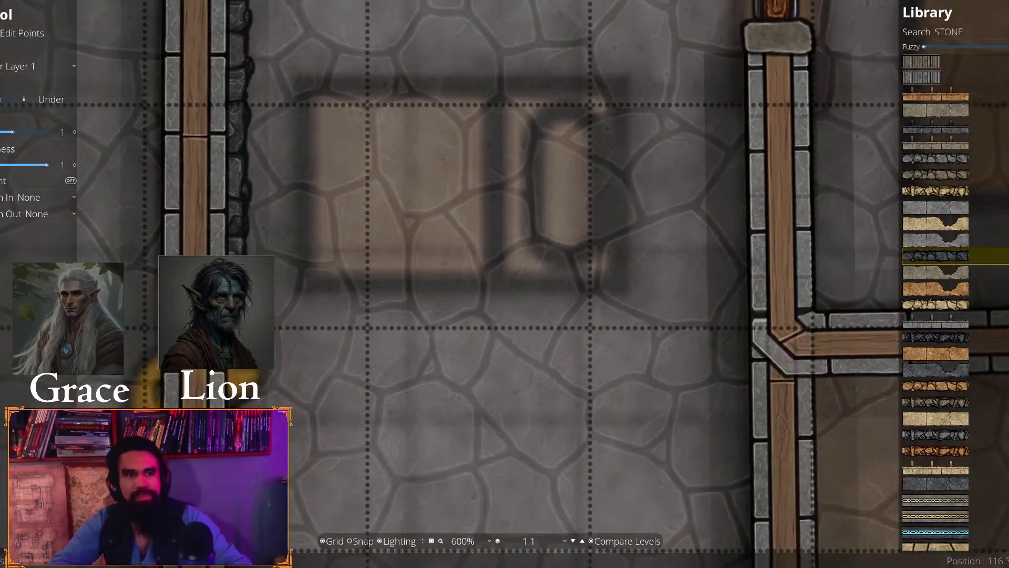
scroll(260, 175, down, 10)
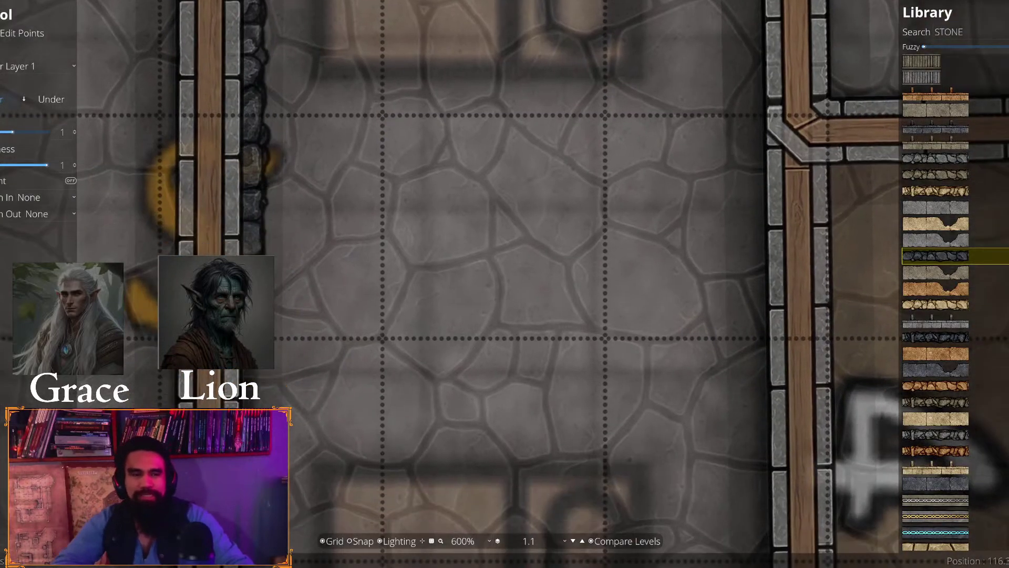
scroll(288, 344, down, 8)
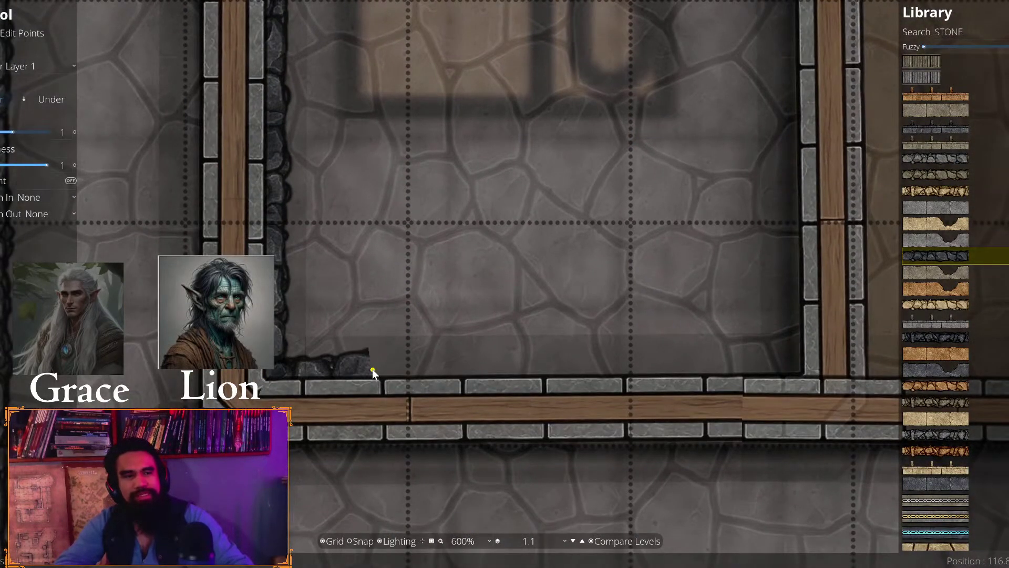
Line the adjoining room's bottom wall and its right wall up to the door pillar with the rubble stone path
drag(453, 383, 122, 352)
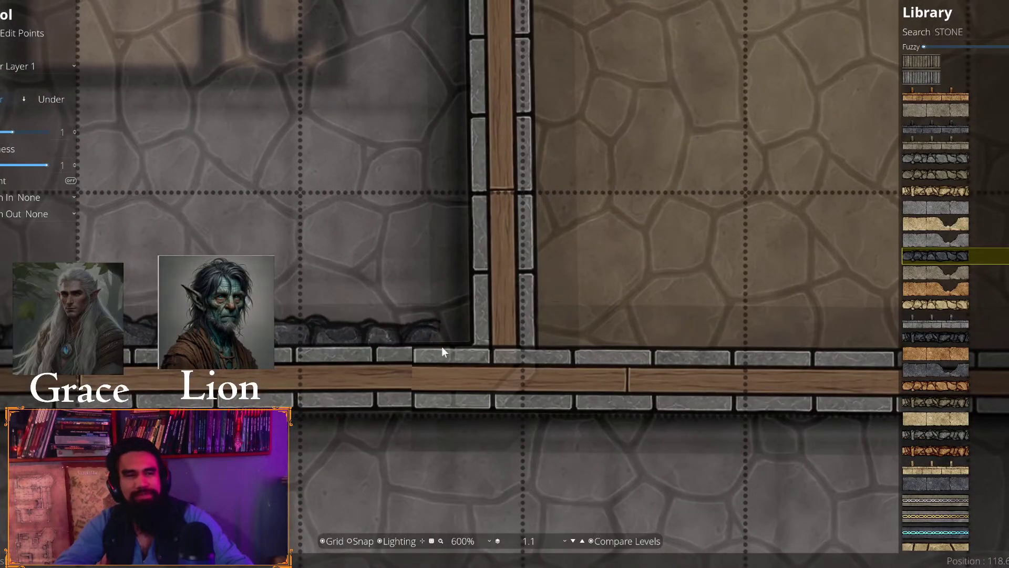
drag(465, 256, 449, 350)
drag(438, 53, 397, 385)
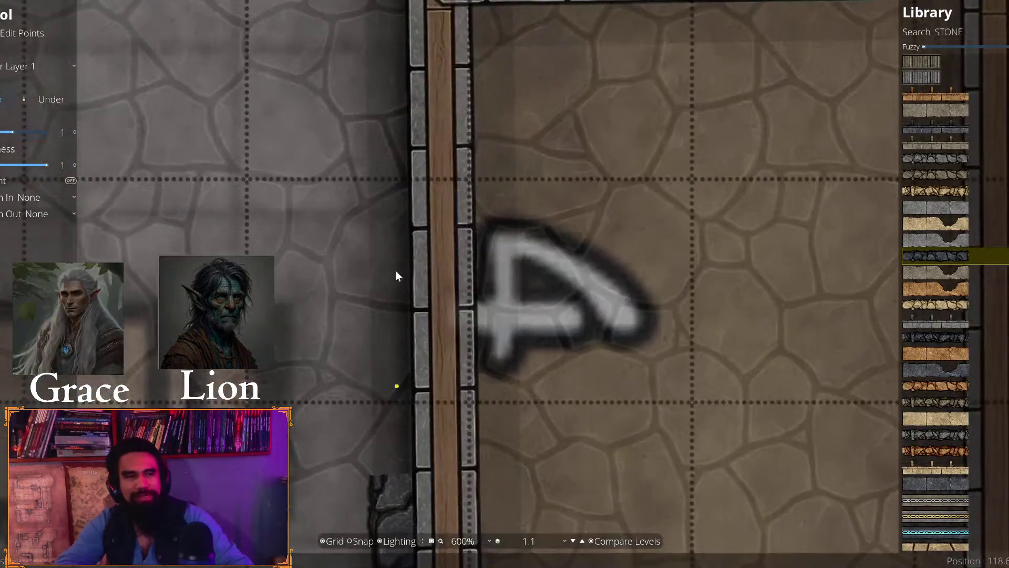
drag(394, 163, 382, 370)
drag(374, 136, 356, 439)
scroll(368, 231, up, 2)
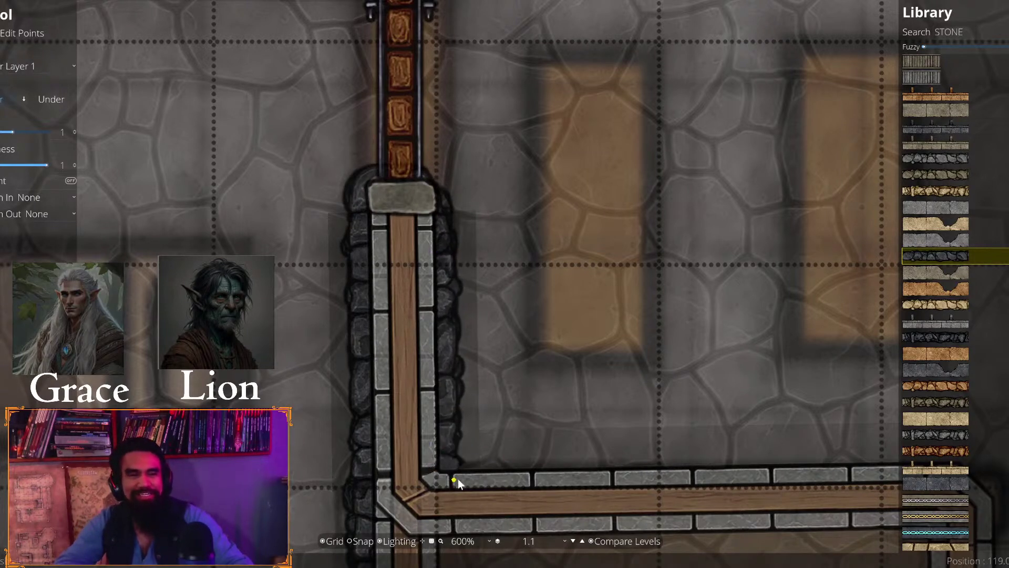
Extend the rubble stone path from the door pillar along room A's lower wall to the bevelled corner at the corridor
drag(471, 466, 354, 414)
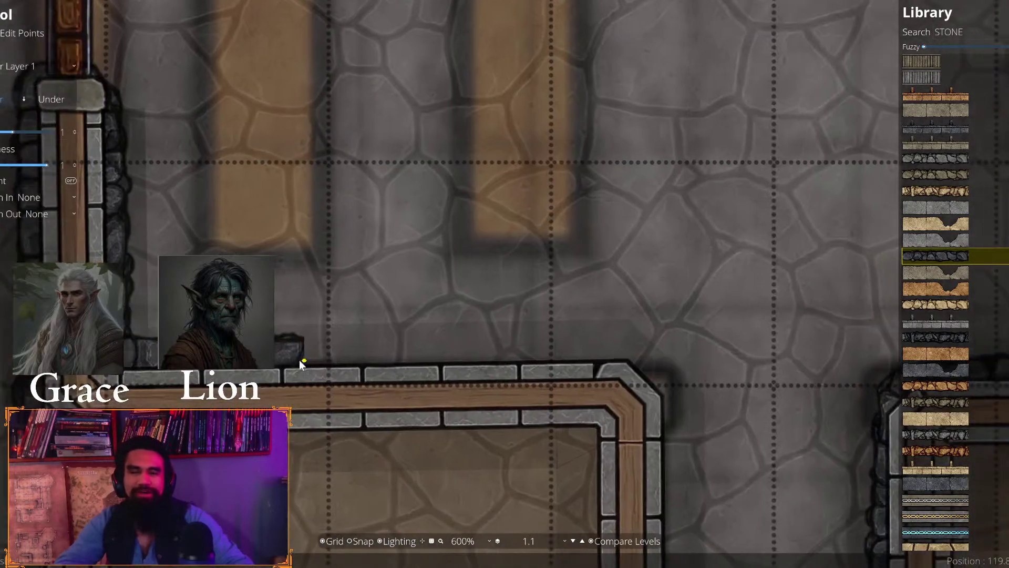
drag(490, 408, 299, 360)
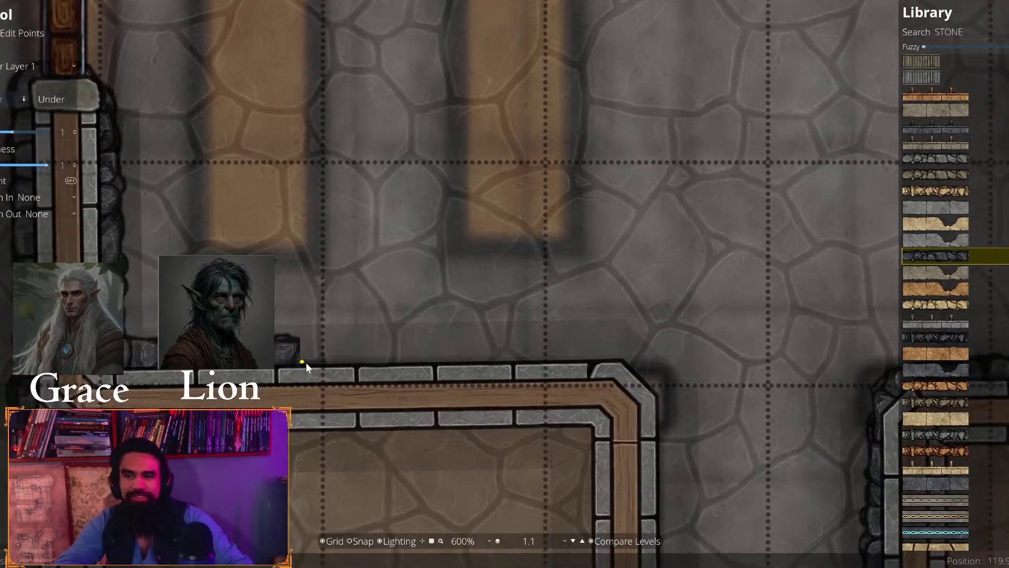
drag(363, 364, 224, 343)
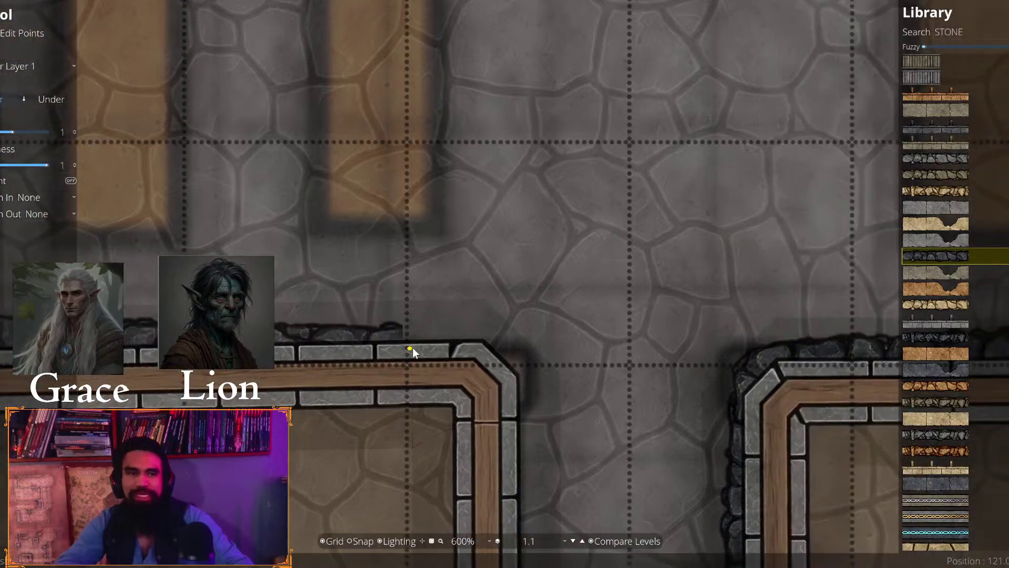
click(487, 339)
Trace the rubble stone path down the narrow corridor's left wall and along the lower corridor's upper wall to its bevelled corner
drag(507, 355, 418, 149)
mouse_move(439, 210)
mouse_down()
mouse_move(435, 390)
mouse_move(406, 320)
mouse_move(430, 373)
mouse_move(469, 266)
mouse_move(487, 289)
mouse_move(473, 320)
mouse_move(439, 328)
mouse_move(683, 300)
mouse_up()
drag(364, 268, 701, 259)
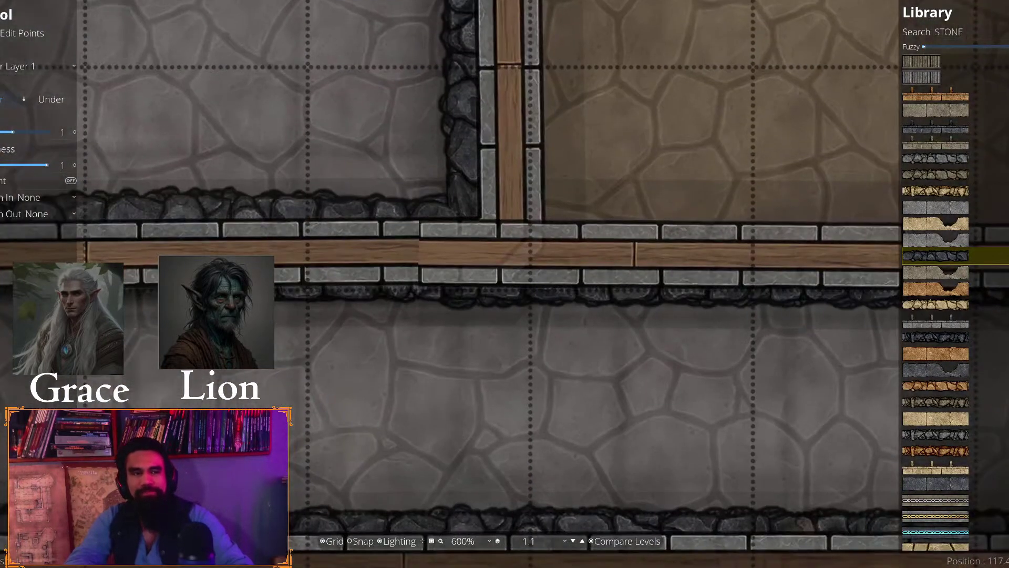
drag(252, 278, 585, 263)
click(215, 277)
right_click(214, 277)
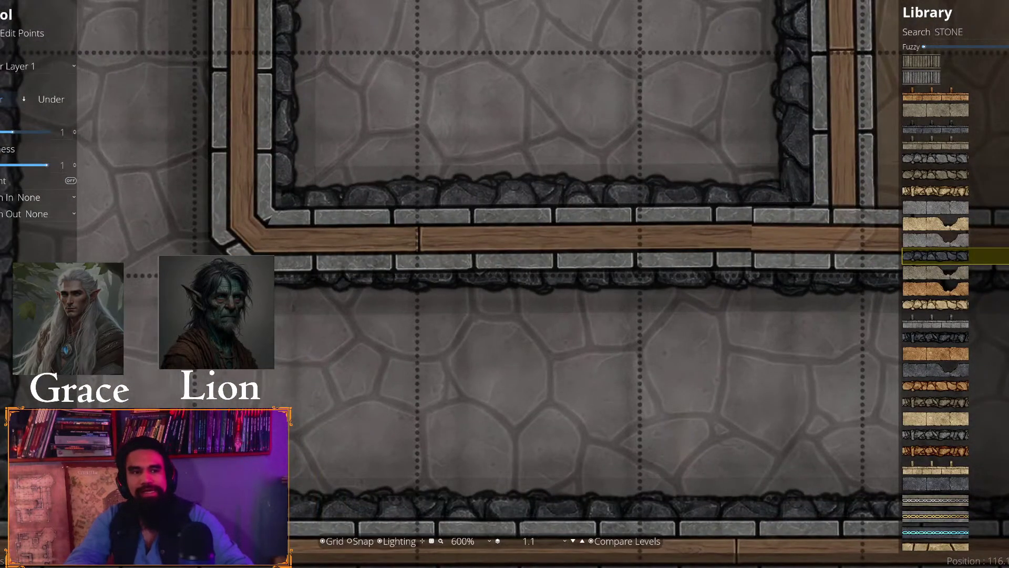
End the rubble stone path at the bevelled corner and extend its end up the outer wall by editing its points
drag(211, 15, 217, 74)
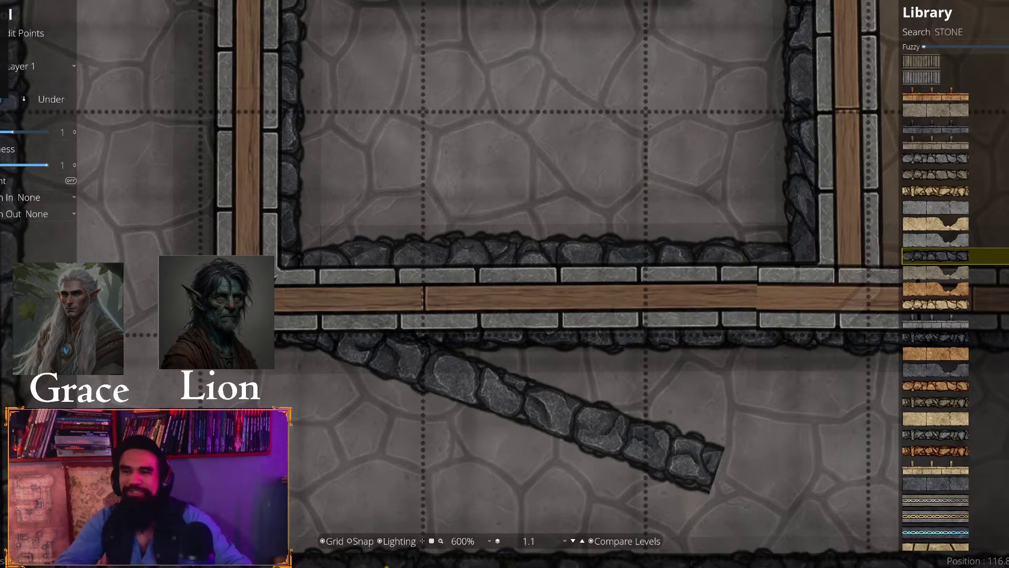
right_click(320, 339)
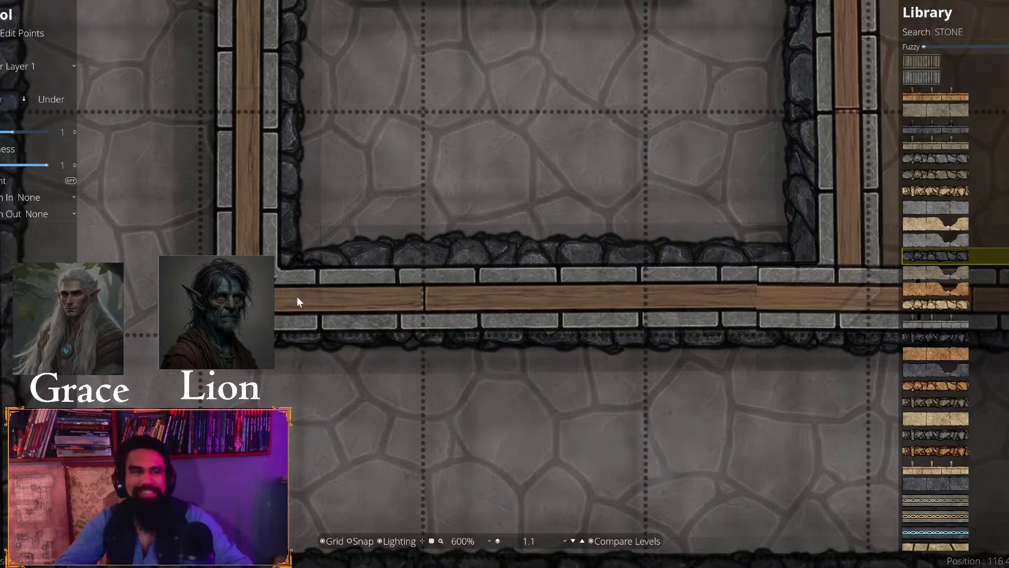
drag(385, 248, 544, 338)
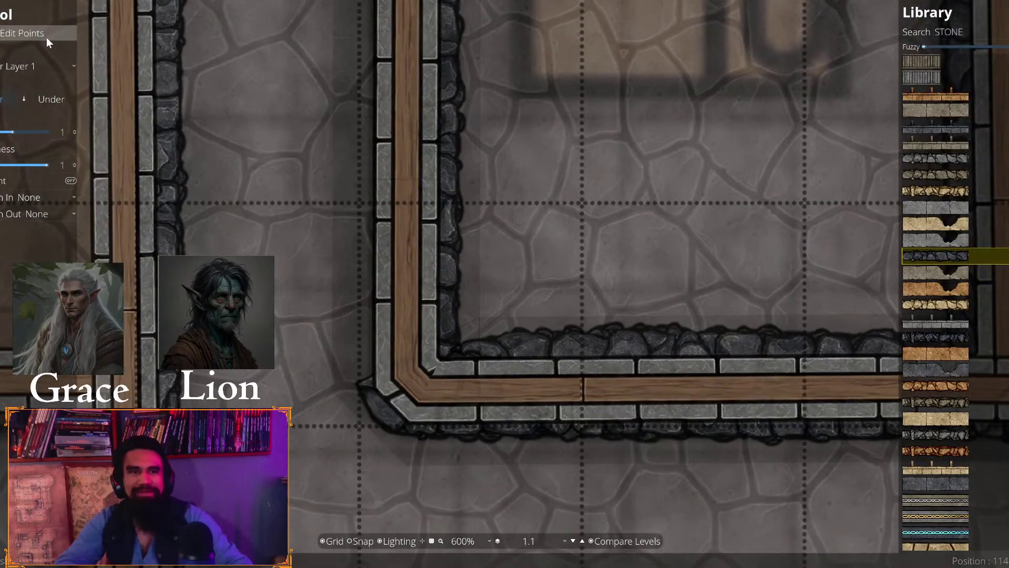
drag(501, 380, 383, 203)
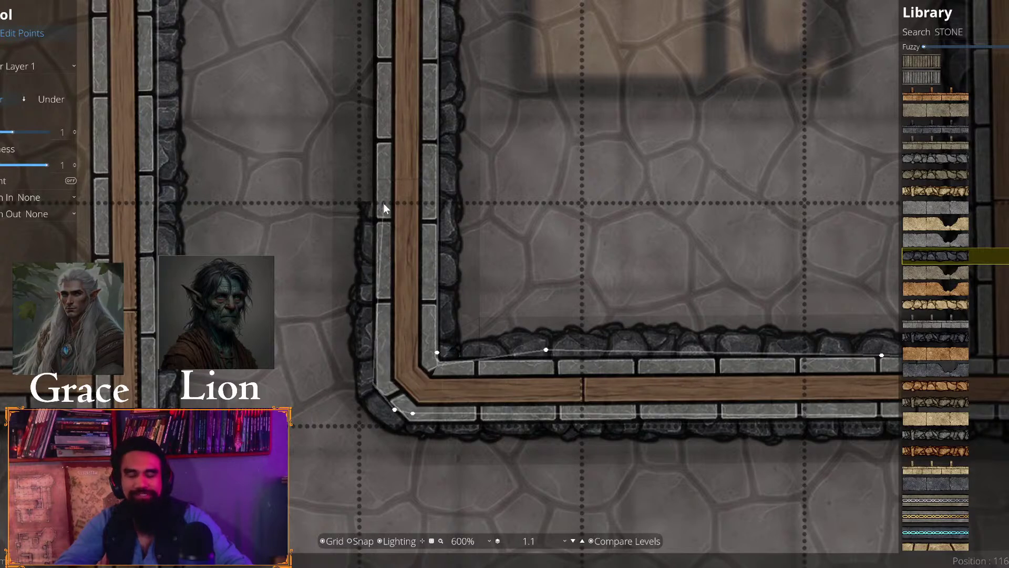
key(Escape)
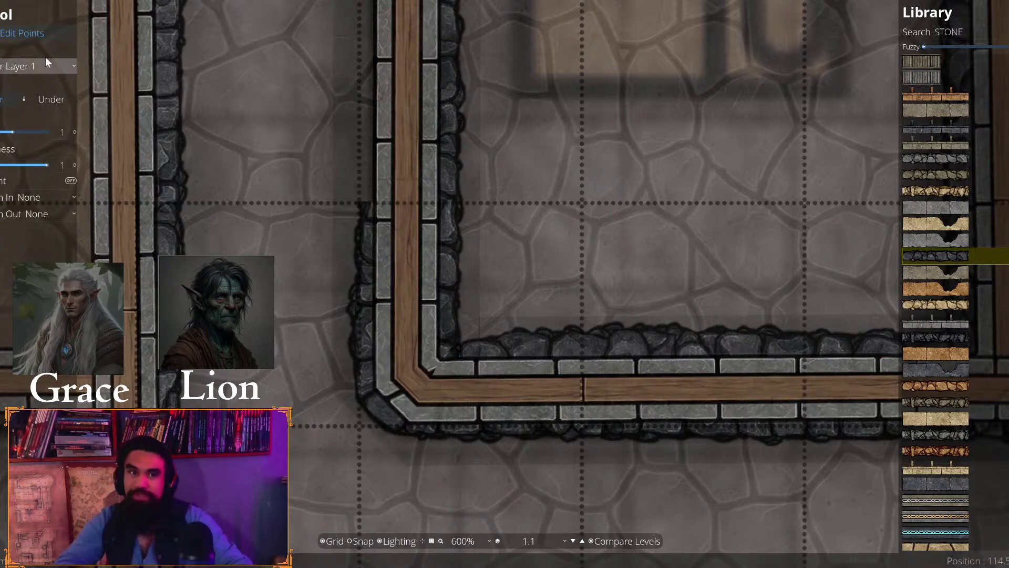
click(22, 30)
Draw a rubble stone path up the outer left wall, past the yellow S marker, and around the upper-left bevelled corner
drag(374, 217, 375, 362)
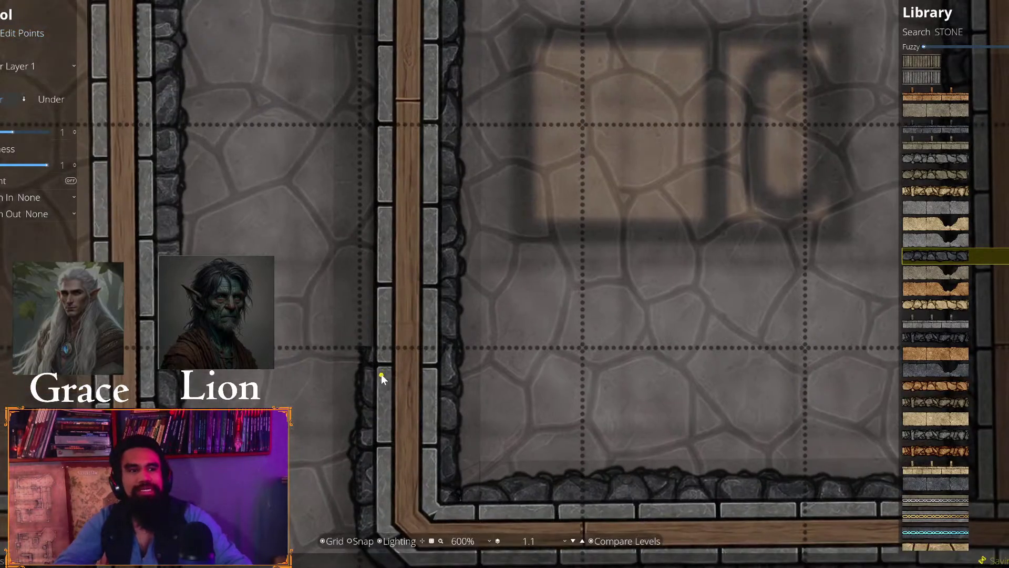
scroll(383, 153, up, 5)
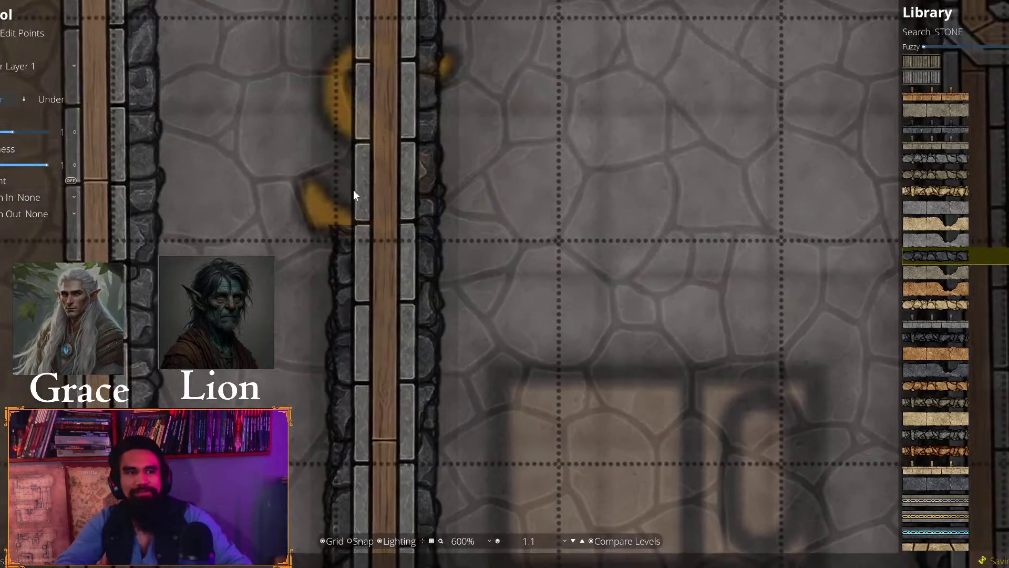
scroll(364, 52, up, 5)
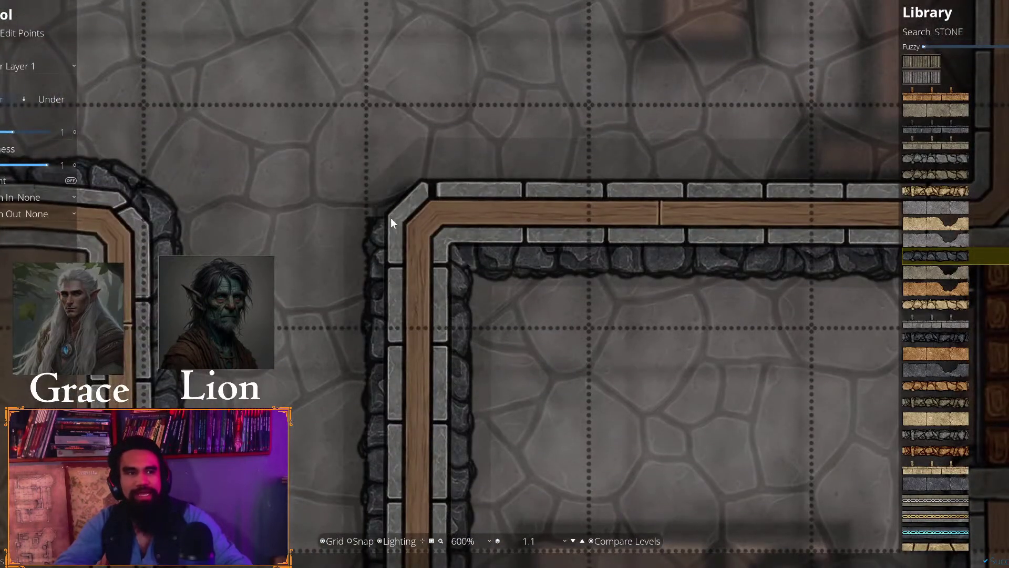
click(419, 171)
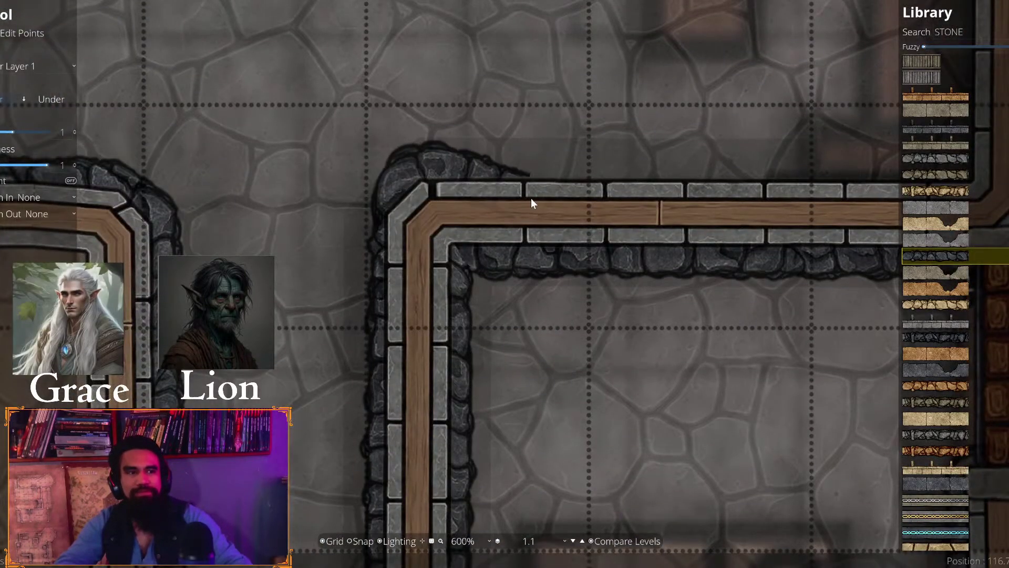
Extend the rubble stone path along the upper wall into the inner corner and up the outer wall beside room A
drag(850, 175, 285, 289)
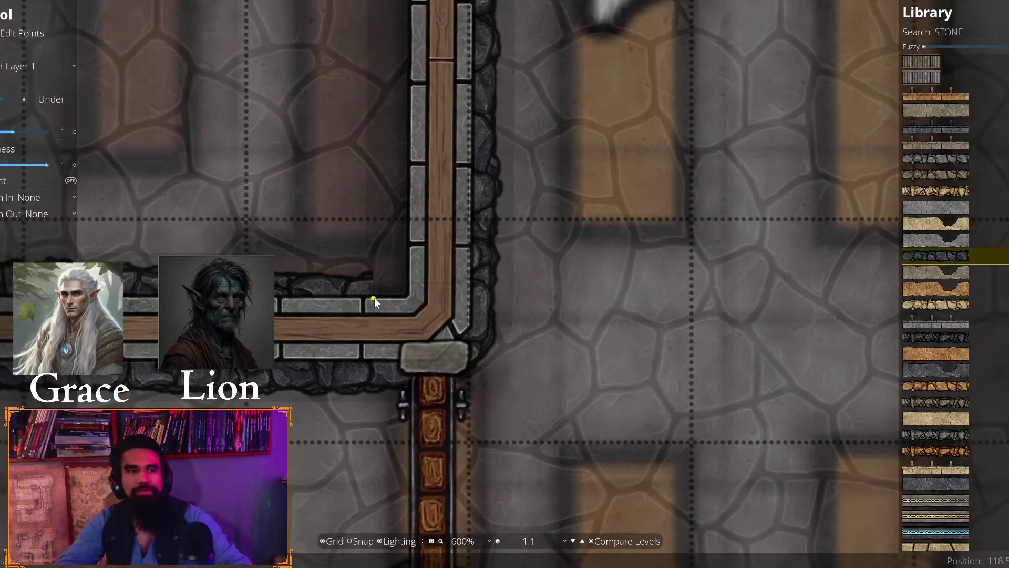
drag(405, 187, 384, 342)
drag(381, 195, 360, 428)
drag(360, 258, 371, 428)
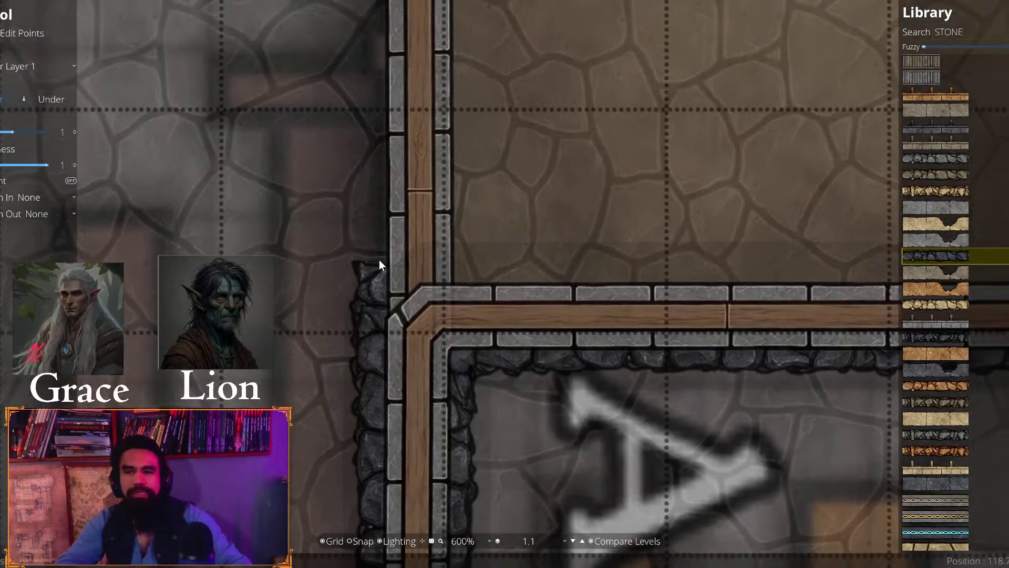
scroll(376, 216, up, 2)
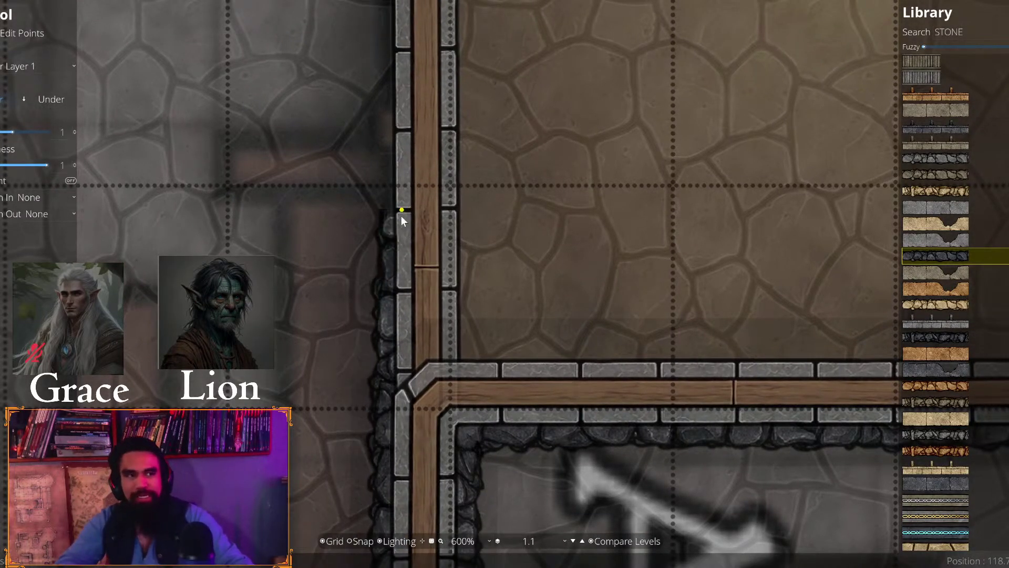
Trace the rubble stone path up the left side of the long vertical wall, past the yellow marker, to the door pillar
mouse_move(402, 111)
mouse_down()
mouse_move(372, 292)
mouse_move(380, 376)
mouse_up()
drag(368, 278, 351, 441)
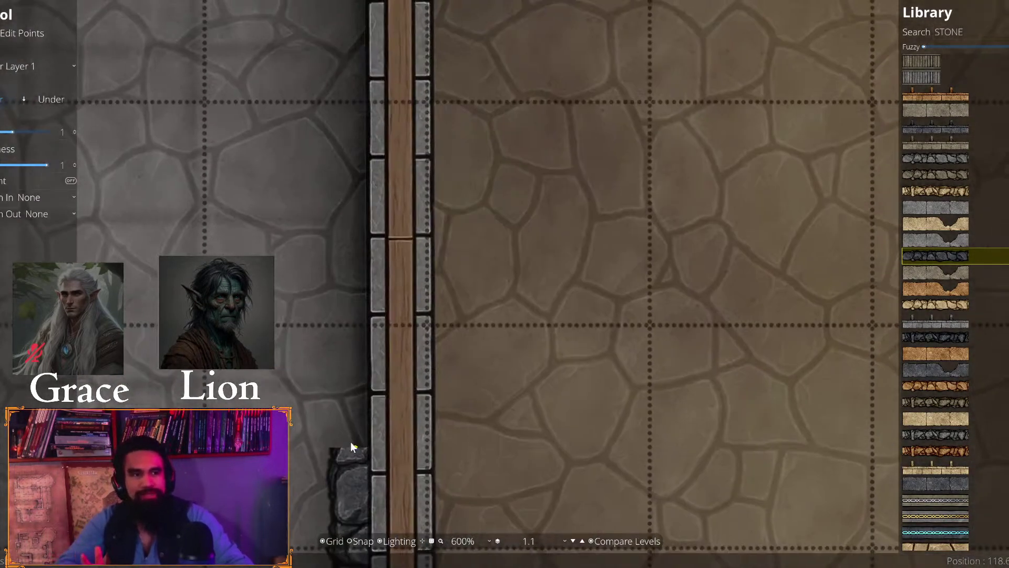
mouse_move(340, 242)
mouse_down()
mouse_move(334, 305)
mouse_move(351, 281)
mouse_up()
click(351, 279)
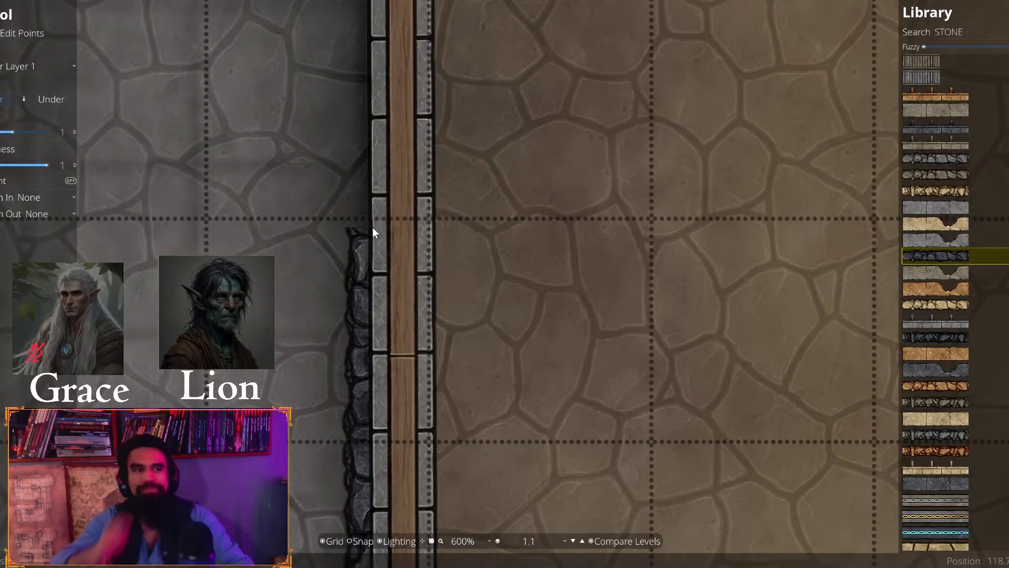
drag(372, 227, 407, 365)
drag(420, 205, 411, 389)
drag(386, 165, 404, 320)
scroll(409, 135, up, 15)
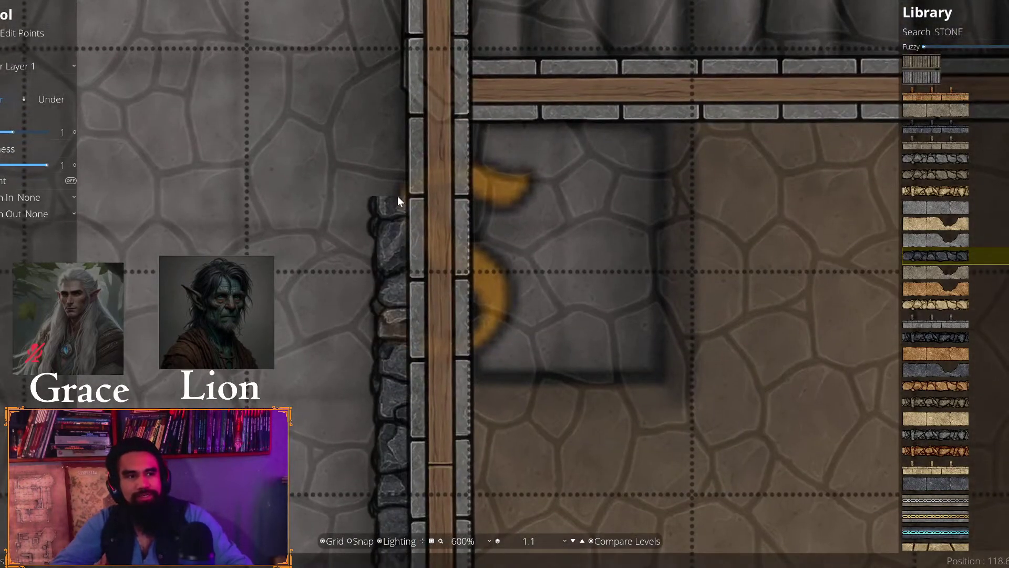
scroll(415, 312, up, 1)
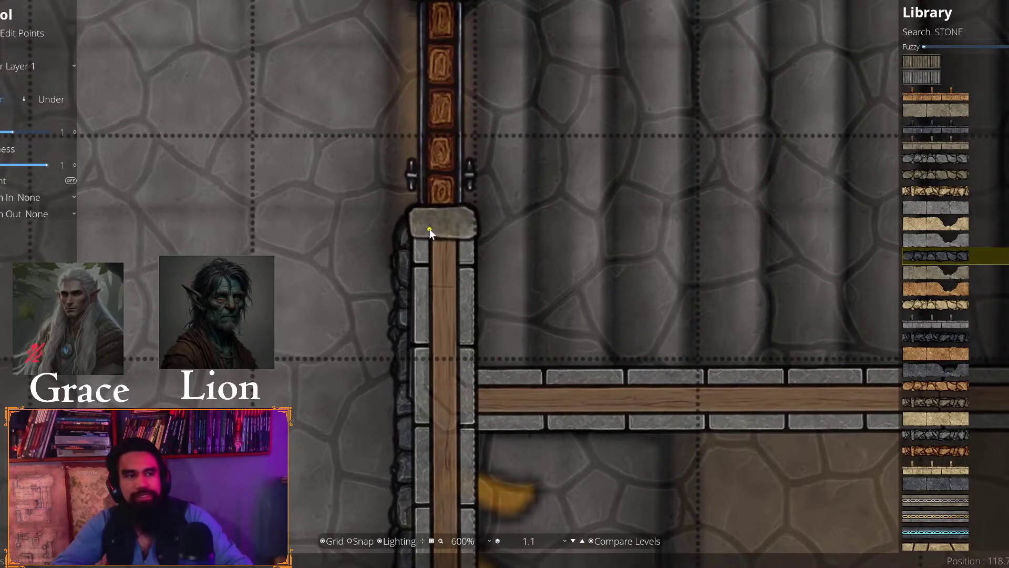
Wrap the rubble stone path around the door pillar and finish it along the staircase's lower wall at the wall's open end
click(483, 242)
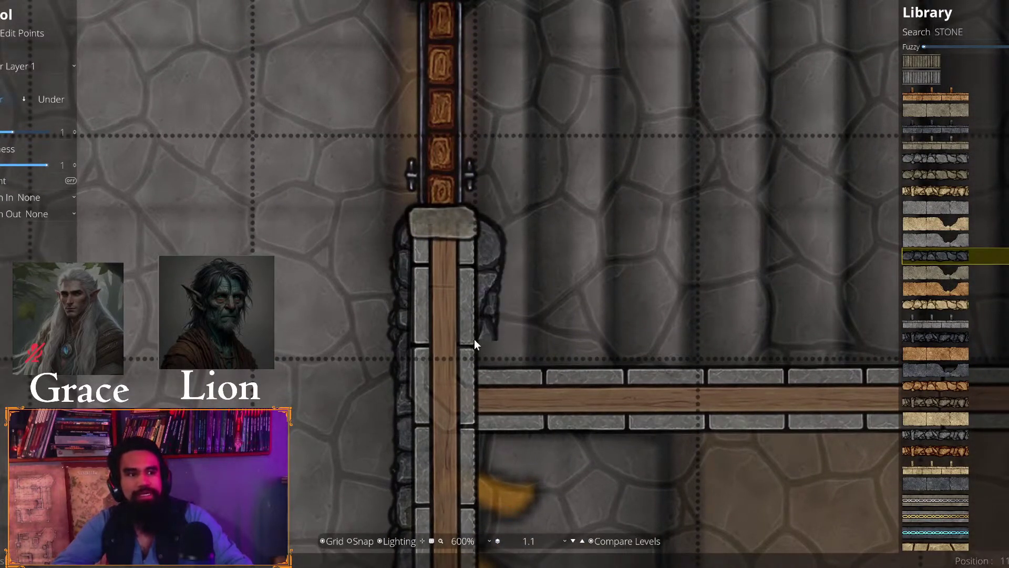
click(489, 357)
drag(489, 358, 3, 294)
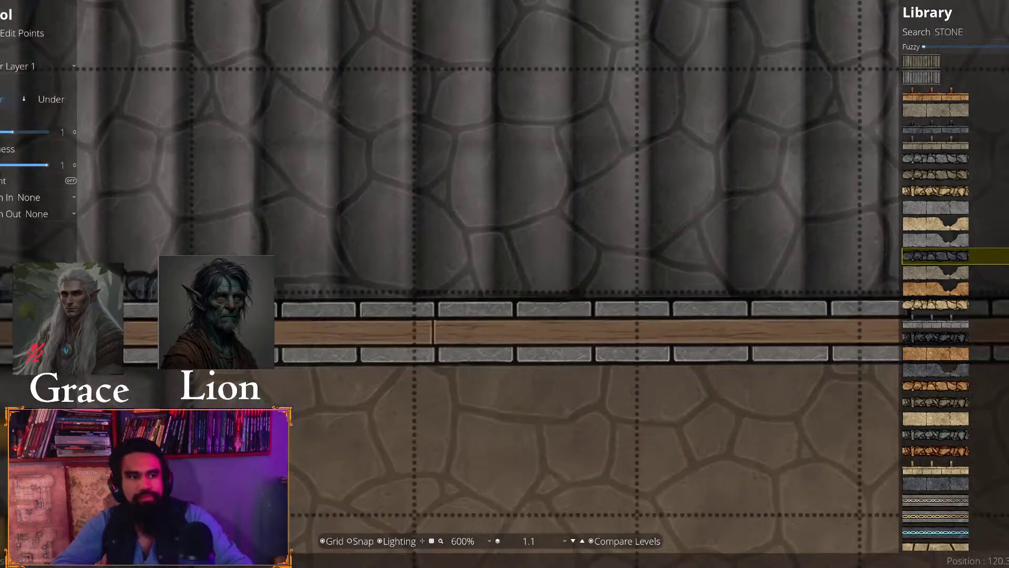
drag(697, 261, 291, 281)
scroll(368, 315, up, 2)
scroll(473, 342, right, 8)
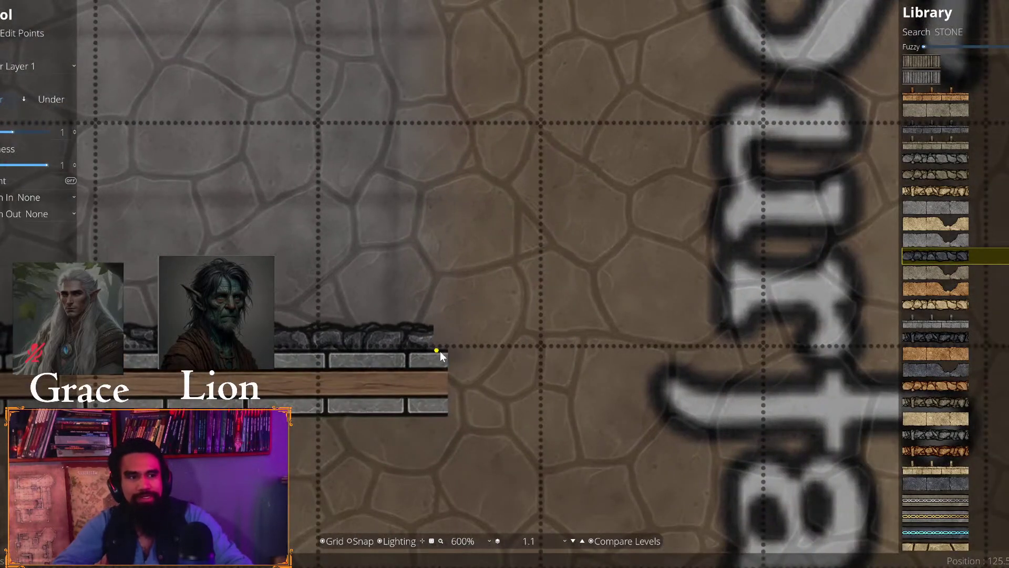
right_click(448, 354)
Examine the walls from room B down to the room marked 4 and the lower corridors for stretches without rubble edging
drag(367, 267, 563, 388)
scroll(442, 388, down, 4)
scroll(343, 386, left, 8)
scroll(555, 332, down, 6)
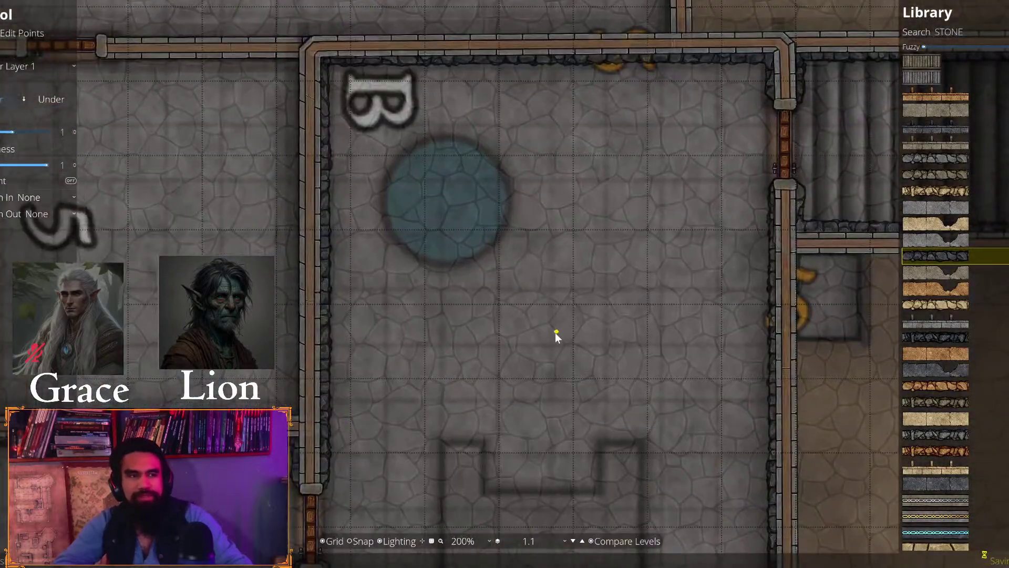
drag(667, 513, 453, 472)
scroll(454, 453, up, 1)
drag(453, 424, 493, 352)
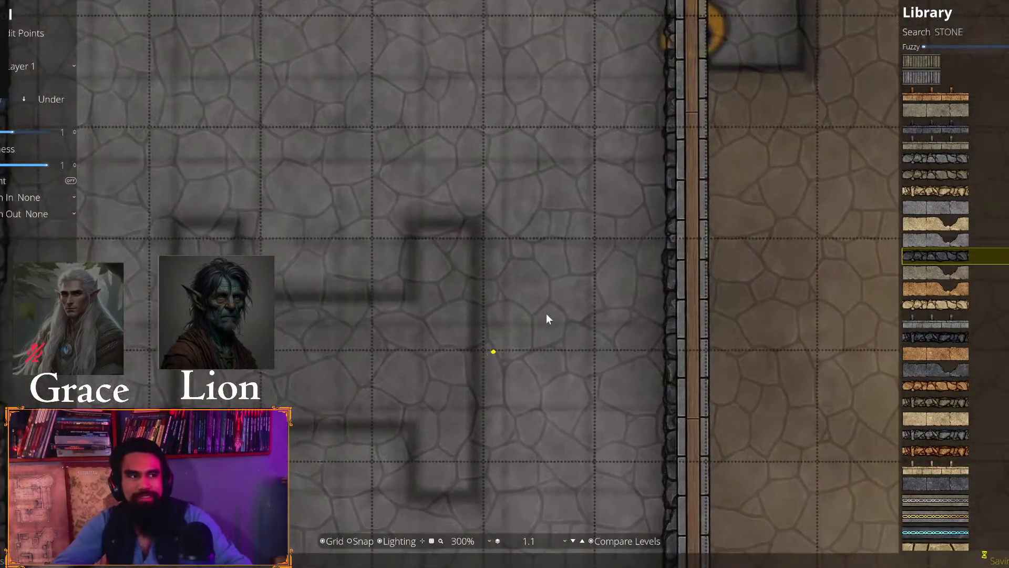
drag(600, 265, 595, 233)
scroll(393, 517, down, 1)
drag(486, 510, 470, 145)
drag(453, 441, 333, 144)
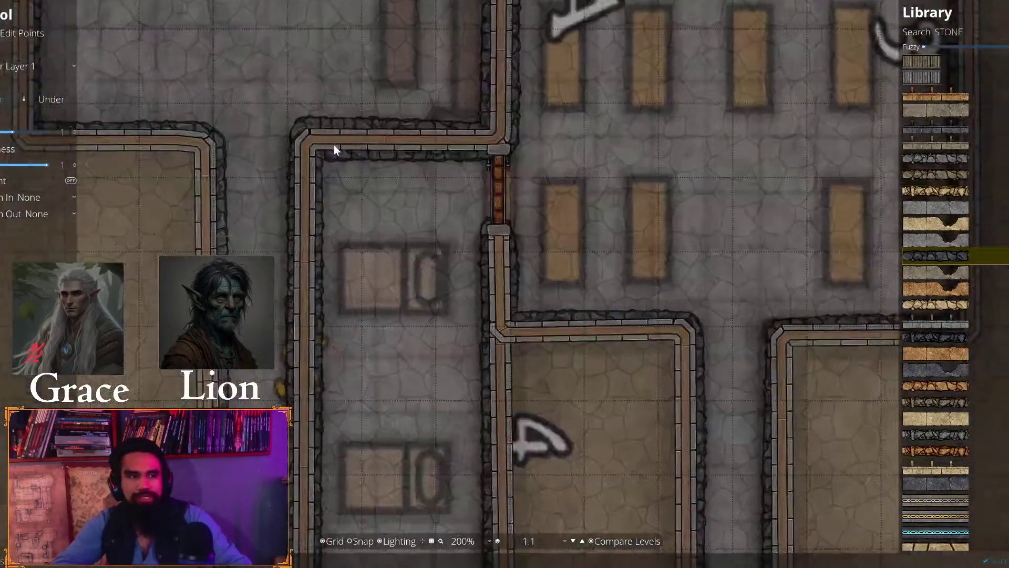
scroll(554, 320, right, 4)
scroll(554, 320, up, 1)
scroll(616, 372, left, 4)
scroll(617, 372, down, 1)
scroll(610, 207, down, 5)
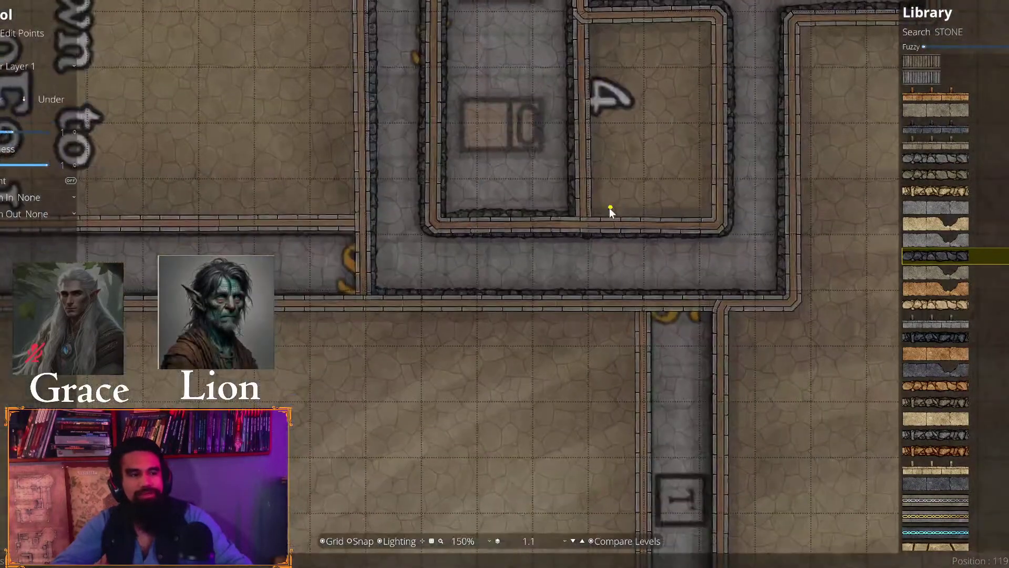
Start a rubble stone path at the upper end of the corridor marked 1 and trace it down the corridor's left wall
drag(550, 399, 290, 213)
scroll(290, 213, up, 1)
drag(404, 222, 291, 169)
scroll(290, 169, up, 1)
drag(402, 181, 351, 248)
scroll(351, 255, up, 4)
scroll(455, 321, up, 1)
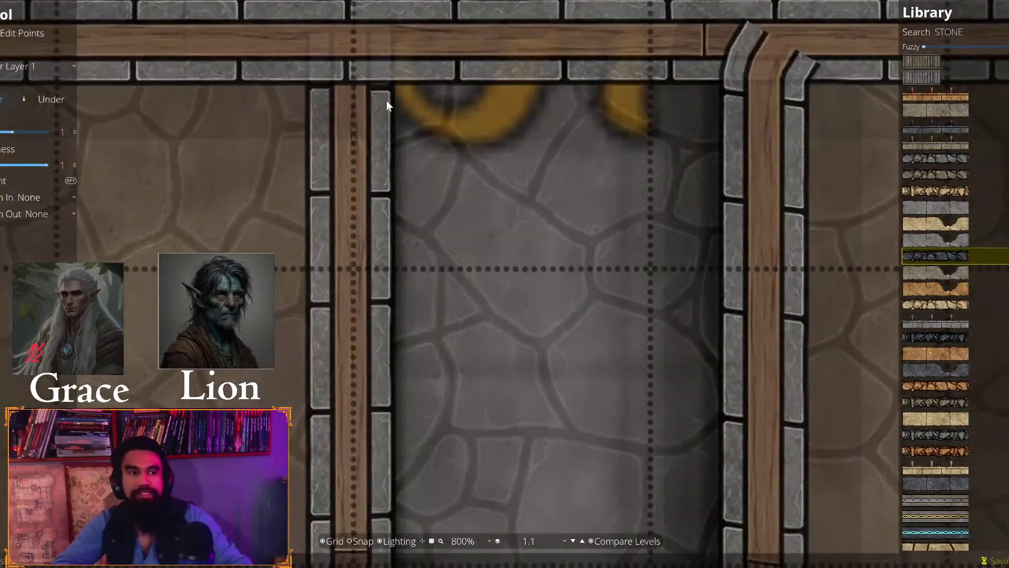
click(385, 62)
drag(387, 434, 535, 93)
drag(528, 505, 456, 100)
drag(453, 500, 476, 194)
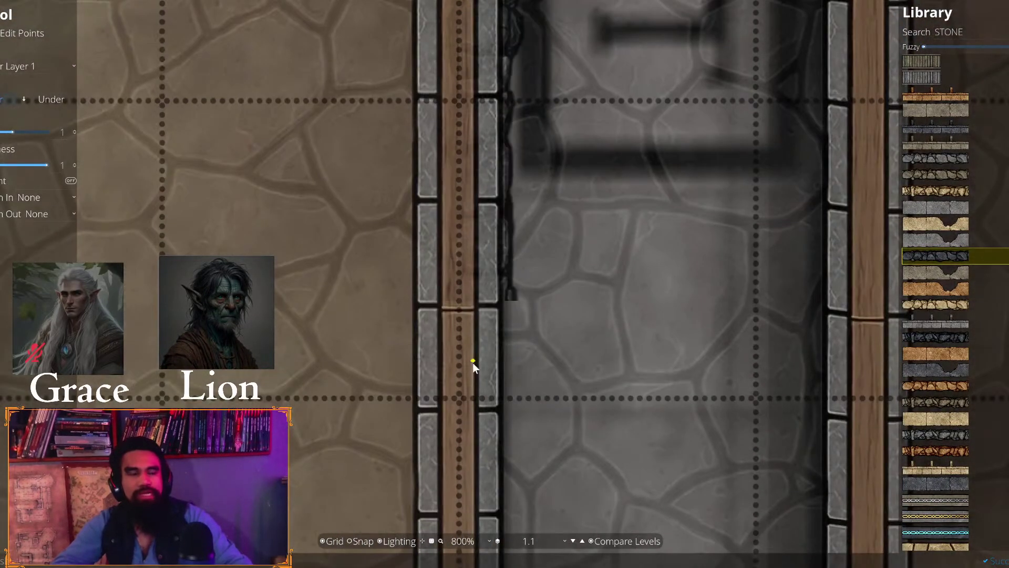
drag(472, 479, 492, 176)
drag(487, 385, 475, 269)
drag(517, 525, 517, 273)
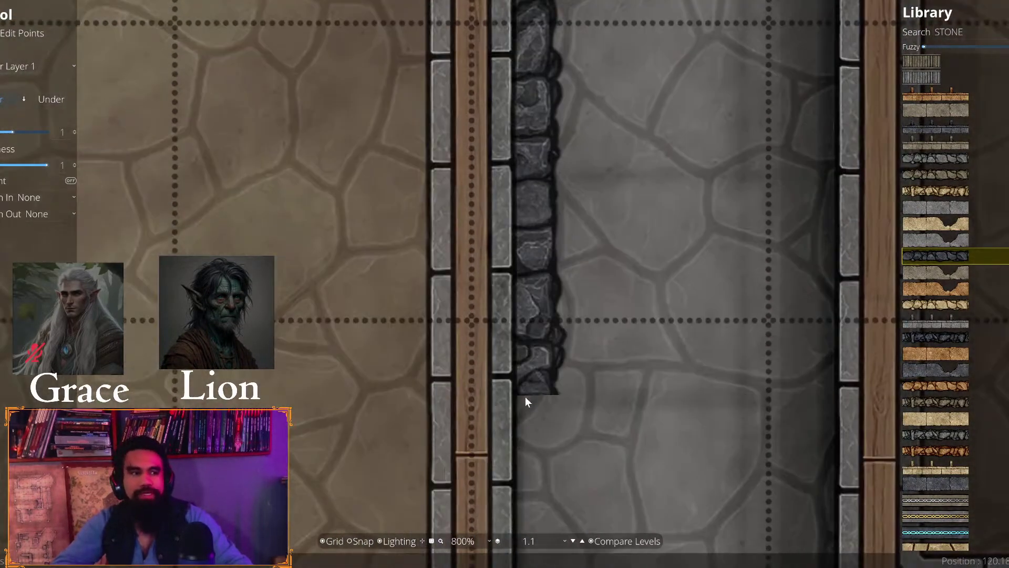
drag(525, 397, 531, 144)
Wrap the rubble stone path around the bevelled corner and trace it leftward along the lower corridor's upper wall to the vertical wall
drag(533, 354, 593, 331)
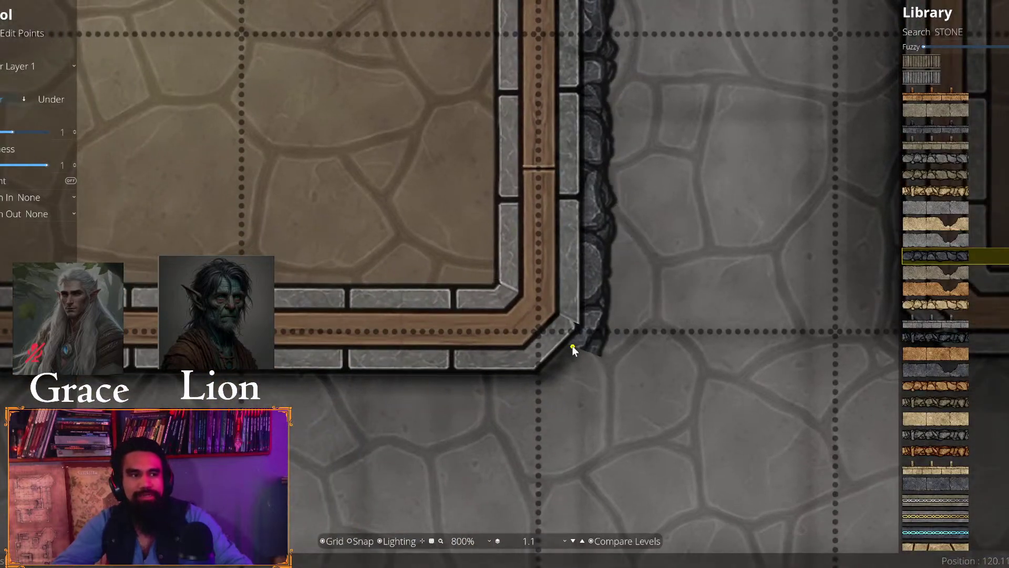
drag(486, 390, 824, 370)
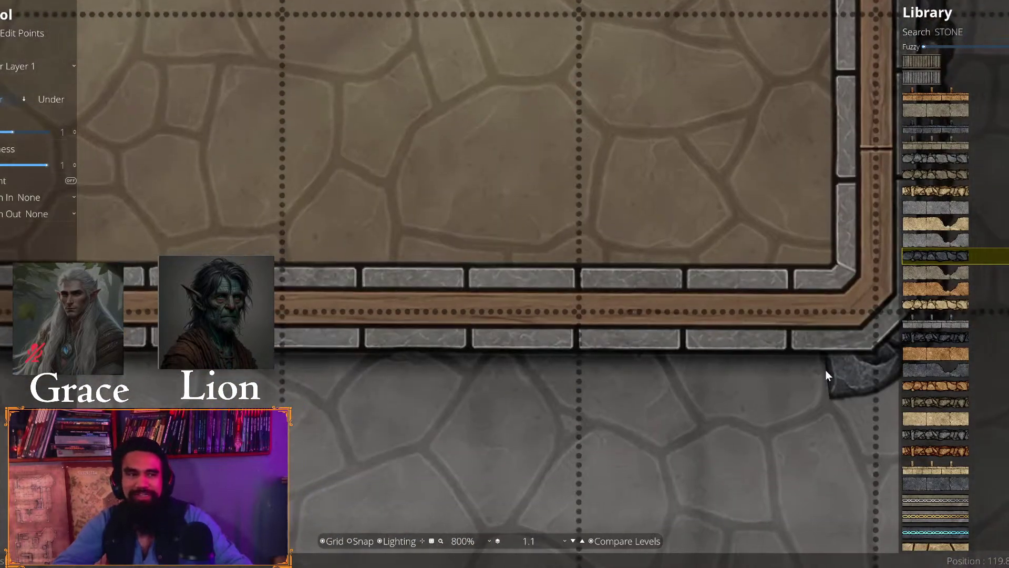
click(542, 364)
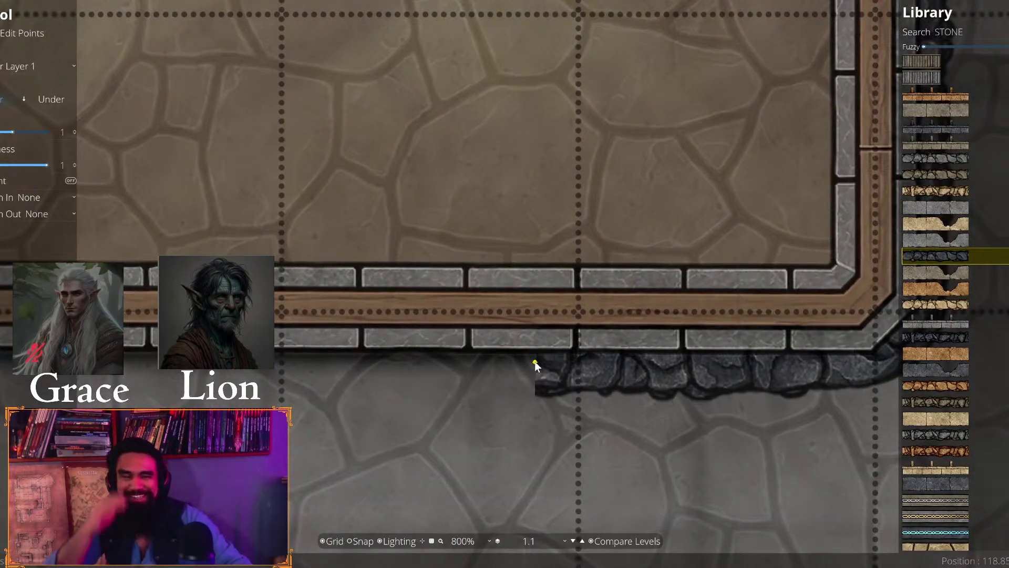
drag(535, 362, 886, 322)
drag(296, 316, 736, 336)
drag(333, 338, 867, 332)
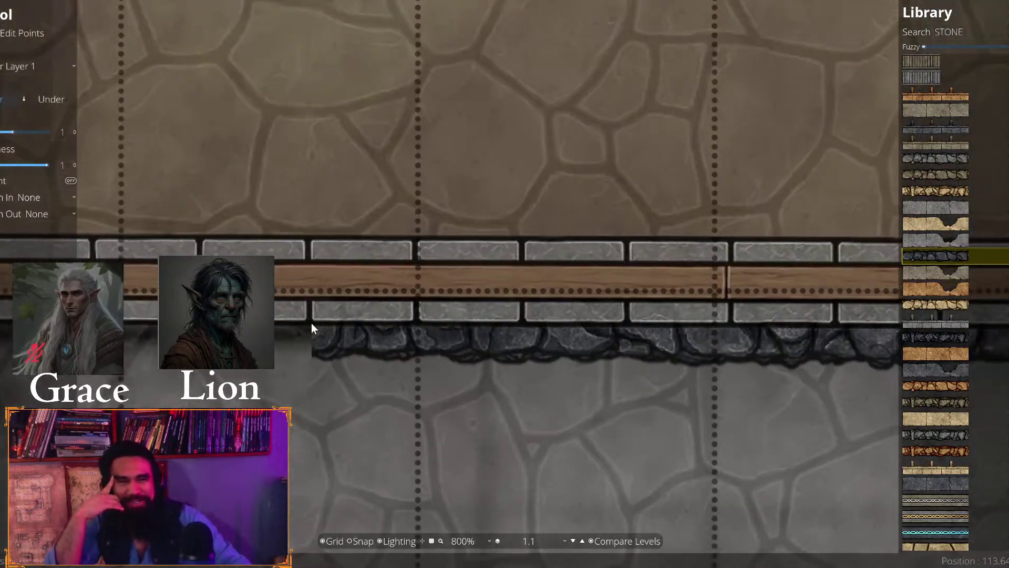
drag(311, 323, 578, 271)
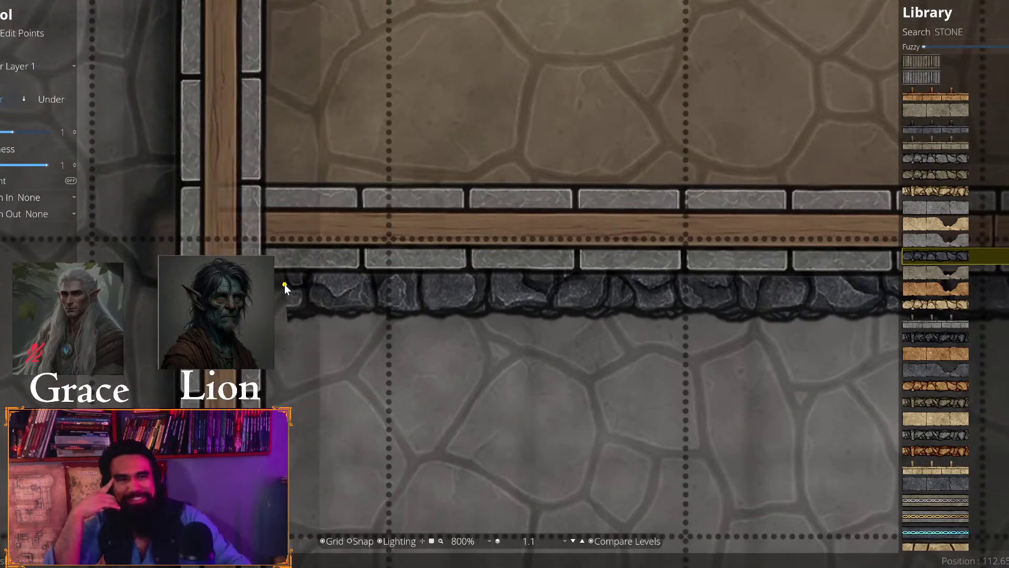
Turn the rubble stone path down the vertical left wall to the inner corner above the lower wall
drag(252, 477, 289, 20)
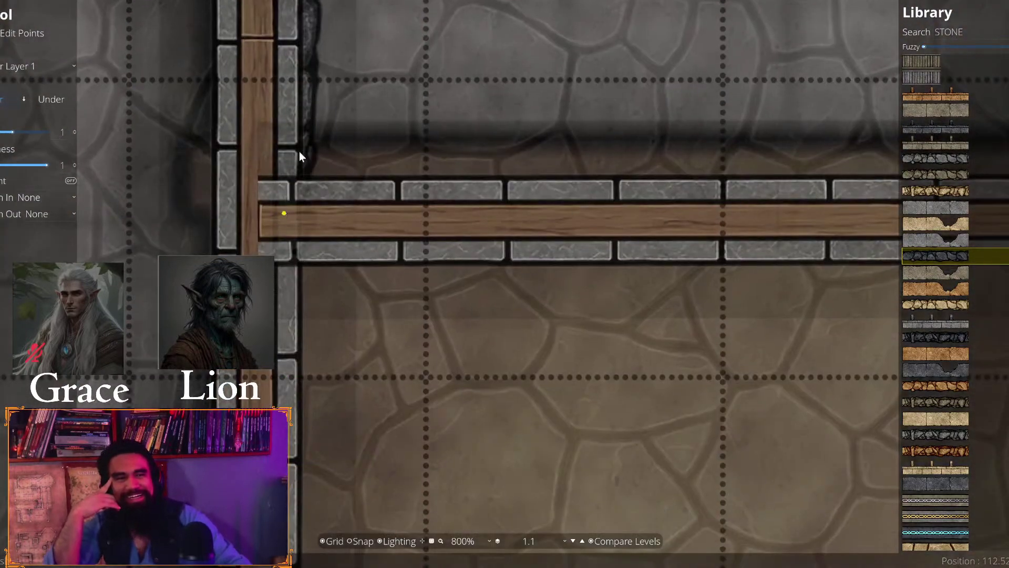
drag(304, 112, 306, 247)
click(303, 294)
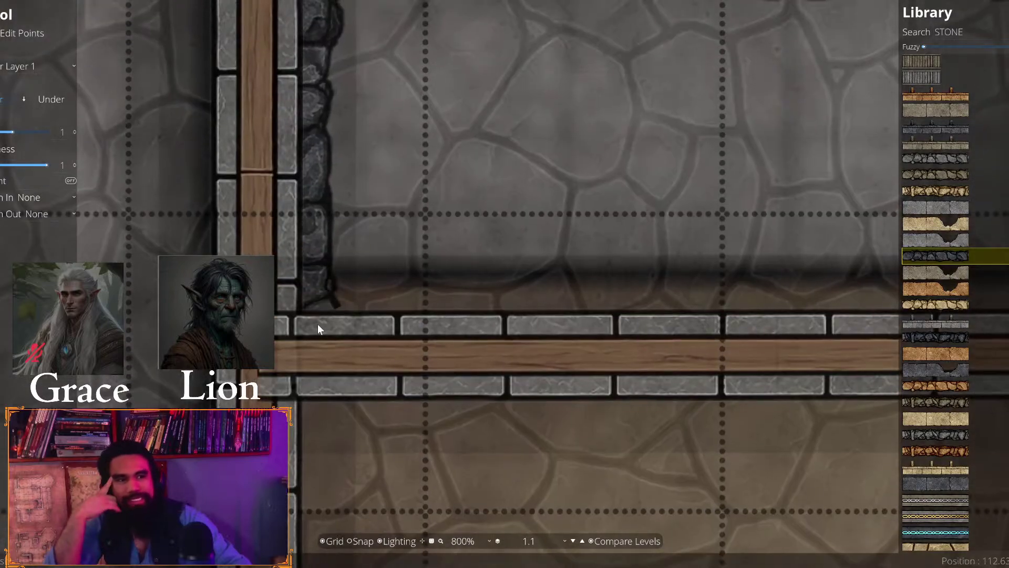
Trace the rubble stone path rightward along the corridor's lower wall, past the door, to the bevelled corner
drag(631, 310, 151, 300)
drag(810, 296, 95, 295)
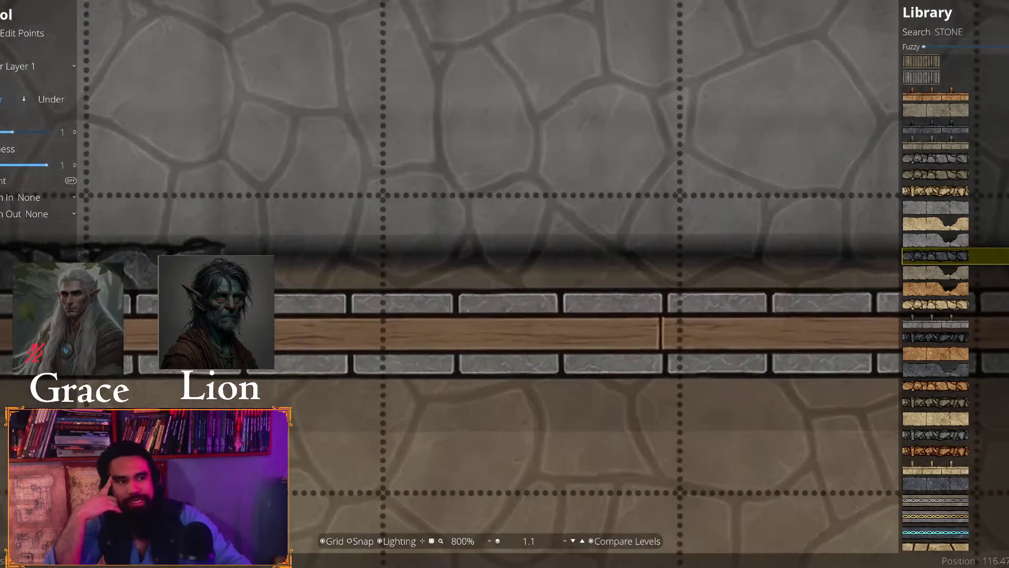
drag(844, 289, 308, 274)
drag(633, 289, 325, 251)
drag(607, 254, 355, 323)
key(d)
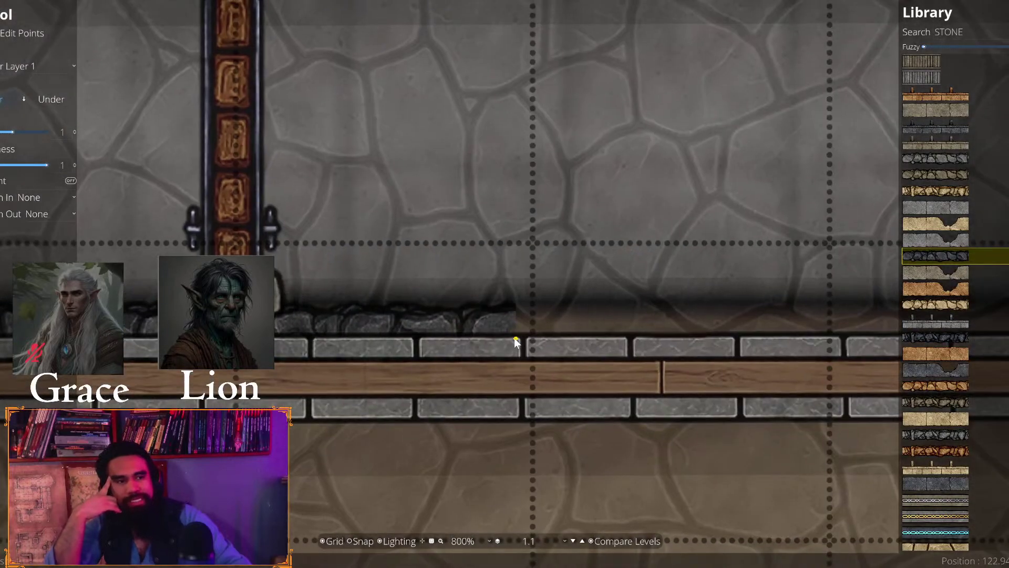
key(d)
drag(814, 319, 550, 323)
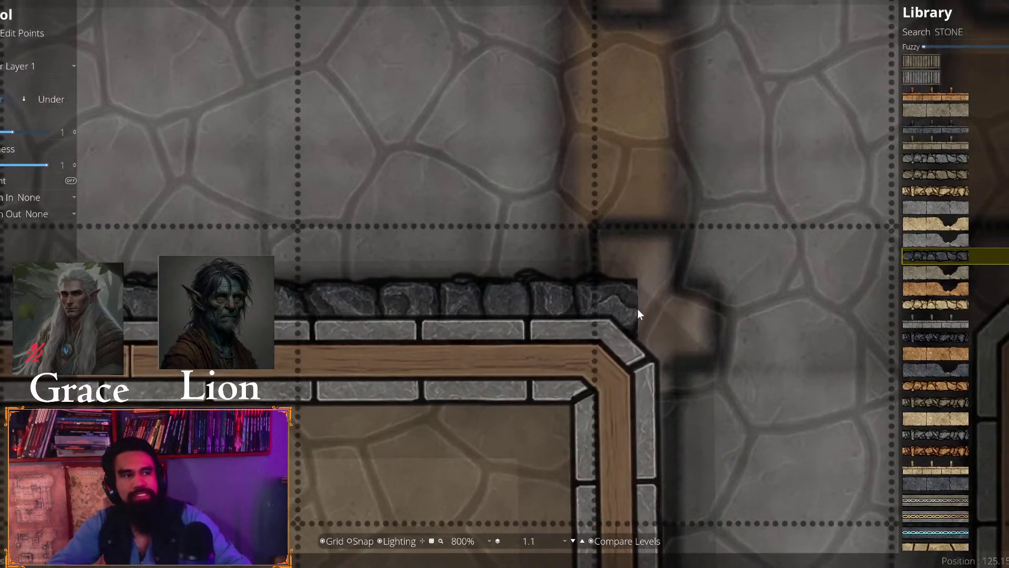
Bend the rubble stone path around the bevelled corner and down the narrow passage's left wall to the round room's opening
scroll(631, 306, down, 1)
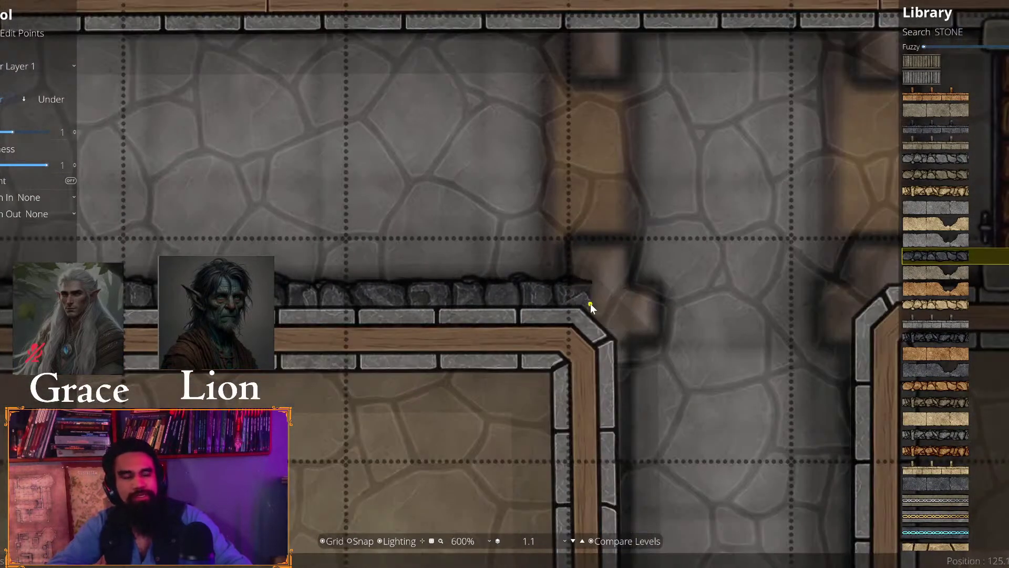
click(603, 305)
drag(630, 363, 503, 241)
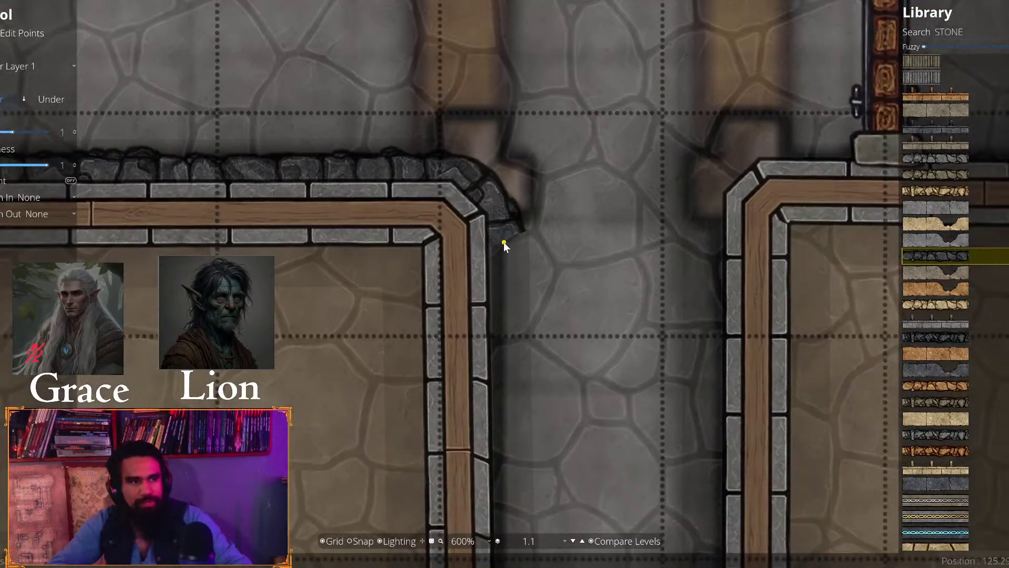
drag(512, 338, 462, 26)
drag(478, 329, 510, 33)
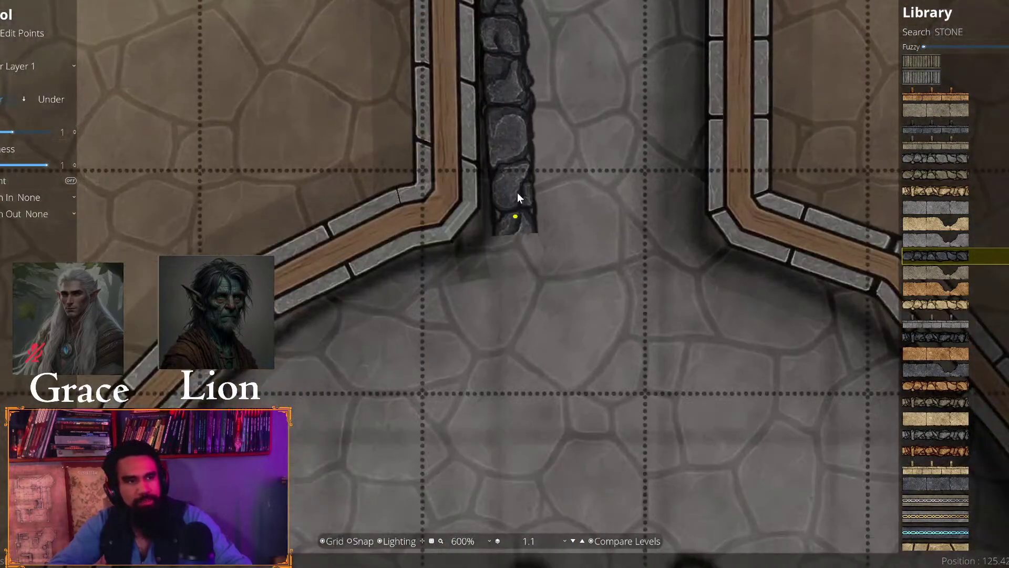
mouse_move(516, 225)
mouse_down()
mouse_move(573, 163)
mouse_move(582, 177)
mouse_up()
click(552, 168)
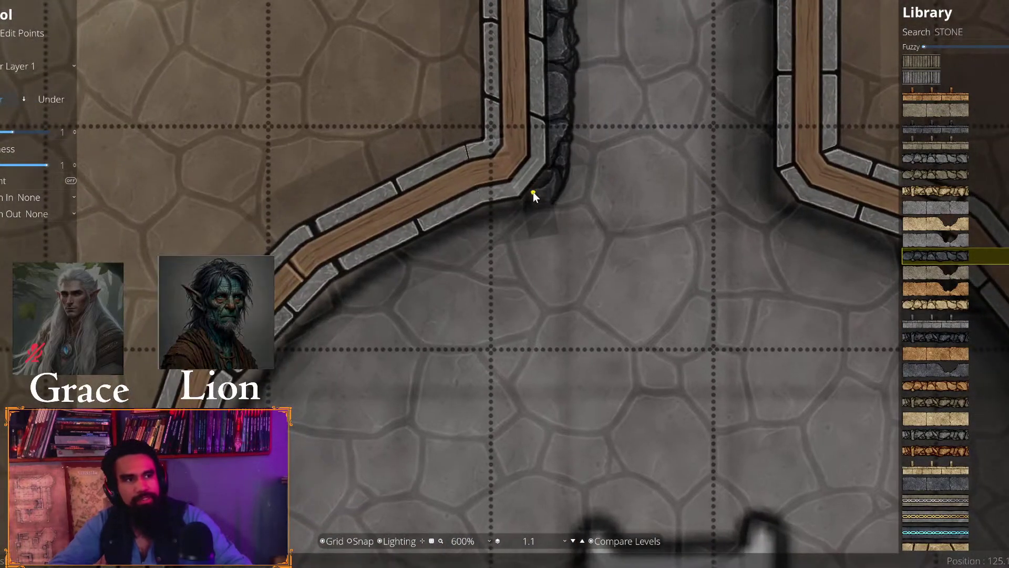
Trace the rubble stone path from the passage opening along the round room's upper-left, left and lower-left walls
click(533, 191)
key(s)
key(a)
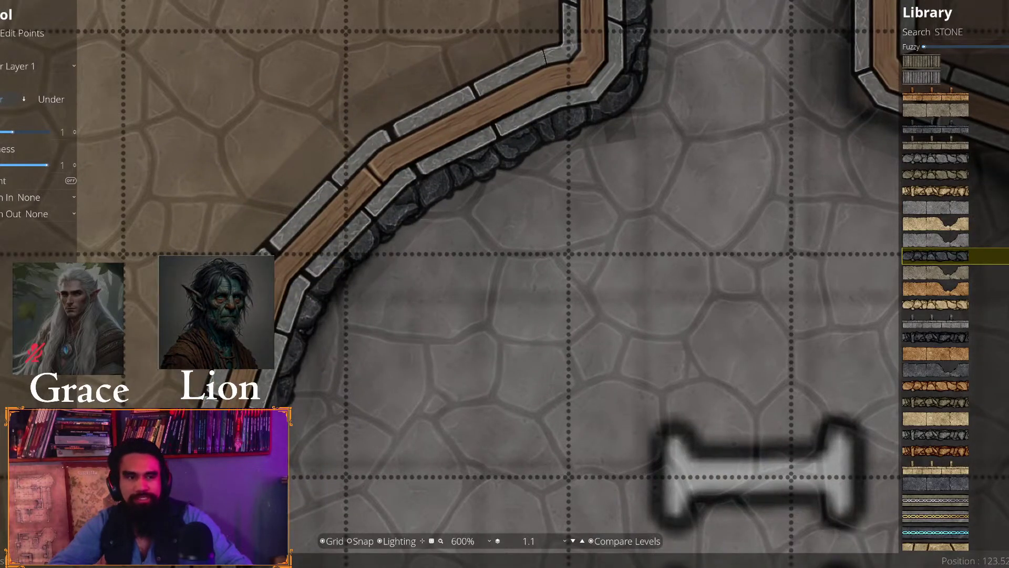
drag(238, 483, 225, 214)
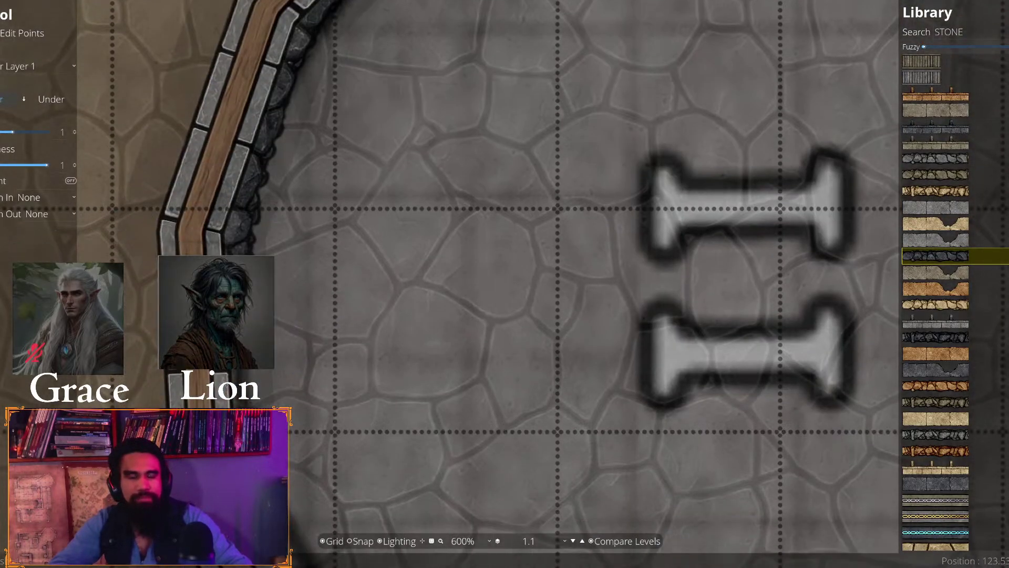
drag(215, 334, 139, 100)
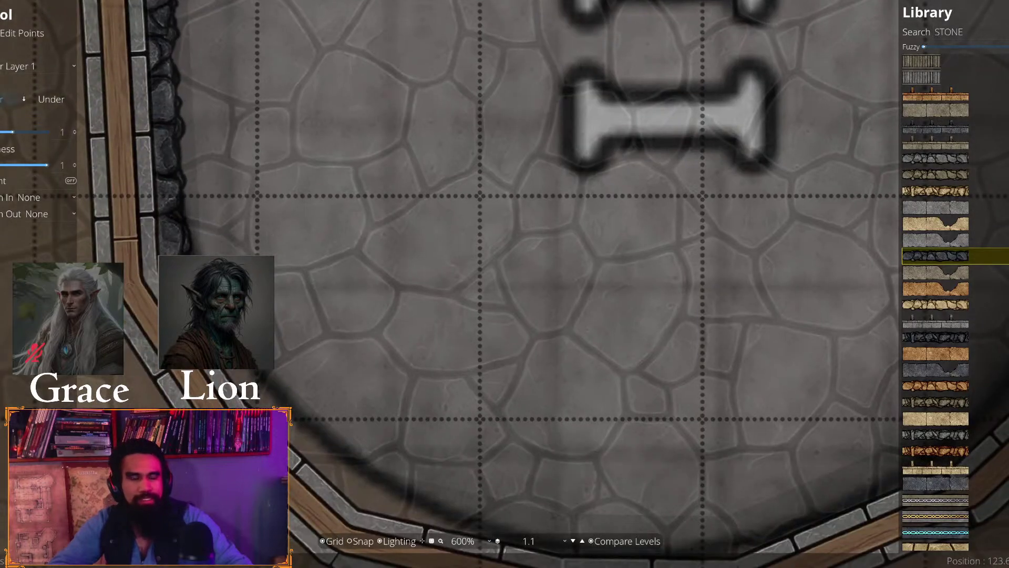
drag(264, 404, 90, 235)
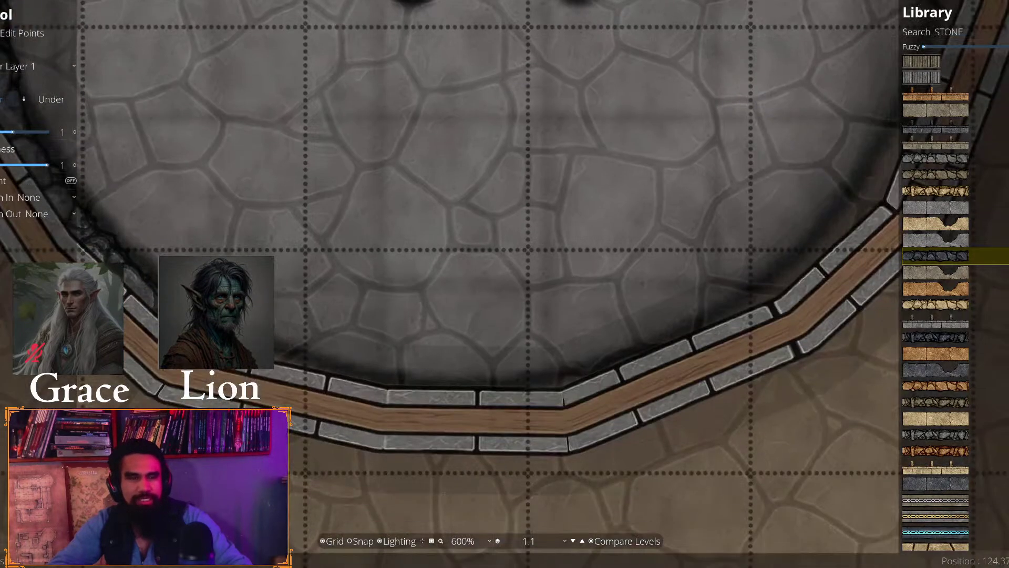
drag(289, 366, 279, 361)
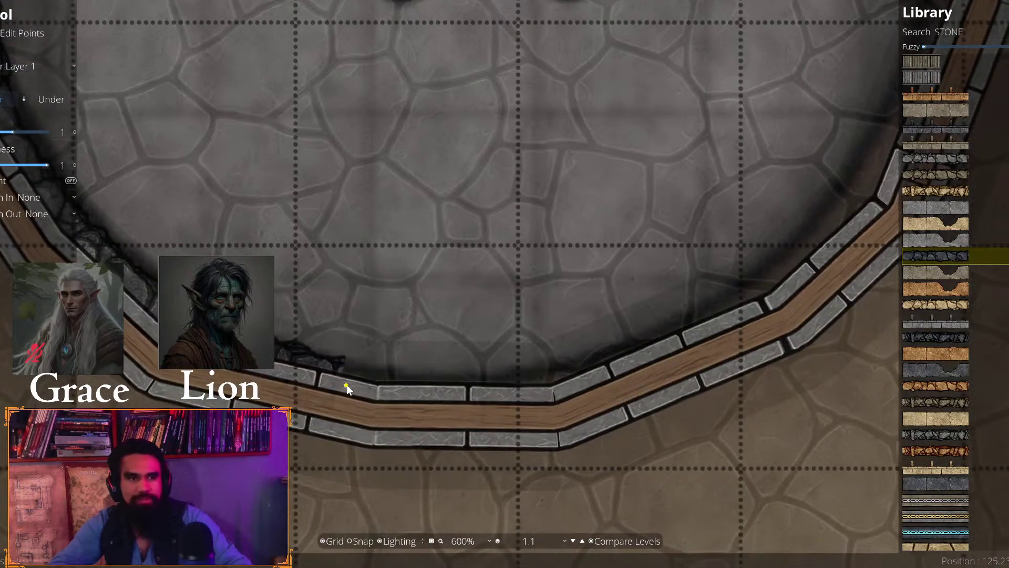
Continue the rubble stone path along the round room's bottom wall and up its lower-right bends
click(554, 386)
key(w)
key(d)
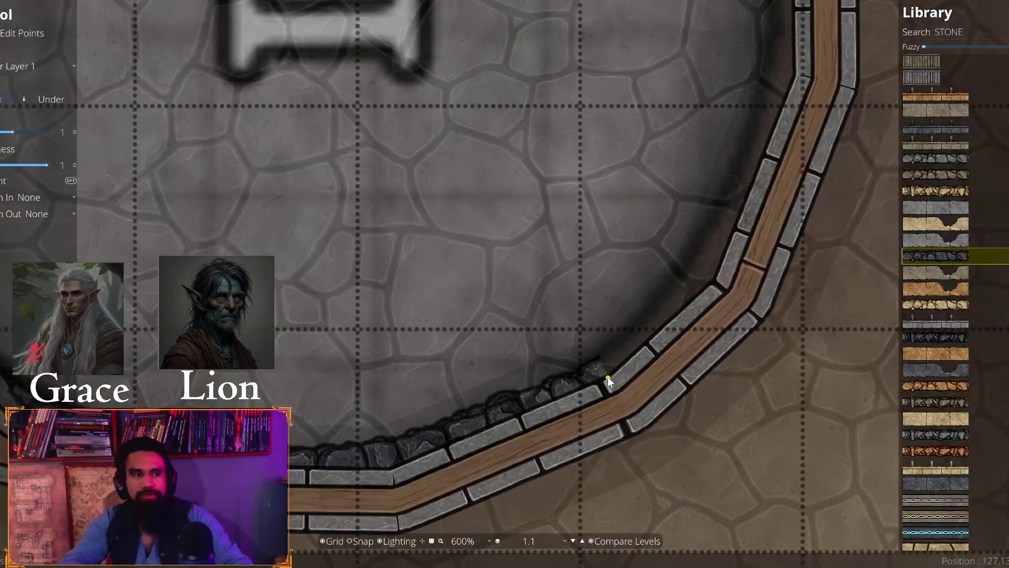
click(607, 376)
drag(608, 377, 429, 498)
click(539, 400)
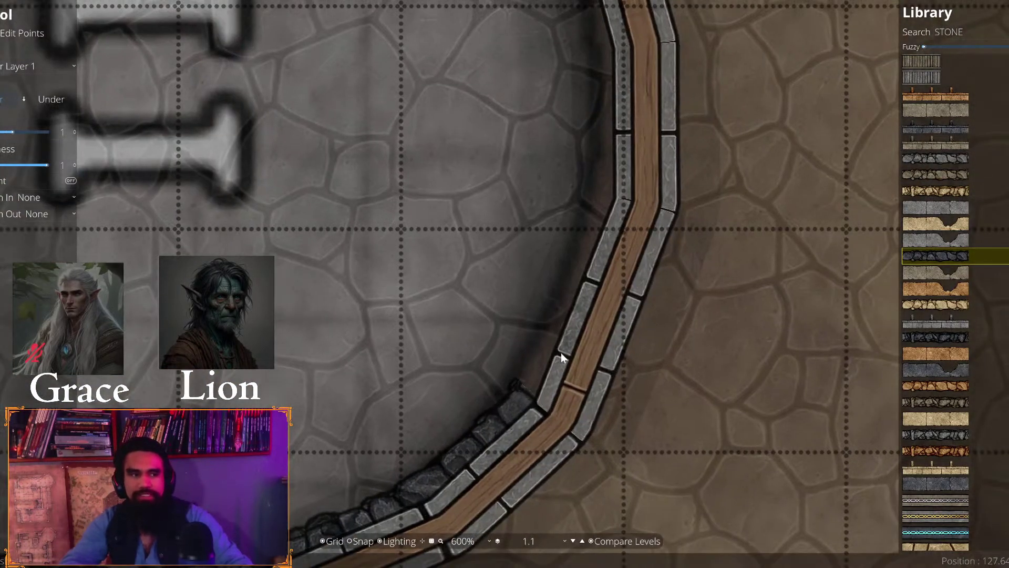
Trace the rubble stone path up the round room's right wall, following each bend to the upper-right side
drag(599, 210, 557, 355)
click(575, 330)
drag(577, 179, 560, 317)
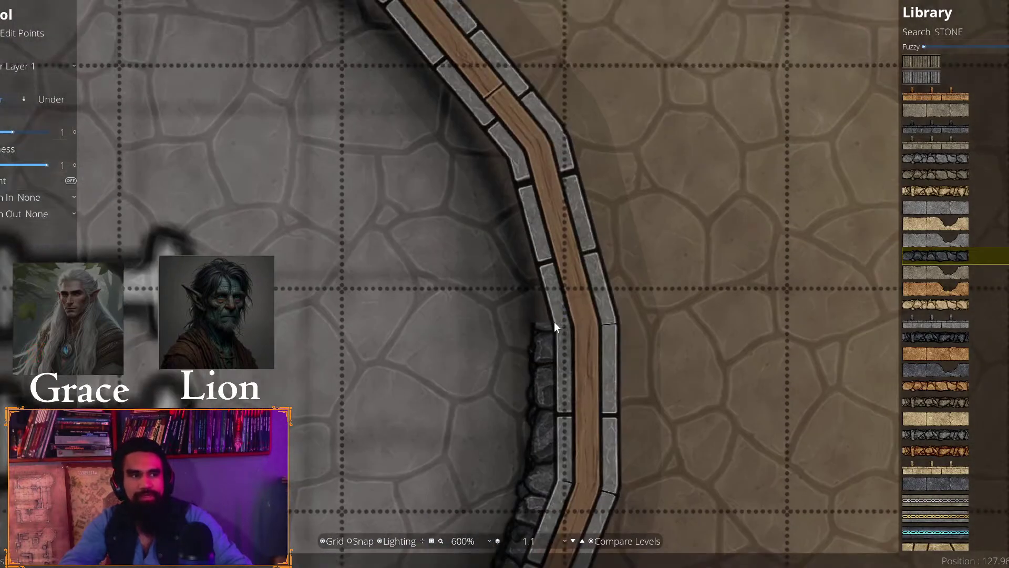
click(555, 322)
drag(535, 236, 547, 310)
click(515, 230)
Line the round room's last upper-right stretch, wrap the bevelled corner and run the rubble stone path up the narrow passage's right wall
key(w)
key(w)
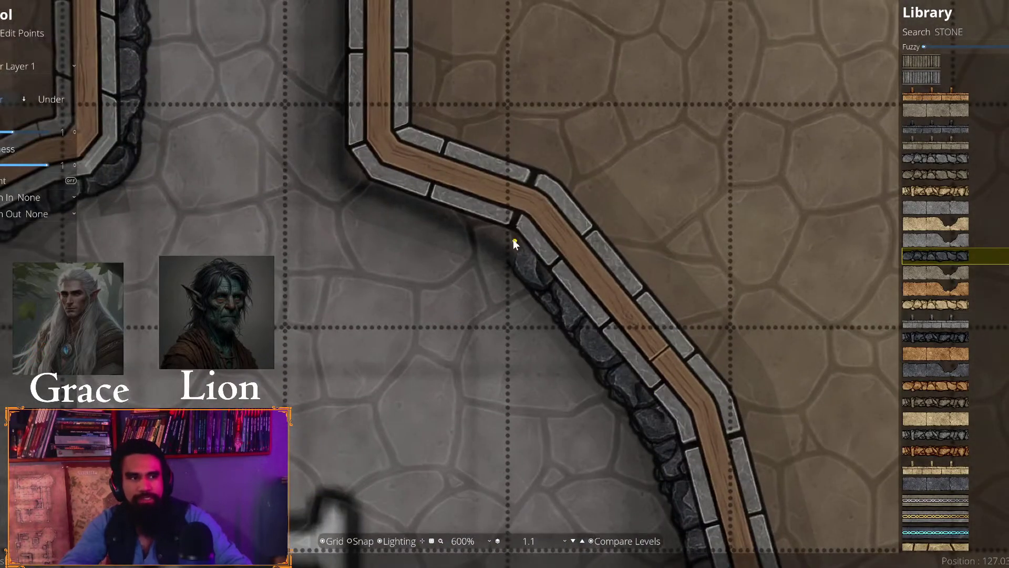
click(388, 204)
drag(360, 165, 396, 281)
click(376, 237)
key(w)
key(w)
key(w)
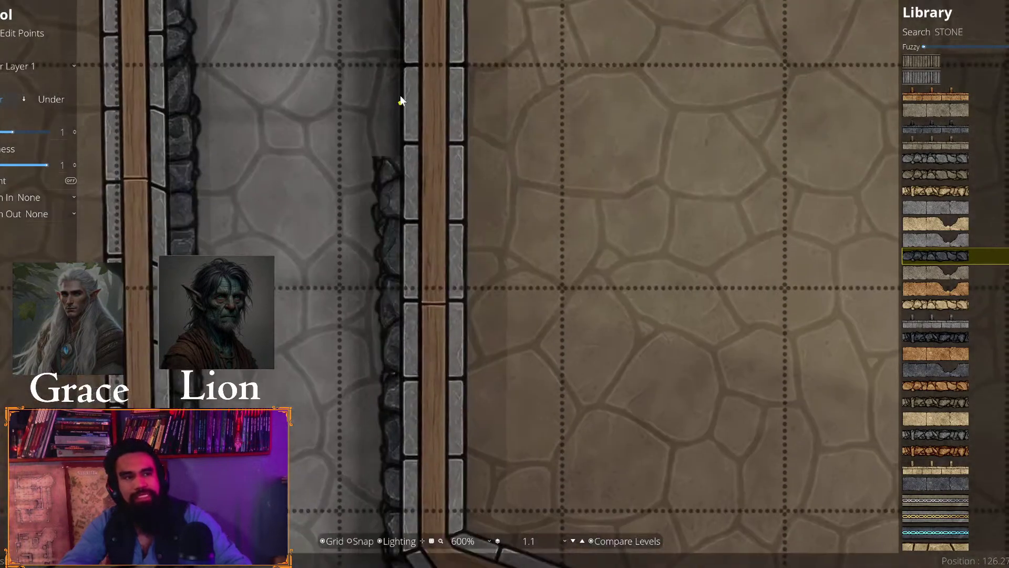
key(w)
key(w)
key(w)
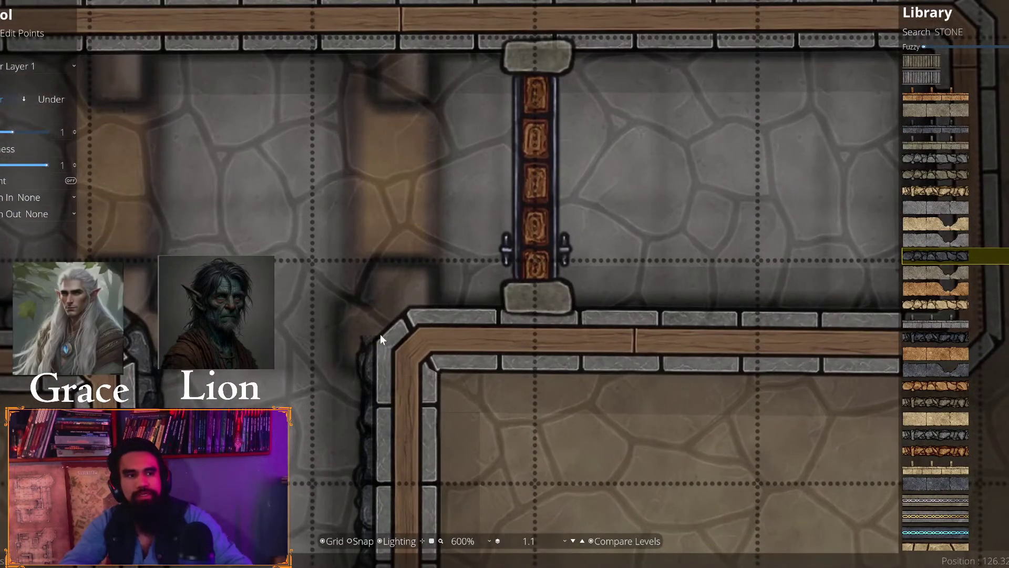
Bend the rubble stone path around the bevelled corner and along the side corridor's lower wall, past the door, to the end corner
click(399, 323)
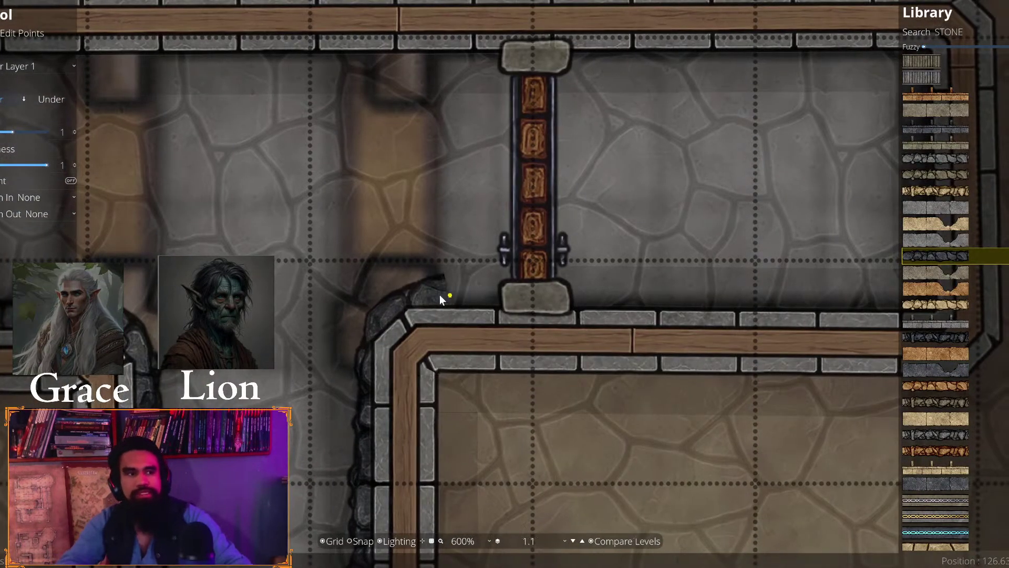
key(d)
key(d)
key(d)
key(d)
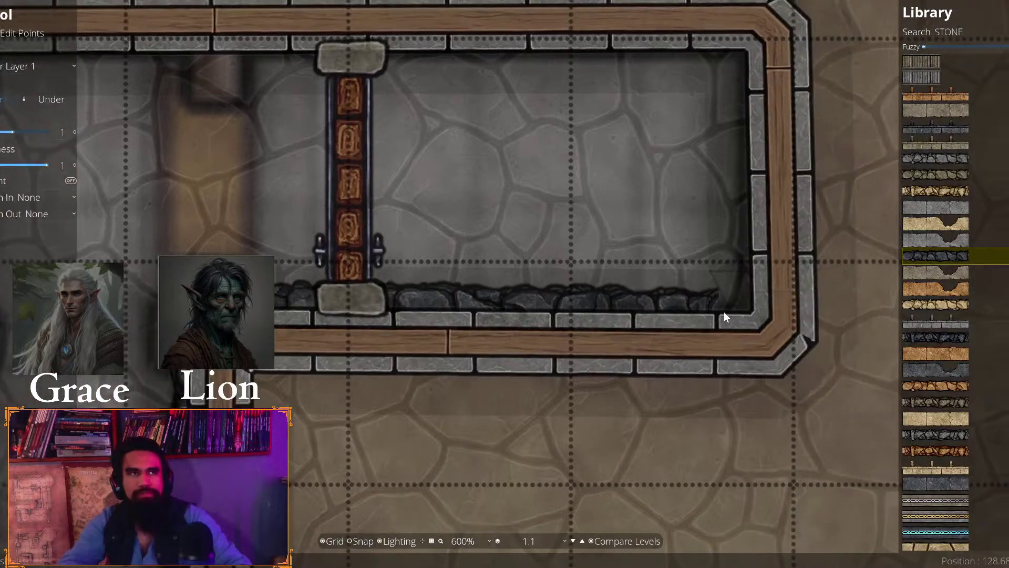
click(752, 310)
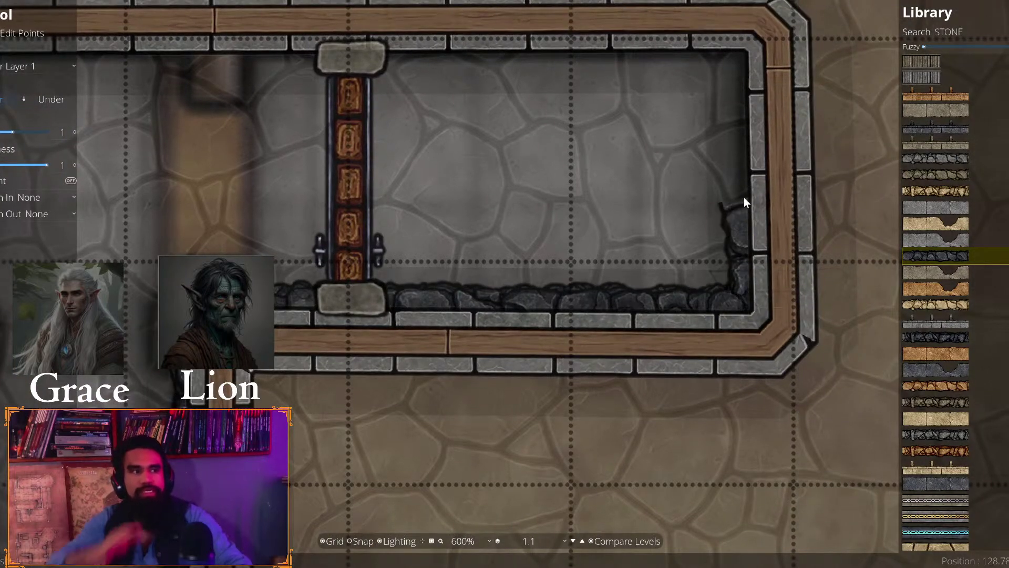
Trace the rubble stone path up the side corridor's end wall and leftward along its upper wall, past the door
key(w)
click(766, 140)
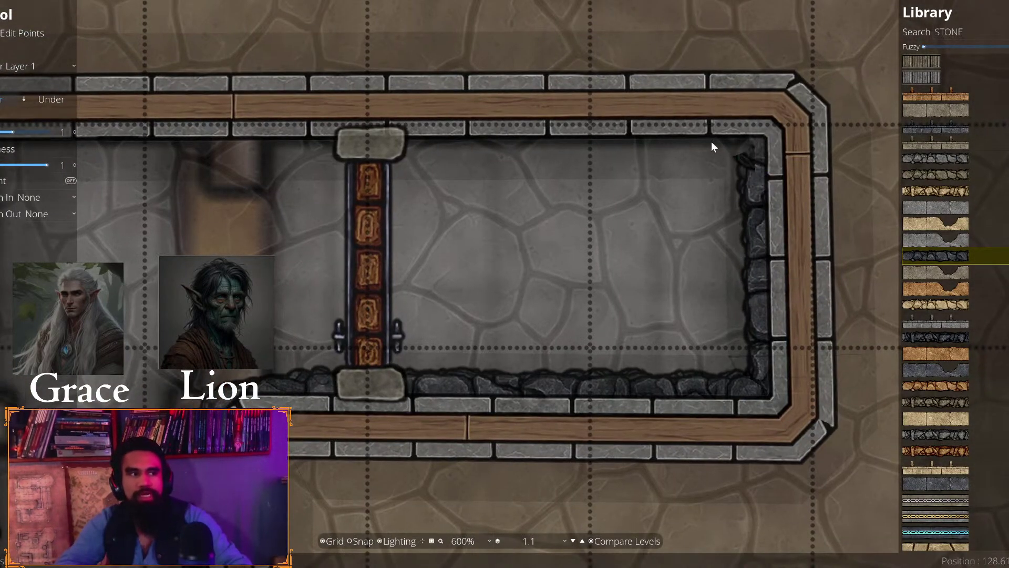
drag(643, 137, 843, 132)
drag(425, 130, 842, 160)
drag(100, 180, 701, 186)
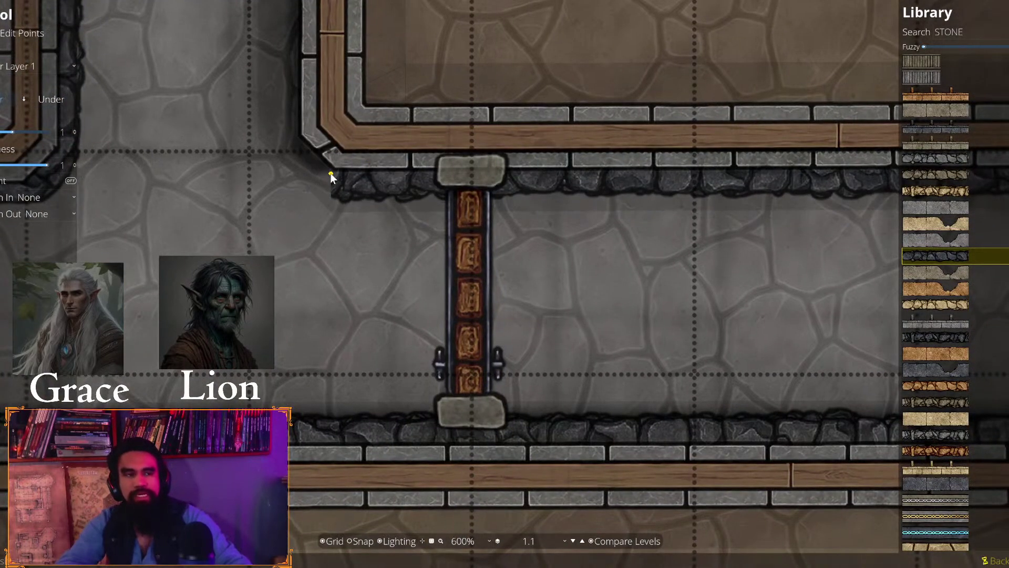
Wrap the rubble stone path around the bevelled corner, up the long passage's right wall and across its closed upper end
click(306, 143)
key(w)
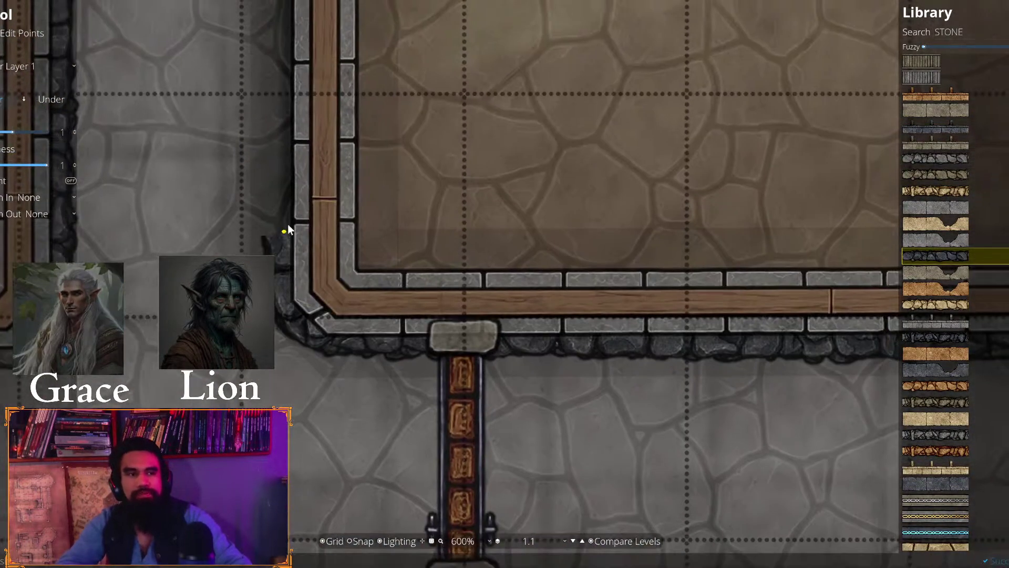
key(s)
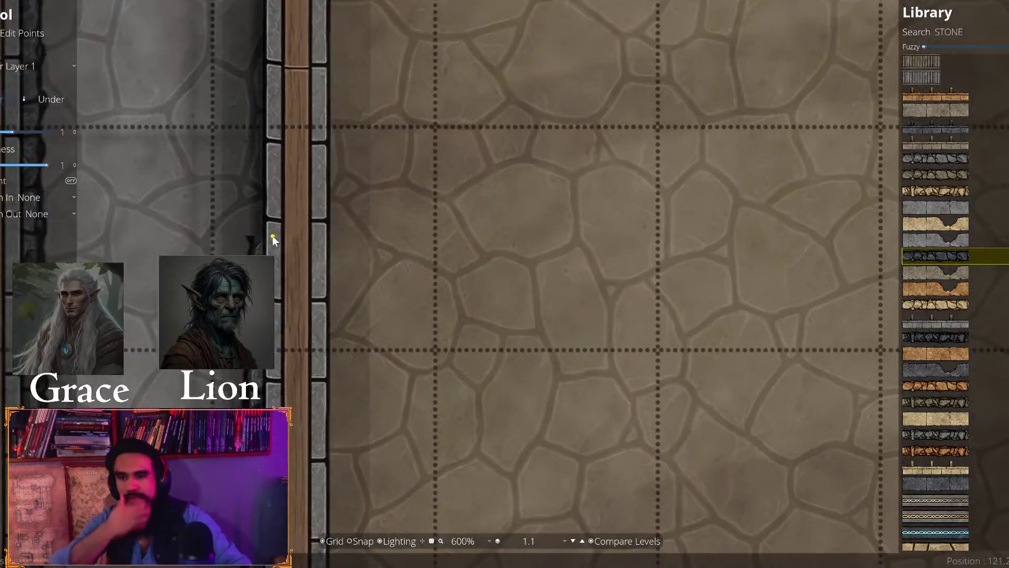
drag(261, 347, 283, 482)
drag(283, 207, 302, 221)
key(a)
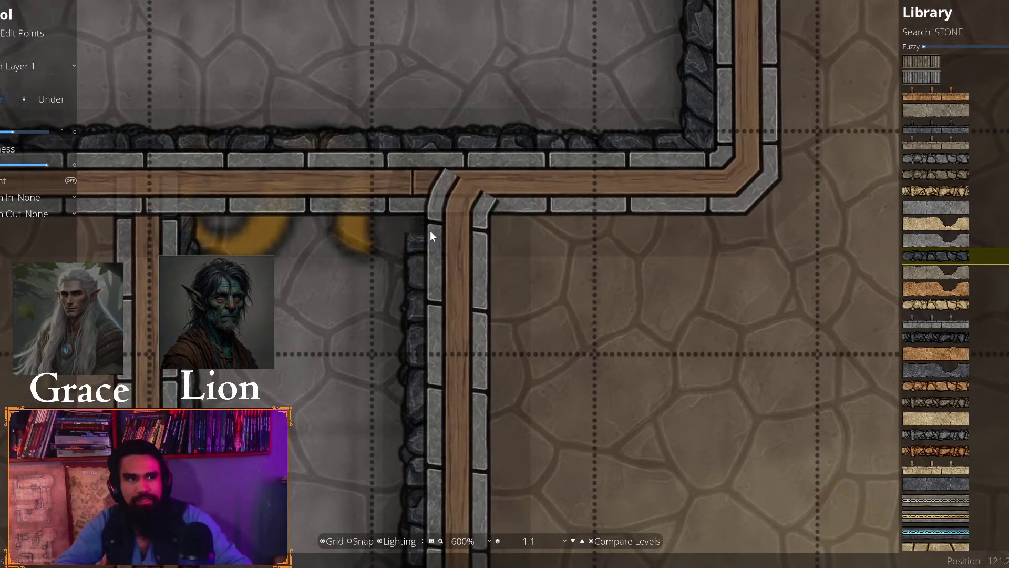
click(410, 206)
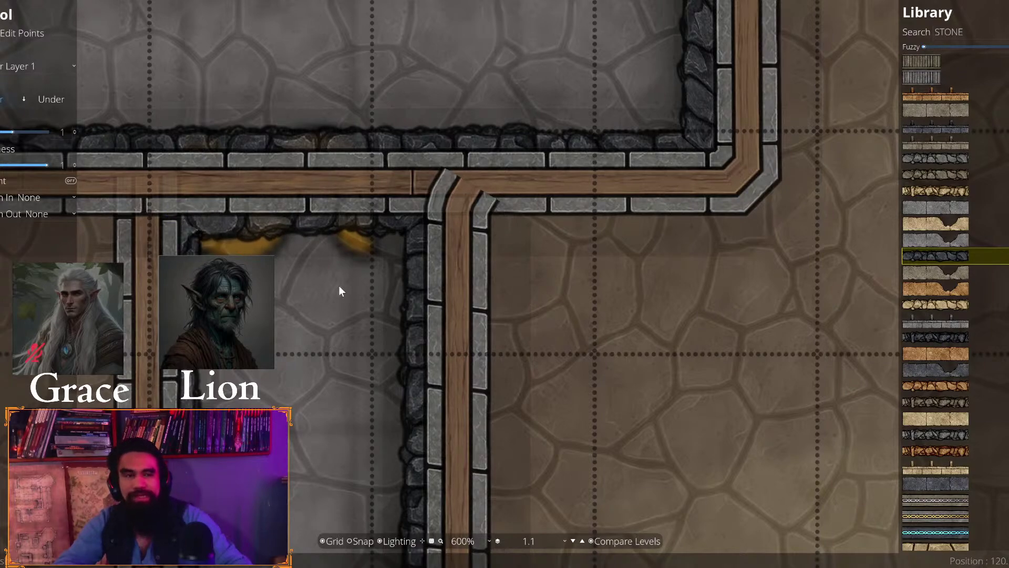
Look over the lined passages and rooms around area 4 for gaps in the rubble stone path
scroll(339, 287, down, 3)
scroll(381, 200, up, 1)
drag(389, 22, 432, 229)
drag(447, 105, 382, 425)
scroll(383, 426, down, 1)
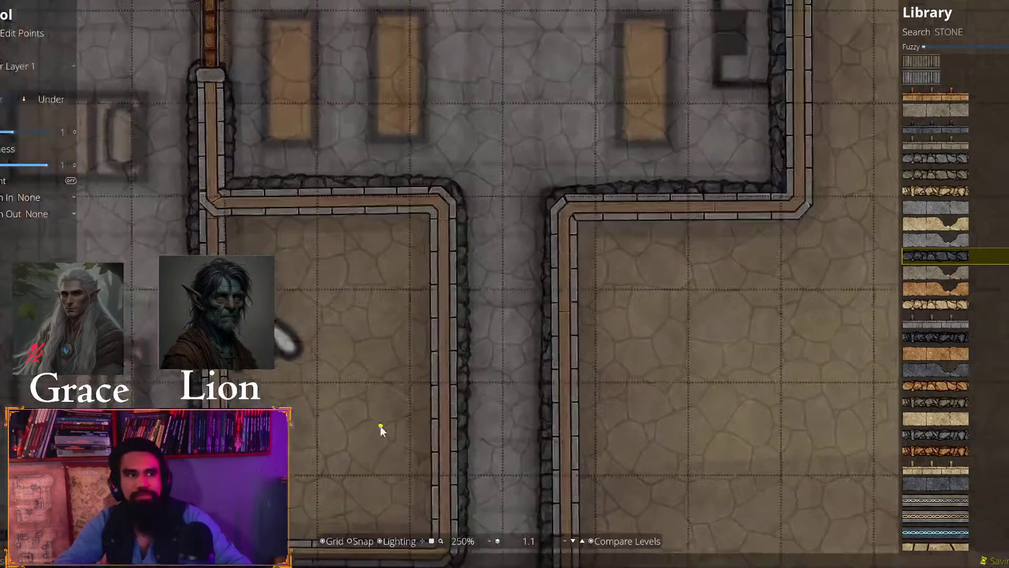
drag(415, 187, 406, 322)
scroll(410, 321, down, 1)
drag(459, 238, 453, 354)
drag(419, 292, 811, 94)
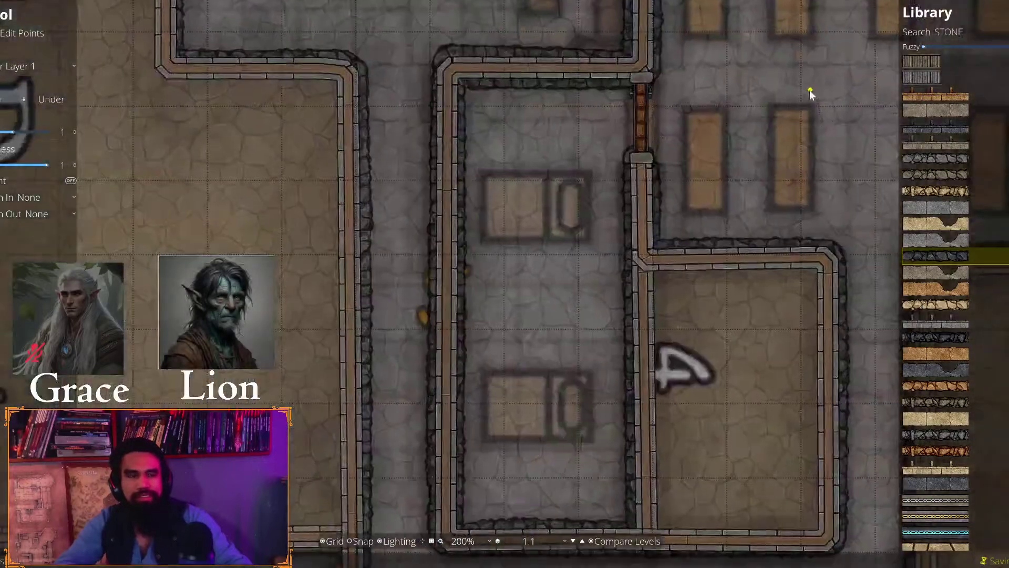
drag(585, 155, 481, 237)
scroll(585, 237, up, 3)
scroll(367, 300, down, 4)
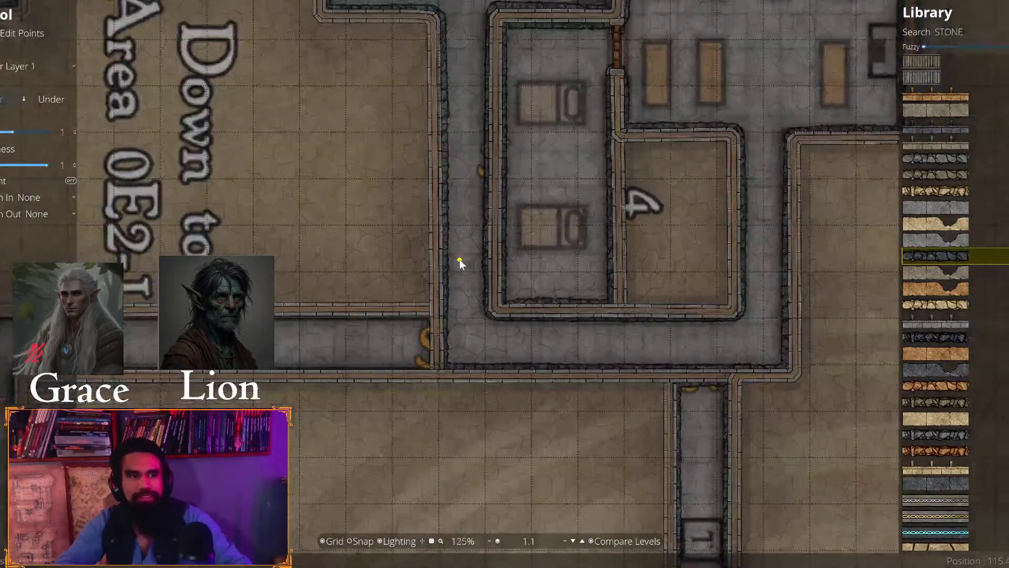
drag(365, 447, 412, 158)
drag(364, 328, 420, 116)
Examine the corridors with doors and the area beside the secret door marking for walls without the rubble stone path
scroll(379, 295, up, 2)
scroll(439, 126, up, 3)
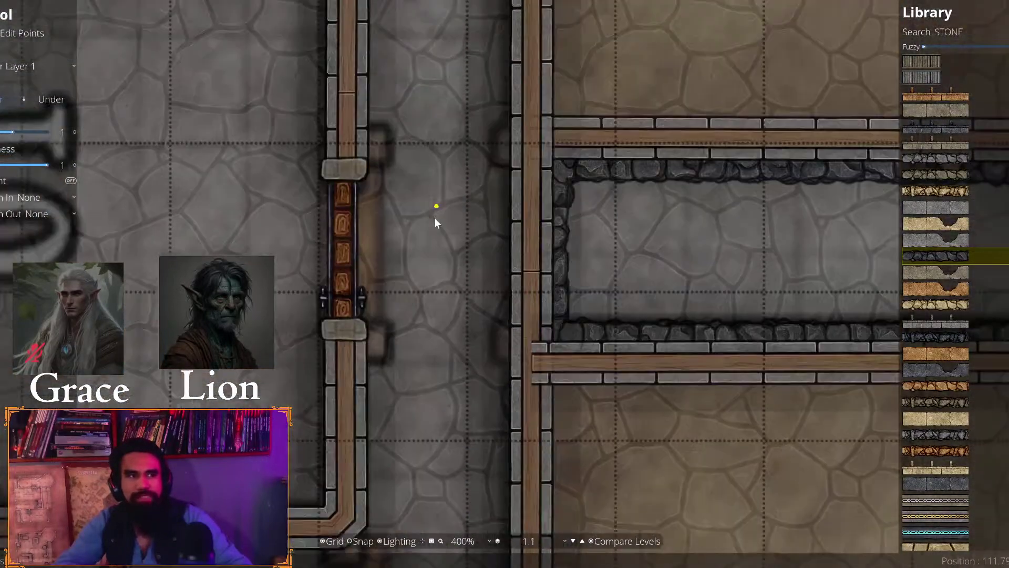
drag(434, 218, 469, 474)
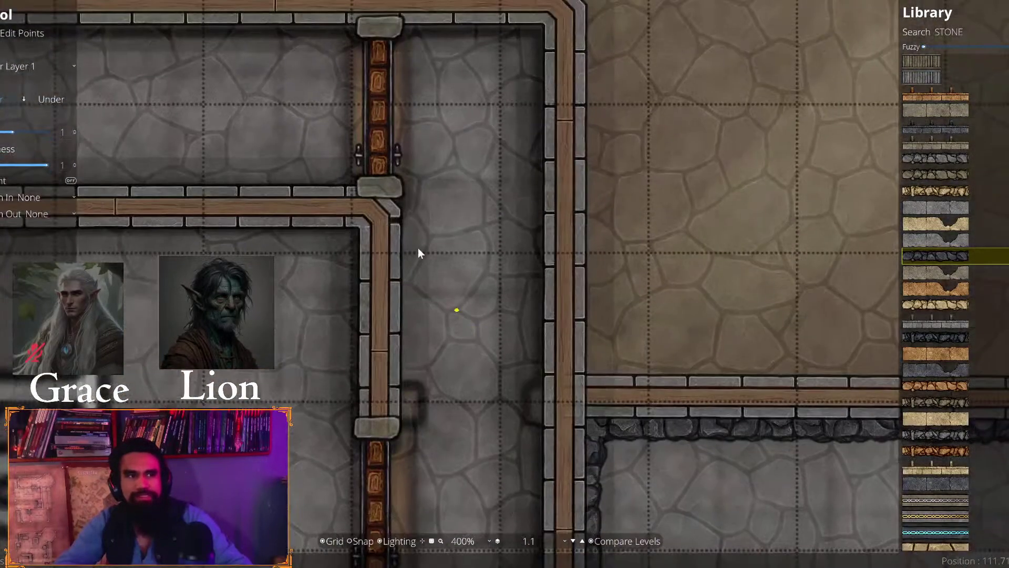
drag(417, 248, 551, 330)
drag(209, 51, 382, 260)
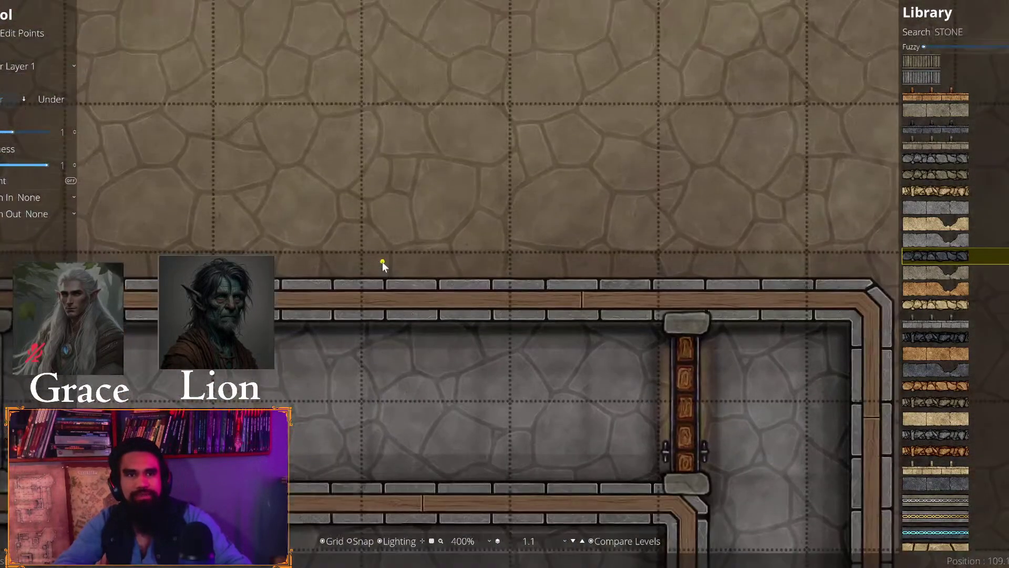
scroll(381, 258, down, 1)
drag(282, 68, 355, 358)
scroll(357, 354, down, 1)
drag(868, 114, 29, 214)
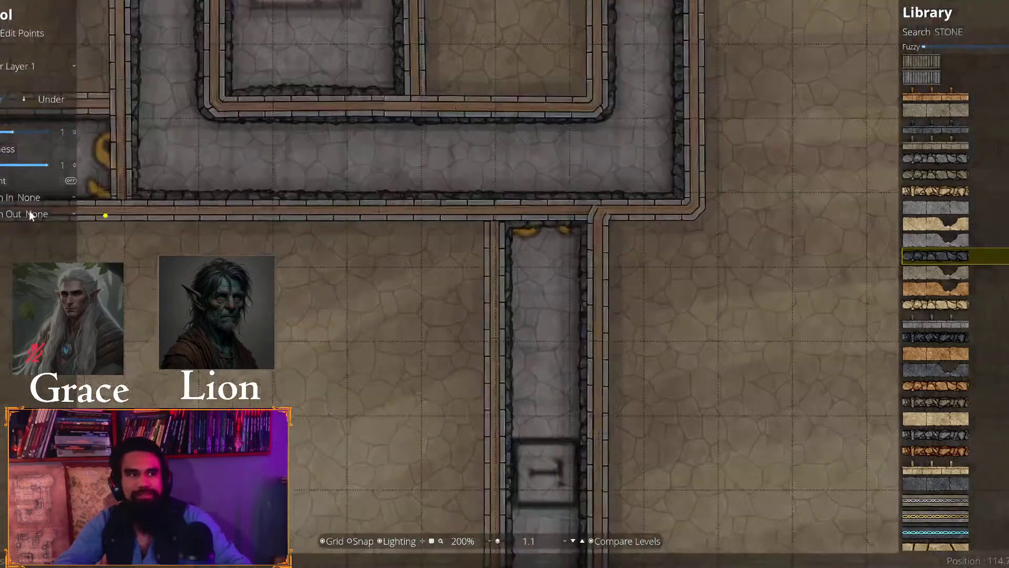
drag(240, 280, 717, 374)
scroll(439, 323, up, 1)
drag(438, 315, 568, 277)
scroll(568, 279, up, 2)
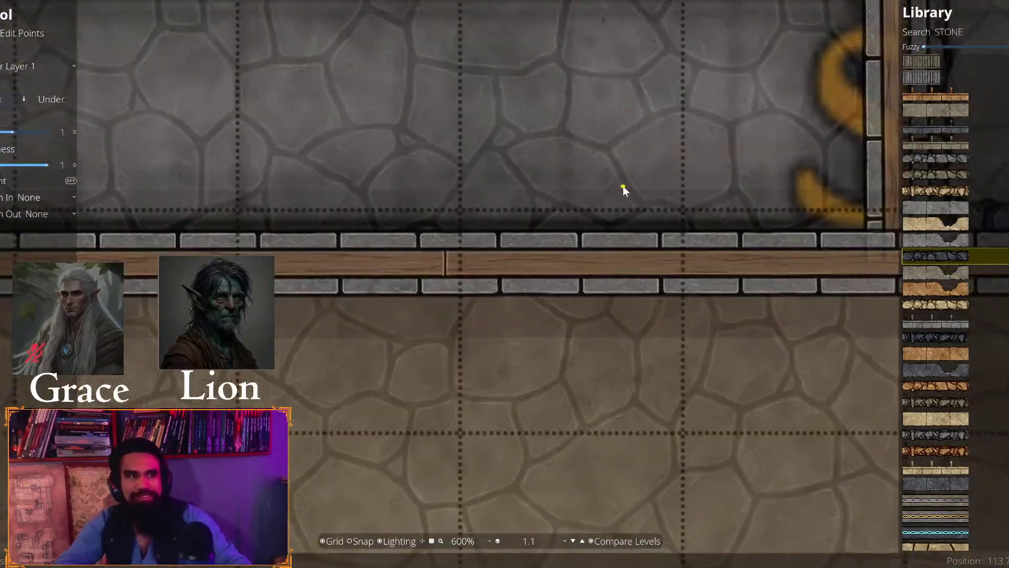
Examine the long corridors and the rooms marked 10, 2 and 5 for walls still missing the rubble stone path
scroll(622, 187, down, 4)
drag(270, 162, 652, 221)
drag(357, 238, 579, 198)
scroll(463, 235, up, 2)
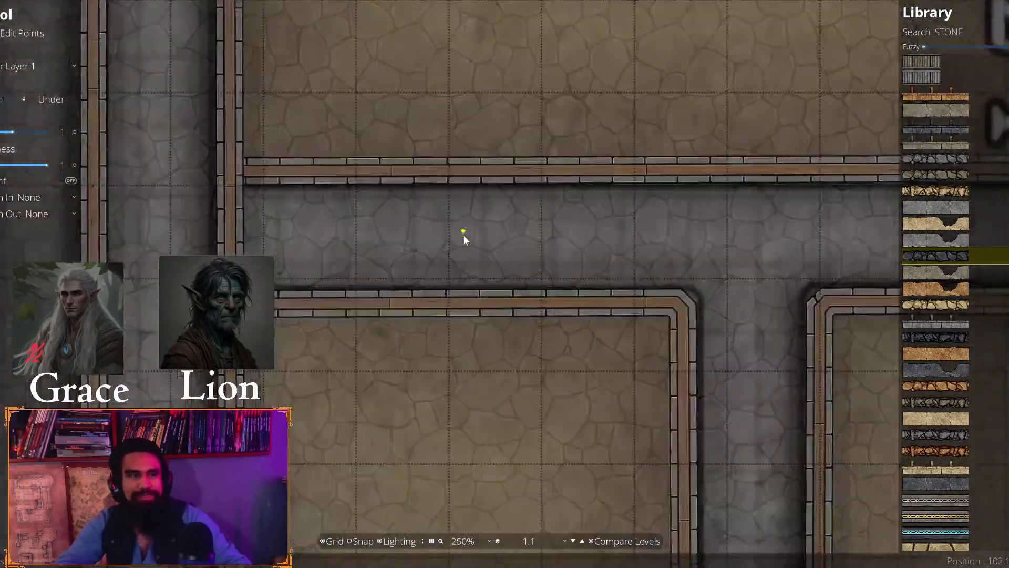
scroll(463, 234, down, 3)
drag(408, 510, 390, 158)
drag(440, 531, 440, 334)
drag(408, 144, 418, 376)
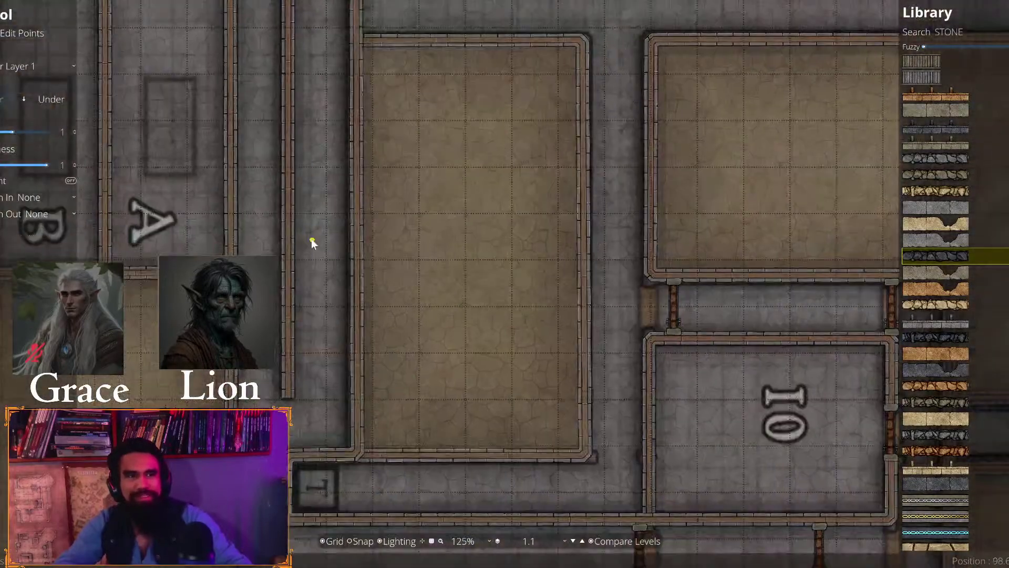
scroll(481, 270, up, 2)
drag(337, 105, 475, 454)
drag(213, 119, 242, 420)
drag(820, 537, 356, 264)
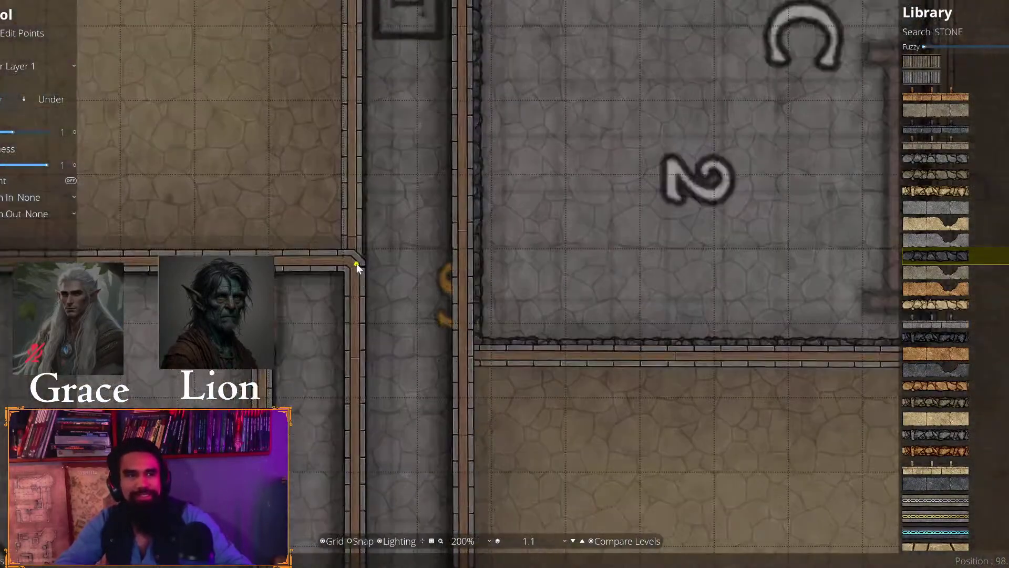
scroll(419, 103, down, 2)
drag(419, 105, 415, 303)
drag(588, 192, 407, 349)
drag(412, 185, 406, 247)
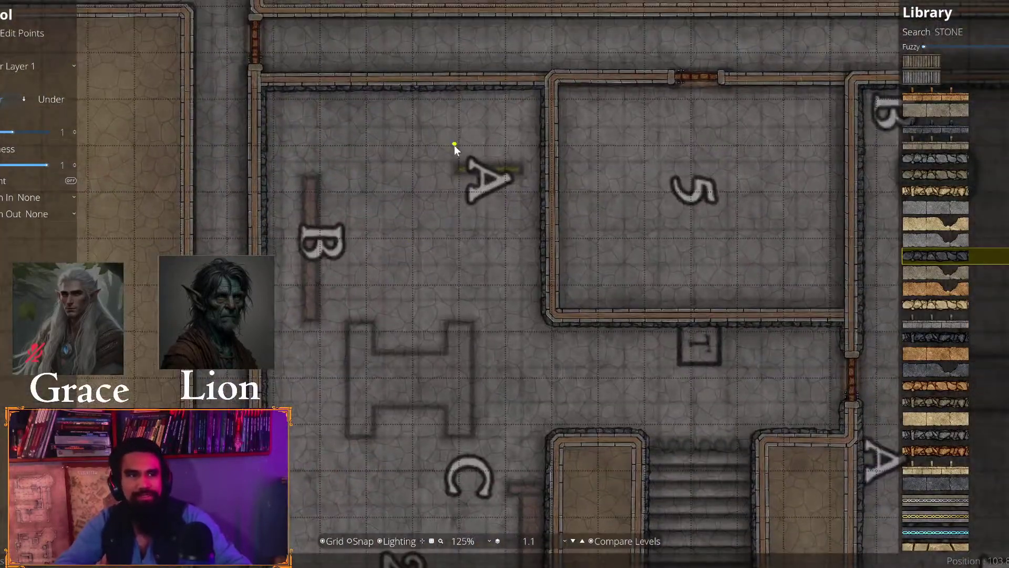
drag(454, 158, 284, 224)
drag(618, 189, 460, 212)
Inspect the walls around the room with the blue pool and the corridor above it for missing rubble stone path
scroll(500, 236, up, 2)
scroll(500, 236, up, 1)
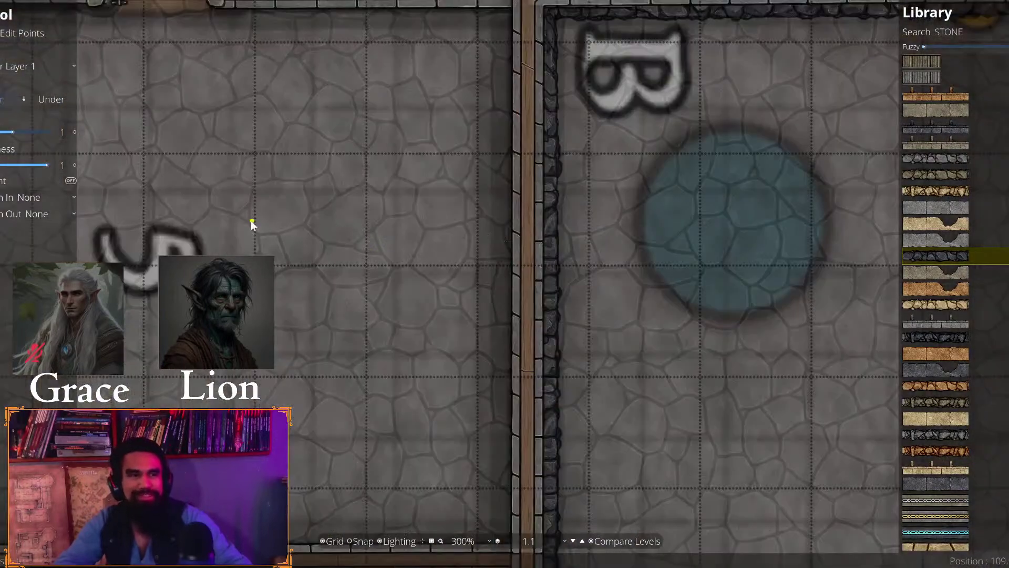
drag(252, 225, 452, 286)
drag(507, 219, 160, 460)
drag(622, 257, 236, 273)
scroll(491, 278, up, 1)
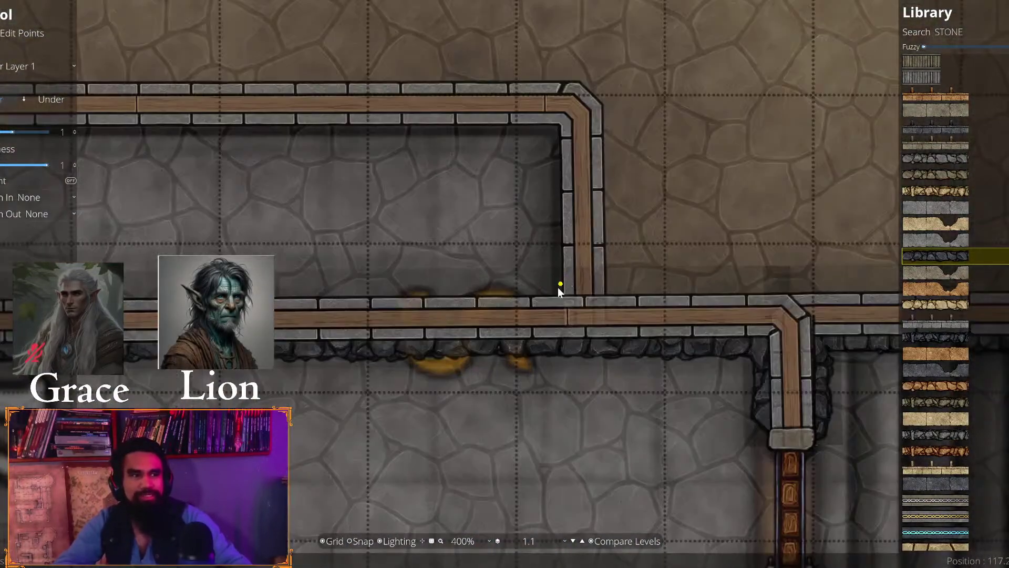
scroll(361, 241, down, 2)
drag(361, 242, 712, 246)
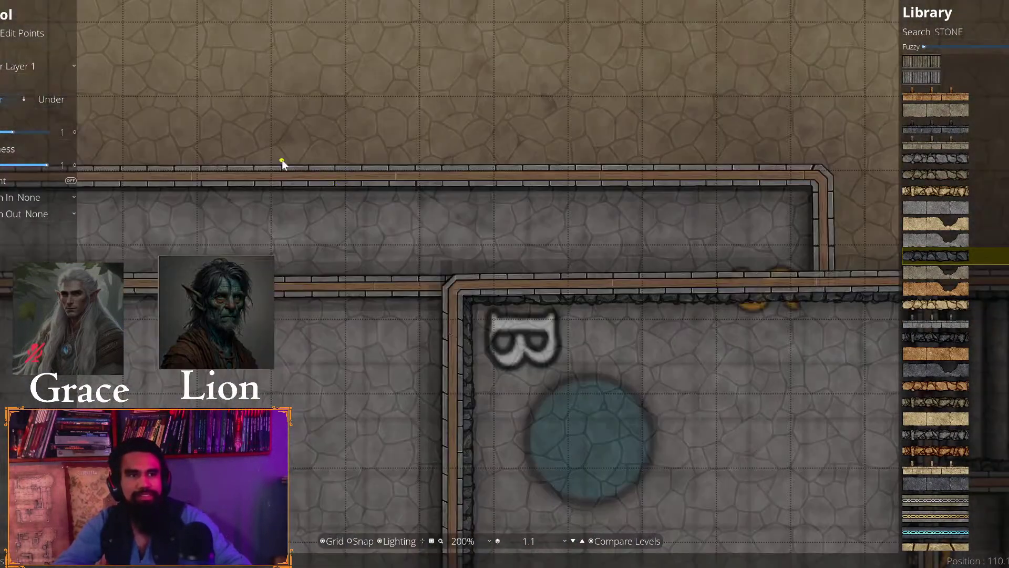
Line the lower face of the angled wall and its bend into the long corridor with the dark rubble stone path
scroll(282, 159, down, 1)
drag(282, 160, 804, 311)
drag(174, 245, 778, 295)
drag(173, 174, 465, 208)
scroll(466, 208, up, 1)
drag(342, 284, 502, 320)
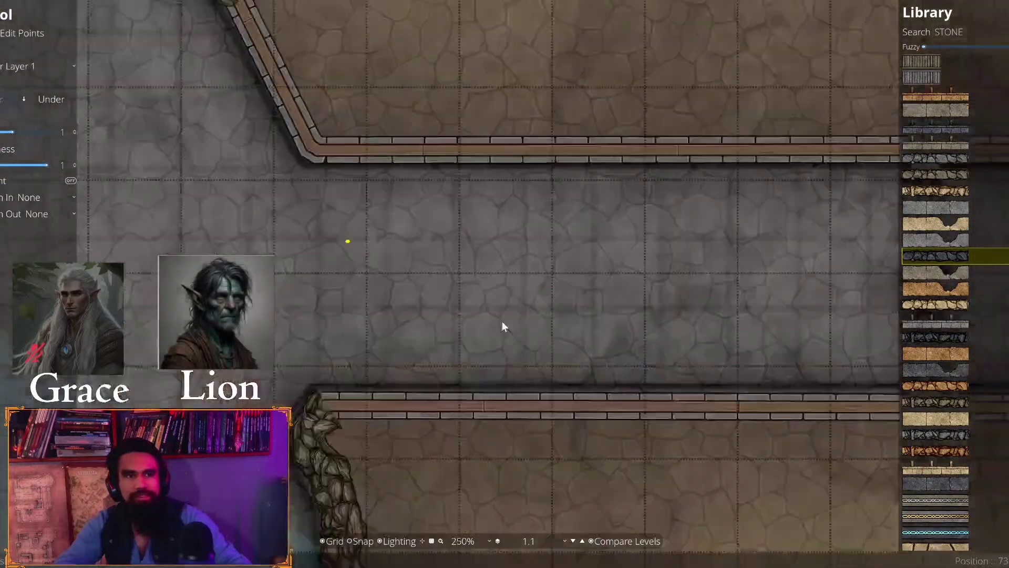
scroll(423, 179, up, 2)
scroll(342, 114, up, 1)
drag(323, 57, 338, 138)
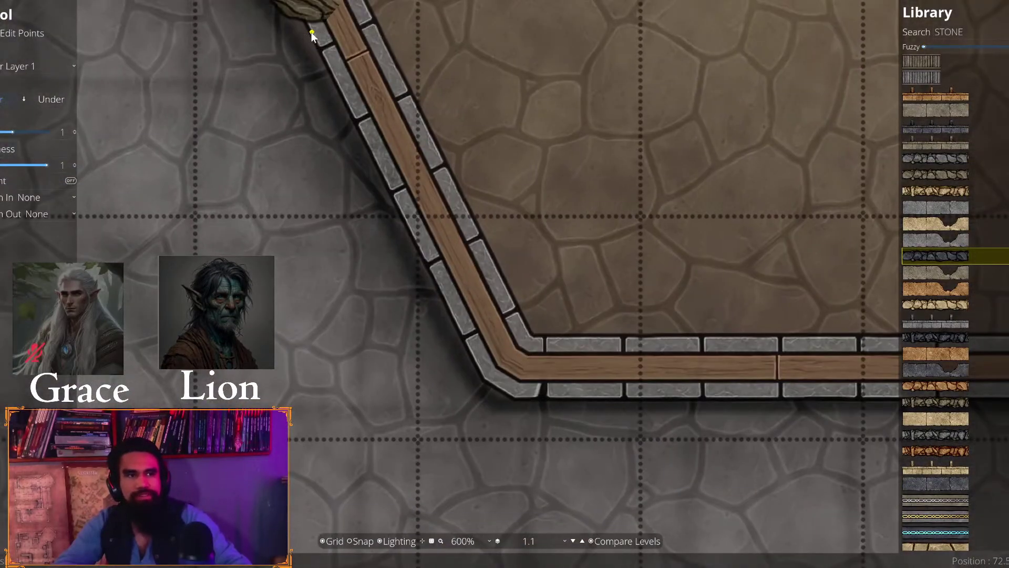
click(504, 397)
drag(503, 396, 426, 368)
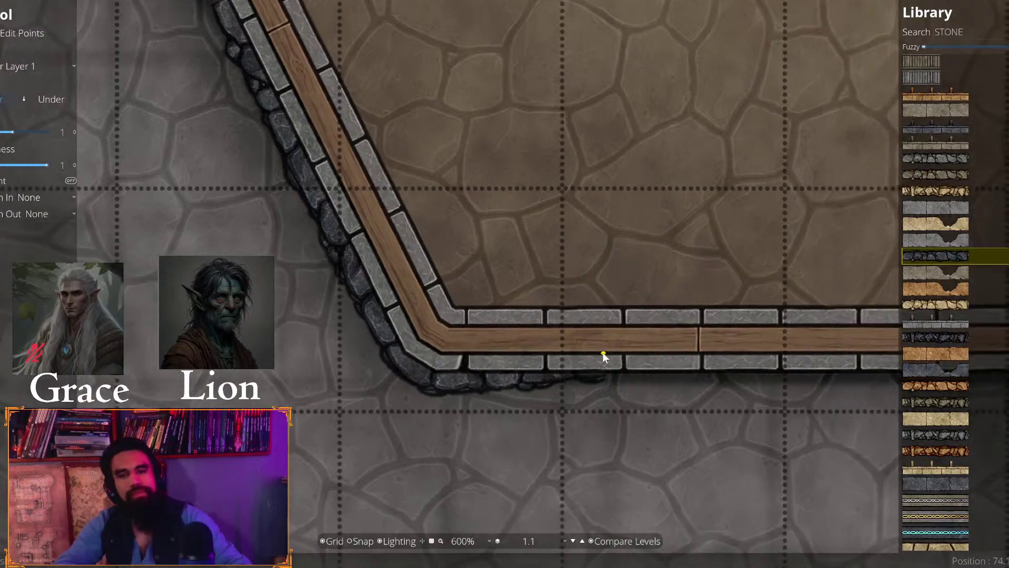
Run the rubble stone path along the corridor's long upper wall as far as the corner above the wooden door
drag(602, 352, 396, 301)
click(503, 308)
drag(503, 308, 269, 300)
drag(469, 299, 371, 293)
drag(494, 282, 213, 266)
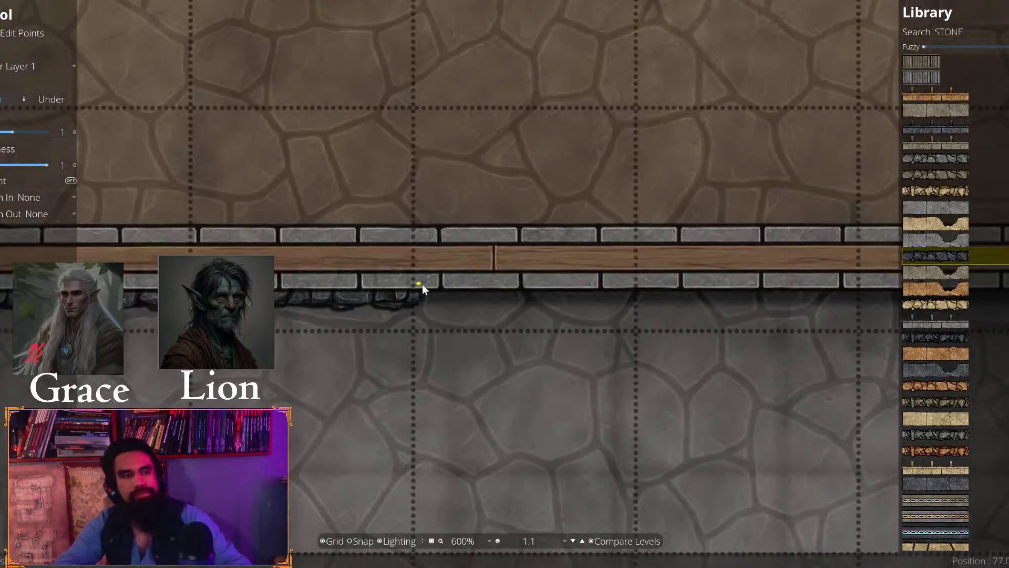
drag(452, 287, 130, 268)
drag(885, 325, 291, 207)
drag(780, 257, 478, 210)
drag(721, 229, 232, 212)
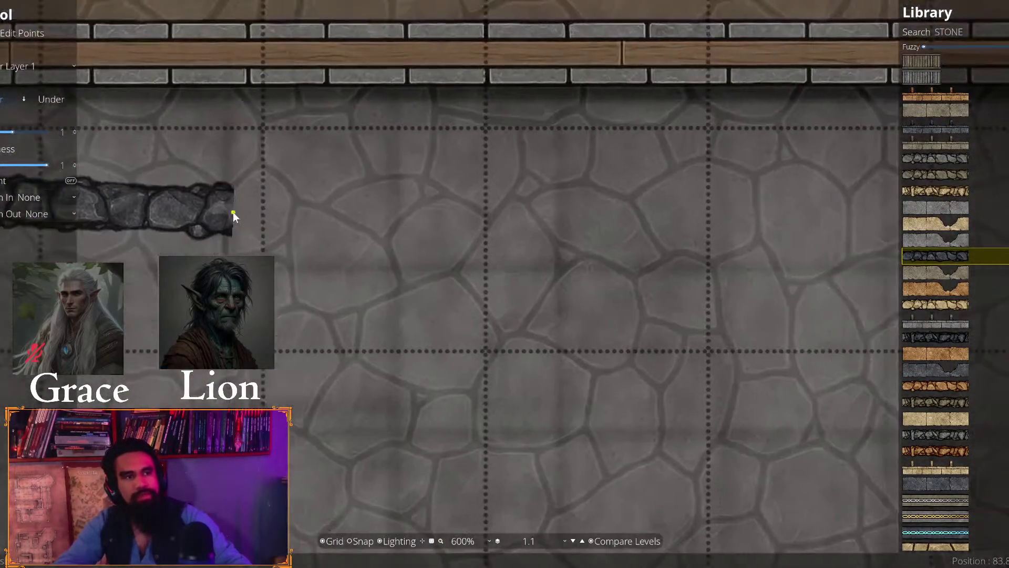
drag(789, 184, 406, 278)
drag(894, 249, 369, 213)
drag(736, 222, 389, 221)
drag(795, 233, 422, 207)
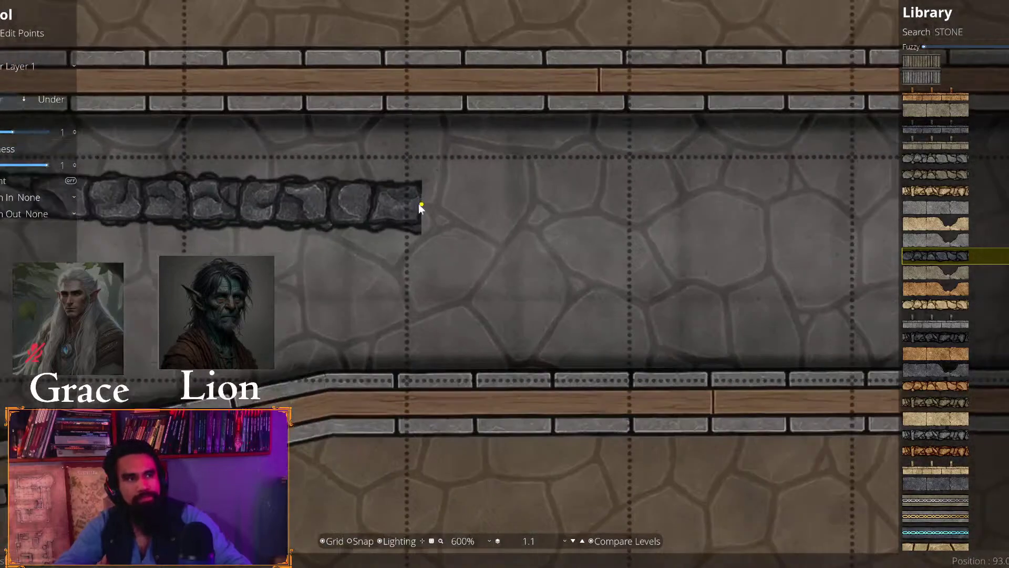
drag(831, 189, 385, 190)
drag(862, 189, 468, 191)
drag(754, 213, 392, 212)
drag(786, 200, 519, 199)
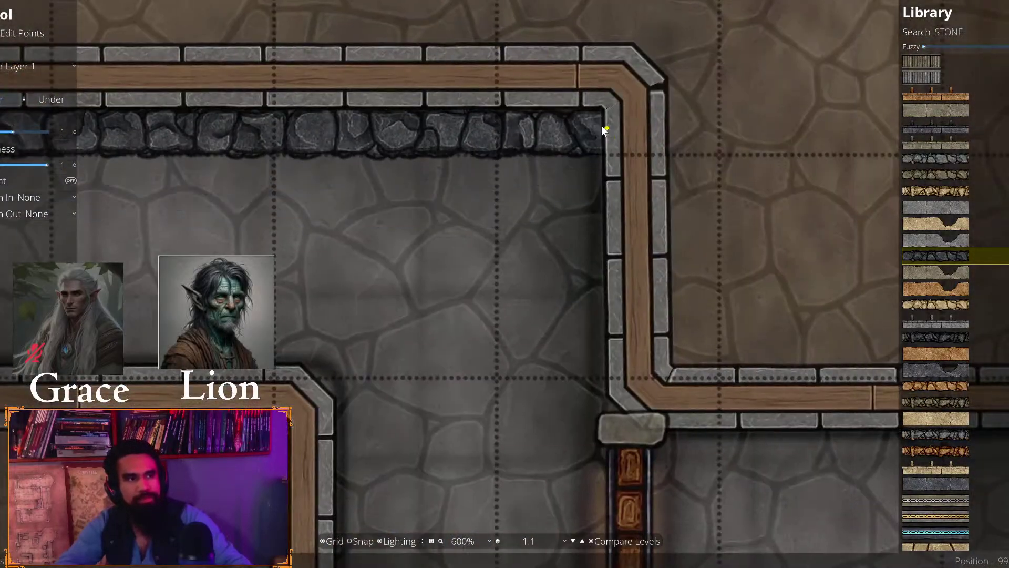
click(599, 106)
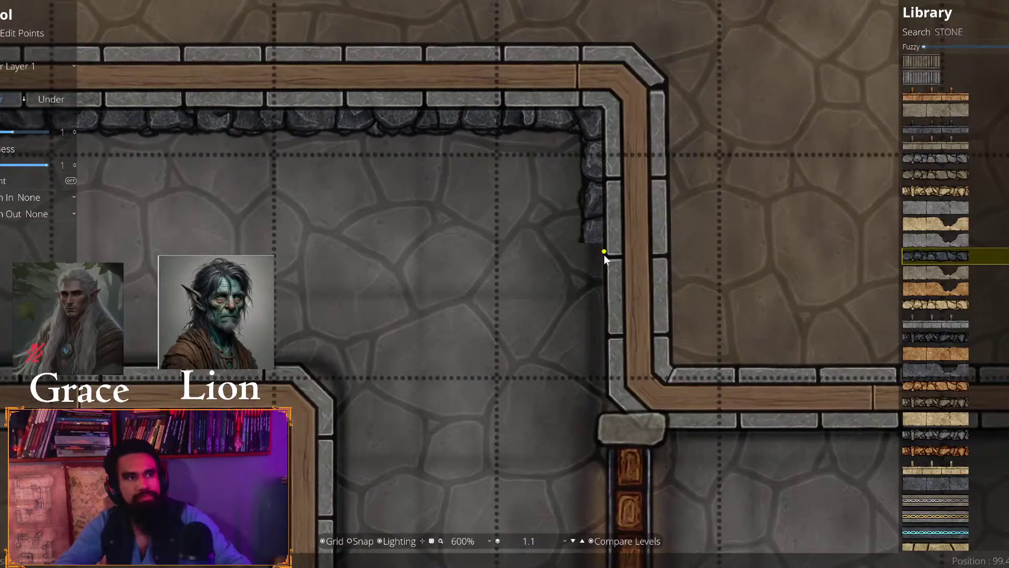
Continue the rubble stone path down the short wall from the corner to behind the door's stone post
drag(613, 332, 539, 145)
click(548, 218)
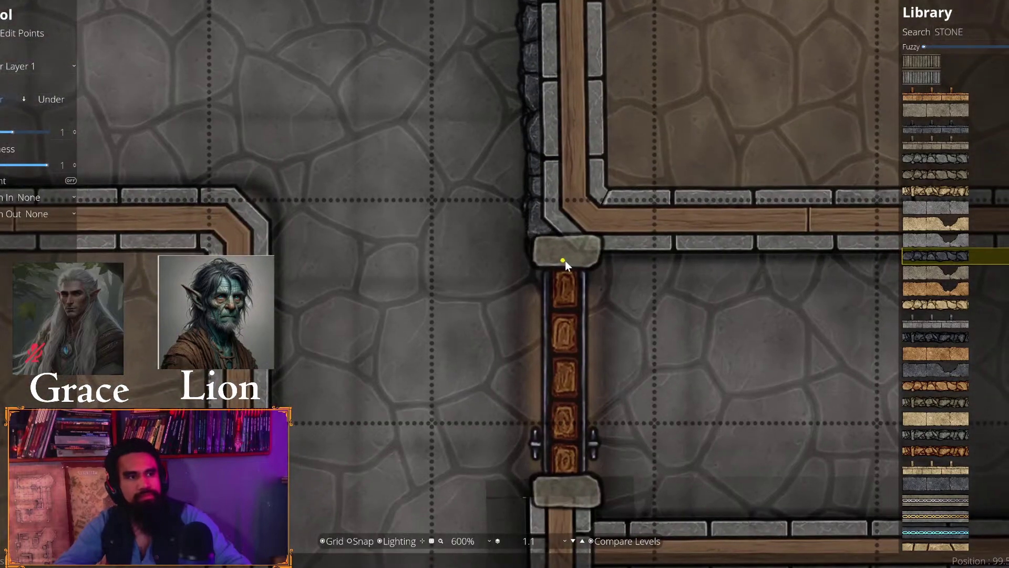
click(565, 260)
Line the upper wall of the passage beyond the door with the rubble stone path up to its far corner
drag(678, 258, 350, 245)
click(355, 248)
drag(860, 240, 301, 182)
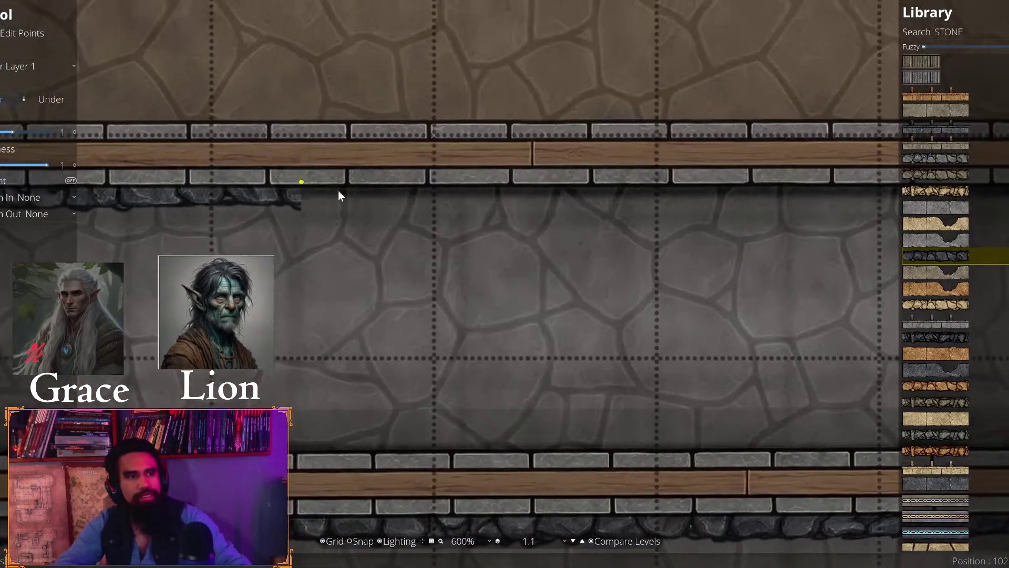
drag(847, 188, 354, 195)
drag(673, 195, 205, 204)
drag(716, 227, 282, 187)
drag(788, 266, 100, 234)
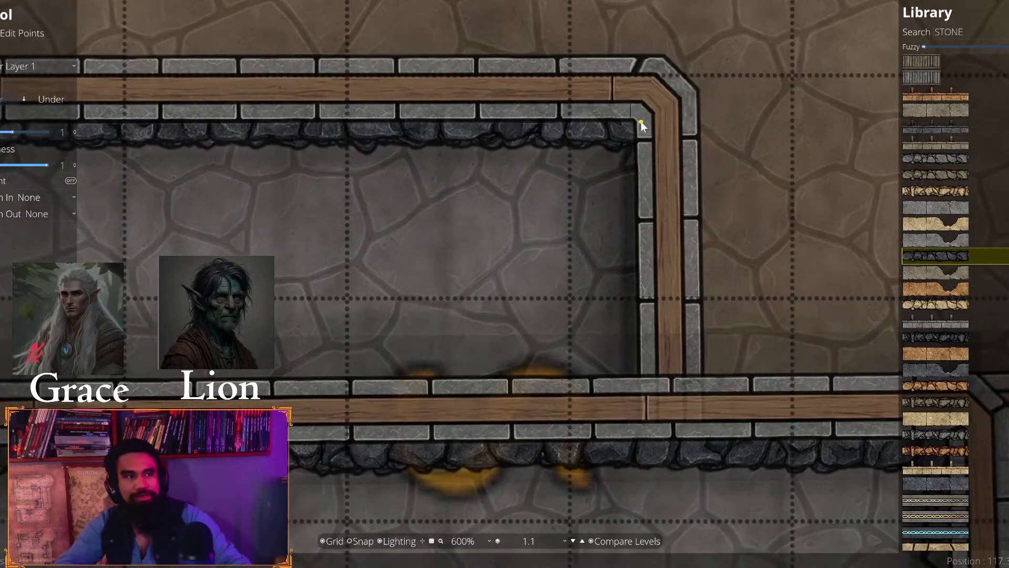
click(630, 122)
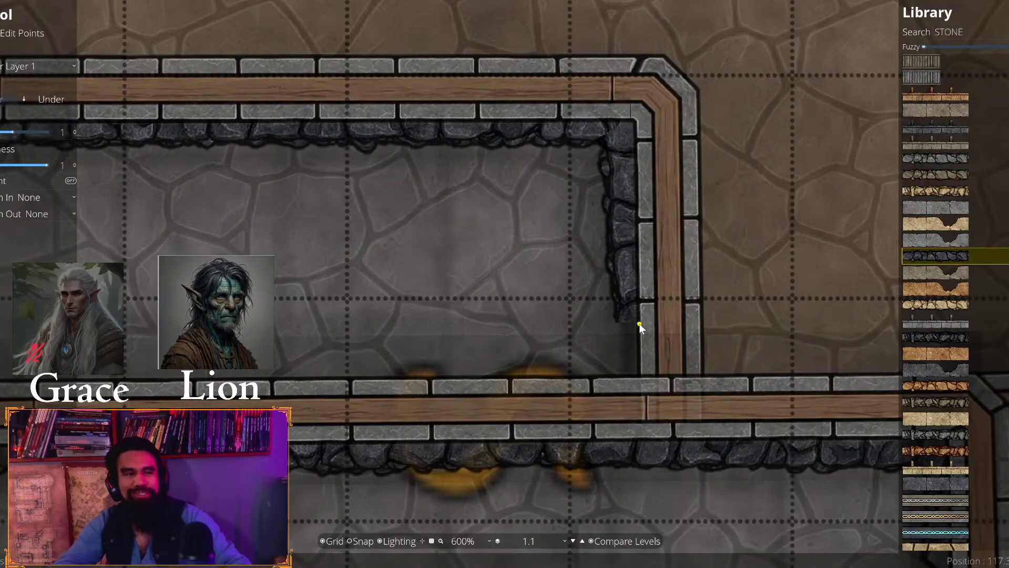
Carry the rubble stone path down the passage's end wall and back along the wall above room B to the door post
click(643, 371)
drag(580, 367, 792, 246)
drag(181, 273, 943, 209)
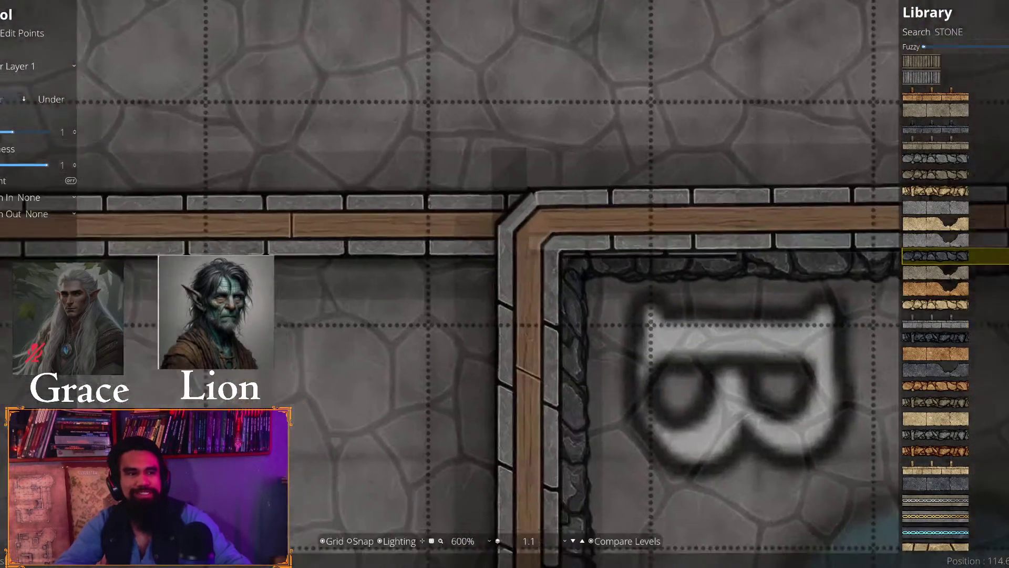
drag(352, 205, 659, 197)
drag(235, 170, 483, 197)
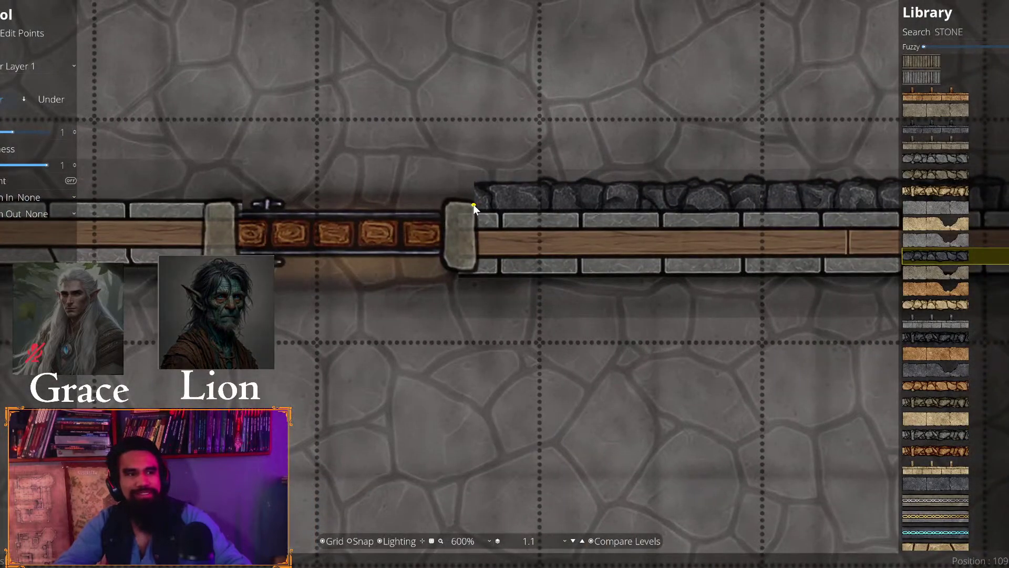
right_click(459, 208)
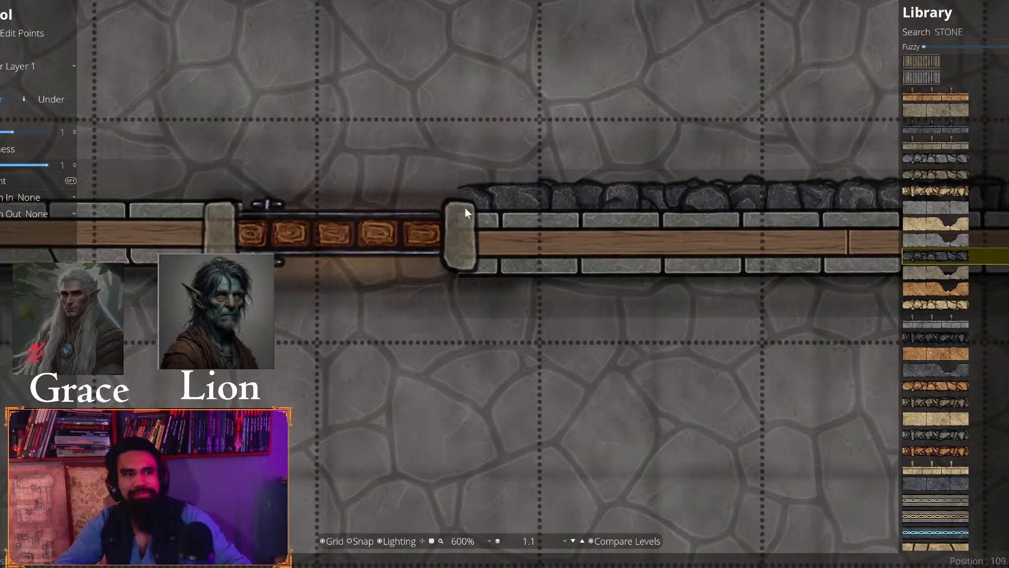
Wrap the rubble stone path around the door post and line the wall's lower face back to the corner beside room B
click(466, 278)
drag(610, 251, 475, 270)
drag(638, 300, 1, 209)
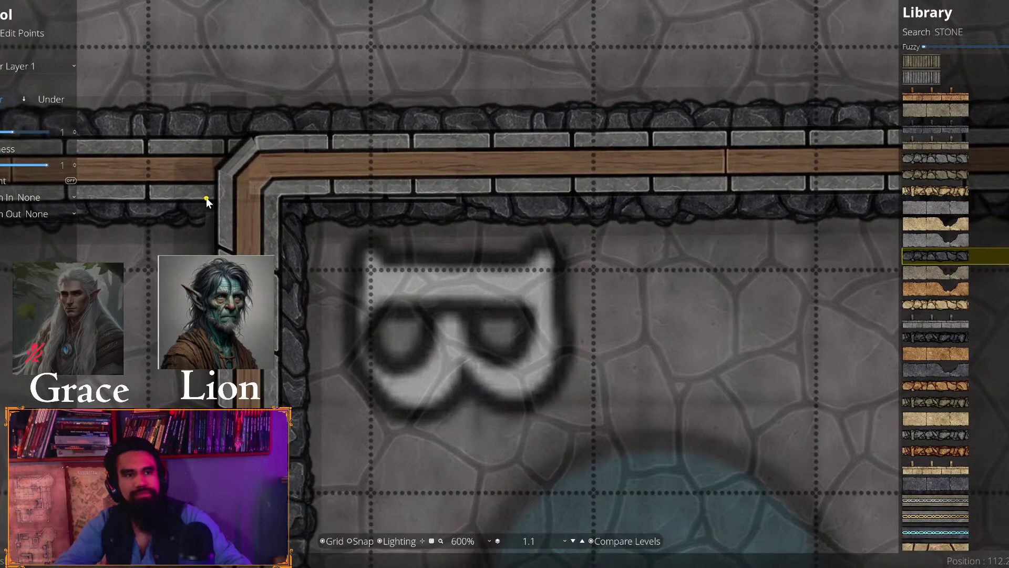
click(218, 204)
Line the wall shared with room B and the bottom wall of the adjoining room with the rubble stone path
mouse_move(224, 473)
mouse_down()
mouse_move(275, 319)
mouse_move(443, 140)
mouse_move(663, 60)
mouse_up()
drag(657, 330, 704, 366)
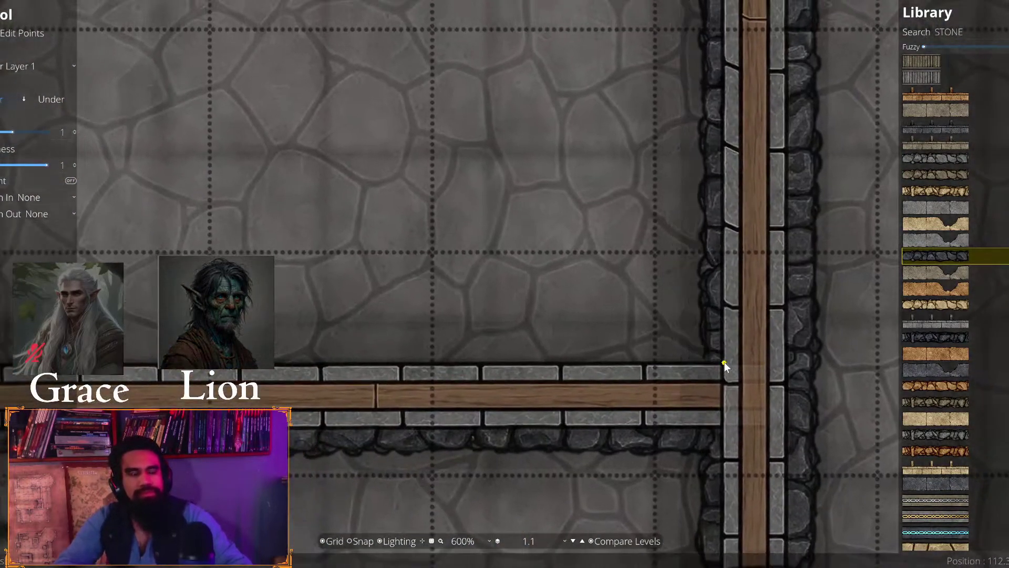
click(726, 364)
drag(476, 363, 699, 319)
drag(326, 316, 570, 292)
drag(221, 296, 570, 332)
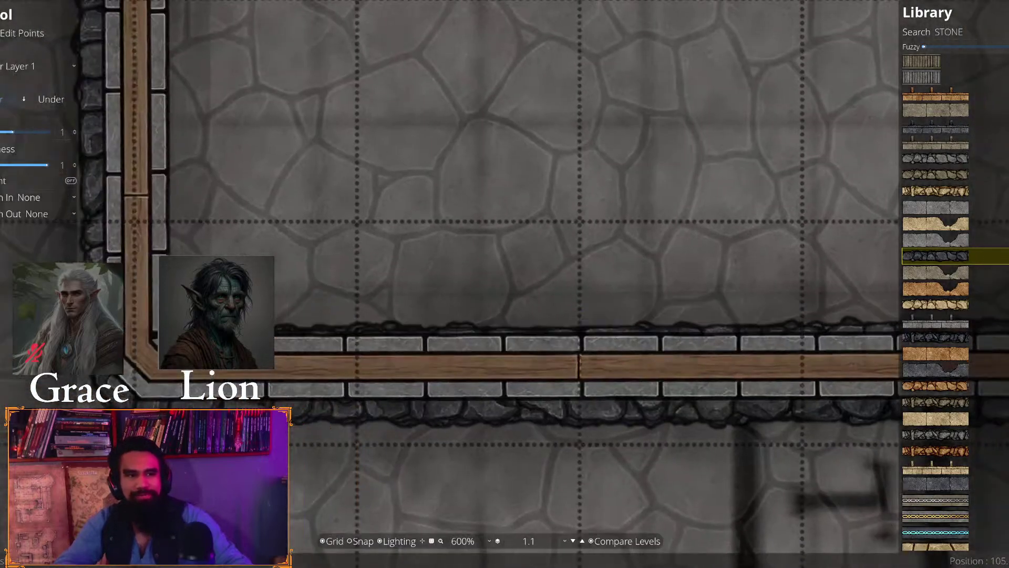
drag(170, 340, 288, 345)
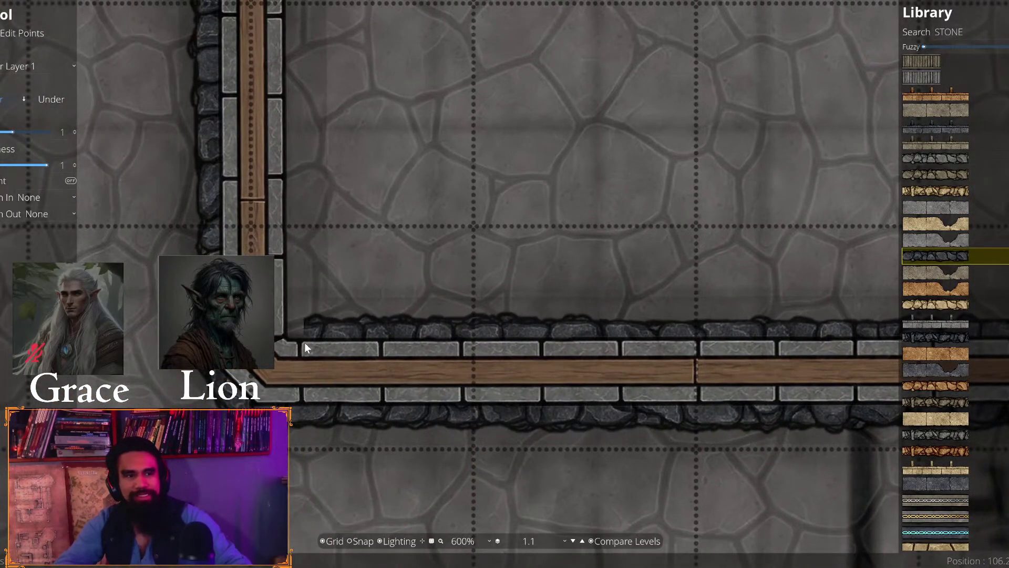
click(285, 342)
Line the adjoining room's remaining side wall and top wall with the rubble stone path, wrapping it around the door post
drag(303, 114, 263, 256)
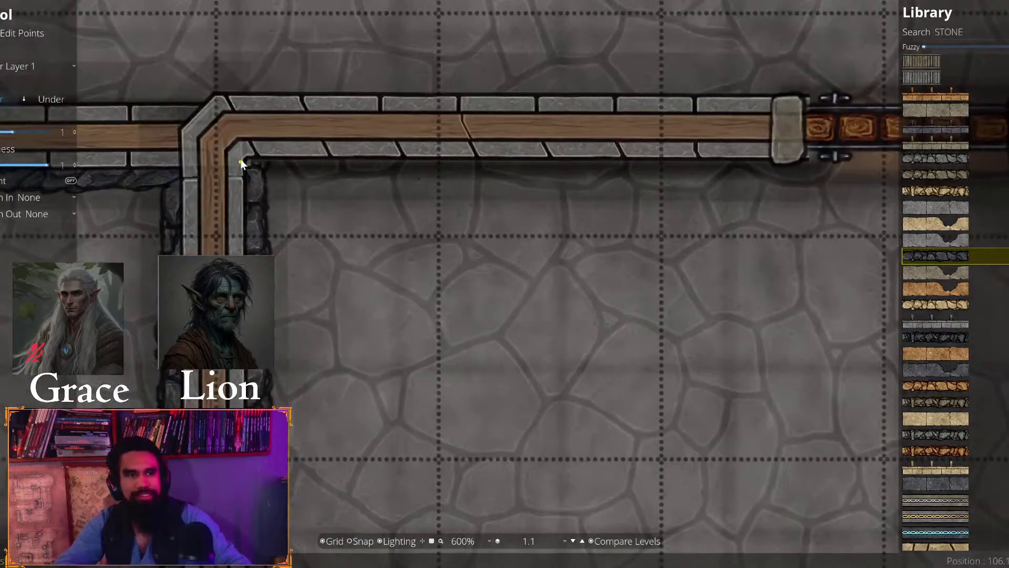
click(241, 161)
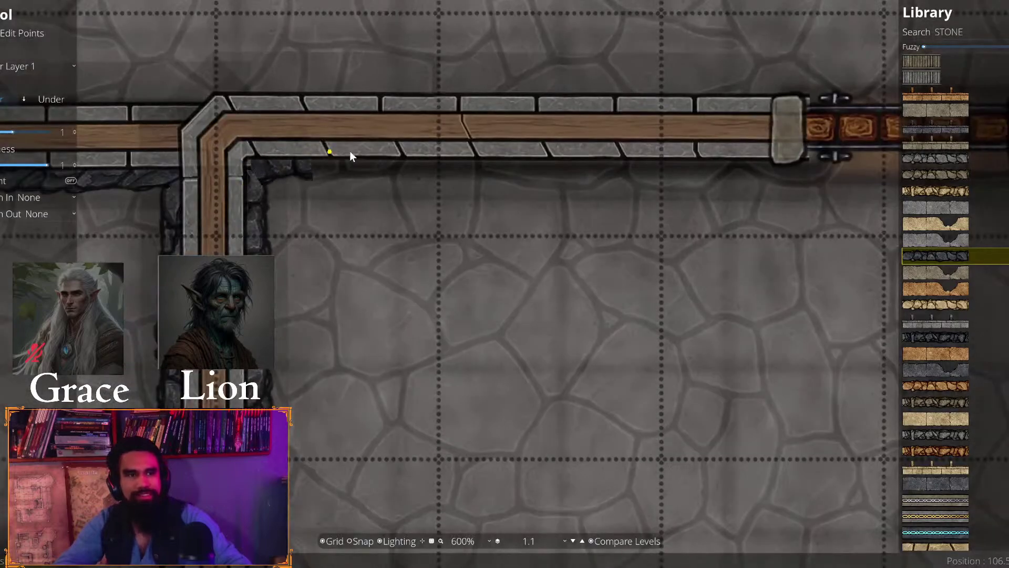
drag(371, 153, 177, 162)
drag(548, 166, 337, 220)
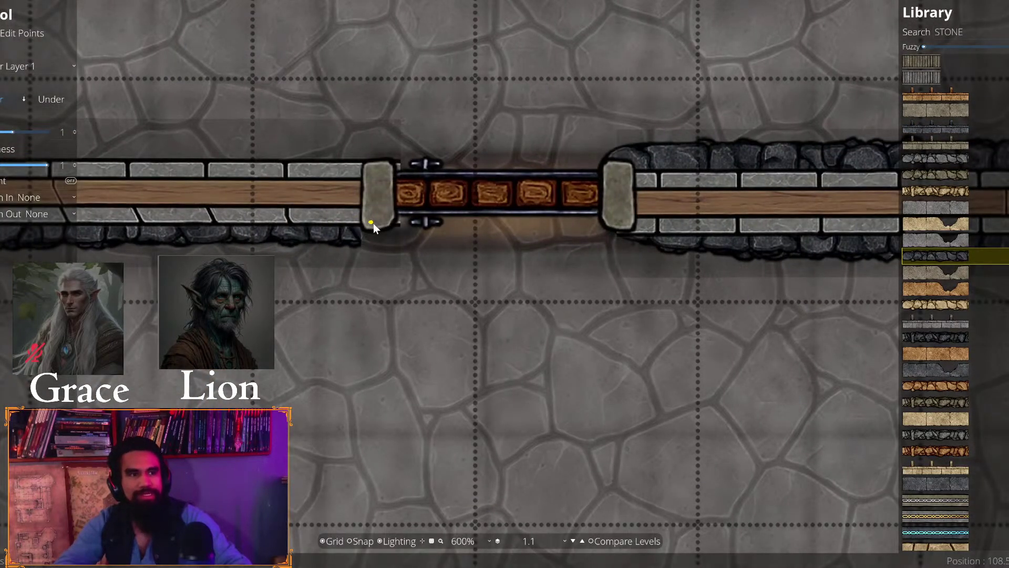
click(387, 223)
right_click(386, 202)
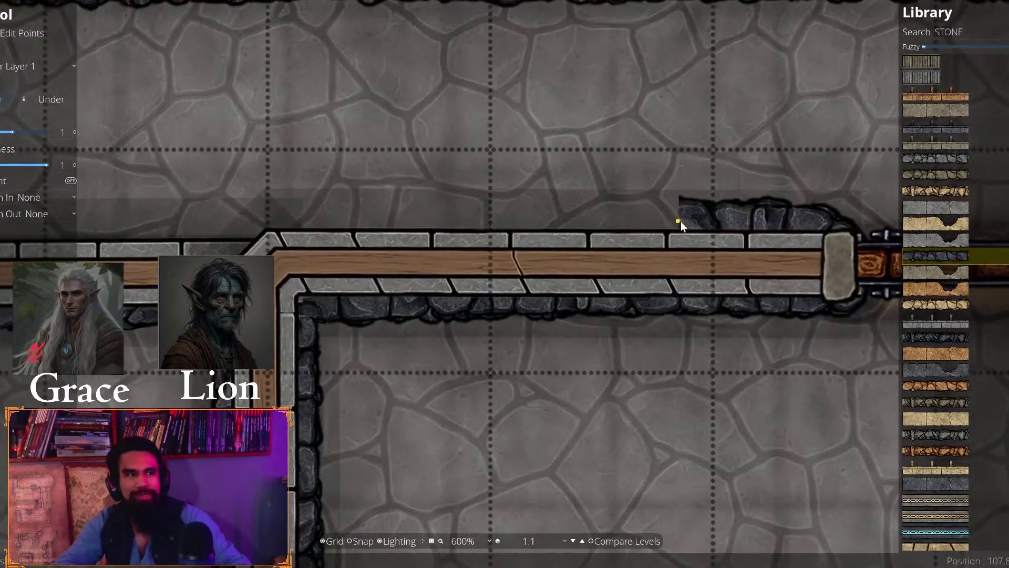
Run the rubble stone path back along the upper face of the door wall, past the bend, to the passage's other end
drag(680, 221, 787, 218)
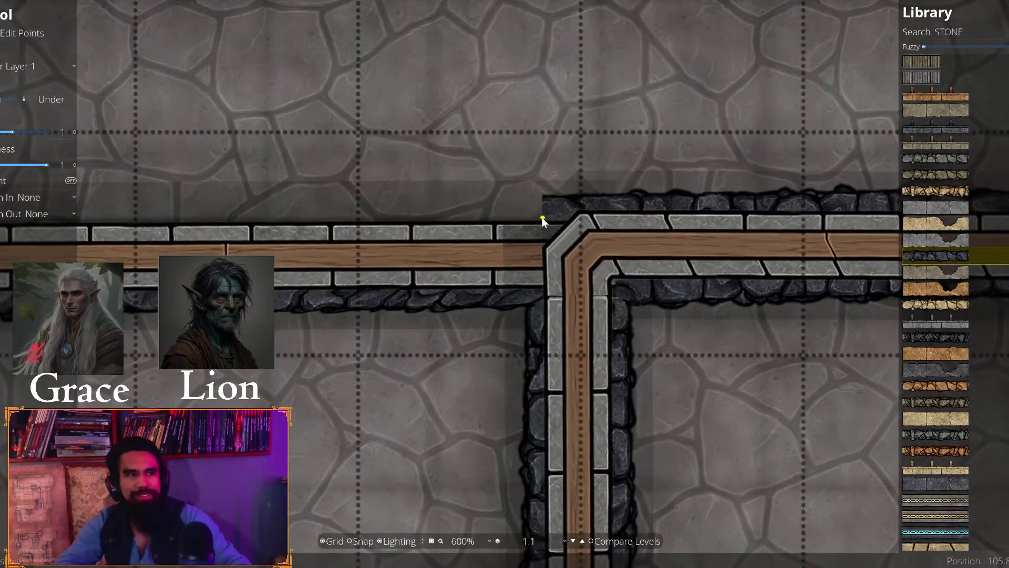
drag(503, 216, 807, 187)
drag(347, 188, 665, 184)
drag(299, 181, 772, 211)
drag(587, 206, 216, 193)
Line the long vertical corridor wall with the rubble stone path all the way down past the side passages
drag(236, 491, 289, 9)
drag(300, 453, 362, 9)
drag(388, 483, 379, 99)
drag(334, 547, 361, 271)
drag(381, 525, 404, 192)
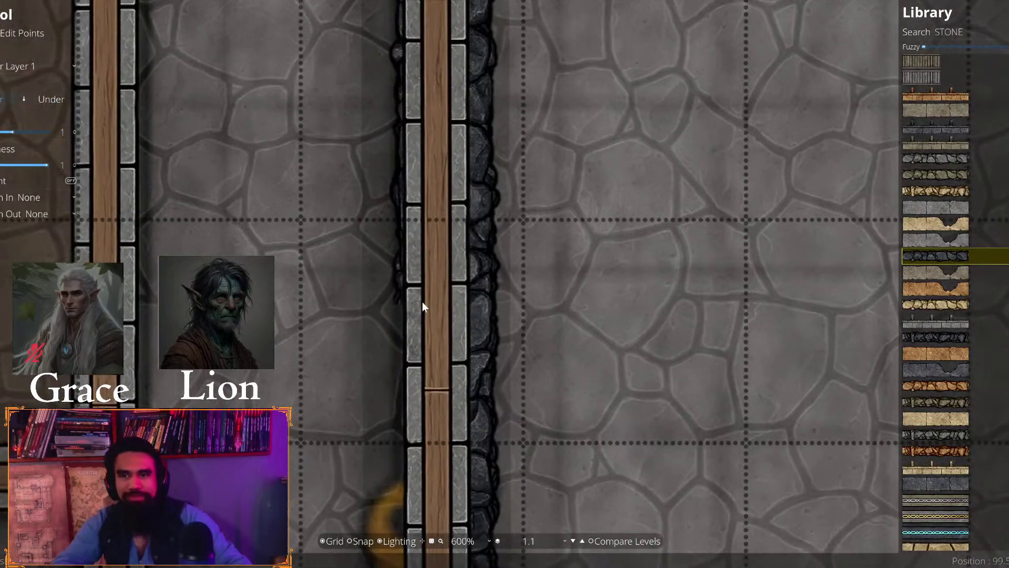
scroll(423, 302, down, 1)
drag(440, 352, 440, 209)
drag(445, 359, 437, 249)
drag(427, 426, 427, 176)
drag(388, 478, 415, 187)
drag(399, 452, 394, 253)
drag(379, 496, 391, 293)
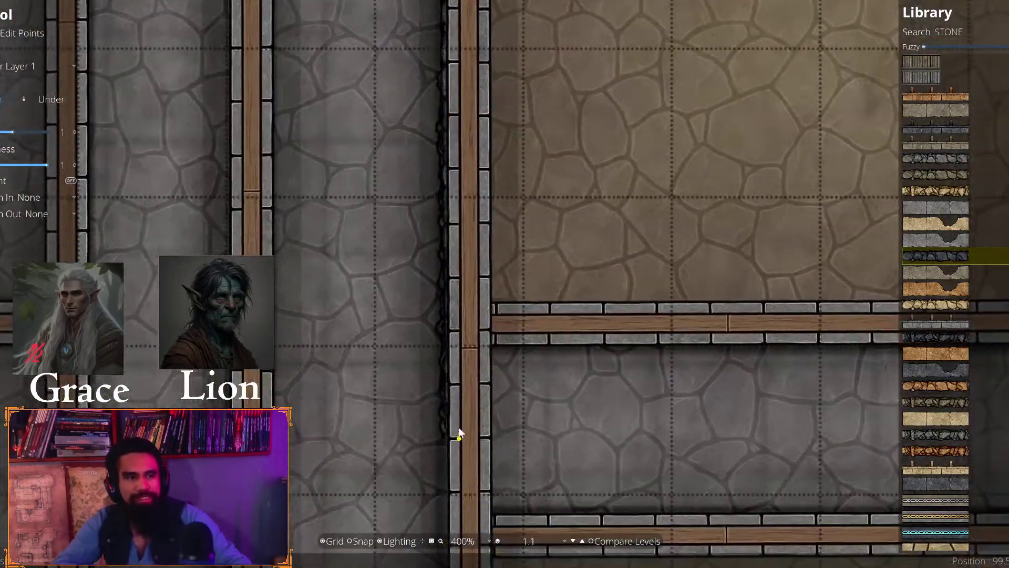
drag(459, 432, 446, 216)
drag(435, 563, 435, 271)
drag(428, 387, 425, 296)
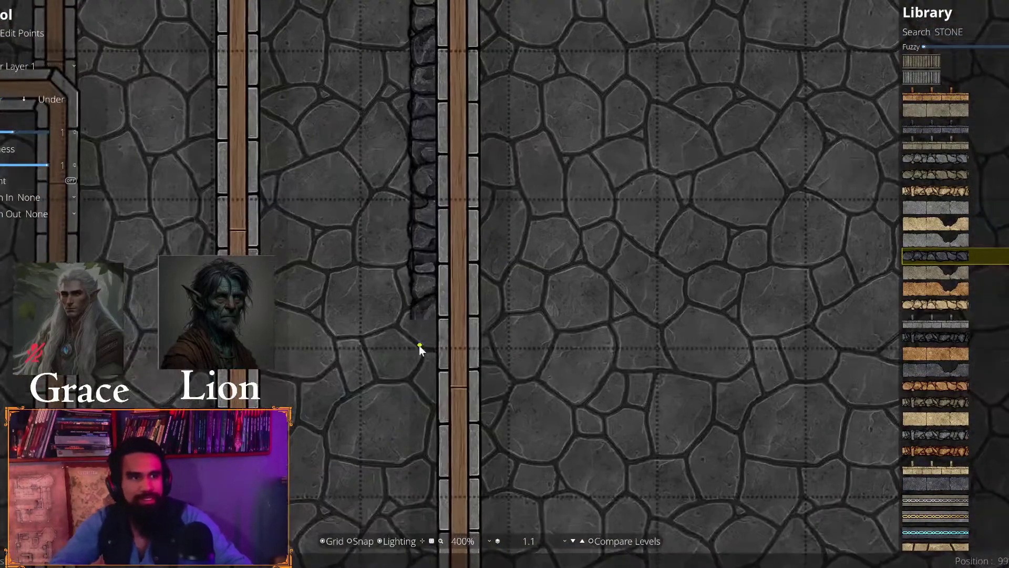
scroll(419, 345, up, 2)
mouse_move(461, 525)
mouse_down()
mouse_move(439, 444)
mouse_move(446, 335)
mouse_move(446, 368)
mouse_move(356, 380)
mouse_move(511, 307)
mouse_move(418, 292)
mouse_move(373, 347)
mouse_move(390, 427)
mouse_move(406, 319)
mouse_move(397, 367)
mouse_move(434, 481)
mouse_up()
Carry the rubble stone path around the outer wall bend and up the vertical wall past the wooden door
mouse_move(654, 485)
mouse_down()
mouse_move(411, 396)
mouse_move(478, 362)
mouse_move(352, 347)
mouse_move(514, 357)
mouse_move(642, 333)
mouse_move(496, 263)
mouse_move(430, 214)
mouse_move(387, 264)
mouse_move(556, 321)
mouse_move(528, 304)
mouse_move(547, 300)
mouse_up()
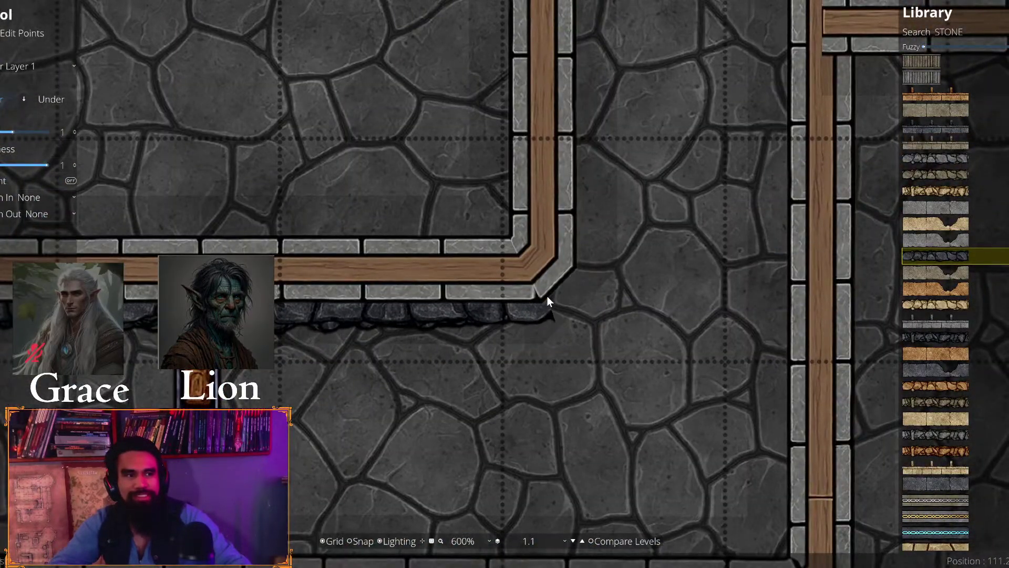
click(573, 268)
drag(579, 126, 590, 539)
drag(608, 321, 587, 296)
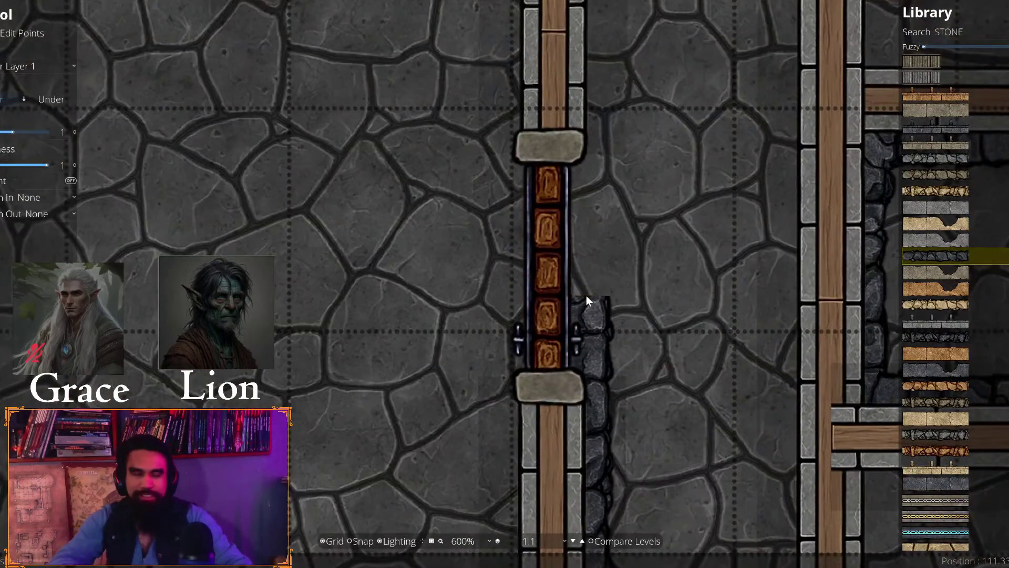
click(586, 295)
drag(595, 217, 640, 560)
Take the rubble stone path around the corner beside the door, down the vertical wall and along the wall it meets
mouse_move(623, 223)
mouse_down()
mouse_move(638, 270)
mouse_move(627, 293)
mouse_move(640, 307)
mouse_move(625, 284)
mouse_move(532, 267)
mouse_move(309, 275)
mouse_move(441, 324)
mouse_move(427, 262)
mouse_move(333, 270)
mouse_move(354, 278)
mouse_move(344, 278)
mouse_up()
click(345, 279)
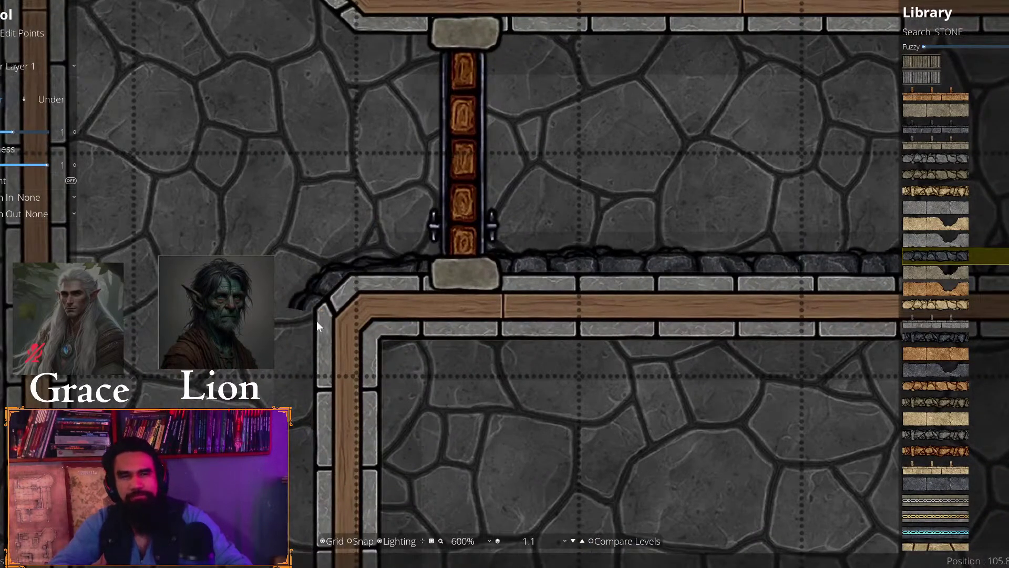
click(316, 320)
mouse_move(344, 480)
mouse_down()
mouse_move(420, 181)
mouse_move(542, 1)
mouse_move(537, 256)
mouse_move(622, 327)
mouse_move(629, 363)
mouse_up()
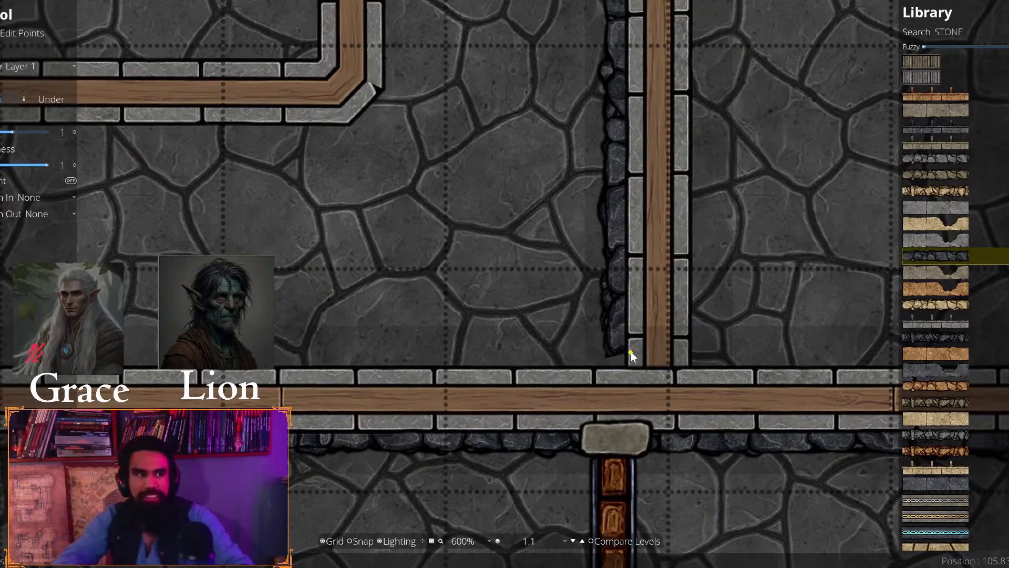
mouse_move(379, 355)
mouse_down()
mouse_move(424, 289)
mouse_move(461, 297)
mouse_move(354, 289)
mouse_move(423, 302)
mouse_move(546, 295)
mouse_move(148, 278)
mouse_move(291, 326)
mouse_up()
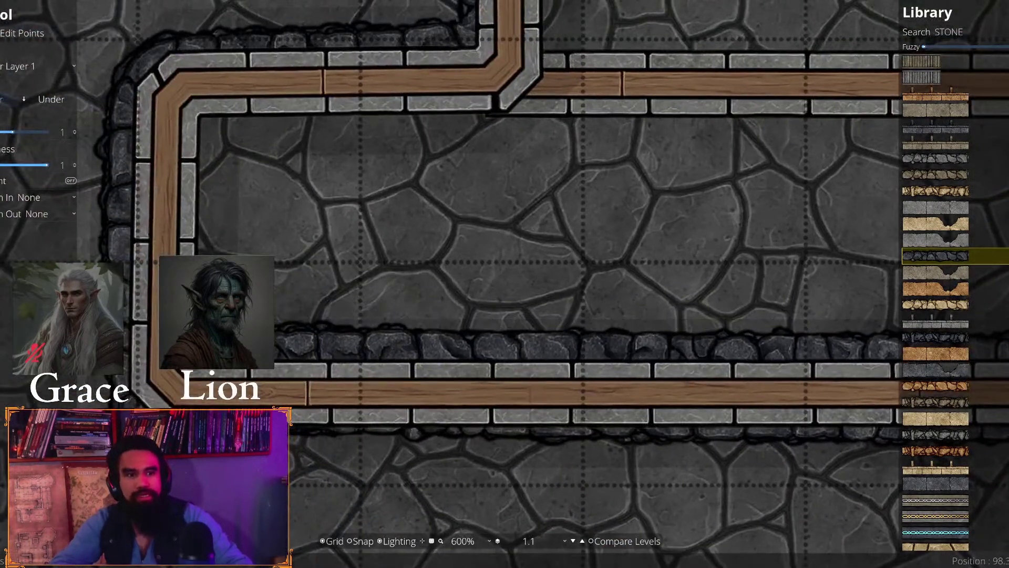
Line the underside of the horizontal wall with the rubble stone path from the room's inner corner to the wall's far bend
drag(476, 49, 458, 148)
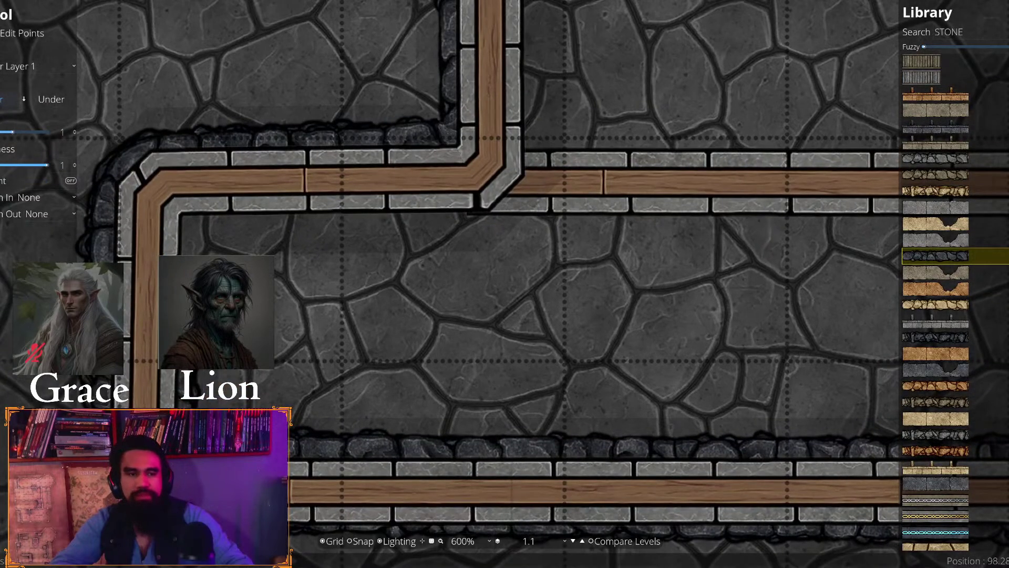
click(181, 210)
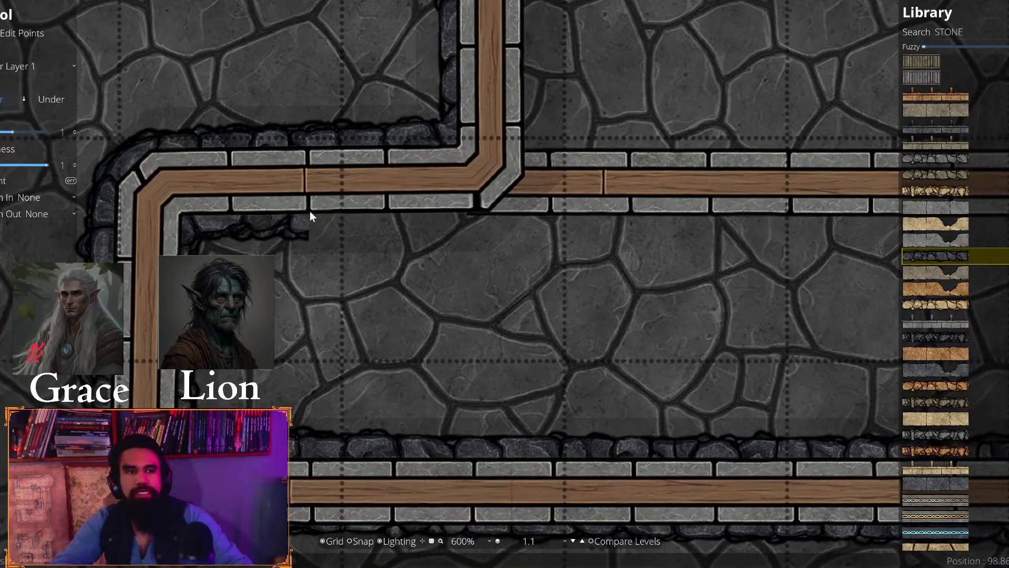
drag(310, 210, 106, 251)
drag(570, 263, 266, 248)
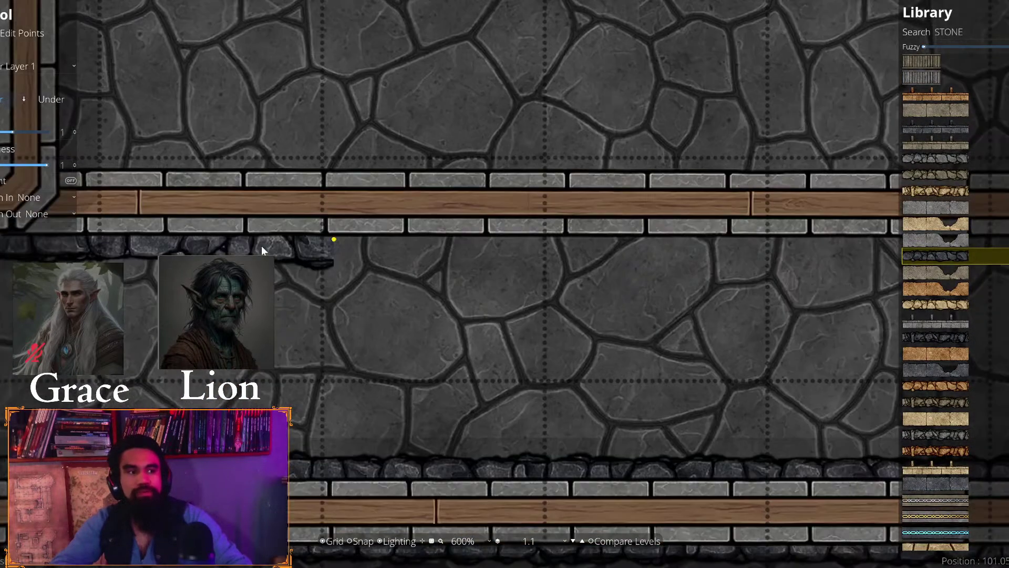
drag(820, 237, 106, 259)
click(371, 261)
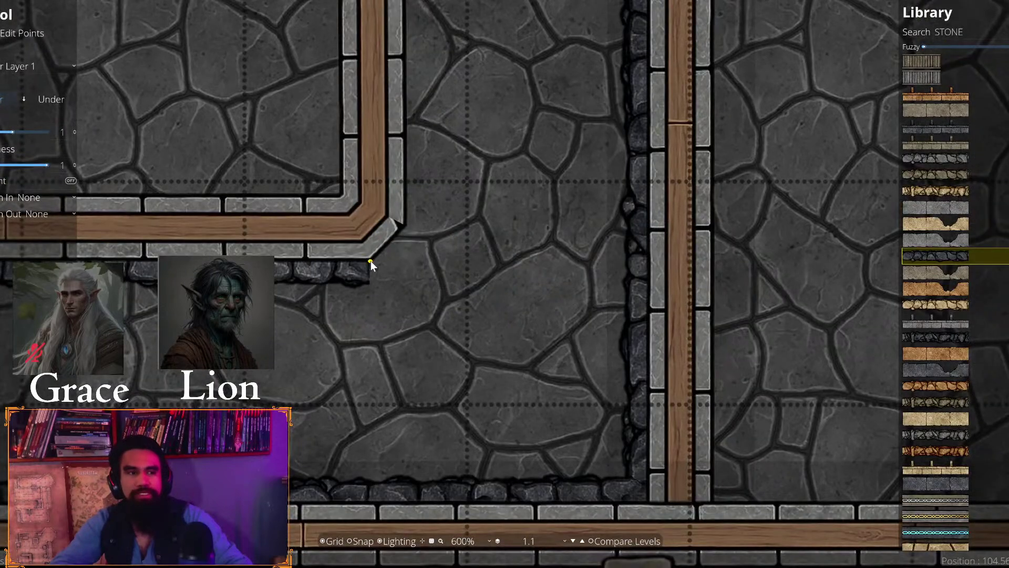
Carry the rubble stone path around the bend and up the vertical wall to its top corner
click(408, 225)
drag(412, 152, 426, 224)
drag(434, 10, 479, 517)
drag(480, 137, 481, 518)
drag(512, 131, 499, 310)
drag(496, 163, 477, 434)
drag(460, 127, 457, 347)
drag(439, 220, 448, 251)
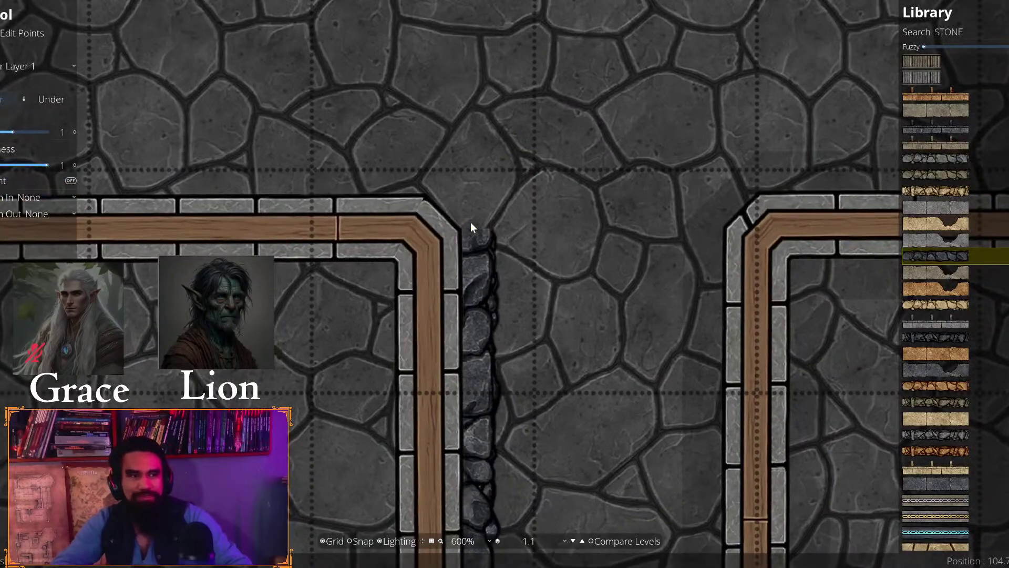
click(457, 230)
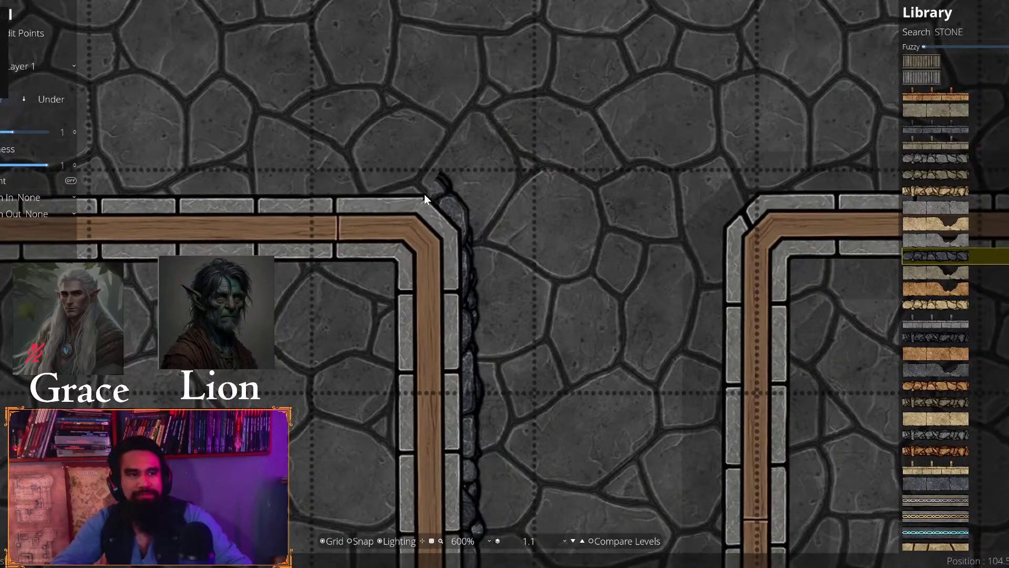
Run the rubble stone path back along the upper face of the horizontal wall to the passage end and up the end wall
drag(196, 195, 801, 197)
drag(227, 160, 825, 232)
drag(549, 253, 467, 292)
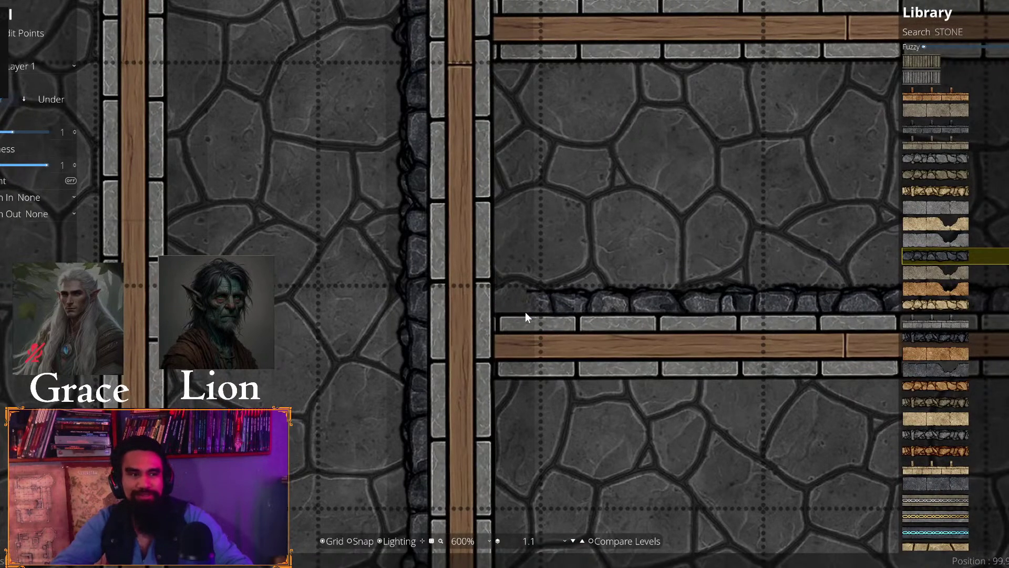
click(493, 310)
drag(505, 196, 452, 394)
right_click(435, 275)
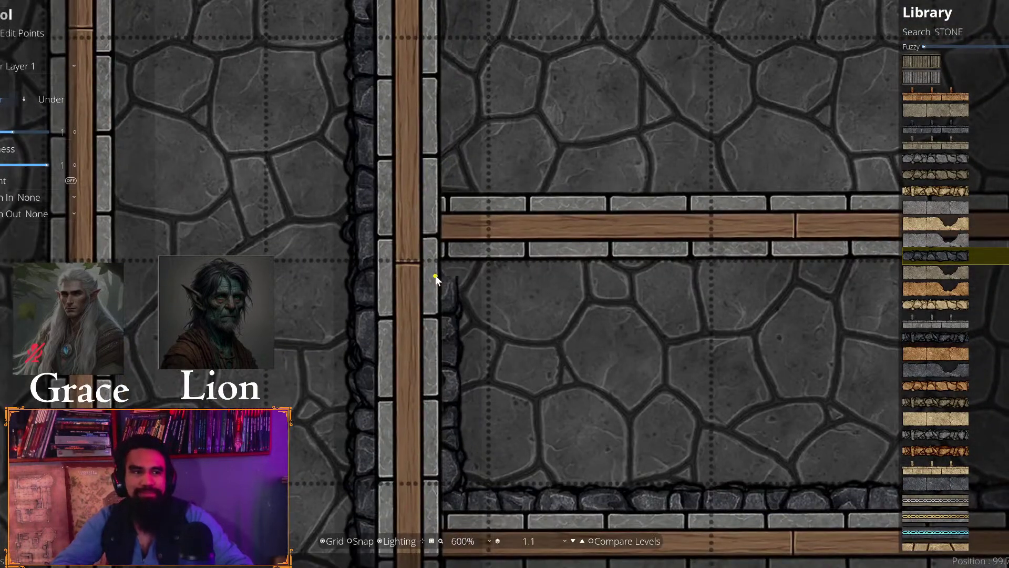
Line the underside of the passage's upper wall with the rubble stone path up to the vertical wall at its far end
drag(763, 297, 449, 224)
drag(872, 260, 439, 231)
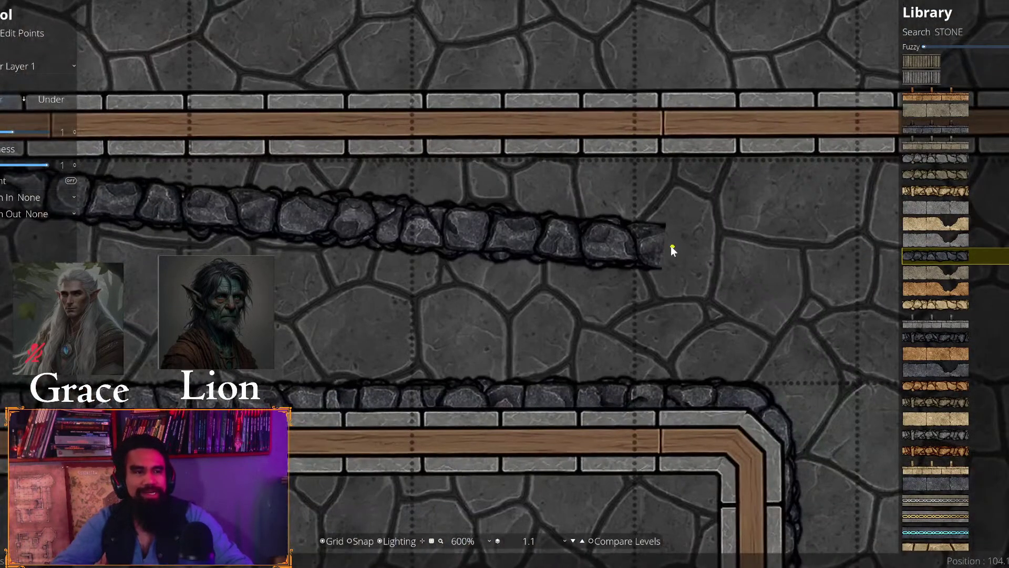
drag(894, 230, 452, 243)
drag(746, 261, 174, 320)
drag(998, 284, 226, 274)
drag(857, 314, 388, 299)
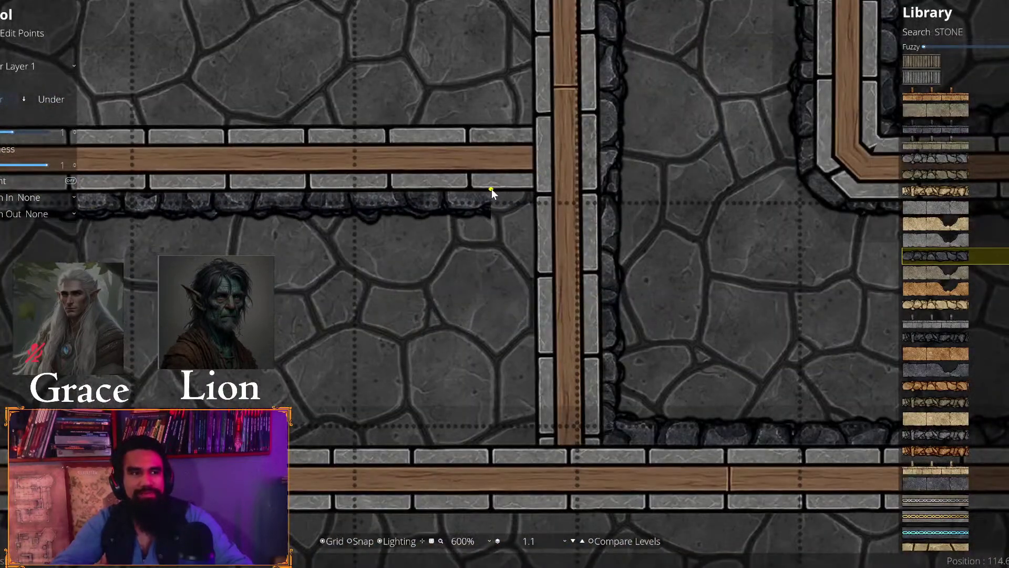
Turn the rubble stone path down the vertical end wall and back along the passage's lower wall to the outer corner
mouse_move(496, 189)
mouse_down()
mouse_move(534, 198)
mouse_move(545, 232)
mouse_move(540, 440)
mouse_move(470, 459)
mouse_move(675, 387)
mouse_up()
drag(402, 342, 698, 309)
drag(309, 326, 579, 305)
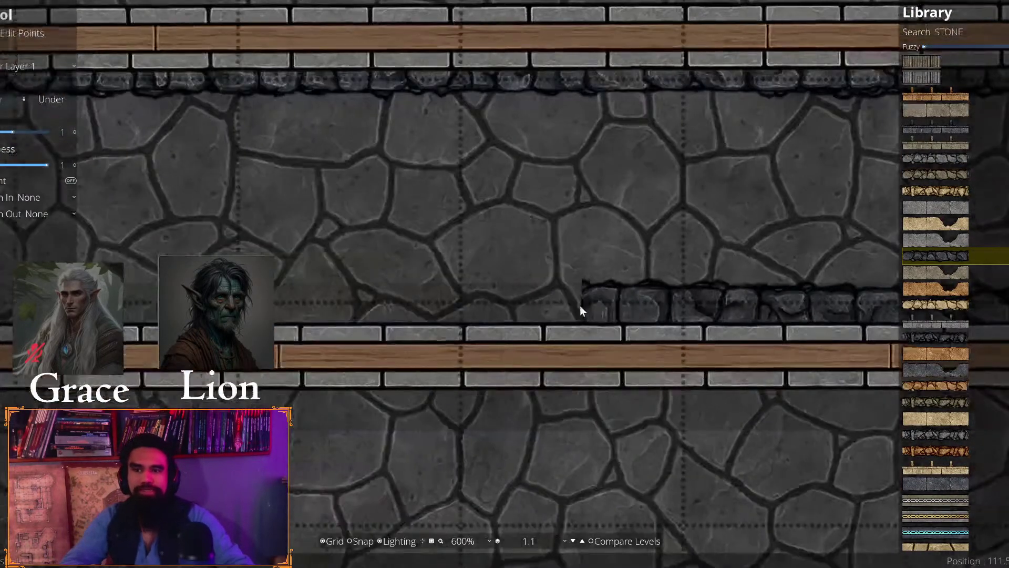
drag(395, 296, 935, 283)
drag(128, 331, 605, 318)
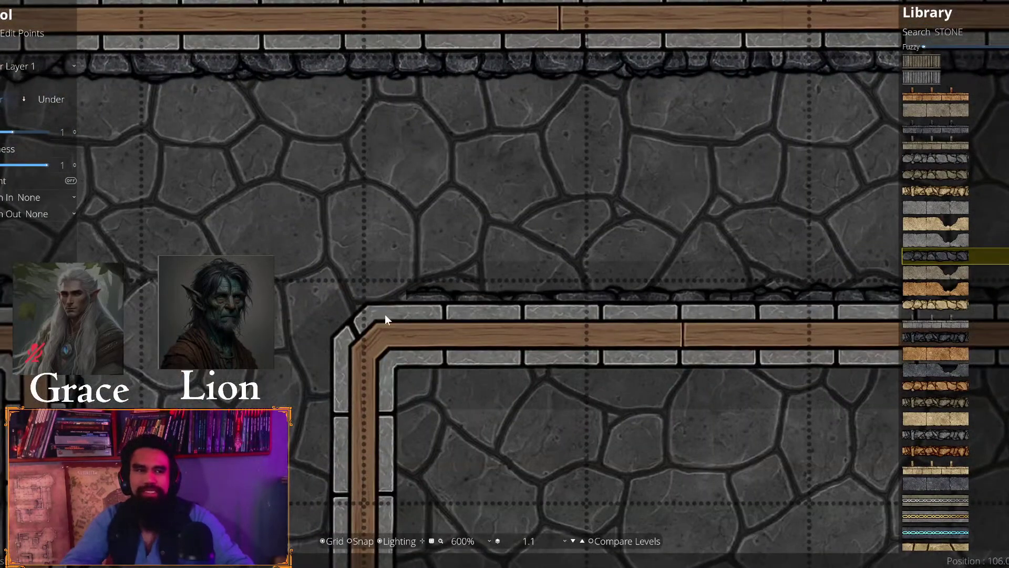
mouse_move(364, 305)
mouse_down()
mouse_move(333, 343)
mouse_move(321, 452)
mouse_move(385, 130)
mouse_move(377, 312)
mouse_move(354, 292)
mouse_move(367, 318)
mouse_move(400, 333)
mouse_move(555, 337)
mouse_move(326, 265)
mouse_move(185, 252)
mouse_move(468, 222)
mouse_move(278, 298)
mouse_move(314, 298)
mouse_up()
click(329, 300)
Line the long vertical corridor wall opposite the wooden door with the rubble stone path down to the bottom corner
drag(334, 411, 289, 73)
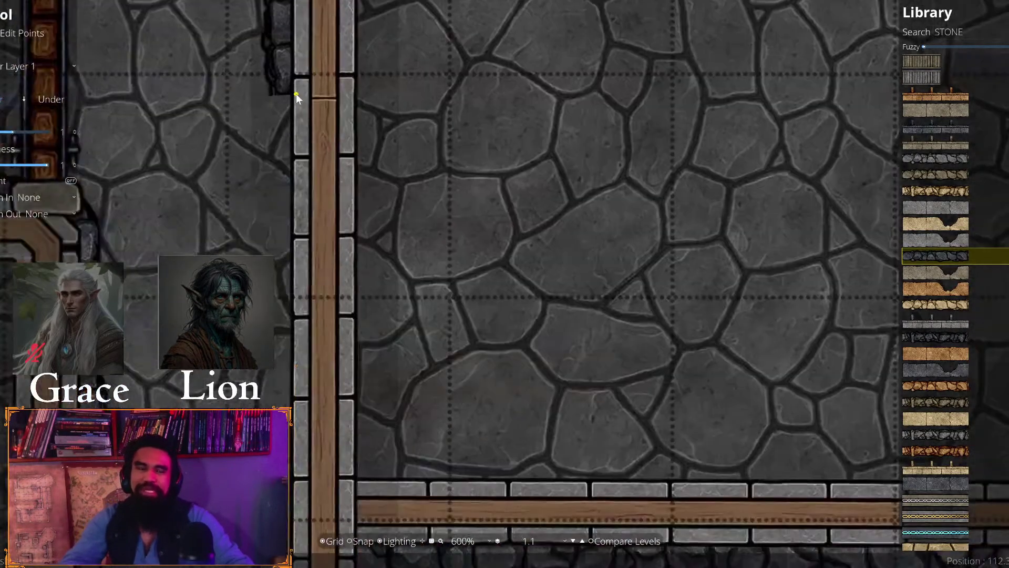
drag(292, 387, 303, 308)
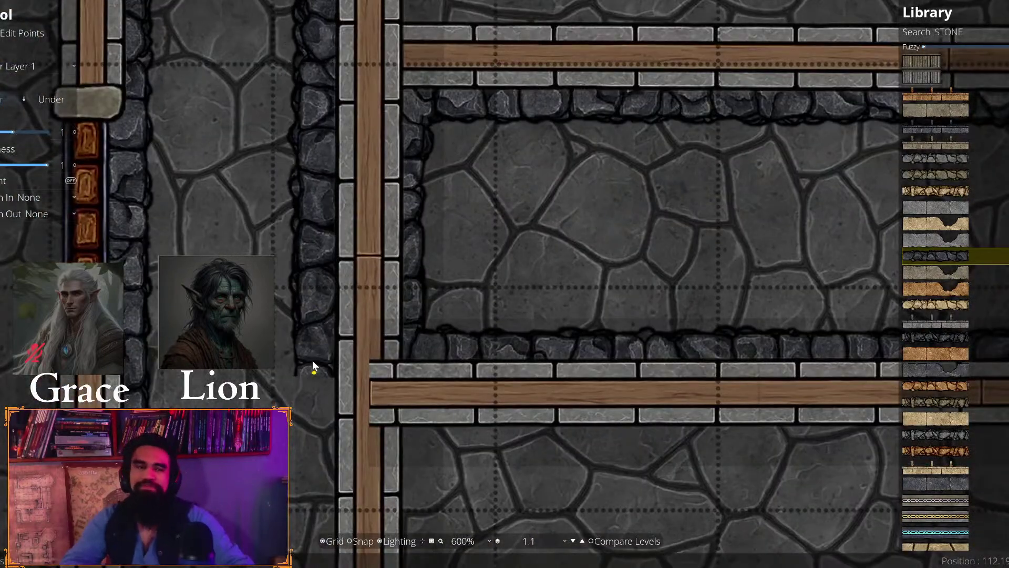
drag(315, 389, 301, 171)
drag(312, 333, 526, 355)
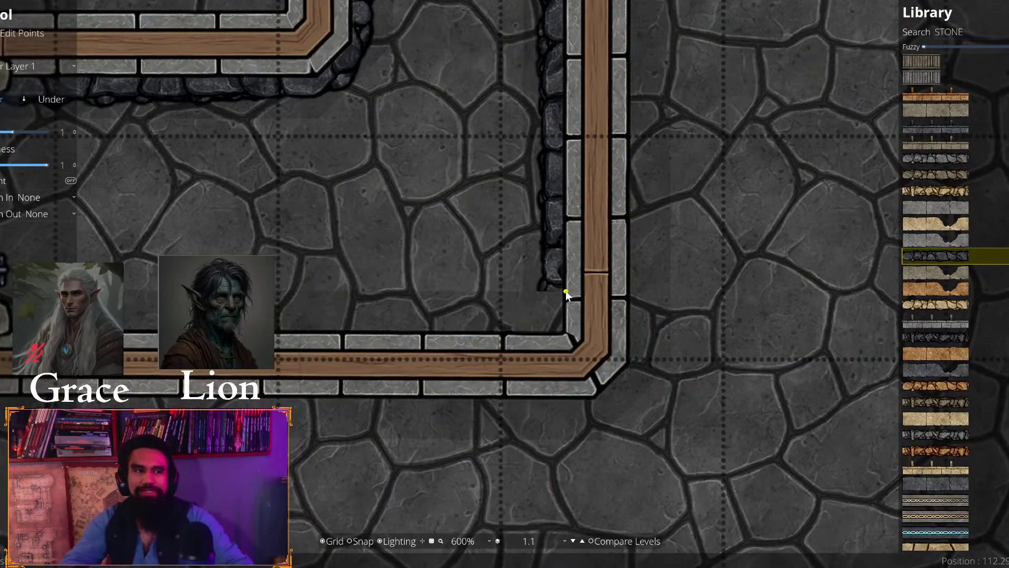
Take the rubble stone path around the corridor's bottom corner and along the lower wall, past the wooden door, to the opposite corner
click(564, 334)
drag(473, 346, 779, 307)
drag(480, 287, 658, 297)
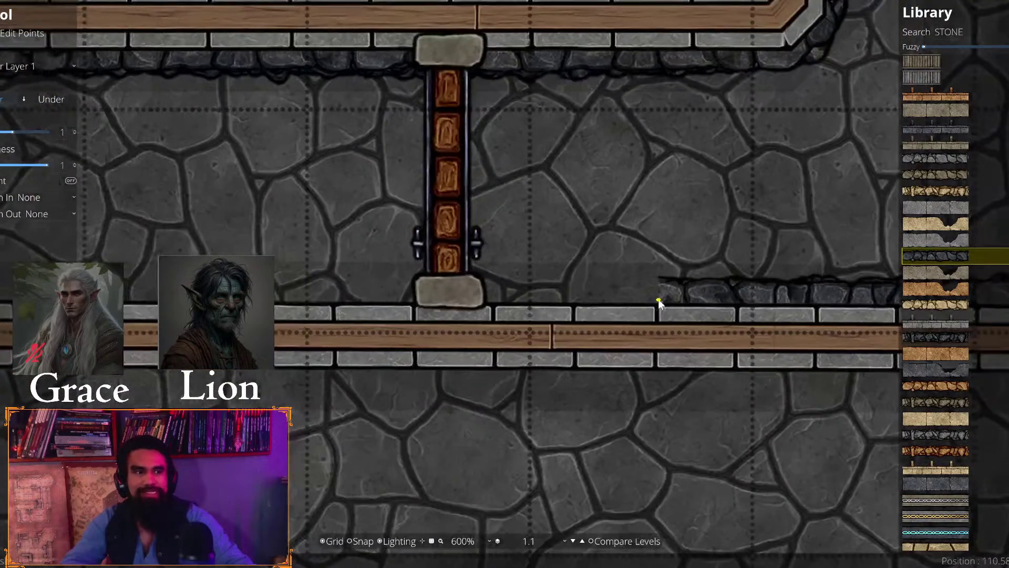
drag(323, 302, 644, 281)
drag(252, 284, 794, 258)
drag(247, 252, 788, 275)
drag(226, 295, 715, 231)
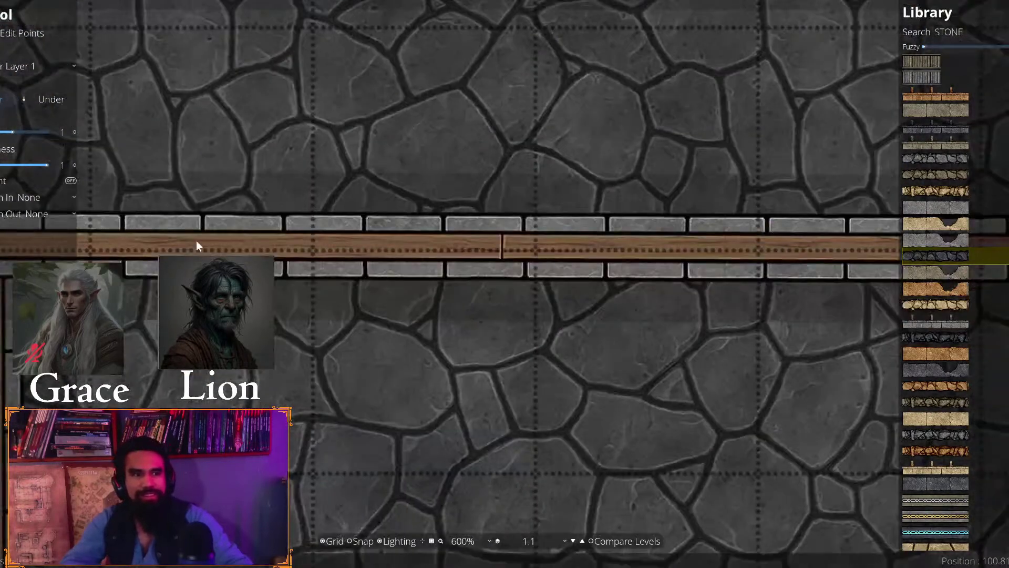
drag(196, 240, 725, 234)
drag(262, 237, 564, 273)
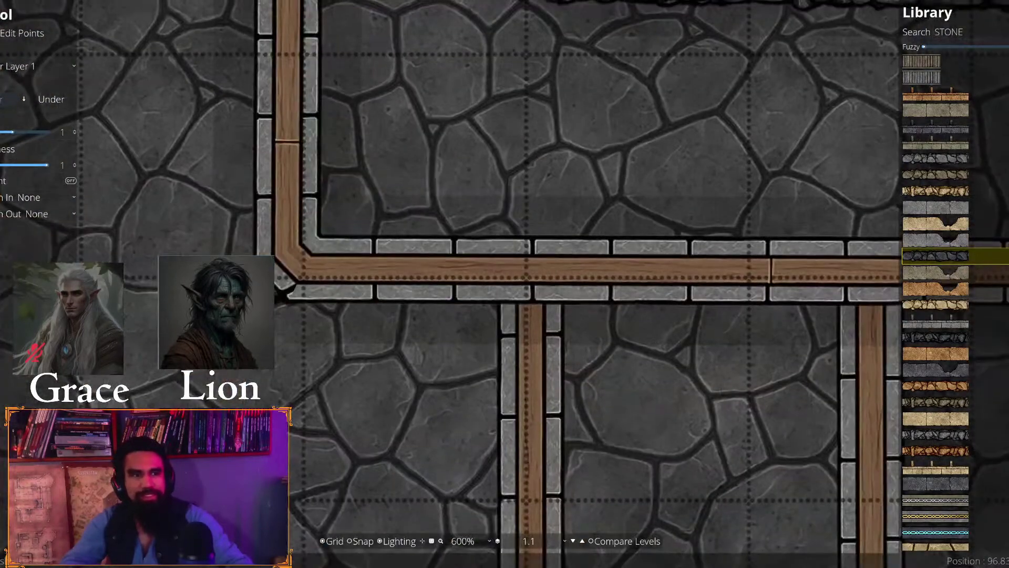
click(329, 239)
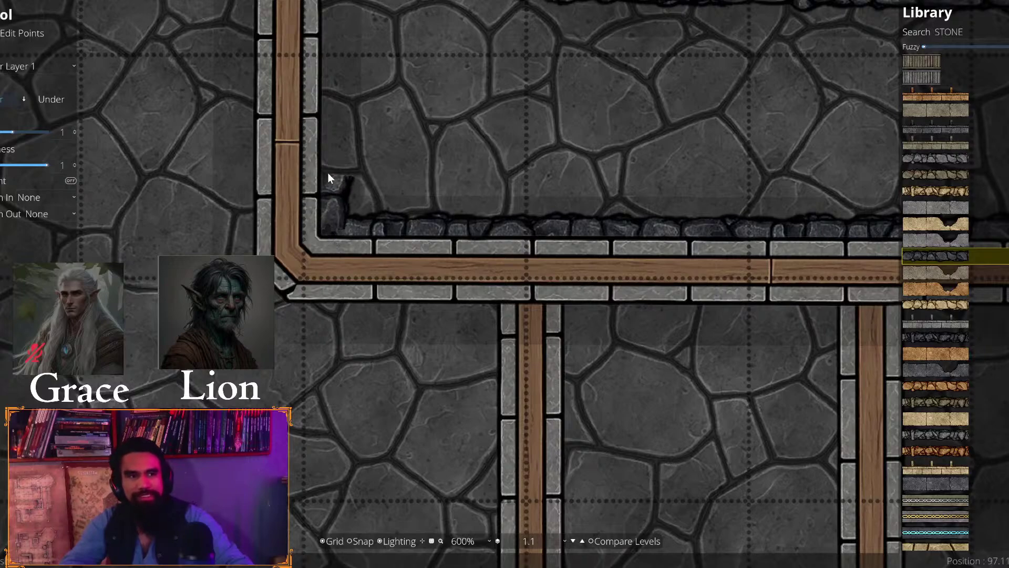
Continue the rubble stone path from the corner up the inner face of the long vertical corridor wall
drag(320, 108, 339, 486)
drag(348, 124, 349, 421)
drag(339, 103, 345, 479)
drag(353, 136, 368, 458)
drag(356, 77, 392, 552)
drag(397, 6, 392, 380)
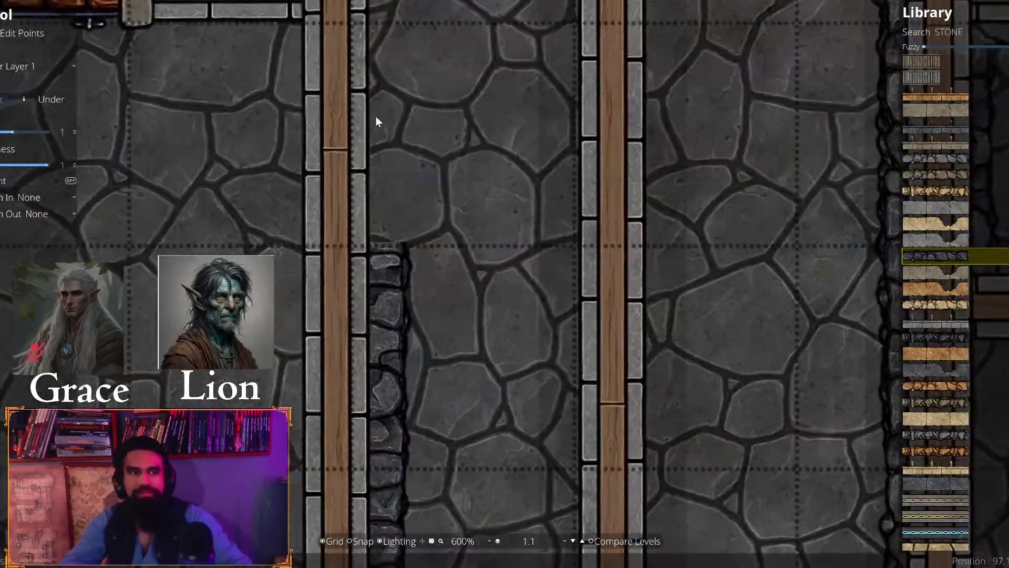
drag(366, 6, 410, 469)
mouse_move(411, 112)
mouse_down()
mouse_move(405, 430)
mouse_move(414, 283)
mouse_up()
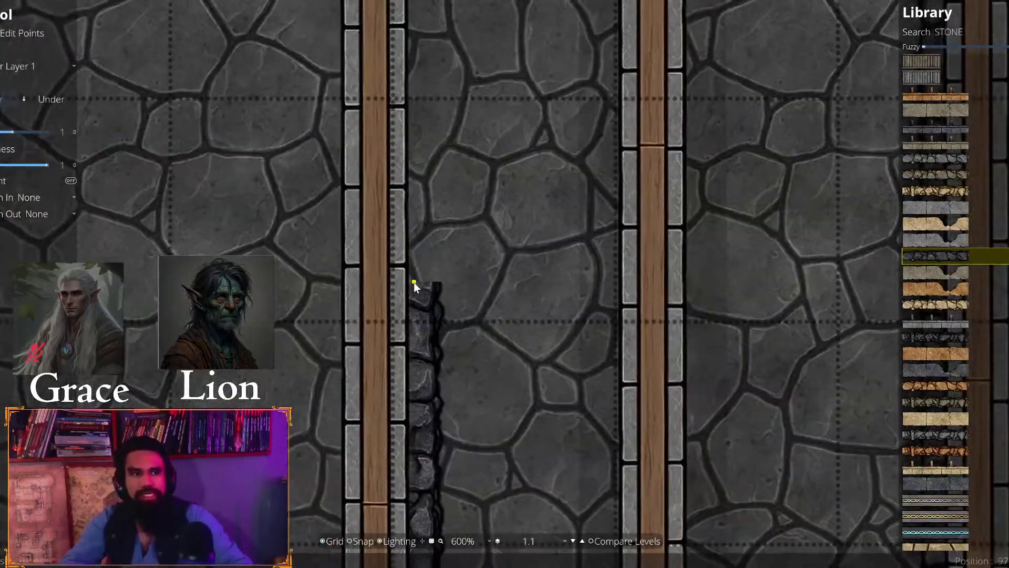
Line the room-side face of the long vertical wall with the rubble stone path down to the door wall
mouse_move(413, 139)
mouse_down()
mouse_move(385, 321)
mouse_move(380, 97)
mouse_move(403, 152)
mouse_move(424, 291)
mouse_move(514, 275)
mouse_move(547, 238)
mouse_move(499, 244)
mouse_move(494, 215)
mouse_move(431, 217)
mouse_move(417, 292)
mouse_move(462, 462)
mouse_move(565, 47)
mouse_up()
drag(531, 395, 570, 118)
drag(582, 331, 567, 174)
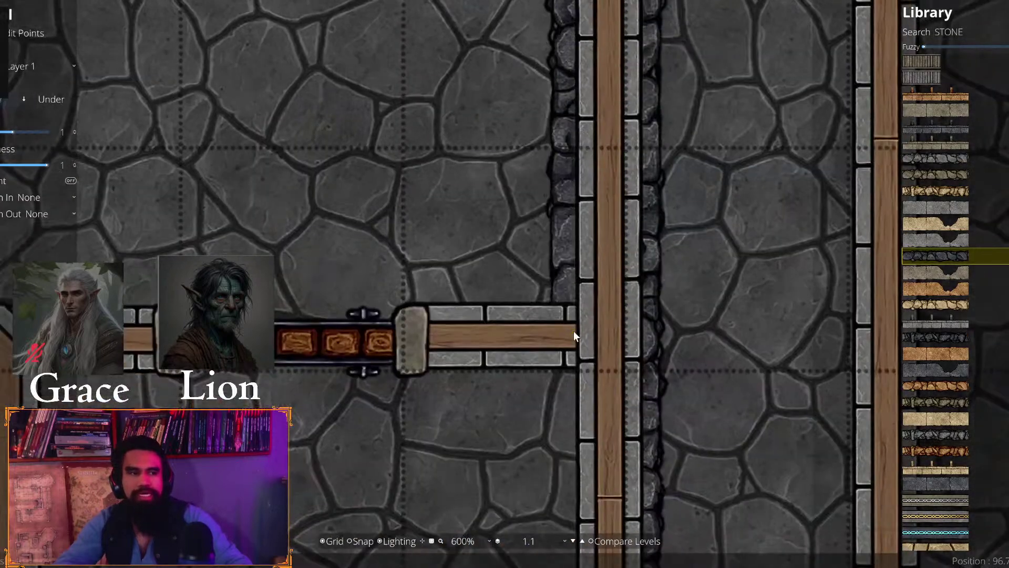
Wrap the rubble stone path around the short wall stub beside the wooden door, covering its upper face, pillar and lower face
click(579, 282)
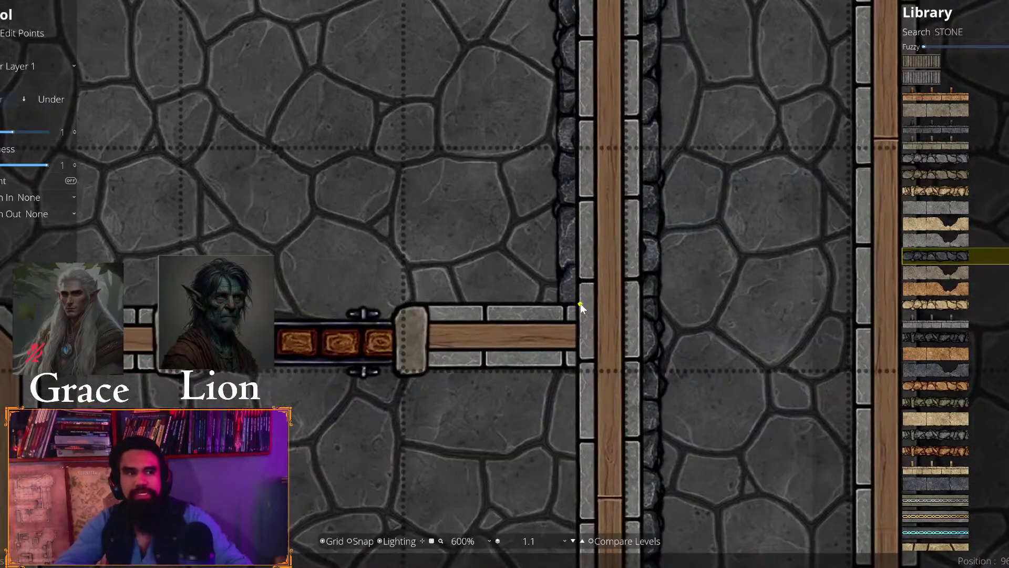
mouse_move(562, 311)
mouse_down()
mouse_move(403, 314)
mouse_move(411, 351)
mouse_move(450, 364)
mouse_move(601, 355)
mouse_up()
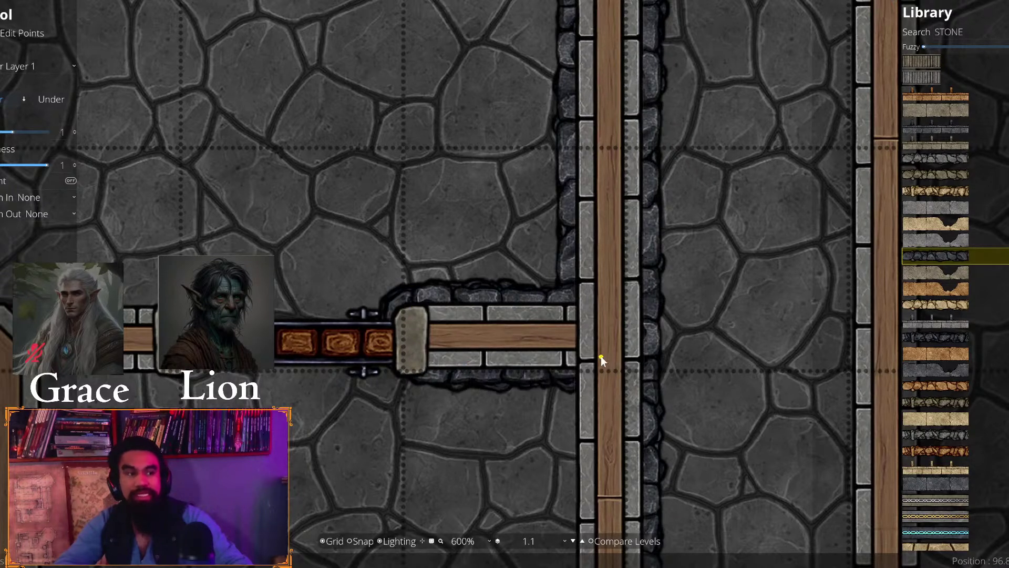
click(575, 365)
Run the rubble stone path down the vertical wall of the room below the door toward the bottom corner
drag(584, 467, 583, 213)
drag(584, 493, 614, 192)
drag(614, 529, 630, 173)
drag(644, 521, 655, 206)
drag(632, 432, 632, 329)
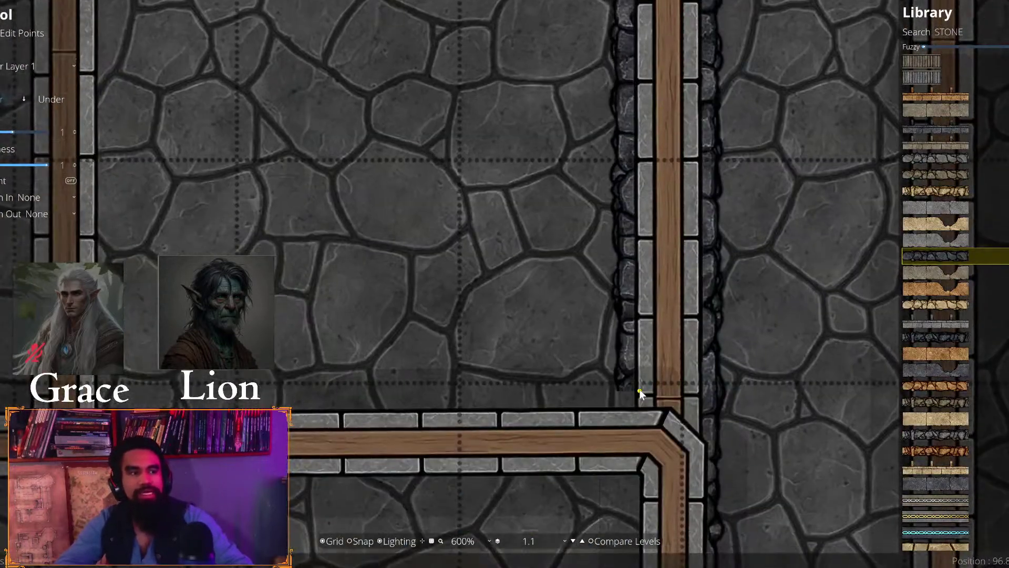
Turn the rubble stone path at the room's bottom corner and line the lower wall to the opposite corner
click(636, 412)
drag(508, 413, 721, 395)
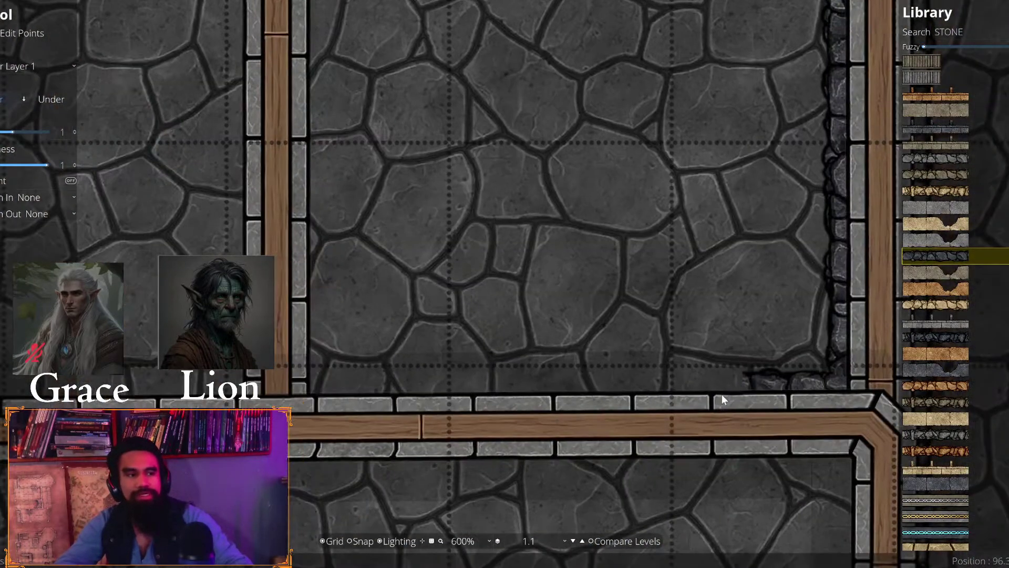
drag(335, 398, 381, 419)
click(352, 415)
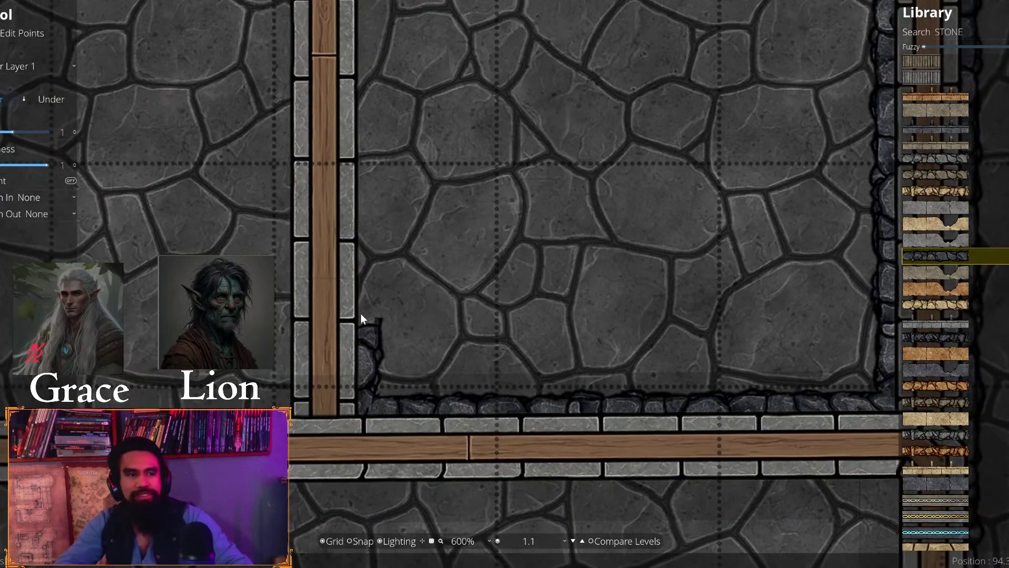
Carry the rubble stone path up the room's opposite vertical wall to the inner corner beside the door wall
drag(374, 242, 406, 545)
drag(371, 210, 323, 486)
drag(345, 121, 323, 413)
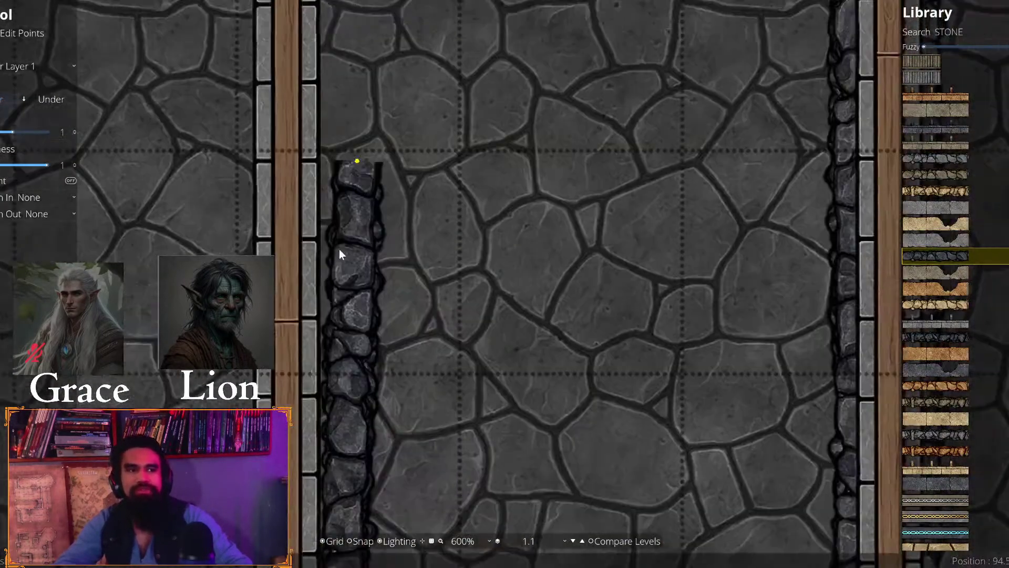
drag(340, 248, 294, 489)
click(273, 174)
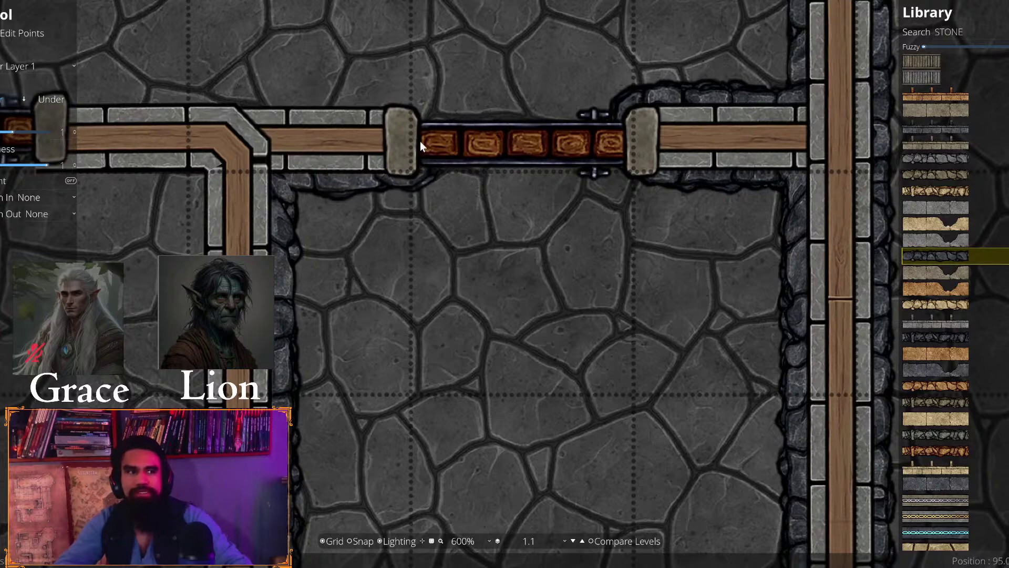
Wrap the rubble stone path around the wall section between the two wooden doors, ending at the neighbouring room's inner corner
click(411, 103)
drag(156, 128, 605, 264)
click(493, 245)
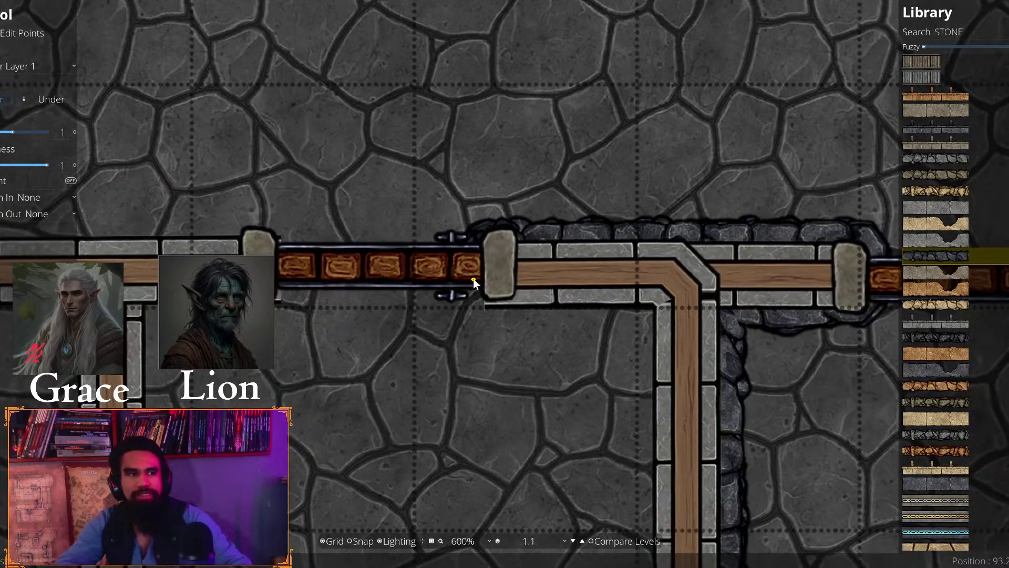
click(494, 310)
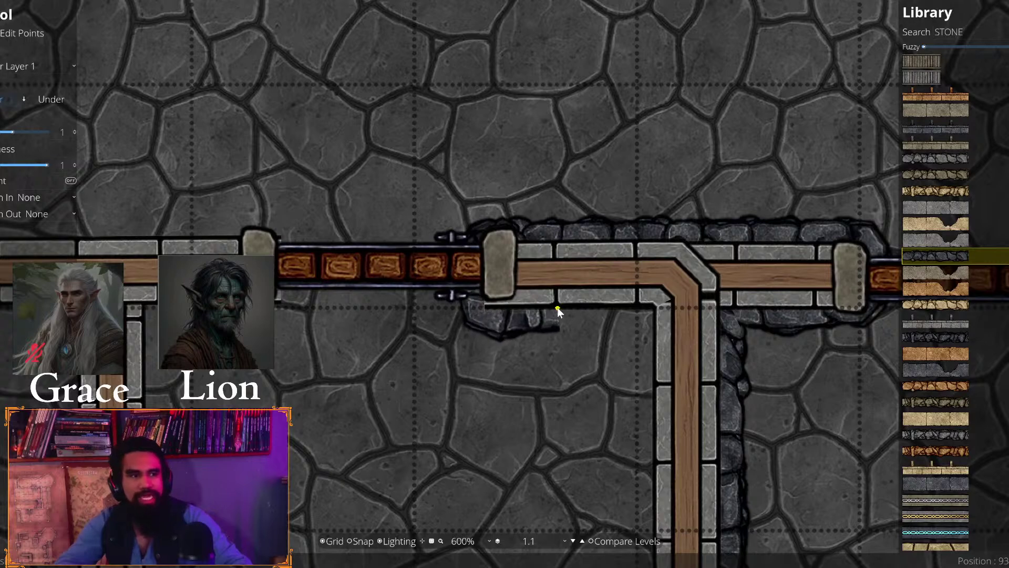
click(657, 305)
Run the rubble stone path from the neighbouring room's inner corner down its vertical wall to the bottom corner
drag(645, 365, 642, 233)
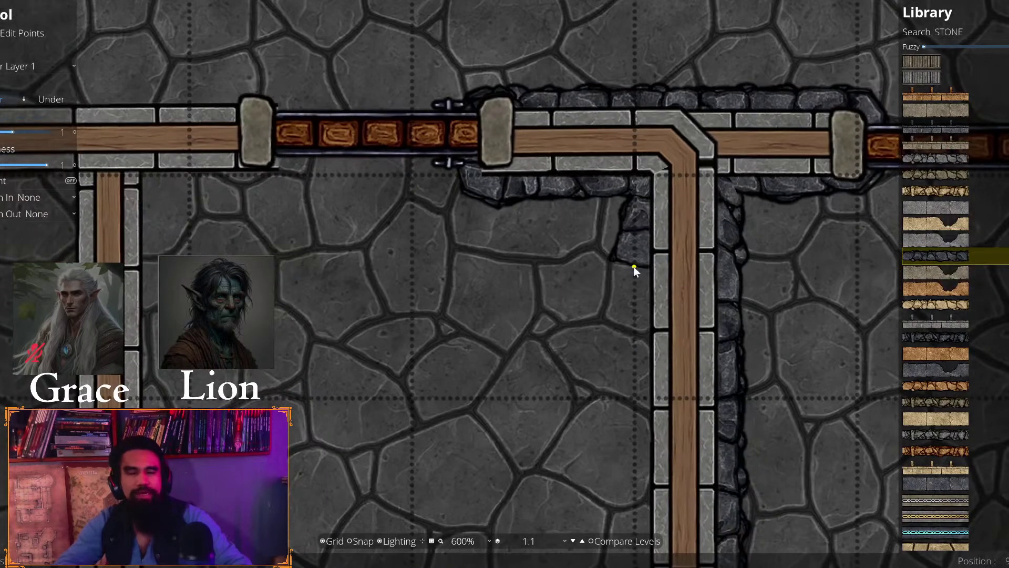
scroll(595, 447, down, 3)
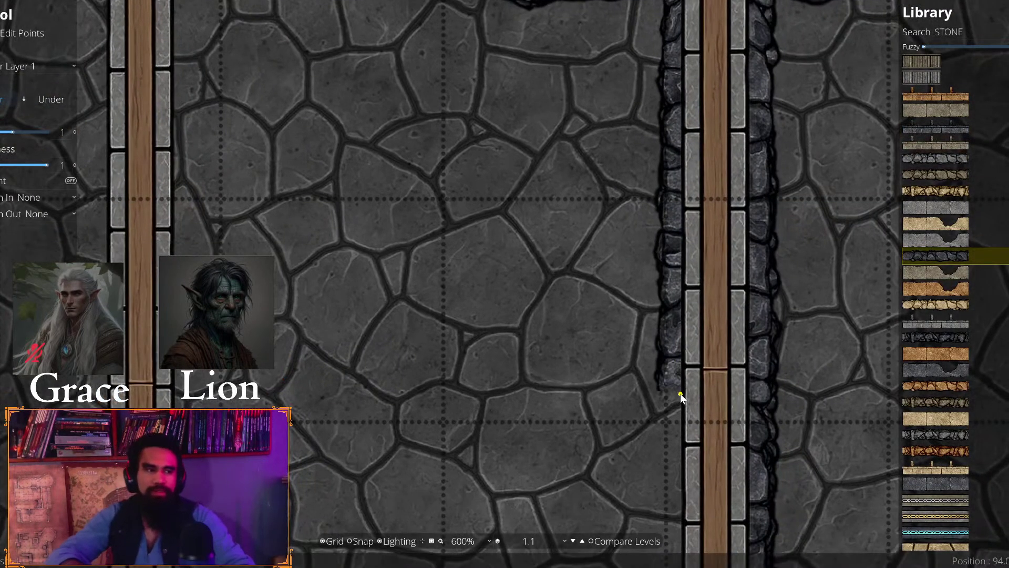
scroll(679, 394, down, 3)
drag(620, 456, 573, 312)
drag(574, 383, 570, 230)
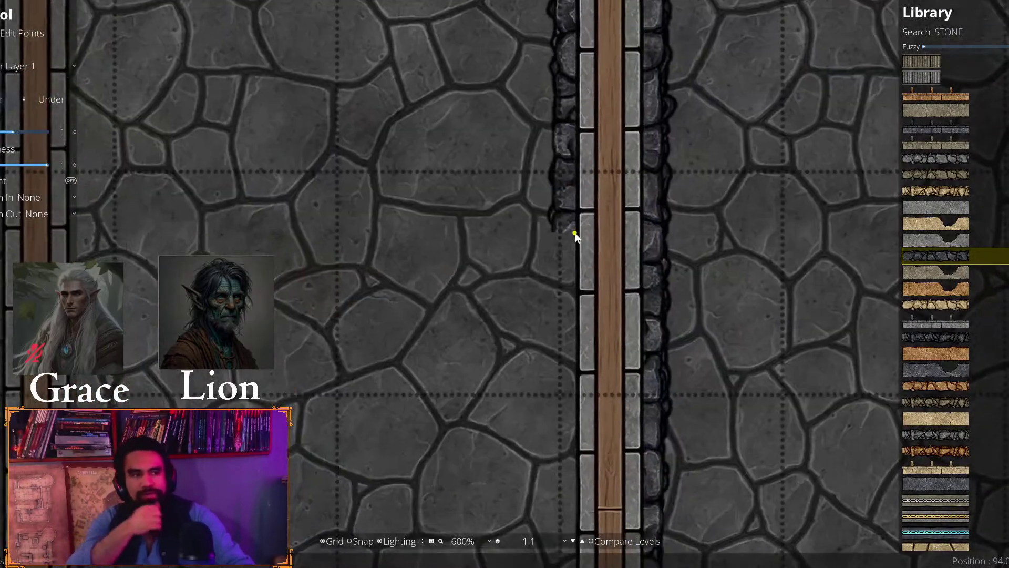
drag(578, 392, 582, 336)
scroll(589, 368, down, 2)
scroll(573, 363, down, 2)
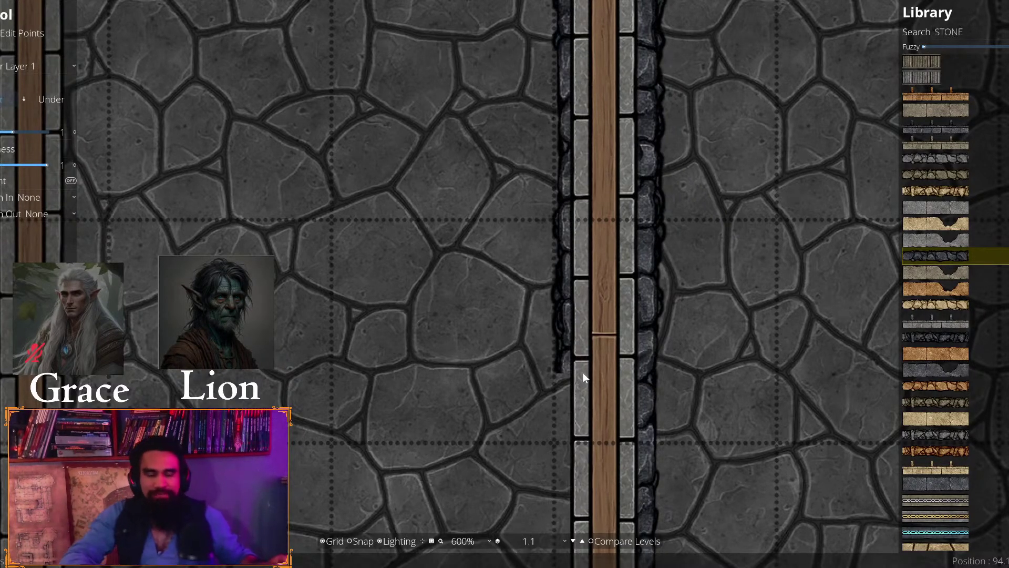
drag(582, 372, 573, 184)
drag(569, 355, 582, 232)
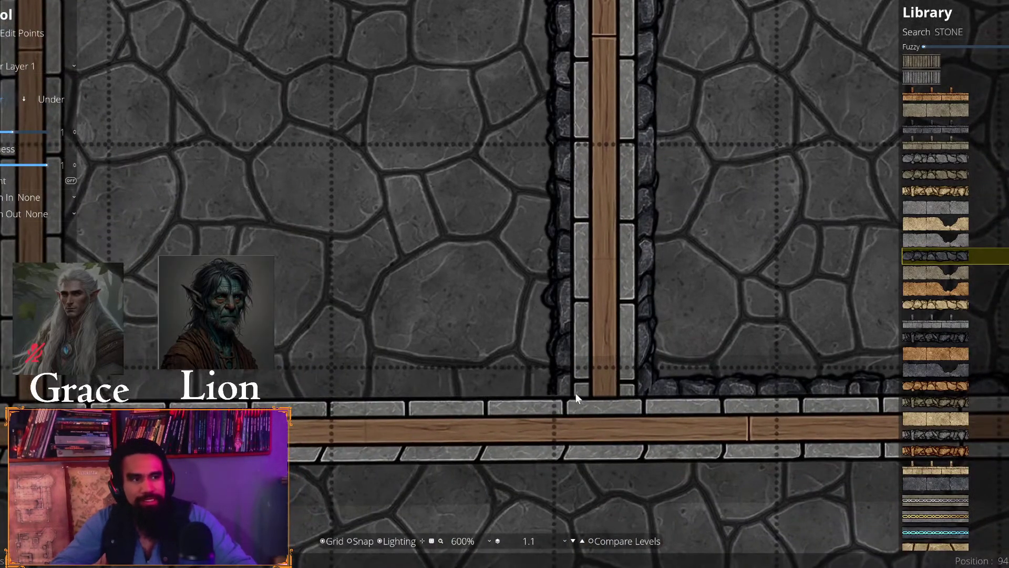
Line the room's lower wall with the rubble stone path and carry it up the opposite vertical wall to the door wall
key(a)
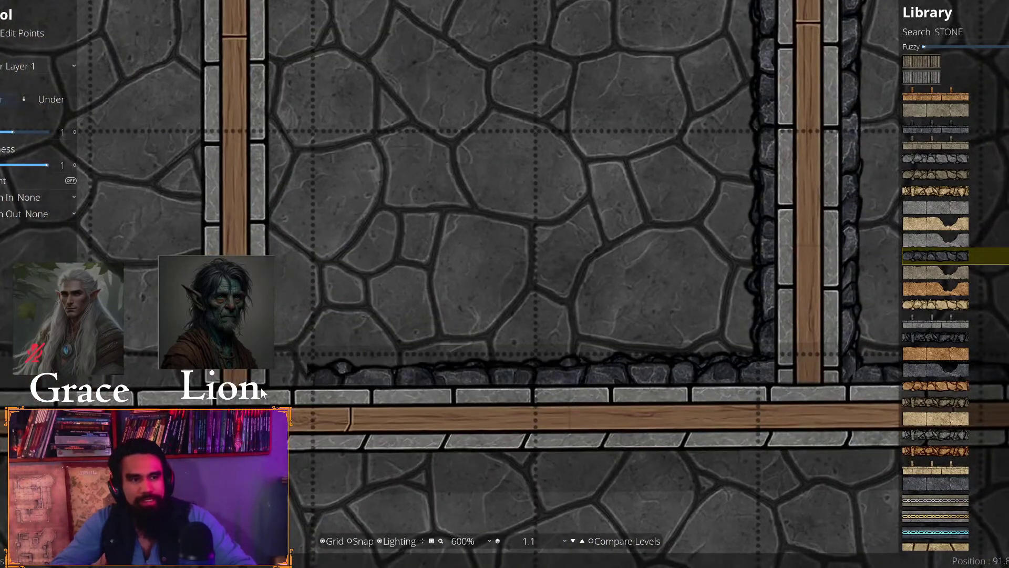
click(268, 383)
drag(301, 351, 351, 536)
drag(334, 366, 363, 512)
mouse_move(363, 319)
mouse_down()
mouse_move(379, 368)
mouse_move(403, 553)
mouse_up()
drag(388, 236, 376, 405)
drag(363, 210, 349, 337)
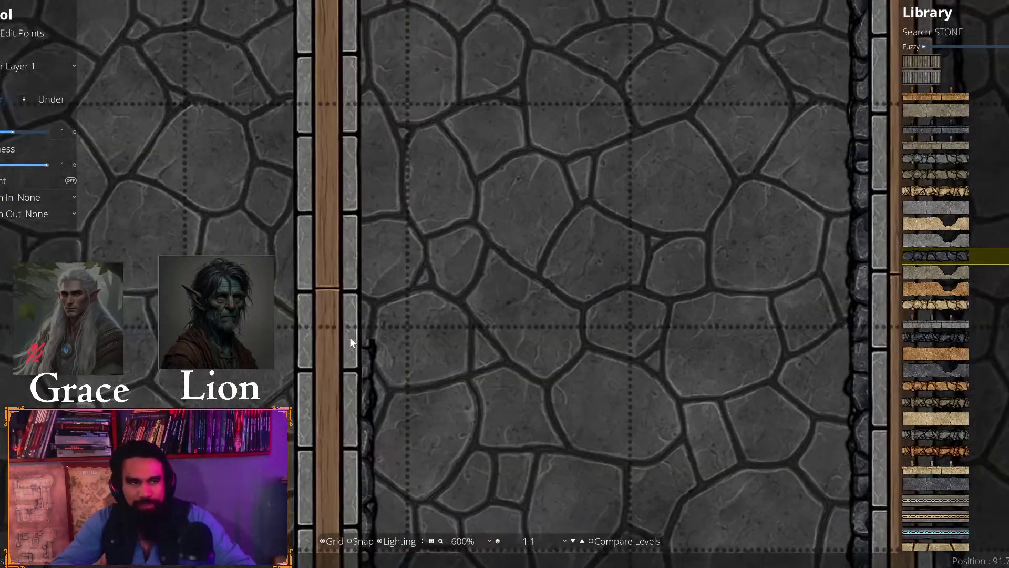
drag(345, 252, 333, 436)
drag(330, 187, 327, 237)
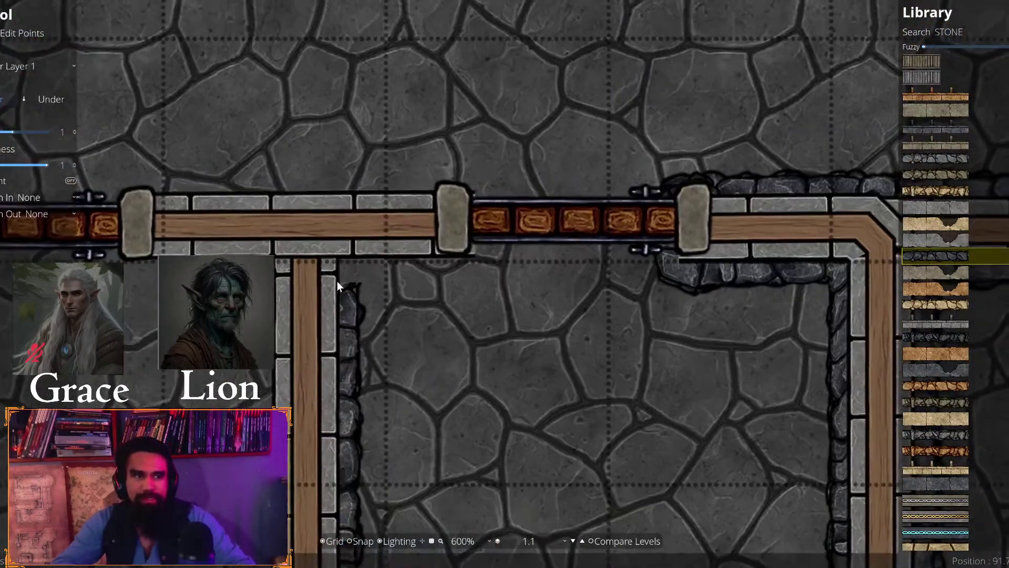
Wrap the rubble stone path around the wall section between this room's door and the adjoining room's door
click(337, 281)
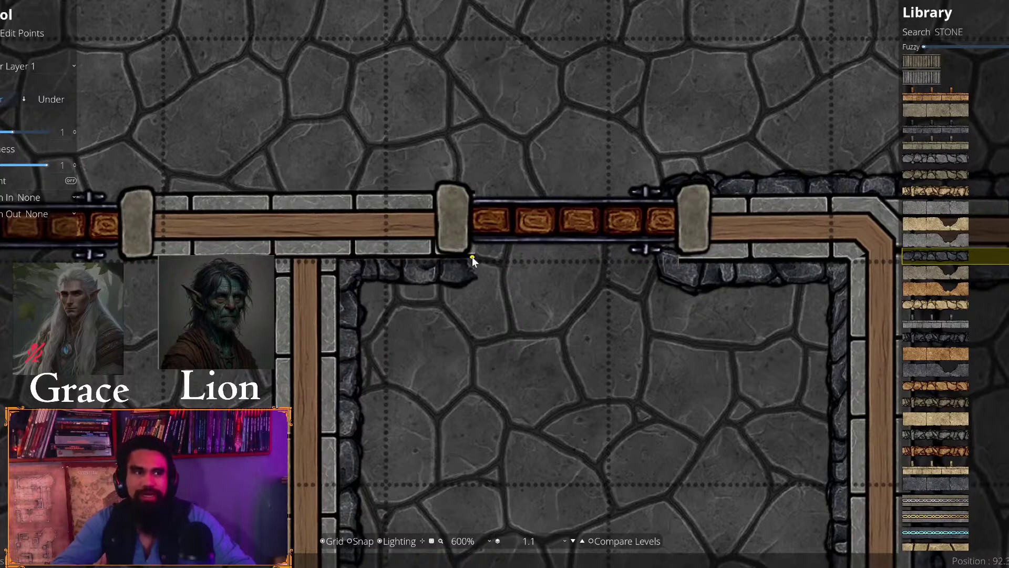
click(472, 180)
drag(398, 203, 754, 204)
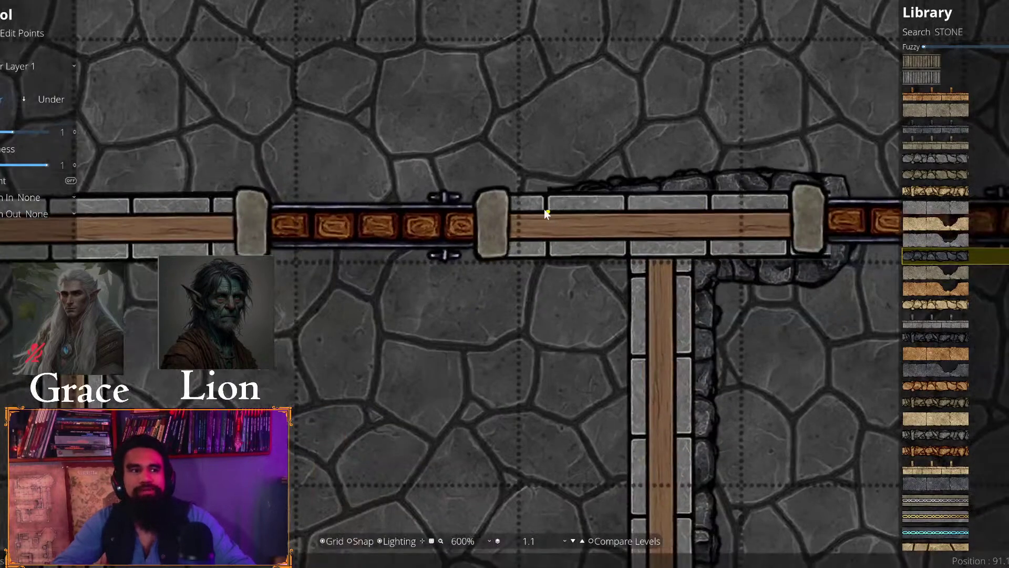
click(487, 200)
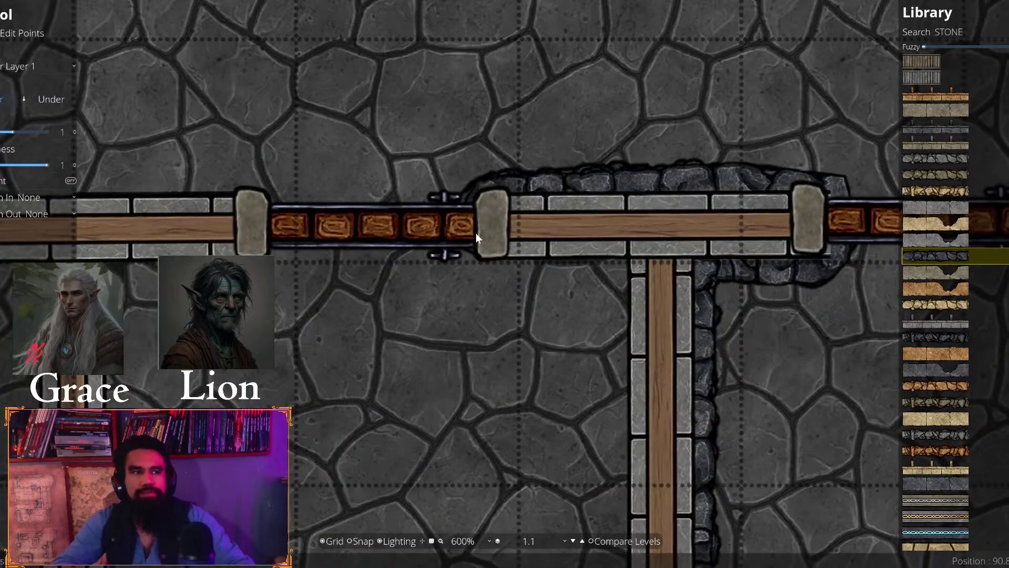
click(484, 257)
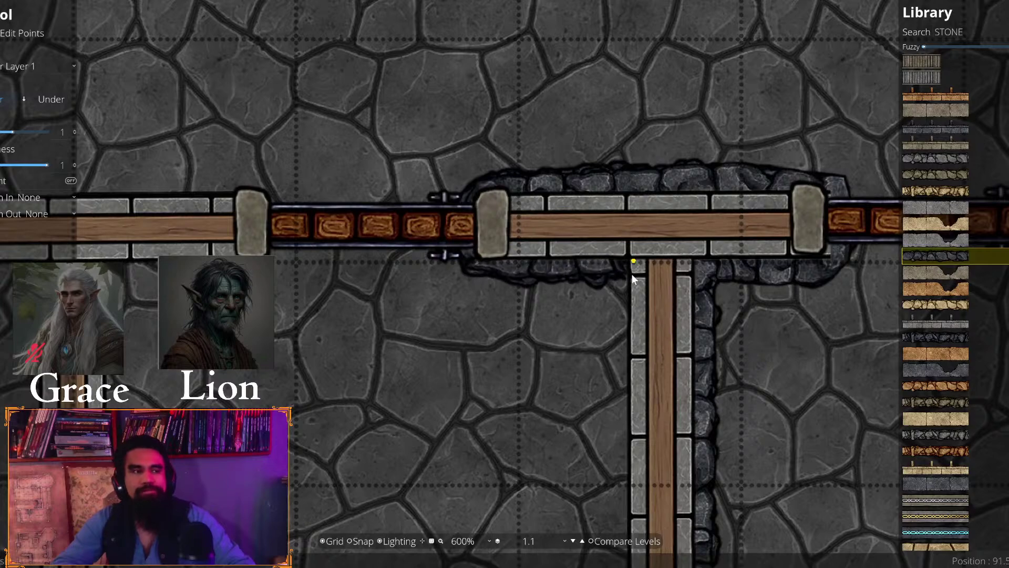
Continue the rubble stone path down the adjoining room's vertical wall and along its lower wall to the opposite corner
key(s)
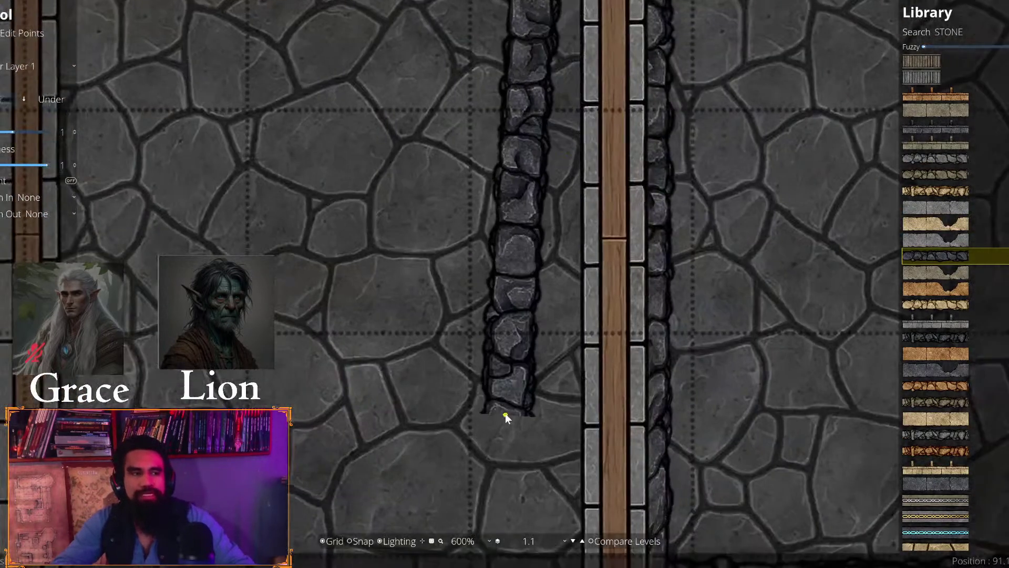
drag(505, 414, 555, 87)
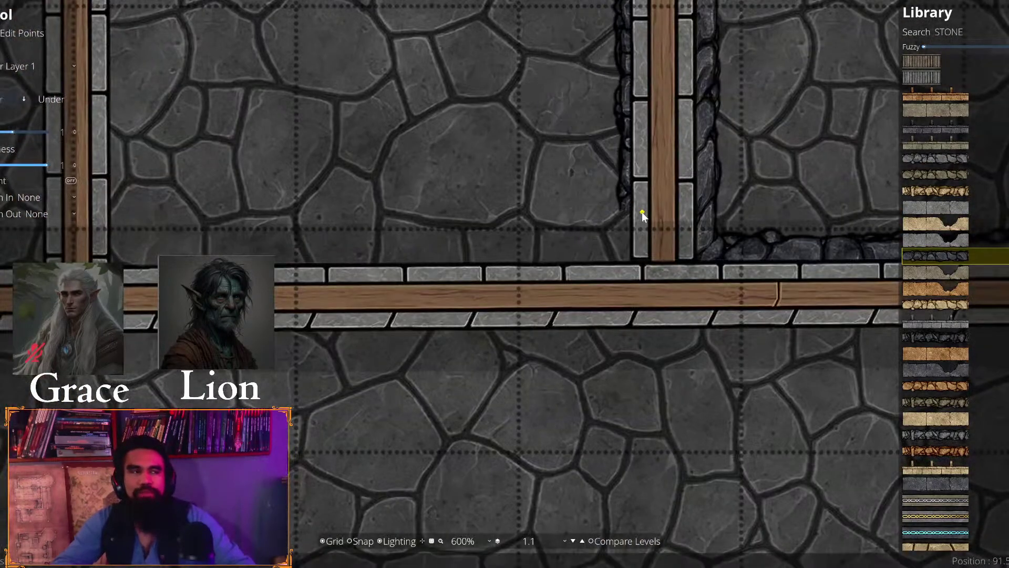
click(629, 272)
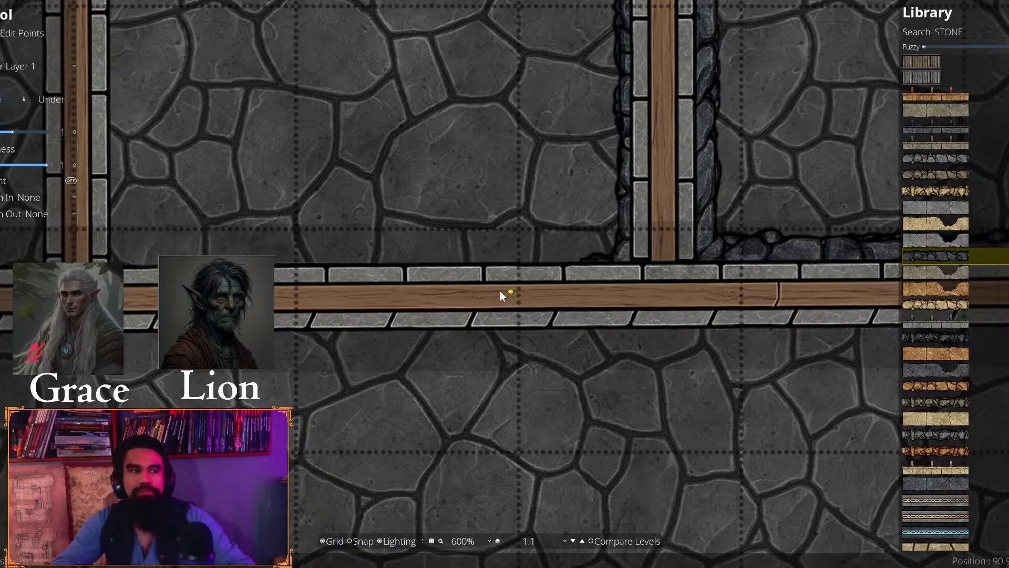
drag(350, 263, 629, 270)
click(408, 273)
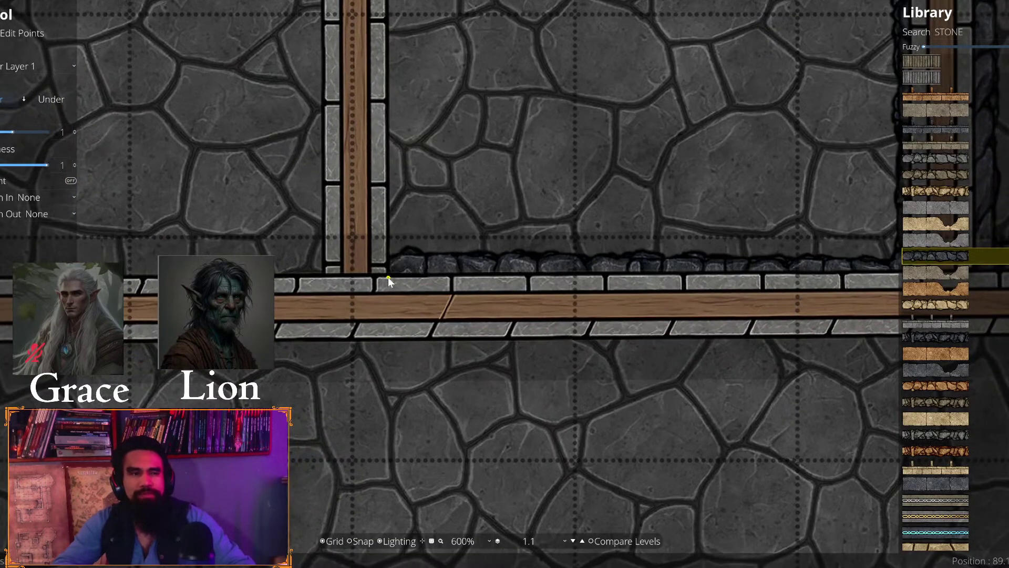
Carry the rubble stone path from the bottom corner up the adjoining room's opposite vertical wall
key(w)
drag(396, 216, 445, 378)
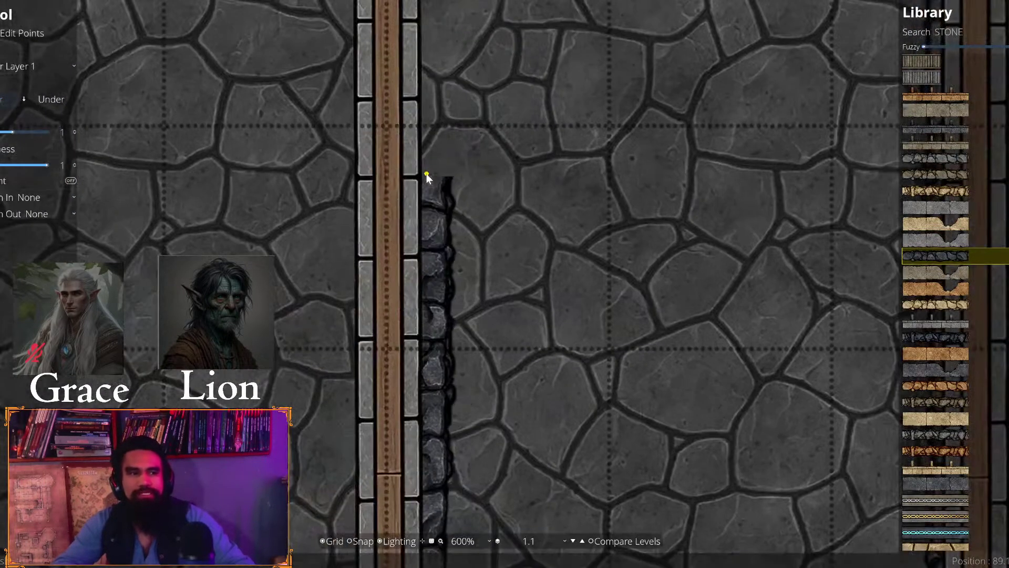
drag(428, 155, 448, 301)
drag(442, 228, 443, 286)
Wrap the rubble stone path around the next wall section between two doors, ending at the end room's inner corner
key(w)
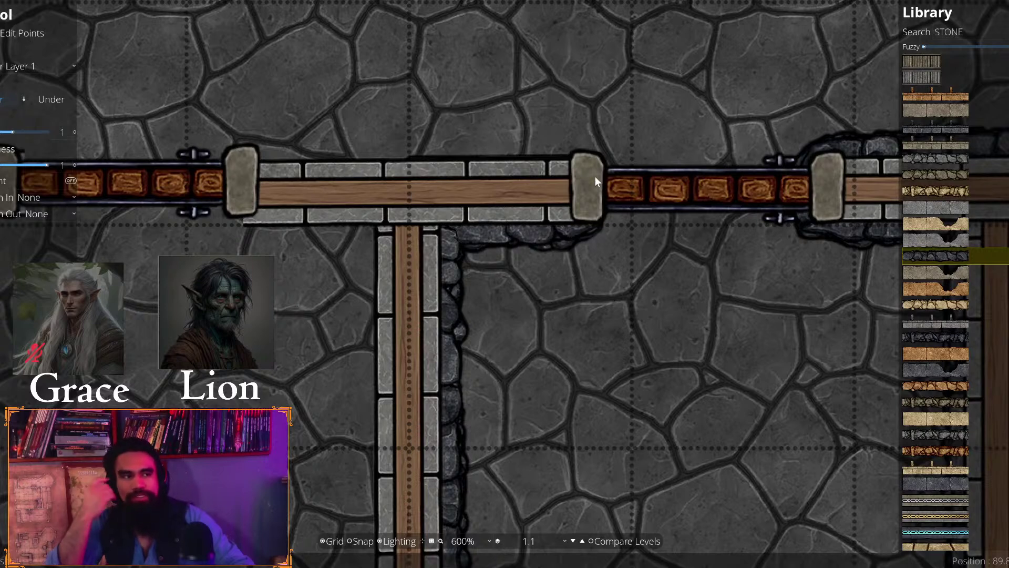
click(585, 154)
drag(350, 148, 571, 198)
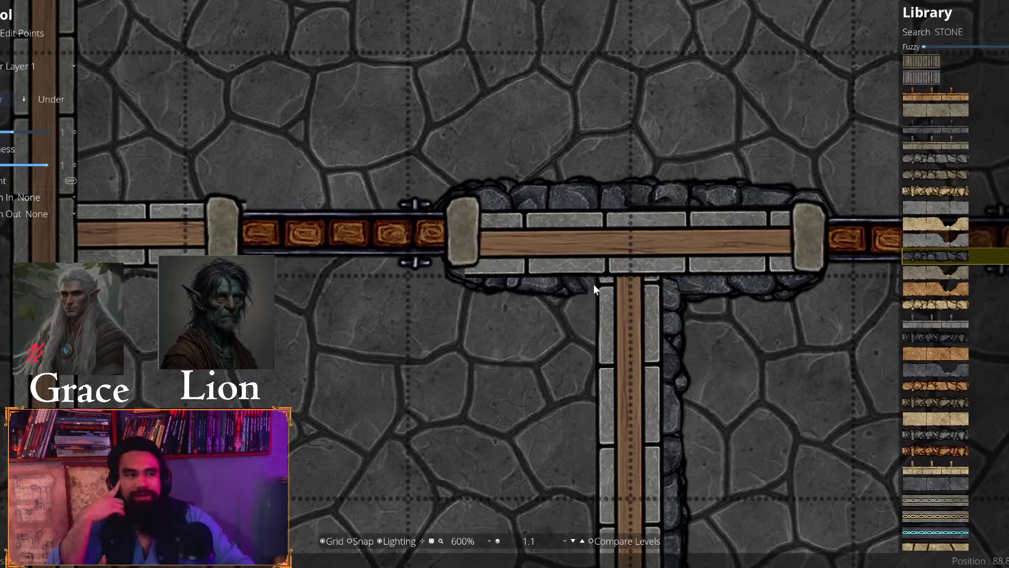
Run the rubble stone path down the end room's vertical wall and turn it at the bottom corner along the lower wall
drag(578, 510, 647, 142)
drag(600, 368, 678, 94)
drag(728, 355, 642, 203)
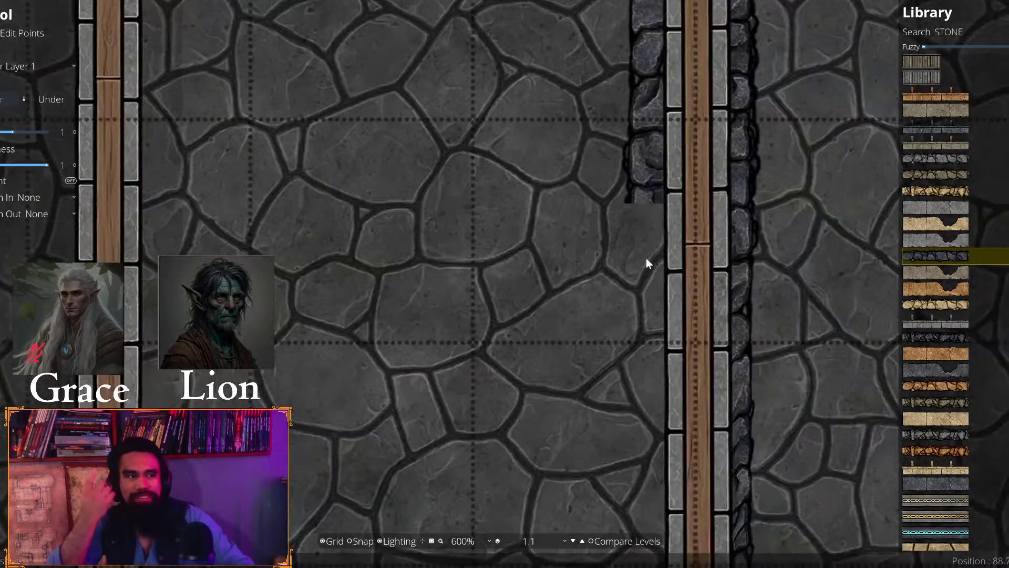
drag(644, 310, 643, 214)
key(s)
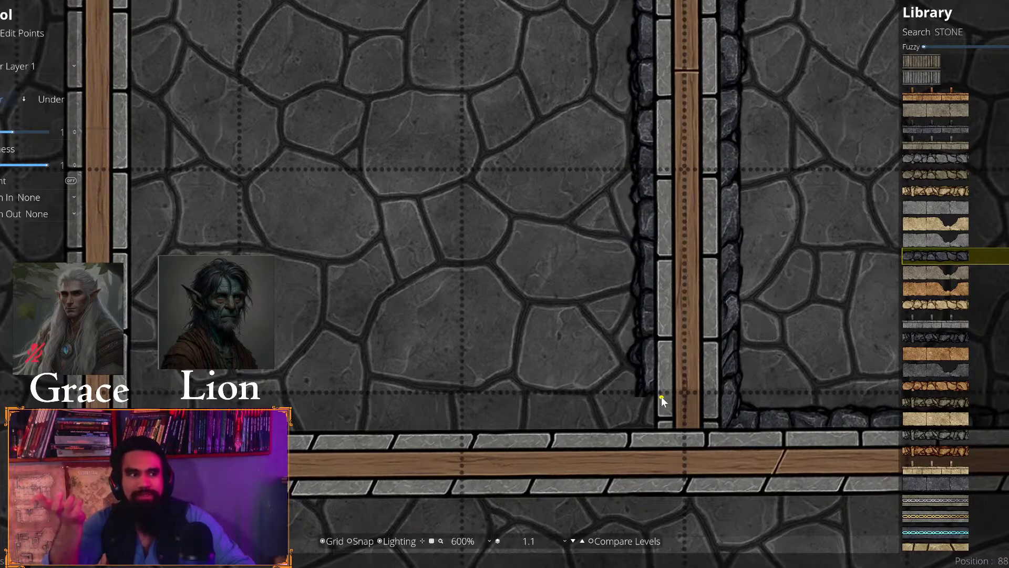
click(651, 430)
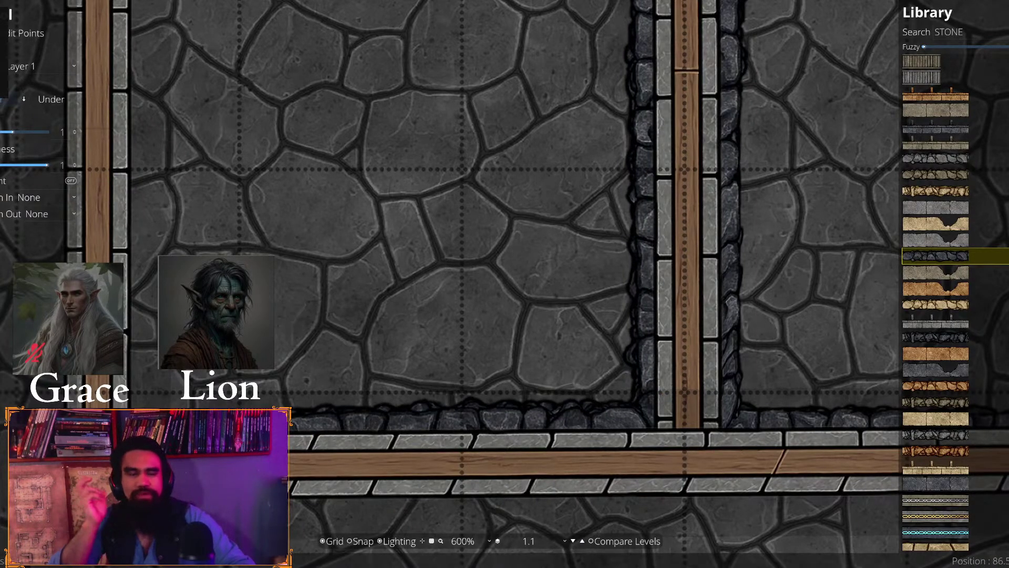
Carry the rubble stone path up the end room's outer wall and around the short wall stub beside the door
drag(132, 388, 145, 431)
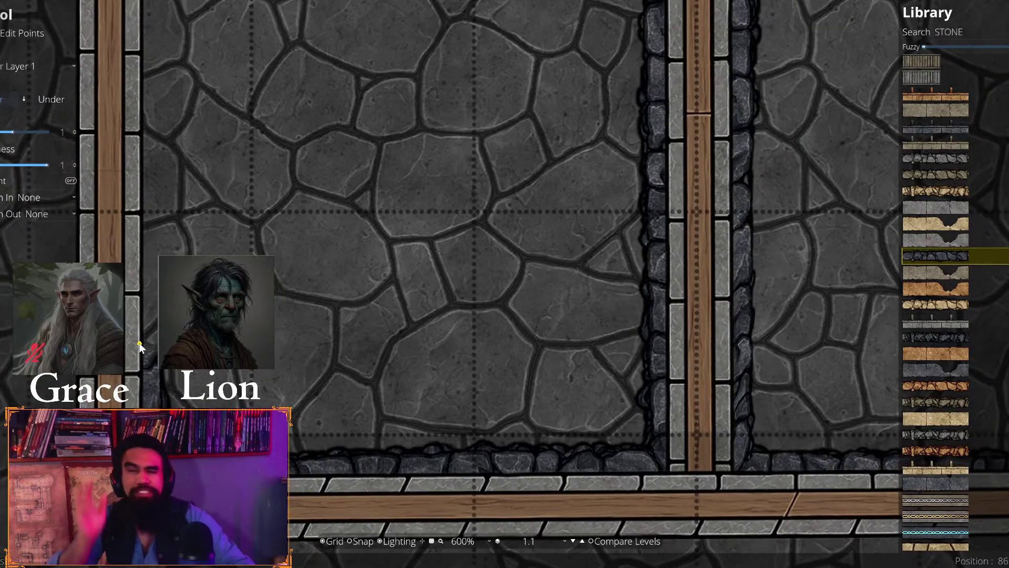
drag(118, 93, 298, 349)
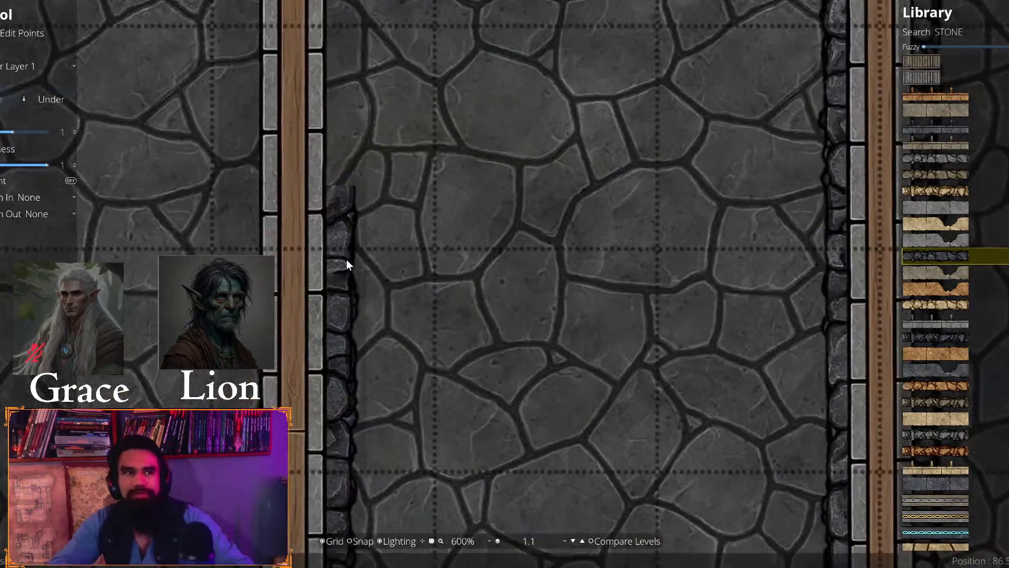
drag(346, 259, 356, 476)
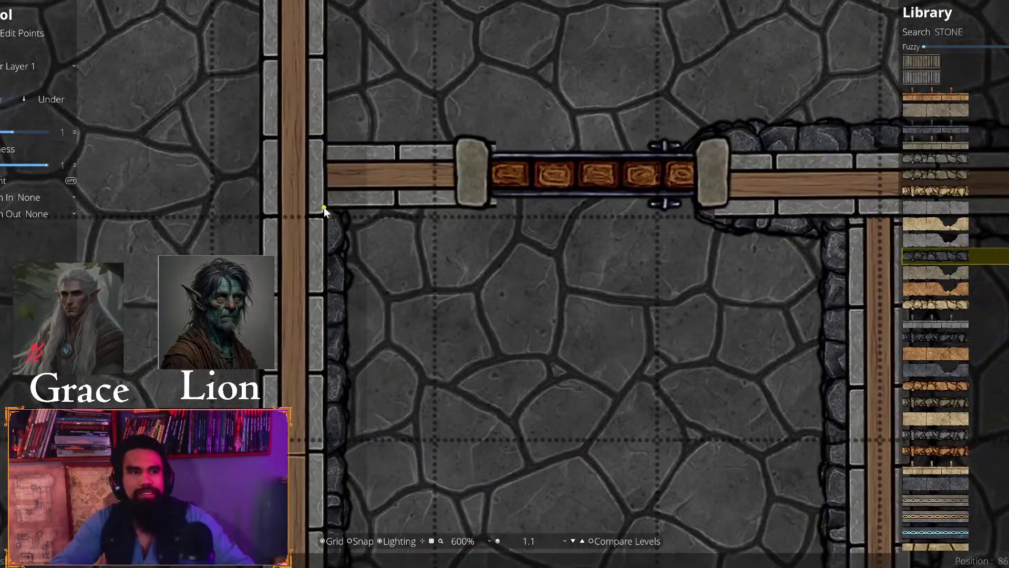
click(324, 207)
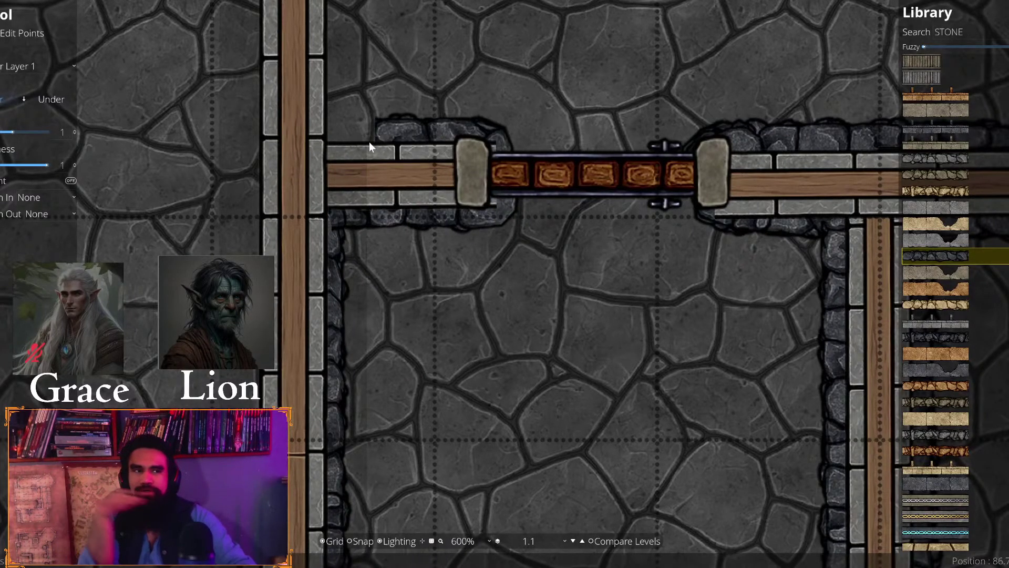
click(323, 137)
Line the long outer wall above the end room with the rubble stone path up to the upper inner corner
drag(335, 89, 378, 462)
mouse_move(346, 158)
mouse_down()
mouse_move(368, 333)
mouse_move(367, 319)
mouse_up()
drag(401, 39, 360, 374)
drag(355, 118, 353, 231)
drag(351, 150, 354, 220)
mouse_move(358, 122)
mouse_down()
mouse_move(370, 338)
mouse_move(362, 226)
mouse_up()
drag(367, 151, 357, 289)
drag(356, 213, 355, 315)
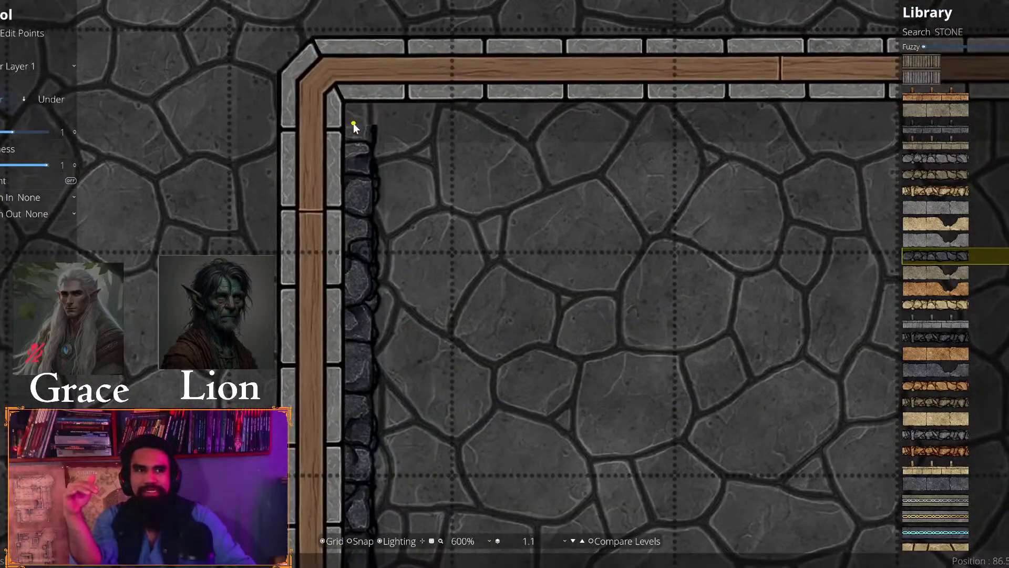
drag(353, 144, 335, 191)
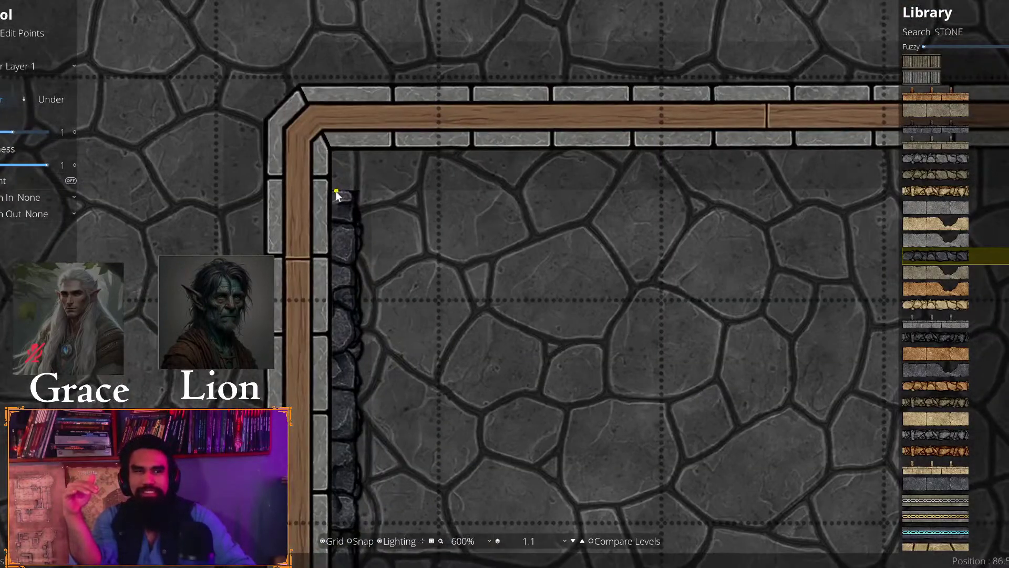
click(333, 152)
Run the rubble stone path along the long upper wall, past the wooden door, to the far corner
drag(545, 145, 407, 146)
drag(889, 150, 176, 111)
drag(623, 117, 125, 63)
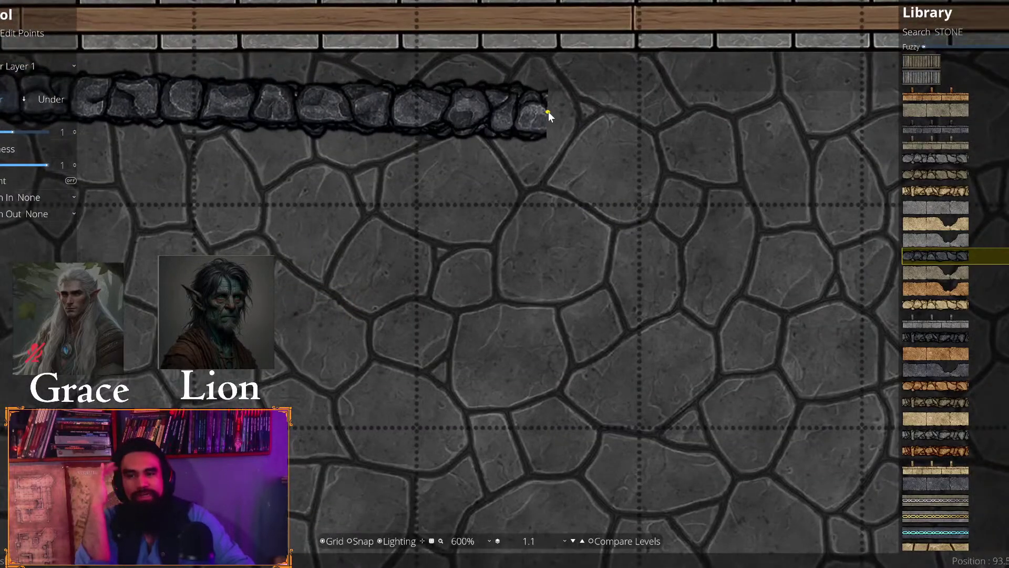
drag(637, 112, 153, 141)
drag(891, 155, 614, 139)
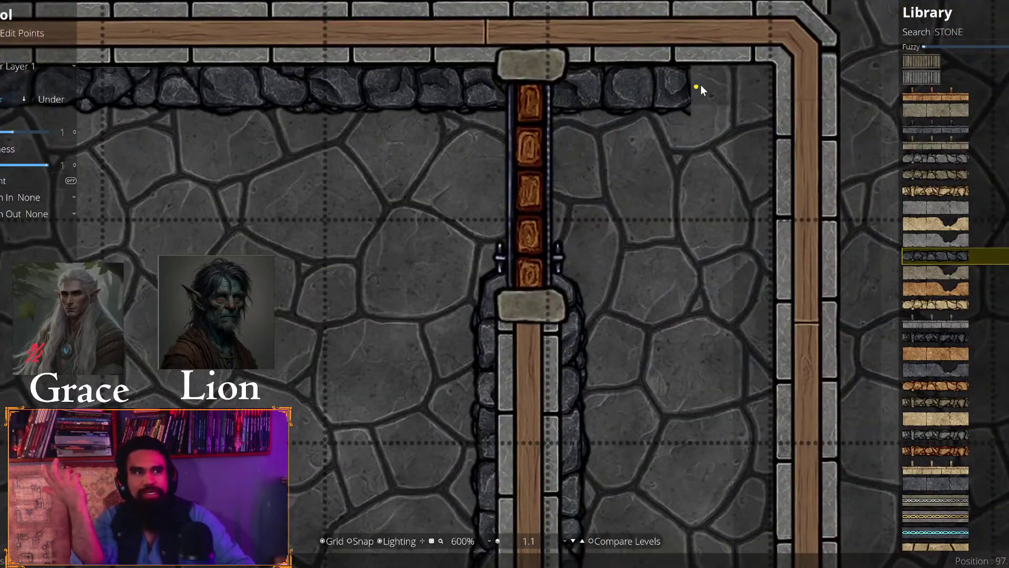
click(775, 67)
Turn the rubble stone path at the far corner and line the vertical wall down to its free end
drag(770, 479, 713, 127)
drag(674, 411, 447, 21)
drag(456, 356, 444, 136)
drag(492, 456, 483, 232)
drag(444, 491, 443, 195)
drag(469, 544, 433, 303)
drag(401, 473, 385, 277)
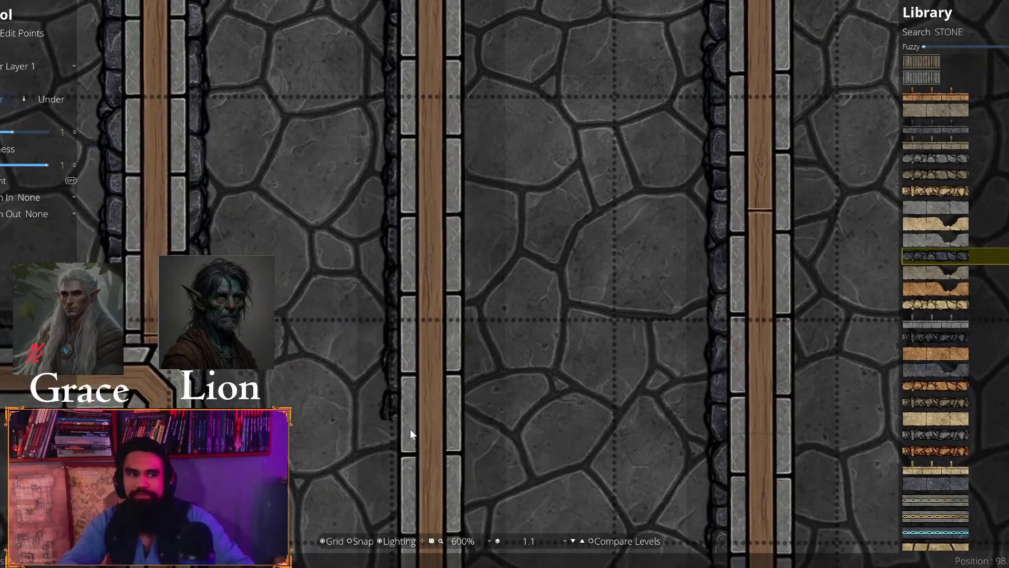
drag(410, 429, 404, 299)
drag(401, 406, 396, 141)
drag(414, 335, 443, 98)
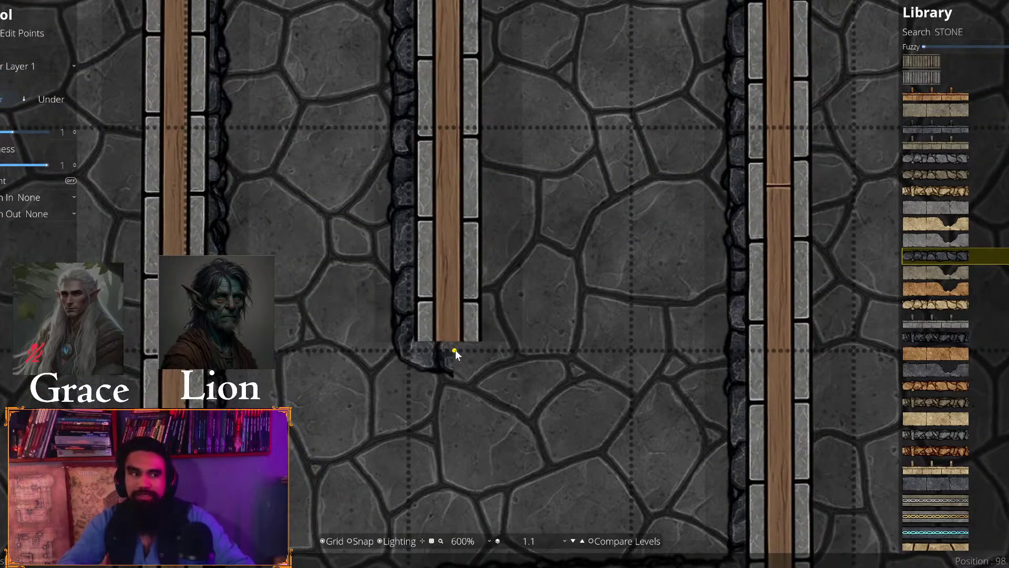
Wrap the rubble stone path around the wall's free end, run it up the other side and finish the path
click(474, 349)
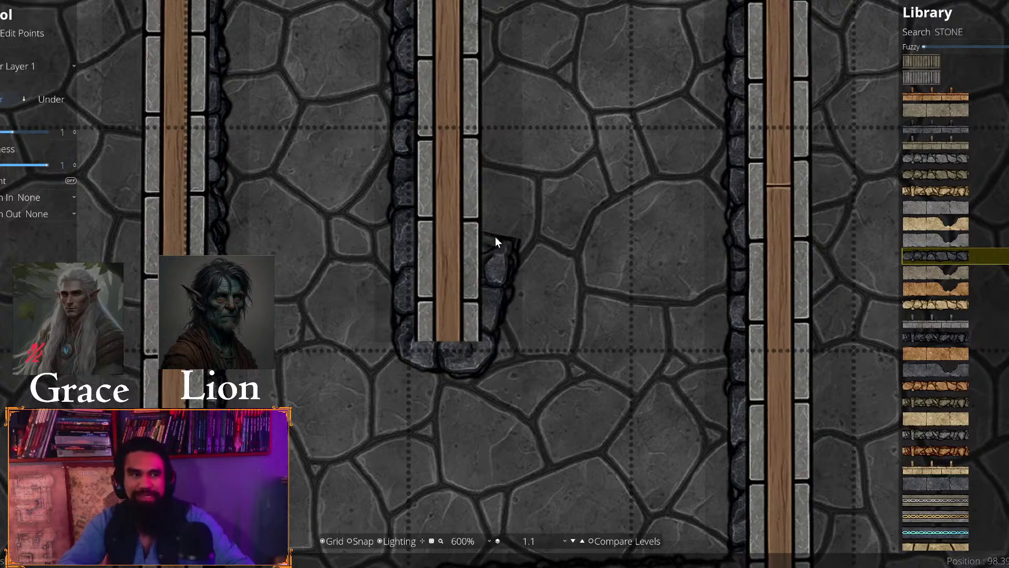
mouse_move(490, 73)
mouse_down()
mouse_move(457, 349)
mouse_move(527, 486)
mouse_move(520, 363)
mouse_move(502, 486)
mouse_move(494, 353)
mouse_up()
drag(497, 157, 501, 442)
drag(499, 184, 495, 347)
drag(486, 169, 504, 389)
drag(497, 173, 508, 394)
mouse_move(503, 213)
mouse_down()
mouse_move(507, 383)
mouse_move(524, 316)
mouse_move(496, 191)
mouse_move(498, 432)
mouse_move(519, 335)
mouse_move(515, 357)
mouse_move(512, 342)
mouse_up()
drag(514, 275, 520, 458)
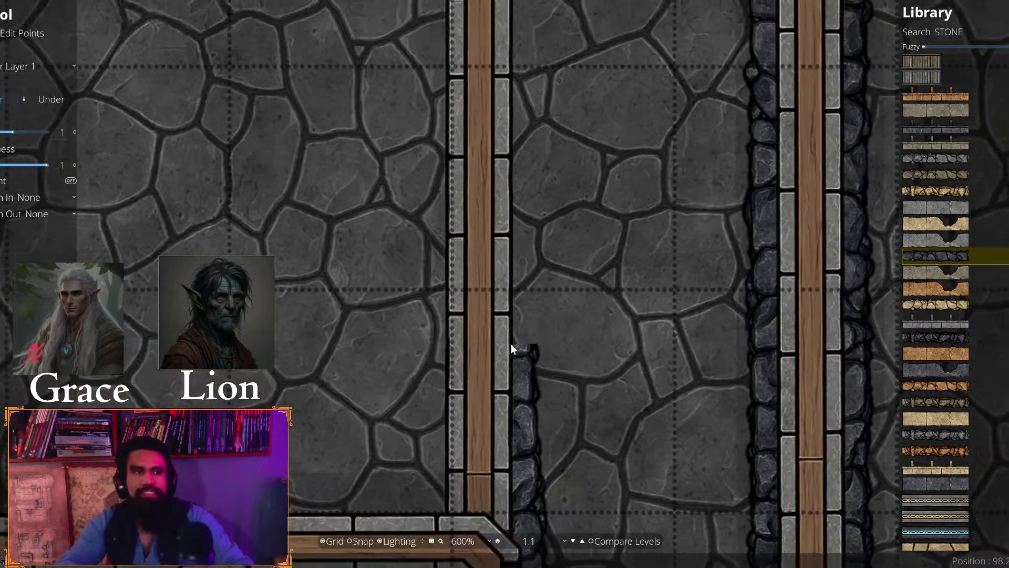
right_click(512, 363)
mouse_move(484, 367)
mouse_down()
mouse_move(520, 203)
mouse_move(507, 166)
mouse_move(498, 180)
mouse_move(520, 355)
mouse_move(445, 359)
mouse_move(460, 219)
mouse_move(436, 294)
mouse_move(433, 257)
mouse_move(422, 365)
mouse_move(405, 313)
mouse_move(400, 367)
mouse_move(396, 308)
mouse_move(373, 322)
mouse_move(384, 208)
mouse_move(326, 309)
mouse_move(352, 342)
mouse_move(344, 195)
mouse_move(336, 226)
mouse_move(333, 171)
mouse_move(442, 367)
mouse_move(454, 284)
mouse_move(413, 241)
mouse_move(619, 234)
mouse_move(657, 219)
mouse_move(584, 216)
mouse_move(532, 232)
mouse_move(548, 216)
mouse_move(455, 238)
mouse_move(389, 269)
mouse_move(404, 311)
mouse_move(499, 200)
mouse_move(308, 301)
mouse_move(398, 275)
mouse_move(390, 286)
mouse_move(816, 289)
mouse_move(415, 281)
mouse_move(421, 243)
mouse_move(478, 255)
mouse_up()
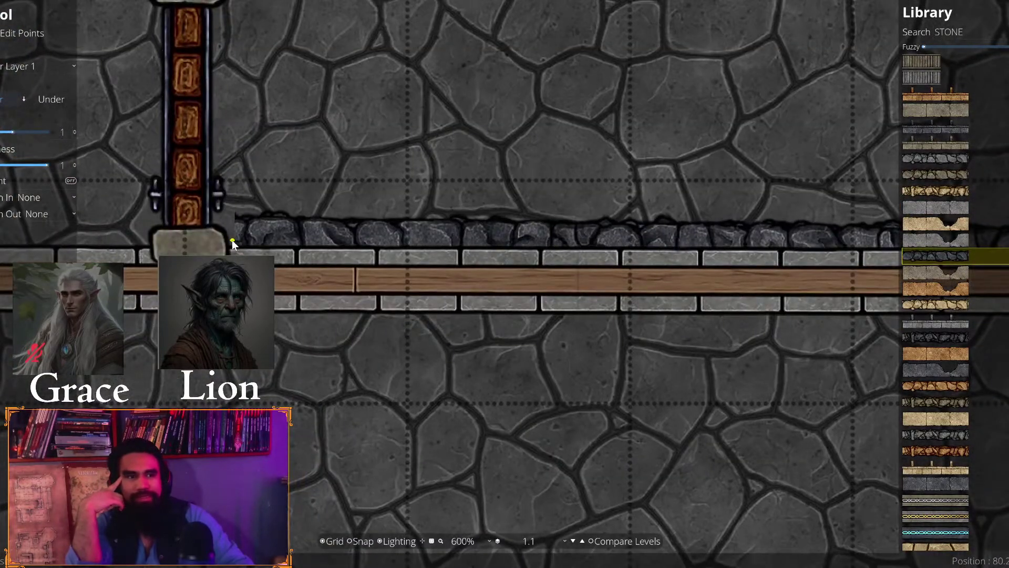
Run the rubble stone path along the lower corridor wall, past the wooden door, to the wall's end at the cave rock
mouse_move(173, 243)
mouse_down()
mouse_move(572, 263)
mouse_move(778, 257)
mouse_up()
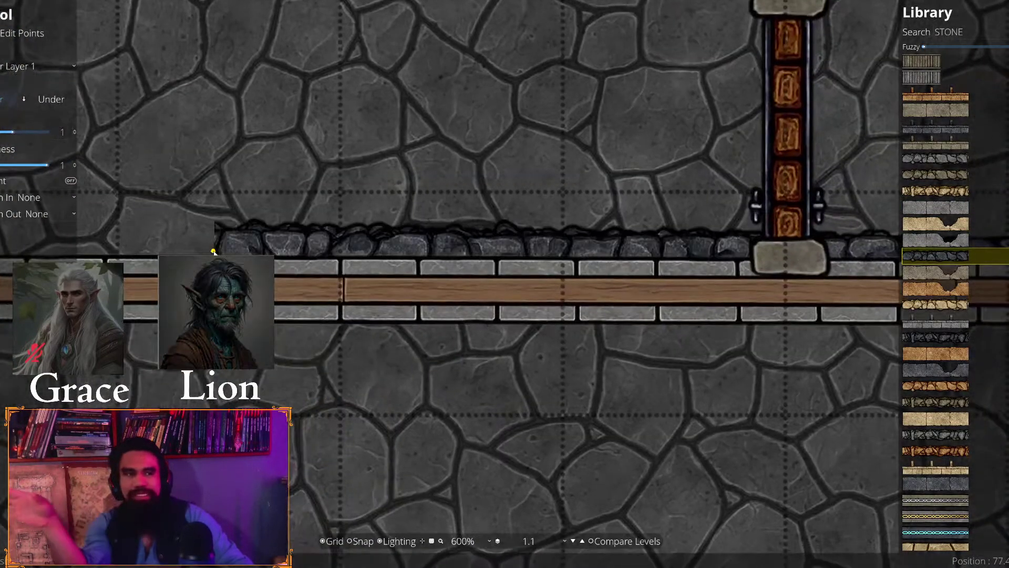
mouse_move(105, 247)
mouse_down()
mouse_move(552, 252)
mouse_move(989, 231)
mouse_up()
mouse_move(292, 242)
mouse_down()
mouse_move(314, 241)
mouse_move(301, 253)
mouse_move(315, 241)
mouse_move(305, 275)
mouse_up()
scroll(314, 314, down, 5)
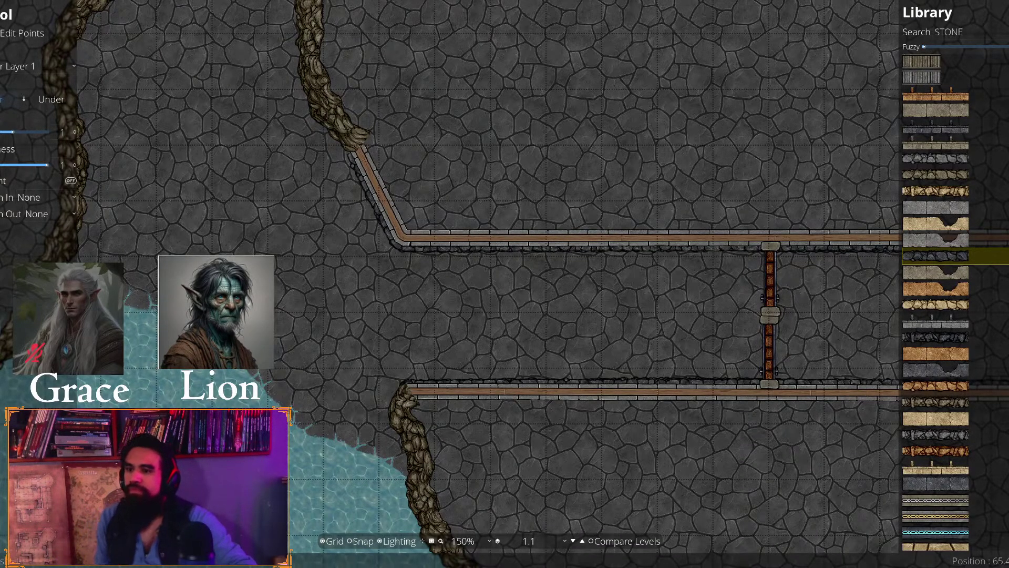
Edit the rubble stone path's points at the bend in the lower corridor wall so the lining follows the wall
drag(542, 347, 479, 337)
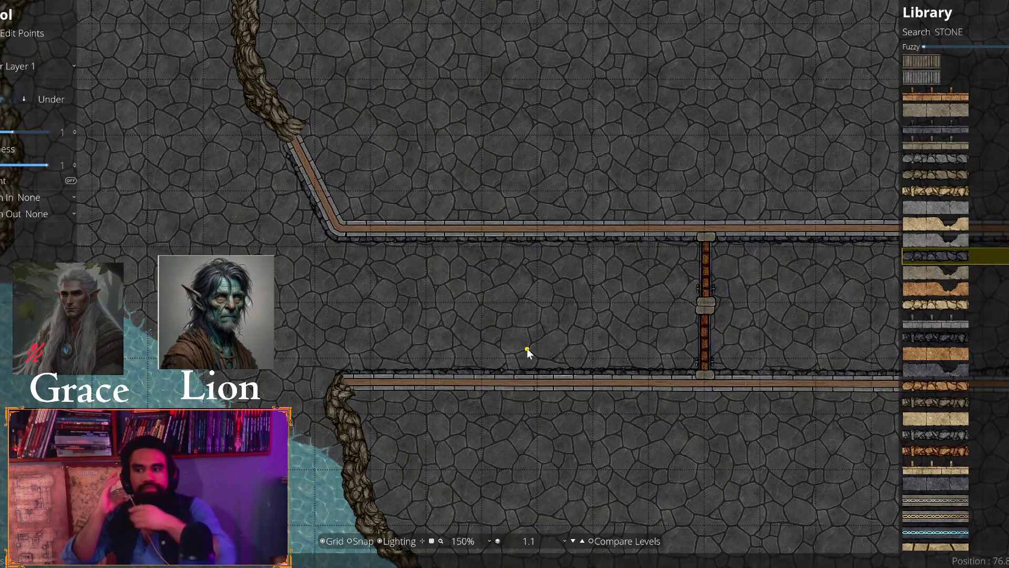
drag(678, 267, 59, 247)
drag(707, 418, 363, 402)
scroll(497, 274, up, 3)
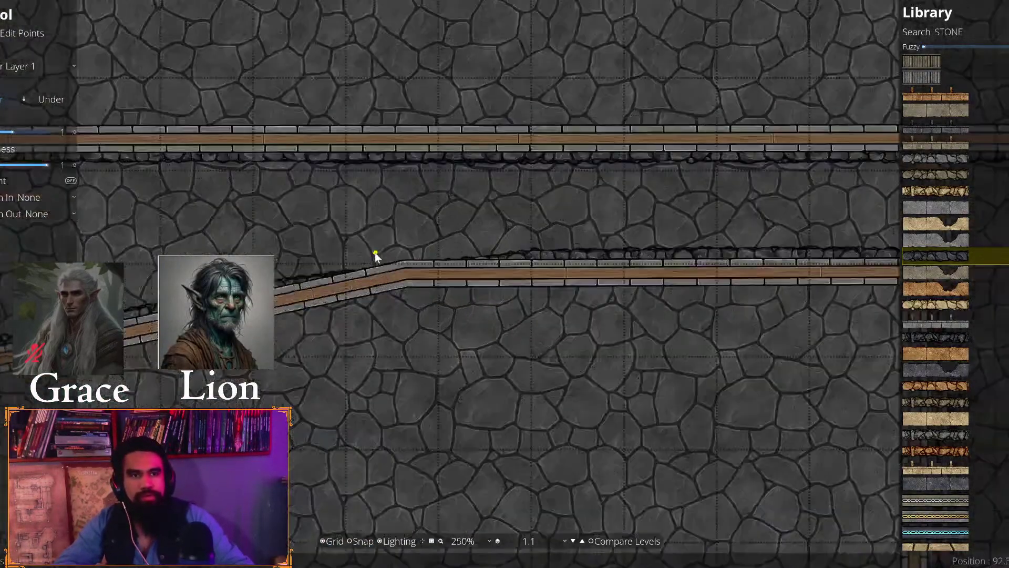
click(35, 27)
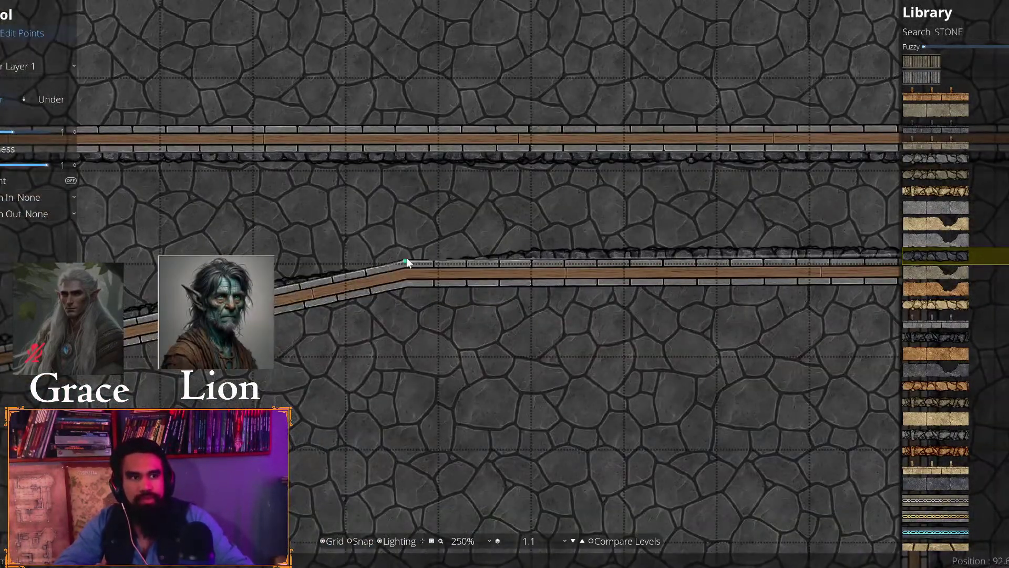
drag(406, 257, 401, 245)
drag(343, 264, 405, 258)
click(422, 257)
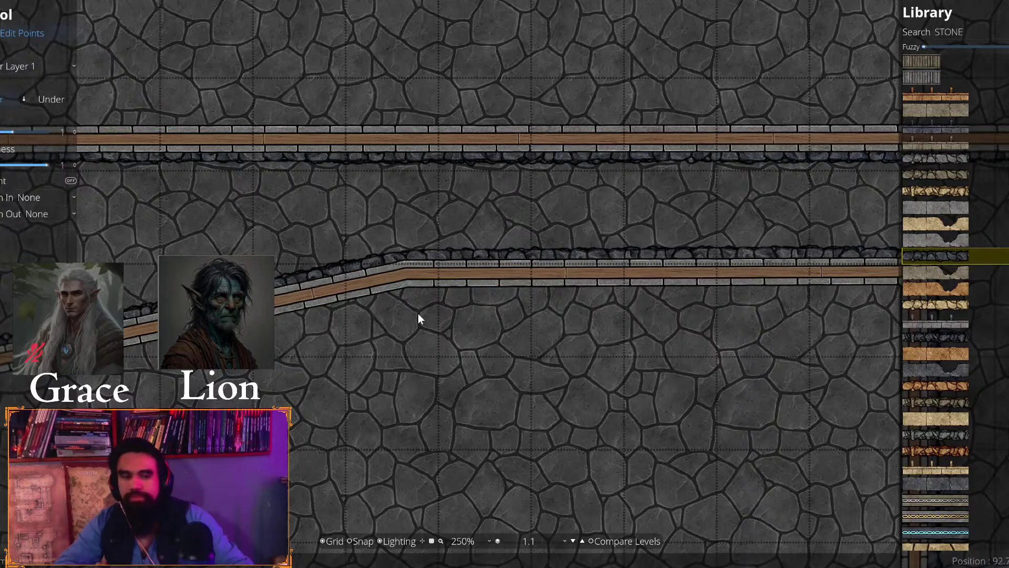
drag(681, 365, 393, 308)
key(Right)
key(Down)
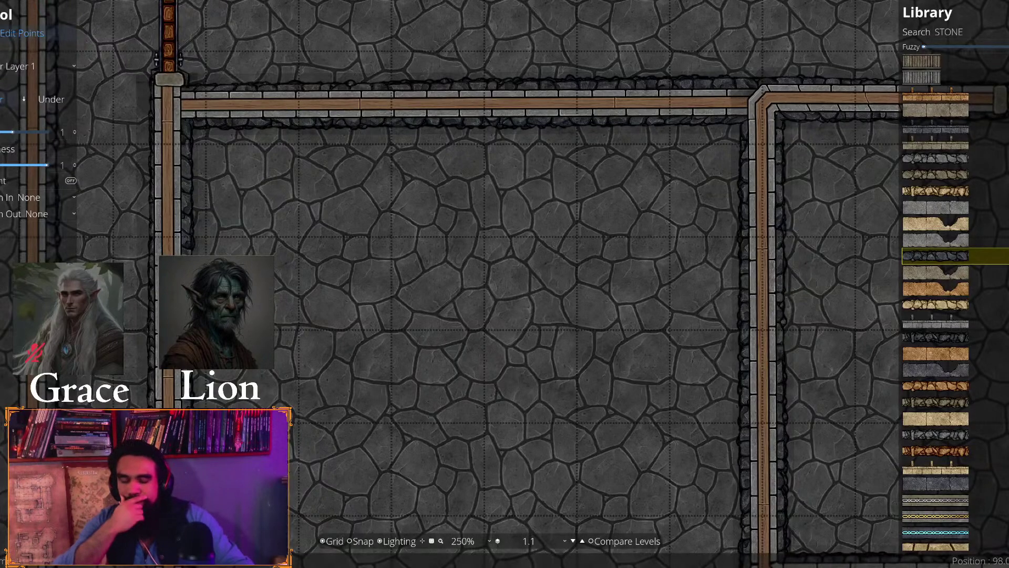
scroll(577, 403, down, 1)
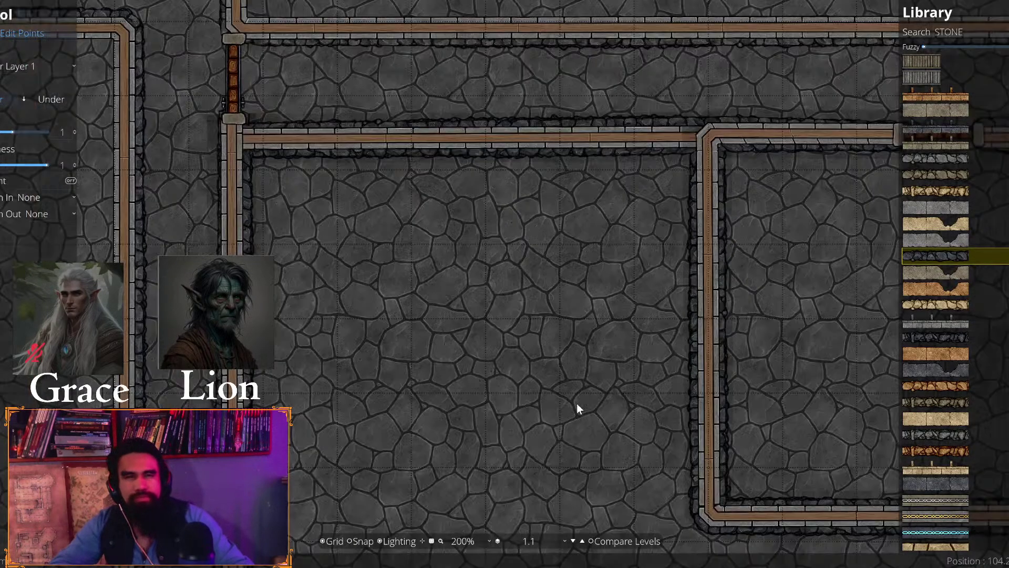
drag(807, 413, 168, 378)
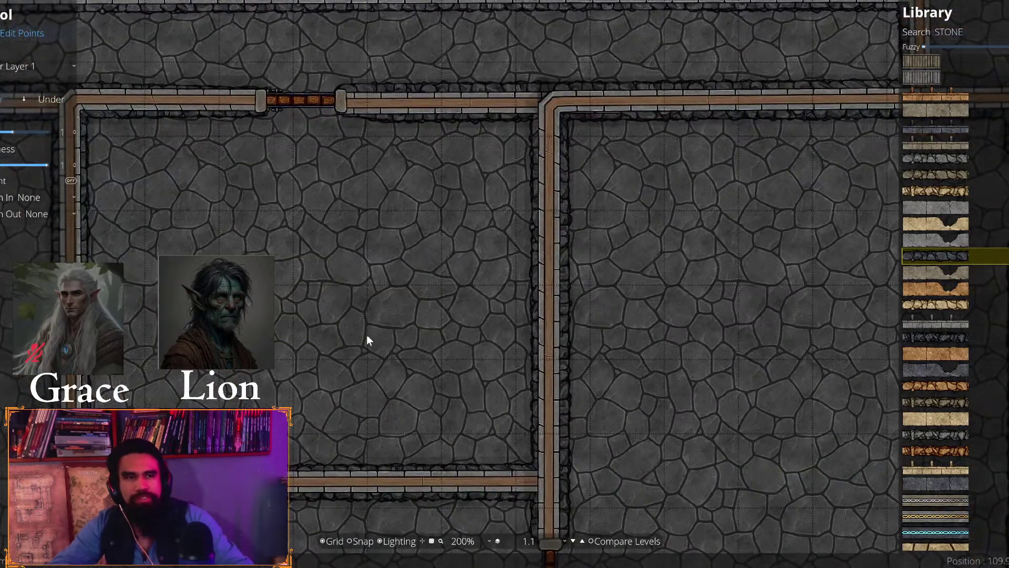
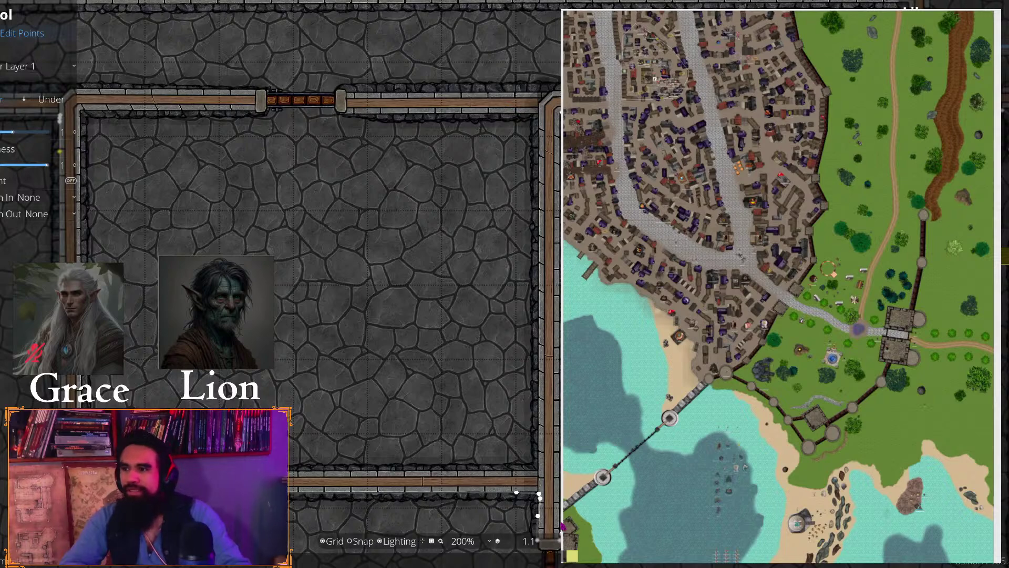
Switch to the Roll20 browser window, open the full list of games and browse its first page
drag(0, 316, 245, 198)
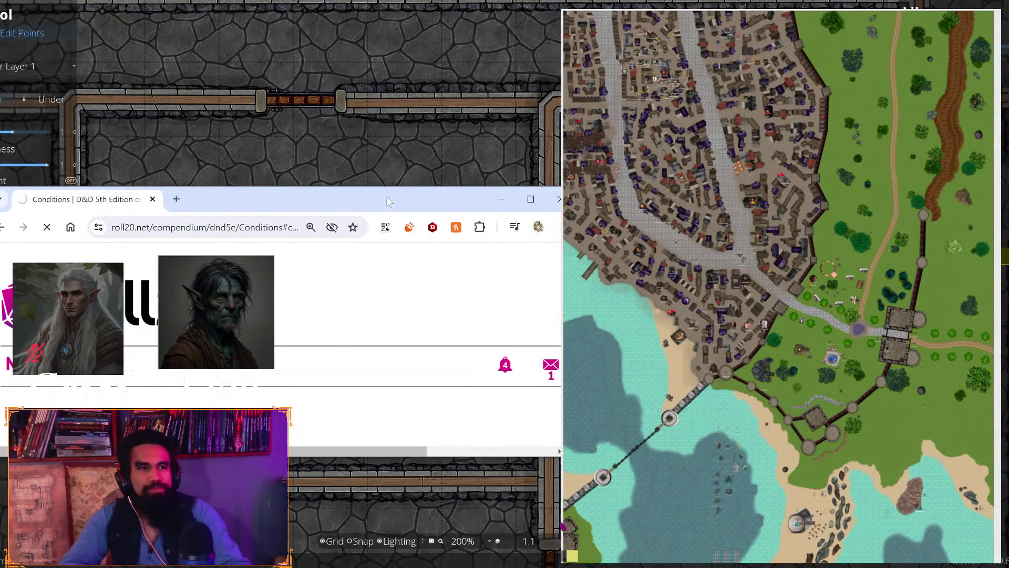
double_click(387, 196)
scroll(296, 260, down, 7)
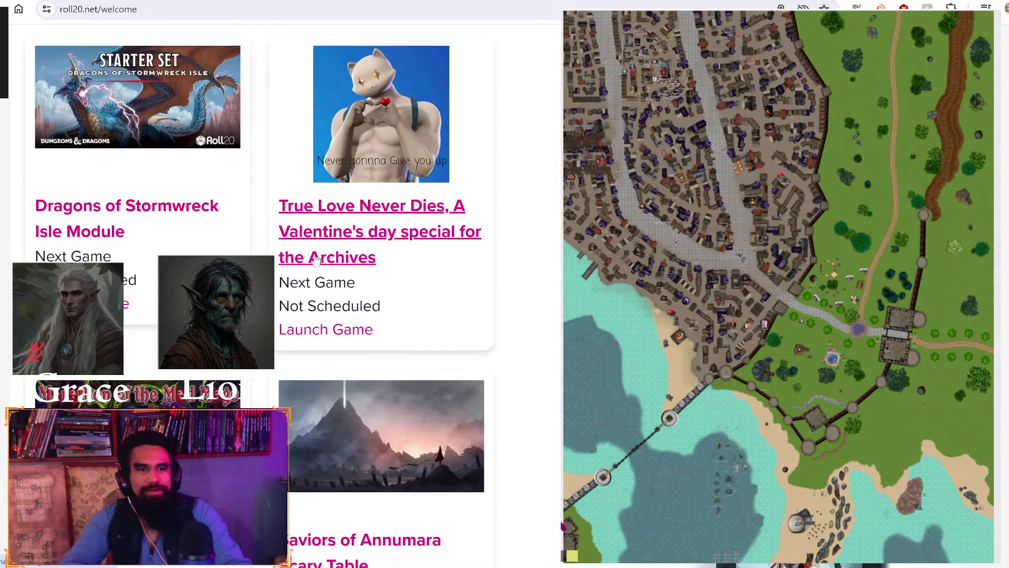
scroll(296, 259, down, 9)
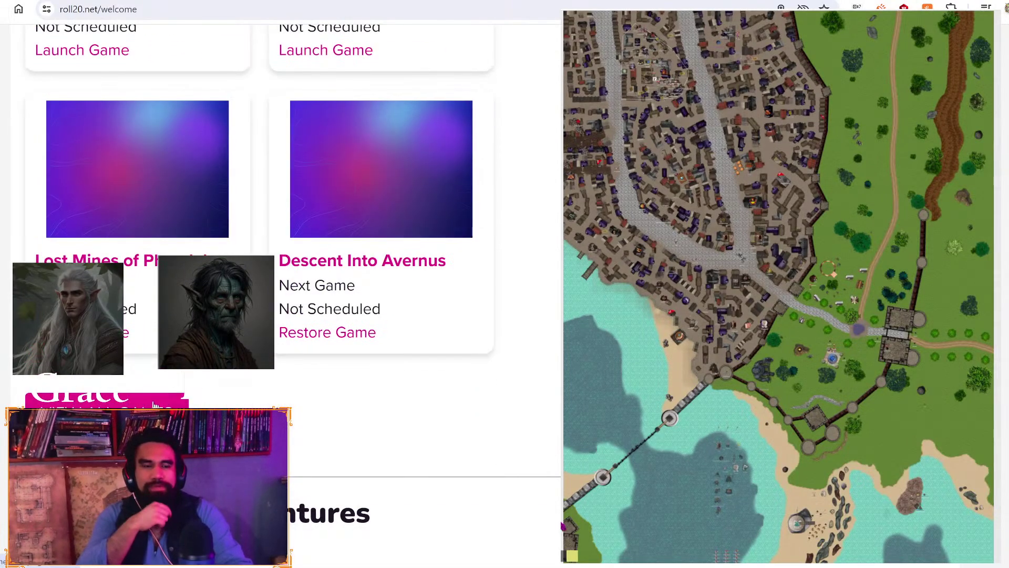
click(107, 408)
scroll(296, 294, down, 9)
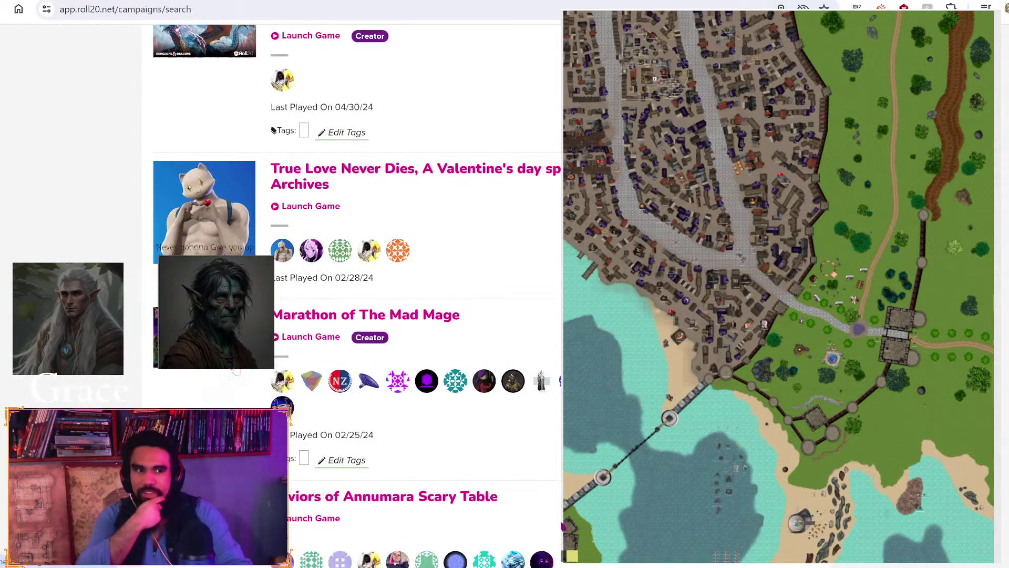
scroll(317, 317, down, 10)
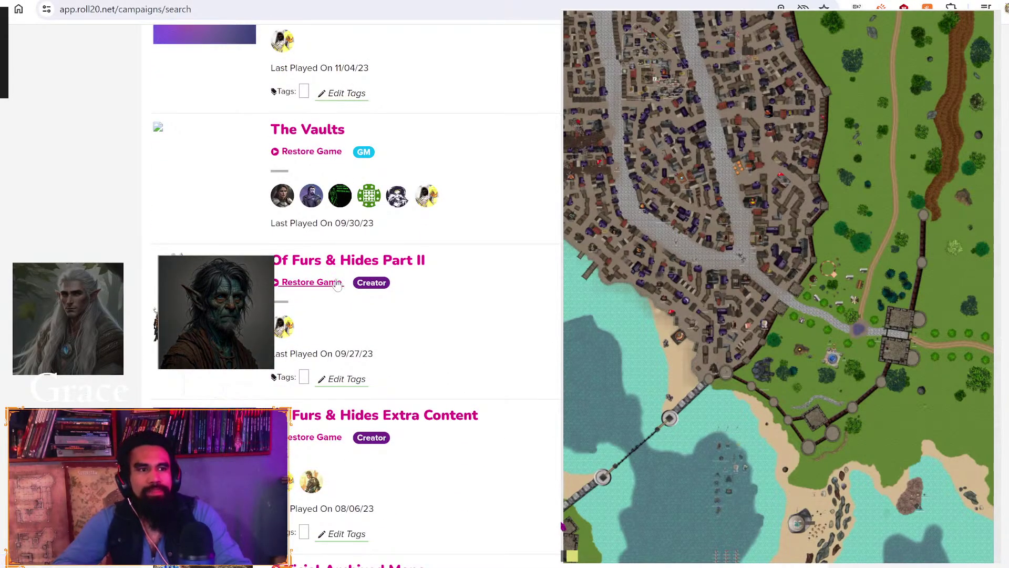
Restore the Of Furs & Hides Part II game from storage and launch it
click(315, 283)
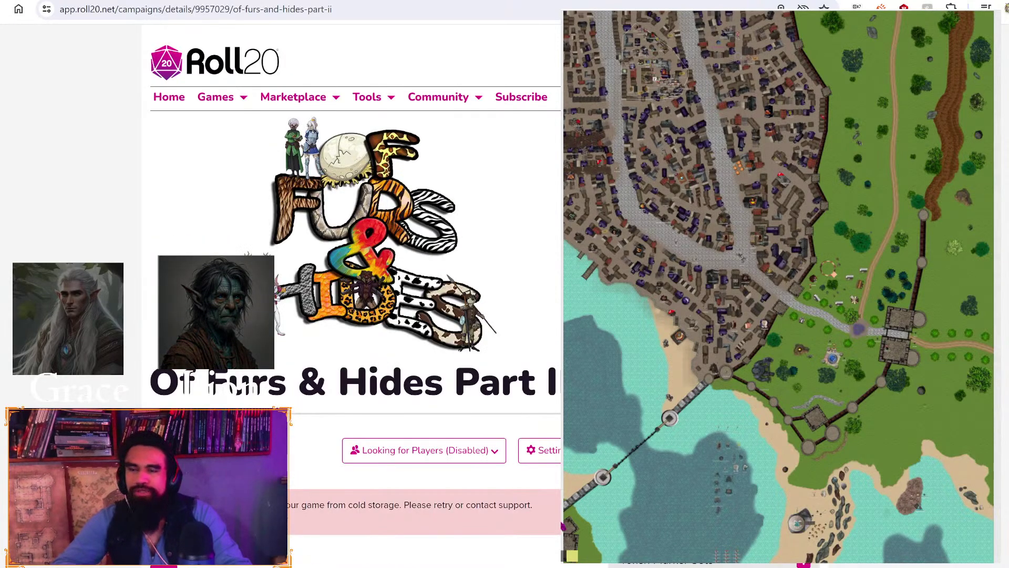
scroll(283, 310, down, 1)
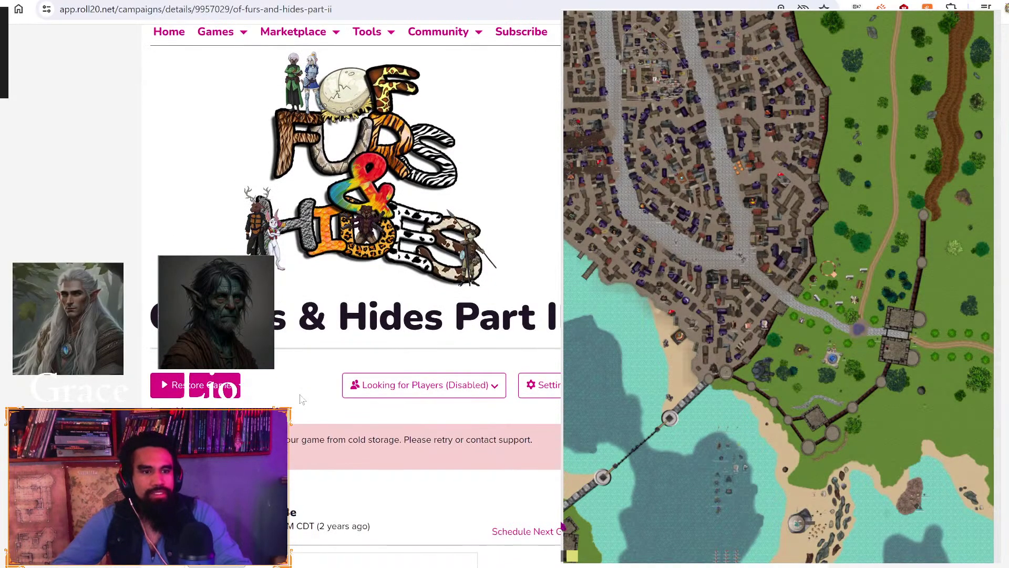
triple_click(263, 440)
click(346, 474)
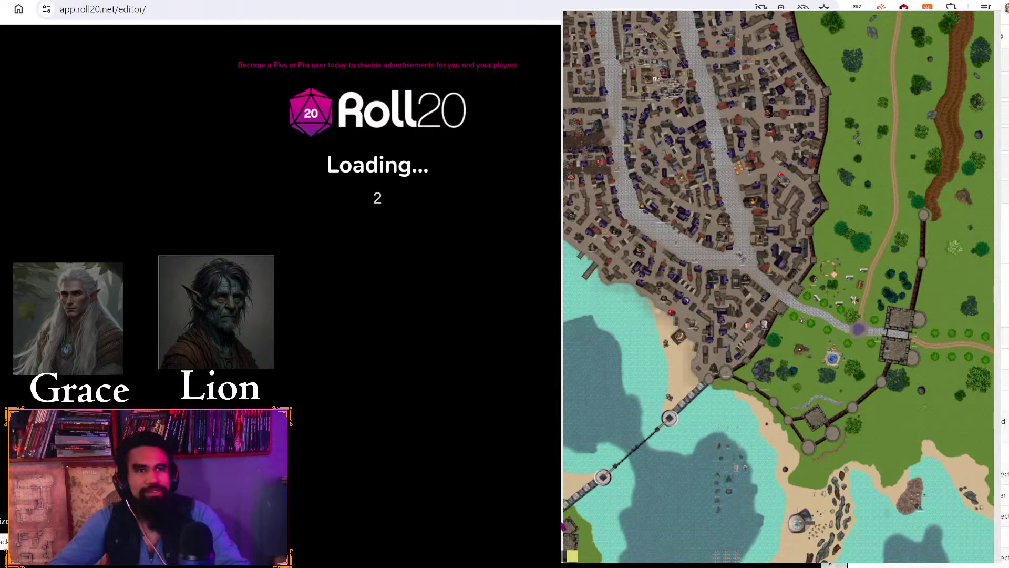
Go back to the games list and look through its second page for workspace and archived map games
key(alt+Left)
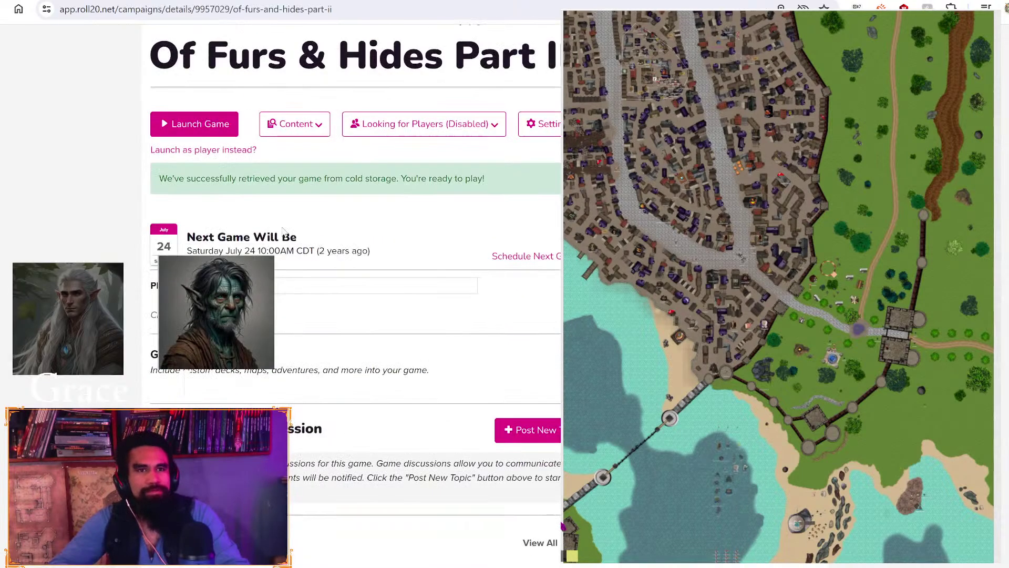
key(alt+Left)
scroll(284, 230, down, 6)
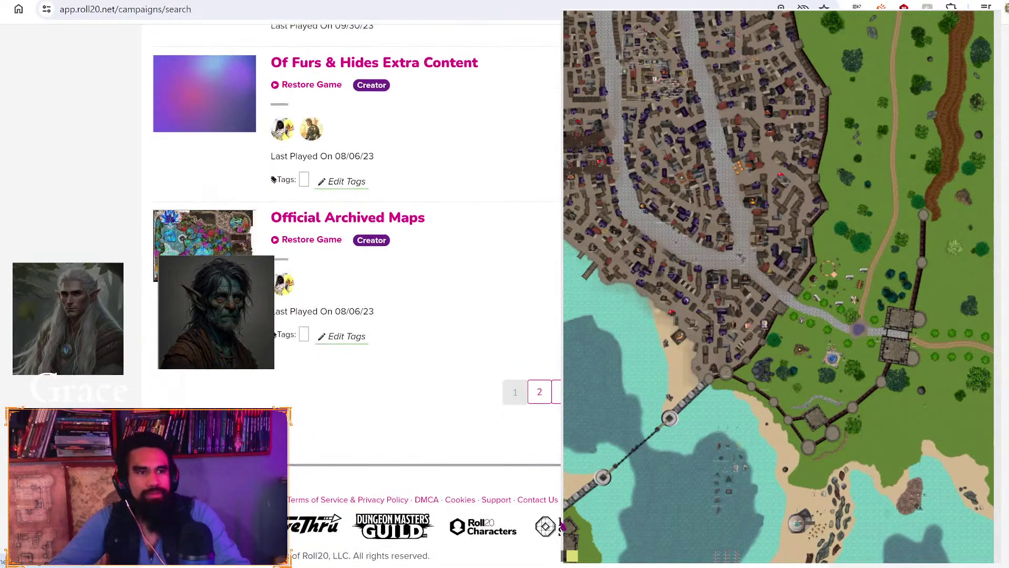
click(540, 392)
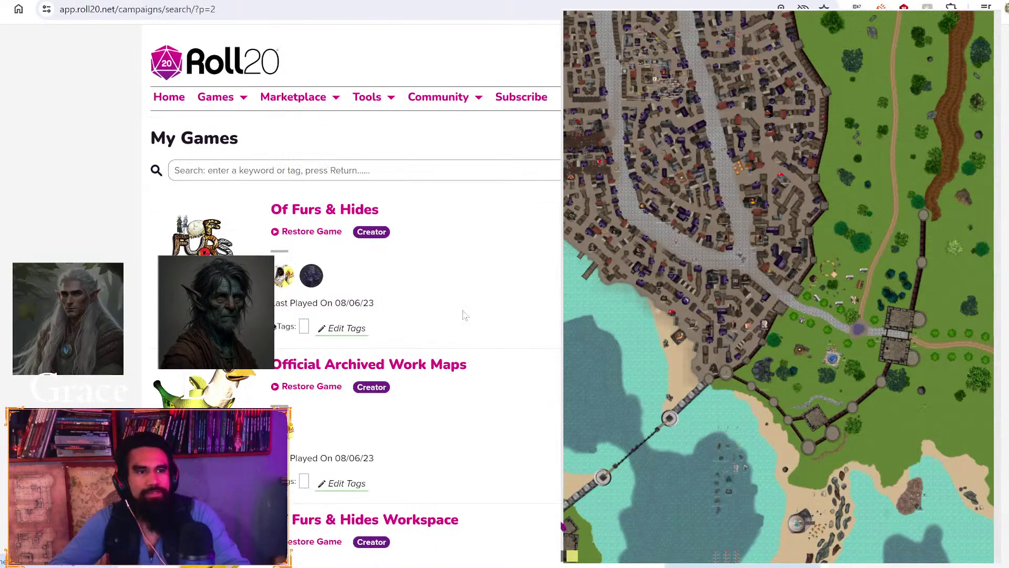
scroll(464, 275, down, 7)
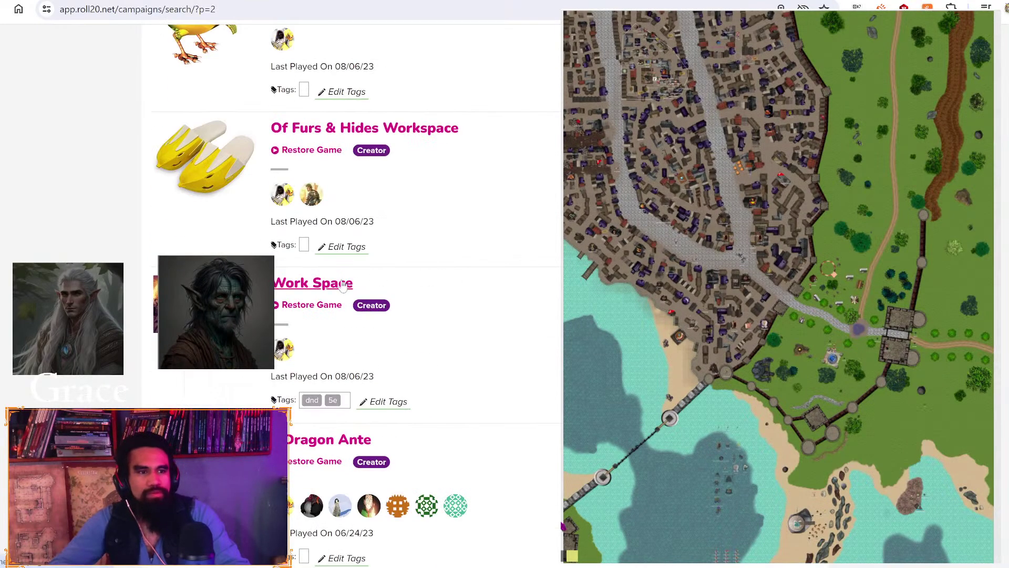
click(467, 316)
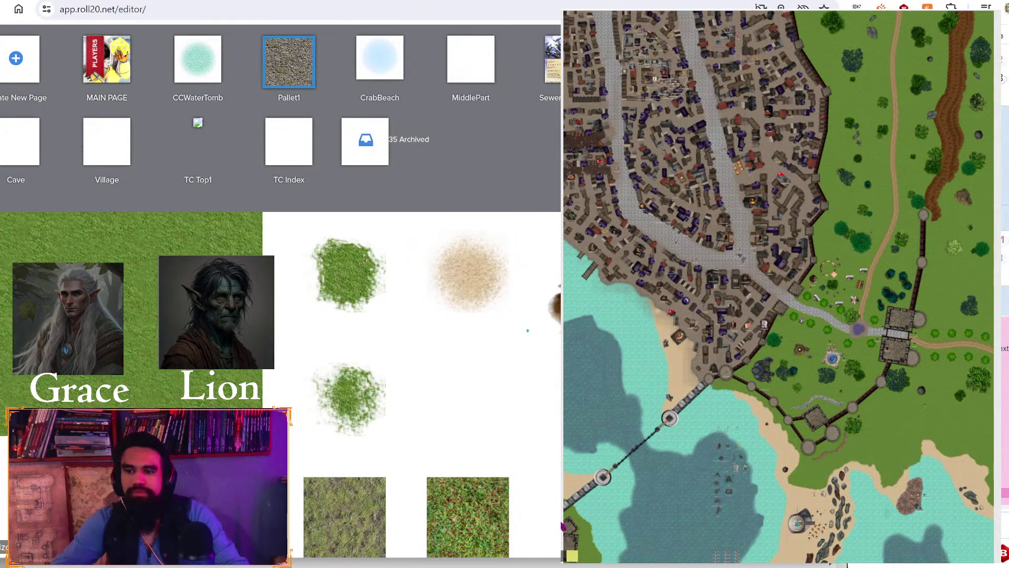
Examine the terrain section of the Pallet1 page, including its grass and sand textures, mountains, lava patches and cliff pieces
click(486, 71)
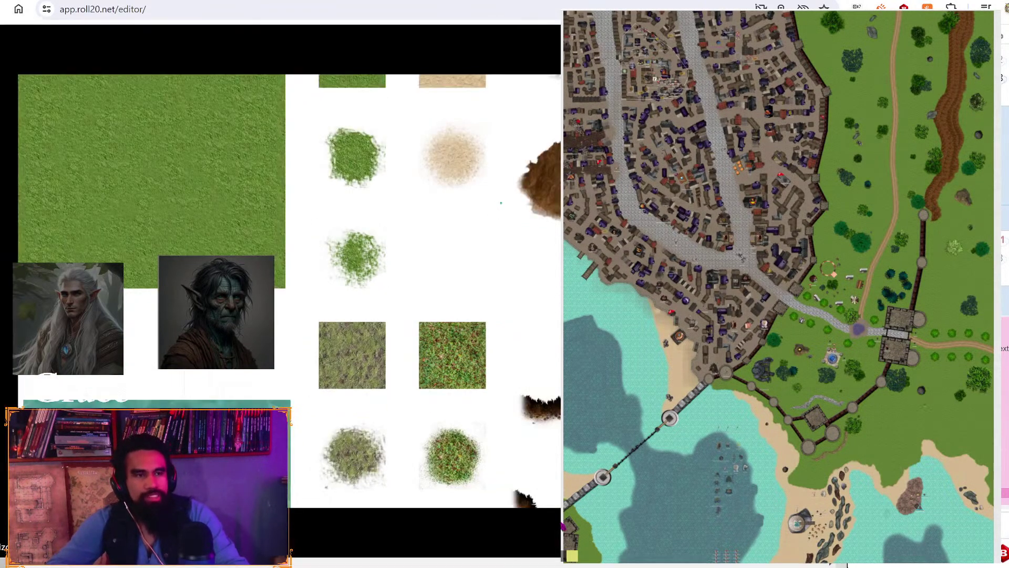
scroll(426, 324, up, 2)
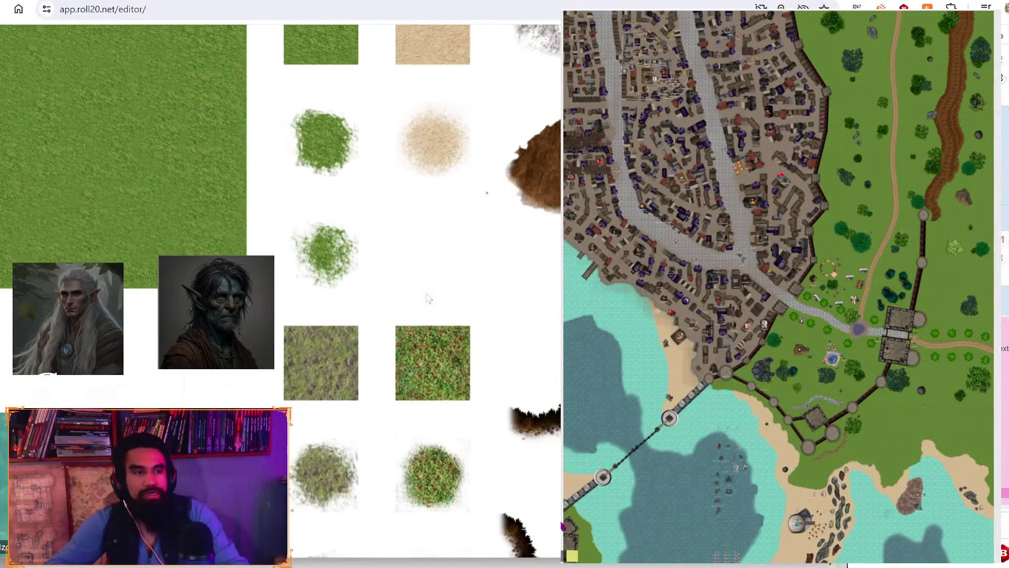
drag(427, 294, 492, 407)
drag(495, 319, 426, 407)
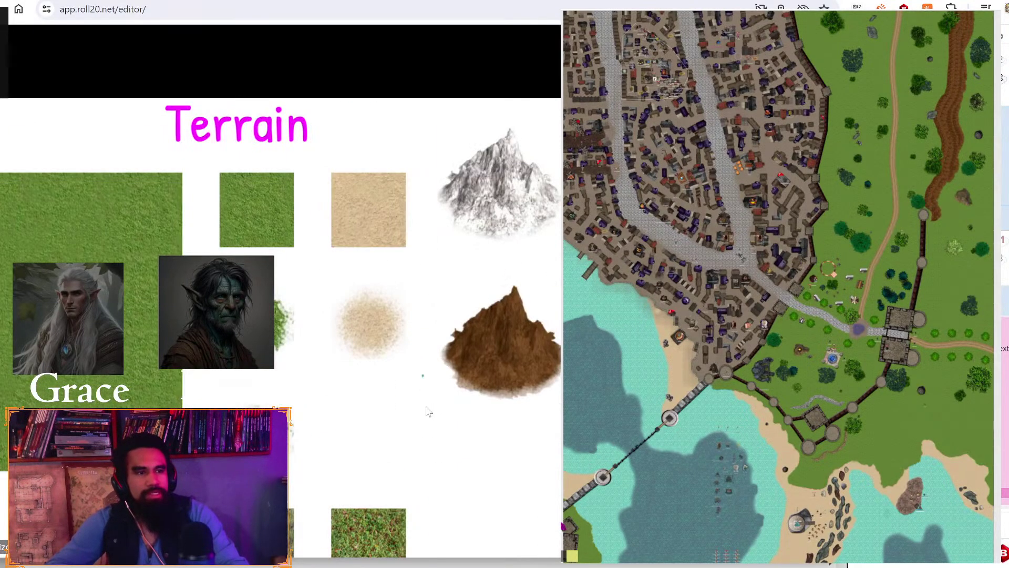
drag(463, 464, 270, 407)
drag(403, 382, 109, 387)
drag(346, 265, 562, 337)
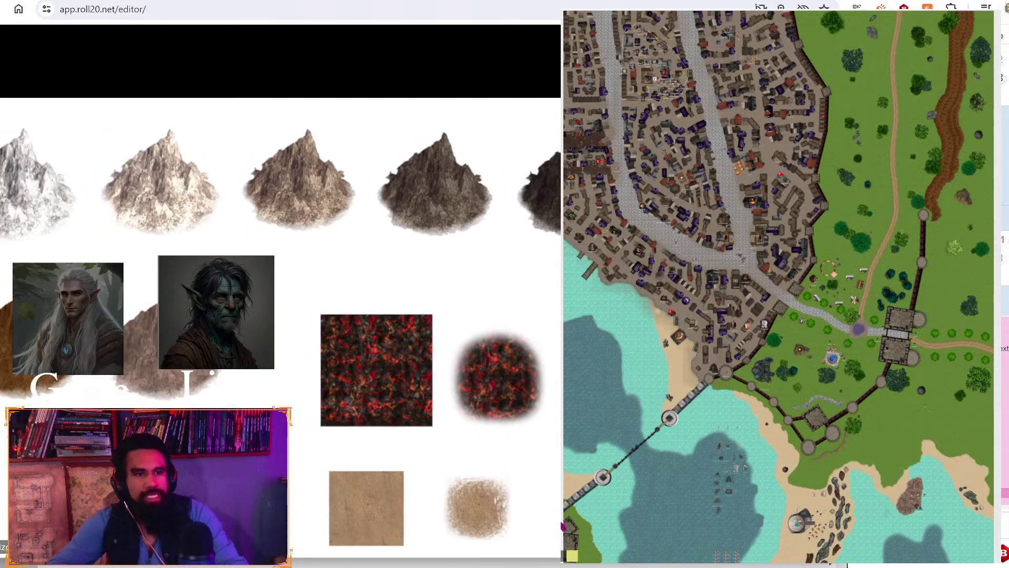
drag(145, 322, 549, 282)
drag(172, 472, 374, 269)
scroll(366, 379, down, 3)
scroll(366, 380, right, 1)
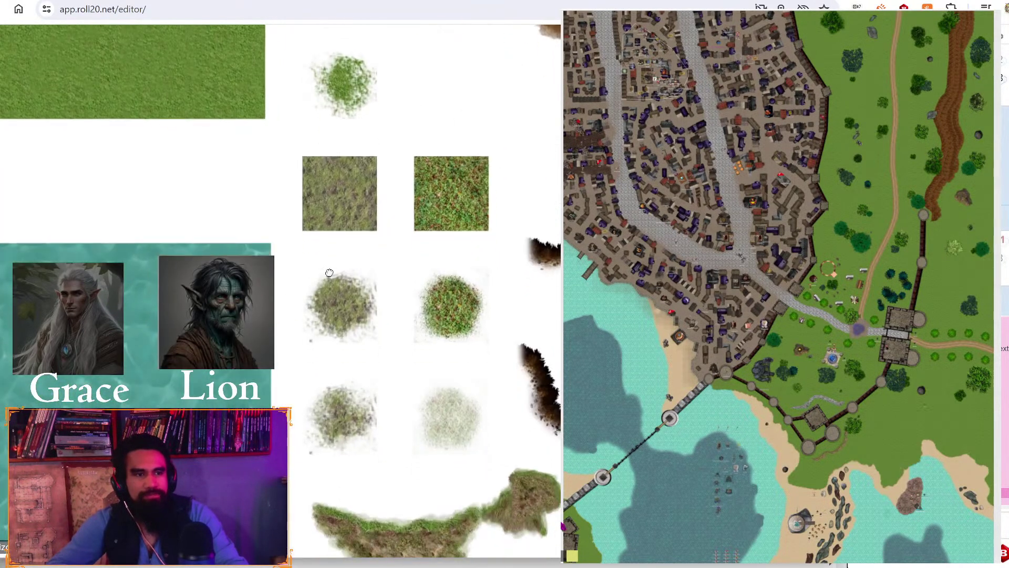
click(360, 297)
drag(435, 363, 301, 195)
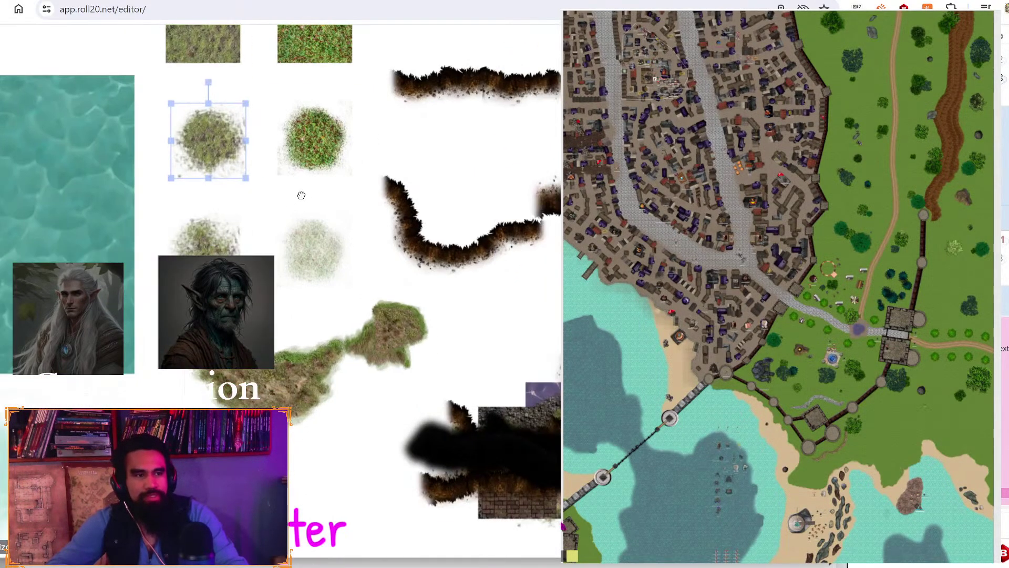
drag(379, 348, 556, 88)
drag(566, 237, 397, 172)
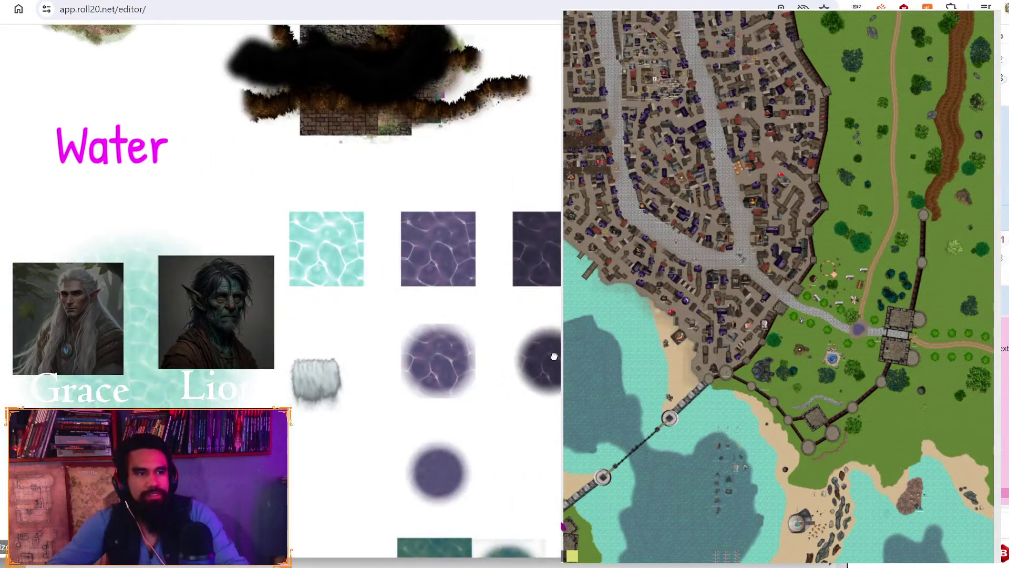
Examine the palette's water textures, brick and paving tiles, creature tokens and prefab mechanisms
drag(554, 356, 593, 188)
scroll(592, 187, down, 5)
scroll(315, 237, left, 1)
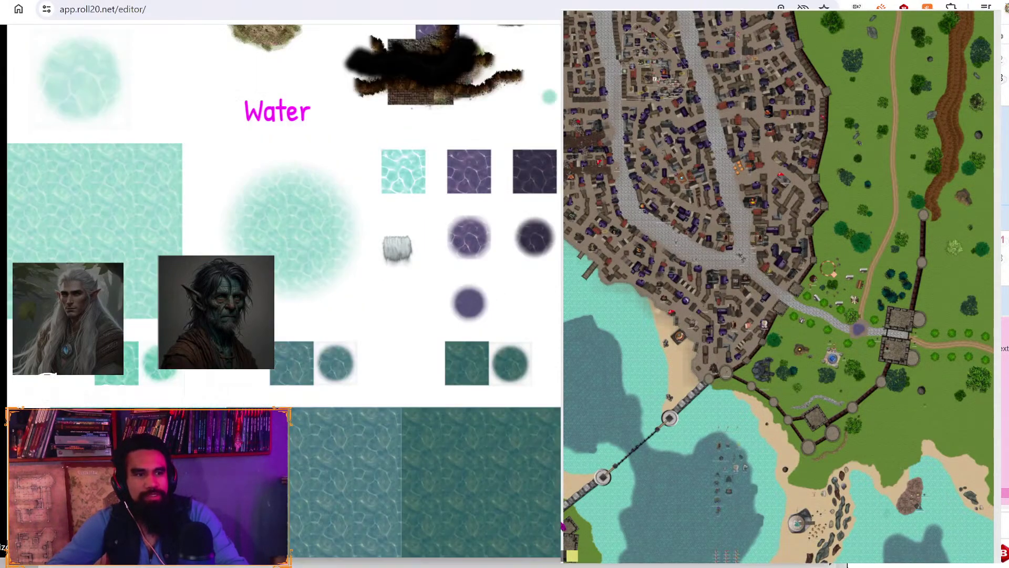
scroll(543, 223, down, 10)
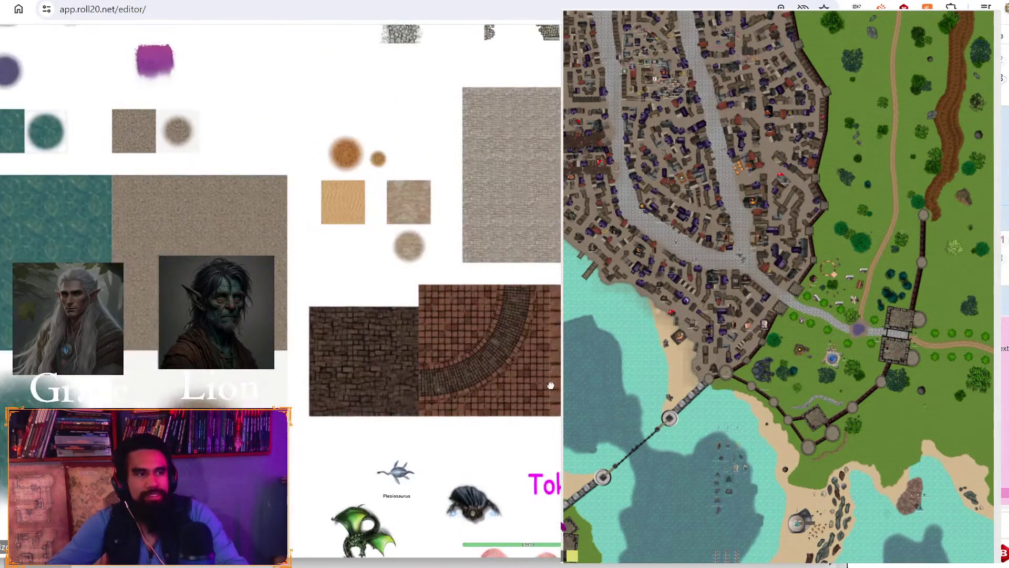
scroll(486, 134, down, 10)
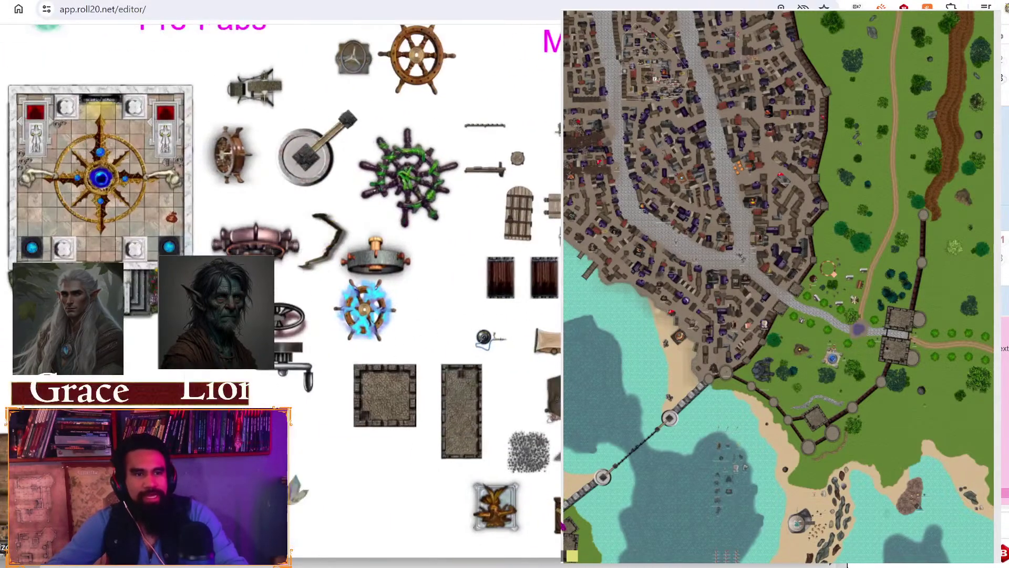
scroll(413, 350, up, 1)
drag(584, 495, 215, 390)
scroll(421, 334, right, 10)
scroll(469, 360, left, 2)
scroll(468, 360, up, 1)
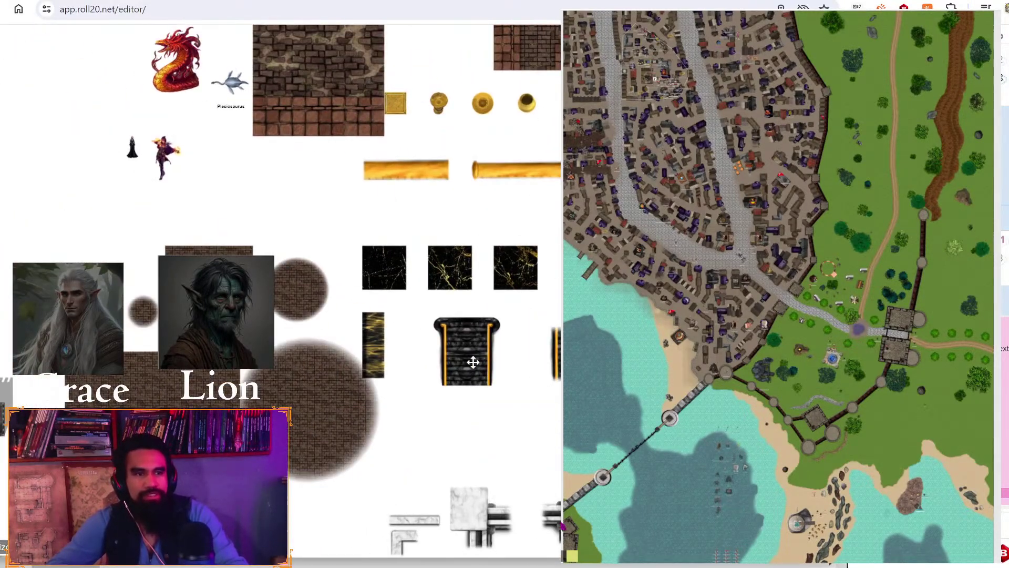
Examine the Gold and Marble assets, then the neighbouring fencing and roof pieces on the palette page
drag(333, 374, 401, 334)
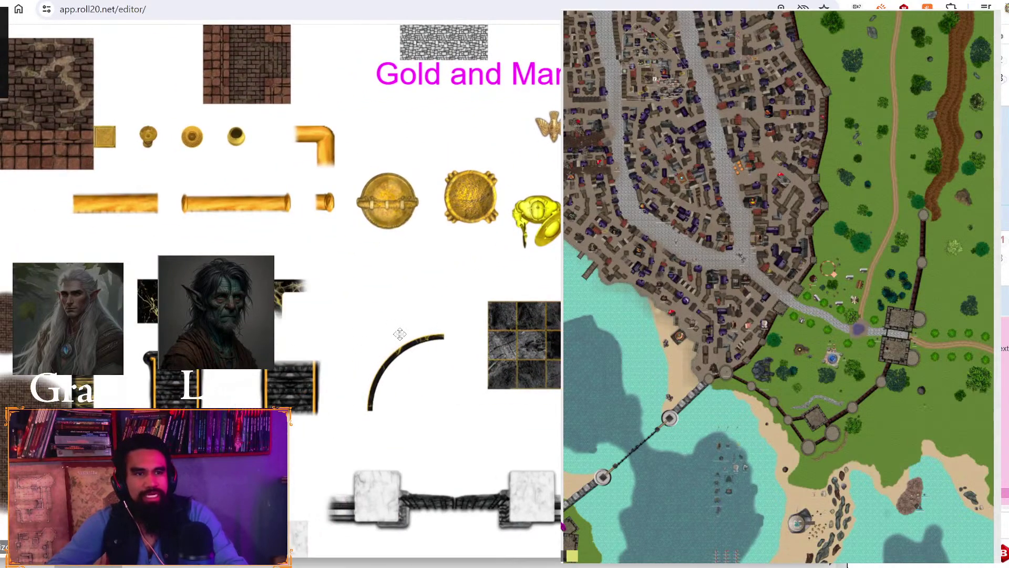
scroll(401, 334, down, 1)
scroll(513, 242, down, 4)
scroll(513, 241, right, 2)
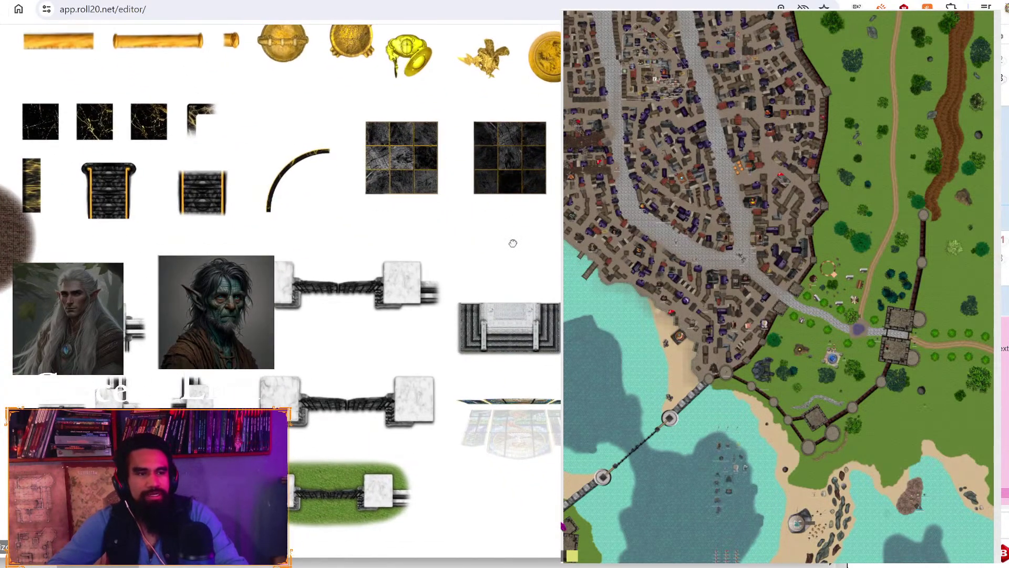
drag(560, 455, 45, 101)
scroll(308, 195, up, 3)
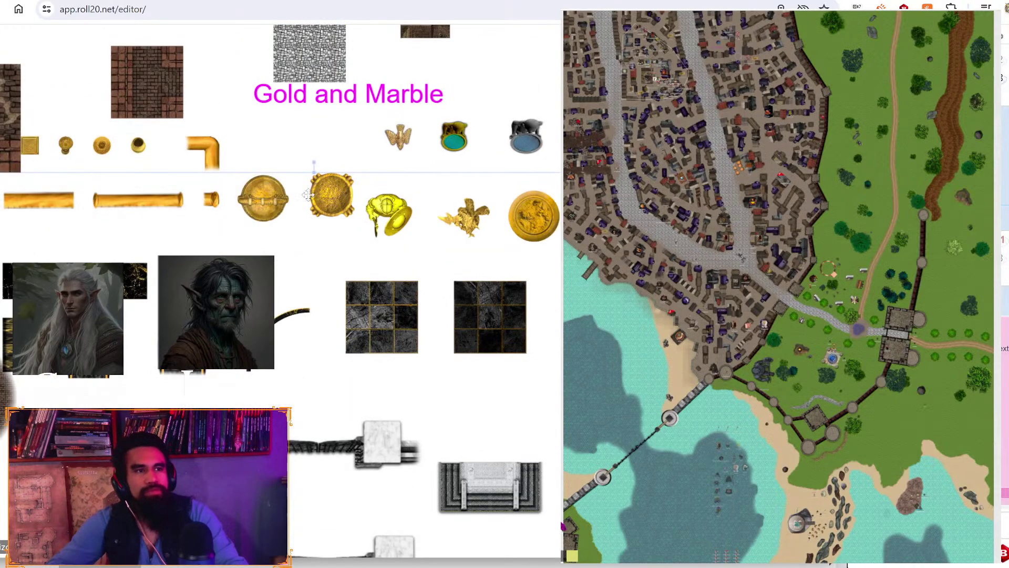
scroll(417, 218, up, 3)
scroll(417, 219, right, 3)
scroll(414, 212, up, 3)
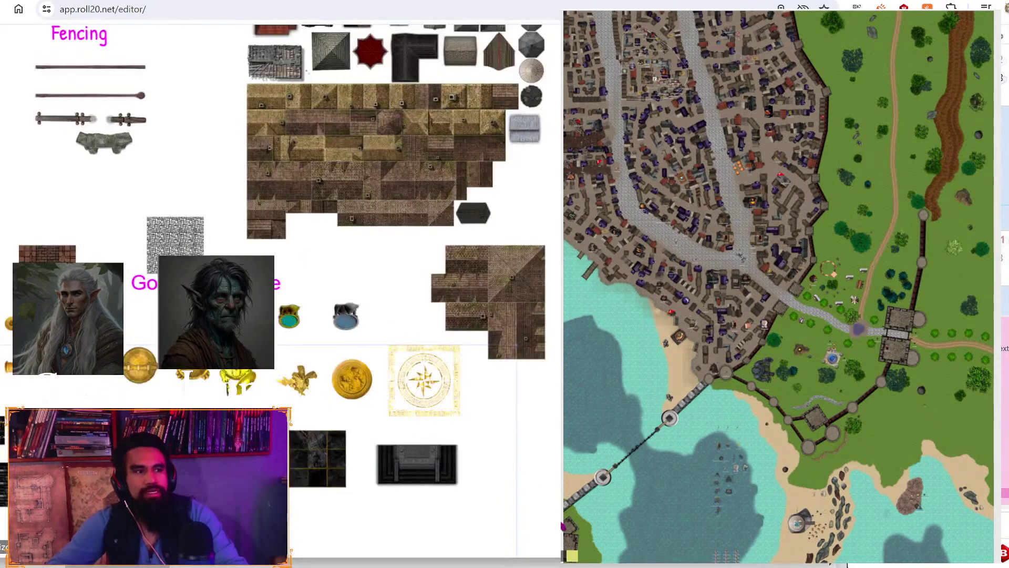
scroll(415, 213, right, 5)
scroll(490, 243, right, 5)
scroll(490, 243, down, 1)
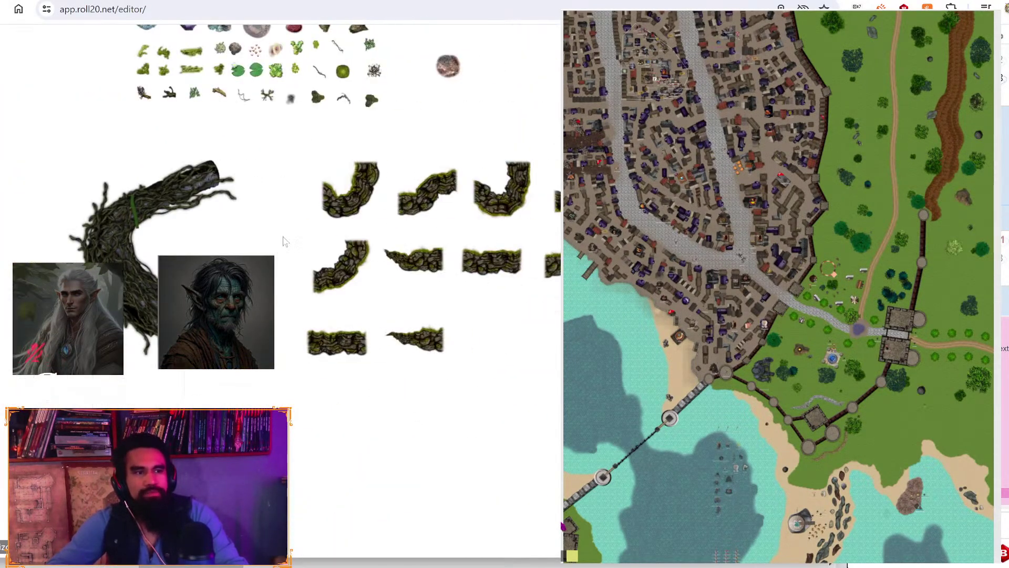
Inspect the mossy rock wall pieces beside the large root up close, selecting individual pieces
drag(282, 241, 347, 215)
click(404, 176)
scroll(405, 175, up, 5)
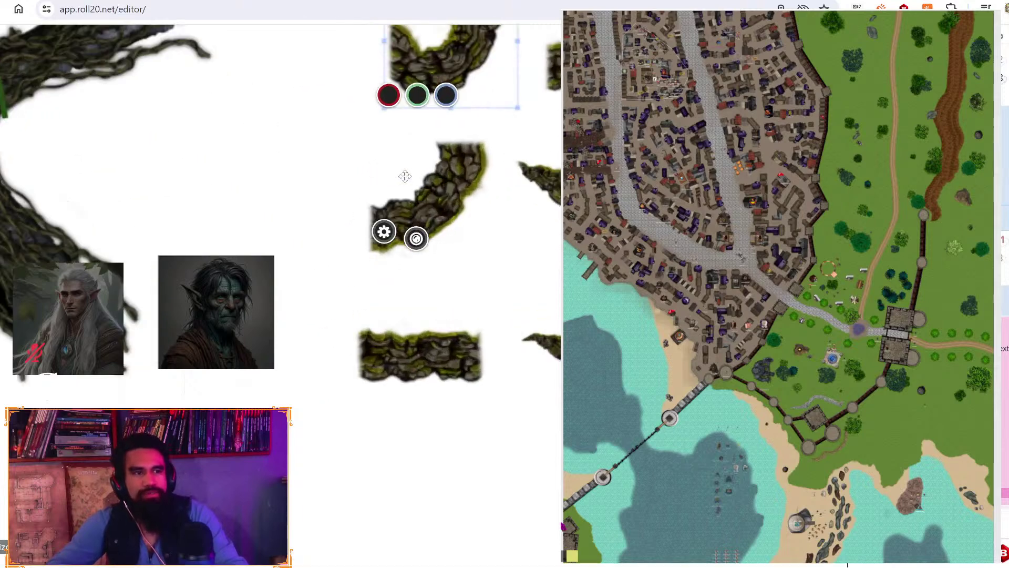
drag(467, 317, 446, 318)
drag(653, 103, 543, 246)
click(494, 202)
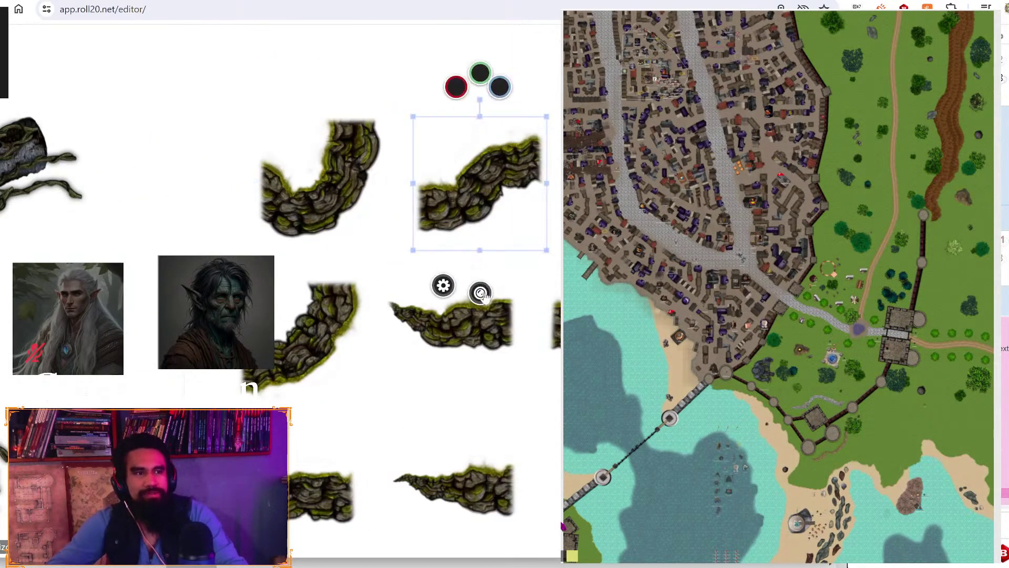
click(480, 291)
click(380, 363)
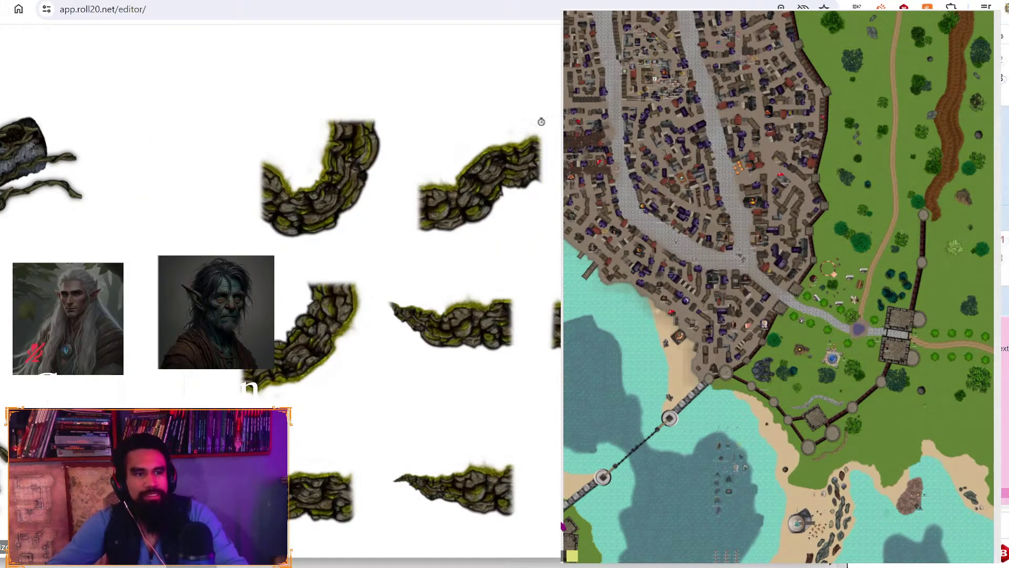
Examine the glow effects and coral pieces, along with the stone floor tiles below the Gold and Marble assets
scroll(284, 382, down, 5)
scroll(283, 381, down, 1)
drag(283, 381, 522, 212)
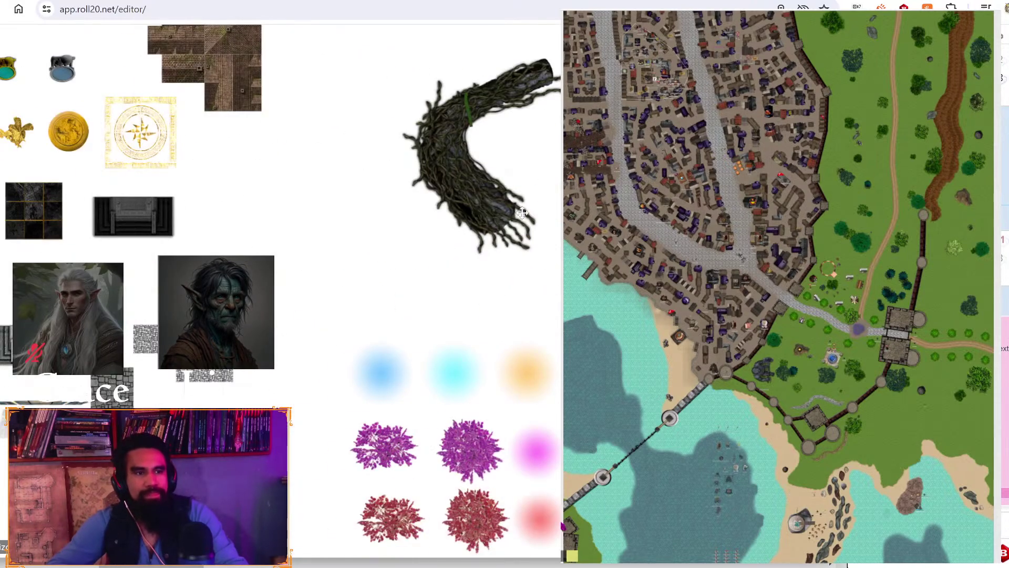
drag(363, 175, 364, 16)
drag(389, 221, 567, 135)
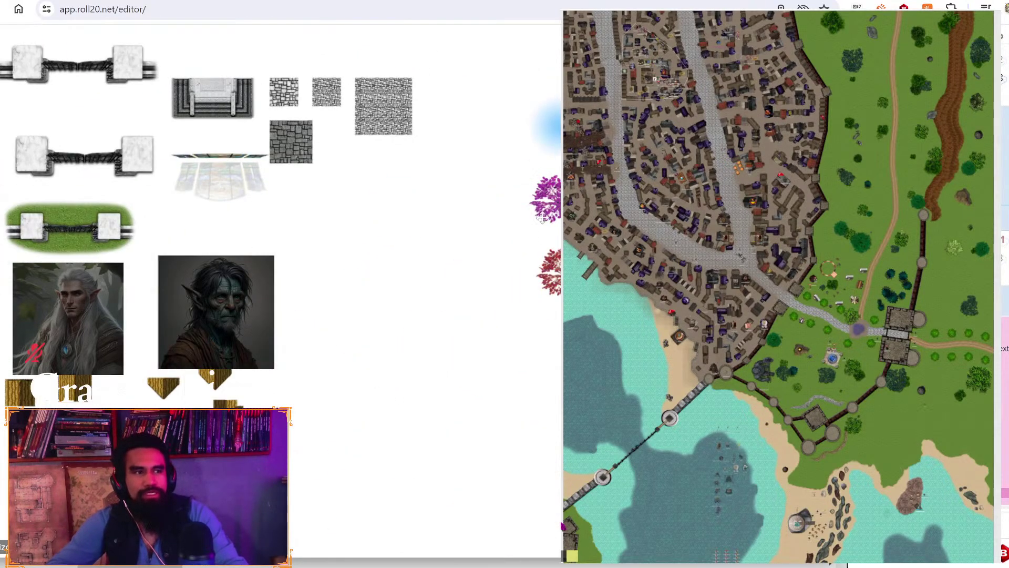
scroll(542, 217, down, 1)
drag(543, 218, 539, 425)
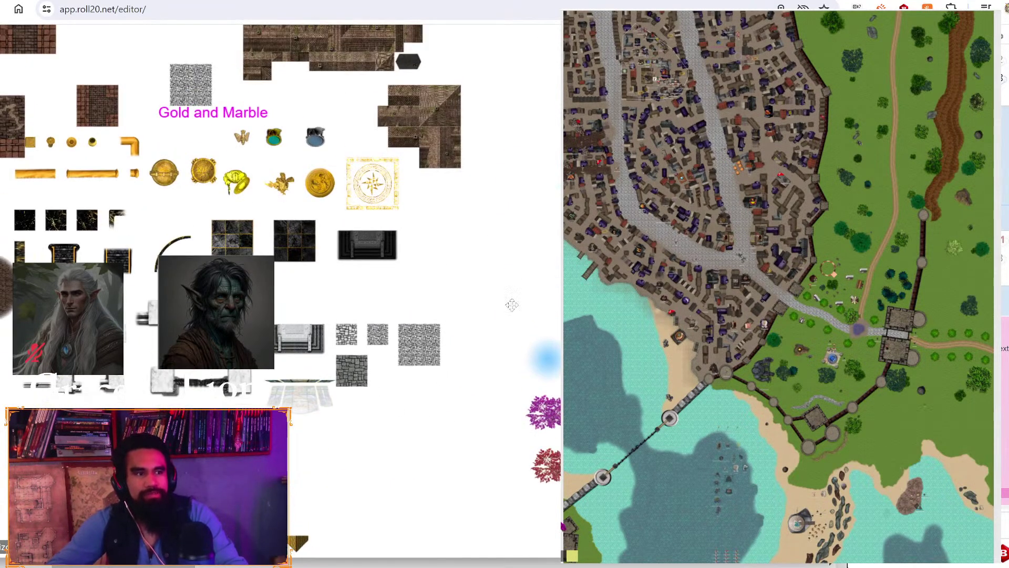
Examine the roof, rock and fencing pieces on the palette page, up to the Walls group
drag(516, 211, 572, 438)
drag(592, 229, 563, 426)
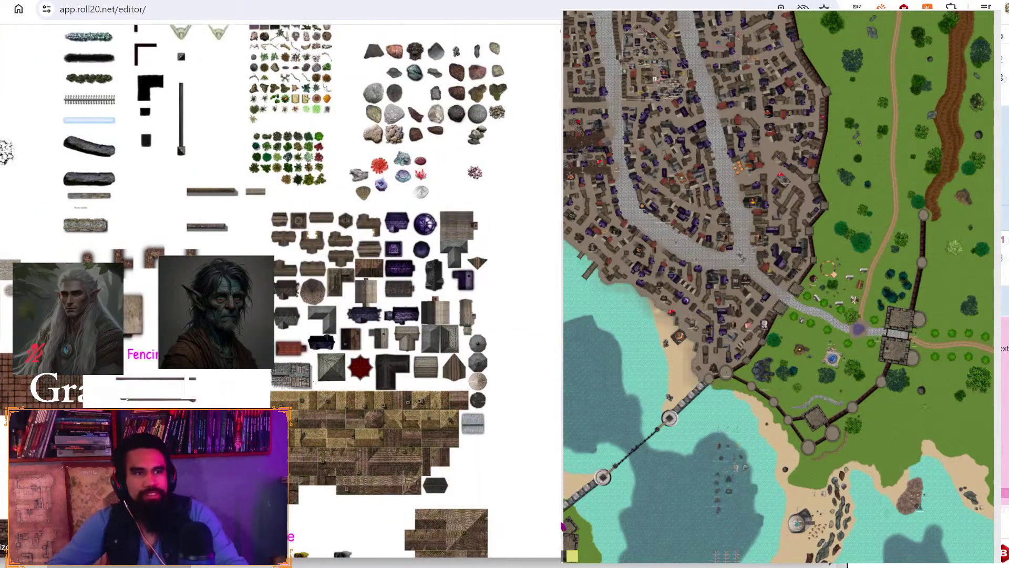
drag(397, 177, 514, 321)
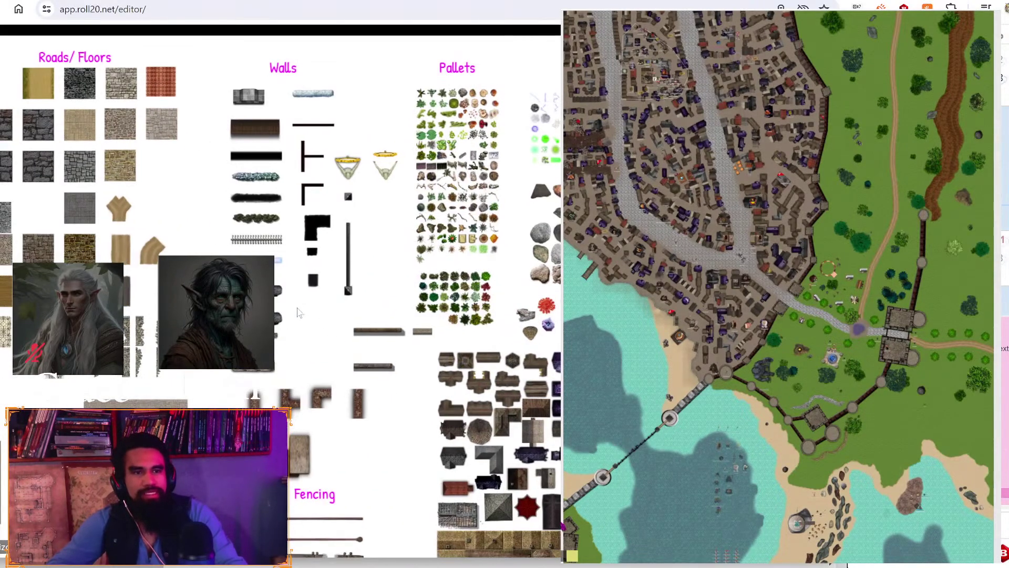
drag(297, 313, 398, 338)
scroll(386, 332, up, 8)
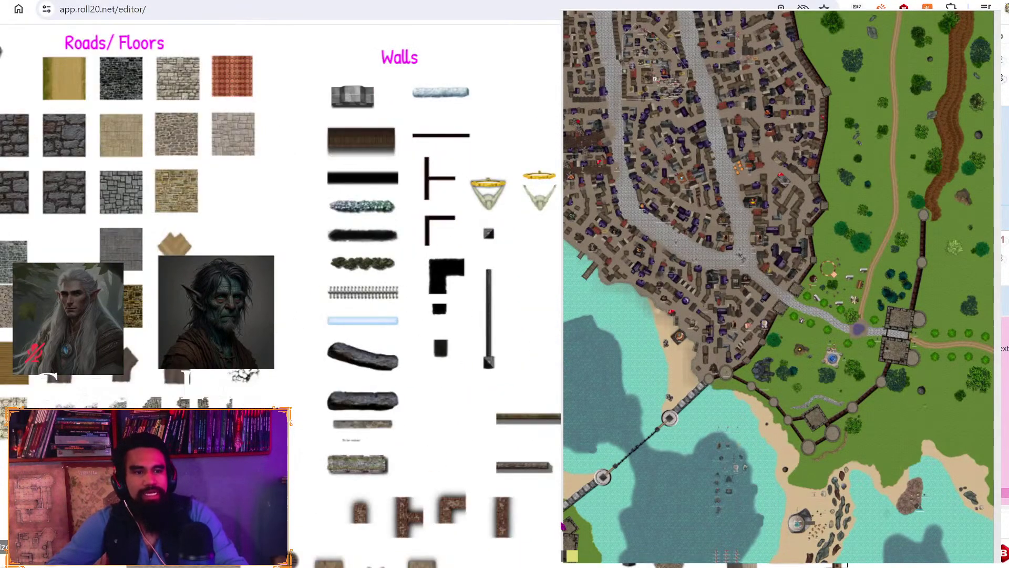
scroll(552, 271, down, 5)
scroll(464, 384, up, 2)
Examine the stone, brick and path tiles in the Roads/ Floors group and the mountain and ground textures beside them
drag(650, 215, 474, 325)
drag(347, 302, 653, 226)
drag(338, 357, 396, 334)
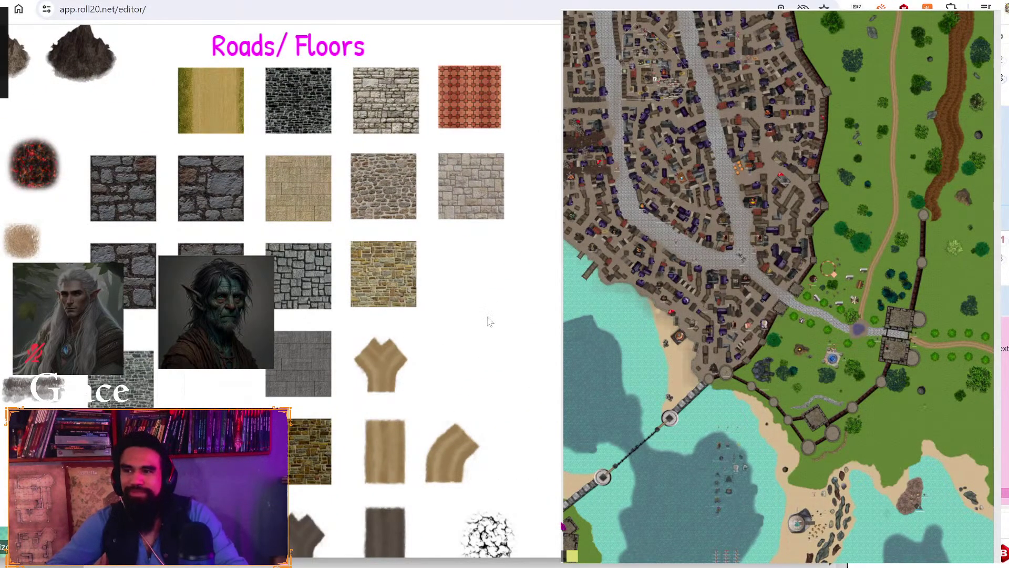
scroll(434, 315, down, 2)
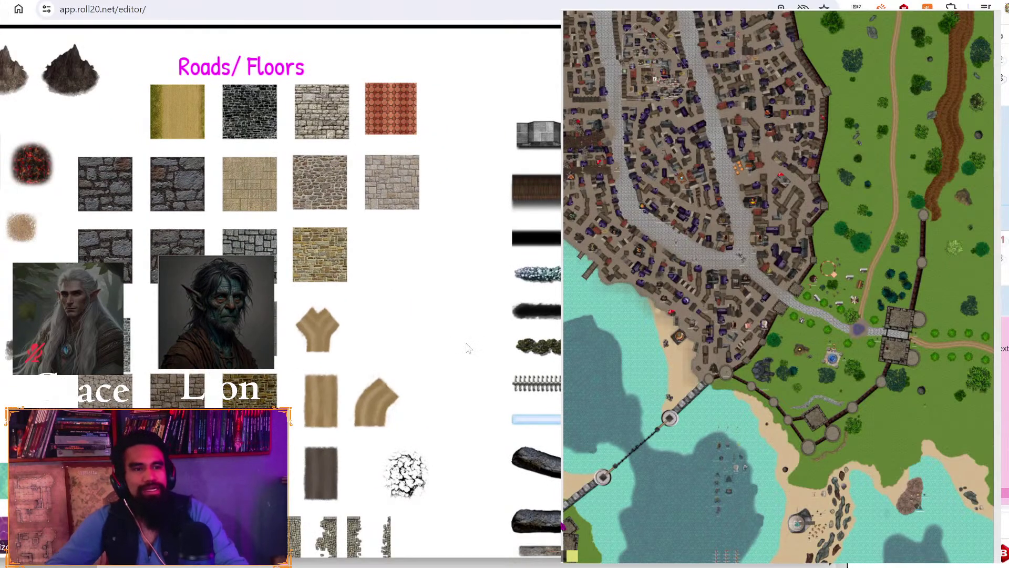
drag(333, 392, 600, 303)
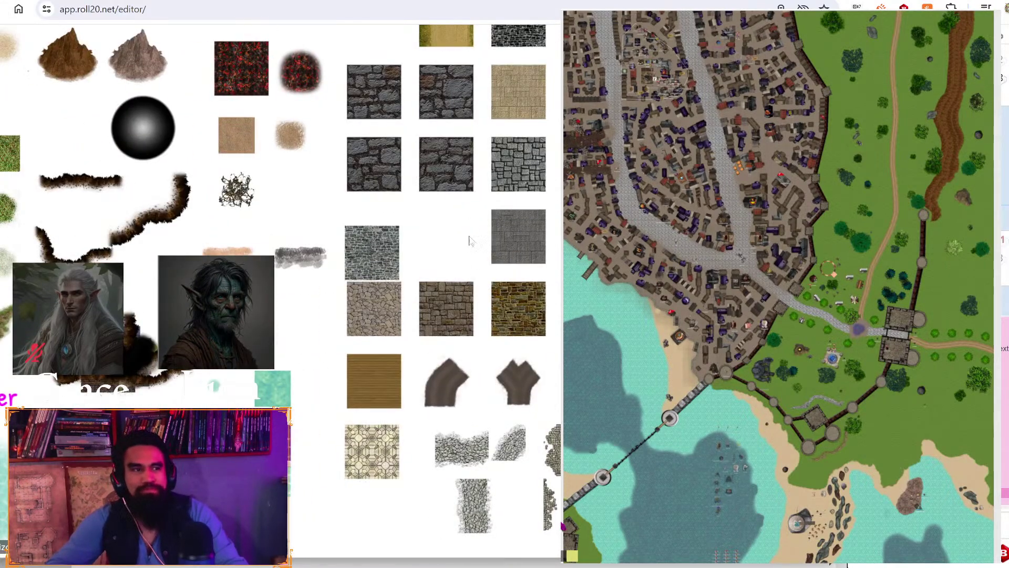
drag(469, 223, 451, 311)
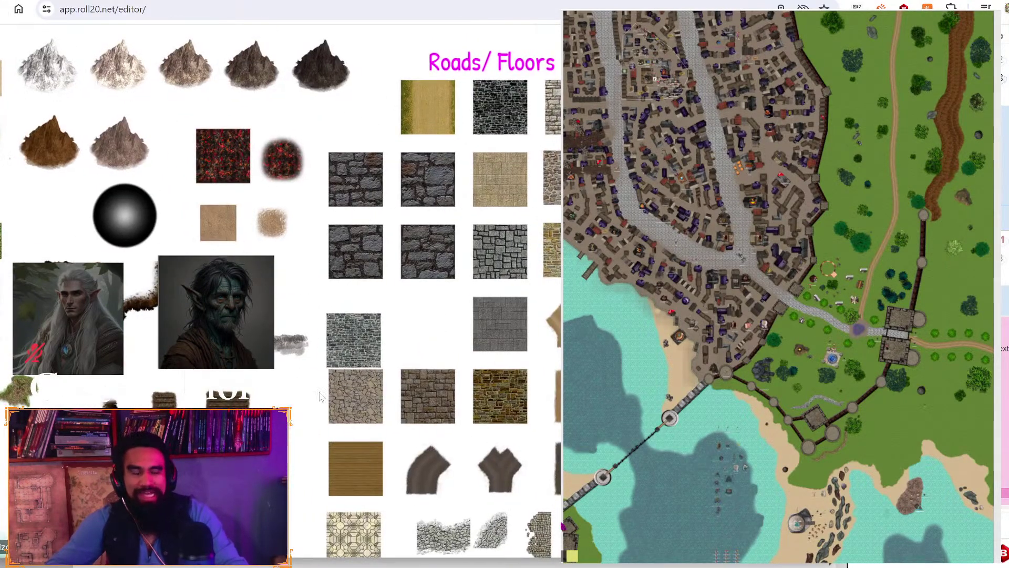
drag(372, 362, 109, 408)
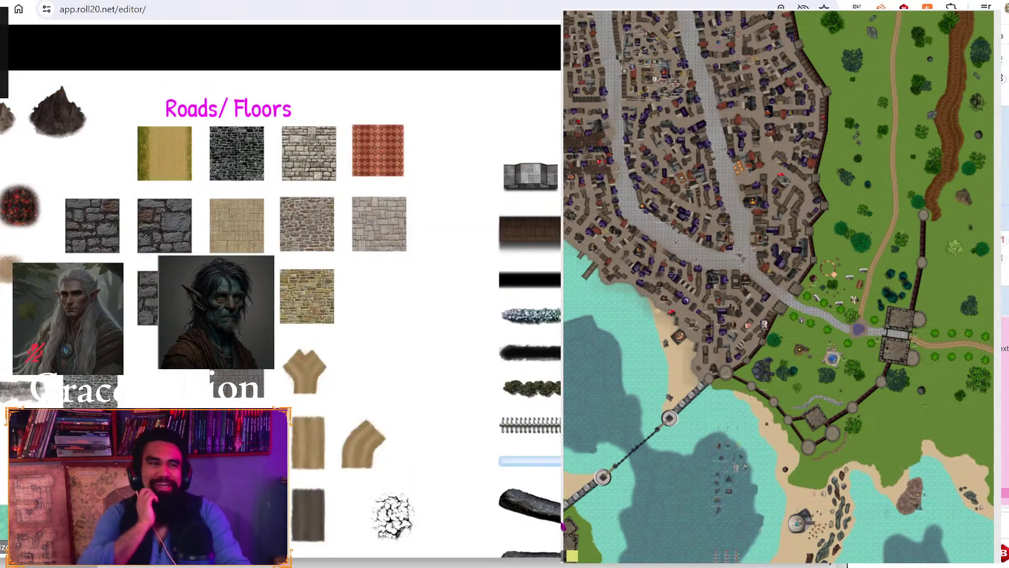
Examine the plant, mushroom and log pieces of the palette, along with the crystal, moss and rail wall pieces
drag(546, 347, 129, 375)
drag(395, 444, 215, 388)
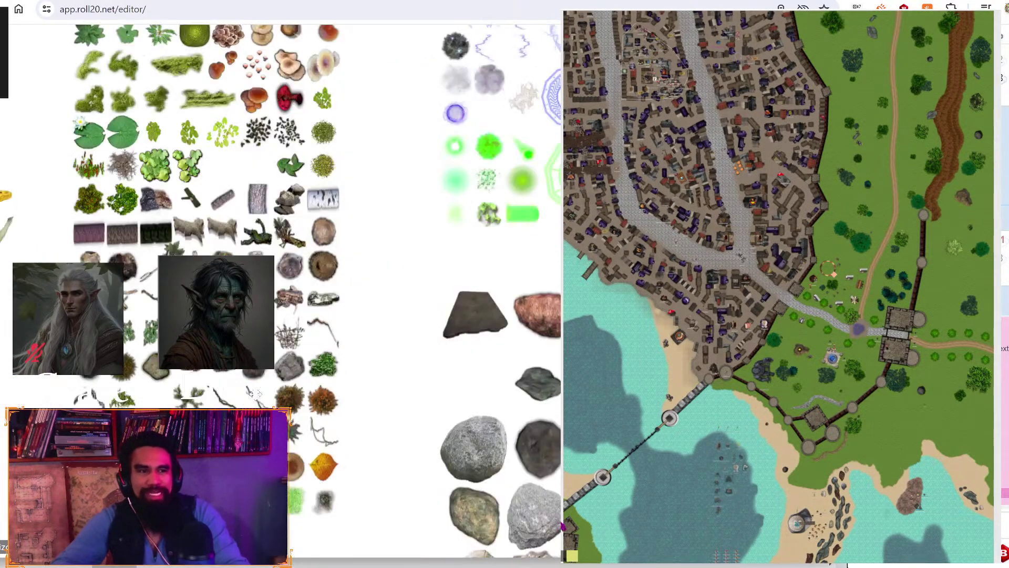
drag(69, 292, 329, 358)
scroll(329, 358, down, 2)
drag(867, 378, 209, 326)
drag(444, 474, 337, 273)
drag(249, 496, 408, 242)
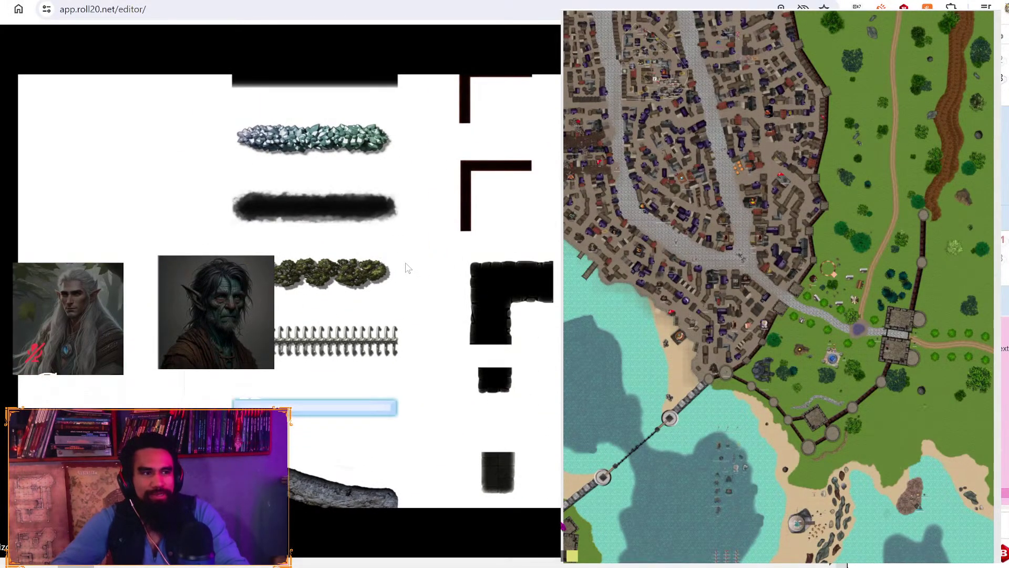
drag(404, 280, 311, 418)
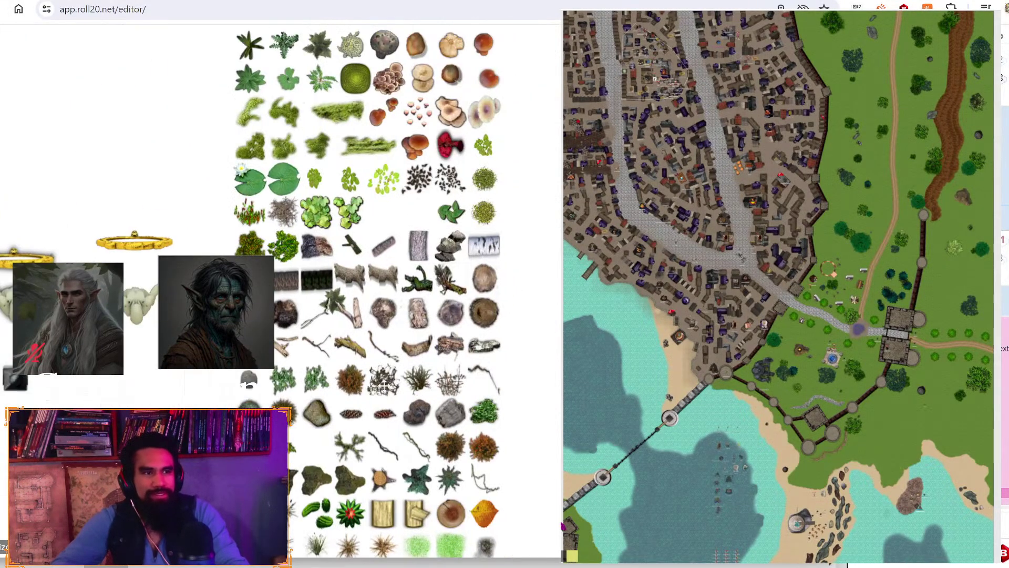
Inspect the tree and building roof pieces, then the creature tokens of the palette page
scroll(416, 265, up, 2)
drag(417, 243, 295, 203)
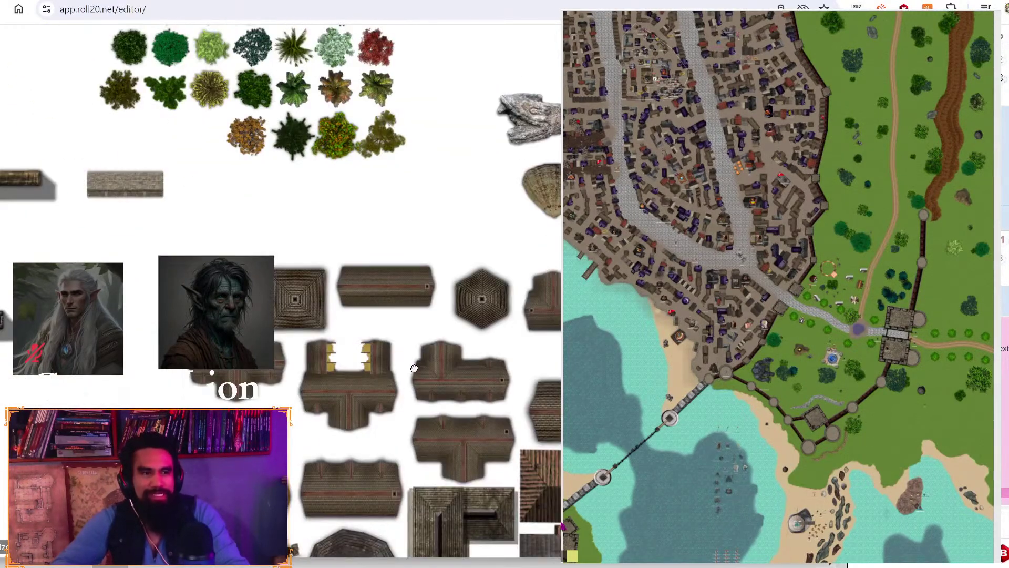
drag(456, 430, 315, 340)
drag(707, 357, 317, 371)
scroll(316, 370, down, 2)
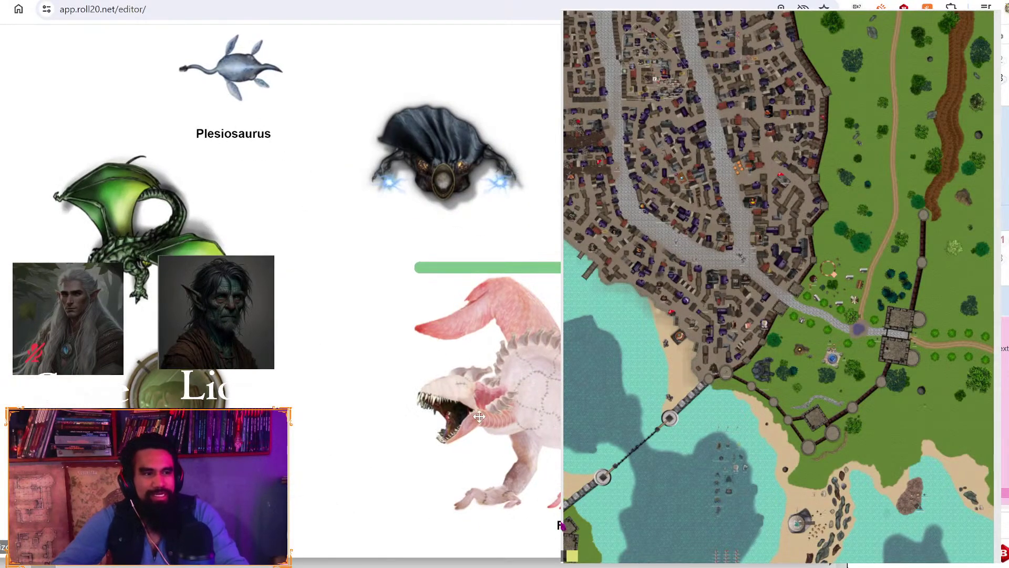
Move the Flesh Dragon token up beside the green dragon and enlarge it, then deselect it
click(496, 418)
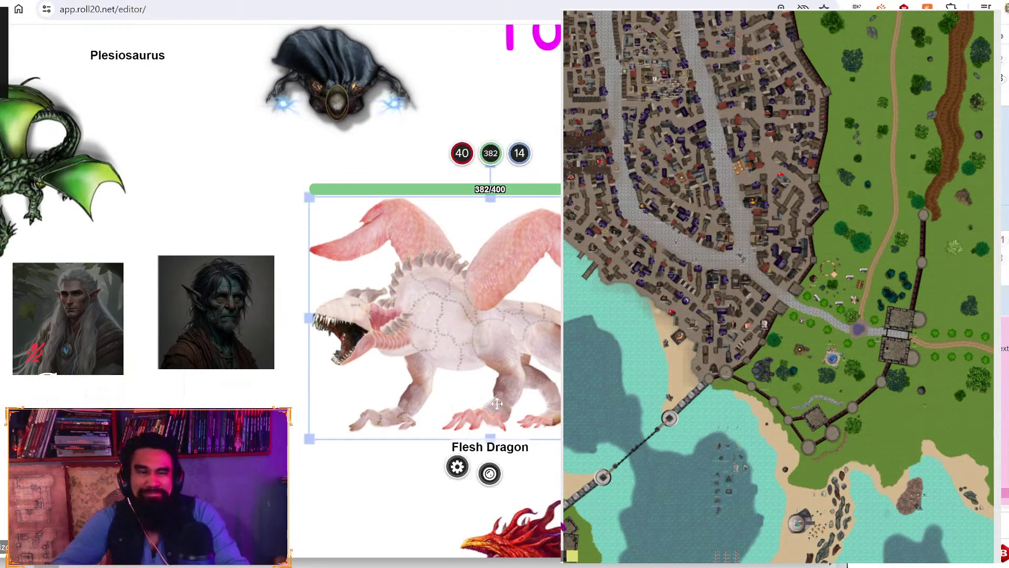
drag(497, 404, 400, 356)
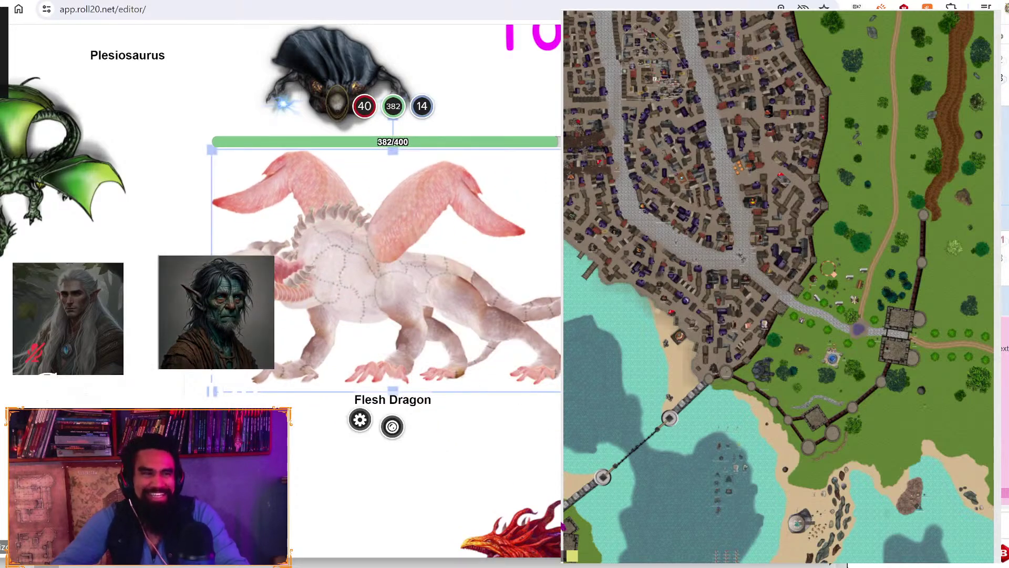
mouse_move(573, 390)
mouse_down()
mouse_move(735, 495)
mouse_move(695, 471)
mouse_up()
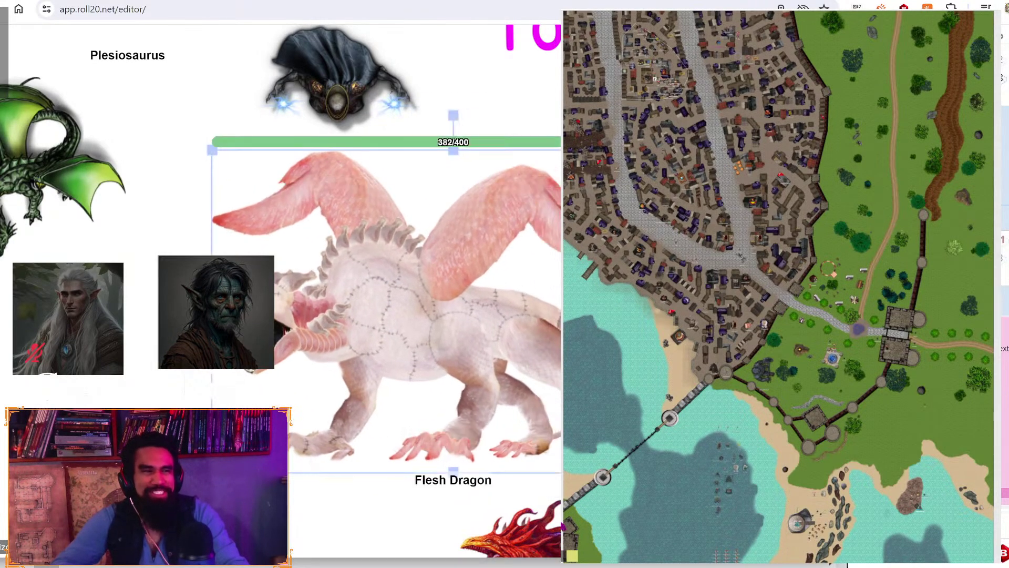
click(707, 494)
drag(297, 485, 328, 388)
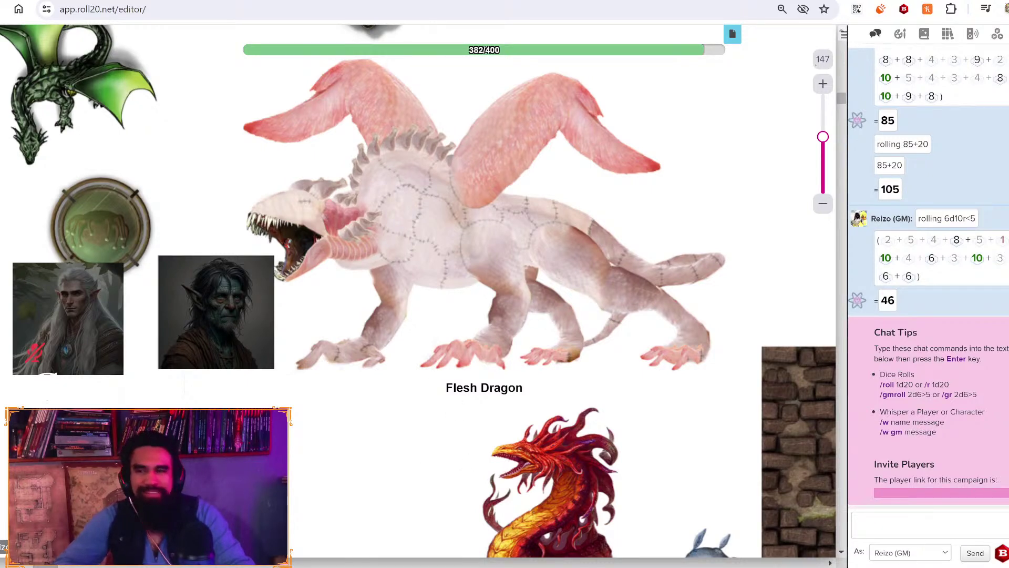
Inspect the Flesh Dragon token up close, then view it within the whole palette page
scroll(401, 329, down, 2)
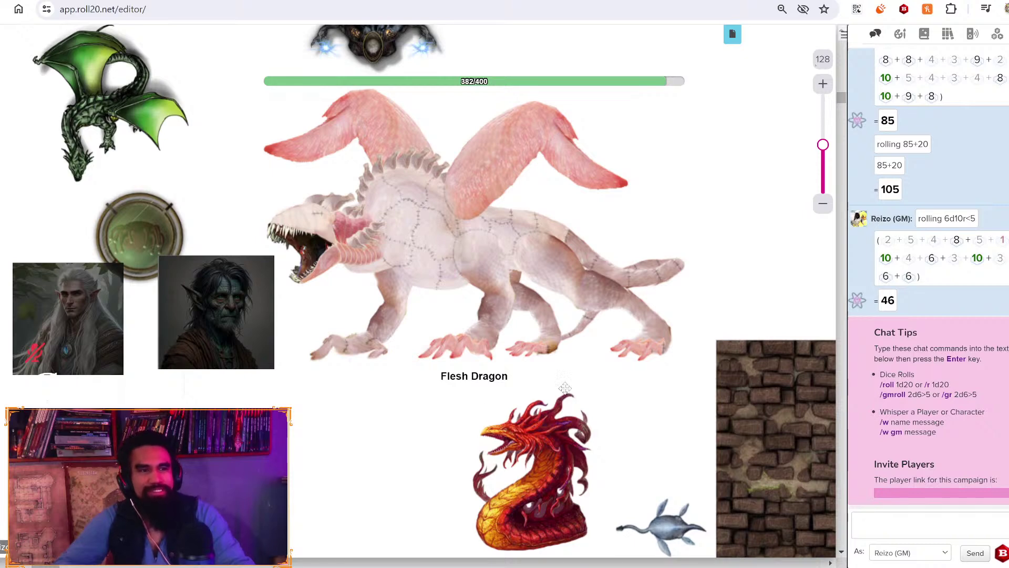
scroll(528, 287, up, 1)
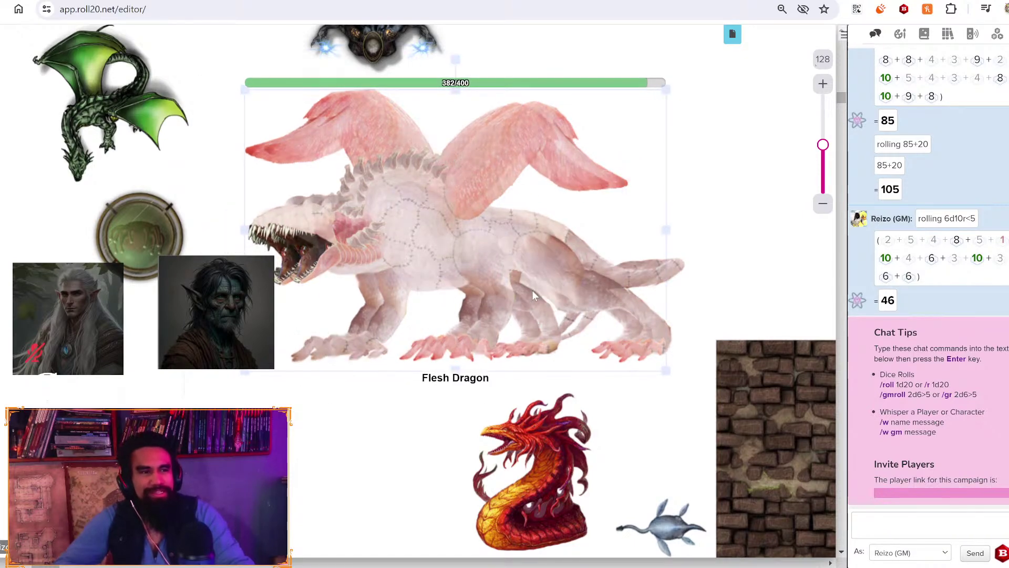
click(526, 291)
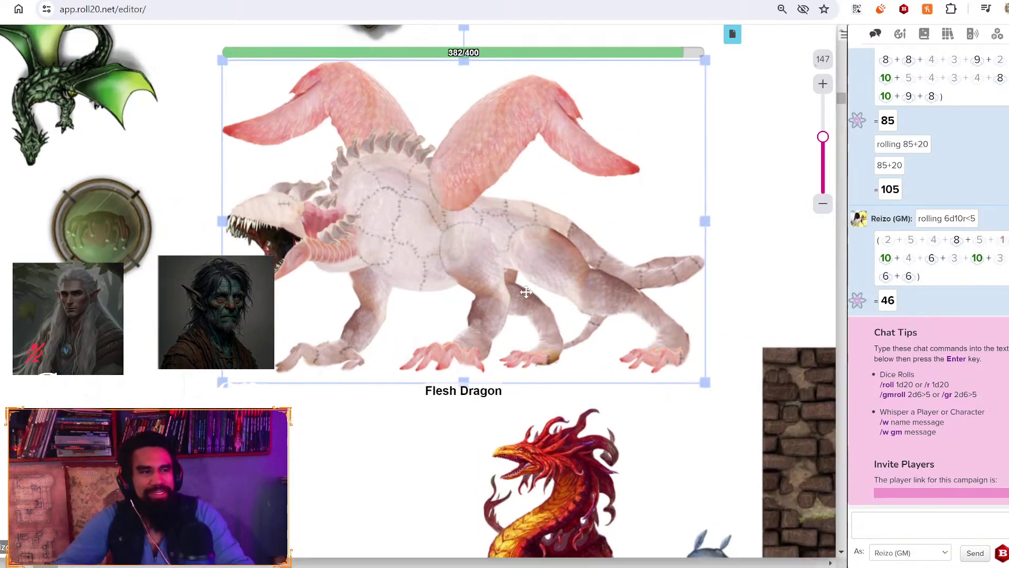
scroll(526, 291, down, 1)
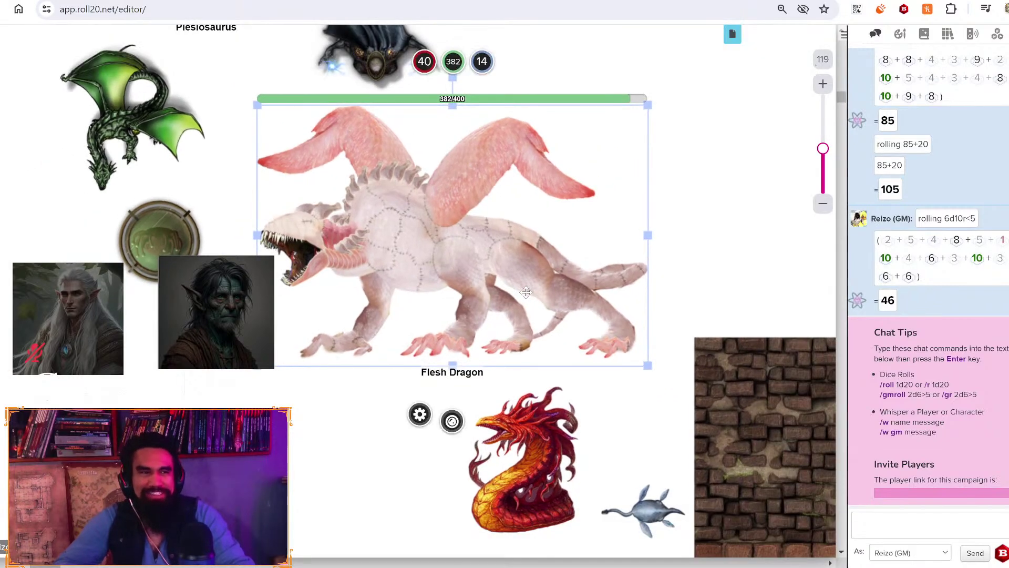
scroll(526, 292, down, 10)
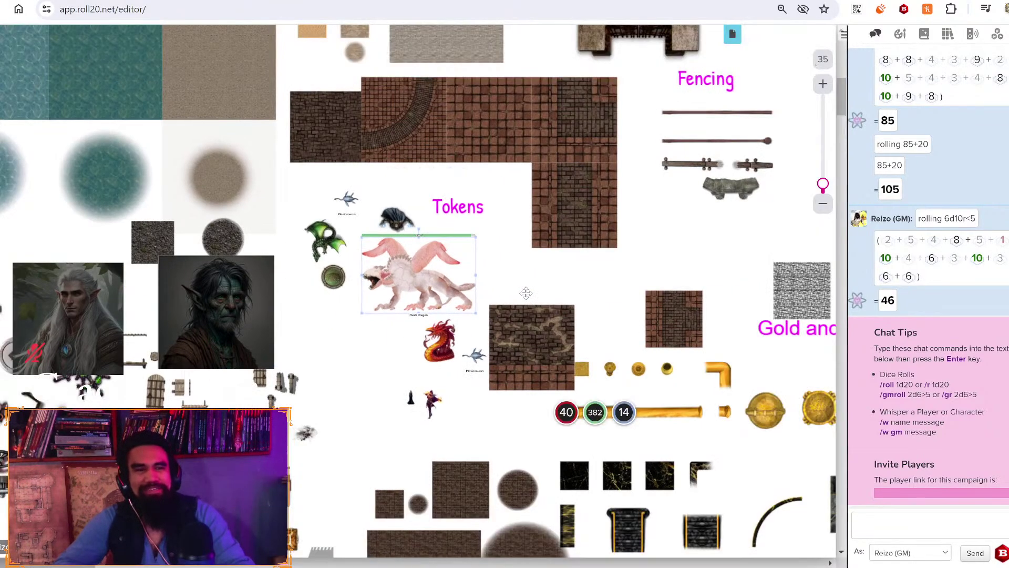
scroll(526, 292, down, 8)
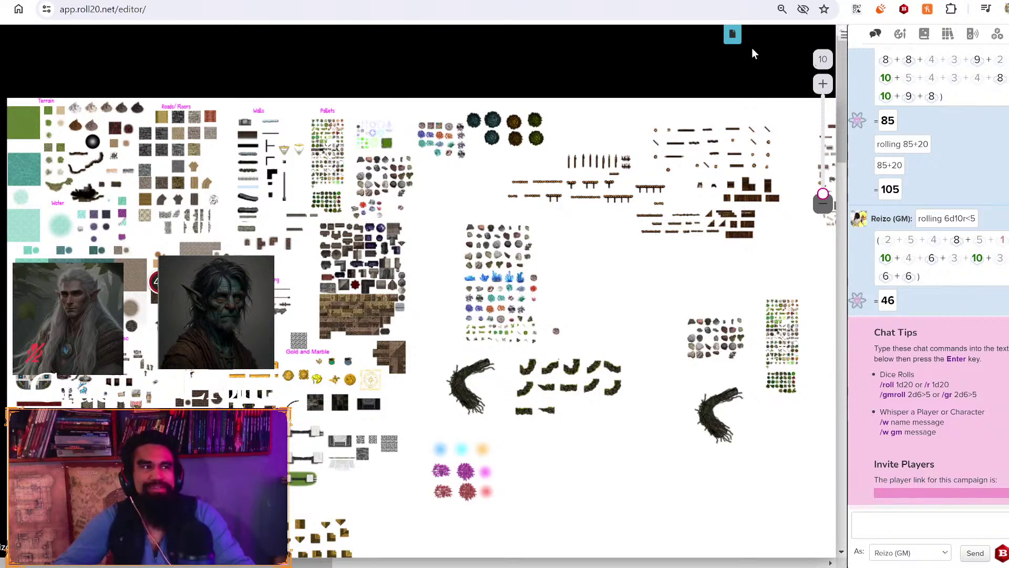
Open the CrabBeach page from the game's page list
click(733, 37)
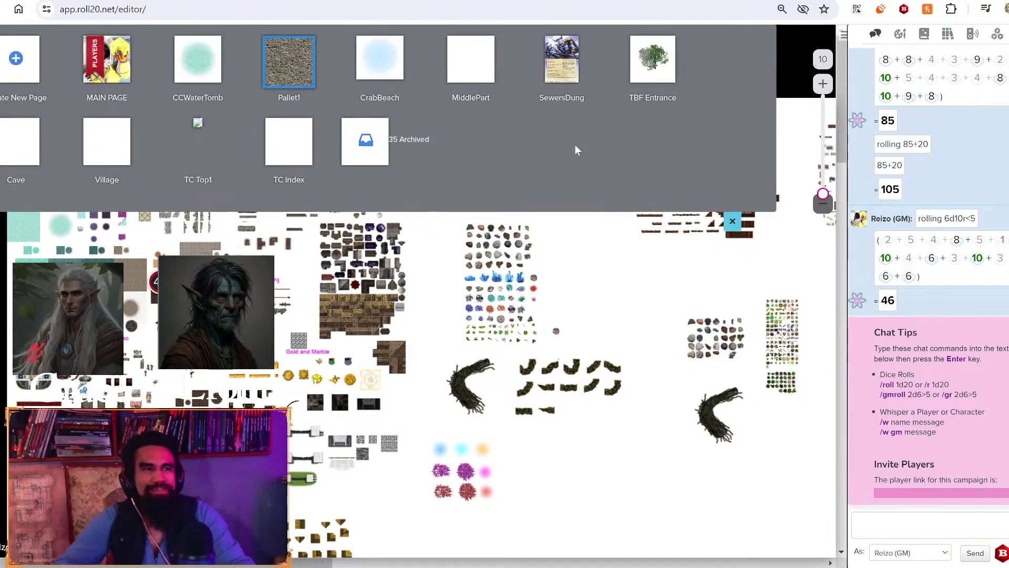
mouse_move(360, 69)
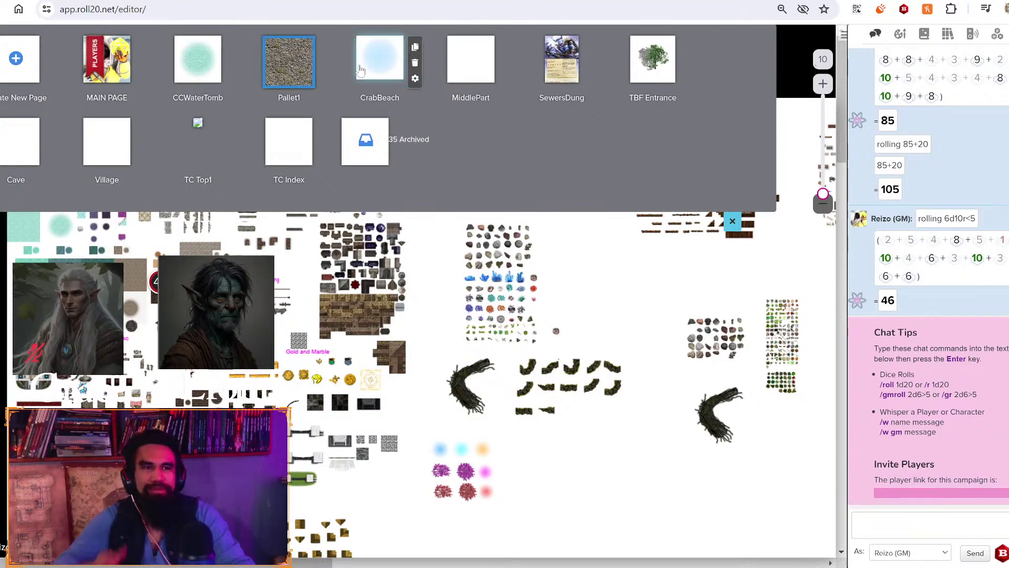
click(360, 69)
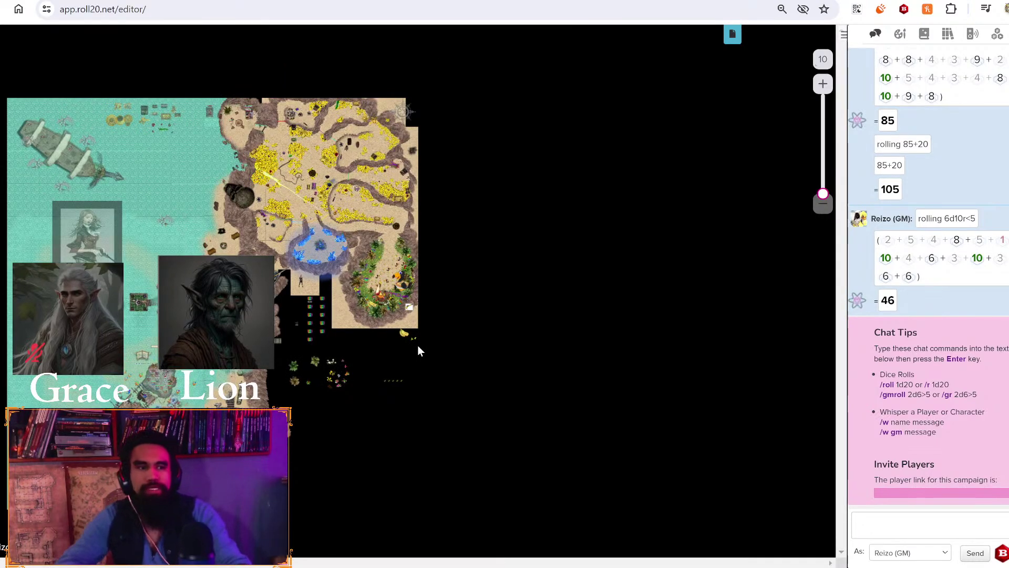
Examine the CrabBeach map's shipwreck, blue crystal chamber and toucan jungle clearing up close
scroll(292, 431, up, 5)
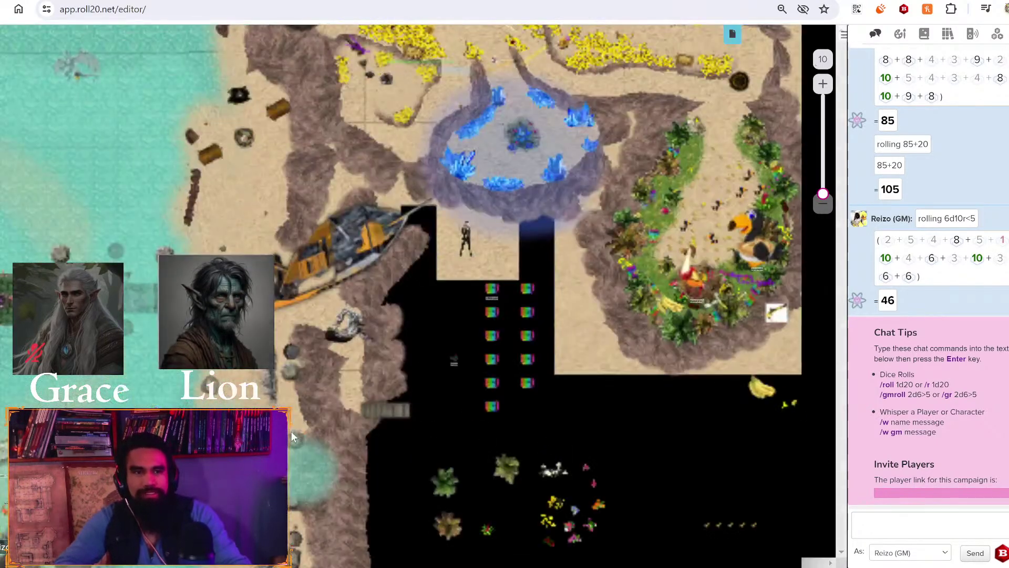
drag(529, 525, 311, 368)
drag(229, 193, 492, 390)
drag(523, 295, 521, 393)
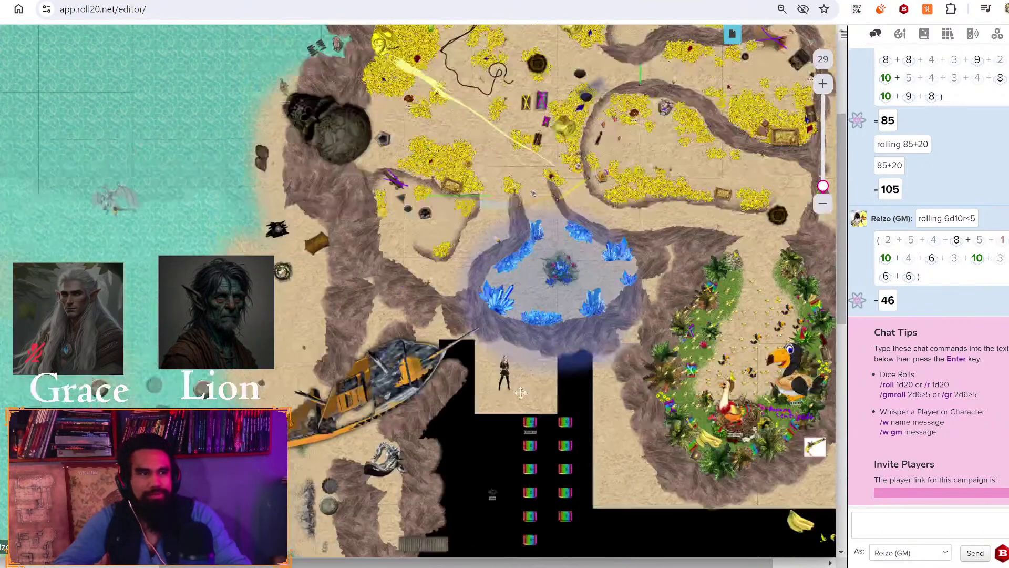
scroll(507, 379, up, 4)
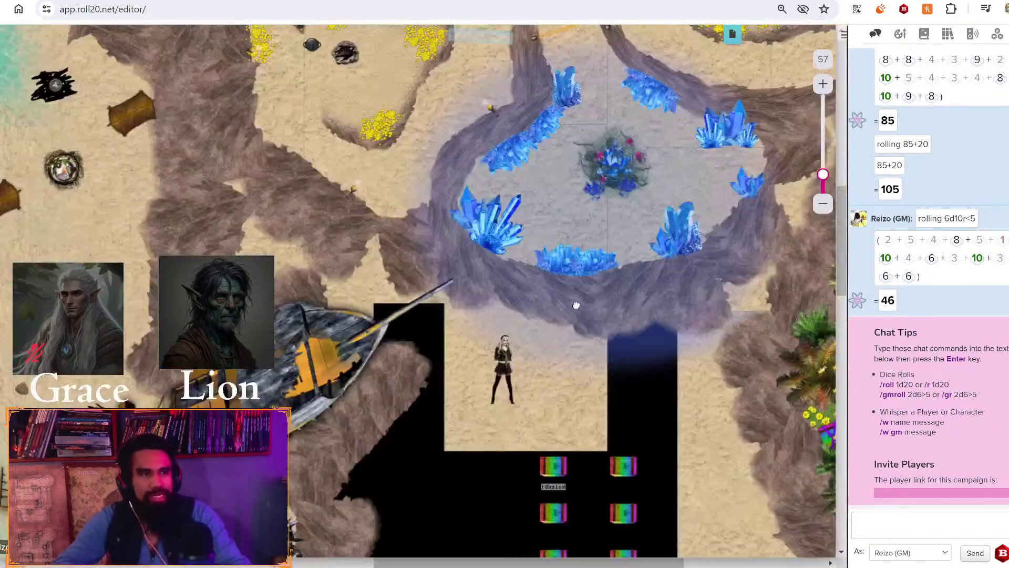
drag(281, 173, 83, 373)
drag(500, 276, 223, 241)
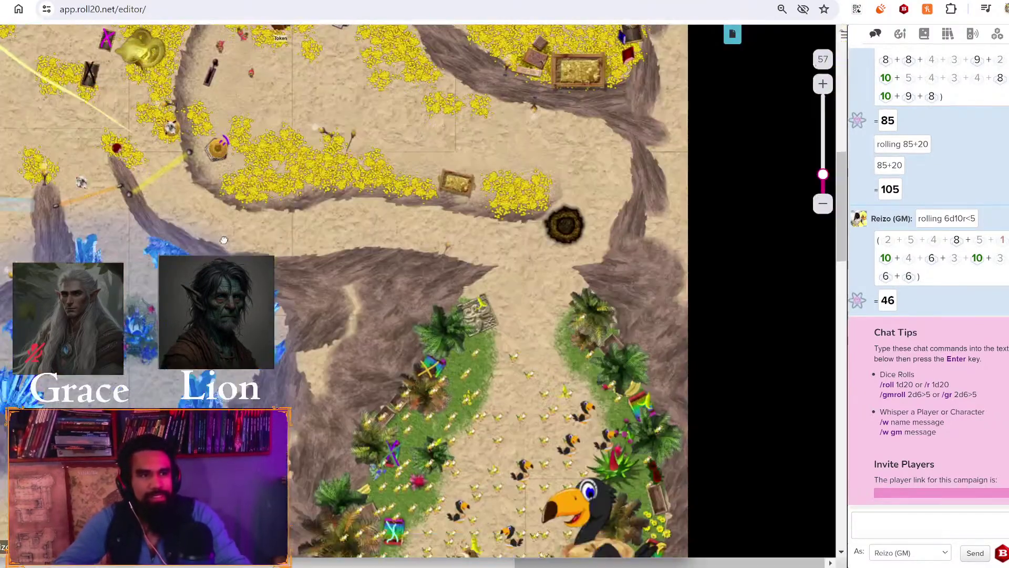
drag(436, 369, 434, 268)
scroll(434, 268, up, 4)
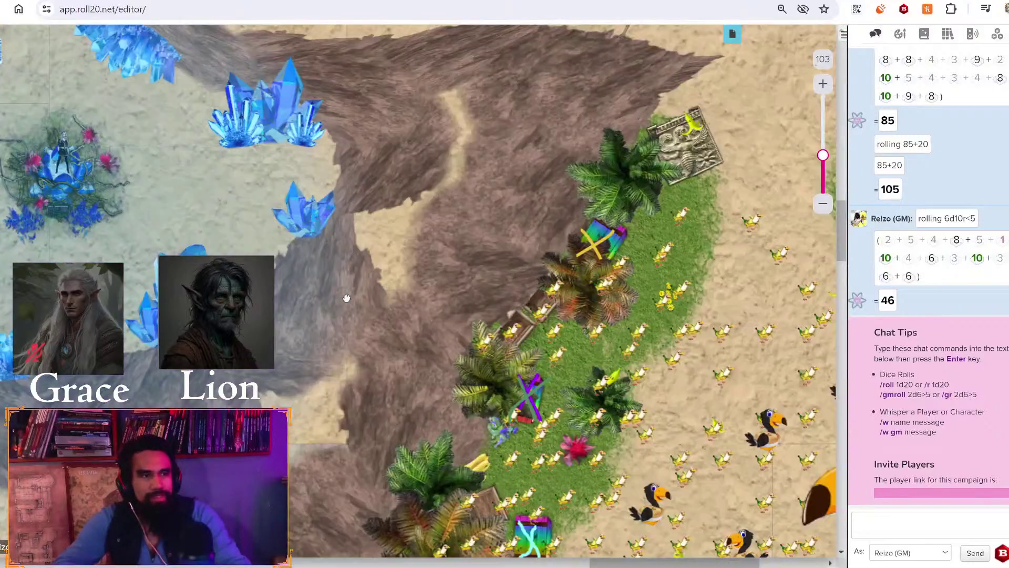
Examine the CrabBeach map's gold-filled caves, the beach camp with its player tokens and the treasure chamber with the book pile
drag(345, 295, 269, 277)
drag(518, 280, 324, 421)
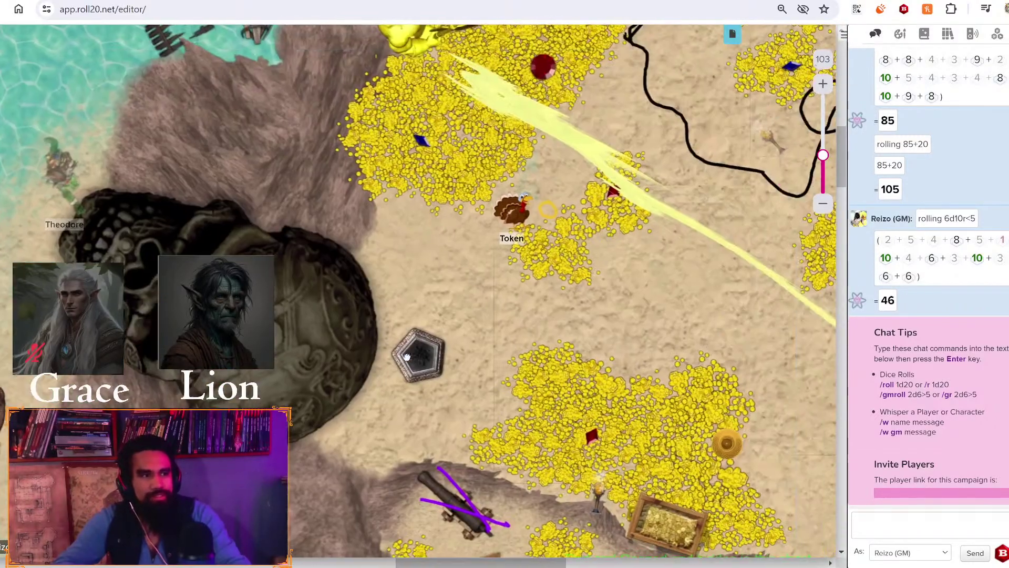
drag(613, 234, 444, 465)
scroll(775, 411, up, 10)
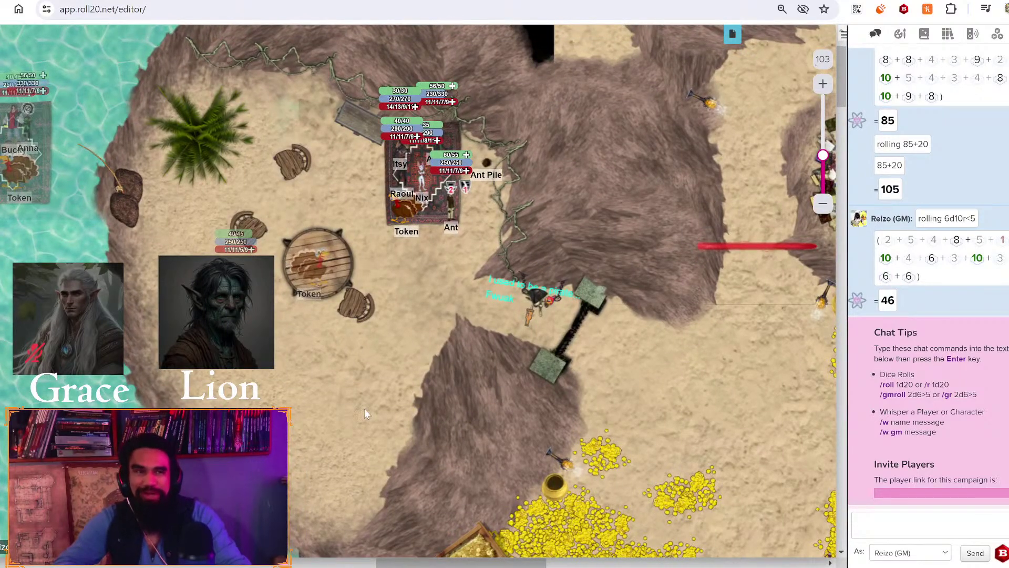
scroll(364, 408, left, 5)
scroll(364, 408, down, 2)
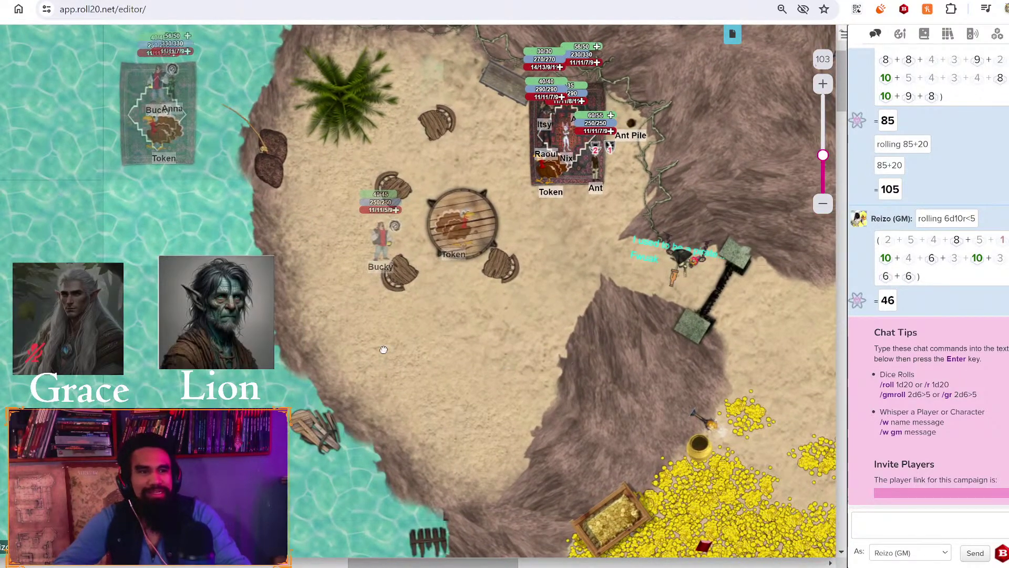
scroll(579, 393, right, 10)
scroll(803, 453, right, 6)
scroll(803, 453, up, 3)
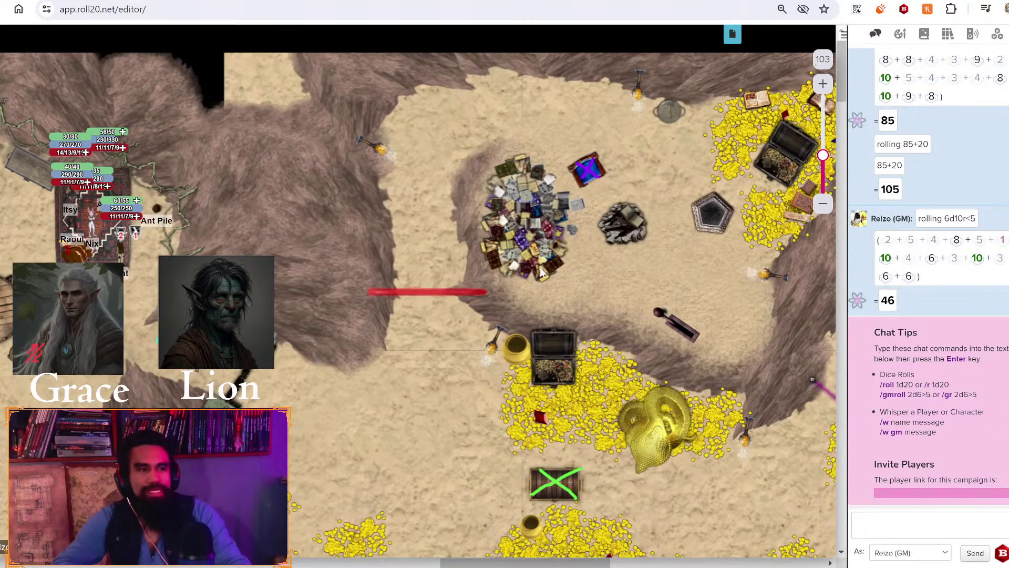
Examine the CrabBeach map's treasure caves, from the golden dragon statues and compass corner down to the southern cave with the turkey token
scroll(546, 278, right, 16)
scroll(547, 278, up, 1)
scroll(372, 315, down, 2)
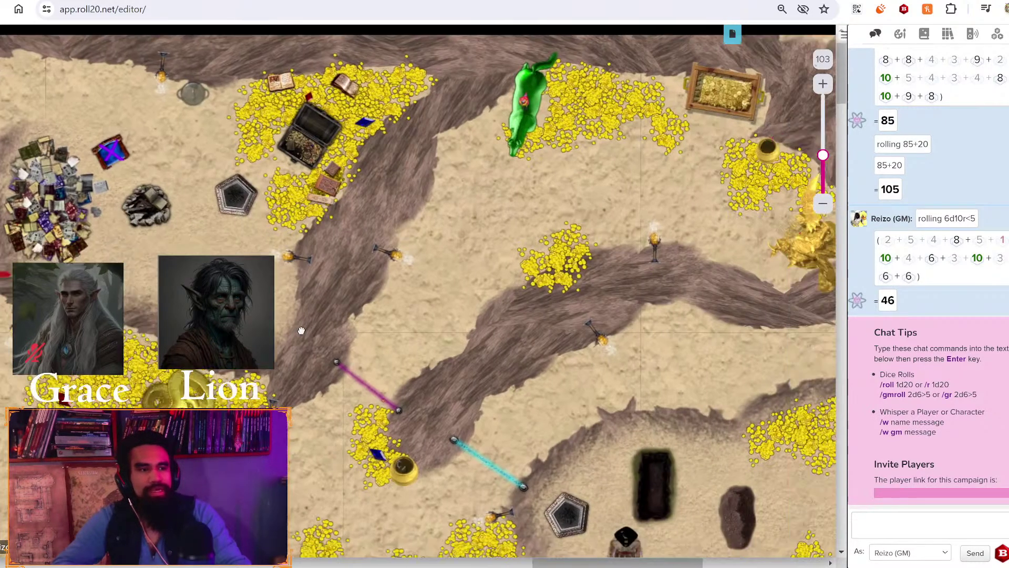
scroll(308, 331, right, 5)
scroll(308, 331, down, 2)
scroll(433, 345, right, 10)
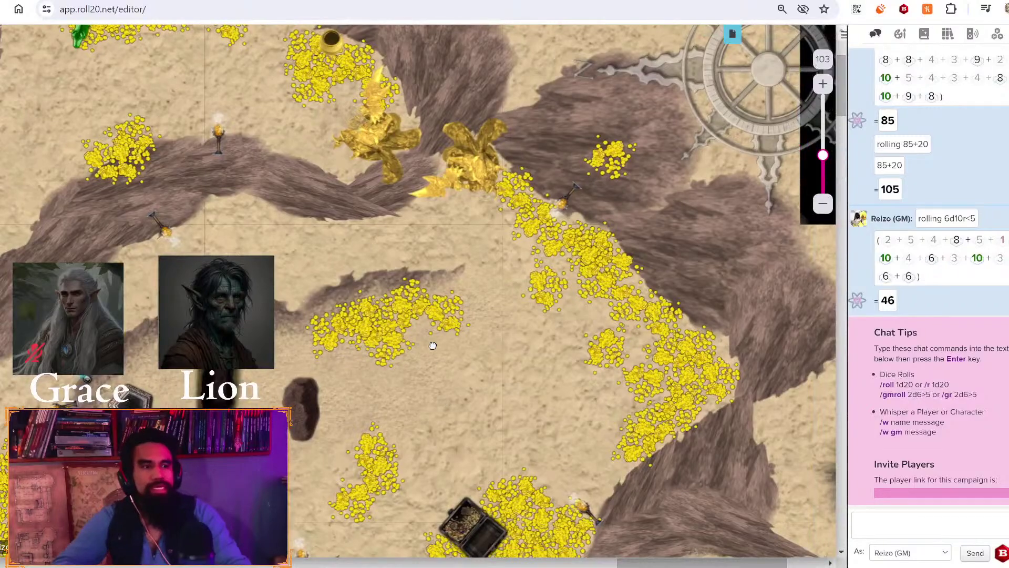
scroll(433, 345, down, 6)
scroll(438, 215, left, 3)
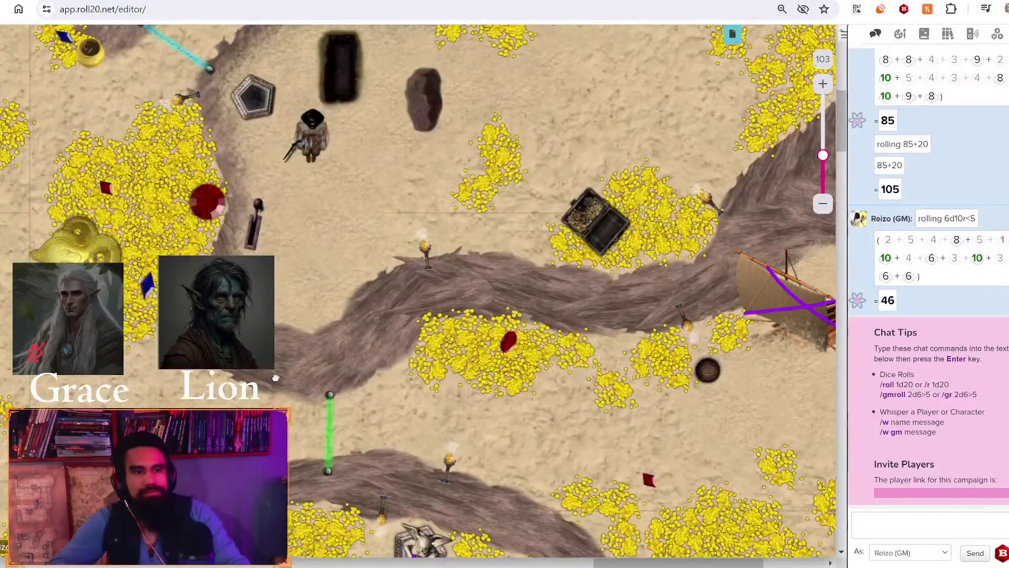
drag(276, 378, 465, 286)
drag(465, 421, 401, 259)
drag(509, 462, 382, 266)
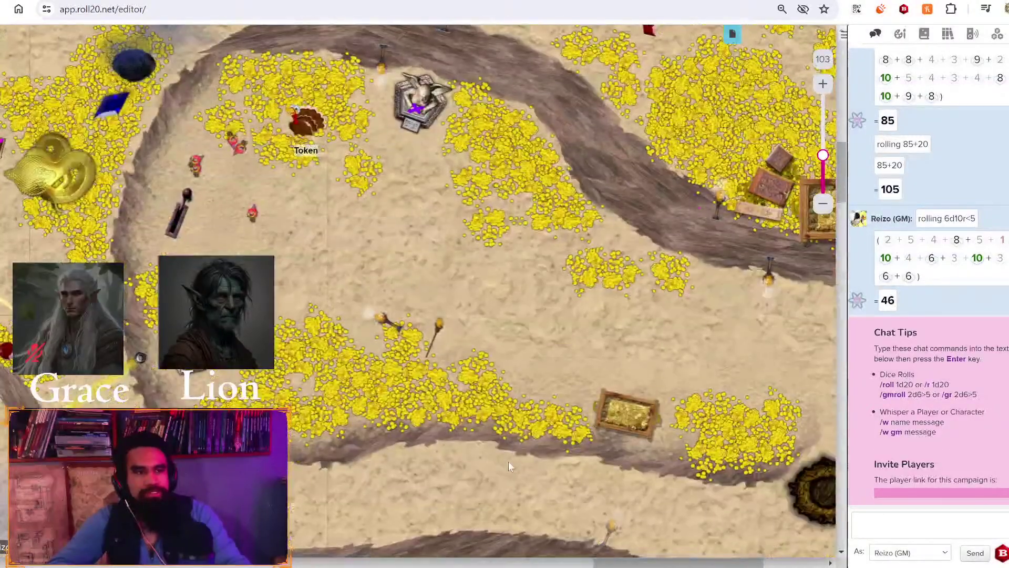
View the rocky passage beside the blue crystal chamber and the toucan jungle clearing up close
scroll(268, 368, down, 4)
scroll(268, 368, right, 5)
scroll(313, 397, down, 4)
scroll(313, 397, left, 5)
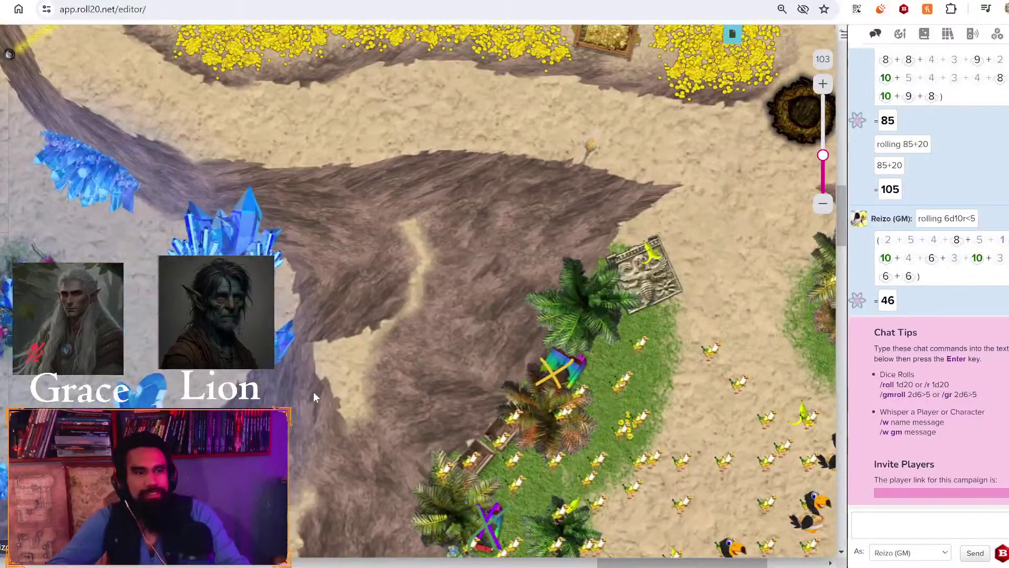
scroll(313, 397, down, 4)
scroll(313, 397, right, 3)
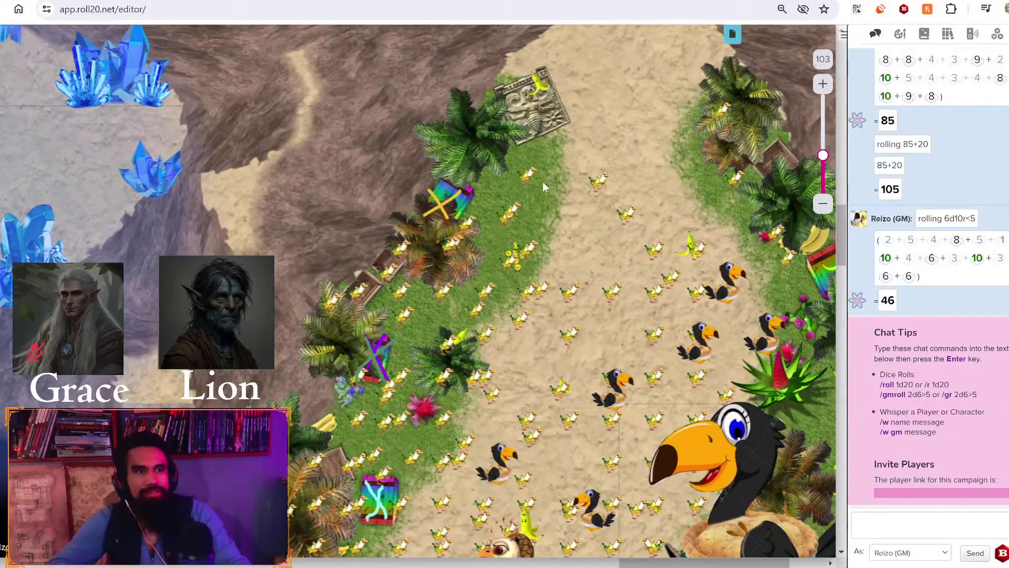
Lower the GM layer opacity to its minimum in the display settings
click(527, 177)
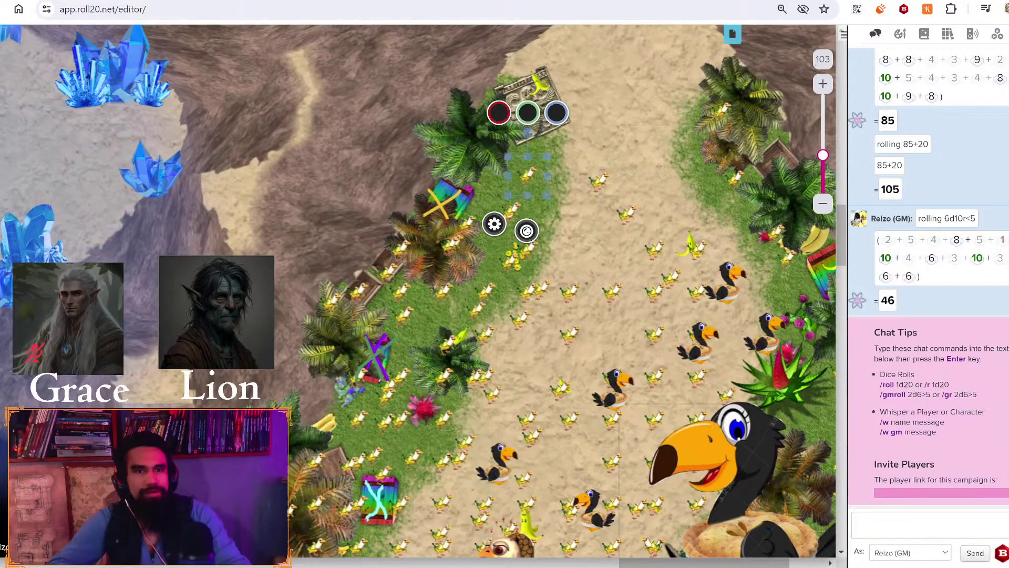
click(1, 49)
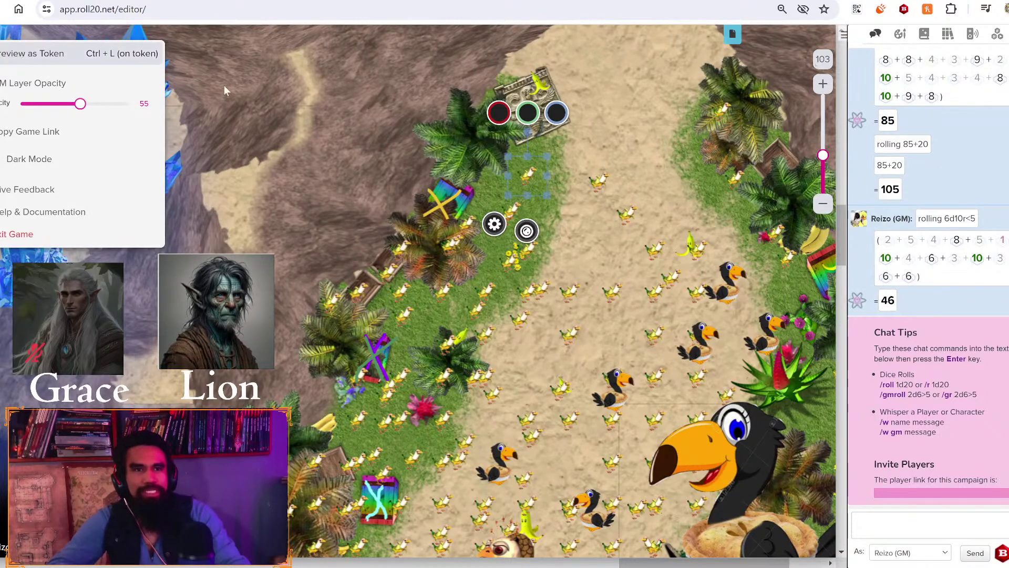
click(185, 111)
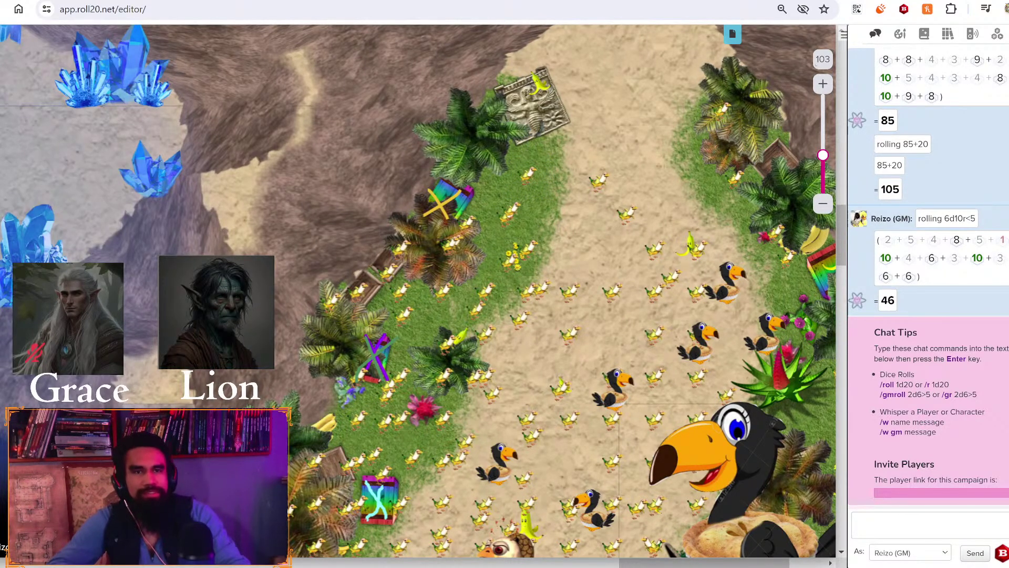
click(1, 48)
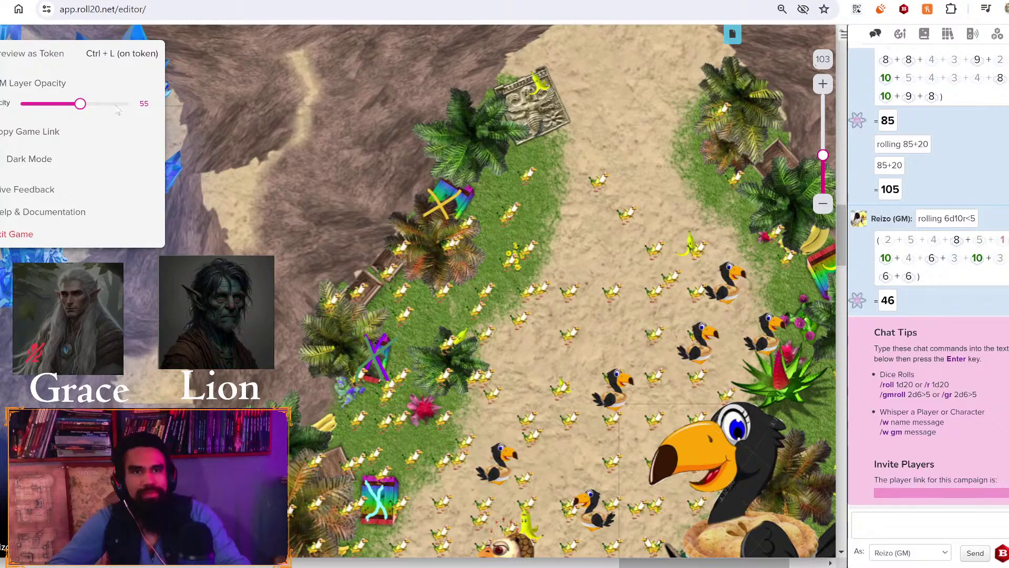
click(21, 104)
click(217, 118)
Examine the sunken stone causeway, the green-tiled platform and the submerged giant figure off the CrabBeach shore
drag(229, 123, 655, 402)
drag(126, 213, 405, 411)
drag(271, 372, 639, 245)
drag(204, 319, 613, 325)
mouse_move(310, 386)
mouse_down()
mouse_move(370, 160)
mouse_move(387, 140)
mouse_up()
mouse_move(404, 319)
mouse_down()
mouse_move(469, 223)
mouse_move(636, 42)
mouse_up()
drag(399, 315, 589, 55)
drag(311, 447, 348, 404)
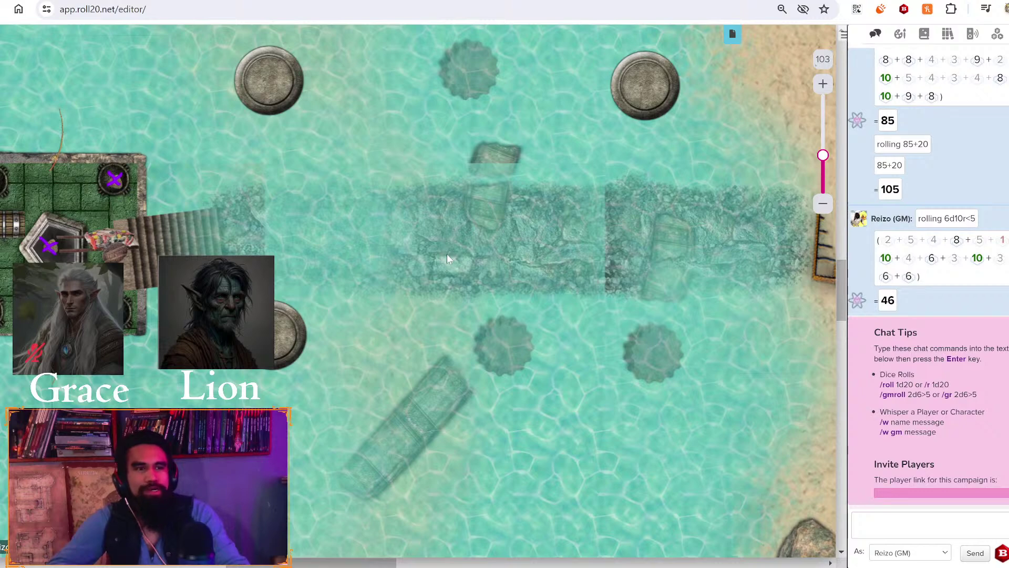
drag(135, 377, 522, 324)
drag(85, 389, 435, 478)
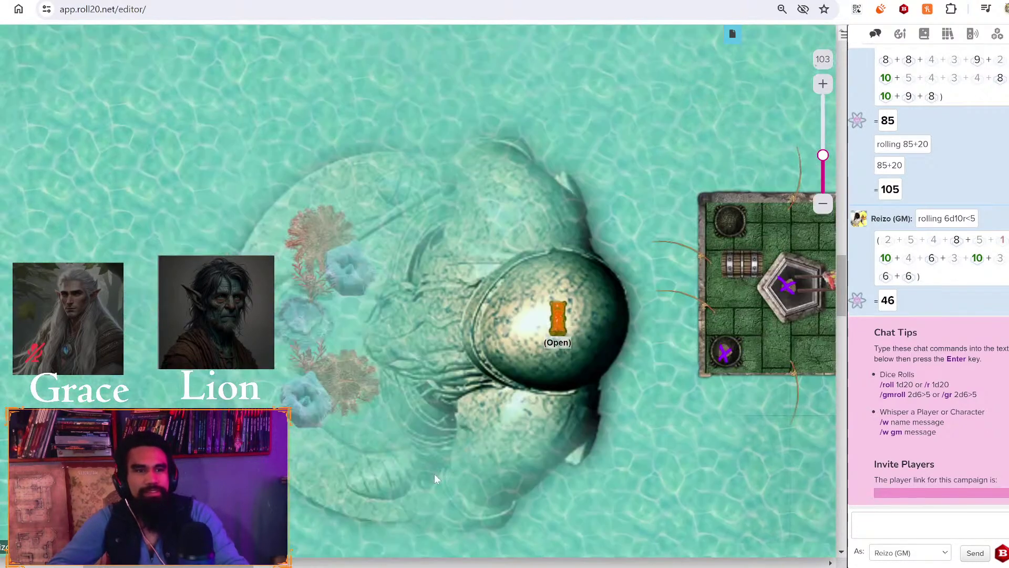
Examine the waters south of the submerged figure and the coral reef crowded with crab tokens
drag(159, 471, 300, 184)
drag(293, 464, 282, 82)
drag(583, 530, 241, 194)
drag(667, 463, 603, 198)
drag(804, 421, 718, 249)
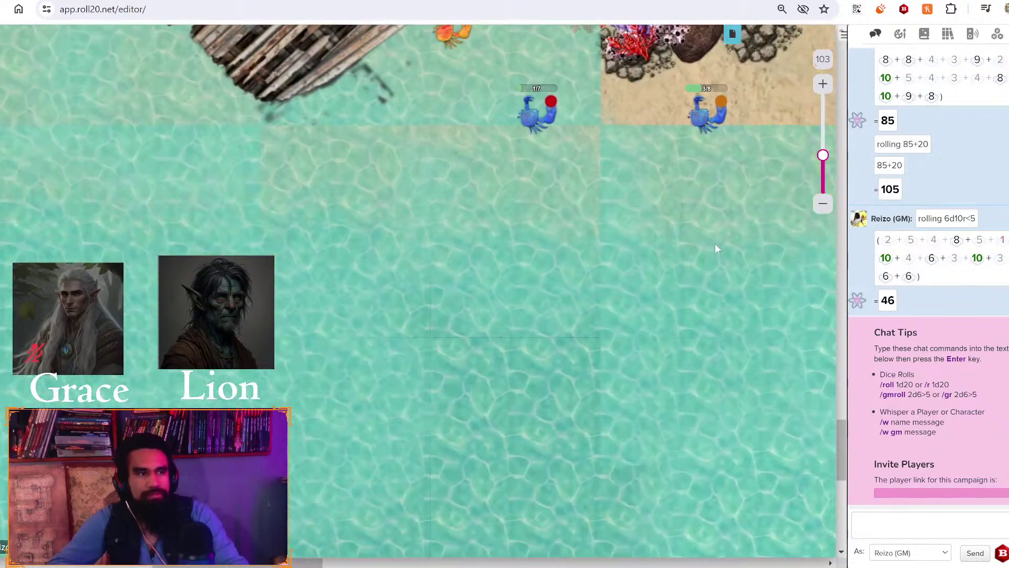
drag(289, 429, 610, 399)
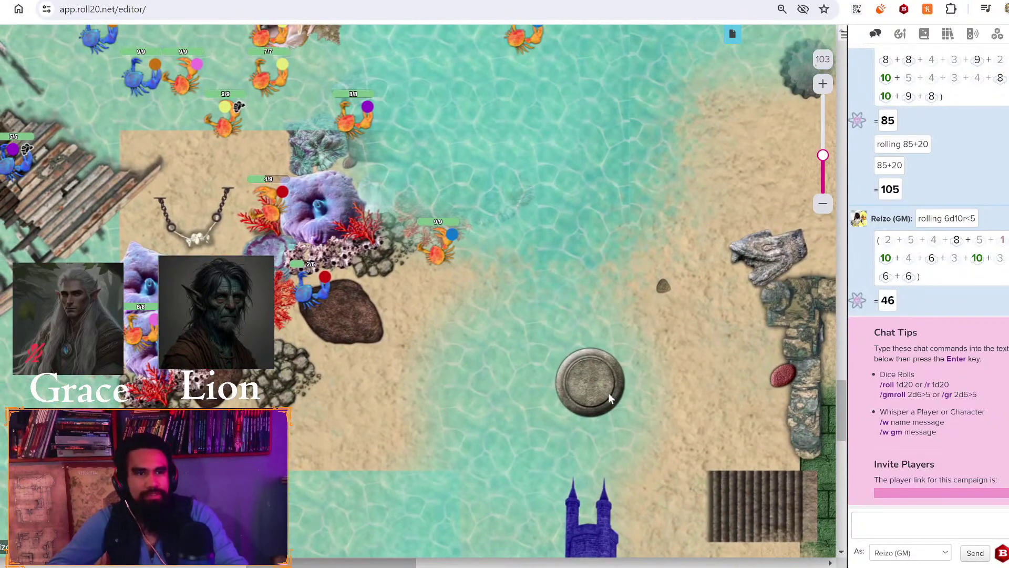
View the beach from the crab reef up to the silver sea serpent and the stranded orange ship
drag(515, 159, 514, 301)
drag(705, 221, 493, 447)
drag(709, 179, 421, 231)
drag(447, 155, 395, 377)
drag(415, 47, 411, 331)
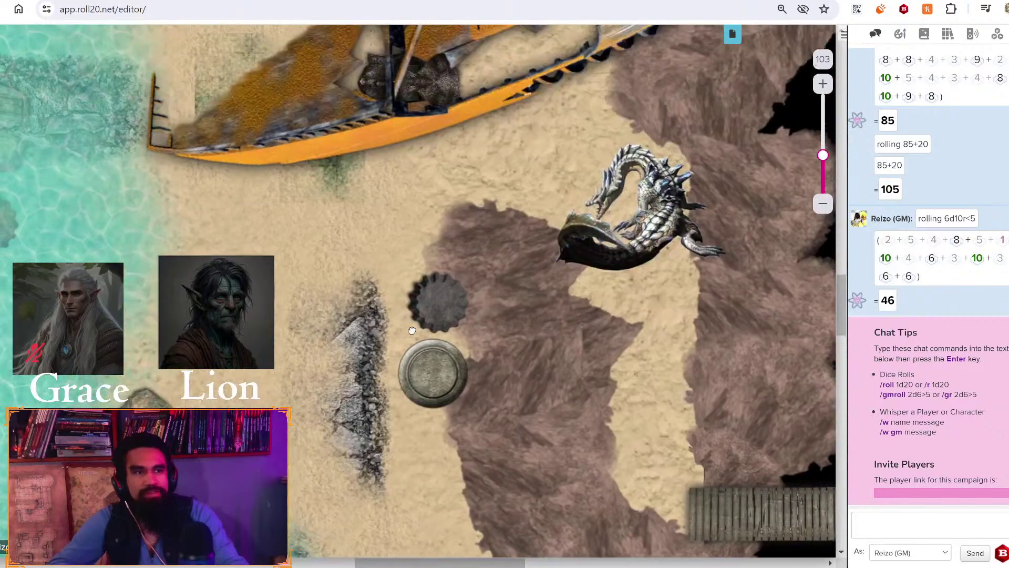
Zoom out to survey the whole CrabBeach map, from the northern treasure caves to the southern shore
scroll(413, 333, down, 2)
scroll(413, 331, down, 3)
scroll(411, 330, up, 2)
scroll(412, 330, down, 5)
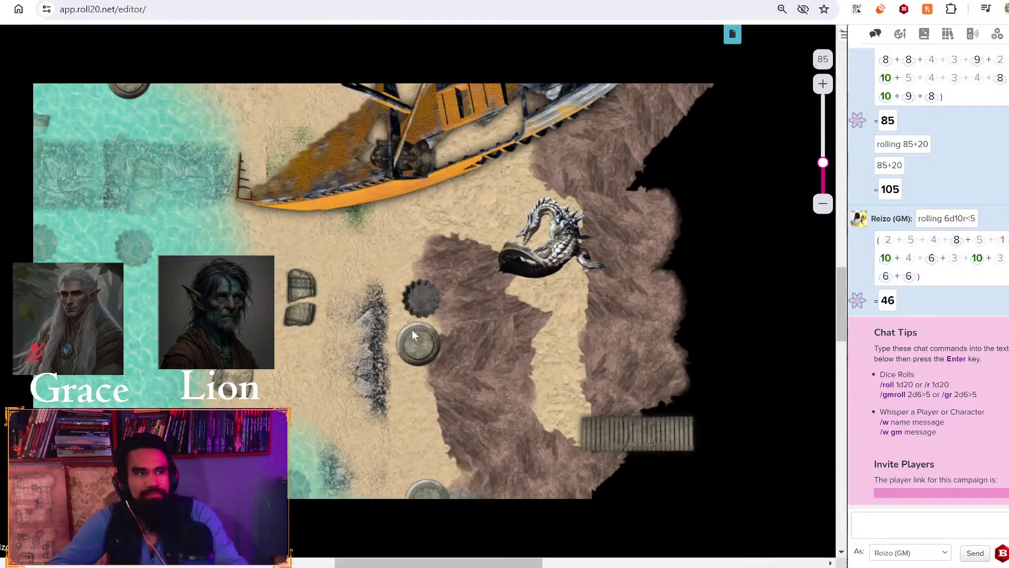
scroll(411, 329, up, 4)
scroll(412, 330, down, 2)
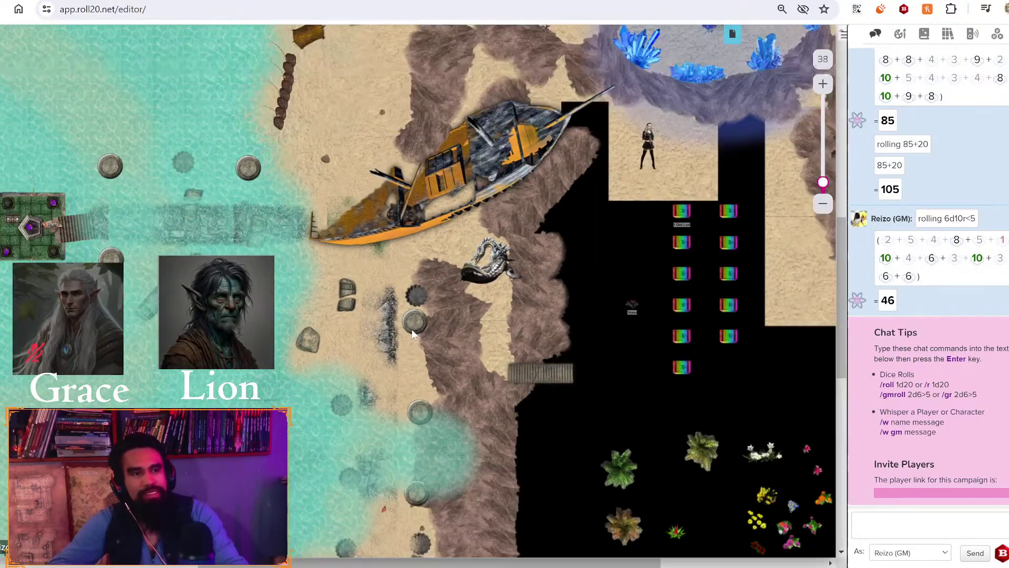
scroll(412, 329, down, 3)
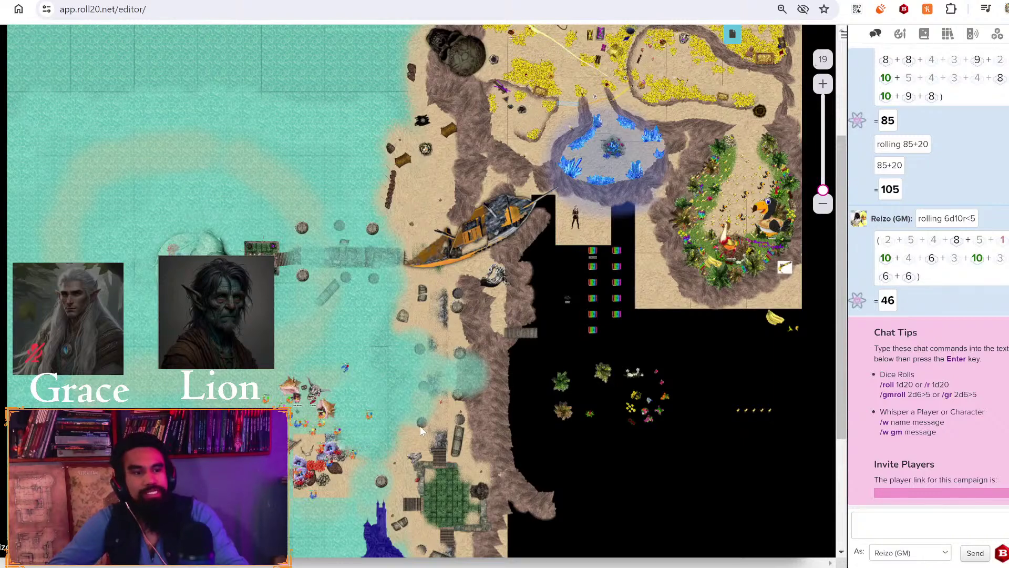
drag(377, 359, 411, 223)
drag(509, 59, 446, 407)
drag(433, 141, 416, 279)
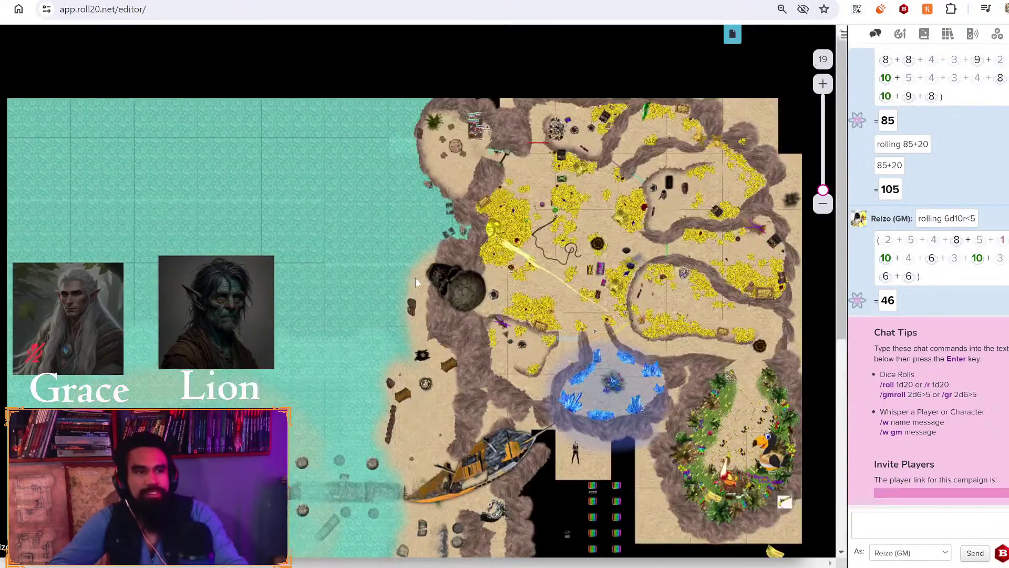
scroll(382, 315, down, 4)
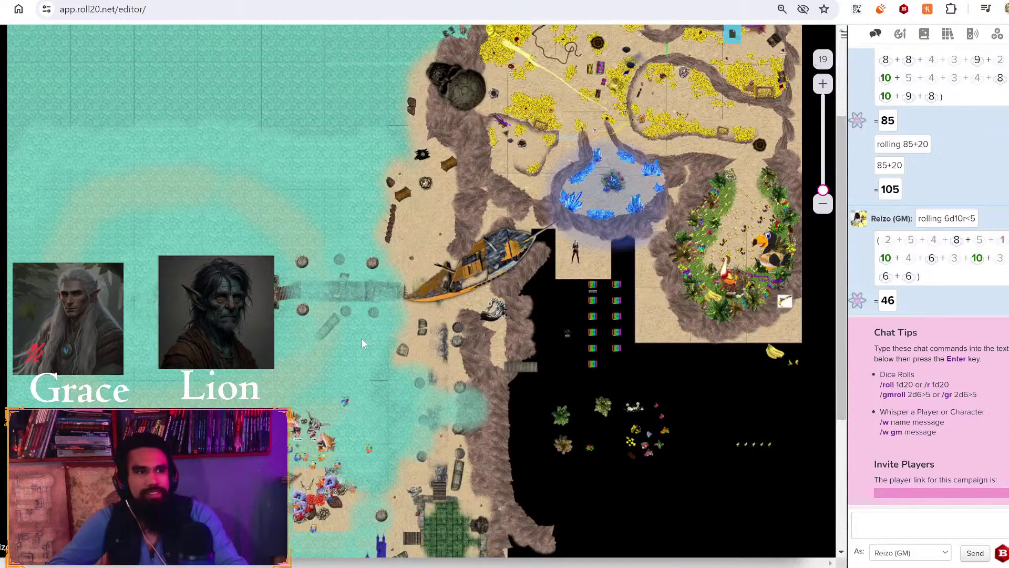
scroll(362, 339, down, 10)
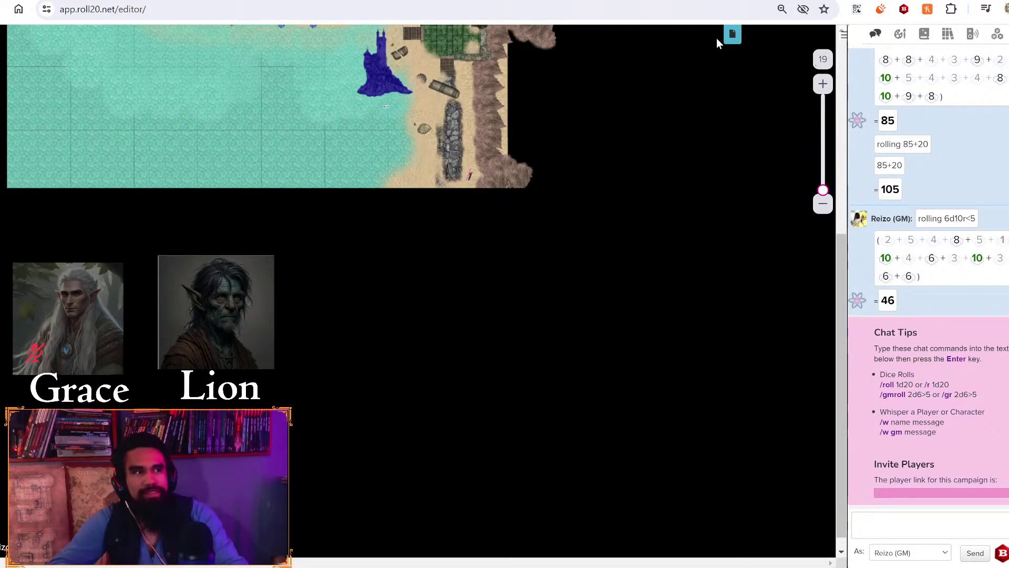
Restore the SPLowerOut and UM1A pages from the game's archived pages
click(732, 36)
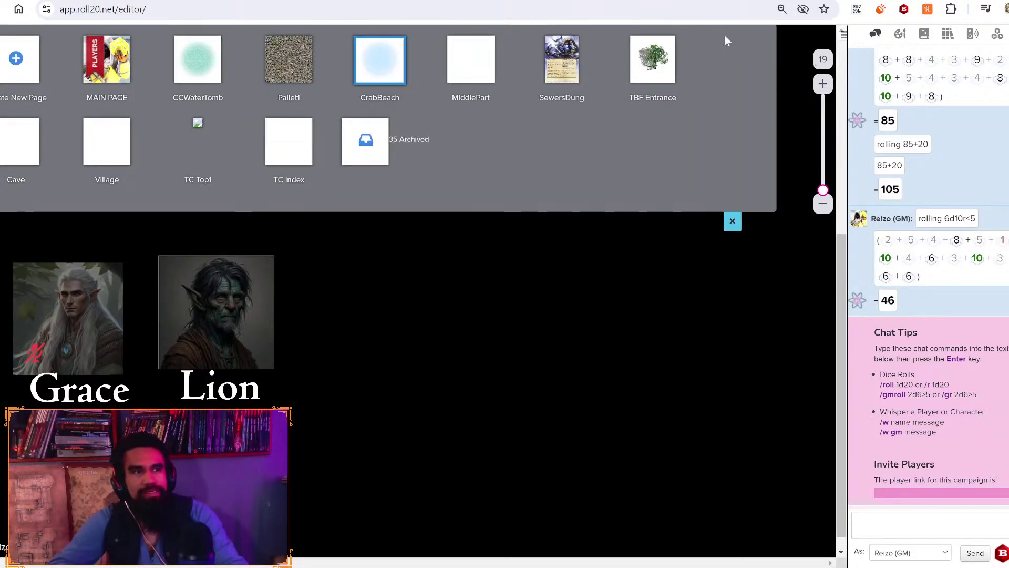
click(356, 156)
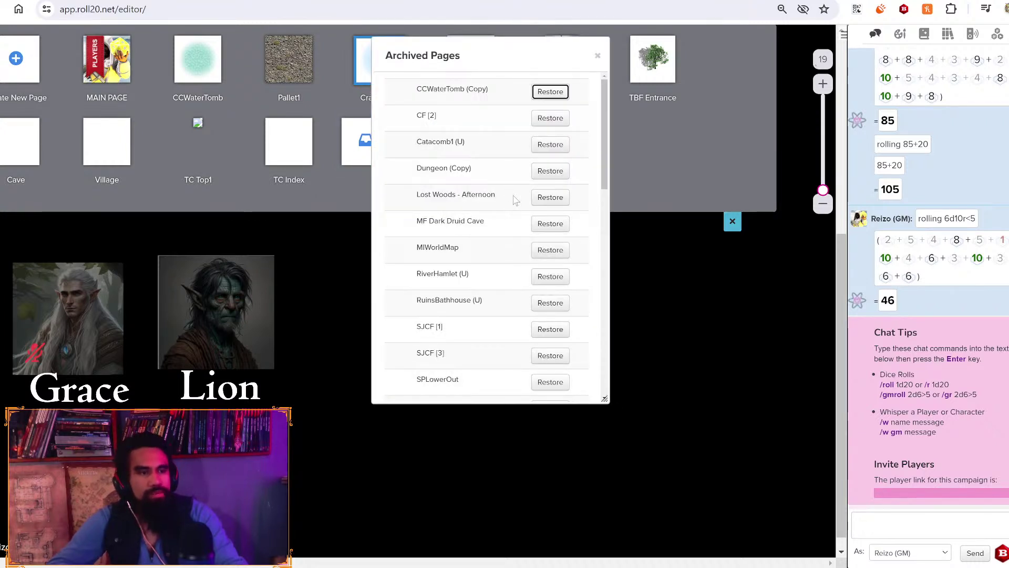
scroll(515, 200, down, 7)
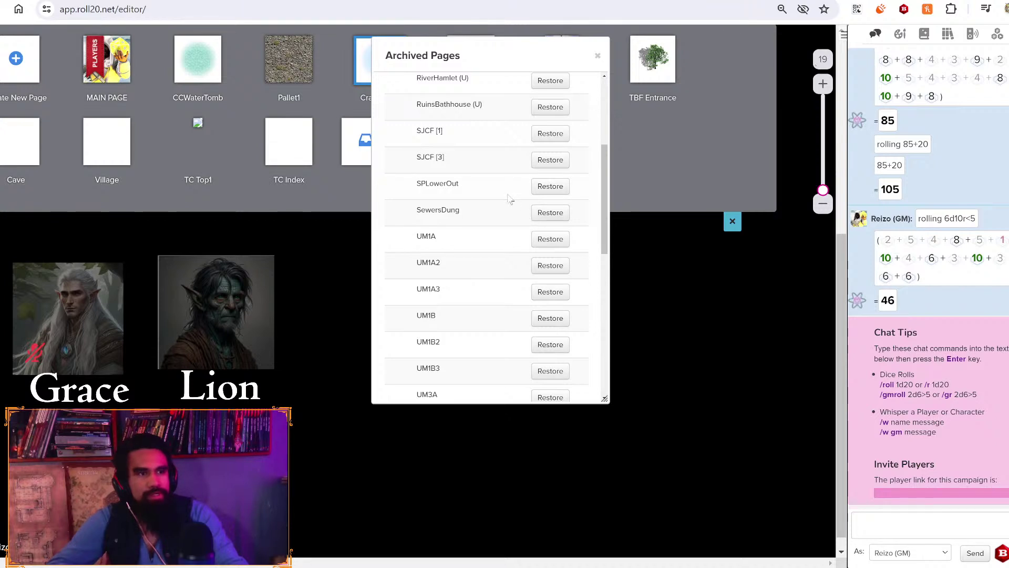
scroll(508, 198, up, 2)
scroll(514, 256, down, 2)
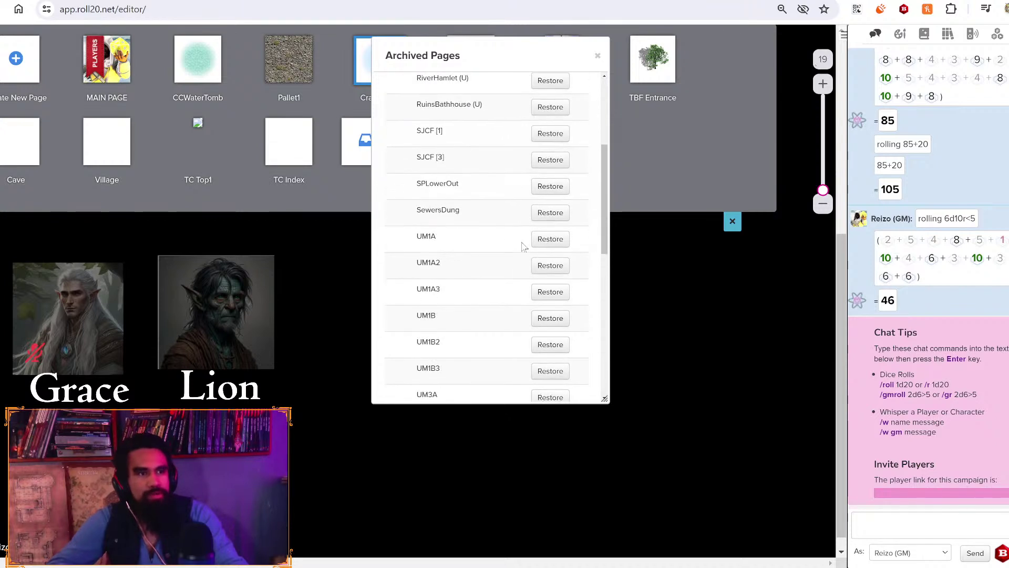
click(550, 189)
scroll(473, 252, down, 2)
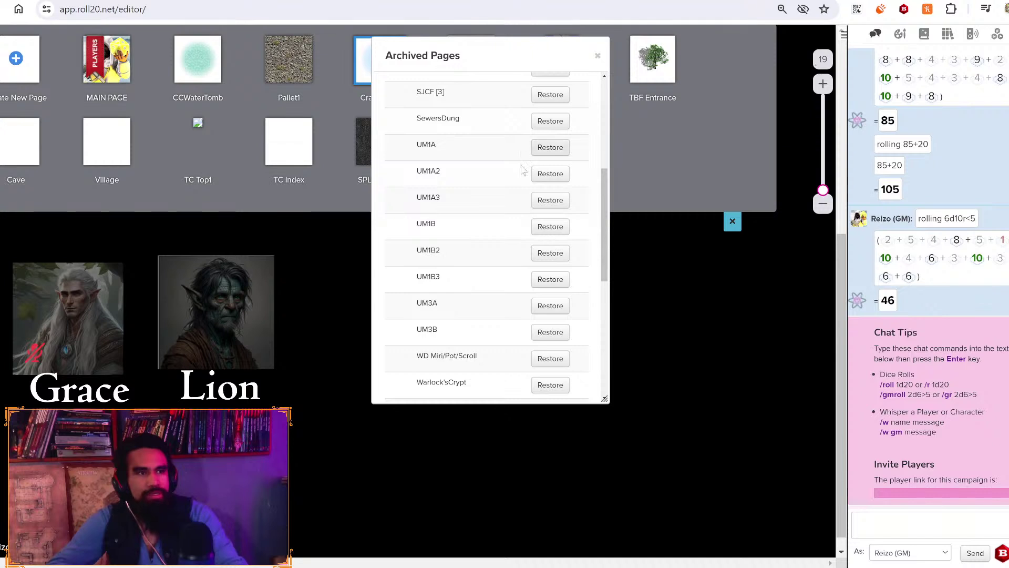
scroll(446, 245, down, 4)
scroll(509, 226, up, 3)
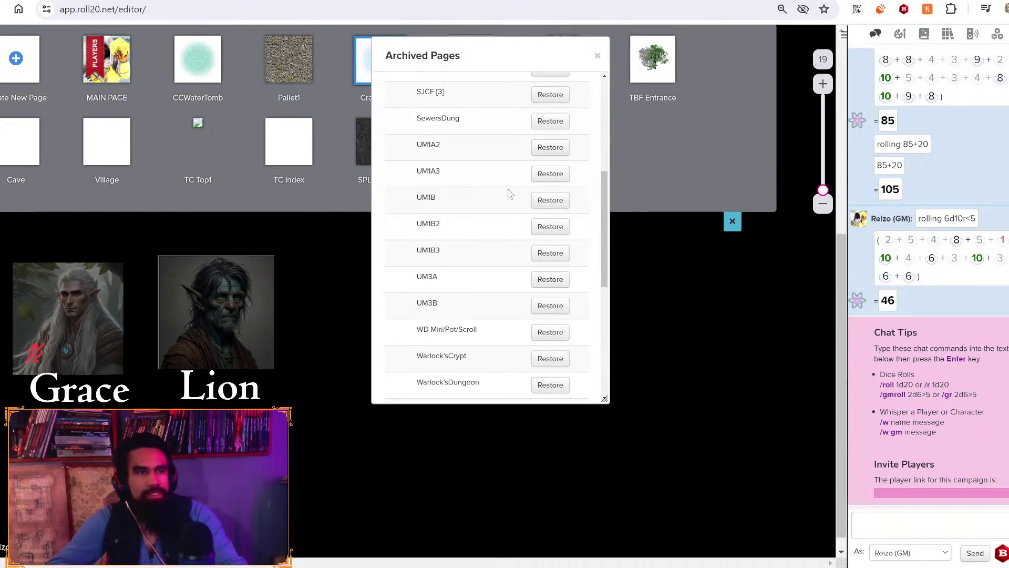
Restore the Warlock'sDungeon page from the archived pages
scroll(509, 194, down, 2)
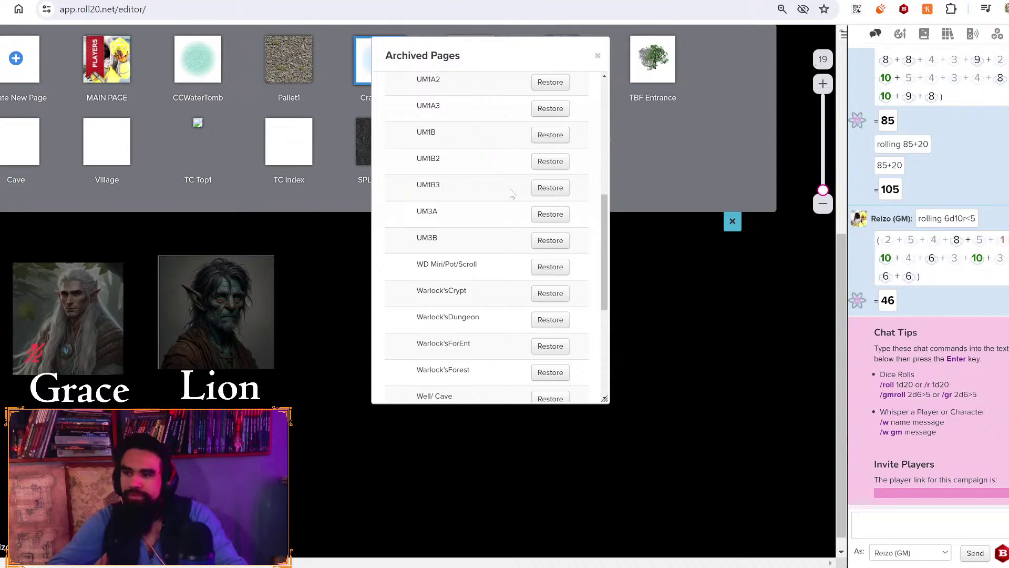
scroll(510, 193, down, 4)
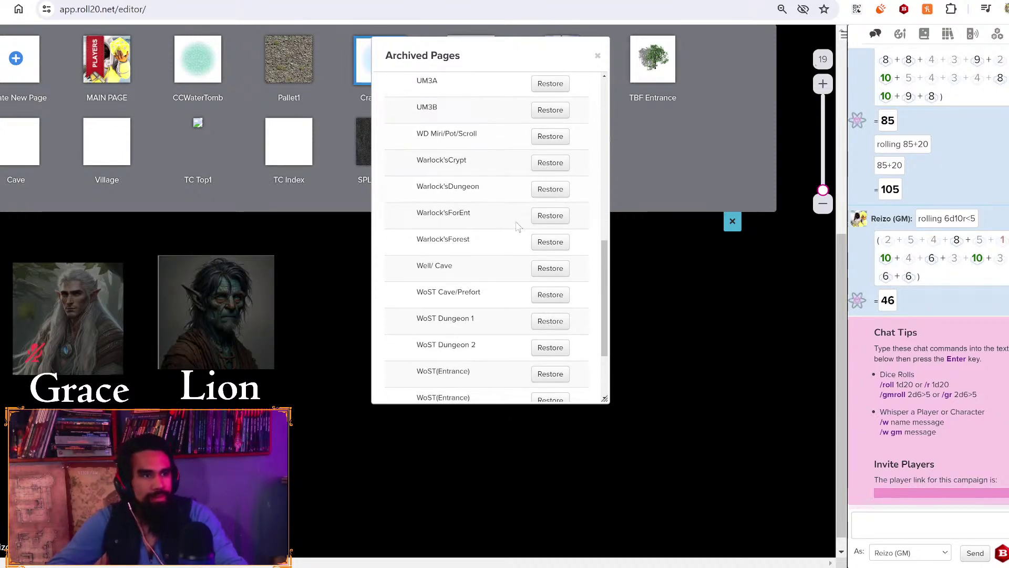
click(549, 189)
Look through the remaining archived pages, close the archive and open the Warlock'sDungeon page
scroll(494, 230, down, 2)
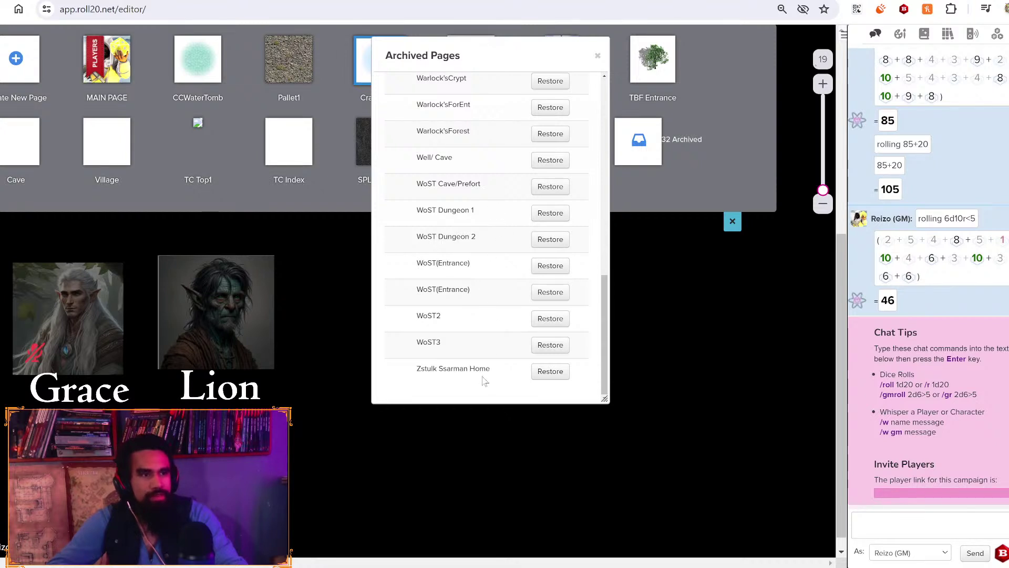
scroll(484, 381, up, 15)
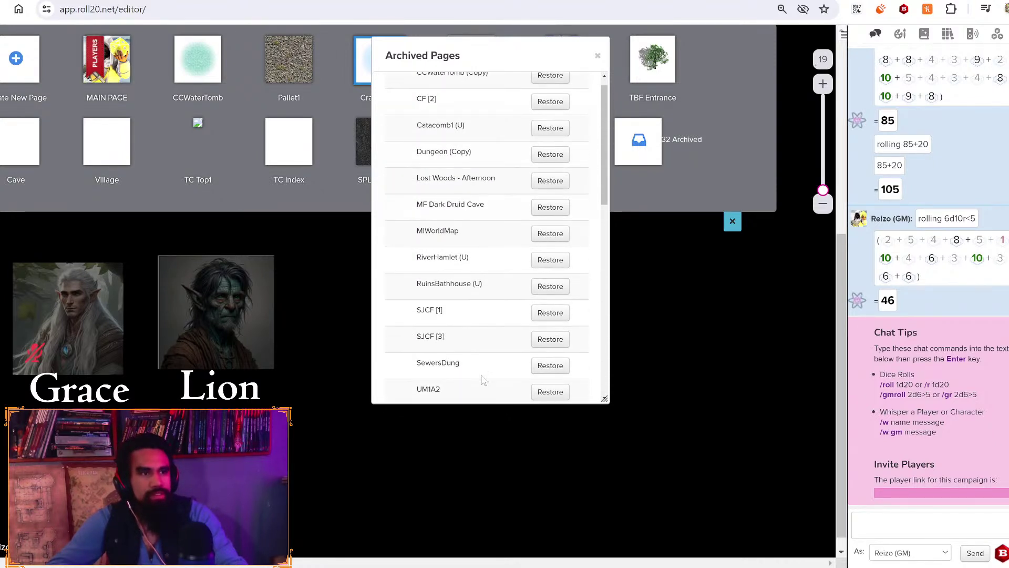
scroll(484, 380, up, 1)
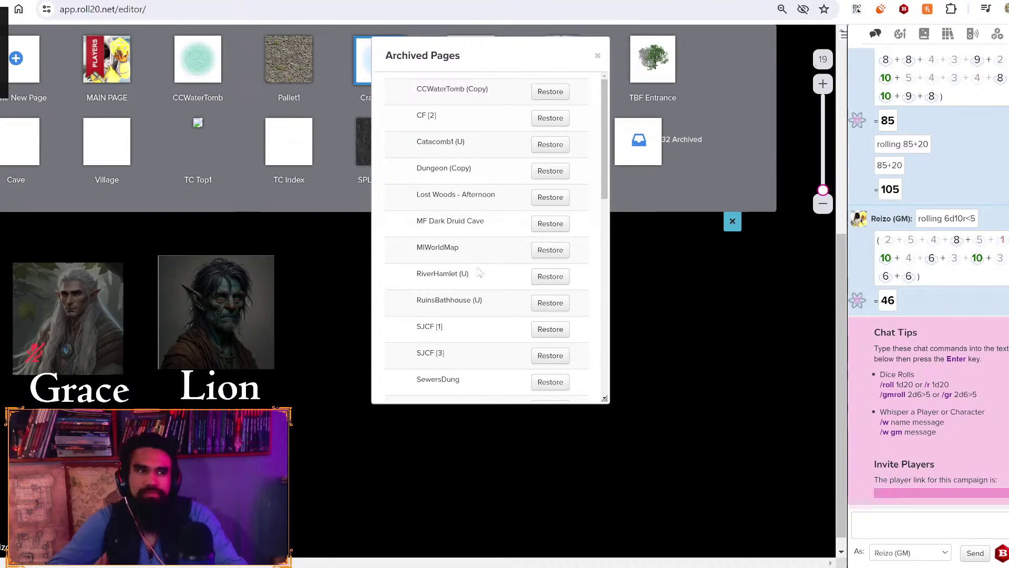
scroll(479, 273, down, 6)
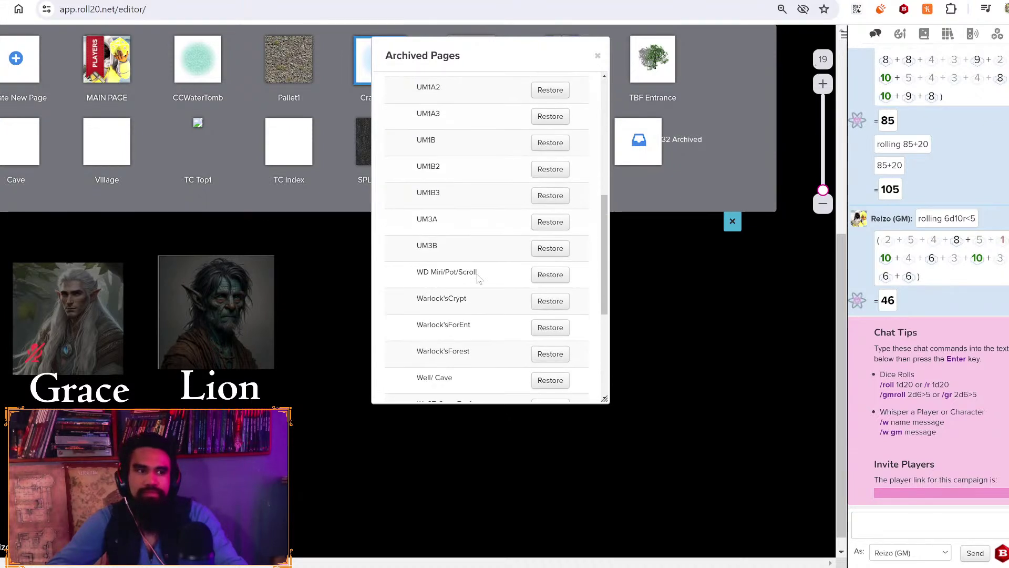
scroll(479, 279, down, 4)
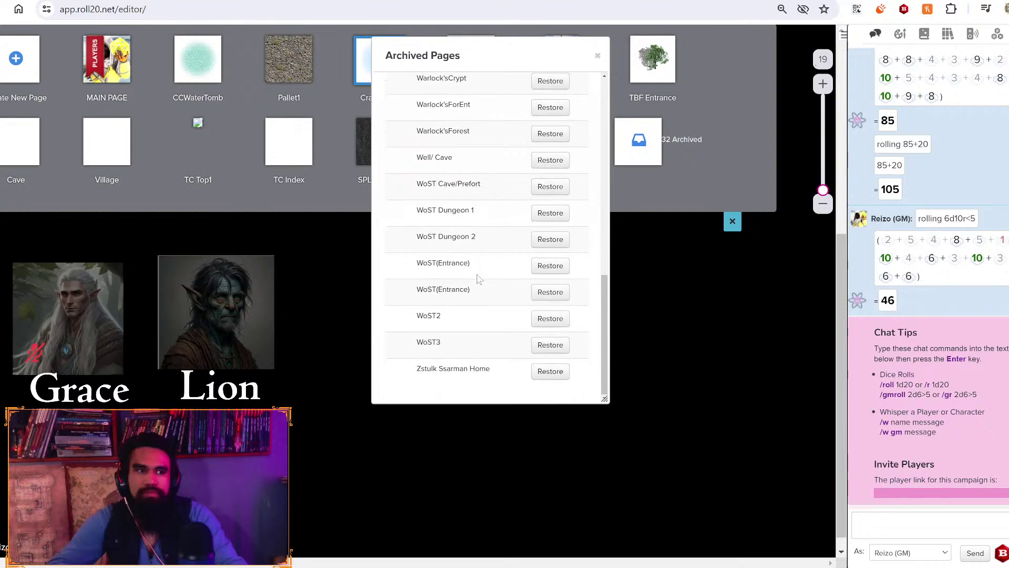
click(597, 56)
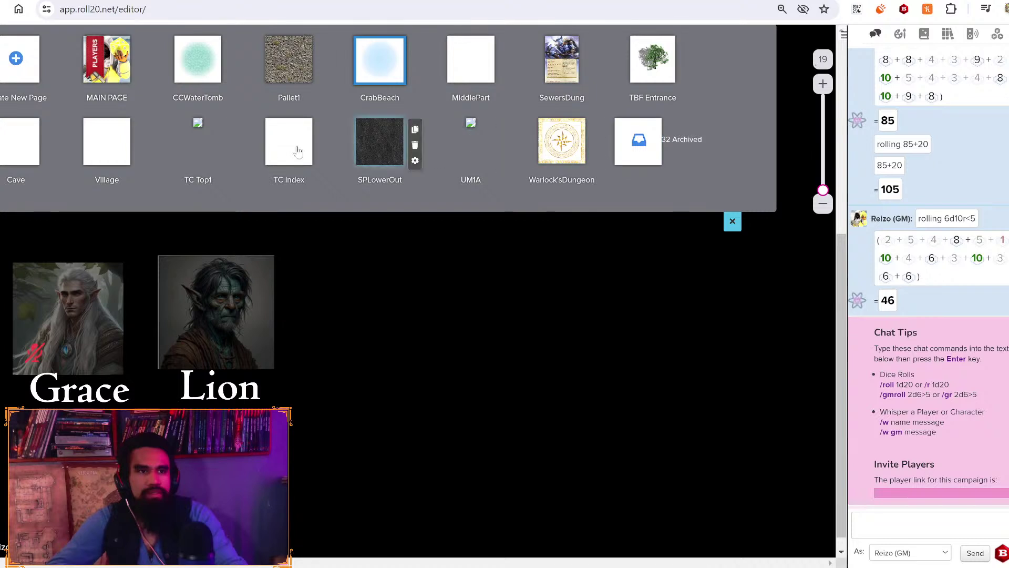
click(574, 137)
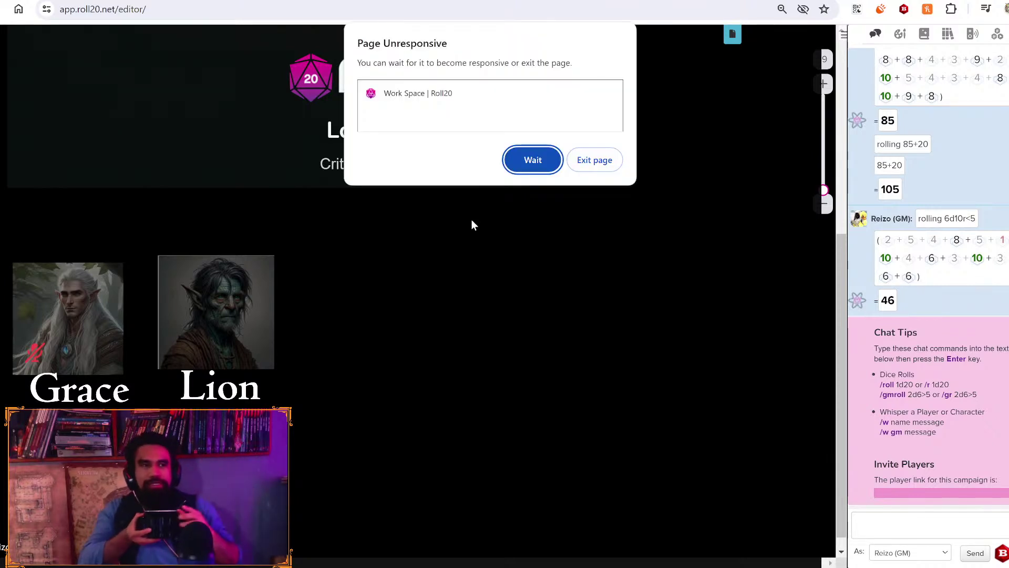
Wait for the unresponsive page to load, close the page list and survey the upper half of the Warlock'sDungeon map
click(539, 160)
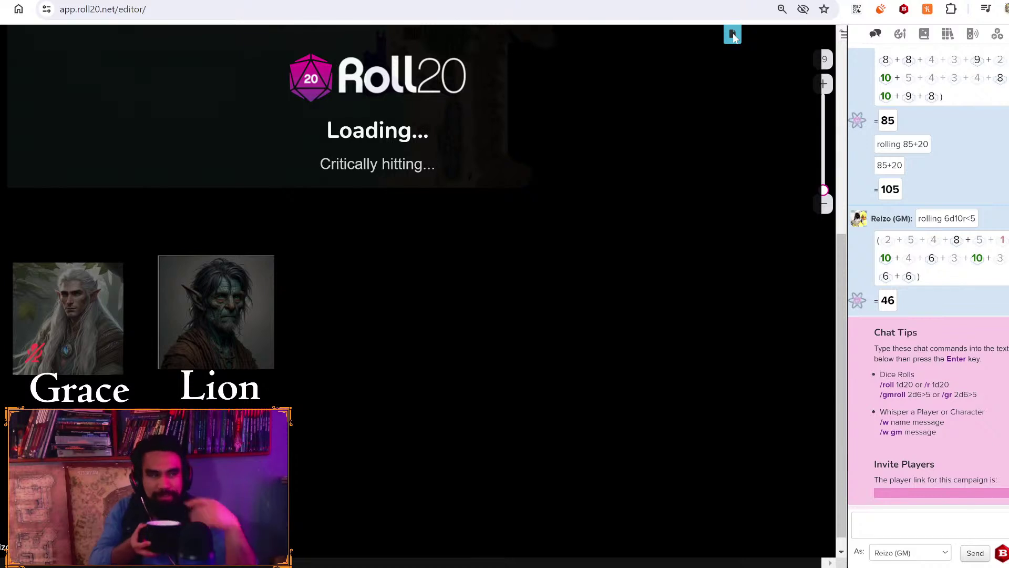
click(733, 34)
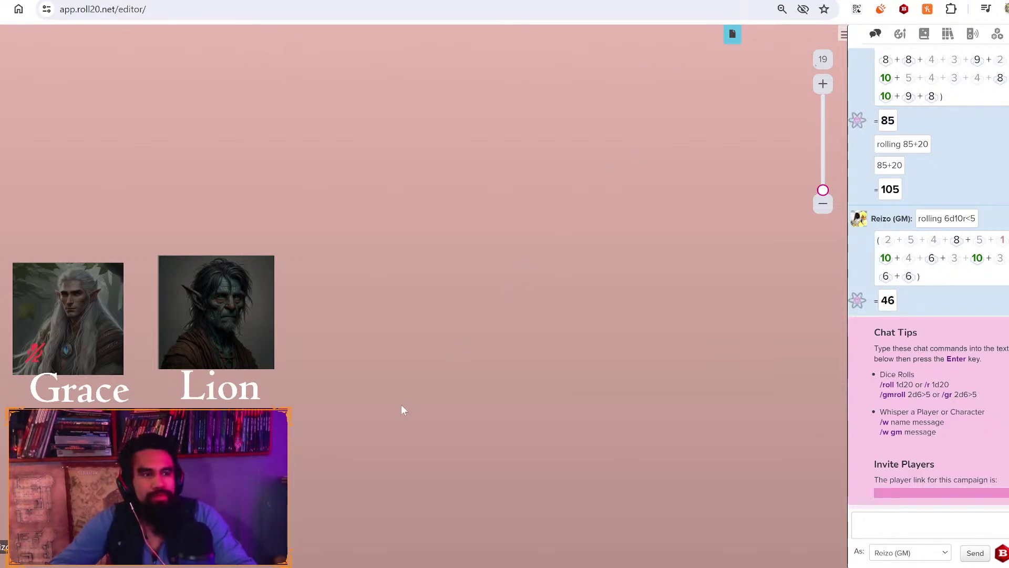
click(733, 35)
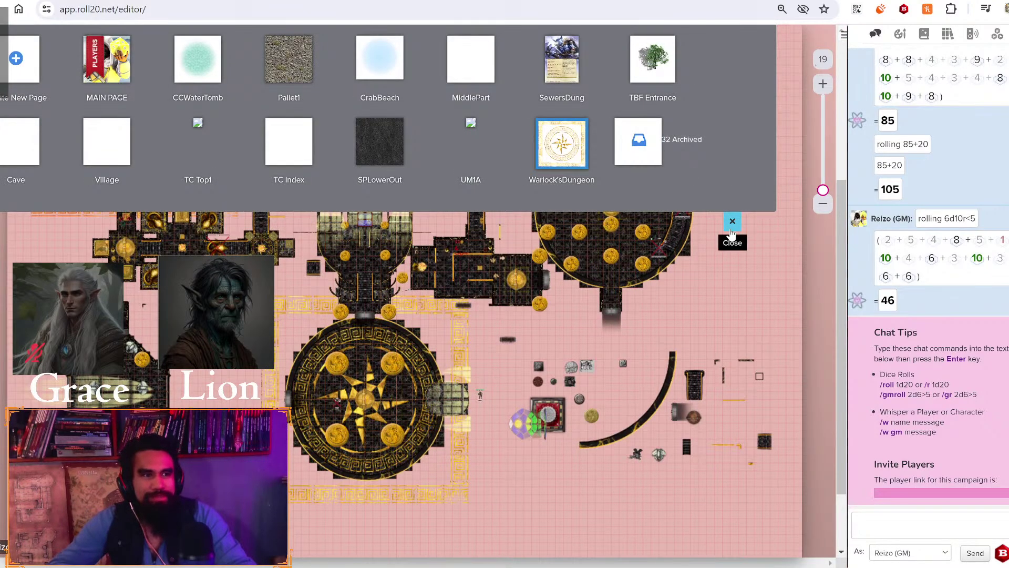
click(732, 228)
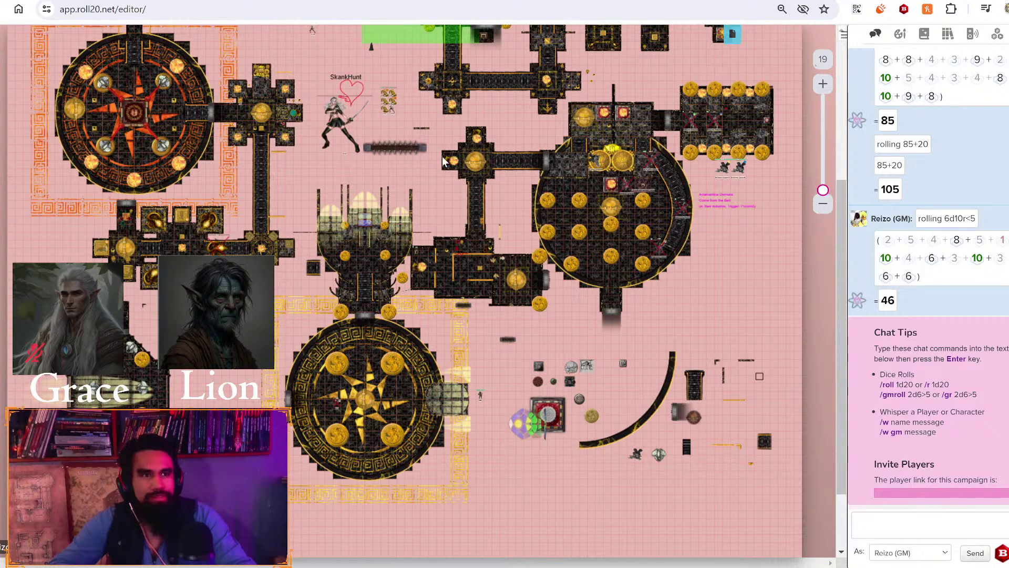
scroll(565, 158, up, 2)
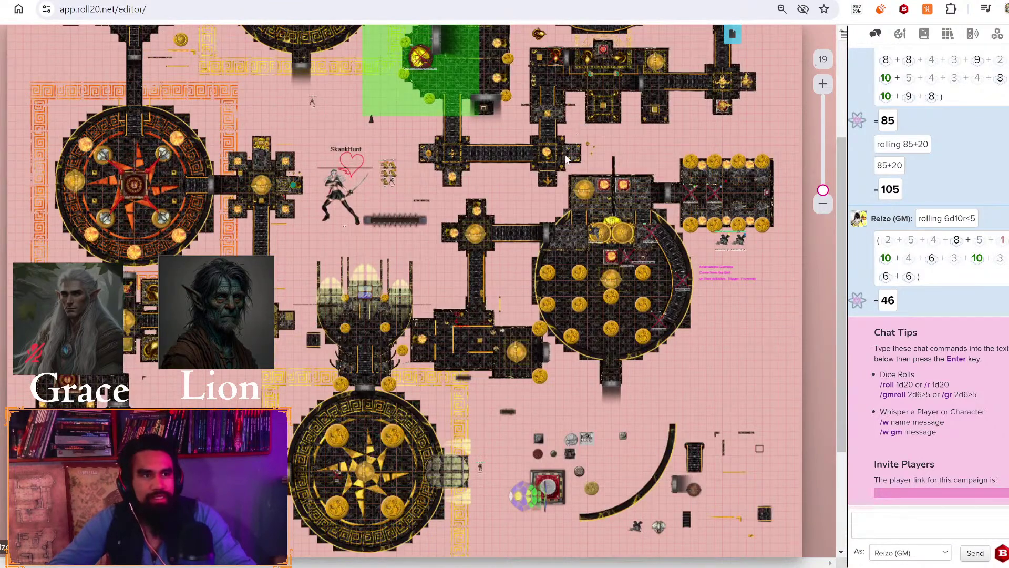
scroll(565, 158, up, 6)
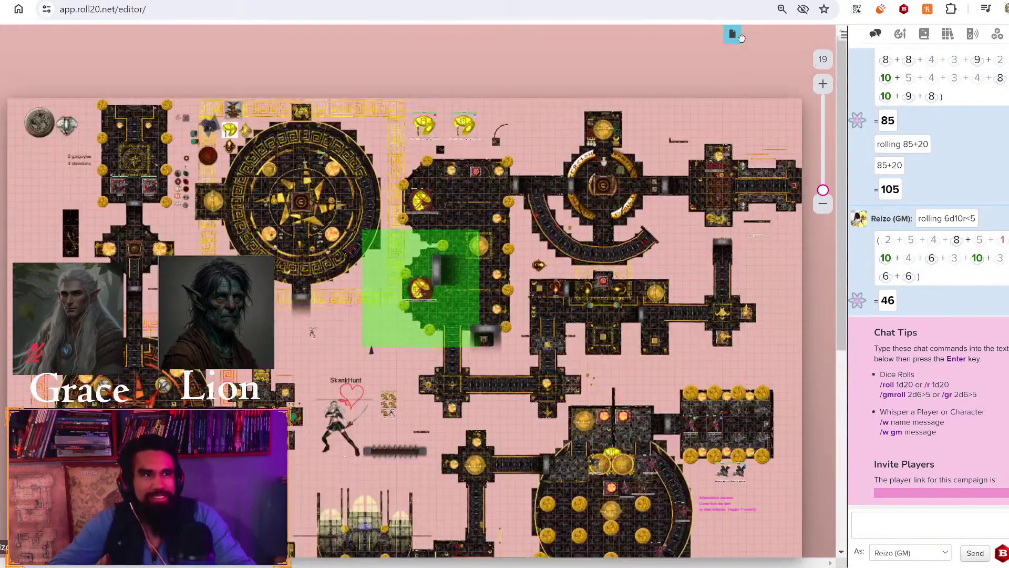
Archive the CCWaterTomb and SewersDung pages through their page settings
click(733, 36)
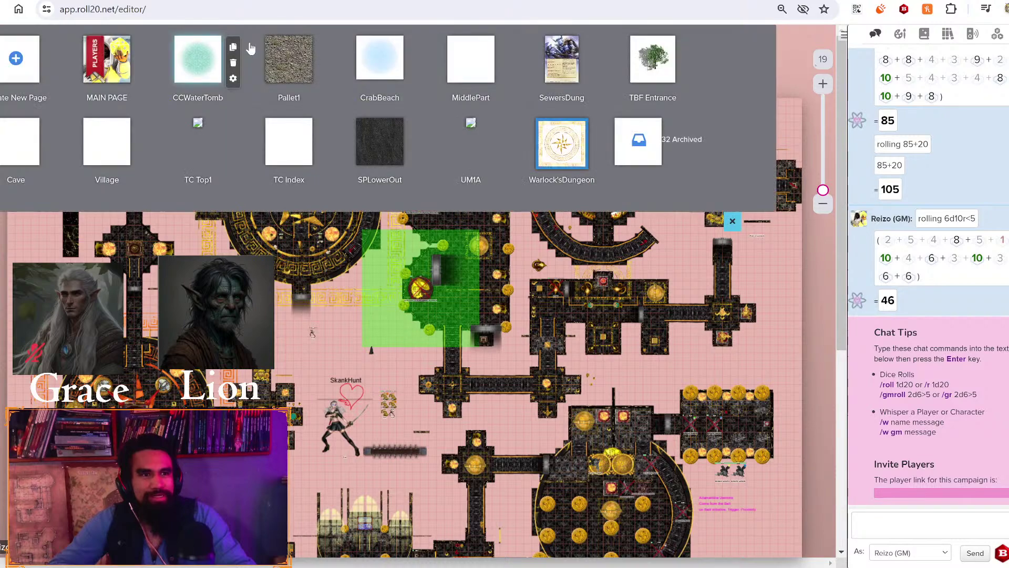
mouse_move(198, 63)
click(233, 80)
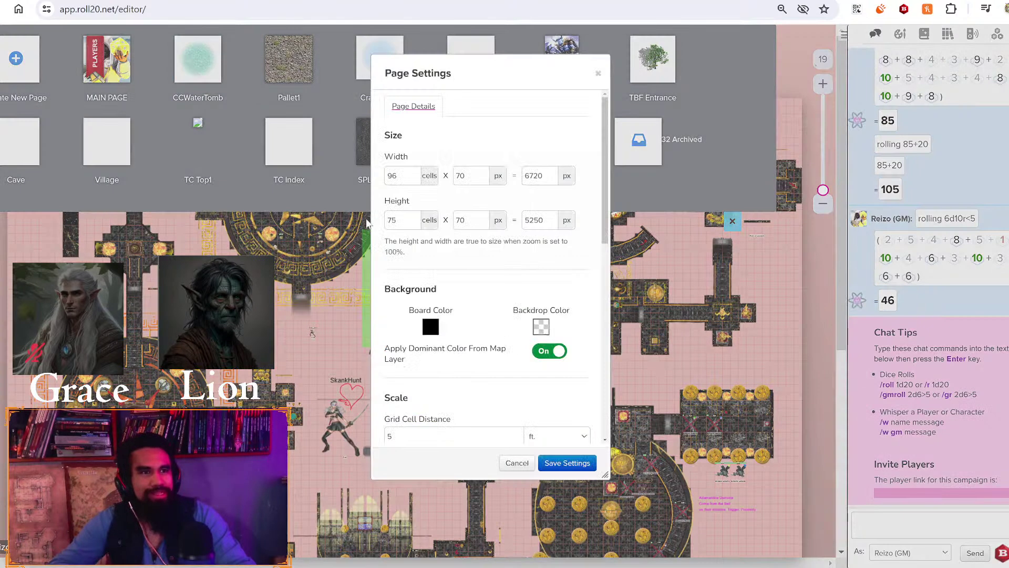
scroll(468, 337, down, 5)
scroll(468, 336, down, 4)
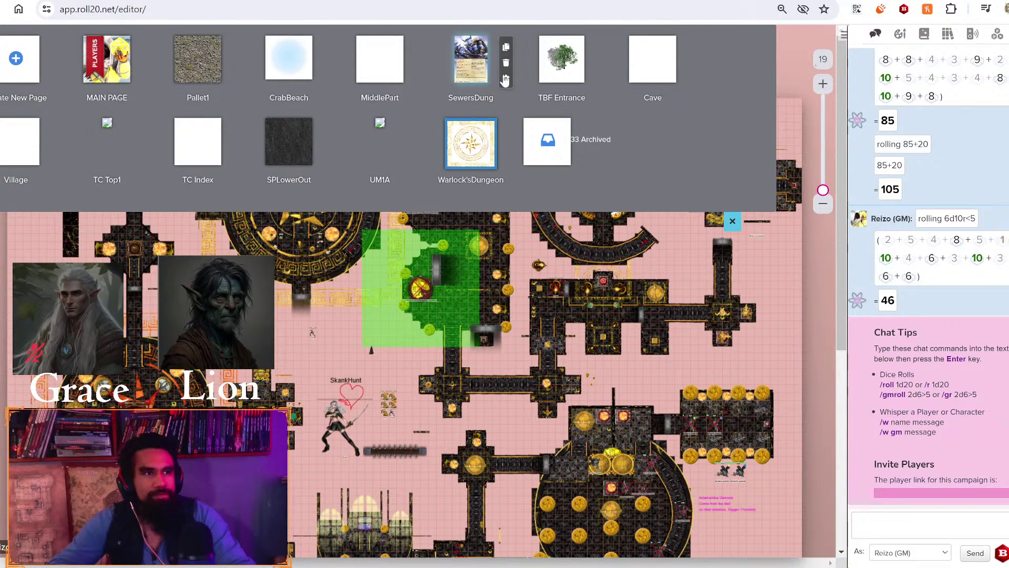
click(505, 79)
scroll(489, 263, down, 5)
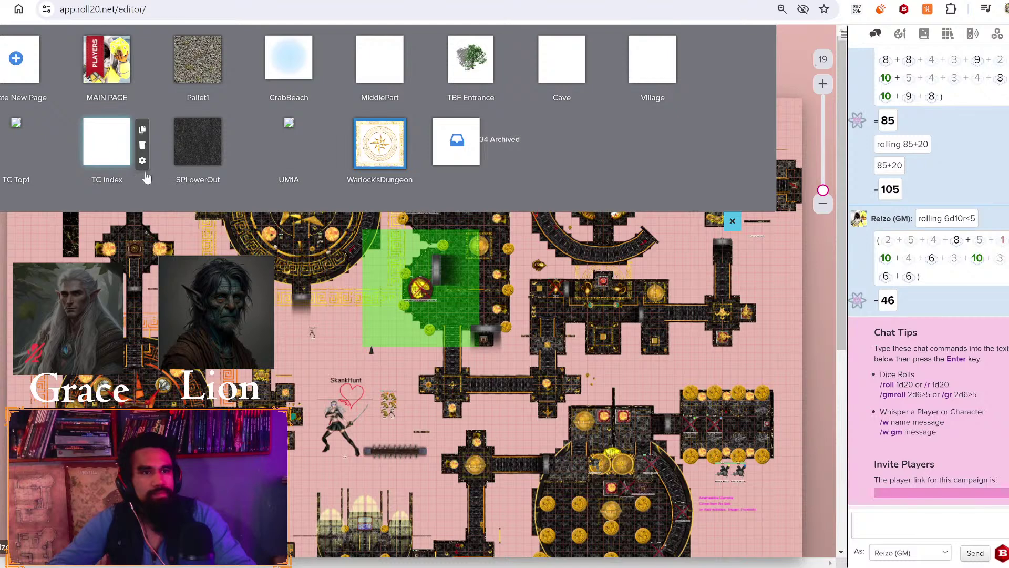
Archive the TC Index page through its page settings
click(142, 162)
scroll(452, 300, down, 8)
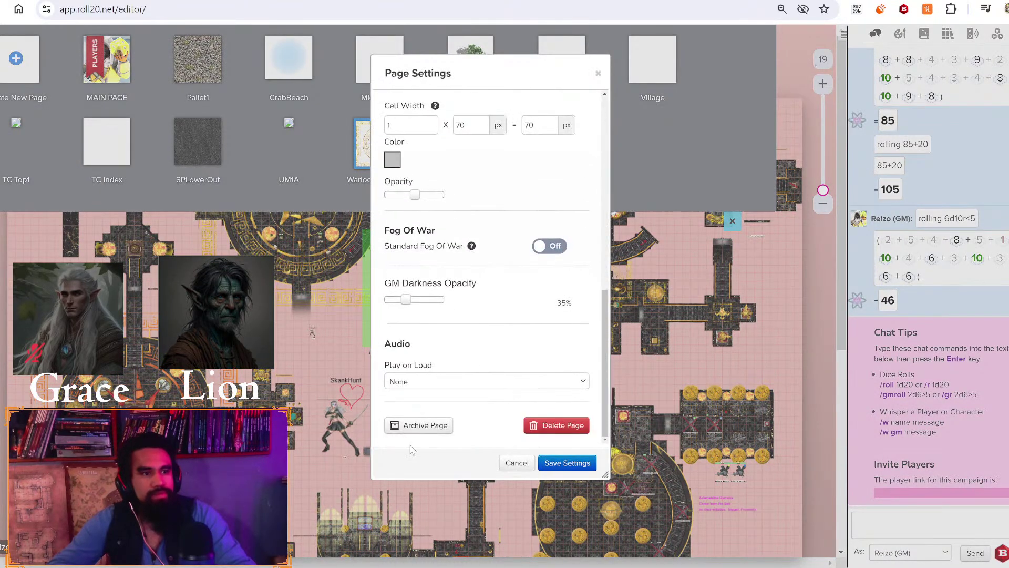
click(413, 432)
click(414, 436)
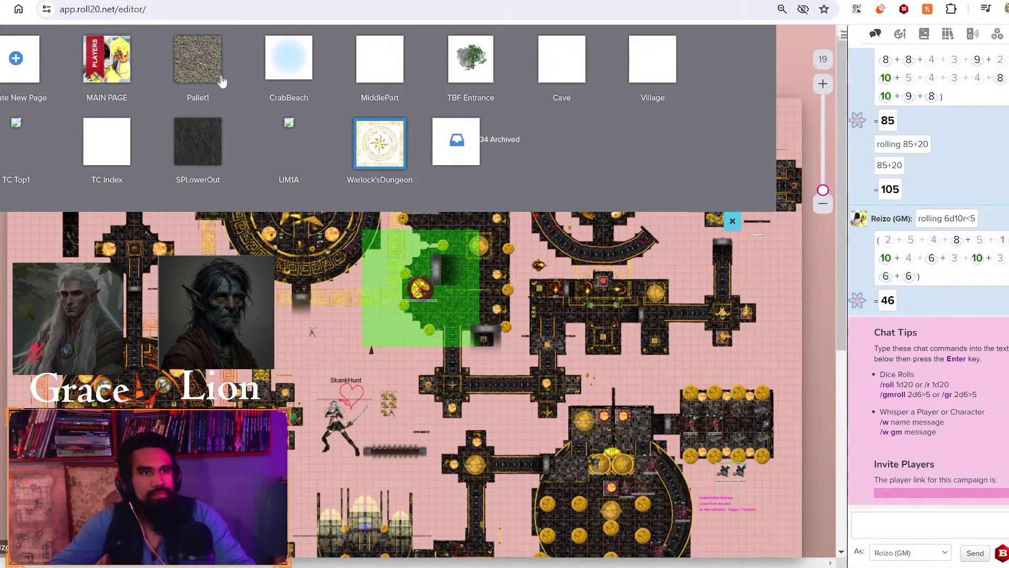
Insert a new page between CrabBeach and MiddlePart, and archive the CrabBeach page
click(334, 62)
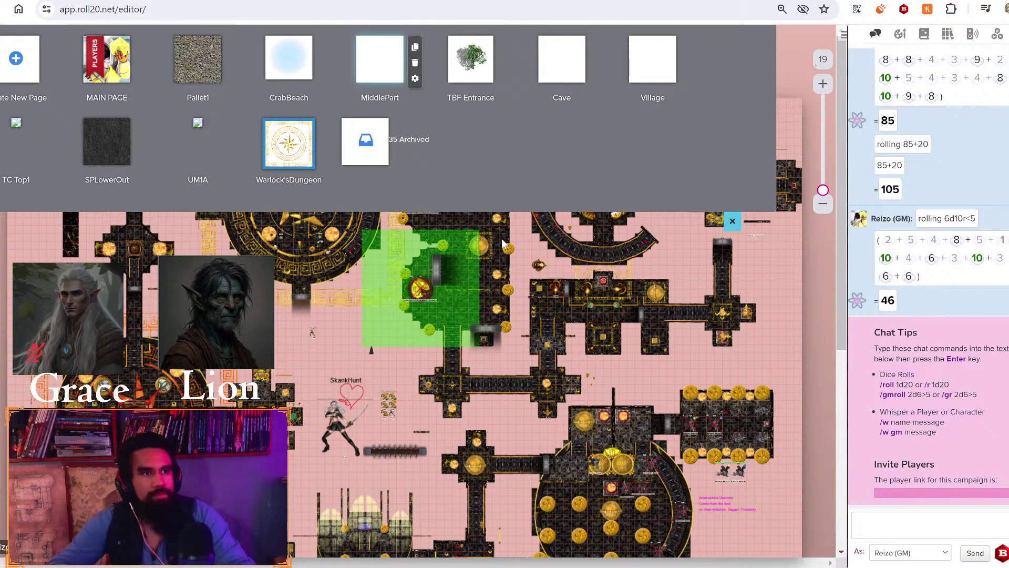
mouse_move(318, 78)
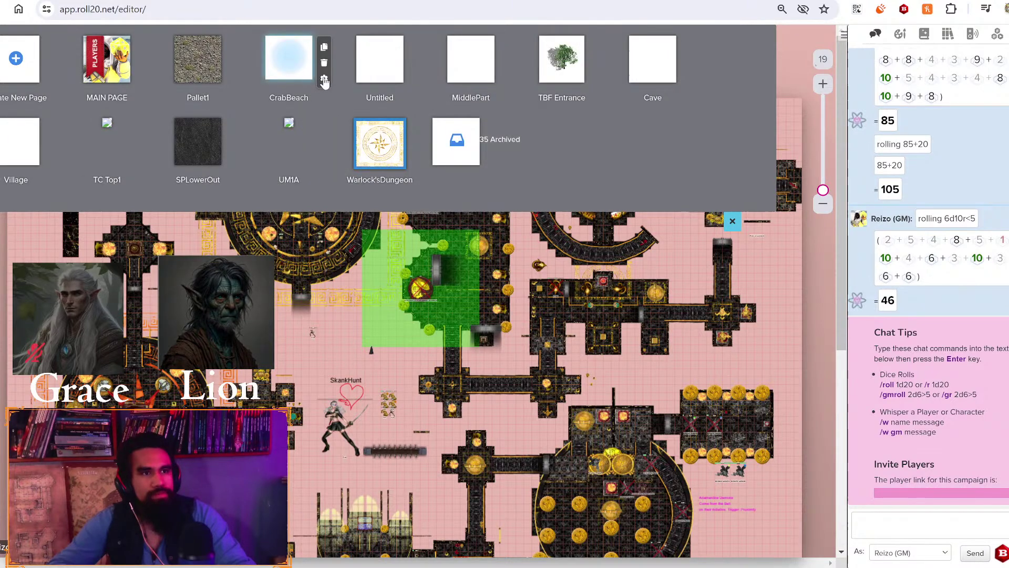
click(325, 79)
scroll(489, 315, down, 5)
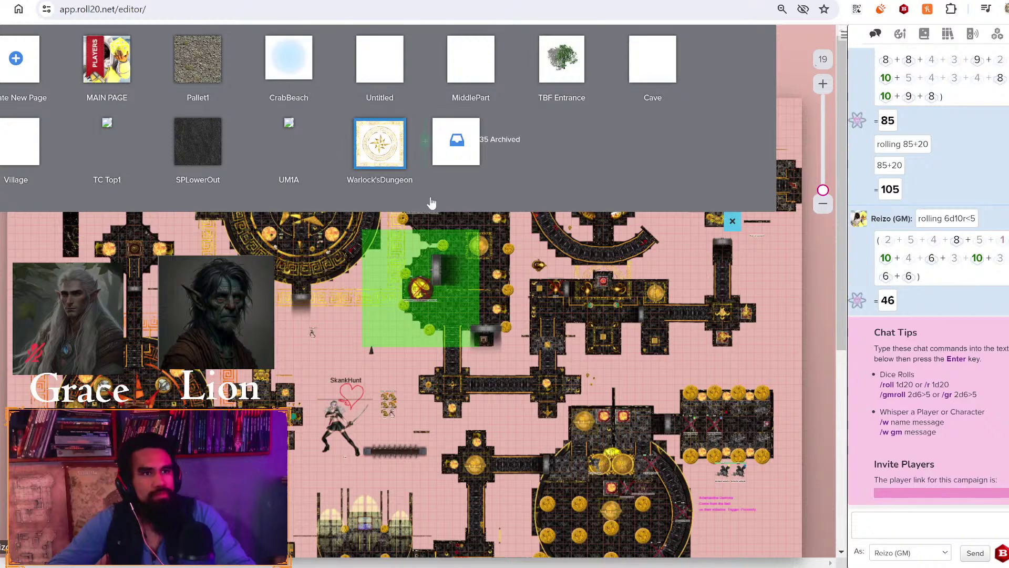
Archive the SPLowerOut page and close the page list
mouse_move(486, 64)
mouse_down()
mouse_move(506, 59)
mouse_move(421, 60)
mouse_move(148, 181)
mouse_up()
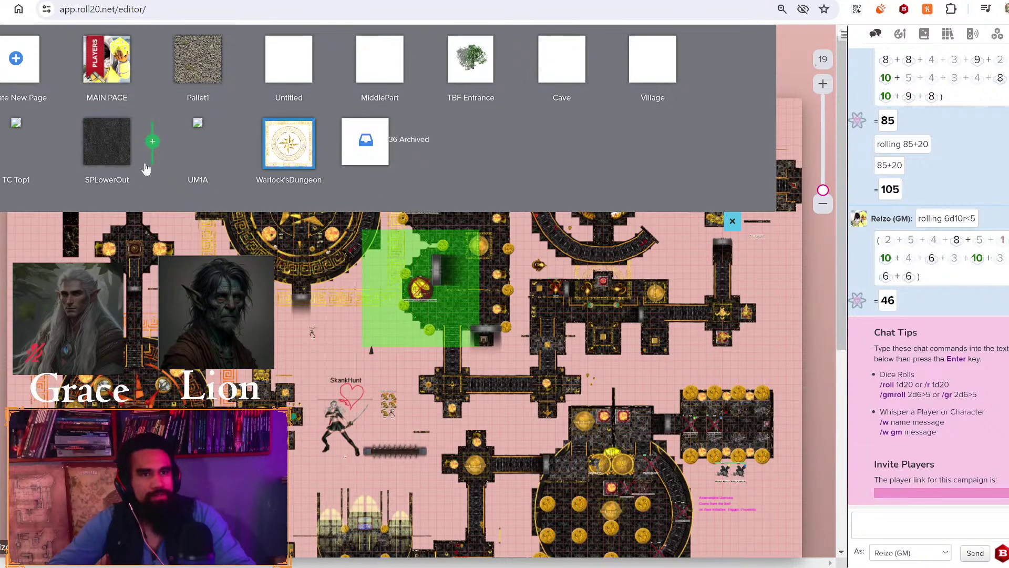
click(142, 166)
scroll(406, 365, down, 6)
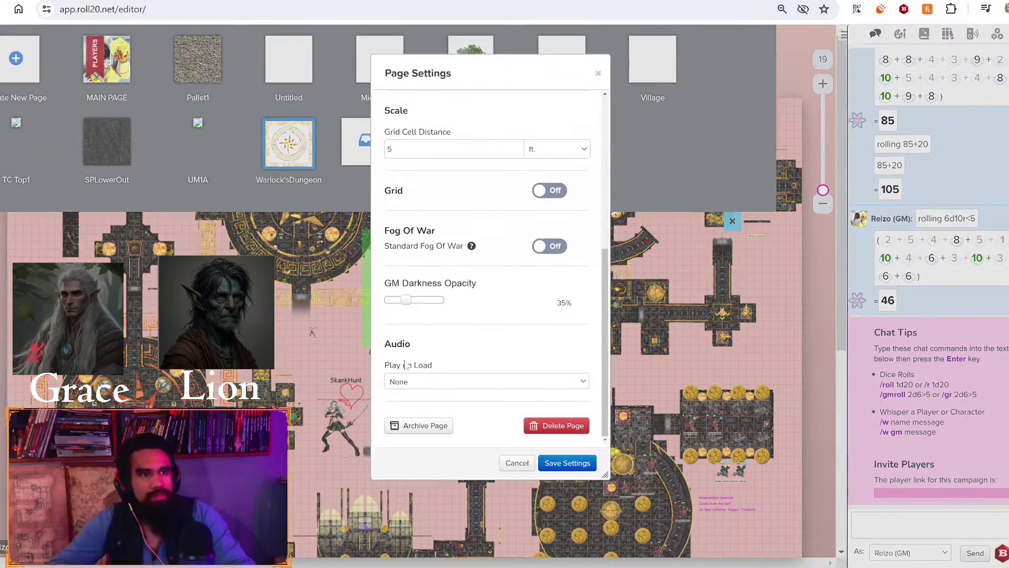
click(419, 426)
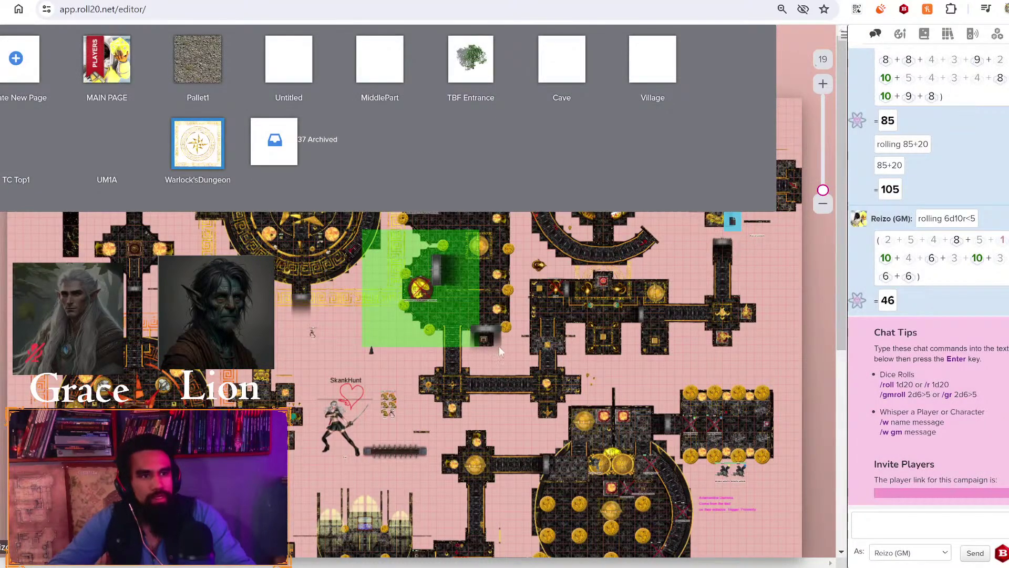
click(732, 221)
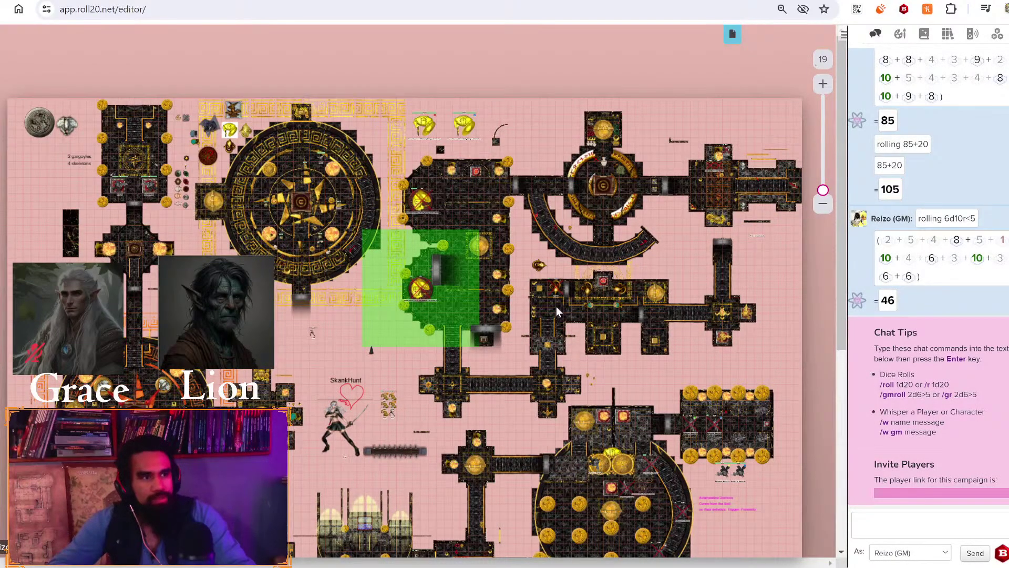
Examine the Warlock'sDungeon map's northwest entrance room with its two gargoyles, gold medallion floor, coin pillars and surrounding urn props
scroll(554, 305, up, 3)
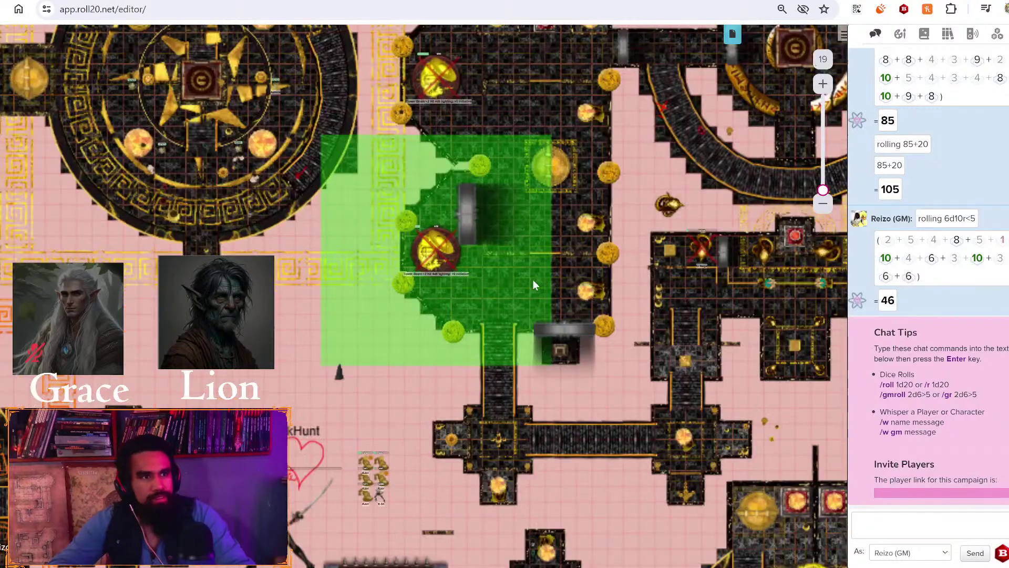
scroll(533, 284, up, 3)
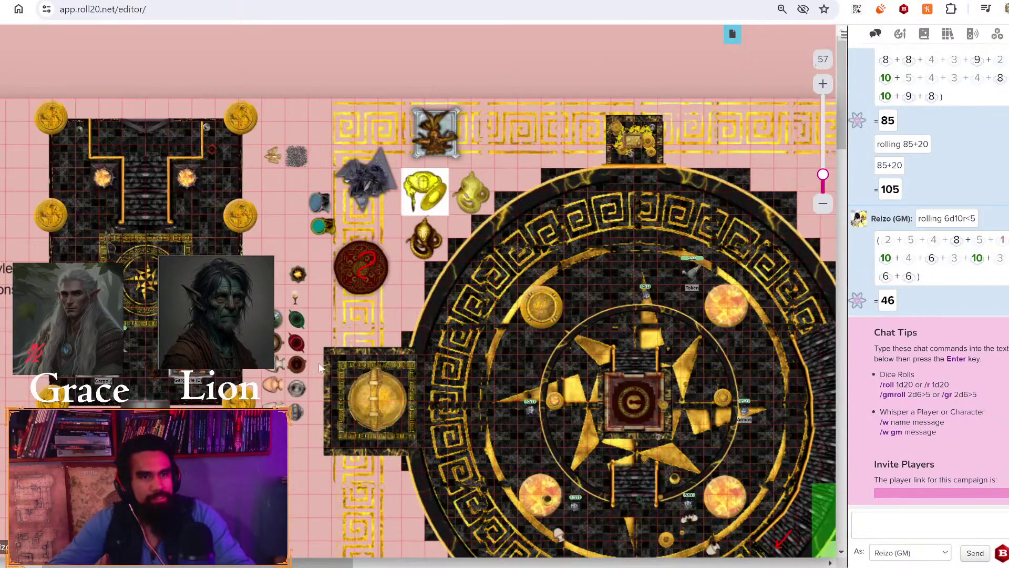
drag(757, 317, 581, 258)
drag(438, 338, 654, 318)
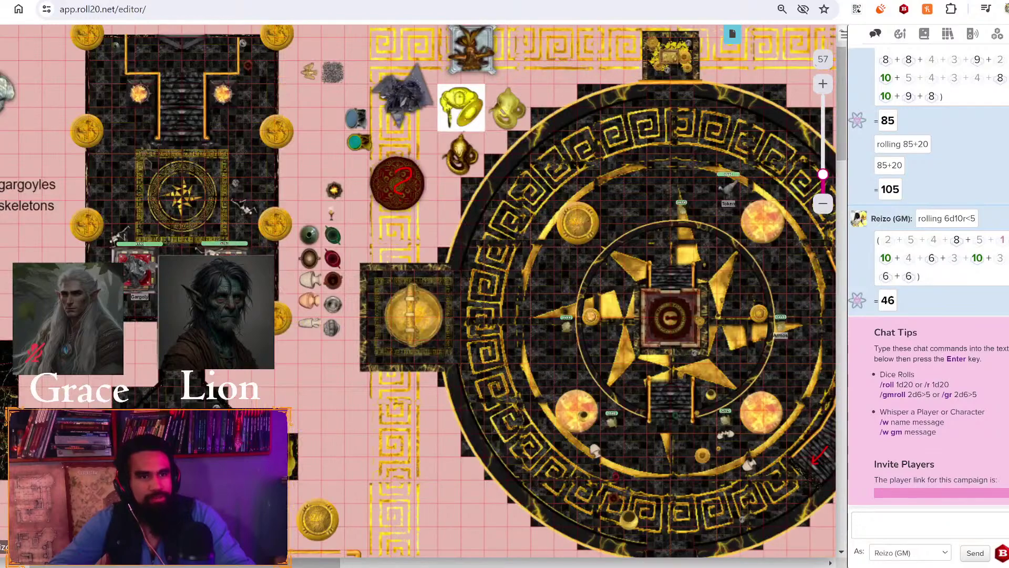
scroll(153, 335, up, 2)
scroll(153, 336, up, 3)
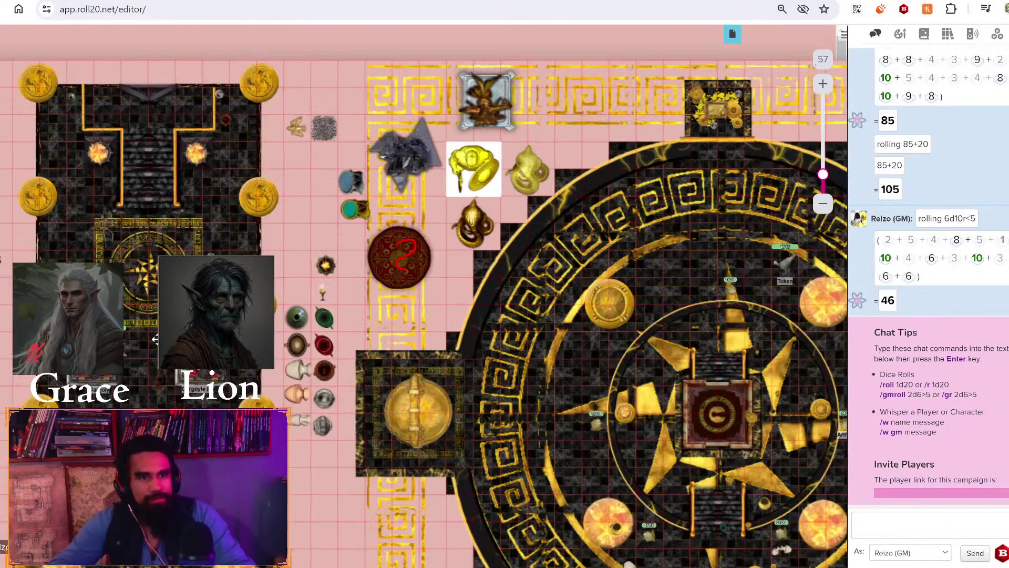
scroll(153, 336, up, 2)
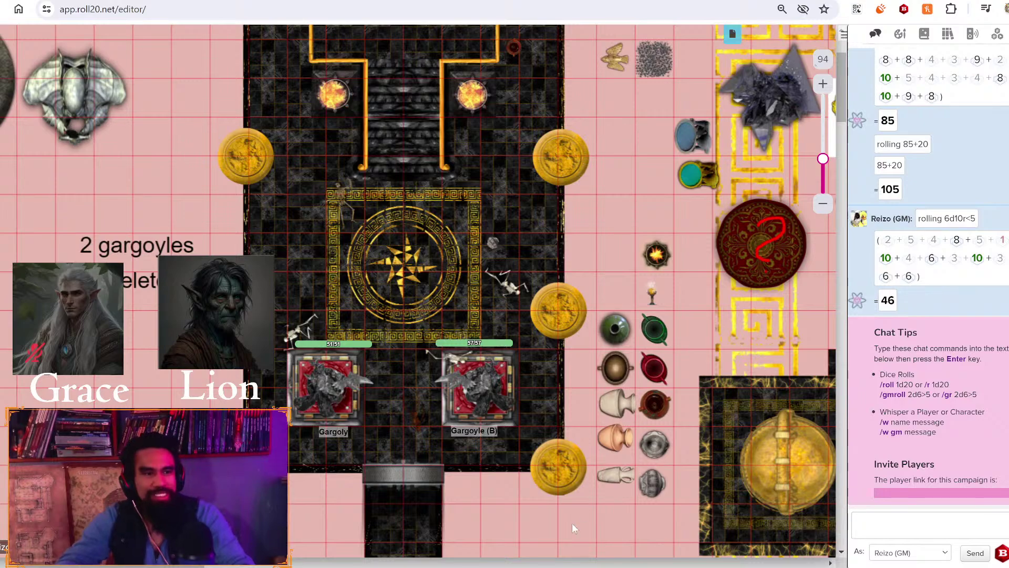
scroll(541, 528, down, 5)
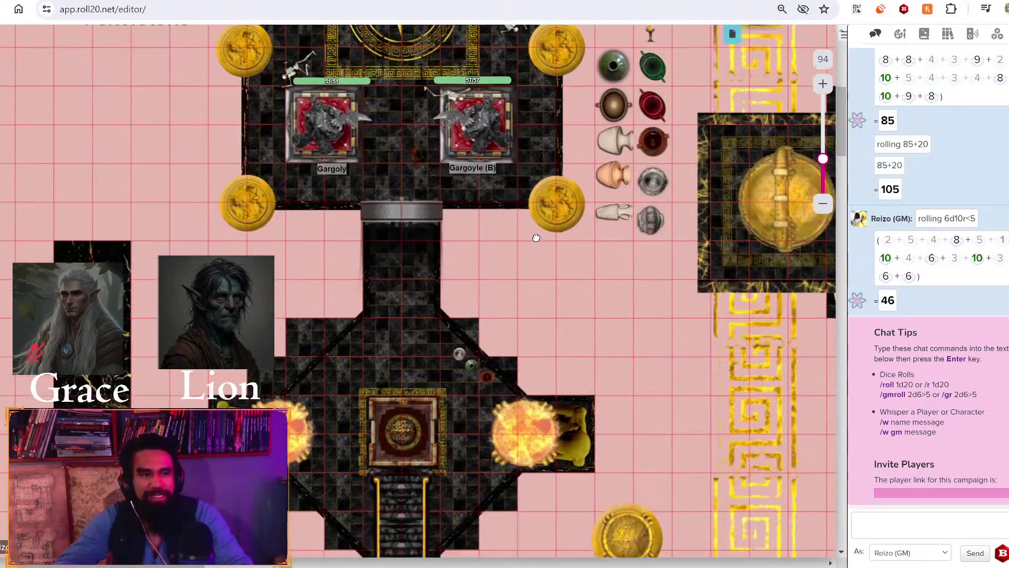
scroll(572, 361, down, 2)
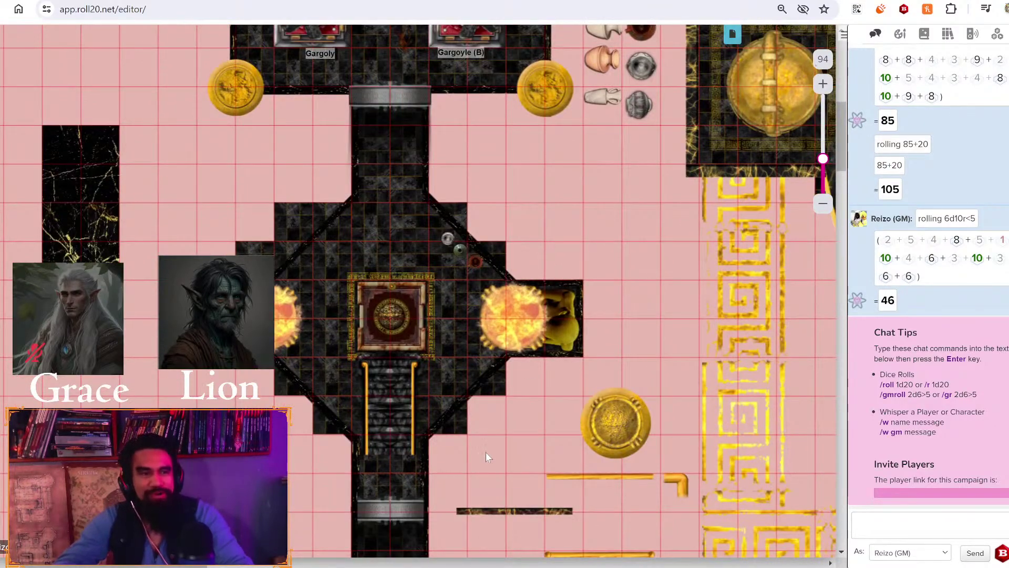
scroll(485, 451, up, 5)
scroll(486, 450, up, 3)
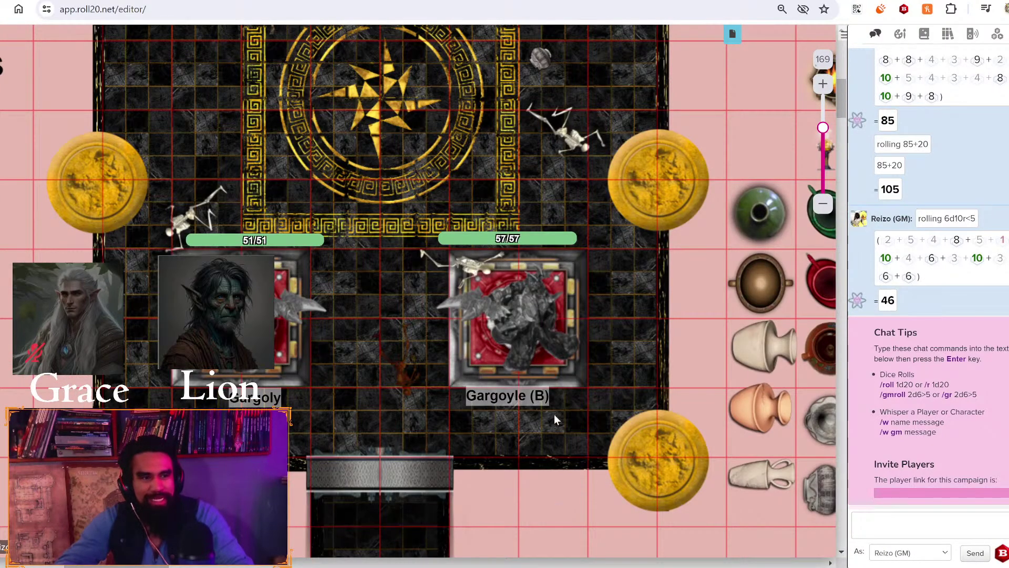
Follow the dungeon south from the fire-lit altar room, down the stairs and long corridor to the large circular chamber
scroll(554, 420, down, 10)
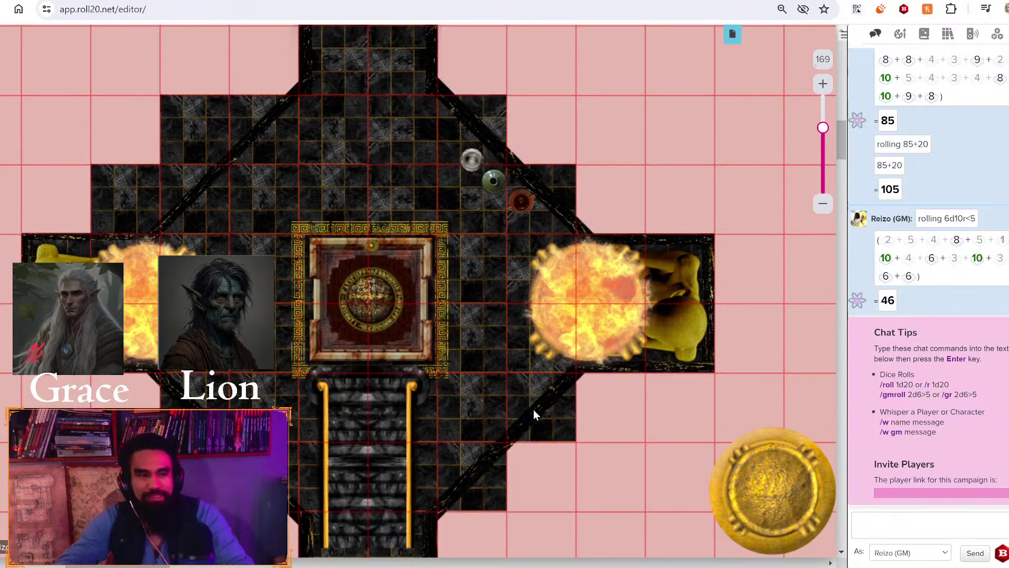
scroll(534, 418, up, 1)
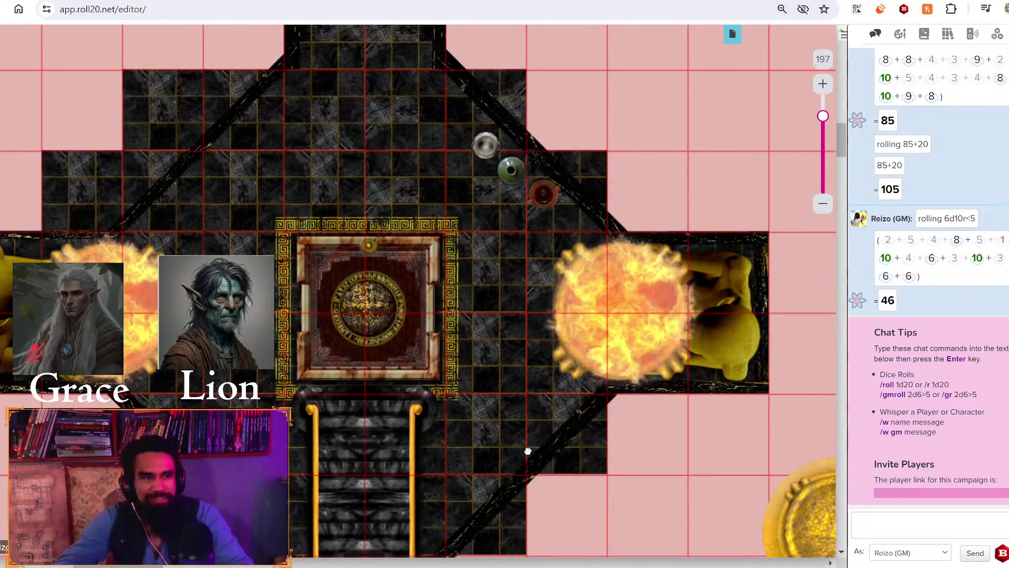
scroll(393, 287, up, 1)
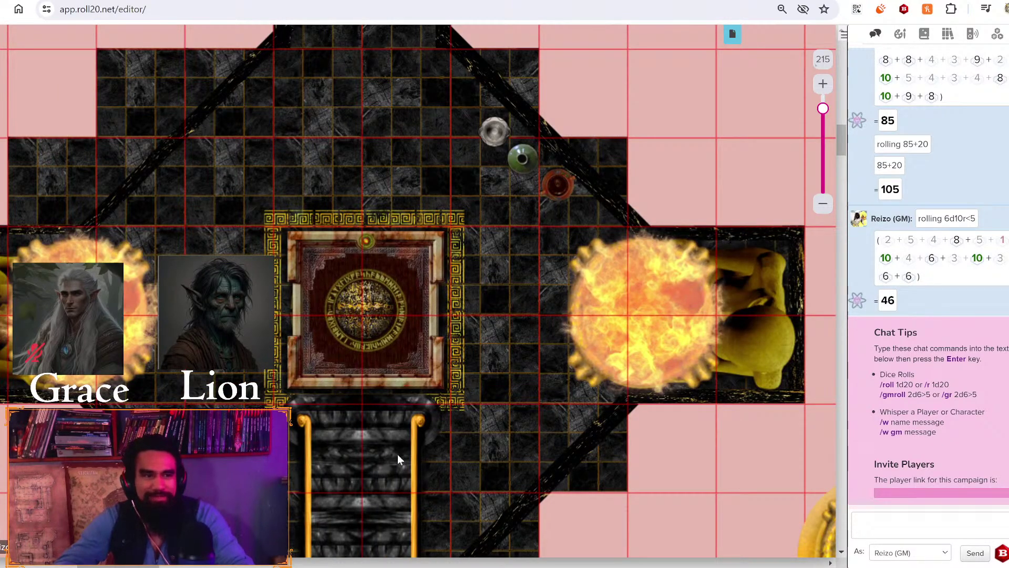
drag(398, 457, 395, 395)
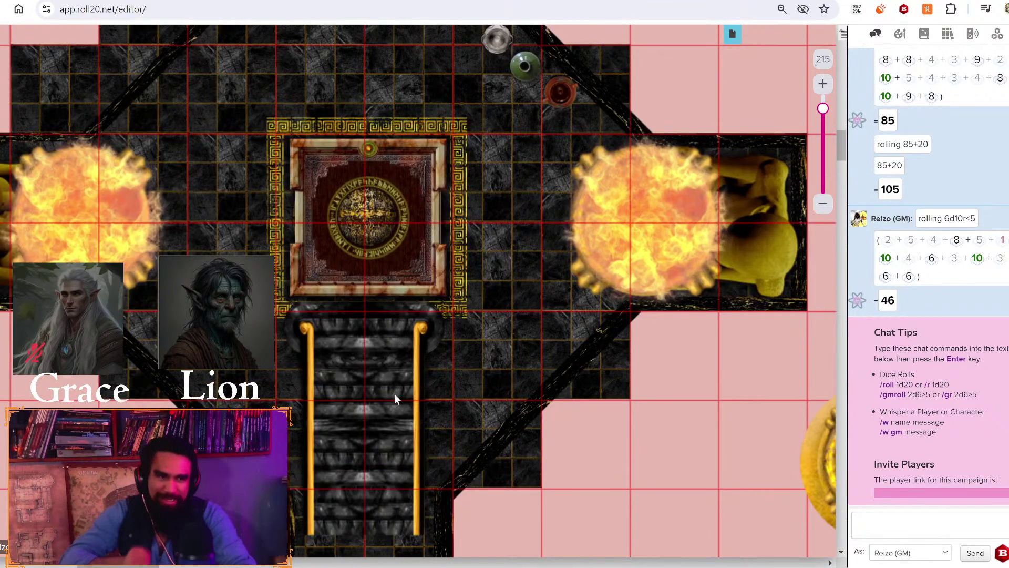
drag(382, 488, 402, 220)
drag(400, 435, 403, 249)
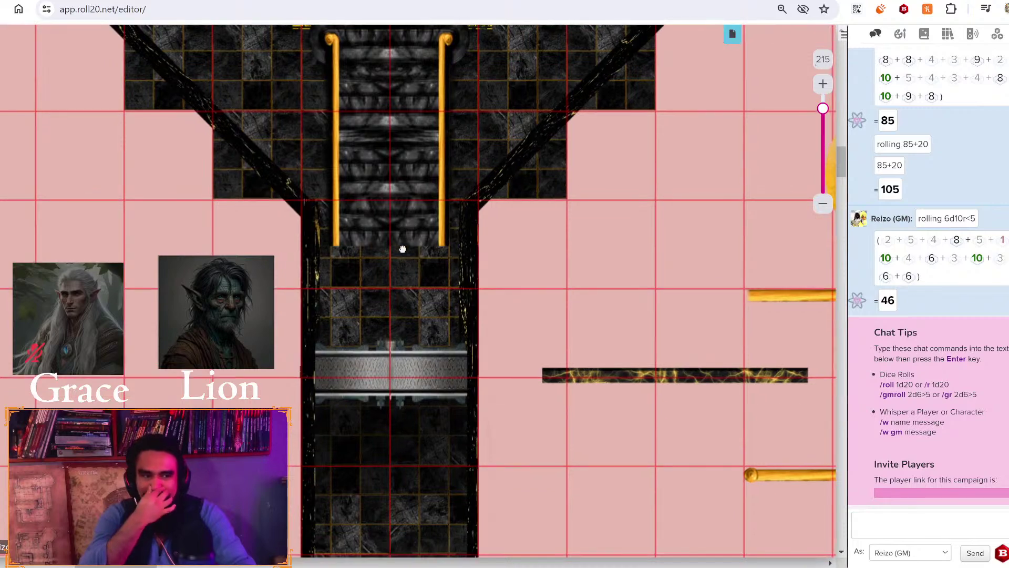
scroll(413, 433, down, 8)
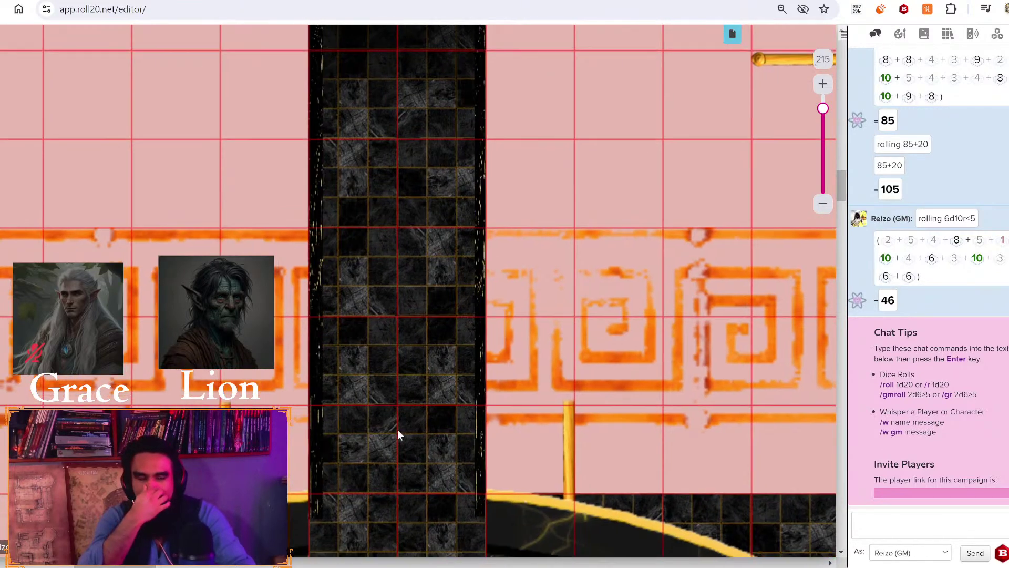
scroll(397, 434, down, 5)
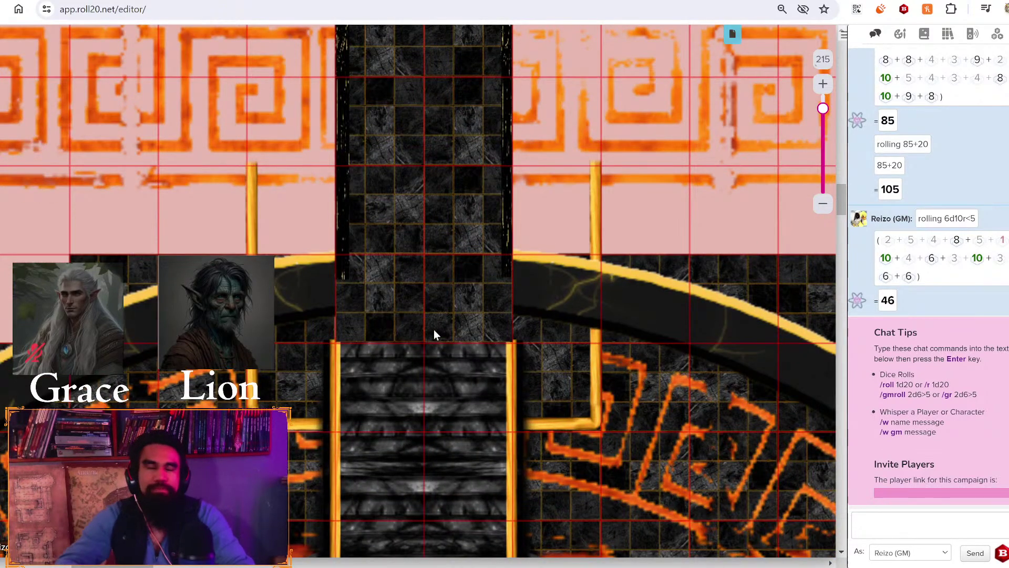
scroll(433, 329, down, 3)
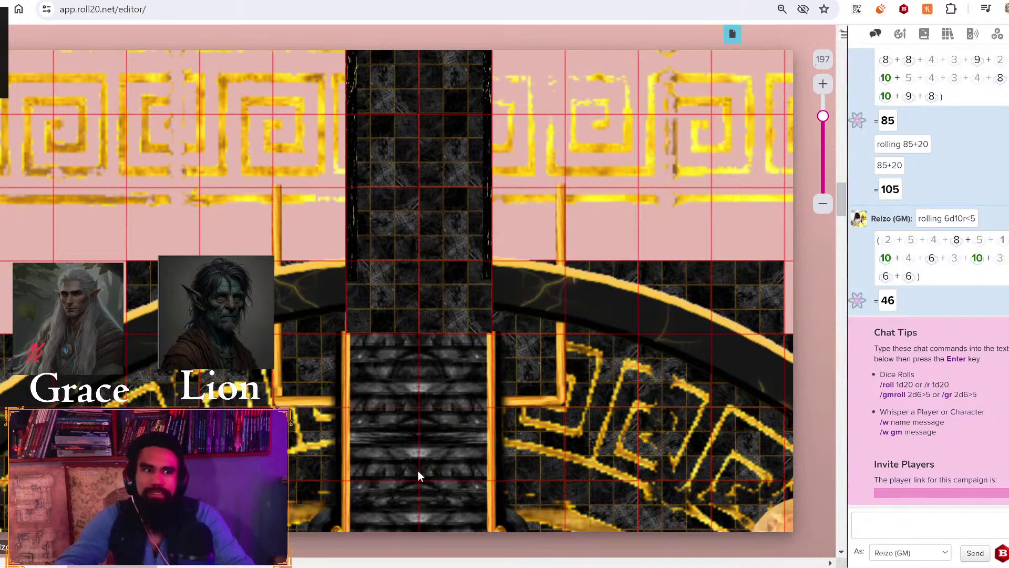
Examine the Warlock'sDungeon's large circular chamber, from its northern stairs down to the central red altar linked to statues by beams
scroll(453, 308, down, 2)
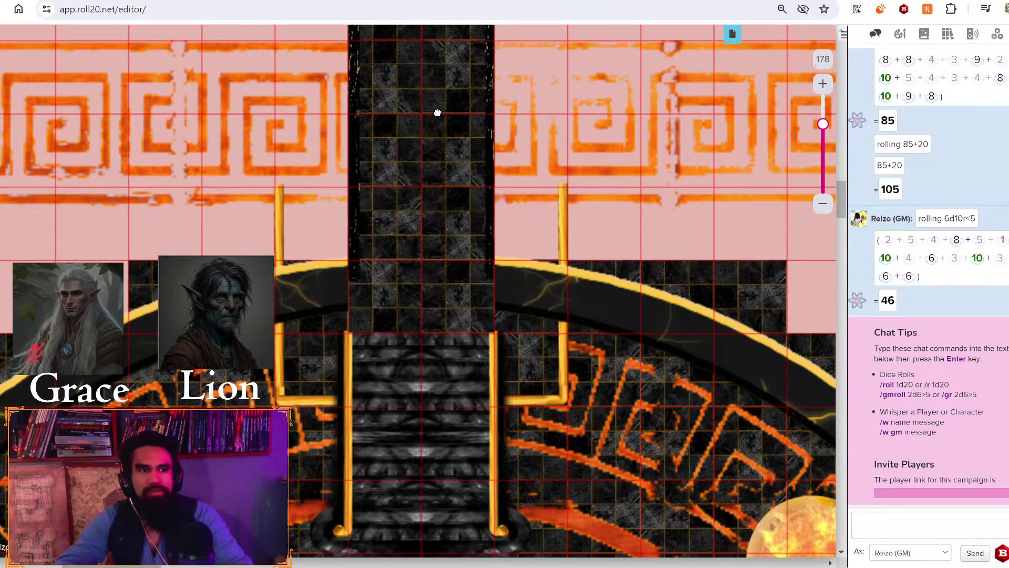
scroll(419, 463, down, 5)
key(ctrl+minus)
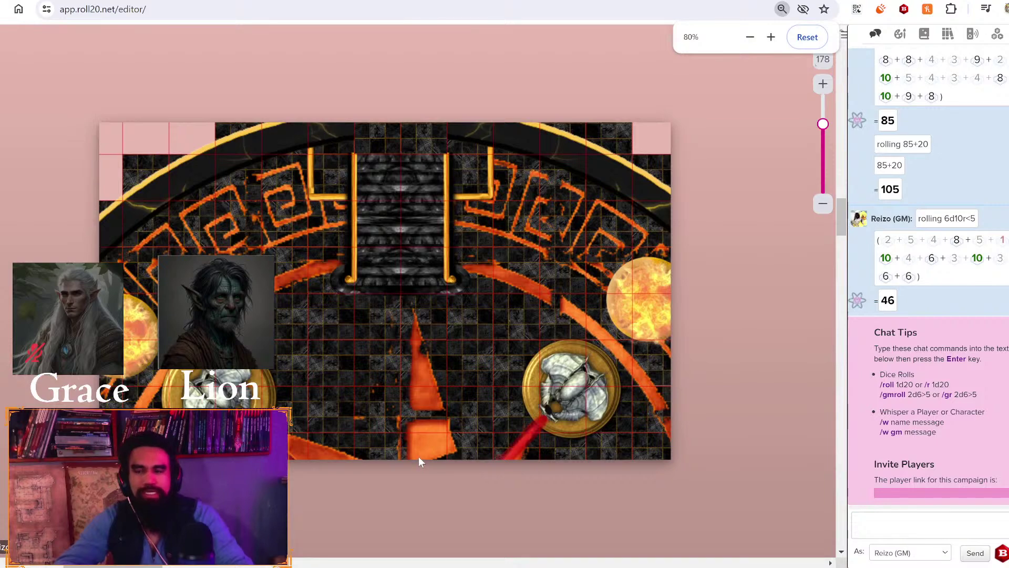
key(ctrl+plus)
scroll(432, 414, down, 4)
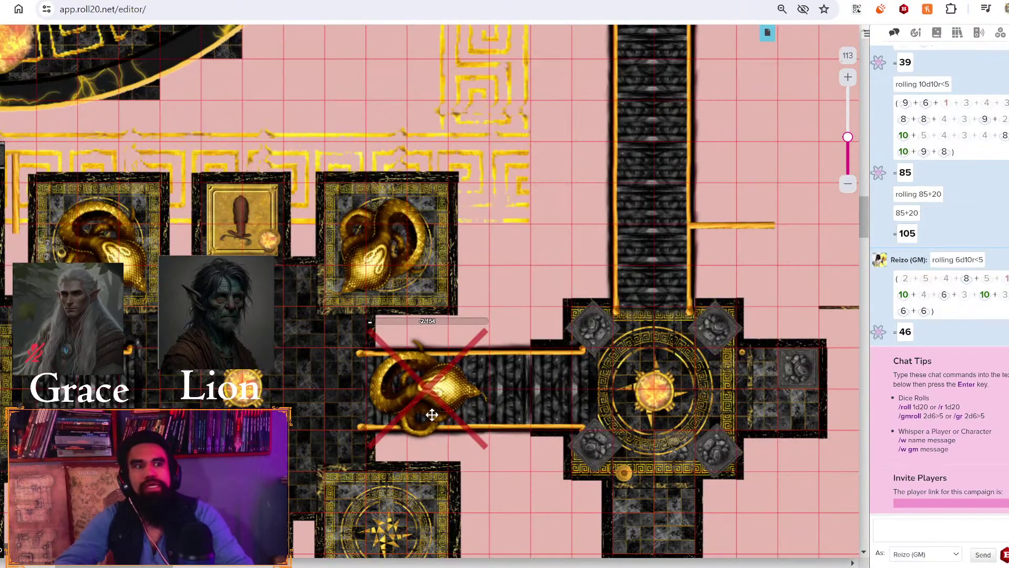
scroll(448, 384, up, 5)
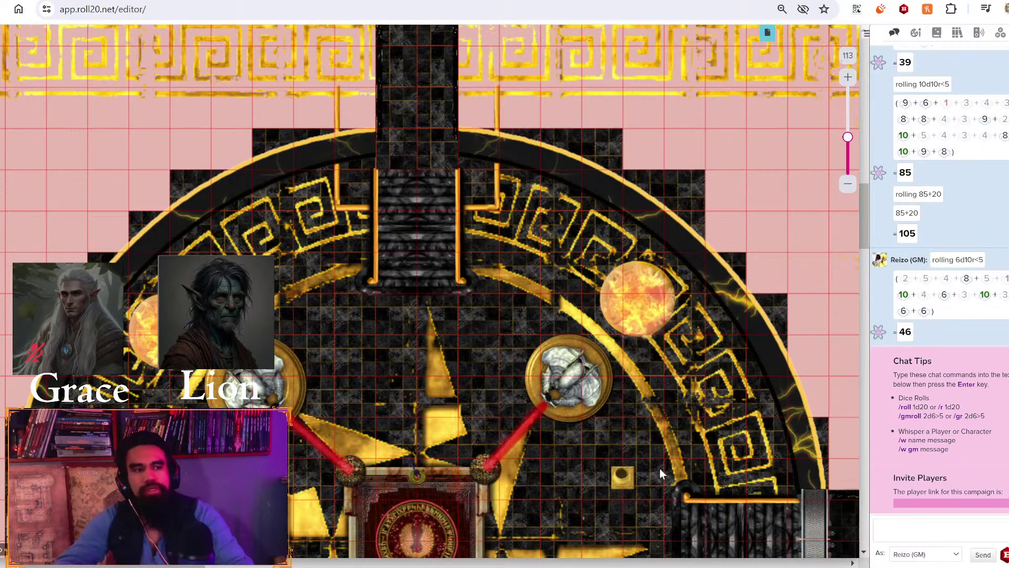
scroll(449, 271, down, 5)
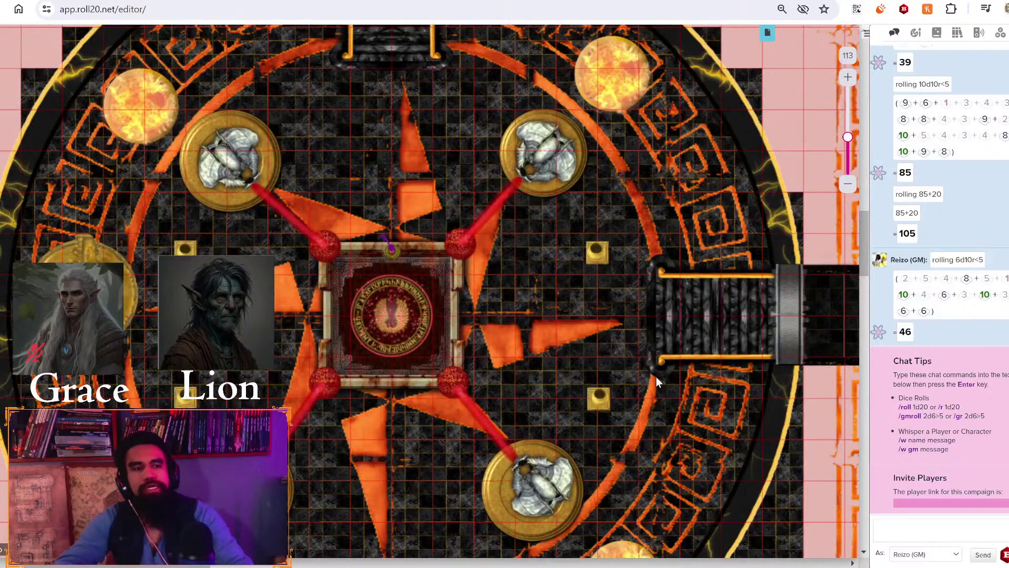
Follow the dungeon east to the treasure rooms, down the long stairs to the sun-medallion junction, and across to the arched-window hall
scroll(567, 364, right, 5)
scroll(543, 358, right, 5)
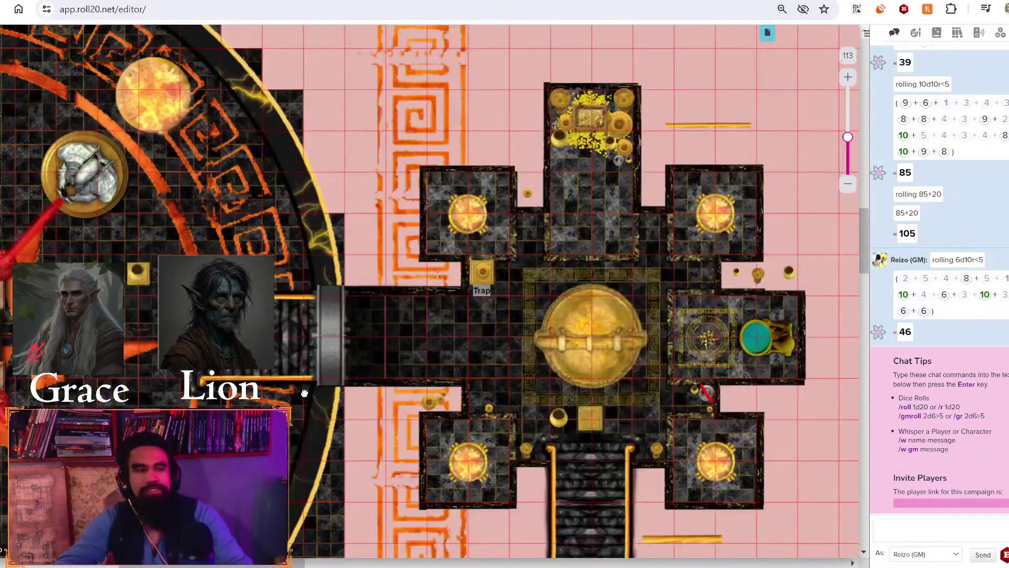
scroll(511, 293, down, 9)
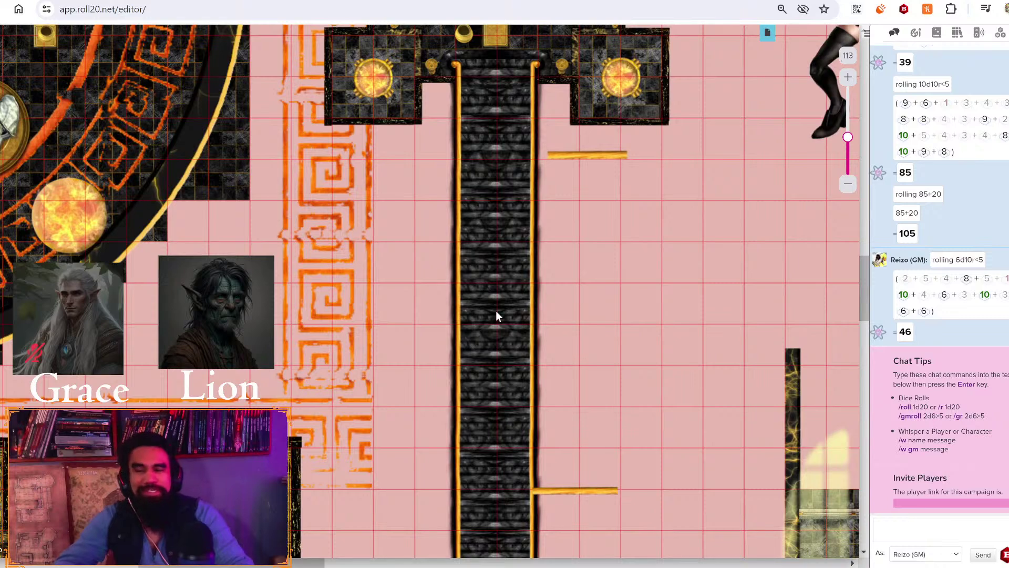
scroll(496, 312, down, 4)
scroll(482, 415, down, 2)
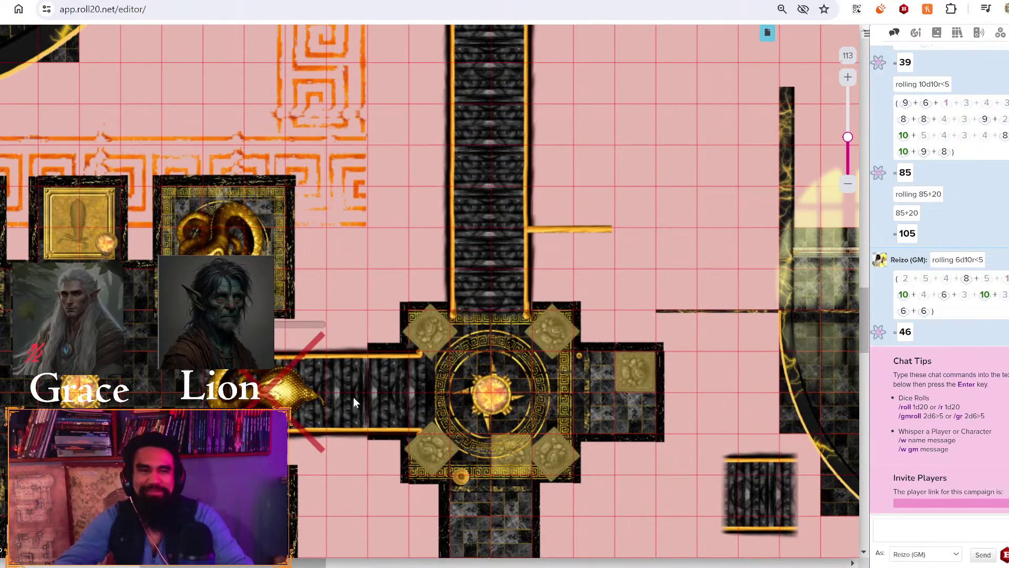
drag(377, 404, 394, 405)
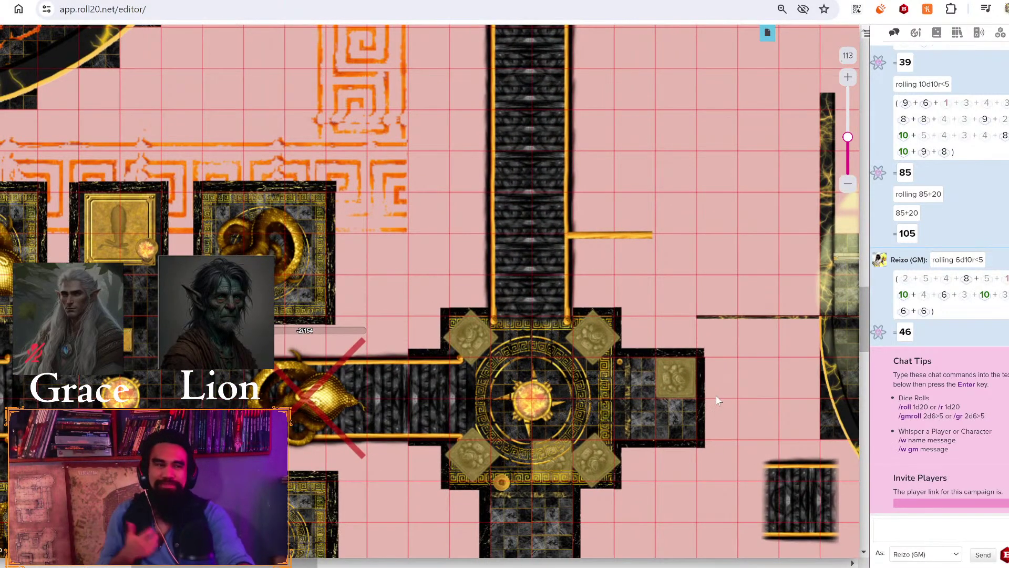
drag(604, 404, 361, 381)
scroll(361, 381, right, 4)
scroll(241, 369, right, 2)
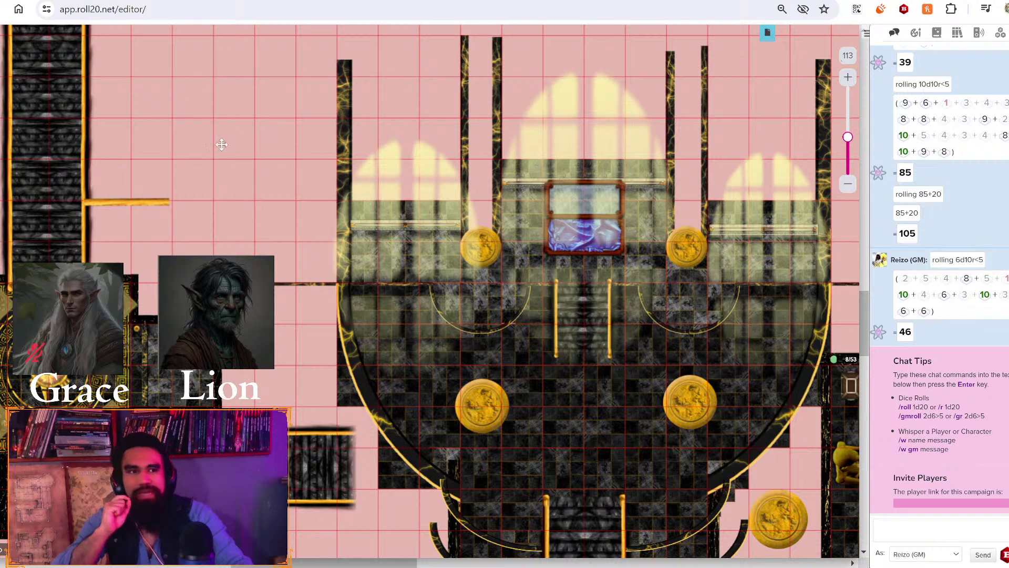
drag(251, 117, 312, 151)
Leave the Warlock'sDungeon map for the Work Space game page, and return to the second page of My Games
click(100, 9)
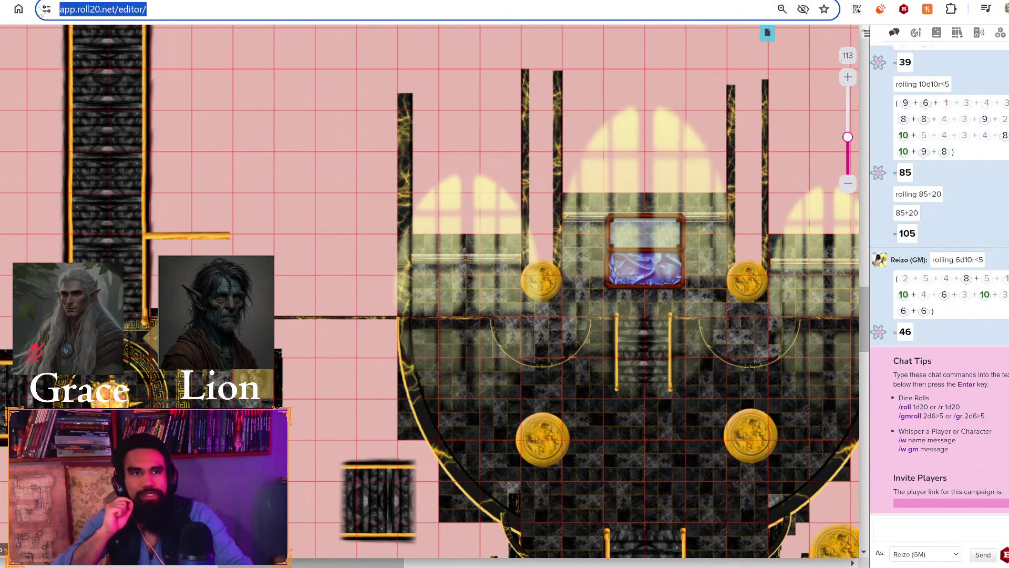
click(248, 10)
key(alt+Left)
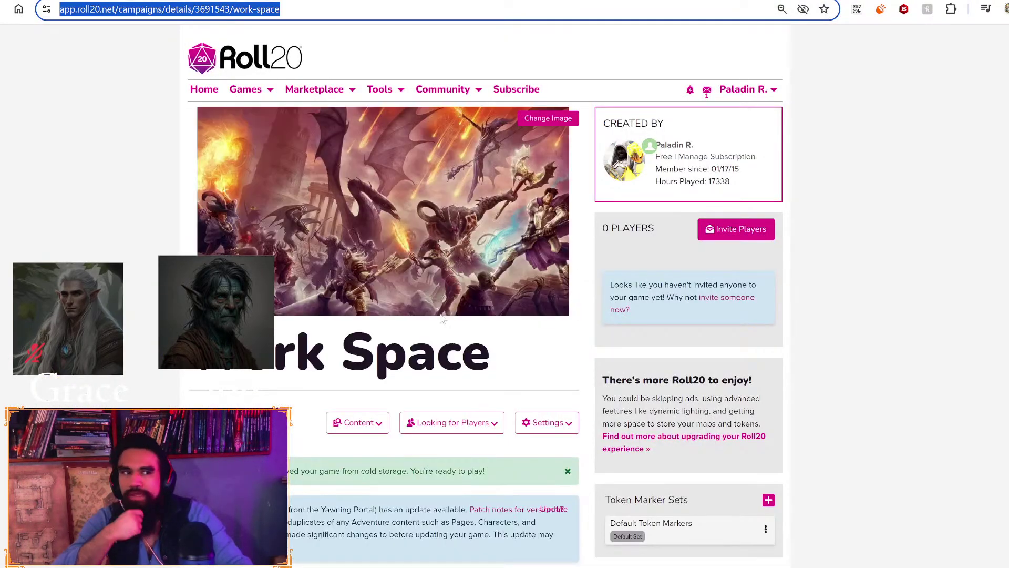
scroll(541, 330, down, 1)
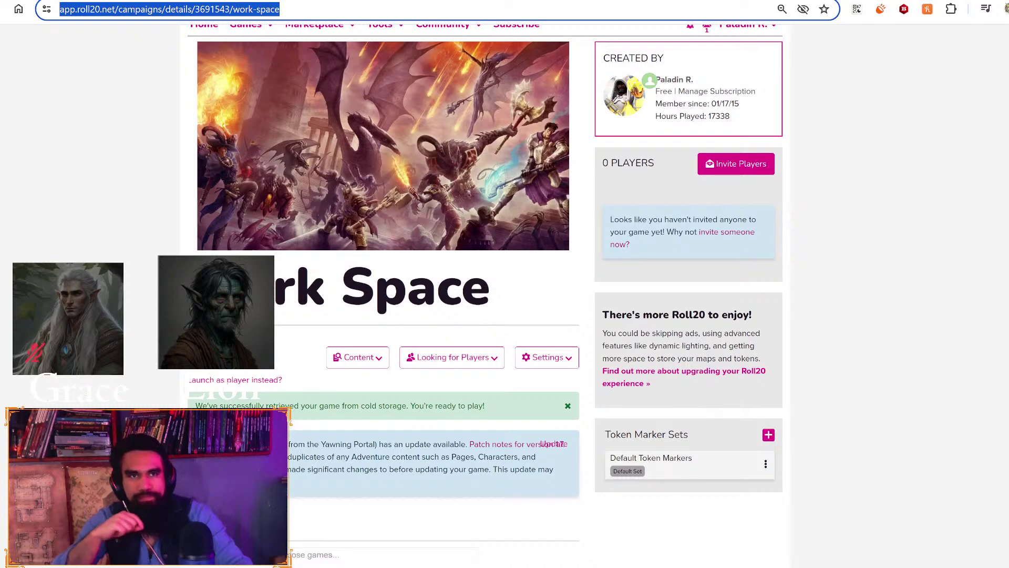
click(160, 10)
scroll(235, 196, up, 2)
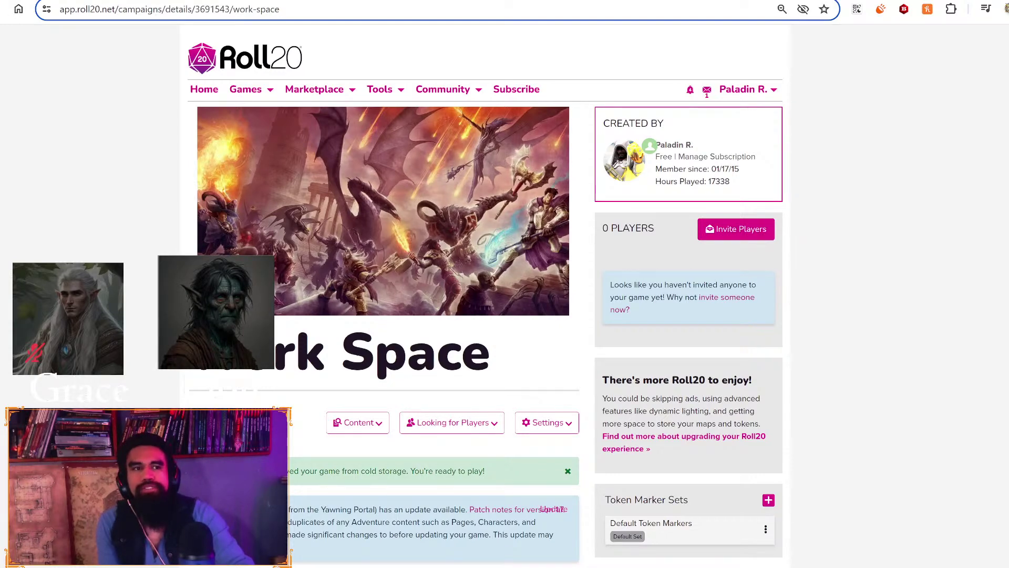
key(alt+Left)
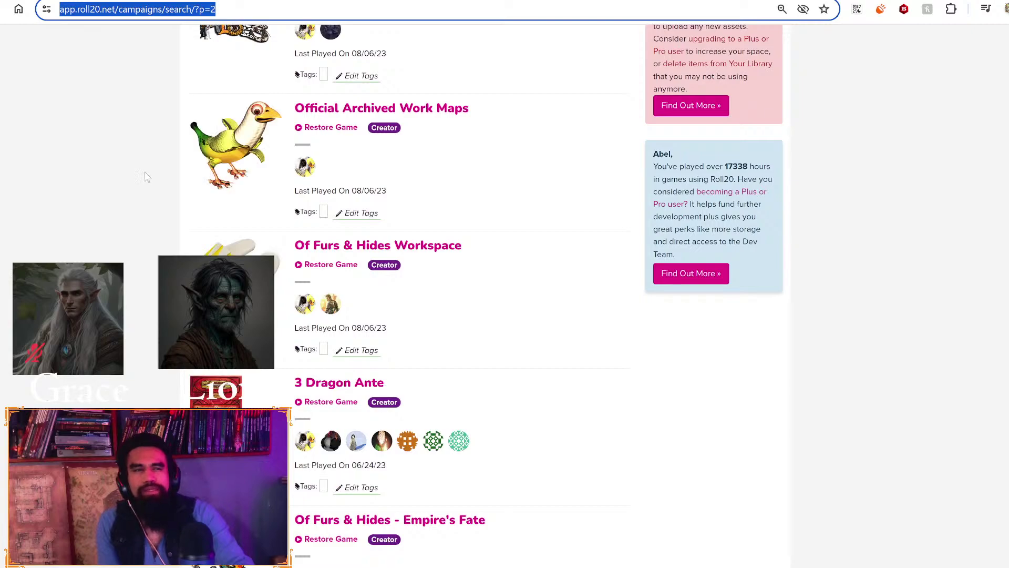
Find the game Of Furs & Hides - Empire's Fate in My Games, restore it and launch it
scroll(525, 425, down, 7)
scroll(531, 433, down, 5)
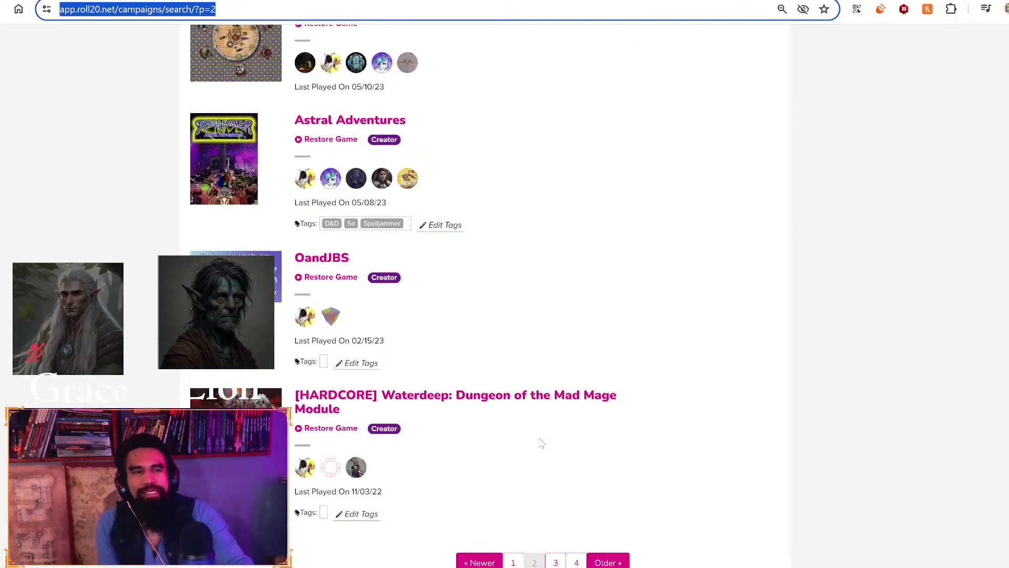
scroll(542, 444, up, 20)
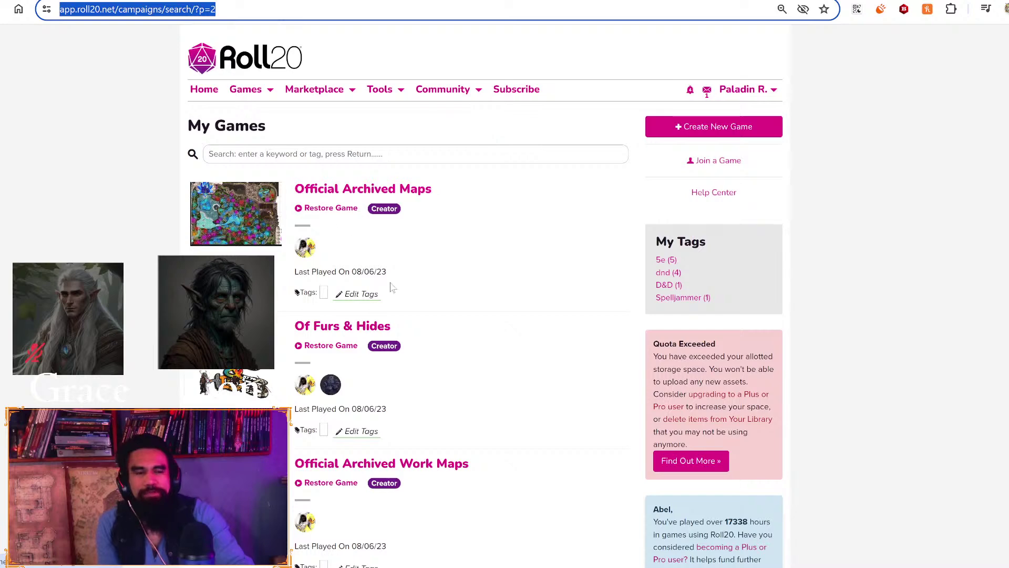
scroll(390, 288, down, 3)
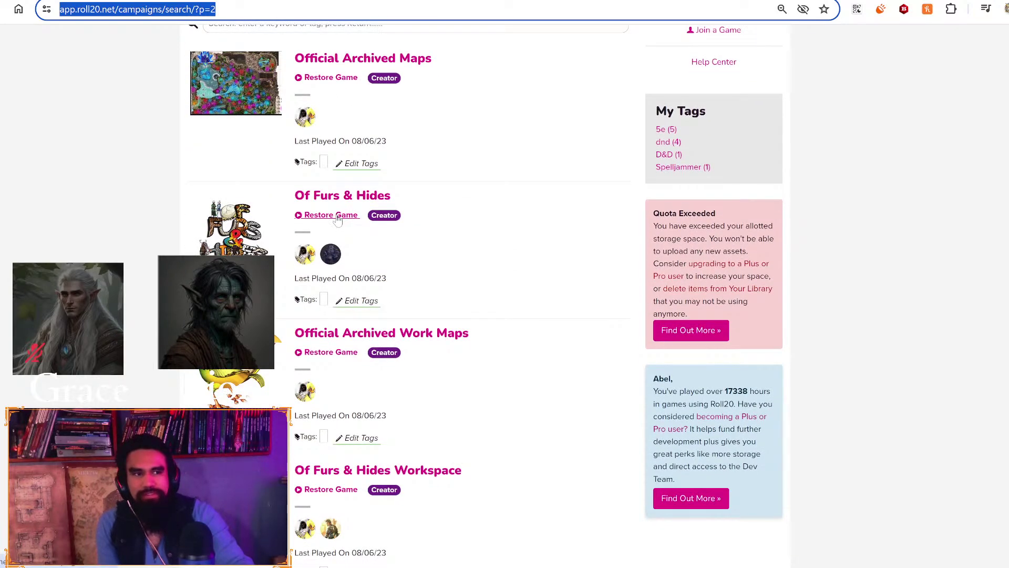
scroll(337, 219, down, 4)
scroll(337, 220, up, 3)
scroll(337, 219, down, 9)
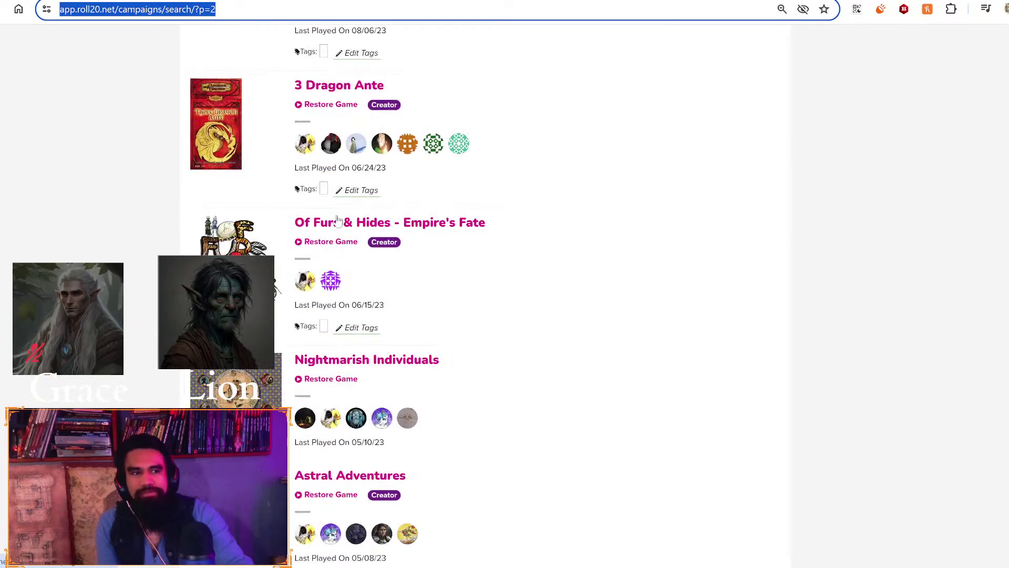
click(347, 243)
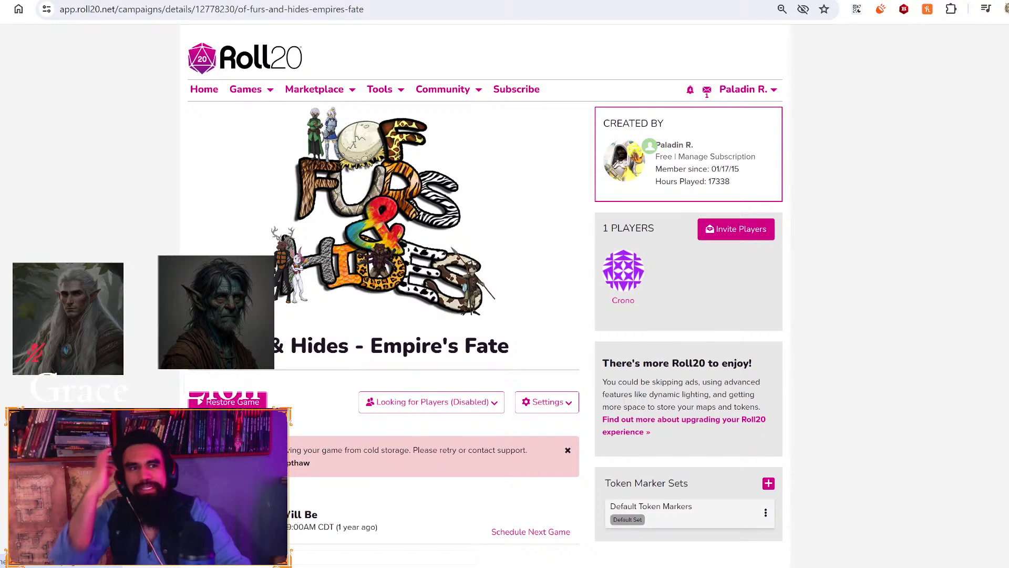
click(227, 401)
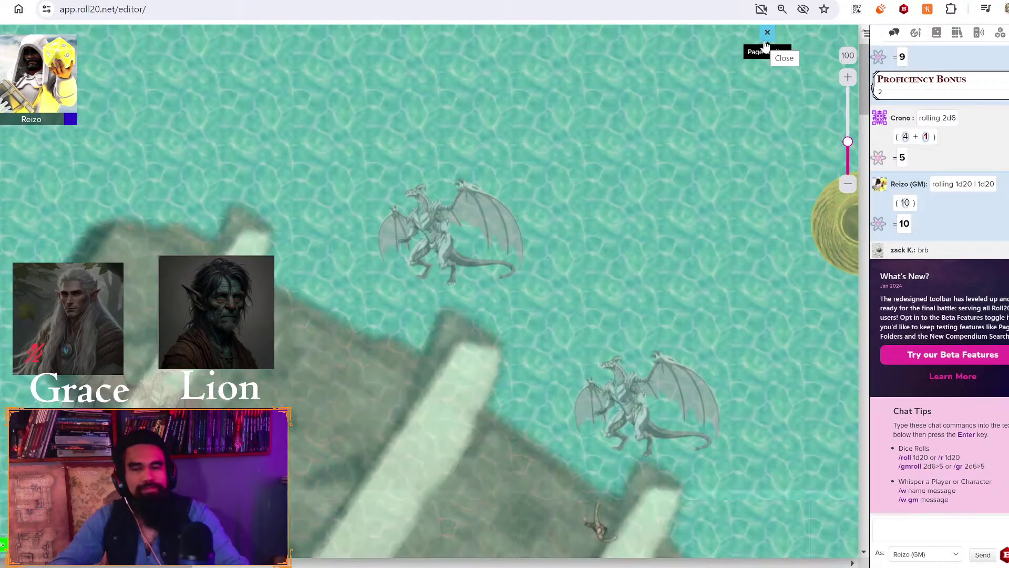
Open the game's page list, check its archived pages, and close the archive list
click(766, 44)
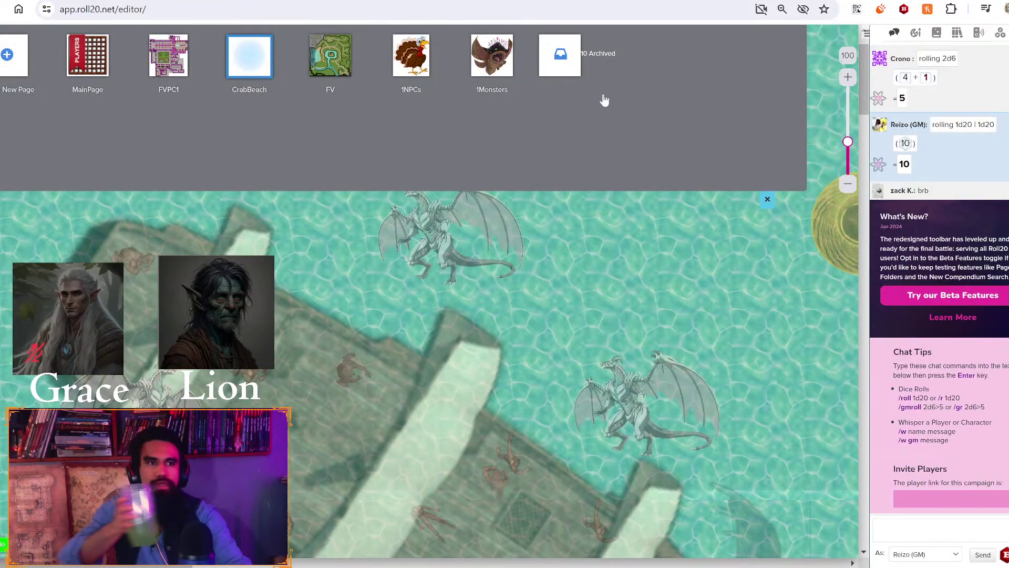
click(560, 54)
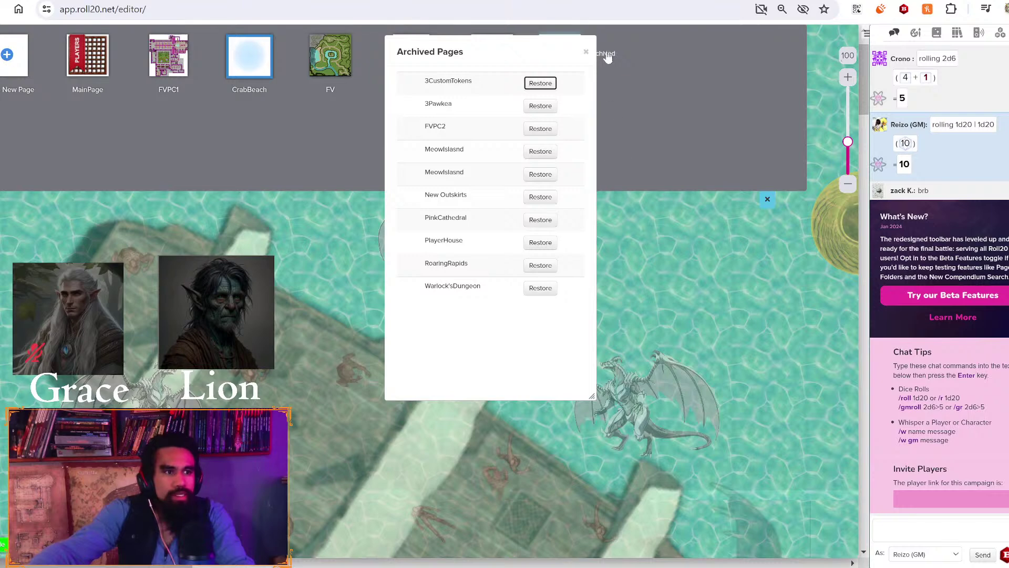
click(586, 52)
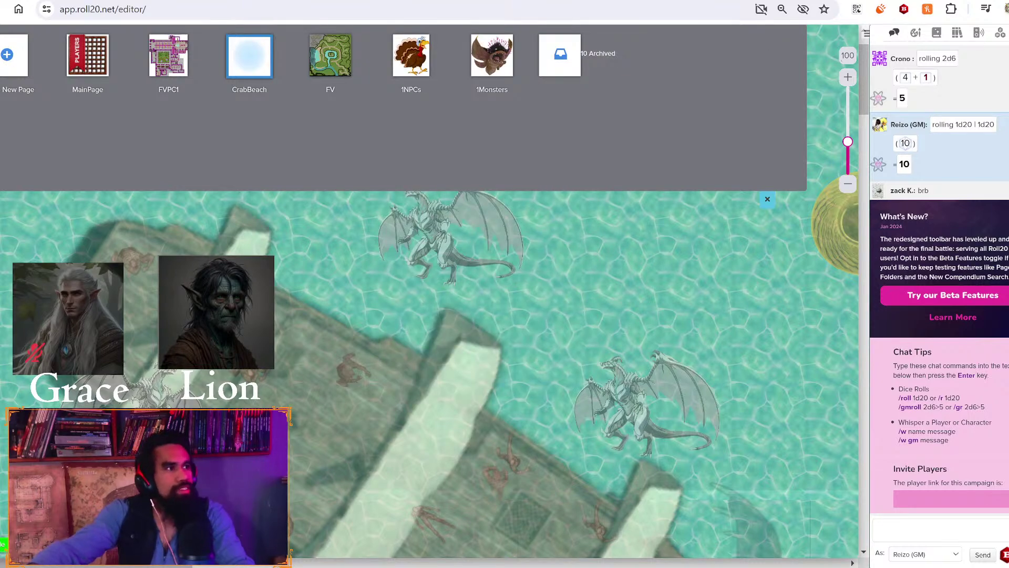
Look through the game settings for Keyboard Shortcuts, R20Exporter, Dice Options and Text Chat Options
click(1008, 32)
scroll(947, 249, down, 2)
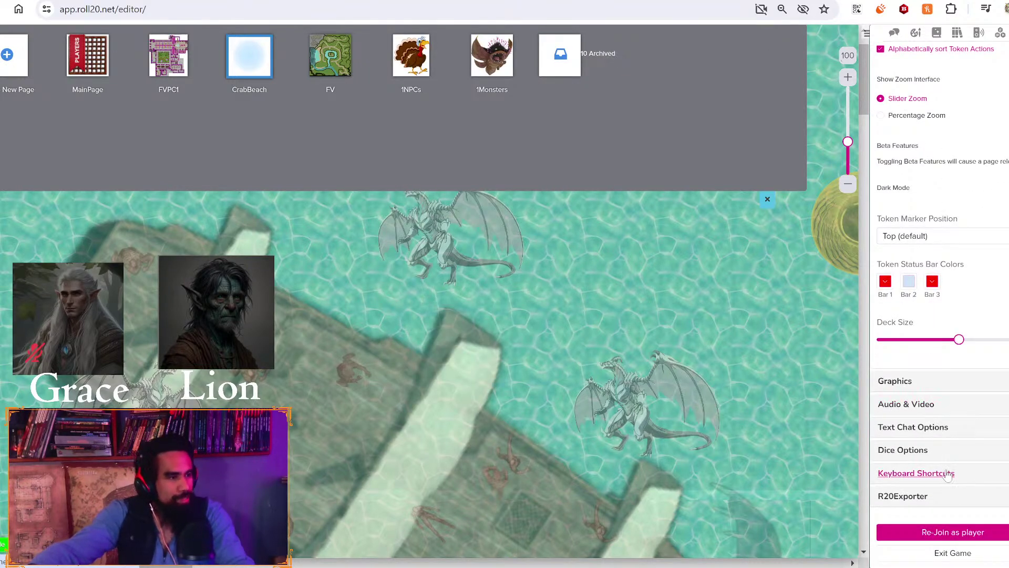
click(991, 479)
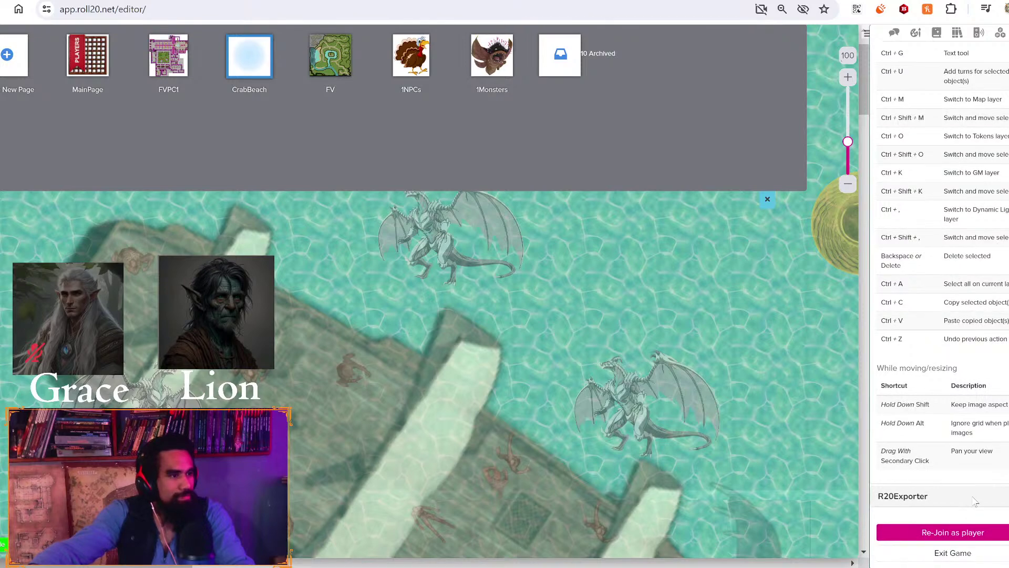
click(956, 496)
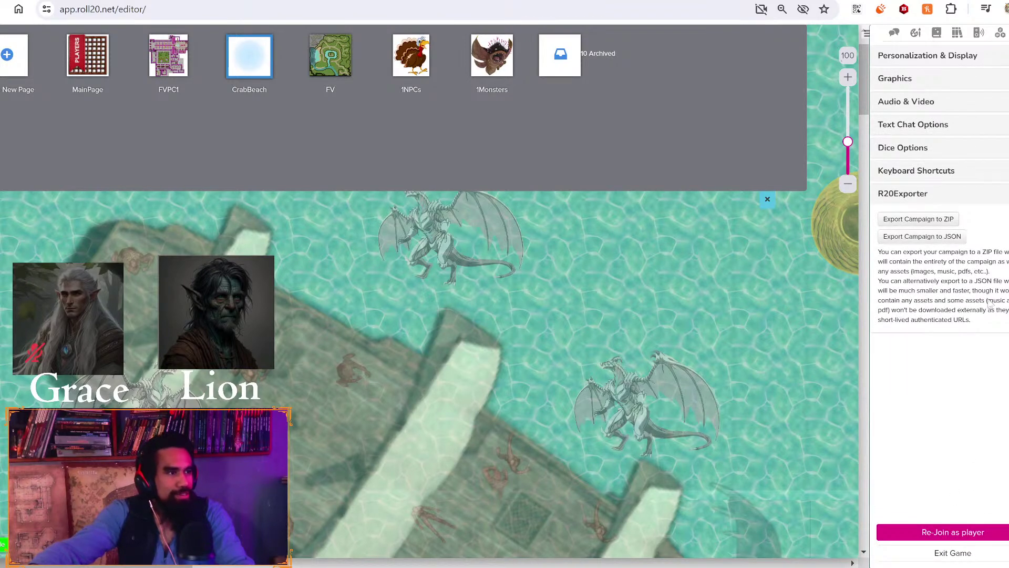
click(951, 148)
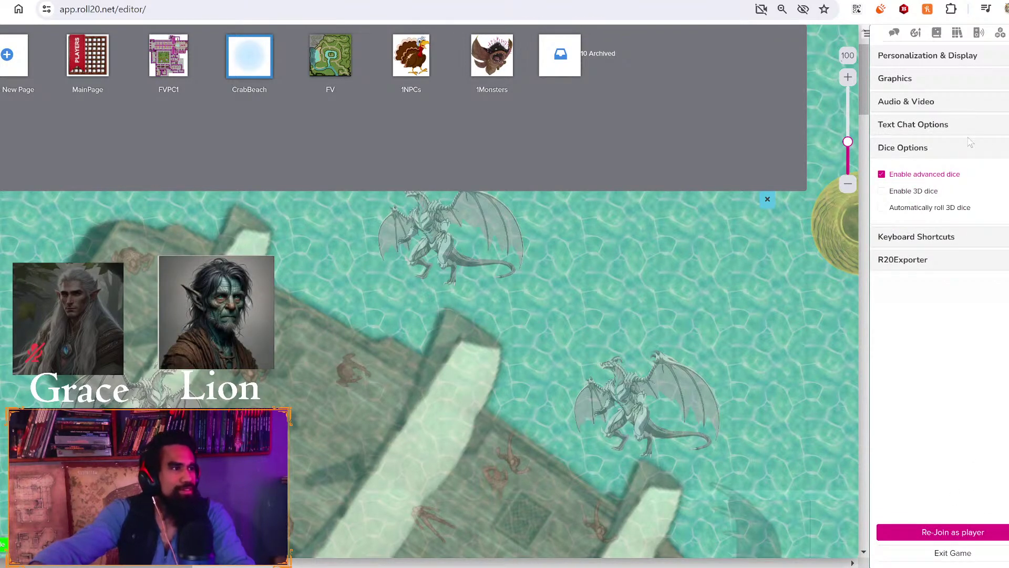
click(969, 131)
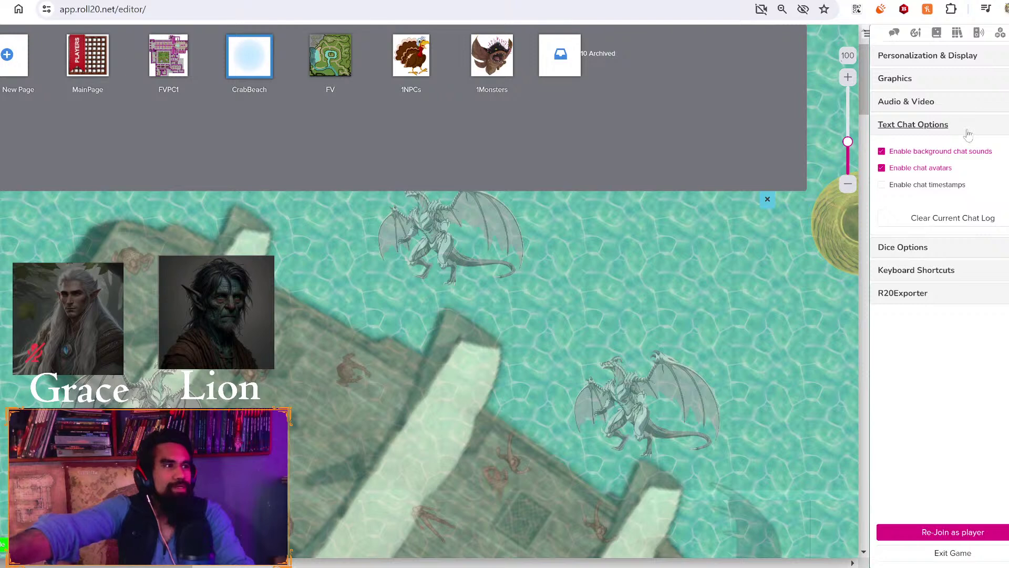
click(969, 131)
Recheck the archived pages, close the list, and show the finished Crystal Forest Underground Map
click(548, 63)
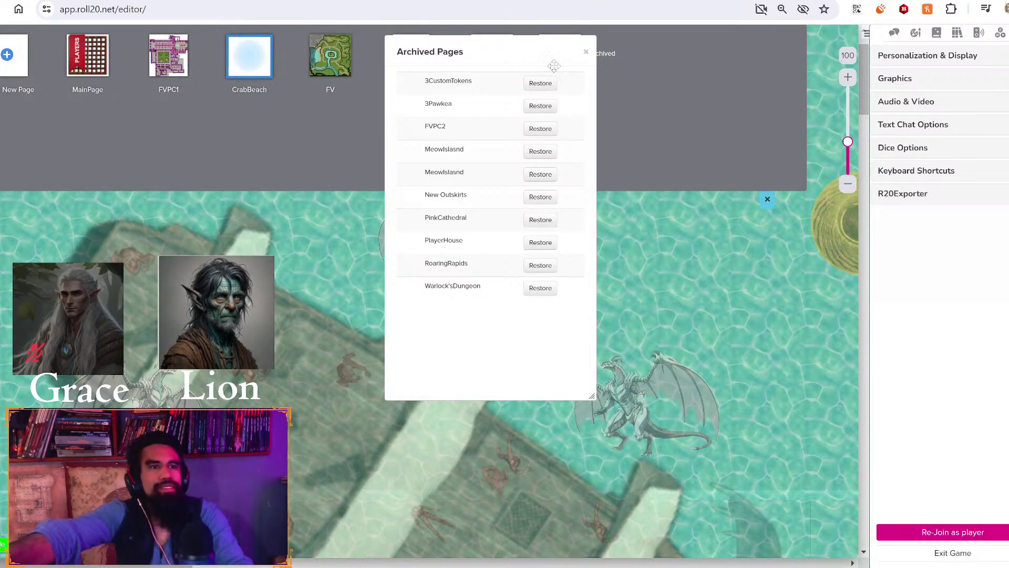
click(586, 51)
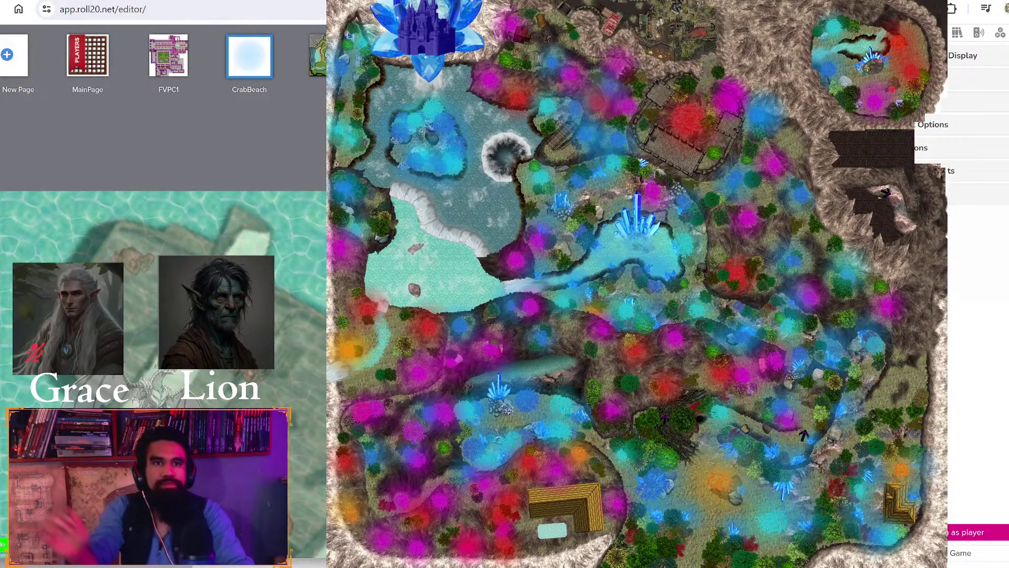
key(alt+Left)
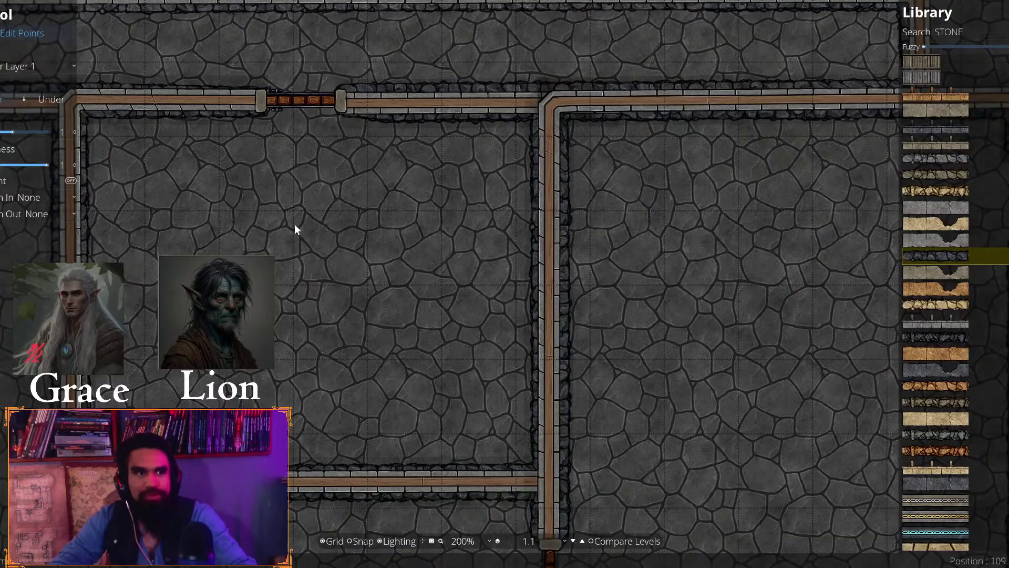
Switch back to Dungeondraft and inspect the rubble path along the corridor walls, as far as the bend into the angled wall
drag(281, 234, 634, 441)
scroll(649, 447, up, 1)
drag(209, 228, 736, 237)
scroll(416, 240, down, 1)
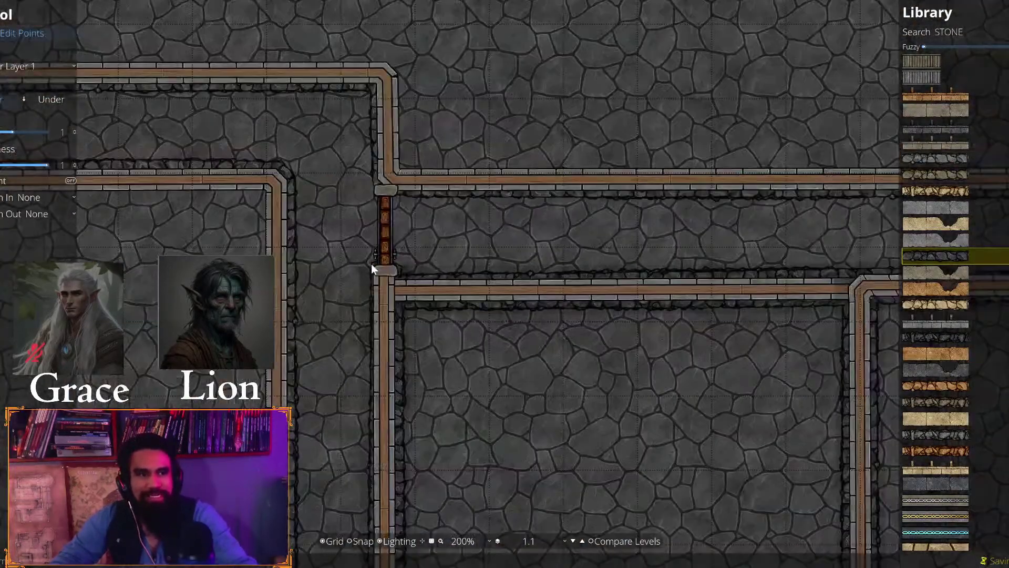
scroll(372, 263, down, 2)
drag(213, 327, 394, 356)
drag(191, 446, 477, 318)
drag(228, 240, 506, 263)
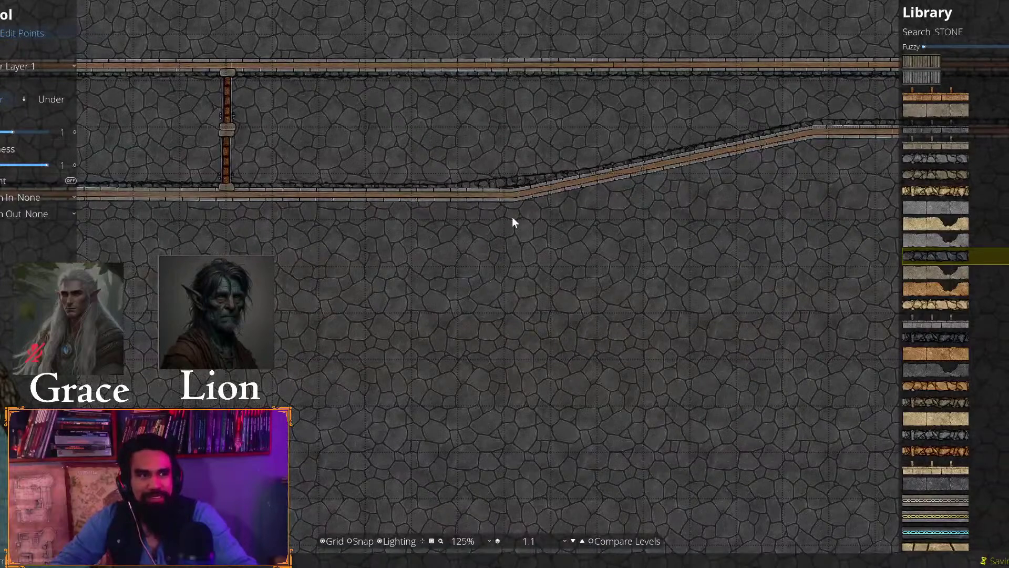
scroll(516, 217, up, 3)
drag(566, 222, 436, 391)
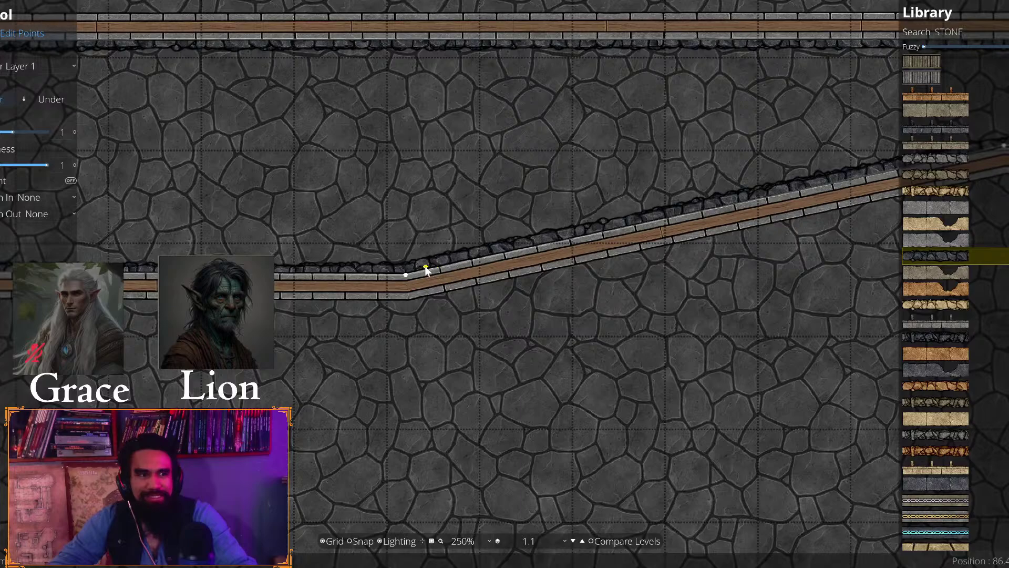
Inspect the corridors and rooms beyond the angled wall to check which walls have the rubble stone path
scroll(377, 272, down, 3)
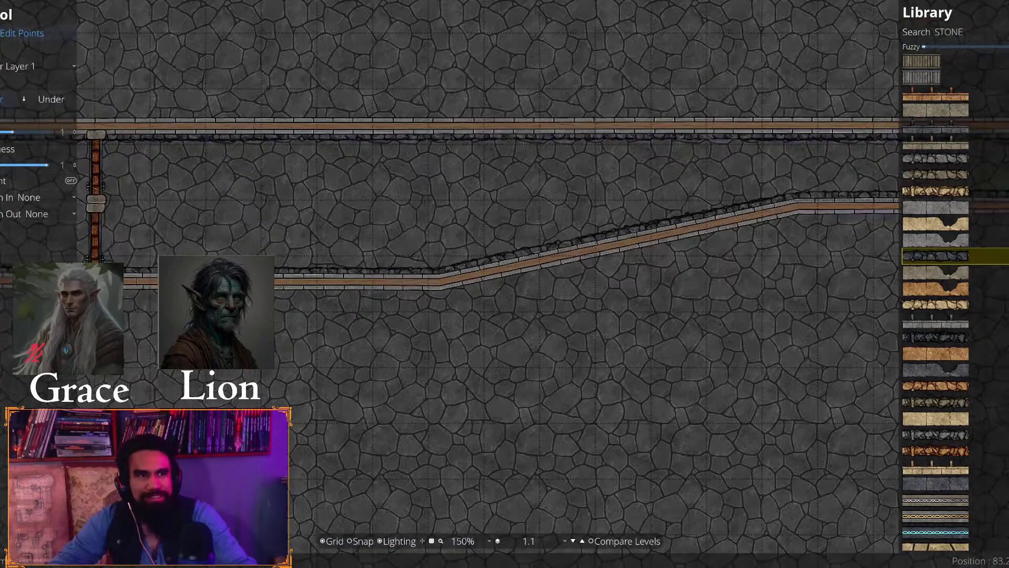
drag(73, 447, 526, 441)
scroll(526, 440, down, 1)
drag(656, 432, 344, 301)
drag(772, 302, 377, 393)
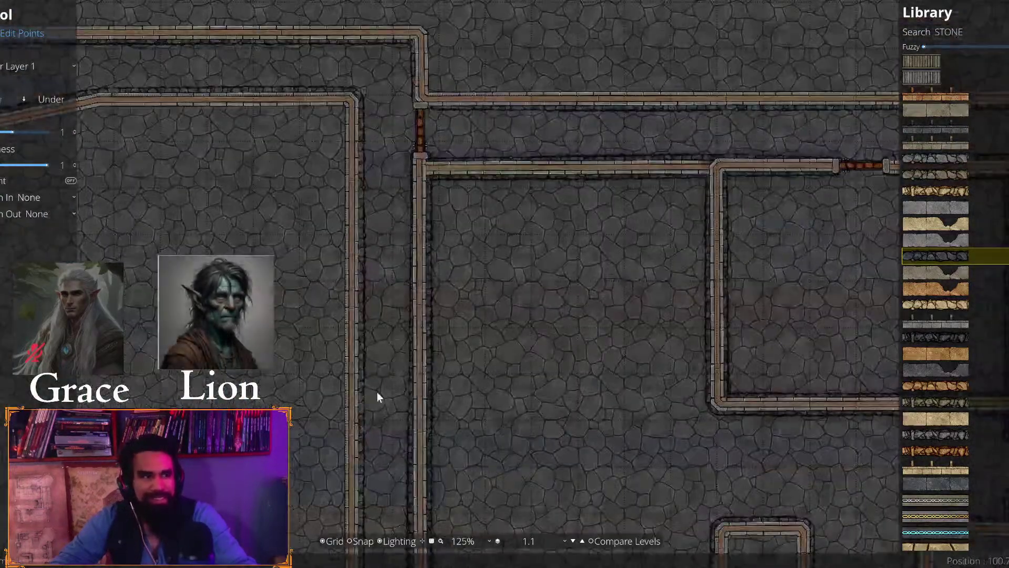
drag(841, 484, 232, 113)
drag(473, 510, 424, 355)
scroll(393, 433, up, 2)
scroll(393, 433, down, 9)
scroll(423, 374, up, 8)
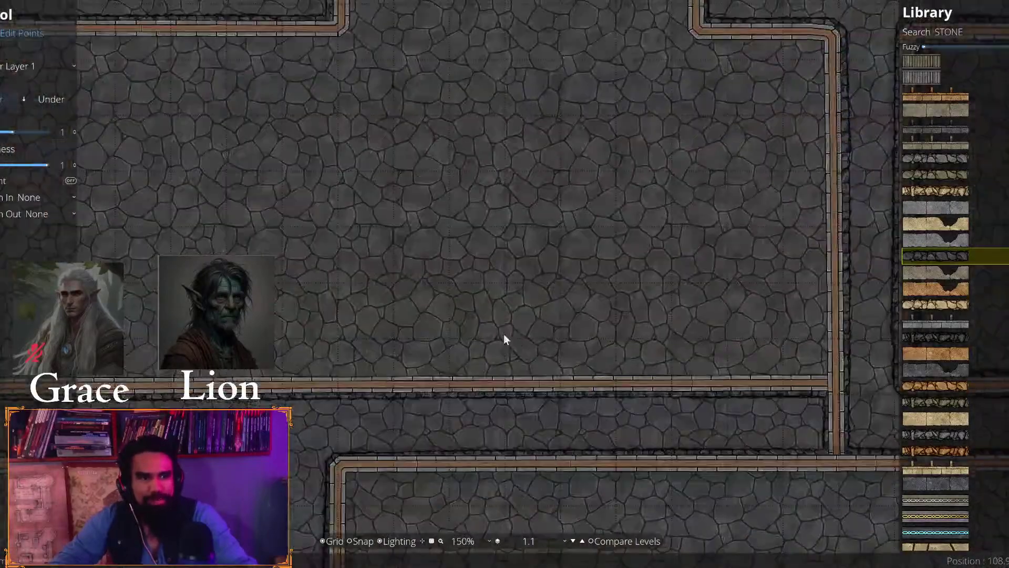
scroll(578, 441, down, 2)
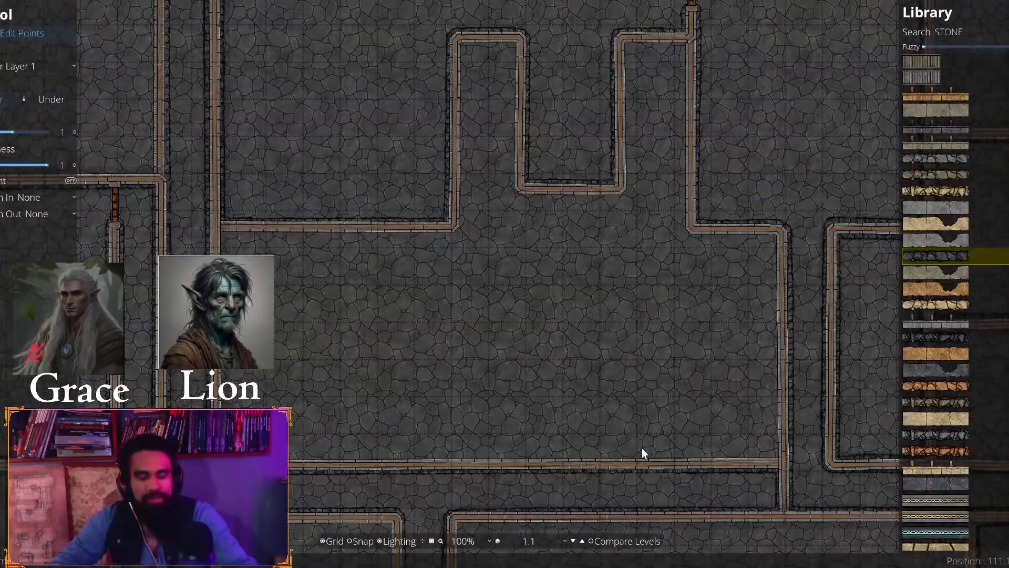
key(t)
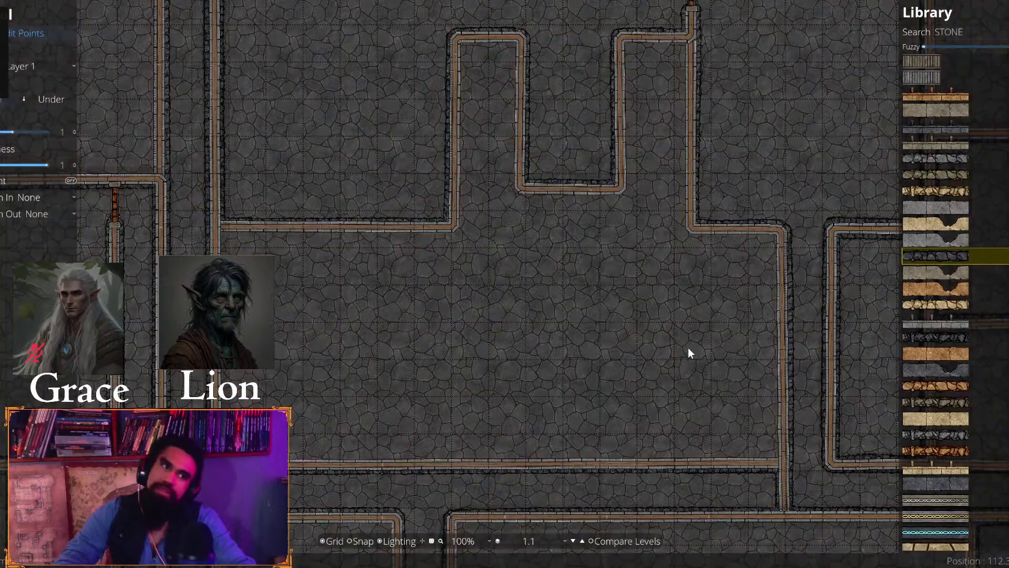
drag(689, 349, 305, 378)
drag(213, 420, 480, 42)
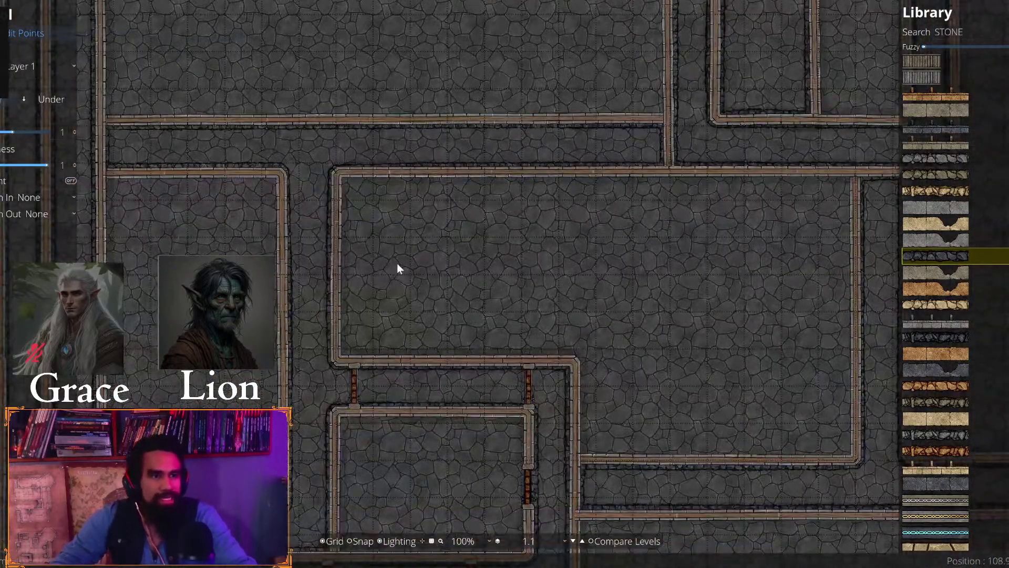
drag(397, 268, 598, 422)
Leave point editing and start a rubble path inside the small double-corridor room, from the side door's upper post up to the nearest corner
scroll(483, 415, up, 2)
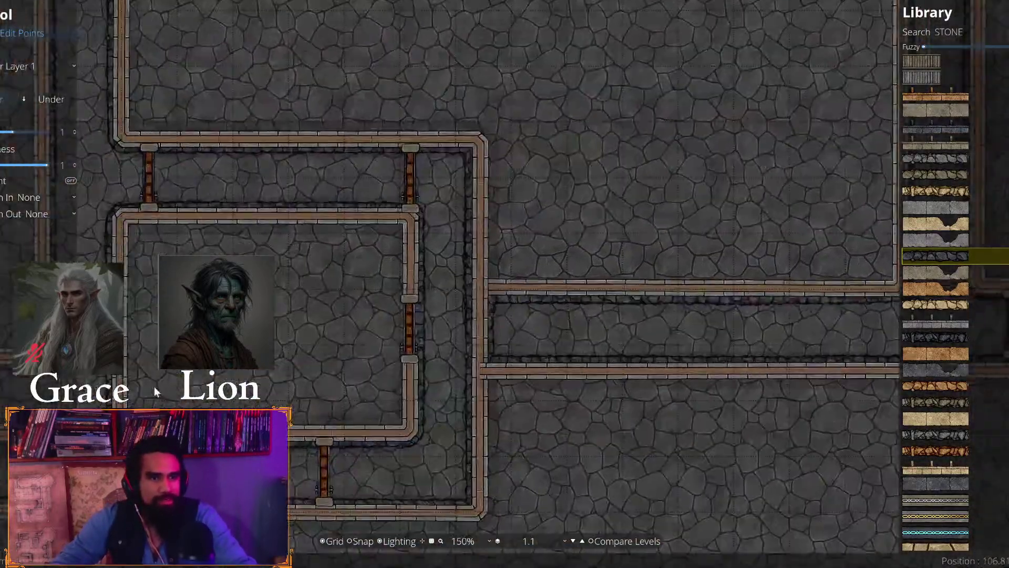
drag(154, 386, 447, 399)
scroll(629, 345, up, 2)
click(46, 33)
drag(786, 286, 652, 368)
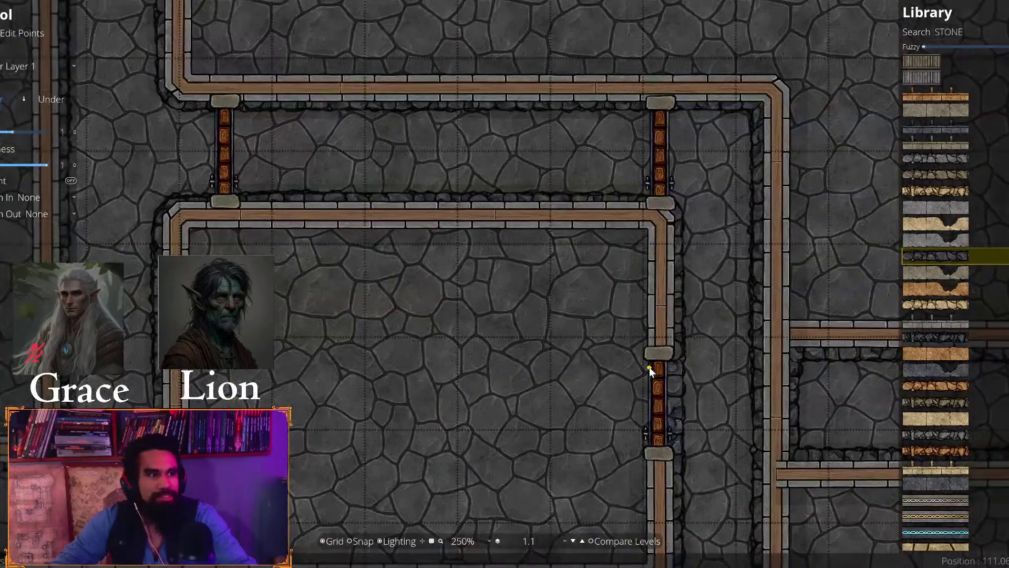
scroll(684, 374, up, 3)
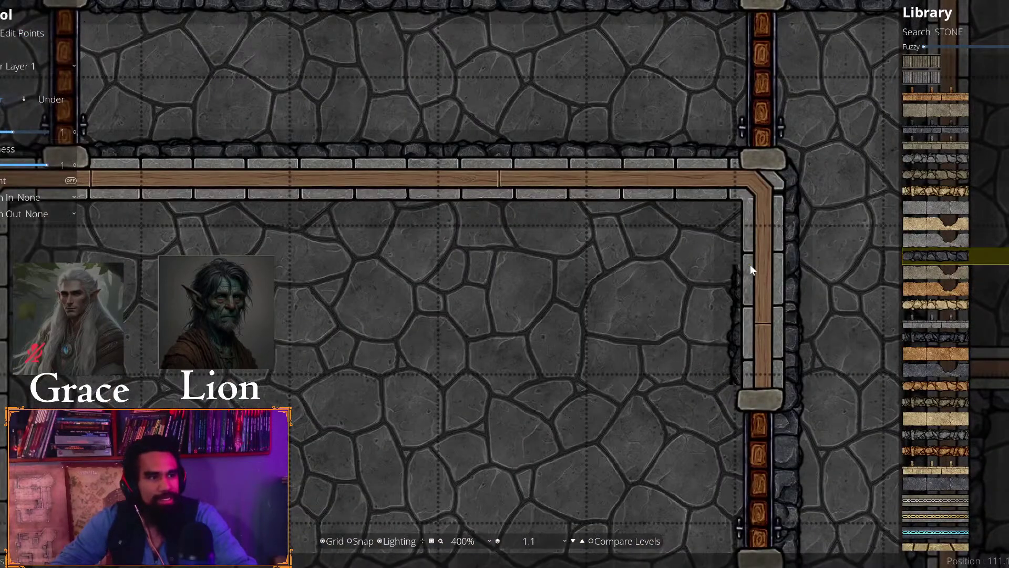
click(759, 387)
drag(725, 371, 378, 203)
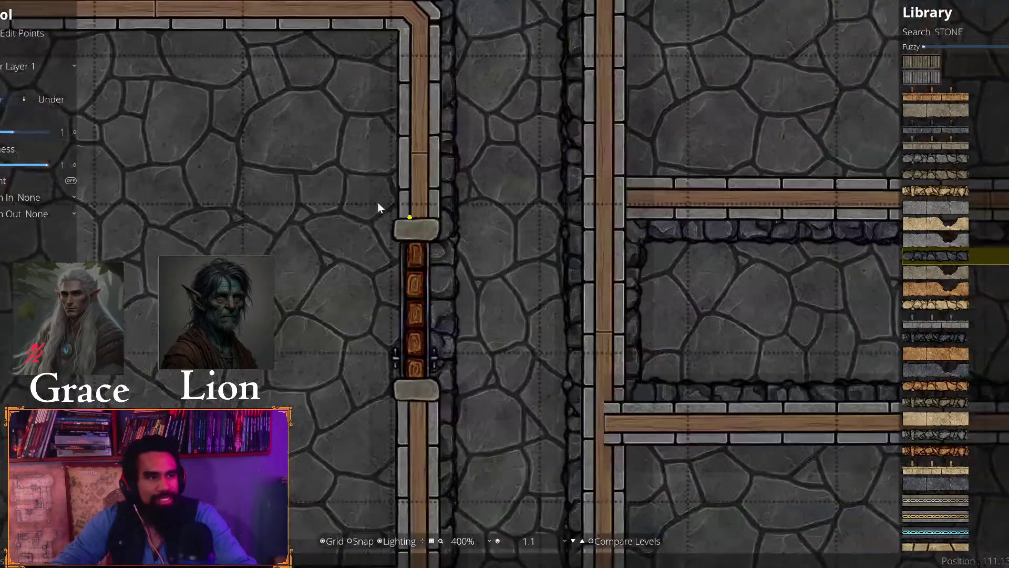
drag(504, 270, 672, 379)
drag(633, 352, 494, 315)
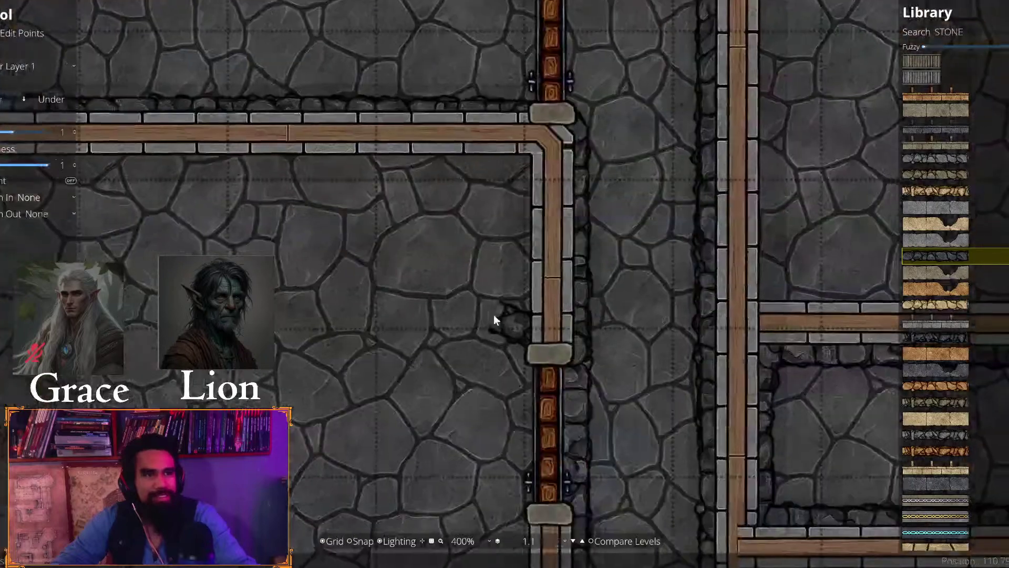
click(532, 273)
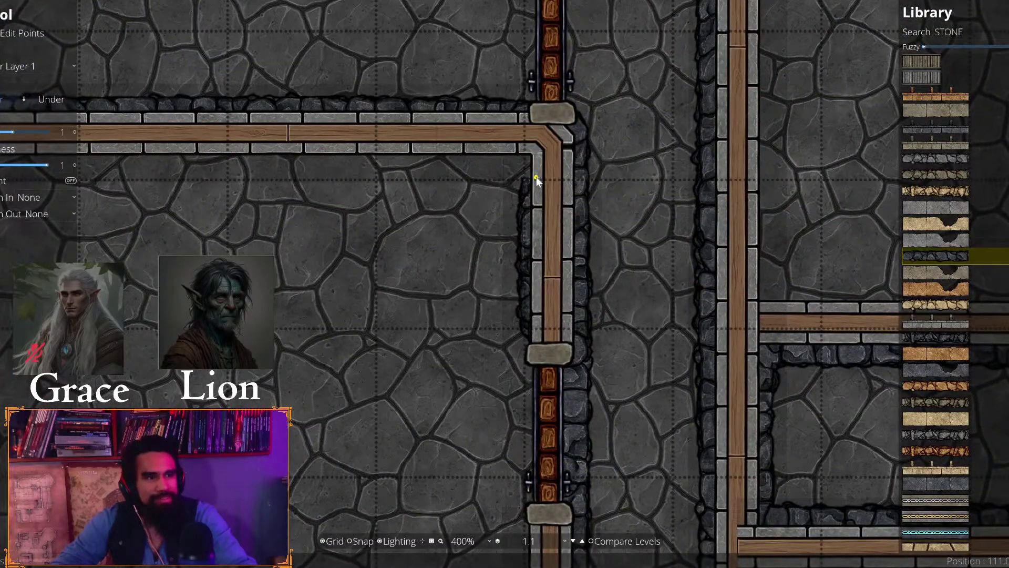
click(535, 150)
Continue the rubble path along the room's upper inner wall and down the opposite side wall to the lower corner
drag(556, 158, 721, 201)
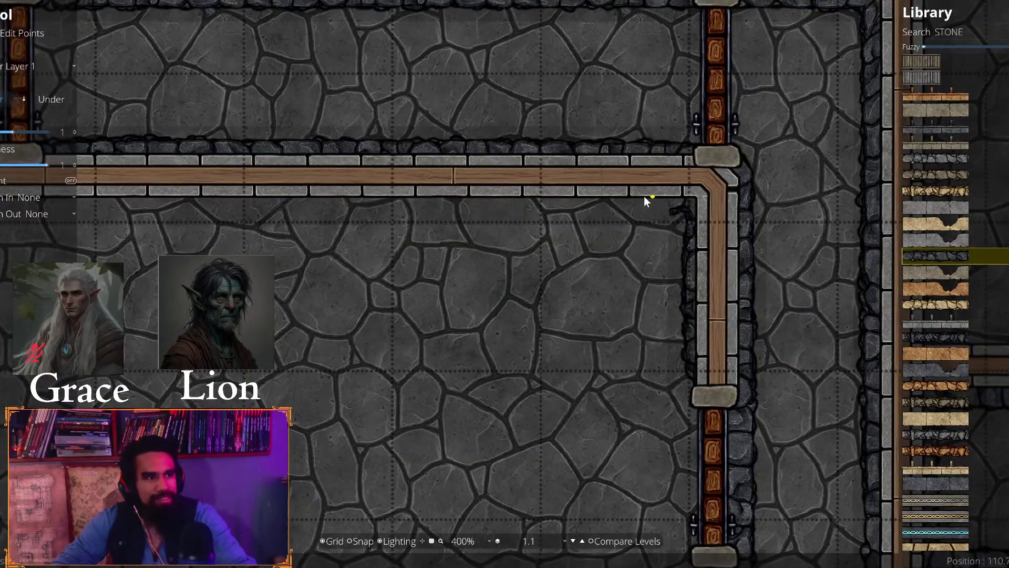
drag(495, 197, 775, 230)
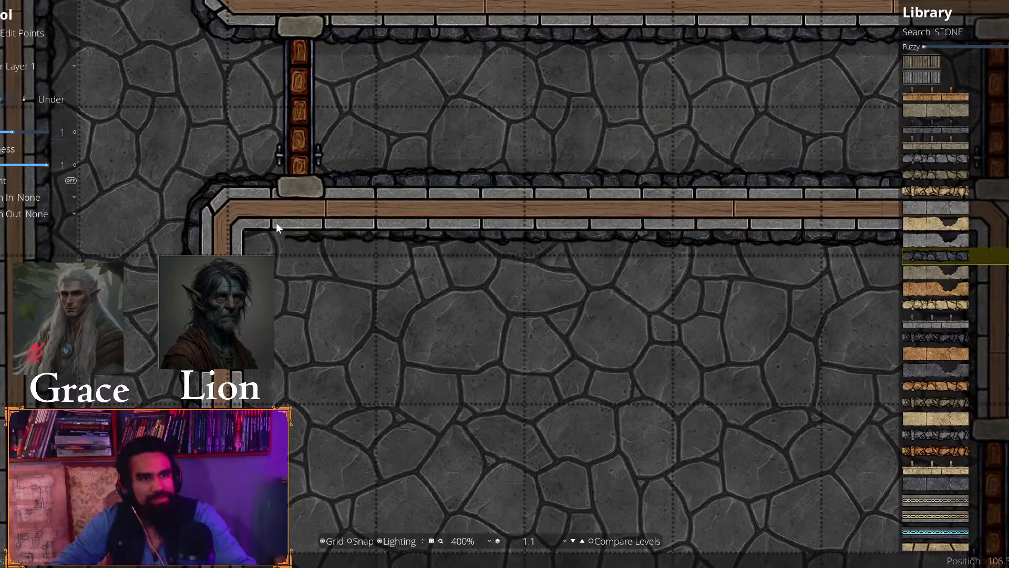
click(245, 225)
drag(247, 393, 304, 97)
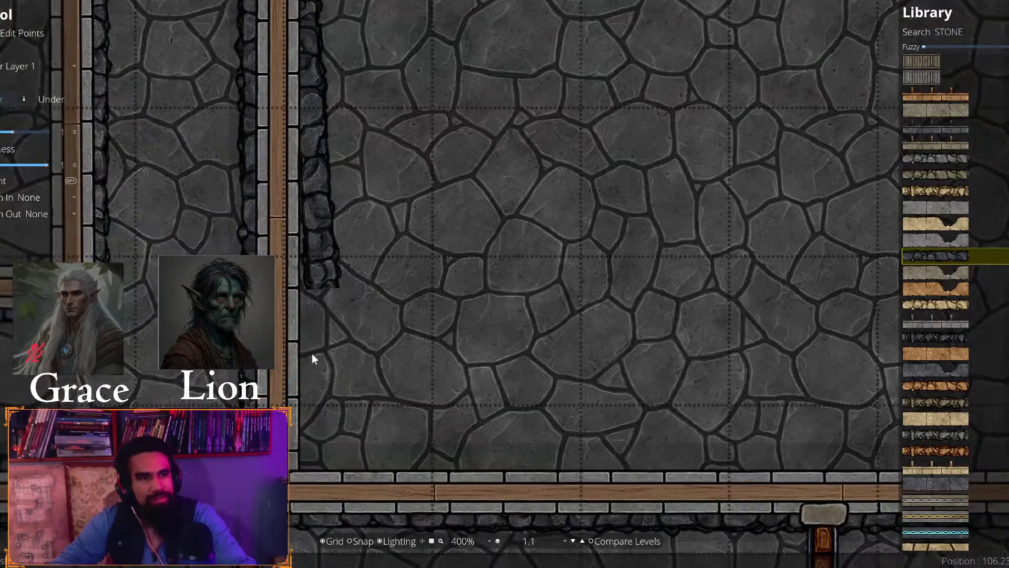
click(294, 465)
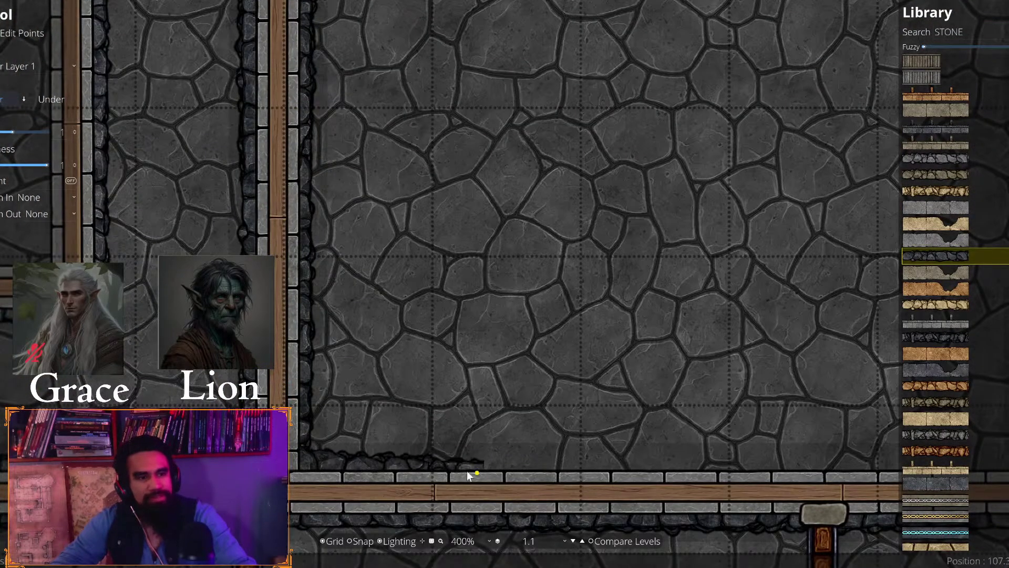
Run the rubble path along the room's lower inner wall, around the last corner and up to the side door's lower post
drag(468, 472, 109, 402)
drag(604, 420, 360, 377)
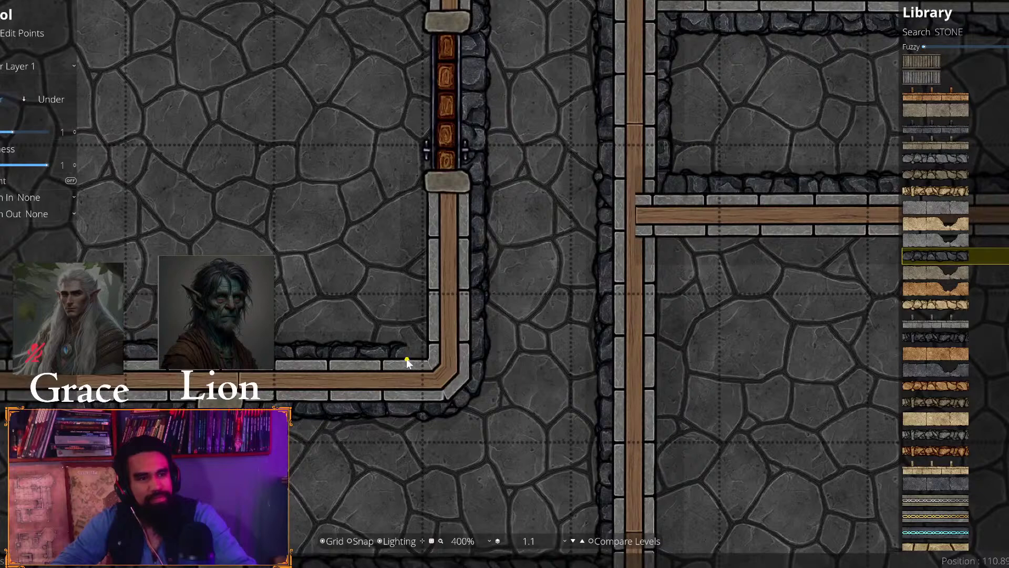
click(425, 354)
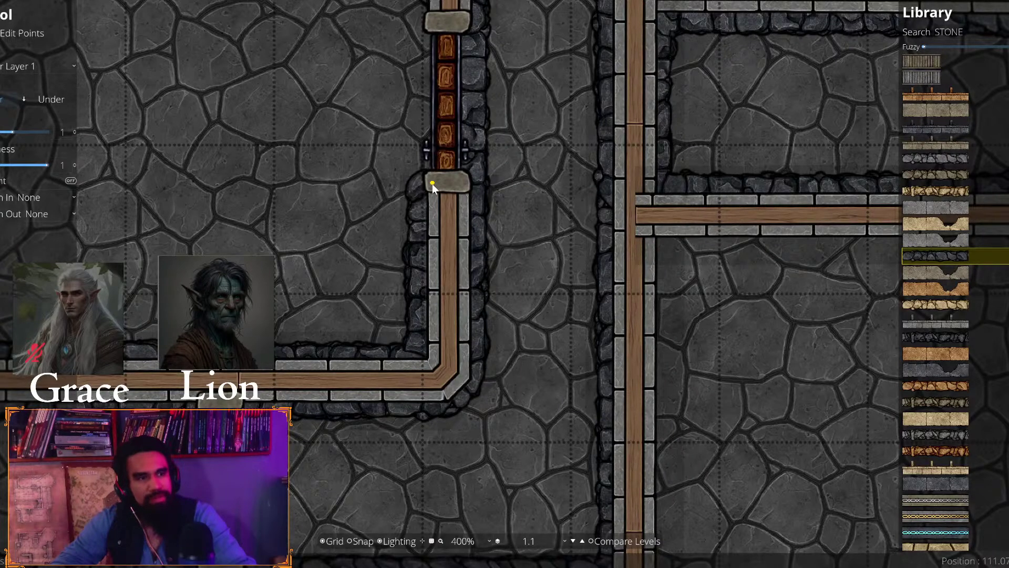
Edit the corridor-side rubble path beside the room's side door, adding and moving points to tuck it behind the door and its posts
click(4, 30)
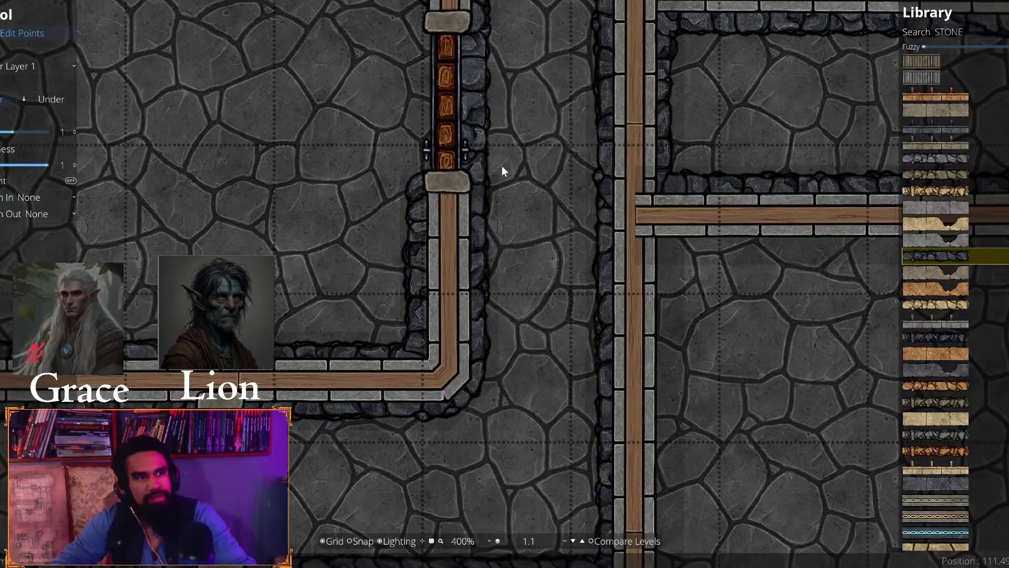
drag(502, 166, 444, 303)
click(382, 235)
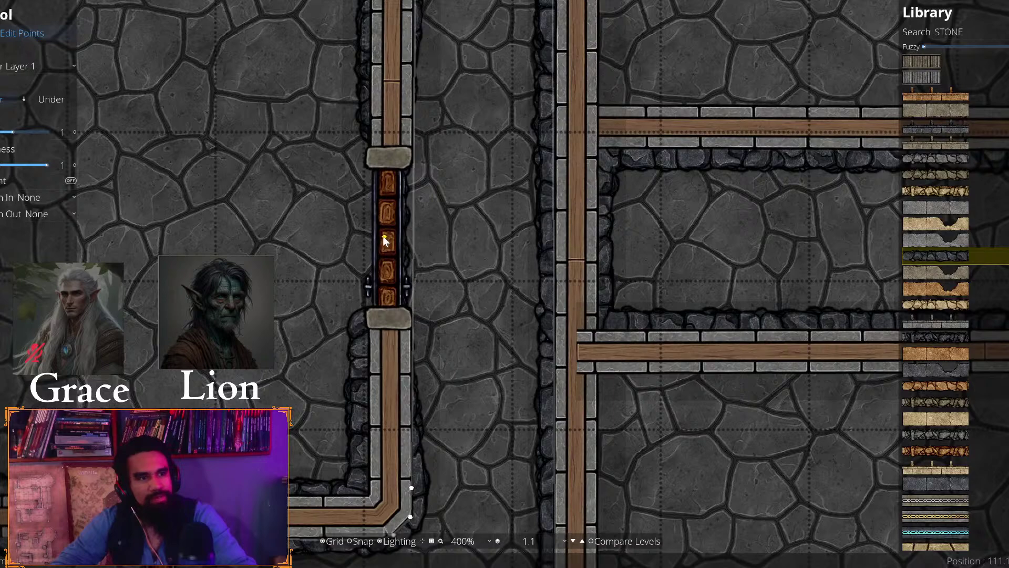
mouse_move(396, 351)
mouse_down()
mouse_move(413, 347)
mouse_move(413, 322)
mouse_move(393, 345)
mouse_up()
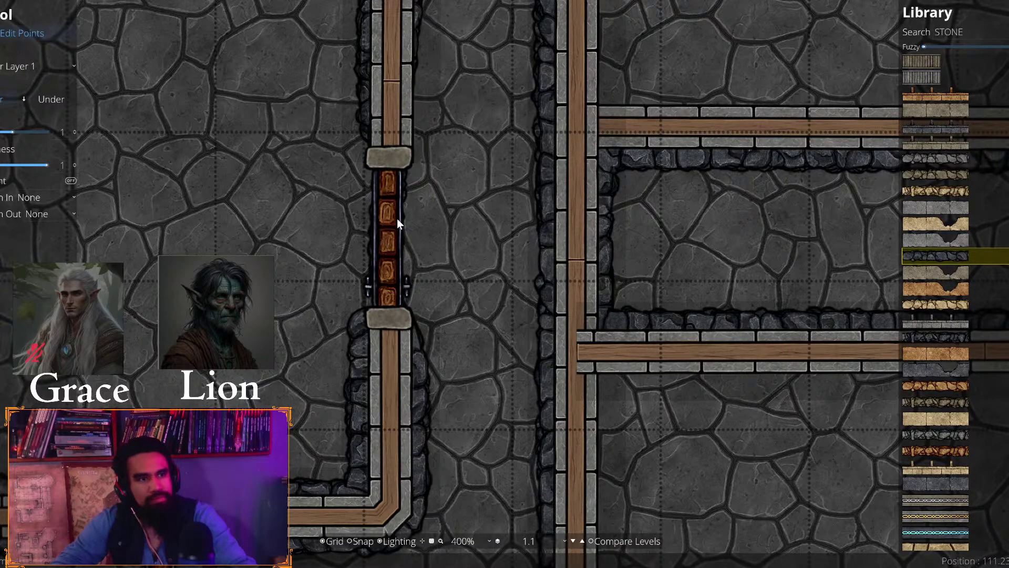
drag(421, 124, 456, 412)
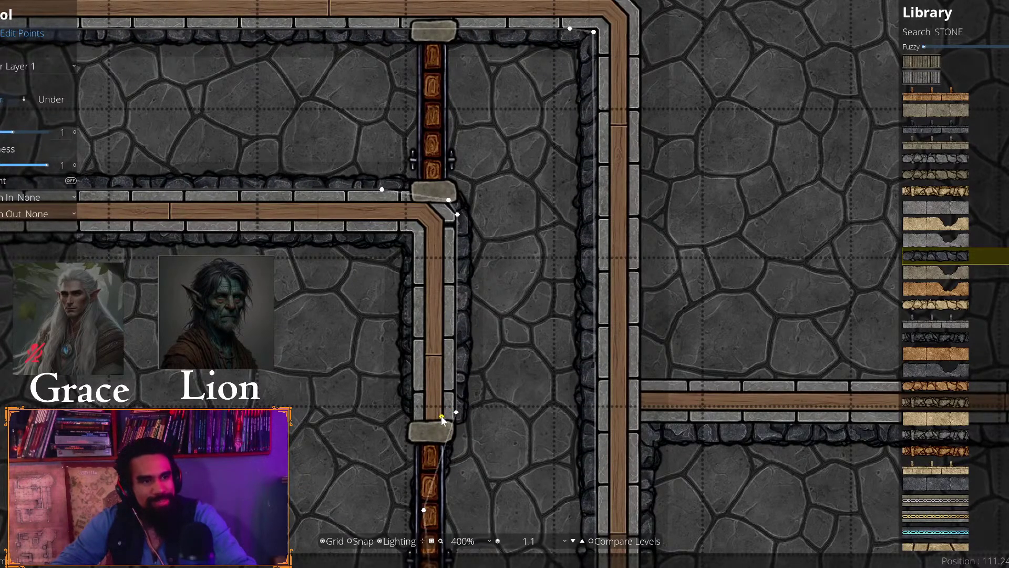
drag(442, 417, 402, 295)
right_click(401, 418)
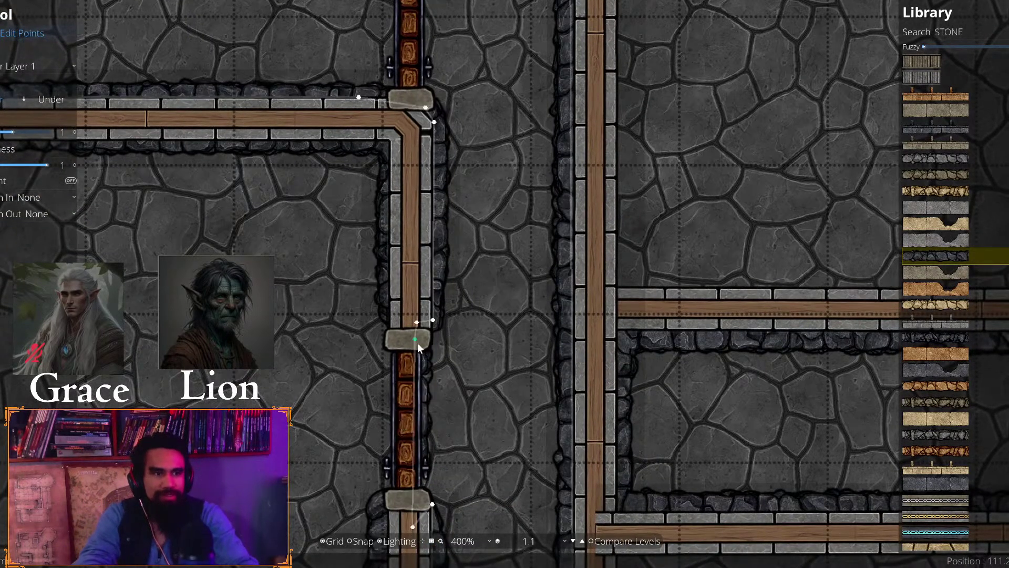
drag(417, 343, 433, 290)
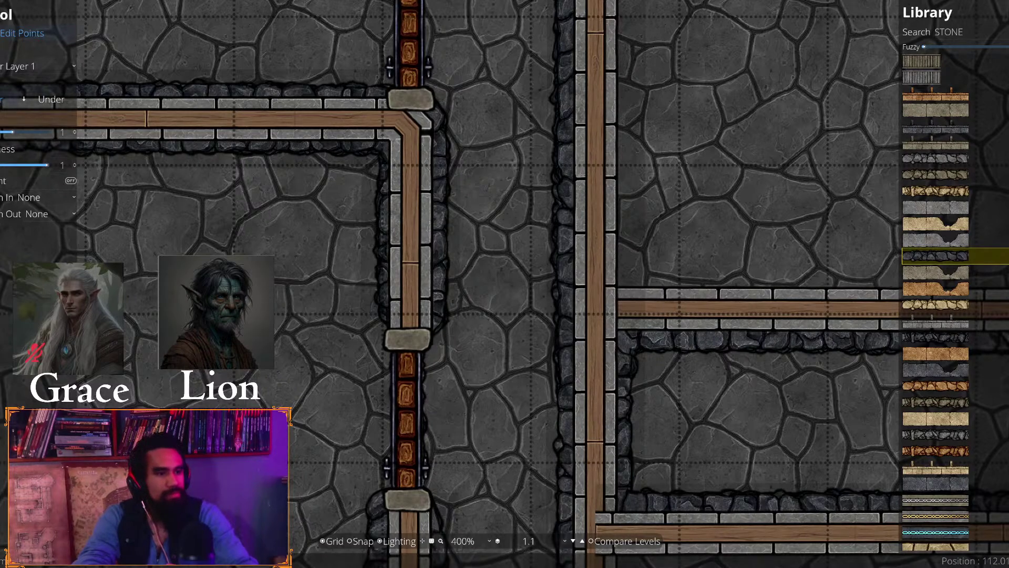
Switch to Discord, check the recent channel messages, and minimize it to return to Dungeondraft
key(alt+Tab)
drag(505, 0, 504, 251)
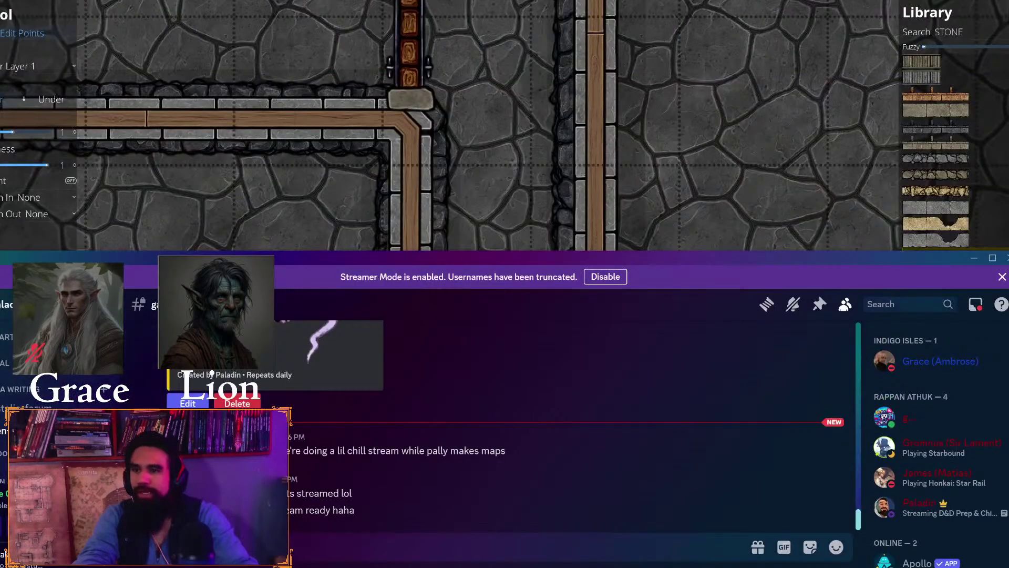
click(976, 261)
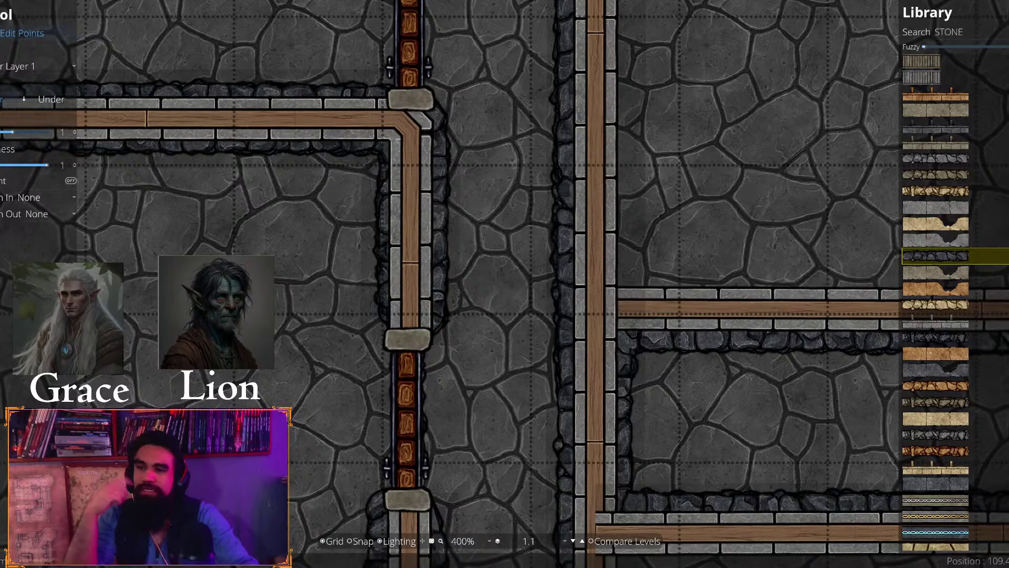
Review the rubble lining around the small room, its doors and the adjoining corridors and rooms
drag(281, 383, 466, 451)
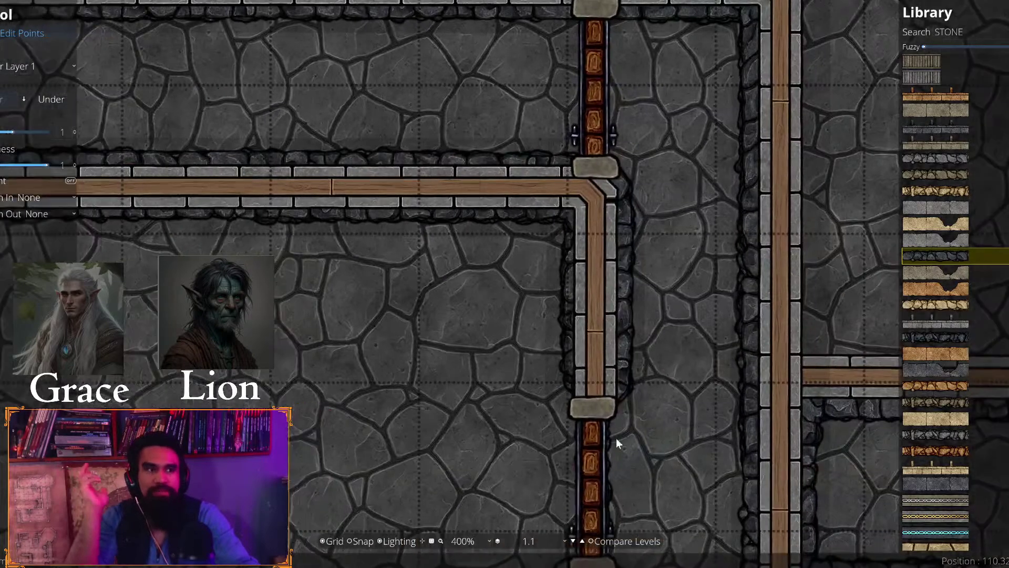
drag(616, 439, 658, 439)
drag(197, 379, 368, 447)
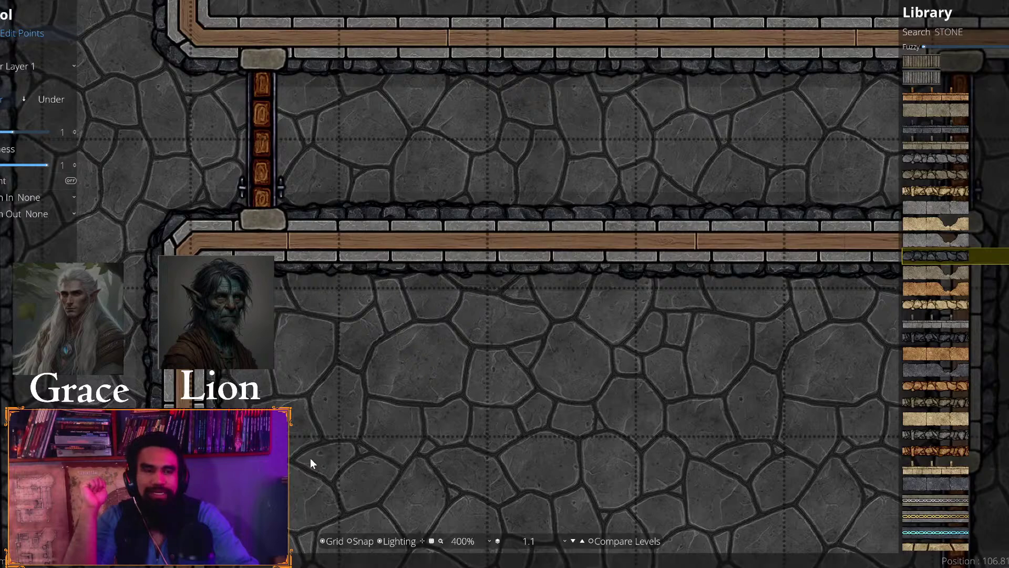
scroll(311, 458, down, 2)
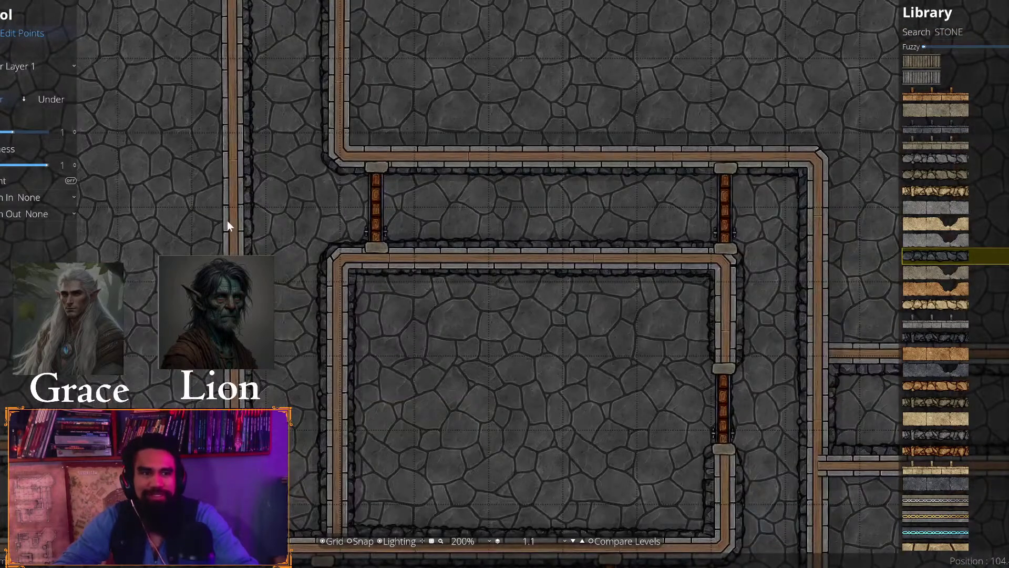
scroll(277, 322, up, 1)
scroll(278, 322, down, 2)
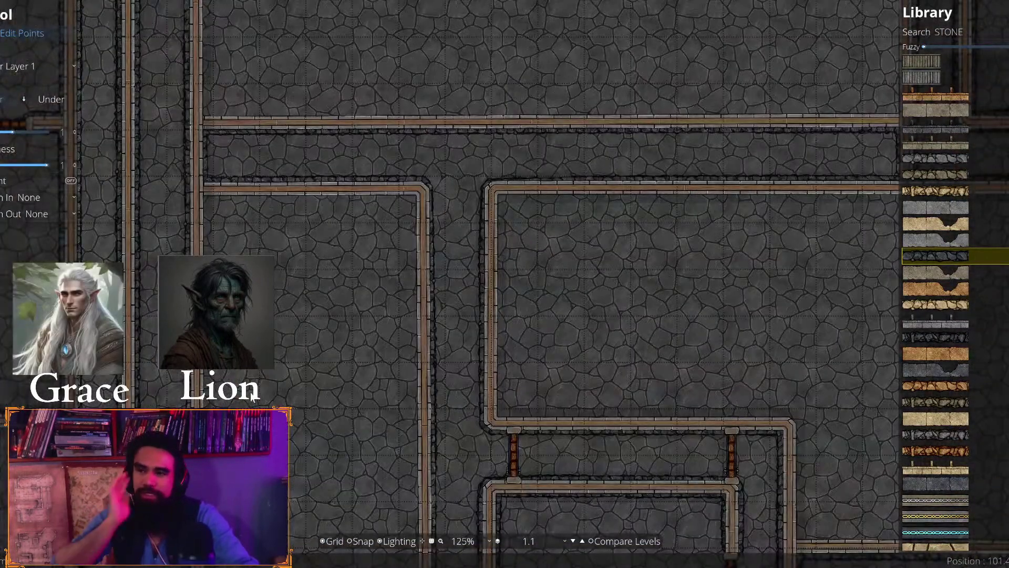